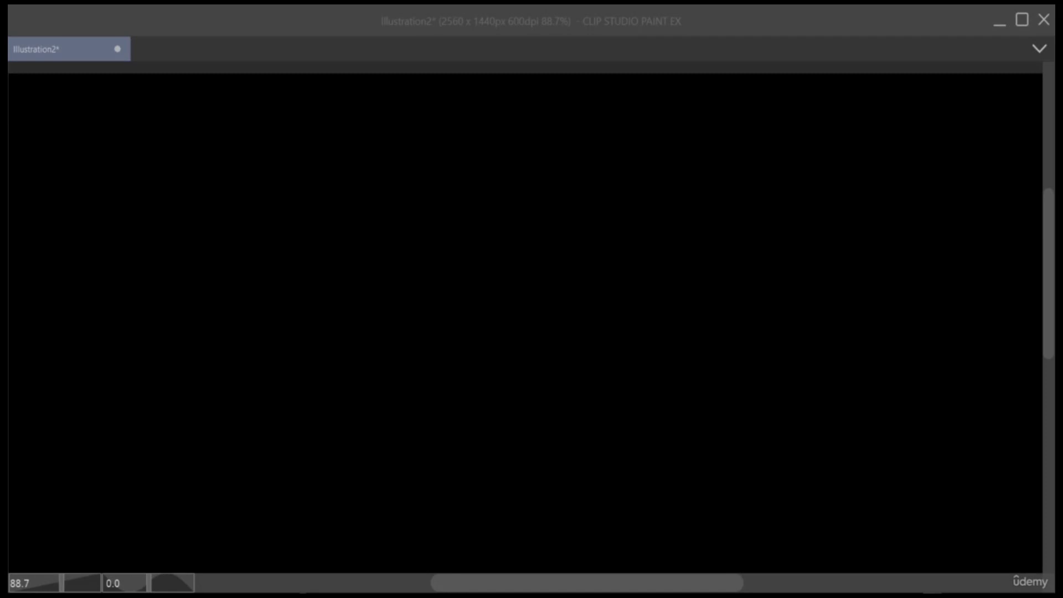
Step: Hand-letter the title '3D - PIPELINE' in yellow across the top of the canvas
mouse_move(412, 106)
left_mouse_down()
mouse_move(429, 113)
mouse_move(411, 151)
left_mouse_up()
left_click_drag(448, 106, 451, 142)
mouse_move(450, 105)
left_mouse_down()
mouse_move(465, 119)
mouse_move(453, 145)
left_mouse_up()
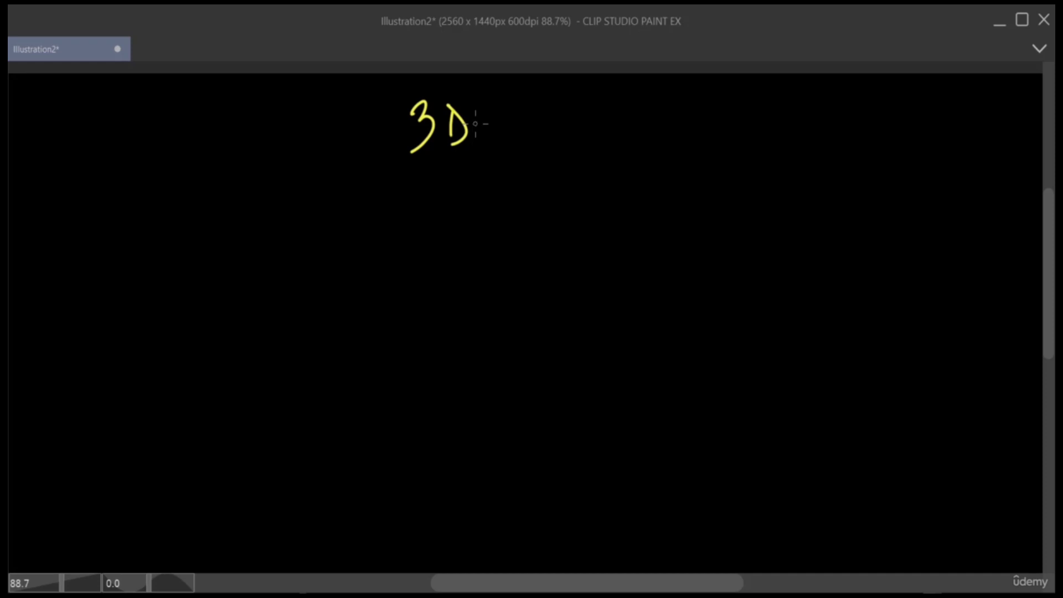
mouse_move(495, 122)
left_mouse_down()
mouse_move(540, 122)
mouse_move(541, 105)
mouse_move(560, 135)
left_mouse_up()
left_click_drag(568, 108, 569, 136)
mouse_move(566, 108)
left_mouse_down()
mouse_move(584, 132)
mouse_move(592, 120)
left_mouse_up()
left_click_drag(584, 134, 619, 131)
mouse_move(623, 114)
left_mouse_down()
mouse_move(625, 132)
mouse_move(647, 111)
left_mouse_up()
left_click(621, 107)
left_click_drag(653, 109, 666, 106)
mouse_move(654, 109)
left_mouse_down()
mouse_move(652, 129)
mouse_move(665, 118)
left_mouse_up()
left_click_drag(652, 129, 666, 128)
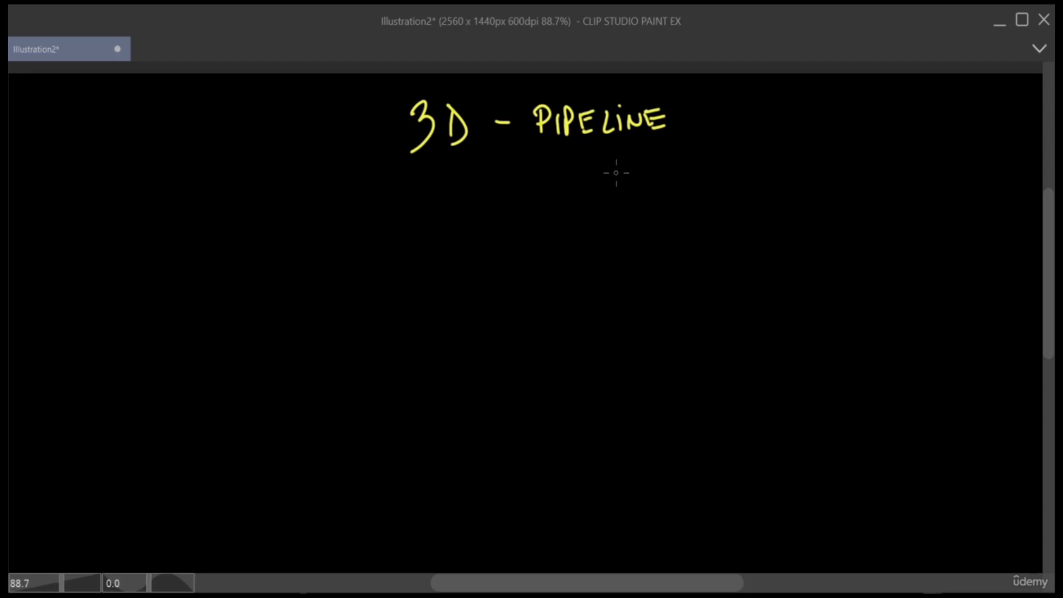
Step: Sketch a lightbulb with a filament and spark rays on the left side
mouse_move(90, 299)
left_mouse_down()
mouse_move(107, 260)
mouse_move(115, 314)
mouse_move(102, 320)
mouse_move(117, 318)
mouse_move(117, 337)
mouse_move(102, 318)
left_mouse_up()
mouse_move(127, 278)
left_mouse_down()
mouse_move(142, 236)
mouse_move(92, 227)
mouse_move(47, 250)
mouse_move(52, 289)
left_mouse_up()
mouse_move(54, 322)
left_mouse_down()
mouse_move(58, 311)
mouse_move(80, 325)
left_mouse_up()
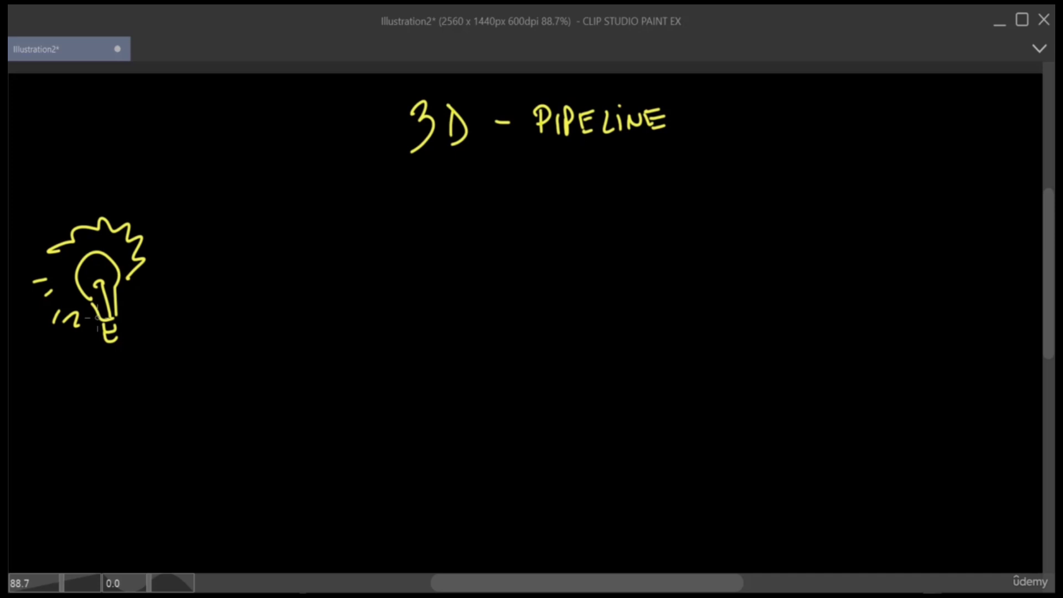
Step: Draw an arrow from the bulb to a stacked script page, then another arrow after it
mouse_move(143, 309)
left_mouse_down()
mouse_move(178, 303)
mouse_move(180, 318)
left_mouse_up()
left_click_drag(207, 273, 233, 323)
mouse_move(202, 271)
left_mouse_down()
mouse_move(245, 261)
mouse_move(285, 302)
left_mouse_up()
left_click_drag(233, 324, 282, 305)
left_click_drag(222, 283, 251, 275)
mouse_move(227, 291)
left_mouse_down()
mouse_move(253, 284)
mouse_move(258, 293)
left_mouse_up()
left_click_drag(238, 307, 263, 302)
left_click_drag(205, 277, 227, 343)
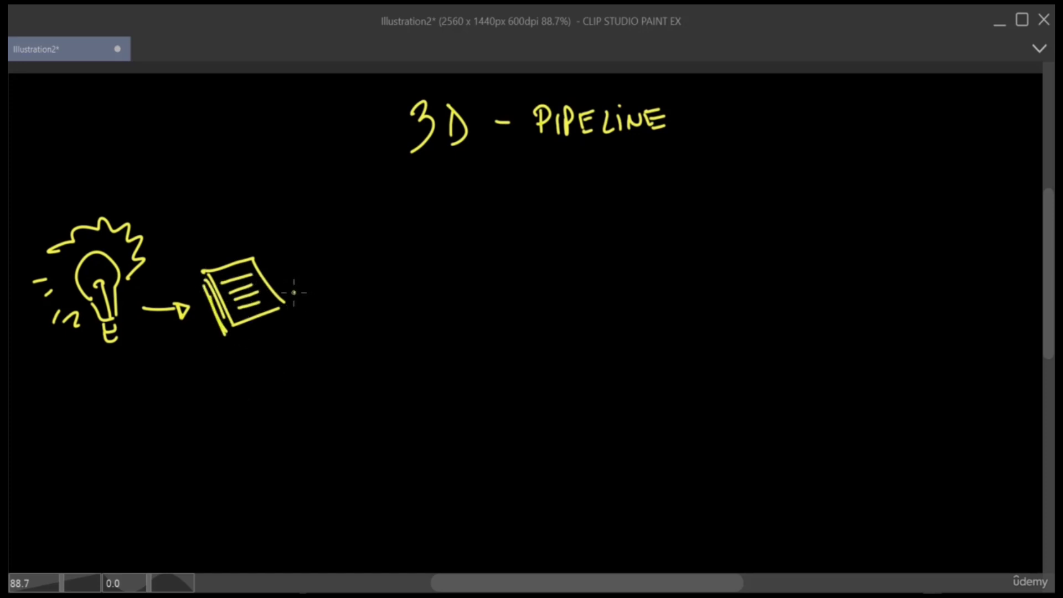
mouse_move(292, 293)
left_mouse_down()
mouse_move(328, 292)
mouse_move(329, 306)
left_mouse_up()
Step: Draw a rectangular frame holding a hatched portrait figure
mouse_move(355, 238)
left_mouse_down()
mouse_move(360, 321)
mouse_move(435, 326)
left_mouse_up()
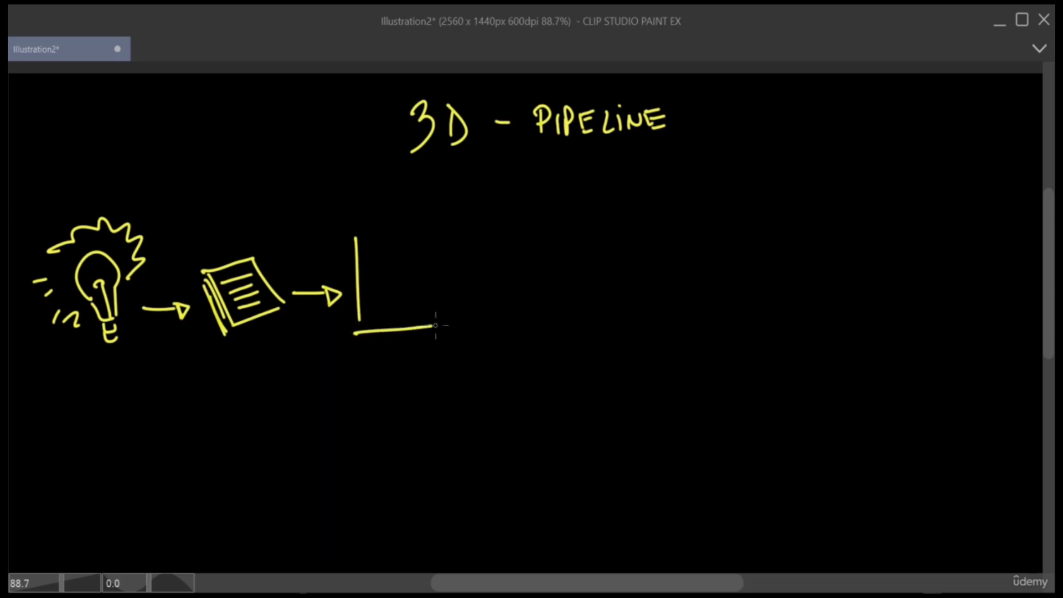
mouse_move(355, 234)
left_mouse_down()
mouse_move(438, 240)
mouse_move(443, 324)
left_mouse_up()
mouse_move(367, 332)
left_mouse_down()
mouse_move(417, 328)
mouse_move(381, 289)
mouse_move(406, 276)
mouse_move(413, 322)
left_mouse_up()
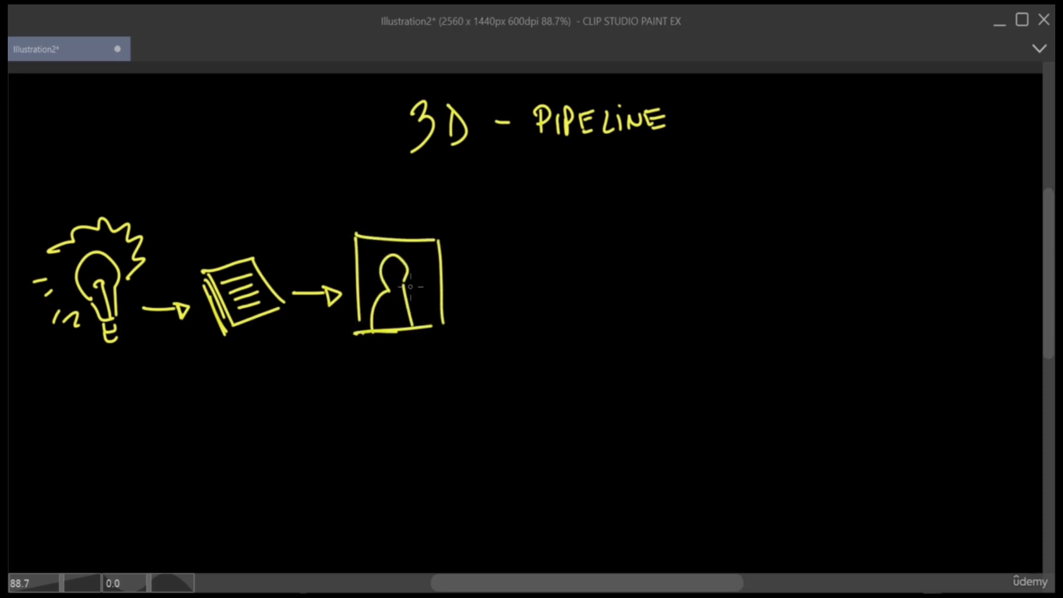
left_click_drag(400, 285, 427, 324)
left_click_drag(397, 284, 385, 272)
mouse_move(386, 272)
left_mouse_down()
mouse_move(394, 260)
mouse_move(378, 306)
mouse_move(417, 315)
mouse_move(413, 332)
left_mouse_up()
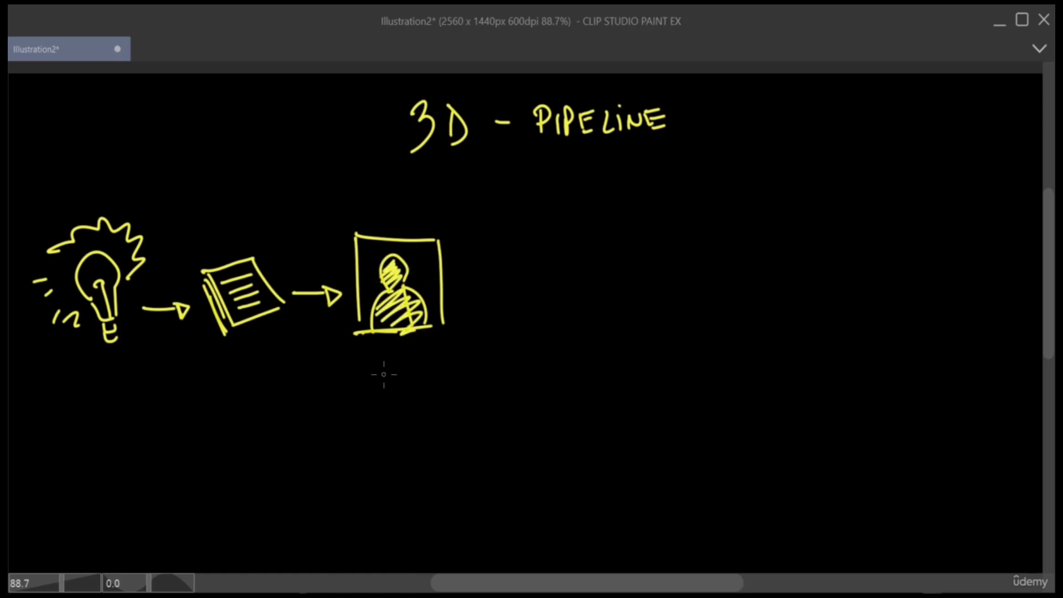
Step: Draw a second box with stick figures, followed by a short arrow
mouse_move(458, 243)
left_mouse_down()
mouse_move(468, 330)
mouse_move(558, 239)
mouse_move(564, 324)
mouse_move(467, 330)
left_mouse_up()
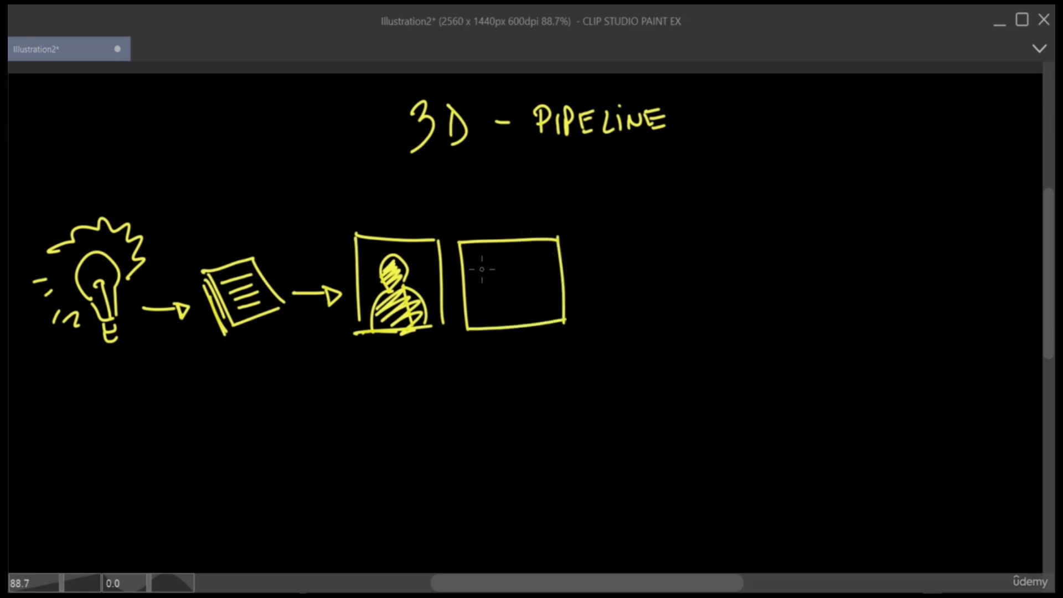
mouse_move(480, 265)
left_mouse_down()
mouse_move(490, 314)
mouse_move(483, 309)
mouse_move(483, 283)
mouse_move(508, 276)
mouse_move(505, 319)
left_mouse_up()
mouse_move(508, 293)
left_mouse_down()
mouse_move(516, 317)
mouse_move(516, 294)
left_mouse_up()
left_click_drag(528, 260, 522, 322)
left_click_drag(526, 280, 525, 305)
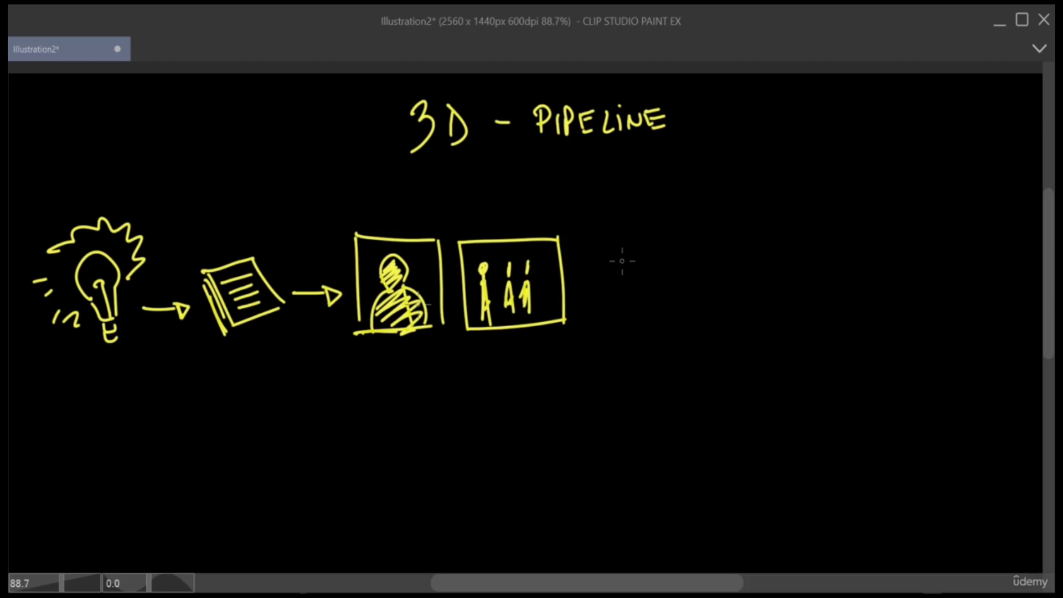
left_click_drag(573, 280, 588, 286)
Step: Label the portrait box MC and the stick-figure box CAST
mouse_move(377, 230)
left_mouse_down()
mouse_move(392, 208)
mouse_move(395, 229)
left_mouse_up()
left_click_drag(407, 213, 404, 228)
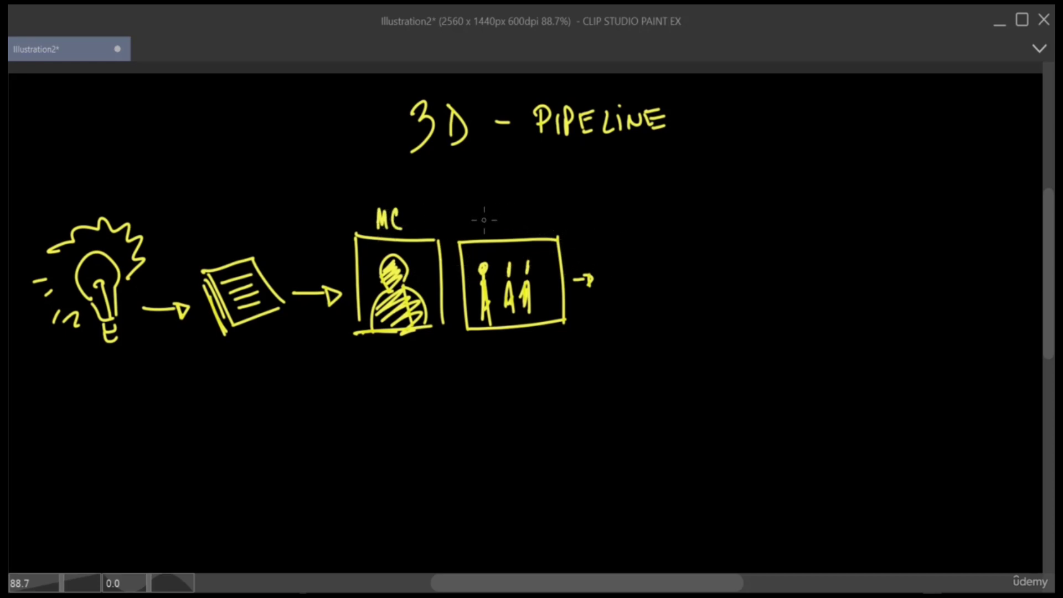
mouse_move(484, 216)
left_mouse_down()
mouse_move(477, 235)
mouse_move(502, 235)
left_mouse_up()
mouse_move(511, 220)
left_mouse_down()
mouse_move(505, 236)
mouse_move(523, 217)
left_mouse_up()
left_click_drag(517, 219, 516, 237)
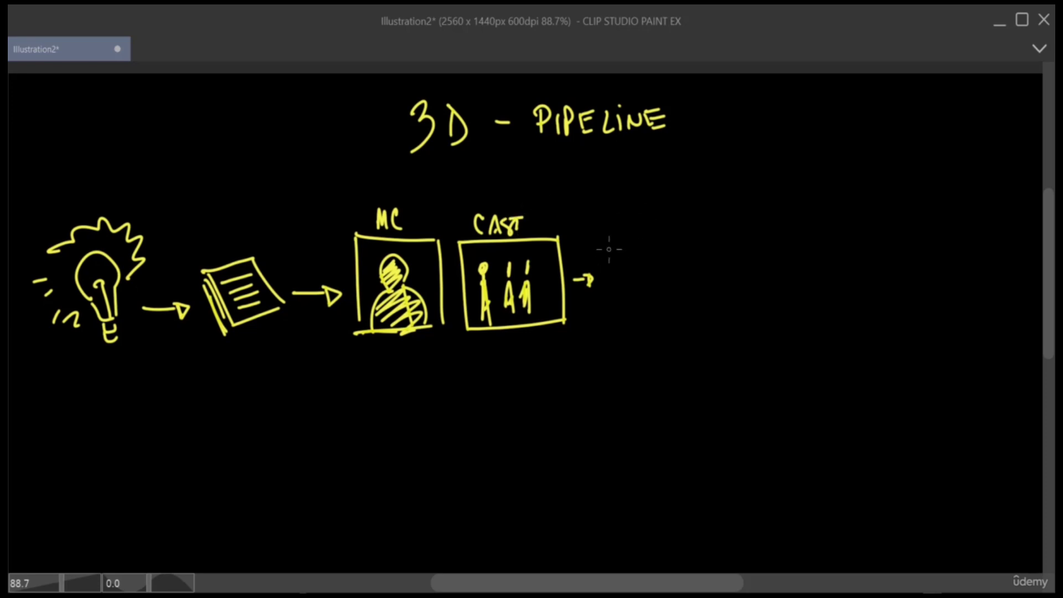
Step: Draw a landscape box with hills and a sun, labelled ENV
mouse_move(598, 239)
left_mouse_down()
mouse_move(674, 231)
mouse_move(687, 262)
mouse_move(687, 320)
left_mouse_up()
left_click_drag(596, 330, 694, 320)
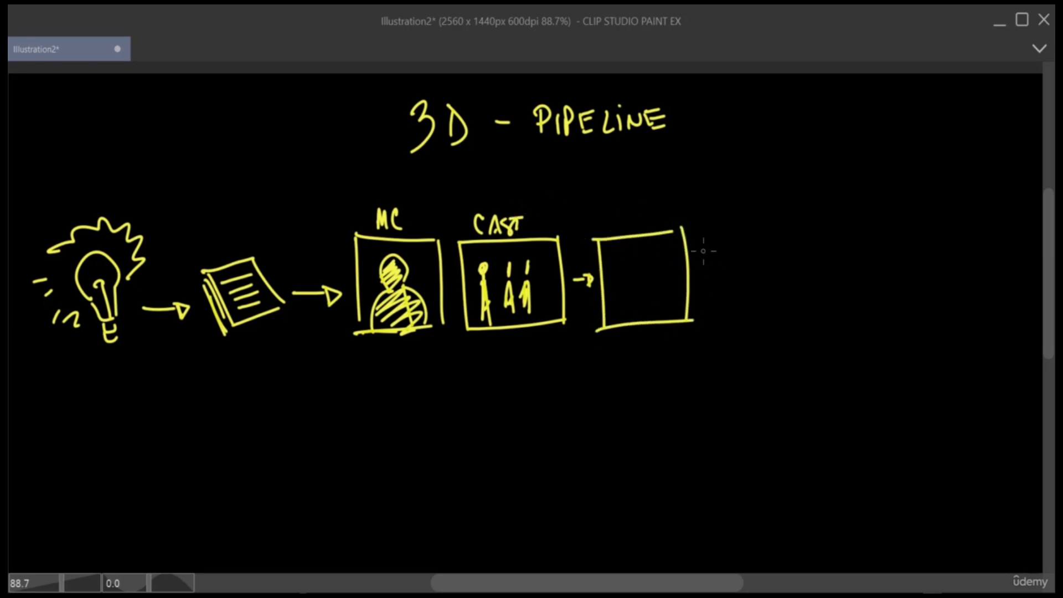
mouse_move(602, 282)
left_mouse_down()
mouse_move(687, 278)
mouse_move(655, 253)
left_mouse_up()
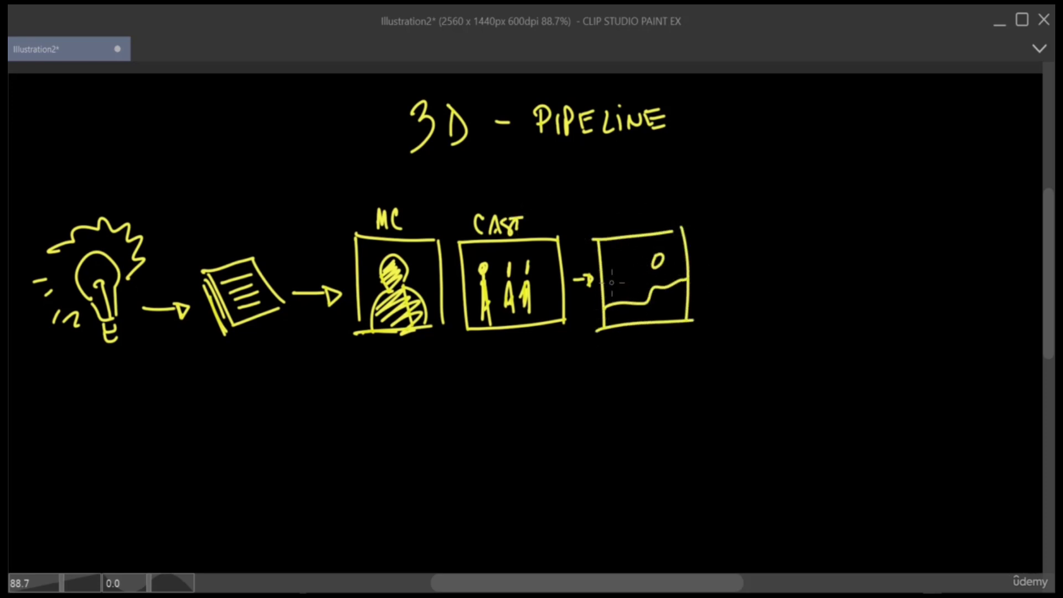
left_click_drag(603, 302, 647, 299)
mouse_move(616, 206)
left_mouse_down()
mouse_move(615, 223)
mouse_move(646, 203)
left_mouse_up()
left_click(650, 211)
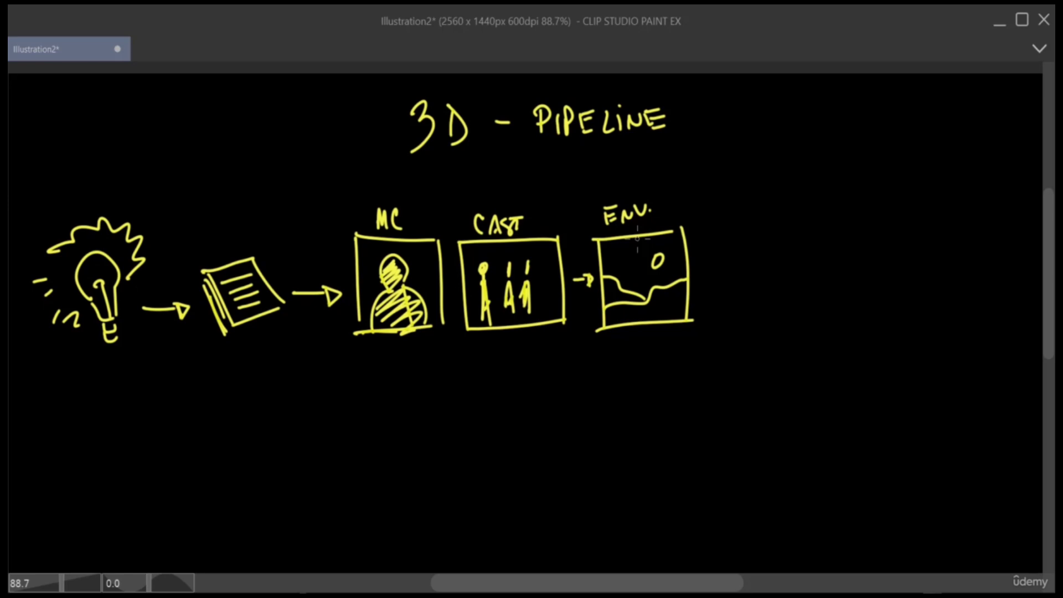
Step: Draw an arrow right of the ENV. box leading to the handwritten '3D MOVIE'
left_click_drag(1051, 359, 1052, 389)
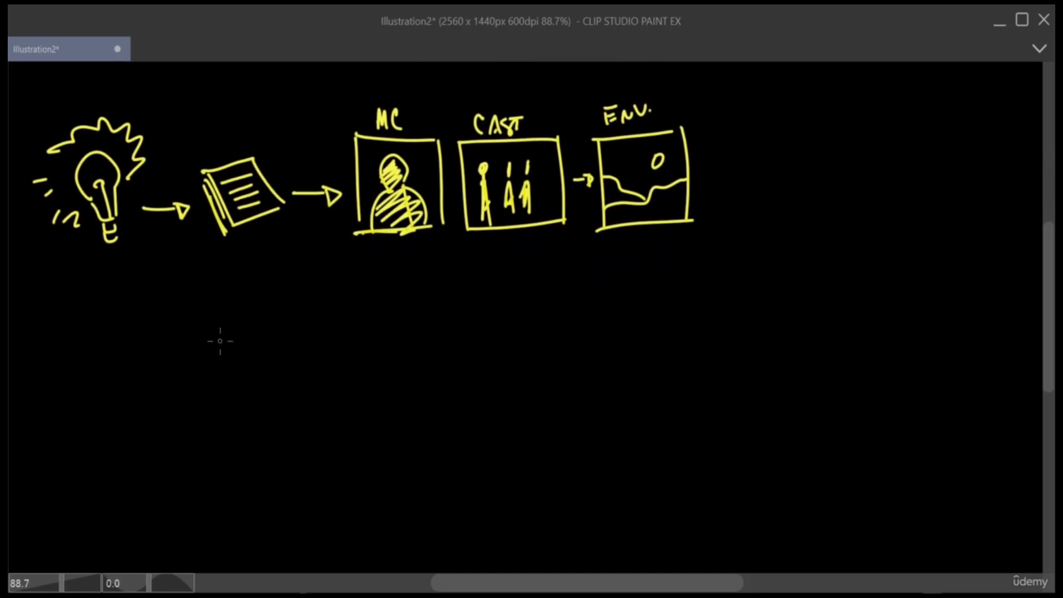
mouse_move(709, 156)
left_mouse_down()
mouse_move(748, 153)
mouse_move(752, 166)
mouse_move(810, 150)
mouse_move(796, 169)
left_mouse_up()
mouse_move(826, 136)
left_mouse_down()
mouse_move(828, 162)
mouse_move(842, 169)
left_mouse_up()
mouse_move(786, 208)
left_mouse_down()
mouse_move(800, 194)
mouse_move(810, 205)
left_mouse_up()
left_click_drag(812, 191, 829, 205)
left_click_drag(834, 185, 845, 205)
left_click_drag(843, 192, 856, 188)
mouse_move(846, 206)
left_mouse_down()
mouse_move(857, 203)
mouse_move(859, 176)
left_mouse_up()
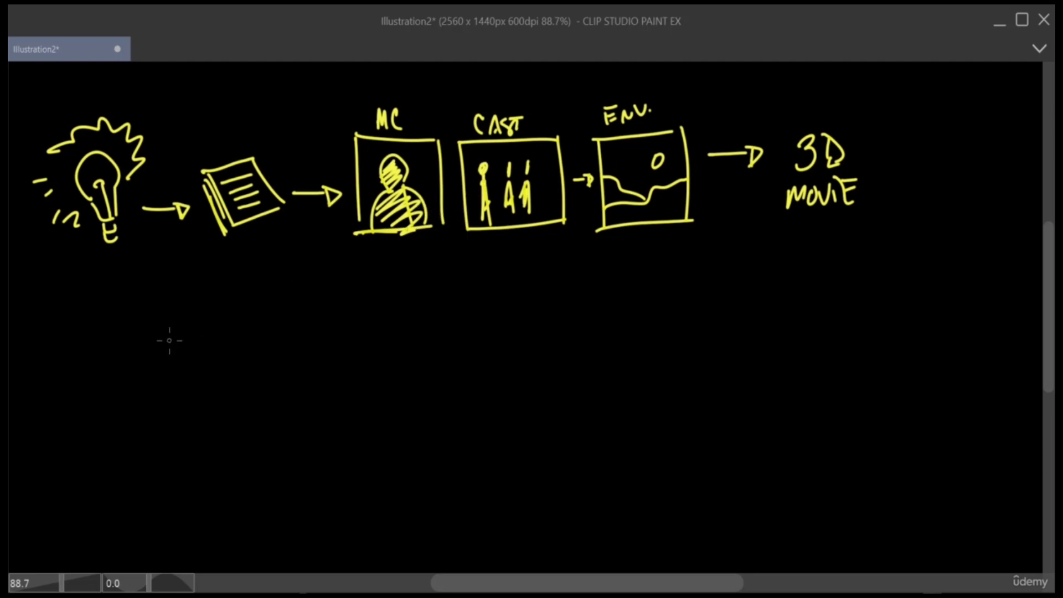
Step: Draw a box below the bulb, connected by an arrow from MC, with small turnaround figures
left_click_drag(93, 360, 105, 451)
left_click_drag(93, 360, 215, 339)
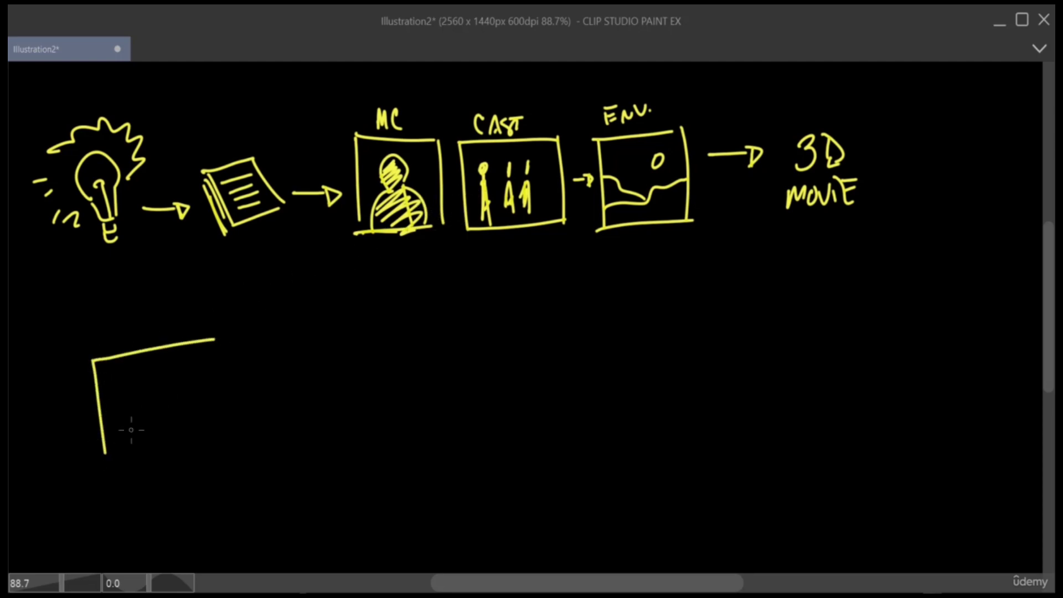
left_click_drag(106, 451, 242, 431)
left_click_drag(223, 334, 242, 425)
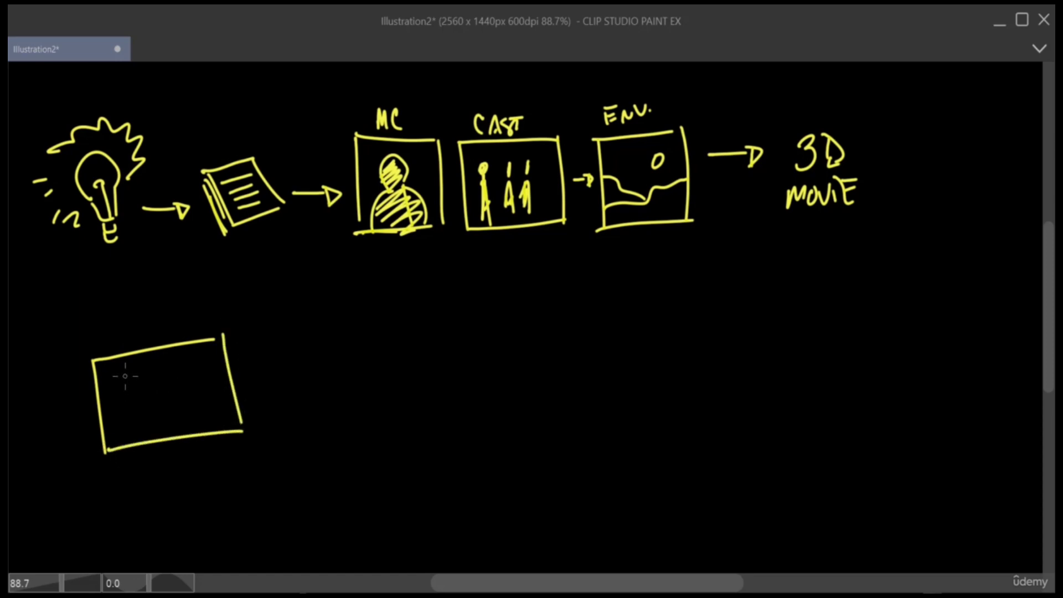
mouse_move(340, 244)
left_mouse_down()
mouse_move(276, 307)
mouse_move(285, 305)
left_mouse_up()
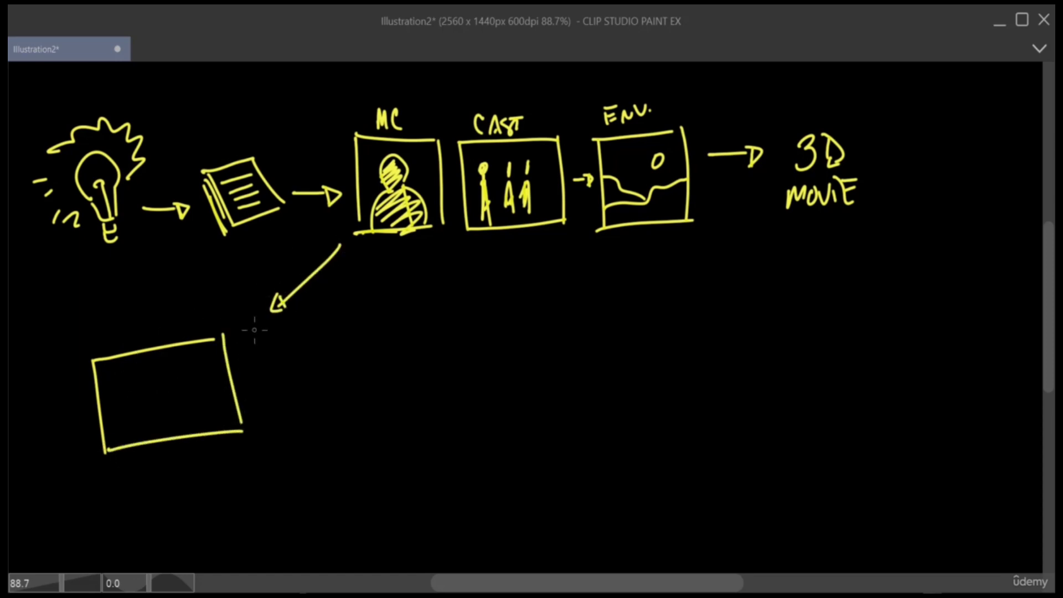
left_click_drag(124, 370, 129, 432)
left_click_drag(134, 392, 140, 429)
mouse_move(110, 389)
left_mouse_down()
mouse_move(165, 371)
mouse_move(173, 425)
left_mouse_up()
left_click_drag(204, 349, 215, 415)
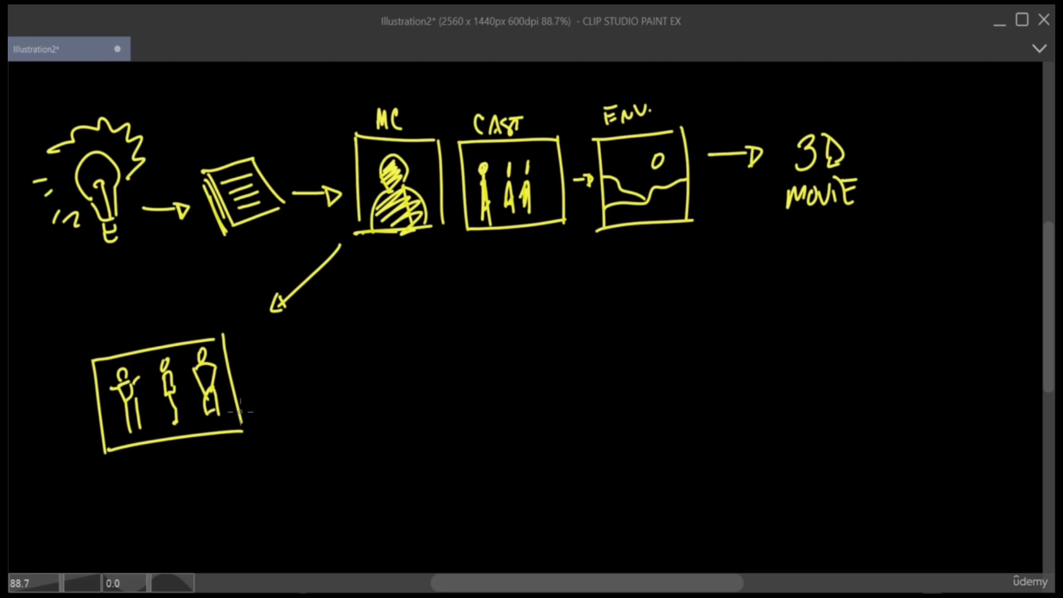
Step: Label the lower box TURN AROUND and draw an arrow to its right
left_click_drag(253, 381, 299, 377)
left_click_drag(95, 327, 116, 324)
mouse_move(106, 325)
left_mouse_down()
mouse_move(108, 343)
mouse_move(159, 319)
left_mouse_up()
mouse_move(167, 311)
left_mouse_down()
mouse_move(165, 329)
mouse_move(181, 328)
left_mouse_up()
left_click_drag(166, 323, 222, 306)
left_click_drag(223, 301, 228, 310)
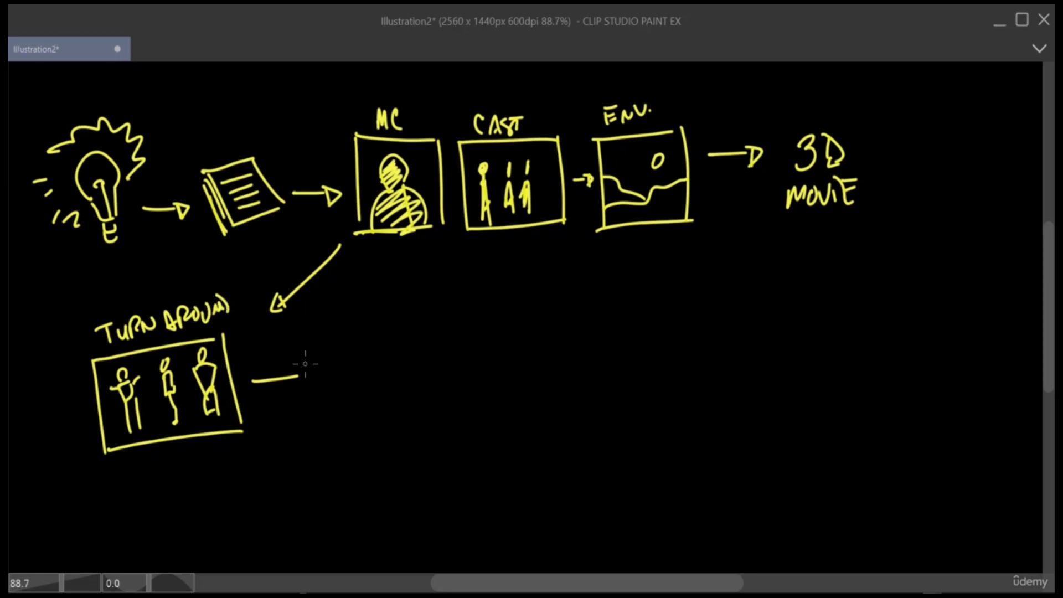
left_click_drag(303, 368, 304, 388)
Step: Draw a new box with a figure whose head and body are covered in grid lines
mouse_move(336, 326)
left_mouse_down()
mouse_move(348, 418)
mouse_move(457, 420)
mouse_move(441, 303)
mouse_move(512, 301)
left_mouse_up()
left_click_drag(507, 313, 523, 408)
left_click_drag(457, 422, 504, 414)
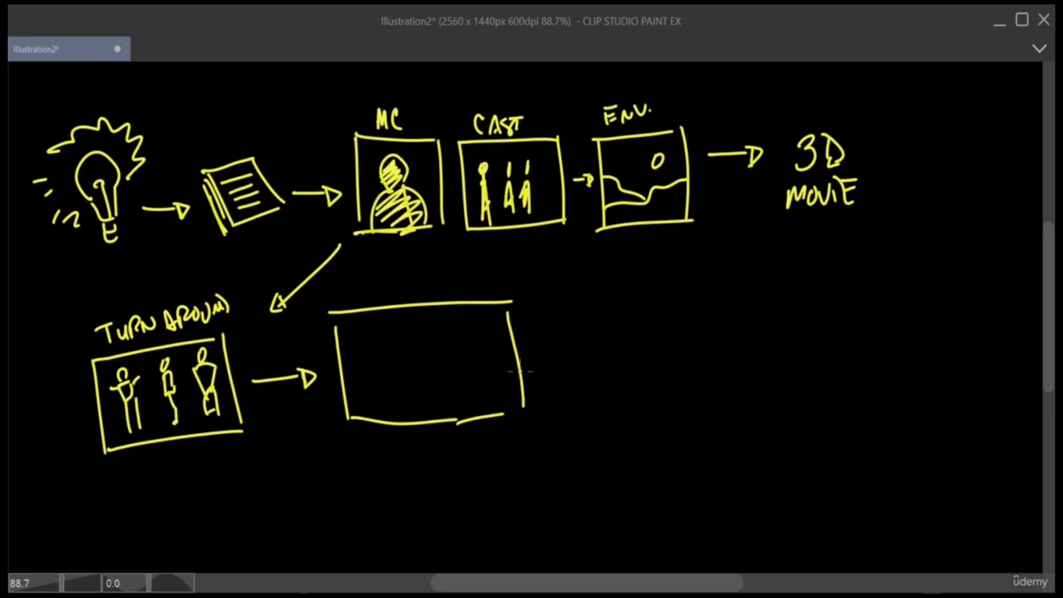
mouse_move(427, 324)
left_mouse_down()
mouse_move(423, 348)
mouse_move(439, 323)
left_mouse_up()
left_click_drag(426, 365, 424, 417)
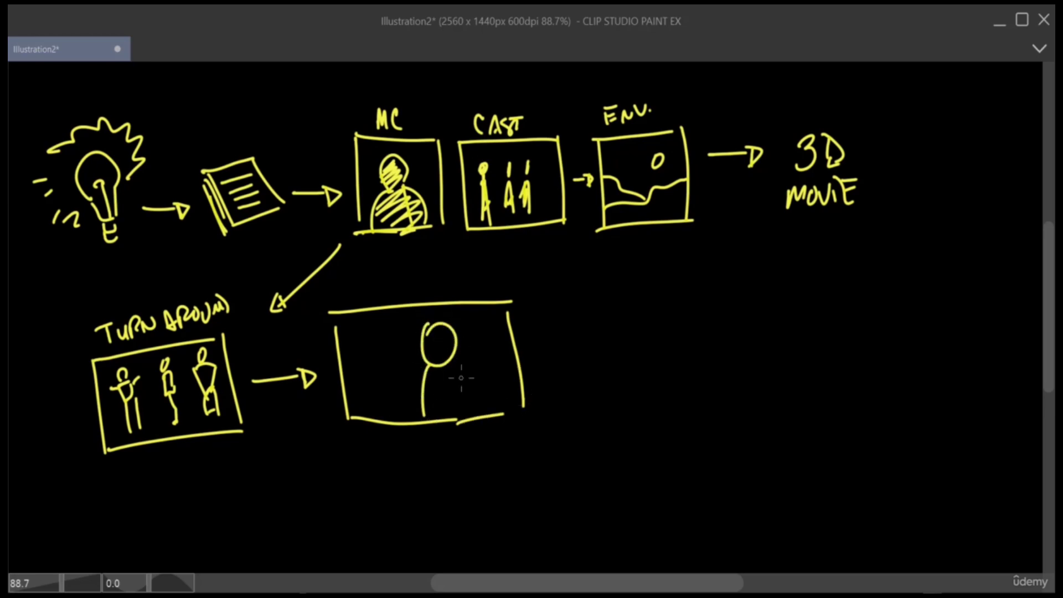
left_click_drag(456, 355, 473, 414)
mouse_move(440, 326)
left_mouse_down()
mouse_move(442, 417)
mouse_move(471, 380)
mouse_move(471, 398)
left_mouse_up()
left_click_drag(452, 361, 467, 415)
mouse_move(446, 326)
left_mouse_down()
mouse_move(445, 363)
mouse_move(452, 343)
mouse_move(448, 359)
mouse_move(508, 372)
left_mouse_up()
Step: Give the wireframe figure outstretched T-pose arms and label the box MODEL
left_click_drag(475, 382, 512, 386)
mouse_move(425, 365)
left_mouse_down()
mouse_move(408, 367)
mouse_move(424, 386)
mouse_move(365, 369)
left_mouse_up()
mouse_move(364, 369)
left_mouse_down()
mouse_move(365, 383)
mouse_move(393, 386)
left_mouse_up()
left_click_drag(379, 369, 390, 387)
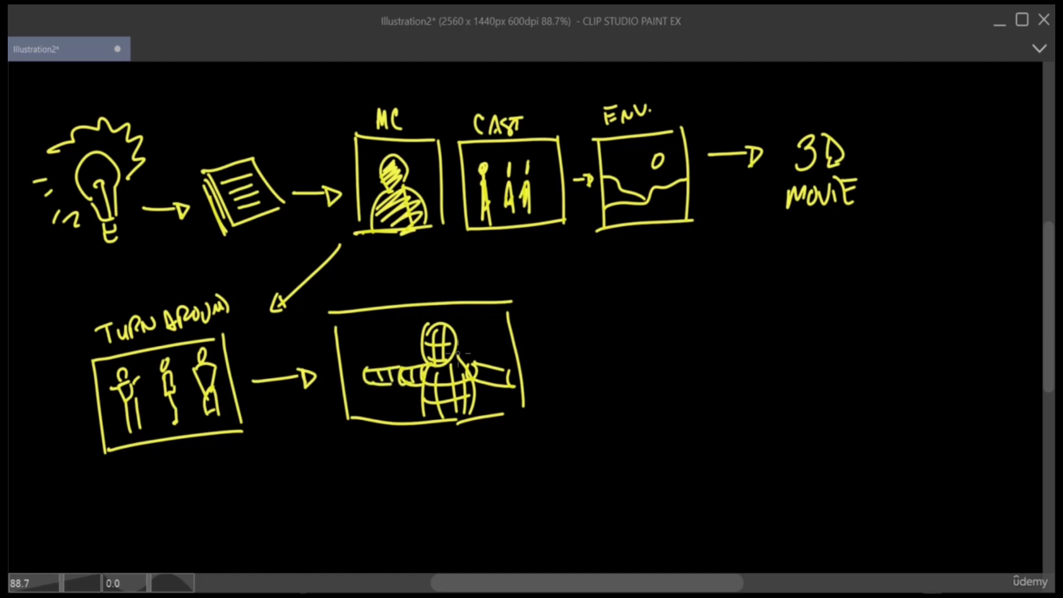
left_click_drag(364, 300, 366, 281)
mouse_move(390, 288)
left_mouse_down()
mouse_move(404, 298)
mouse_move(449, 291)
left_mouse_up()
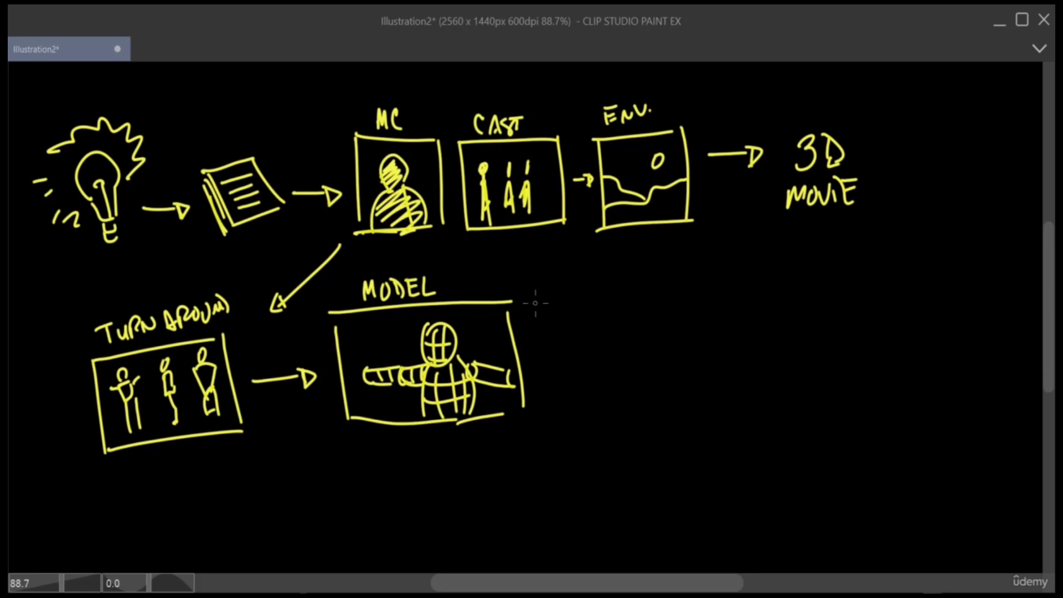
Step: Draw a box right of MODEL containing a grid-hatched wireframe hill terrain
mouse_move(531, 300)
left_mouse_down()
mouse_move(538, 376)
mouse_move(674, 299)
left_mouse_up()
mouse_move(542, 399)
left_mouse_down()
mouse_move(546, 415)
mouse_move(695, 408)
left_mouse_up()
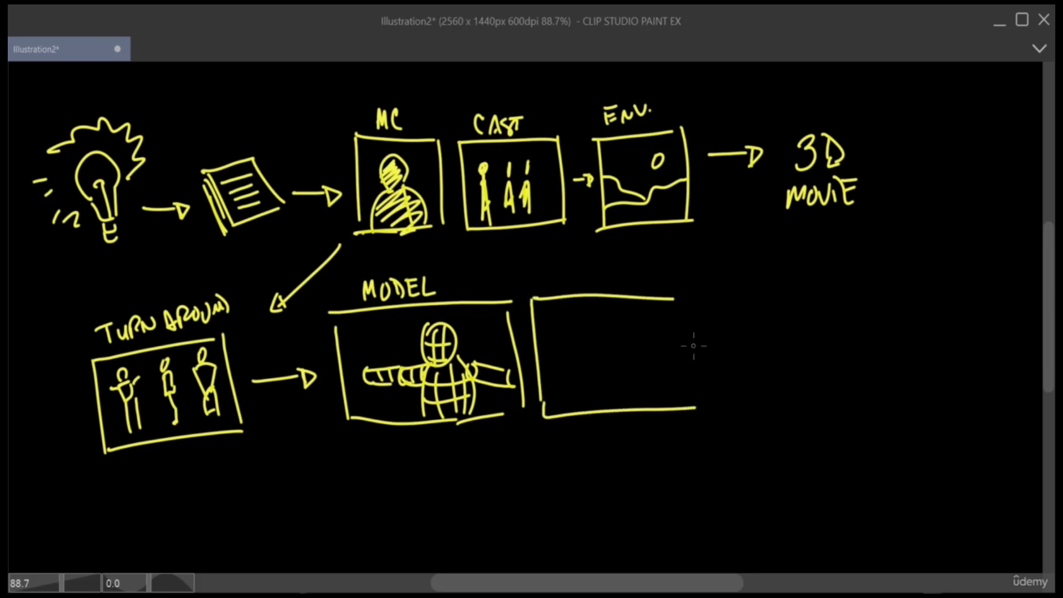
left_click_drag(672, 297, 696, 411)
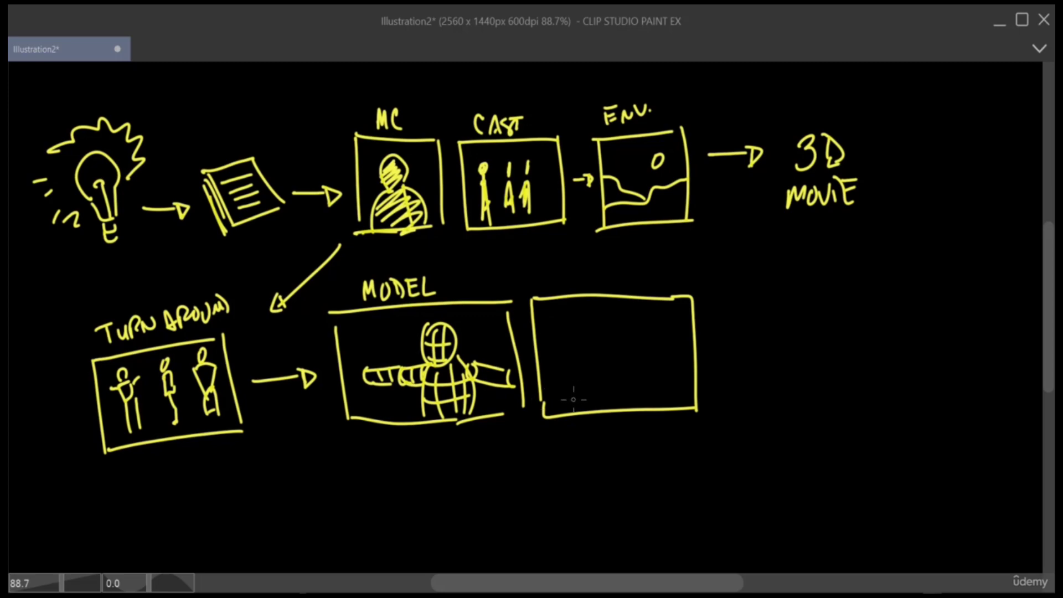
left_click_drag(553, 402, 696, 342)
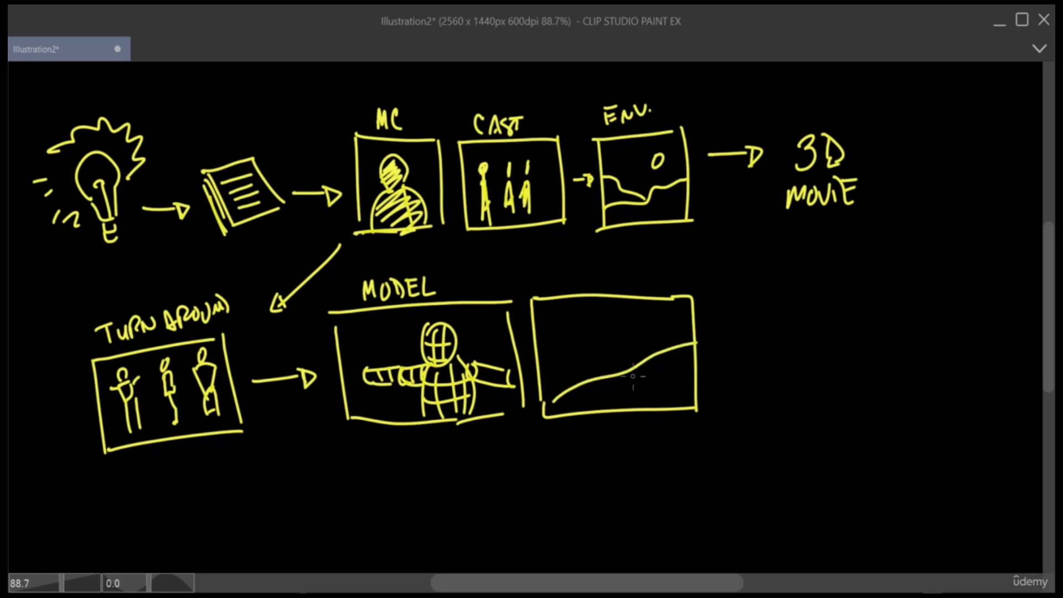
mouse_move(534, 343)
left_mouse_down()
mouse_move(593, 362)
mouse_move(649, 405)
left_mouse_up()
left_click_drag(658, 357, 626, 408)
mouse_move(637, 369)
left_mouse_down()
mouse_move(611, 409)
mouse_move(586, 413)
mouse_move(696, 381)
left_mouse_up()
left_click_drag(593, 390, 627, 377)
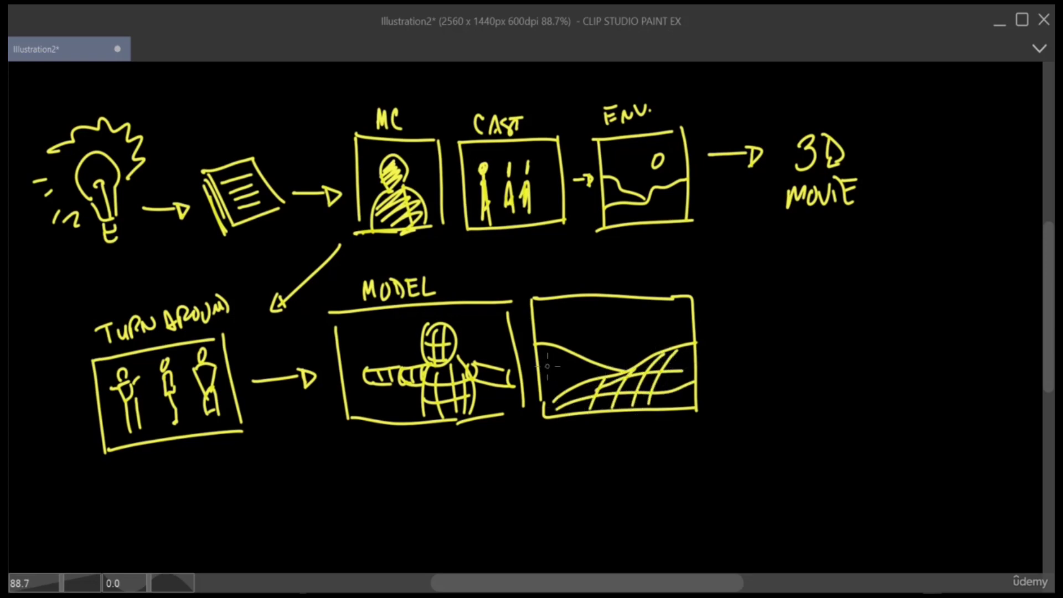
mouse_move(539, 354)
left_mouse_down()
mouse_move(593, 379)
mouse_move(543, 396)
left_mouse_up()
left_click_drag(601, 362, 583, 396)
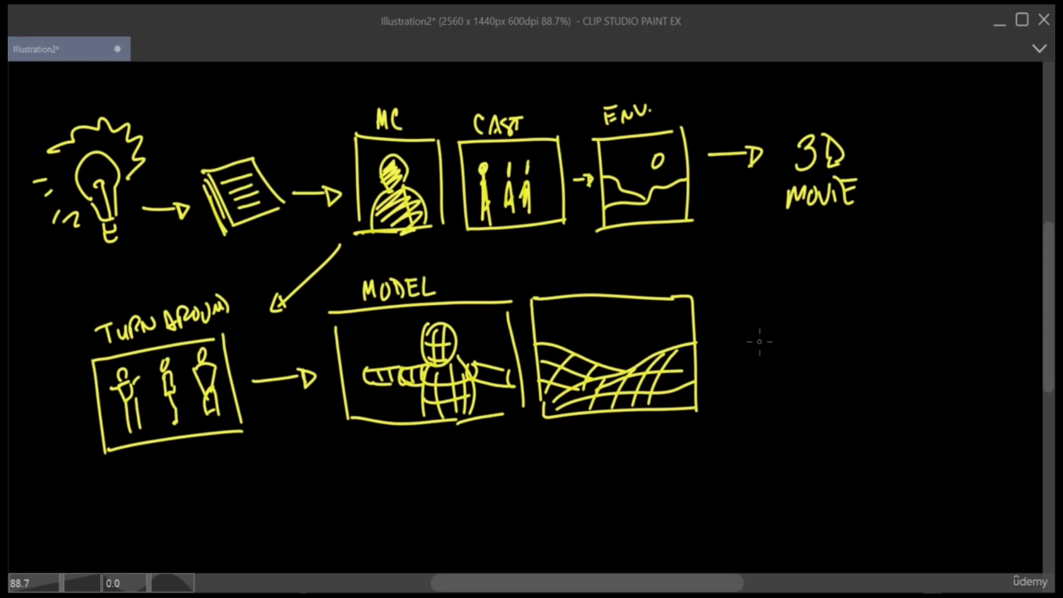
Step: Add a box with a figure on hill curves, connecting arrows, and the top of another frame
mouse_move(713, 299)
left_mouse_down()
mouse_move(729, 407)
mouse_move(778, 296)
mouse_move(848, 297)
mouse_move(862, 408)
left_mouse_up()
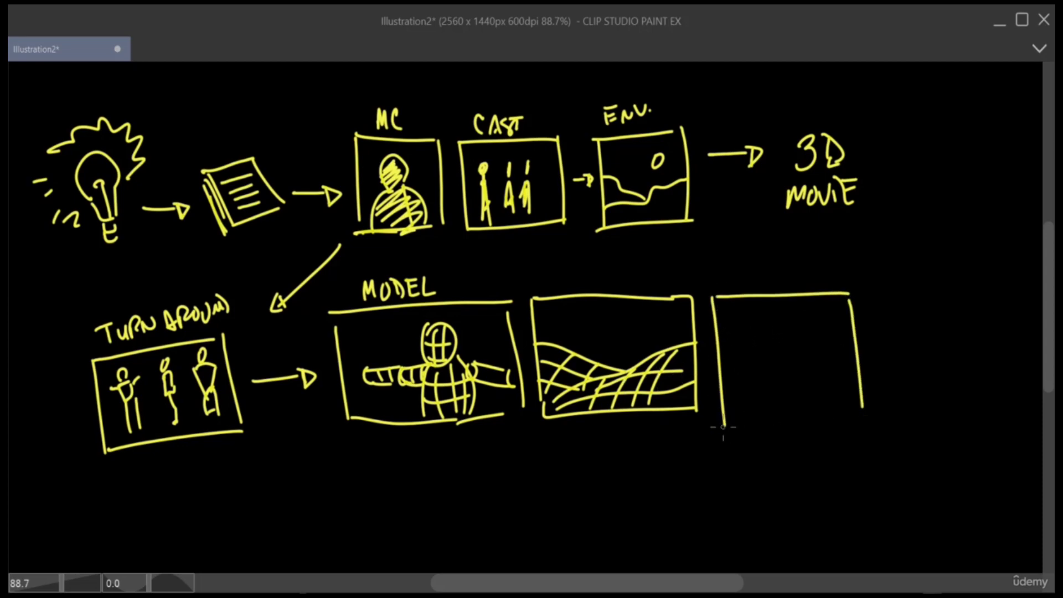
left_click_drag(723, 426, 842, 417)
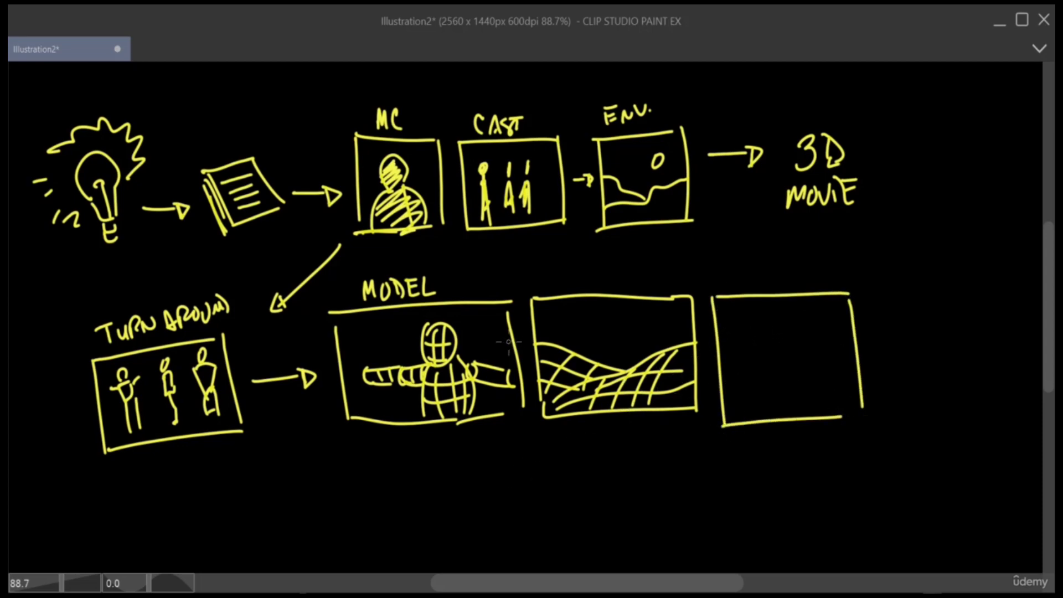
left_click_drag(502, 346, 521, 351)
left_click_drag(685, 333, 706, 339)
mouse_move(790, 336)
left_mouse_down()
mouse_move(795, 369)
mouse_move(781, 387)
mouse_move(797, 387)
left_mouse_up()
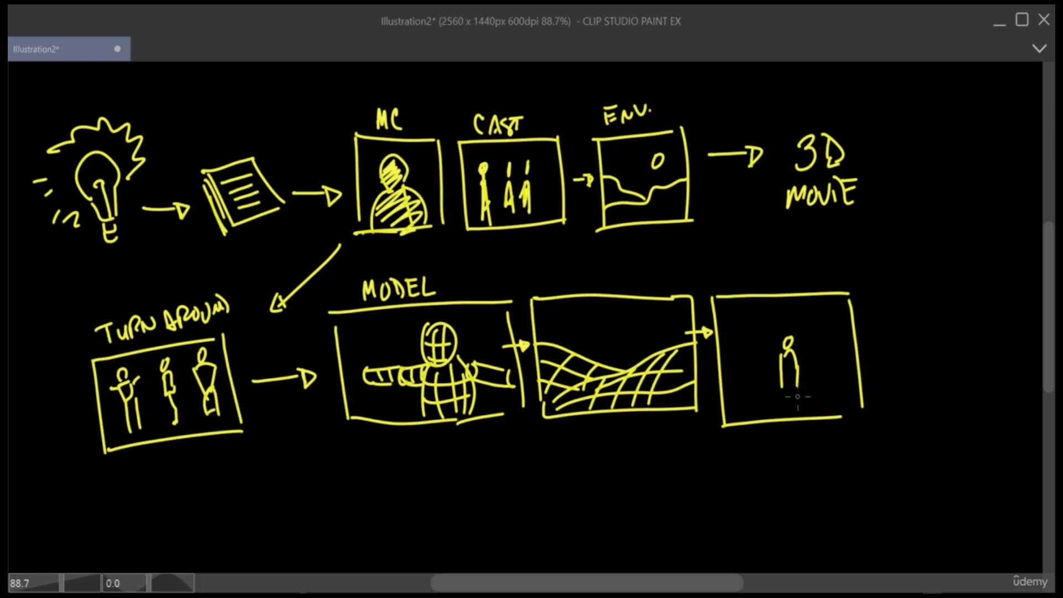
left_click_drag(727, 426, 871, 368)
left_click_drag(714, 361, 784, 388)
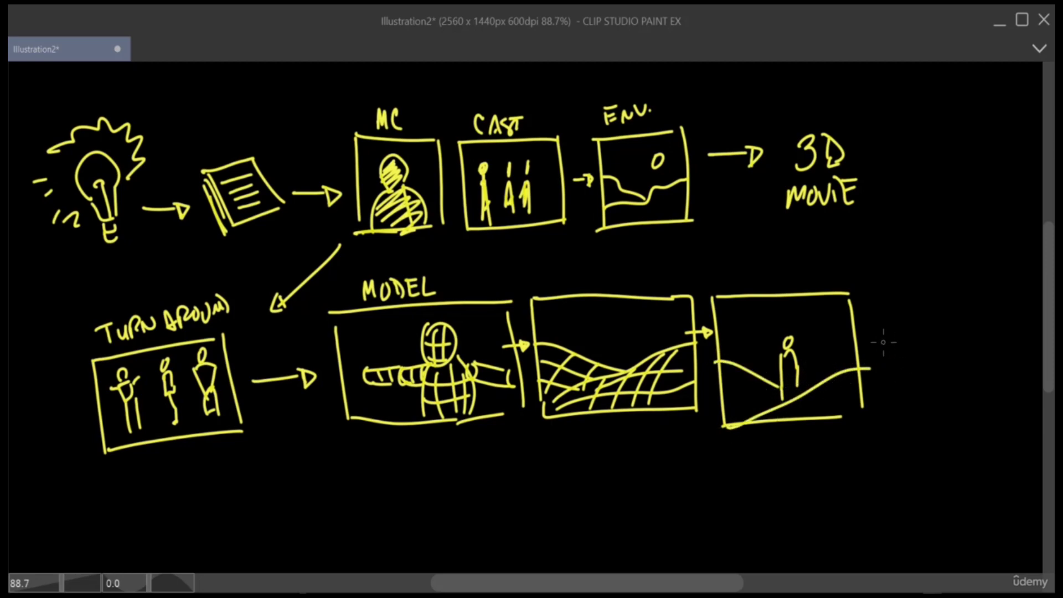
left_click_drag(872, 343, 916, 342)
left_click_drag(733, 581, 835, 580)
mouse_move(563, 283)
left_mouse_down()
mouse_move(569, 389)
mouse_move(728, 279)
left_mouse_up()
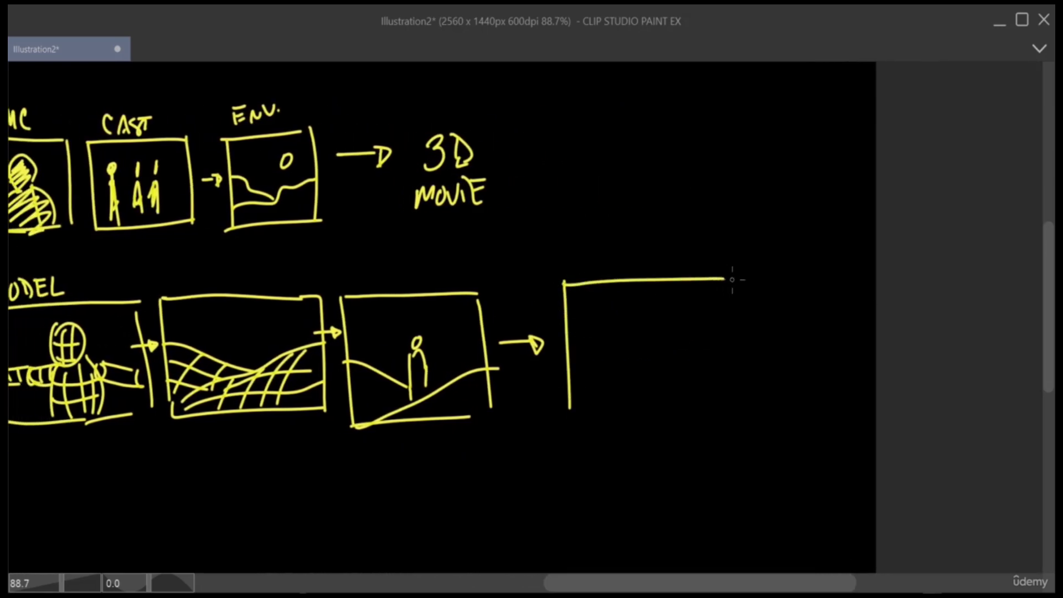
Step: Close the new box and draw a T-posed stick figure inside it
left_click_drag(568, 410, 718, 400)
left_click_drag(725, 276, 727, 396)
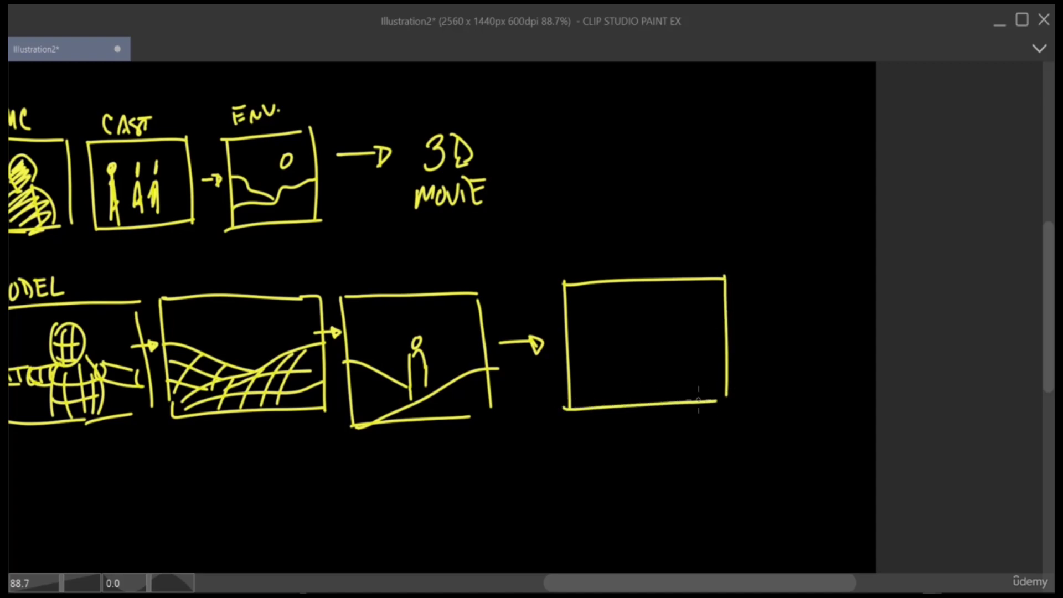
left_click_drag(640, 295, 662, 357)
mouse_move(639, 326)
left_mouse_down()
mouse_move(640, 372)
mouse_move(664, 369)
left_mouse_up()
mouse_move(644, 371)
left_mouse_down()
mouse_move(639, 407)
mouse_move(656, 369)
mouse_move(668, 404)
left_mouse_up()
left_click_drag(667, 366, 669, 402)
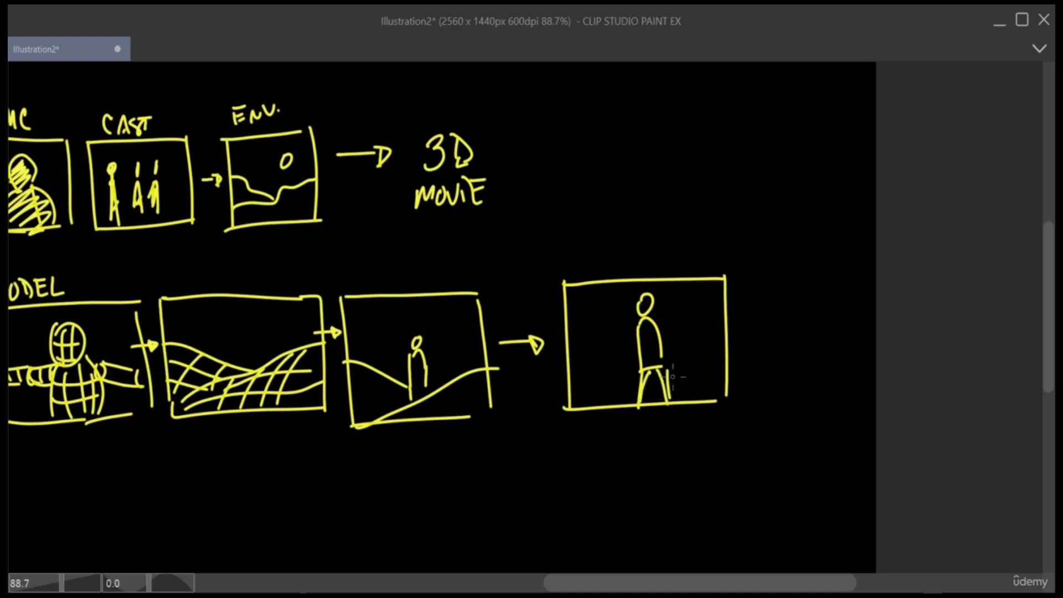
left_click_drag(436, 262, 437, 274)
left_click_drag(434, 278, 430, 279)
mouse_move(636, 328)
left_mouse_down()
mouse_move(706, 326)
mouse_move(645, 305)
mouse_move(647, 338)
mouse_move(620, 332)
mouse_move(680, 325)
mouse_move(605, 334)
mouse_move(666, 337)
mouse_move(650, 341)
mouse_move(648, 383)
mouse_move(671, 404)
left_mouse_up()
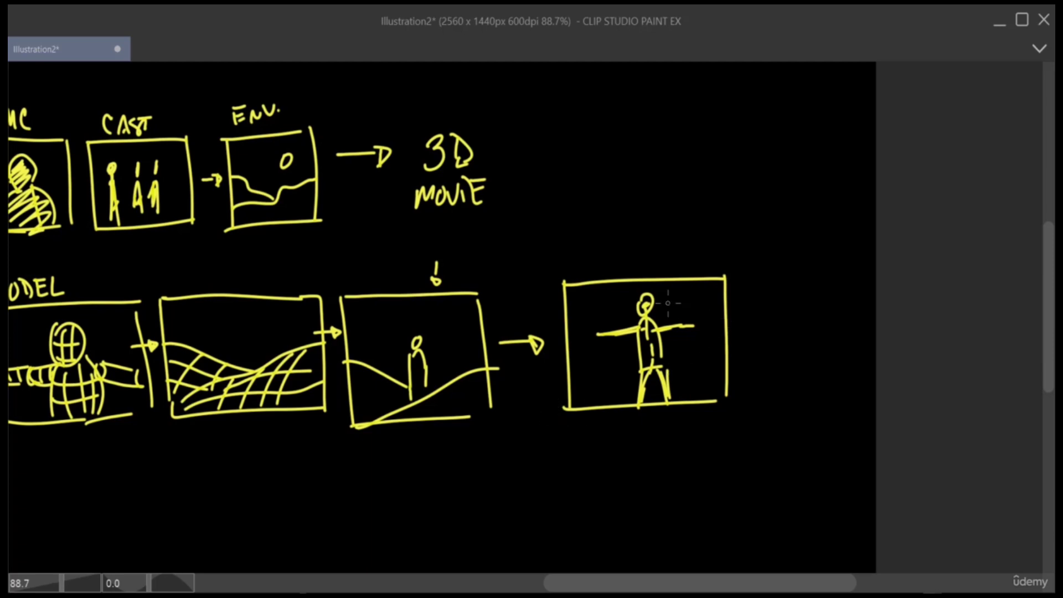
Step: Write RiG above the stick-figure box and add a label above the mesh box
mouse_move(589, 251)
left_mouse_down()
mouse_move(591, 274)
mouse_move(606, 272)
left_mouse_up()
left_click(611, 246)
mouse_move(610, 256)
left_mouse_down()
mouse_move(611, 273)
mouse_move(642, 264)
left_mouse_up()
mouse_move(217, 288)
left_mouse_down()
mouse_move(227, 269)
mouse_move(237, 284)
mouse_move(257, 270)
left_mouse_up()
left_click_drag(250, 272, 251, 286)
mouse_move(259, 270)
left_mouse_down()
mouse_move(267, 285)
mouse_move(269, 269)
left_mouse_up()
left_click_drag(262, 277, 267, 277)
left_click_drag(277, 272, 285, 286)
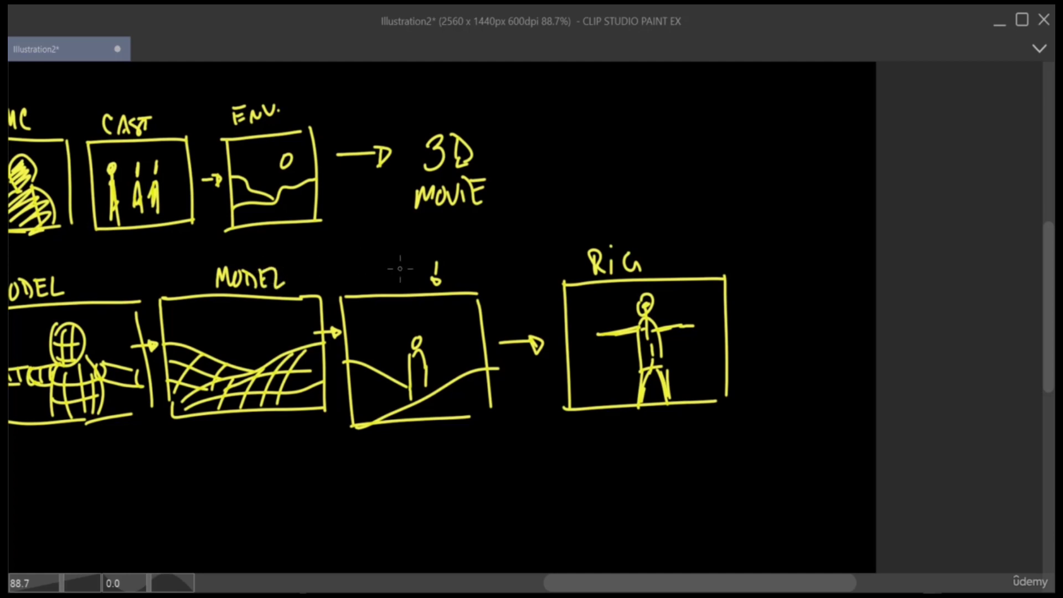
Step: Label the hills box TEST SHOT
mouse_move(366, 261)
left_mouse_down()
mouse_move(366, 286)
mouse_move(378, 262)
left_mouse_up()
mouse_move(386, 260)
left_mouse_down()
mouse_move(388, 286)
mouse_move(396, 277)
left_mouse_up()
left_click_drag(391, 264, 431, 258)
mouse_move(443, 241)
left_mouse_down()
mouse_move(446, 258)
mouse_move(460, 256)
left_mouse_up()
left_click_drag(458, 243, 464, 258)
left_click_drag(454, 243, 482, 235)
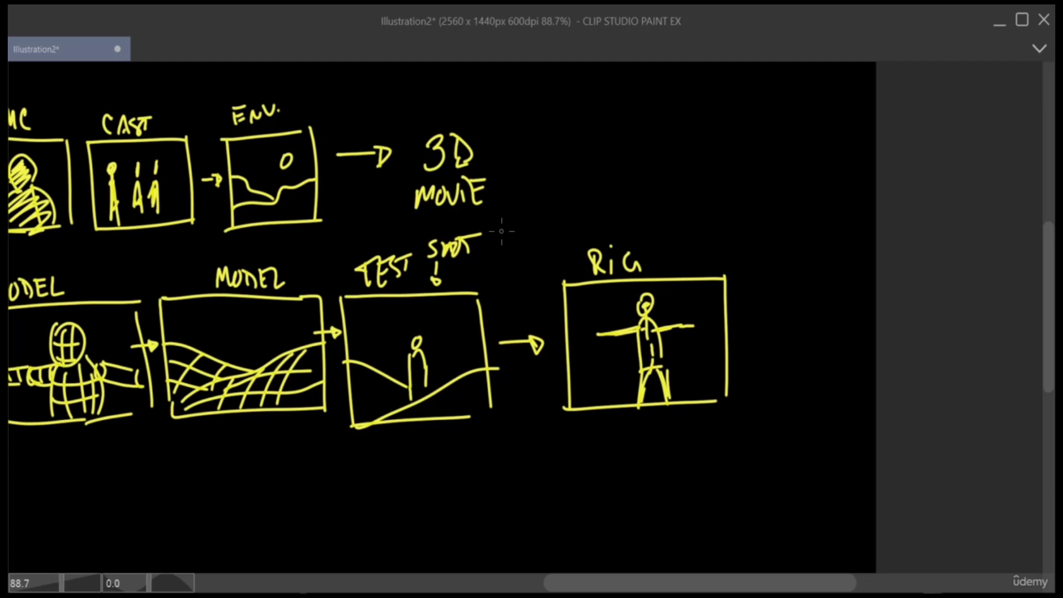
Step: Extend the stick-figure label to RIG IT!! and add a downward arrow below
mouse_move(636, 252)
left_mouse_down()
mouse_move(633, 277)
mouse_move(683, 273)
left_mouse_up()
mouse_move(699, 249)
left_mouse_down()
mouse_move(696, 270)
mouse_move(708, 249)
left_mouse_up()
mouse_move(733, 220)
left_mouse_down()
mouse_move(724, 243)
mouse_move(734, 239)
left_mouse_up()
left_click(716, 269)
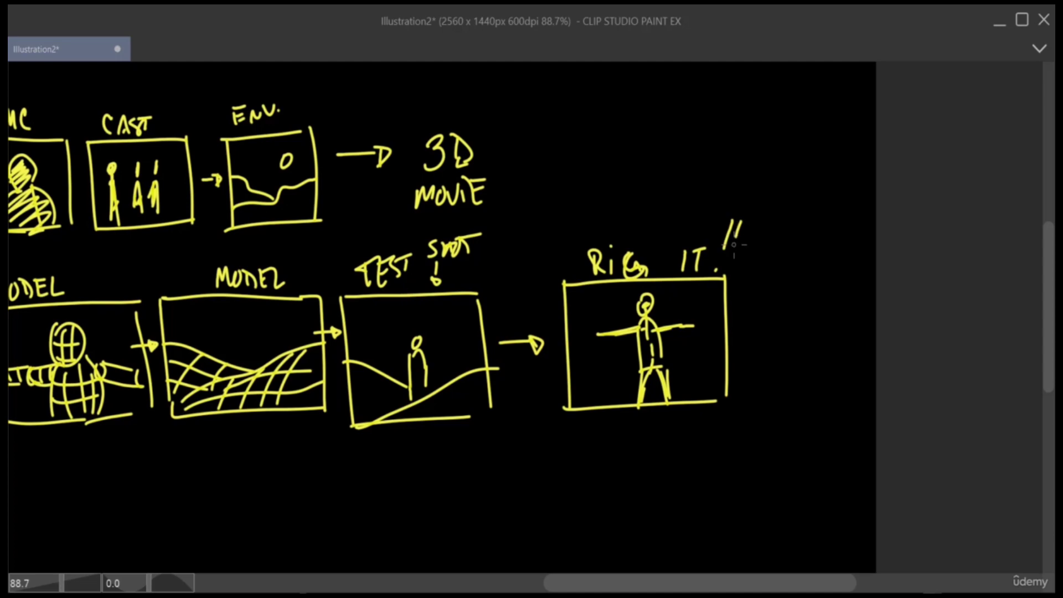
left_click(726, 270)
scroll(720, 277, "down", 3)
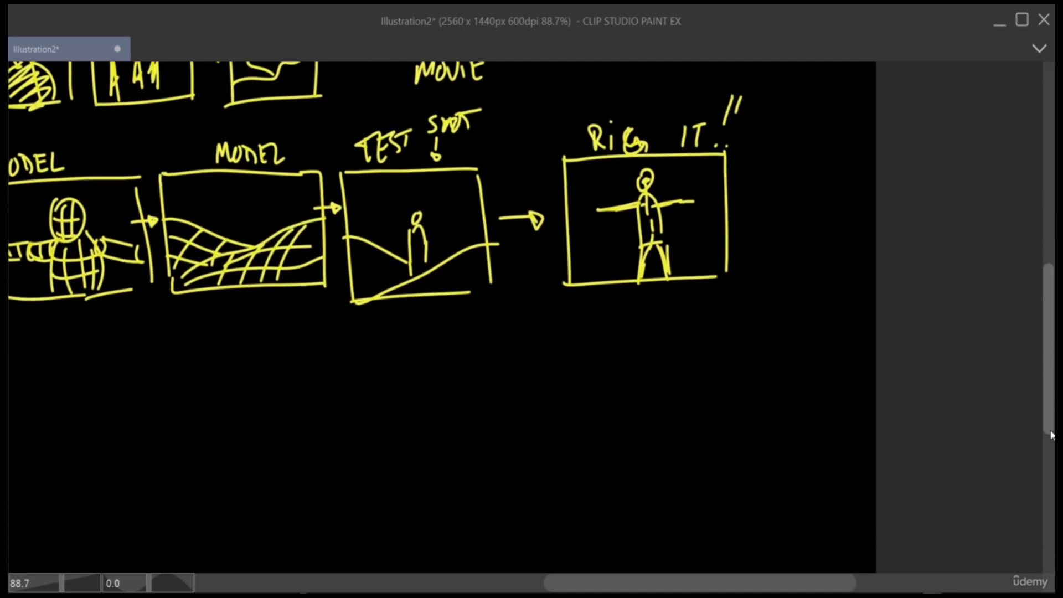
mouse_move(630, 300)
left_mouse_down()
mouse_move(615, 324)
mouse_move(643, 335)
mouse_move(630, 300)
left_mouse_up()
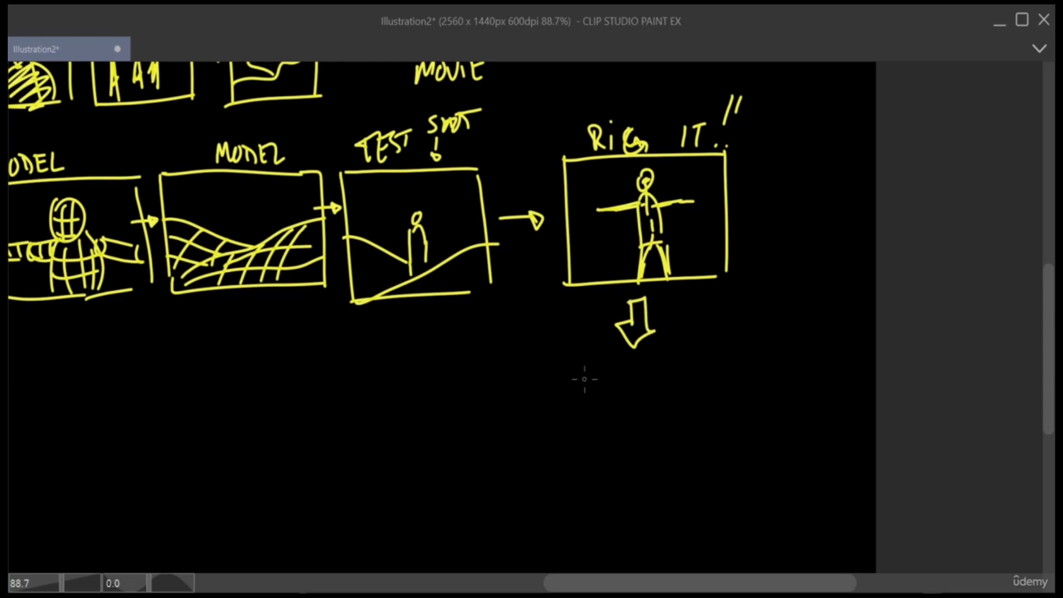
Step: Draw a box below the arrow with a leaping stick figure inside, labelled ANIMATE
mouse_move(574, 361)
left_mouse_down()
mouse_move(645, 357)
mouse_move(748, 411)
mouse_move(725, 464)
mouse_move(581, 483)
mouse_move(583, 451)
left_mouse_up()
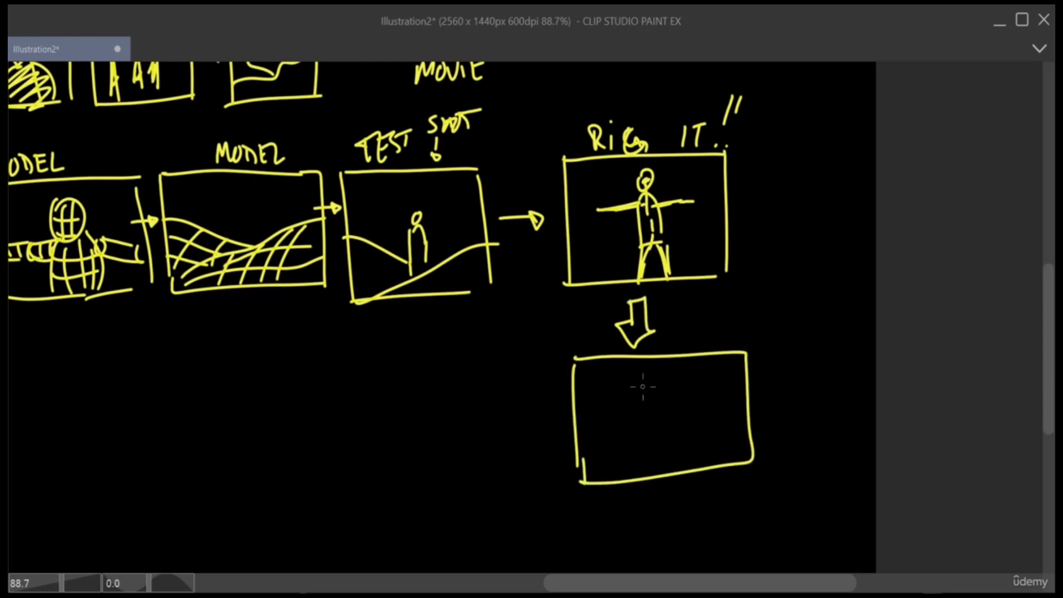
mouse_move(640, 386)
left_mouse_down()
mouse_move(642, 435)
mouse_move(661, 368)
left_mouse_up()
mouse_move(634, 411)
left_mouse_down()
mouse_move(609, 401)
mouse_move(602, 384)
mouse_move(653, 435)
mouse_move(634, 439)
mouse_move(609, 488)
left_mouse_up()
left_click_drag(650, 435, 692, 451)
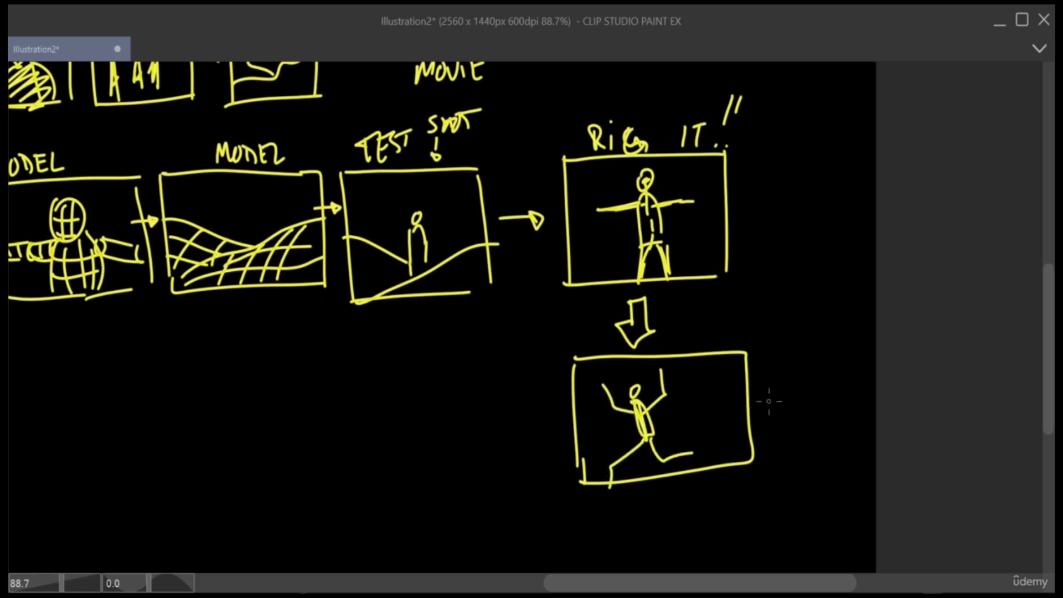
mouse_move(700, 341)
left_mouse_down()
mouse_move(709, 317)
mouse_move(719, 340)
mouse_move(758, 317)
mouse_move(773, 334)
mouse_move(789, 332)
mouse_move(797, 313)
left_mouse_up()
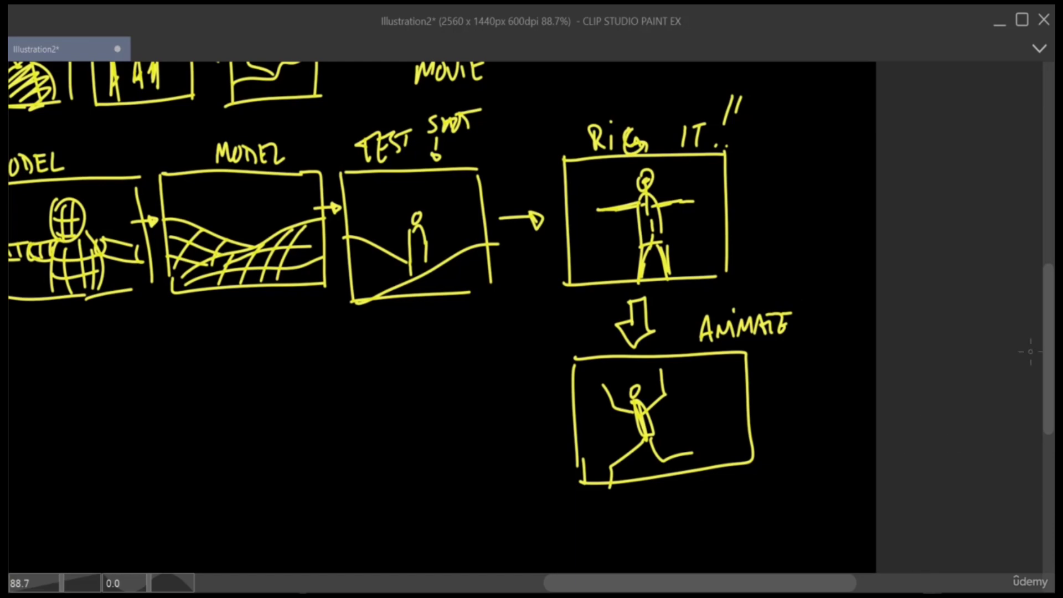
mouse_move(1051, 344)
left_mouse_down()
mouse_move(1051, 409)
mouse_move(1035, 323)
left_mouse_up()
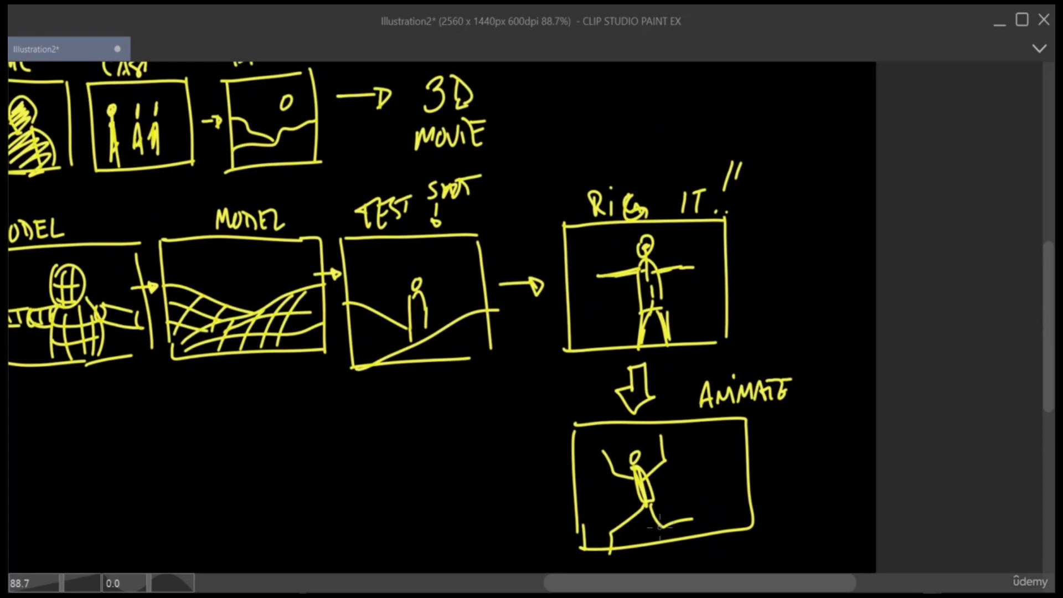
Step: Draw a connector and a new box beneath the ANIMATE panel
scroll(1046, 312, "left", 2)
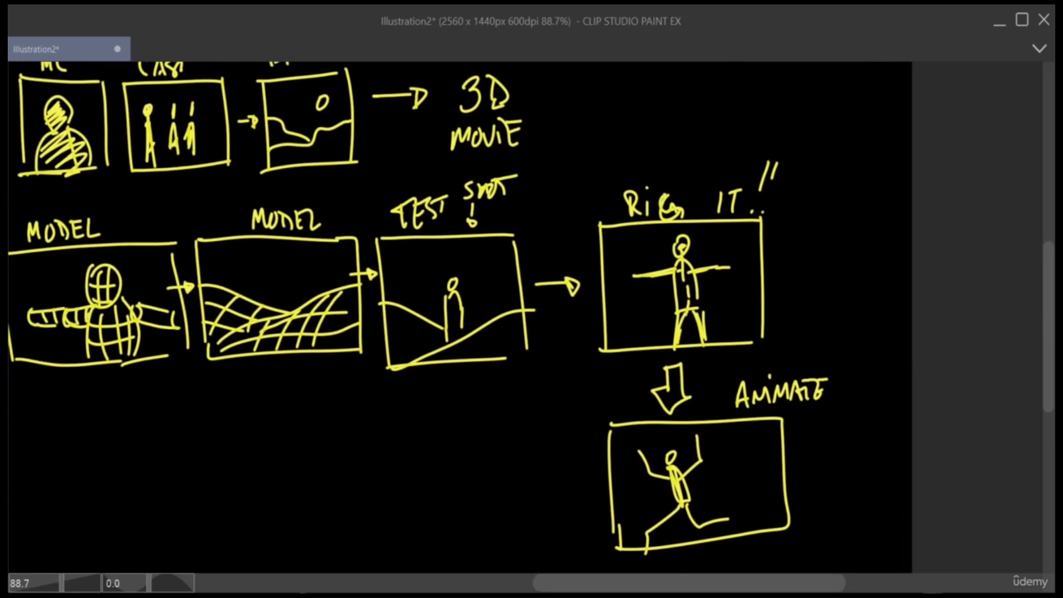
left_click_drag(1047, 313, 1051, 380)
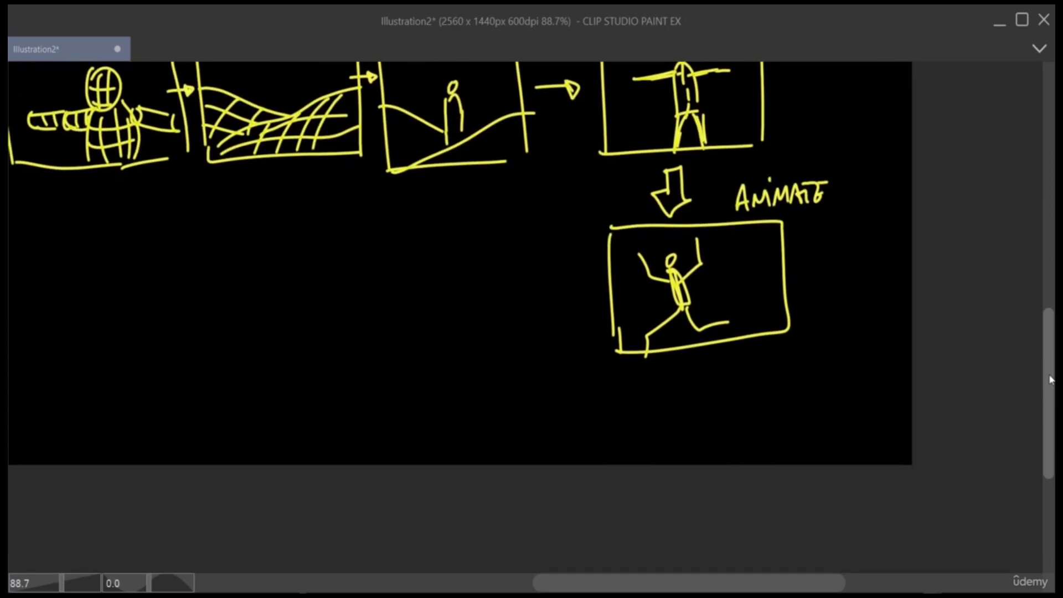
left_click_drag(684, 347, 685, 375)
mouse_move(617, 376)
left_mouse_down()
mouse_move(802, 368)
mouse_move(780, 442)
mouse_move(798, 377)
left_mouse_up()
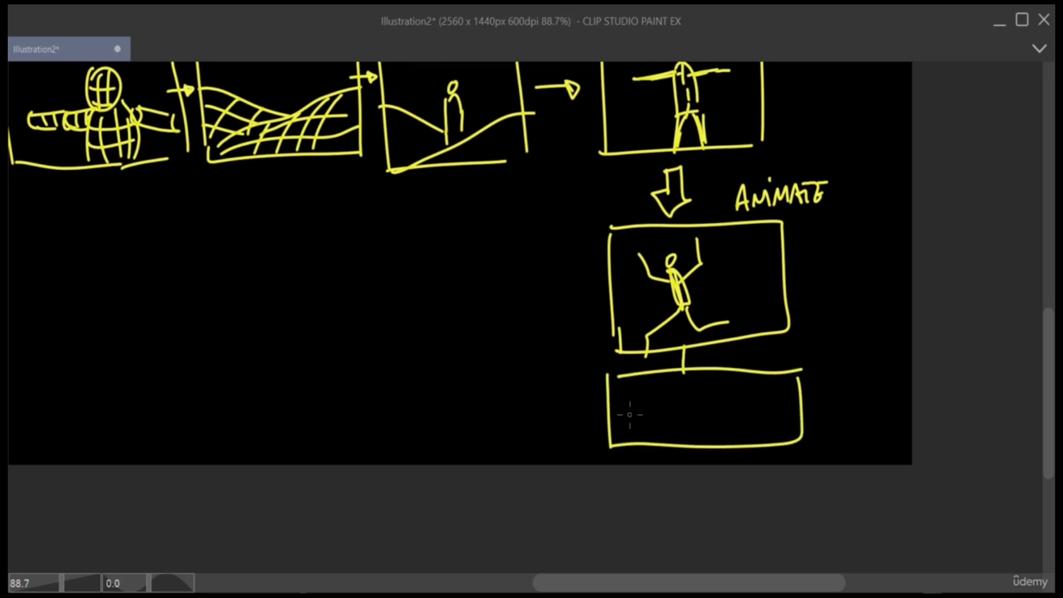
Step: Sketch a light bulb with rays, an angled lamp shape and a small figure inside the box
mouse_move(659, 395)
left_mouse_down()
mouse_move(641, 400)
mouse_move(654, 420)
mouse_move(657, 411)
mouse_move(658, 419)
mouse_move(626, 396)
left_mouse_up()
left_click_drag(640, 383, 662, 377)
mouse_move(790, 399)
left_mouse_down()
mouse_move(772, 405)
mouse_move(773, 421)
mouse_move(791, 401)
mouse_move(701, 398)
left_mouse_up()
left_click_drag(768, 431, 743, 445)
left_click_drag(704, 409, 709, 443)
left_click_drag(701, 426, 698, 443)
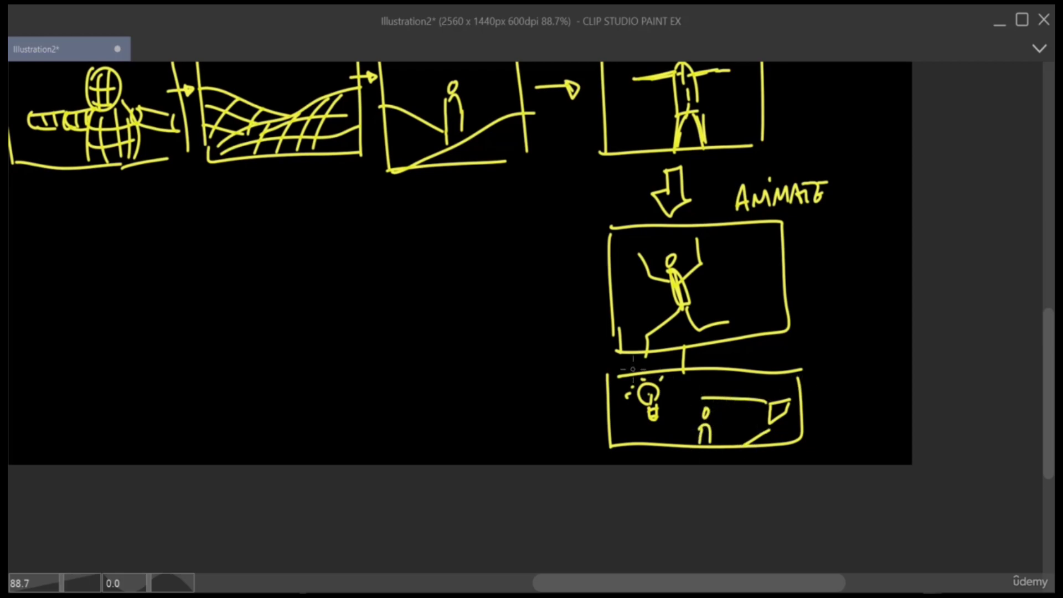
left_click_drag(781, 581, 651, 581)
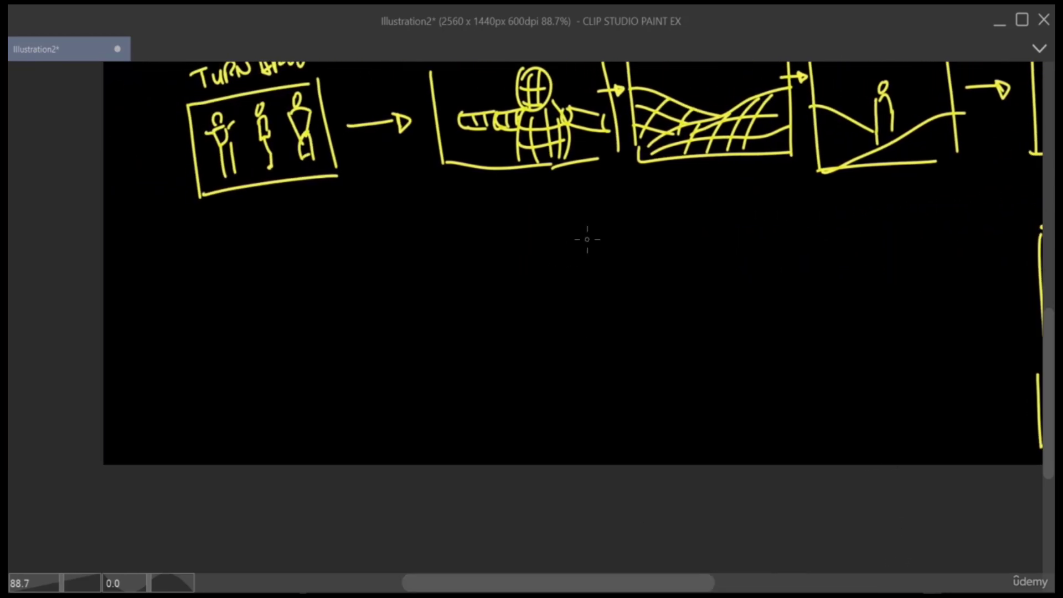
Step: Draw a down arrow below MODEL leading into a new rectangular box
mouse_move(1047, 336)
left_mouse_down()
mouse_move(1050, 275)
mouse_move(1050, 320)
left_mouse_up()
left_click_drag(509, 221, 510, 247)
mouse_move(498, 245)
left_mouse_down()
mouse_move(512, 259)
mouse_move(526, 245)
left_mouse_up()
left_click_drag(431, 267, 593, 264)
left_click_drag(432, 267, 439, 341)
left_click_drag(435, 350, 601, 356)
left_click_drag(590, 265, 595, 340)
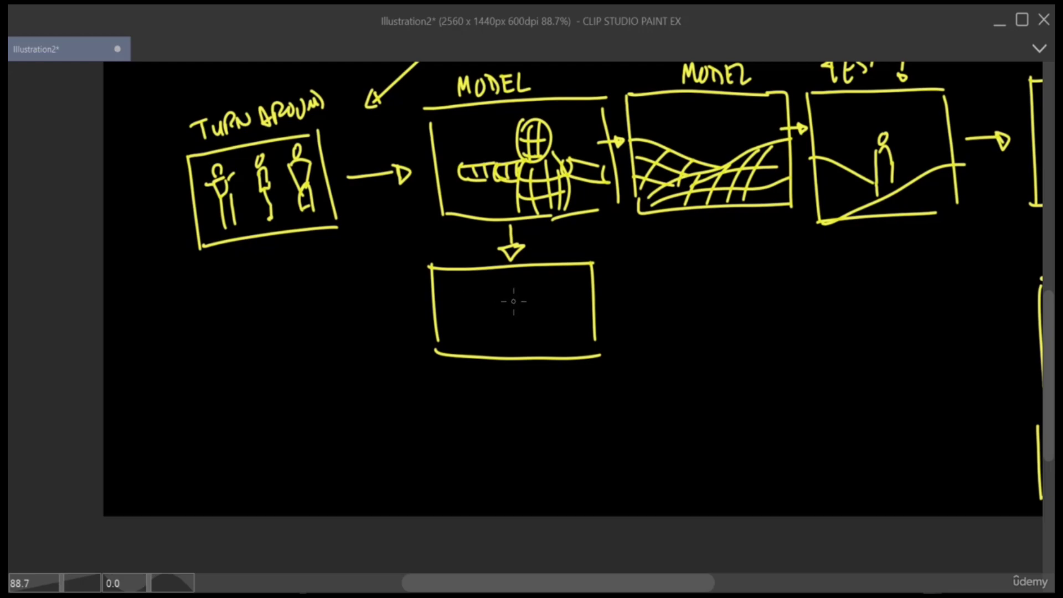
Step: Write COLOR and CLOTHING inside the new box
mouse_move(466, 288)
left_mouse_down()
mouse_move(456, 311)
mouse_move(475, 299)
mouse_move(491, 308)
left_mouse_up()
left_click_drag(499, 297, 518, 302)
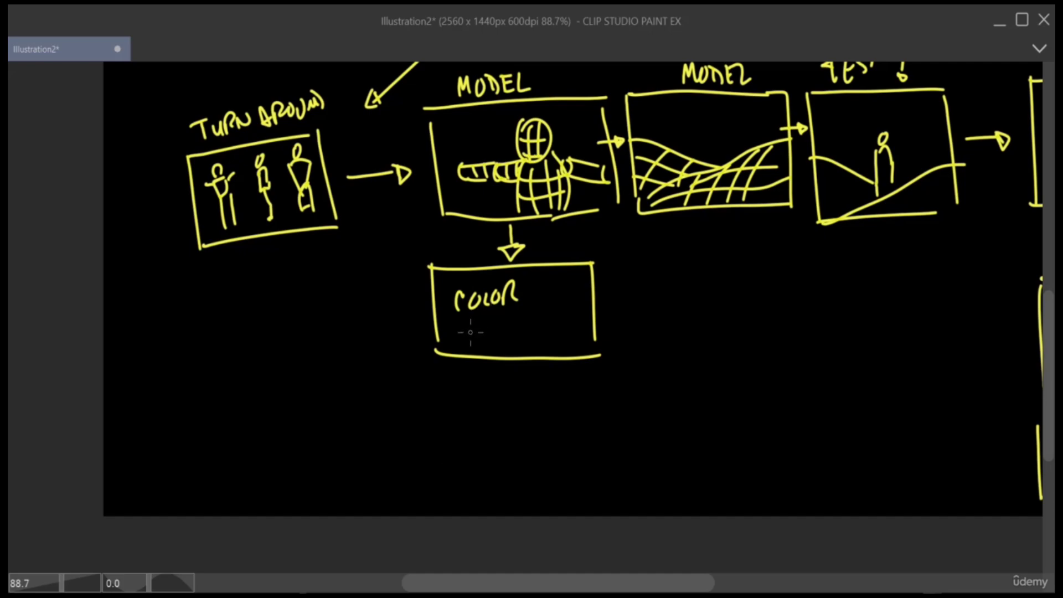
mouse_move(464, 327)
left_mouse_down()
mouse_move(458, 343)
mouse_move(475, 330)
mouse_move(480, 340)
left_mouse_up()
mouse_move(490, 326)
left_mouse_down()
mouse_move(490, 344)
mouse_move(502, 325)
left_mouse_up()
mouse_move(504, 327)
left_mouse_down()
mouse_move(505, 345)
mouse_move(519, 327)
left_mouse_up()
mouse_move(520, 326)
left_mouse_down()
mouse_move(530, 336)
mouse_move(536, 317)
left_mouse_up()
left_click_drag(537, 326, 546, 335)
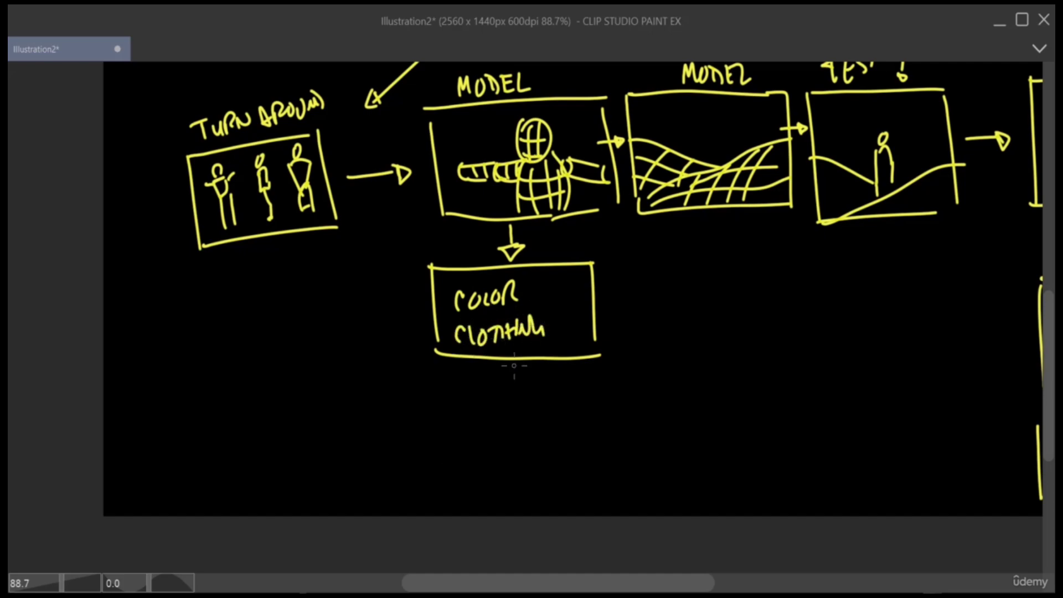
Step: Write HAIR and TEXTURE below the box
left_click_drag(487, 367, 488, 393)
left_click_drag(496, 361, 501, 374)
left_click_drag(501, 391, 516, 379)
left_click_drag(523, 368, 524, 387)
mouse_move(532, 382)
left_mouse_down()
mouse_move(533, 361)
mouse_move(548, 374)
left_mouse_up()
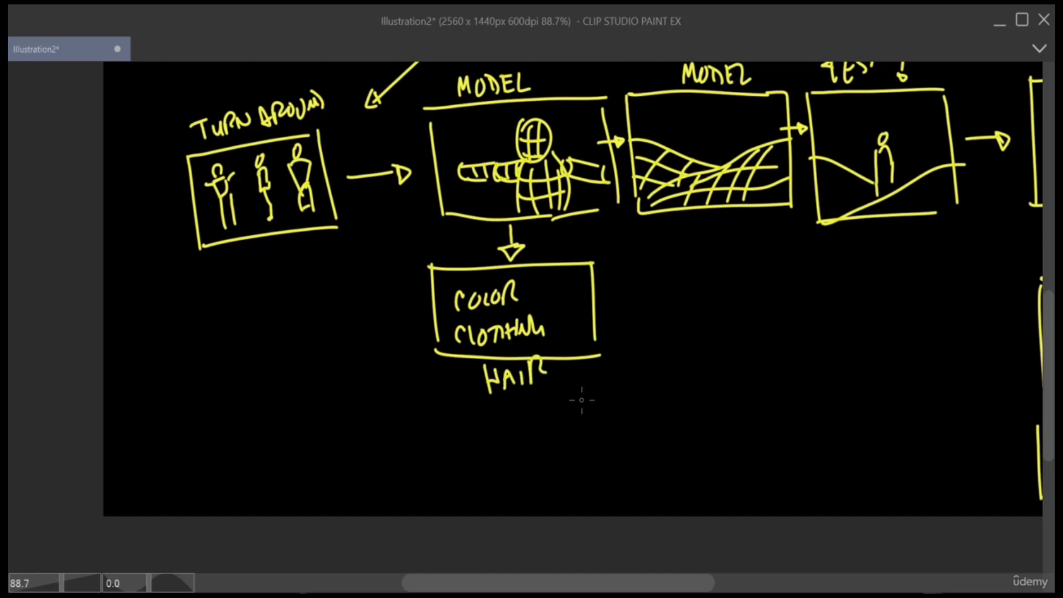
left_click_drag(459, 408, 480, 405)
mouse_move(470, 409)
left_mouse_down()
mouse_move(470, 437)
mouse_move(486, 436)
left_mouse_up()
left_click_drag(487, 408, 504, 407)
left_click_drag(487, 421, 507, 431)
mouse_move(517, 404)
left_mouse_down()
mouse_move(523, 431)
mouse_move(533, 403)
left_mouse_up()
mouse_move(526, 404)
left_mouse_down()
mouse_move(528, 427)
mouse_move(550, 410)
left_mouse_up()
mouse_move(550, 421)
left_mouse_down()
mouse_move(561, 404)
mouse_move(570, 418)
left_mouse_up()
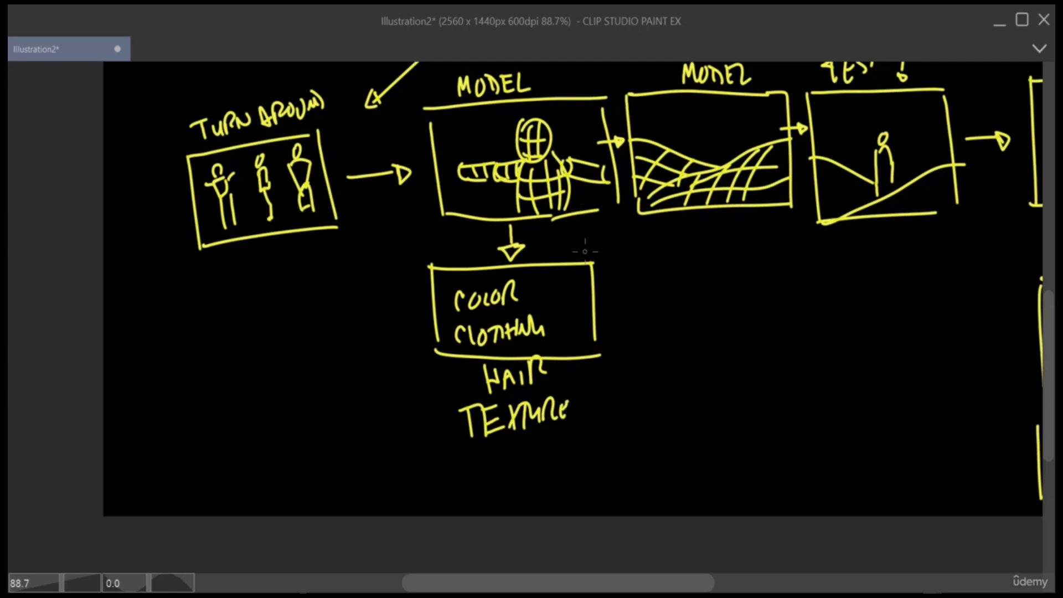
Step: Draw a diagonal connector from MODEL to an empty second box beside the list
mouse_move(604, 220)
left_mouse_down()
mouse_move(642, 269)
mouse_move(734, 276)
left_mouse_up()
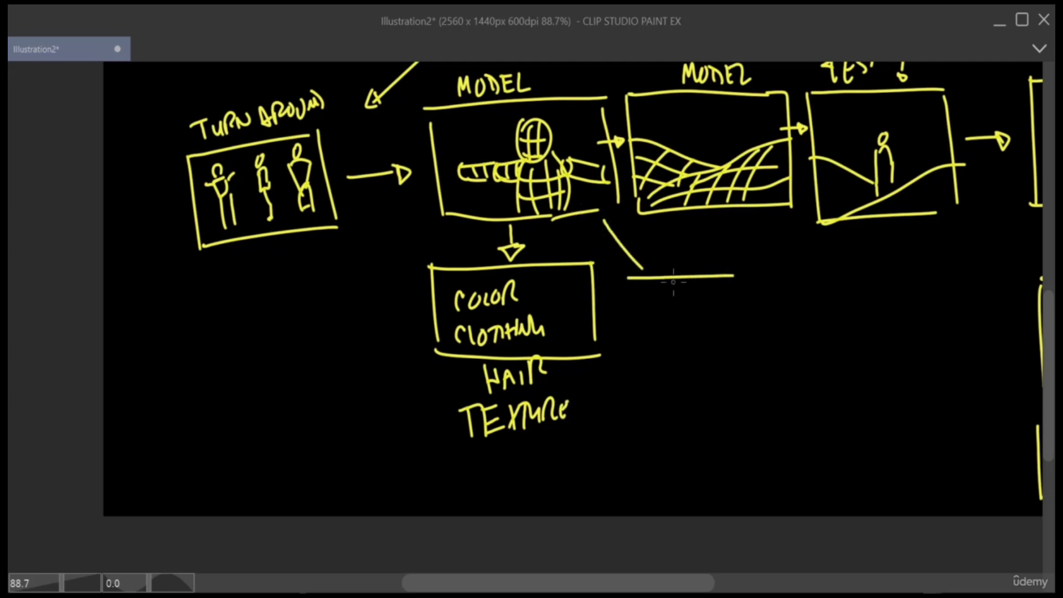
mouse_move(628, 281)
left_mouse_down()
mouse_move(631, 357)
mouse_move(739, 362)
left_mouse_up()
left_click_drag(725, 272, 753, 357)
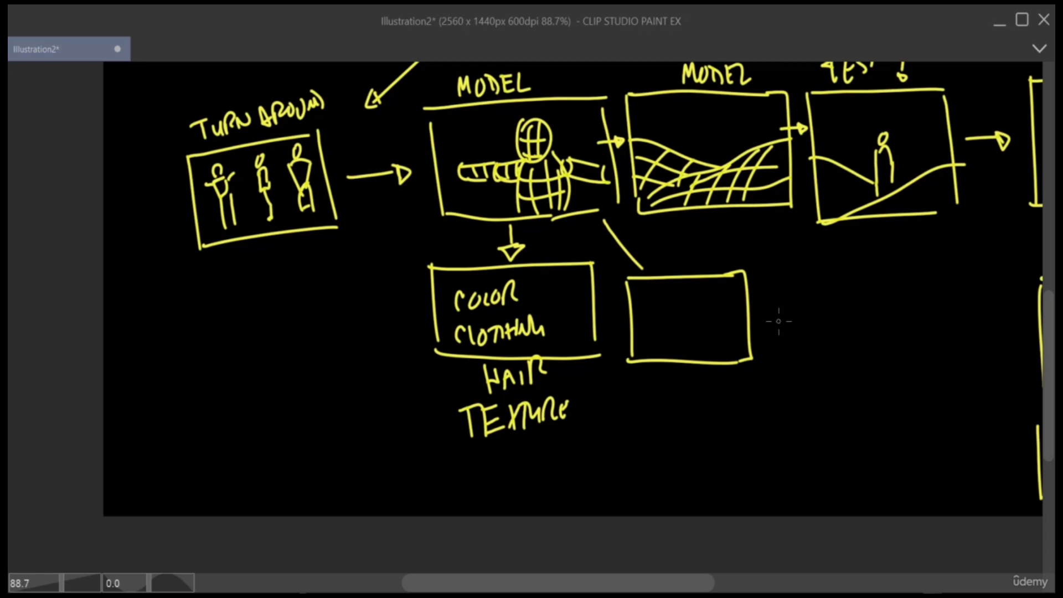
Step: Add an arrowhead into the empty box and draw a connected box below it
mouse_move(640, 266)
left_mouse_down()
mouse_move(675, 318)
mouse_move(708, 320)
mouse_move(738, 304)
mouse_move(717, 331)
left_mouse_up()
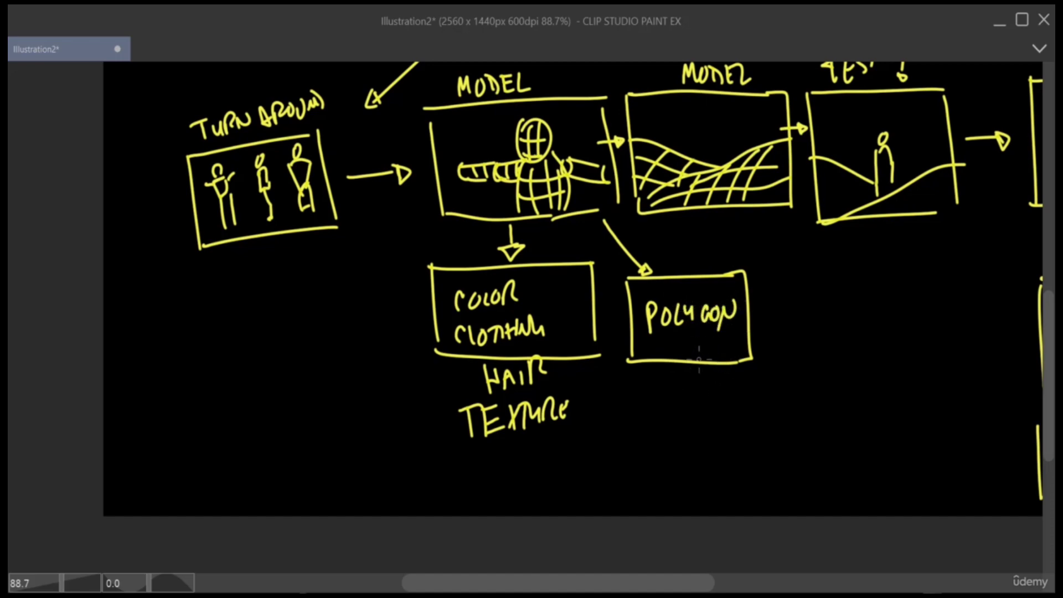
mouse_move(687, 367)
left_mouse_down()
mouse_move(687, 407)
mouse_move(737, 402)
left_mouse_up()
mouse_move(641, 407)
left_mouse_down()
mouse_move(644, 485)
mouse_move(770, 486)
left_mouse_up()
left_click_drag(725, 397, 769, 484)
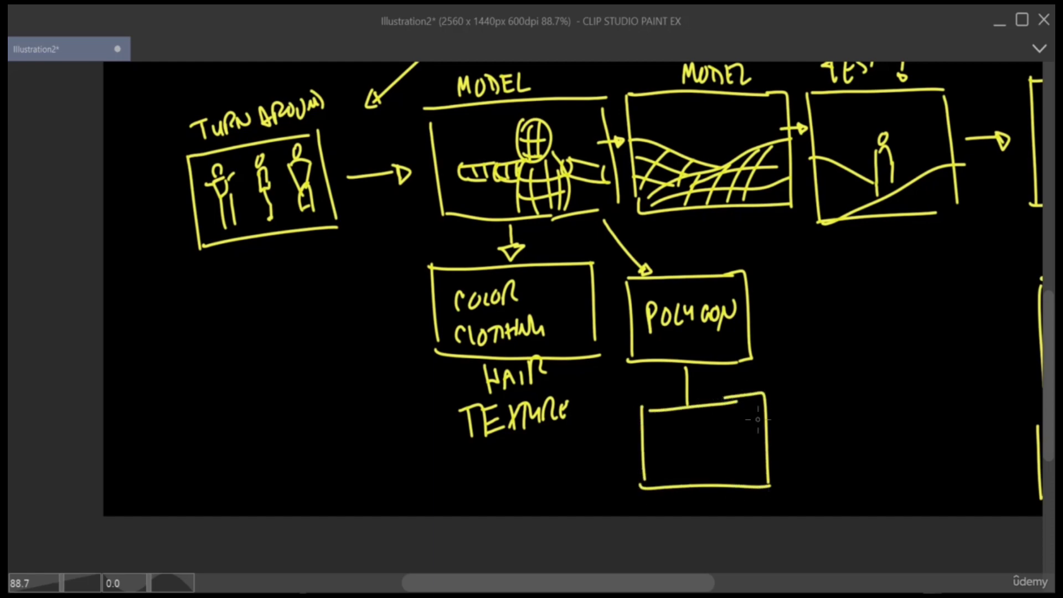
Step: Write 3D SCULPT inside the lower box
left_click_drag(674, 436, 659, 460)
mouse_move(694, 430)
left_mouse_down()
mouse_move(689, 460)
mouse_move(713, 438)
mouse_move(731, 459)
mouse_move(736, 442)
left_mouse_up()
mouse_move(749, 427)
left_mouse_down()
mouse_move(750, 459)
mouse_move(762, 422)
left_mouse_up()
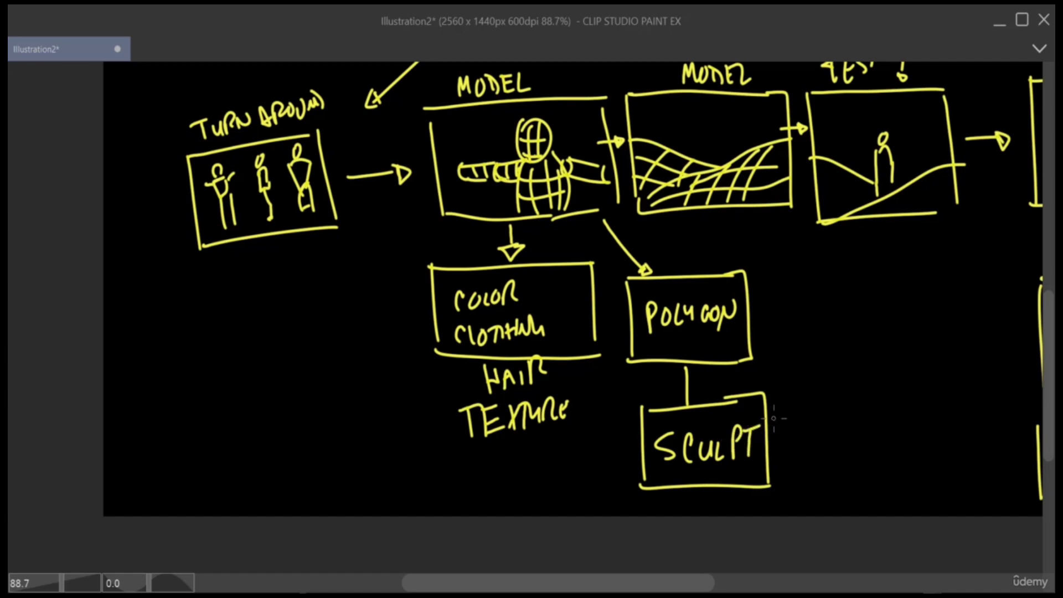
mouse_move(691, 411)
left_mouse_down()
mouse_move(693, 425)
mouse_move(712, 427)
left_mouse_up()
left_click_drag(712, 410, 713, 427)
Step: Write MODELING under POLYGON and add a POLY COUNT note pointing at it
mouse_move(655, 356)
left_mouse_down()
mouse_move(664, 332)
mouse_move(693, 355)
mouse_move(709, 338)
mouse_move(723, 357)
left_mouse_up()
mouse_move(725, 340)
left_mouse_down()
mouse_move(726, 357)
mouse_move(741, 346)
mouse_move(751, 357)
left_mouse_up()
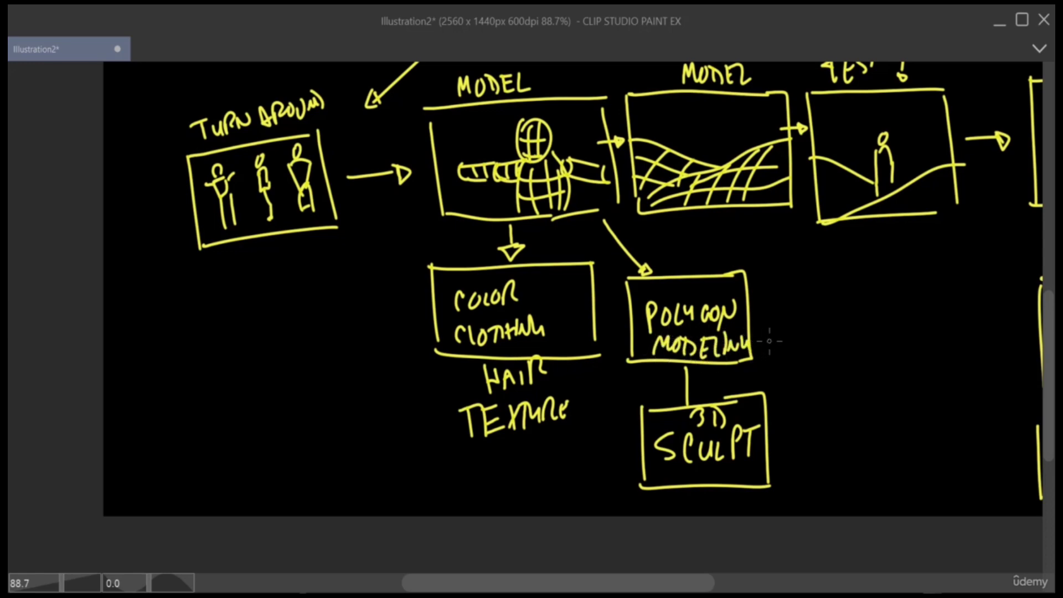
left_click_drag(753, 305, 773, 297)
mouse_move(790, 278)
left_mouse_down()
mouse_move(792, 308)
mouse_move(796, 292)
left_mouse_up()
left_click_drag(810, 282, 826, 303)
mouse_move(829, 282)
left_mouse_down()
mouse_move(837, 303)
mouse_move(880, 283)
left_mouse_up()
left_click_drag(885, 280, 921, 279)
mouse_move(798, 339)
left_mouse_down()
mouse_move(780, 376)
mouse_move(793, 372)
left_mouse_up()
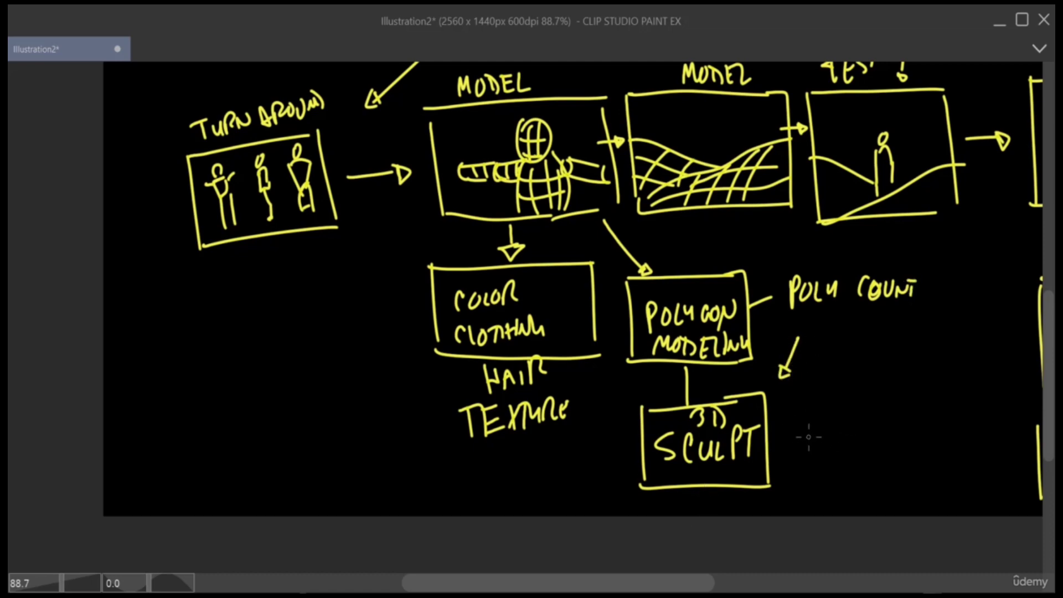
Step: Handwrite HI REZ beside the 3D Sculpt box
left_click_drag(807, 435, 809, 458)
left_click_drag(808, 435, 828, 453)
left_click_drag(788, 399, 790, 426)
left_click_drag(799, 398, 800, 427)
left_click_drag(789, 414, 840, 451)
left_click(818, 387)
left_click_drag(838, 436, 852, 435)
mouse_move(839, 451)
left_mouse_down()
mouse_move(856, 448)
mouse_move(855, 419)
left_mouse_up()
mouse_move(864, 418)
left_mouse_down()
mouse_move(876, 443)
mouse_move(876, 419)
left_mouse_up()
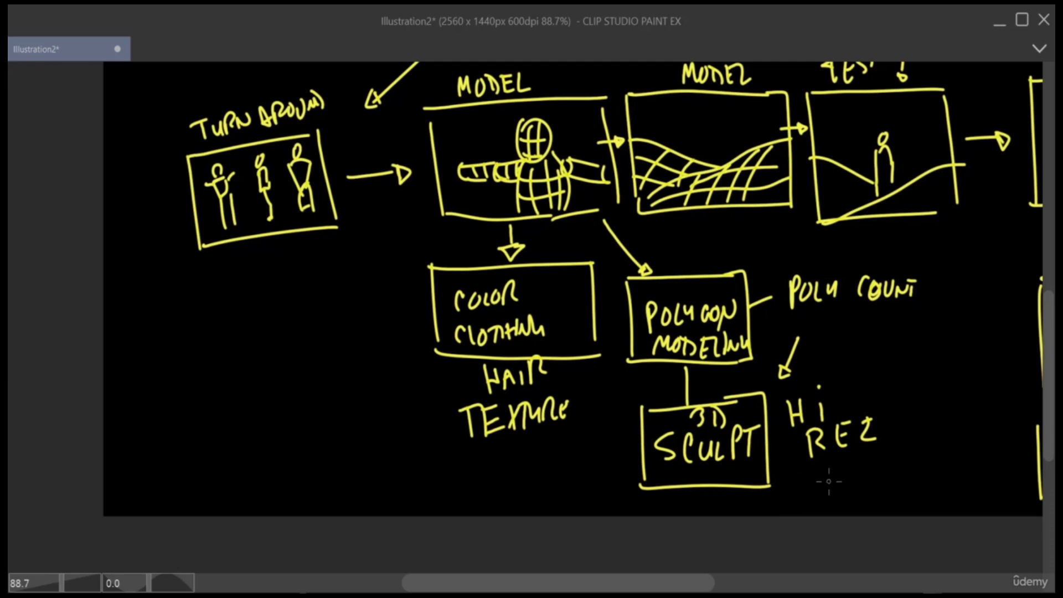
Step: Write 3,000,000 under the 3D Sculpt box
mouse_move(638, 496)
left_mouse_down()
mouse_move(641, 510)
mouse_move(664, 515)
mouse_move(715, 507)
left_mouse_up()
mouse_move(736, 505)
left_mouse_down()
mouse_move(732, 516)
mouse_move(780, 495)
left_mouse_up()
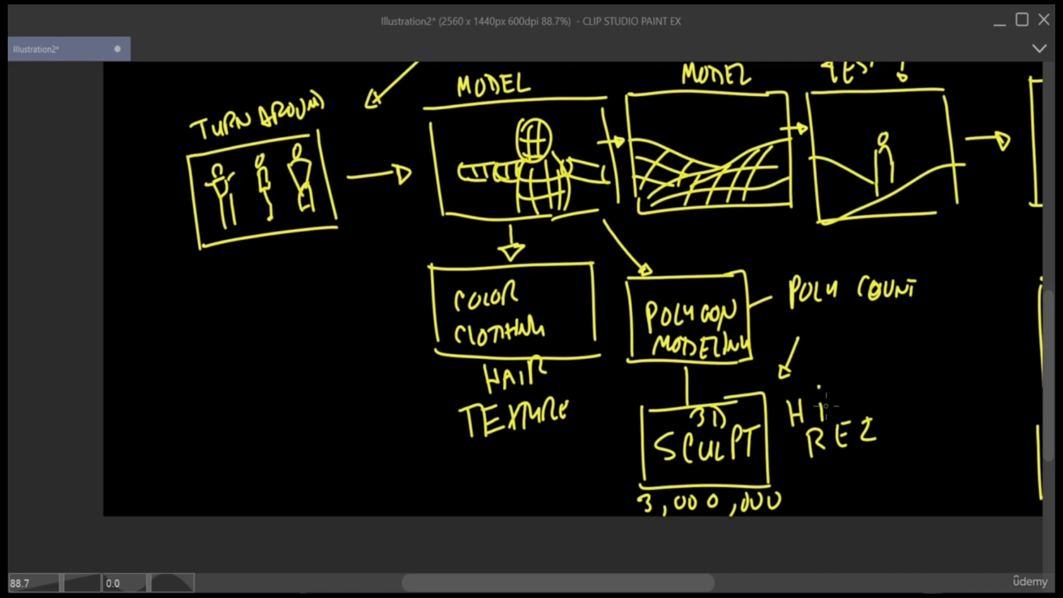
scroll(825, 405, "up", 5)
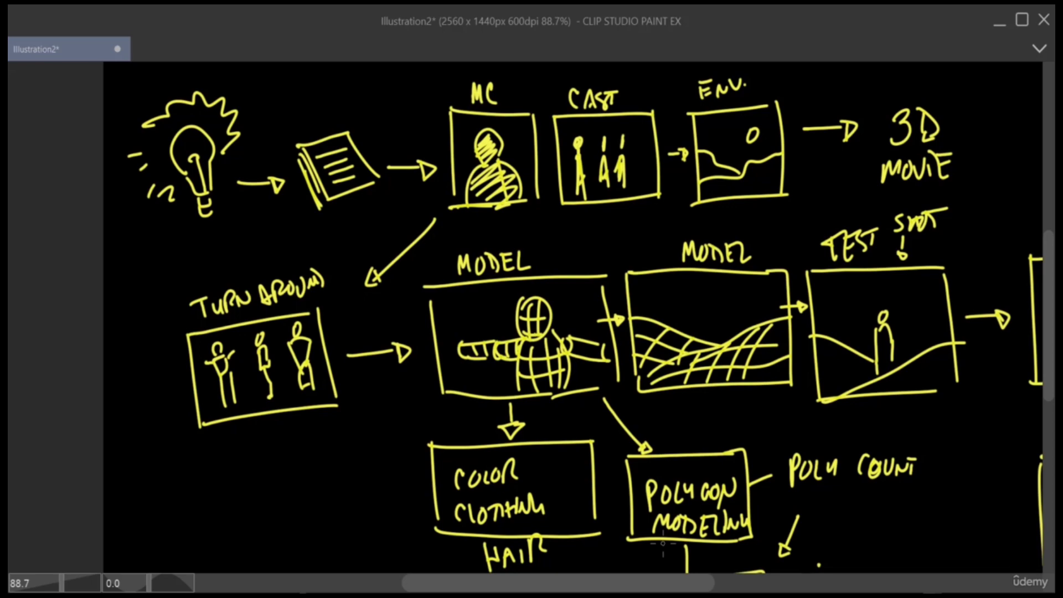
Step: Hand-letter REF and 2D at the top of the blank canvas
scroll(1028, 319, "up", 5)
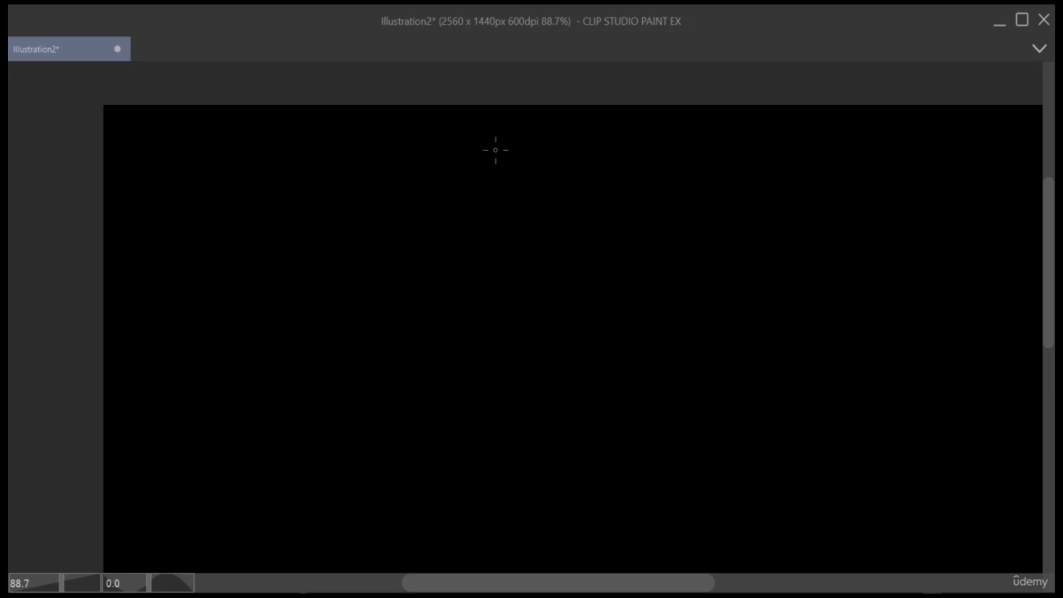
mouse_move(489, 139)
left_mouse_down()
mouse_move(503, 168)
mouse_move(502, 134)
mouse_move(513, 166)
mouse_move(515, 148)
mouse_move(534, 166)
left_mouse_up()
left_click_drag(518, 157, 542, 170)
left_click_drag(538, 162, 566, 142)
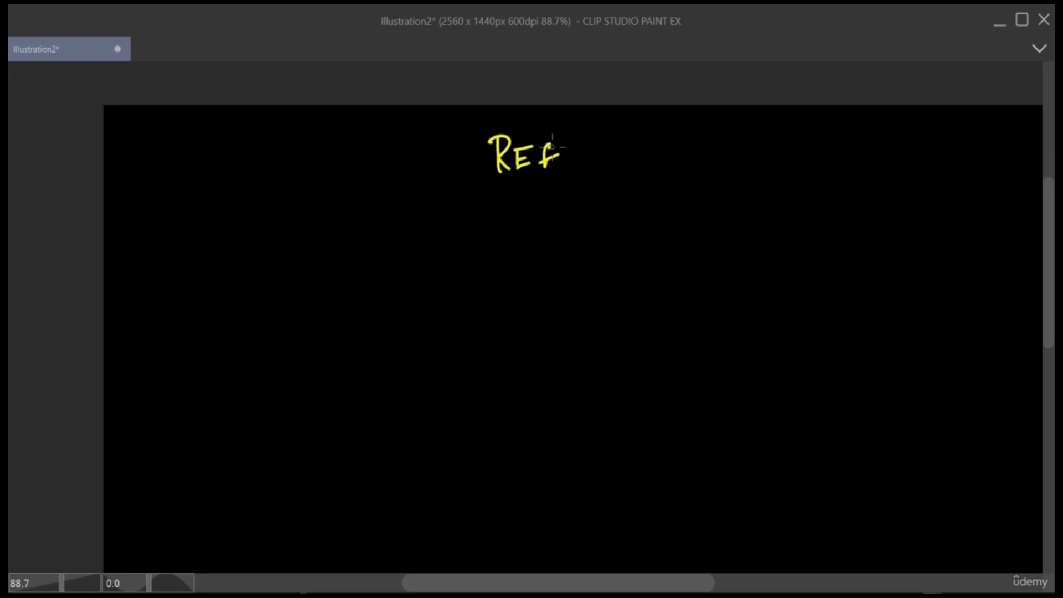
left_click_drag(631, 142, 648, 157)
left_click_drag(653, 136, 657, 160)
left_click_drag(652, 139, 670, 161)
Step: Write BACKGROUNDS below, with an arrow from 2D and an ampersand between REF and 2D
mouse_move(489, 194)
left_mouse_down()
mouse_move(489, 223)
mouse_move(526, 223)
left_mouse_up()
left_click_drag(532, 195, 532, 221)
mouse_move(540, 202)
left_mouse_down()
mouse_move(538, 222)
mouse_move(560, 219)
left_mouse_up()
left_click_drag(562, 200, 573, 218)
left_click_drag(579, 201, 590, 204)
mouse_move(593, 217)
left_mouse_down()
mouse_move(606, 202)
mouse_move(609, 219)
left_mouse_up()
left_click_drag(619, 197, 612, 217)
mouse_move(652, 172)
left_mouse_down()
mouse_move(635, 194)
mouse_move(643, 192)
left_mouse_up()
mouse_move(598, 144)
left_mouse_down()
mouse_move(576, 166)
mouse_move(588, 167)
left_mouse_up()
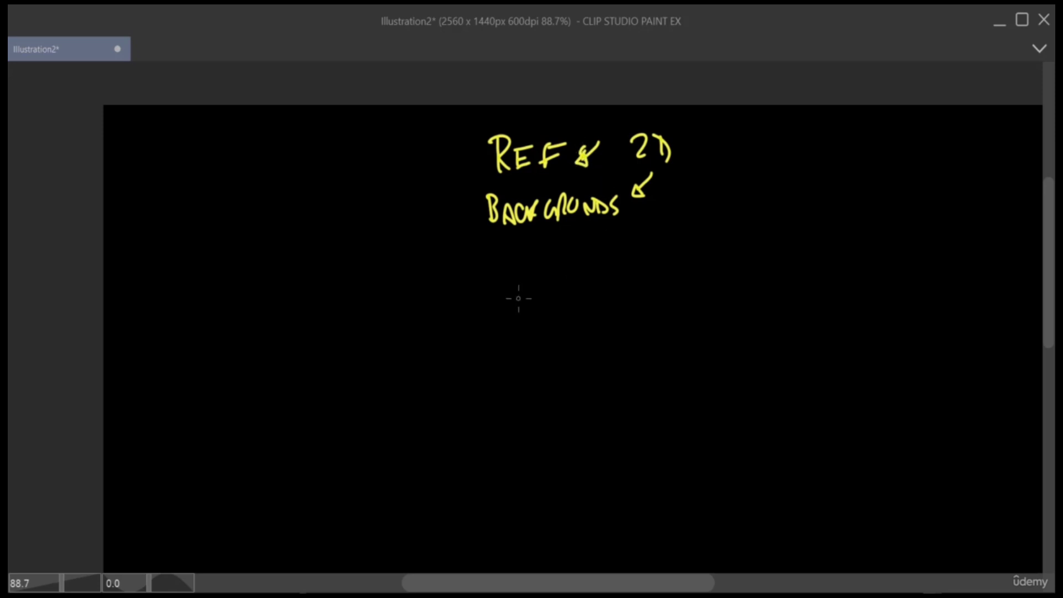
Step: Write CHAR and CREATURE below BACKGROUNDS
left_click_drag(510, 235, 502, 265)
mouse_move(512, 238)
left_mouse_down()
mouse_move(513, 262)
mouse_move(523, 264)
left_mouse_up()
mouse_move(526, 265)
left_mouse_down()
mouse_move(540, 244)
mouse_move(555, 255)
mouse_move(507, 301)
mouse_move(516, 301)
left_mouse_up()
left_click_drag(517, 279, 540, 299)
mouse_move(538, 278)
left_mouse_down()
mouse_move(529, 287)
mouse_move(559, 277)
left_mouse_up()
left_click_drag(559, 277, 578, 276)
mouse_move(571, 277)
left_mouse_down()
mouse_move(570, 298)
mouse_move(598, 280)
left_mouse_up()
left_click_drag(599, 277, 603, 288)
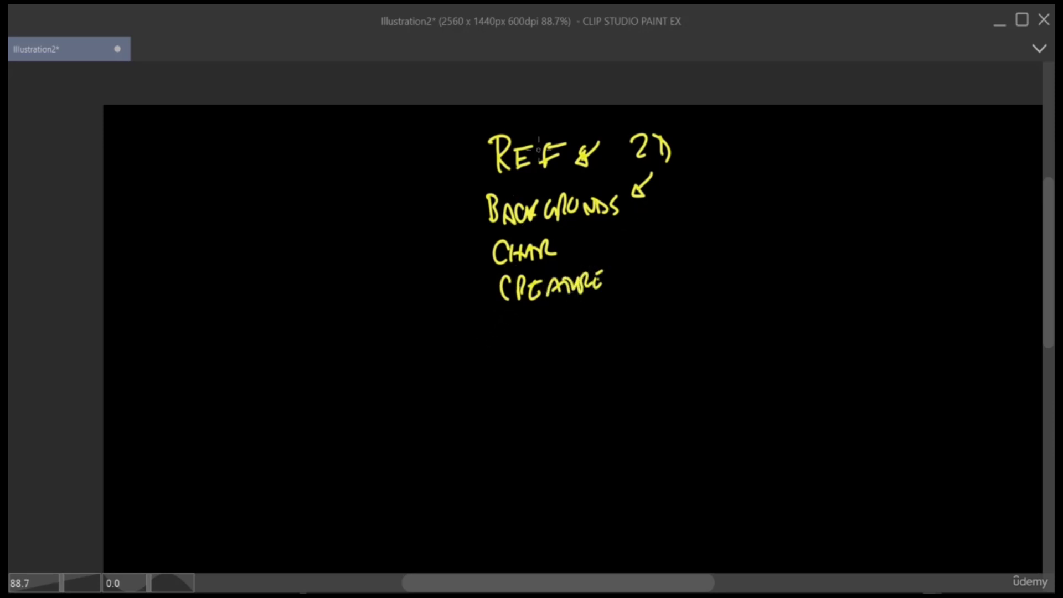
Step: Write PHOTO REF below CREATURE
left_click_drag(487, 321, 485, 354)
left_click_drag(487, 324, 494, 350)
mouse_move(505, 326)
left_mouse_down()
mouse_move(505, 349)
mouse_move(523, 348)
left_mouse_up()
mouse_move(525, 327)
left_mouse_down()
mouse_move(529, 348)
mouse_move(538, 325)
left_mouse_up()
mouse_move(542, 329)
left_mouse_down()
mouse_move(537, 346)
mouse_move(551, 347)
left_mouse_up()
mouse_move(552, 323)
left_mouse_down()
mouse_move(563, 342)
mouse_move(574, 337)
left_mouse_up()
left_click_drag(570, 317, 597, 312)
left_click_drag(579, 321, 564, 349)
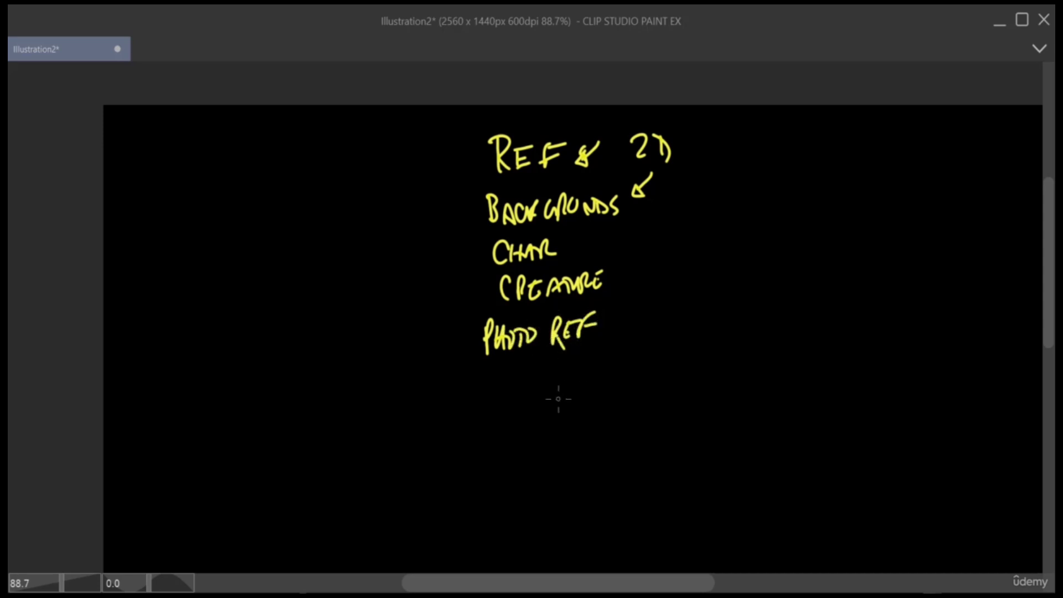
Step: Write ANIMATE right of 2D with MOVIES and T.V. listed beneath it
mouse_move(754, 169)
left_mouse_down()
mouse_move(770, 167)
mouse_move(768, 157)
left_mouse_up()
mouse_move(774, 145)
left_mouse_down()
mouse_move(773, 170)
mouse_move(791, 142)
left_mouse_up()
mouse_move(798, 145)
left_mouse_down()
mouse_move(798, 166)
mouse_move(852, 164)
left_mouse_up()
left_click_drag(767, 217, 793, 199)
left_click_drag(801, 195, 813, 209)
left_click_drag(818, 193, 826, 210)
mouse_move(814, 192)
left_mouse_down()
mouse_move(837, 185)
mouse_move(835, 209)
left_mouse_up()
mouse_move(762, 237)
left_mouse_down()
mouse_move(778, 233)
mouse_move(776, 257)
left_mouse_up()
left_click_drag(790, 235, 806, 231)
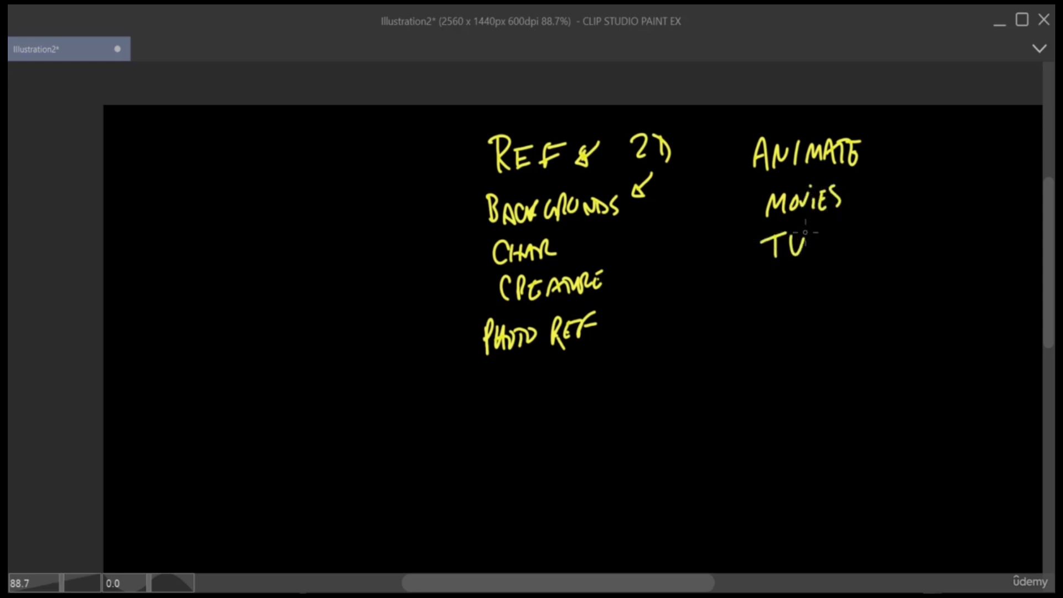
left_click(786, 255)
Step: Write GAMES beside ANIMATE and a double-underlined COMMERCIALS below T.V
left_click_drag(933, 137, 952, 165)
left_click_drag(953, 164, 976, 166)
mouse_move(967, 145)
left_mouse_down()
mouse_move(983, 144)
mouse_move(1000, 173)
left_mouse_up()
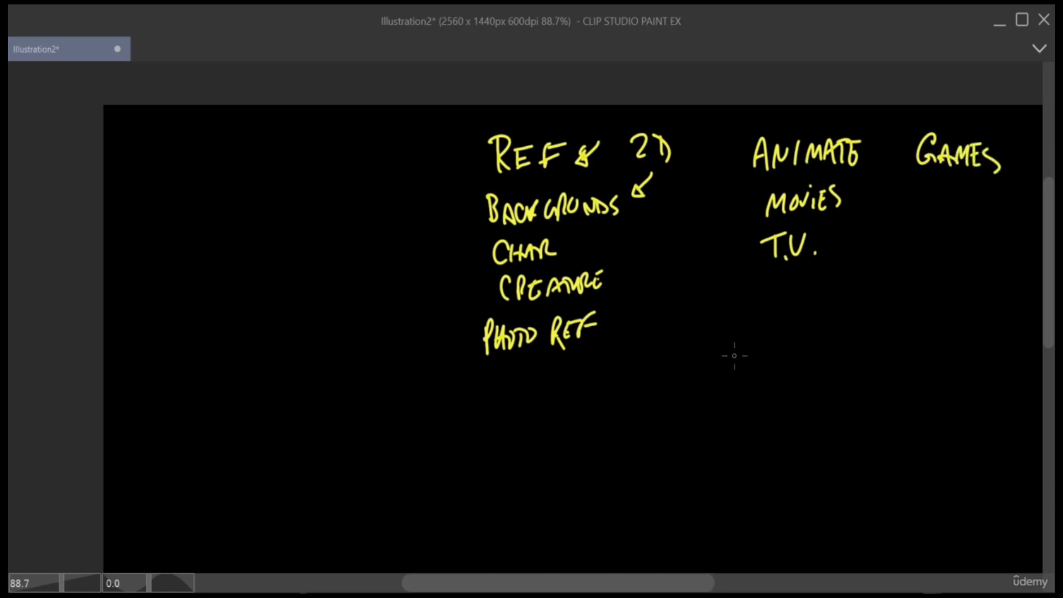
left_click_drag(738, 350, 732, 378)
mouse_move(745, 352)
left_mouse_down()
mouse_move(797, 354)
mouse_move(809, 369)
mouse_move(836, 352)
mouse_move(865, 367)
left_mouse_up()
left_click_drag(877, 345, 867, 367)
mouse_move(699, 396)
left_mouse_down()
mouse_move(872, 377)
mouse_move(858, 392)
left_mouse_up()
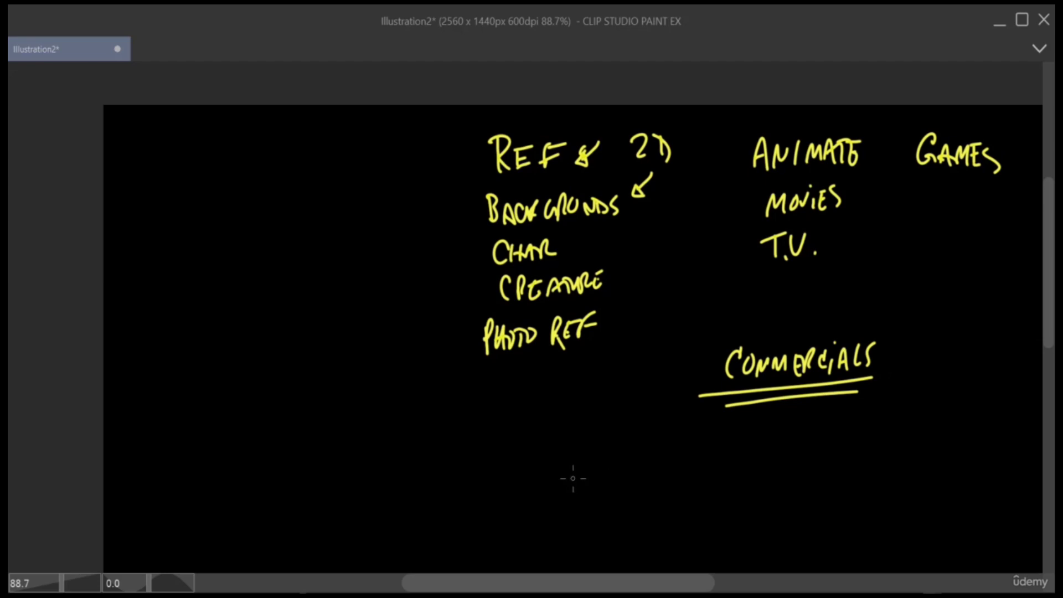
Step: Write VFX and COMP. below COMMERCIALS
left_click_drag(567, 465, 590, 462)
left_click_drag(597, 505, 614, 464)
left_click_drag(597, 483, 638, 494)
left_click_drag(637, 461, 625, 499)
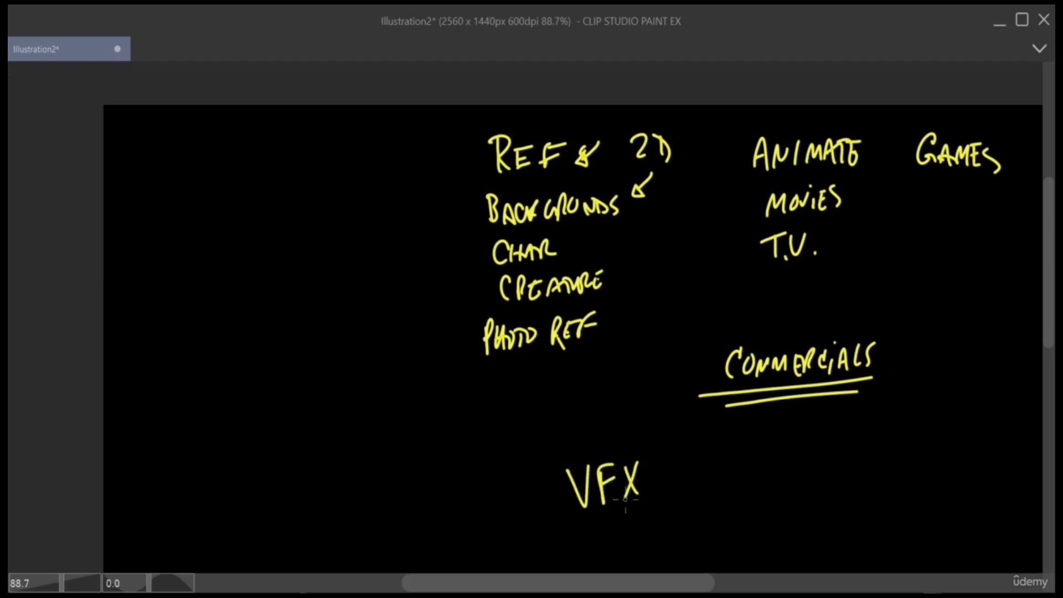
left_click_drag(728, 458, 725, 484)
mouse_move(736, 460)
left_mouse_down()
mouse_move(739, 480)
mouse_move(762, 465)
mouse_move(770, 476)
left_mouse_up()
left_click_drag(768, 475, 774, 463)
left_click(782, 472)
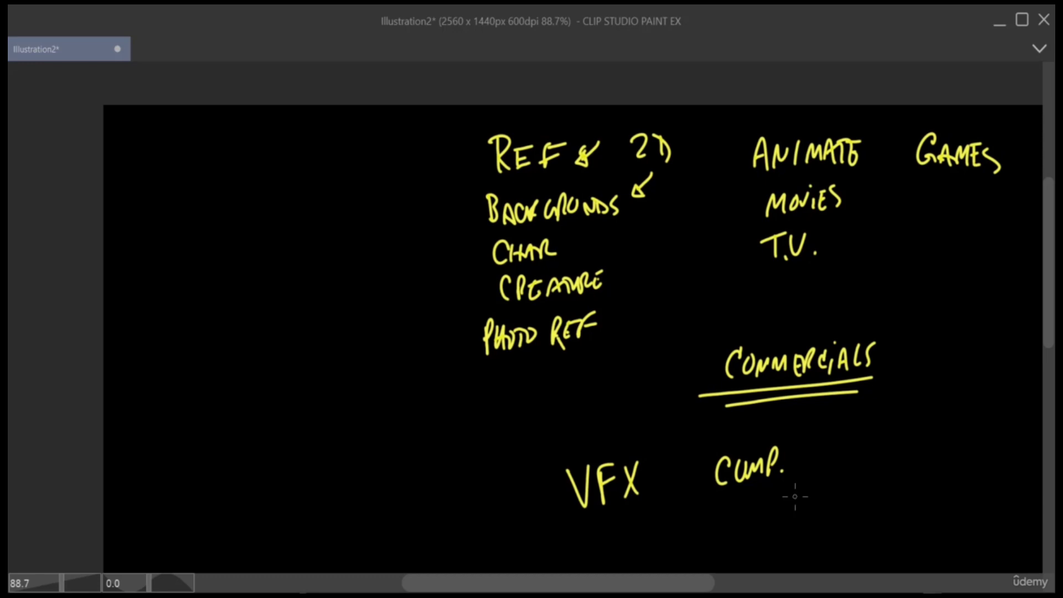
Step: Shift the canvas right and write LIVE ACTION / 3D
left_click(767, 577)
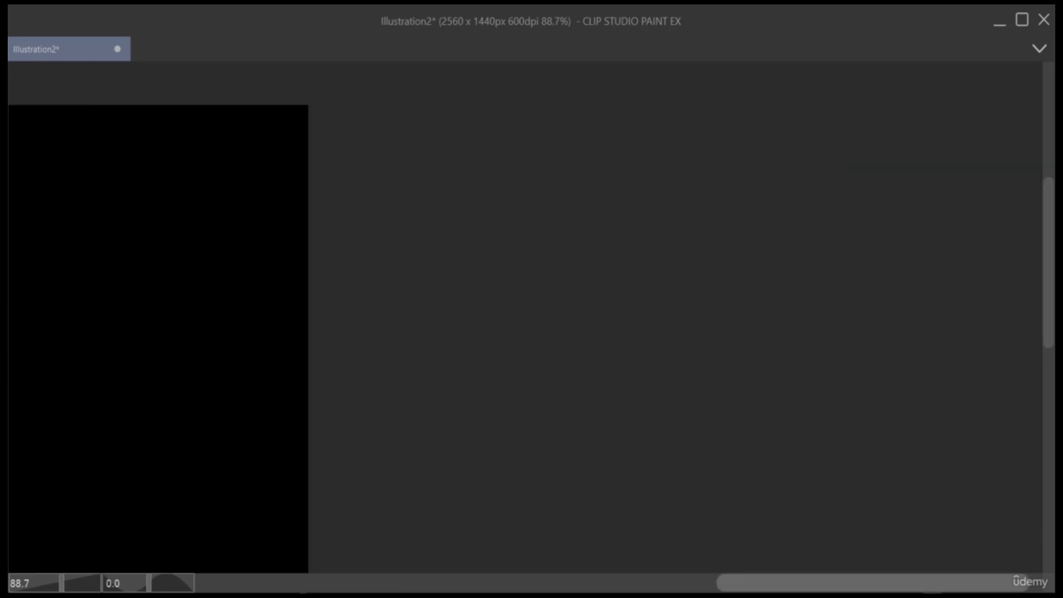
left_click_drag(834, 582, 598, 583)
mouse_move(649, 445)
left_mouse_down()
mouse_move(647, 468)
mouse_move(661, 468)
left_mouse_up()
mouse_move(670, 446)
left_mouse_down()
mouse_move(670, 469)
mouse_move(695, 435)
mouse_move(705, 466)
mouse_move(790, 446)
mouse_move(808, 430)
mouse_move(871, 426)
mouse_move(860, 438)
left_mouse_up()
left_click_drag(831, 394, 812, 472)
left_click_drag(891, 416, 892, 444)
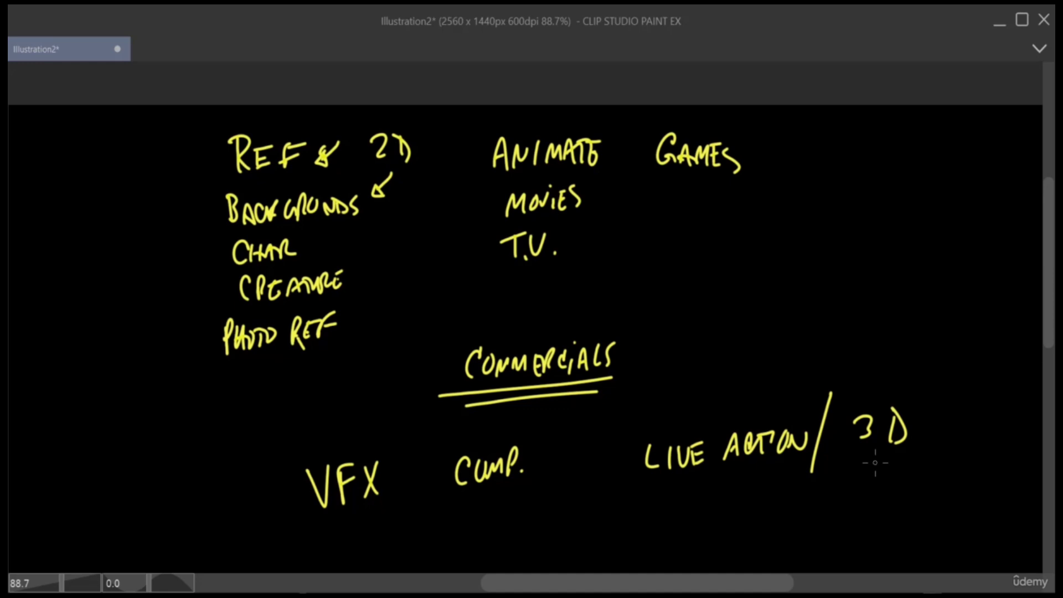
Step: Draw an L-shaped frame right of GAMES, headed 'Lighting/colour' with 'MODELING' beneath
mouse_move(777, 113)
left_mouse_down()
mouse_move(790, 365)
mouse_move(975, 360)
left_mouse_up()
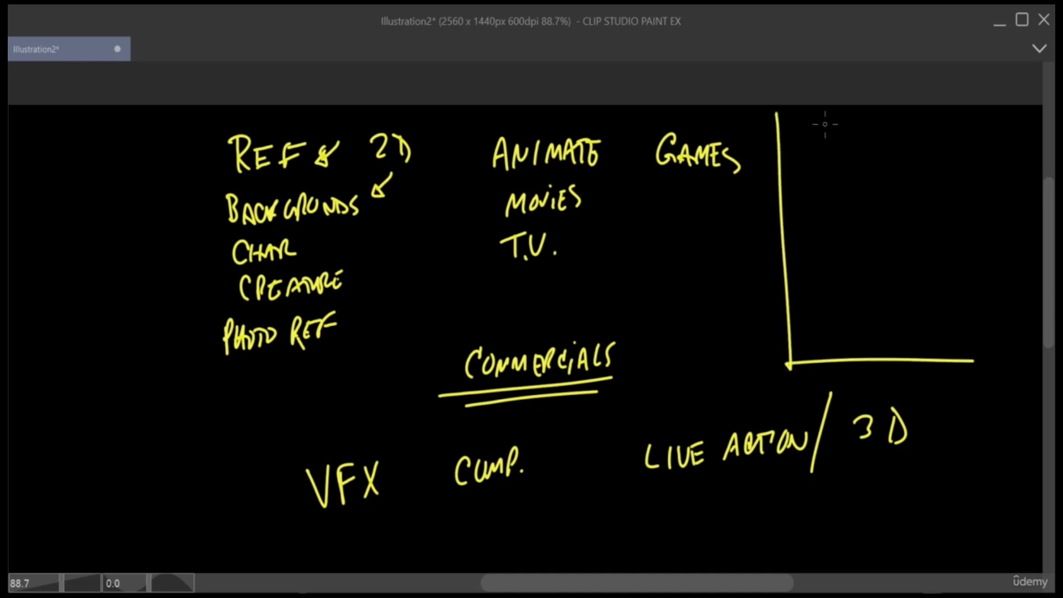
mouse_move(822, 118)
left_mouse_down()
mouse_move(840, 138)
mouse_move(872, 138)
mouse_move(888, 123)
mouse_move(921, 132)
left_mouse_up()
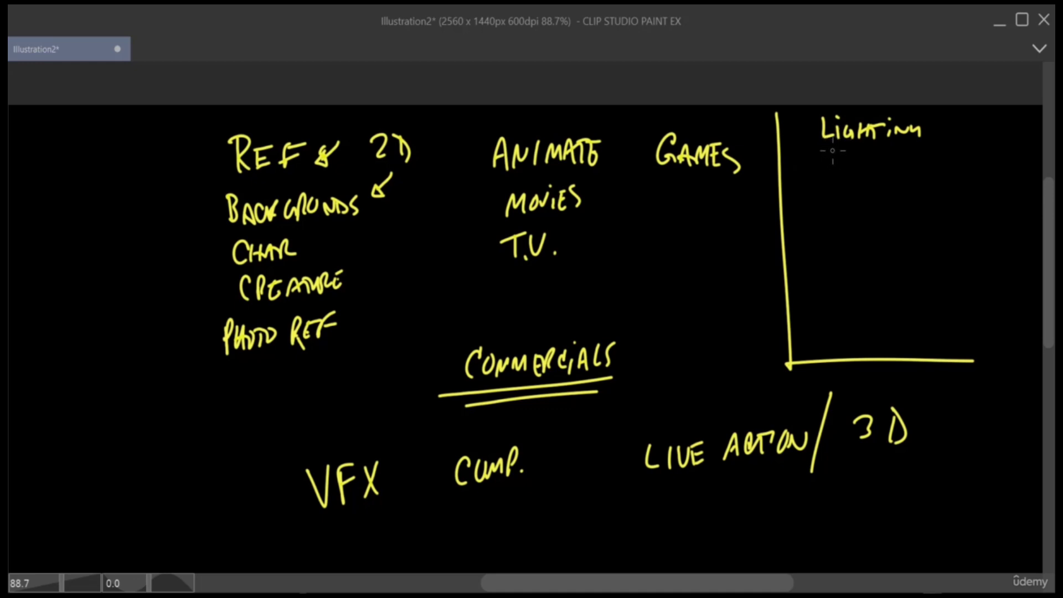
left_click_drag(807, 156, 904, 150)
mouse_move(931, 113)
left_mouse_down()
mouse_move(931, 147)
mouse_move(992, 141)
left_mouse_up()
left_click_drag(814, 203, 904, 197)
mouse_move(907, 197)
left_mouse_down()
mouse_move(919, 183)
mouse_move(932, 194)
left_mouse_up()
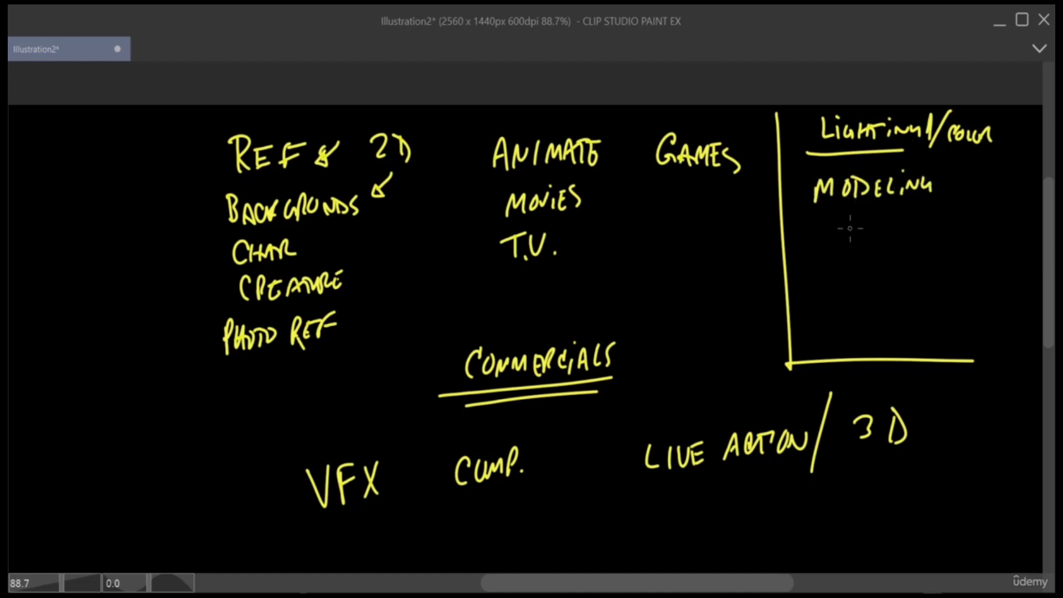
mouse_move(817, 253)
left_mouse_down()
mouse_move(834, 252)
mouse_move(830, 243)
left_mouse_up()
mouse_move(837, 250)
left_mouse_down()
mouse_move(857, 231)
mouse_move(908, 244)
mouse_move(918, 223)
mouse_move(940, 236)
left_mouse_up()
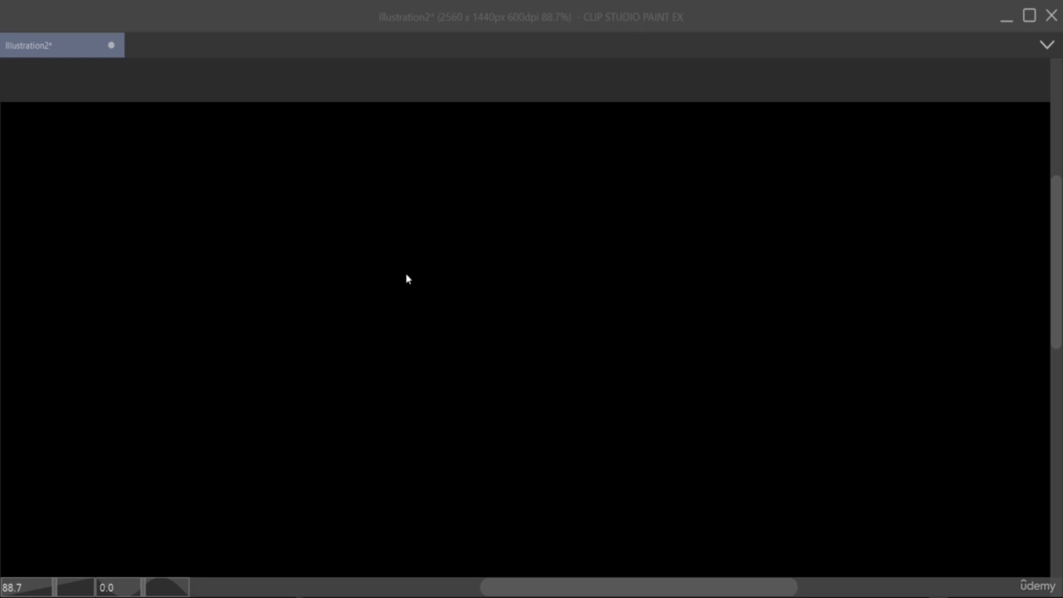
Step: Dab ten dots arranged in a ring
left_click(405, 275)
left_click(395, 325)
left_click(433, 404)
left_click(516, 407)
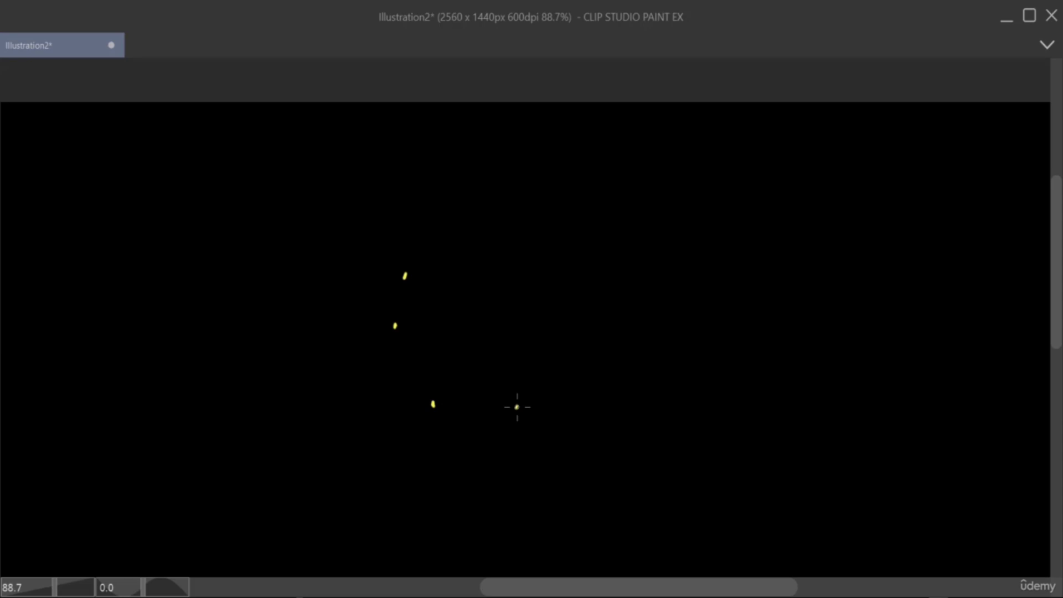
left_click(587, 378)
left_click(628, 305)
left_click(657, 237)
left_click(582, 181)
left_click_drag(501, 188, 500, 178)
left_click(450, 212)
Step: Number the ring's dots 1 to 10 and begin joining them from point 1
left_click_drag(384, 254, 385, 240)
left_click_drag(423, 195, 439, 202)
left_click_drag(477, 157, 485, 169)
left_click_drag(564, 156, 575, 171)
left_click_drag(658, 202, 657, 221)
left_click_drag(627, 271, 624, 283)
left_click_drag(578, 347, 588, 360)
left_click_drag(522, 372, 521, 386)
left_click_drag(455, 369, 455, 400)
left_click_drag(407, 321, 408, 343)
left_click_drag(419, 323, 417, 328)
mouse_move(421, 280)
left_mouse_down()
mouse_move(422, 293)
mouse_move(428, 286)
mouse_move(405, 277)
left_mouse_up()
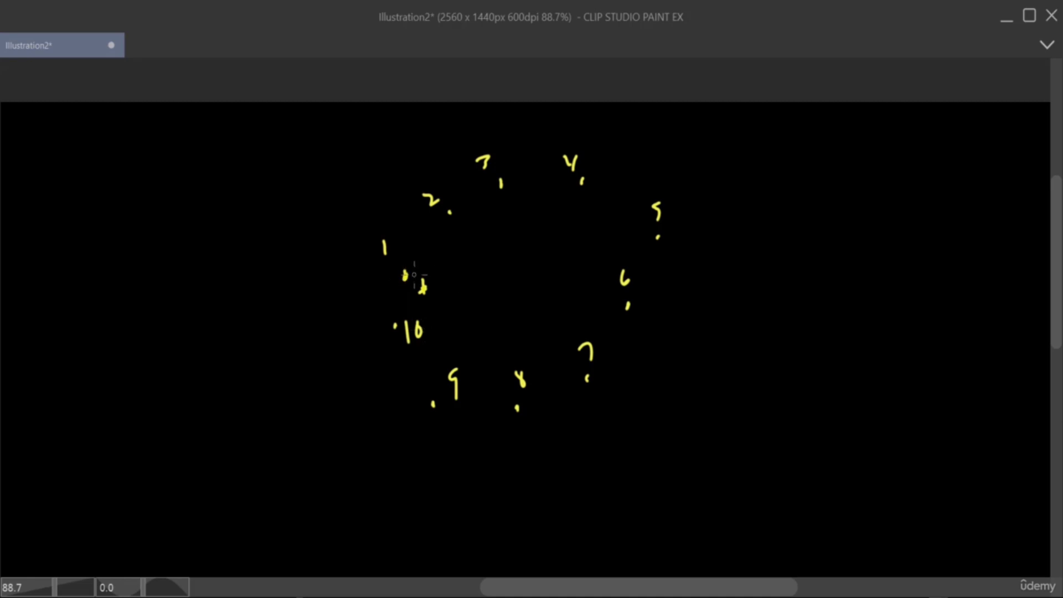
mouse_move(406, 277)
left_mouse_down()
mouse_move(451, 211)
mouse_move(501, 184)
mouse_move(582, 181)
mouse_move(659, 223)
mouse_move(626, 319)
mouse_move(588, 376)
mouse_move(522, 408)
mouse_move(432, 404)
mouse_move(387, 327)
mouse_move(409, 282)
left_mouse_up()
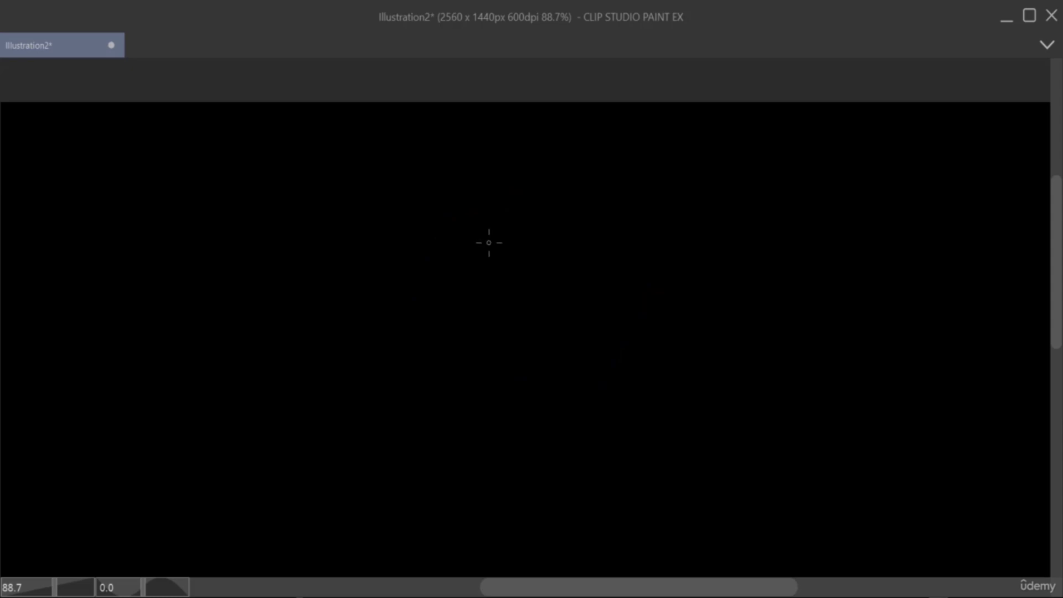
Step: Dot four square corners labelled 1–4, then join them and hatch the inside
left_click(488, 244)
left_click(487, 380)
left_click(610, 394)
left_click(610, 245)
left_click(488, 245)
left_click_drag(459, 216, 458, 238)
left_click_drag(425, 422, 441, 442)
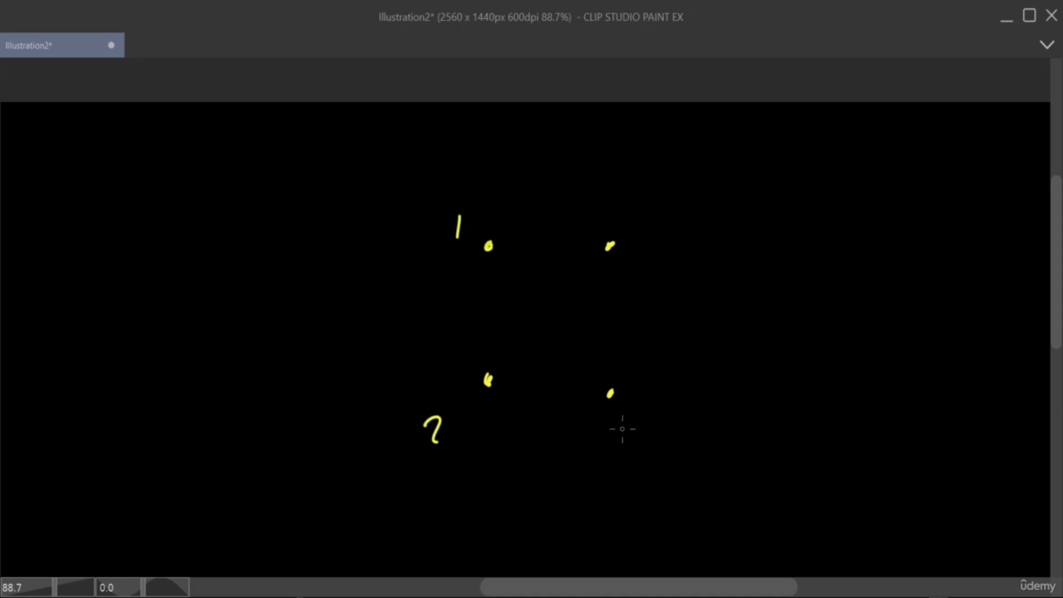
left_click_drag(608, 427, 607, 455)
left_click_drag(628, 203, 637, 228)
mouse_move(488, 247)
left_mouse_down()
mouse_move(489, 380)
mouse_move(615, 394)
mouse_move(616, 243)
mouse_move(489, 245)
left_mouse_up()
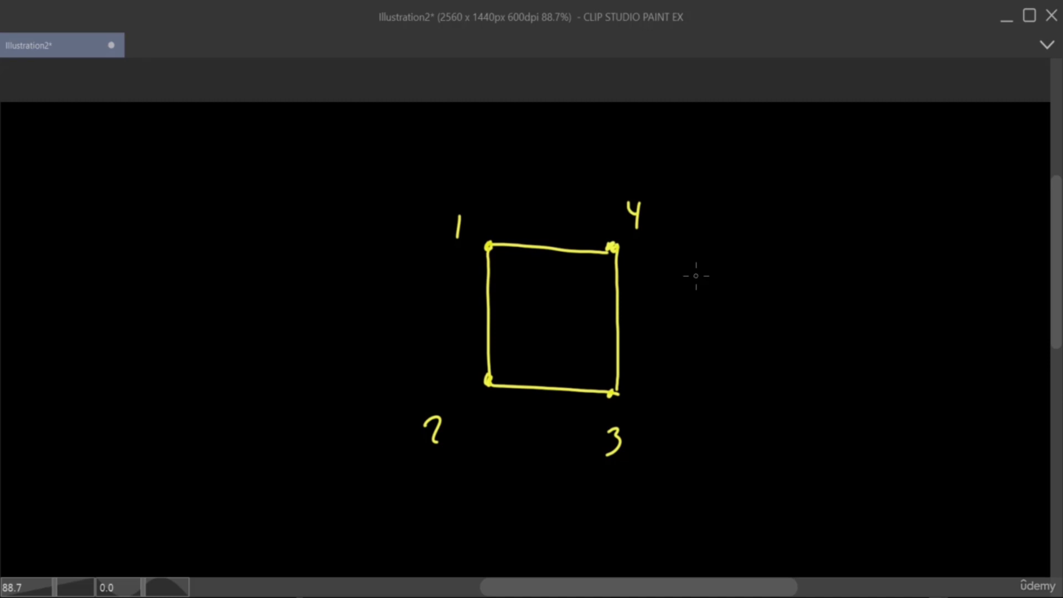
mouse_move(489, 259)
left_mouse_down()
mouse_move(506, 250)
mouse_move(581, 341)
mouse_move(580, 386)
mouse_move(489, 379)
left_mouse_up()
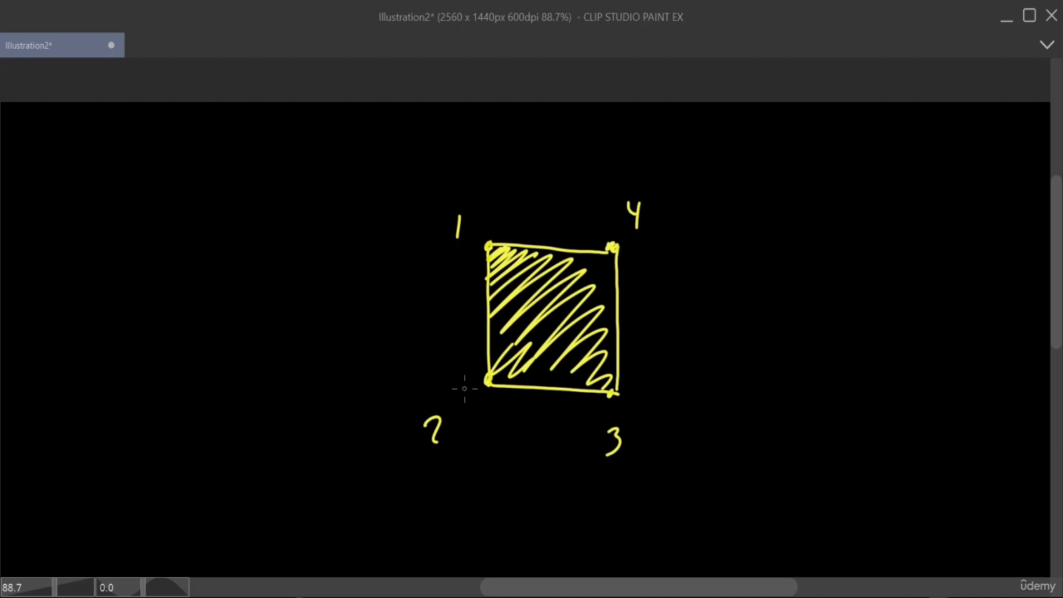
Step: Place seven cube corner dots to the right of the square
left_click(731, 284)
left_click(728, 390)
left_click(803, 411)
left_click(814, 295)
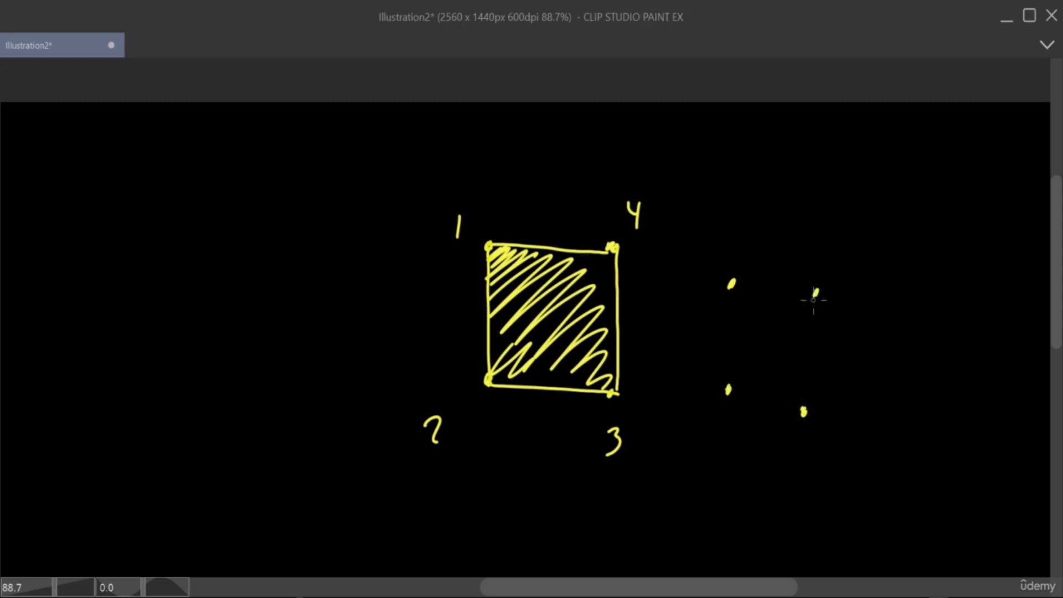
left_click(803, 234)
left_click(870, 258)
left_click(878, 370)
Step: Connect the dots into a cube and hatch its left and right faces
left_click_drag(815, 294, 806, 412)
mouse_move(728, 389)
left_mouse_down()
mouse_move(814, 417)
mouse_move(877, 369)
left_mouse_up()
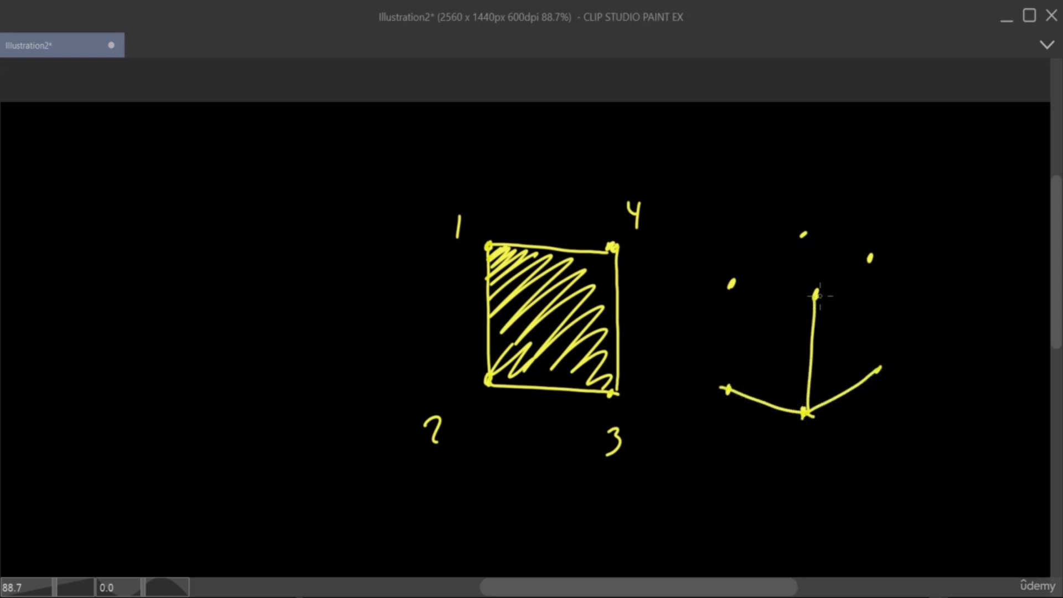
mouse_move(816, 296)
left_mouse_down()
mouse_move(877, 262)
mouse_move(875, 370)
left_mouse_up()
mouse_move(731, 283)
left_mouse_down()
mouse_move(823, 303)
mouse_move(730, 370)
mouse_move(804, 236)
mouse_move(872, 258)
left_mouse_up()
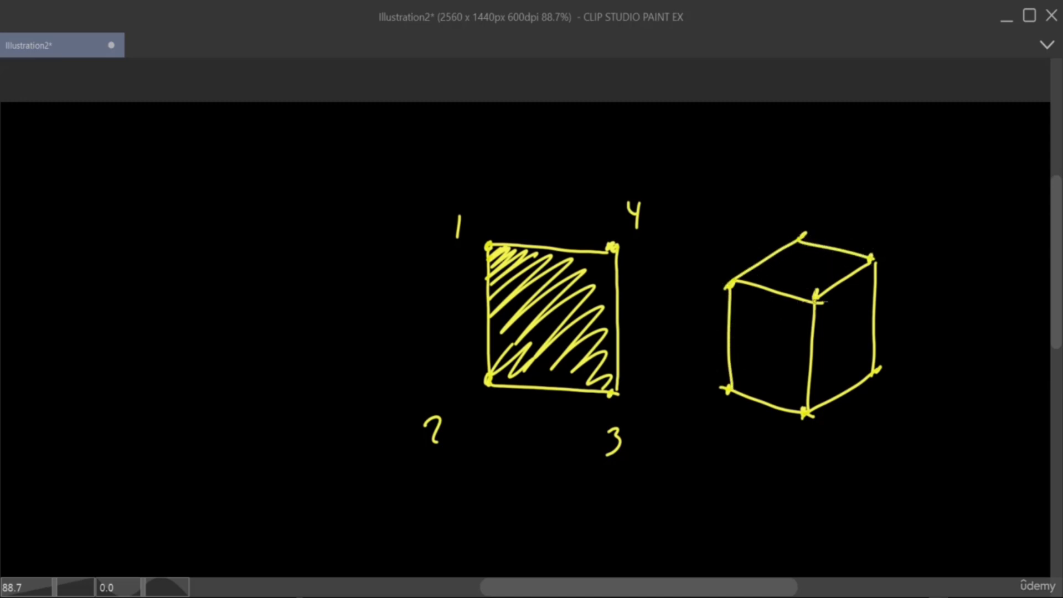
mouse_move(815, 338)
left_mouse_down()
mouse_move(814, 368)
mouse_move(826, 366)
mouse_move(830, 379)
mouse_move(865, 350)
left_mouse_up()
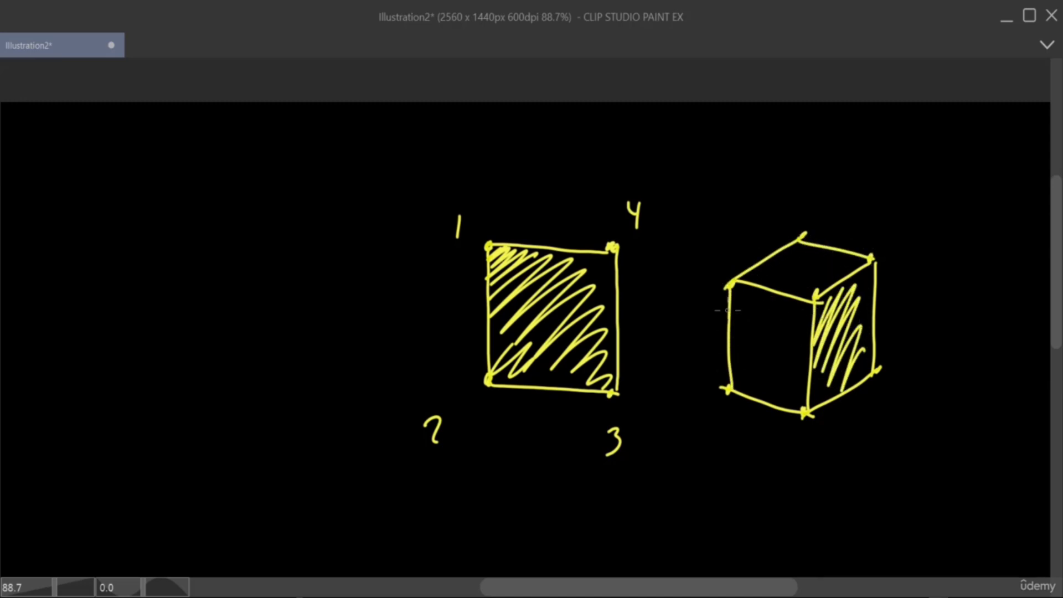
left_click_drag(727, 313, 761, 290)
left_click_drag(731, 345, 781, 302)
left_click_drag(740, 363, 800, 312)
left_click_drag(748, 381, 795, 342)
mouse_move(758, 396)
left_mouse_down()
mouse_move(790, 374)
mouse_move(782, 405)
left_mouse_up()
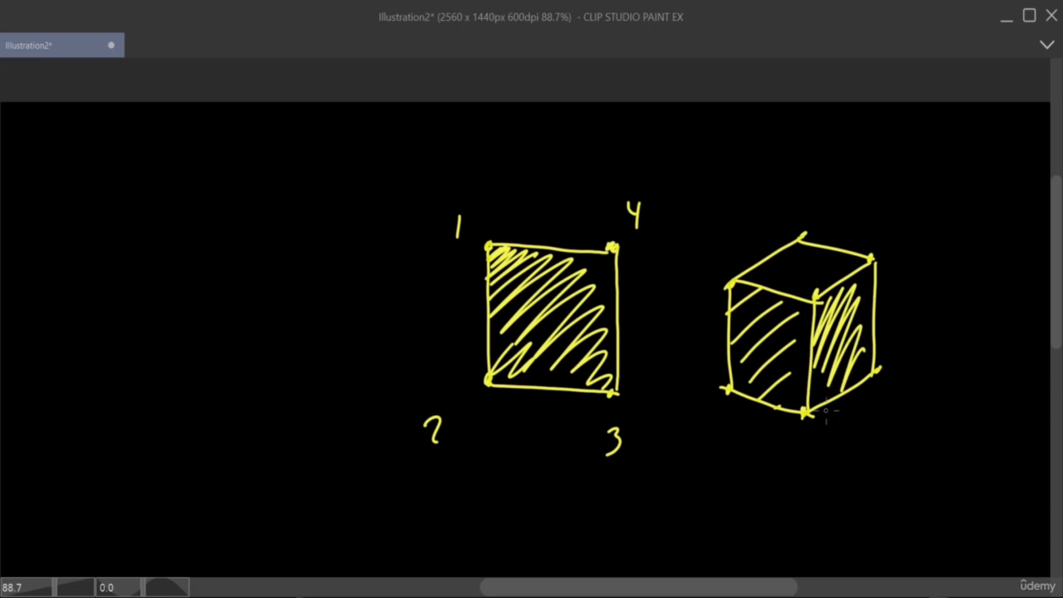
mouse_move(828, 377)
left_mouse_down()
mouse_move(819, 399)
mouse_move(826, 372)
left_mouse_up()
Step: Draw an arrow at the cube's top and sketch a third cube beside it
mouse_move(858, 170)
left_mouse_down()
mouse_move(848, 211)
mouse_move(837, 205)
mouse_move(859, 211)
left_mouse_up()
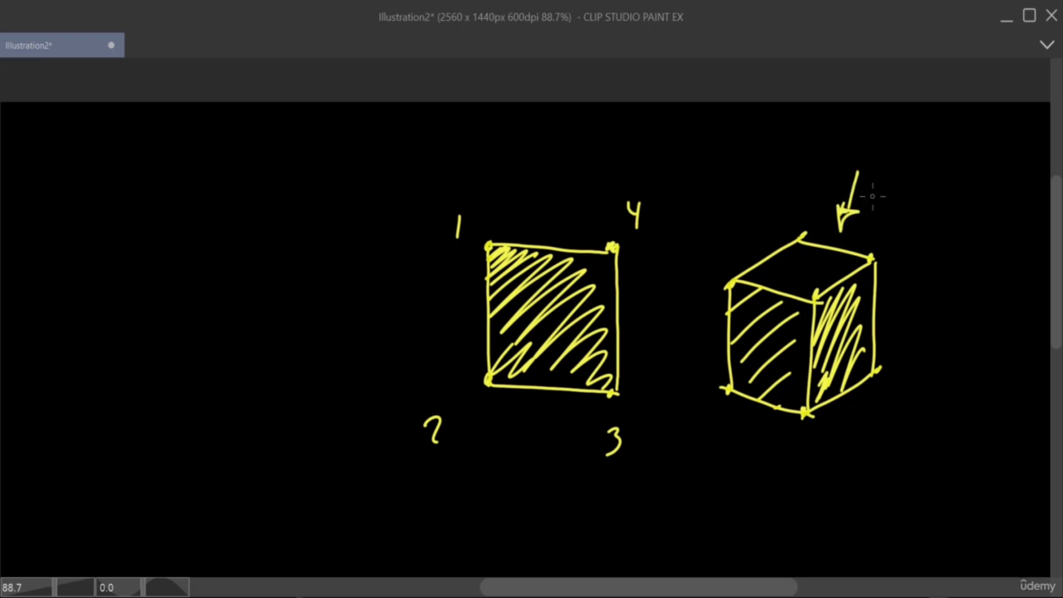
mouse_move(914, 270)
left_mouse_down()
mouse_move(917, 380)
mouse_move(962, 283)
mouse_move(1003, 292)
left_mouse_up()
left_click_drag(576, 586, 687, 582)
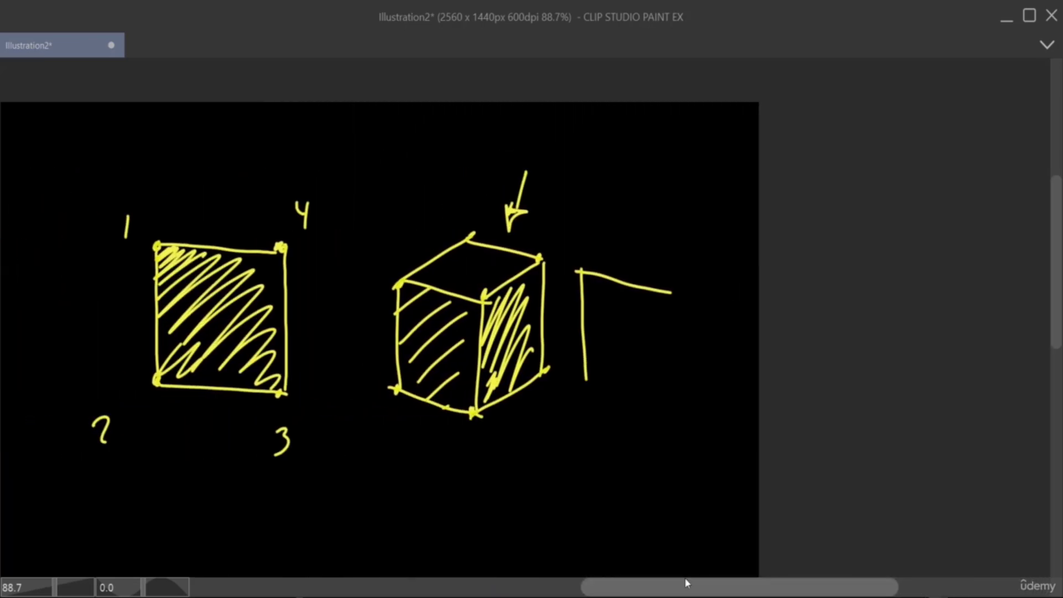
left_click_drag(586, 381, 676, 400)
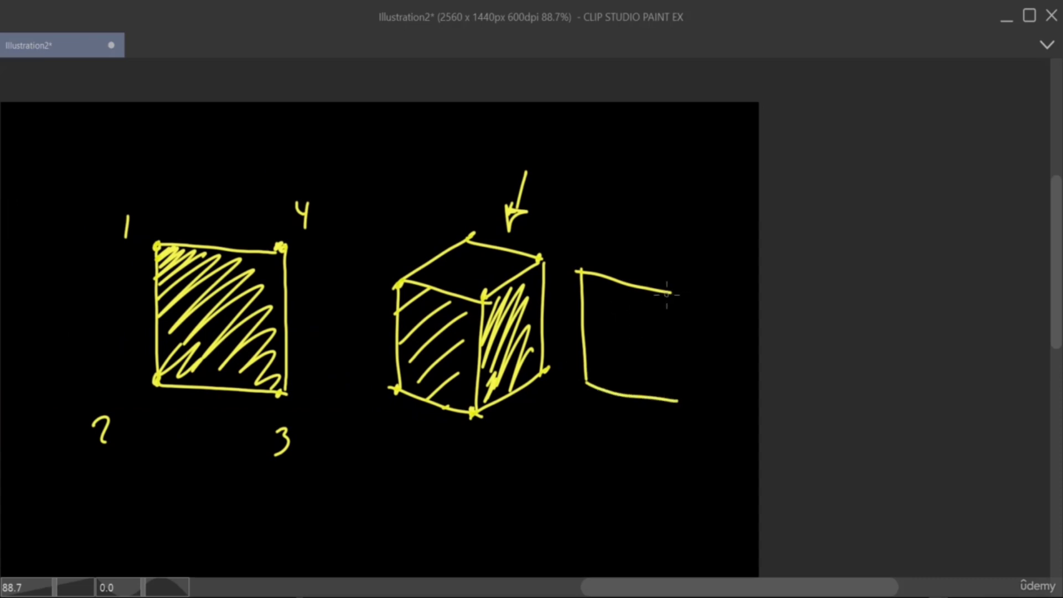
mouse_move(681, 296)
left_mouse_down()
mouse_move(687, 398)
mouse_move(683, 296)
mouse_move(733, 255)
left_mouse_up()
left_click_drag(681, 406, 742, 348)
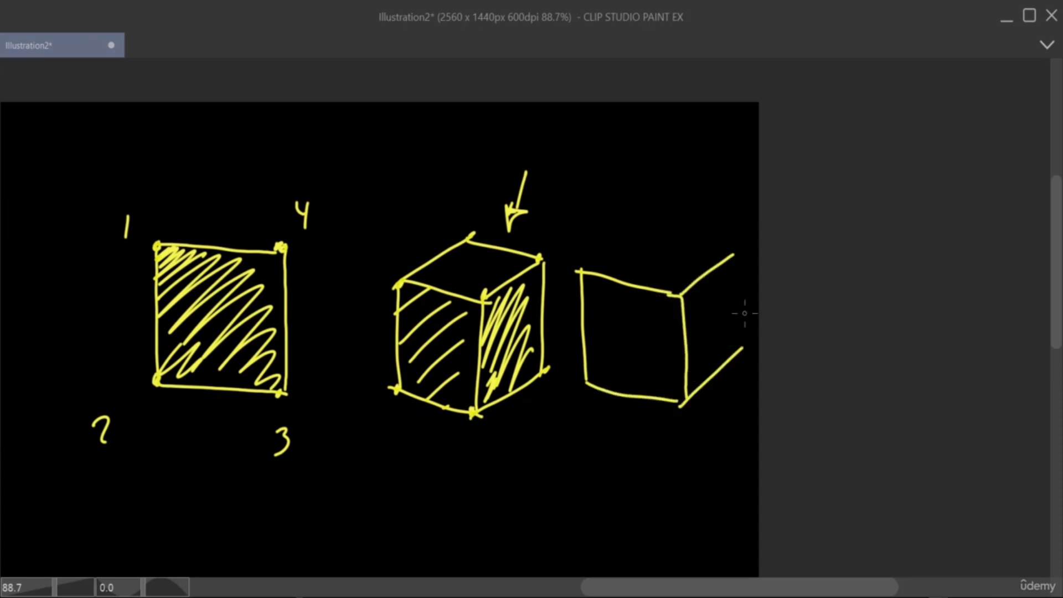
left_click_drag(735, 256, 740, 354)
left_click_drag(587, 271, 636, 242)
left_click_drag(635, 242, 734, 253)
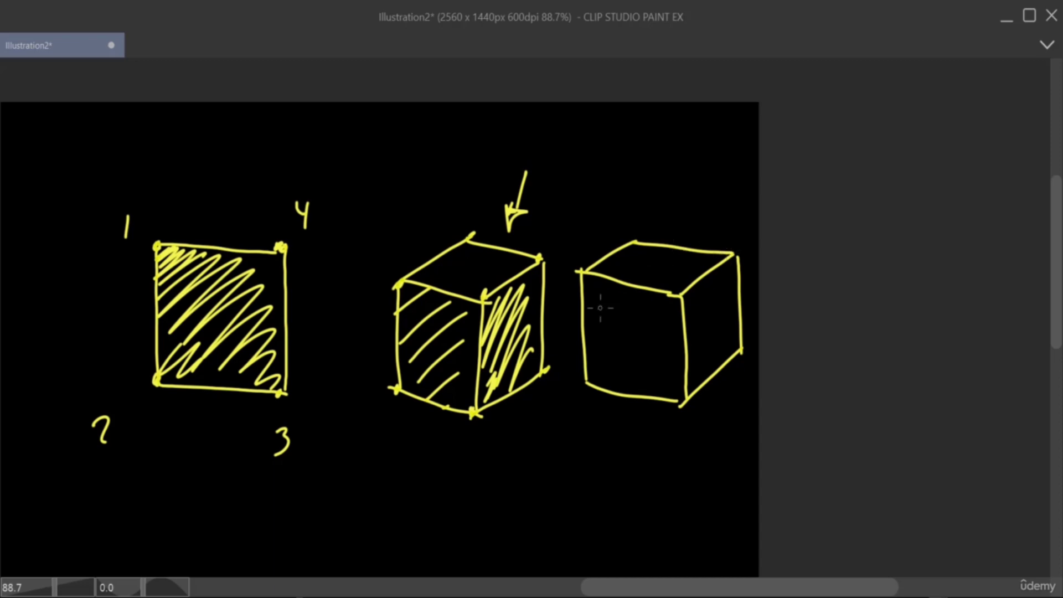
mouse_move(606, 301)
left_mouse_down()
mouse_move(607, 311)
mouse_move(605, 302)
left_mouse_up()
Step: Dot die pips on the third cube's faces and add a curved arrow below
left_click_drag(655, 315, 654, 316)
left_click_drag(611, 361, 659, 375)
left_click_drag(635, 340, 633, 341)
left_click_drag(715, 322, 714, 323)
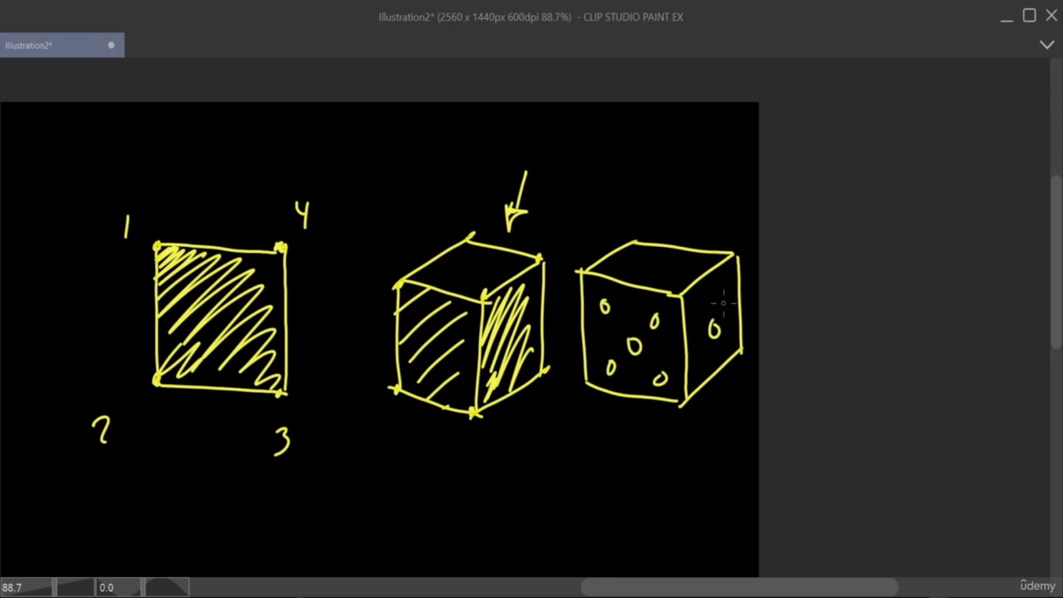
left_click_drag(619, 265, 616, 267)
left_click_drag(687, 262, 687, 262)
mouse_move(515, 414)
left_mouse_down()
mouse_move(600, 438)
mouse_move(591, 453)
left_mouse_up()
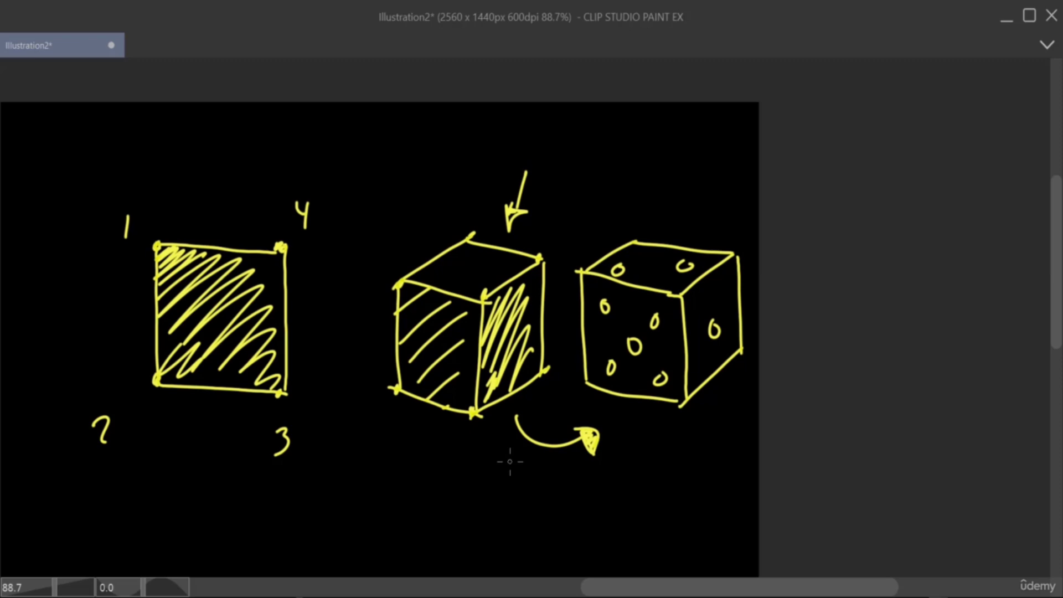
left_click_drag(687, 587, 564, 594)
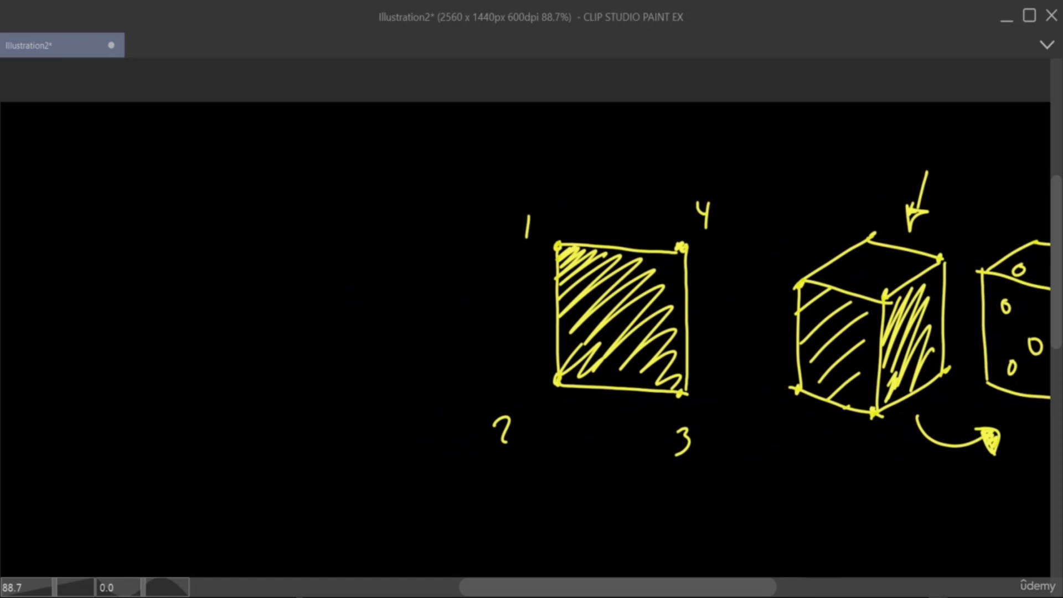
Step: Draw a box cube under the shaded cube with an X across its front face
mouse_move(779, 438)
left_mouse_down()
mouse_move(780, 497)
mouse_move(868, 459)
left_mouse_up()
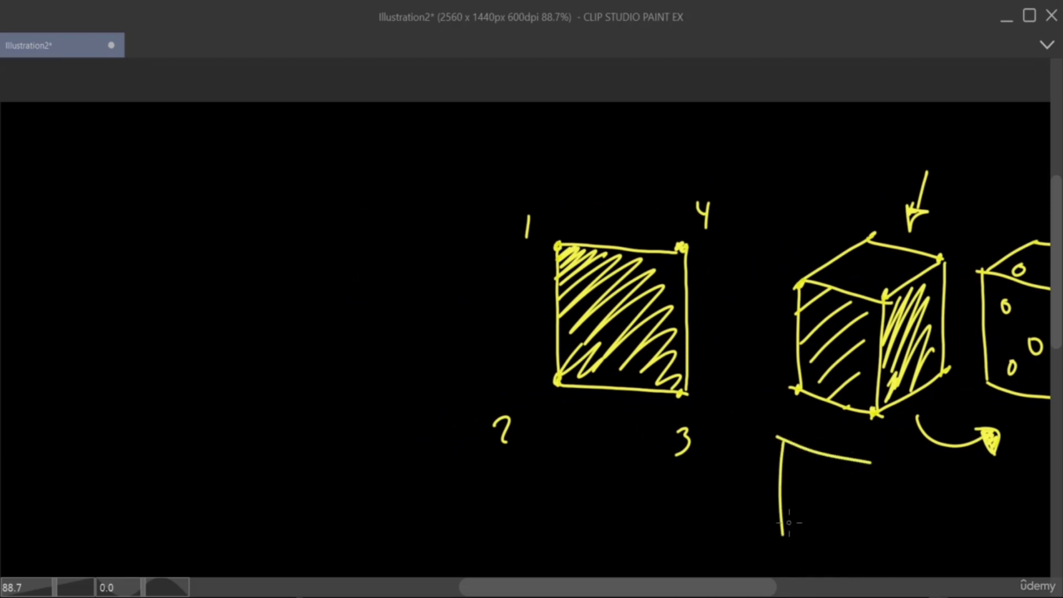
left_click_drag(779, 530, 870, 548)
left_click_drag(867, 460, 868, 535)
left_click_drag(868, 461, 911, 438)
mouse_move(778, 437)
left_mouse_down()
mouse_move(831, 412)
mouse_move(919, 431)
mouse_move(922, 512)
left_mouse_up()
left_click_drag(866, 540, 912, 515)
mouse_move(788, 450)
left_mouse_down()
mouse_move(788, 529)
mouse_move(865, 542)
mouse_move(866, 461)
left_mouse_up()
left_click_drag(864, 462, 865, 539)
left_click_drag(866, 464, 772, 537)
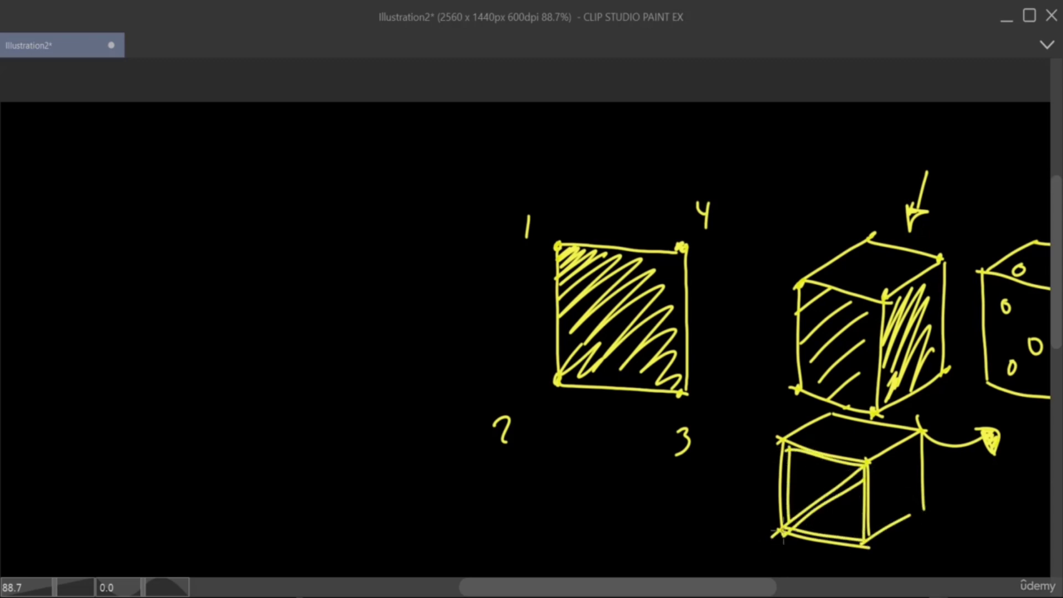
mouse_move(786, 449)
left_mouse_down()
mouse_move(831, 502)
mouse_move(819, 499)
mouse_move(823, 477)
mouse_move(860, 534)
left_mouse_up()
Step: Add cross braces to the lower cube's right side and plank strokes across its top
left_click_drag(875, 455, 874, 534)
left_click_drag(875, 527, 911, 505)
left_click_drag(871, 465, 909, 442)
mouse_move(916, 440)
left_mouse_down()
mouse_move(917, 502)
mouse_move(880, 521)
left_mouse_up()
left_click_drag(914, 454, 881, 525)
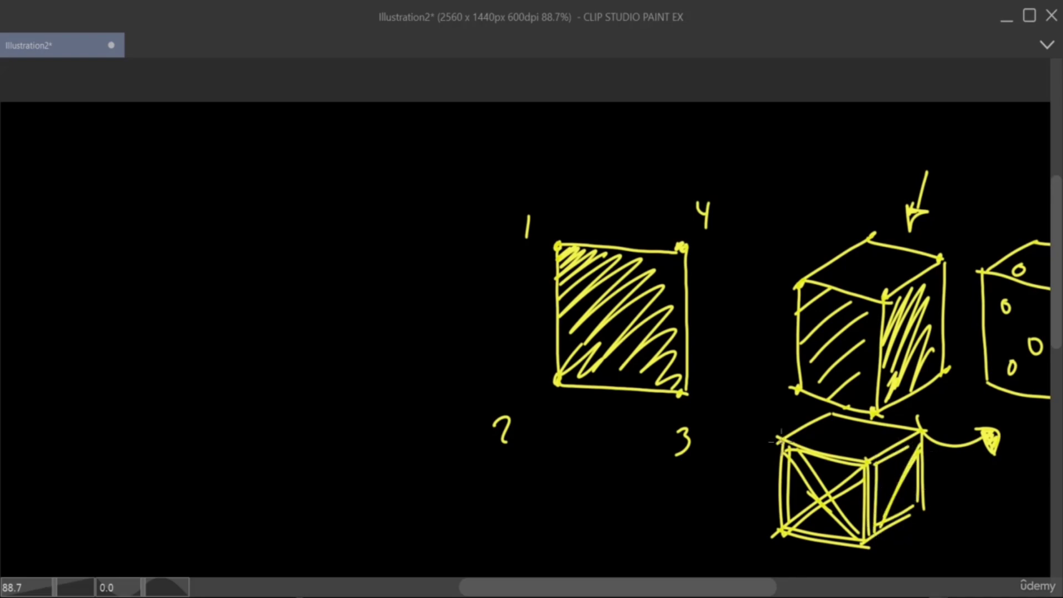
left_click_drag(780, 442, 894, 436)
left_click_drag(786, 447, 890, 443)
left_click_drag(830, 415, 850, 458)
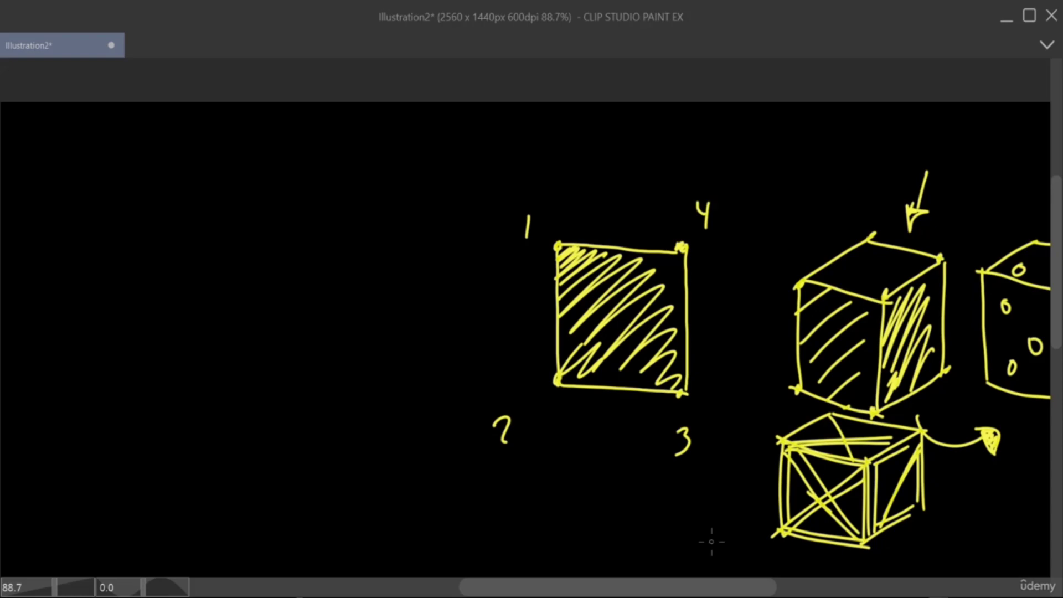
Step: Place two dots on the empty left side and start writing VERTEX below them
left_click_drag(176, 344, 176, 359)
left_click_drag(285, 279, 286, 288)
left_click_drag(101, 423, 109, 453)
mouse_move(109, 452)
left_mouse_down()
mouse_move(116, 422)
mouse_move(123, 452)
left_mouse_up()
mouse_move(123, 430)
left_mouse_down()
mouse_move(134, 427)
mouse_move(132, 439)
left_mouse_up()
Step: Handwrite the label VERTEX beside the dots
left_click(142, 425)
mouse_move(143, 434)
left_mouse_down()
mouse_move(154, 447)
mouse_move(172, 418)
left_mouse_up()
mouse_move(163, 420)
left_mouse_down()
mouse_move(162, 446)
mouse_move(173, 442)
left_mouse_up()
left_click_drag(174, 419, 182, 430)
left_click_drag(173, 442, 203, 438)
left_click_drag(204, 409, 193, 439)
mouse_move(120, 472)
left_mouse_down()
mouse_move(128, 499)
mouse_move(138, 470)
left_mouse_up()
mouse_move(143, 473)
left_mouse_down()
mouse_move(145, 501)
mouse_move(152, 471)
mouse_move(154, 485)
left_mouse_up()
Step: Write VERTICIES beneath the VERTEX label
left_click_drag(145, 499, 160, 497)
mouse_move(161, 470)
left_mouse_down()
mouse_move(171, 494)
mouse_move(185, 464)
left_mouse_up()
mouse_move(177, 466)
left_mouse_down()
mouse_move(178, 490)
mouse_move(192, 486)
left_mouse_up()
mouse_move(209, 464)
left_mouse_down()
mouse_move(206, 482)
mouse_move(221, 486)
left_mouse_up()
mouse_move(227, 465)
left_mouse_down()
mouse_move(229, 482)
mouse_move(234, 463)
left_mouse_up()
left_click_drag(227, 473, 233, 472)
mouse_move(228, 482)
left_mouse_down()
mouse_move(230, 454)
mouse_move(235, 479)
left_mouse_up()
left_click_drag(247, 448, 236, 470)
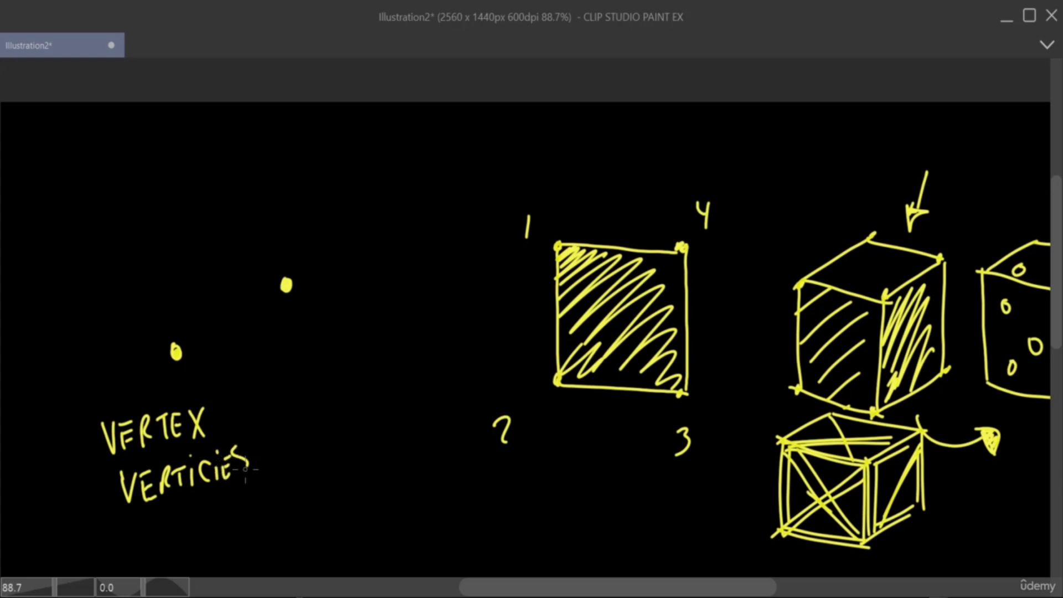
Step: Connect the two dots with a line and label it EDGES
left_click_drag(178, 349, 285, 286)
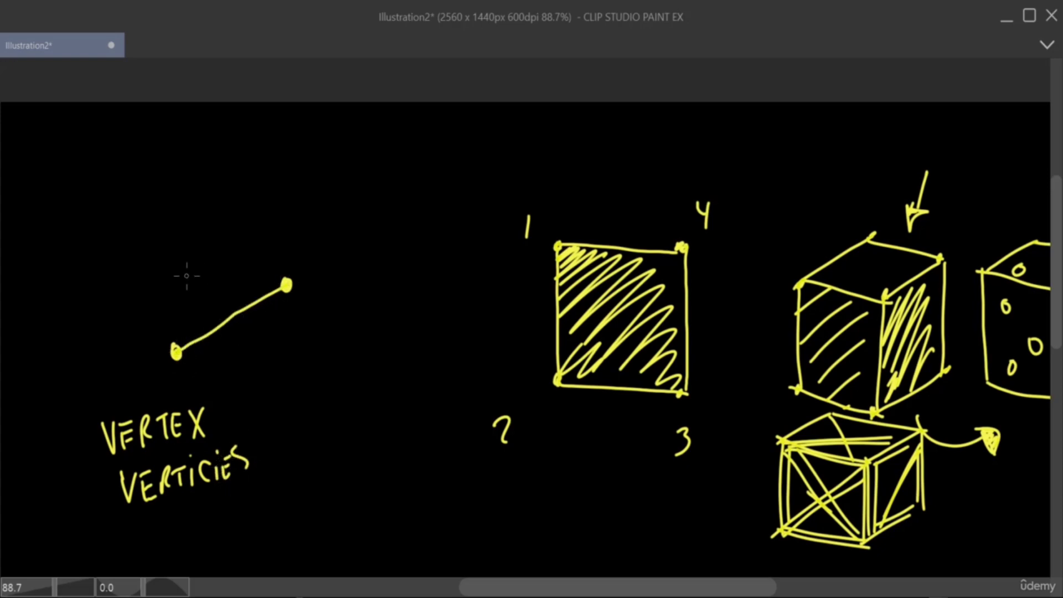
left_click_drag(193, 265, 187, 295)
mouse_move(188, 265)
left_mouse_down()
mouse_move(201, 261)
mouse_move(201, 276)
left_mouse_up()
left_click_drag(188, 295, 206, 288)
left_click_drag(214, 261, 216, 278)
mouse_move(235, 252)
left_mouse_down()
mouse_move(238, 267)
mouse_move(256, 244)
left_mouse_up()
left_click_drag(249, 253, 254, 251)
left_click_drag(249, 261, 258, 253)
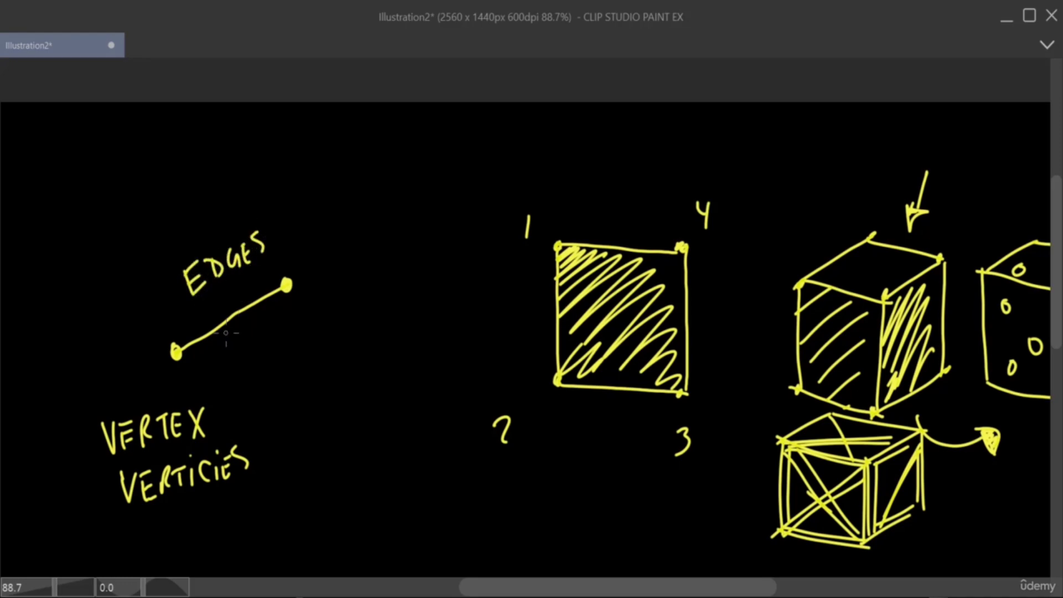
Step: Close the points into a diamond with a leader line labelled PLANES and FACES
left_click_drag(177, 351, 280, 426)
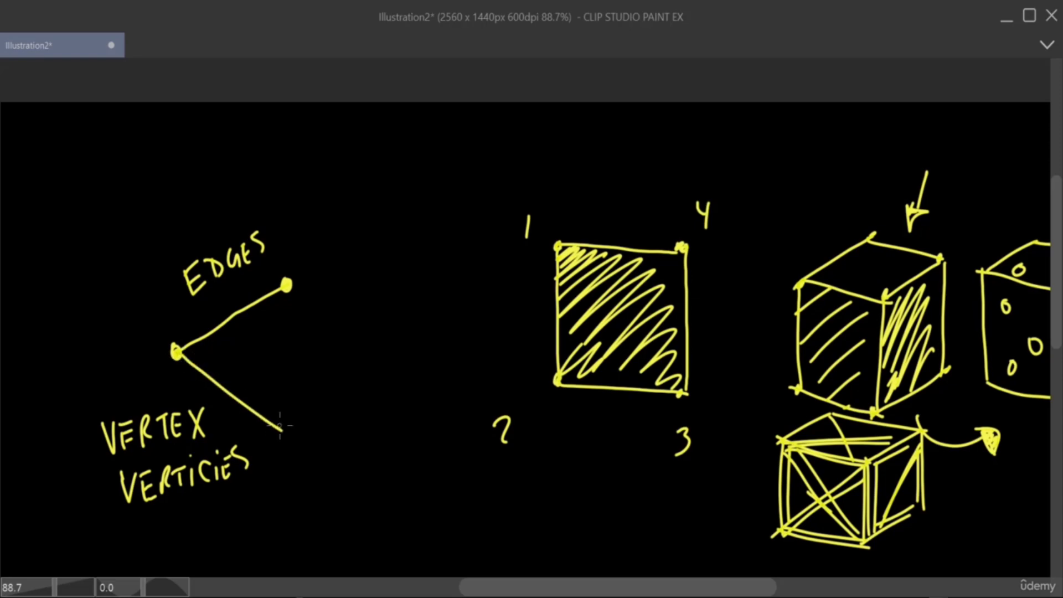
left_click_drag(287, 285, 392, 370)
mouse_move(283, 431)
left_mouse_down()
mouse_move(401, 369)
mouse_move(297, 432)
left_mouse_up()
mouse_move(288, 364)
left_mouse_down()
mouse_move(354, 291)
mouse_move(372, 251)
mouse_move(397, 261)
mouse_move(429, 233)
mouse_move(436, 245)
left_mouse_up()
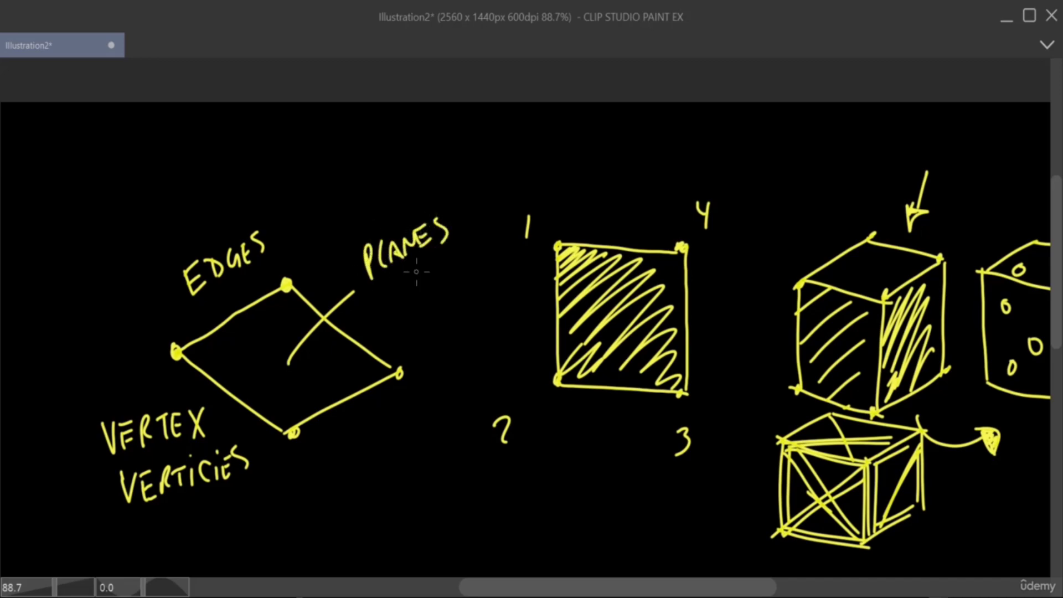
mouse_move(396, 283)
left_mouse_down()
mouse_move(396, 307)
mouse_move(456, 281)
left_mouse_up()
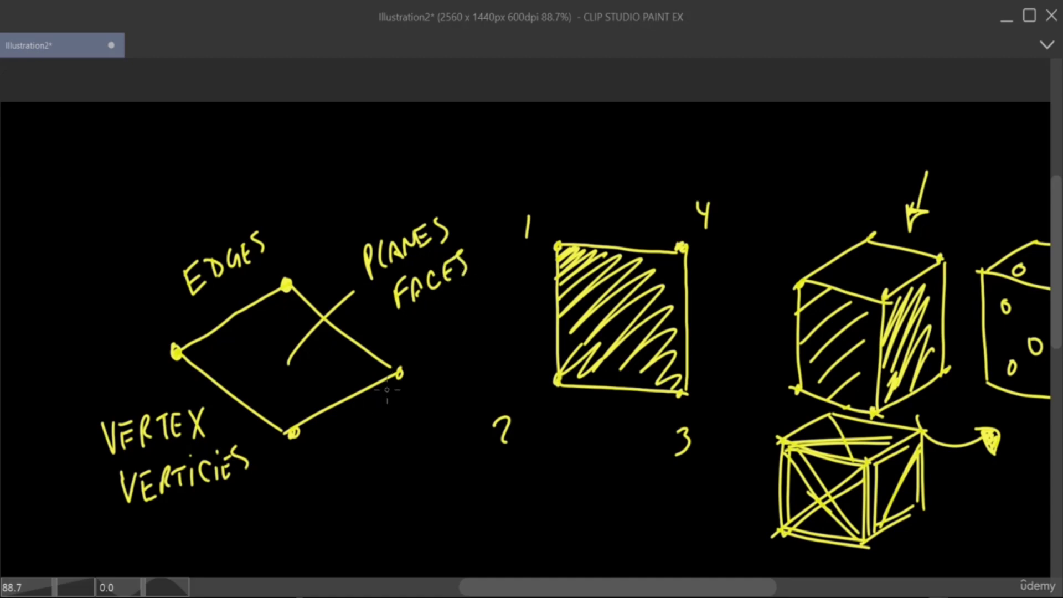
Step: Extend the diamond downward into a cube and dot its lower corners
left_click_drag(294, 433, 293, 533)
left_click_drag(400, 372, 386, 477)
left_click_drag(299, 545, 364, 494)
left_click_drag(179, 352, 283, 542)
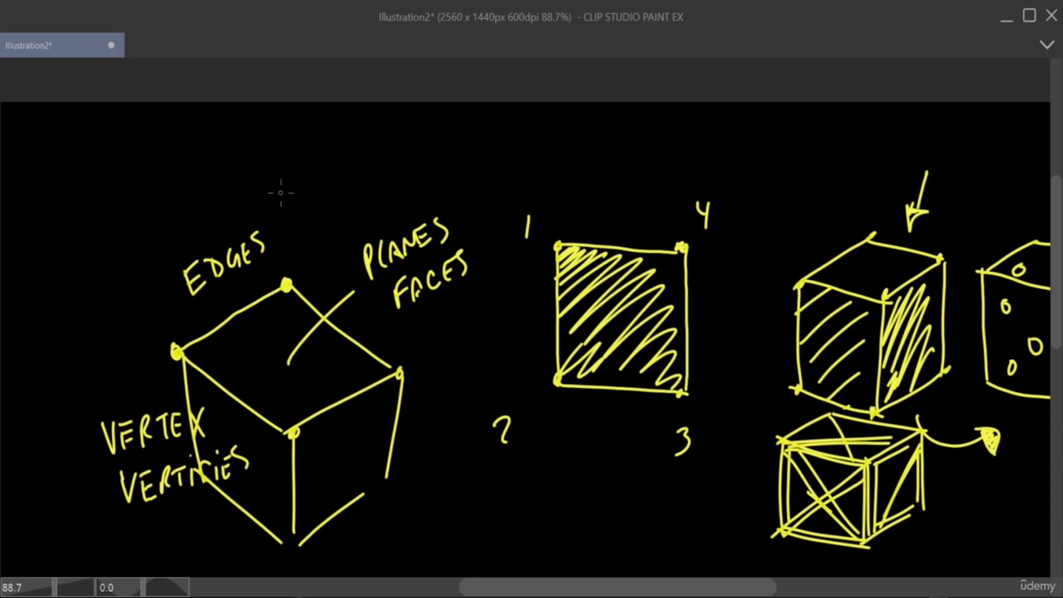
left_click_drag(382, 478, 384, 479)
left_click_drag(301, 533, 303, 536)
Step: Hatch the cube's right face and sketch a four-sided box beside it
left_click_drag(295, 459, 306, 422)
mouse_move(297, 490)
left_mouse_down()
mouse_move(331, 403)
mouse_move(347, 404)
left_mouse_up()
mouse_move(305, 514)
left_mouse_down()
mouse_move(379, 392)
mouse_move(391, 405)
left_mouse_up()
left_click_drag(355, 498, 370, 456)
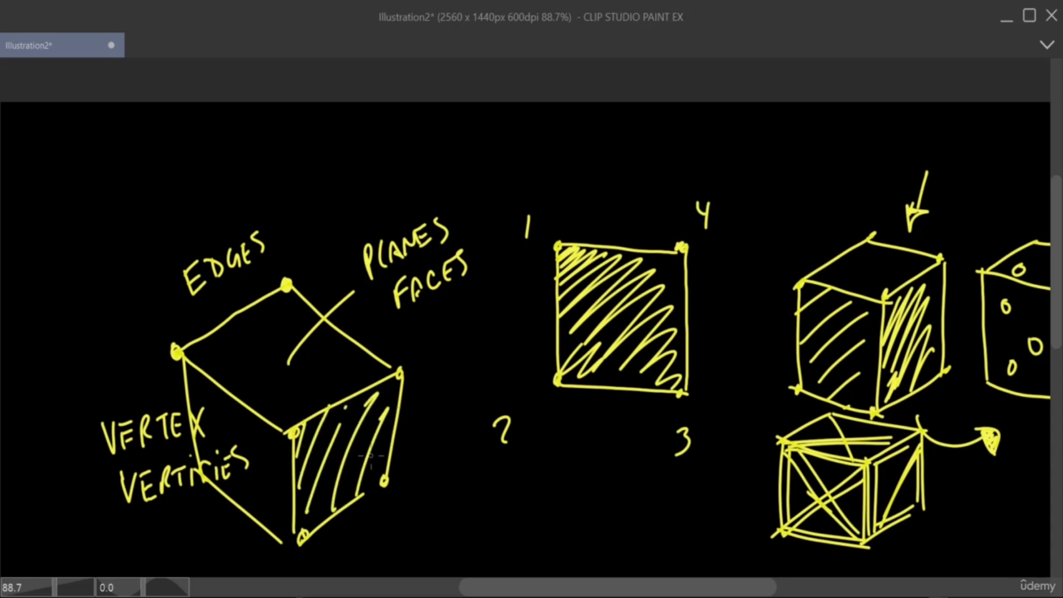
mouse_move(445, 462)
left_mouse_down()
mouse_move(459, 551)
mouse_move(540, 431)
mouse_move(562, 526)
left_mouse_up()
left_click_drag(458, 553, 560, 519)
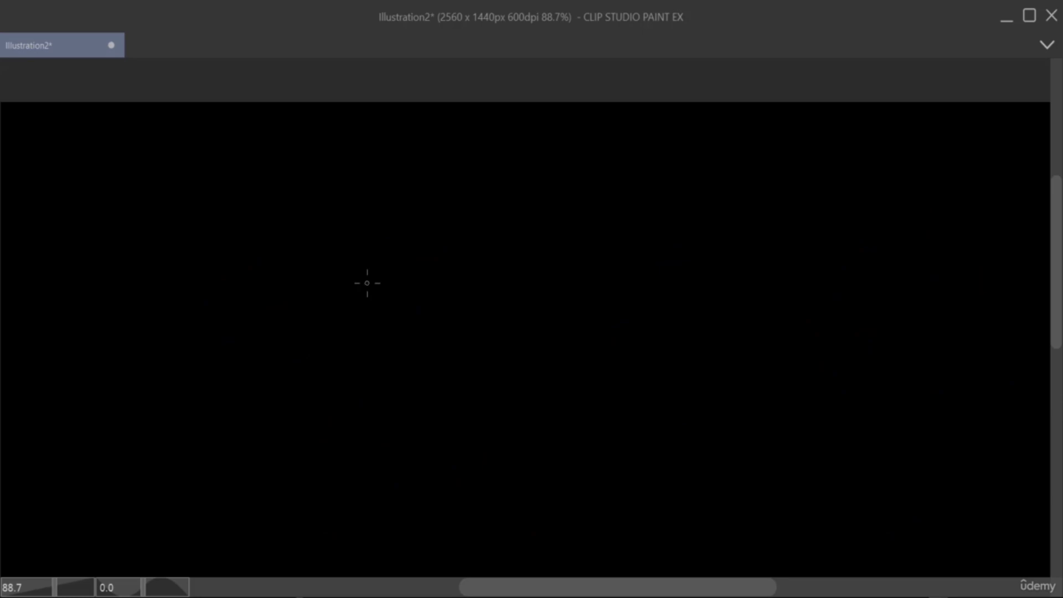
Step: Draw a square, a skewed quad and a tall diamond on the blank canvas
left_click_drag(369, 231, 376, 313)
left_click_drag(375, 313, 446, 307)
left_click_drag(362, 230, 442, 231)
left_click_drag(442, 227, 446, 309)
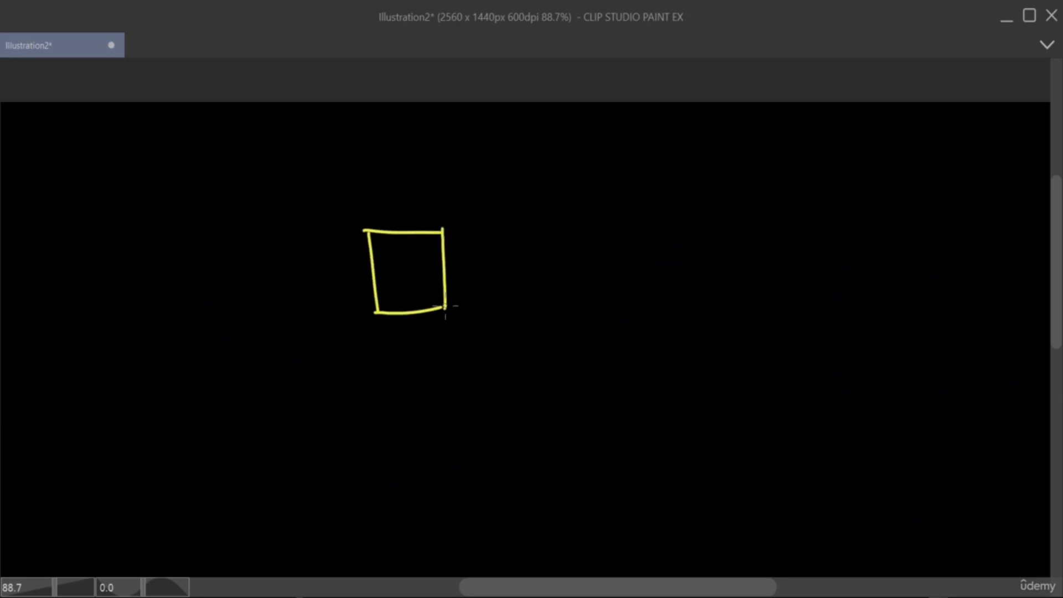
mouse_move(513, 217)
left_mouse_down()
mouse_move(479, 393)
mouse_move(626, 296)
mouse_move(547, 229)
mouse_move(622, 260)
mouse_move(624, 299)
left_mouse_up()
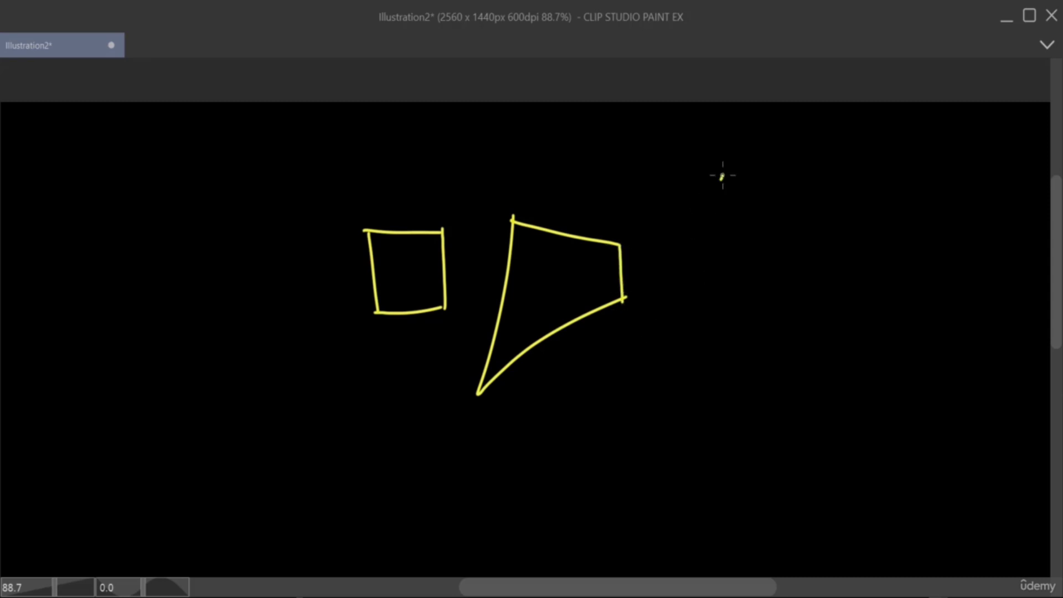
mouse_move(722, 176)
left_mouse_down()
mouse_move(716, 447)
mouse_move(728, 485)
left_mouse_up()
left_click_drag(730, 500, 794, 351)
left_click_drag(726, 161, 786, 374)
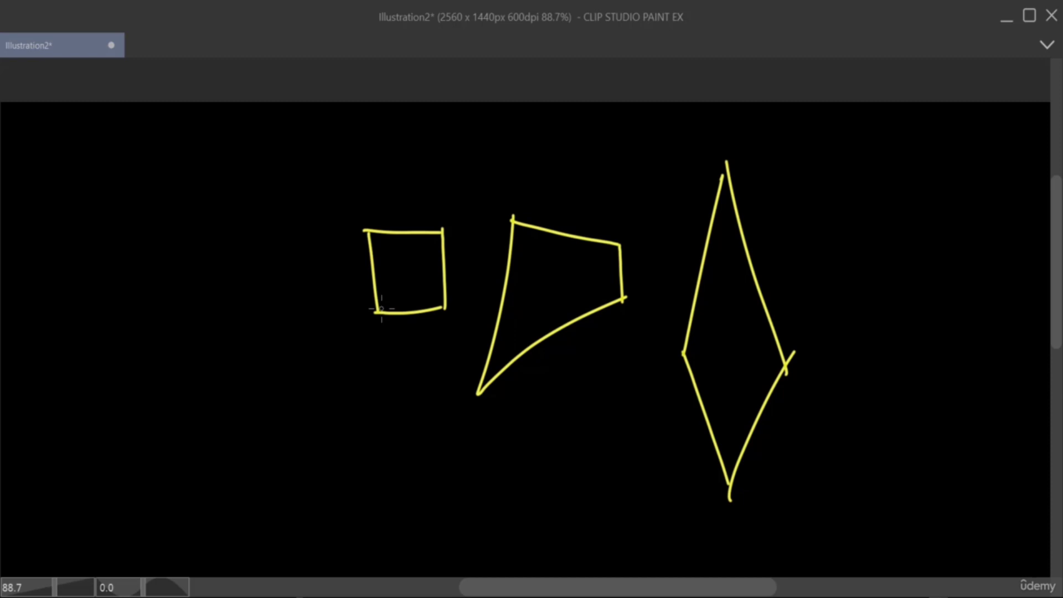
Step: Split the square diagonally into two triangles and label it quads versus tris
left_click_drag(379, 312, 443, 231)
left_click_drag(381, 171, 392, 203)
mouse_move(396, 176)
left_mouse_down()
mouse_move(475, 203)
mouse_move(490, 170)
left_mouse_up()
left_click_drag(480, 189, 515, 183)
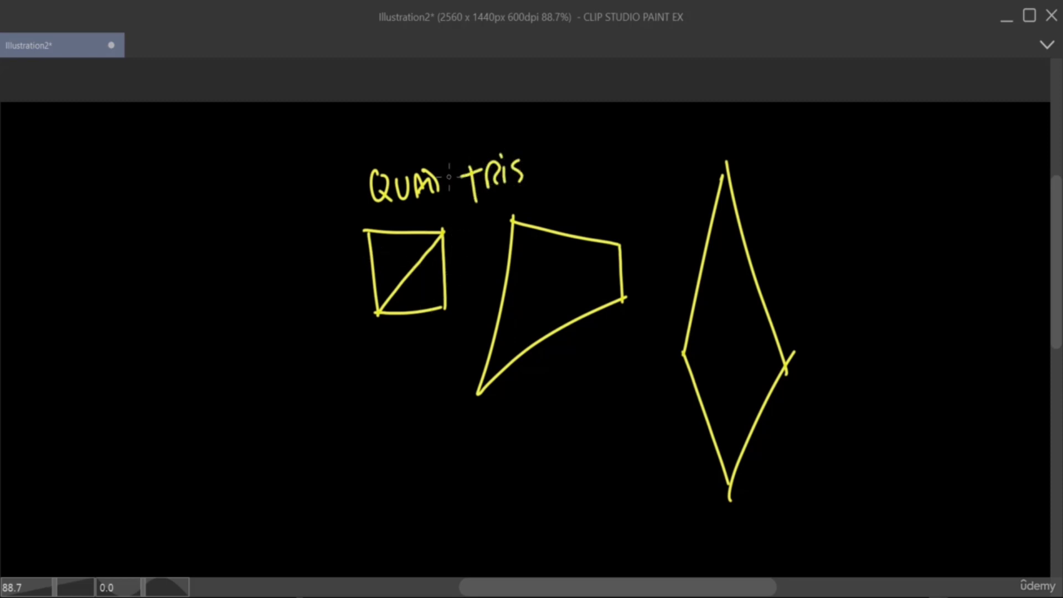
mouse_move(456, 143)
left_mouse_down()
mouse_move(444, 226)
mouse_move(550, 189)
mouse_move(455, 141)
mouse_move(442, 228)
left_mouse_up()
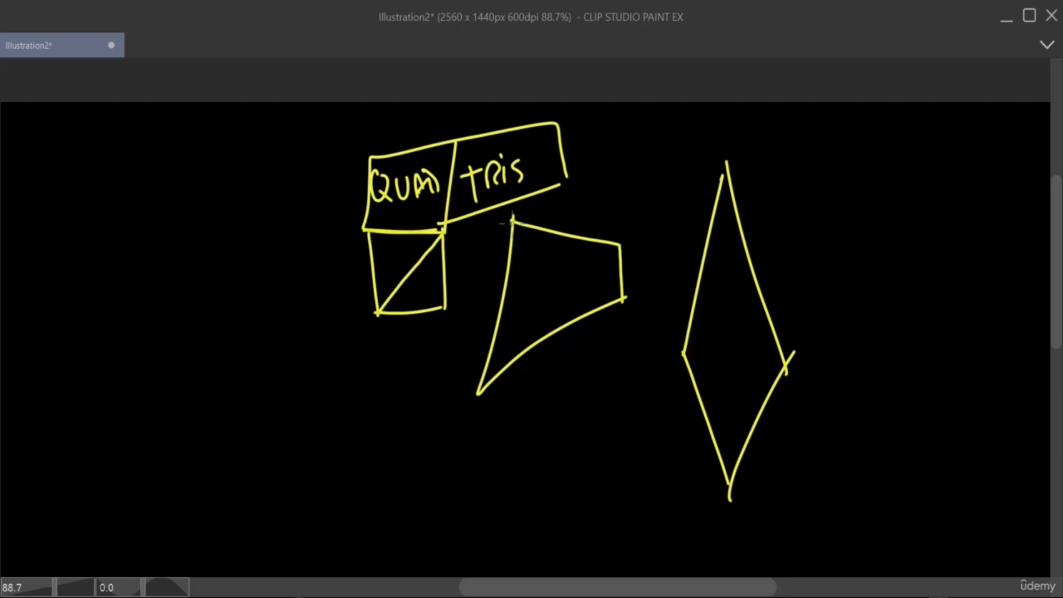
Step: Draw another square right of the diamond and divide it with a vertical line
mouse_move(819, 203)
left_mouse_down()
mouse_move(823, 289)
mouse_move(905, 281)
mouse_move(906, 194)
left_mouse_up()
left_click_drag(913, 194, 917, 286)
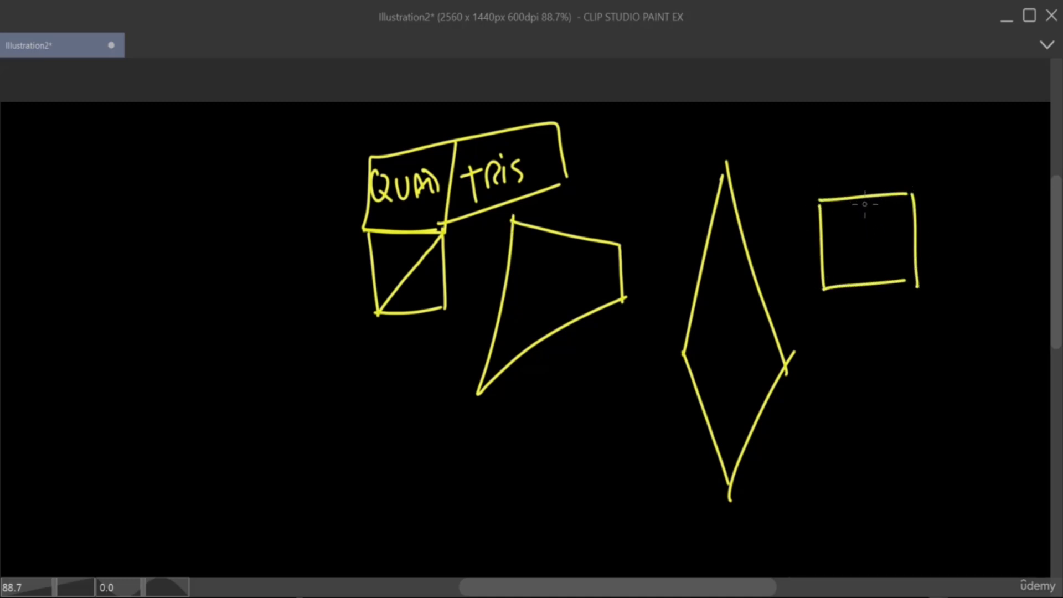
left_click_drag(861, 198, 867, 286)
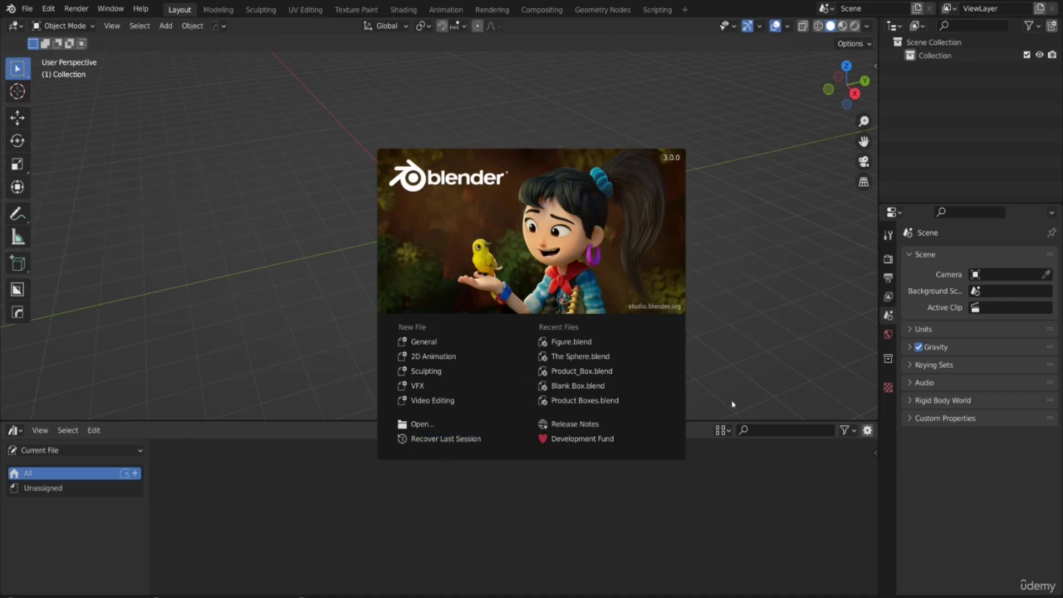
Step: Dismiss the splash screen and add a cube mesh from the Shift+A menu
left_click(726, 271)
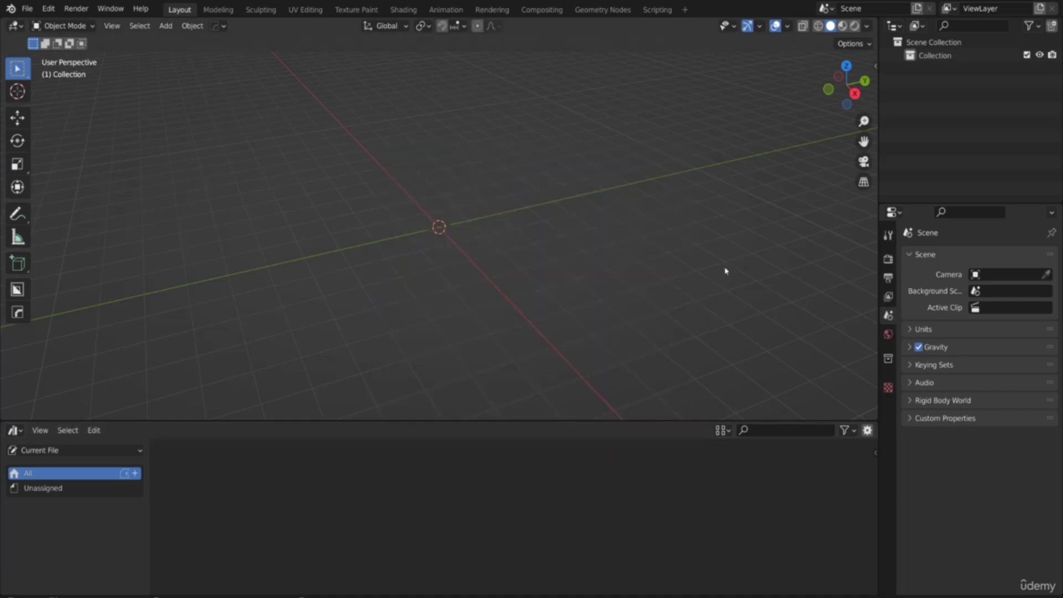
right_click(447, 301)
key("shift+a")
mouse_move(419, 310)
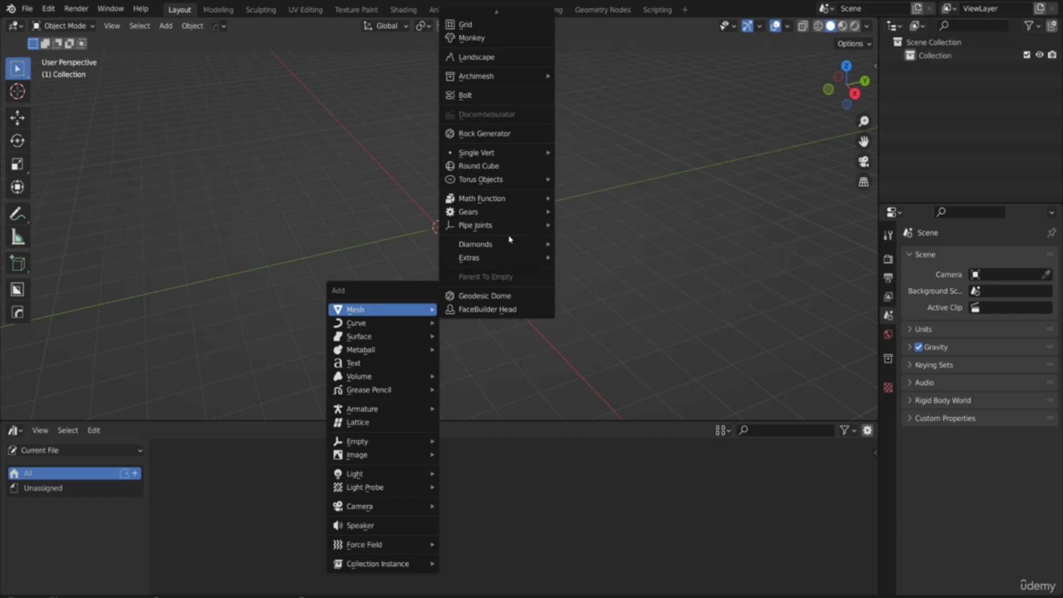
mouse_move(527, 242)
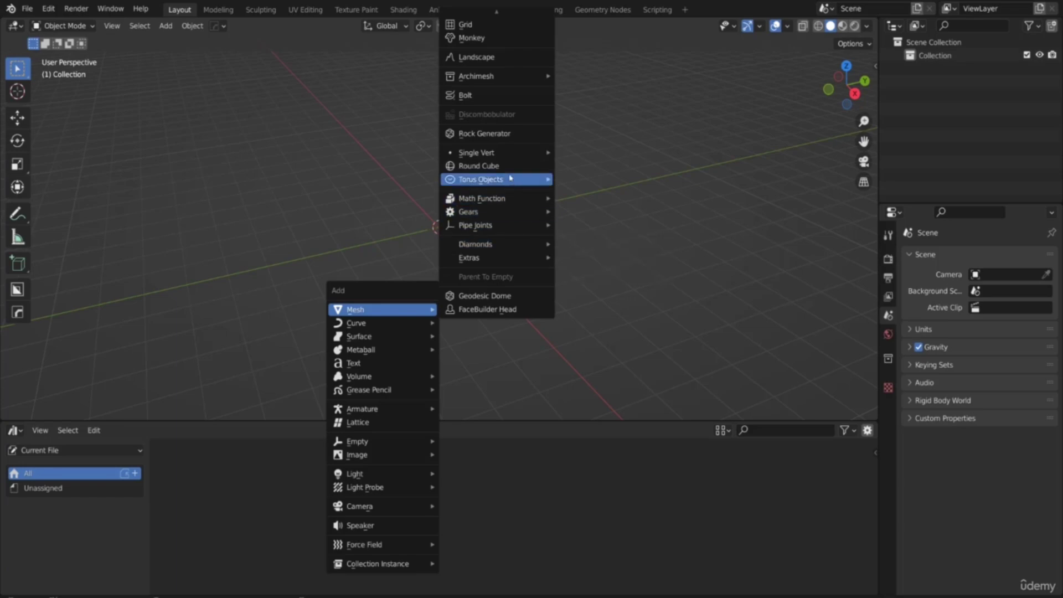
mouse_move(513, 76)
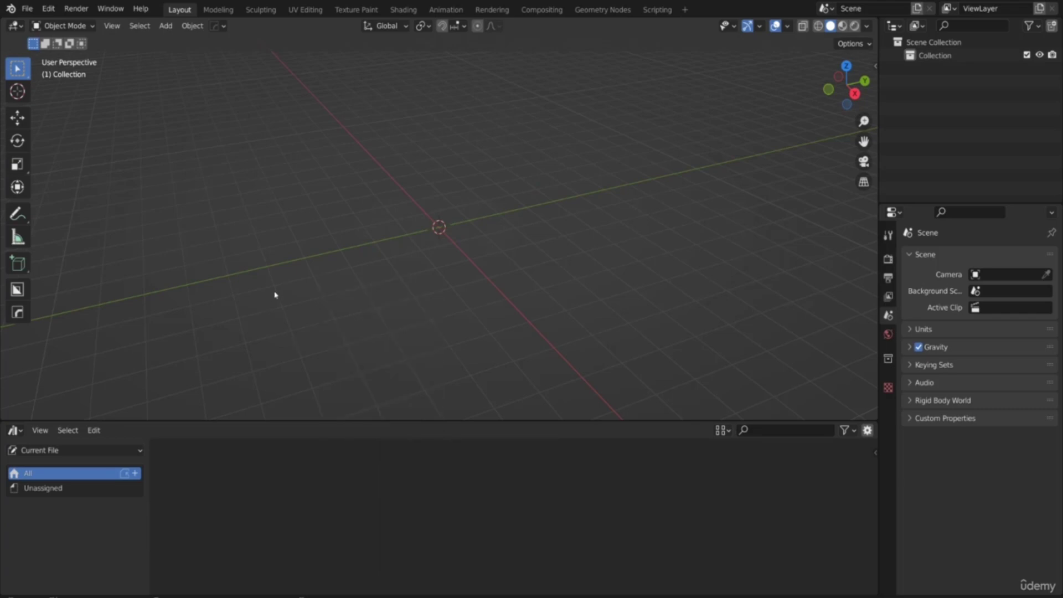
key("shift+a")
mouse_move(281, 290)
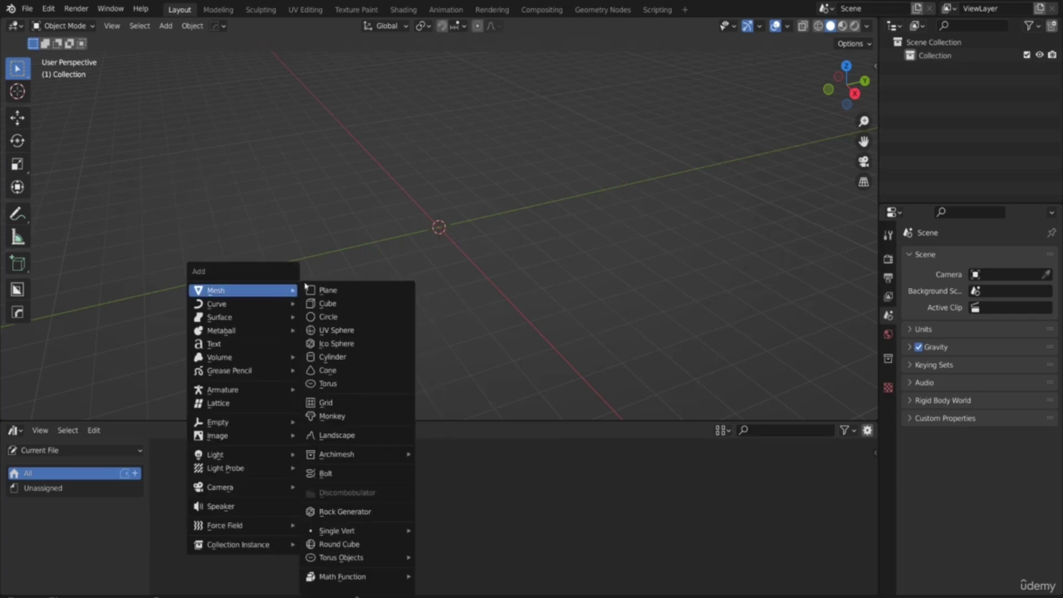
left_click(339, 308)
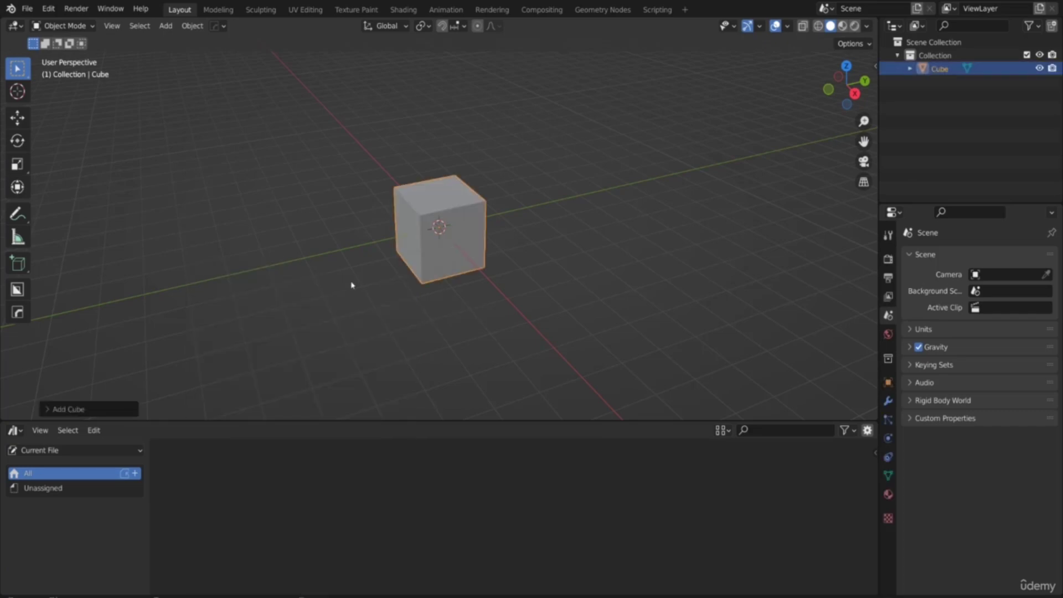
Step: Orbit to a near-front view of the cube and display it in wireframe shading
scroll(336, 248, "up", 4)
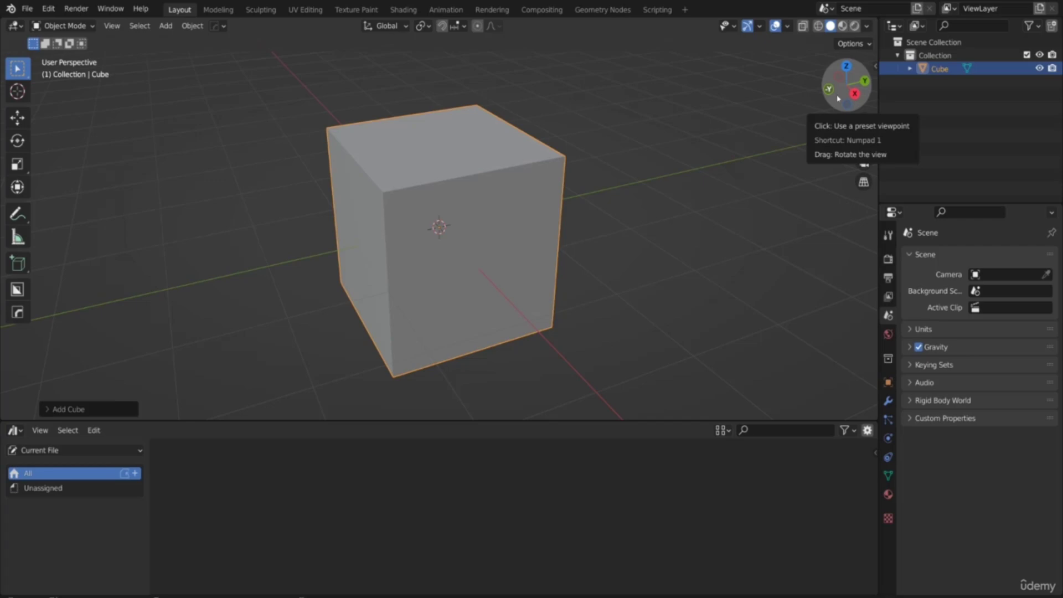
left_click_drag(838, 98, 986, 115)
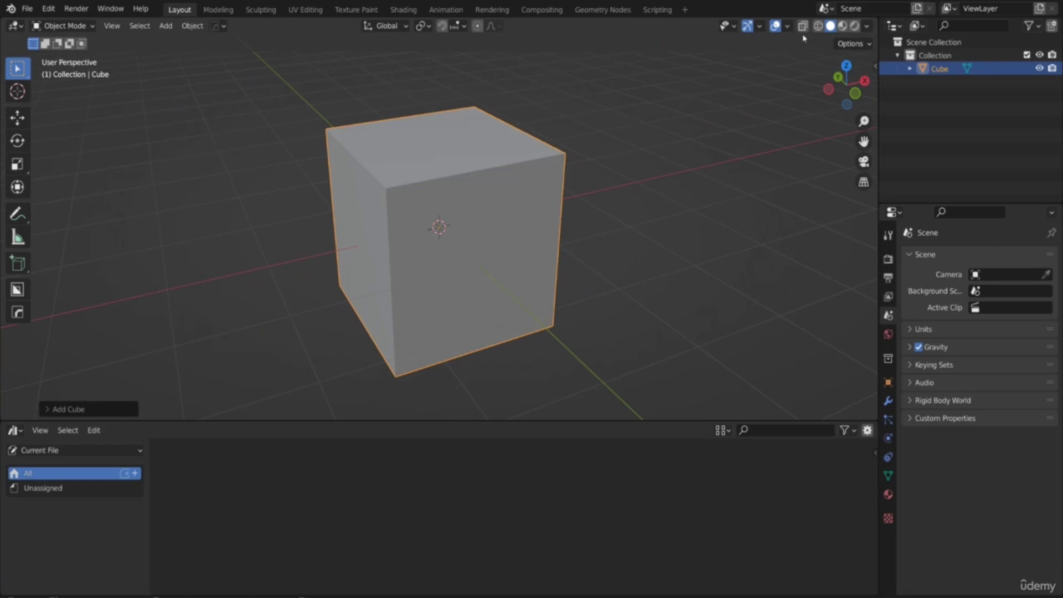
left_click(817, 26)
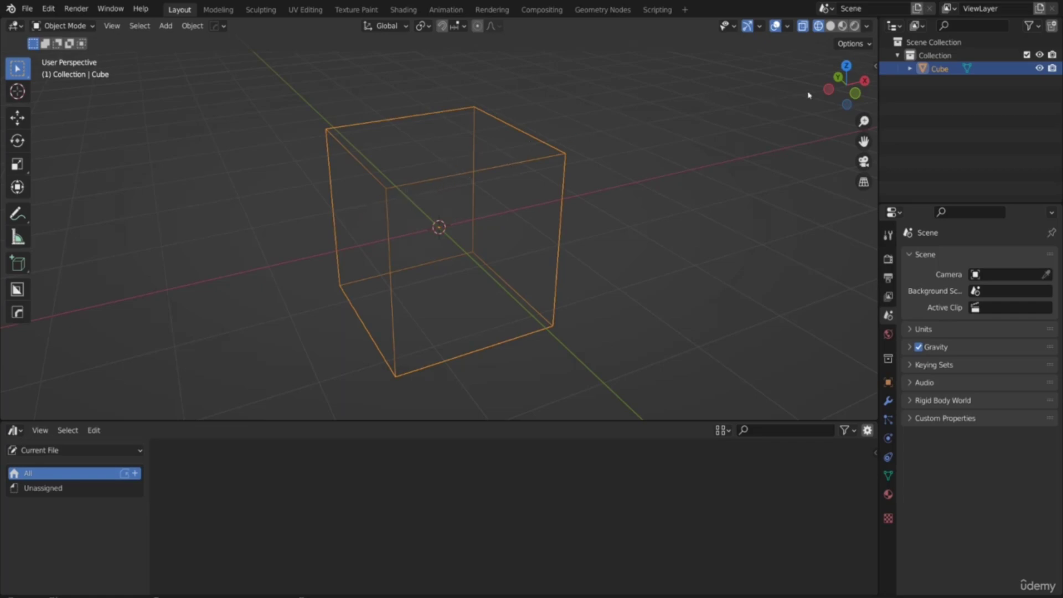
left_click_drag(839, 96, 820, 97)
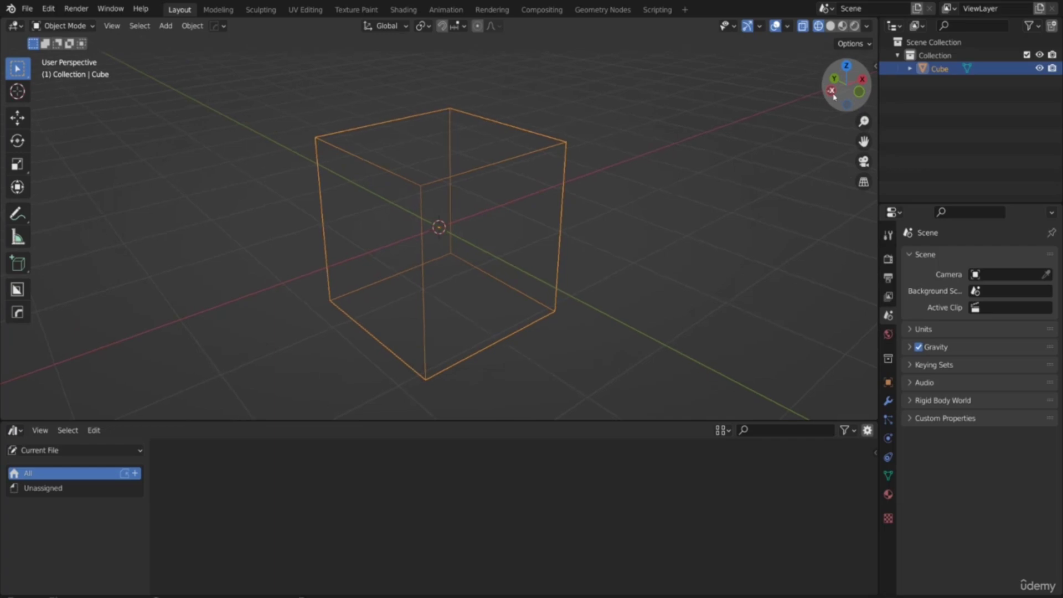
left_click(62, 26)
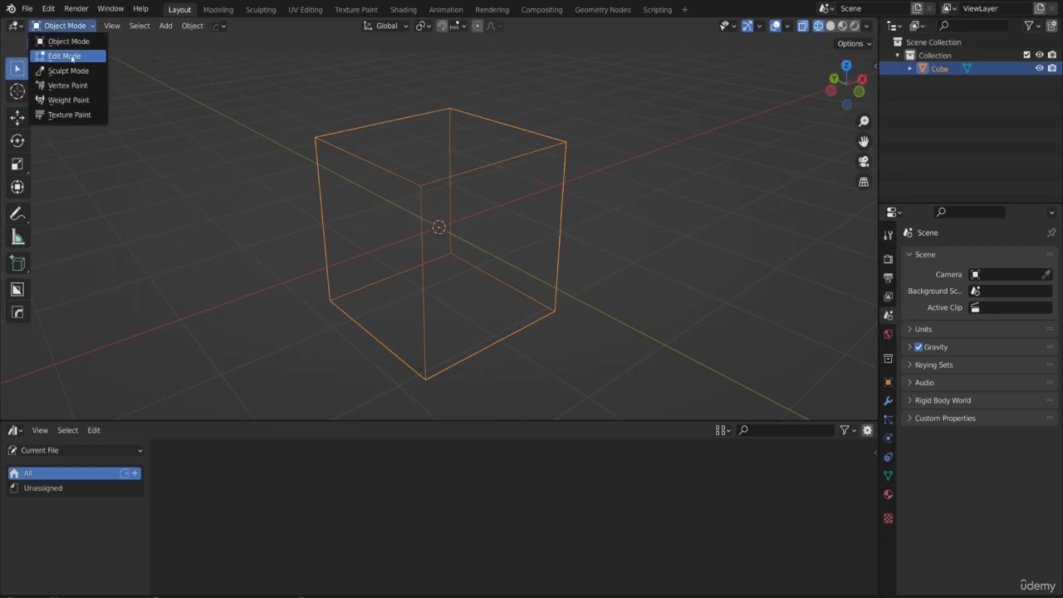
Step: Enter Edit Mode on the cube and switch to vertex select to show its eight corners
left_click(72, 56)
scroll(221, 150, "up", 5)
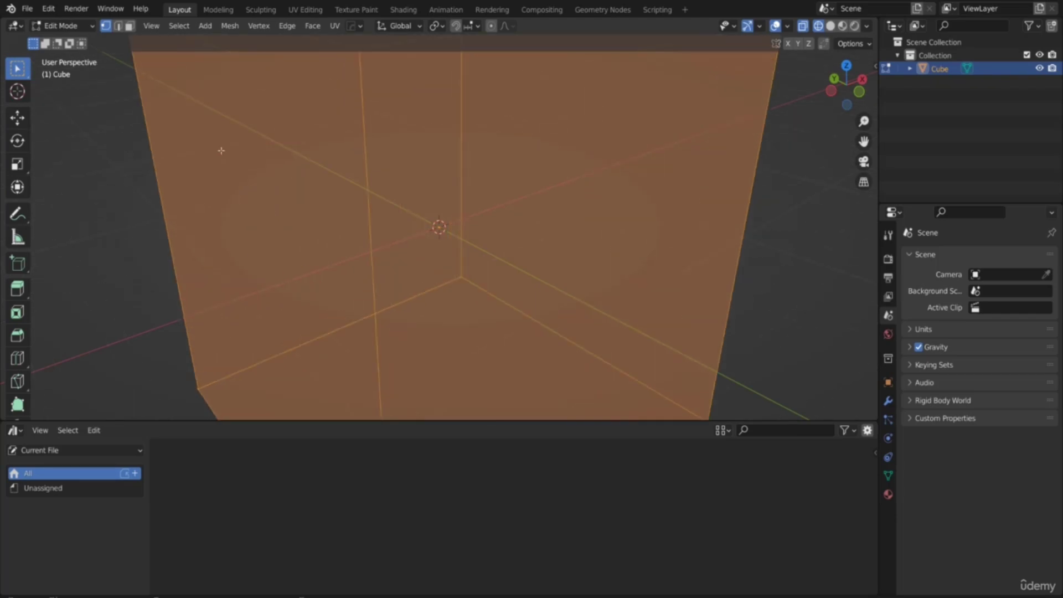
scroll(221, 150, "down", 5)
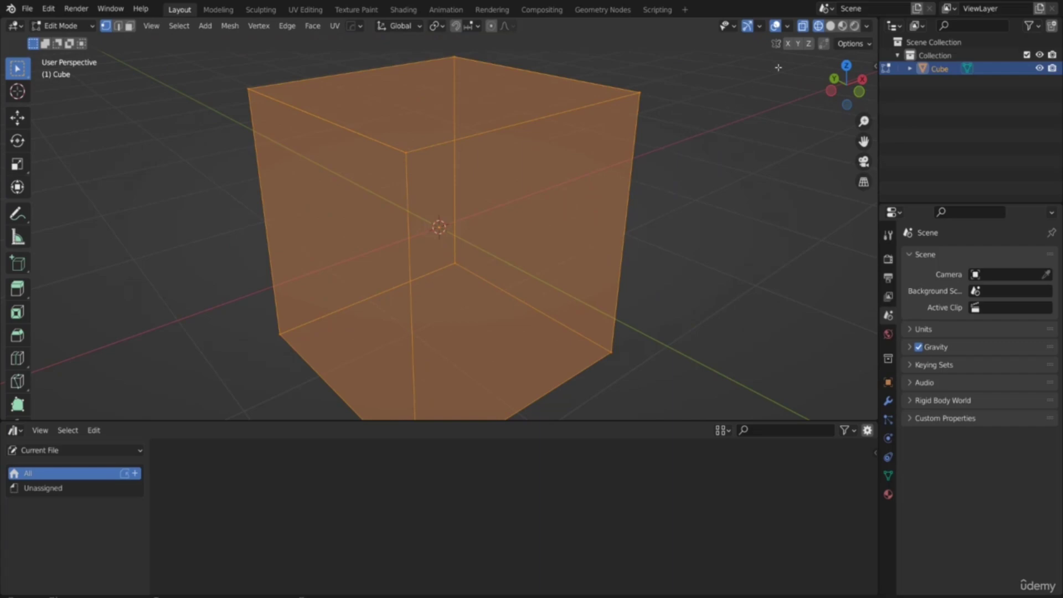
left_click_drag(846, 98, 767, 113)
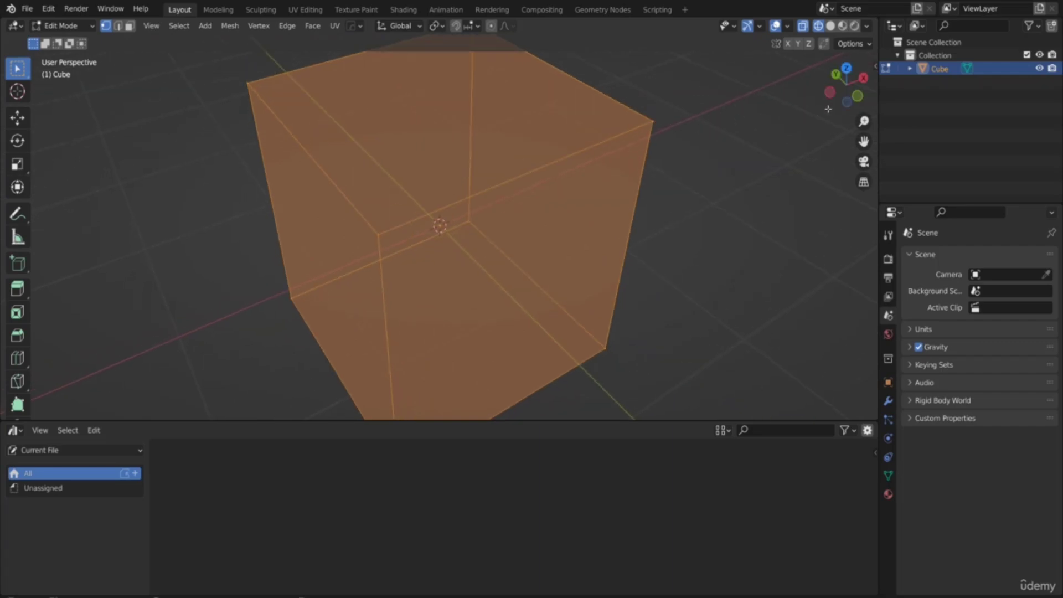
left_click_drag(839, 108, 797, 110)
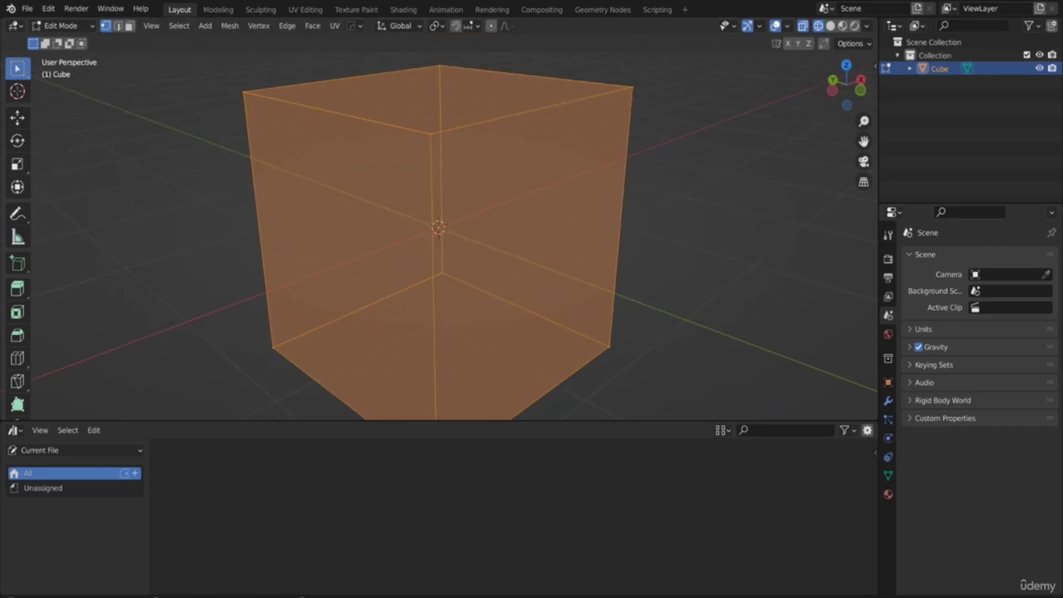
key("1")
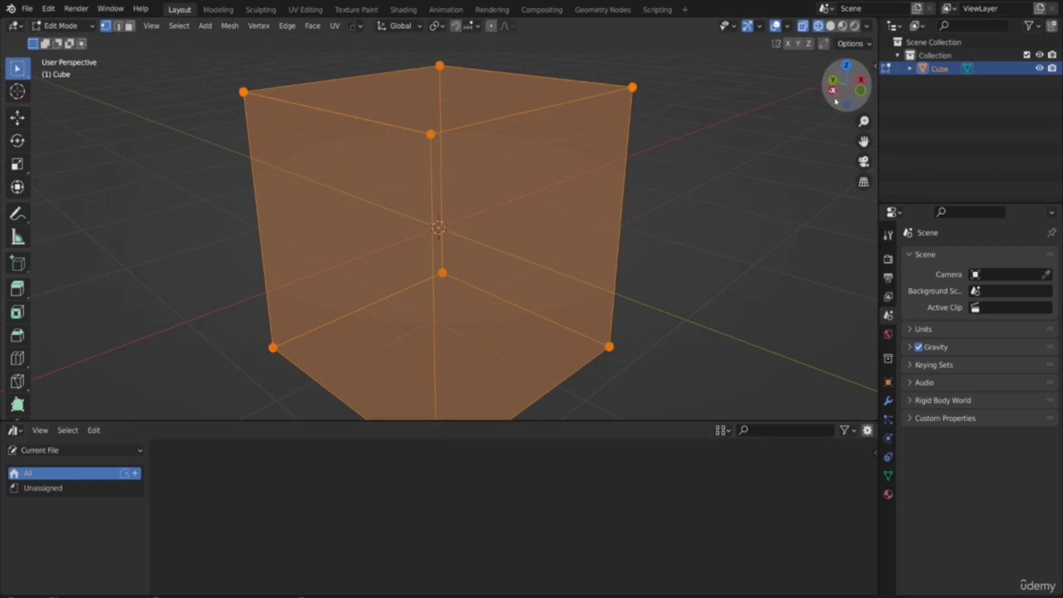
left_click_drag(837, 104, 737, 108)
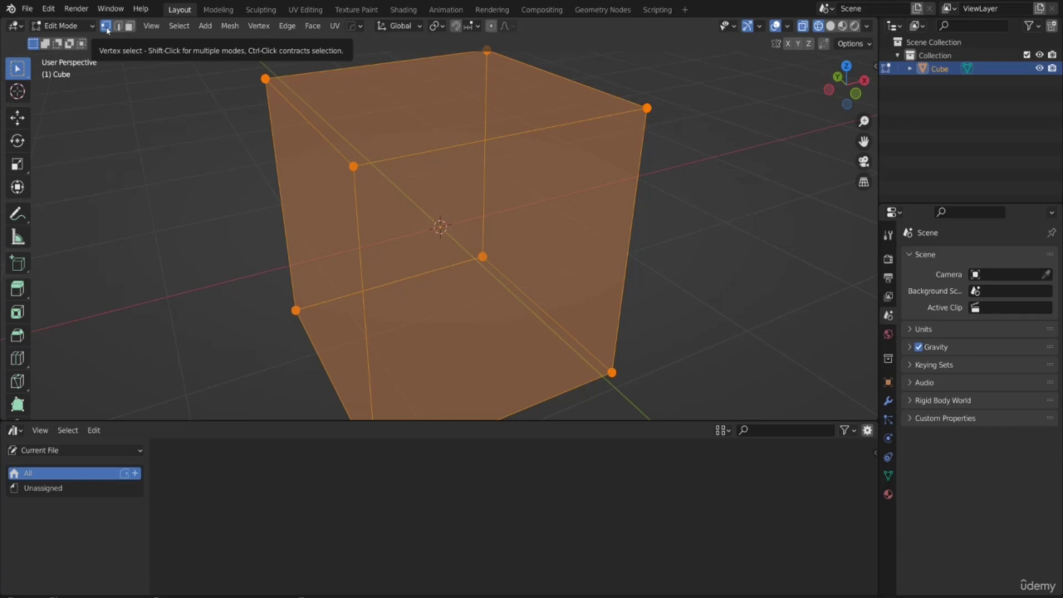
Step: Select individual cube vertices one at a time, then deselect the last one
left_click(266, 79)
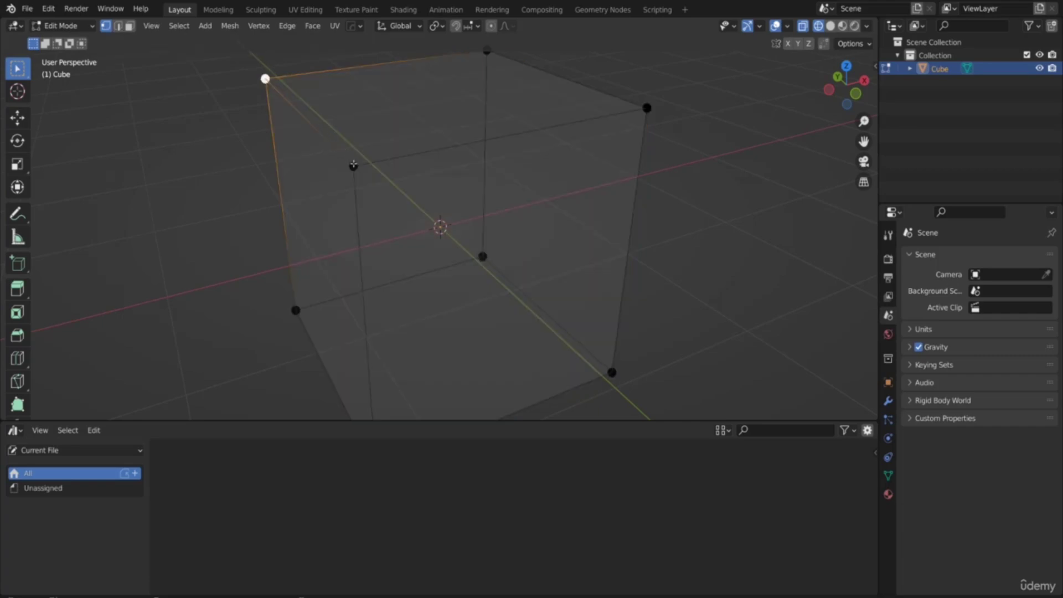
left_click(353, 166)
left_click(647, 108)
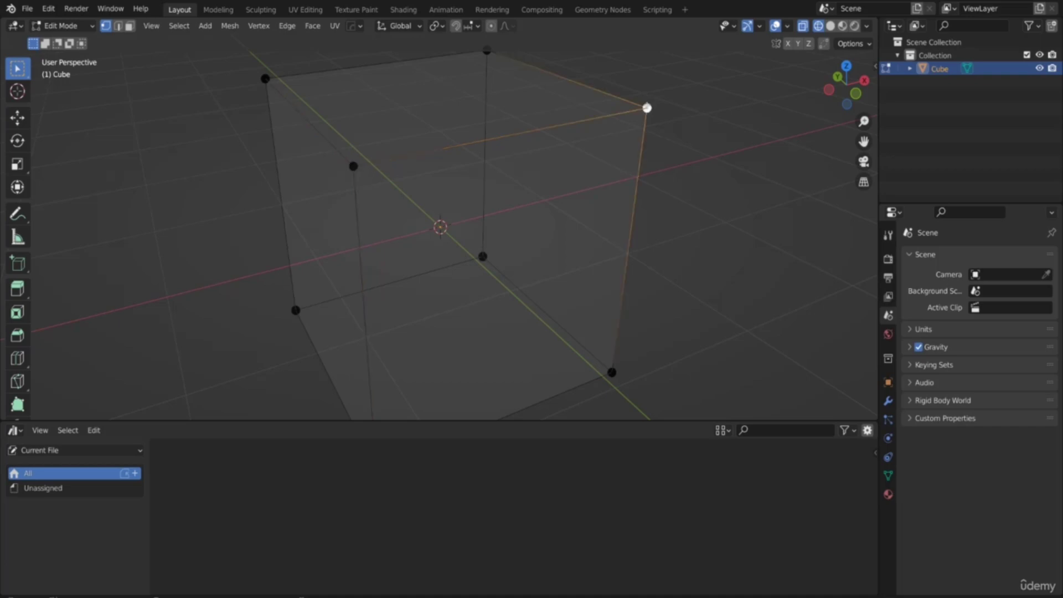
left_click(485, 51)
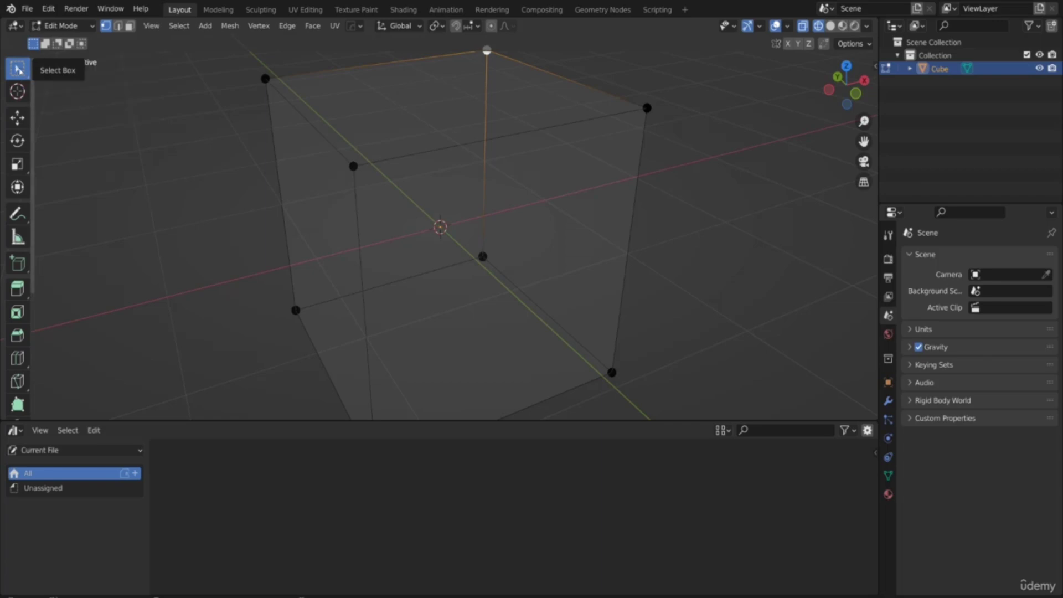
left_click(265, 78)
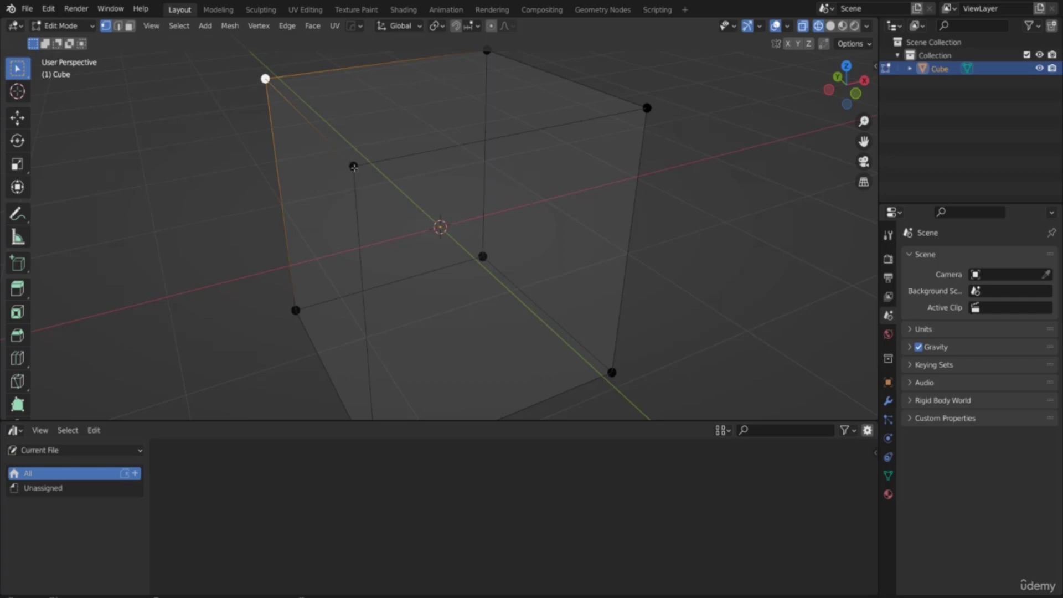
left_click(353, 166)
left_click(483, 256)
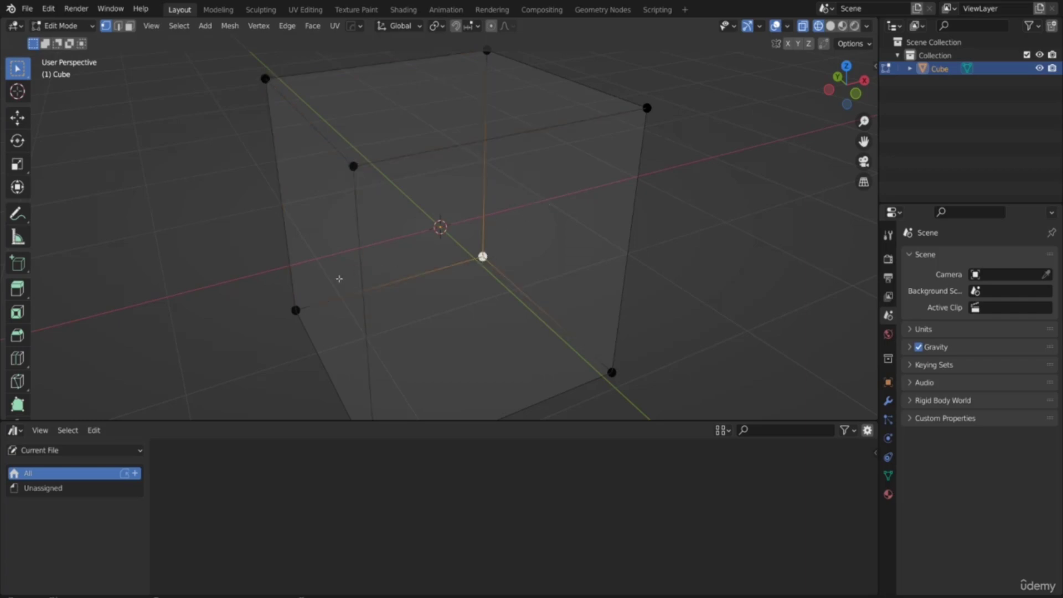
left_click(296, 310)
left_click(353, 167)
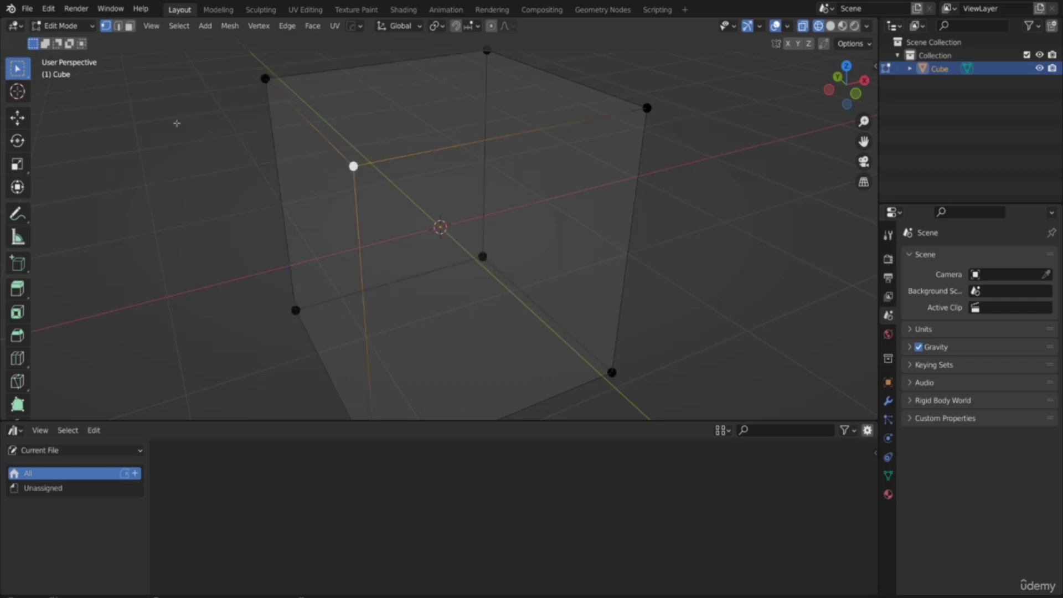
left_click(289, 109)
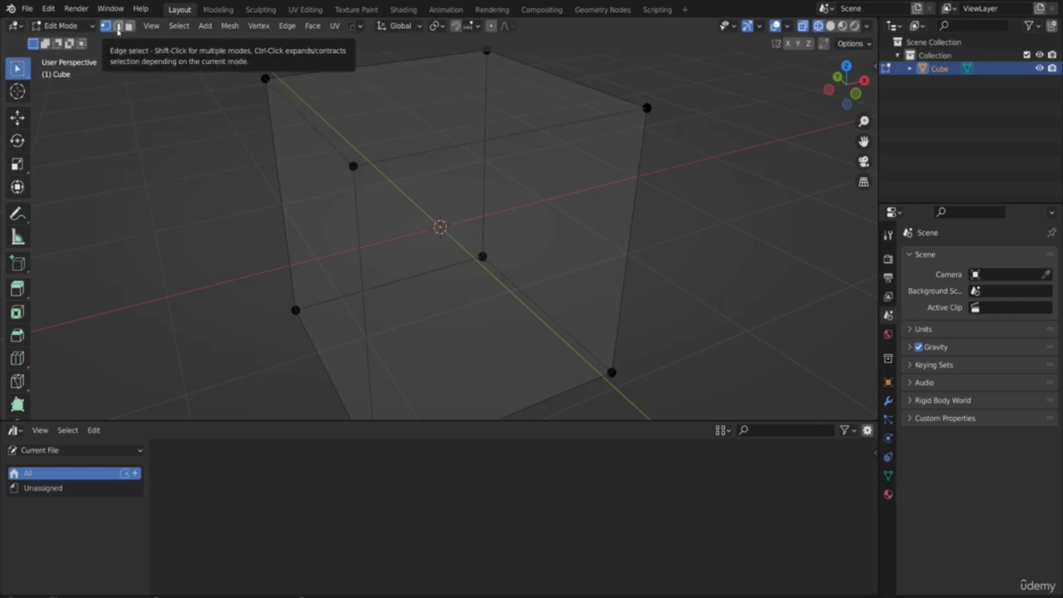
Step: Switch to Edge Select and pick single edges: top-left, top front, then right vertical
left_click(117, 31)
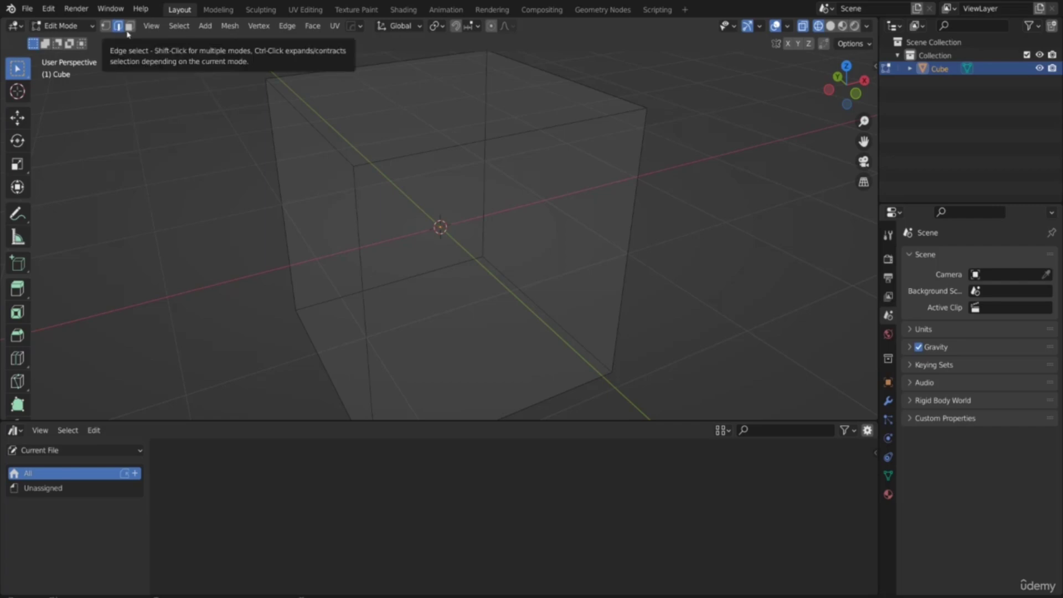
left_click(306, 119)
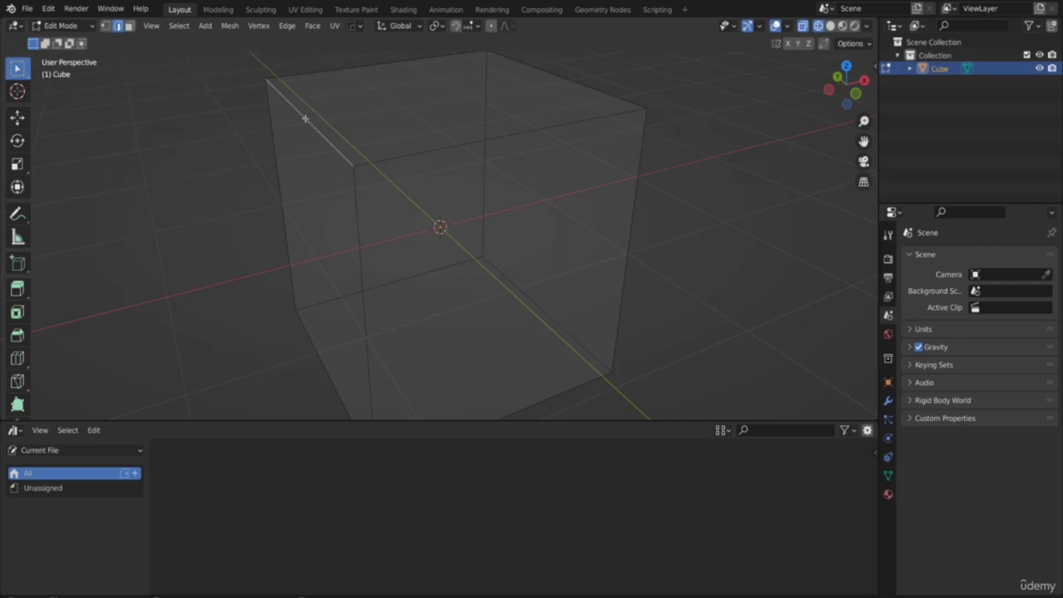
left_click(481, 140)
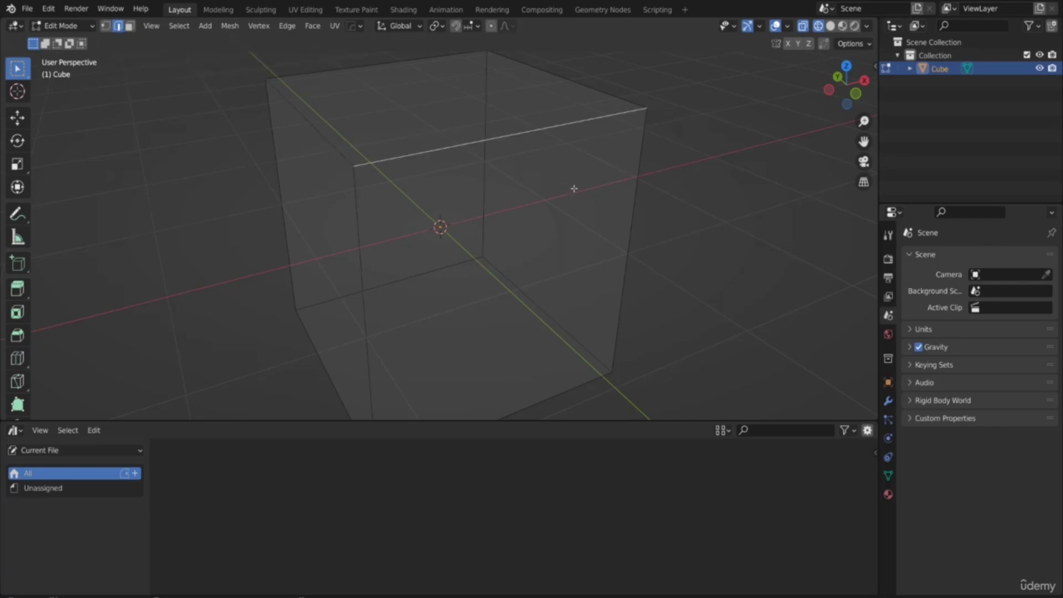
left_click(630, 227)
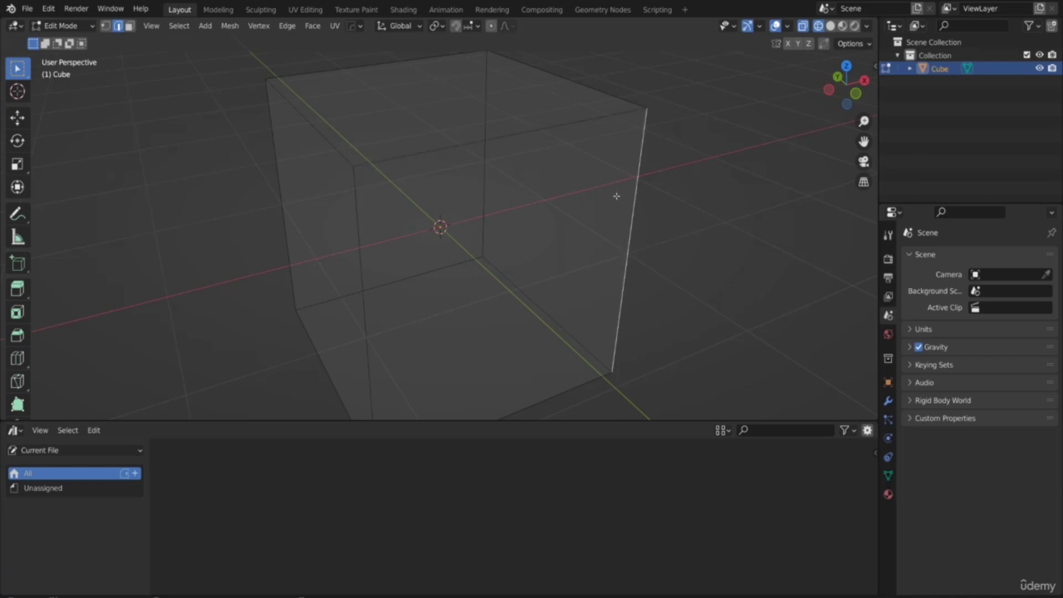
Step: Switch to Face Select and try selecting the front, left, back and bottom faces individually
left_click(130, 27)
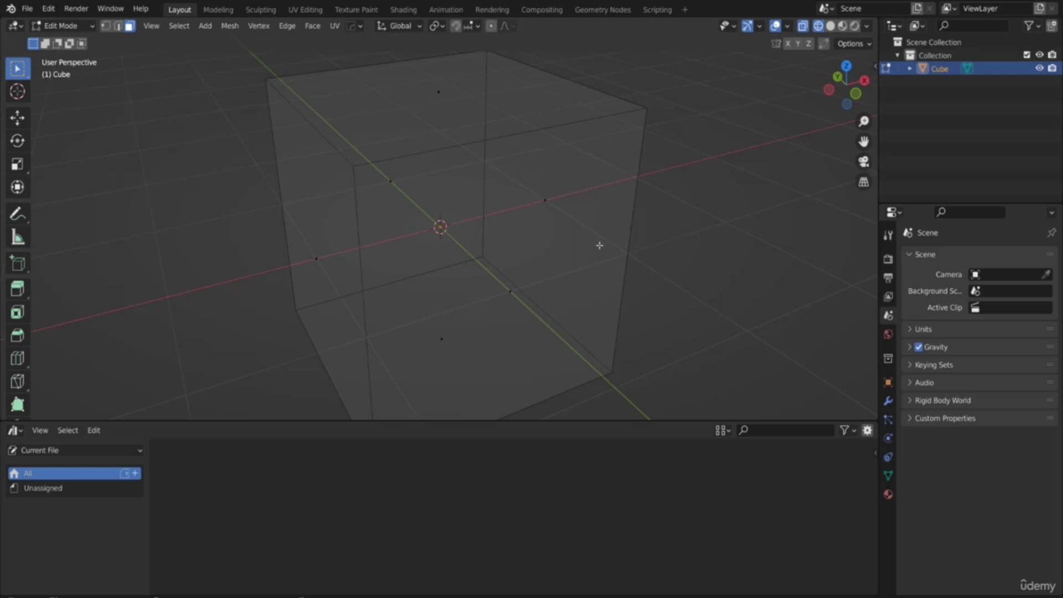
left_click_drag(830, 103, 839, 83)
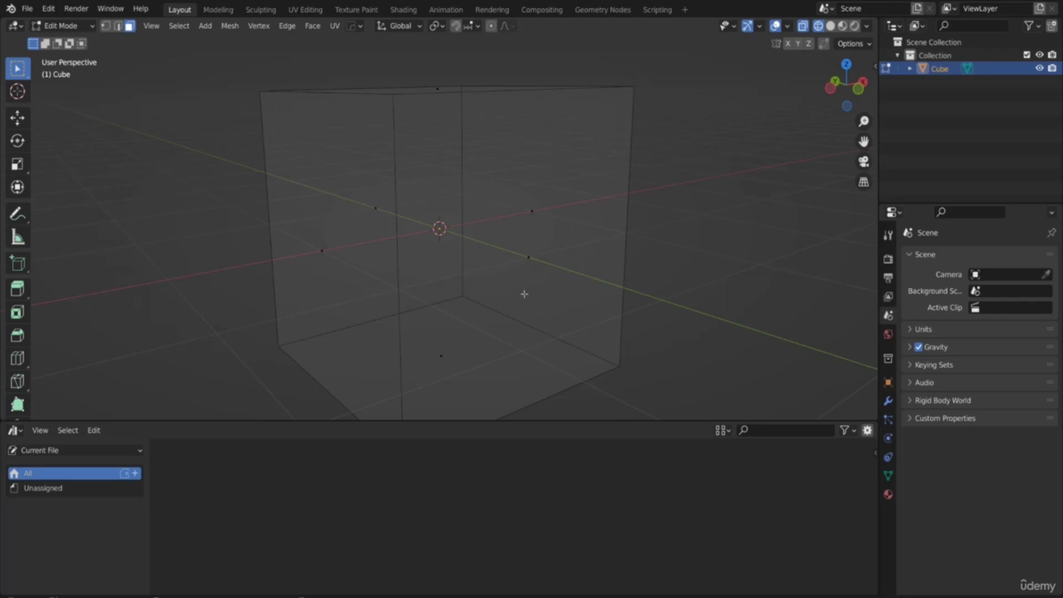
left_click(517, 267)
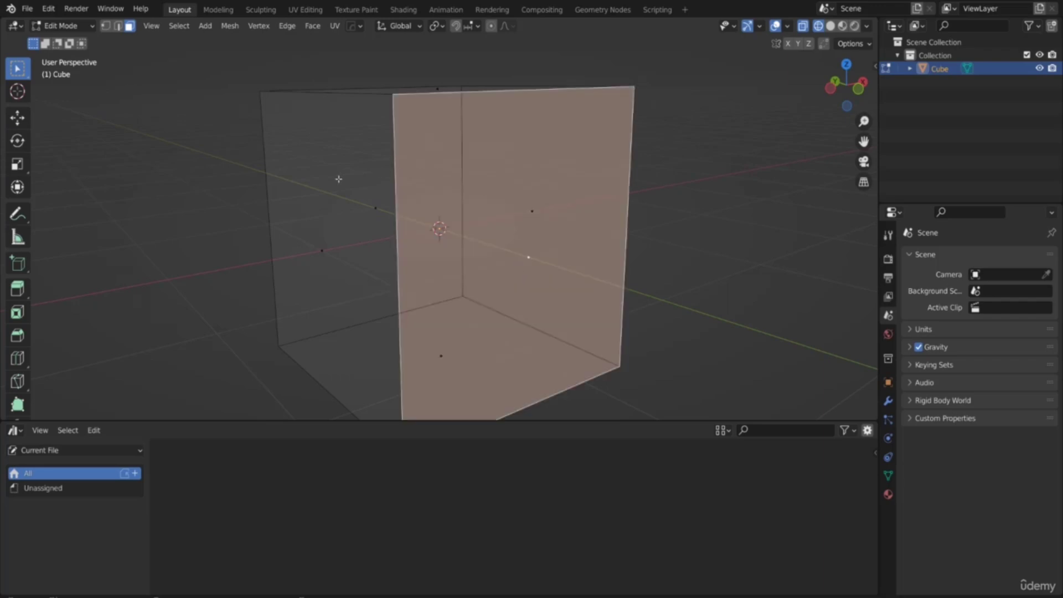
key("alt+a")
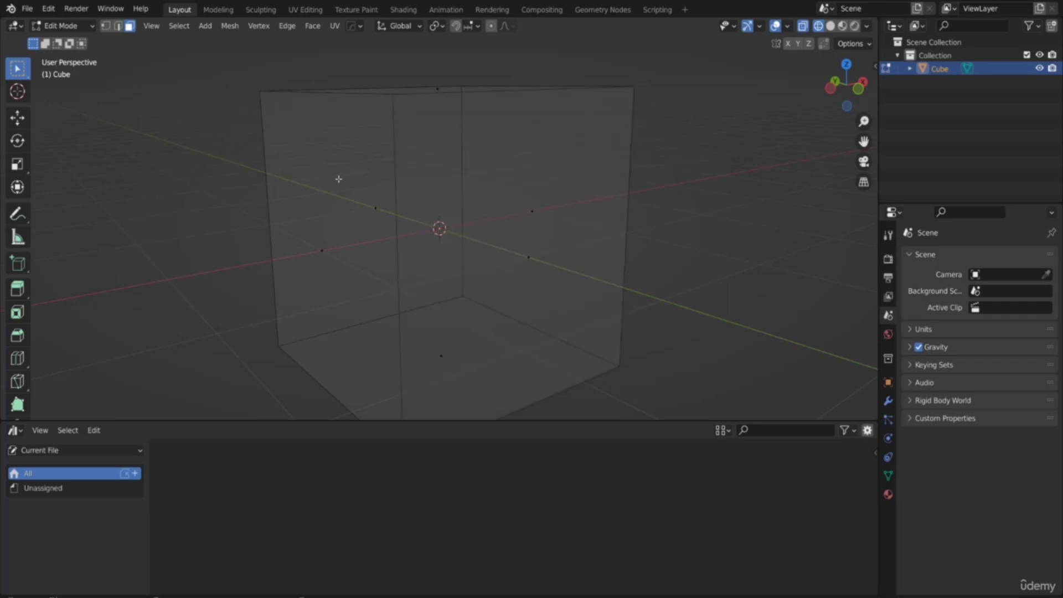
left_click(321, 250)
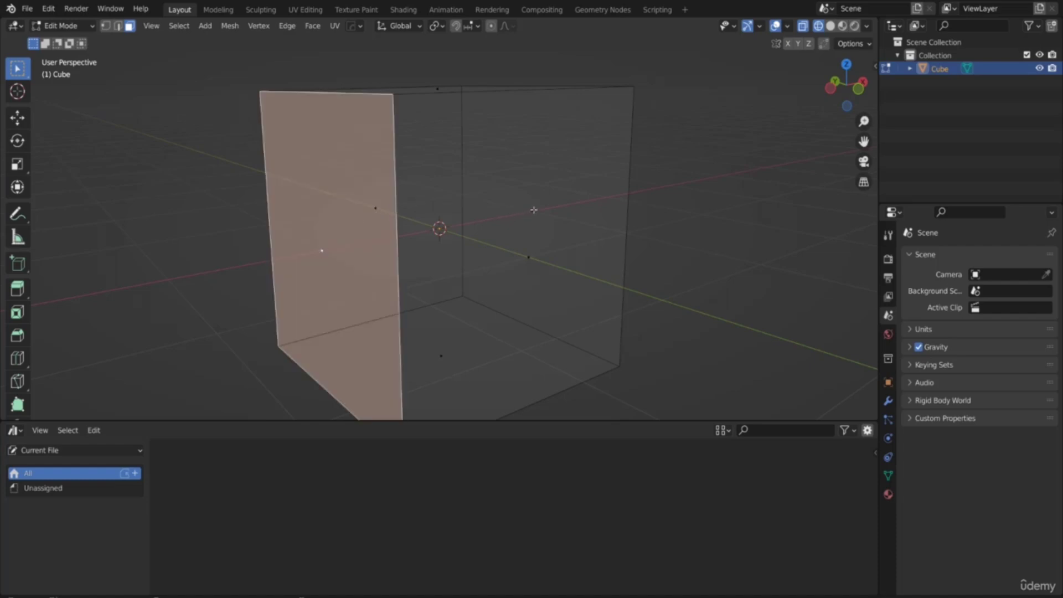
left_click(532, 211)
left_click(441, 356)
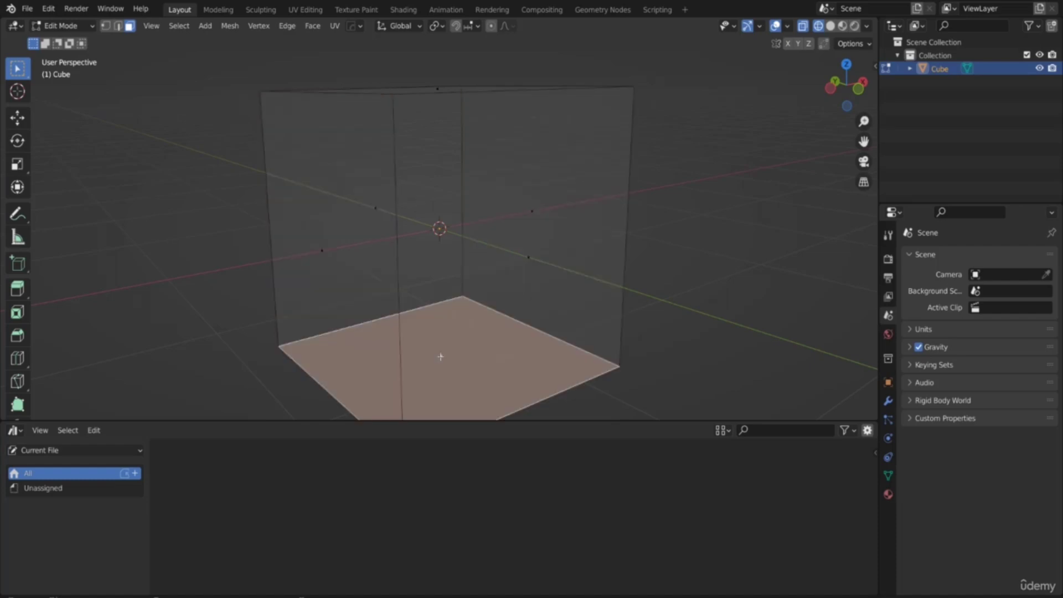
left_click_drag(827, 103, 847, 133)
scroll(715, 132, "down", 4)
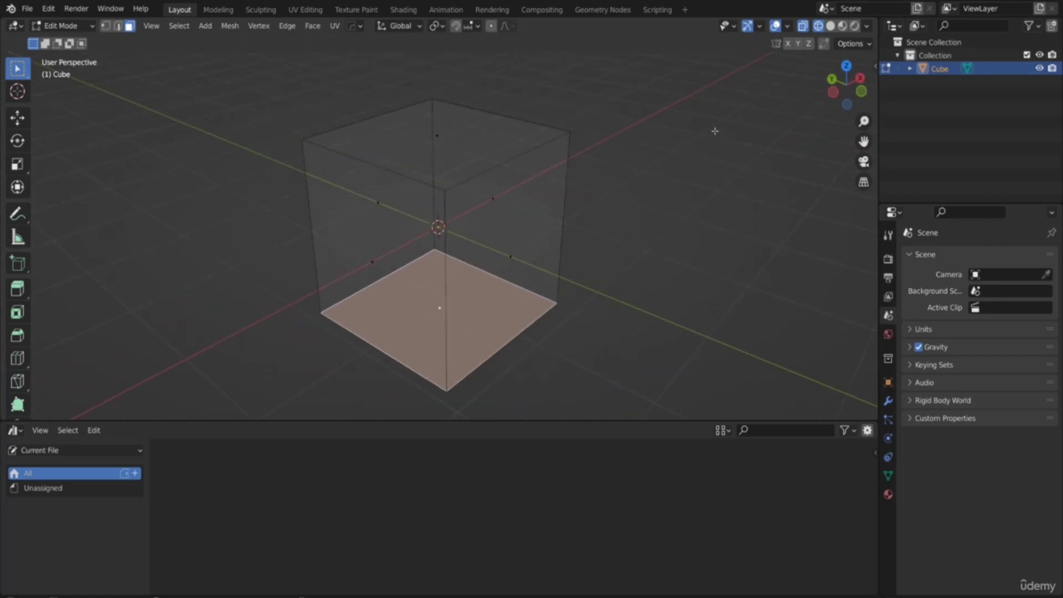
left_click(514, 210)
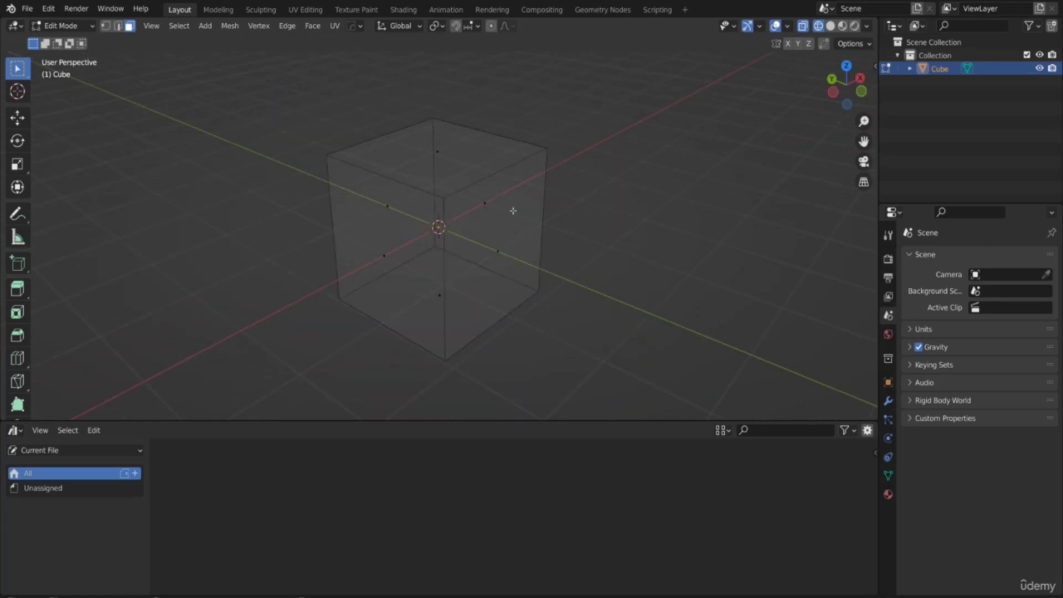
left_click(495, 248)
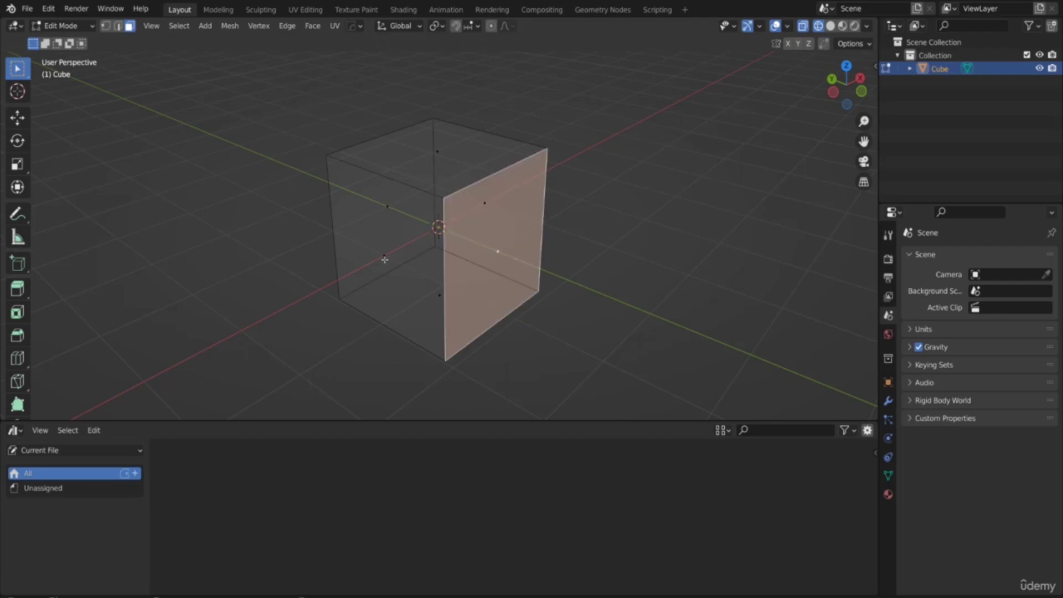
left_click(391, 245)
Step: Select the cube's top face and inset it with the Inset Faces tool
left_click(441, 148)
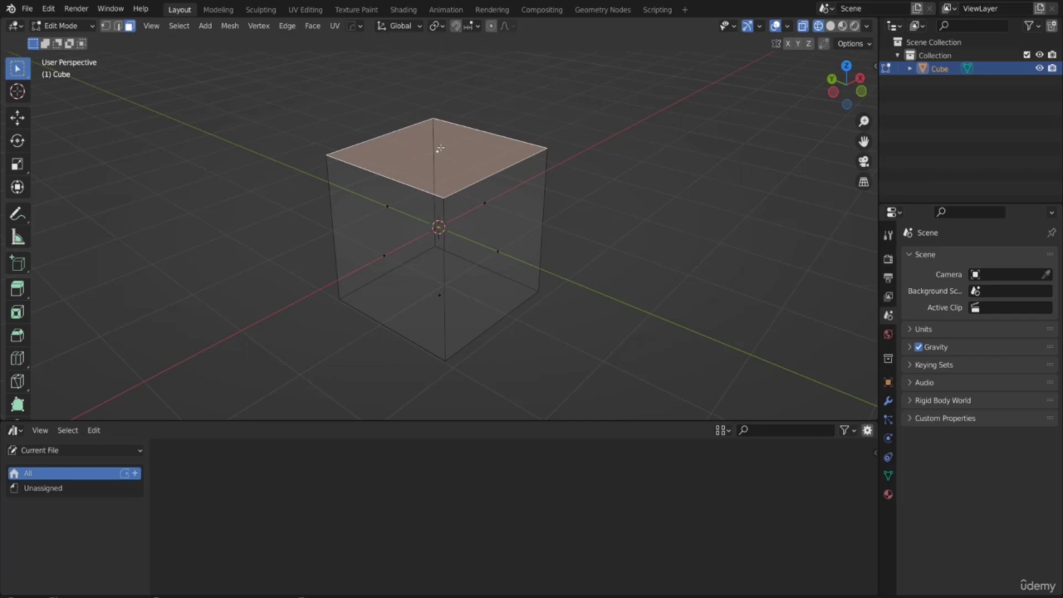
left_click(17, 312)
mouse_move(437, 149)
left_mouse_down()
mouse_move(443, 161)
mouse_move(422, 154)
mouse_move(438, 154)
left_mouse_up()
left_click(438, 155)
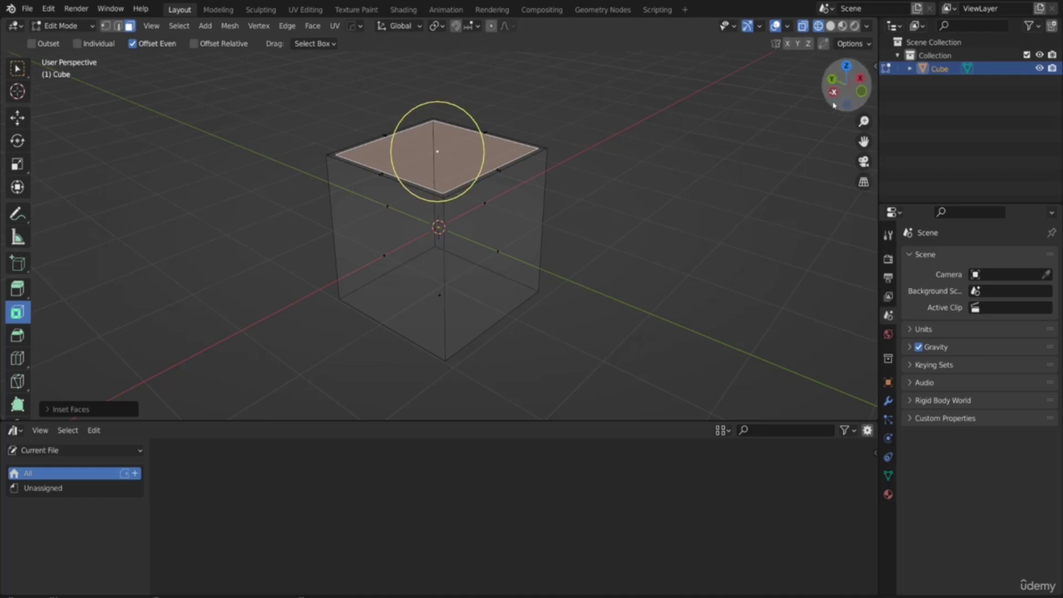
Step: Extrude the inset top face upward with E, then deselect it and orbit around the box
mouse_move(834, 105)
left_mouse_down()
mouse_move(841, 188)
mouse_move(838, 111)
left_mouse_up()
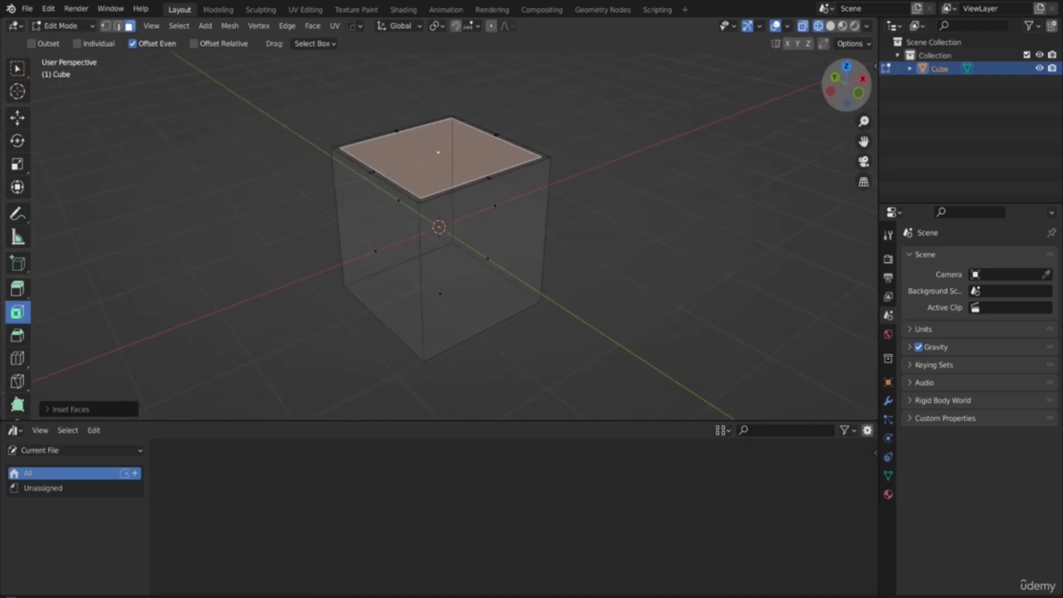
key("e")
middle_click(453, 136)
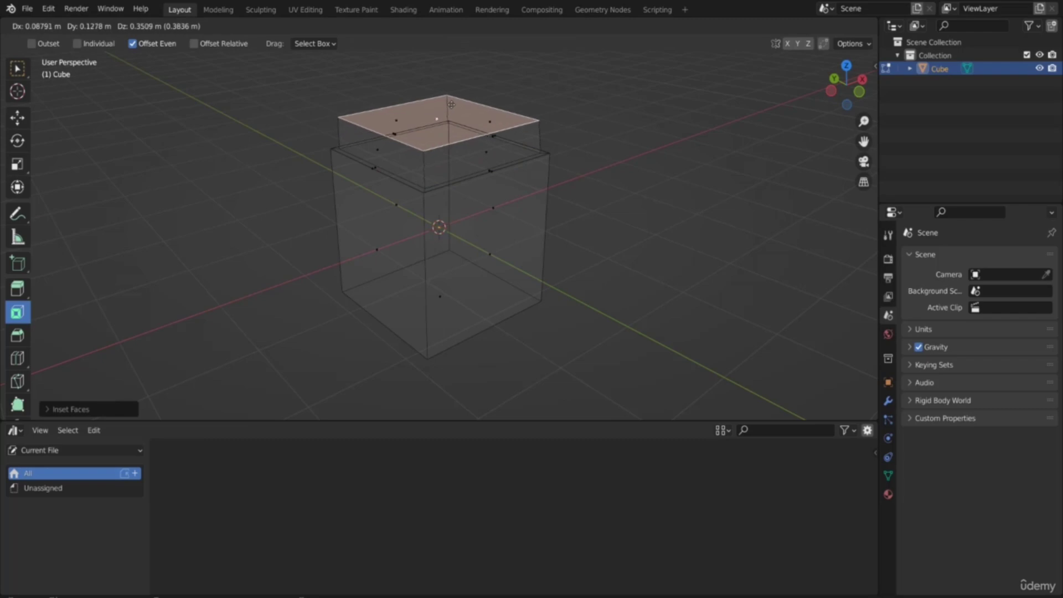
left_click(450, 73)
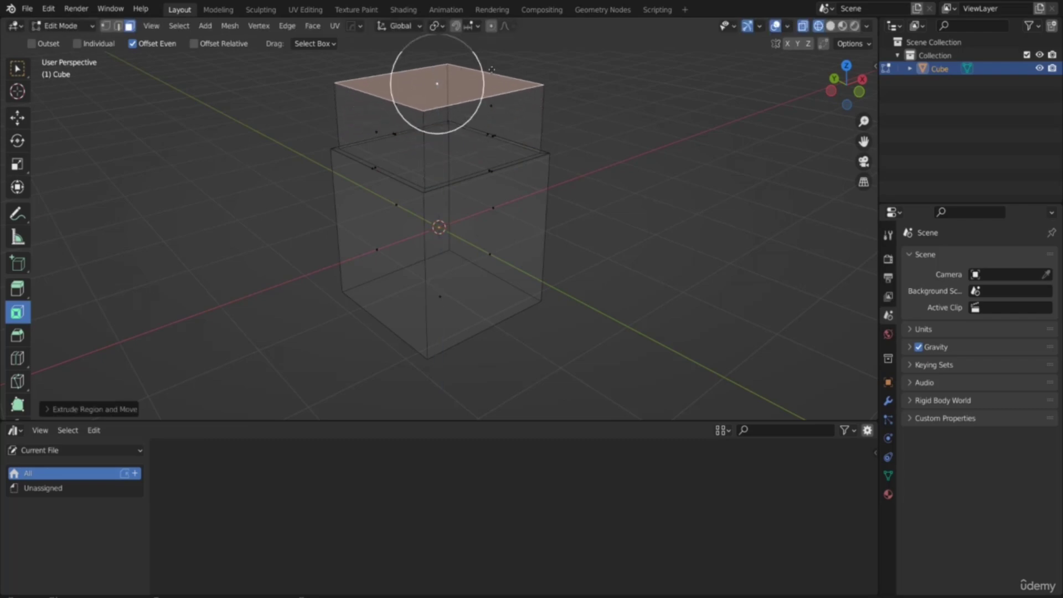
left_click_drag(846, 88, 781, 93)
scroll(632, 138, "up", 2)
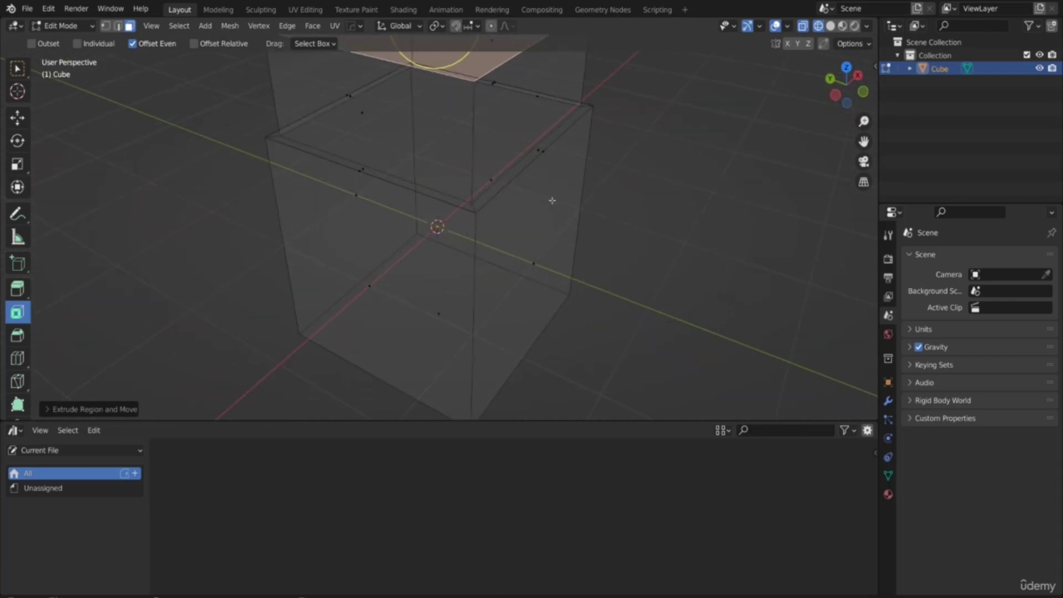
left_click(542, 212)
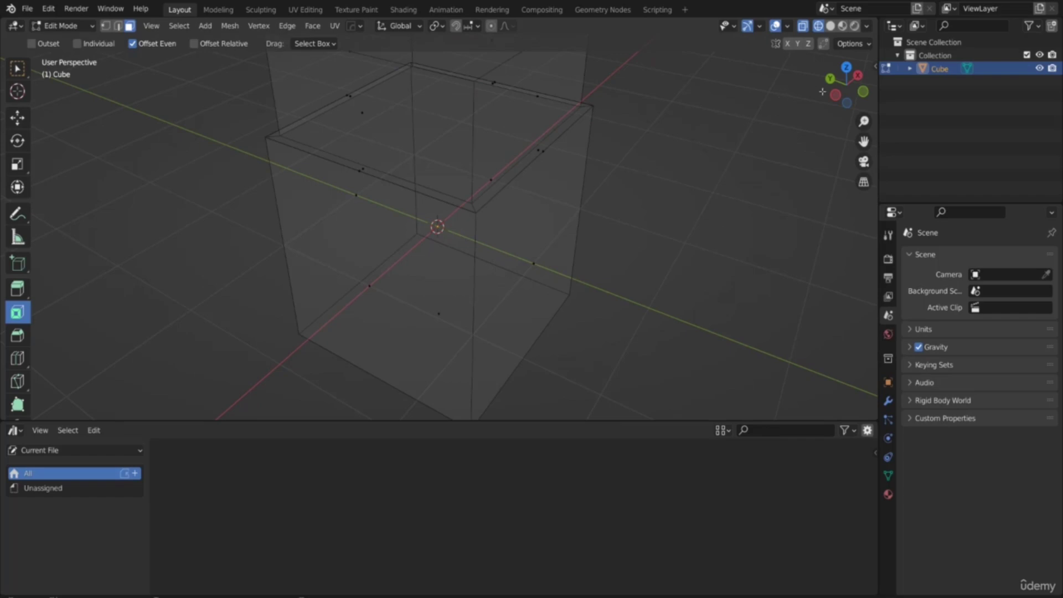
left_click_drag(844, 100, 439, 259)
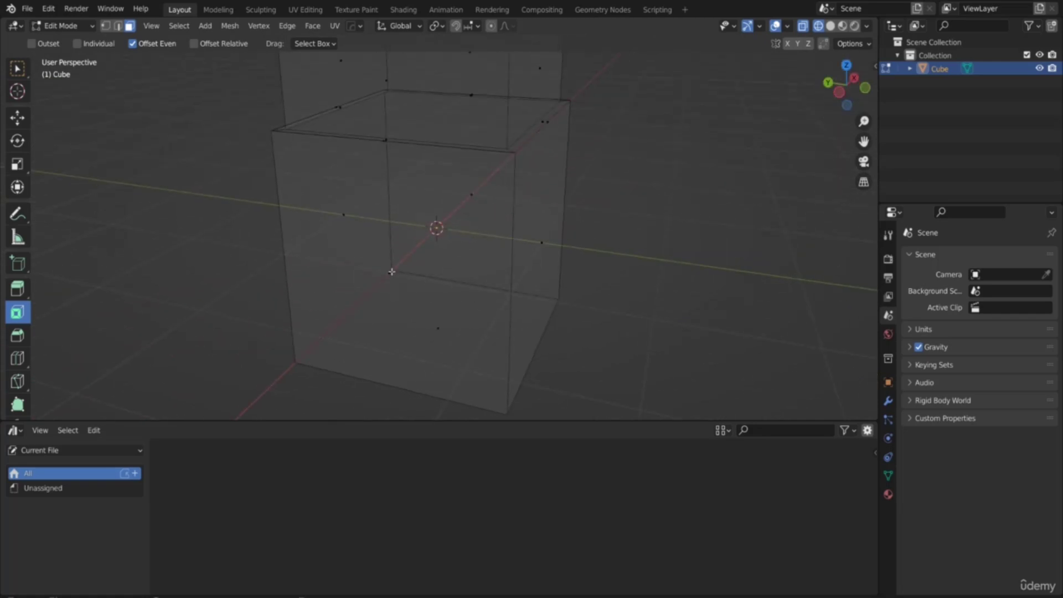
Step: Inspect the block's front, side, upper and strip faces, then switch to solid shading
left_click(439, 325)
left_click(544, 241)
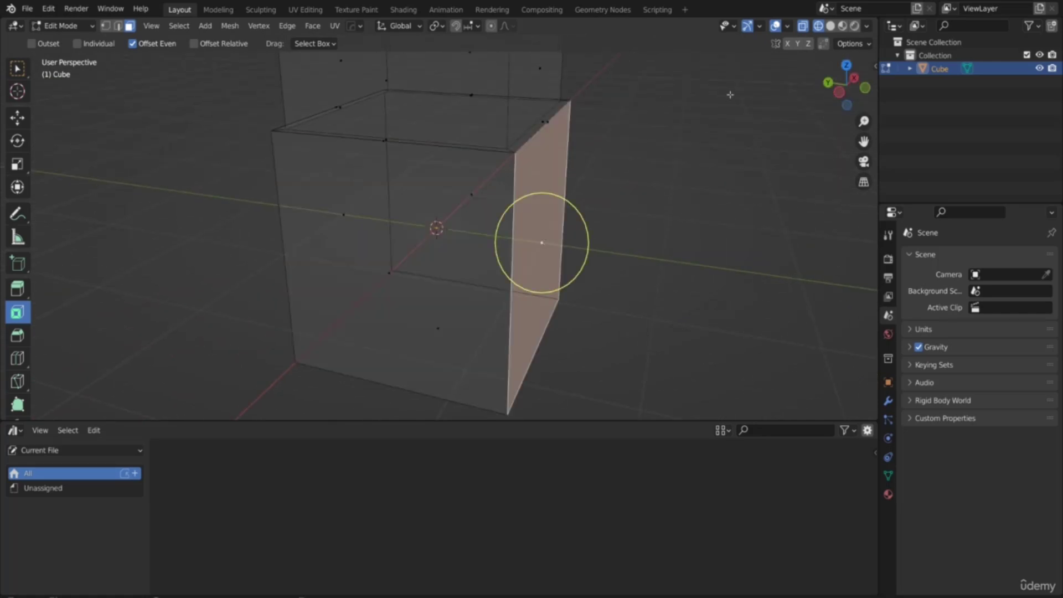
left_click_drag(846, 85, 672, 105)
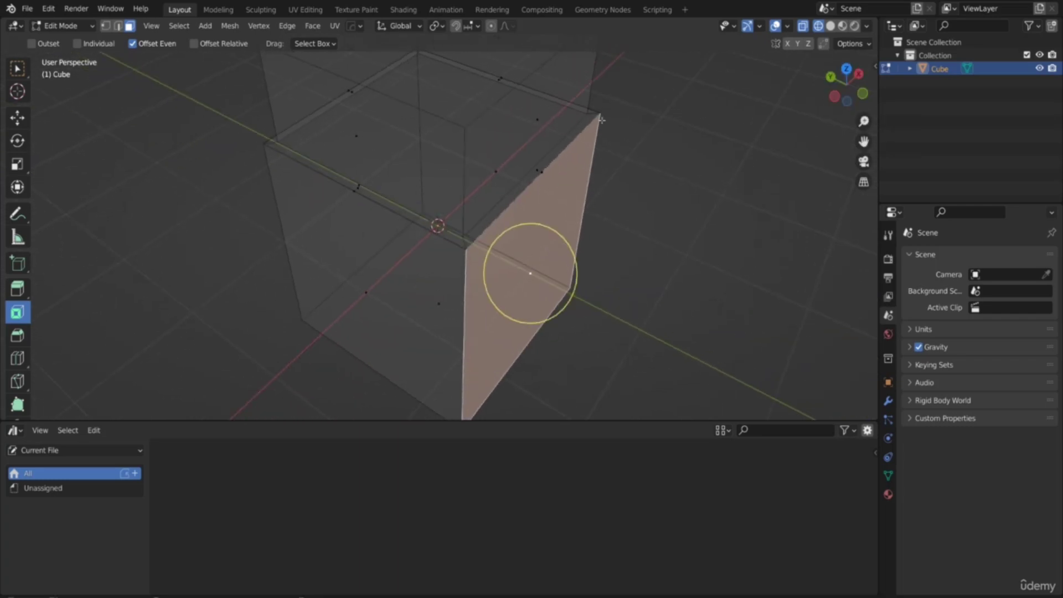
left_click(504, 169)
scroll(433, 199, "up", 1)
scroll(433, 199, "up", 4)
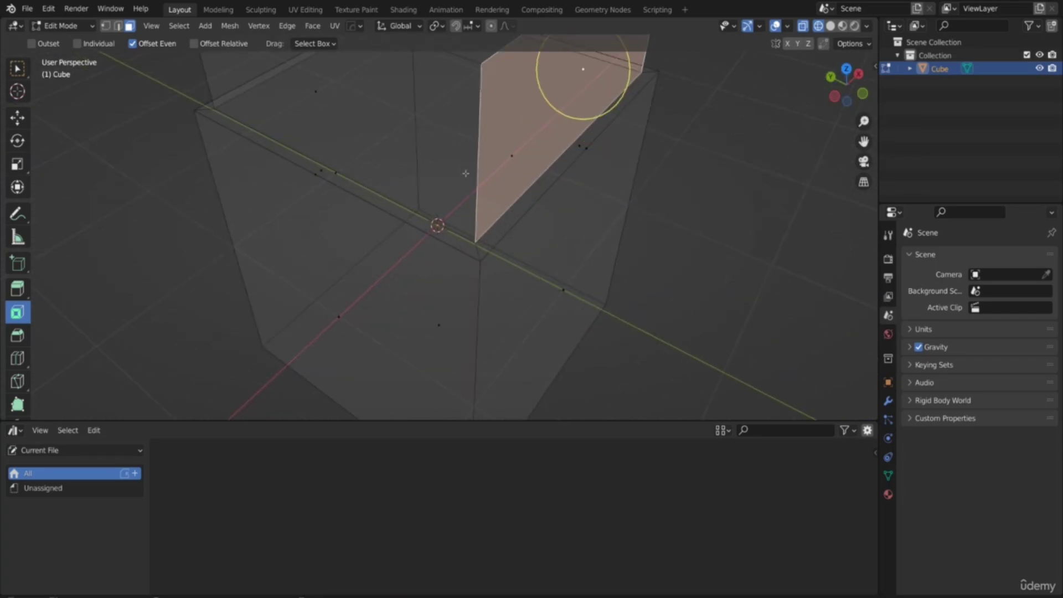
left_click(599, 133)
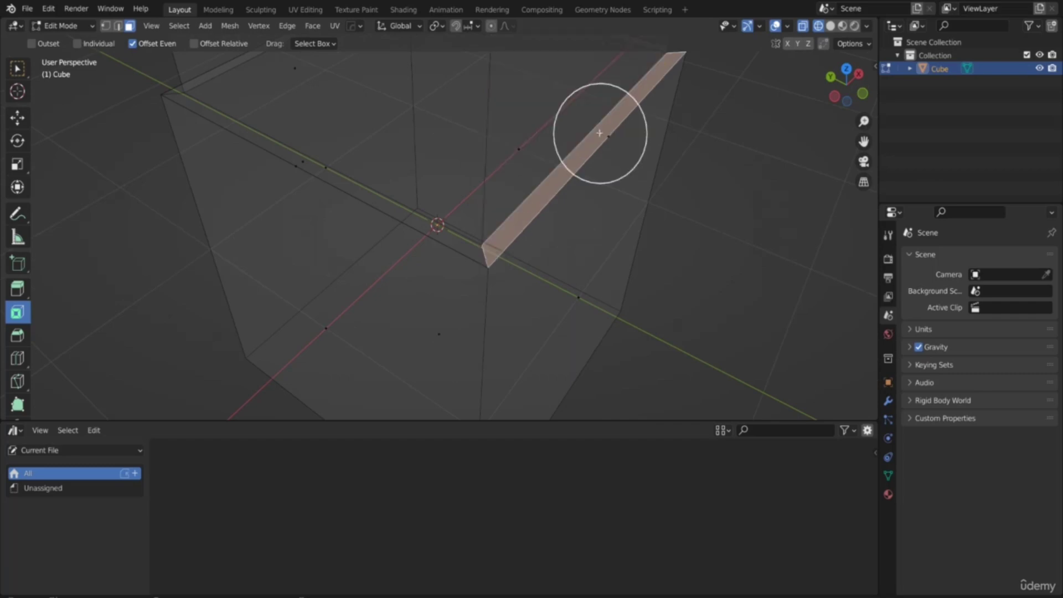
left_click(305, 165)
mouse_move(833, 94)
left_mouse_down()
mouse_move(858, 67)
mouse_move(839, 108)
left_mouse_up()
scroll(833, 120, "down", 4)
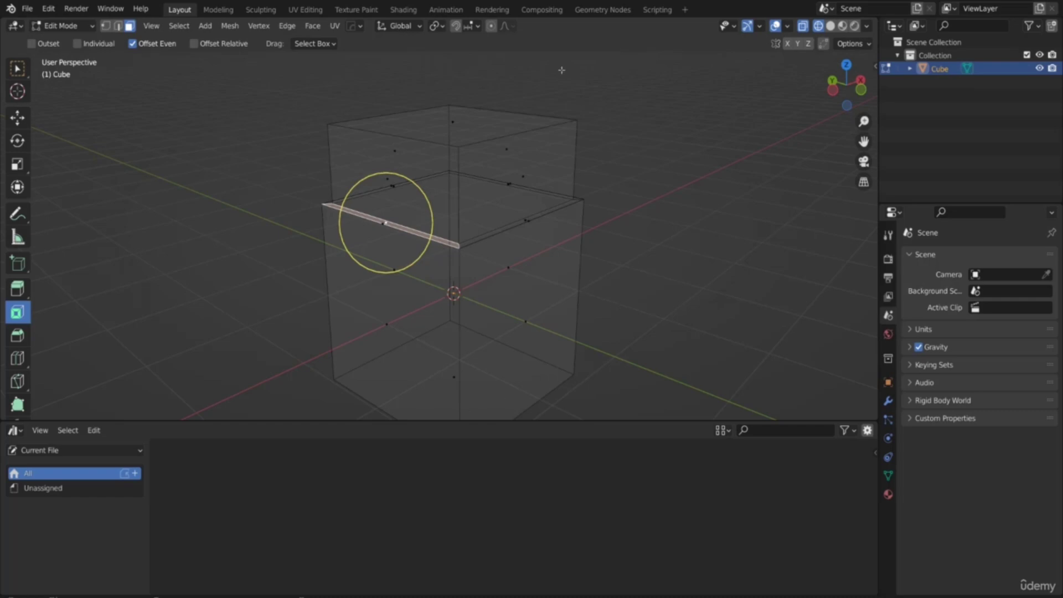
left_click(831, 26)
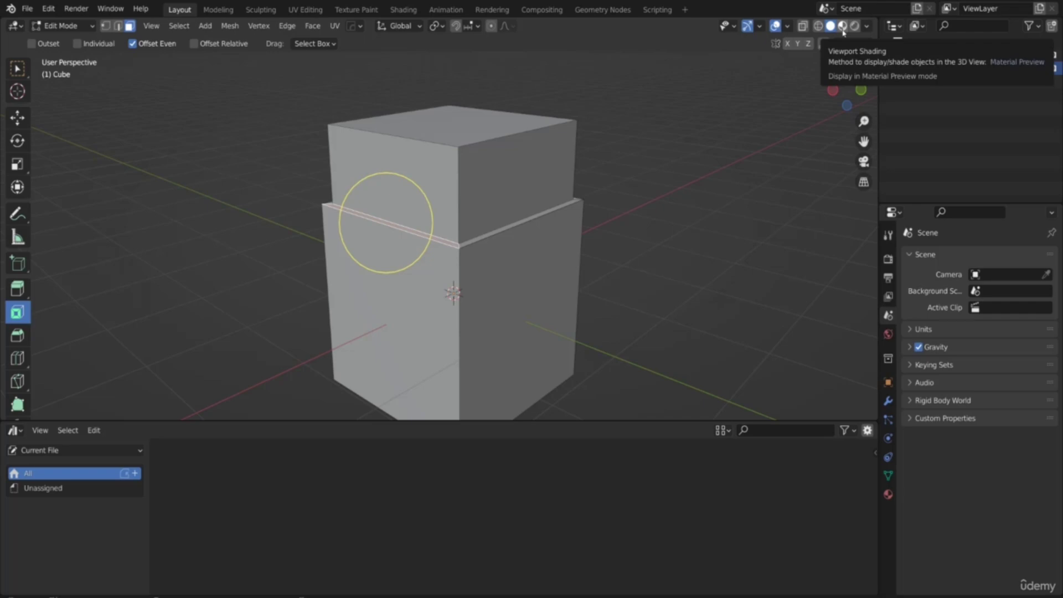
Step: Switch the viewport to Material Preview, then Rendered shading, and orbit above the block
left_click(843, 26)
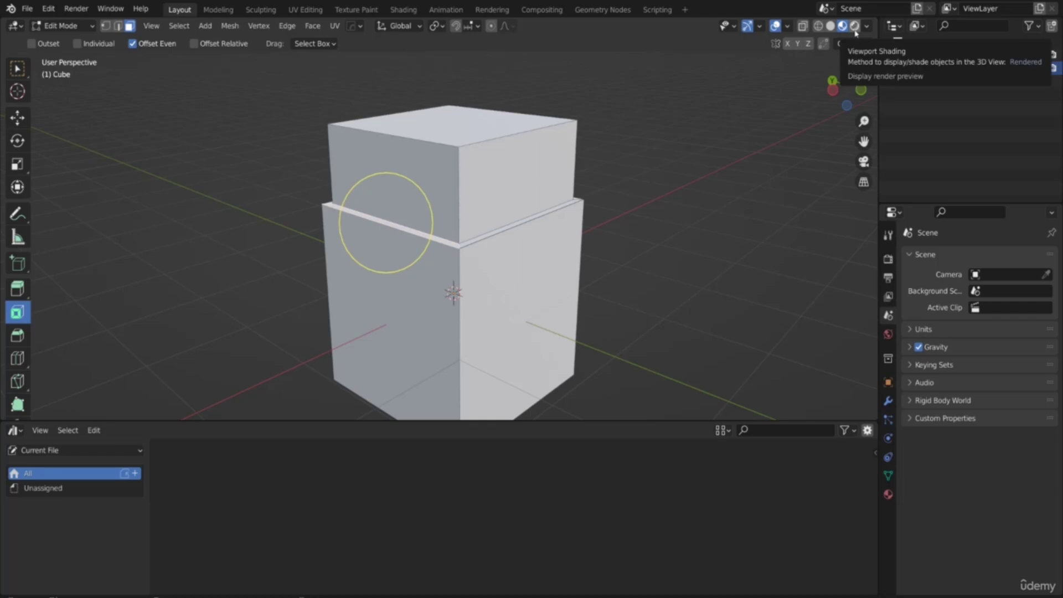
left_click(855, 31)
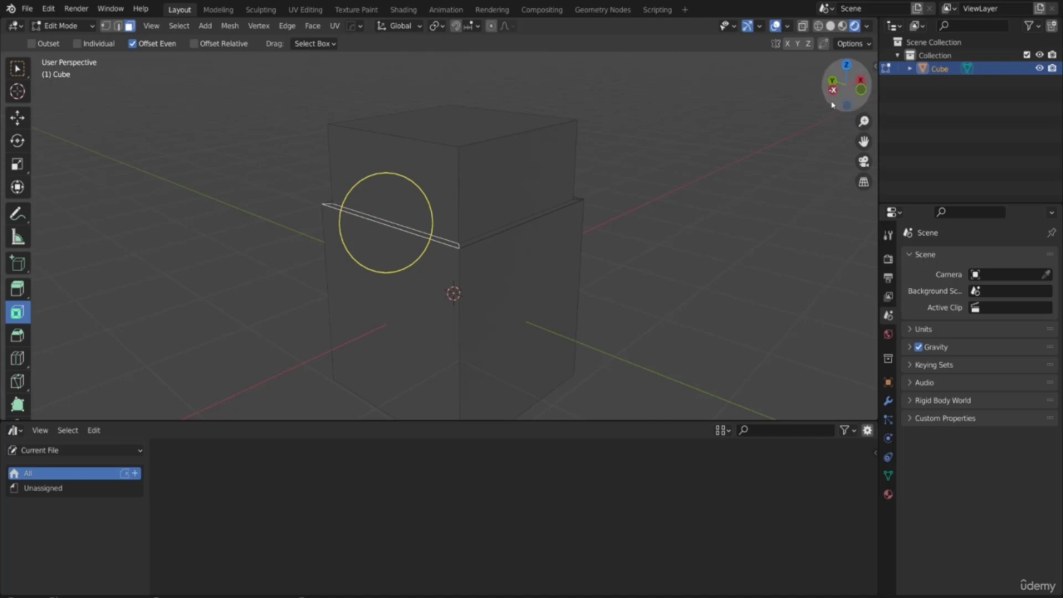
mouse_move(833, 105)
left_mouse_down()
mouse_move(845, 147)
mouse_move(828, 108)
left_mouse_up()
left_click(61, 26)
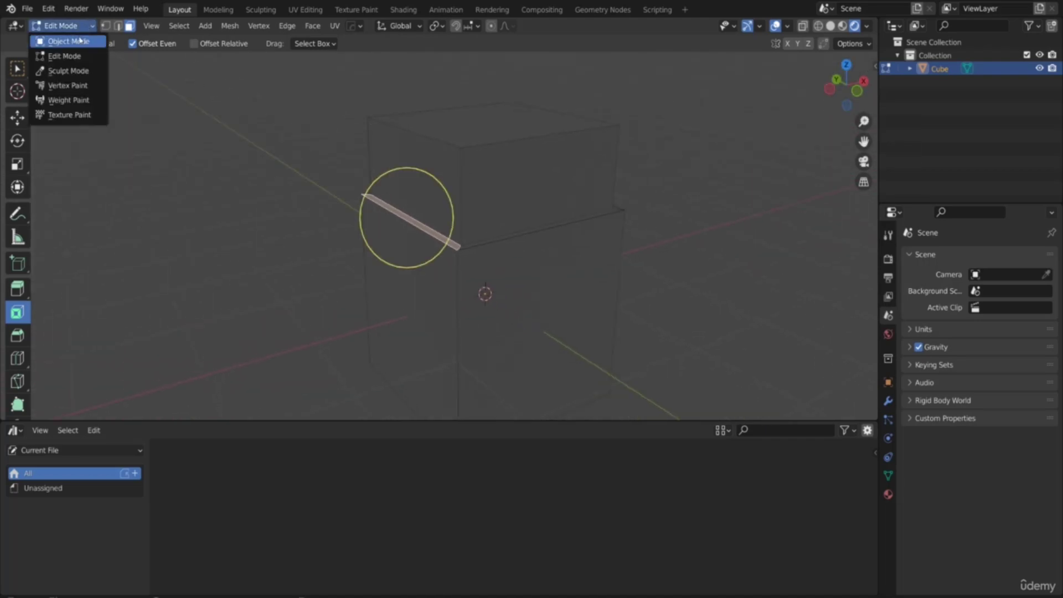
Step: Return to Object Mode, cycle shading back to wireframe, and deselect the block
left_click(69, 40)
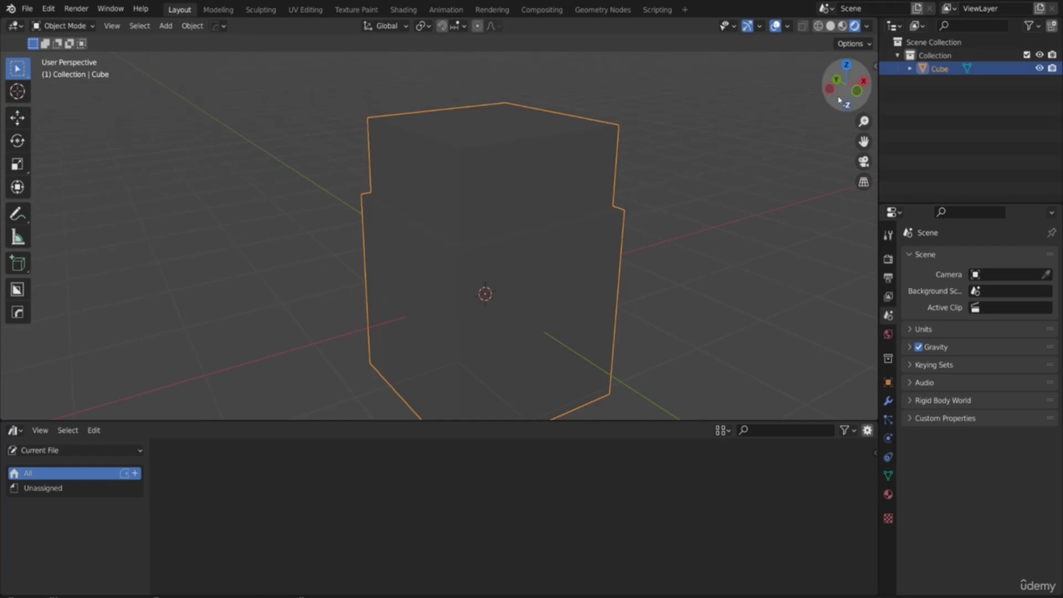
left_click_drag(853, 94, 830, 91)
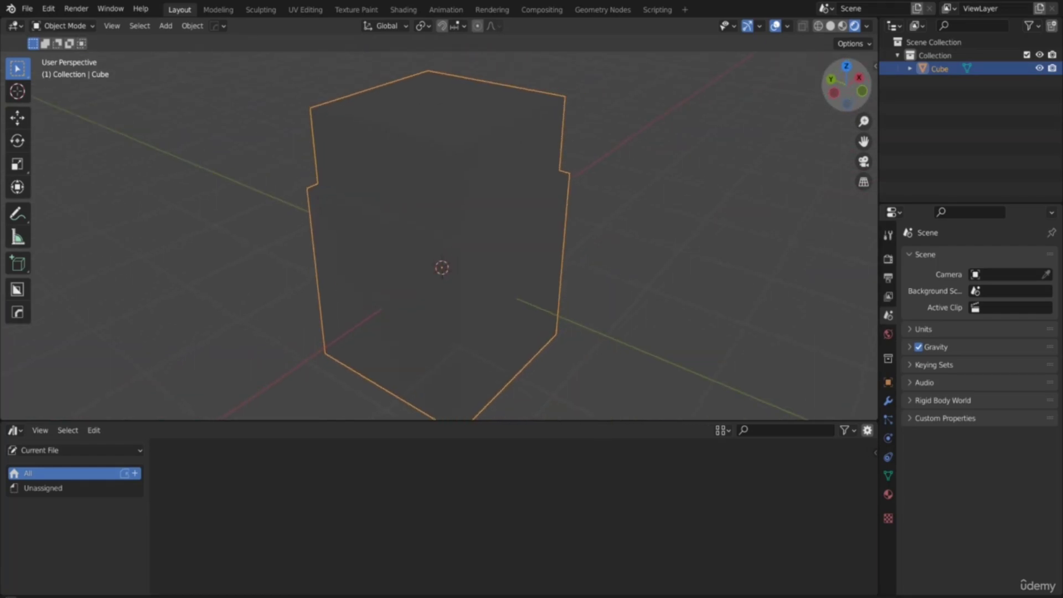
left_click(842, 26)
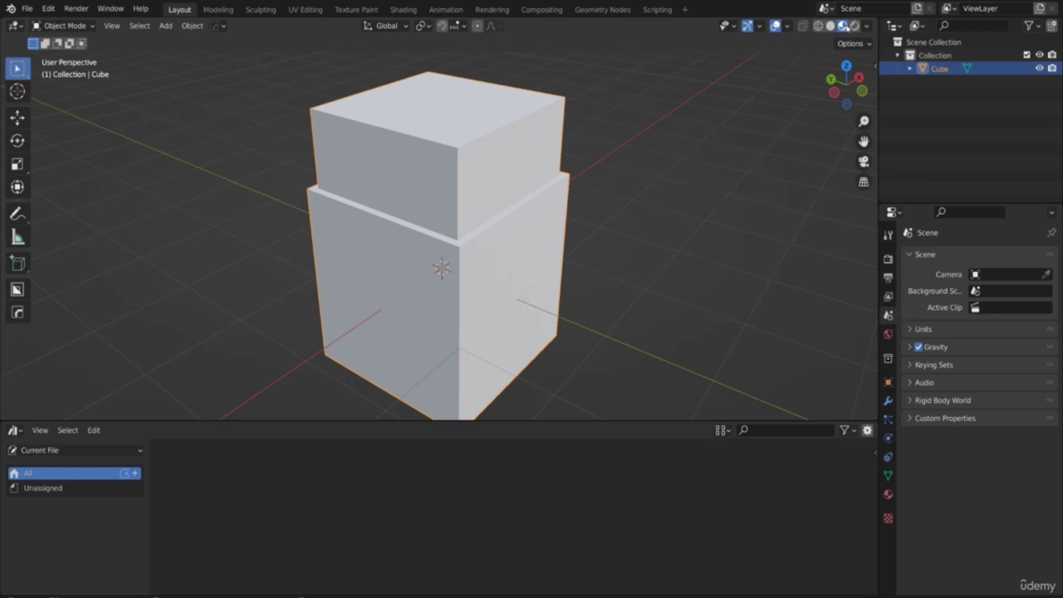
left_click(831, 26)
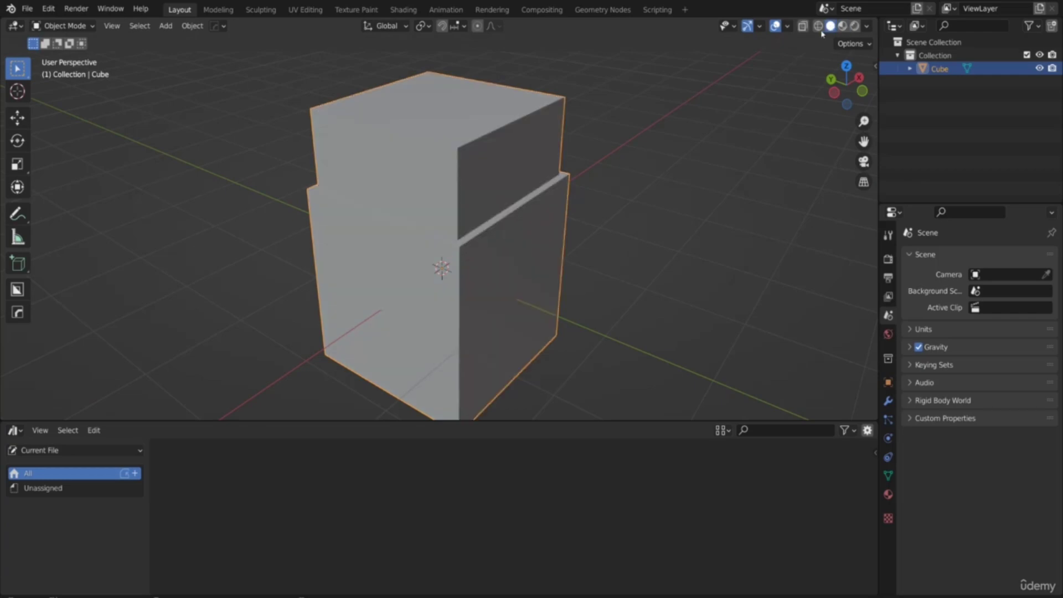
left_click(818, 26)
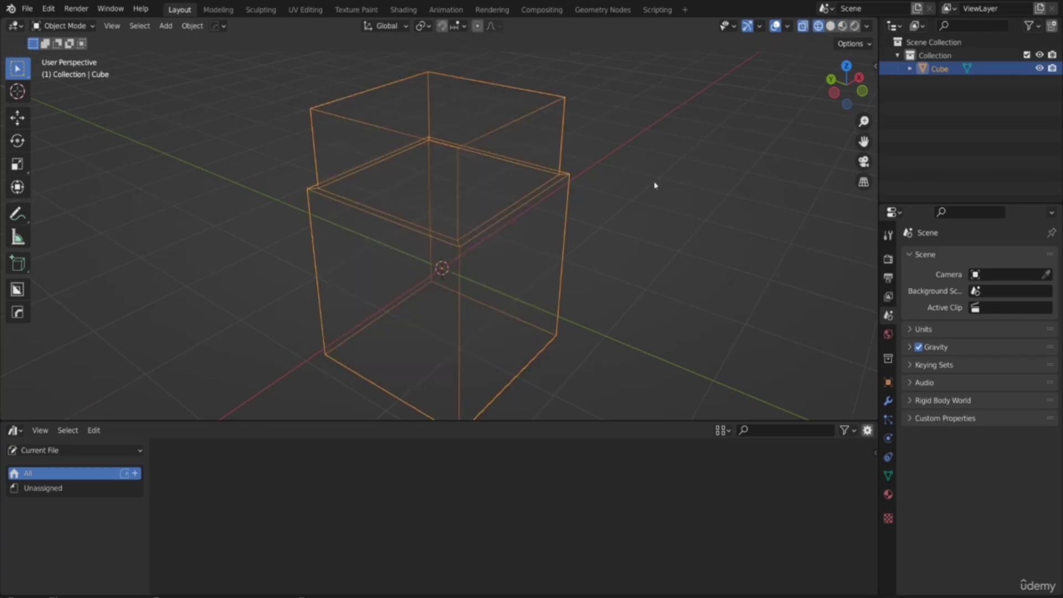
left_click(382, 333)
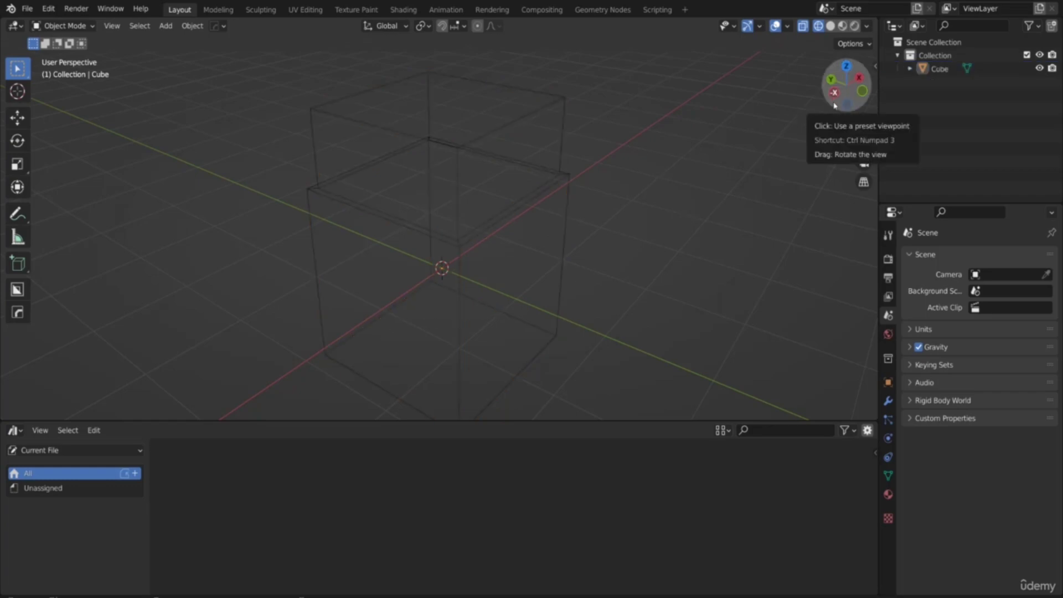
left_click_drag(846, 83, 786, 87)
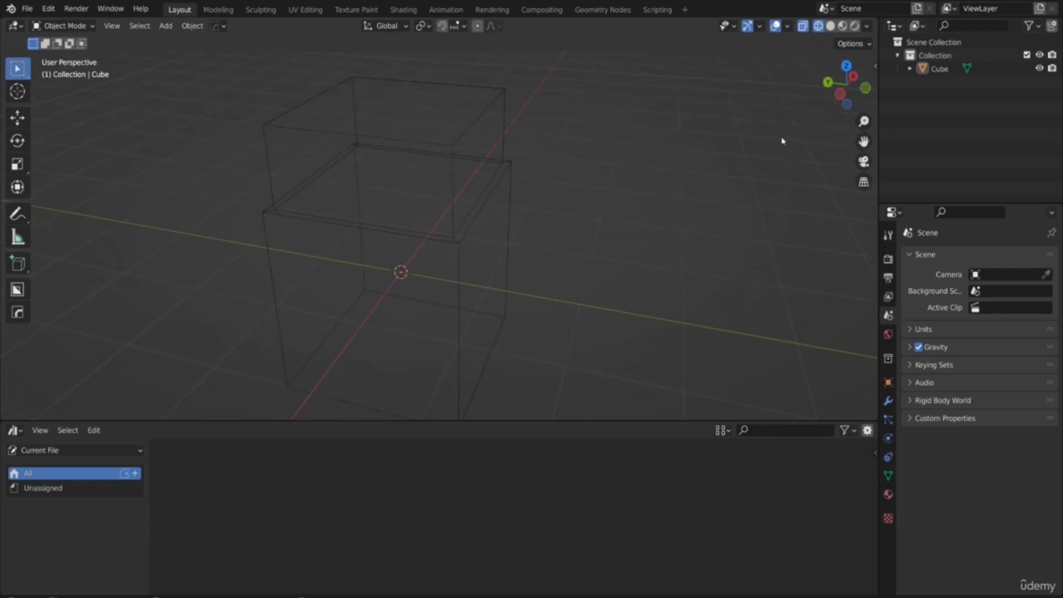
left_click(109, 450)
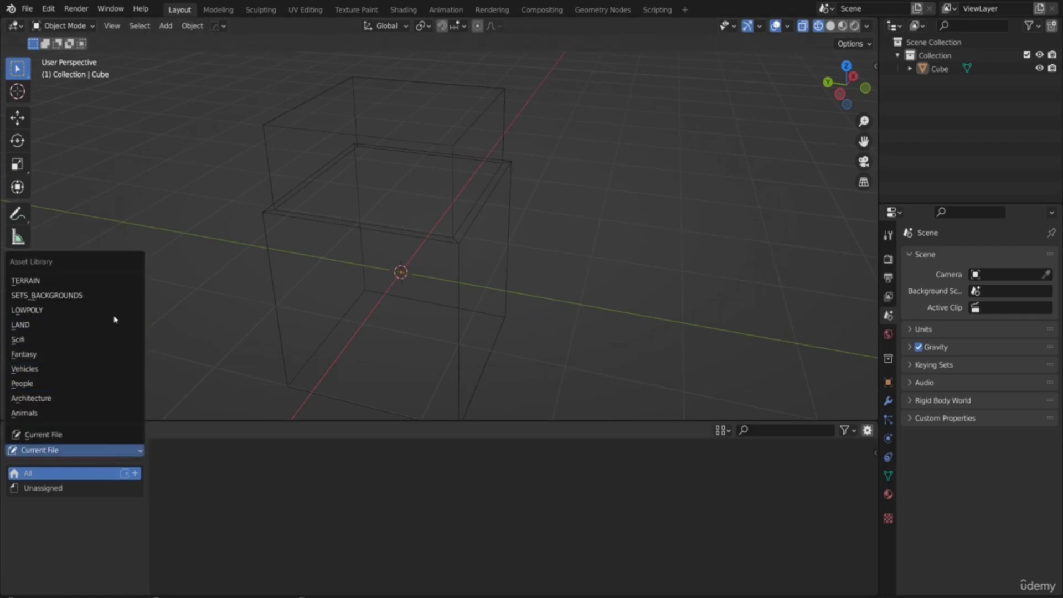
Step: Add the human figure from the People asset library to the scene
left_click(114, 383)
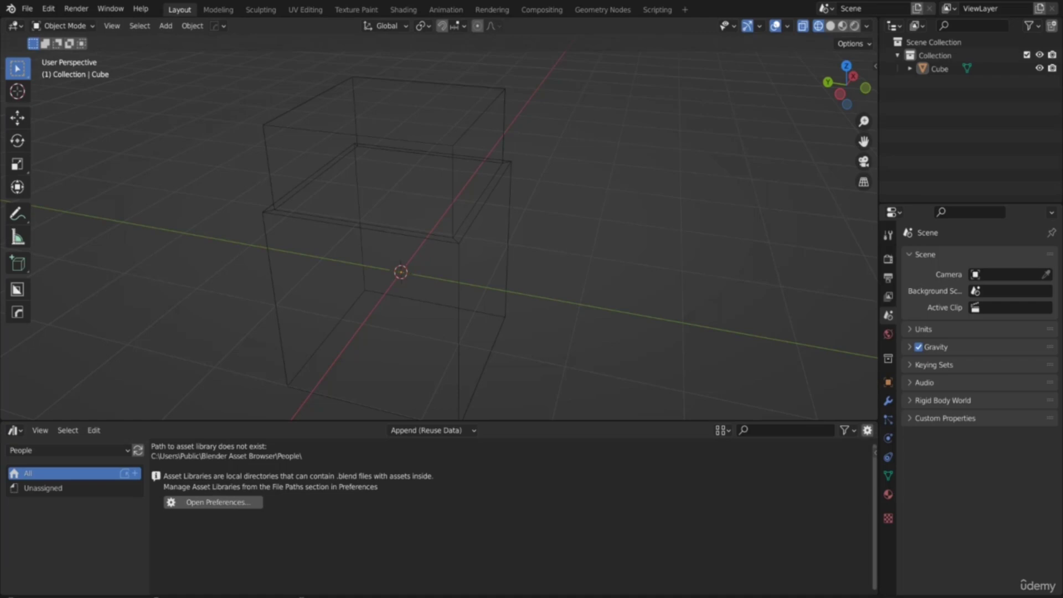
key("ctrl+v")
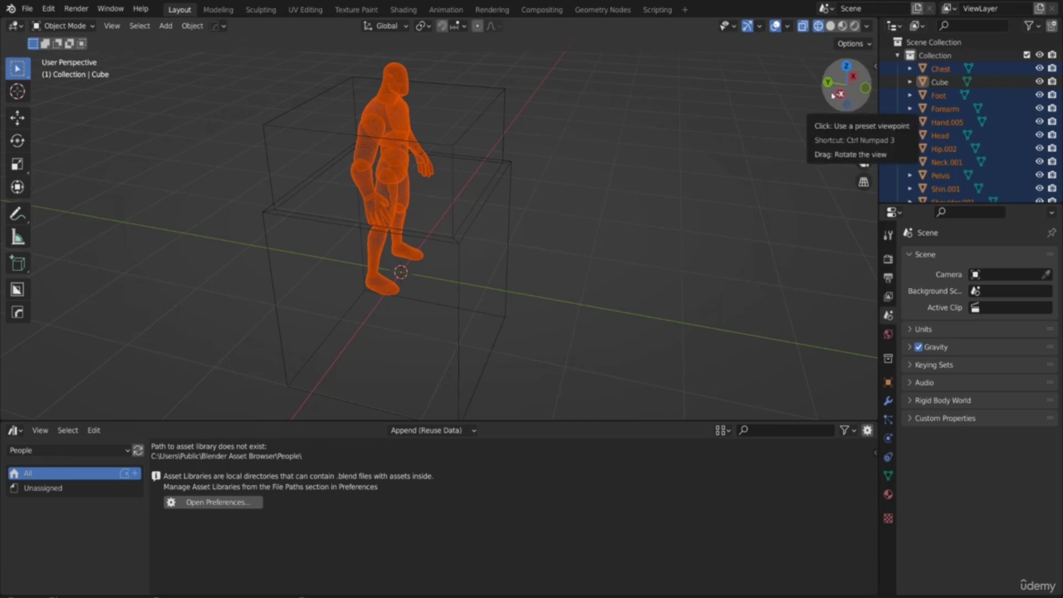
left_click_drag(846, 84, 821, 94)
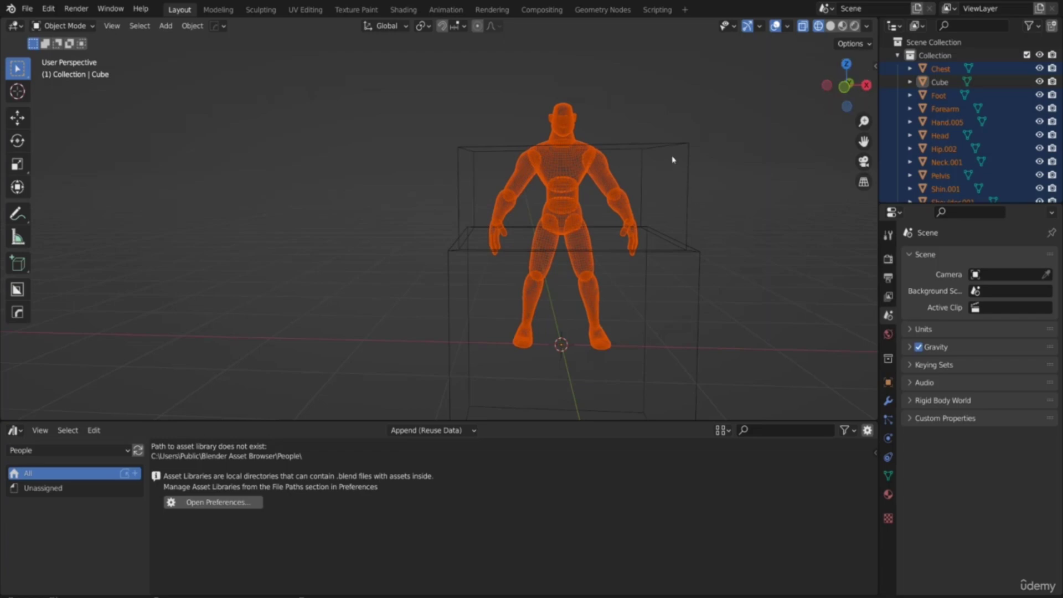
Step: Delete the Cube and switch the viewport to solid shading
left_click(671, 146)
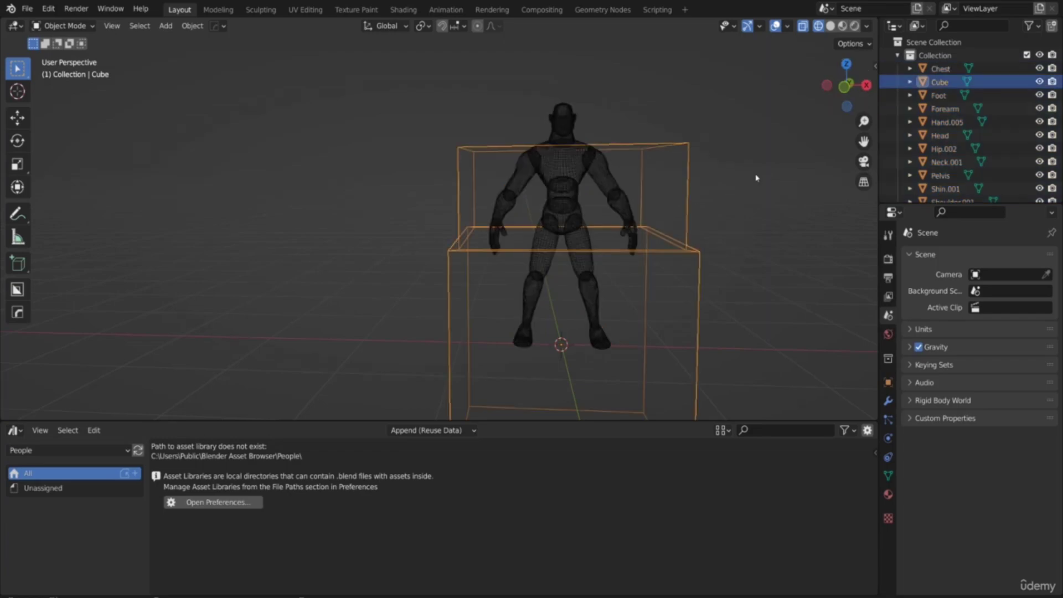
key("Delete")
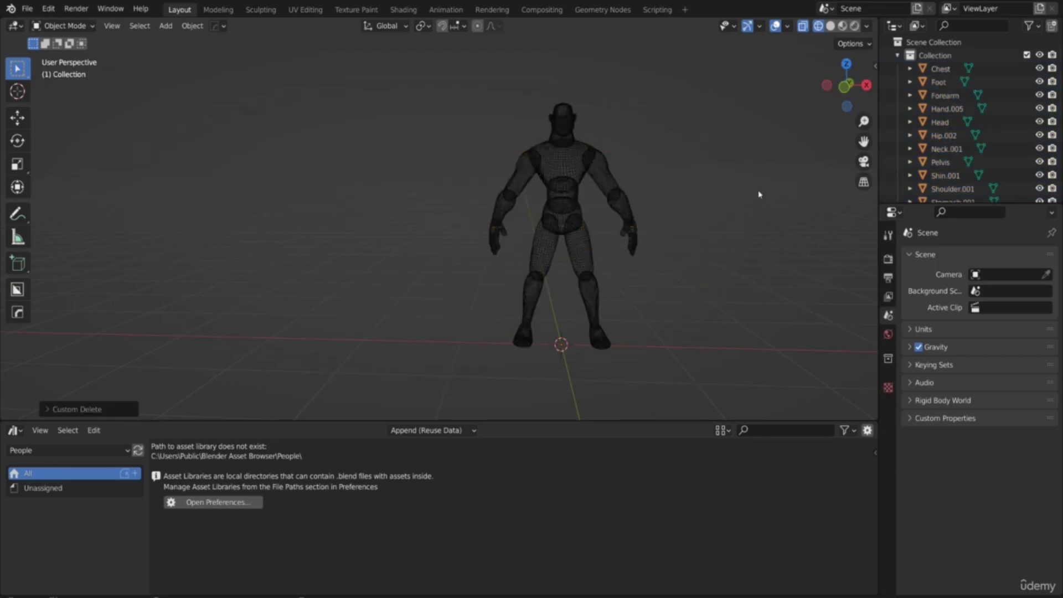
scroll(692, 109, "up", 5)
scroll(693, 109, "down", 3)
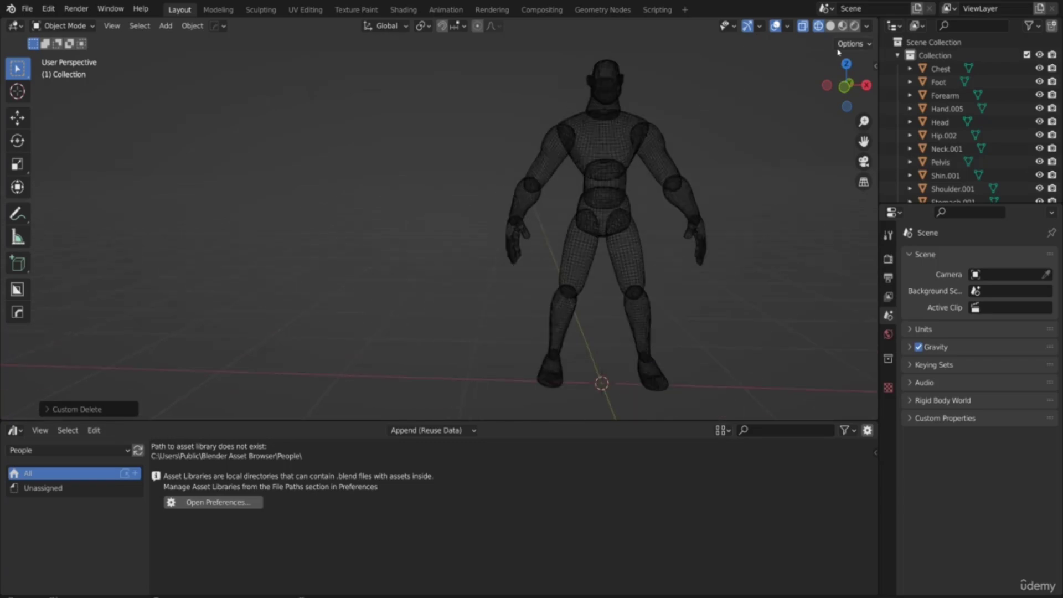
left_click(829, 26)
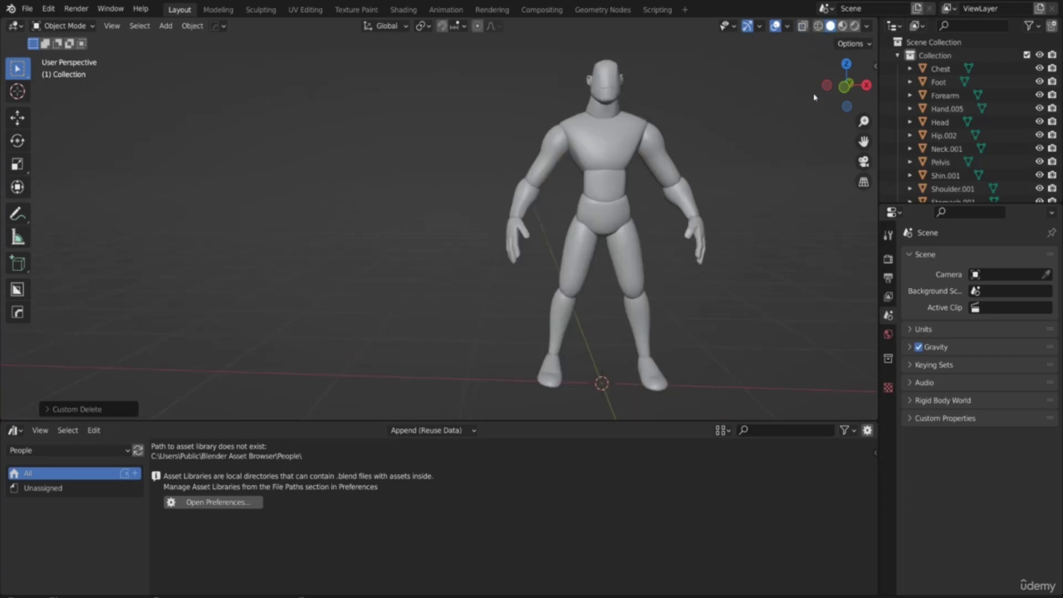
mouse_move(846, 86)
left_mouse_down()
mouse_move(818, 89)
mouse_move(855, 87)
left_mouse_up()
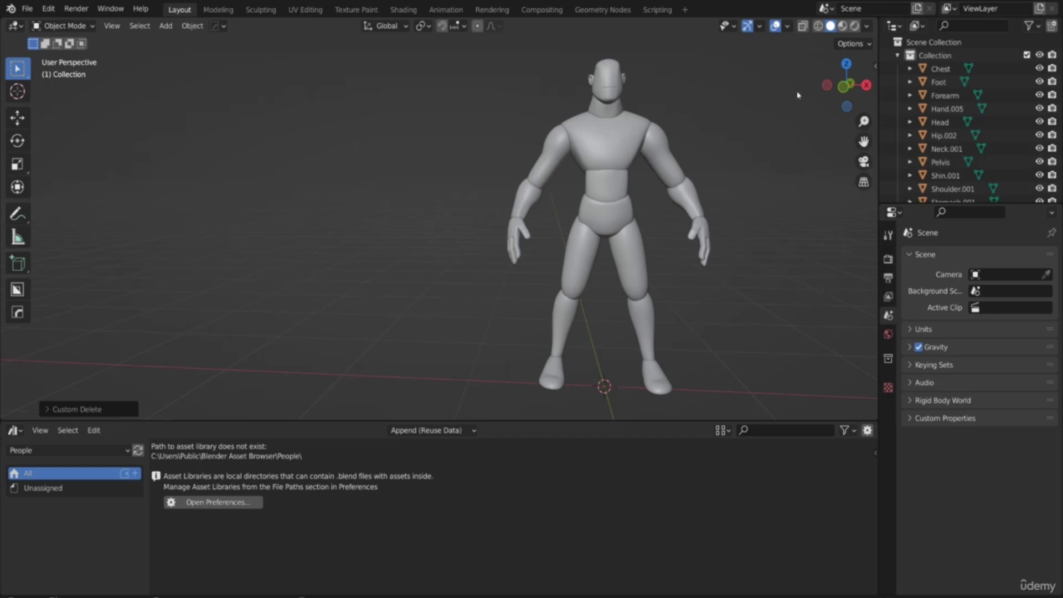
Step: Switch to wireframe shading and close in on the figure's chest and neck
left_click(817, 26)
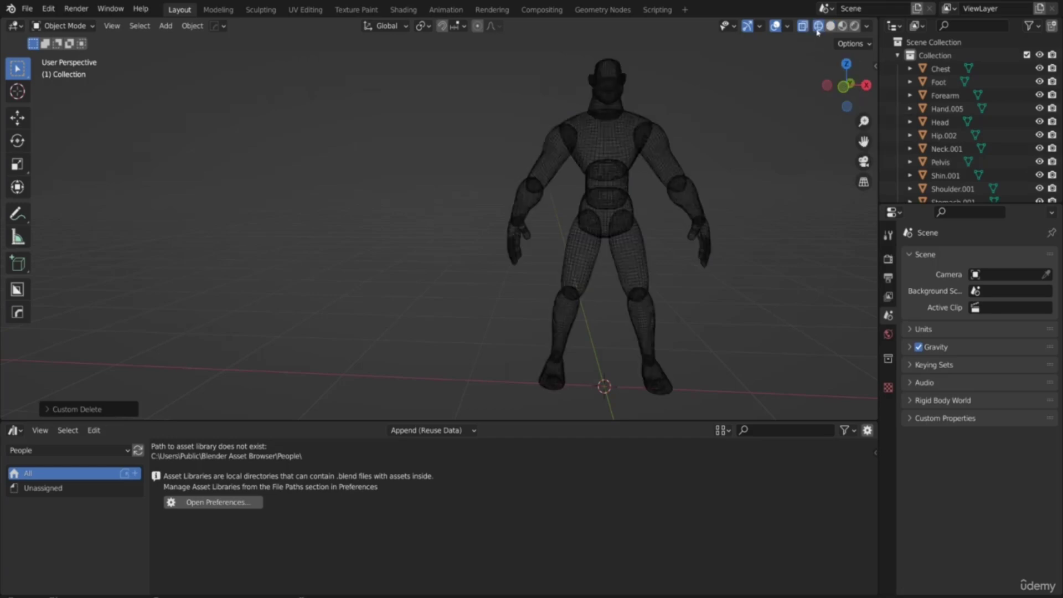
scroll(702, 88, "up", 5)
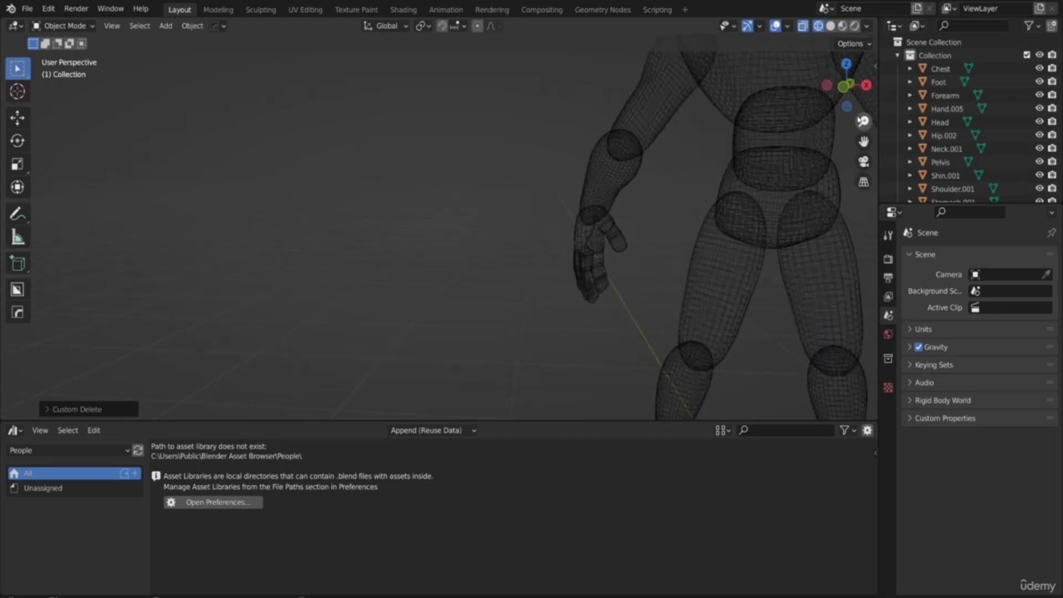
left_click_drag(864, 142, 581, 326)
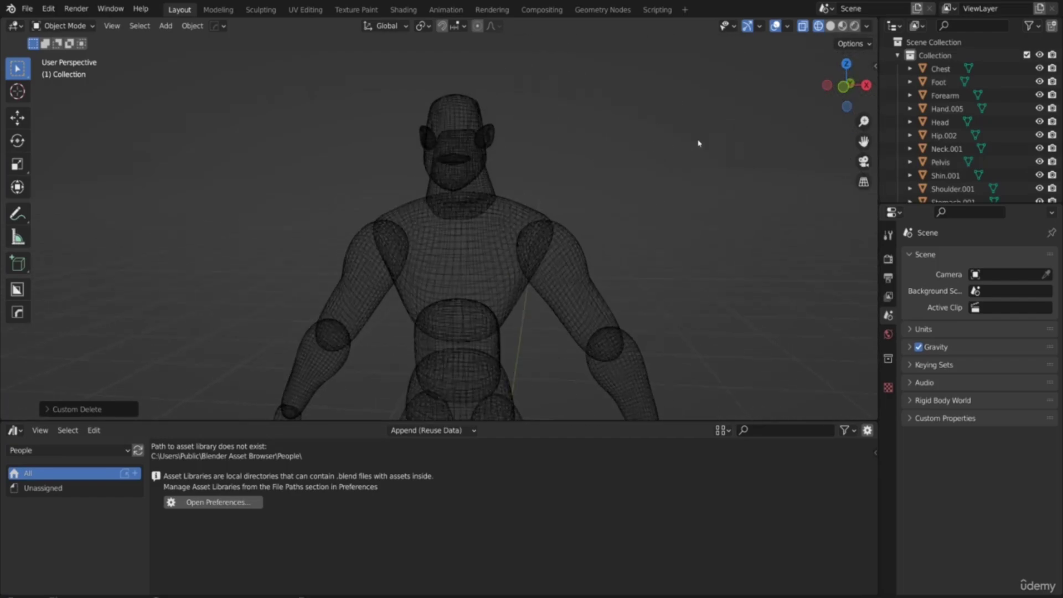
mouse_move(838, 92)
left_mouse_down()
mouse_move(786, 93)
mouse_move(838, 88)
left_mouse_up()
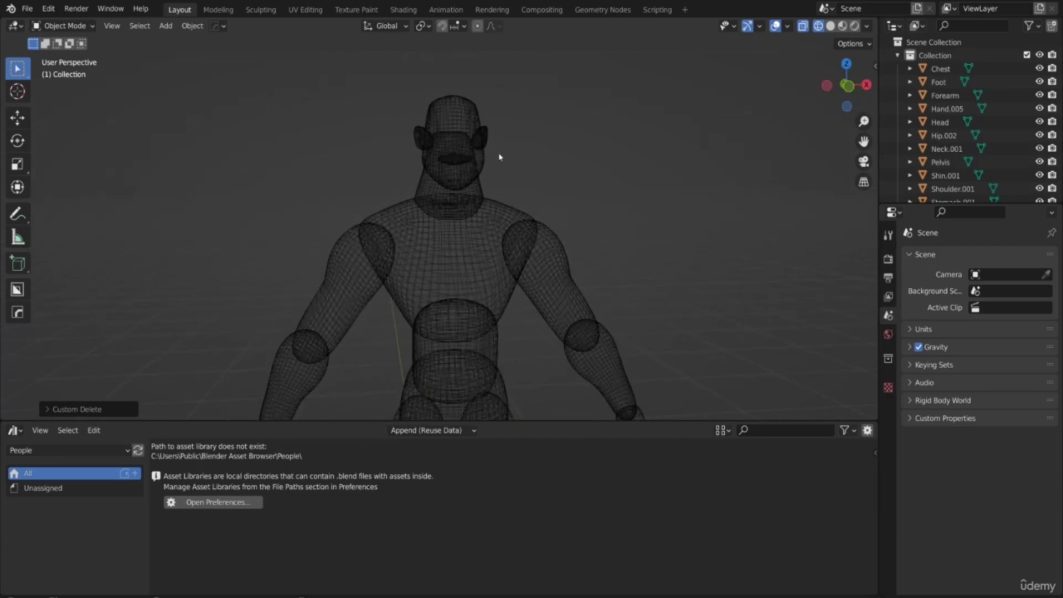
scroll(500, 157, "up", 5)
scroll(500, 157, "down", 1)
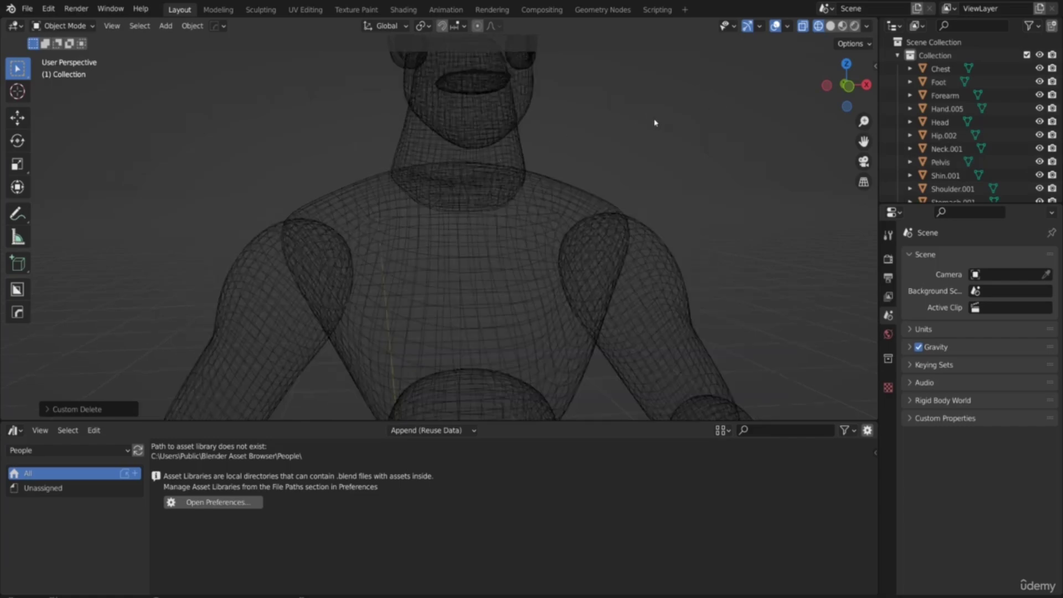
scroll(598, 170, "up", 4)
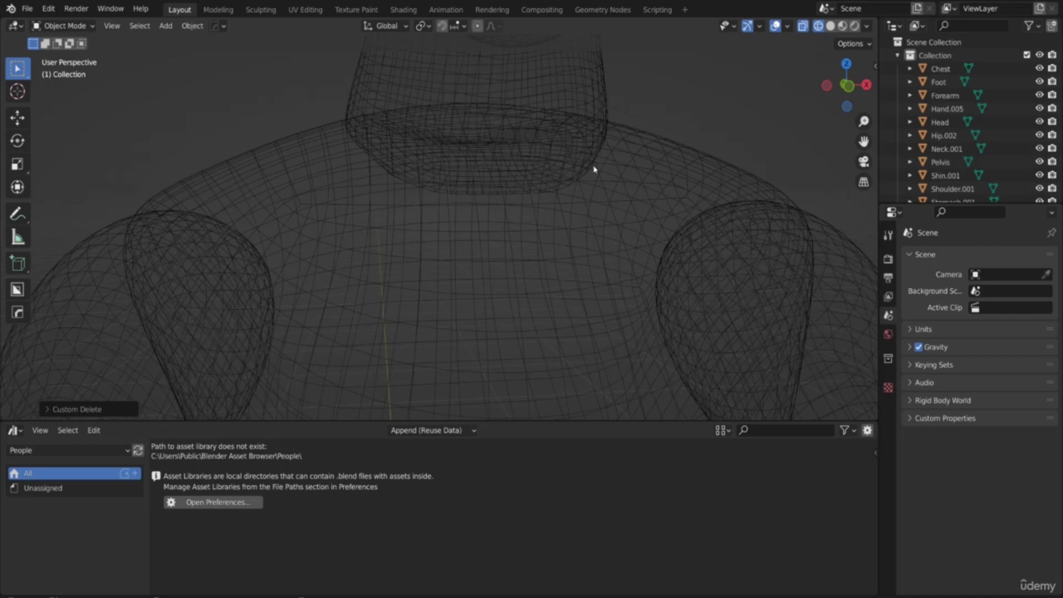
scroll(593, 166, "down", 10)
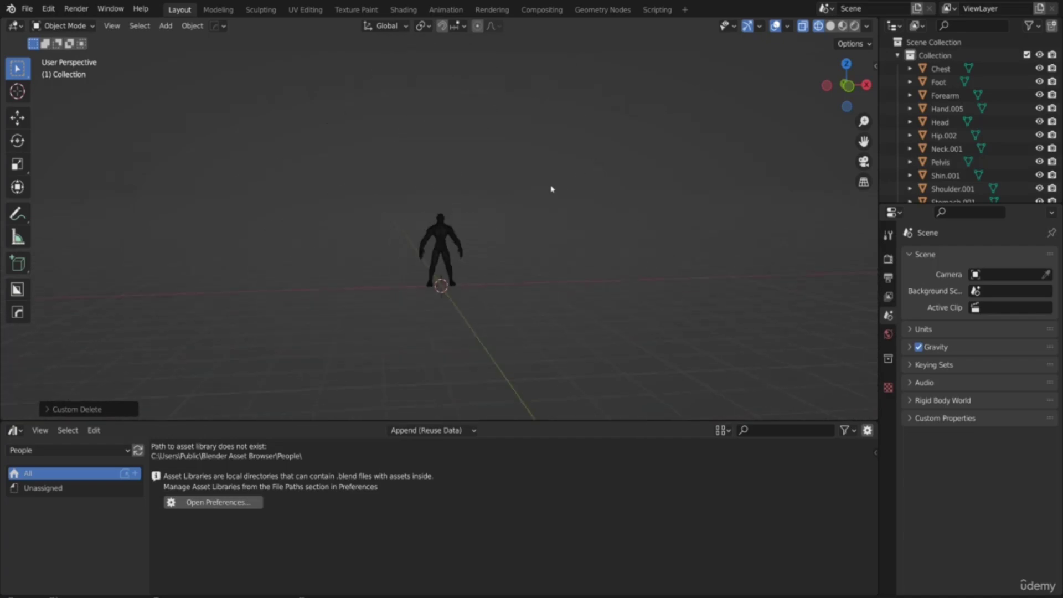
scroll(551, 189, "up", 9)
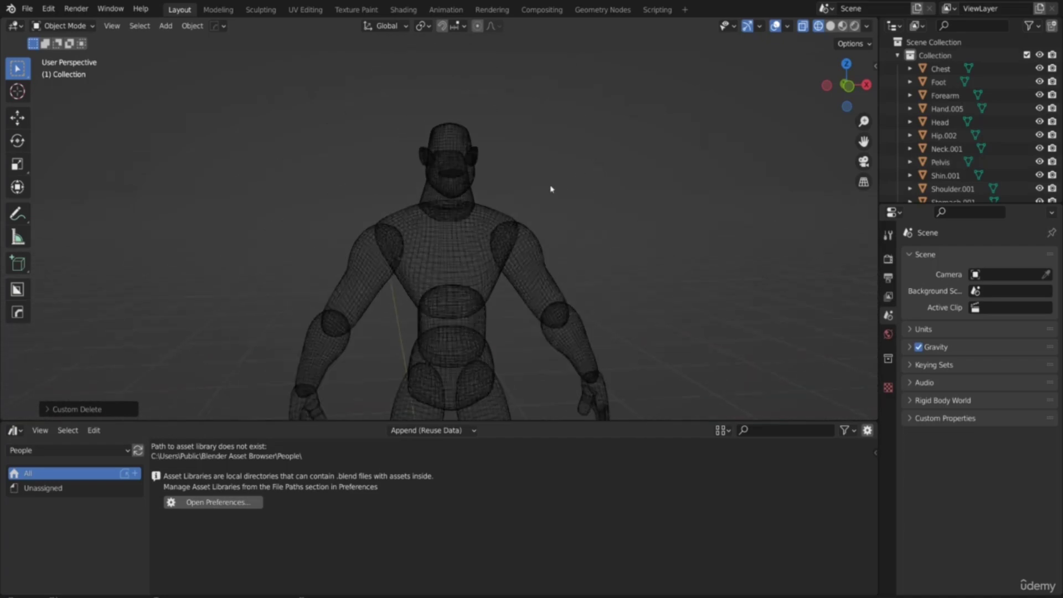
scroll(551, 189, "up", 4)
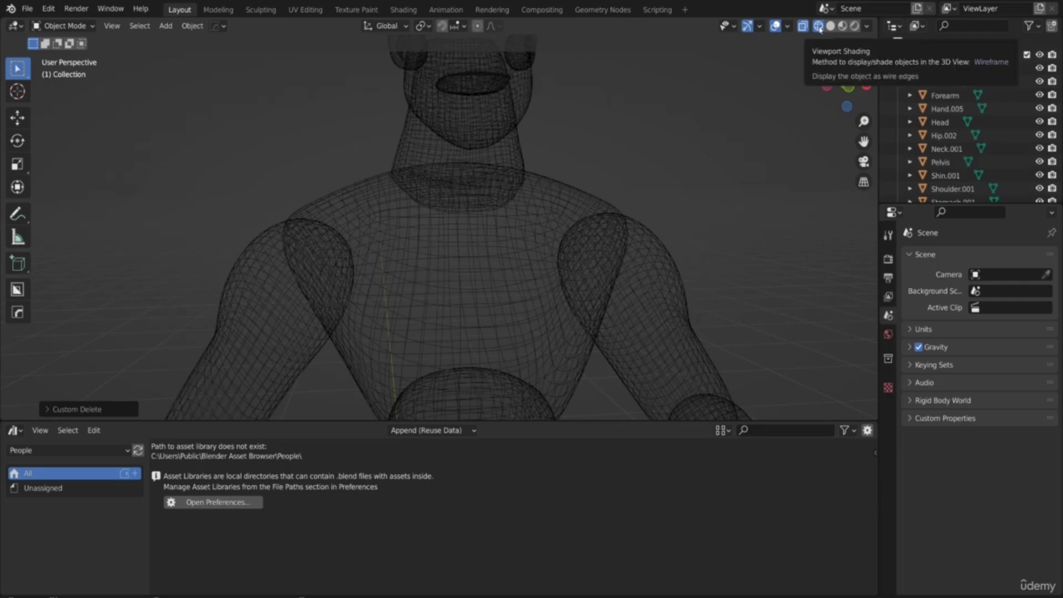
scroll(370, 266, "up", 4)
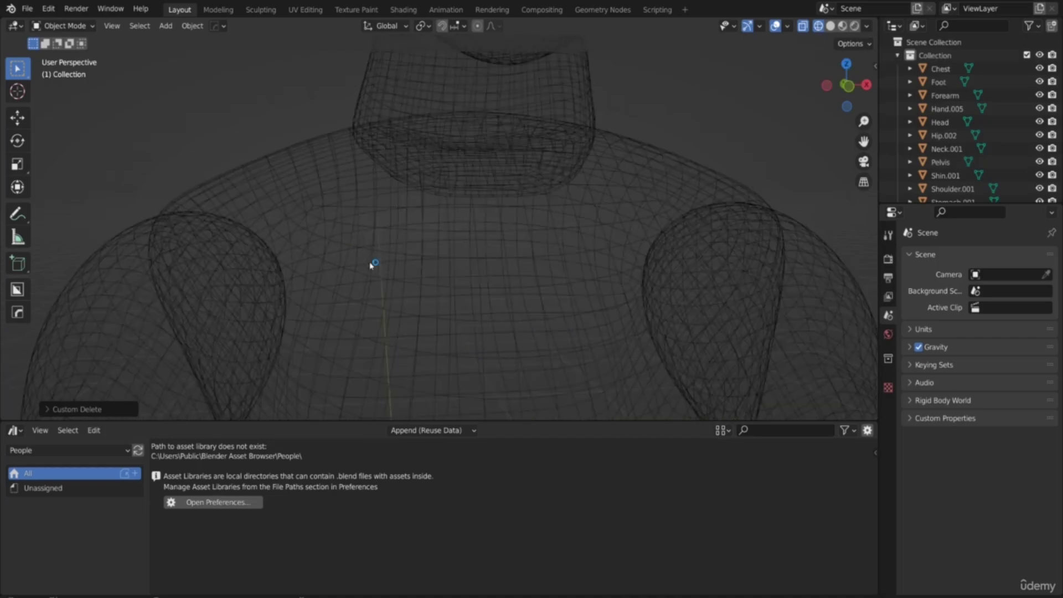
left_click_drag(846, 86, 751, 123)
Step: Select the Chest object, zoom in on it, and switch from Object Mode to Edit Mode
left_click(288, 223)
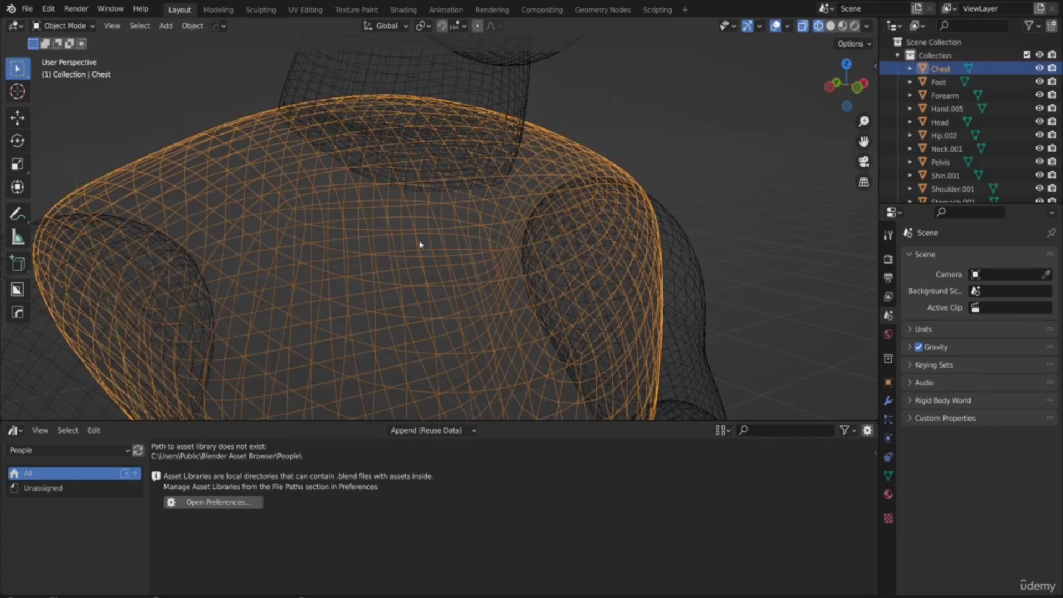
left_click_drag(831, 84, 875, 87)
scroll(776, 131, "up", 4)
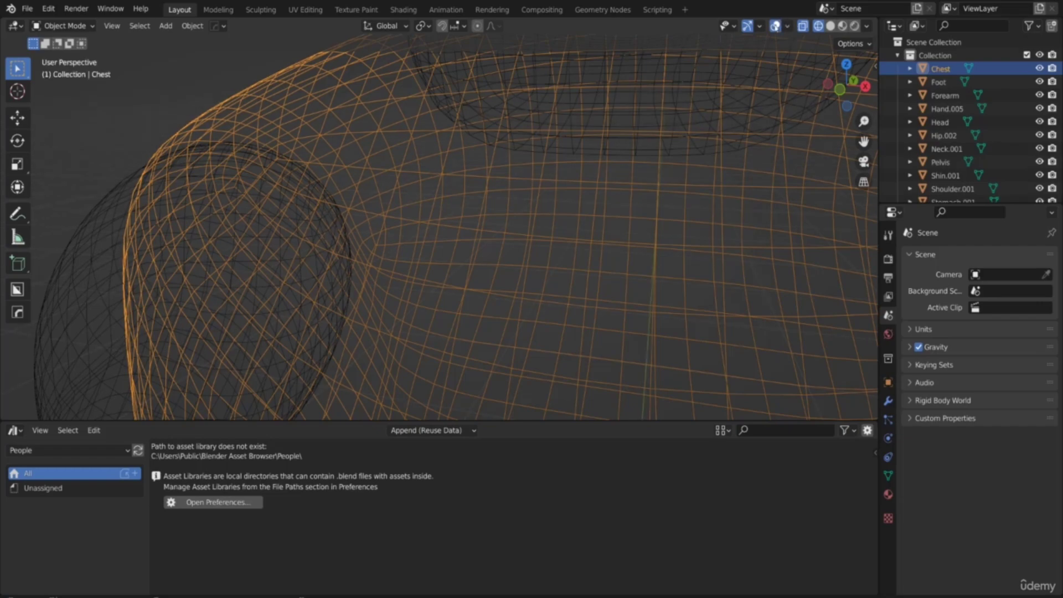
left_click(787, 27)
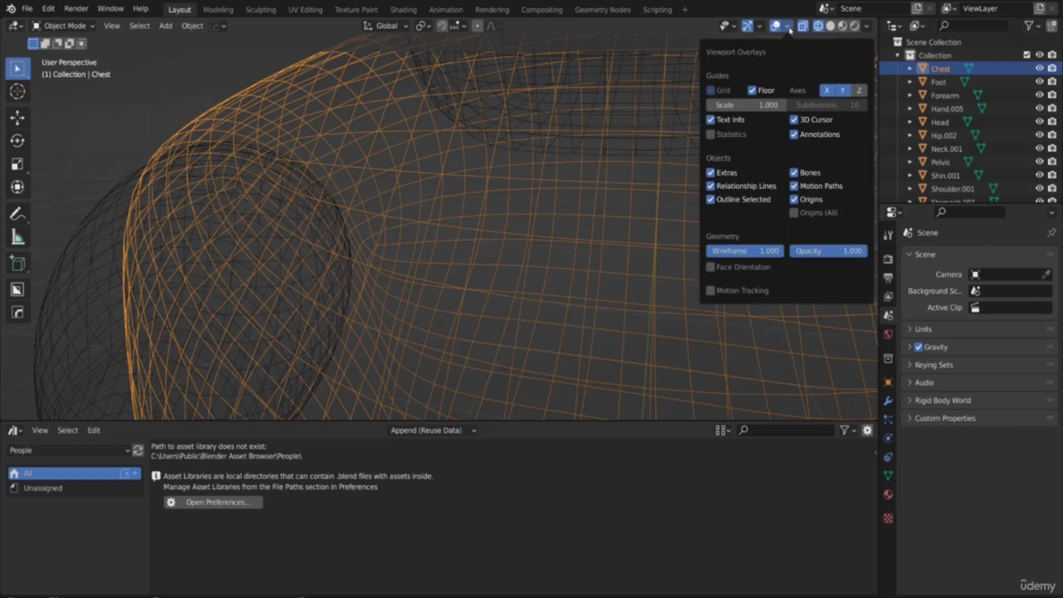
left_click(788, 29)
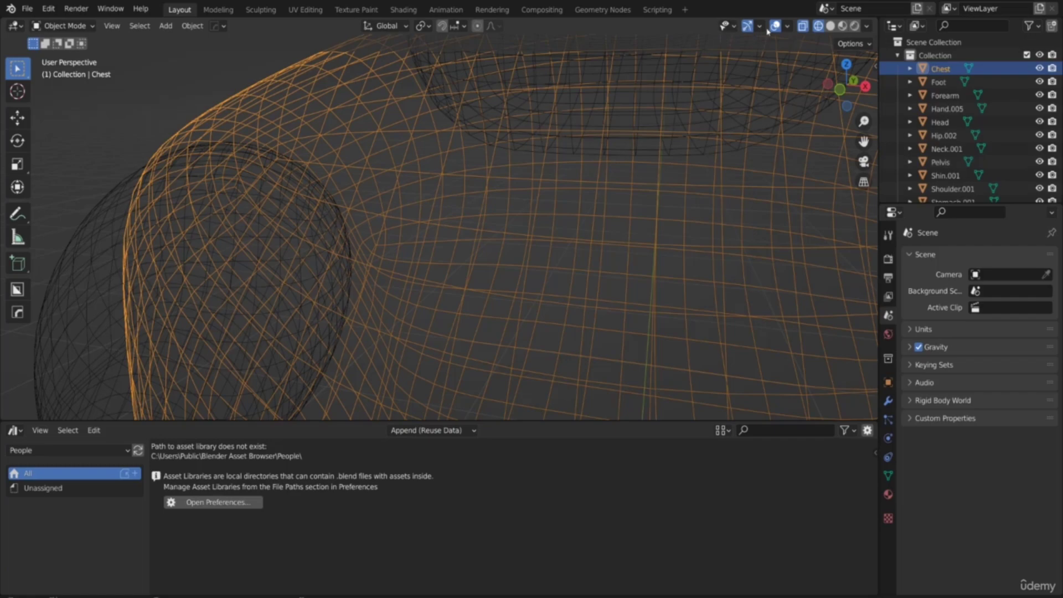
scroll(310, 164, "up", 5)
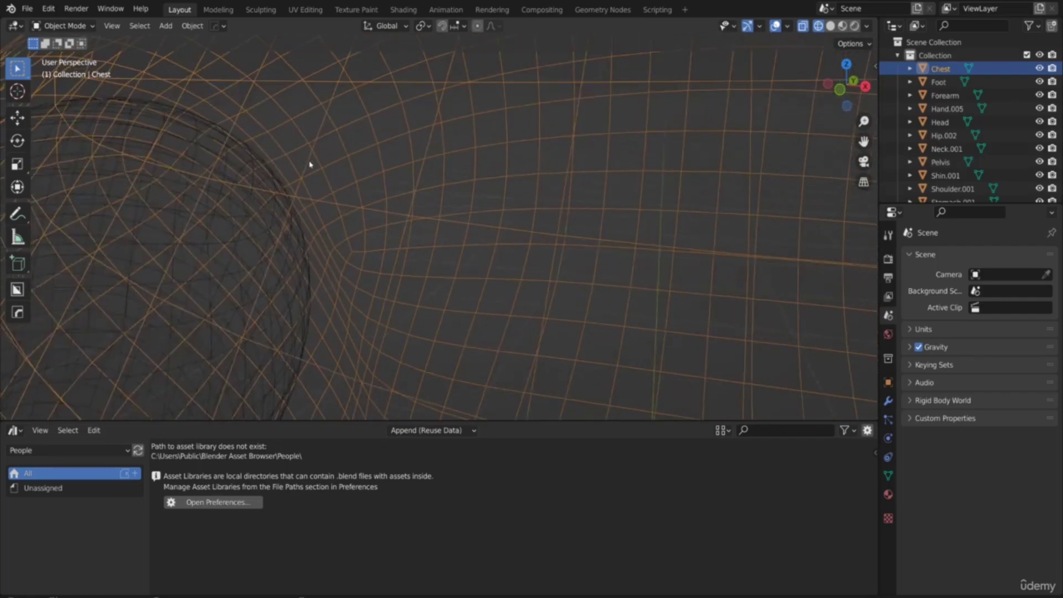
scroll(310, 165, "up", 4)
scroll(310, 164, "up", 1)
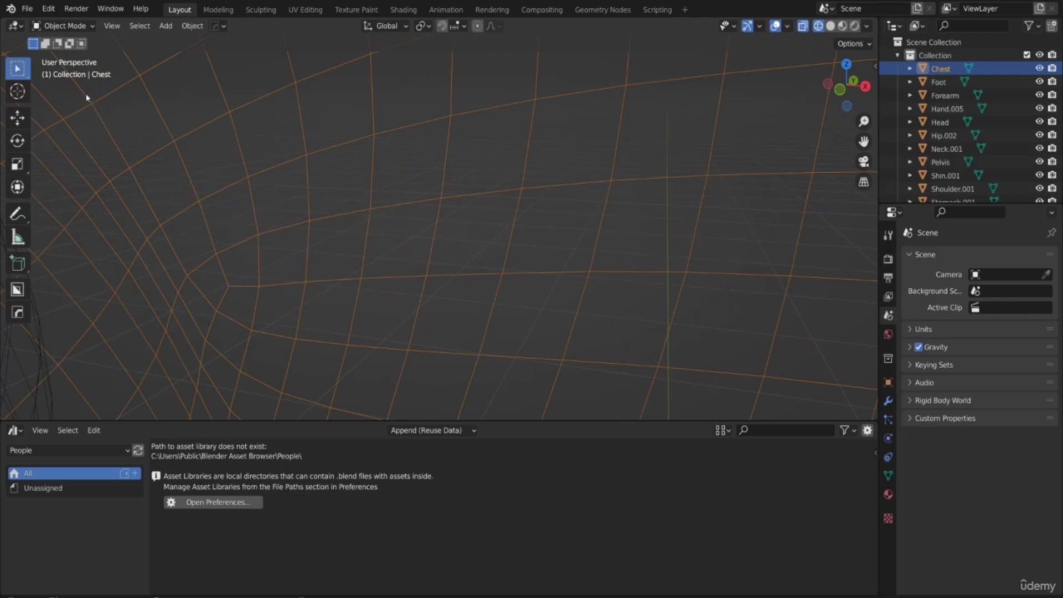
left_click(60, 25)
Step: Select individual faces on the Chest mesh
left_click(59, 56)
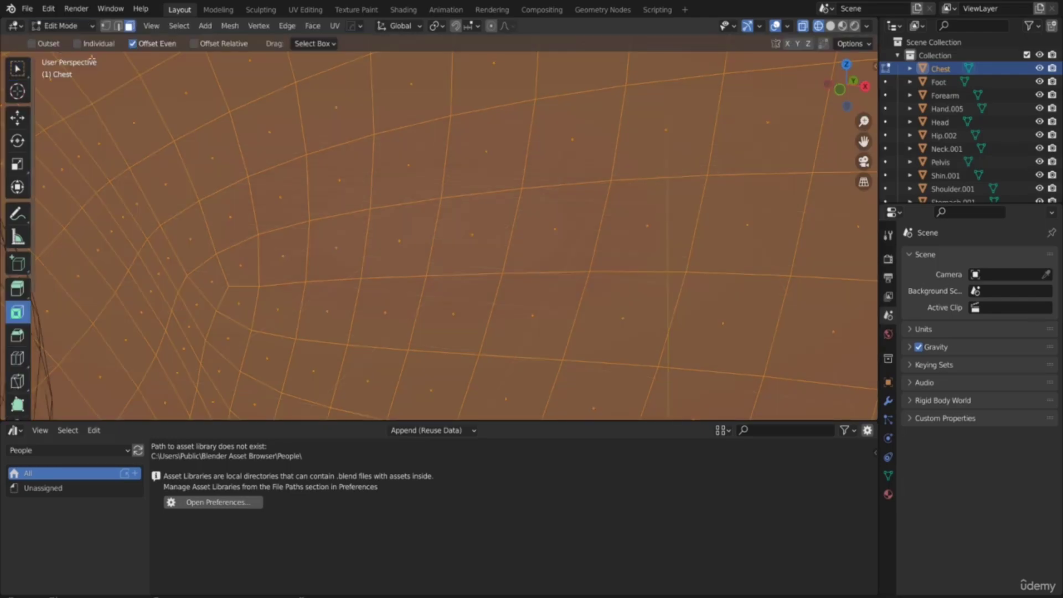
left_click(238, 260)
key("c")
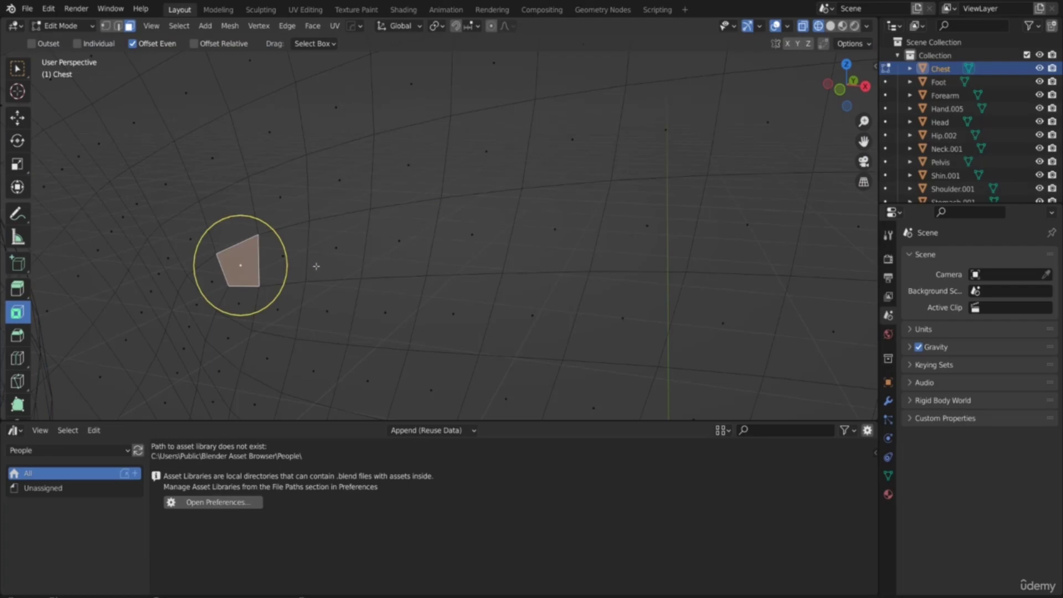
left_click(177, 271)
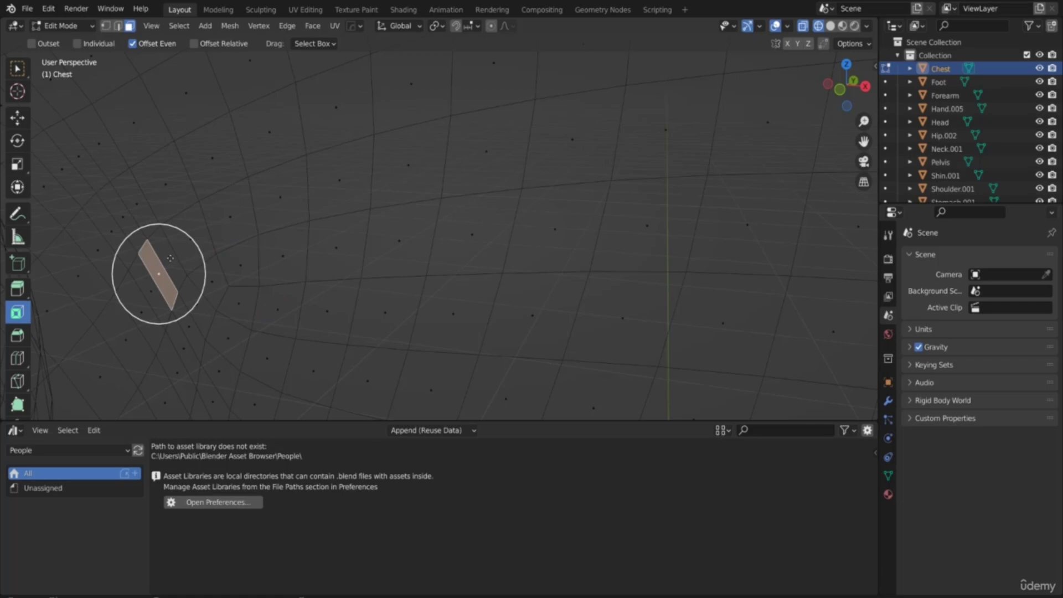
scroll(221, 217, "down", 3)
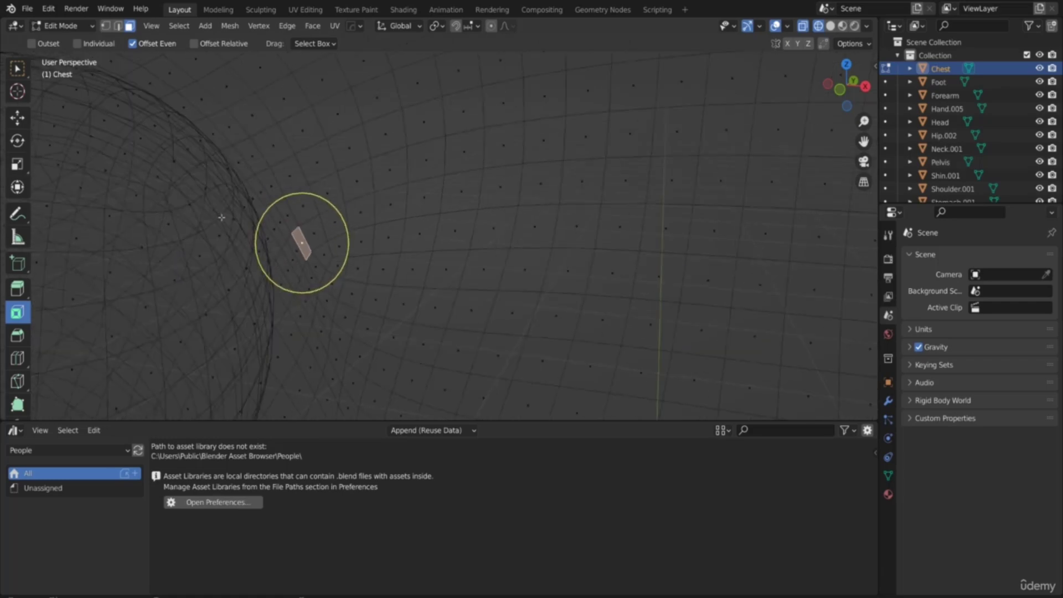
scroll(222, 217, "up", 2)
left_click(256, 194)
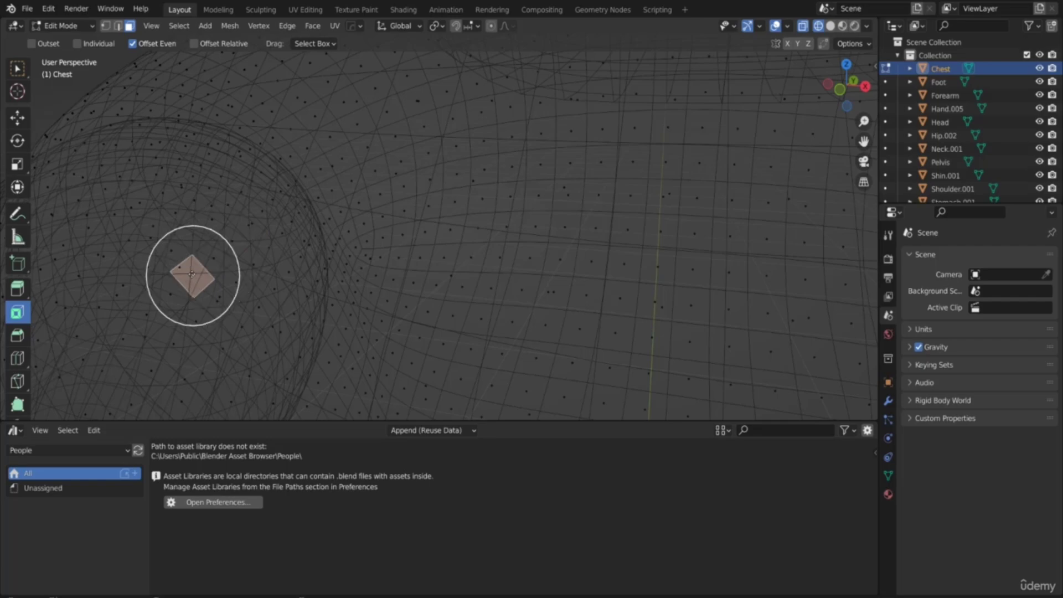
left_click(192, 273)
Step: Move the selected chest faces to new positions with G
scroll(408, 171, "down", 5)
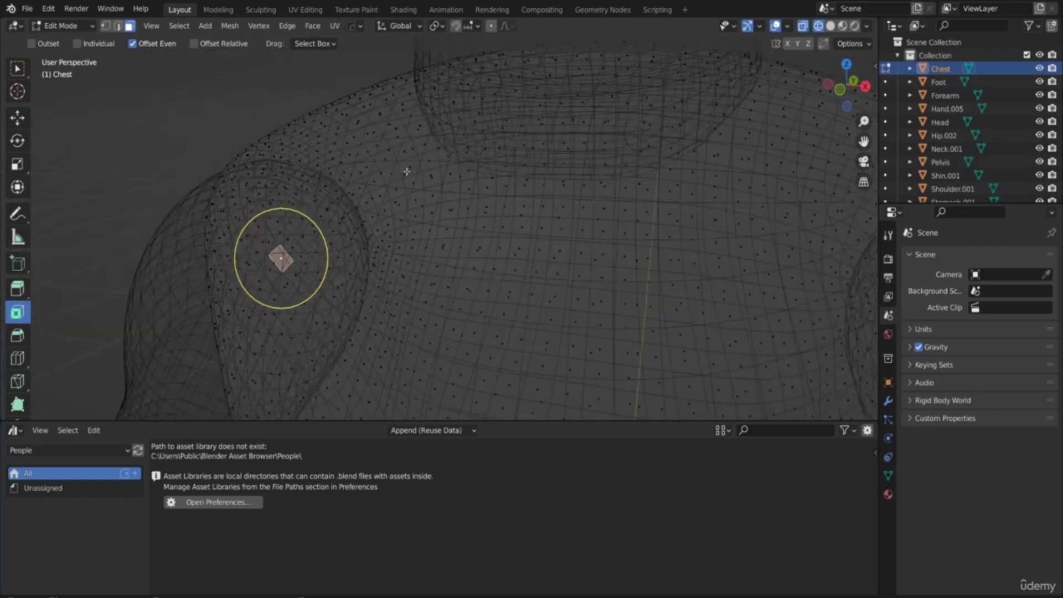
scroll(312, 226, "up", 6)
key("g")
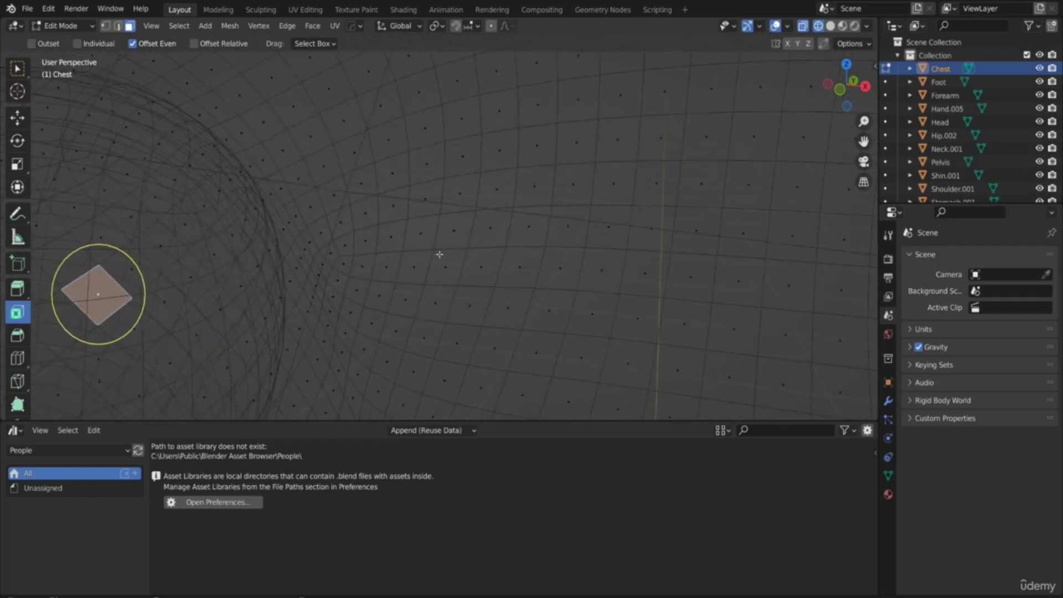
left_click(462, 291)
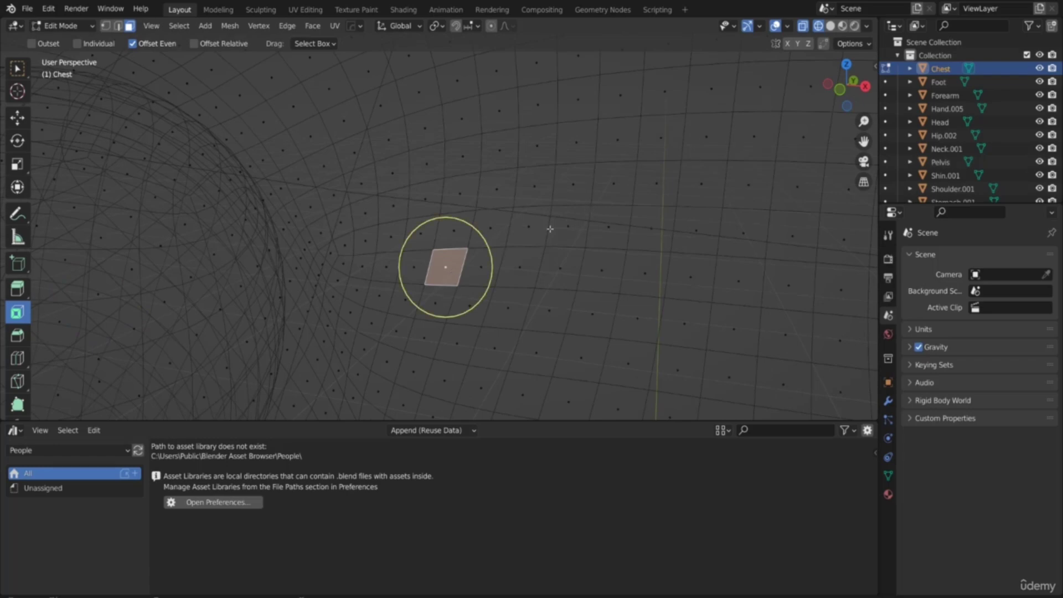
key("g")
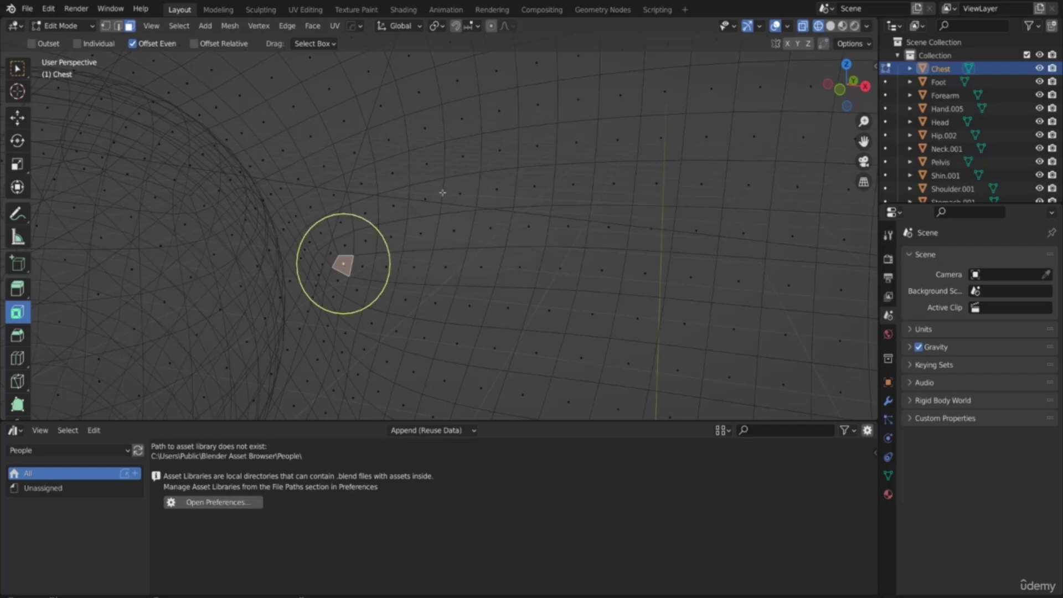
scroll(441, 192, "down", 5)
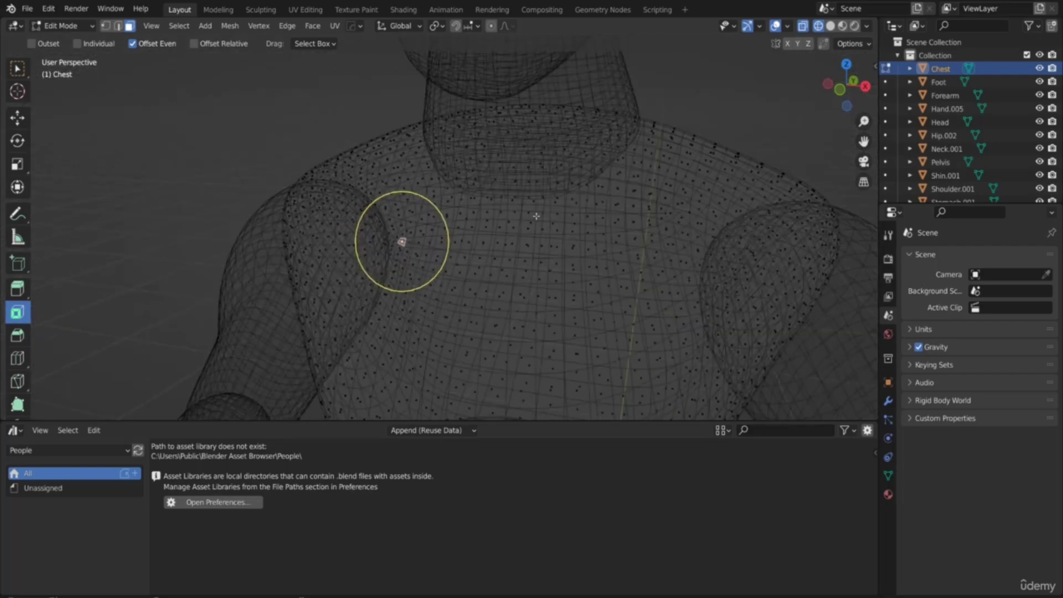
scroll(467, 195, "up", 6)
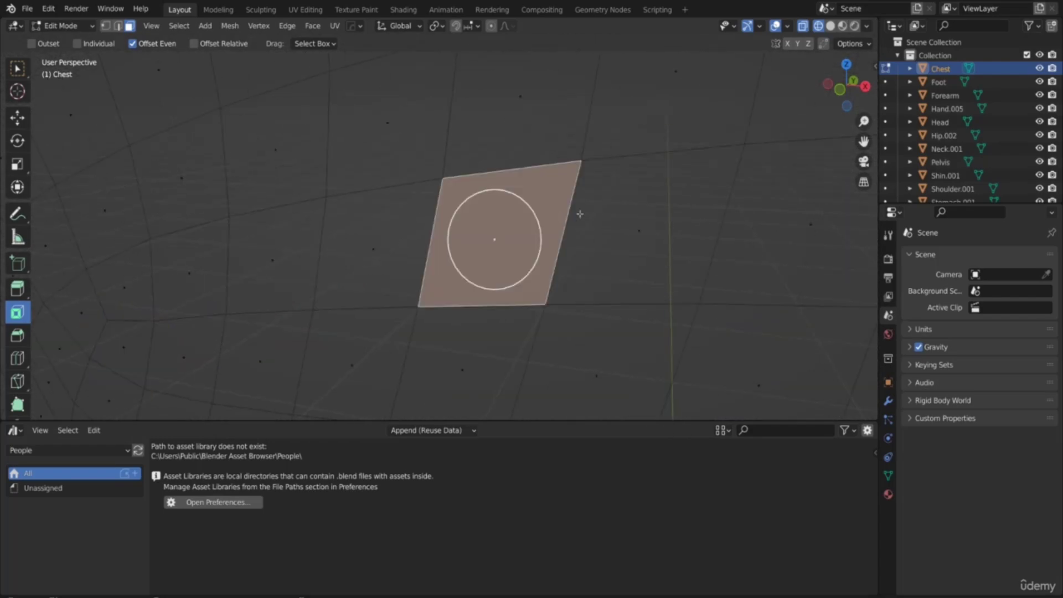
scroll(464, 256, "down", 6)
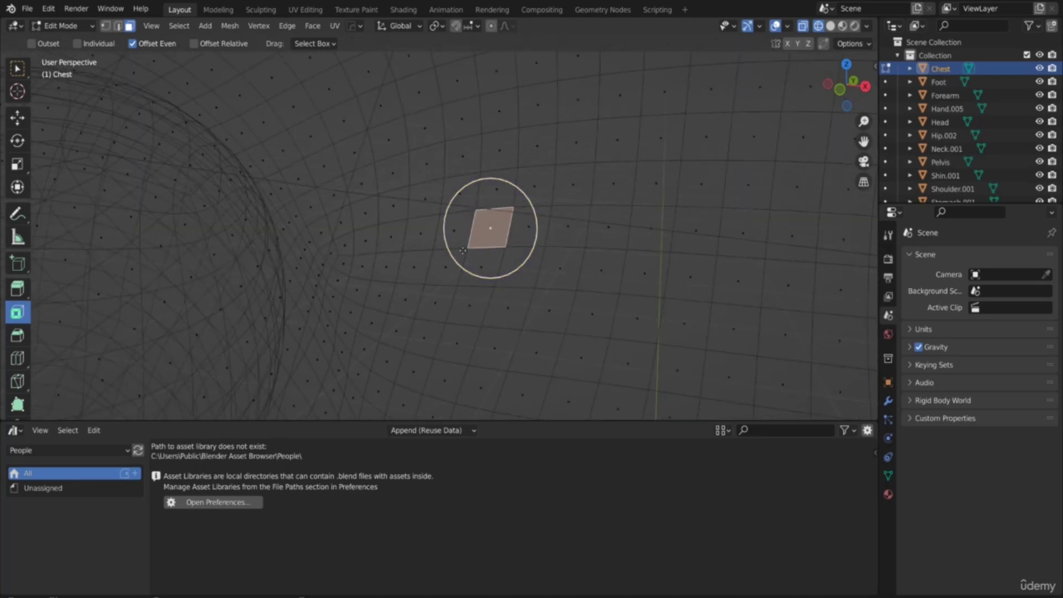
scroll(463, 251, "down", 10)
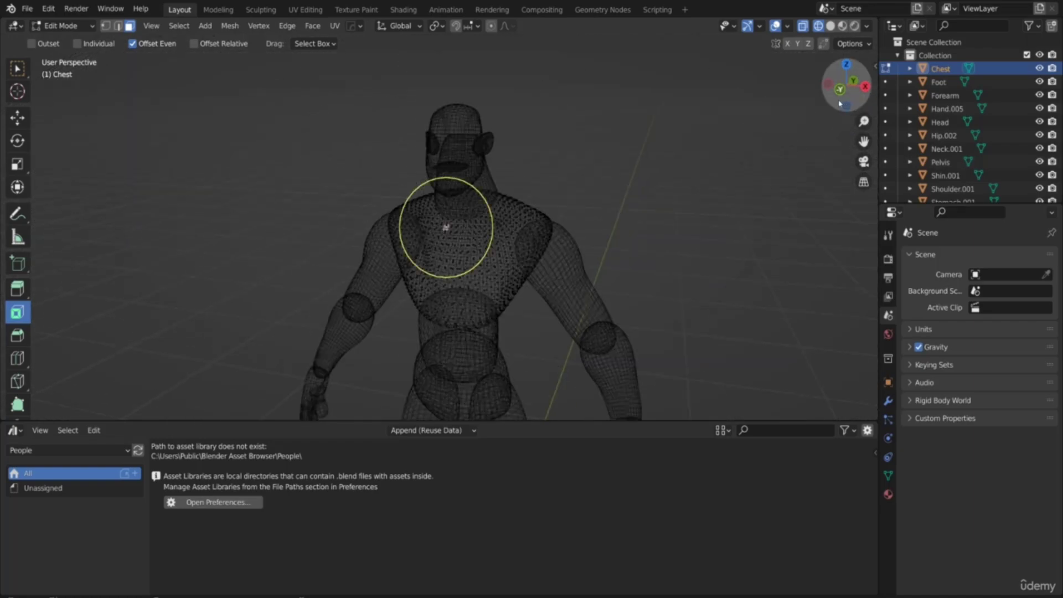
Step: Switch to Material Preview shading, hide the viewport overlays, and open the interaction mode list
left_click(854, 27)
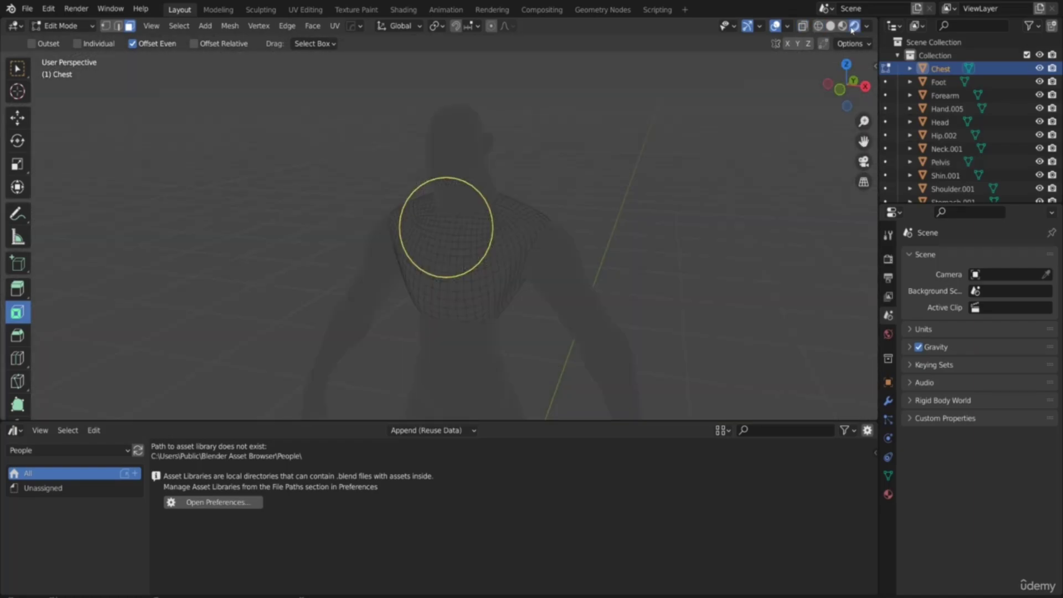
left_click(842, 26)
left_click(71, 25)
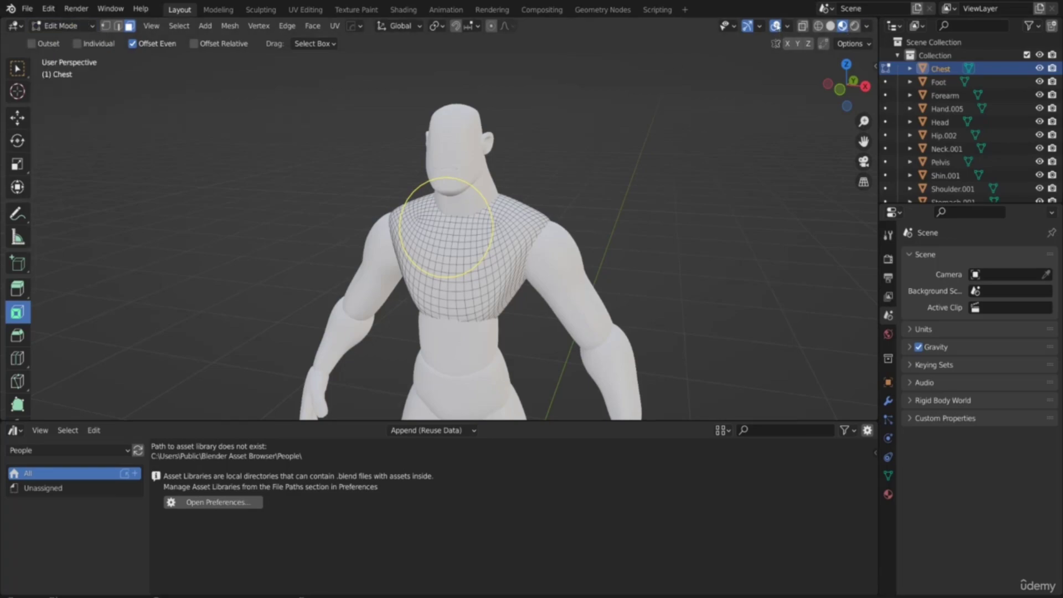
left_click(775, 26)
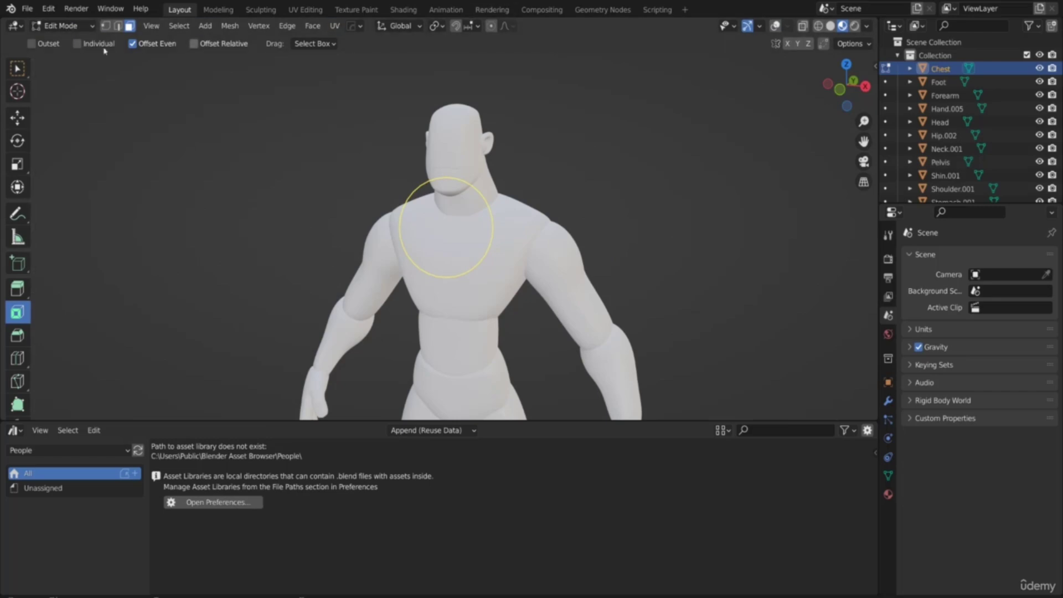
left_click(60, 26)
Step: Return to Object Mode in Material Preview shading, deselect the Chest, and orbit to the figure's side
left_click(59, 42)
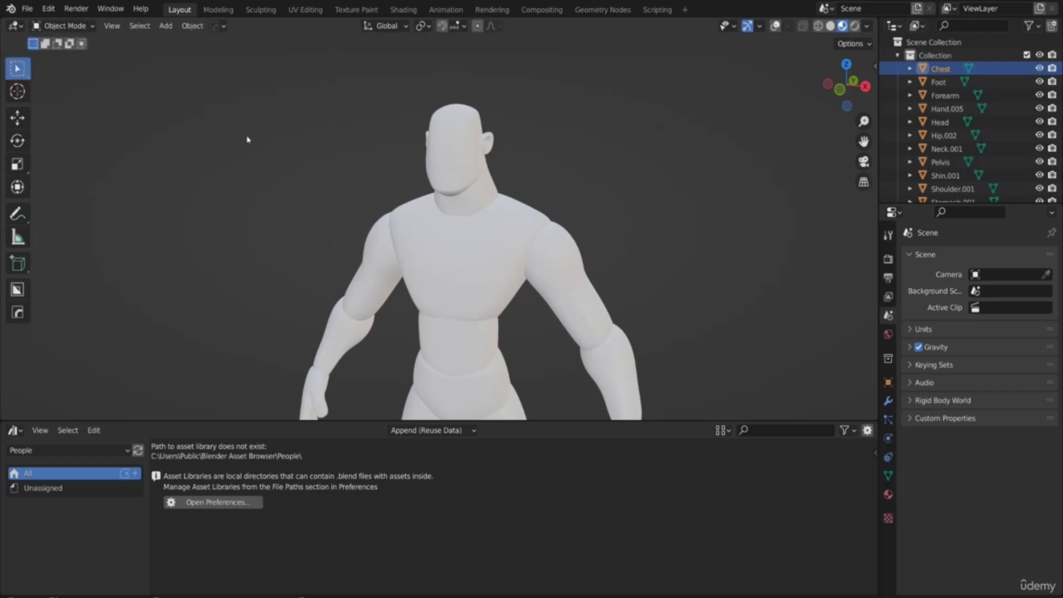
left_click(854, 26)
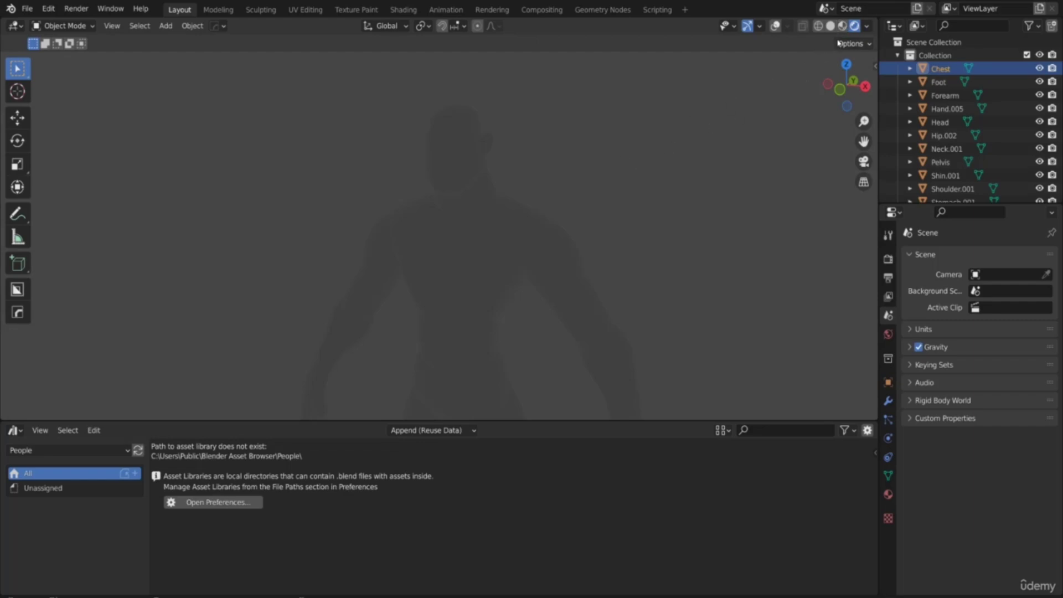
left_click(842, 27)
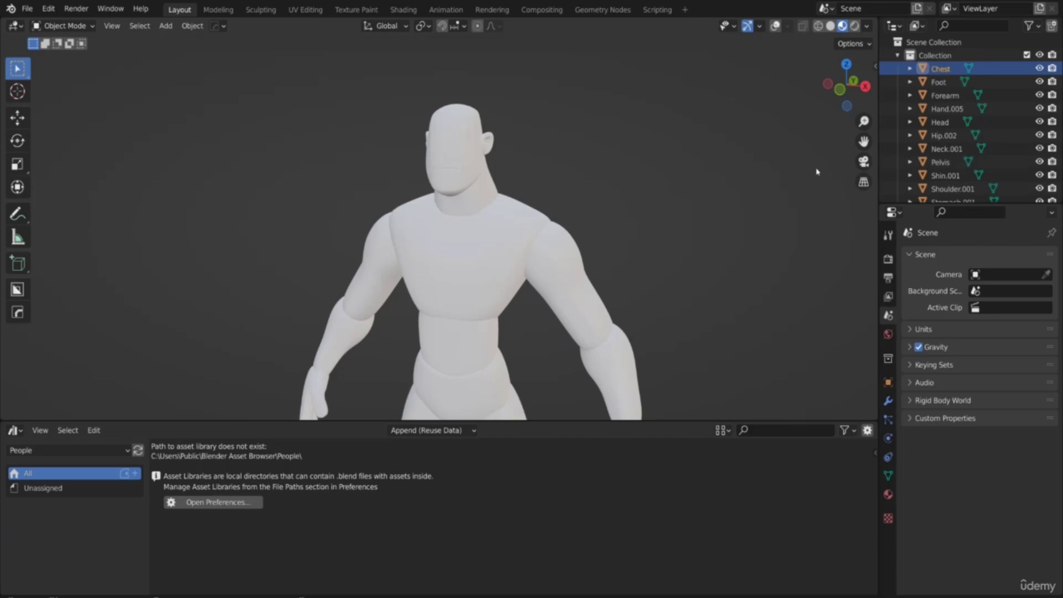
left_click_drag(863, 141, 762, 91)
left_click_drag(649, 239, 721, 253)
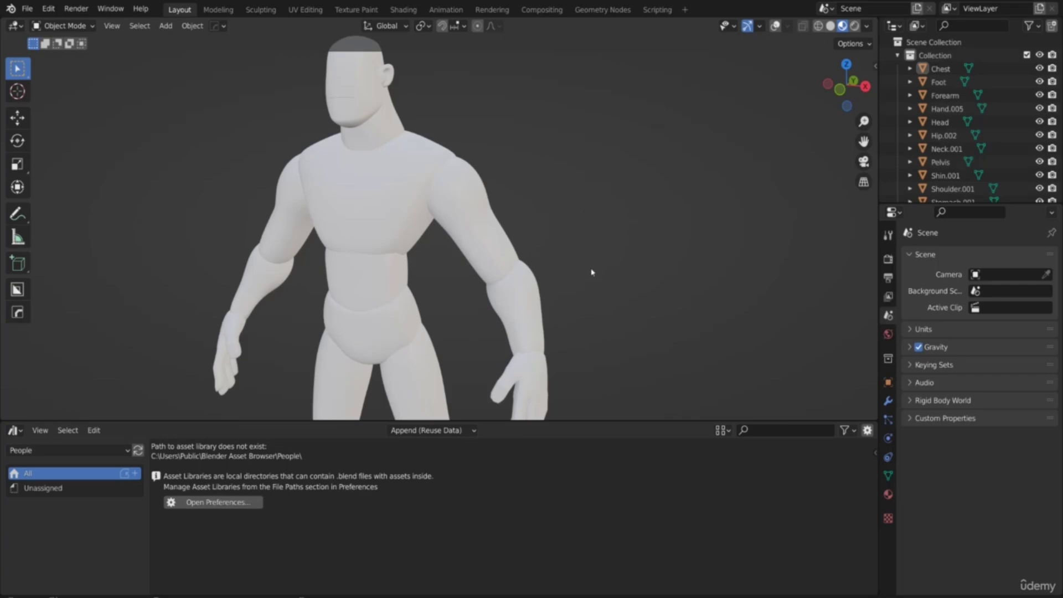
mouse_move(830, 103)
left_mouse_down()
mouse_move(781, 103)
mouse_move(850, 103)
left_mouse_up()
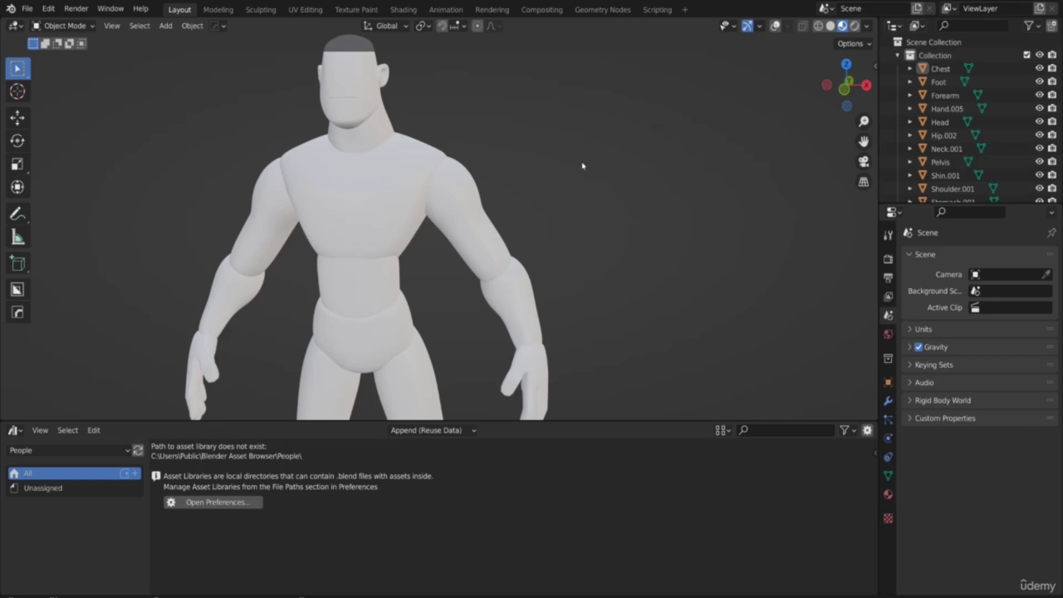
left_click(65, 25)
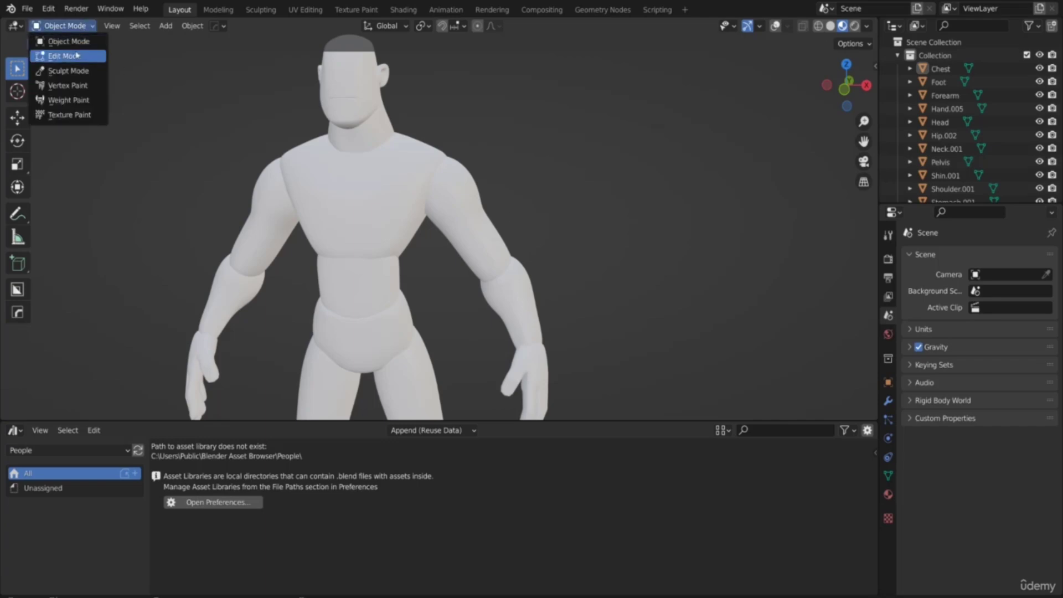
Step: Enter Sculpt Mode and paint Layer-brush bulges over the chest, shoulder and upper belly
left_click(59, 68)
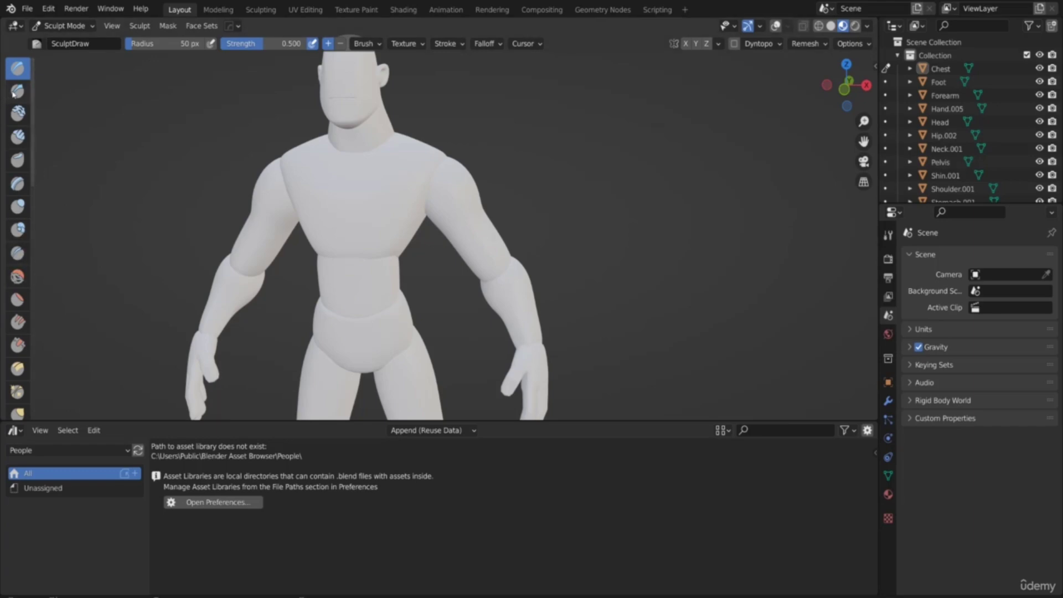
left_click(18, 137)
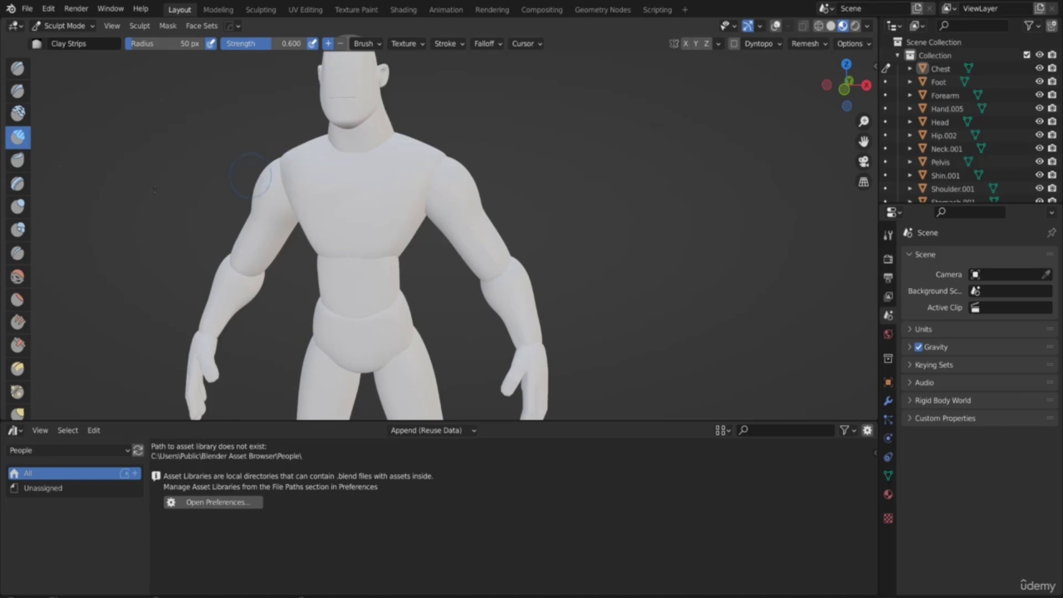
left_click(18, 184)
mouse_move(335, 186)
left_mouse_down()
mouse_move(307, 208)
mouse_move(280, 194)
left_mouse_up()
mouse_move(377, 202)
left_mouse_down()
mouse_move(395, 181)
mouse_move(421, 195)
mouse_move(440, 180)
mouse_move(415, 157)
mouse_move(434, 166)
mouse_move(351, 155)
mouse_move(349, 124)
left_mouse_up()
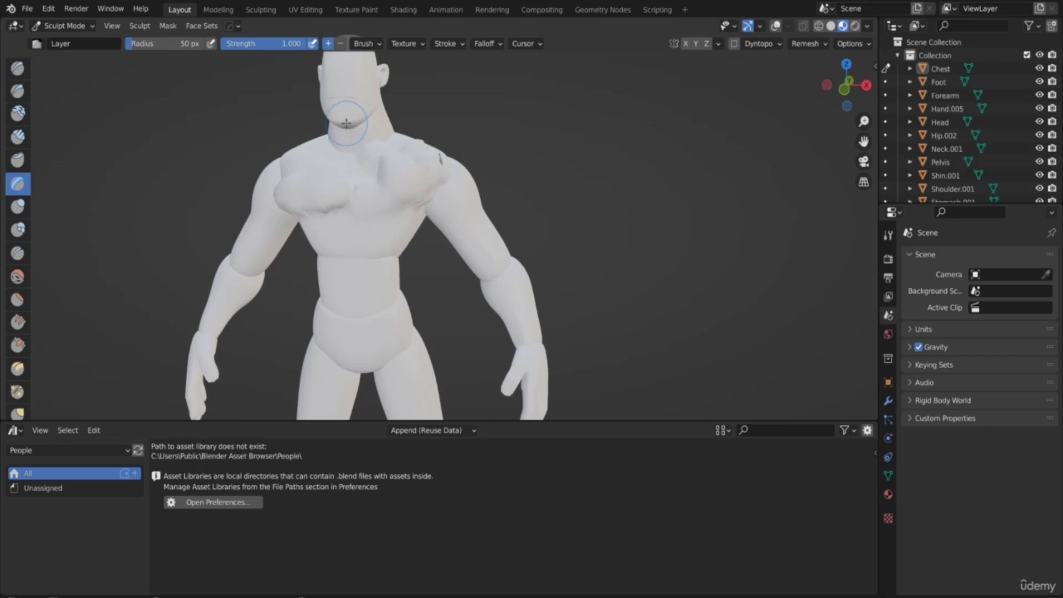
mouse_move(339, 261)
left_mouse_down()
mouse_move(335, 275)
mouse_move(363, 280)
mouse_move(387, 257)
left_mouse_up()
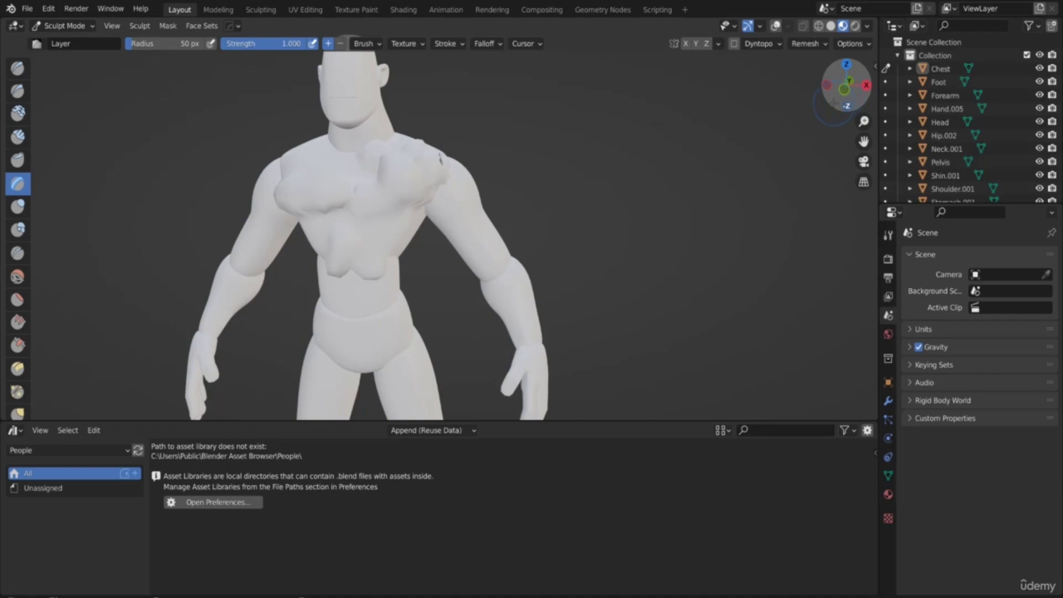
mouse_move(846, 84)
left_mouse_down()
mouse_move(826, 83)
mouse_move(839, 100)
mouse_move(829, 98)
left_mouse_up()
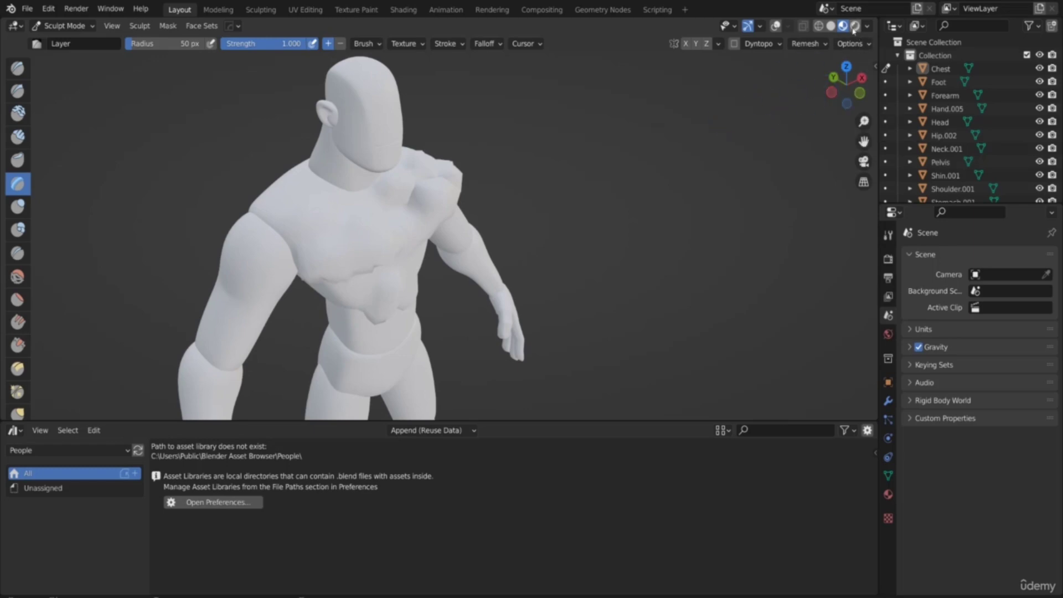
Step: Switch the viewport to see-through wireframe shading
left_click(818, 26)
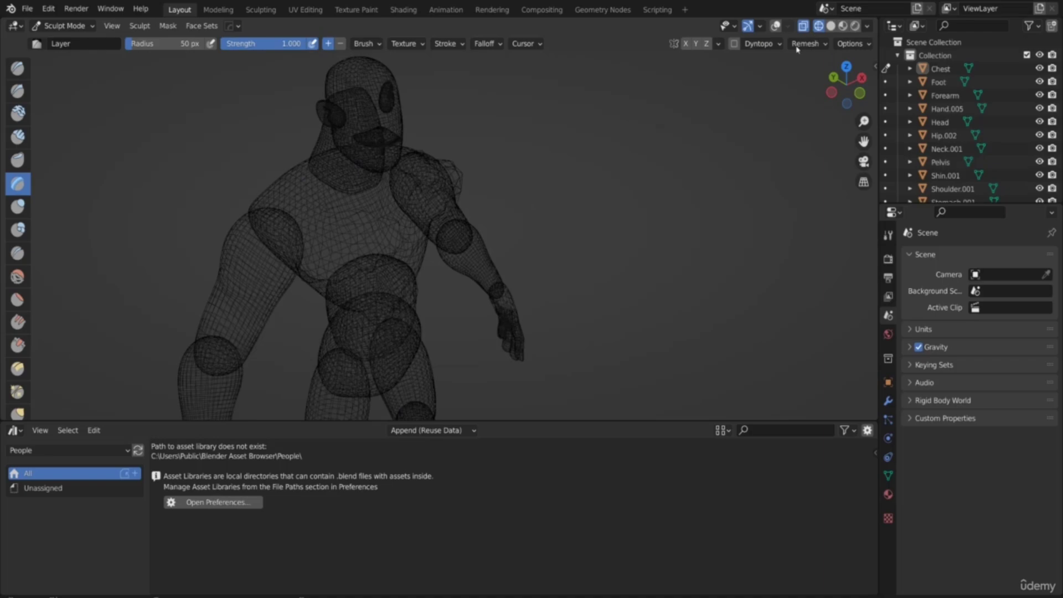
scroll(285, 231, "up", 6)
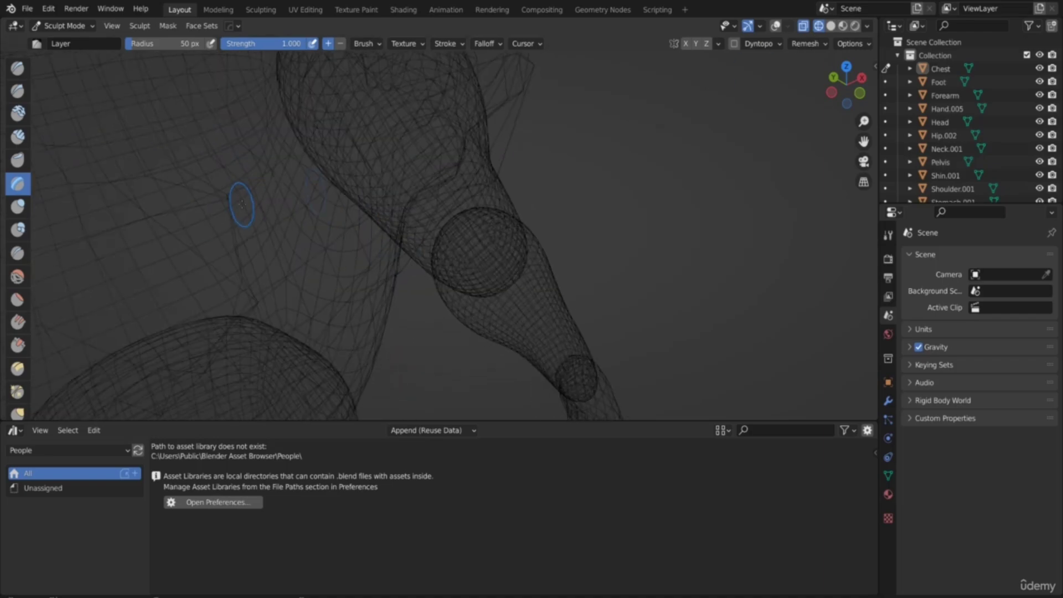
scroll(242, 205, "down", 8)
scroll(367, 214, "up", 3)
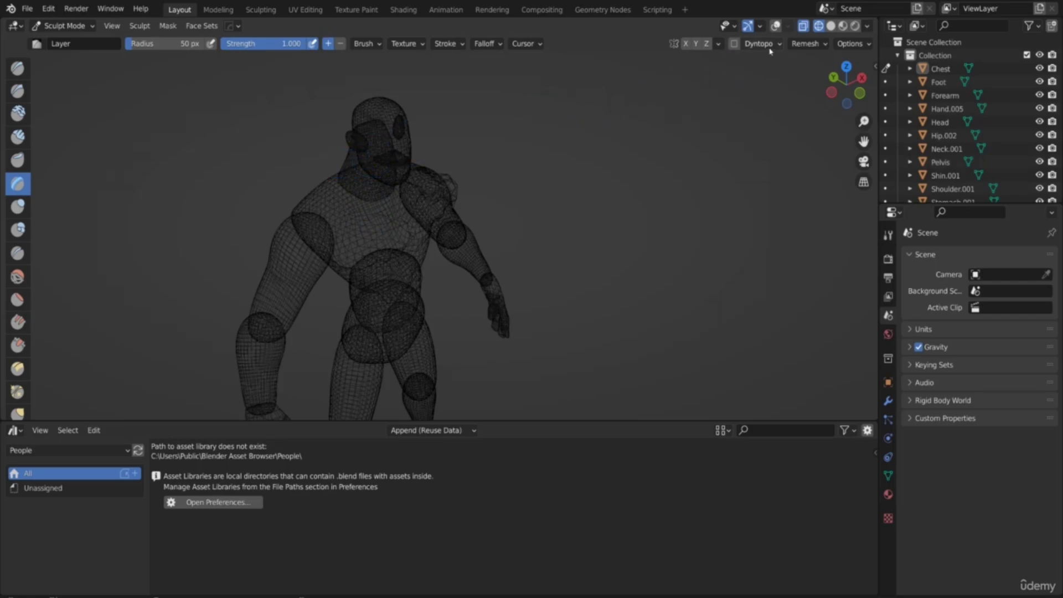
Step: Voxel-remesh the sculpted figure at 0.1 m voxel size and orbit it sideways
left_click(807, 43)
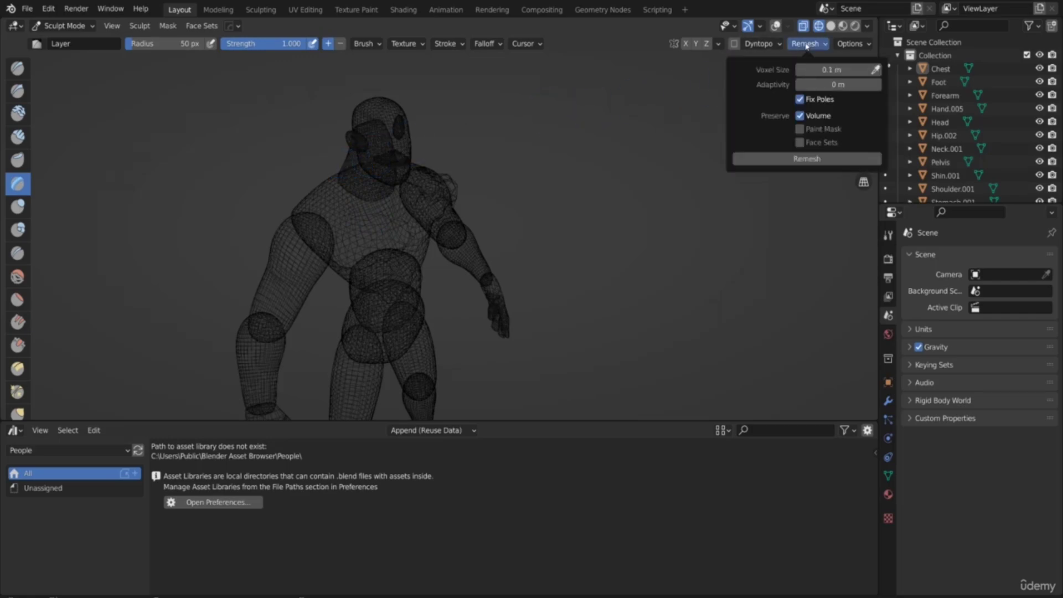
left_click(764, 159)
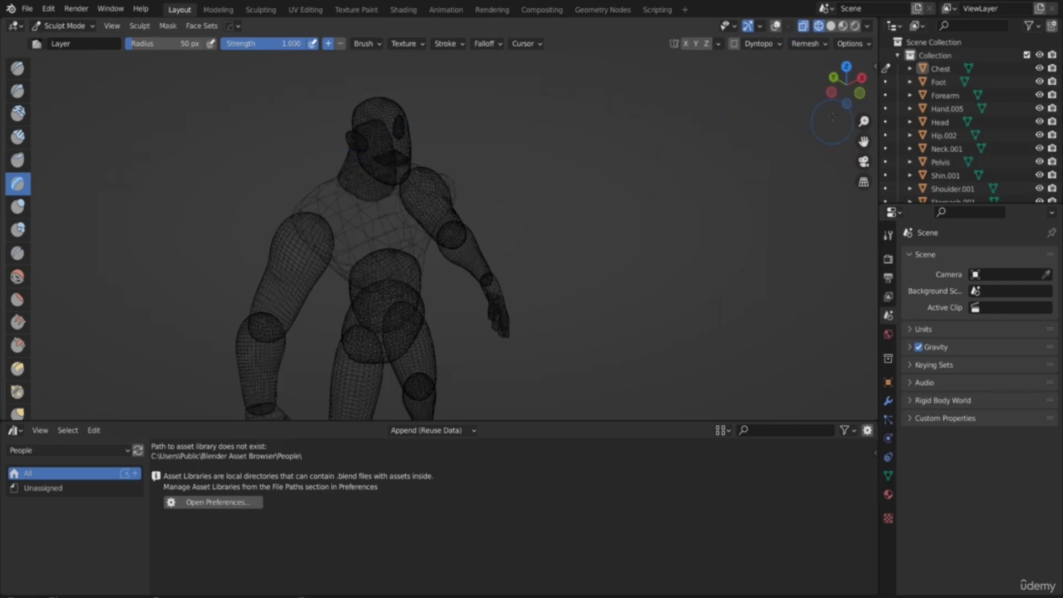
mouse_move(832, 117)
left_mouse_down()
mouse_move(857, 118)
mouse_move(839, 110)
left_mouse_up()
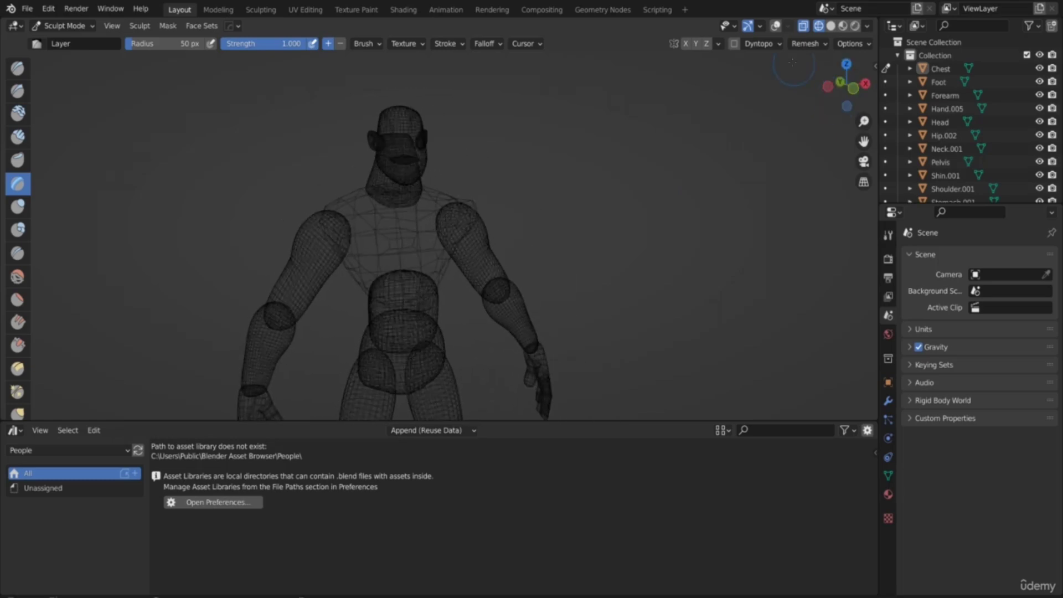
left_click(764, 46)
left_click_drag(846, 88, 810, 92)
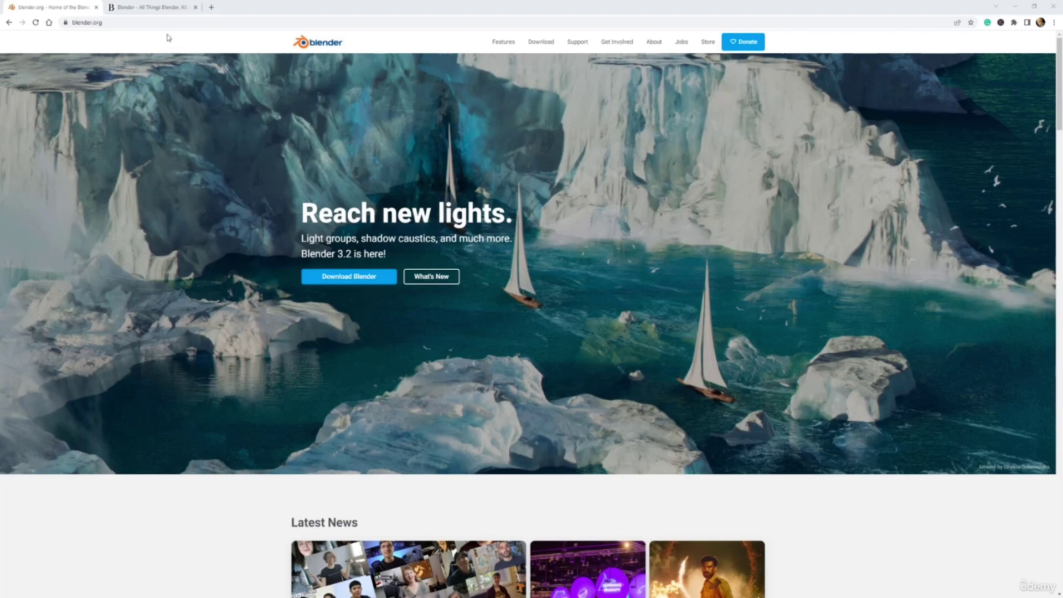
Step: Close the blender.com tab, leaving only the blender.org home page
left_click(152, 7)
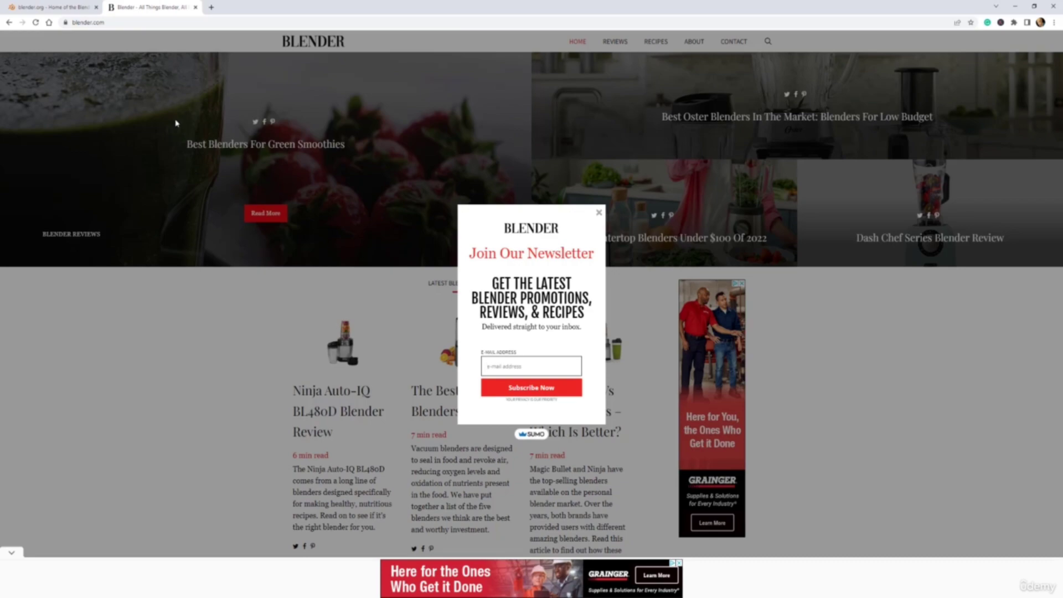
left_click(196, 8)
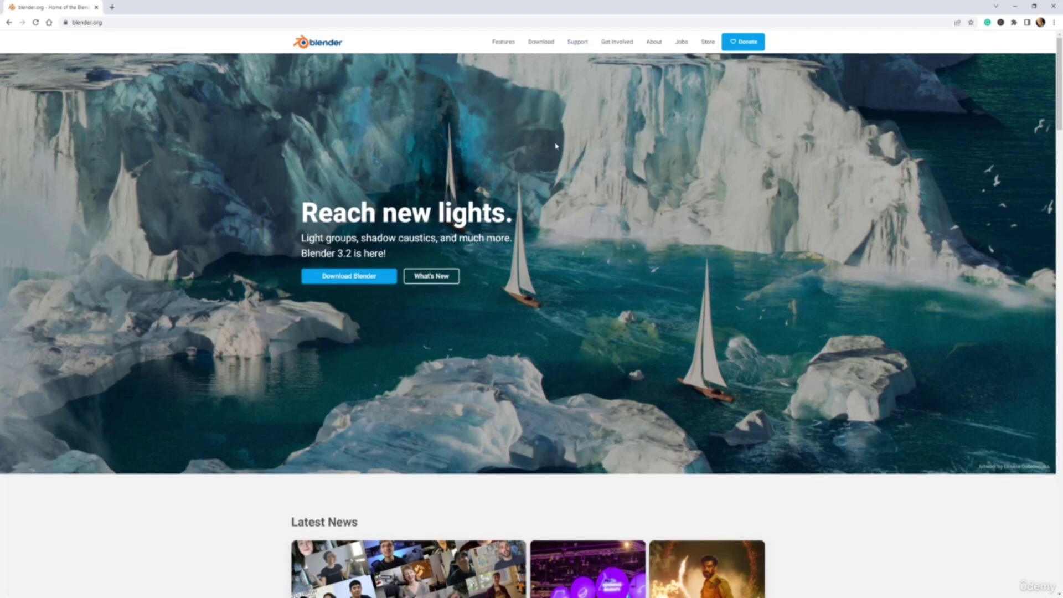
Step: Scroll through the blender.org home page, then open its Blender 3.2.0 Download page
scroll(556, 146, "down", 10)
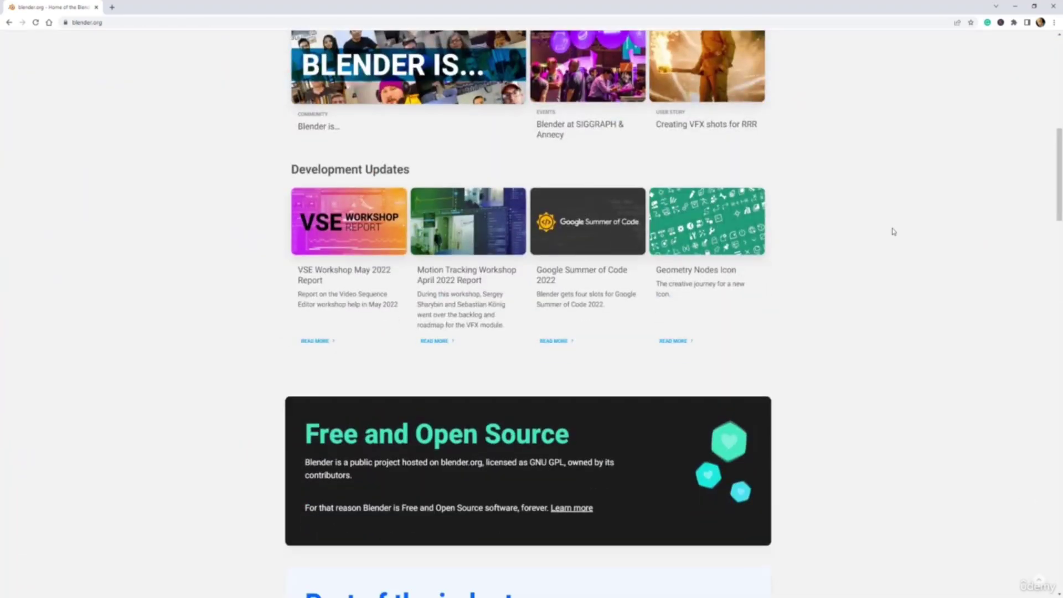
scroll(893, 231, "down", 12)
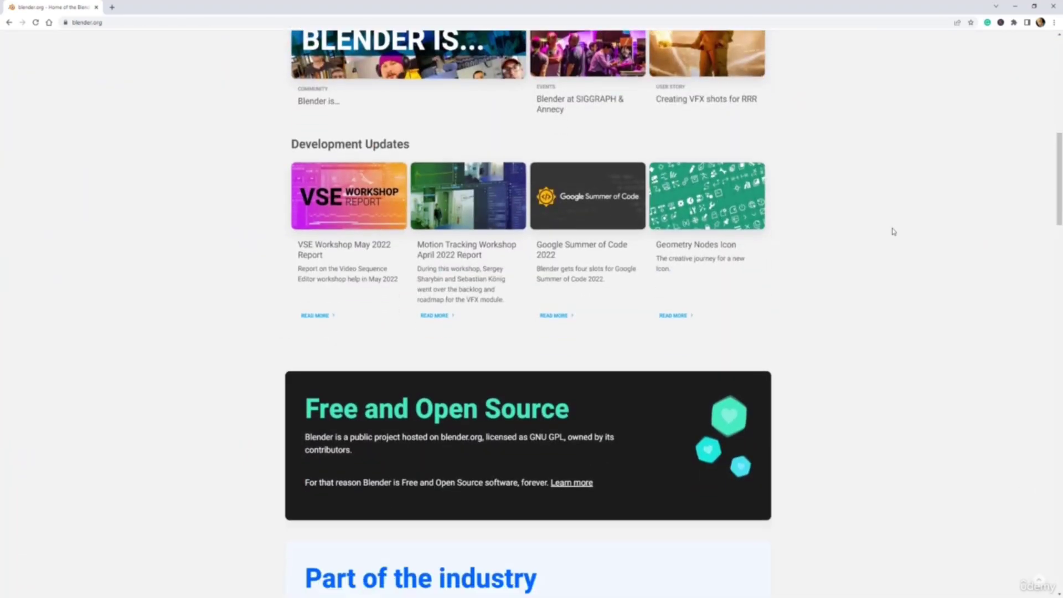
scroll(893, 228, "down", 12)
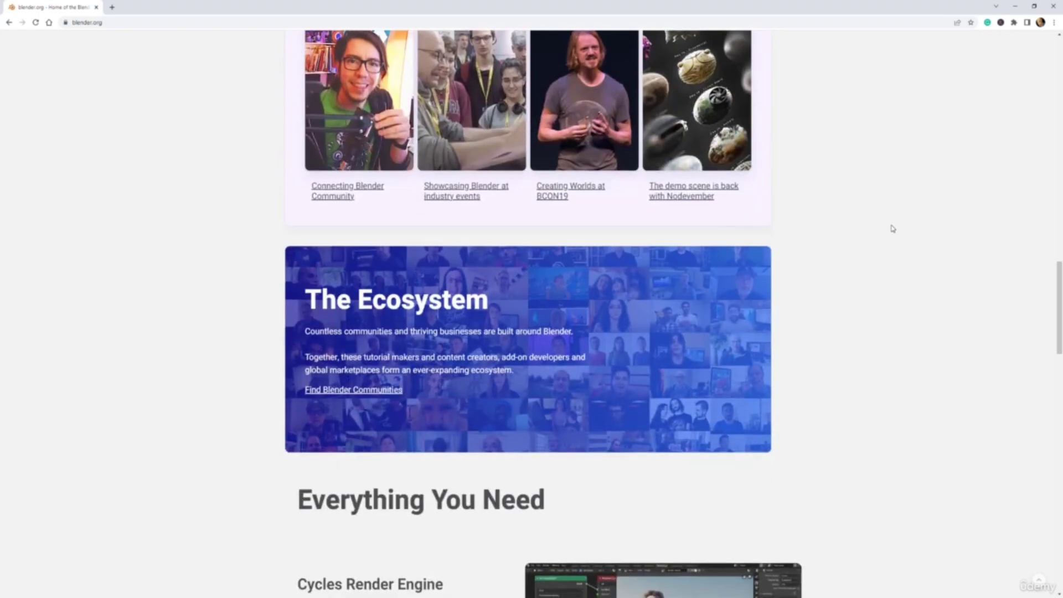
scroll(893, 229, "down", 6)
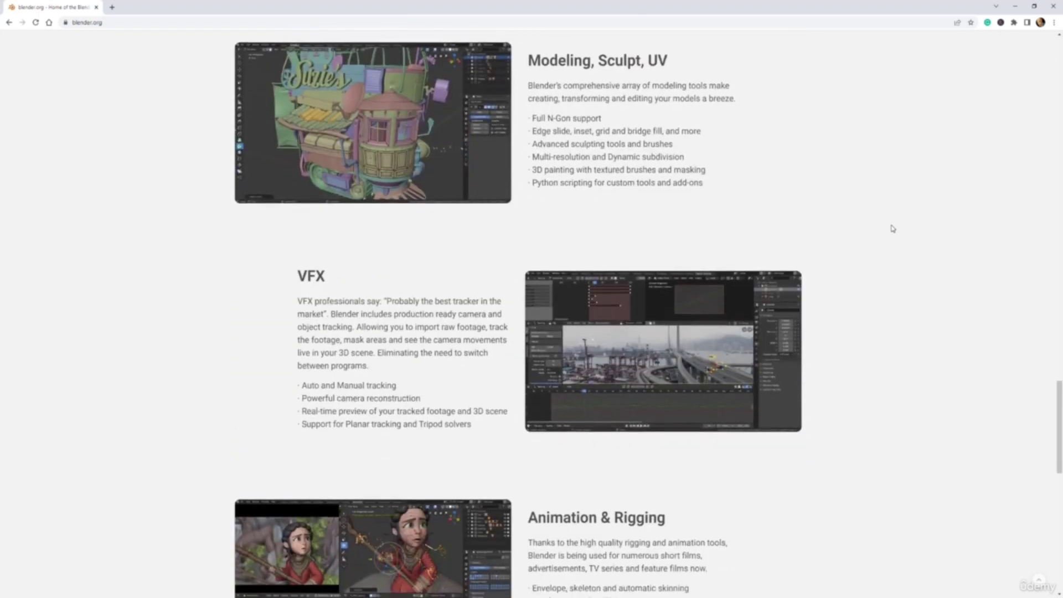
scroll(893, 229, "down", 9)
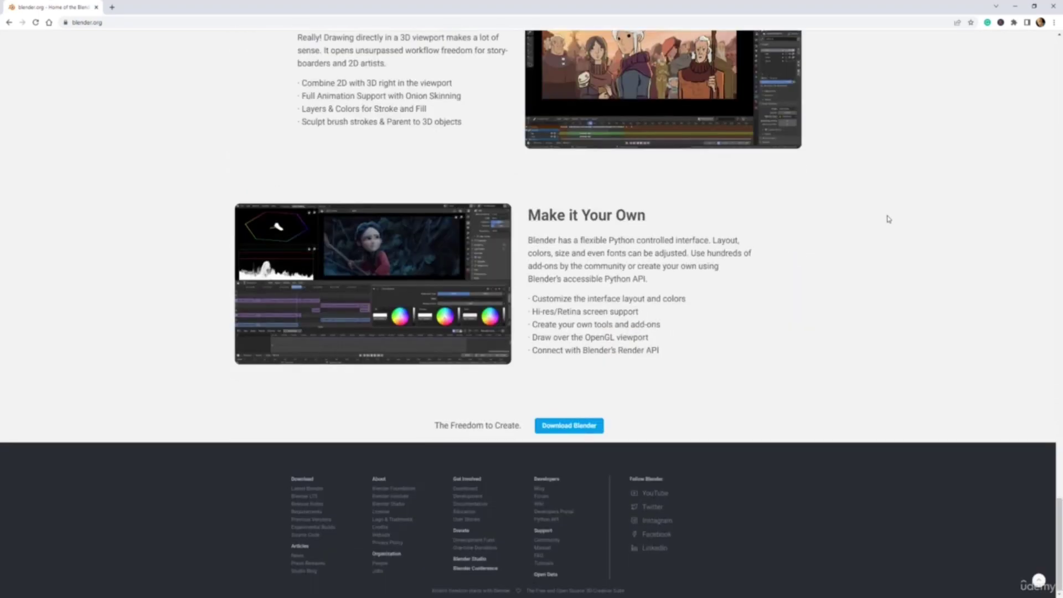
scroll(888, 218, "up", 13)
scroll(944, 173, "up", 20)
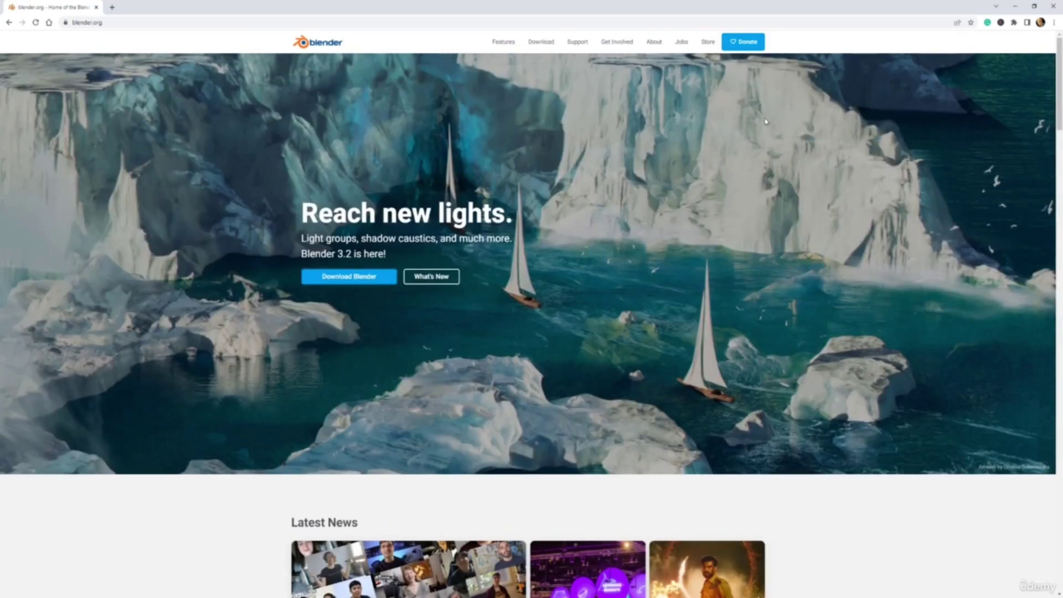
left_click(541, 41)
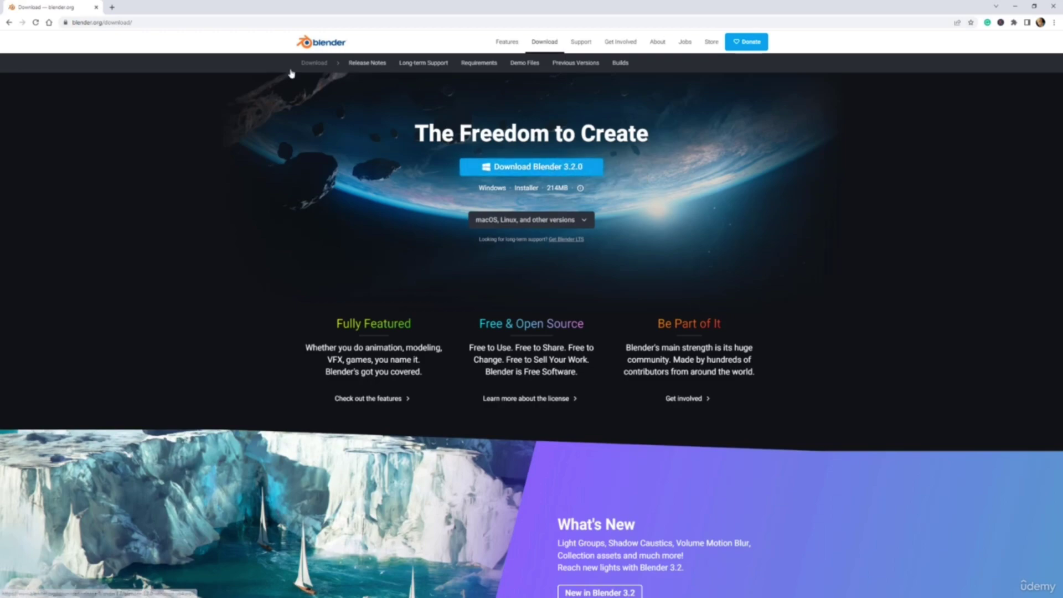
Step: Go back and forward to the download page, then open the Daily Builds page
left_click(8, 23)
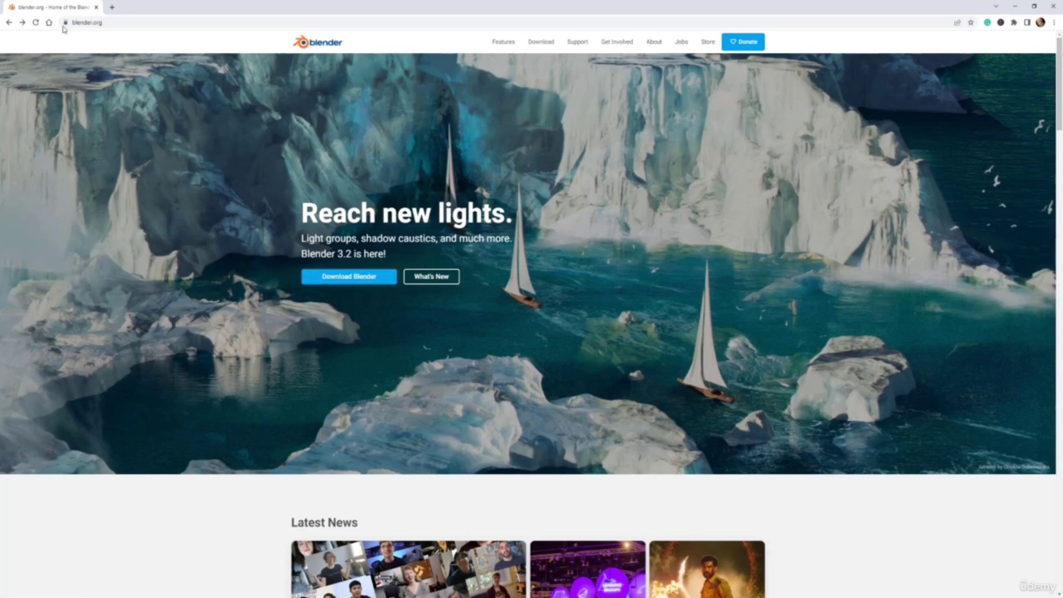
left_click(23, 23)
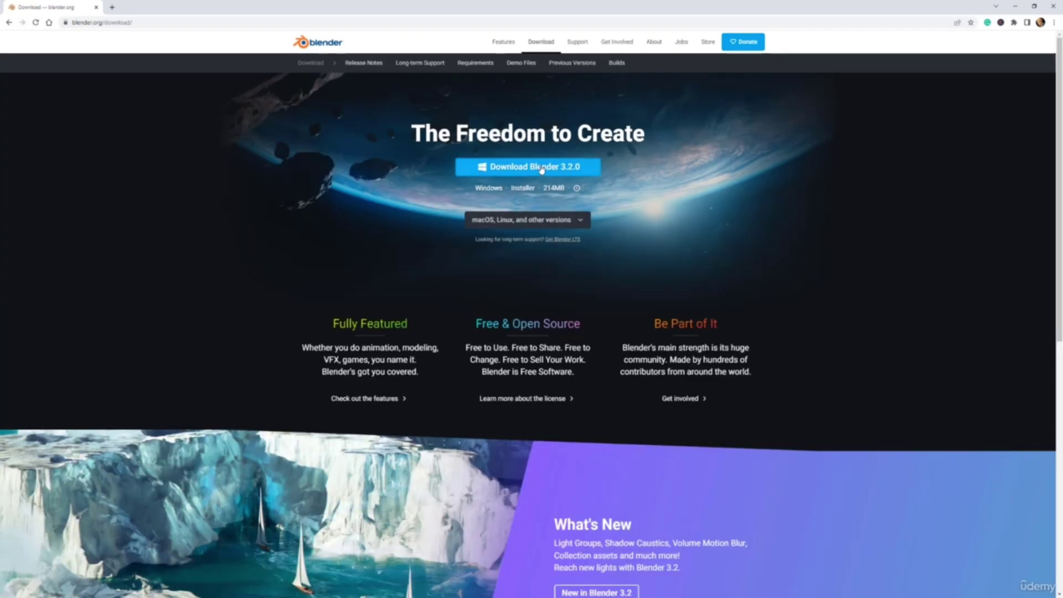
scroll(729, 238, "down", 2)
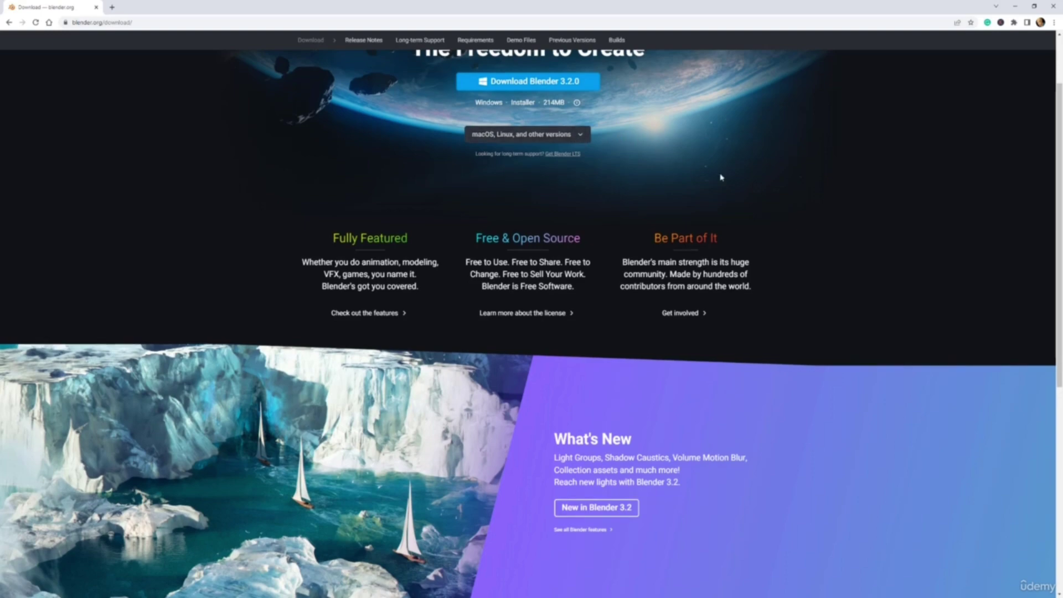
scroll(722, 176, "up", 2)
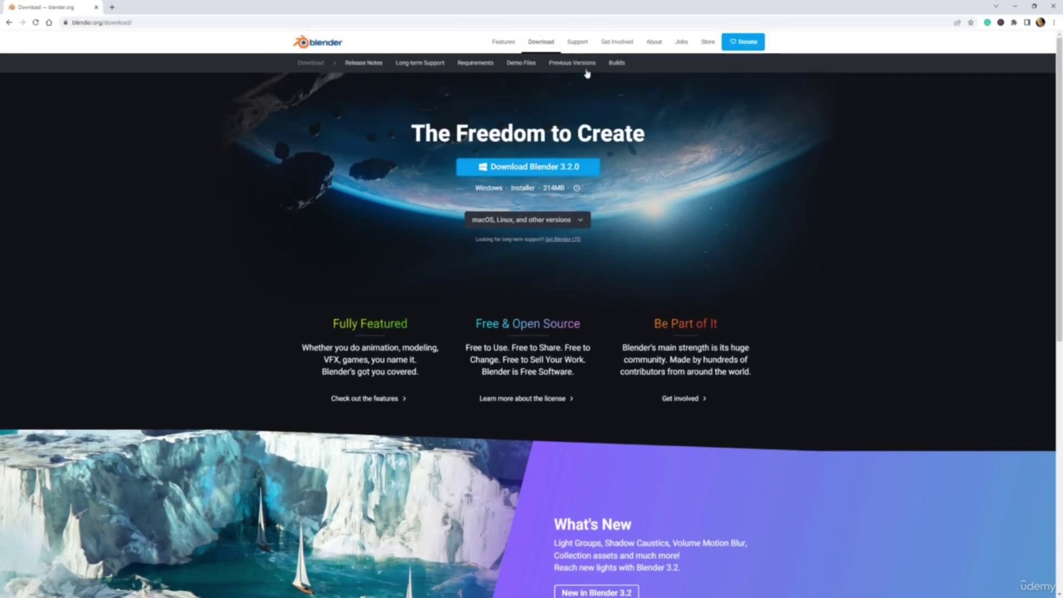
left_click(608, 68)
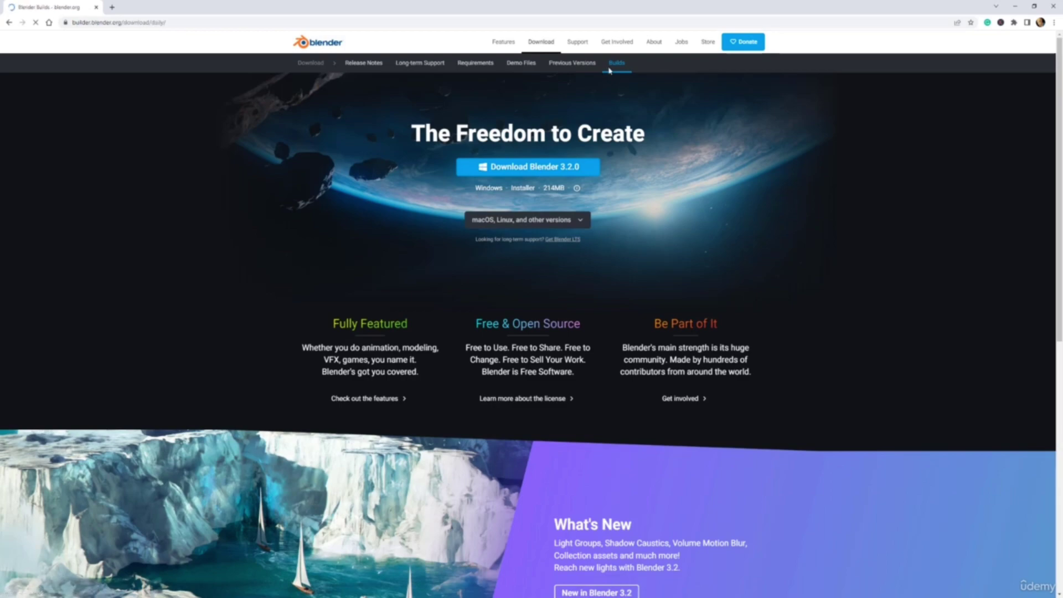
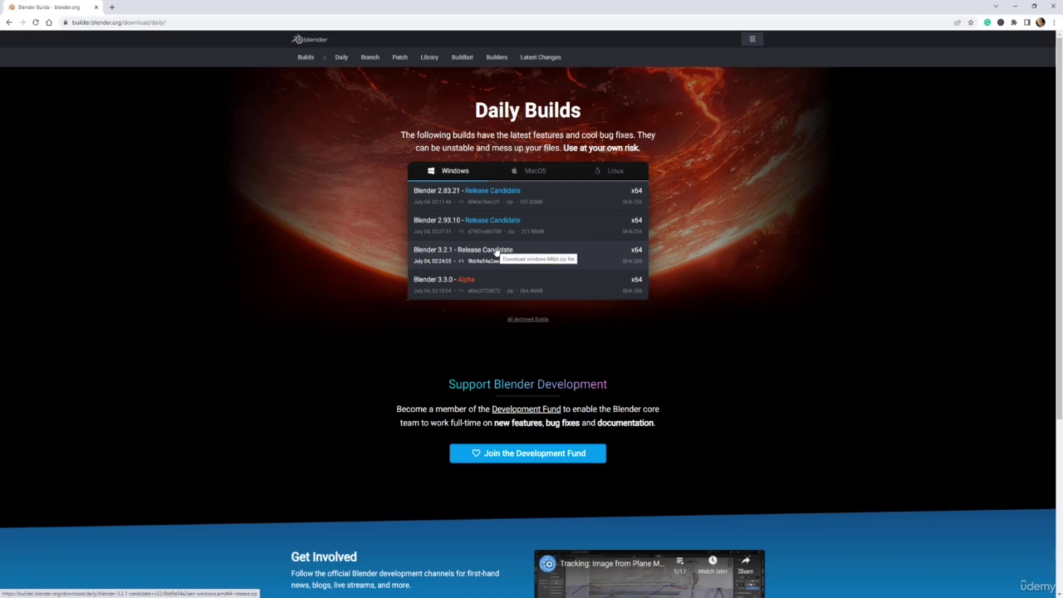
Step: View the macOS and Linux daily builds, then go back to the Blender download page
left_click(540, 173)
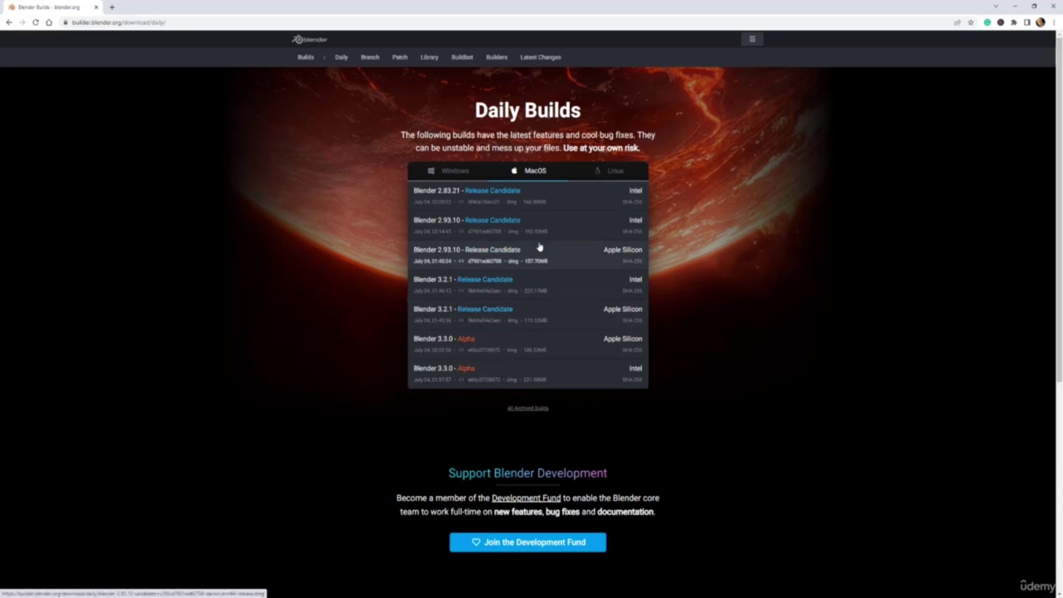
left_click(607, 172)
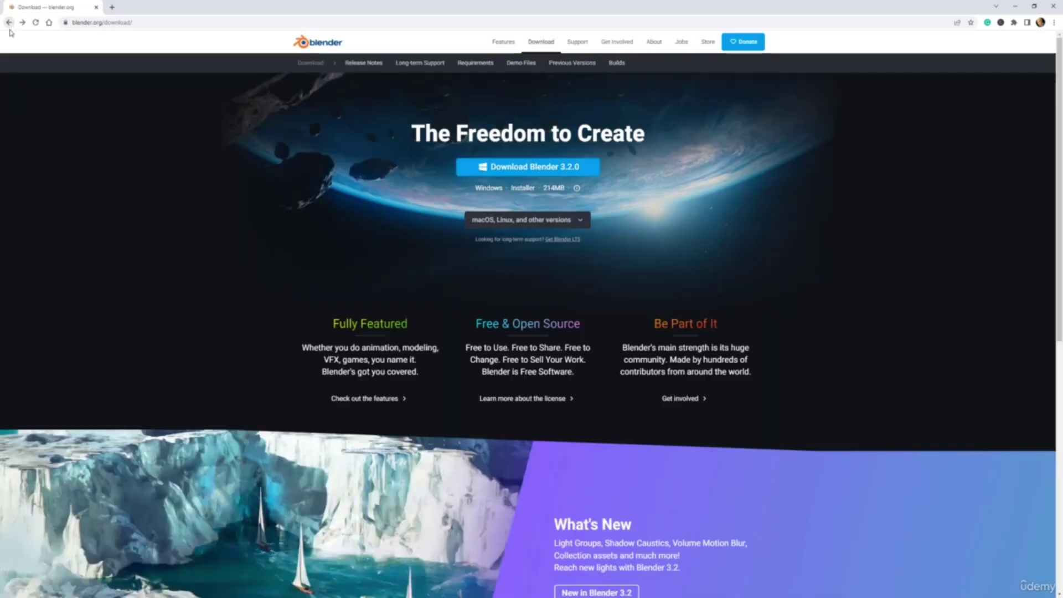
left_click(9, 22)
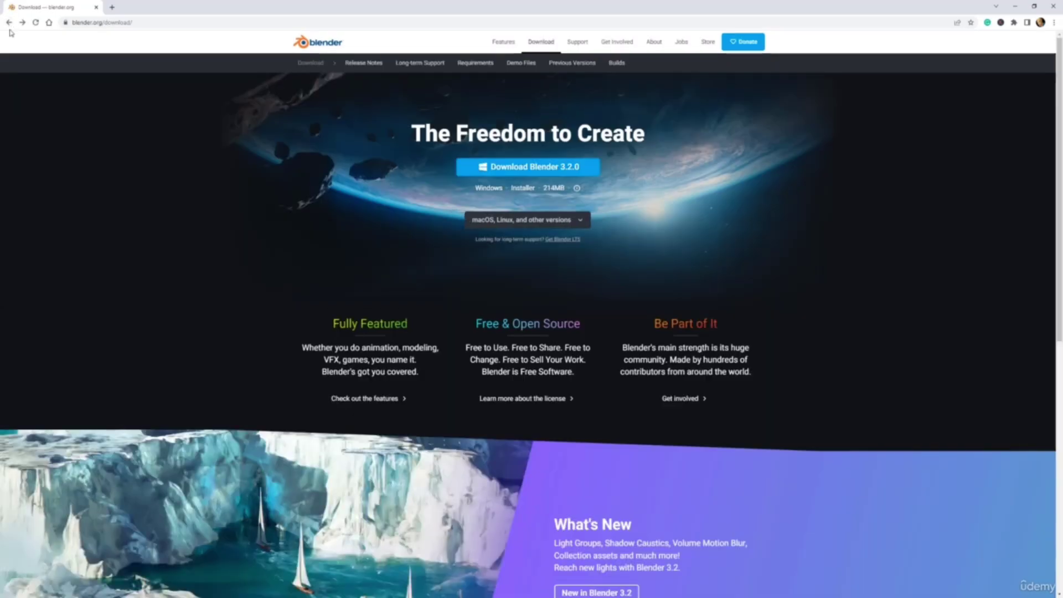
Step: Download the Blender 3.2.0 Windows installer, then return from the thanks page to downloads
left_click(552, 175)
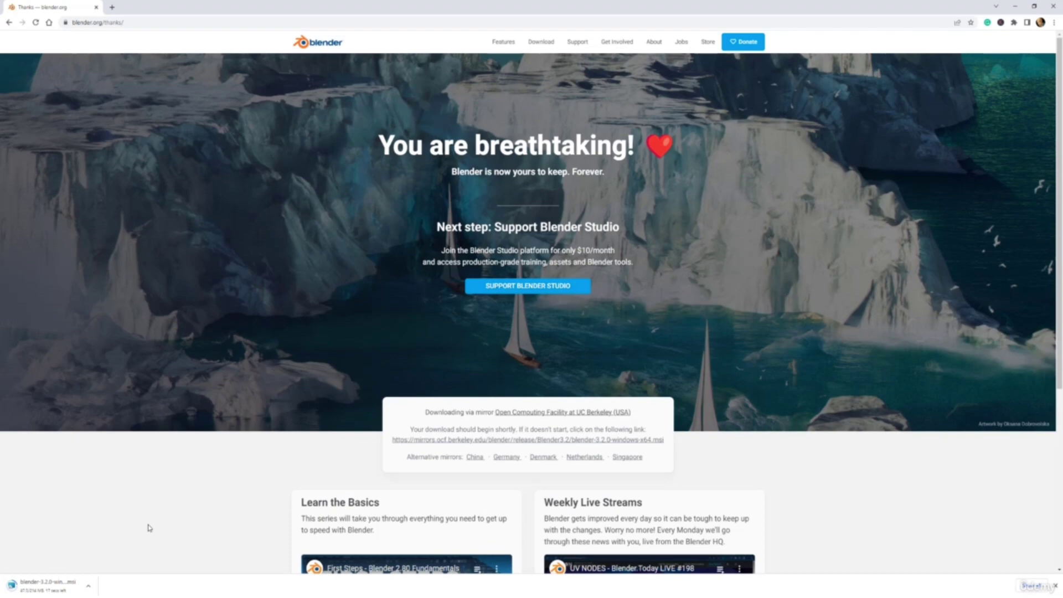
scroll(225, 373, "down", 4)
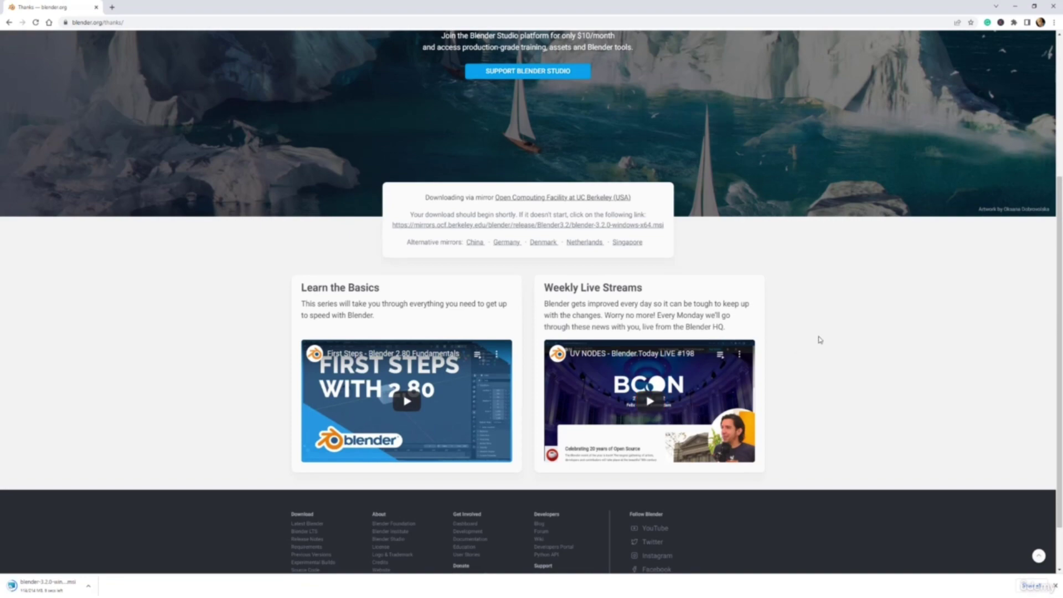
scroll(846, 296, "up", 4)
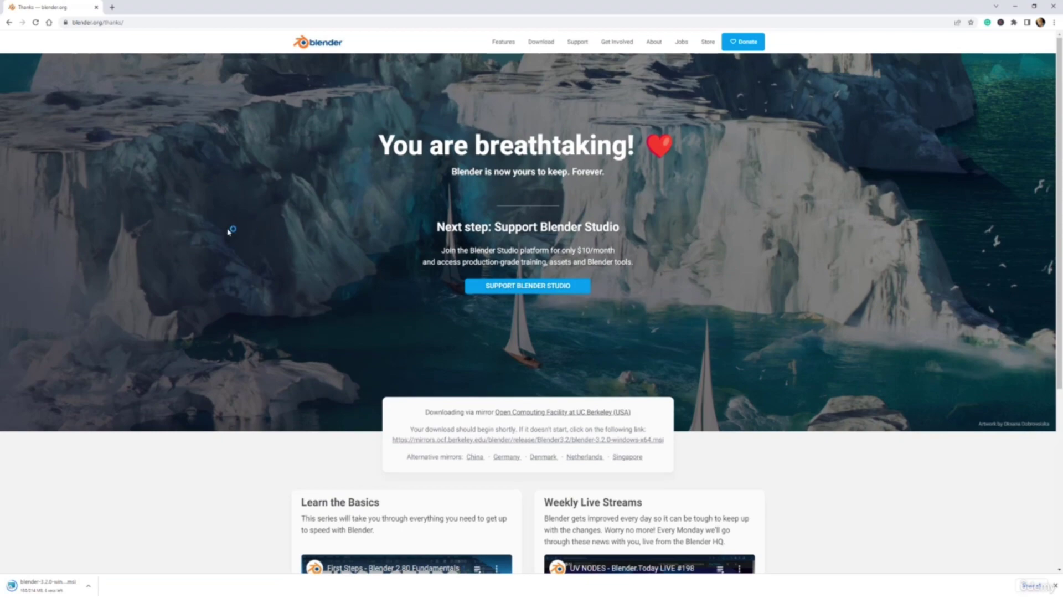
scroll(228, 230, "down", 2)
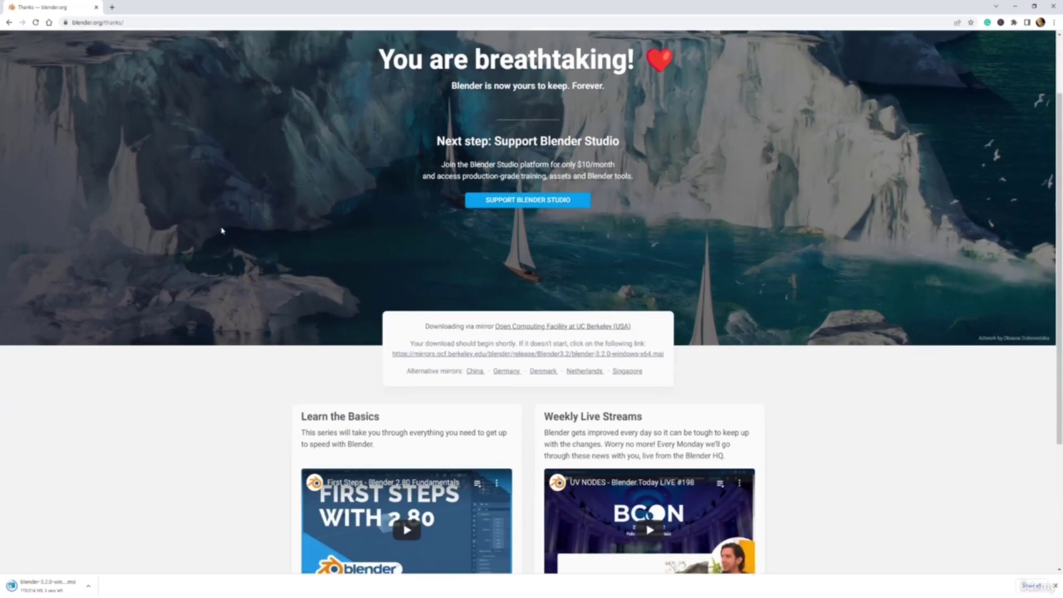
scroll(221, 231, "up", 2)
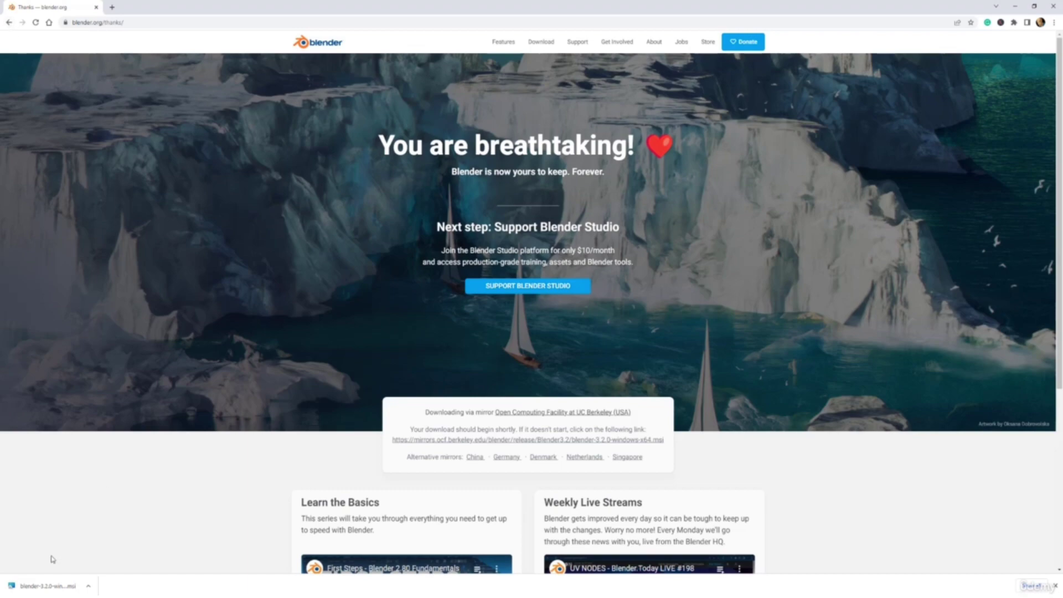
left_click(9, 22)
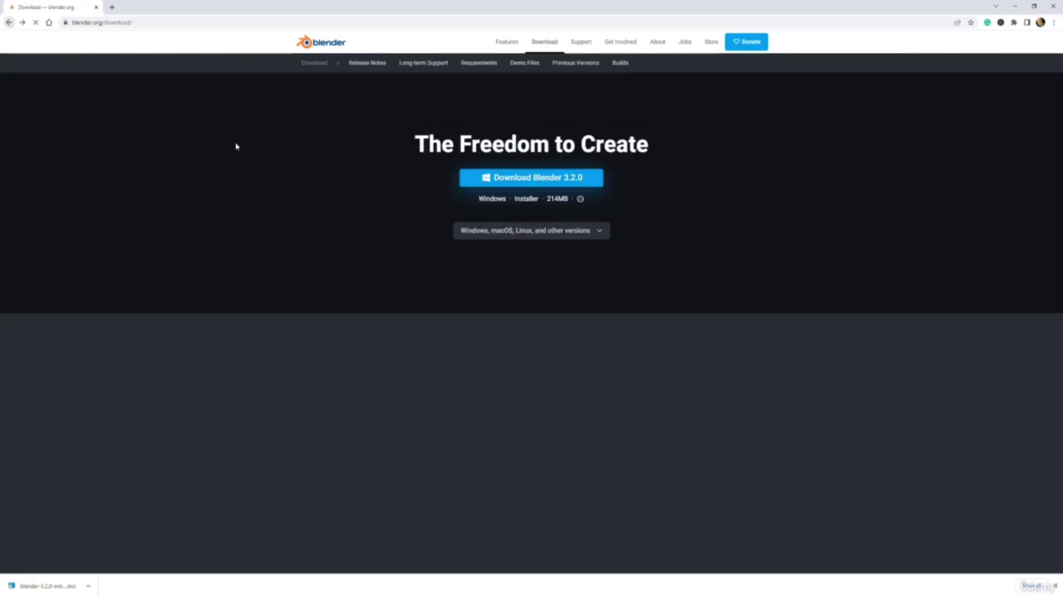
scroll(664, 188, "down", 10)
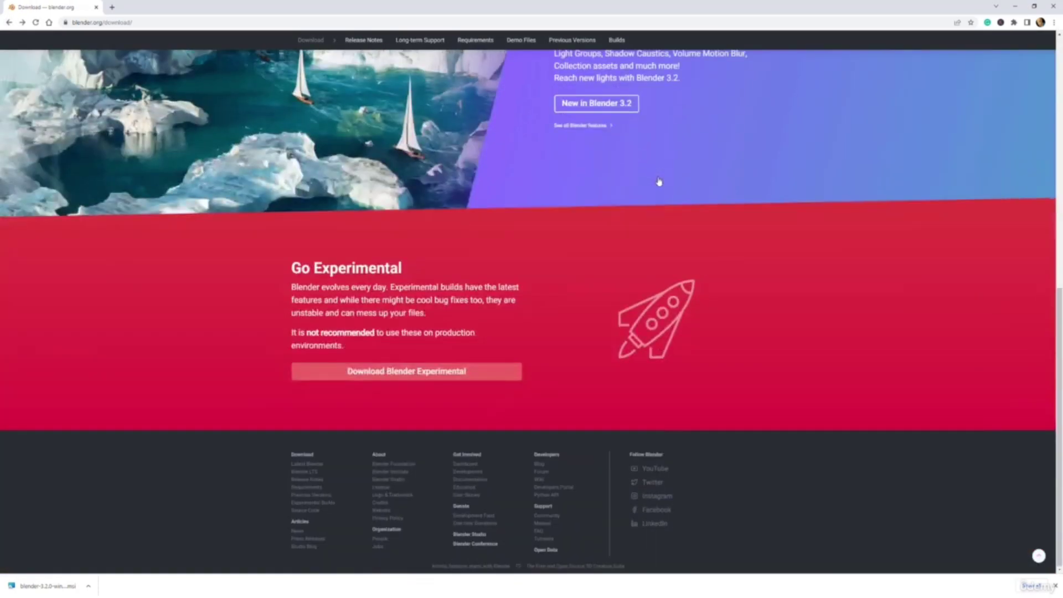
scroll(666, 176, "up", 5)
scroll(721, 162, "up", 5)
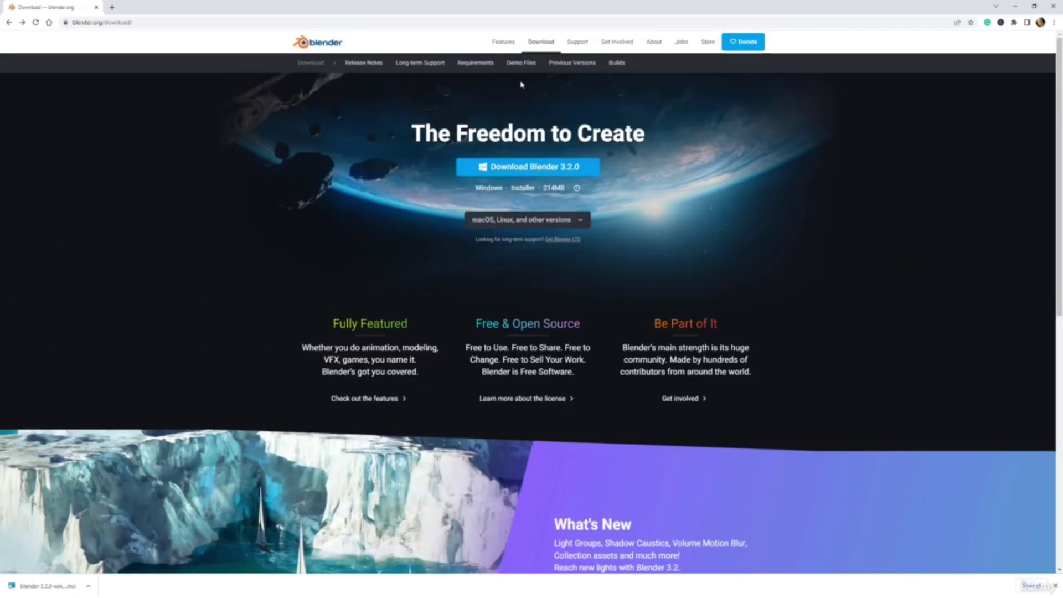
Step: Open the blender.org home page and scroll through its feature overview
left_click(317, 43)
scroll(525, 261, "down", 10)
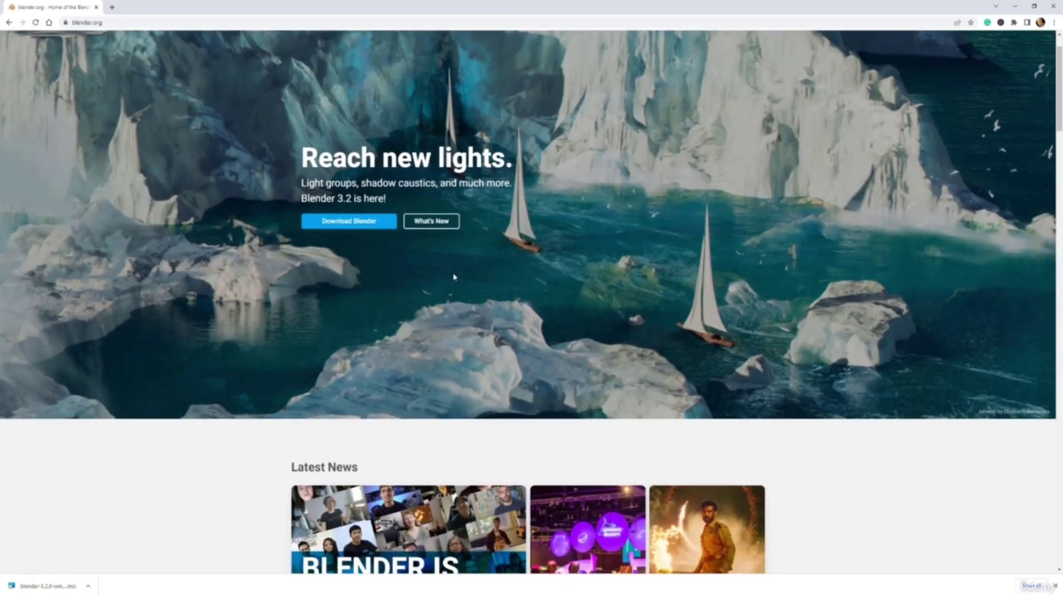
scroll(760, 238, "down", 18)
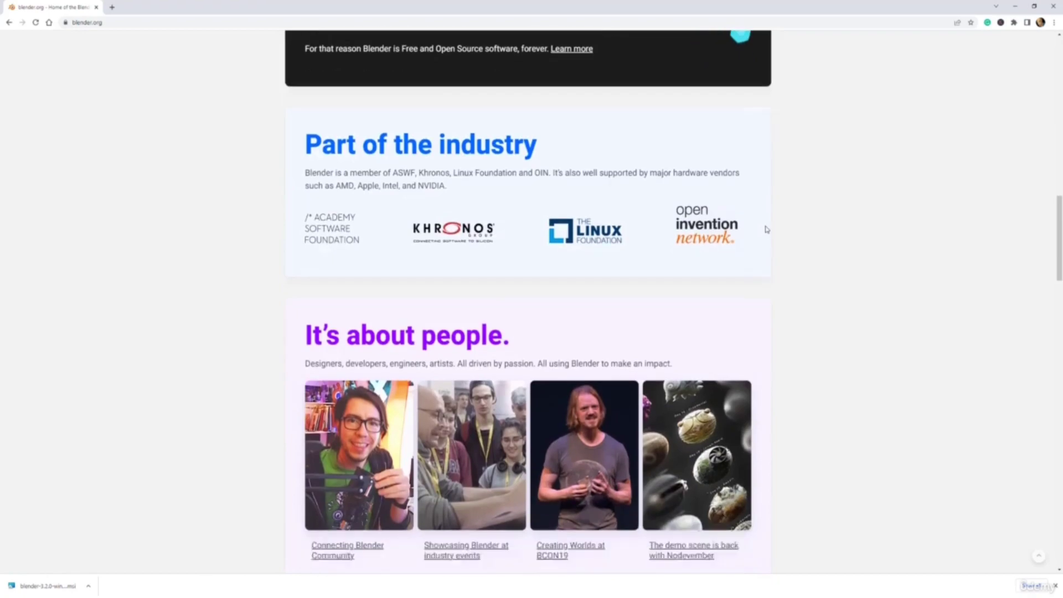
scroll(786, 199, "down", 3)
scroll(807, 171, "up", 4)
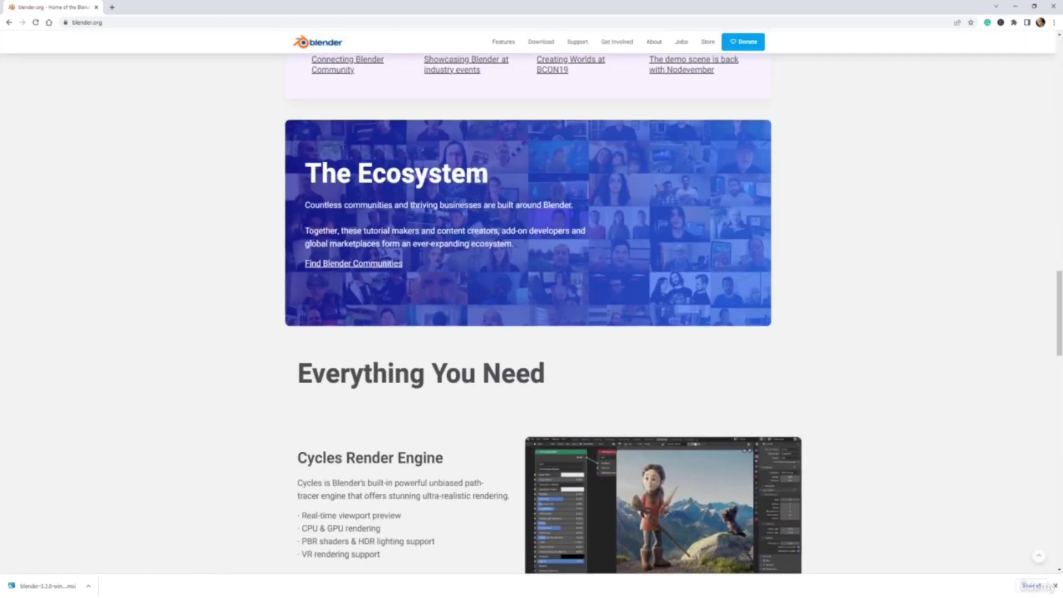
scroll(869, 188, "down", 6)
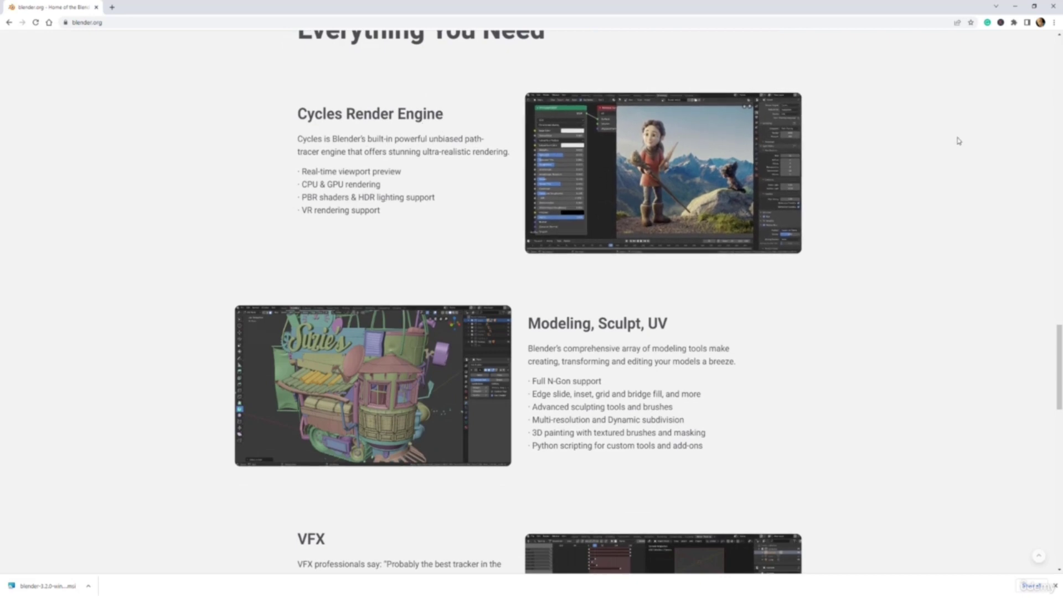
scroll(959, 140, "down", 1)
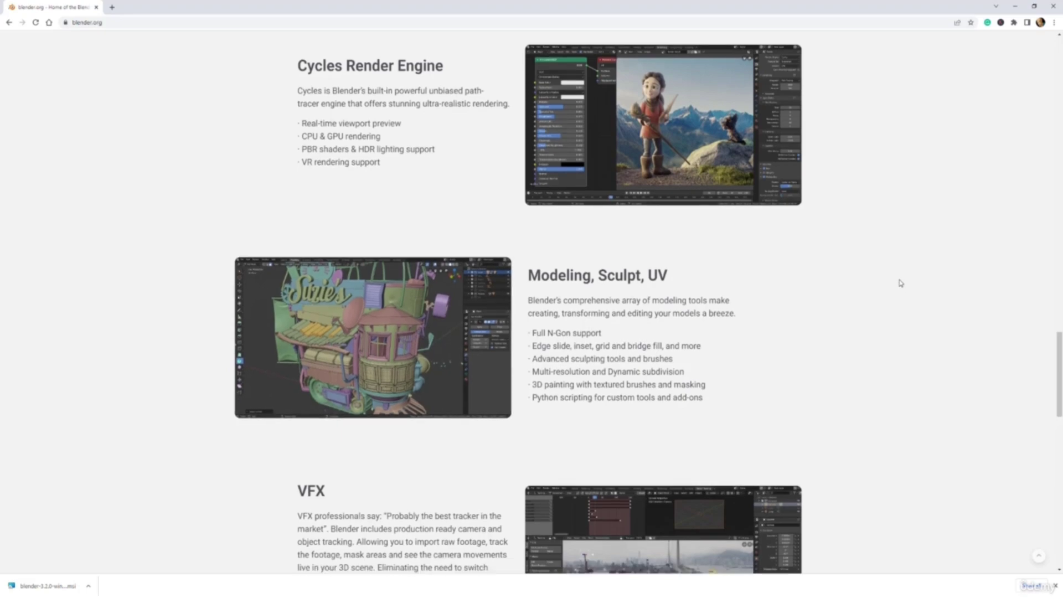
scroll(900, 283, "down", 8)
scroll(967, 297, "down", 2)
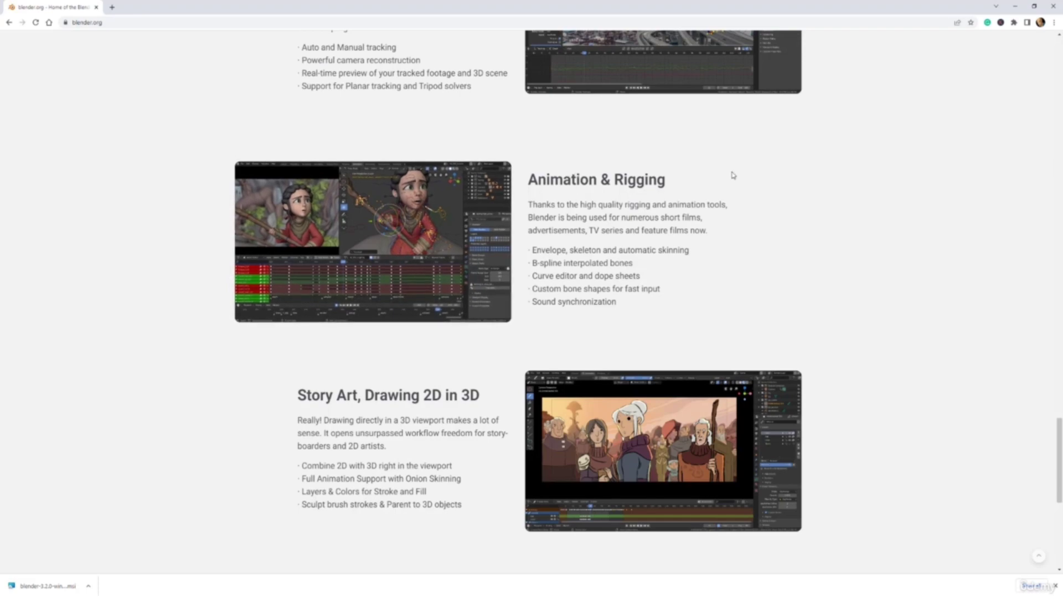
scroll(851, 208, "down", 4)
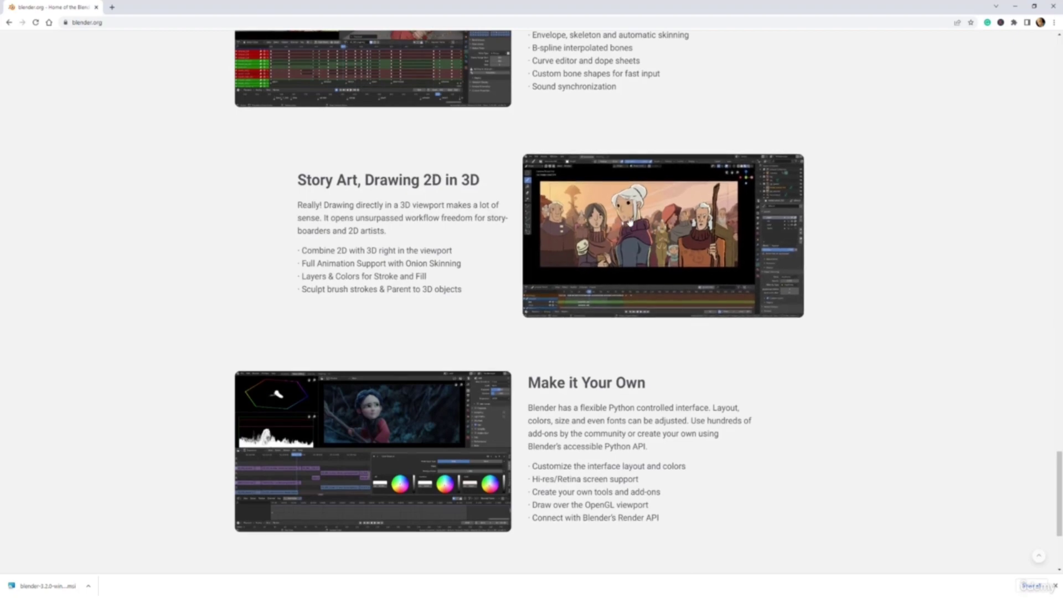
scroll(806, 177, "down", 3)
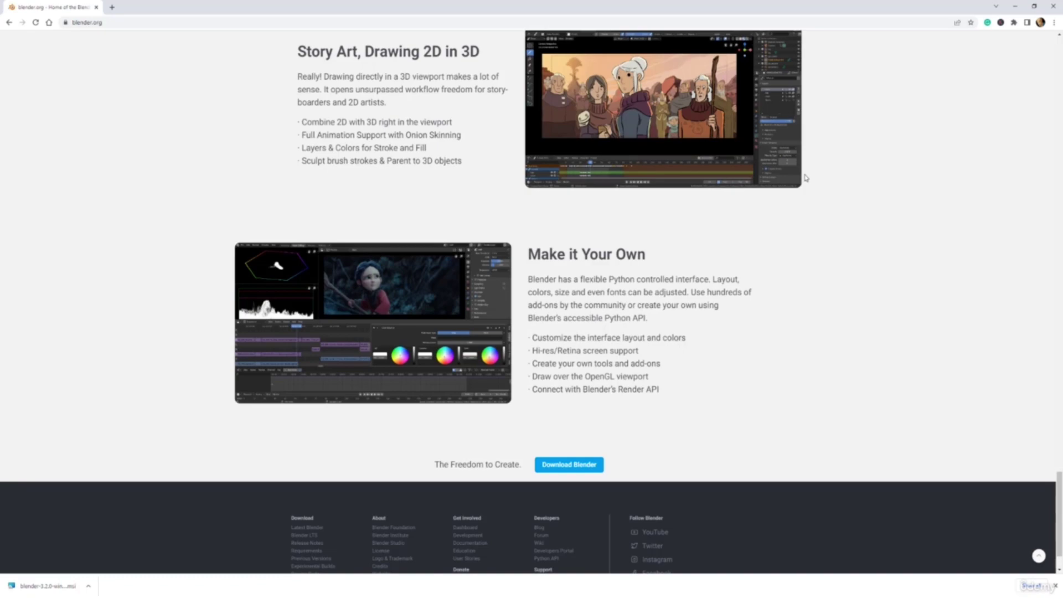
scroll(841, 308, "up", 2)
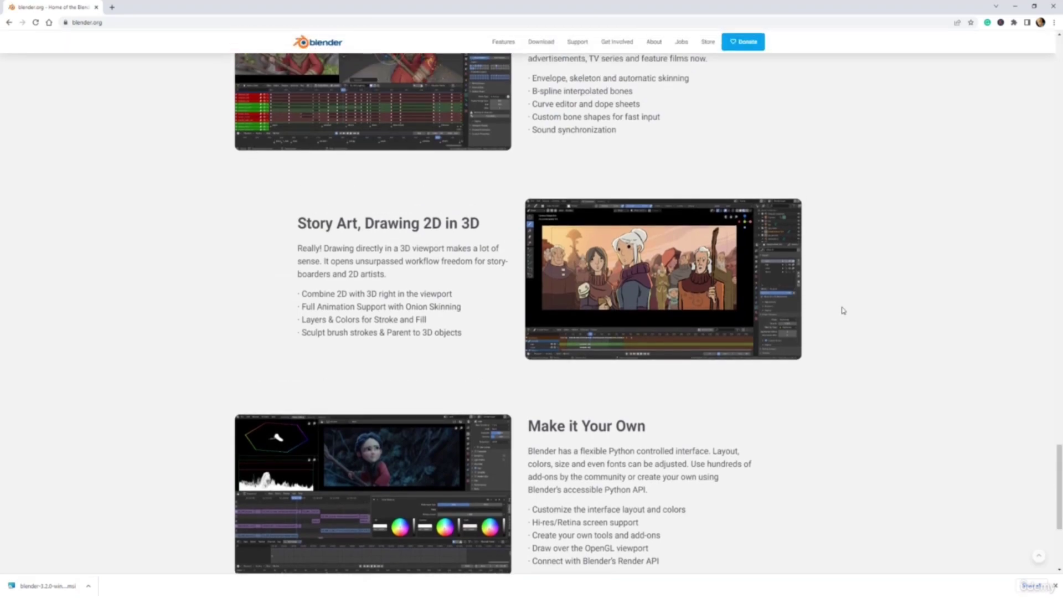
scroll(821, 304, "down", 1)
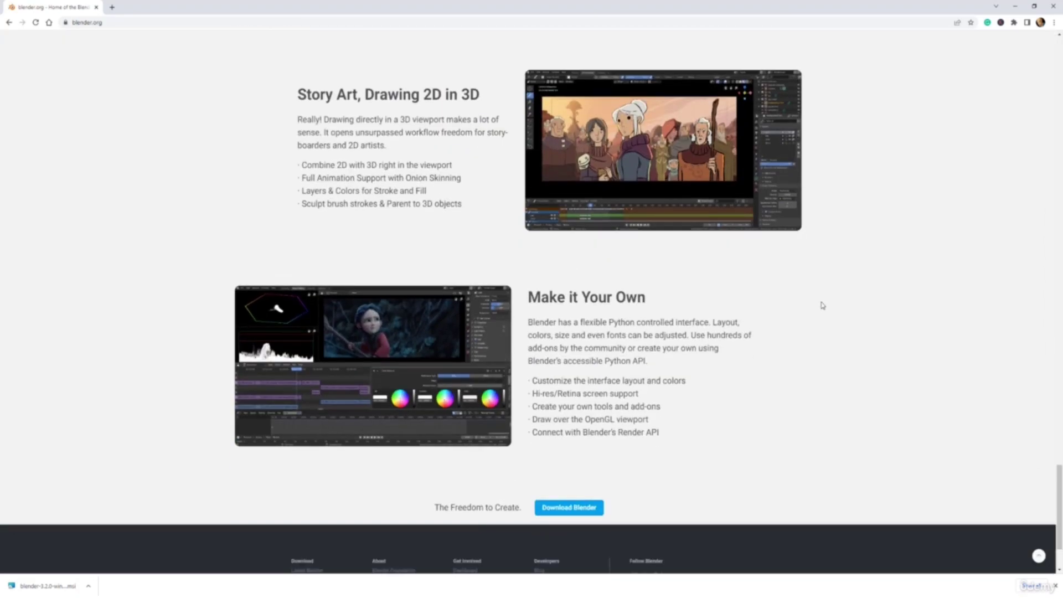
scroll(822, 305, "down", 2)
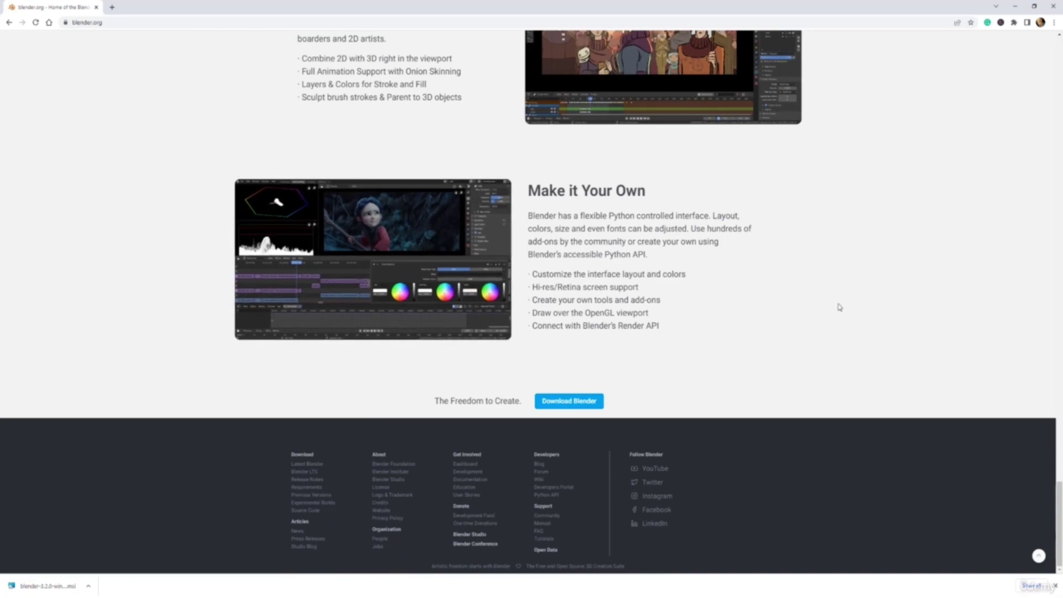
scroll(843, 241, "up", 20)
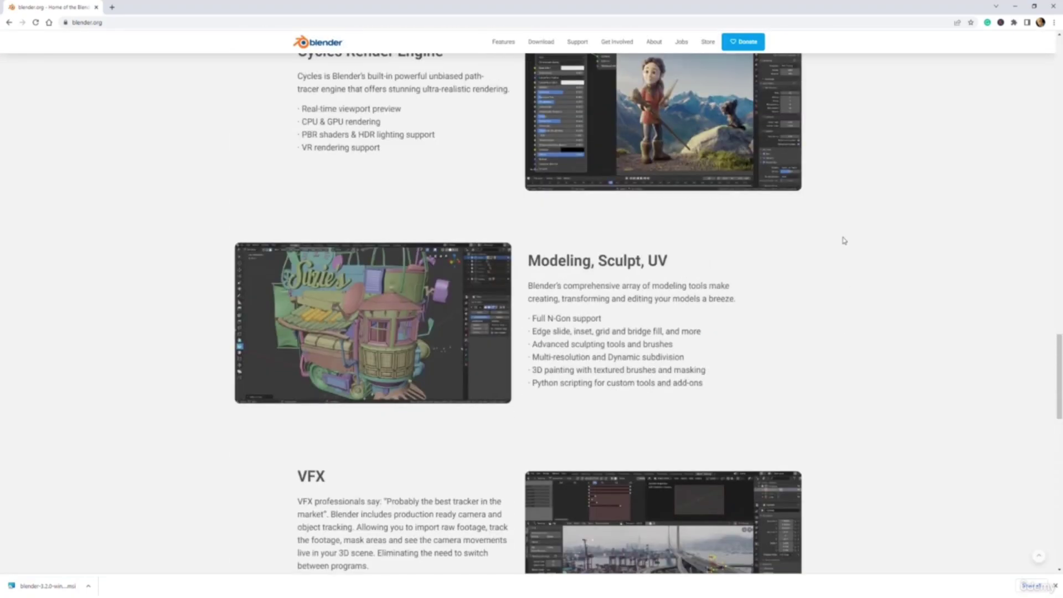
scroll(844, 240, "up", 13)
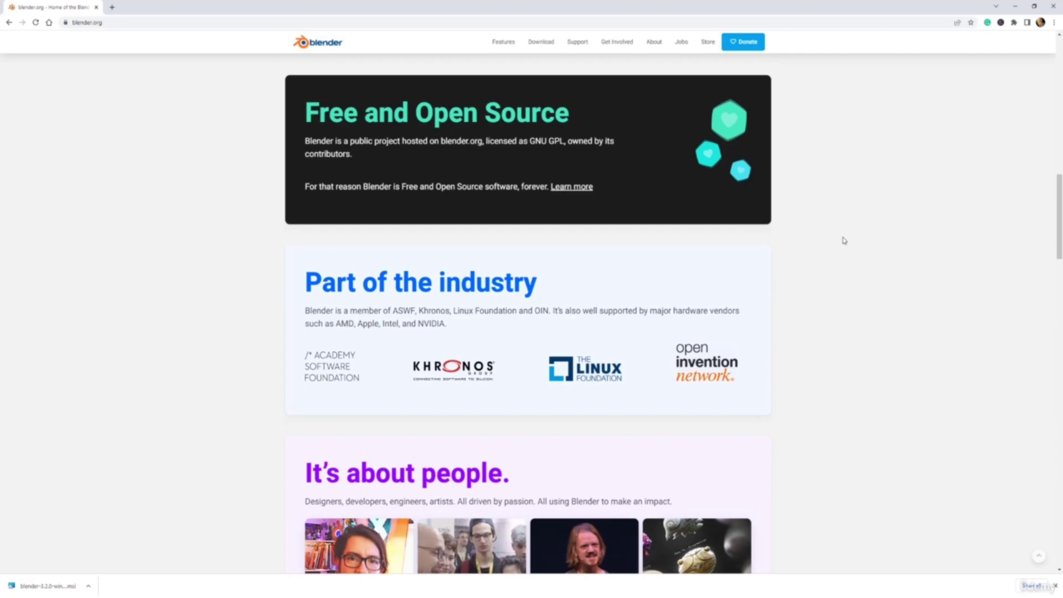
scroll(843, 240, "up", 6)
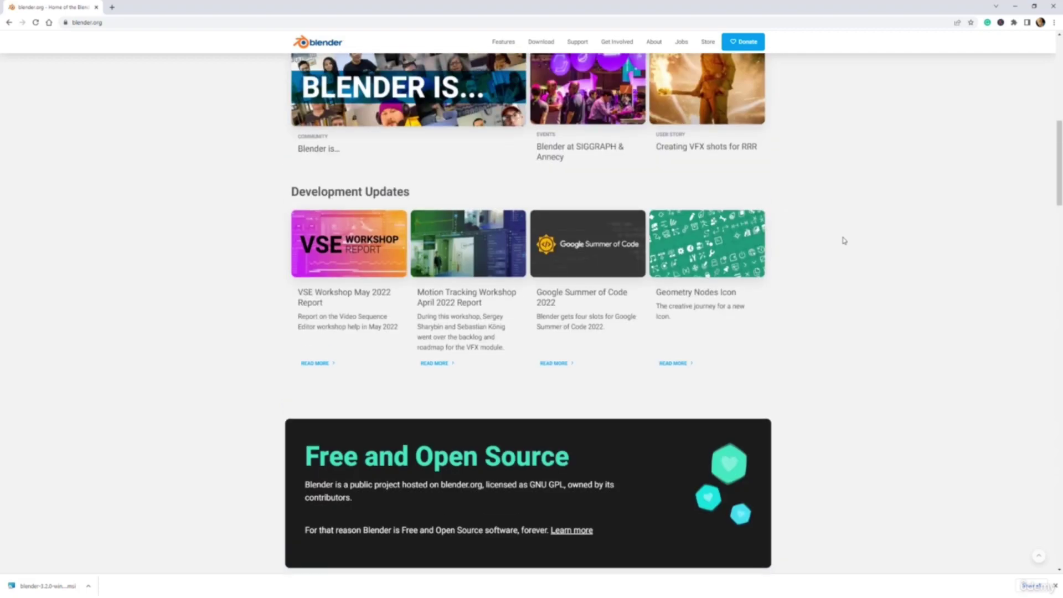
scroll(841, 240, "up", 4)
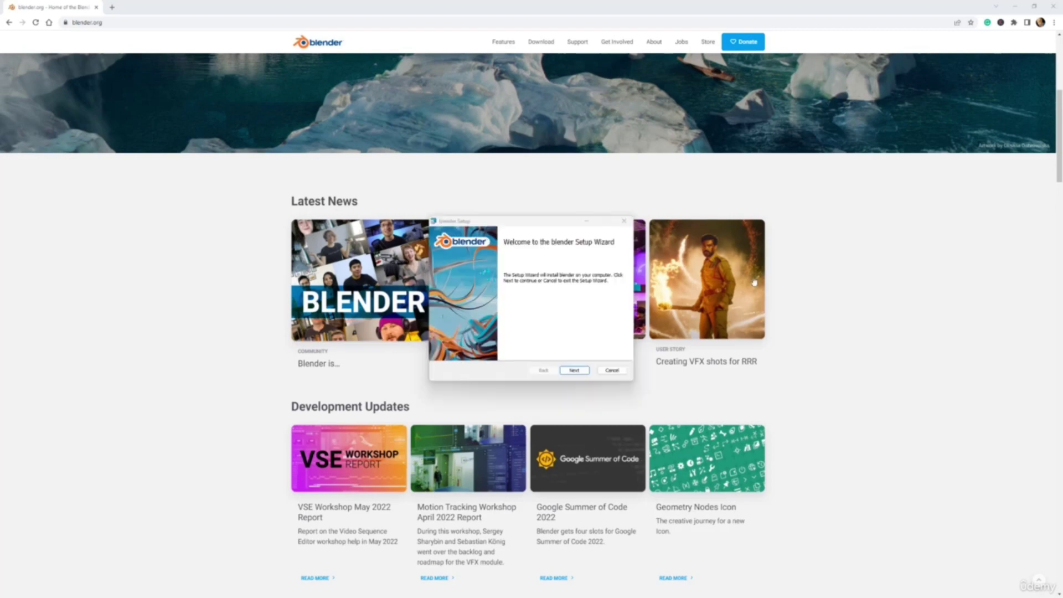
Step: Accept the license agreement and install Blender with the default custom-setup features
left_click(575, 370)
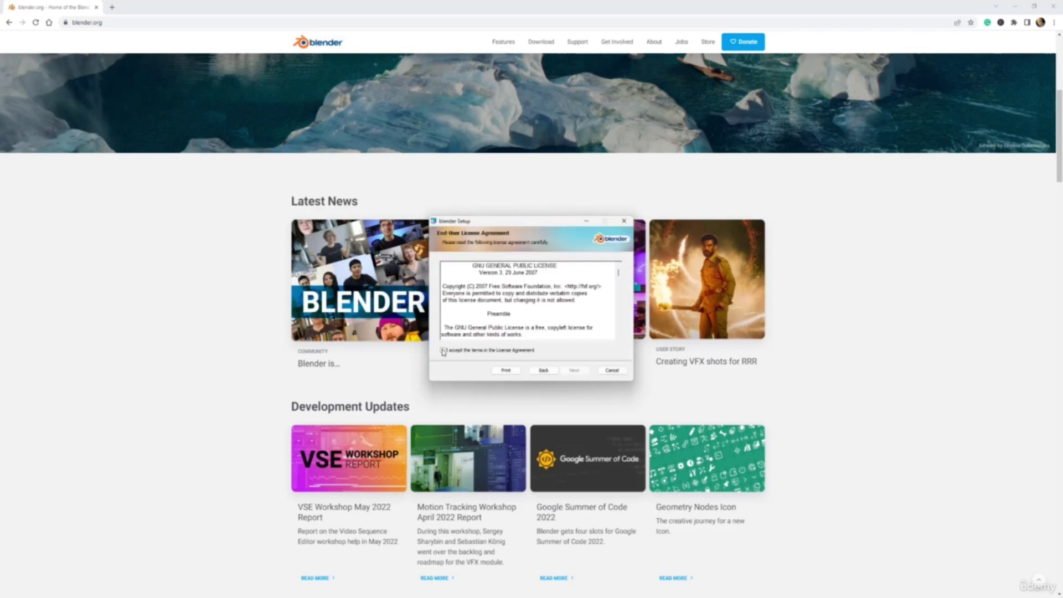
left_click(443, 350)
left_click(578, 369)
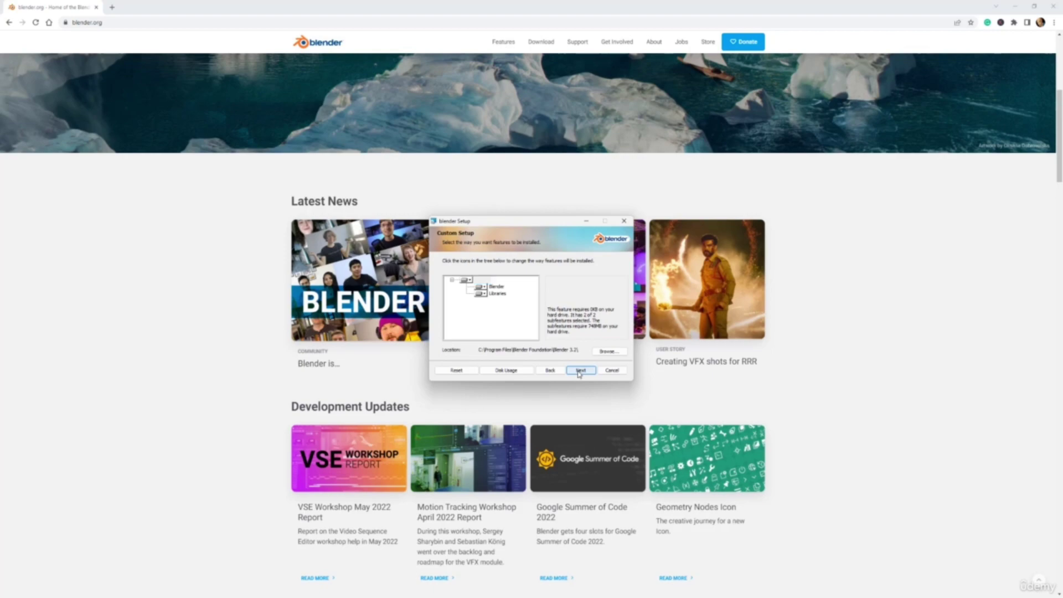
left_click(579, 371)
left_click(575, 371)
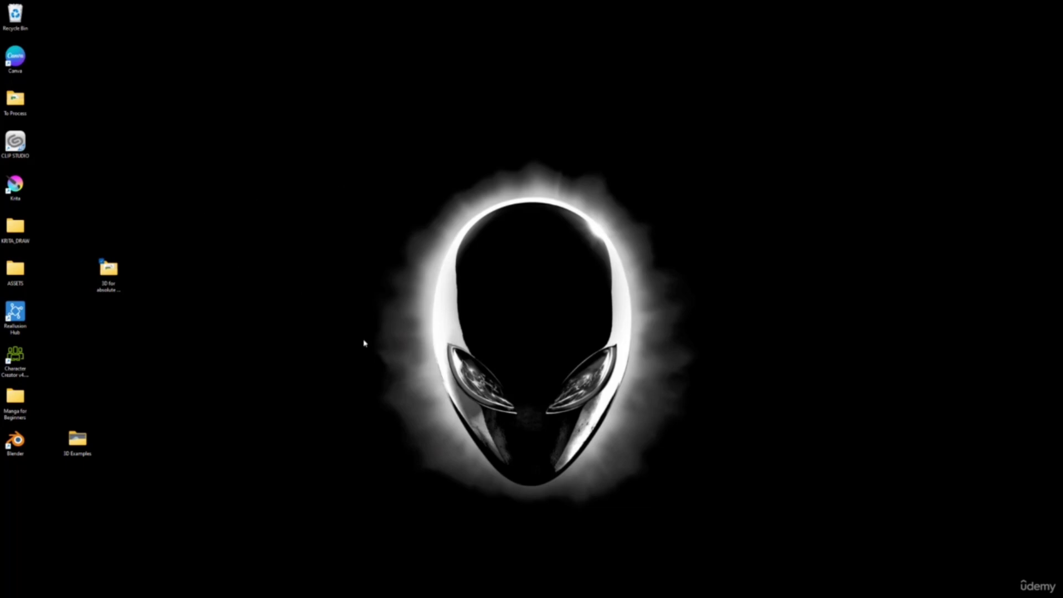
Step: Launch Blender from its desktop shortcut and drag its window to the top of the screen
double_click(21, 443)
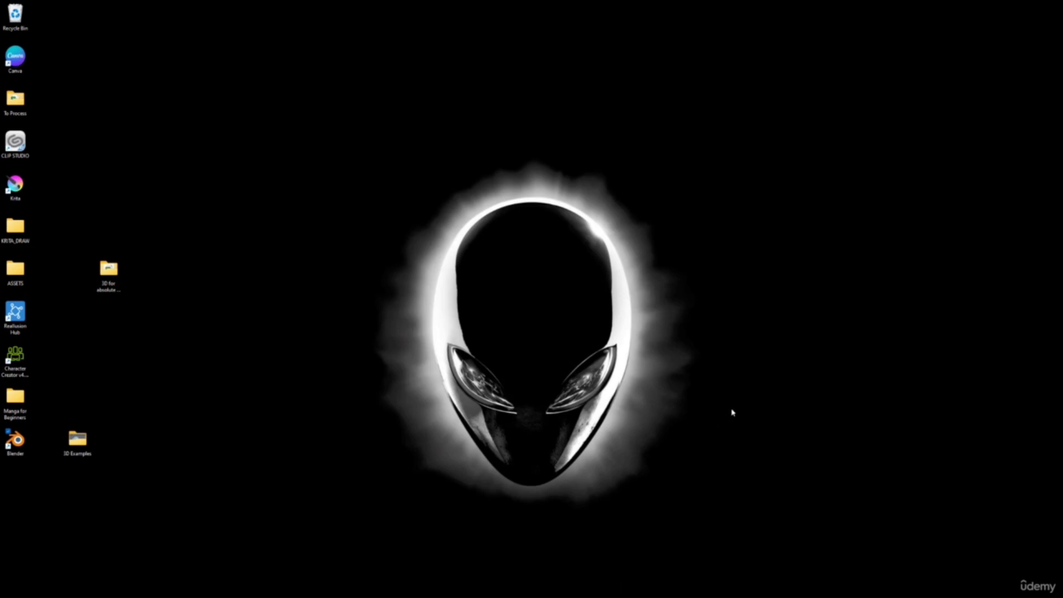
left_click_drag(626, 339, 644, 4)
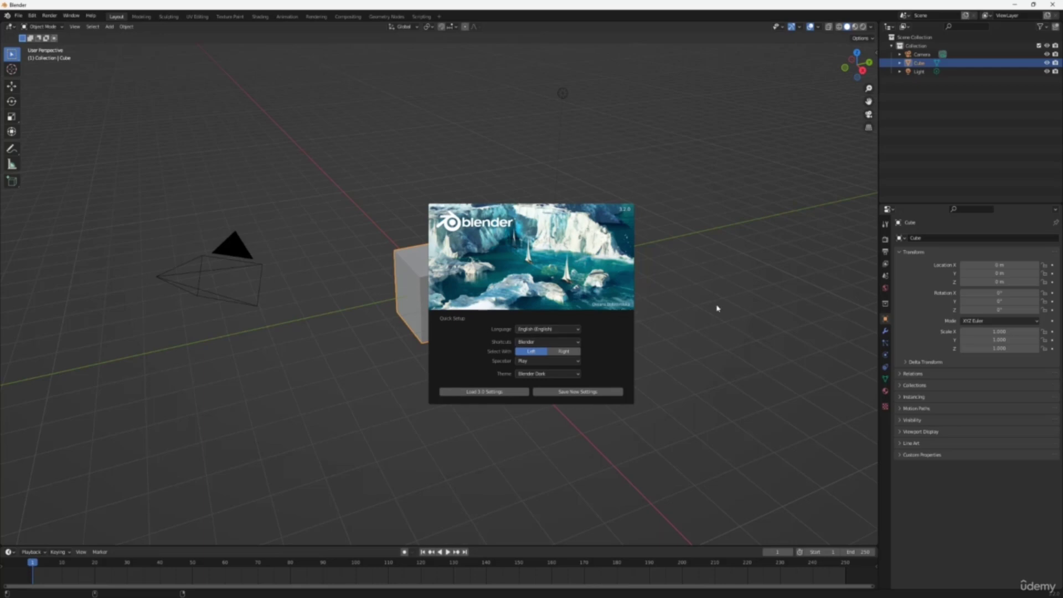
Step: Save the English, Left select, Blender Dark quick-setup settings and dismiss the splash
left_click(568, 393)
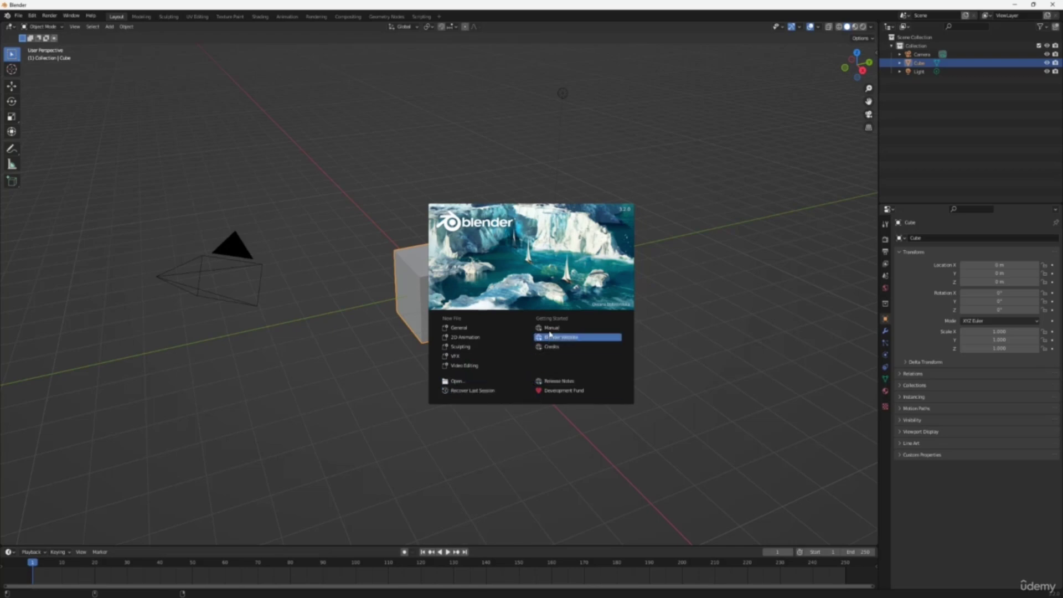
left_click(736, 236)
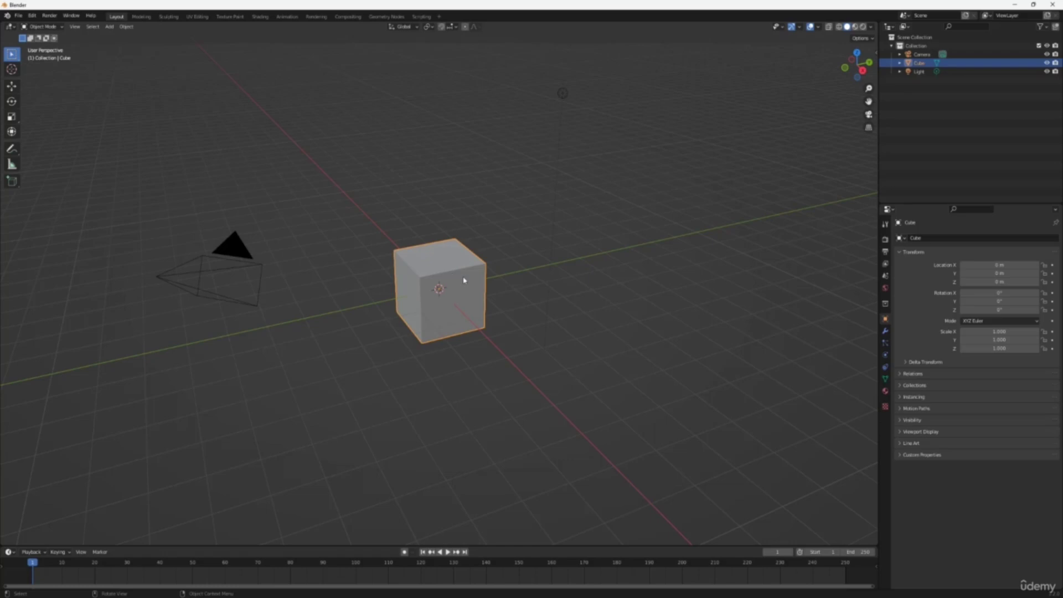
Step: Select the camera, cube and light, switch to Rendered shading, and reselect the cube
left_click(240, 255)
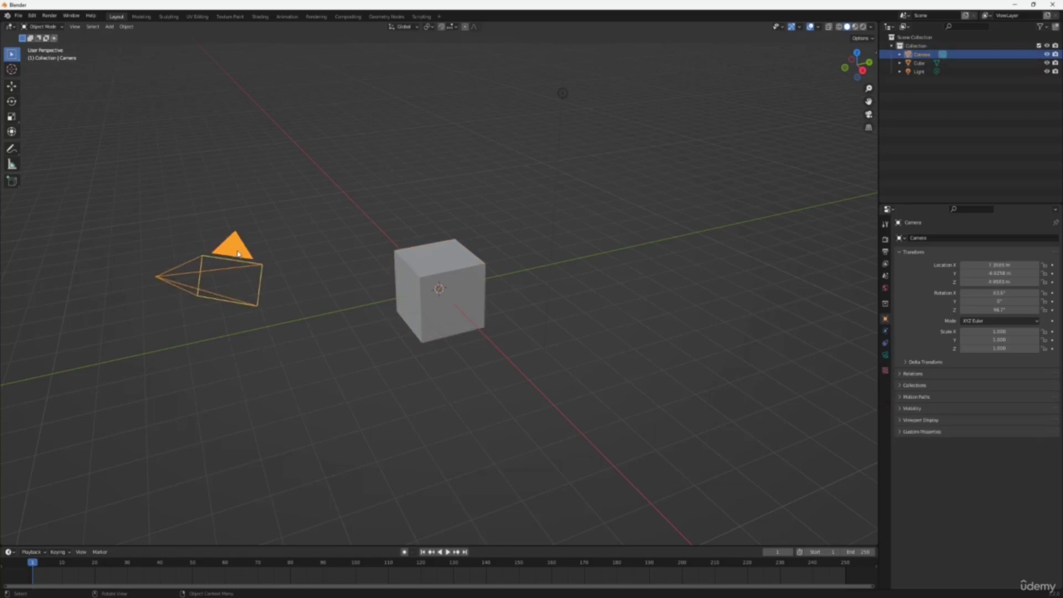
left_click(469, 284)
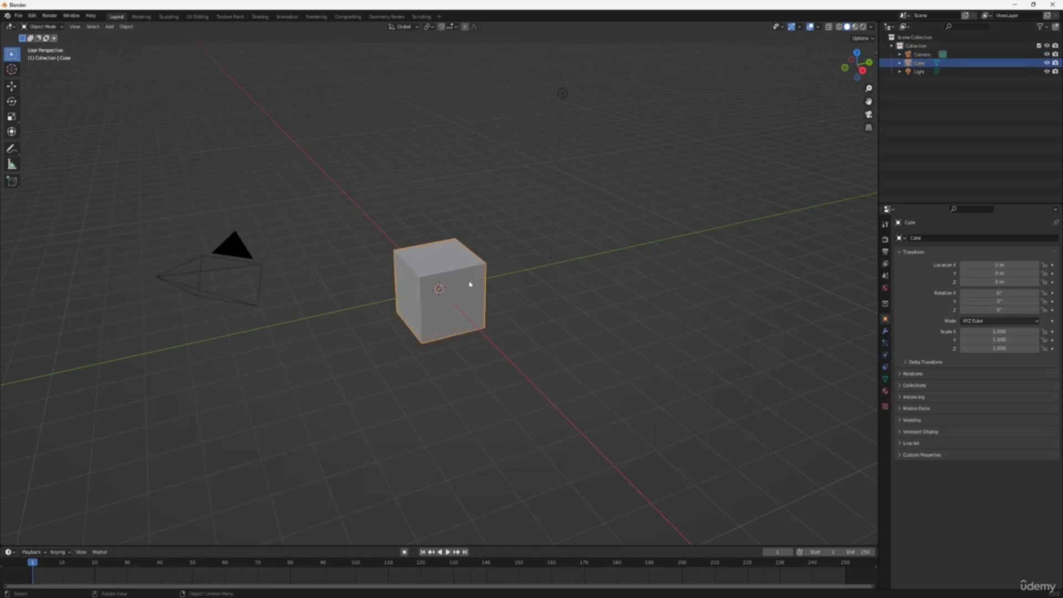
left_click(563, 98)
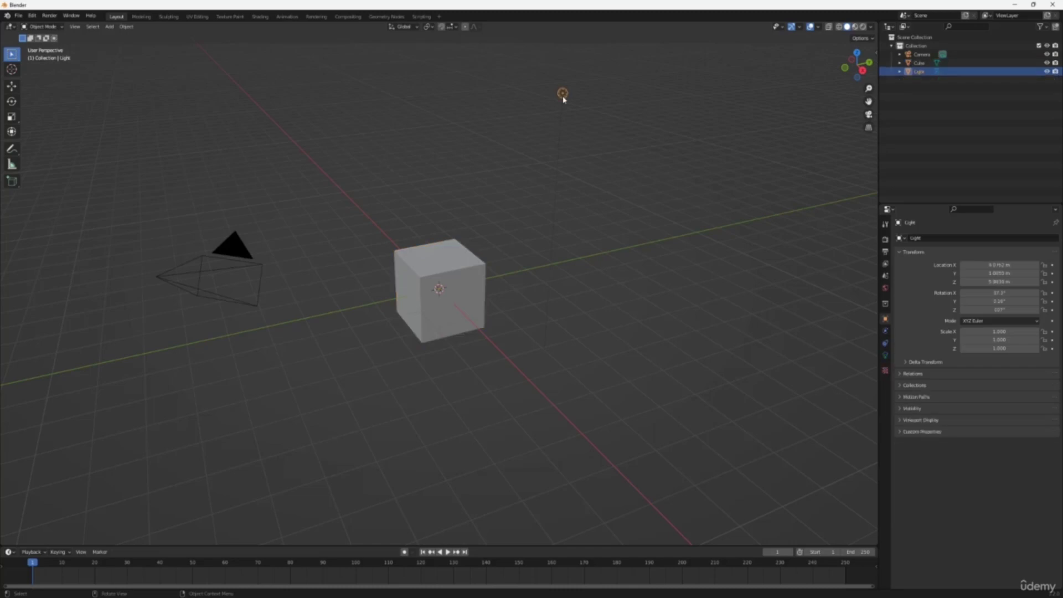
left_click(862, 28)
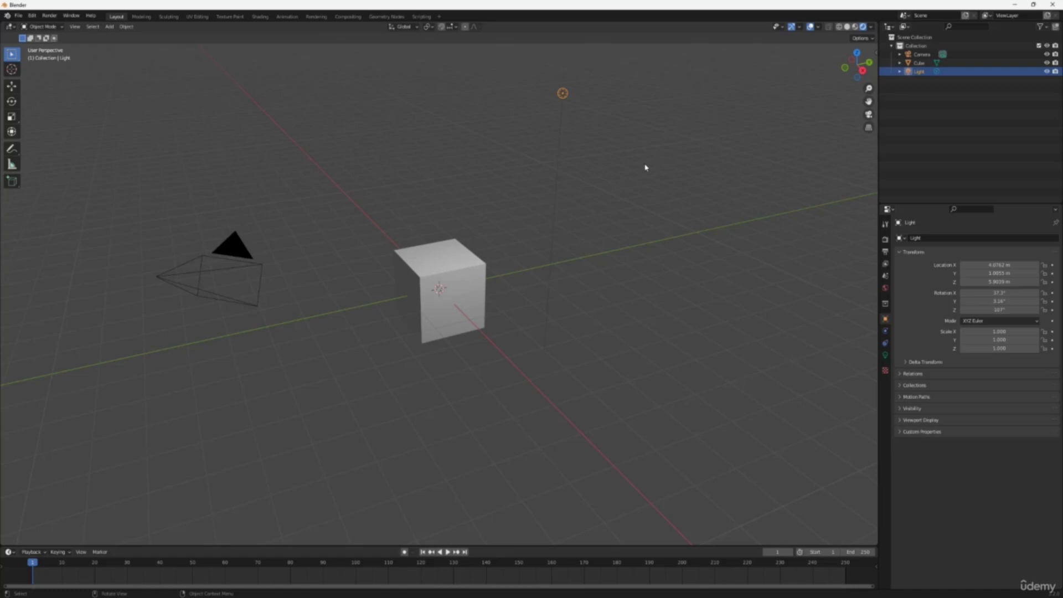
left_click(447, 279)
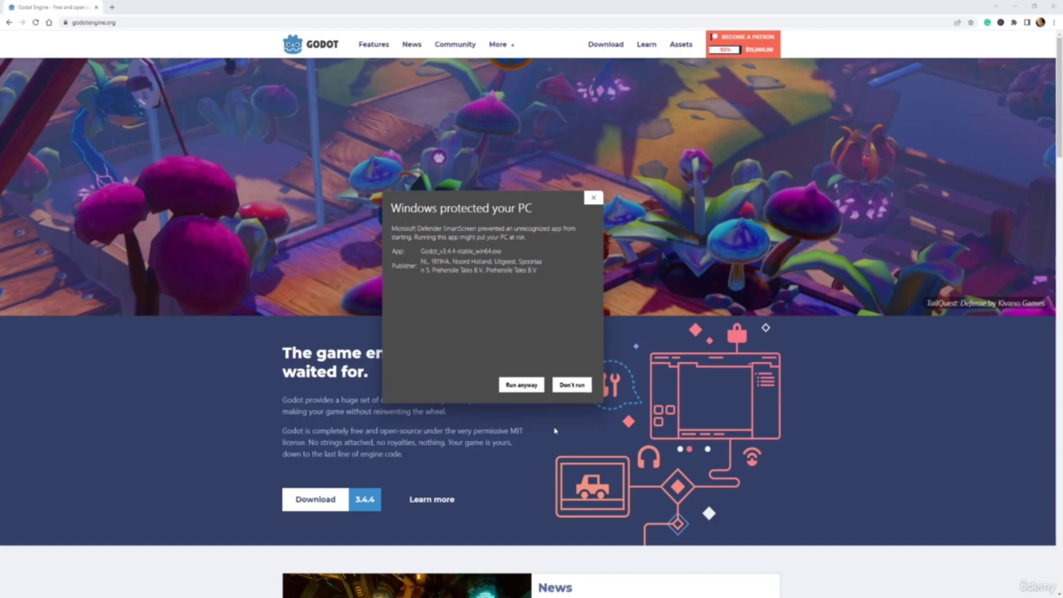
Step: Close the 'Windows protected your PC' warning and scroll through the Godot home page
left_click(593, 199)
scroll(374, 337, "down", 13)
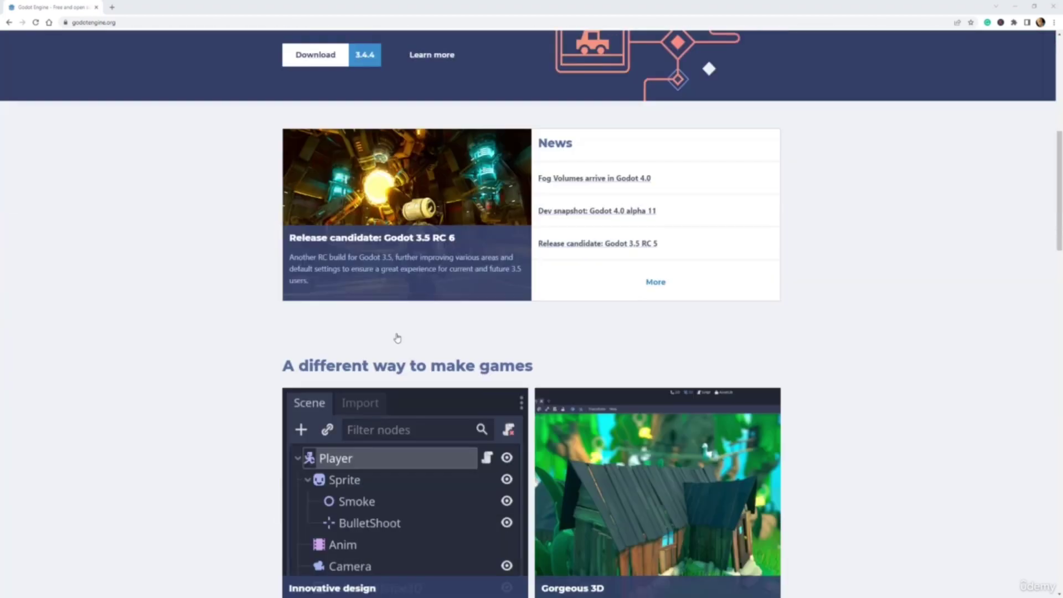
scroll(399, 338, "down", 13)
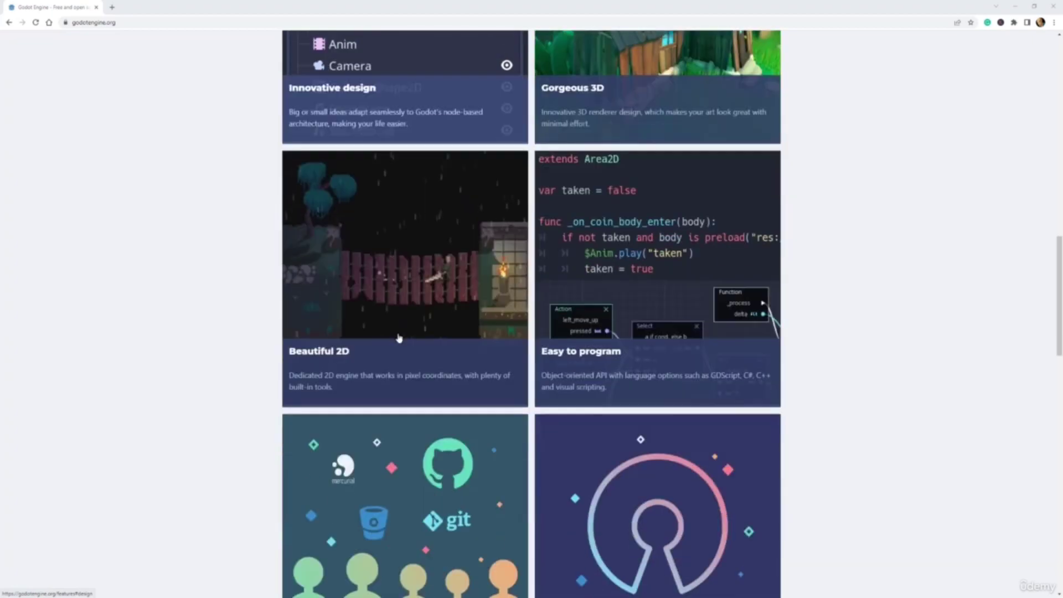
scroll(399, 338, "down", 3)
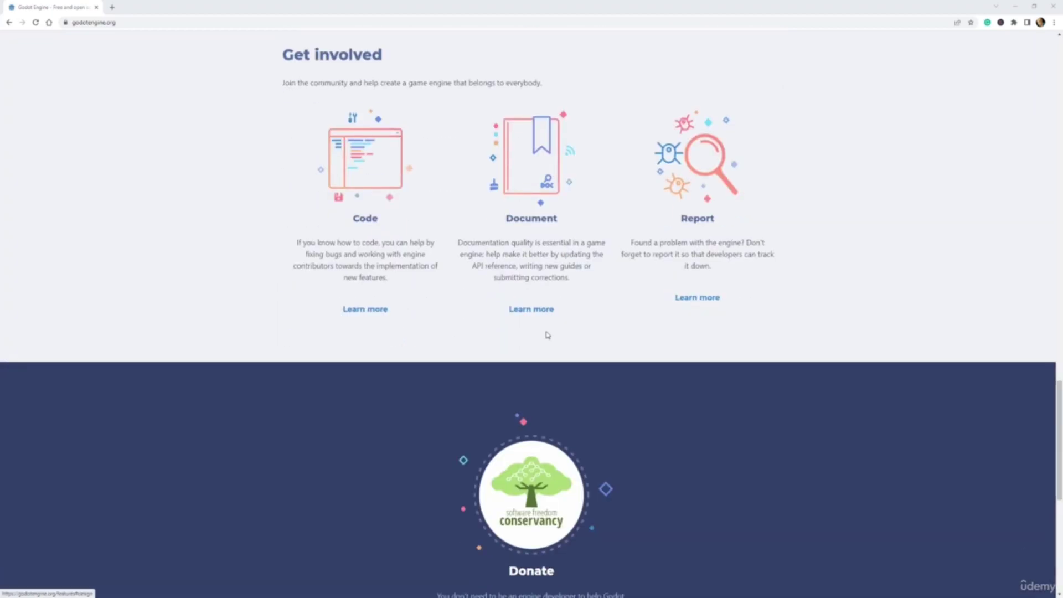
scroll(546, 334, "up", 20)
scroll(581, 266, "up", 3)
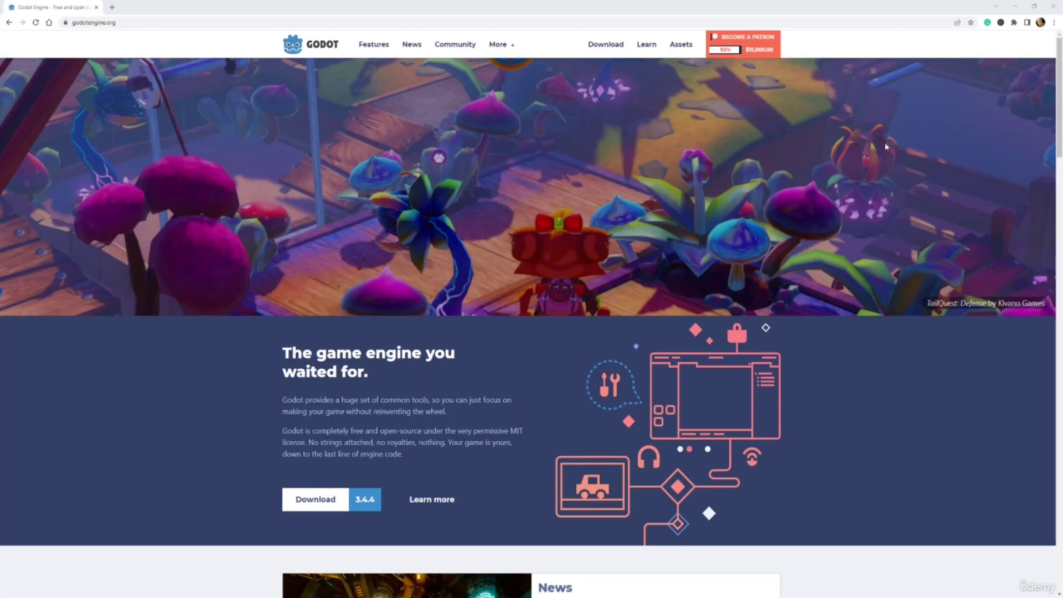
Step: Scroll down through the Godot homepage features and back up to the top
scroll(825, 173, "down", 15)
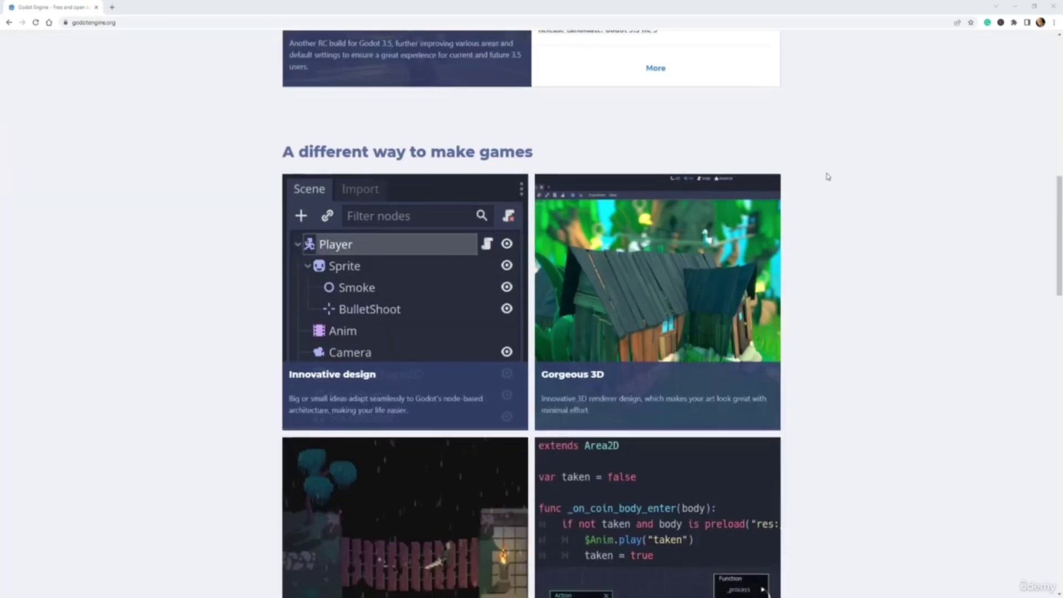
scroll(836, 173, "down", 12)
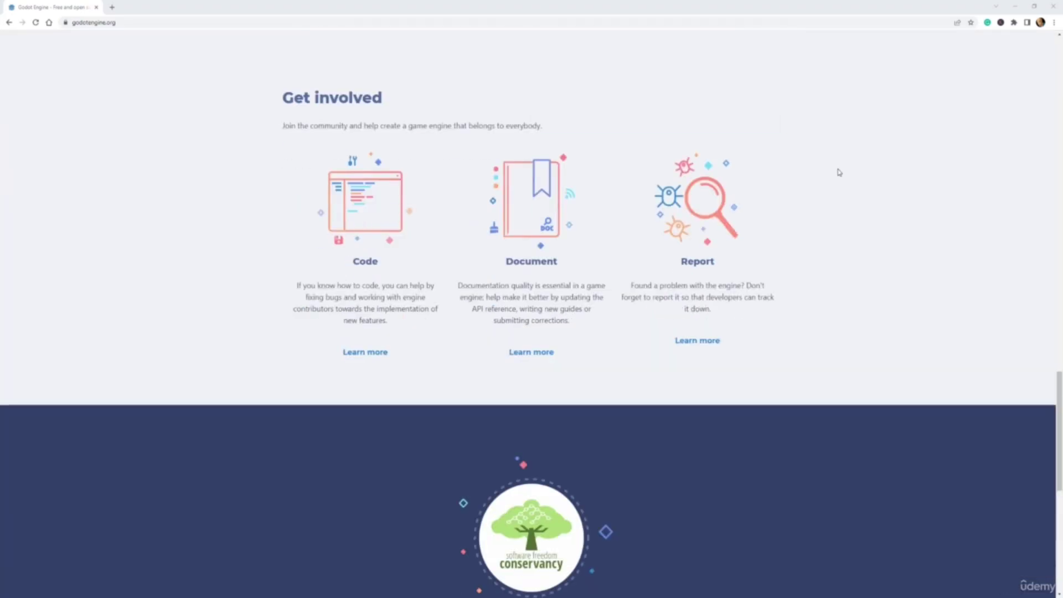
scroll(838, 171, "up", 15)
scroll(845, 167, "up", 10)
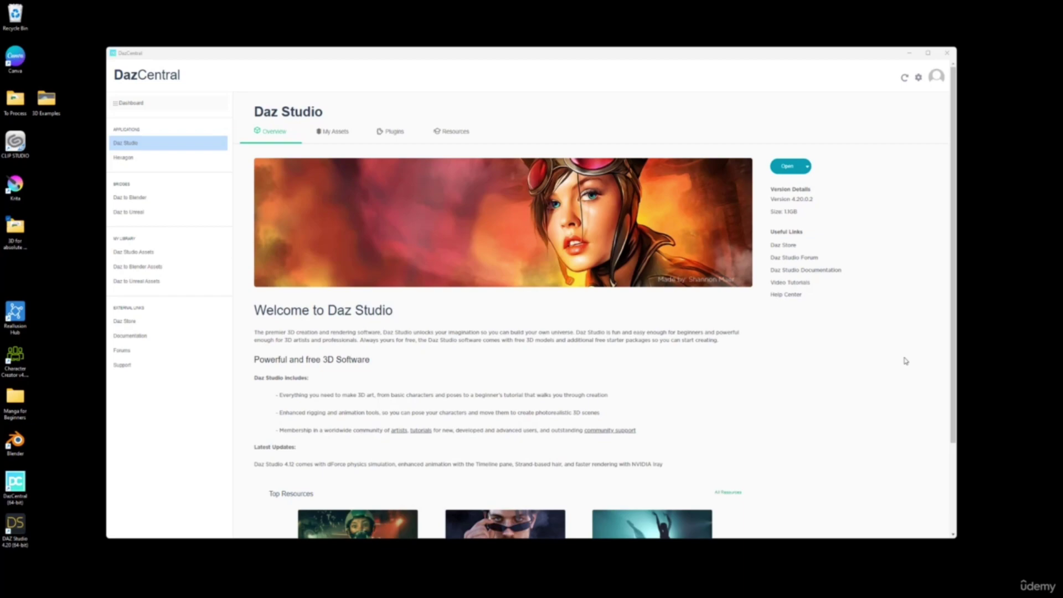
Step: Scroll through the DazCentral overview of Daz Studio 4.20.0.2
scroll(885, 362, "down", 1)
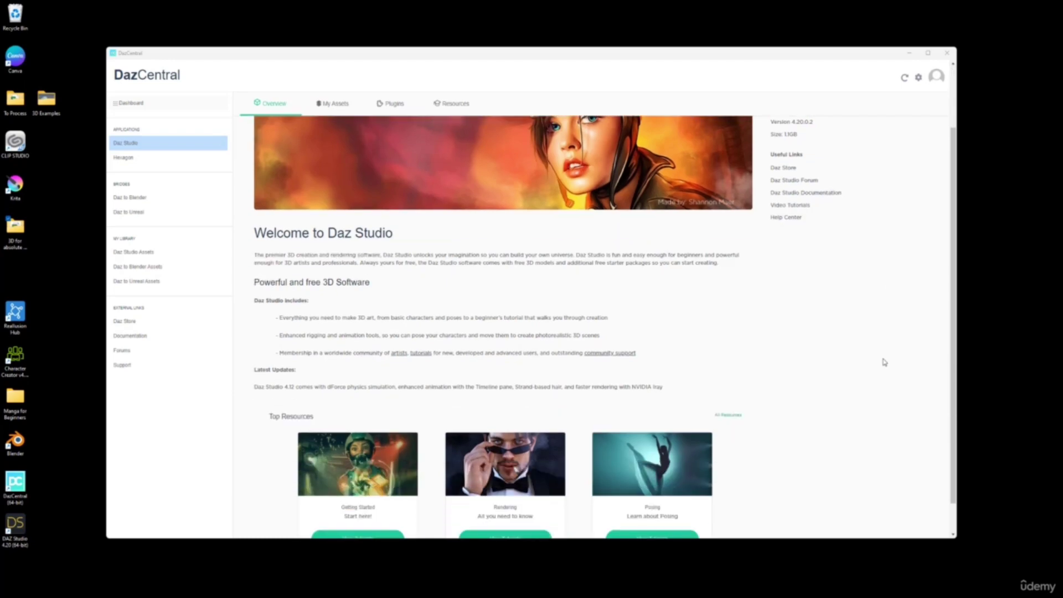
scroll(884, 362, "down", 1)
scroll(884, 362, "up", 2)
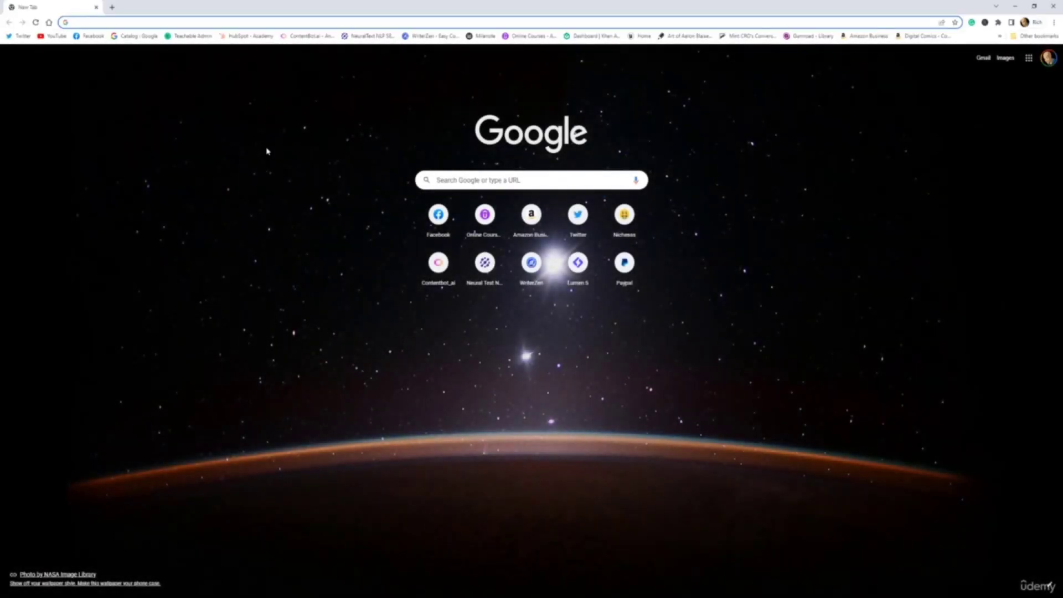
Step: Load daz3d.com/homepage and scroll through its releases and asset library sections
type("daz")
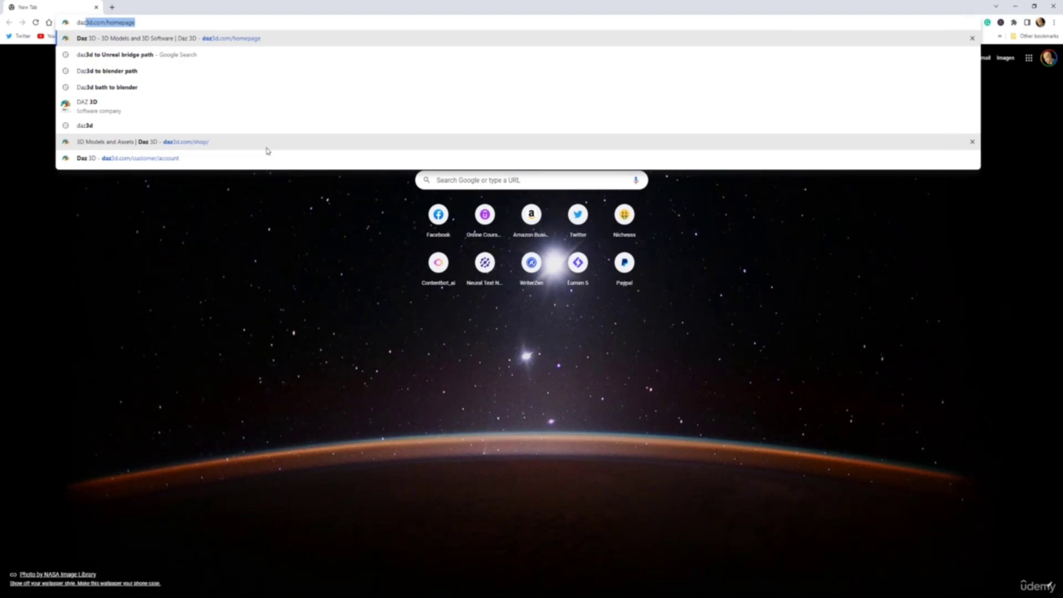
key("Return")
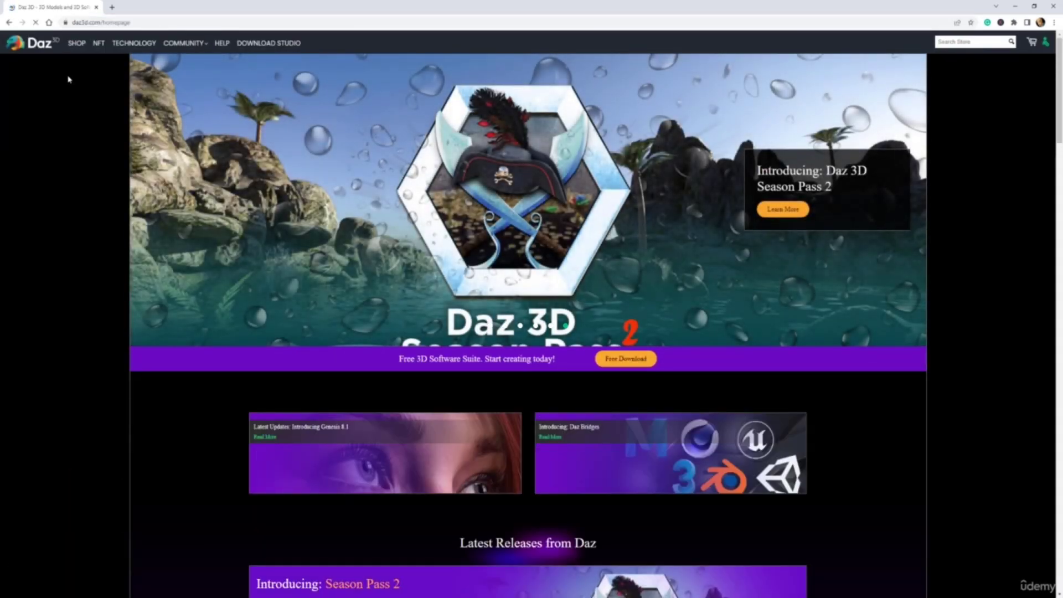
scroll(388, 222, "down", 2)
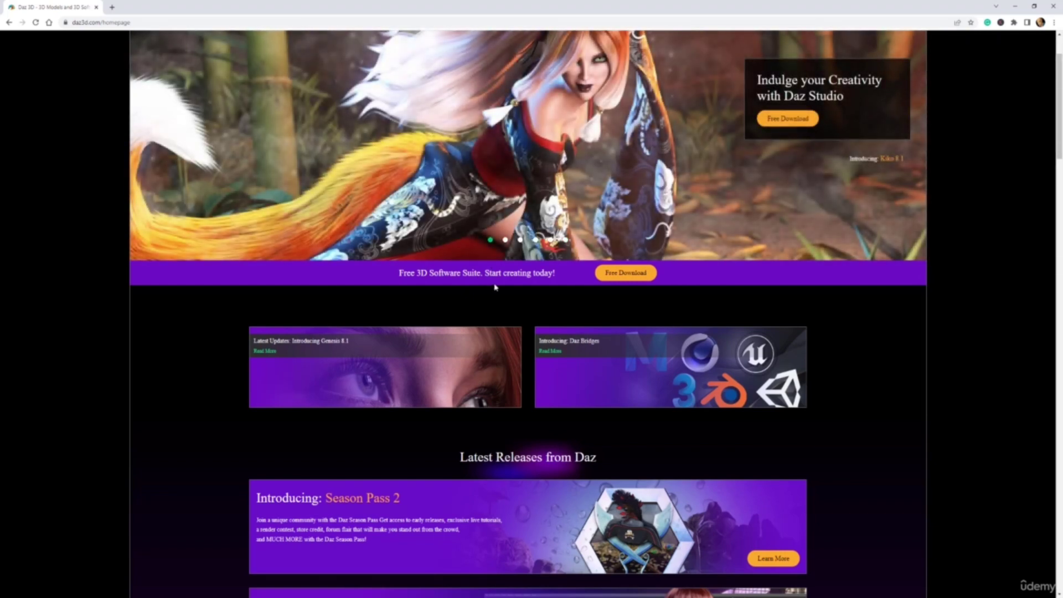
scroll(570, 295, "down", 3)
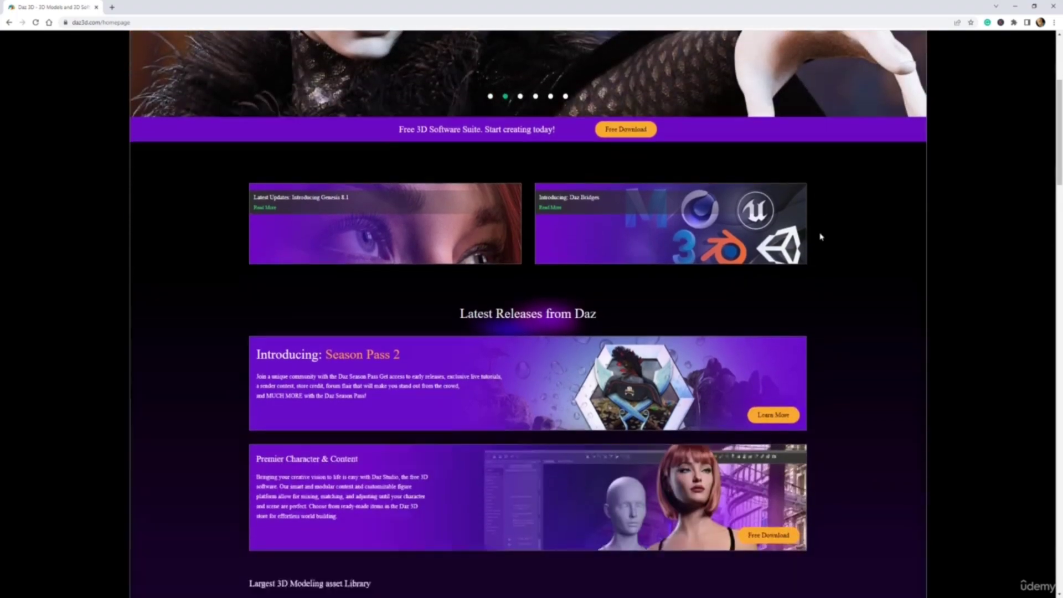
scroll(840, 234, "down", 6)
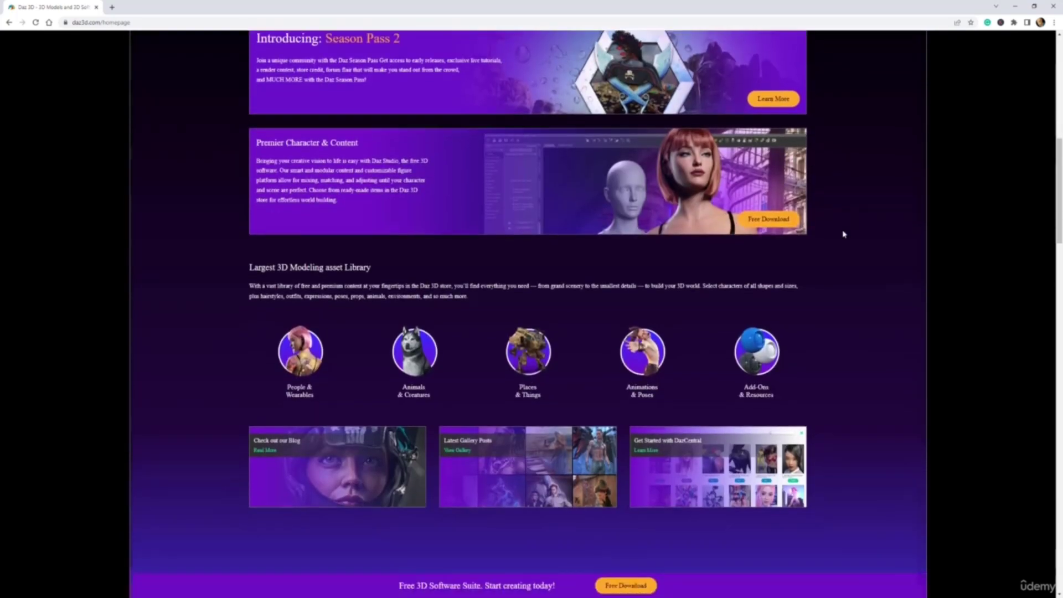
scroll(844, 234, "down", 1)
scroll(844, 235, "down", 1)
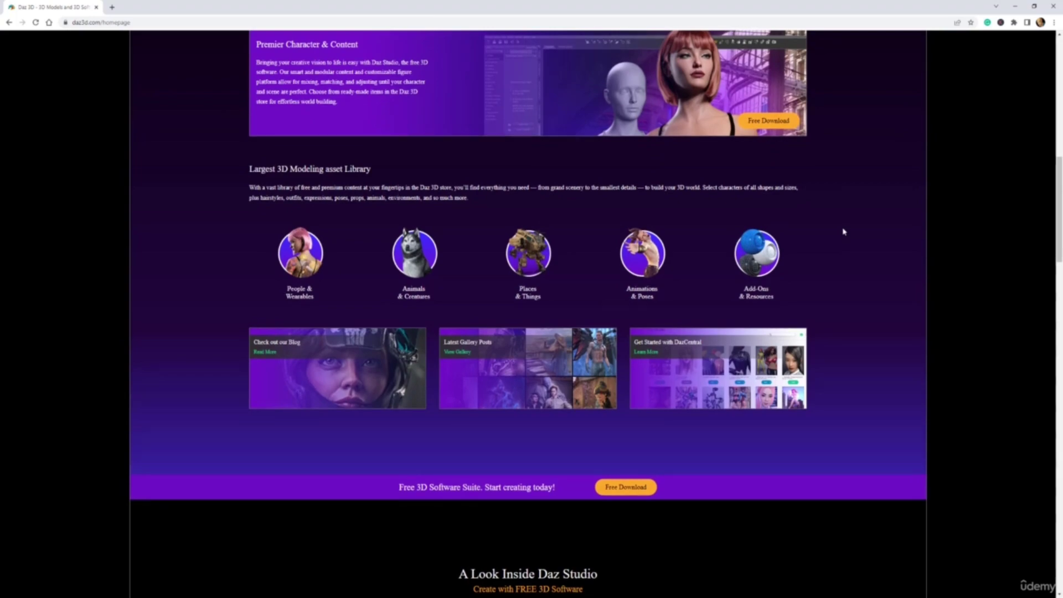
scroll(844, 231, "up", 3)
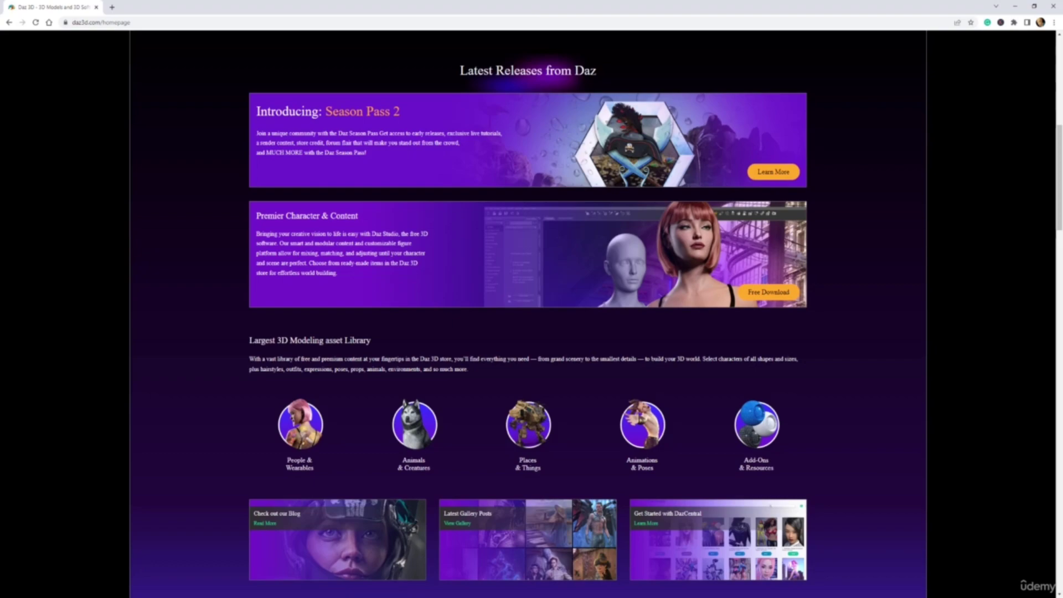
Step: Scroll the homepage past Latest Releases to the five asset library categories and blog/gallery cards
scroll(962, 247, "up", 8)
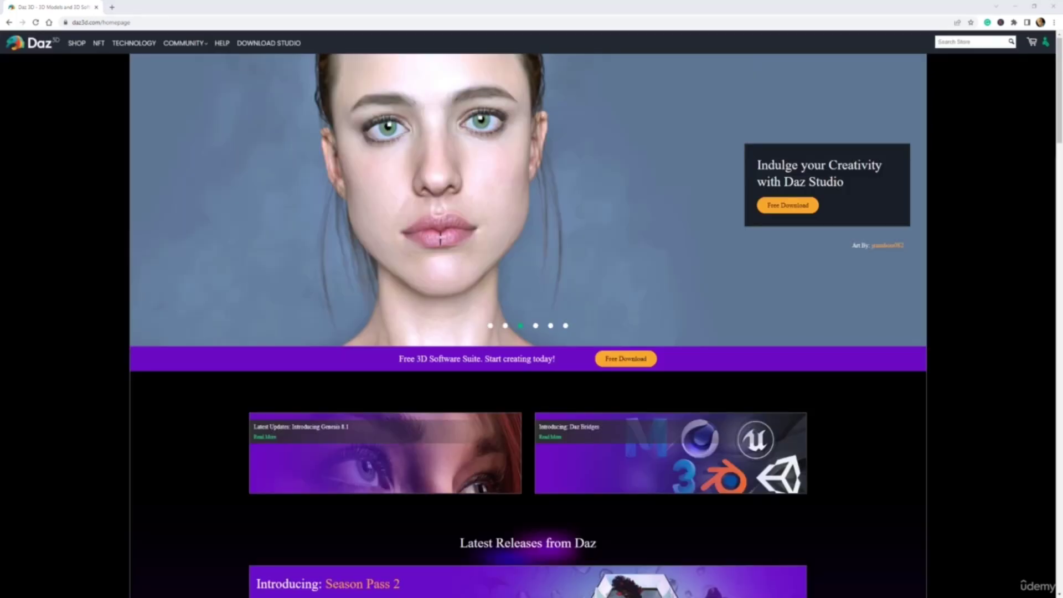
scroll(946, 248, "down", 2)
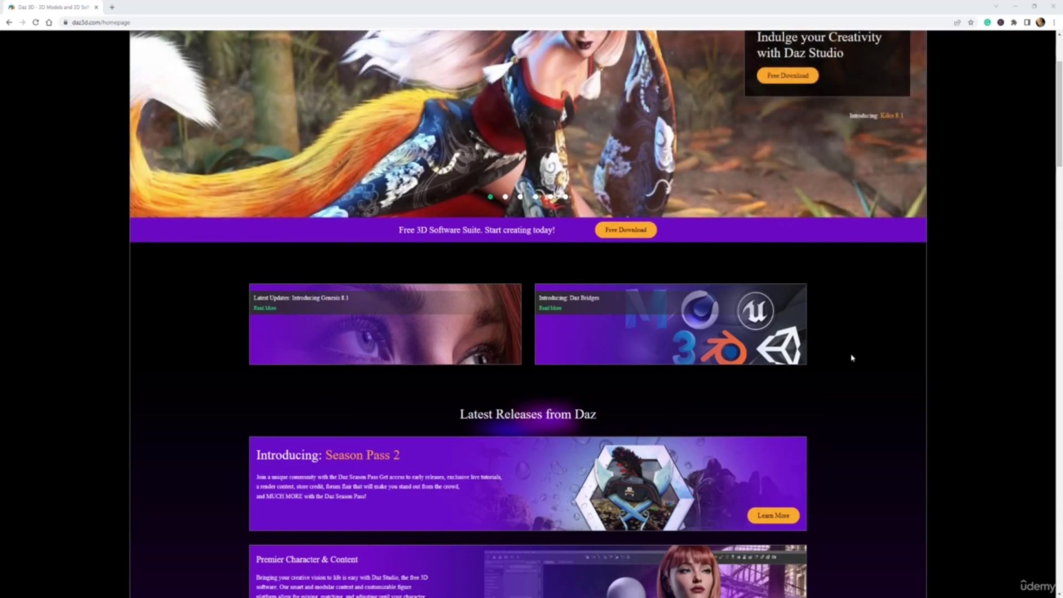
scroll(852, 358, "down", 3)
scroll(852, 356, "down", 2)
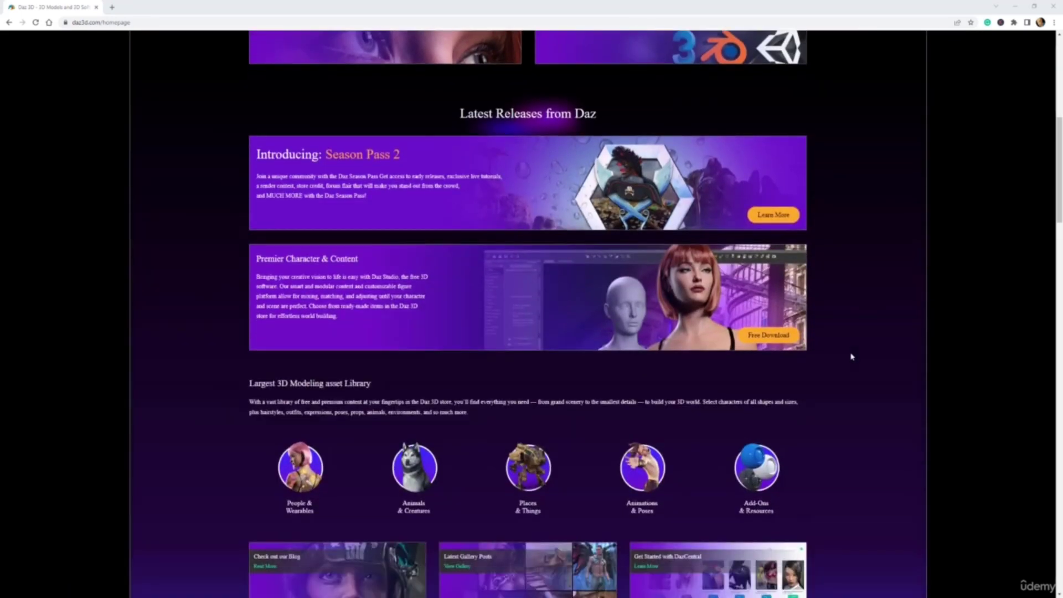
scroll(851, 357, "down", 2)
scroll(851, 357, "down", 1)
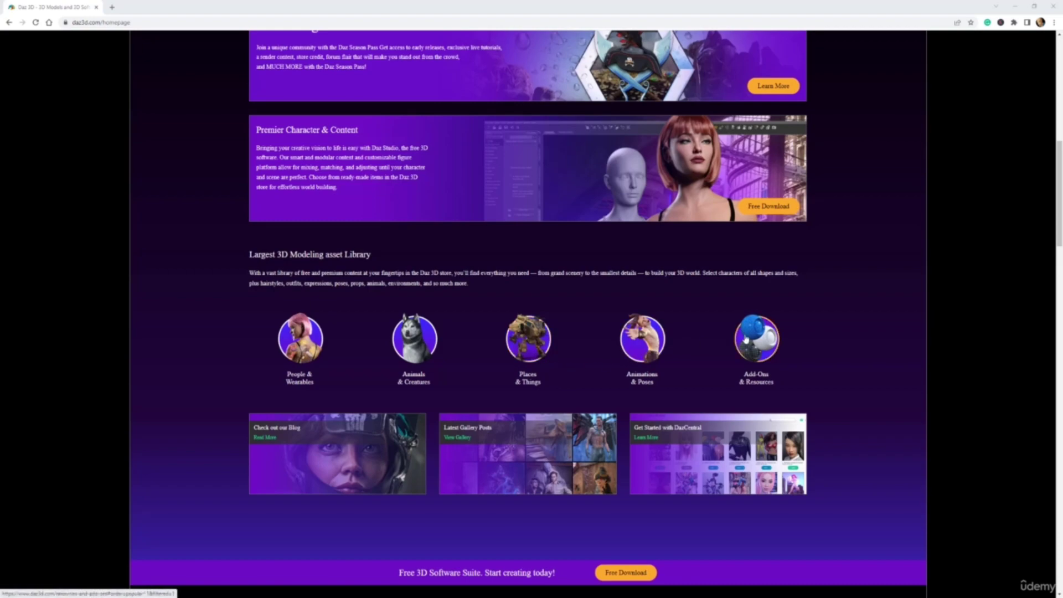
Step: Scroll down through 'A Look Inside Daz Studio' and the 'All-New Daz Blog' sections
scroll(827, 299, "down", 5)
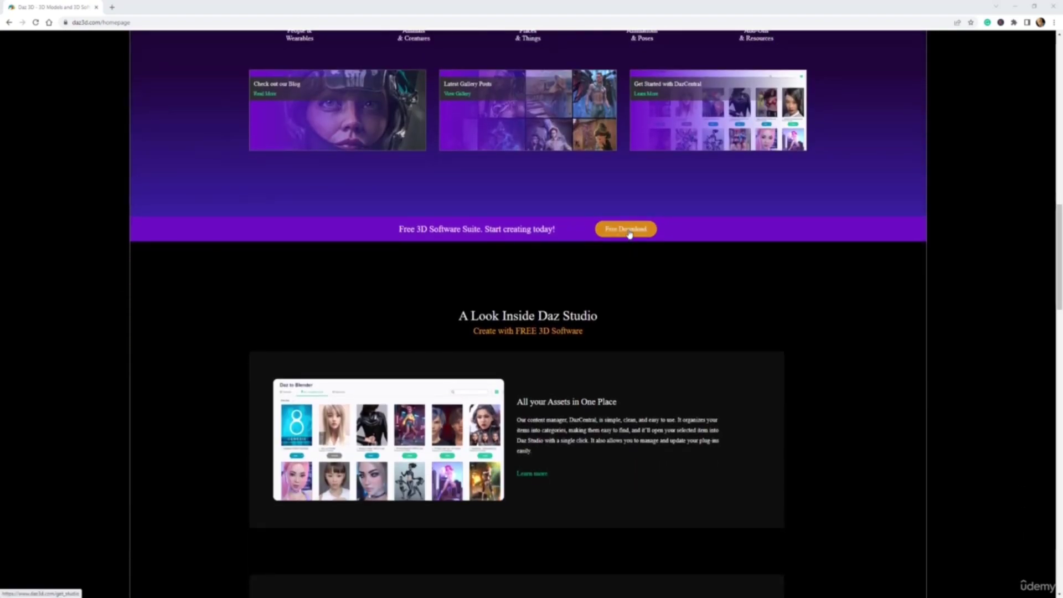
scroll(866, 325, "down", 2)
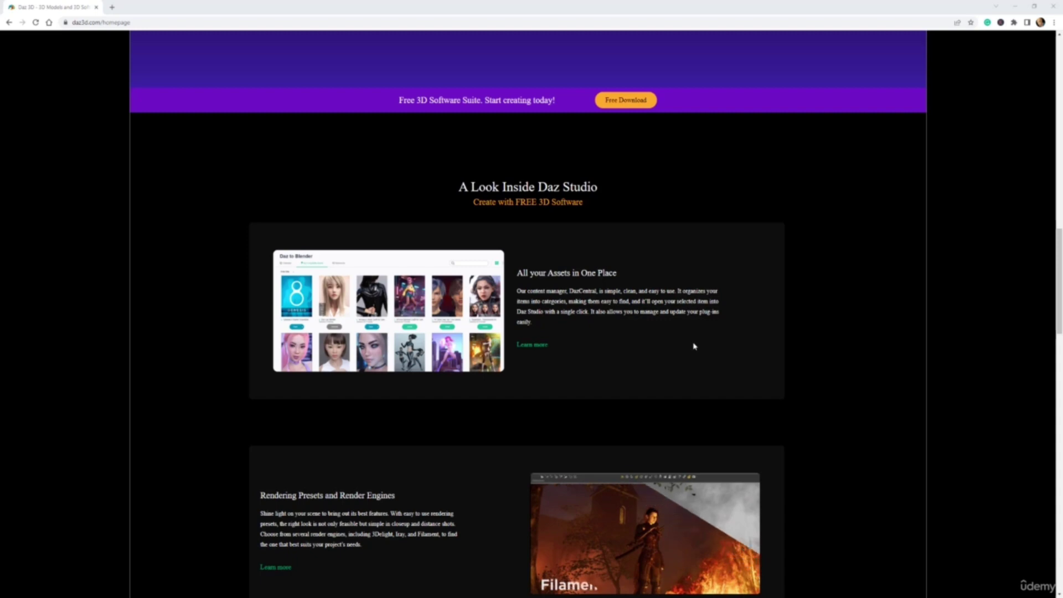
scroll(695, 346, "down", 2)
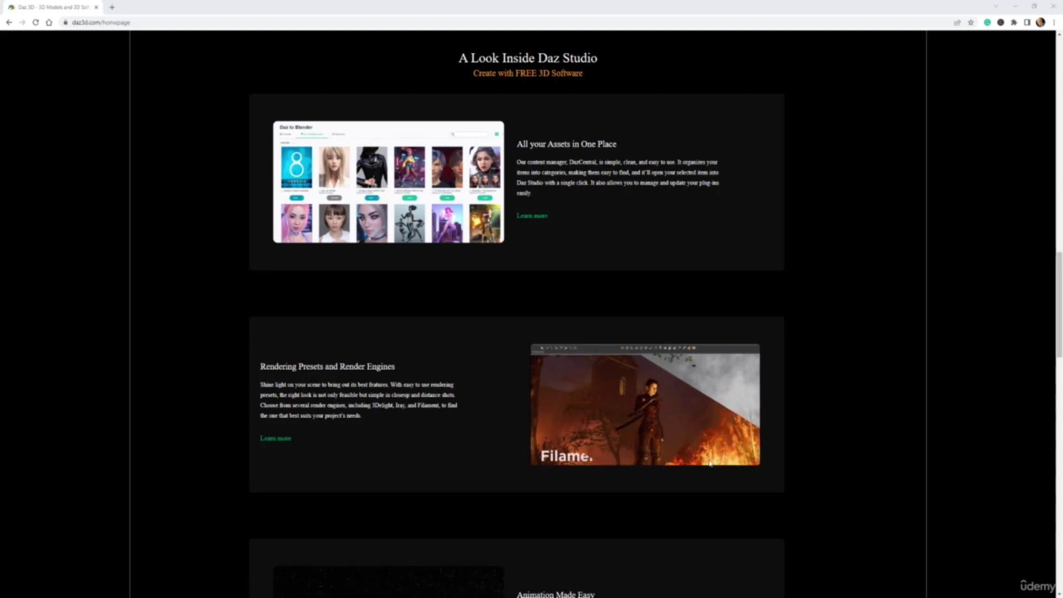
scroll(710, 463, "down", 4)
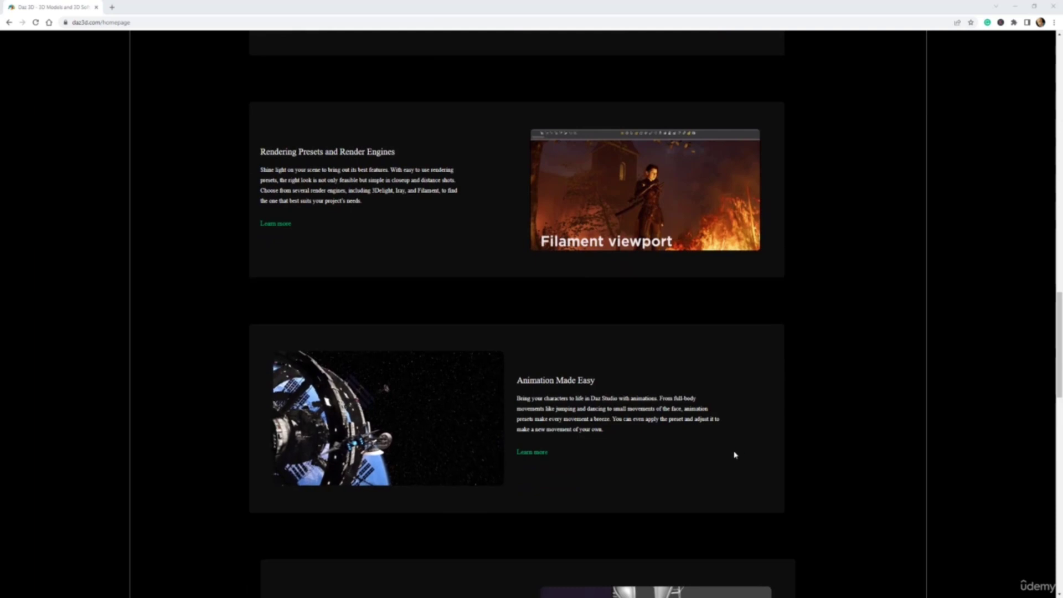
scroll(732, 453, "down", 2)
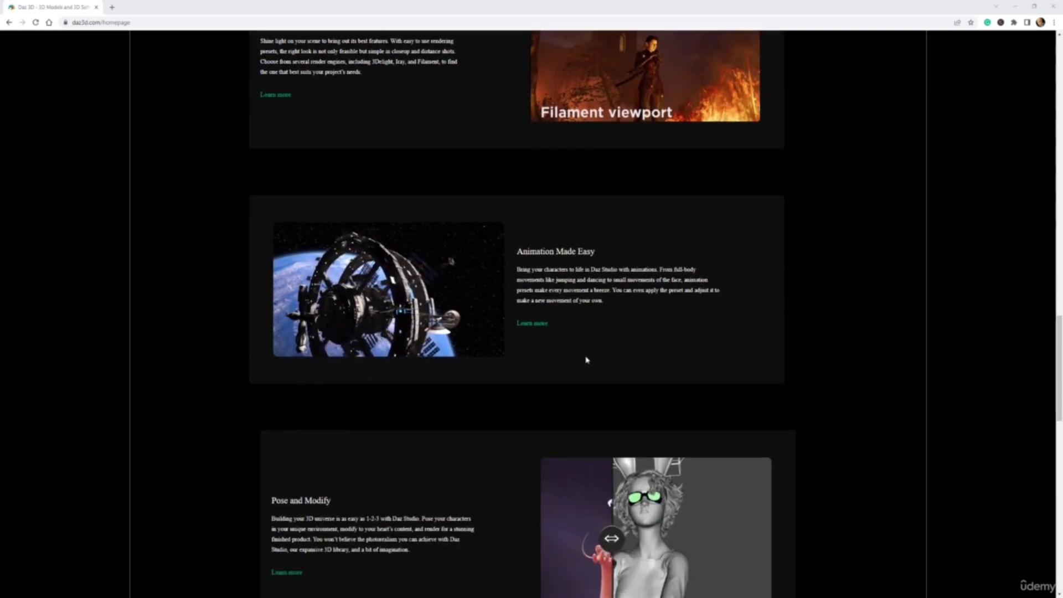
scroll(587, 359, "down", 2)
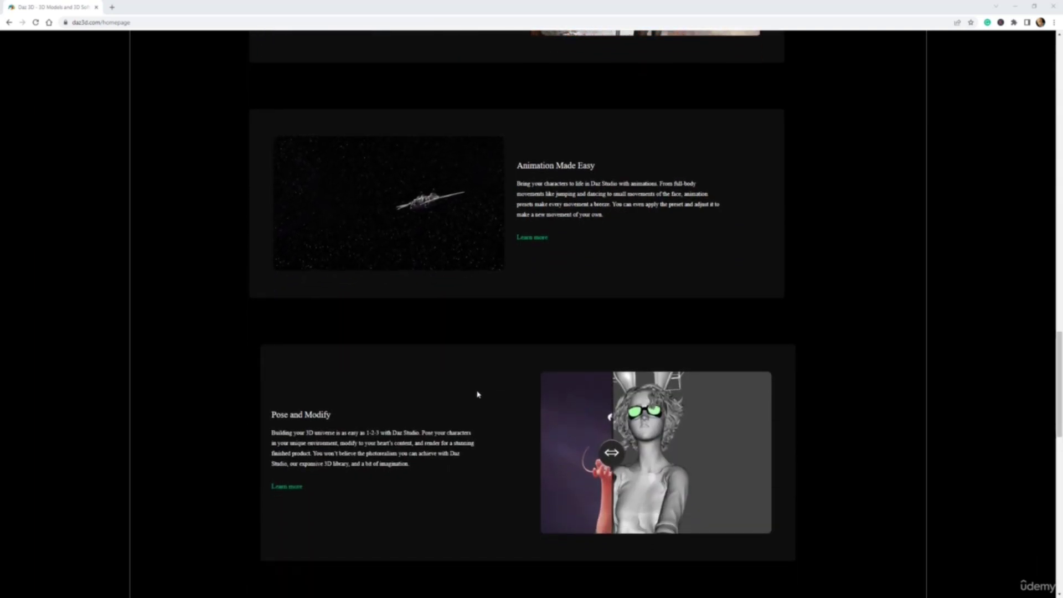
scroll(477, 394, "down", 2)
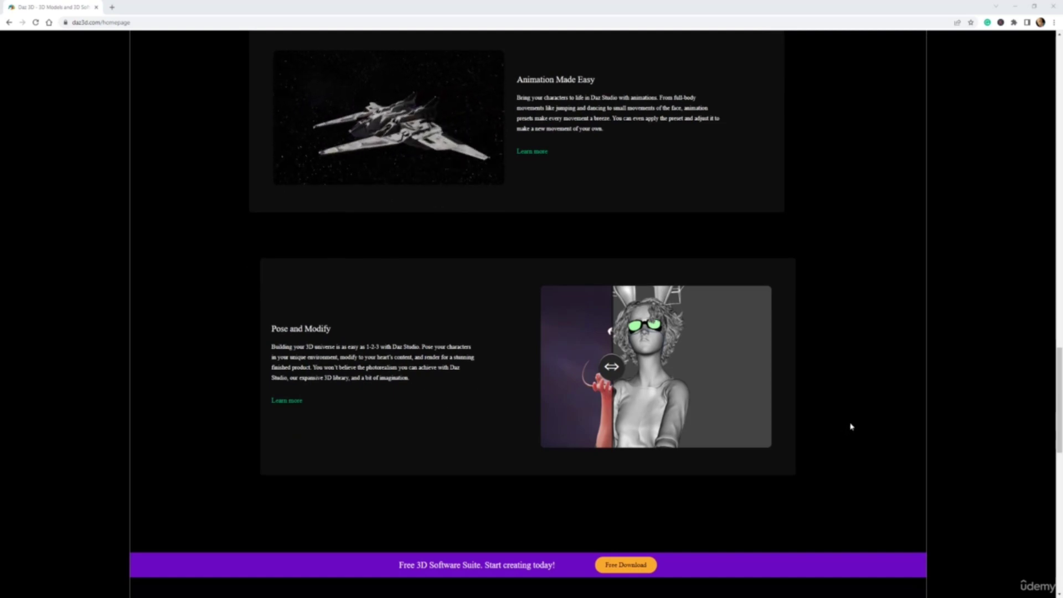
scroll(847, 427, "down", 10)
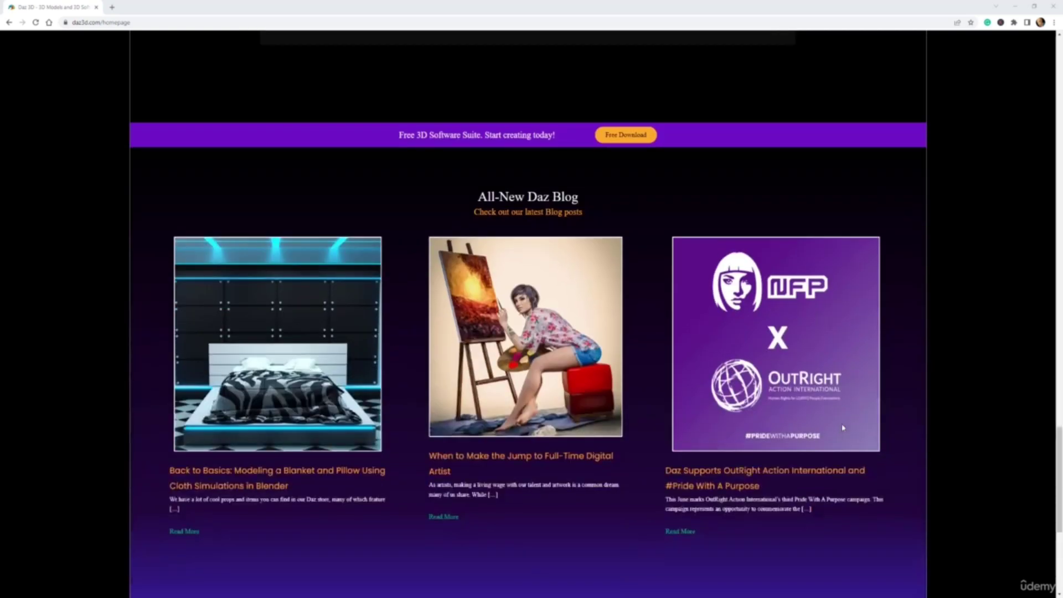
scroll(842, 428, "down", 4)
Step: Scroll back up toward the top of the homepage
scroll(862, 430, "up", 4)
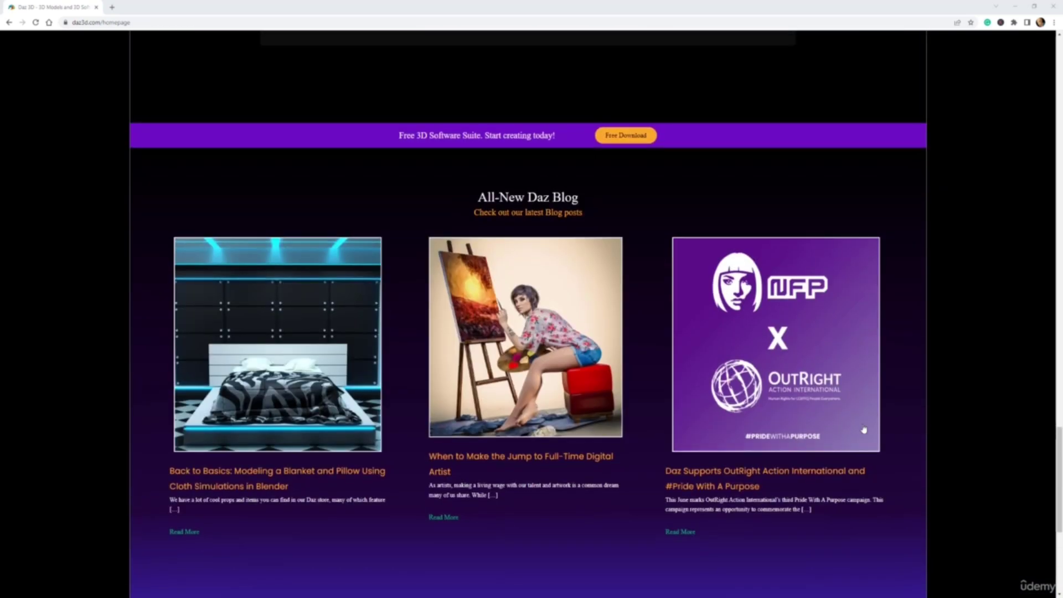
scroll(863, 429, "down", 2)
scroll(862, 430, "down", 5)
scroll(861, 430, "up", 20)
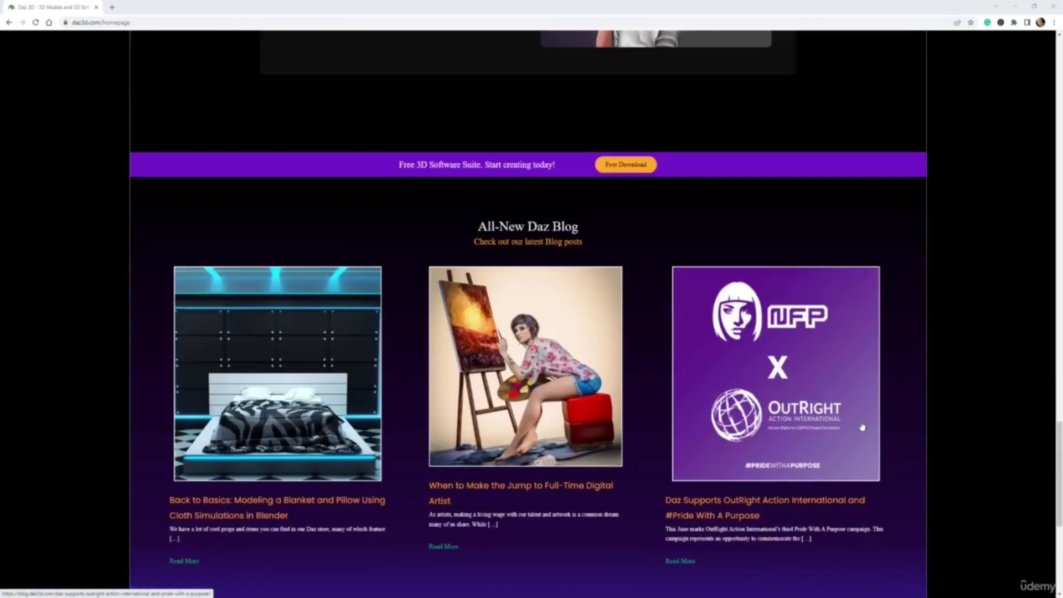
scroll(883, 350, "up", 10)
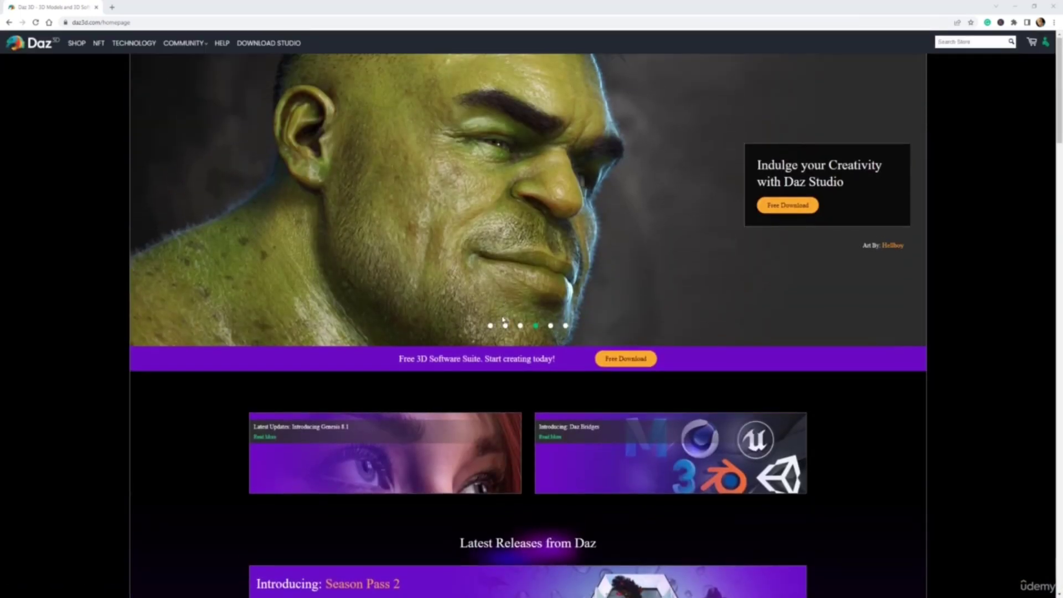
Step: Open the Daz NFT page from the top navigation and scroll through its introduction
left_click(96, 46)
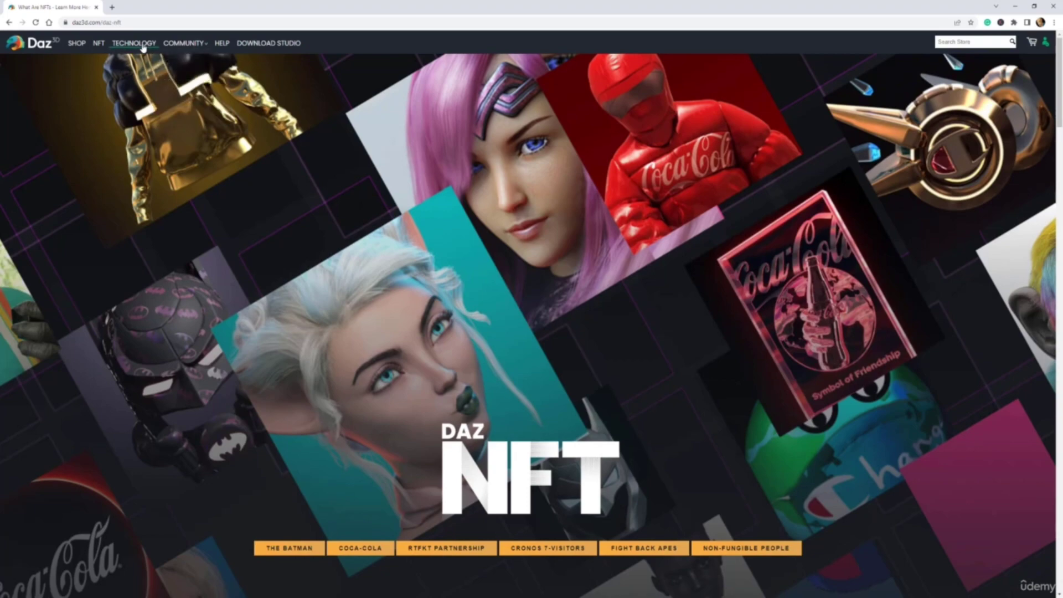
mouse_move(197, 52)
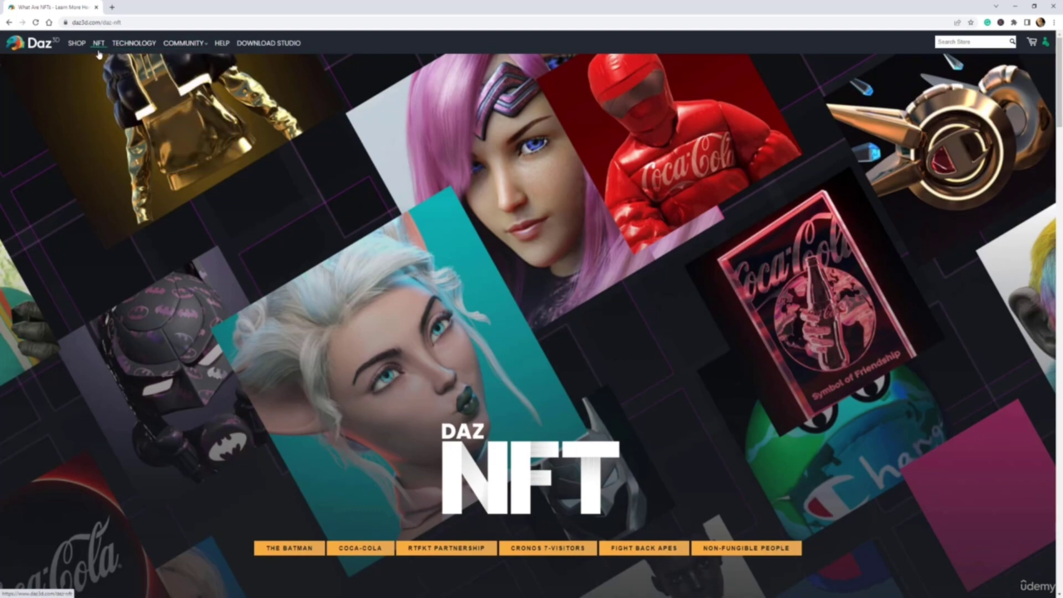
scroll(174, 153, "down", 2)
scroll(174, 154, "down", 1)
scroll(175, 154, "down", 14)
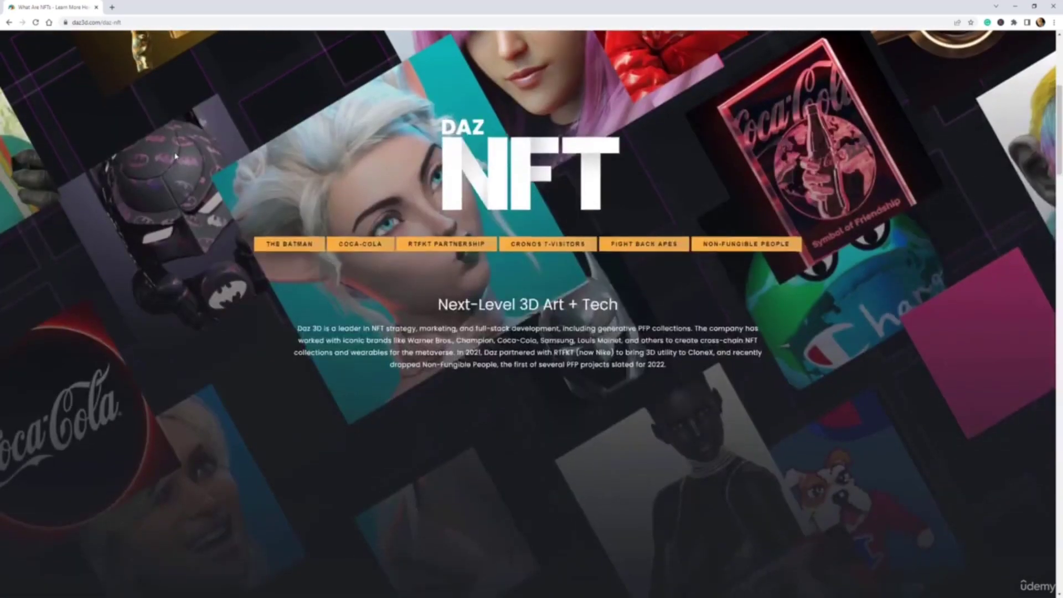
scroll(178, 175, "up", 16)
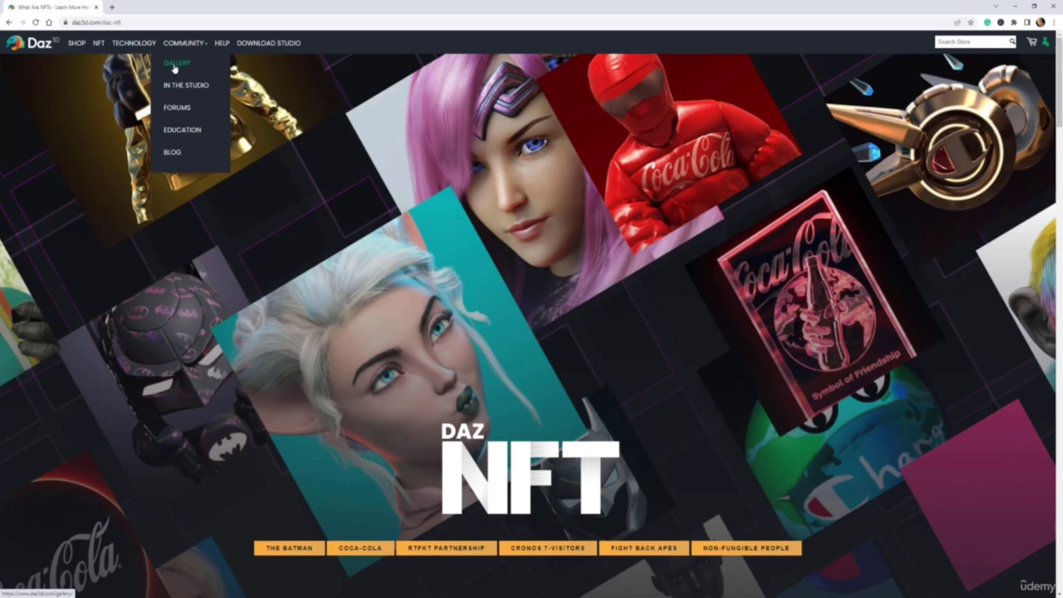
Step: Go to the community image gallery and scroll through the Trending renders
left_click(174, 64)
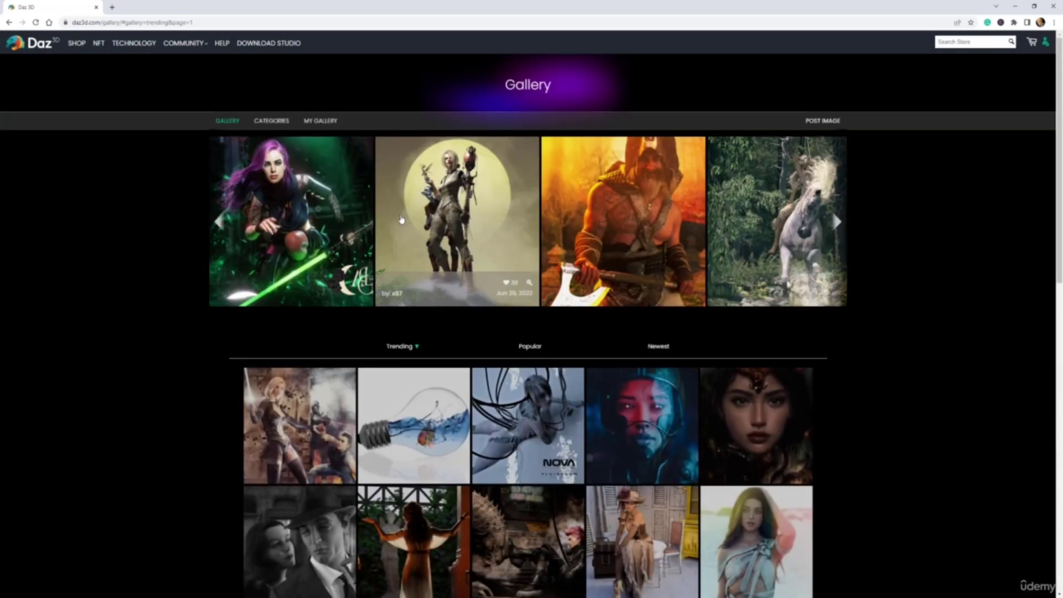
scroll(158, 250, "down", 1)
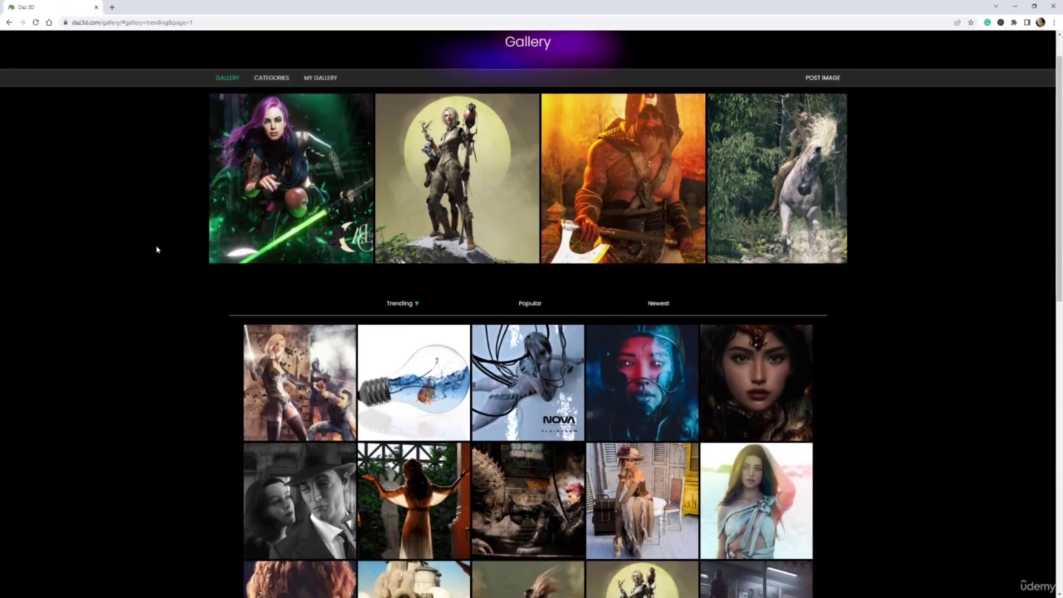
scroll(157, 250, "down", 2)
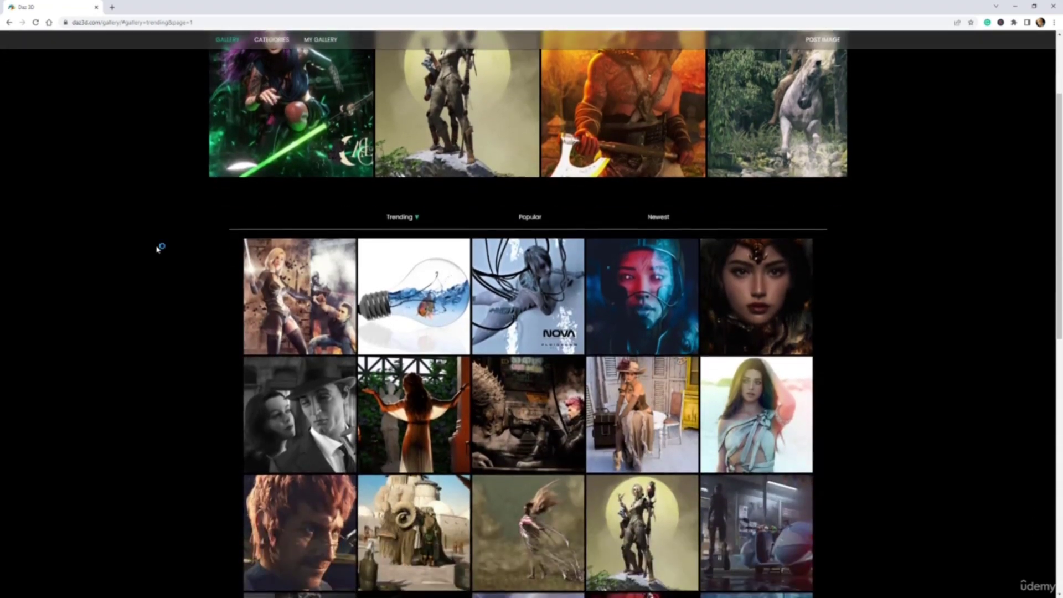
scroll(157, 249, "down", 2)
scroll(157, 249, "down", 9)
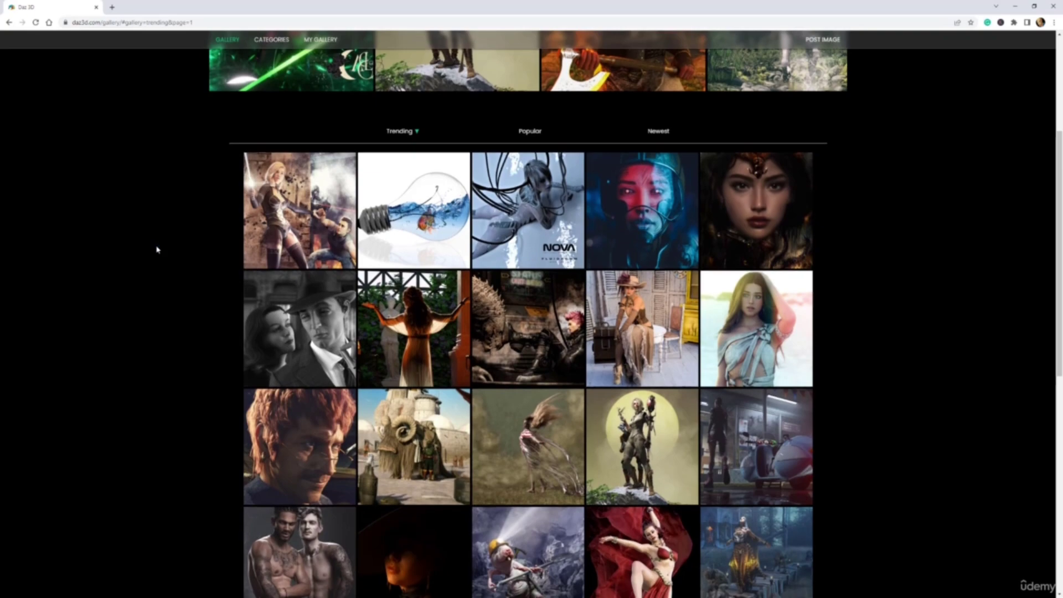
scroll(157, 250, "up", 13)
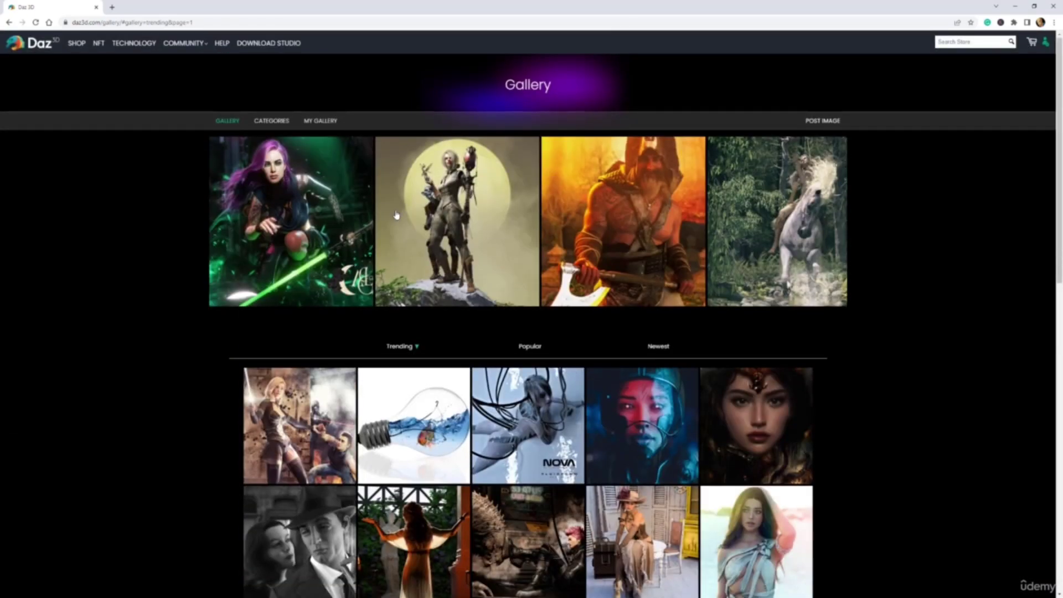
Step: View the Elf Hunt with Horse image details, then return to the gallery
left_click(777, 203)
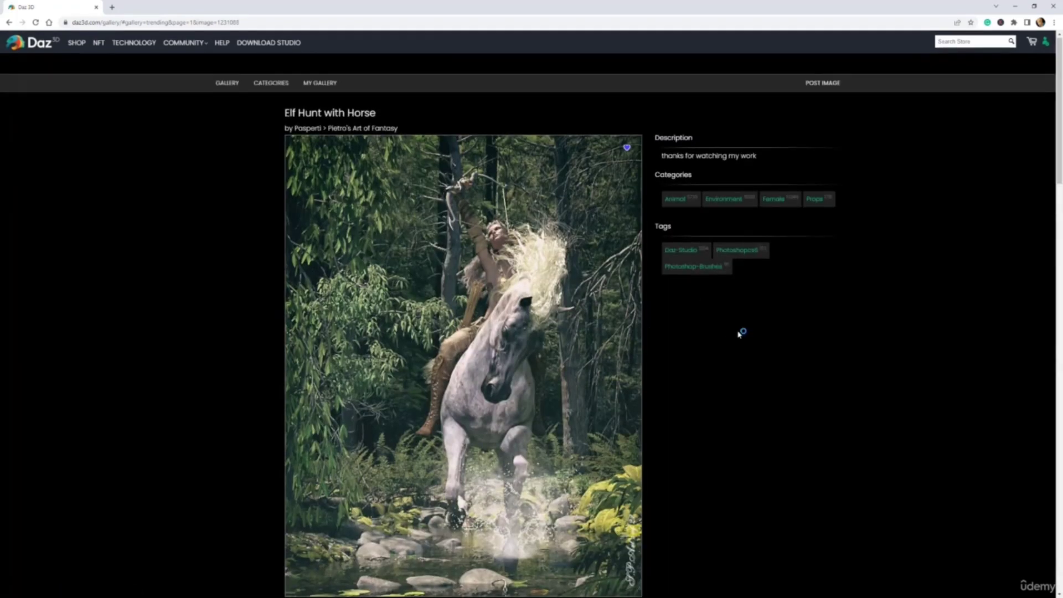
scroll(740, 333, "down", 2)
scroll(736, 298, "up", 2)
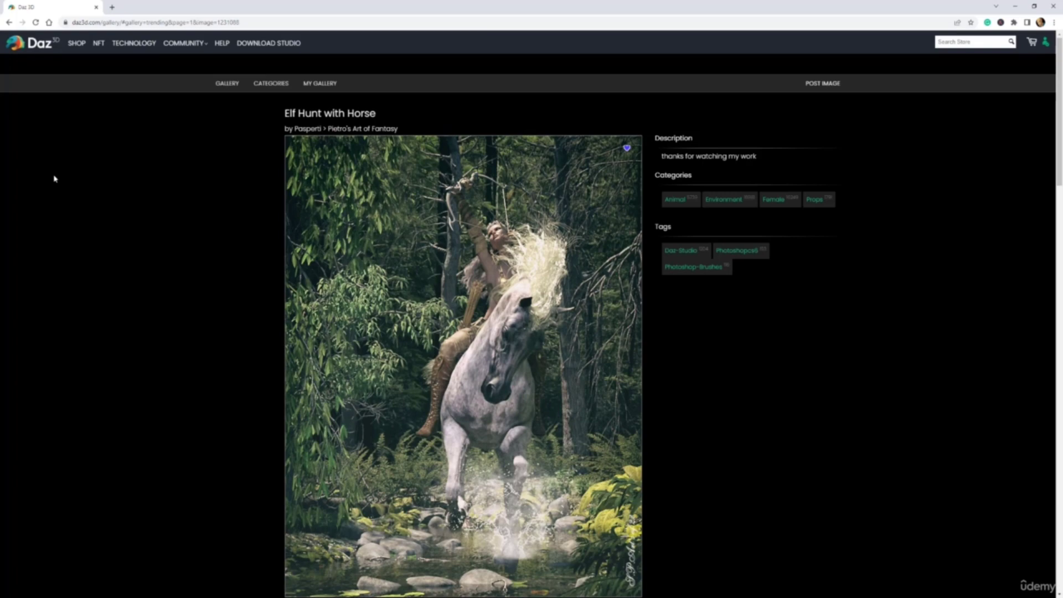
left_click(9, 22)
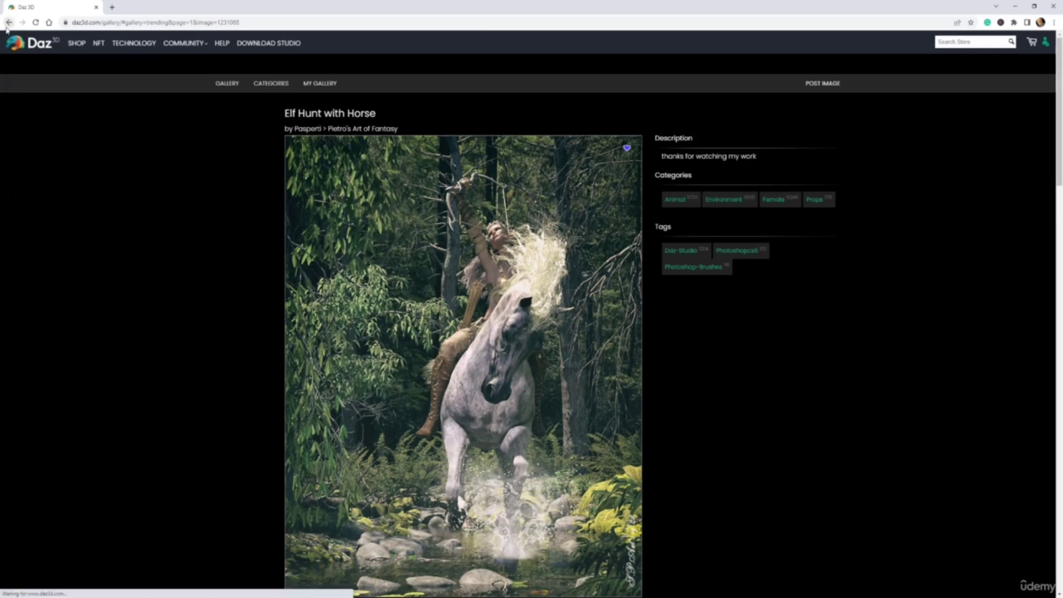
Step: Open and look over the Fee la Claire render's page, then return to the gallery grid
scroll(92, 210, "down", 1)
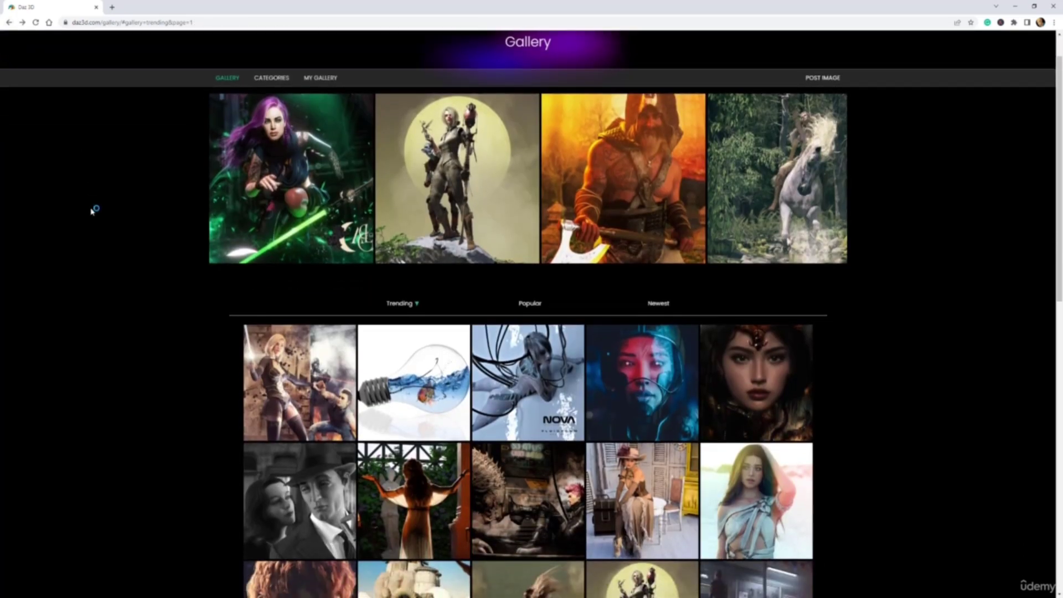
scroll(92, 211, "down", 1)
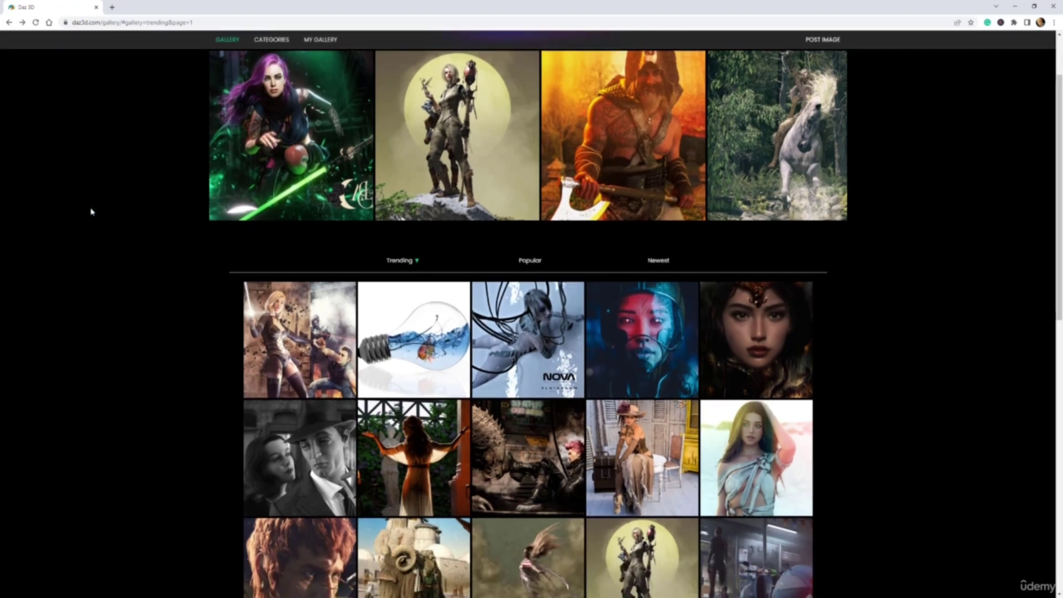
scroll(92, 211, "down", 2)
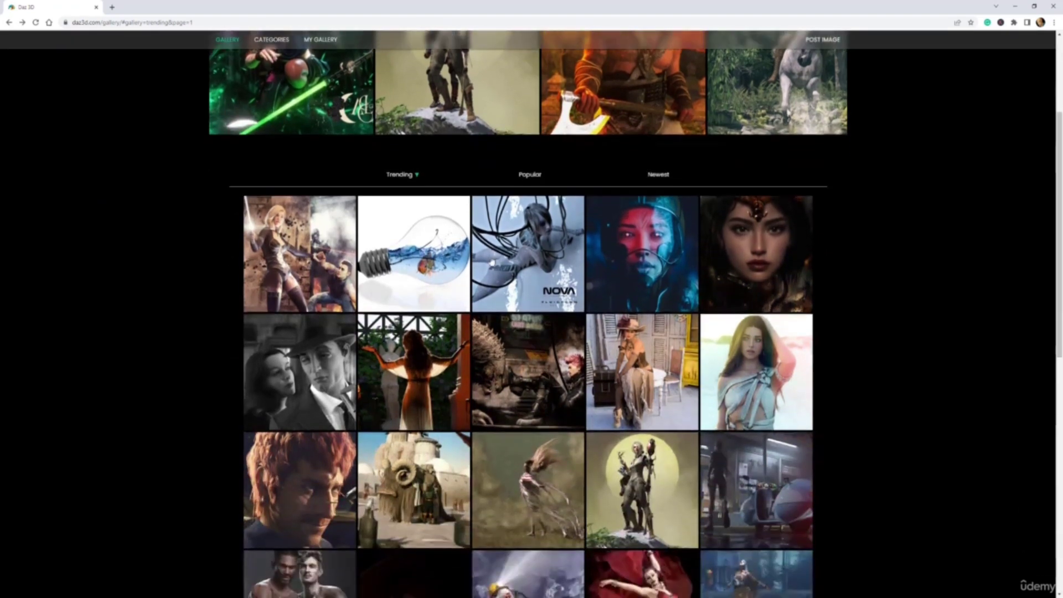
left_click(765, 259)
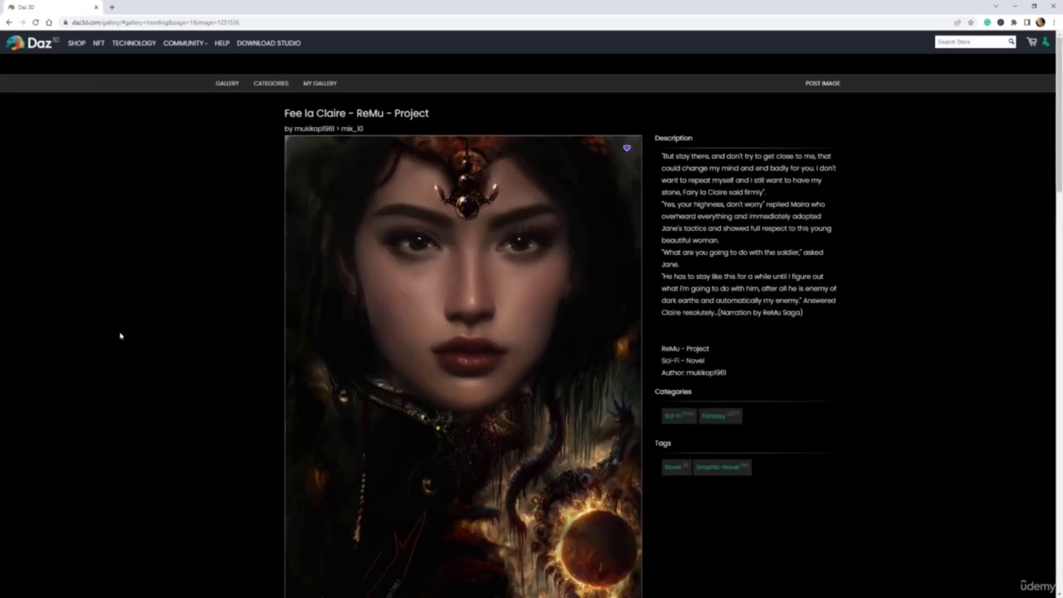
left_click(447, 341)
scroll(276, 285, "down", 1)
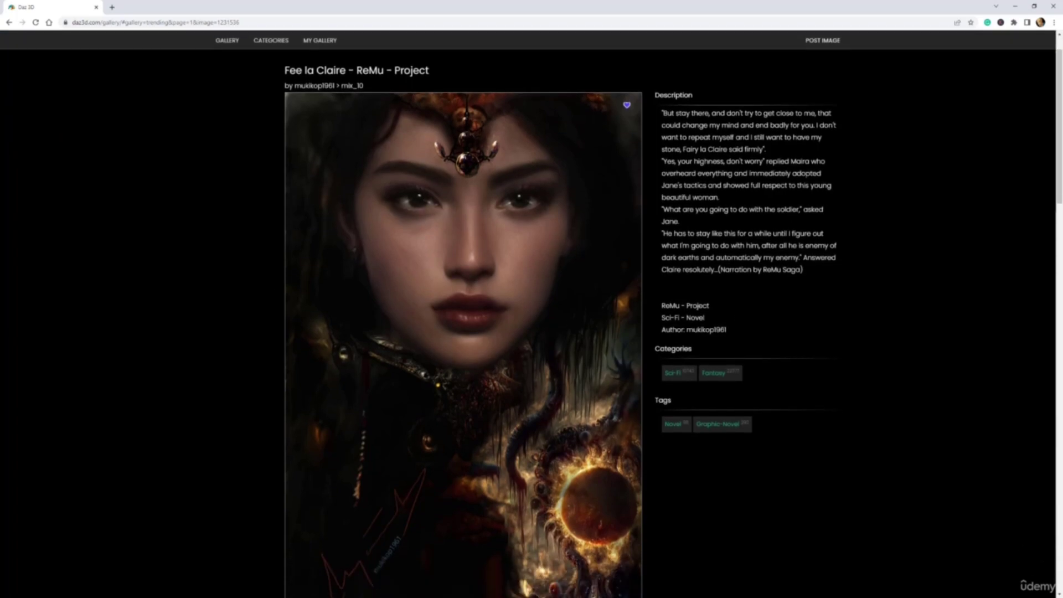
scroll(801, 309, "down", 3)
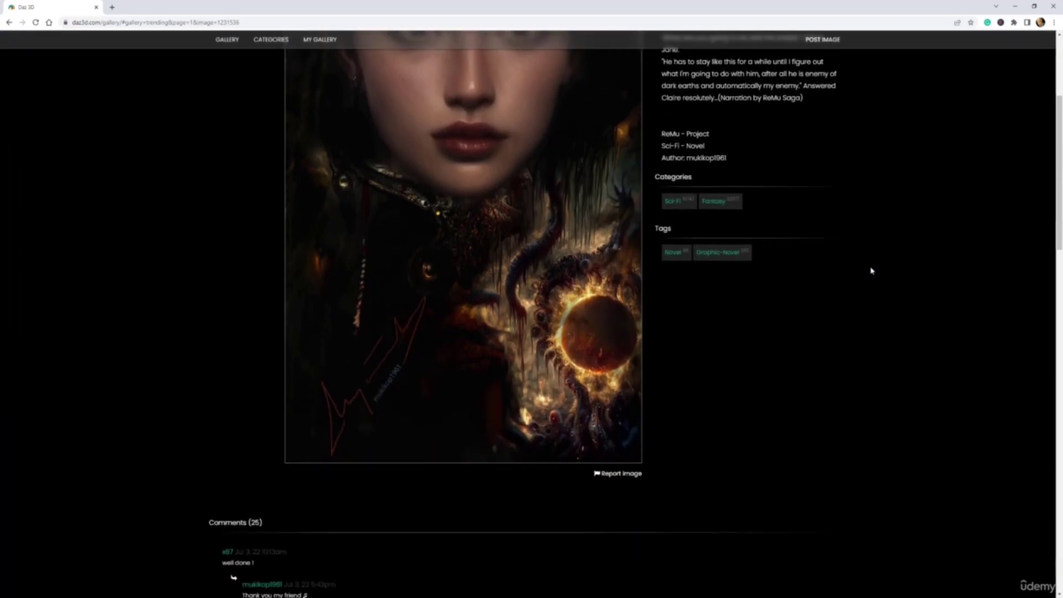
scroll(871, 270, "up", 2)
scroll(870, 268, "up", 2)
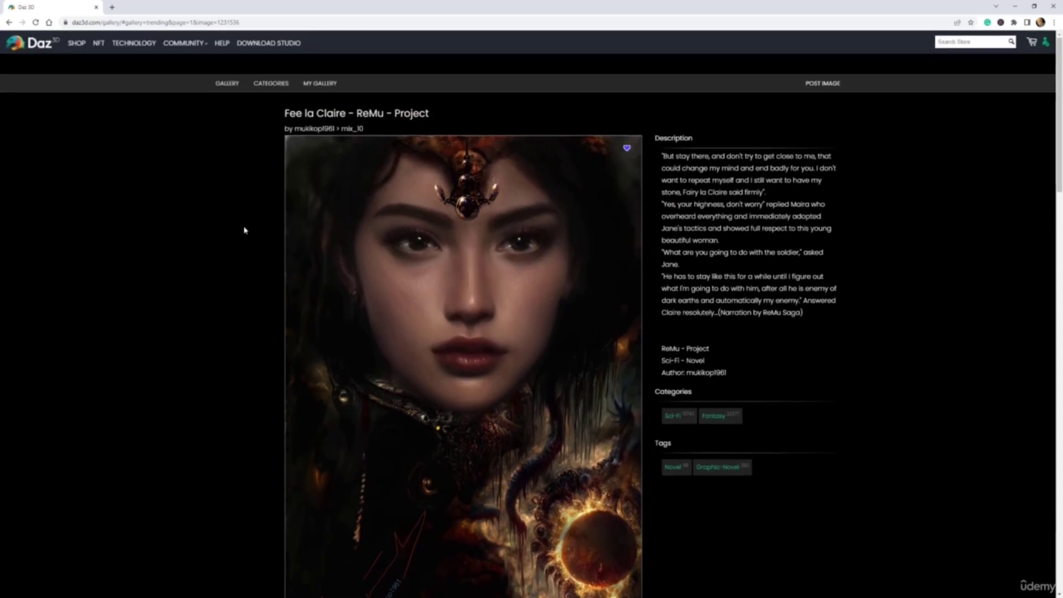
left_click(9, 22)
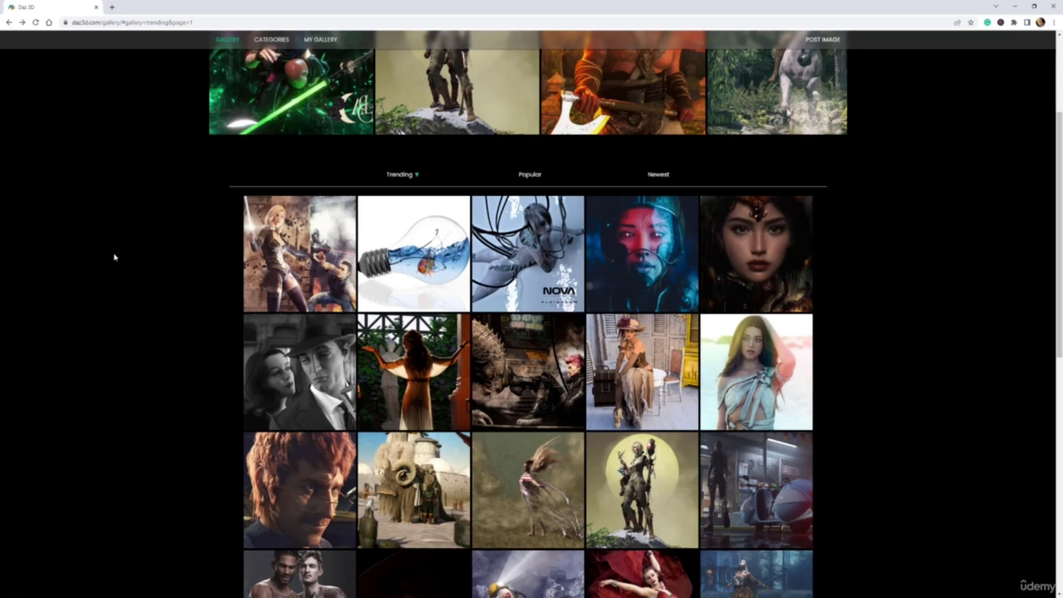
Step: Open the Nimble Fingers render's page, then go to the daz3d.com homepage
scroll(116, 255, "down", 2)
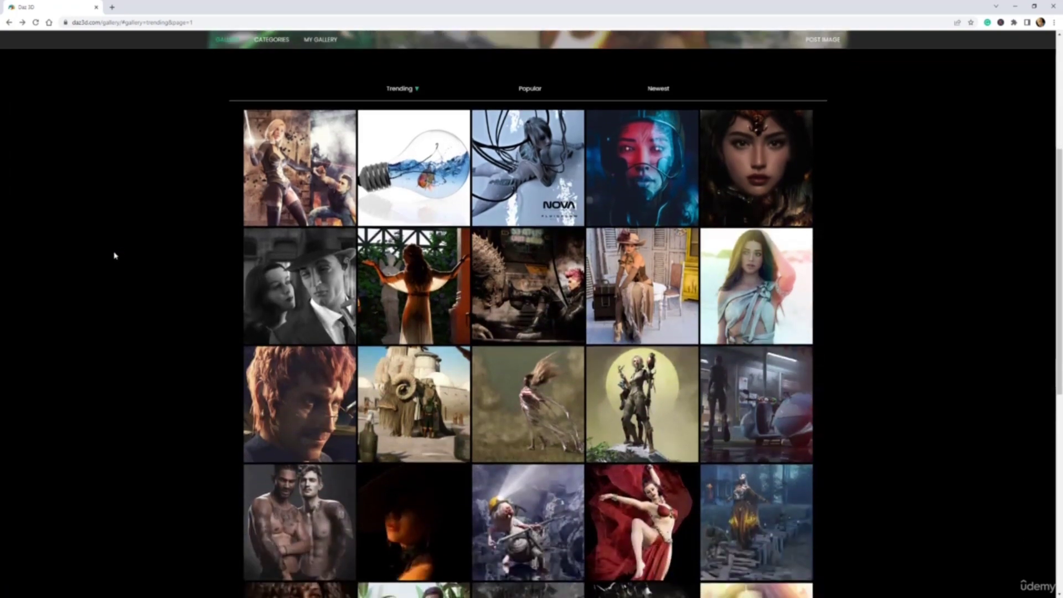
scroll(115, 254, "down", 2)
scroll(122, 252, "up", 3)
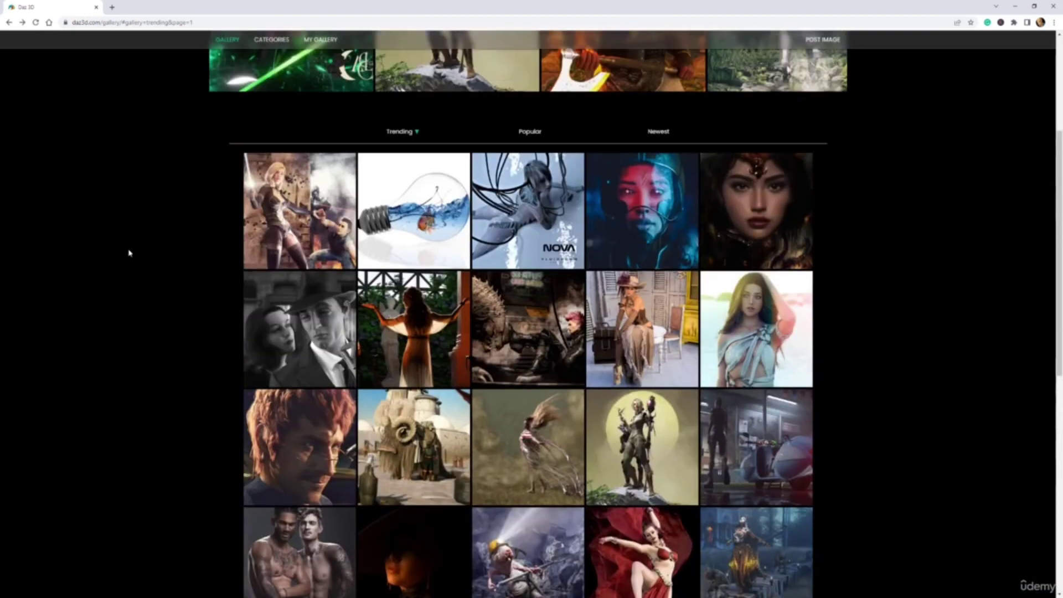
left_click(284, 425)
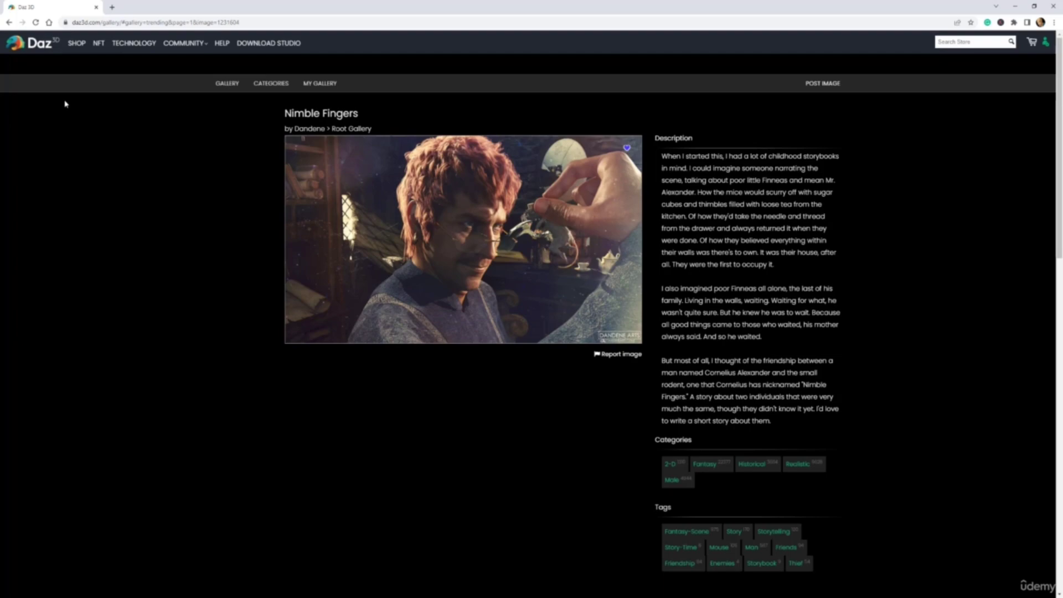
left_click(48, 44)
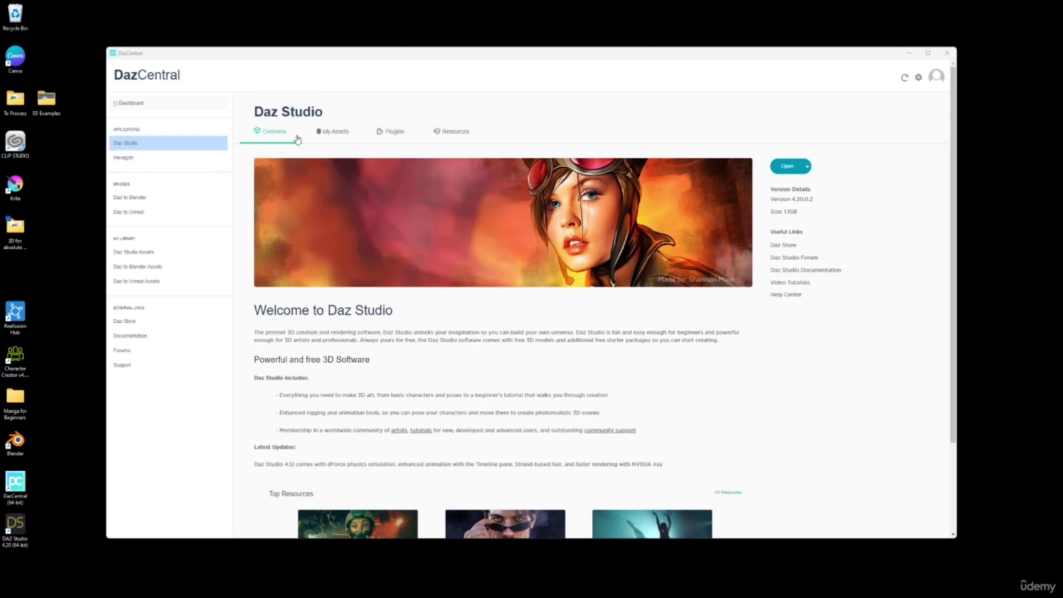
scroll(580, 277, "down", 2)
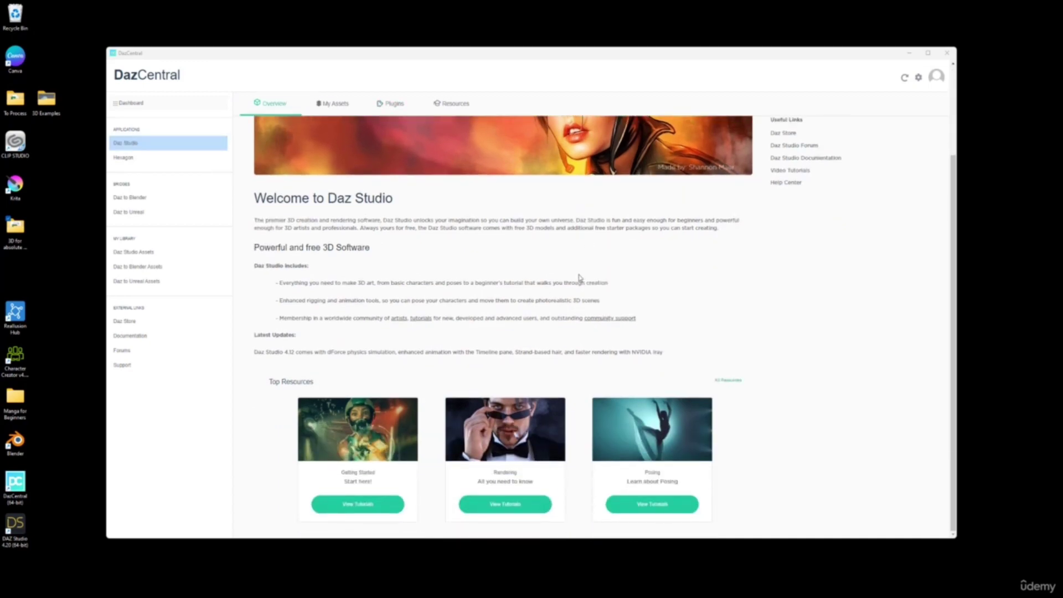
scroll(580, 277, "up", 2)
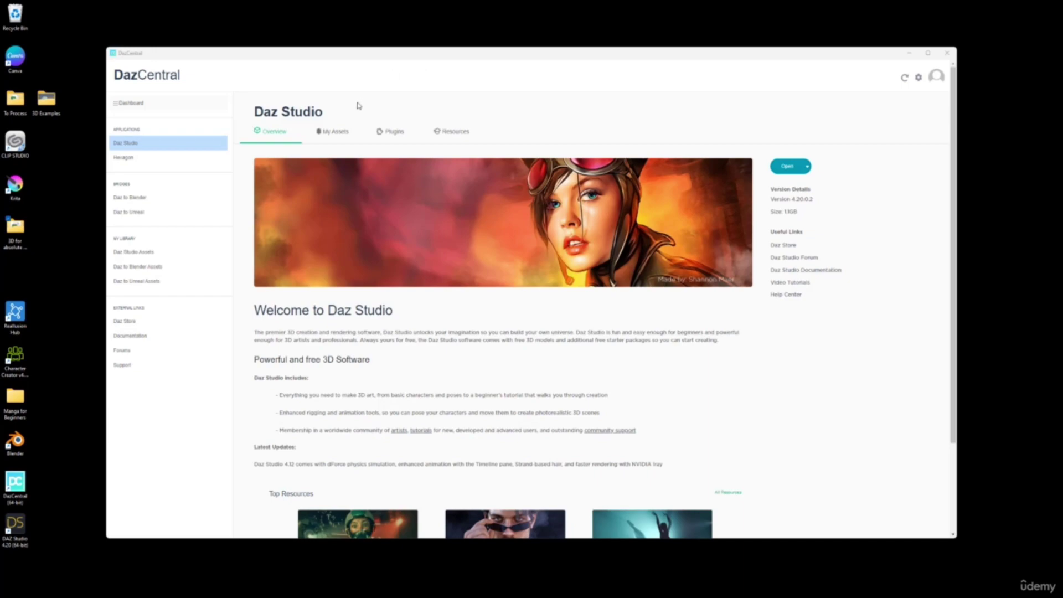
Step: Show the owned Daz Studio Assets list in My Library and scroll it
left_click(335, 133)
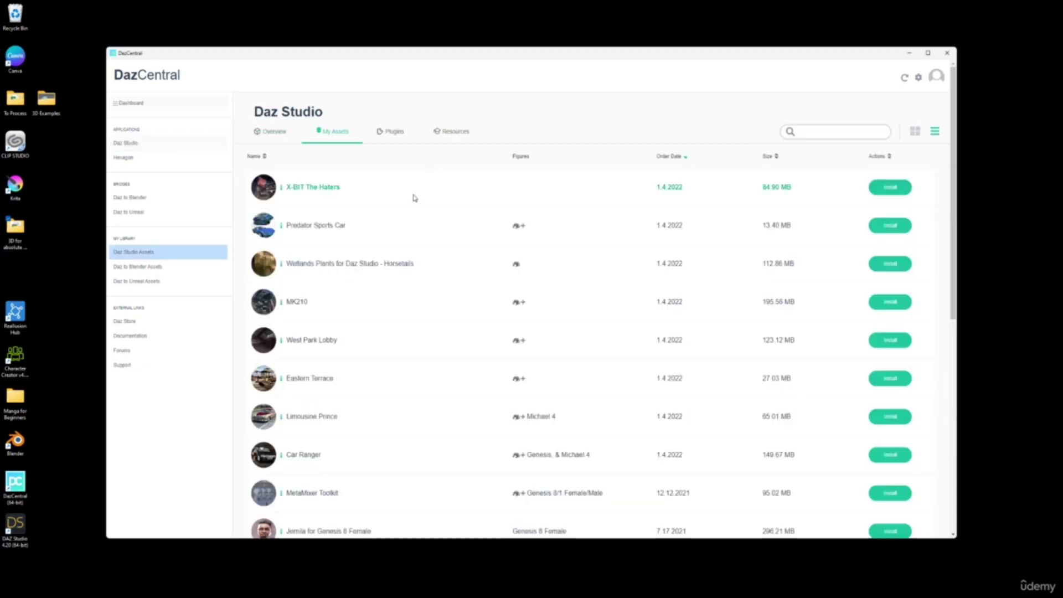
scroll(405, 198, "down", 3)
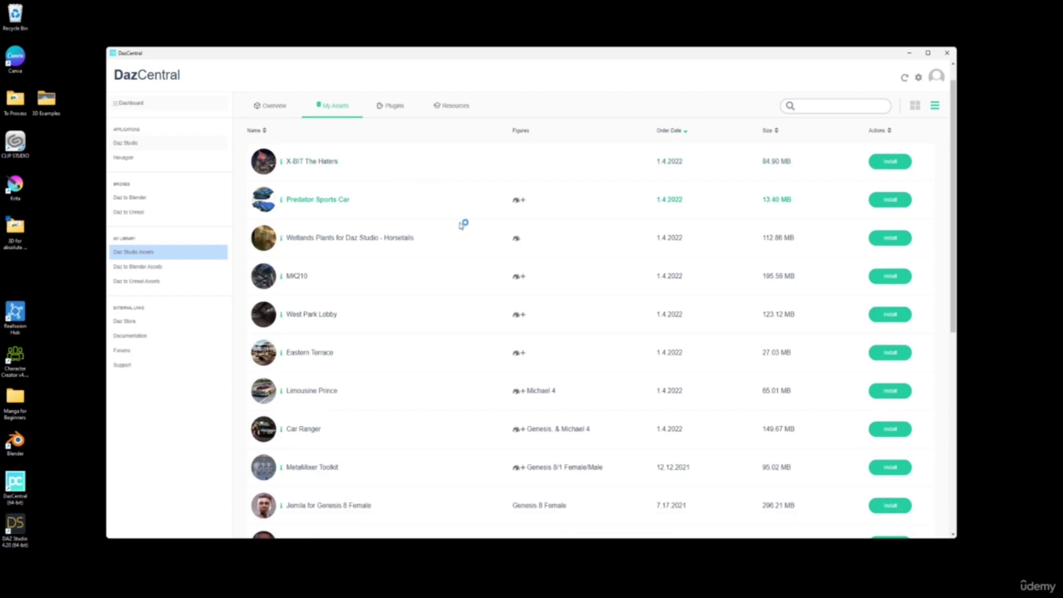
scroll(668, 222, "down", 9)
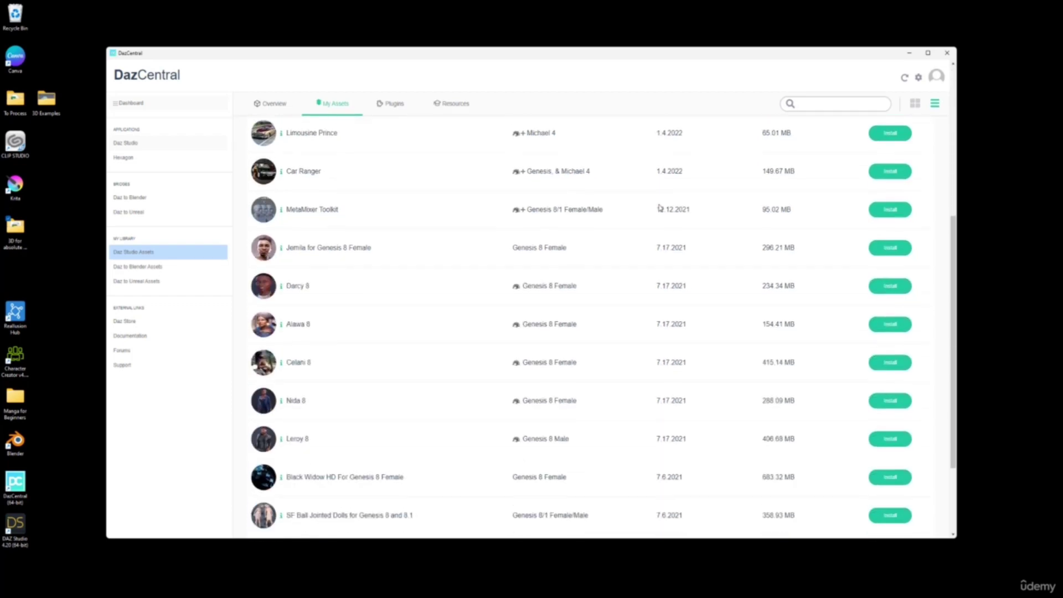
scroll(660, 208, "down", 7)
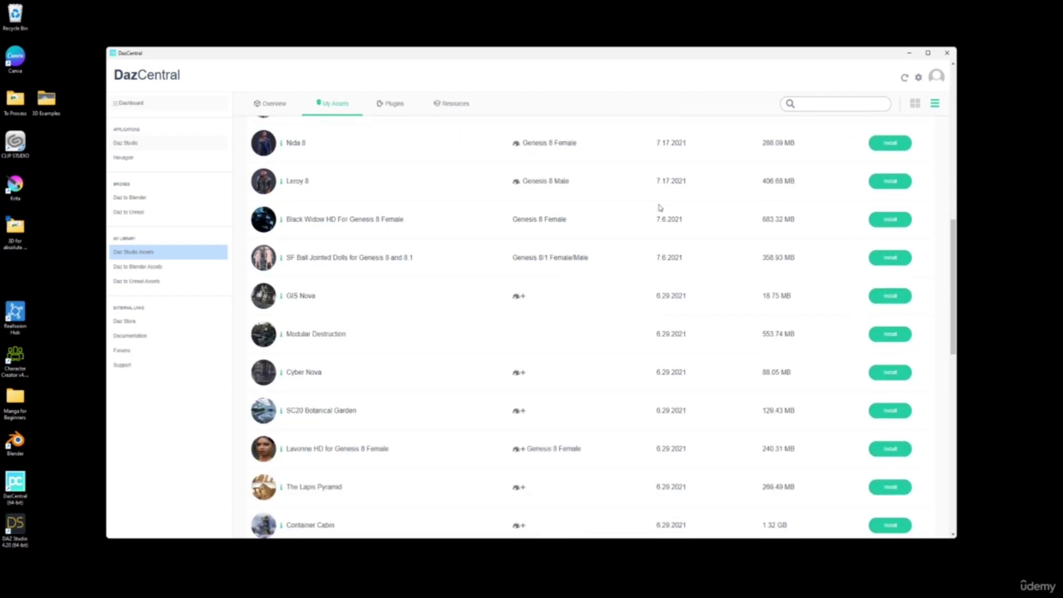
Step: View owned assets as thumbnails and scroll past items like Starcarrier, HH Werewolf and Orc HD
left_click(915, 104)
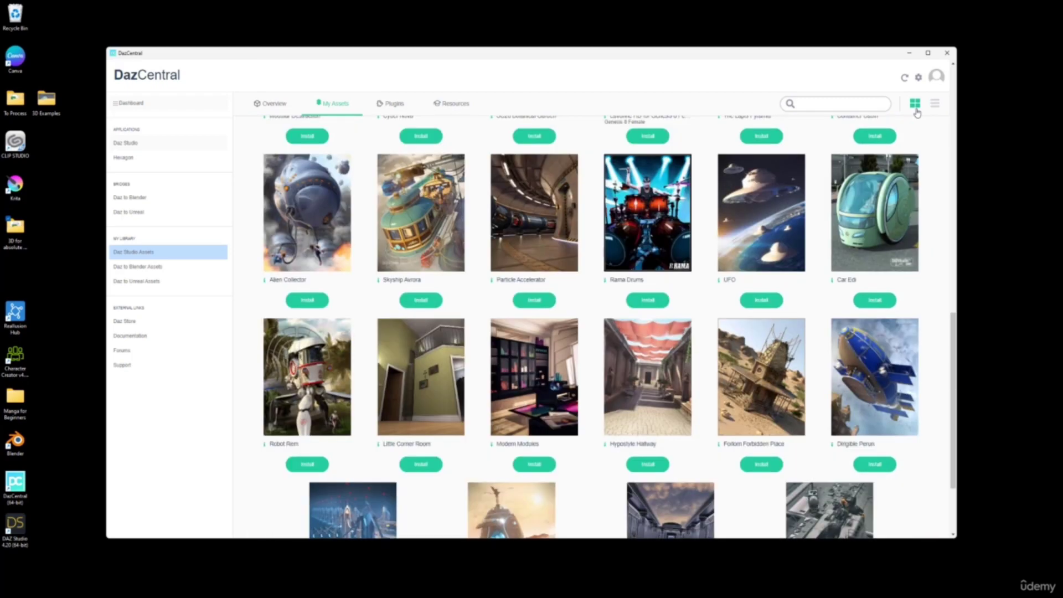
scroll(939, 244, "up", 20)
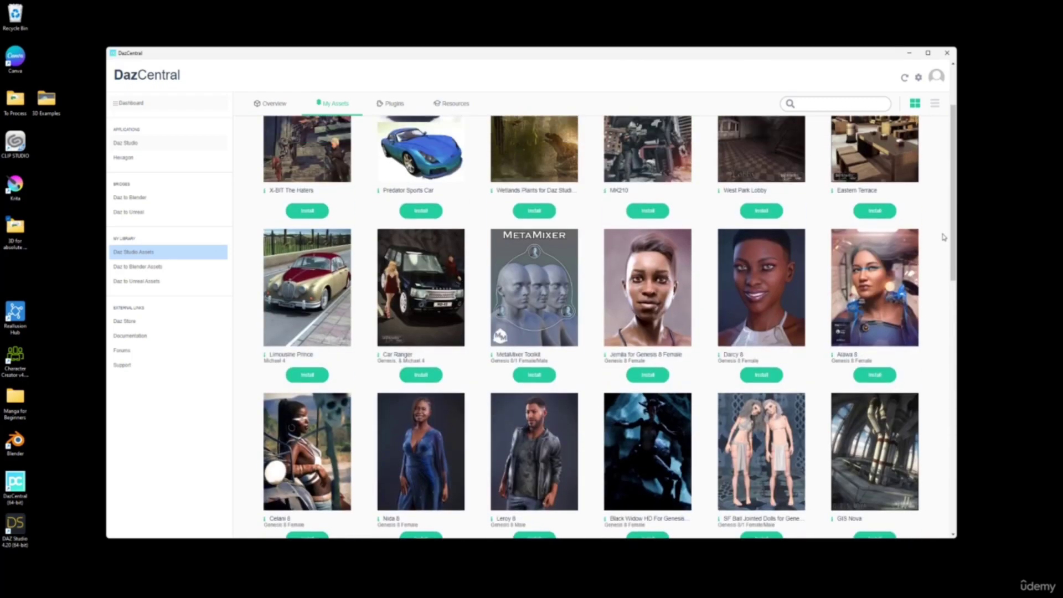
scroll(952, 232, "down", 3)
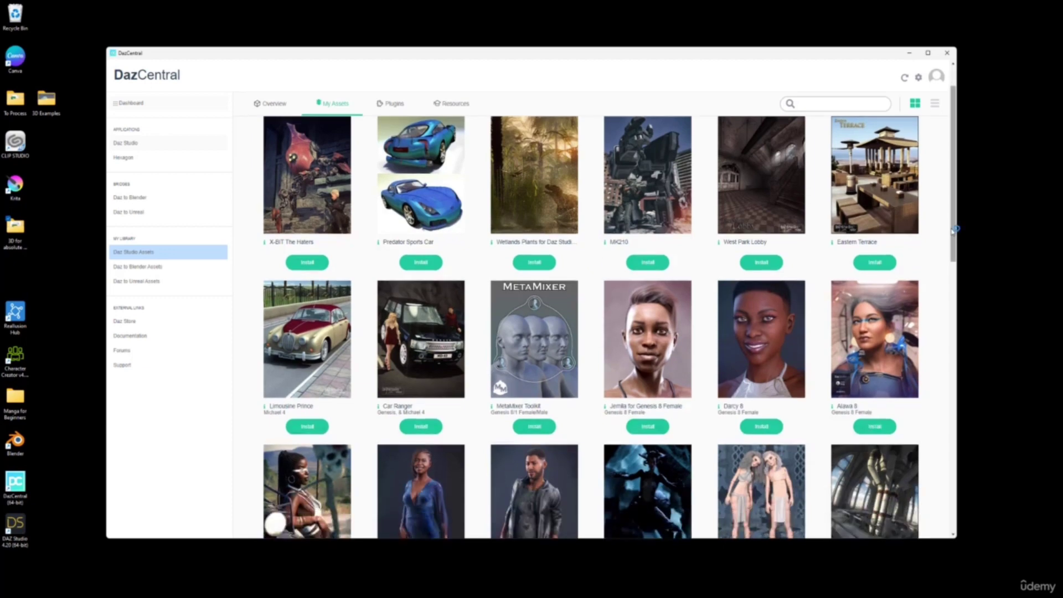
scroll(952, 231, "down", 10)
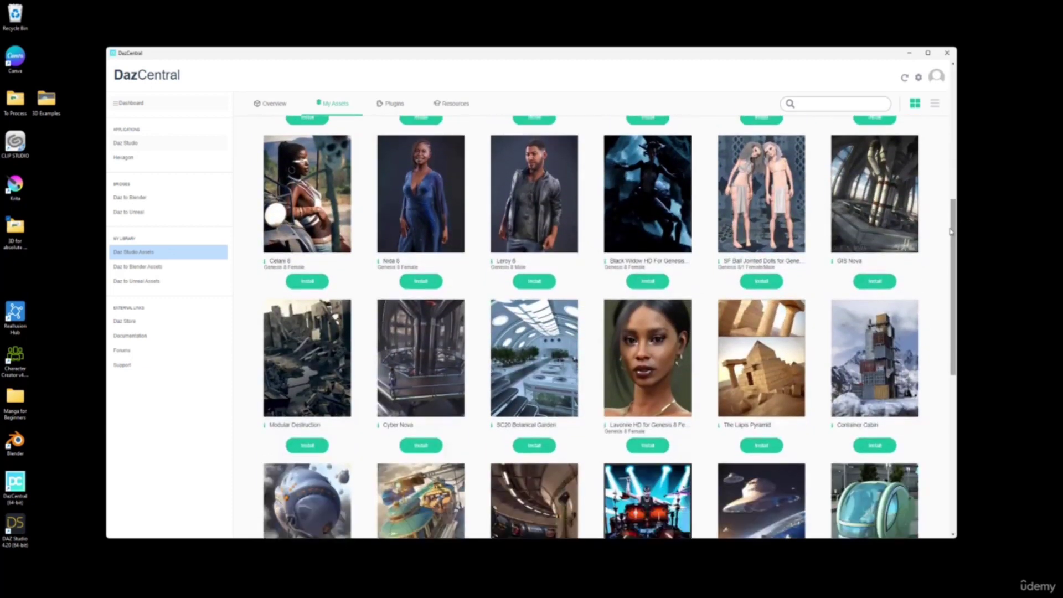
scroll(949, 231, "down", 20)
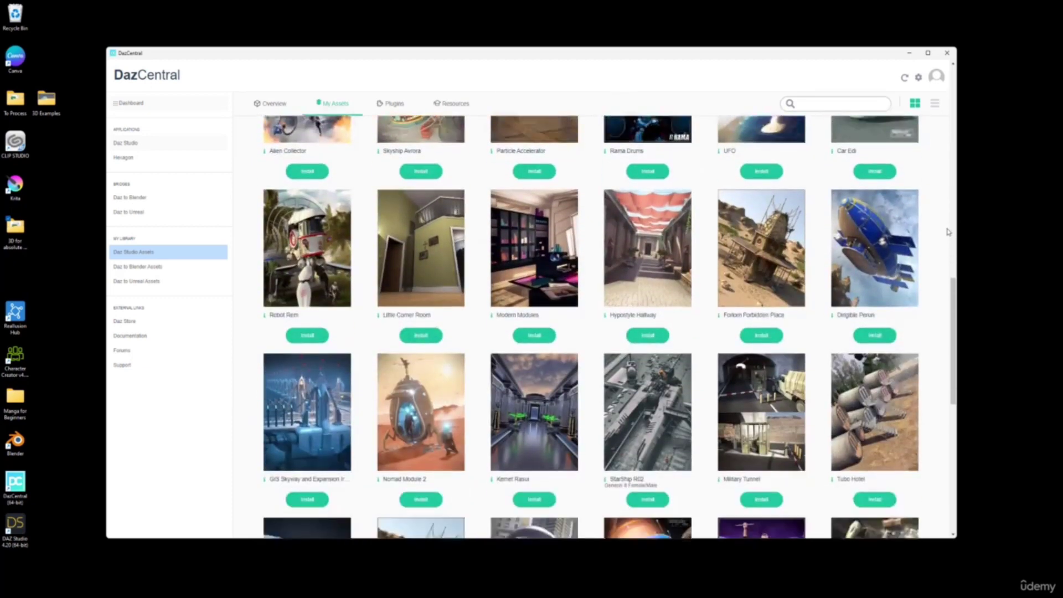
scroll(944, 231, "down", 7)
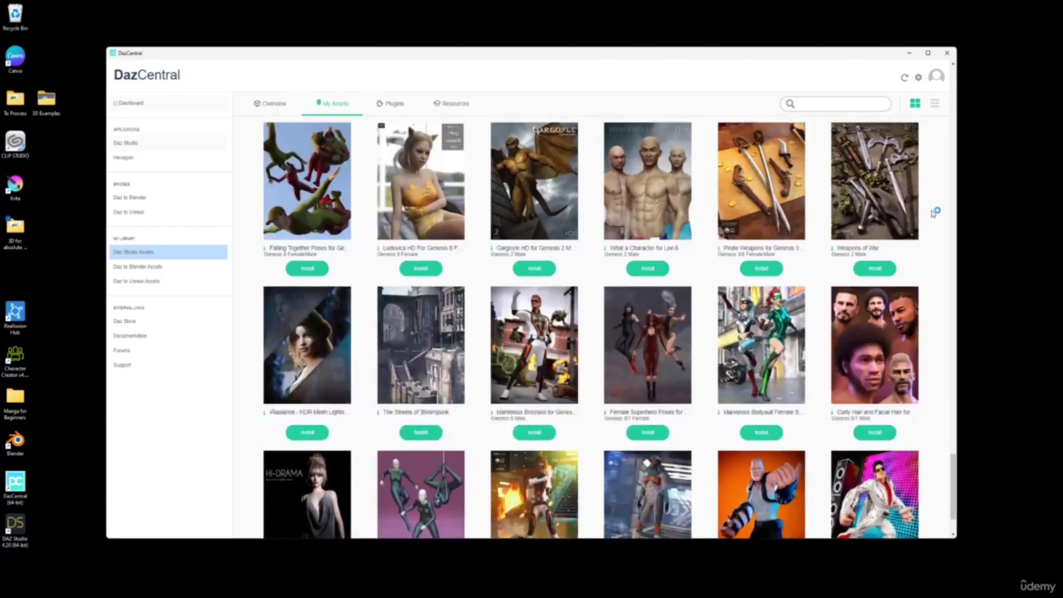
scroll(933, 214, "down", 6)
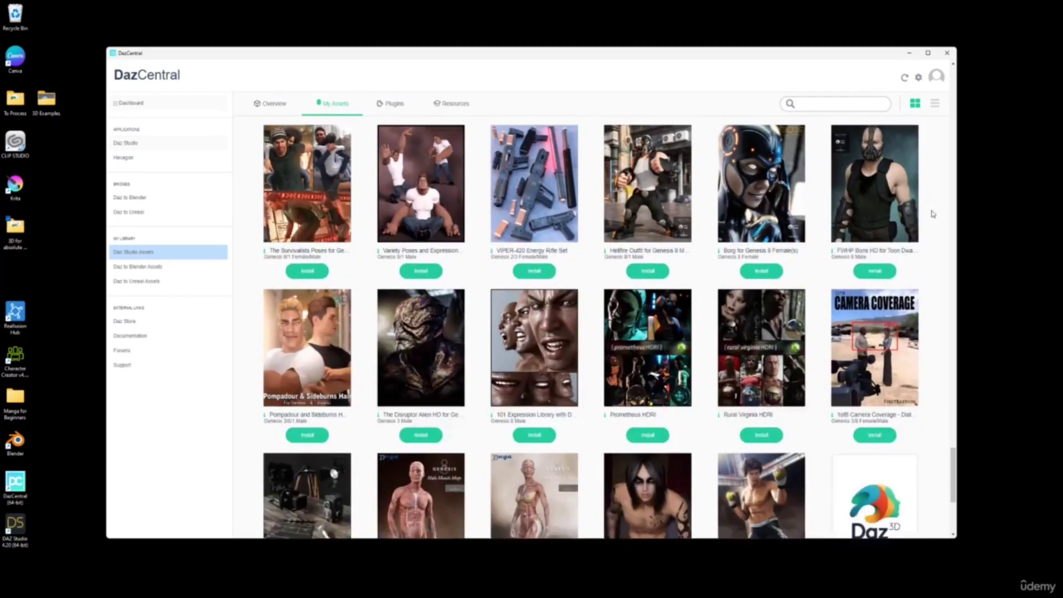
scroll(932, 214, "down", 3)
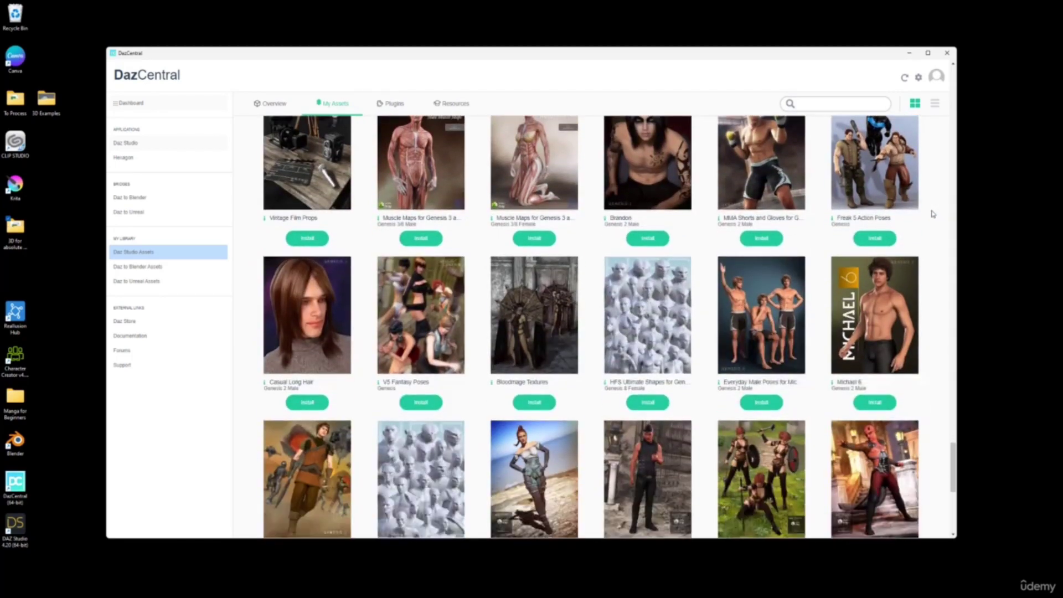
scroll(933, 215, "down", 9)
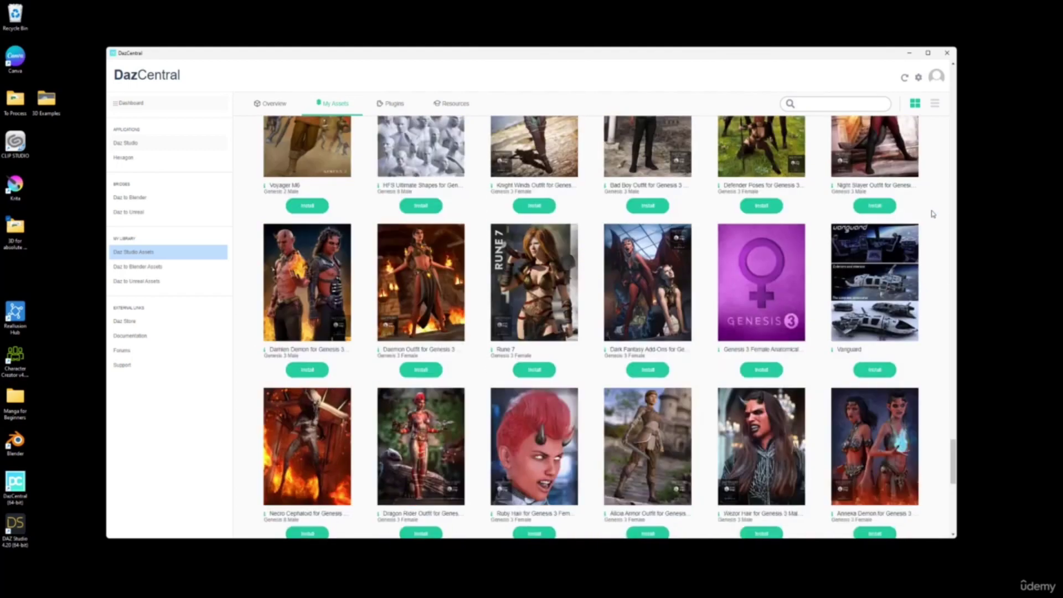
scroll(933, 215, "down", 3)
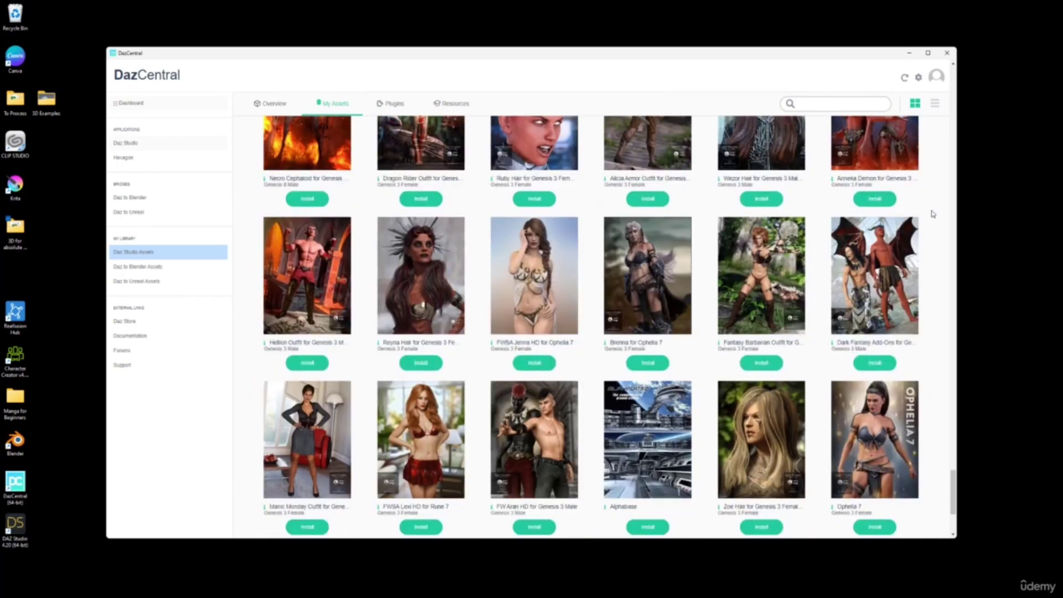
scroll(933, 215, "down", 2)
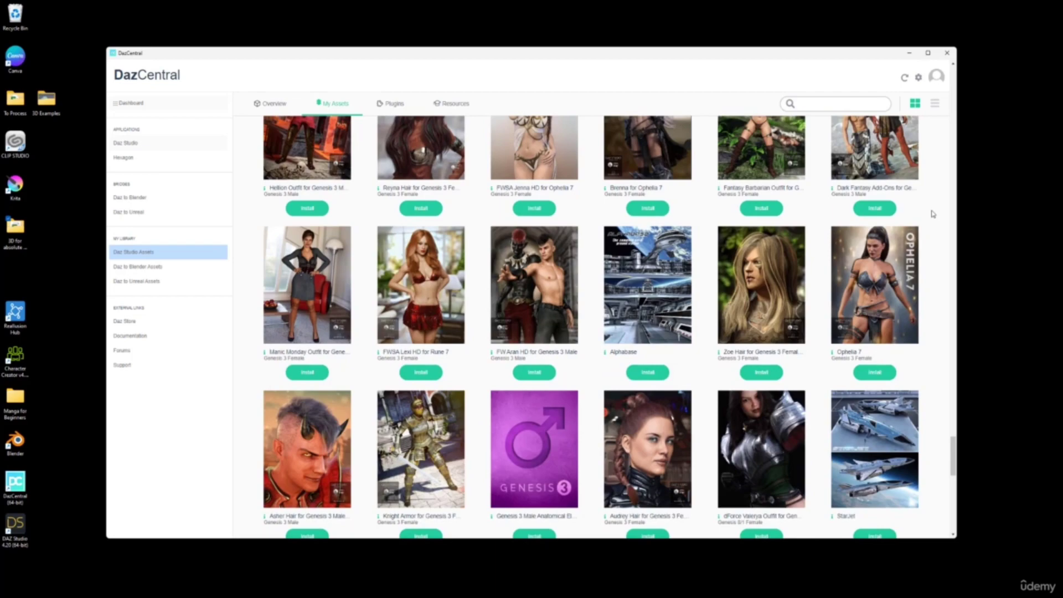
scroll(932, 214, "down", 6)
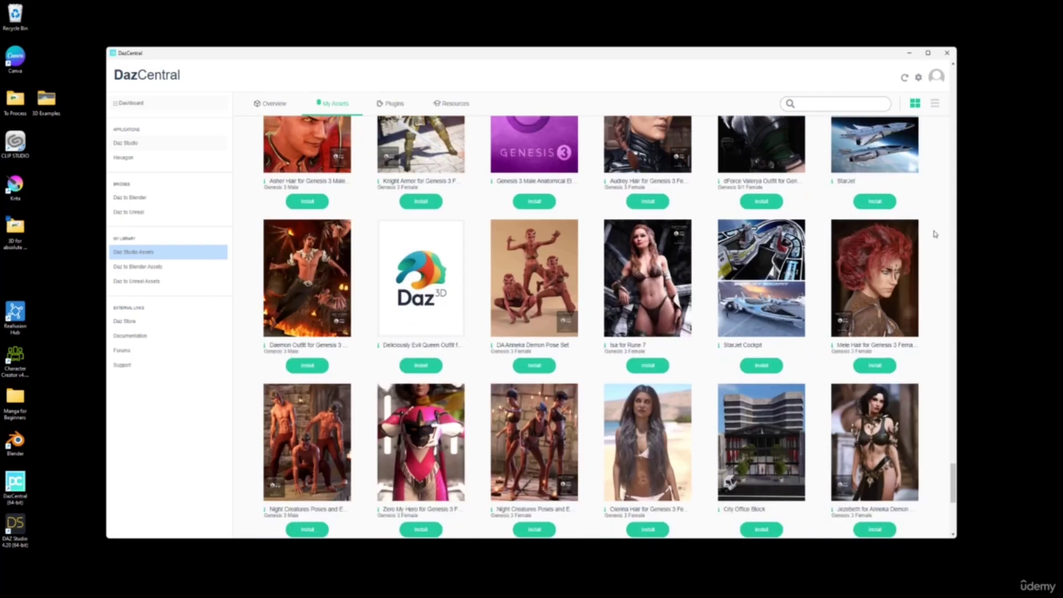
scroll(916, 232, "down", 2)
scroll(917, 233, "down", 4)
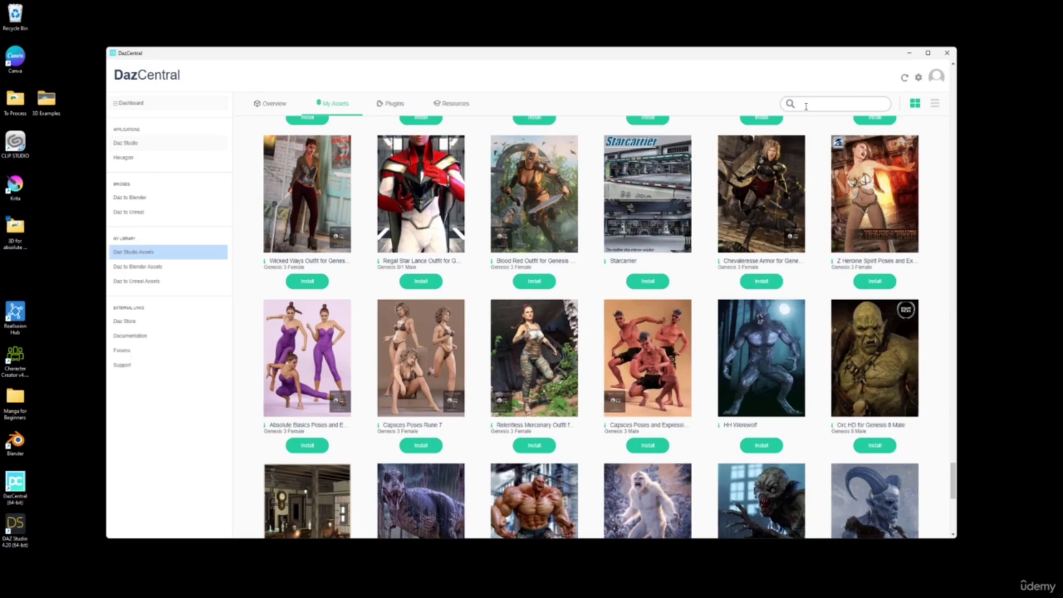
Step: Search My Assets for 'Starter' and install Genesis 8 Starter Essentials
left_click(807, 106)
type("Starw")
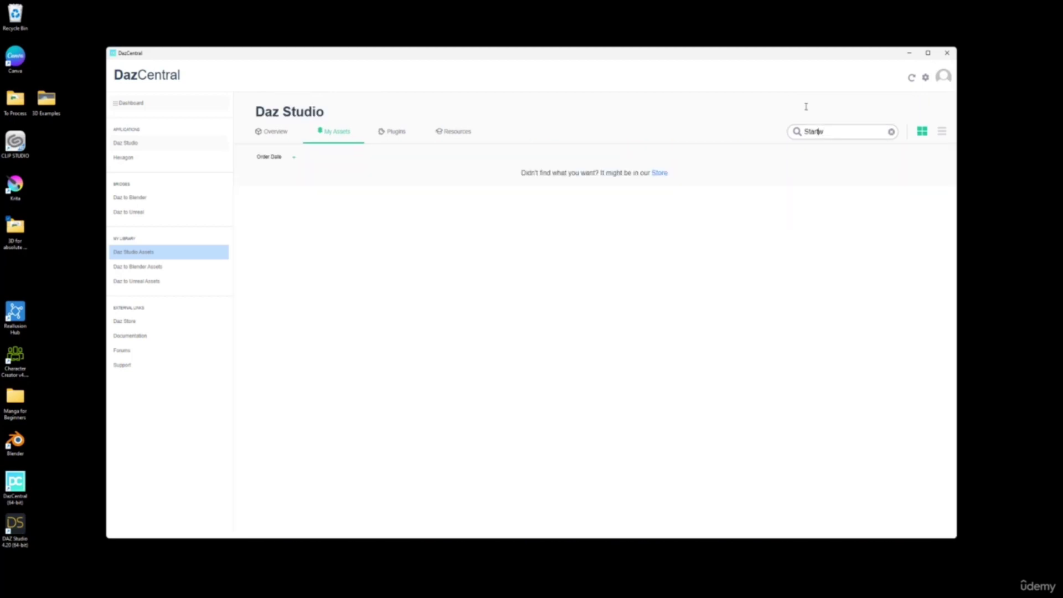
key("BackSpace")
type("ter")
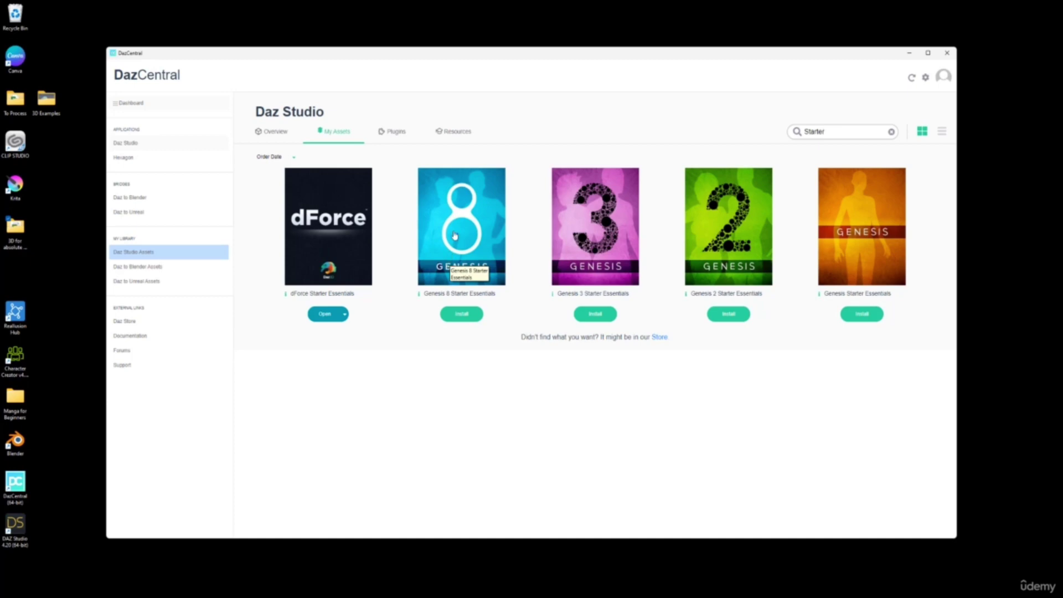
left_click(464, 318)
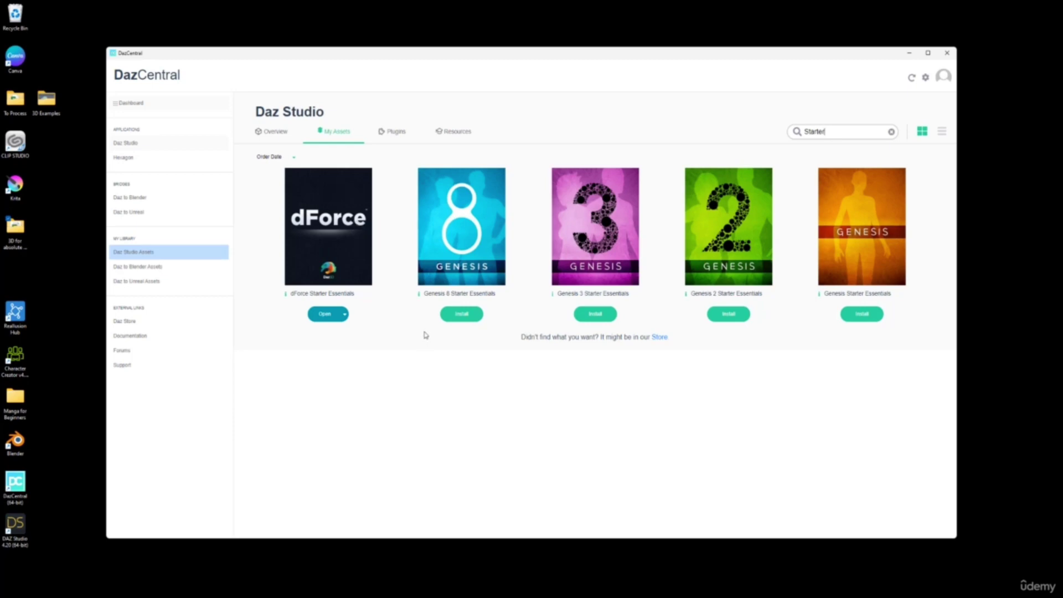
left_click(462, 319)
Step: Look through the Resources, Plugins and Overview sections, ending back on the owned assets list
left_click_drag(832, 131, 800, 132)
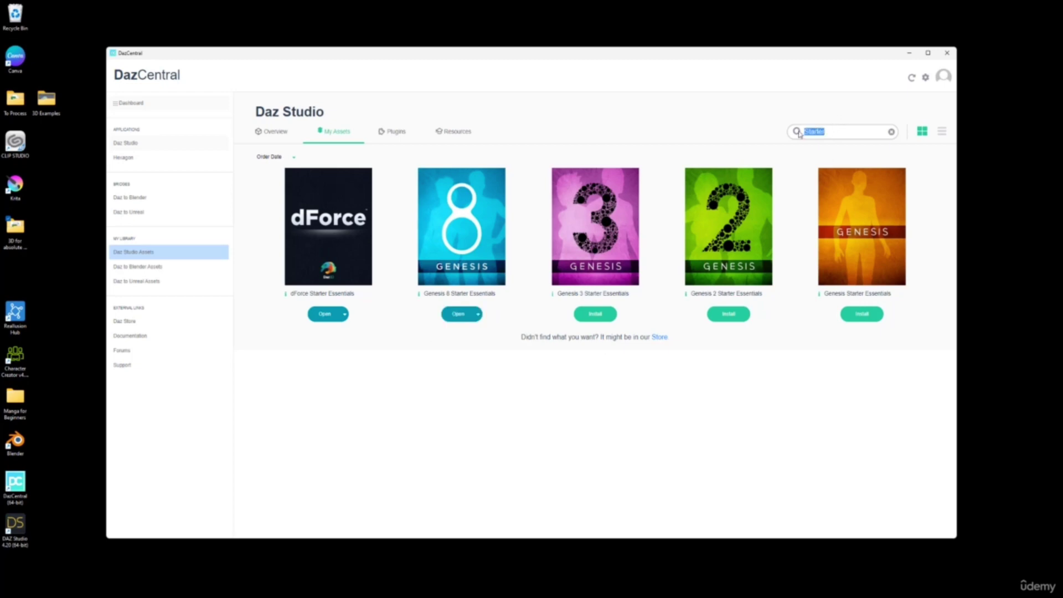
left_click(462, 137)
left_click(405, 136)
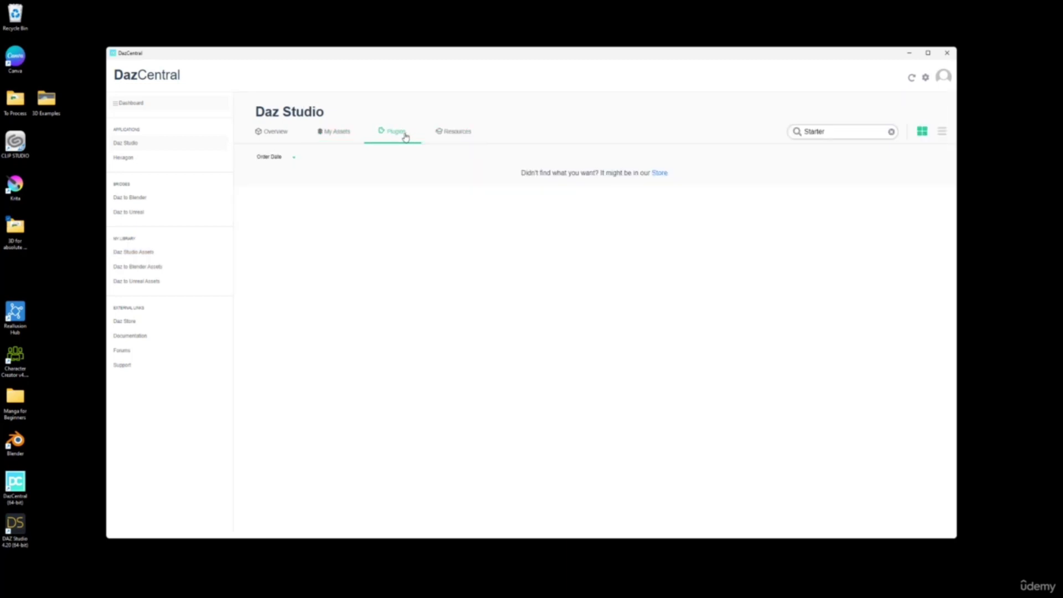
left_click(350, 135)
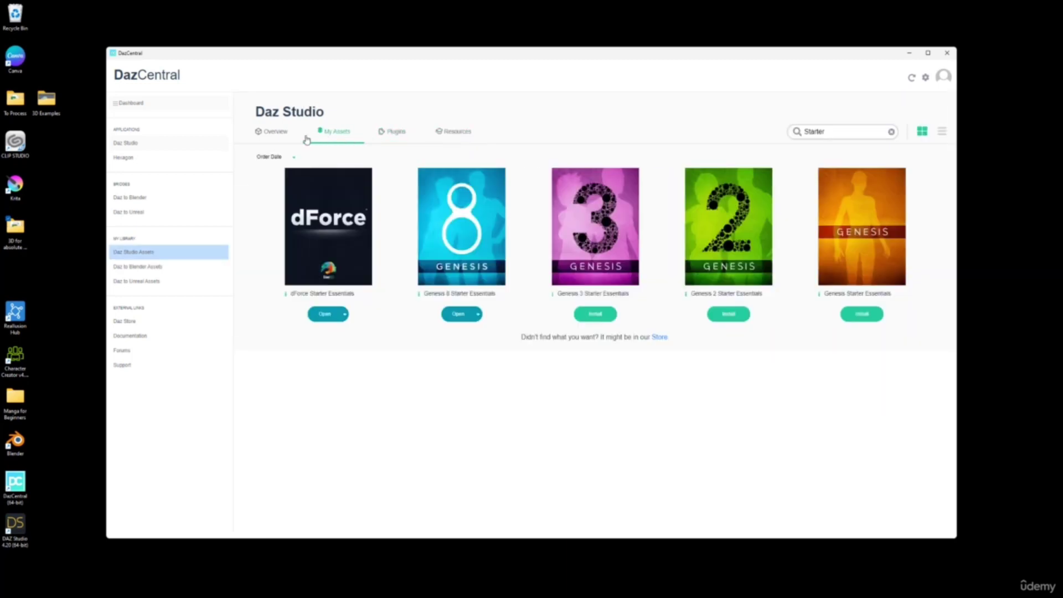
left_click(285, 135)
left_click(332, 133)
Step: Change the My Assets search to 'Starter Content', which finds no owned matches
left_click_drag(837, 133, 790, 129)
type("Content")
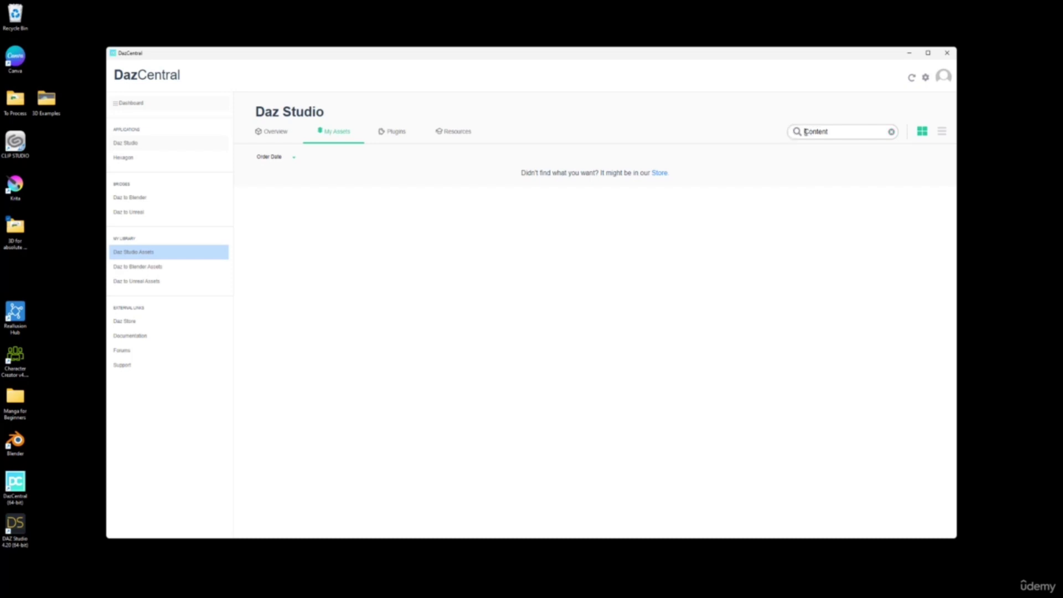
left_click(806, 132)
type("Starter")
Step: Search the Daz Store for 'Starter content' and scroll through the results
left_click(124, 322)
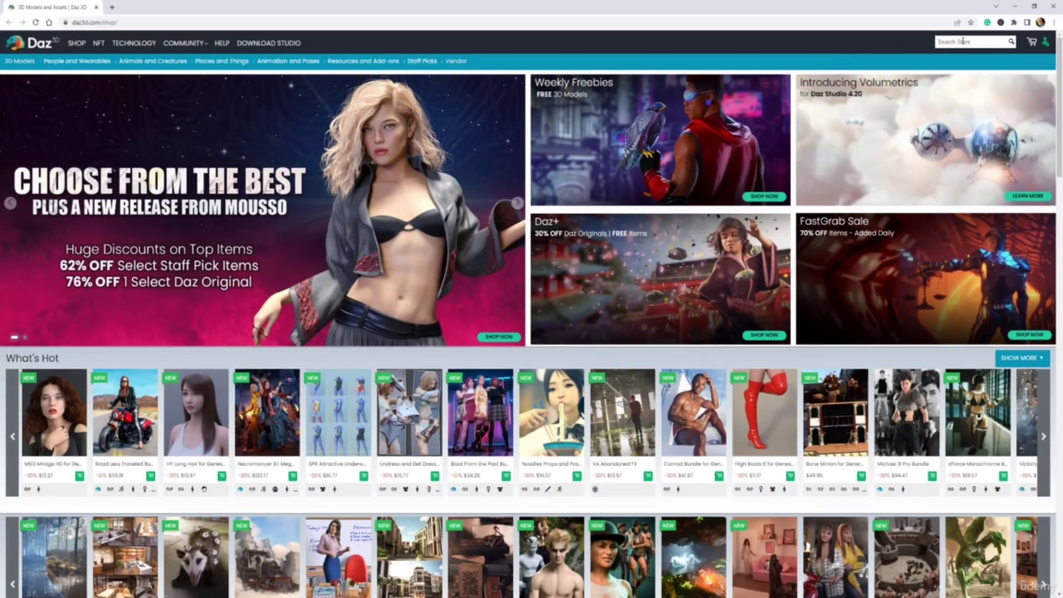
type("Sta")
type("rter content")
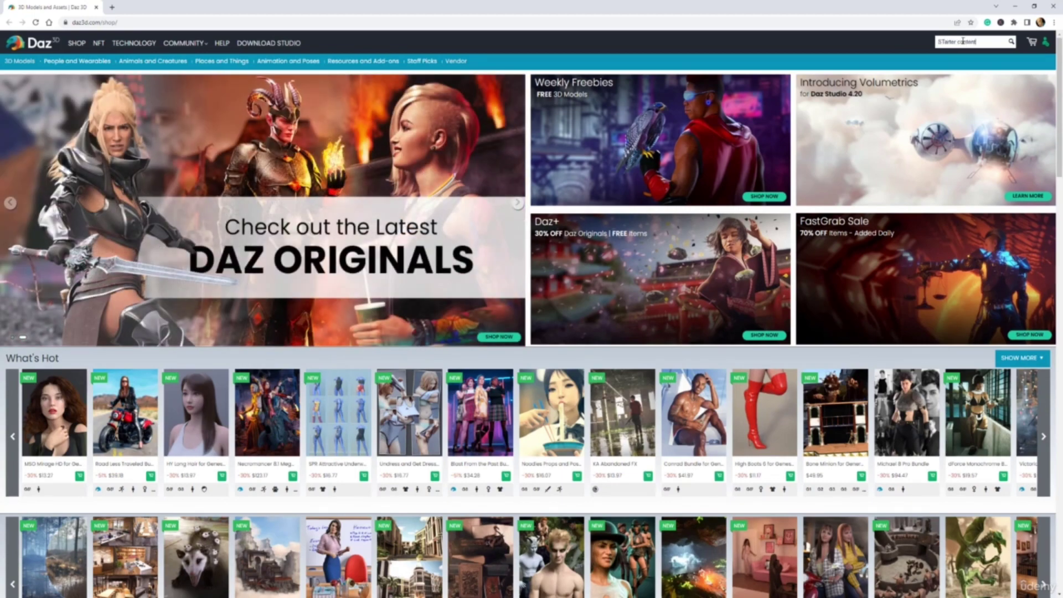
key("Return")
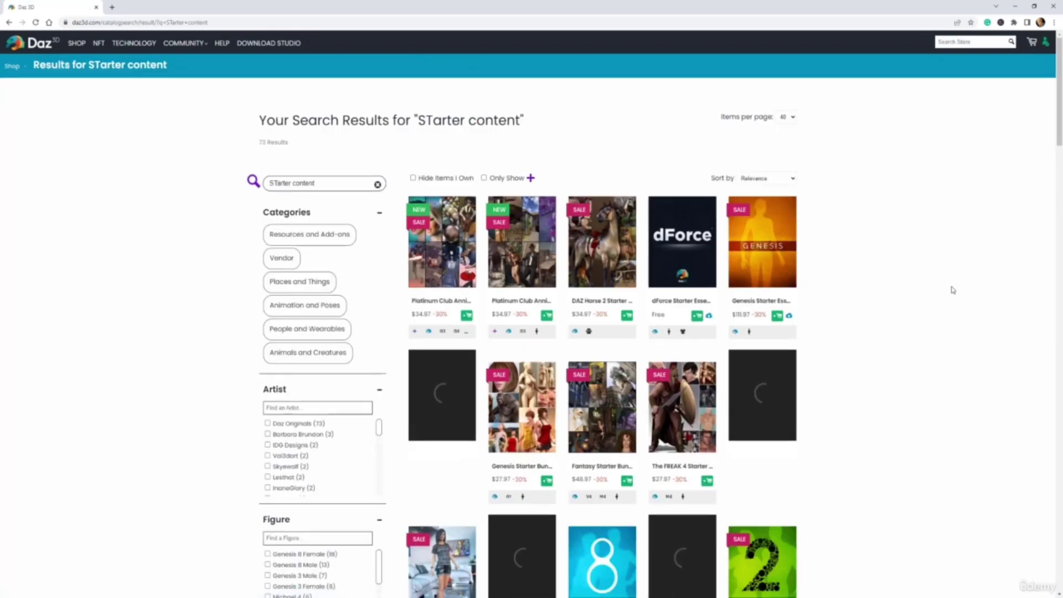
scroll(953, 288, "down", 2)
scroll(953, 287, "down", 3)
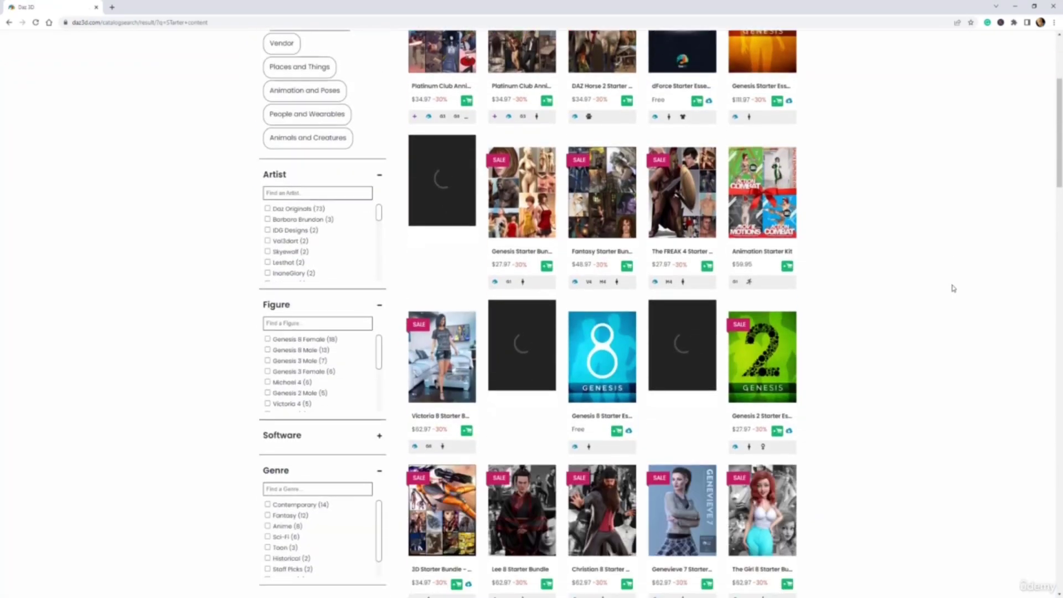
scroll(941, 280, "up", 4)
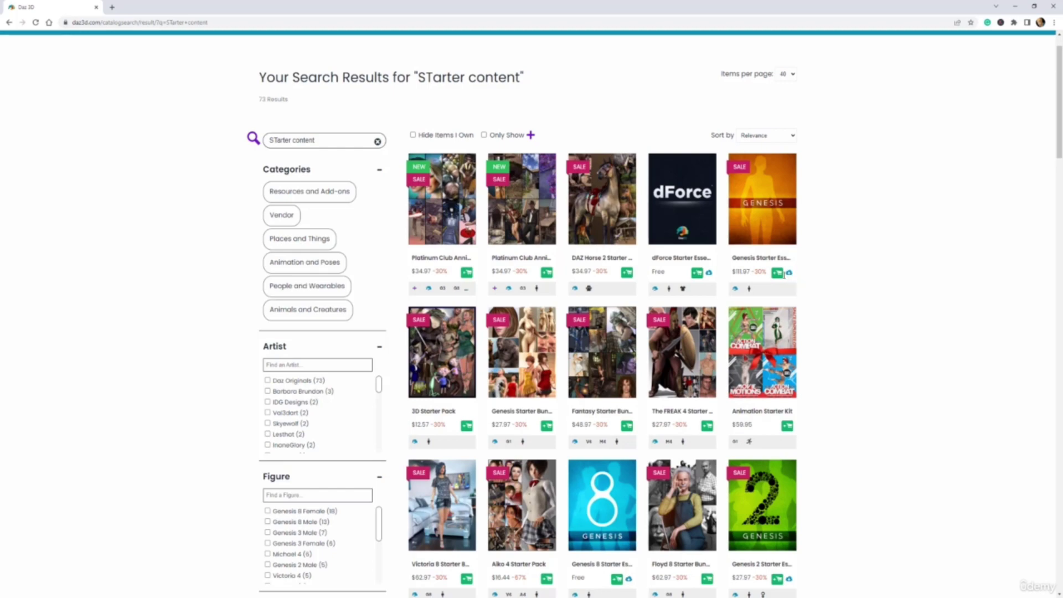
Step: Close Chrome to return to DazCentral
mouse_move(789, 277)
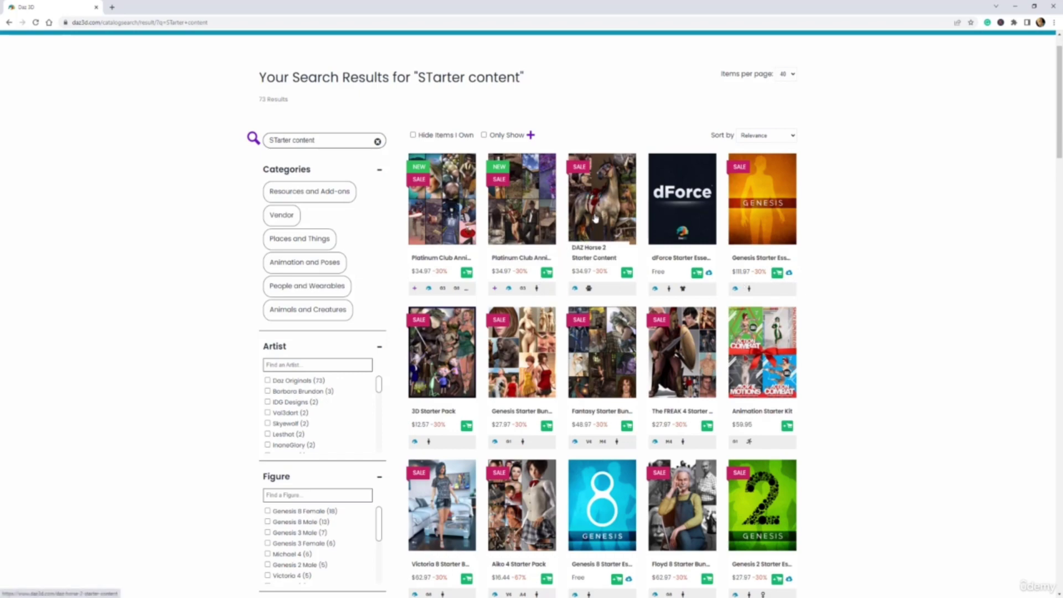
scroll(922, 194, "up", 1)
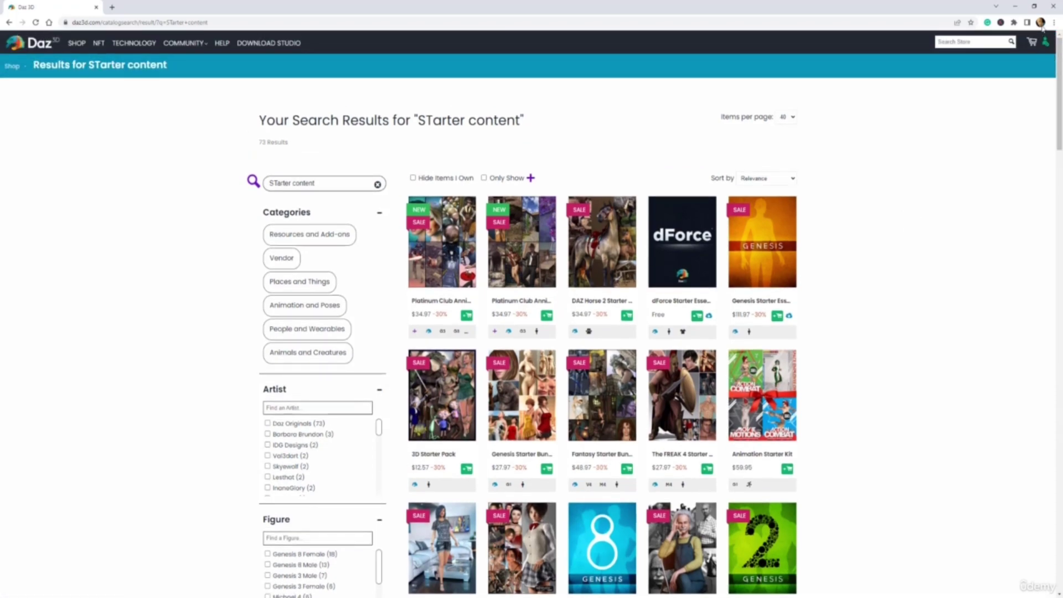
left_click(1054, 6)
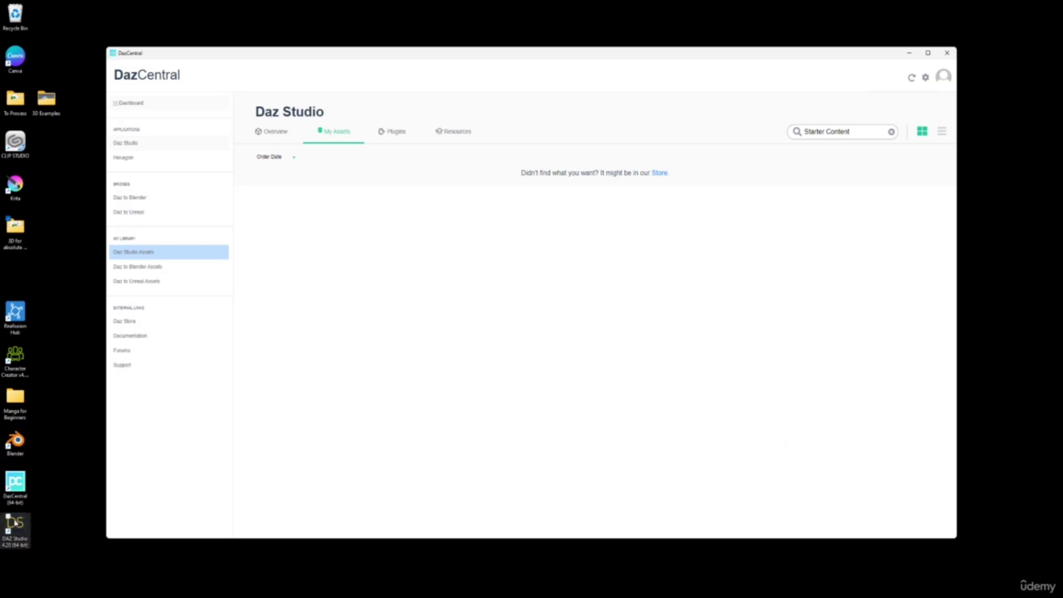
Step: Launch Daz Studio 4.20 Pro from its desktop shortcut
double_click(16, 522)
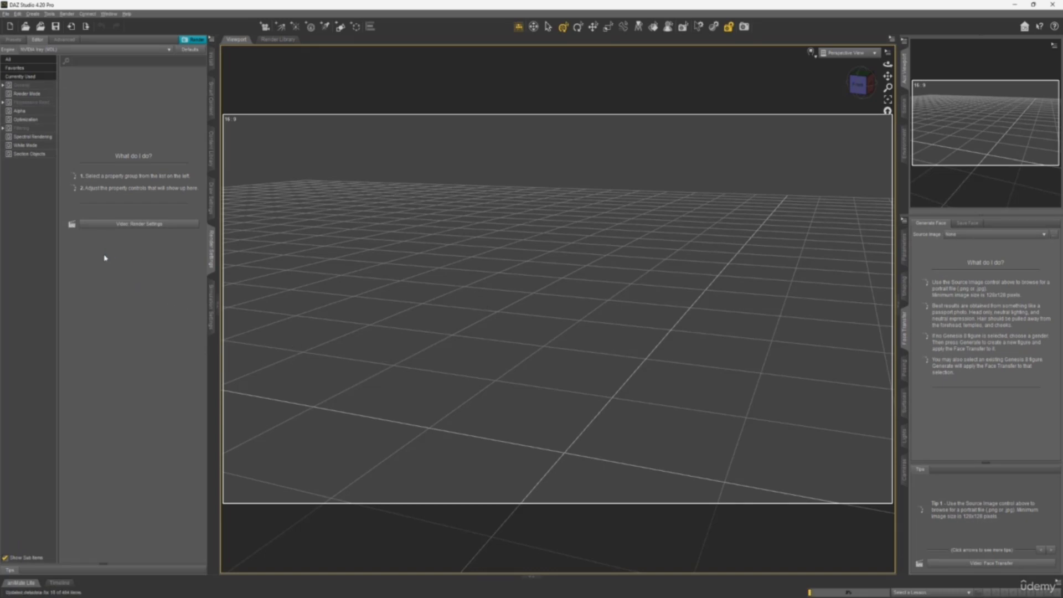
Step: In Smart Content, browse the Accessories, Cameras, Environments and Figures product categories
left_click(211, 140)
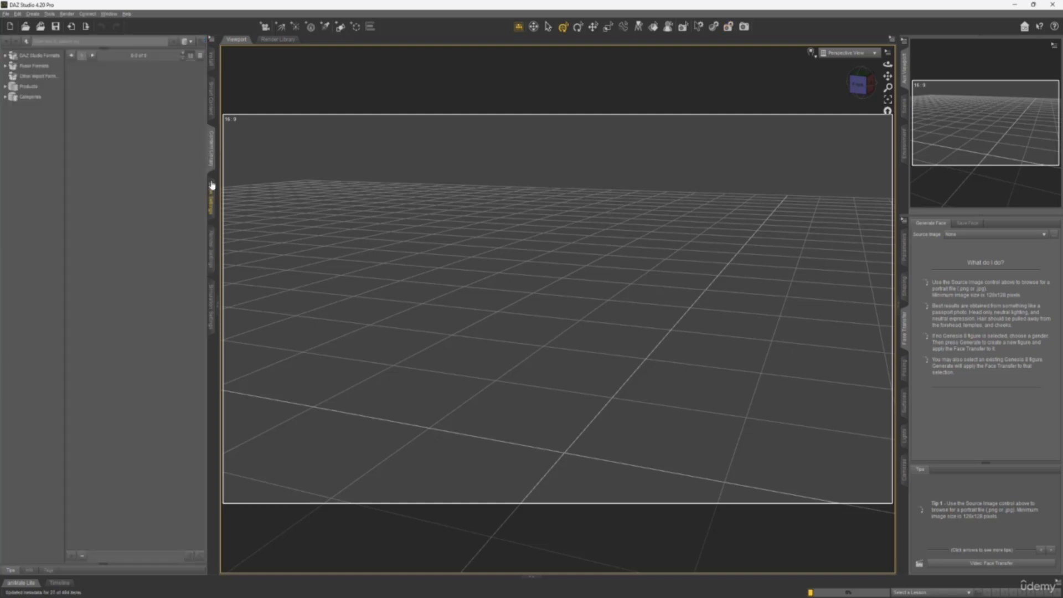
left_click(211, 108)
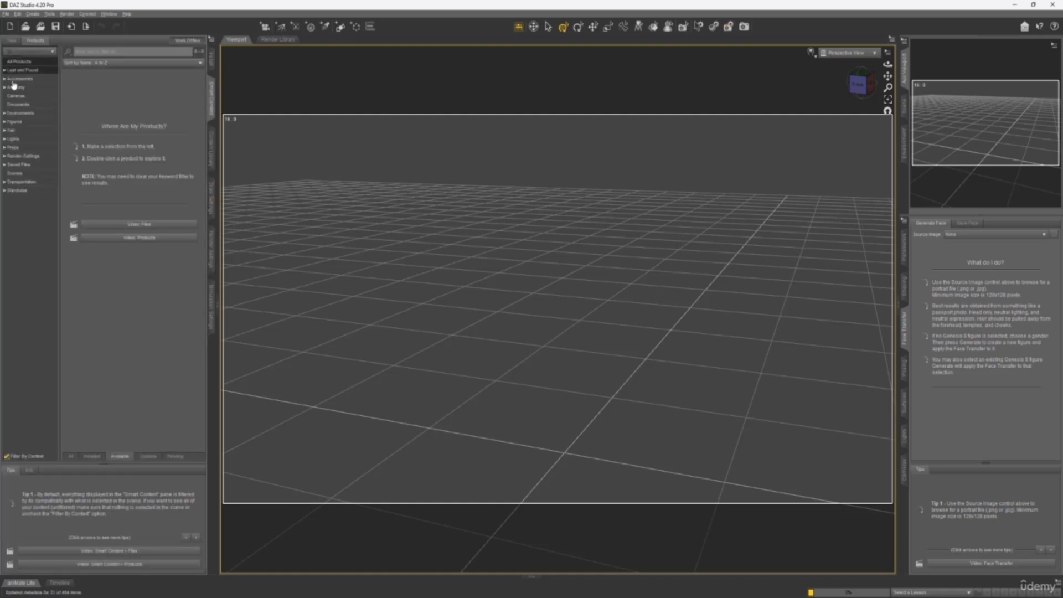
left_click(21, 78)
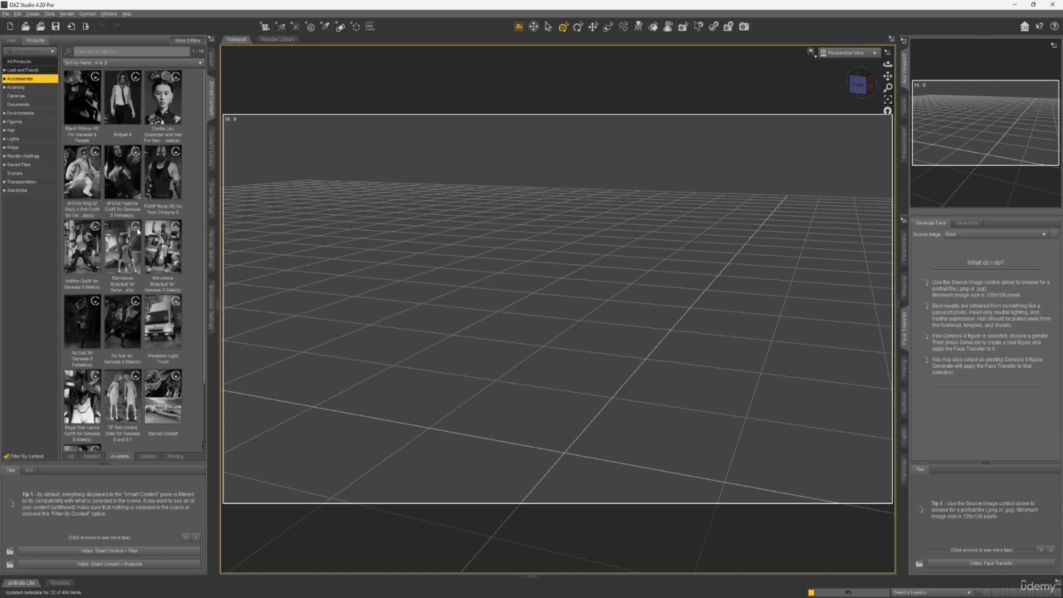
scroll(190, 301, "down", 1)
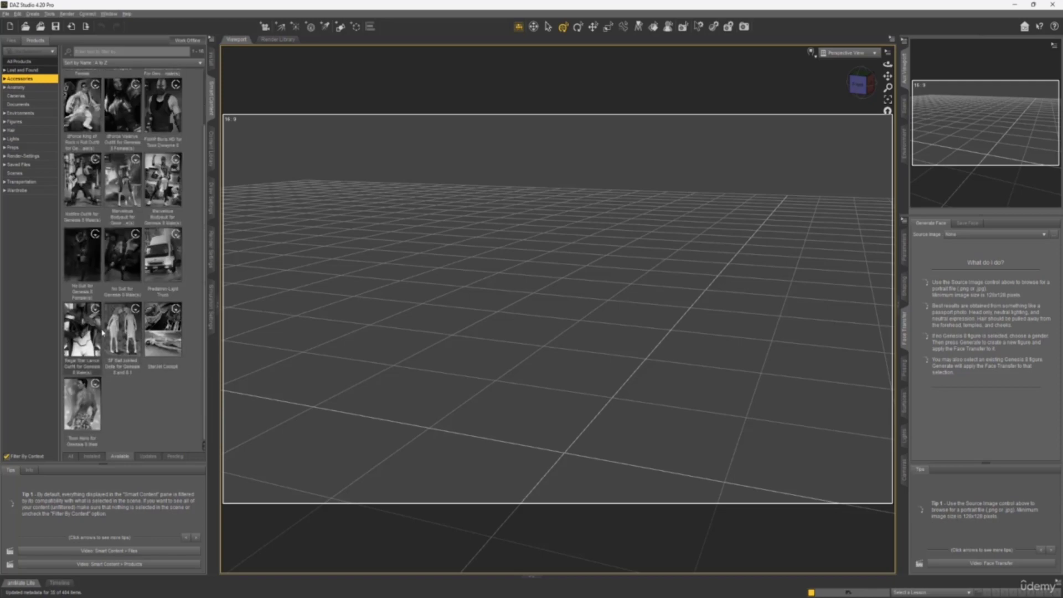
scroll(189, 301, "up", 1)
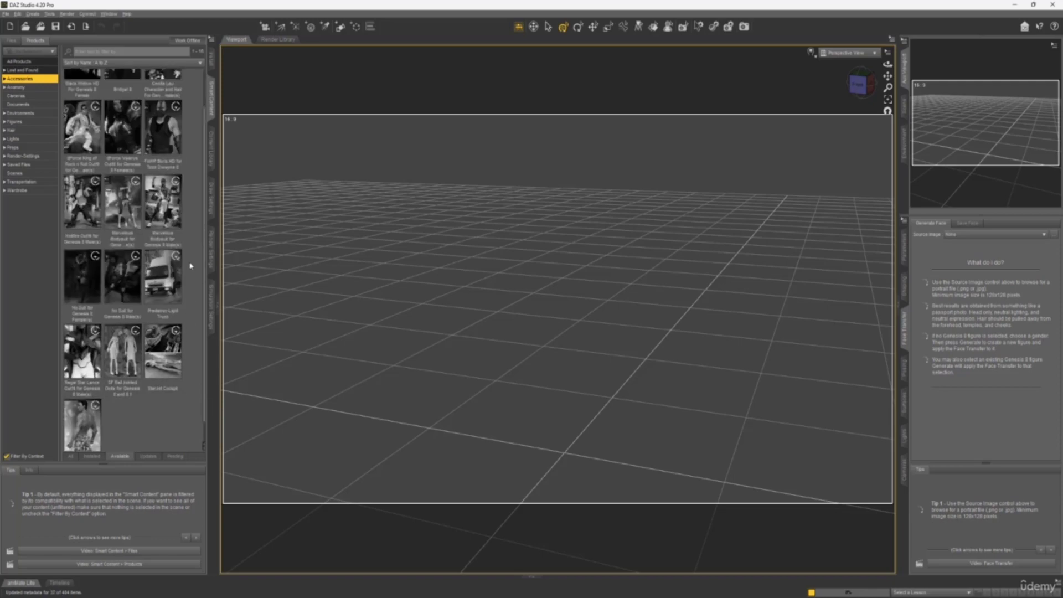
left_click(31, 89)
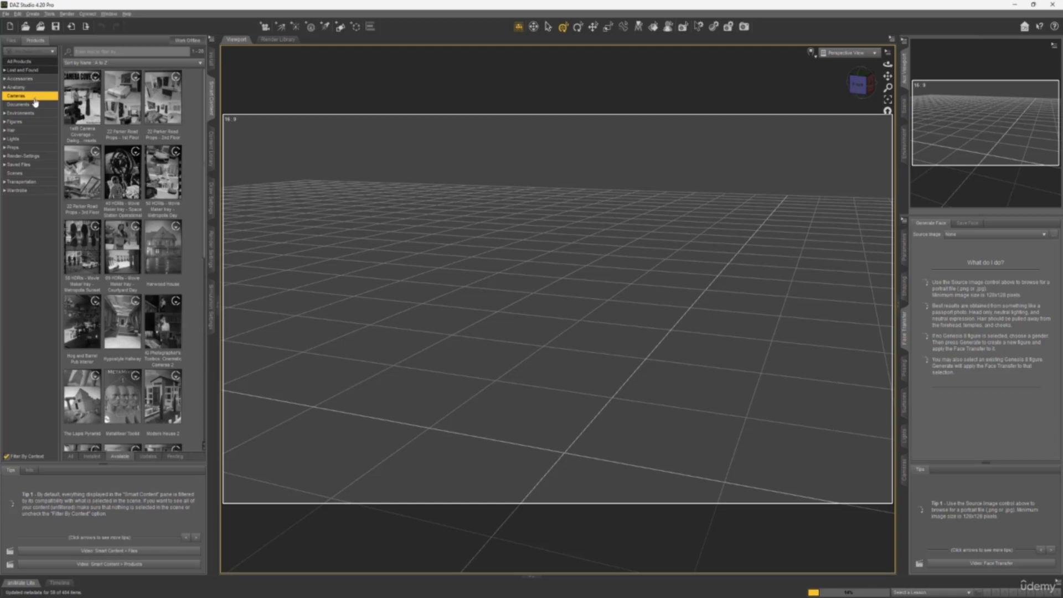
left_click(33, 113)
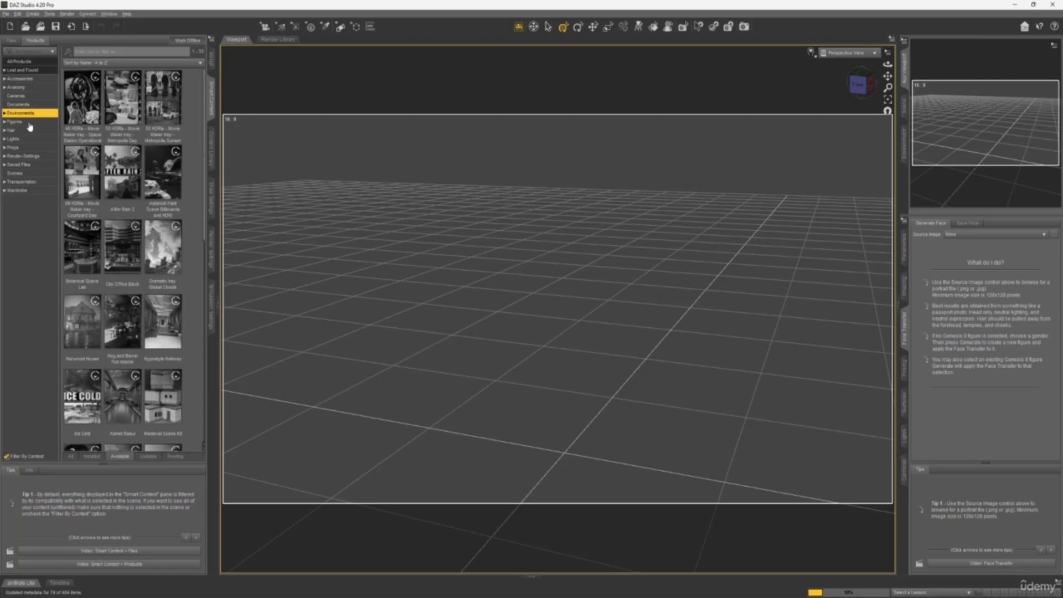
left_click(30, 124)
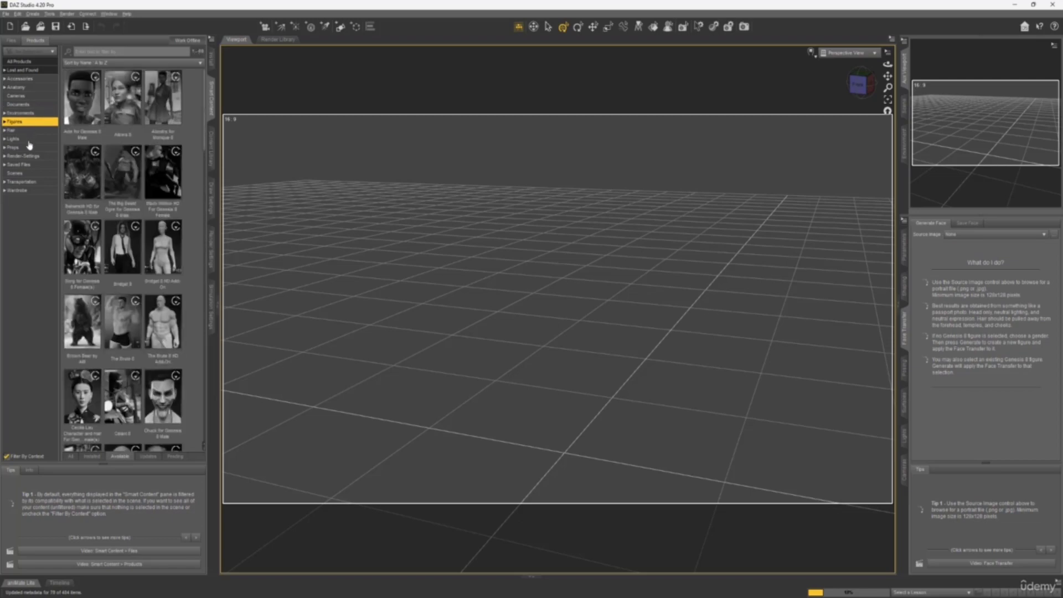
Step: Browse Wardrobe, Transportation, Scenes, Hair, Render-Settings and Anatomy, then filter to Installed products
left_click(11, 40)
left_click(34, 40)
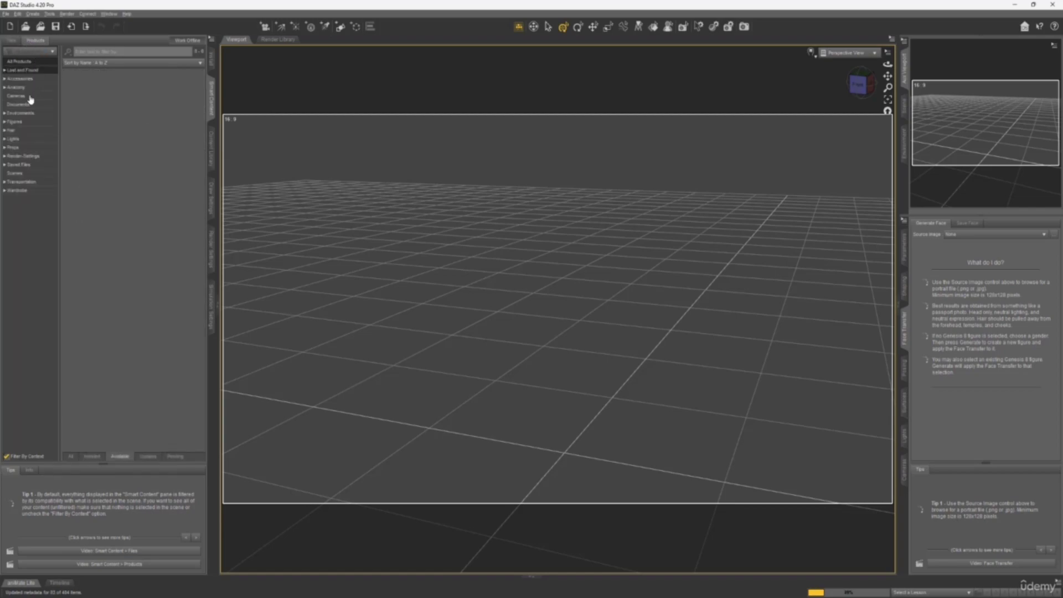
left_click(25, 190)
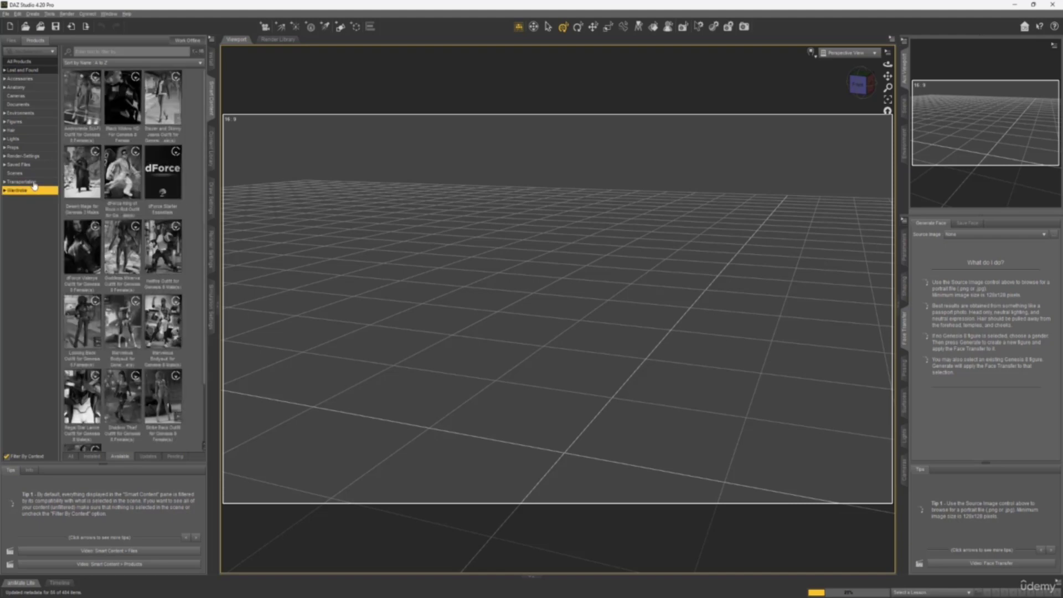
left_click(35, 182)
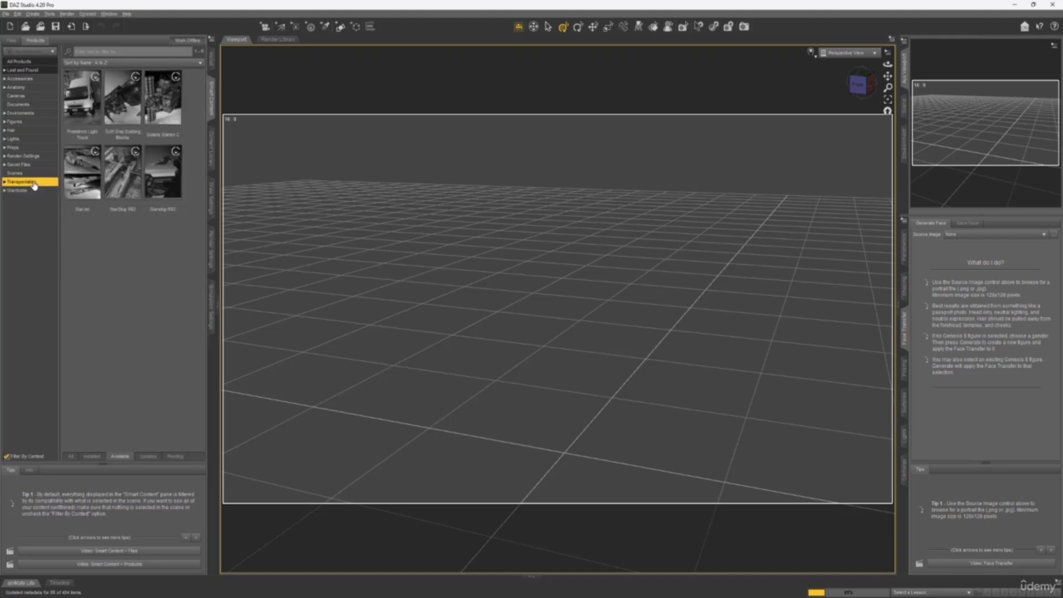
left_click(36, 173)
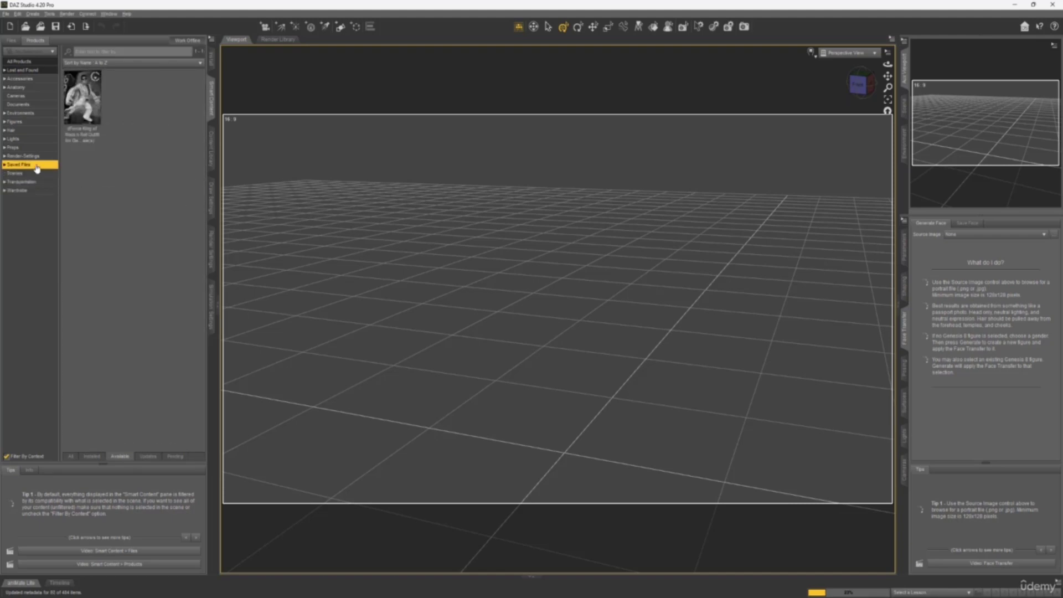
left_click(32, 130)
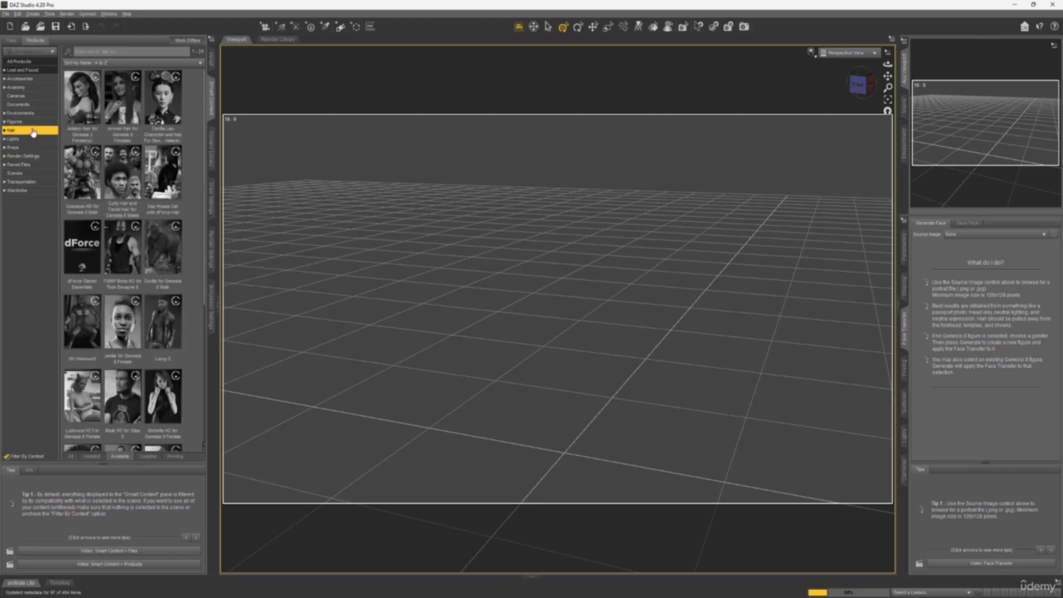
left_click(34, 157)
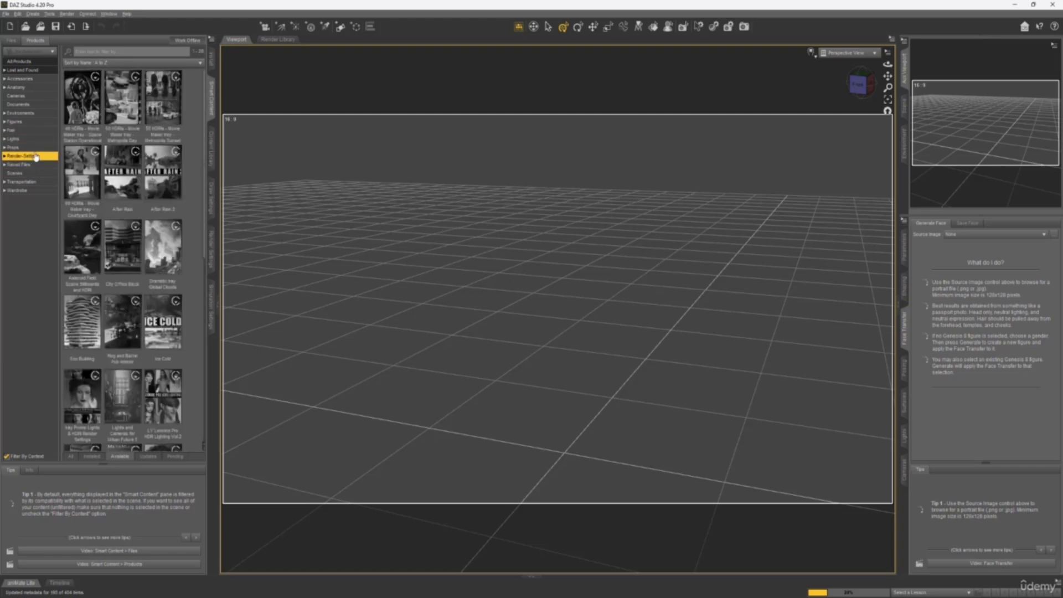
left_click(31, 87)
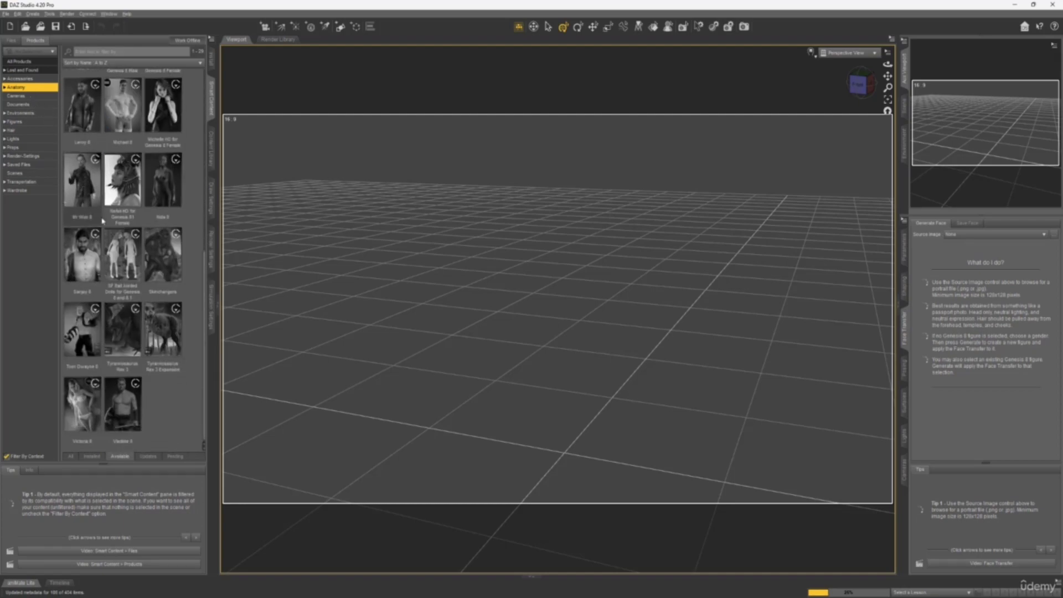
left_click(90, 457)
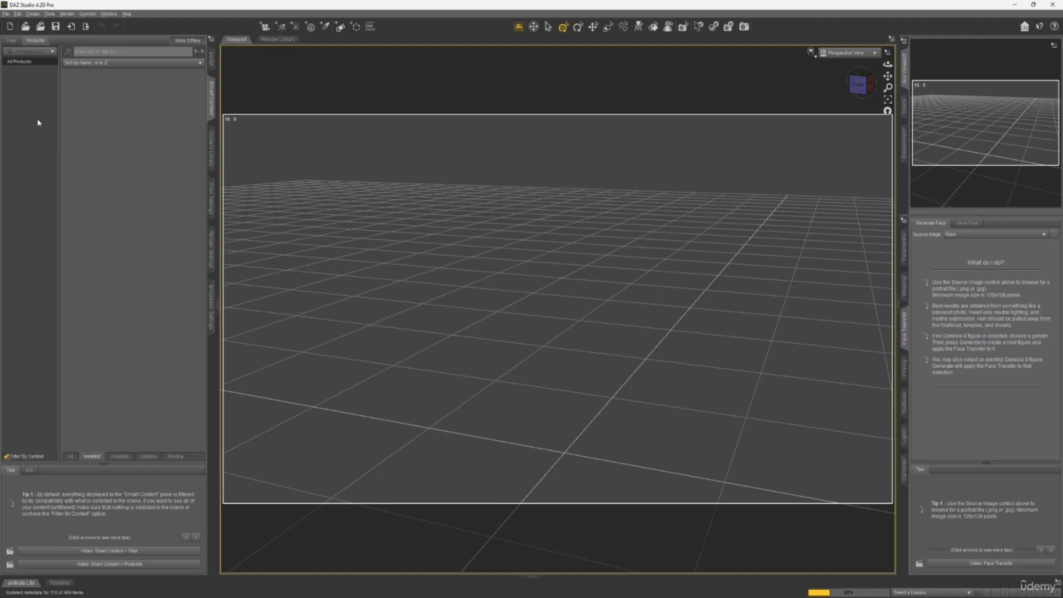
Step: Return the library to Products and list All Products under the All filter
left_click(10, 41)
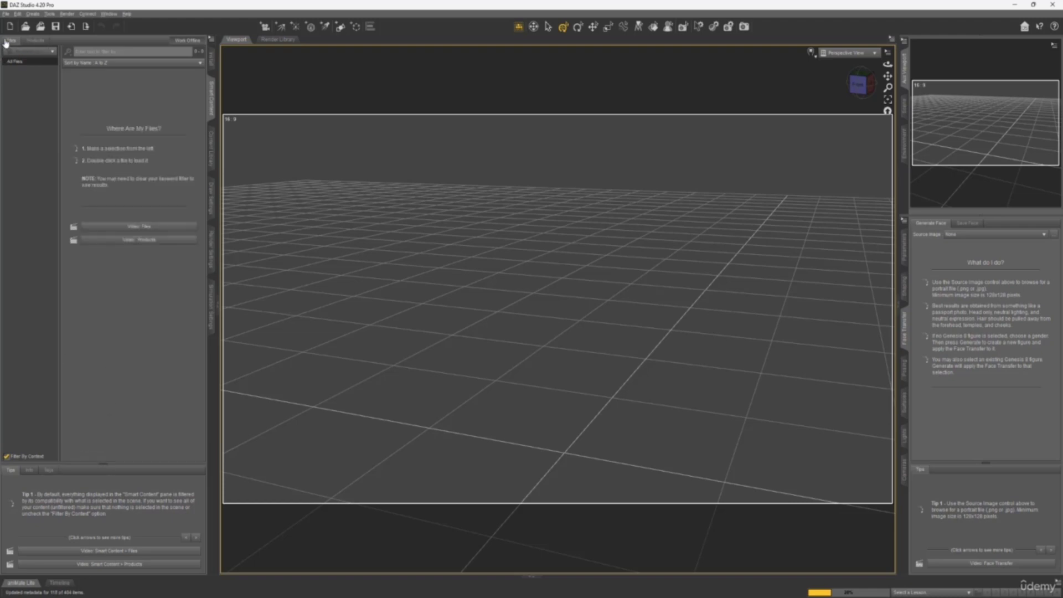
left_click(35, 41)
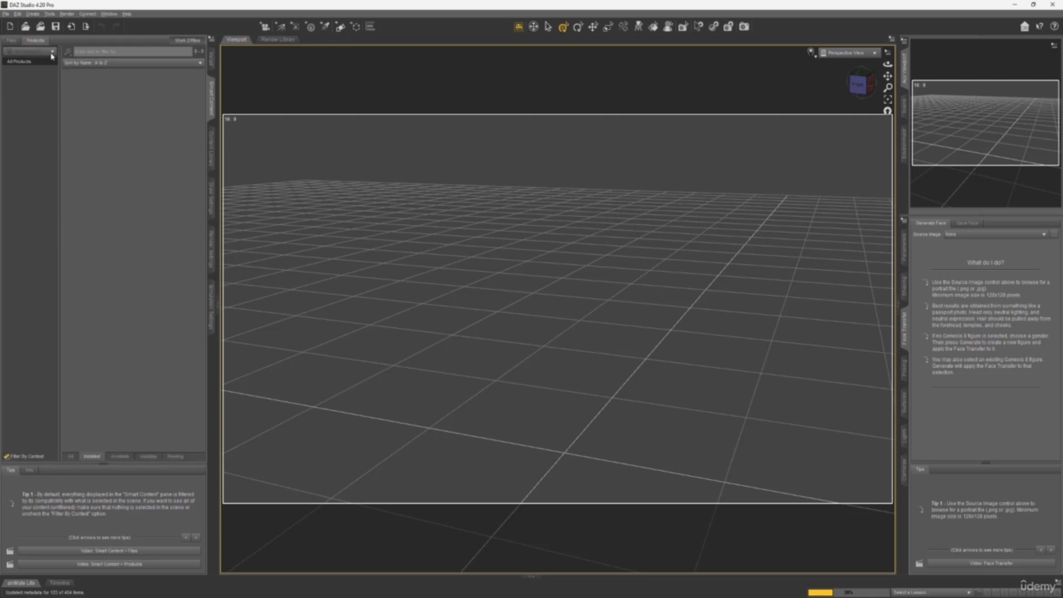
left_click(39, 62)
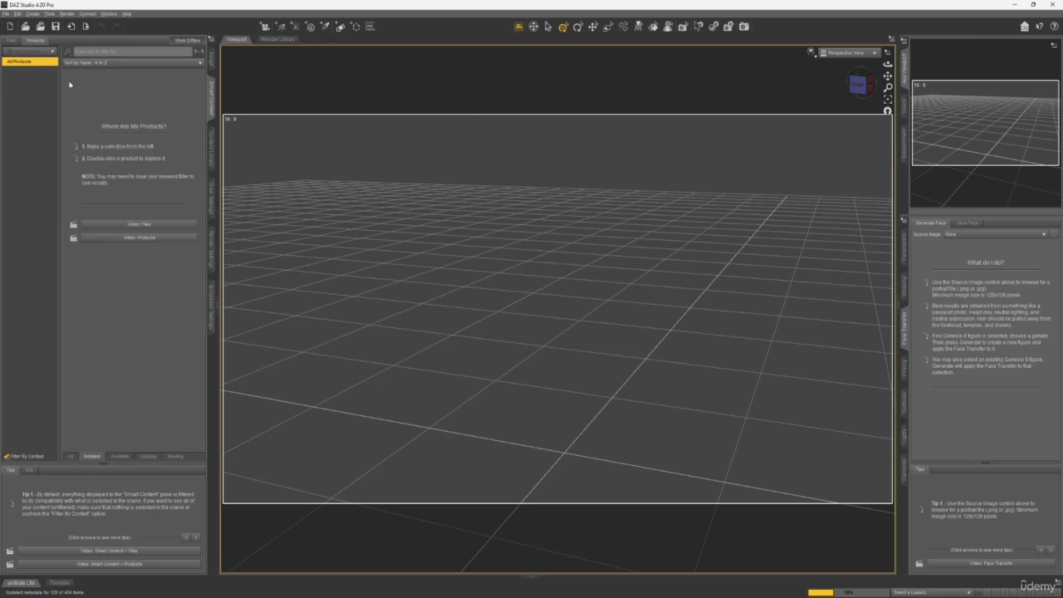
left_click(72, 457)
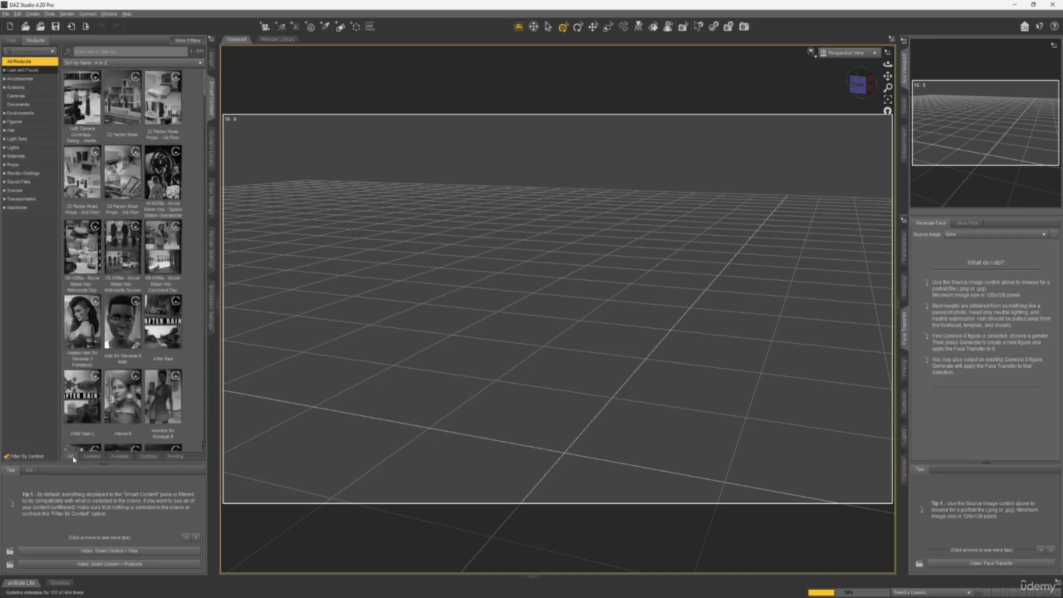
Step: Browse the Cameras, Environments, Figures and Anatomy product categories
left_click(31, 96)
left_click(30, 113)
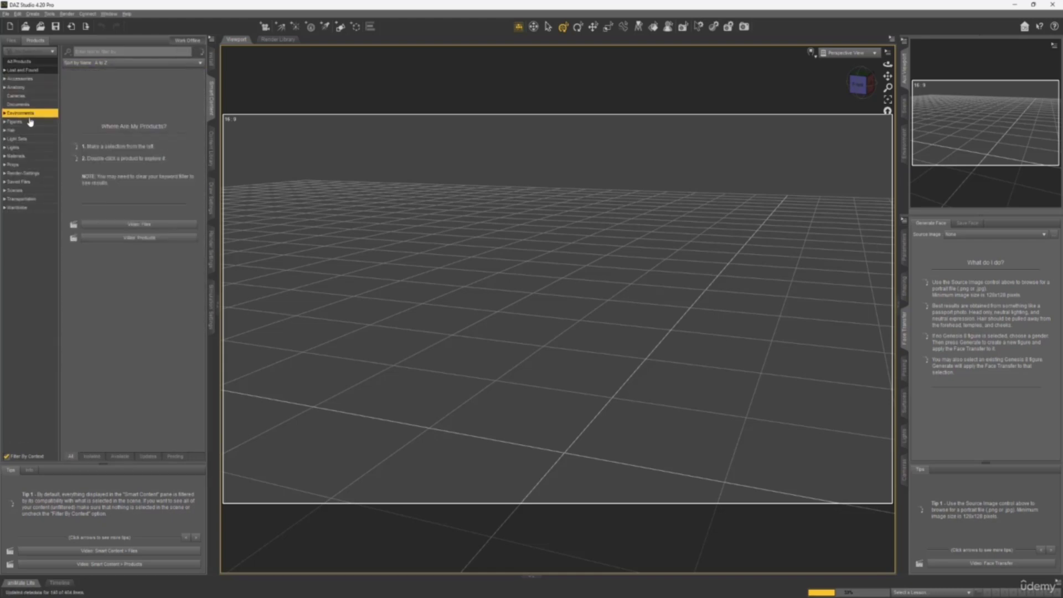
left_click(28, 121)
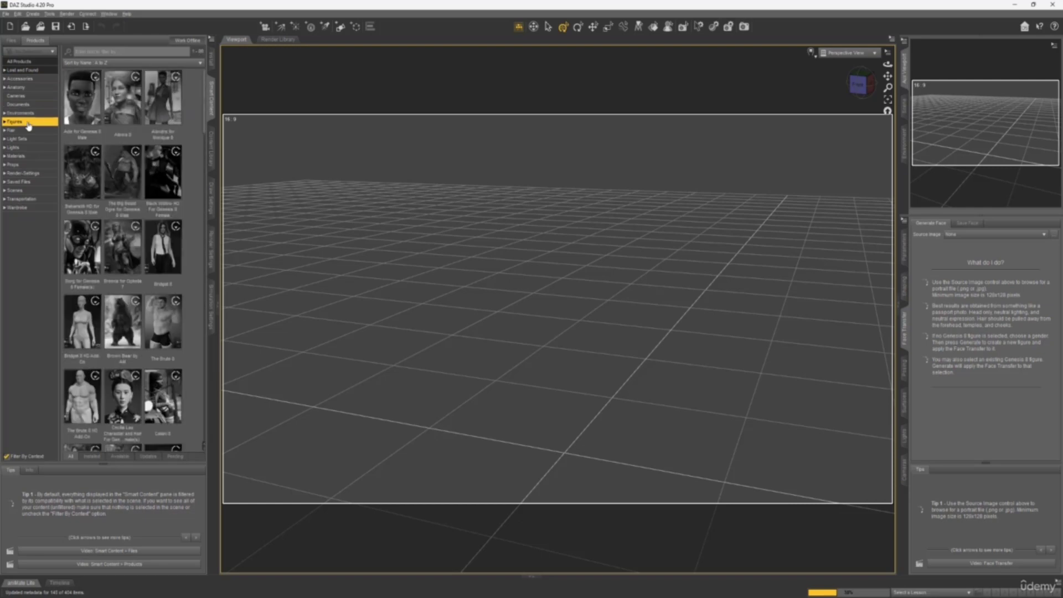
scroll(96, 130, "down", 15)
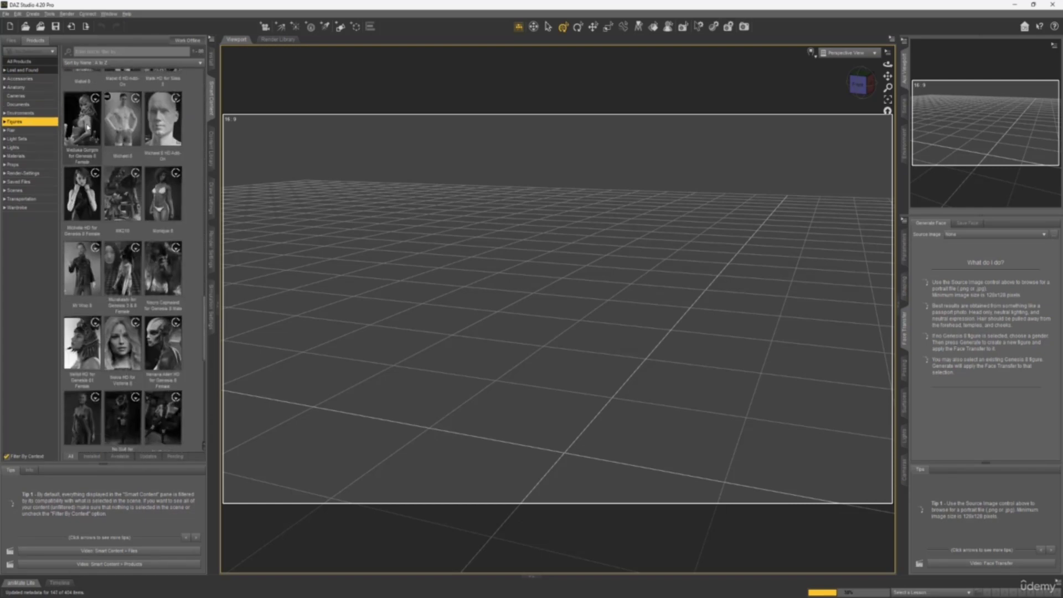
scroll(95, 130, "down", 10)
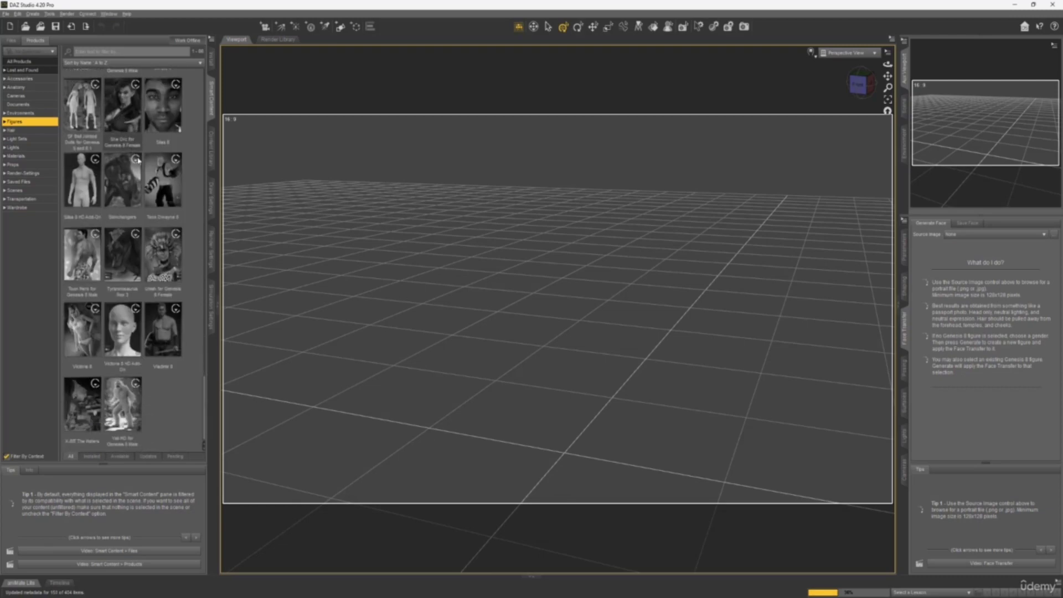
scroll(188, 371, "up", 20)
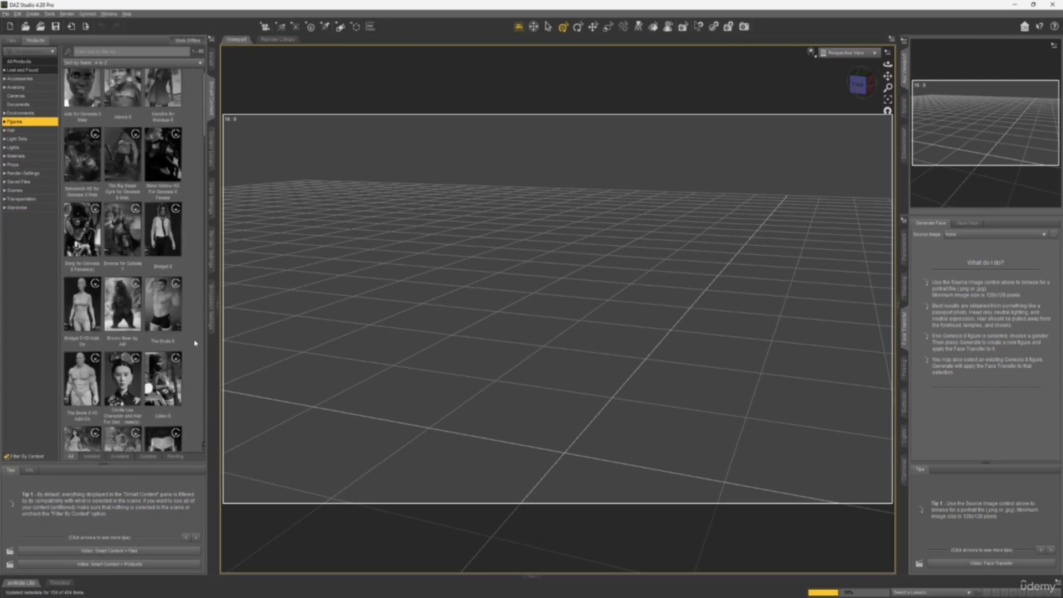
scroll(195, 343, "up", 1)
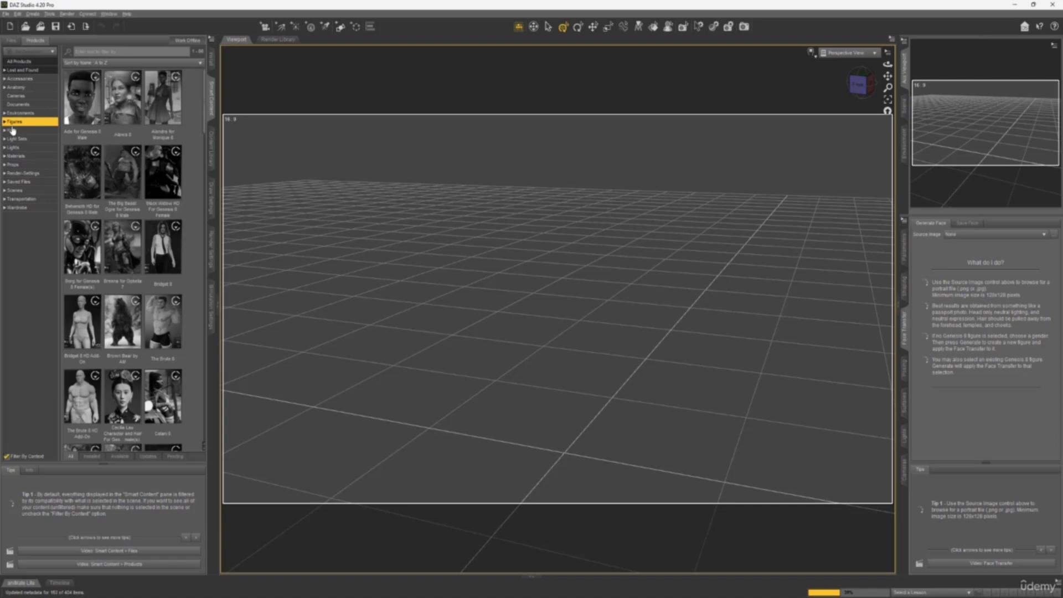
left_click(28, 87)
scroll(160, 146, "down", 5)
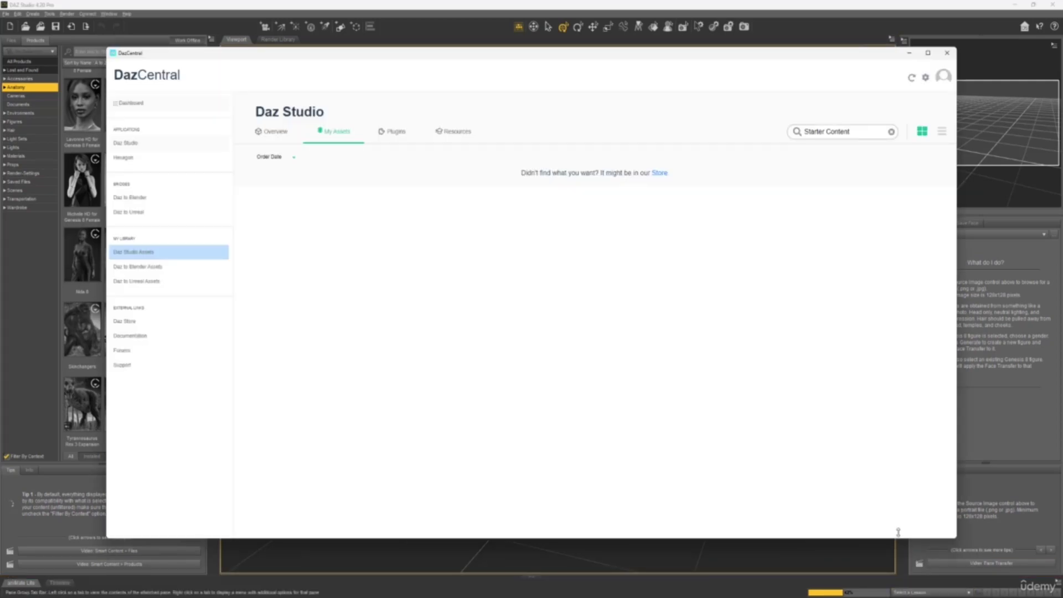
Step: Narrow the My Assets search to 'Starter' and open Genesis 8 Starter Essentials in Daz Studio
left_click(285, 138)
double_click(884, 126)
key("BackSpace")
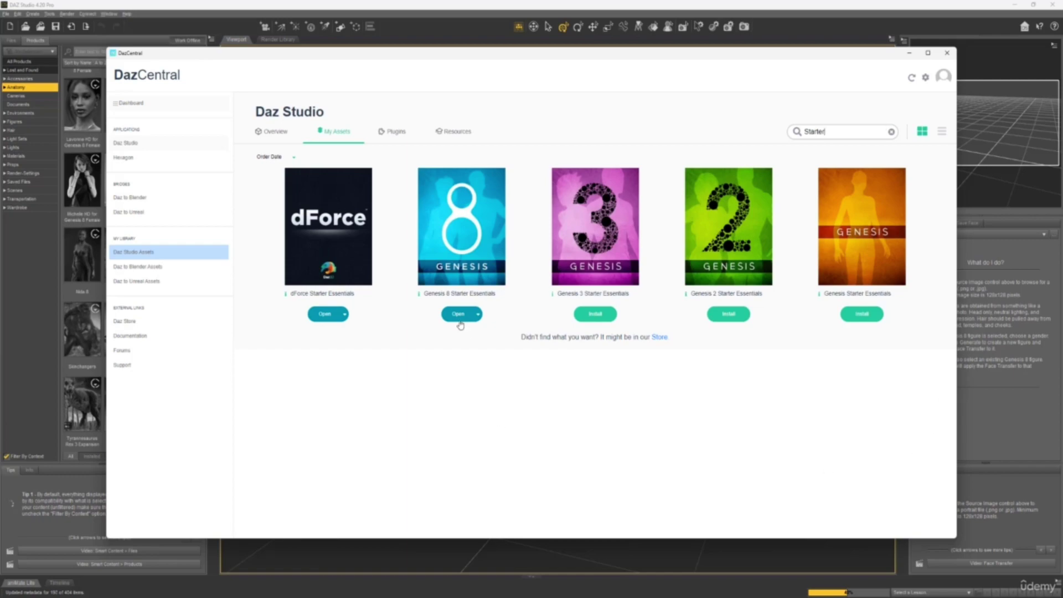
left_click(459, 314)
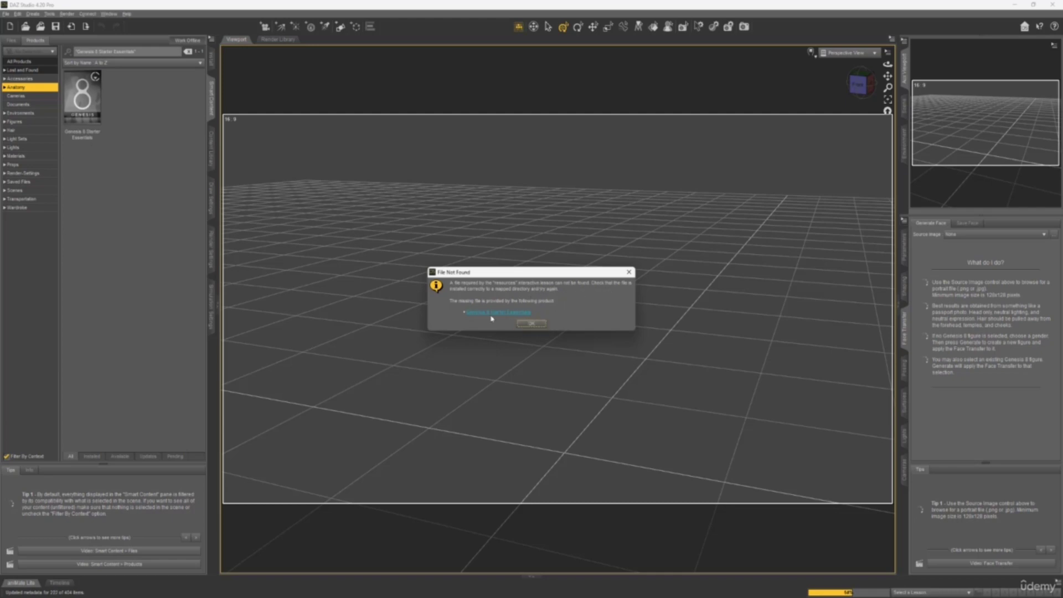
Step: Dismiss the File Not Found warning, open Genesis 8 Starter Essentials' contents, and set a front view
left_click(531, 324)
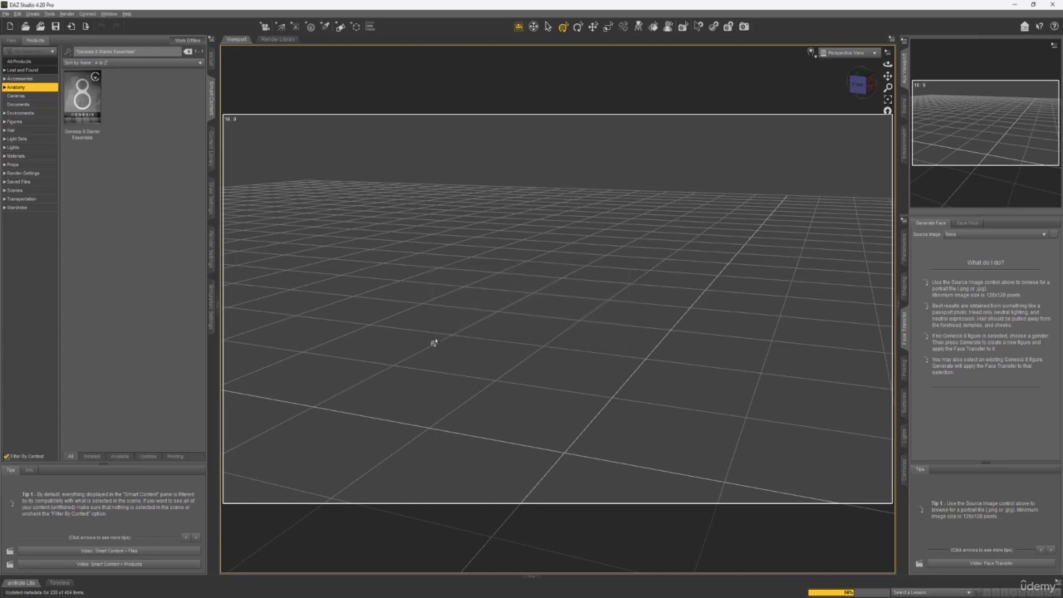
left_click(95, 81)
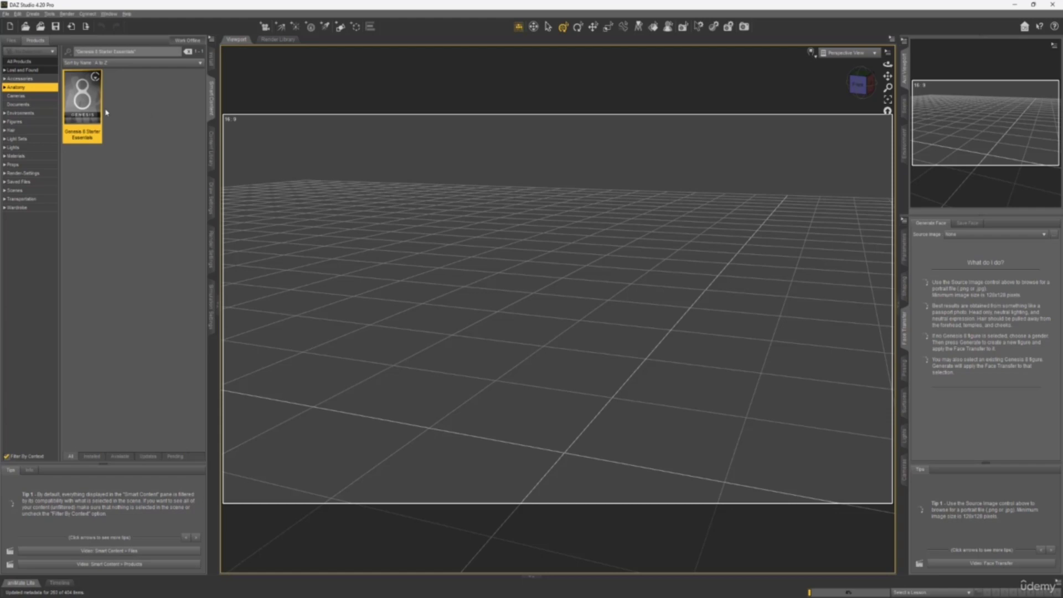
double_click(87, 101)
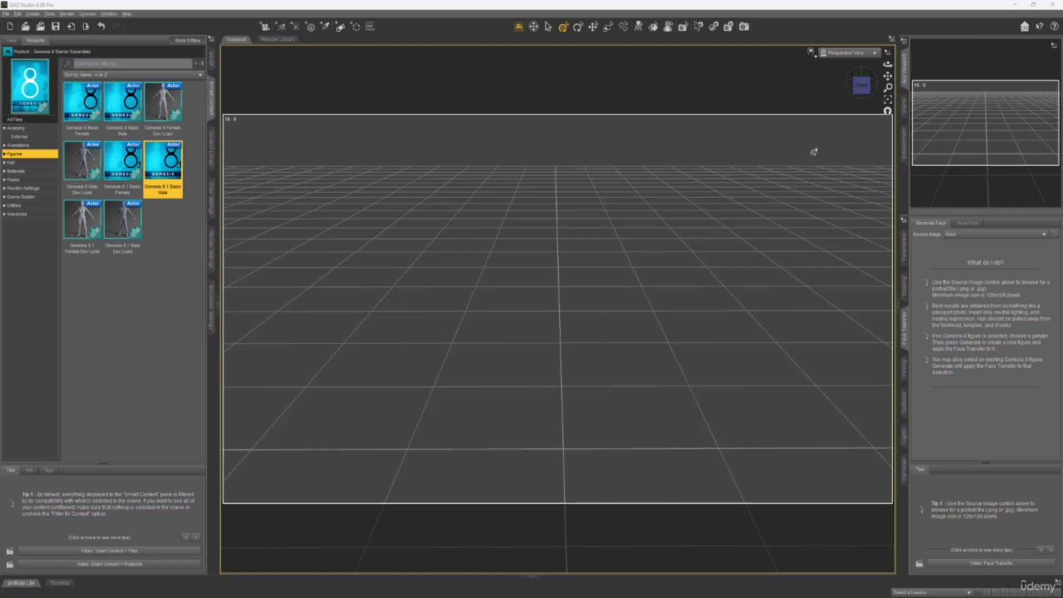
left_click(862, 85)
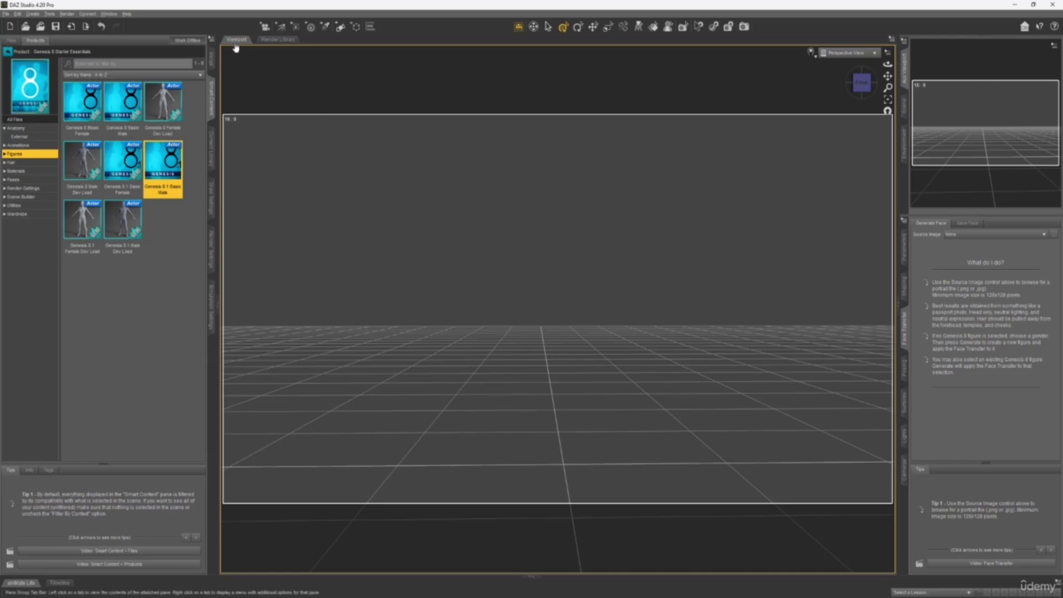
Step: Float the viewport and dock it as a strip above Render Library
mouse_move(236, 44)
left_mouse_down()
mouse_move(237, 69)
mouse_move(239, 37)
left_mouse_up()
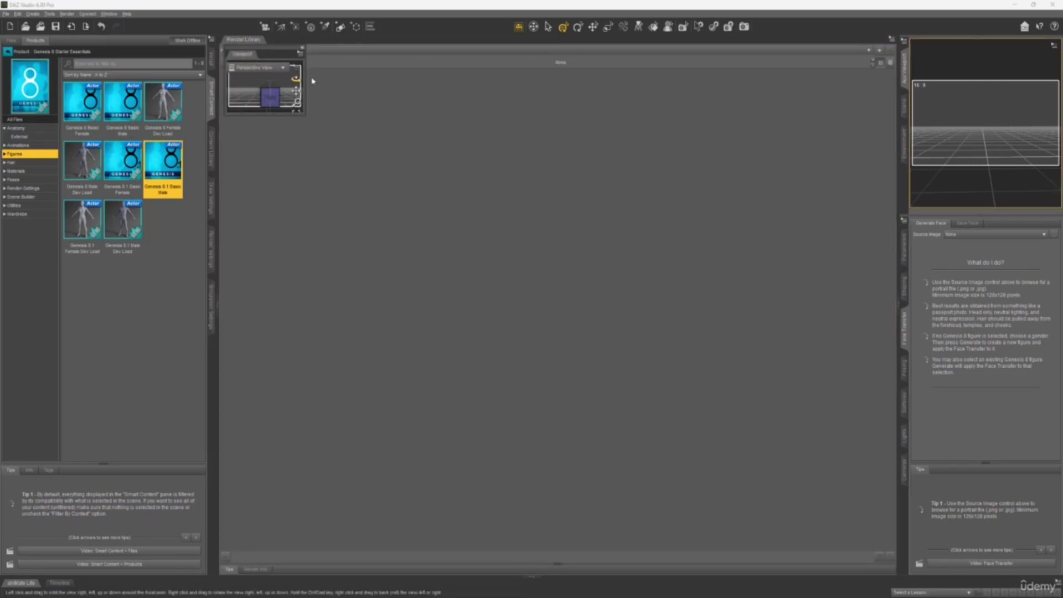
left_click_drag(366, 136, 368, 137)
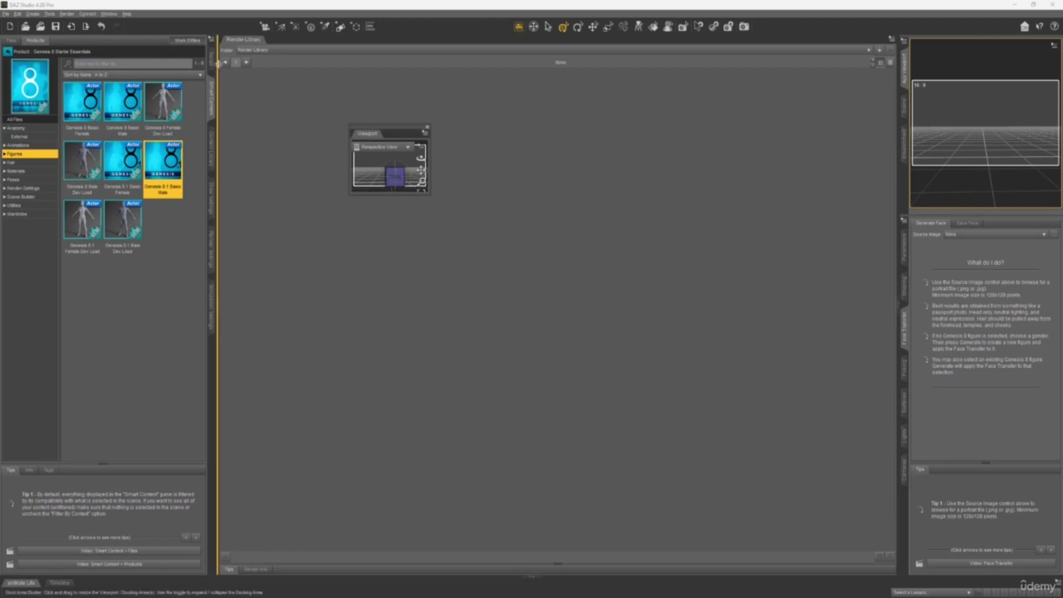
left_click_drag(303, 97, 302, 94)
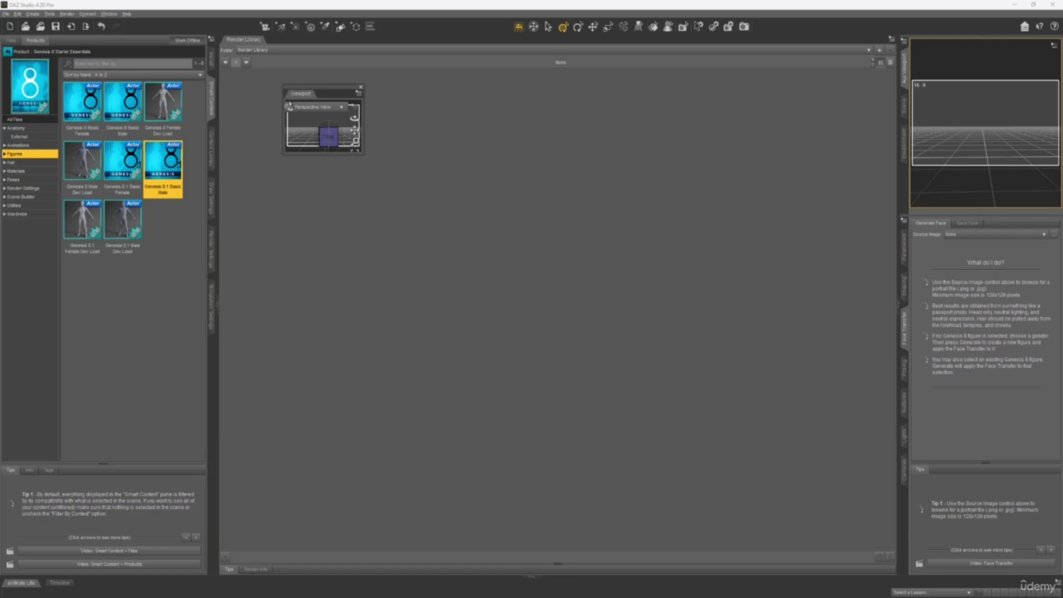
left_click_drag(301, 83, 293, 45)
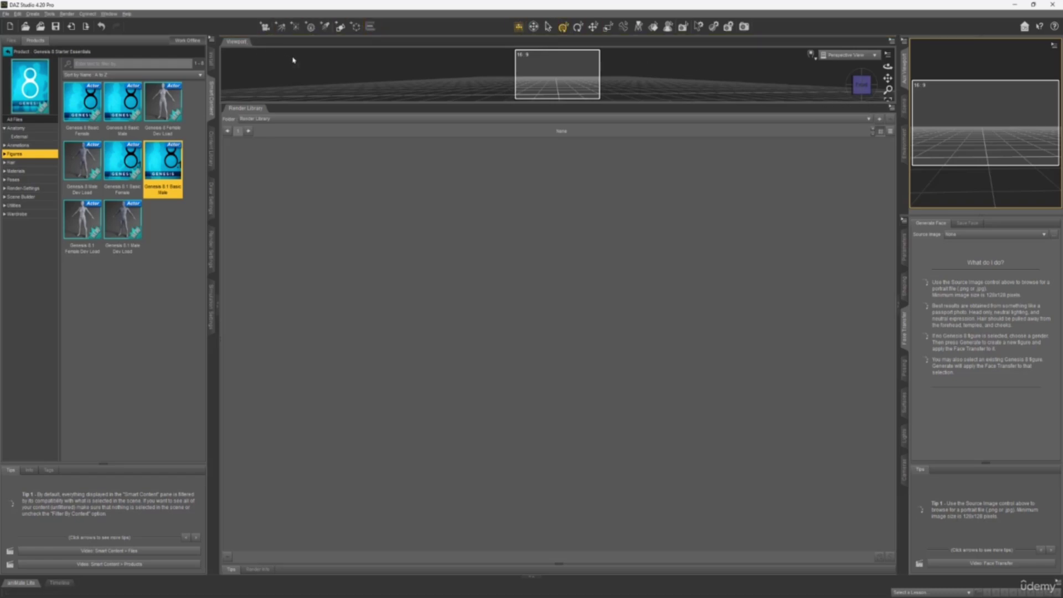
Step: Undock the viewport again, move it right and enlarge it into a large floating panel
left_click_drag(236, 41, 269, 48)
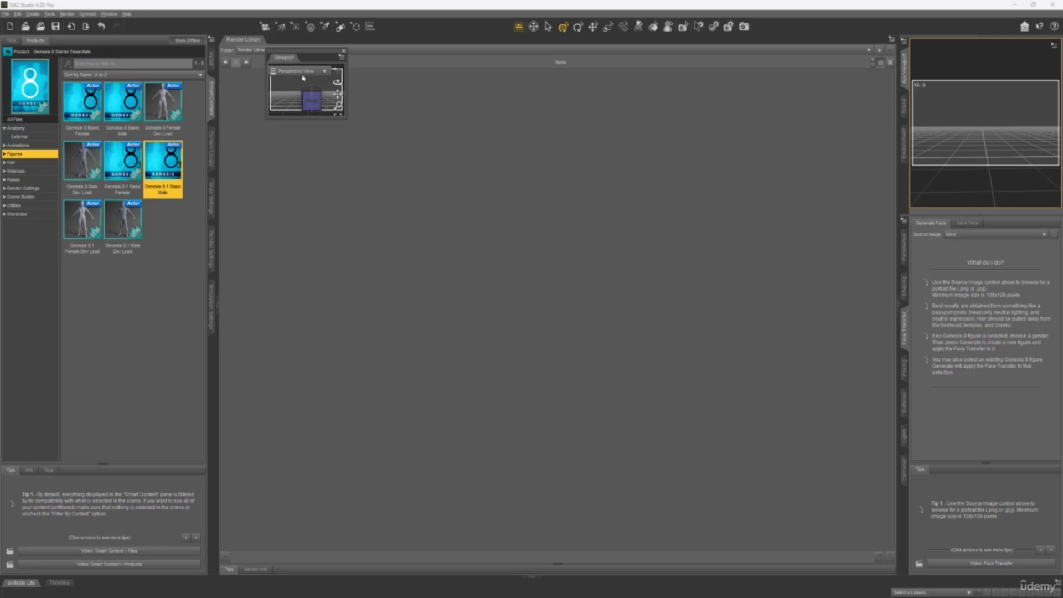
left_click_drag(334, 53, 299, 56)
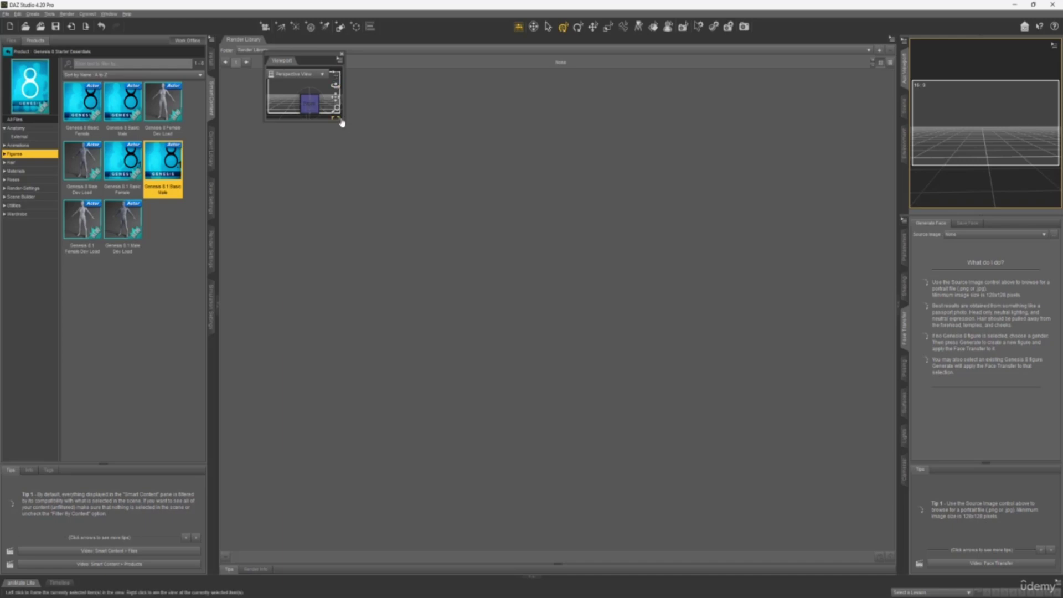
left_click_drag(345, 124, 875, 514)
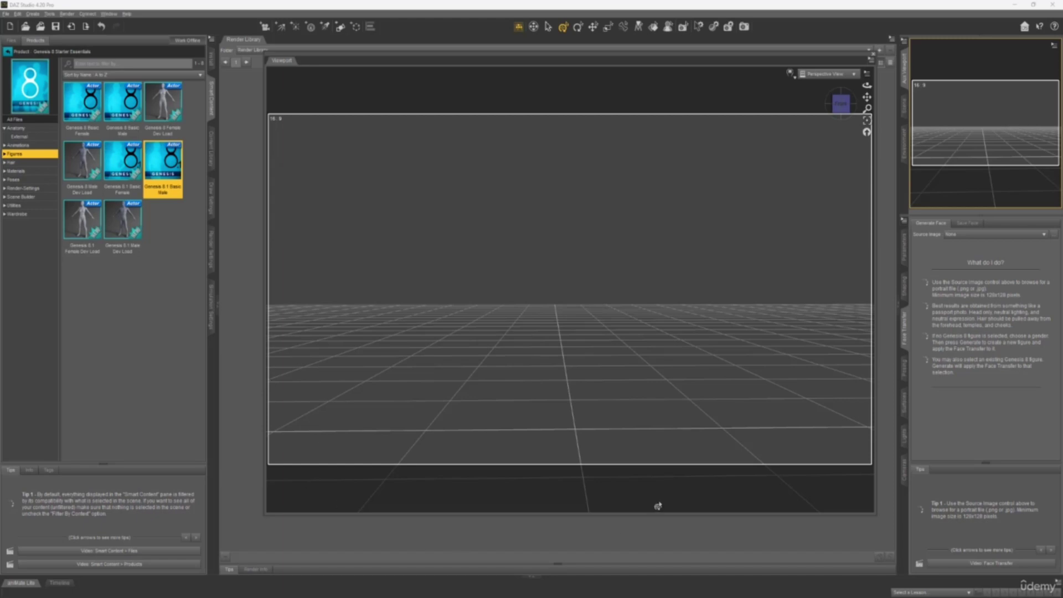
left_click_drag(841, 103, 824, 109)
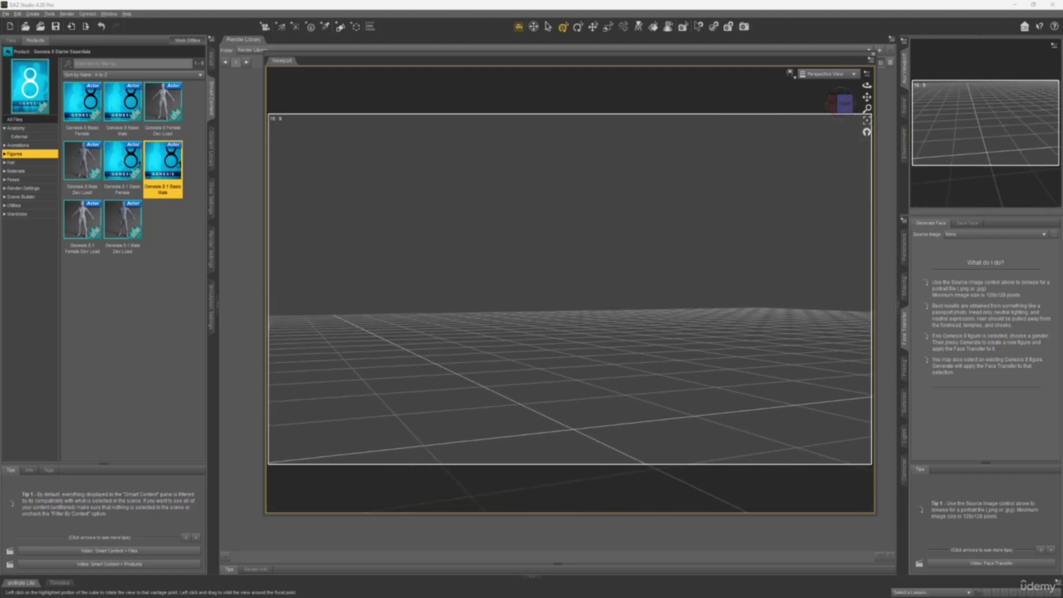
left_click(838, 104)
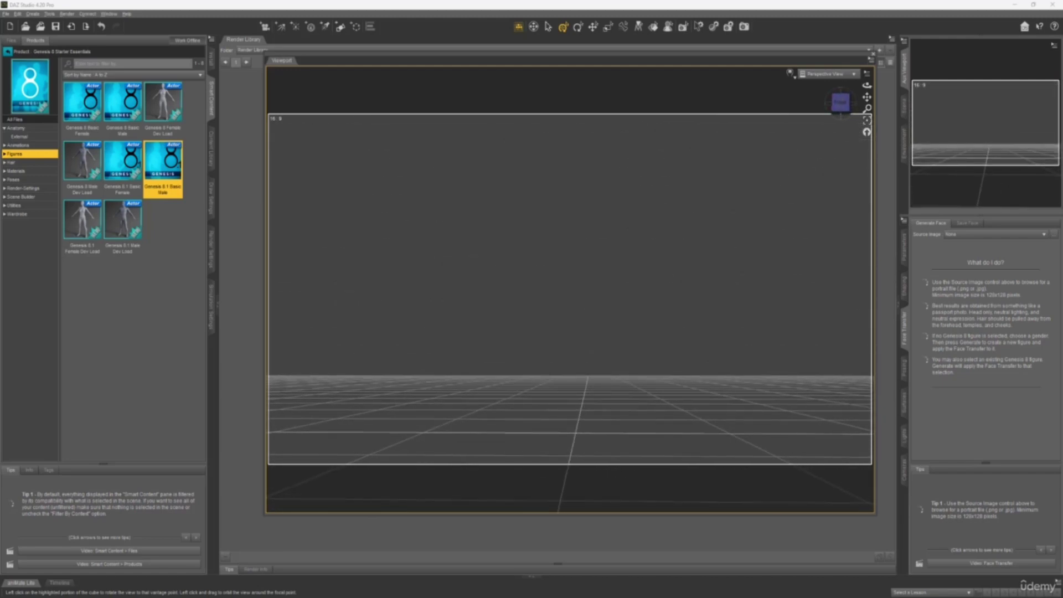
mouse_move(840, 103)
left_mouse_down()
mouse_move(840, 119)
mouse_move(833, 105)
mouse_move(844, 109)
left_mouse_up()
left_click(842, 104)
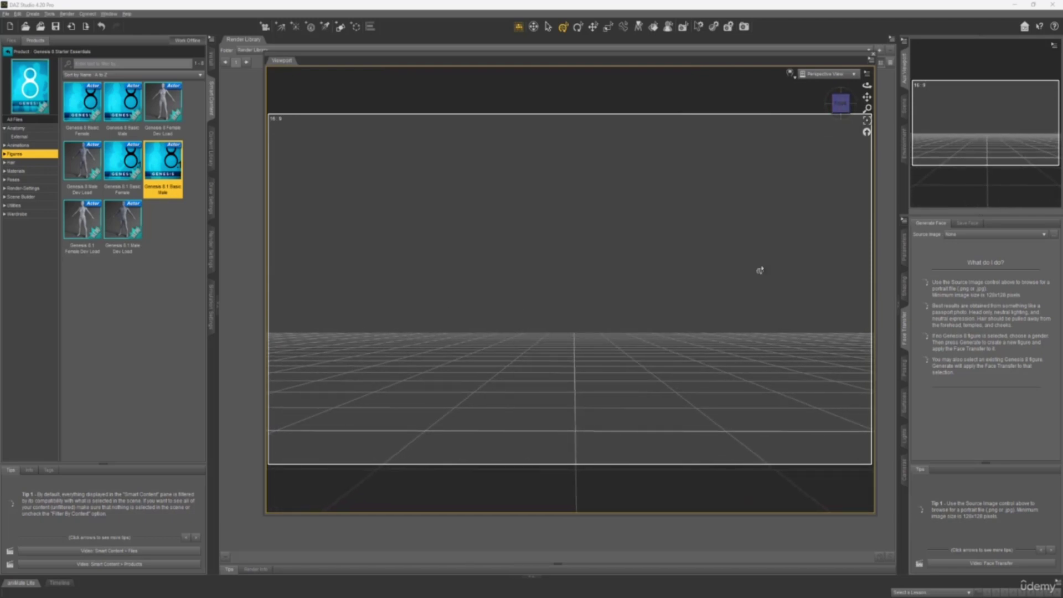
left_click(843, 104)
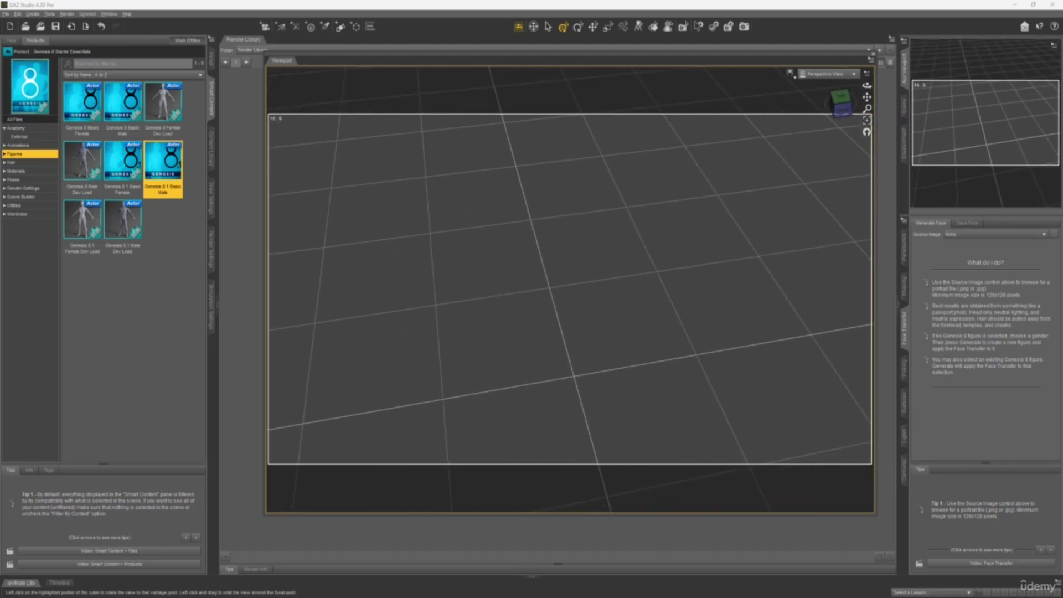
left_click(842, 103)
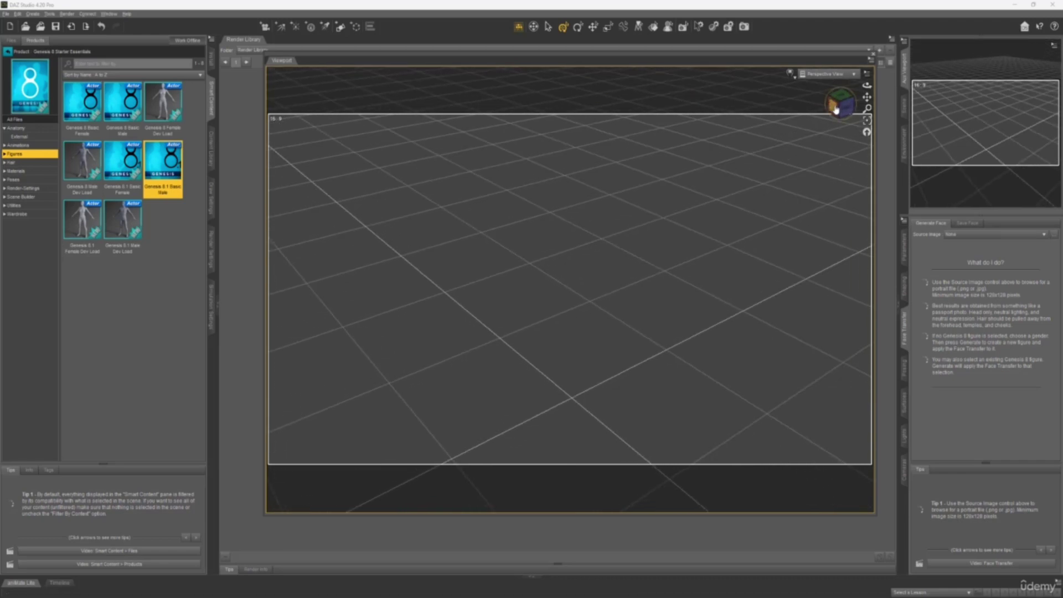
left_click(836, 109)
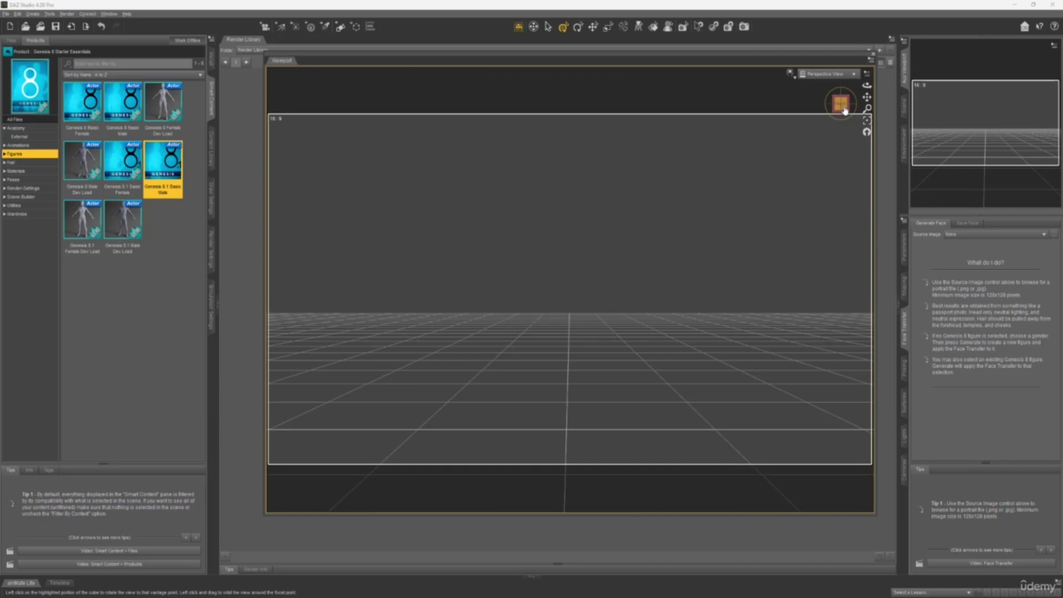
mouse_move(851, 105)
left_mouse_down()
mouse_move(830, 106)
mouse_move(867, 108)
left_mouse_up()
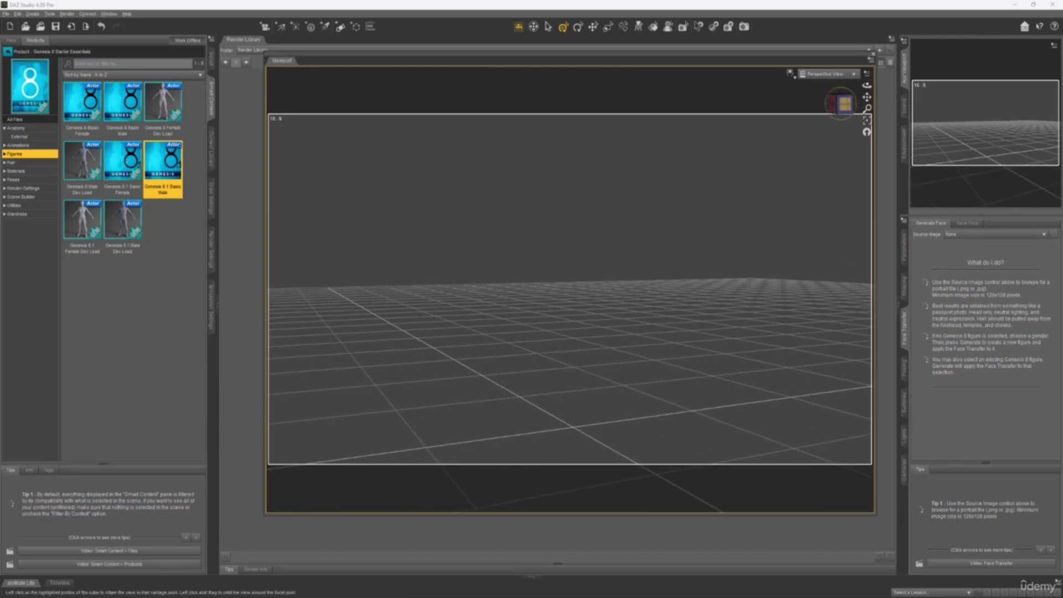
left_click(840, 104)
left_click(840, 103)
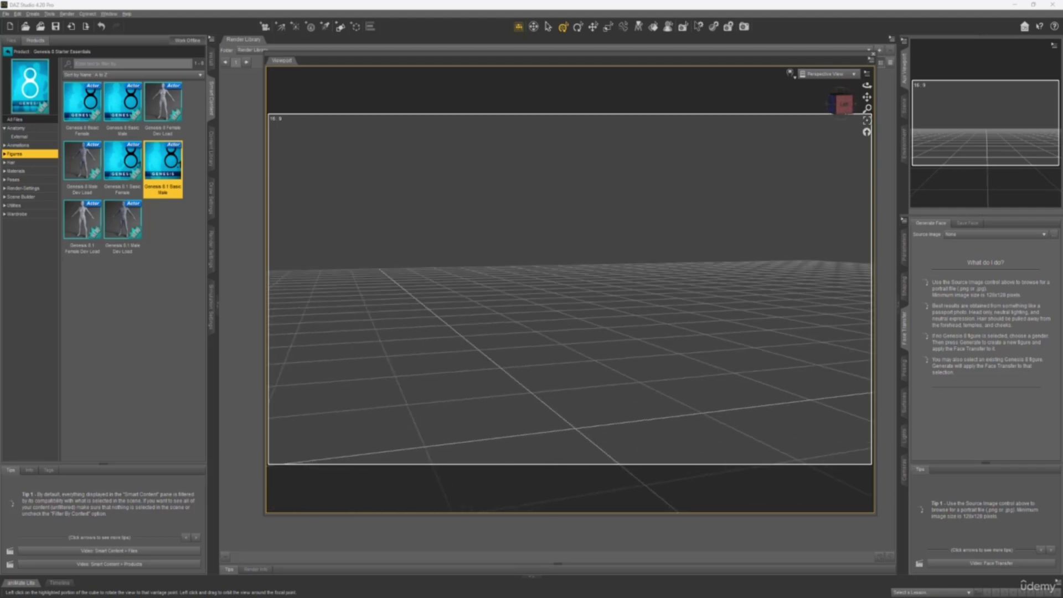
left_click(841, 105)
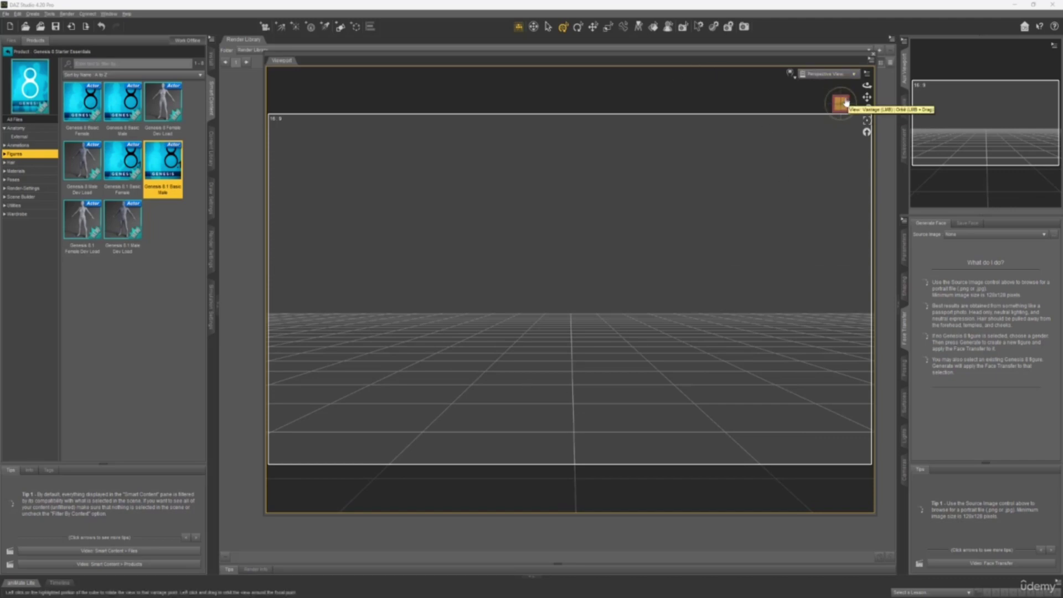
left_click(845, 102)
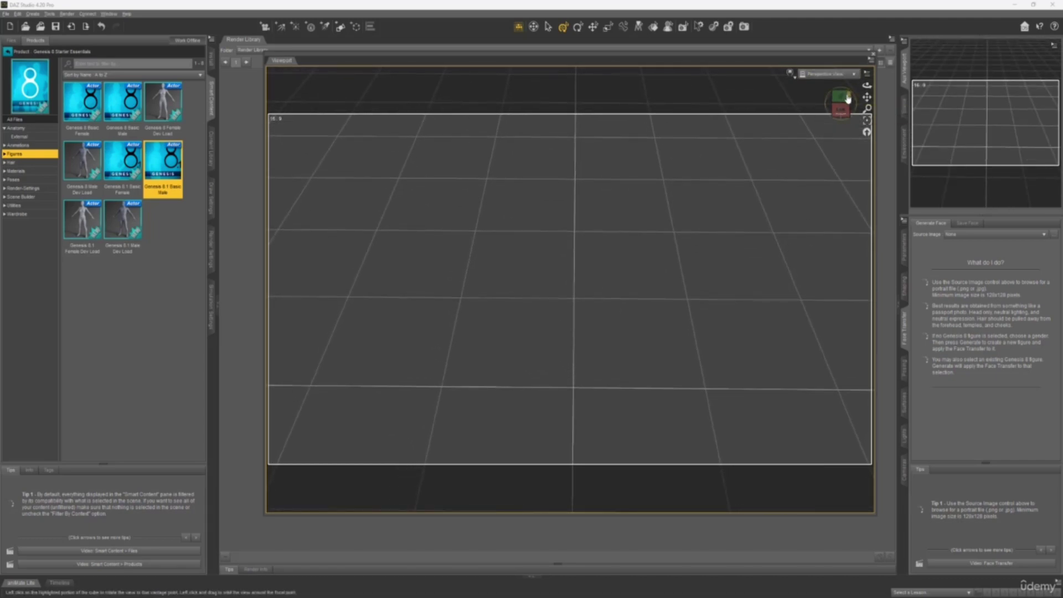
left_click(847, 99)
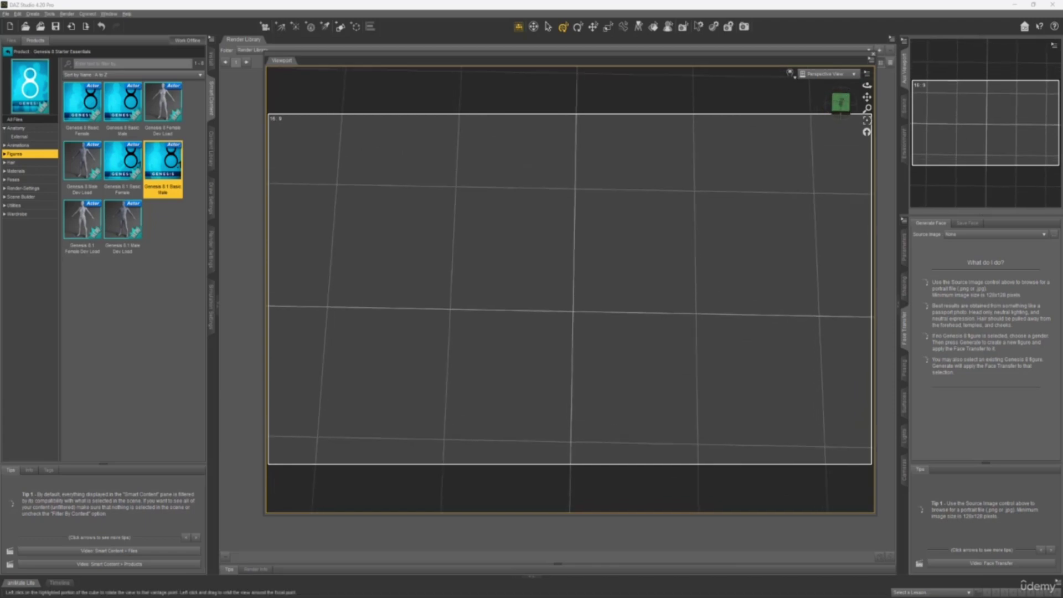
left_click(840, 108)
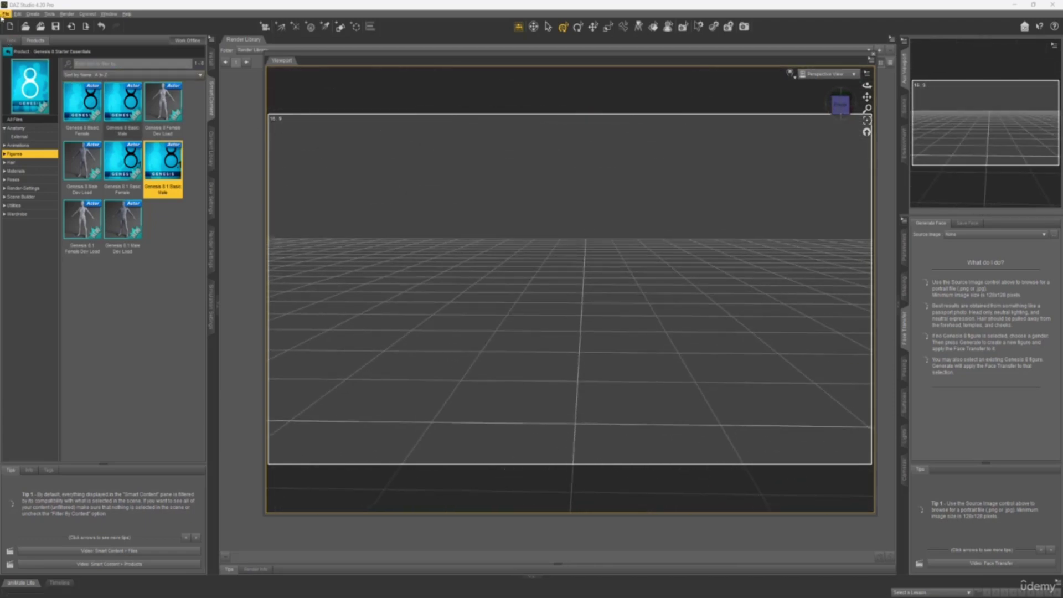
Step: Add a Cylinder-type primitive from Create > New Primitive and zoom out to see it whole
left_click(32, 14)
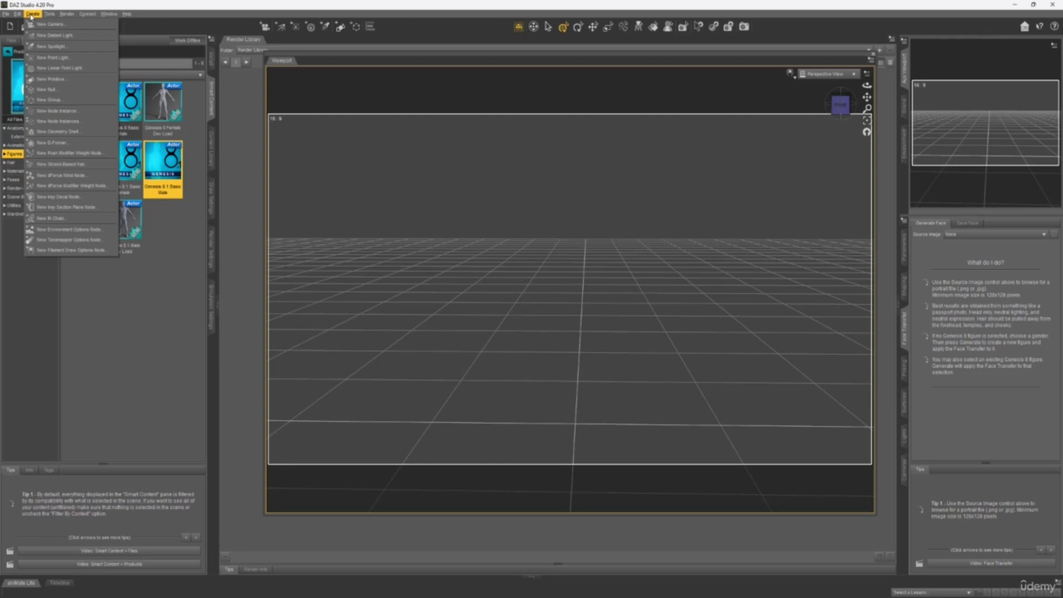
left_click(88, 81)
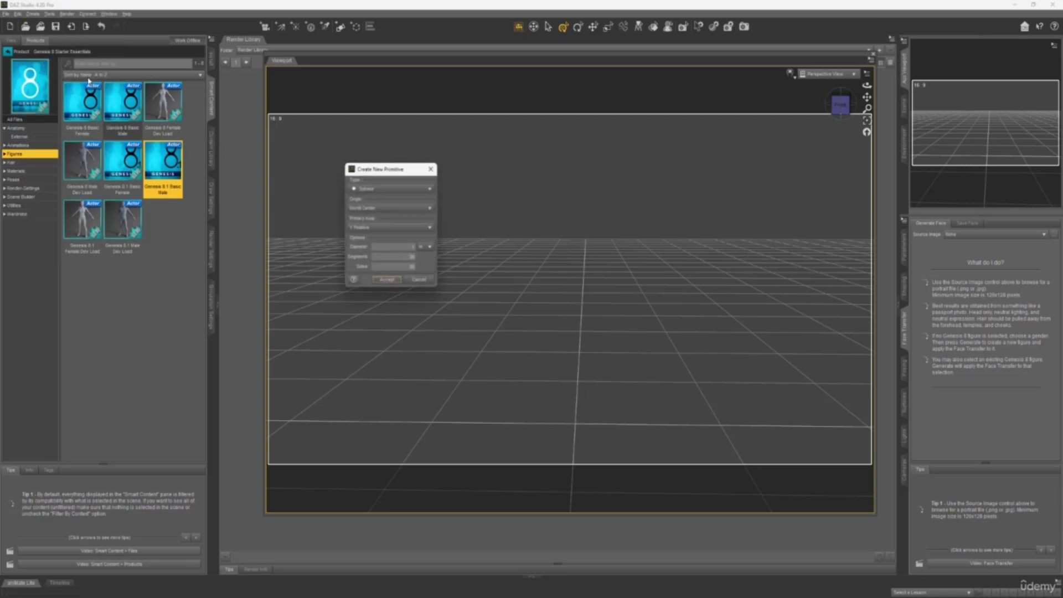
left_click(407, 194)
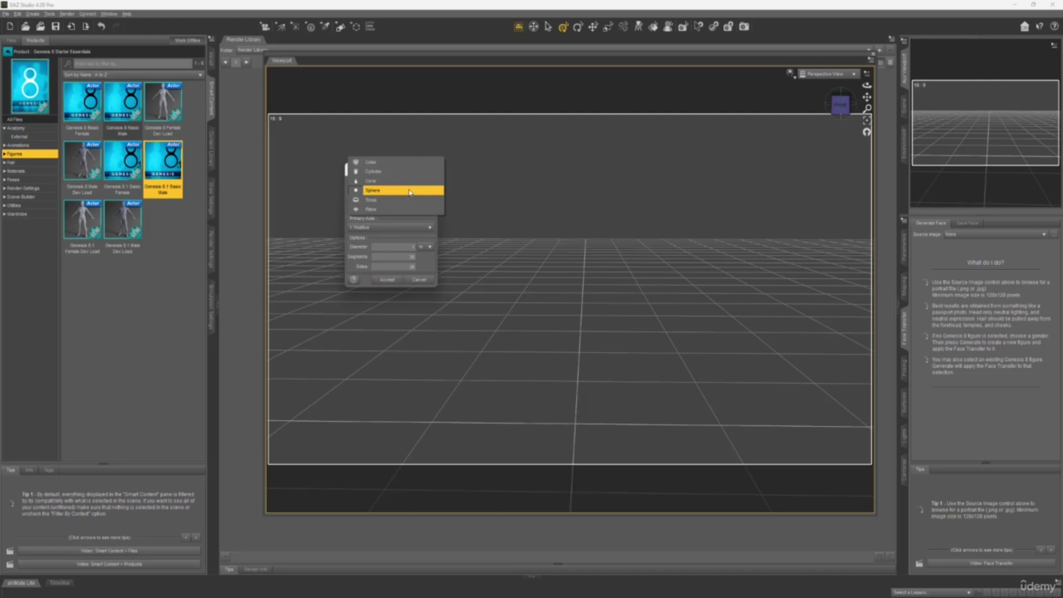
left_click(409, 172)
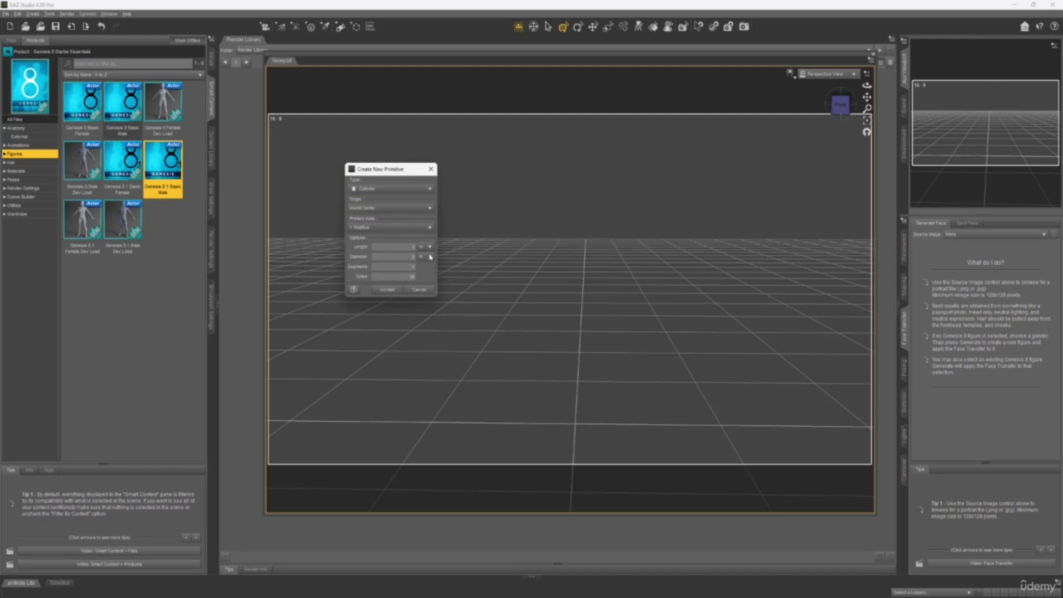
left_click(388, 290)
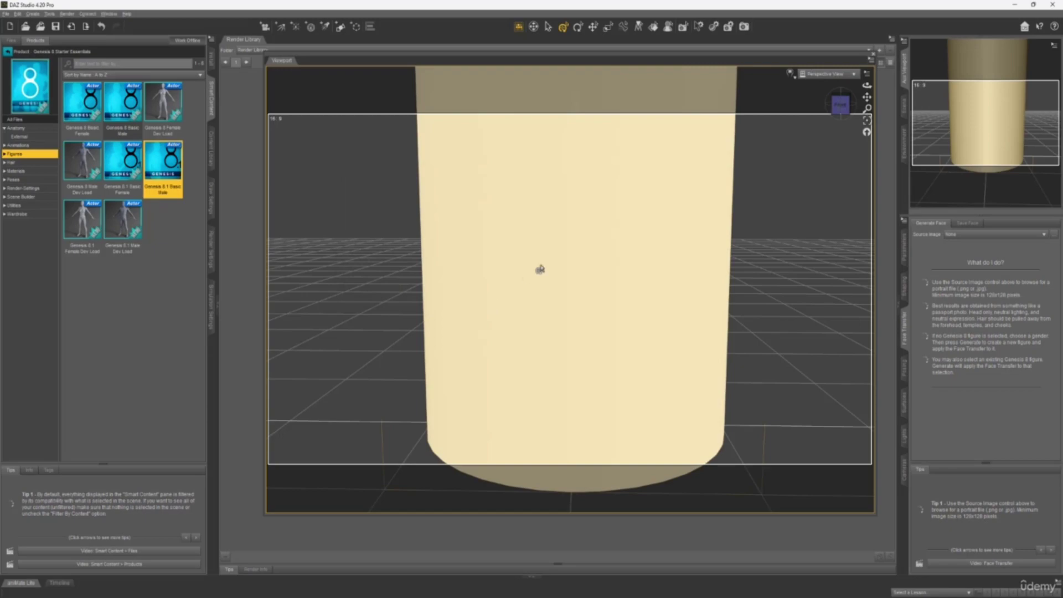
scroll(529, 262, "down", 6)
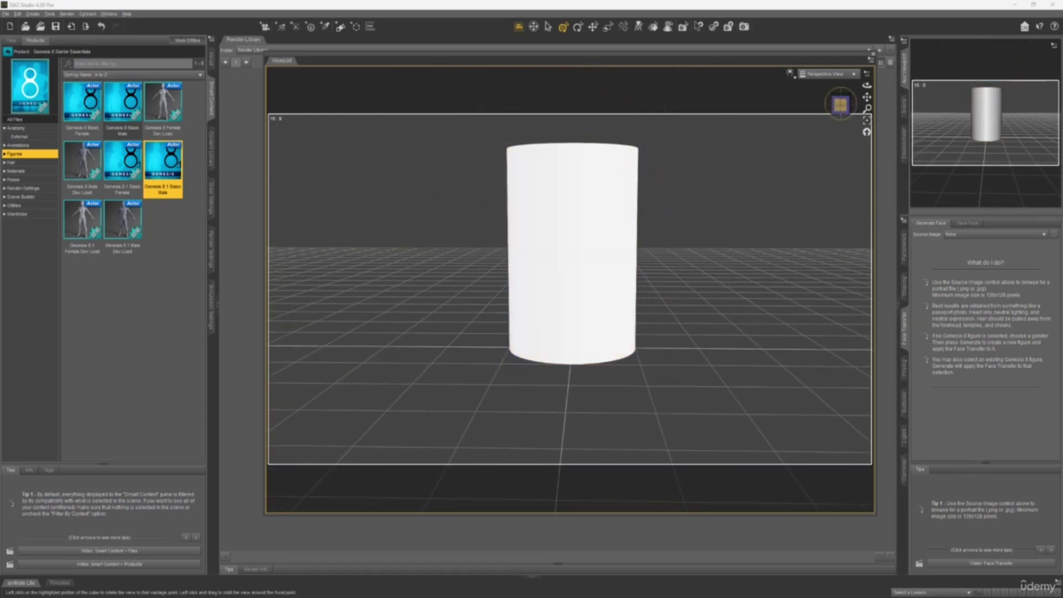
Step: Drag the cylinder about 202 cm left along the x axis, then deselect it
left_click(837, 108)
left_click(604, 228)
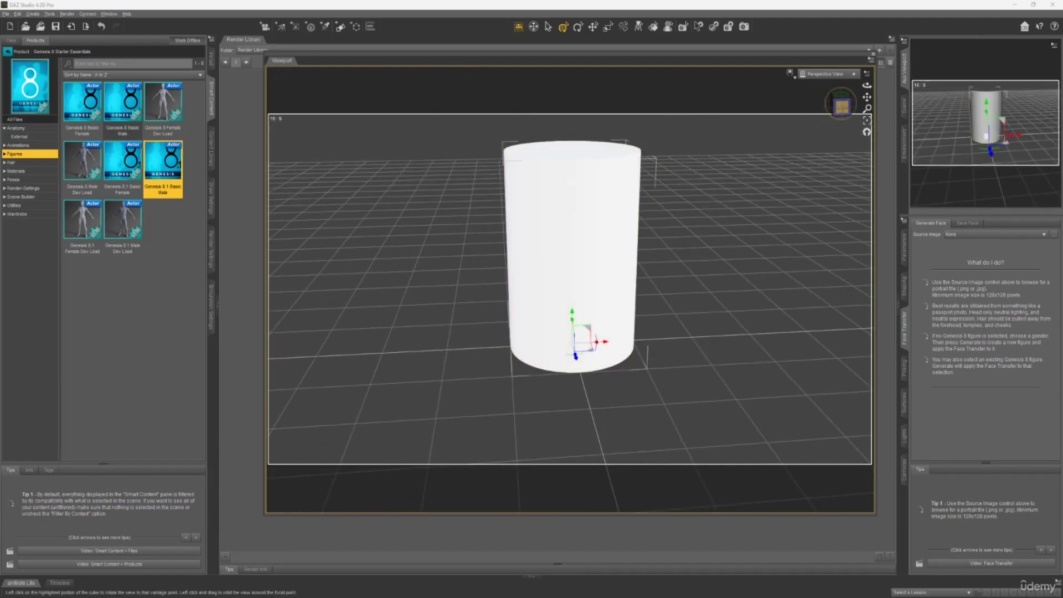
left_click(838, 107)
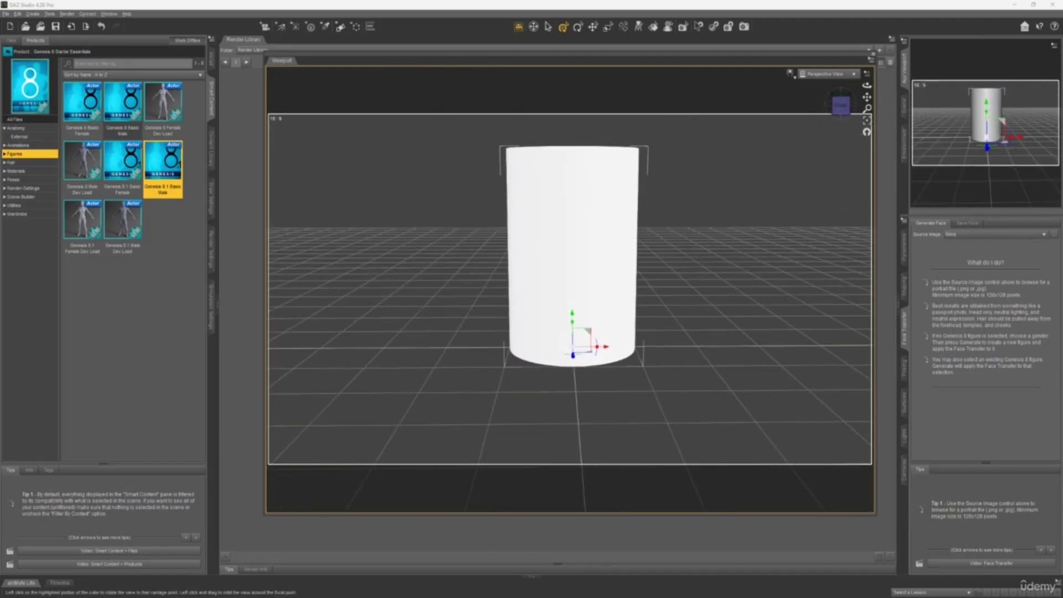
left_click_drag(619, 339, 467, 362)
left_click(570, 186)
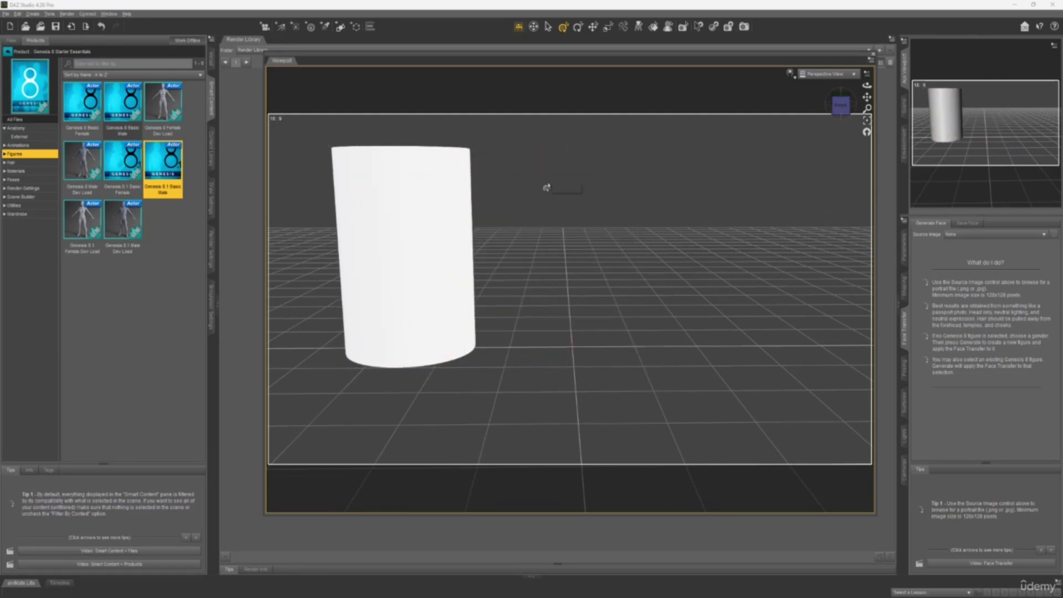
left_click(32, 13)
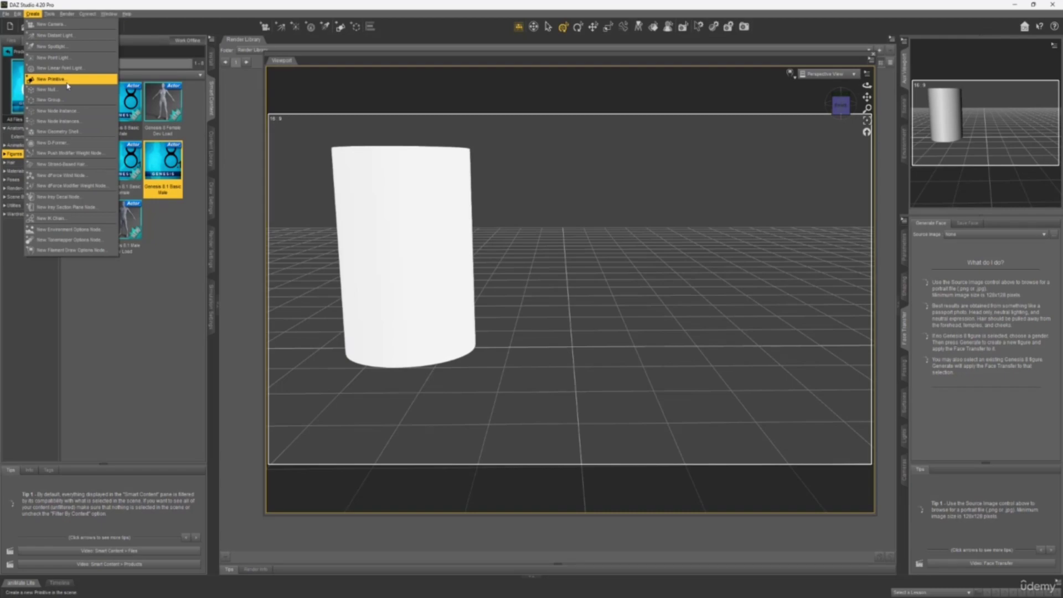
Step: Add a Cube-type primitive, select it, and snap the camera to a level front view
left_click(56, 79)
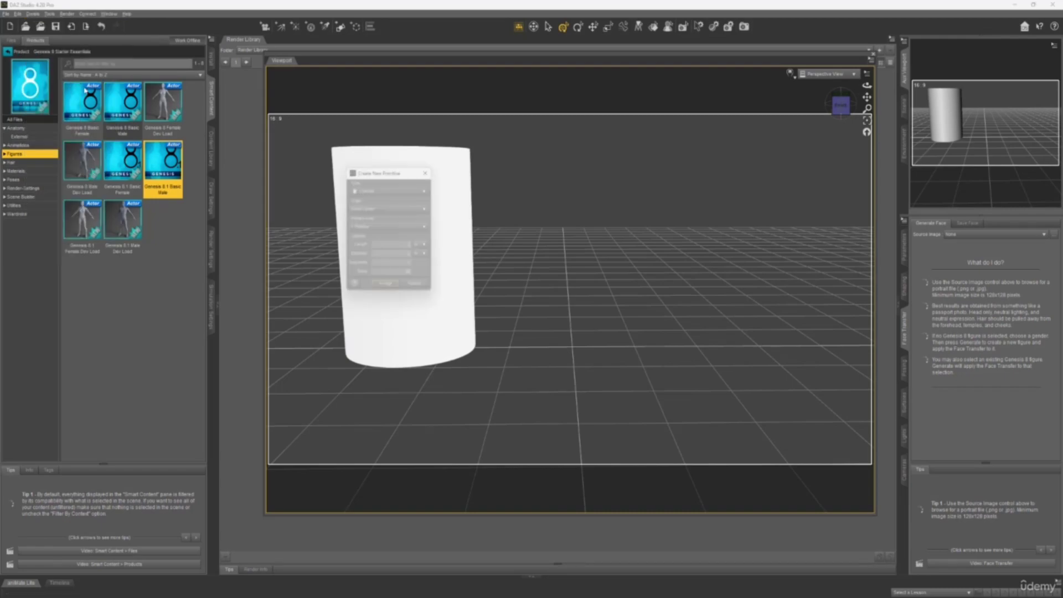
left_click(415, 189)
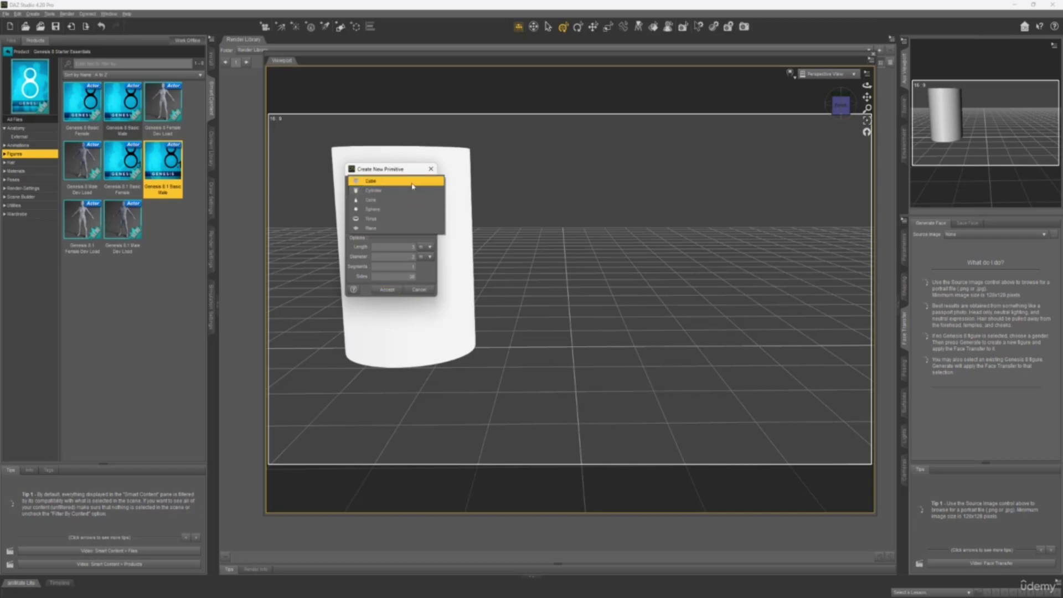
left_click(414, 181)
left_click(385, 269)
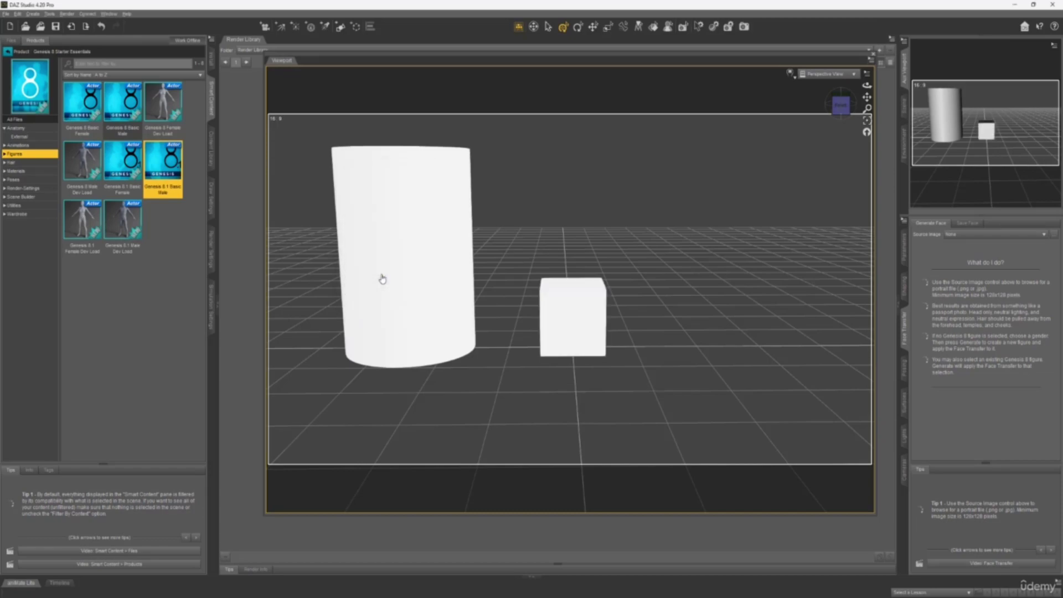
left_click(587, 325)
left_click_drag(842, 107, 833, 117)
left_click(839, 105)
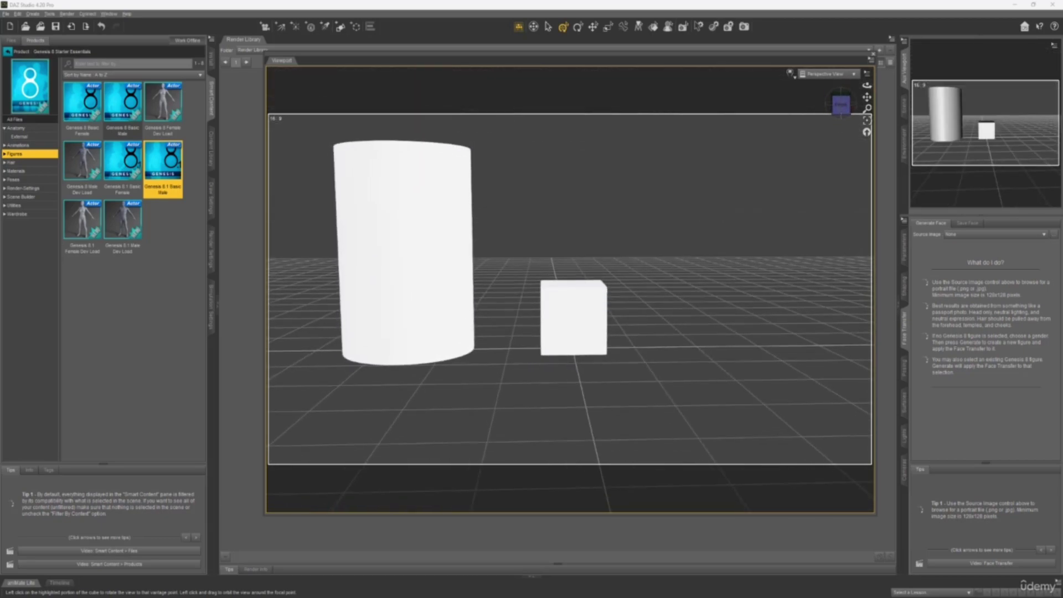
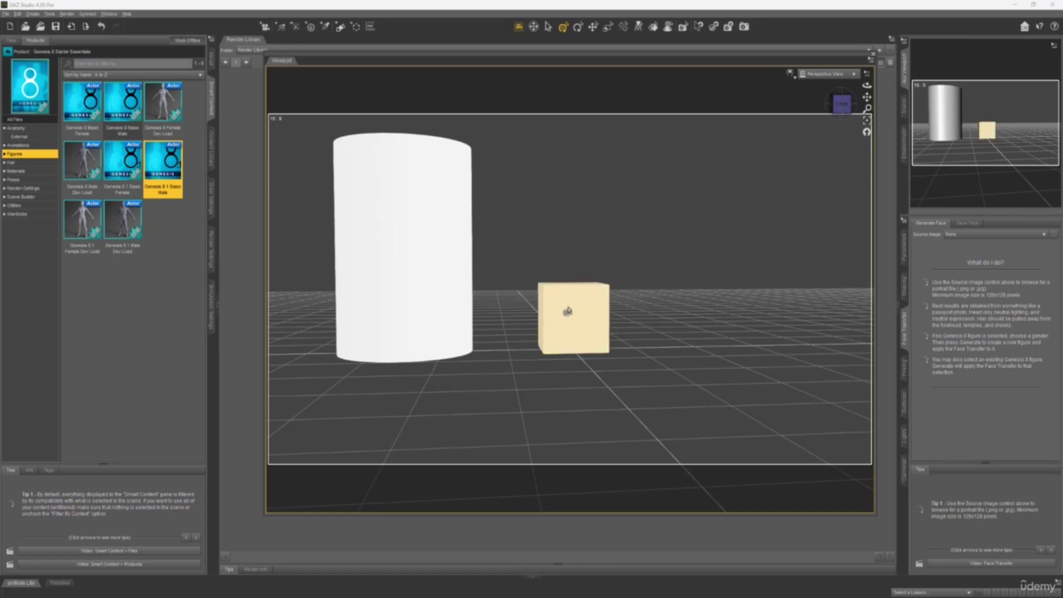
Step: Inspect the cylinder and cube from corner, front and side views, then deselect the cylinder
left_click(389, 260)
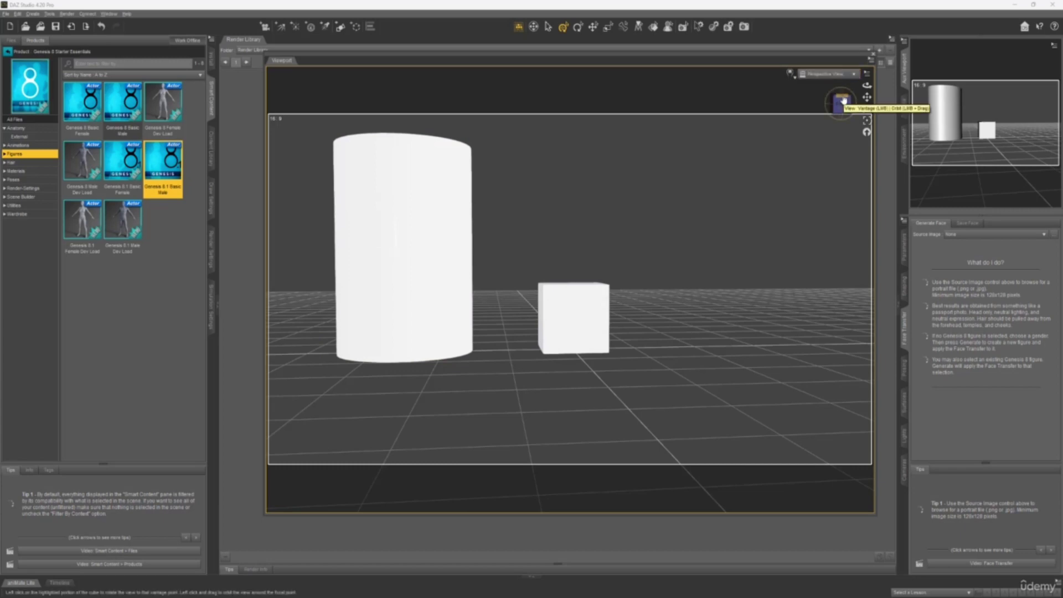
left_click(842, 101)
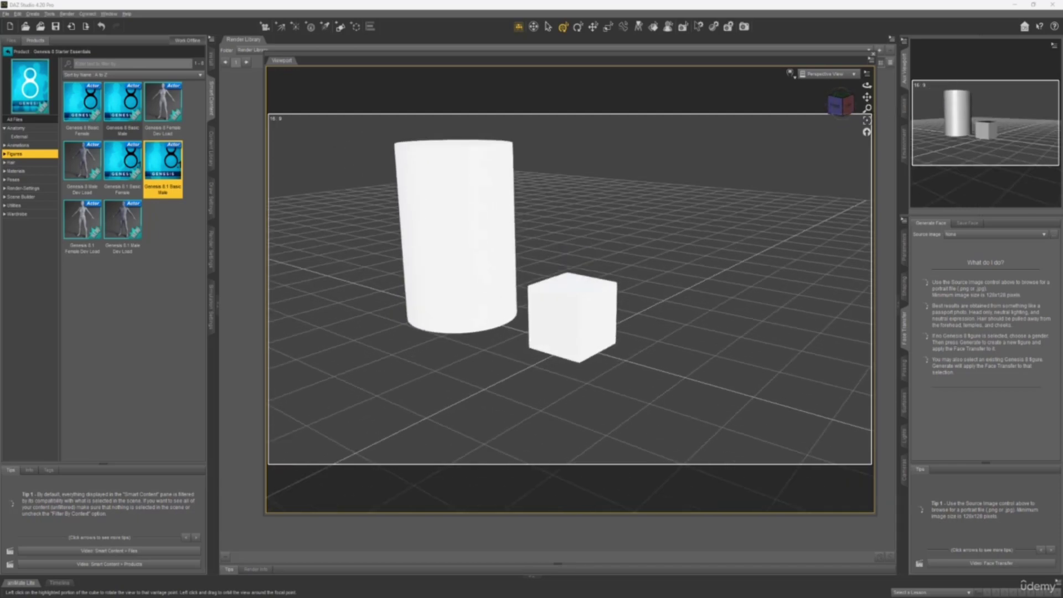
left_click(841, 106)
mouse_move(841, 105)
left_mouse_down()
mouse_move(810, 116)
mouse_move(844, 106)
left_mouse_up()
left_click(840, 107)
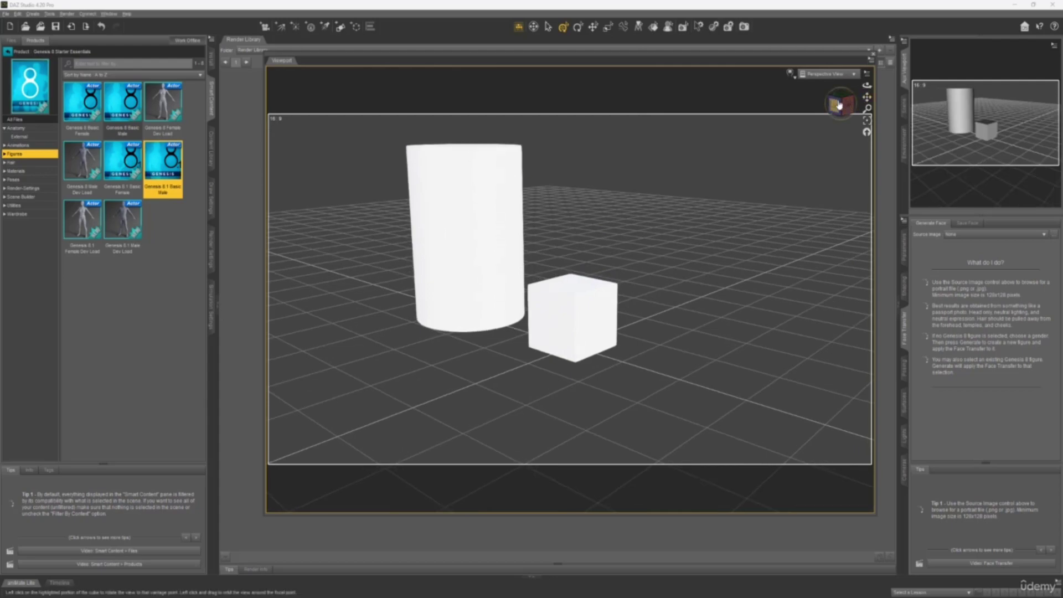
left_click(426, 232)
left_click(655, 176)
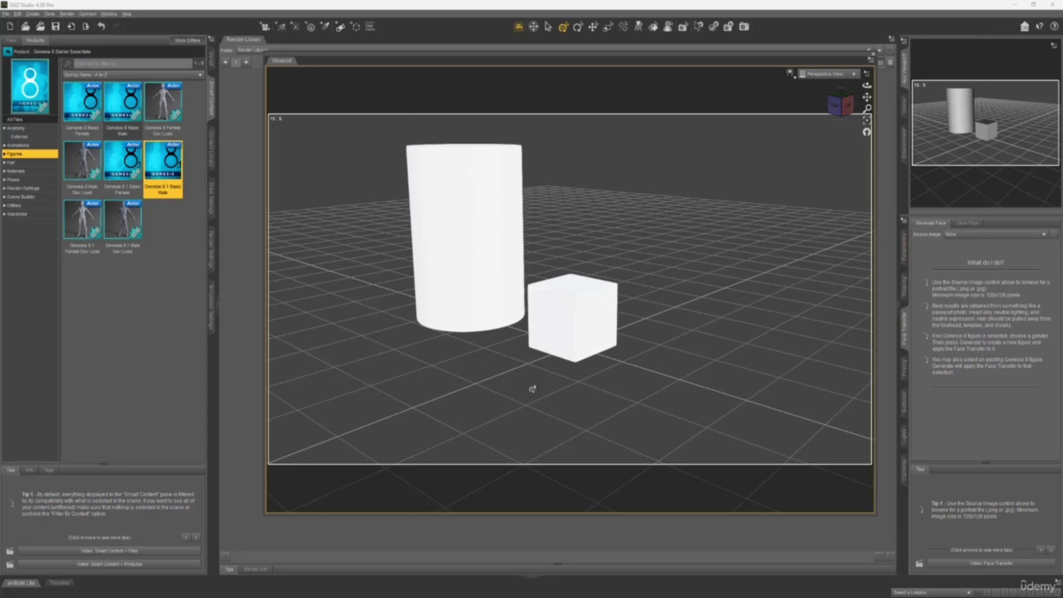
left_click_drag(836, 111, 837, 108)
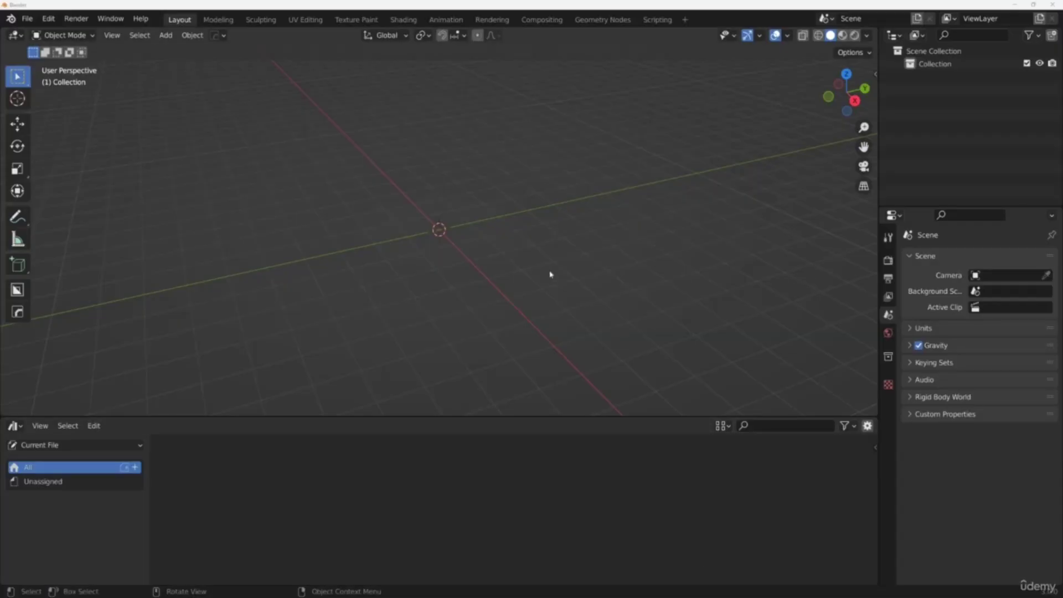
Step: Collapse the asset browser so the 3D viewport fills the window, and orbit to a side angle
left_click_drag(460, 418, 459, 566)
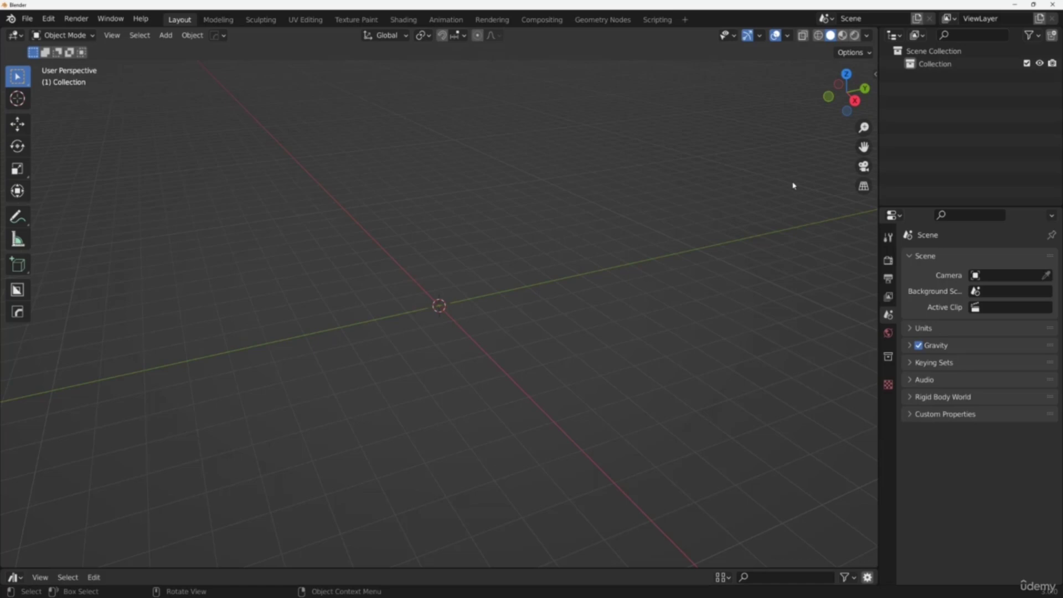
mouse_move(395, 596)
left_click_drag(836, 113, 842, 99)
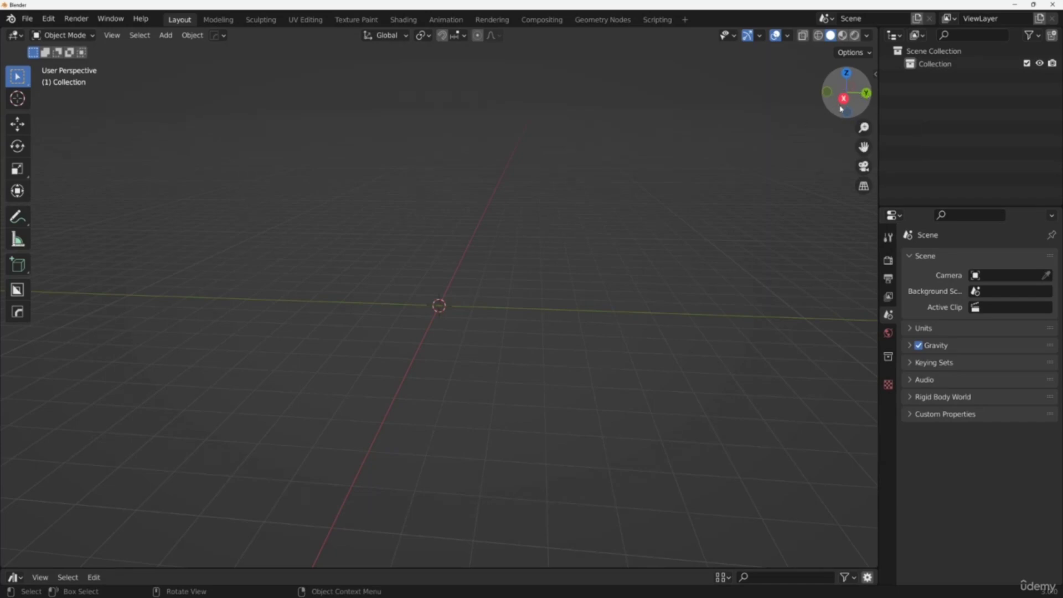
left_click_drag(828, 94, 840, 91)
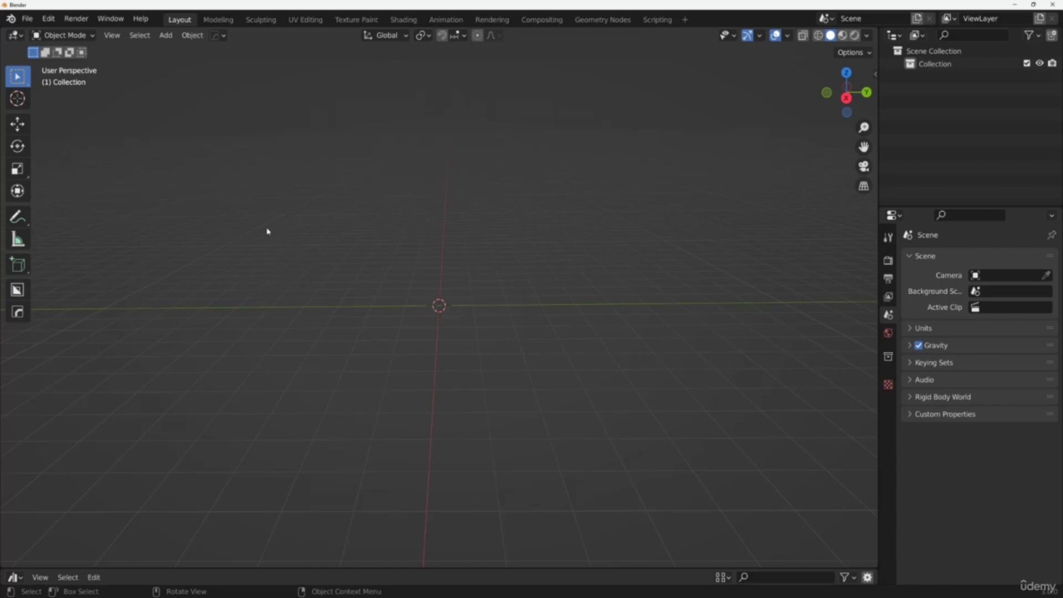
Step: Add a cube and check it from the right, back and front orthographic views
key("shift+a")
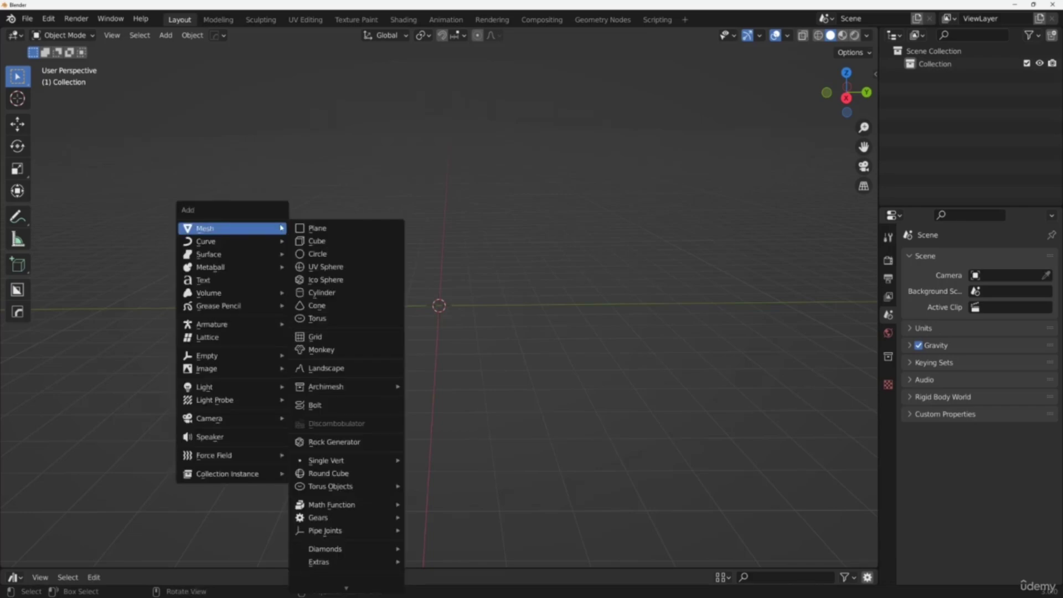
left_click(327, 241)
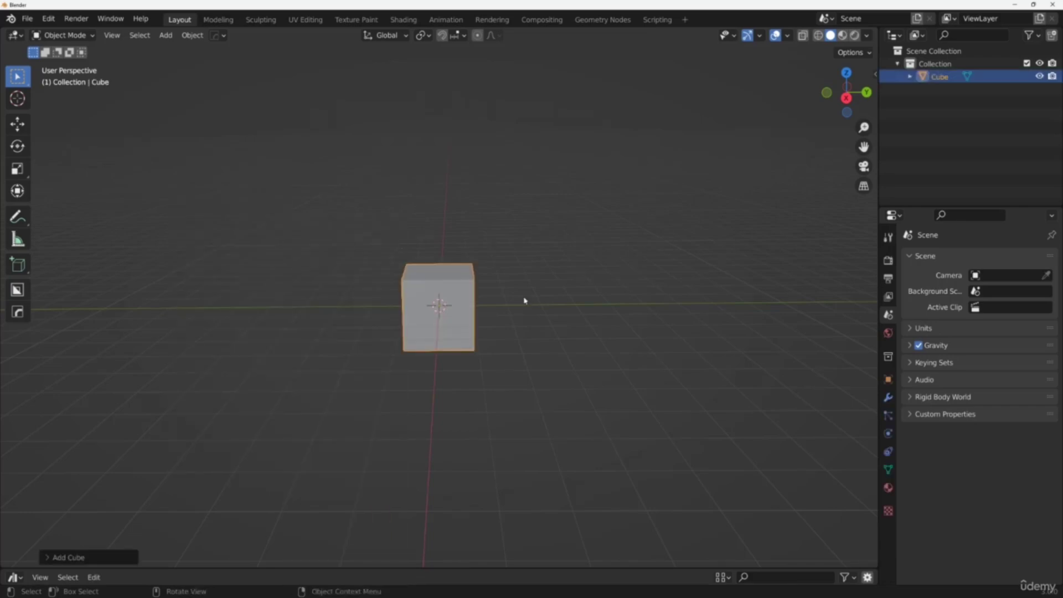
left_click(846, 98)
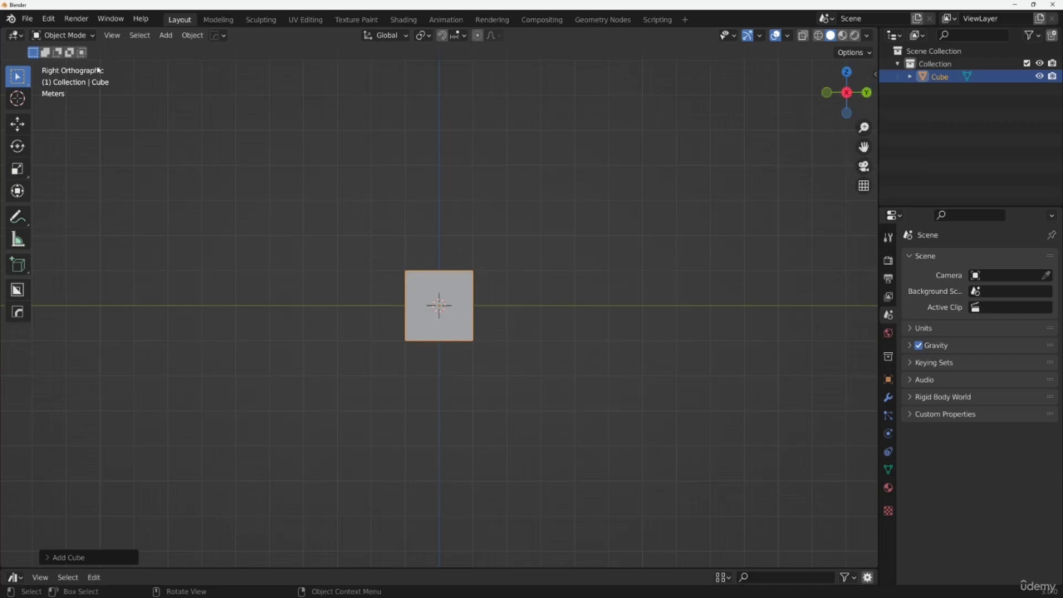
left_click(867, 92)
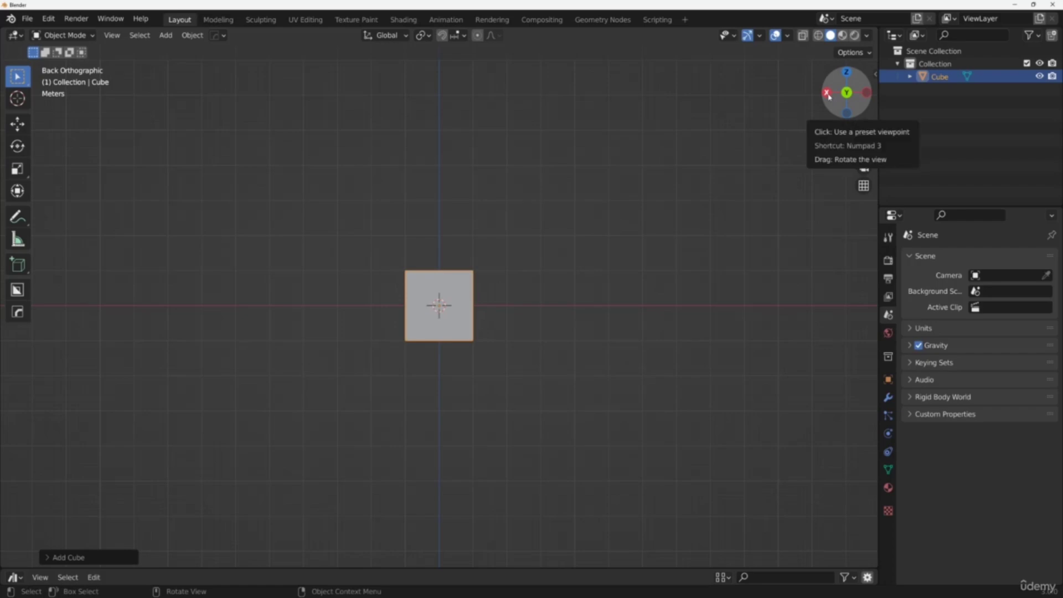
left_click(827, 93)
left_click(827, 93)
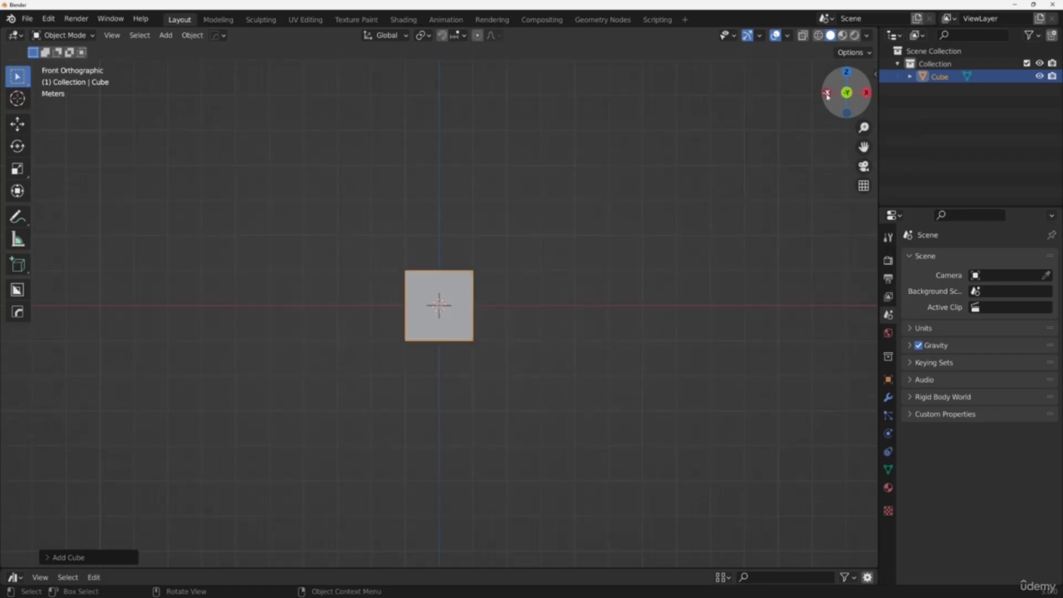
left_click(845, 92)
left_click_drag(852, 91, 800, 130)
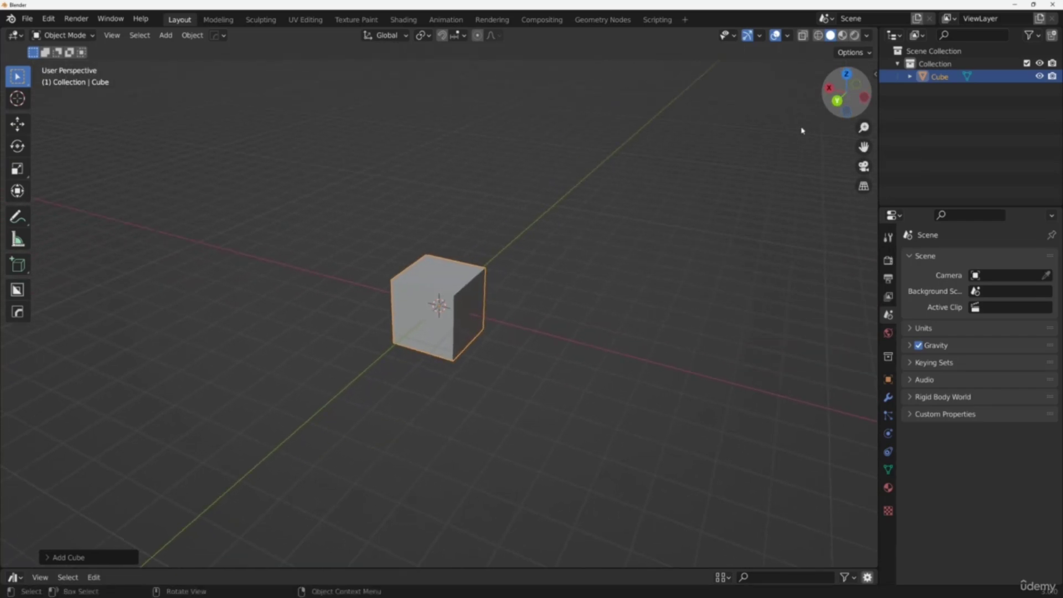
Step: Move the cube left along the X axis with the Move tool, then deselect it
left_click(469, 292)
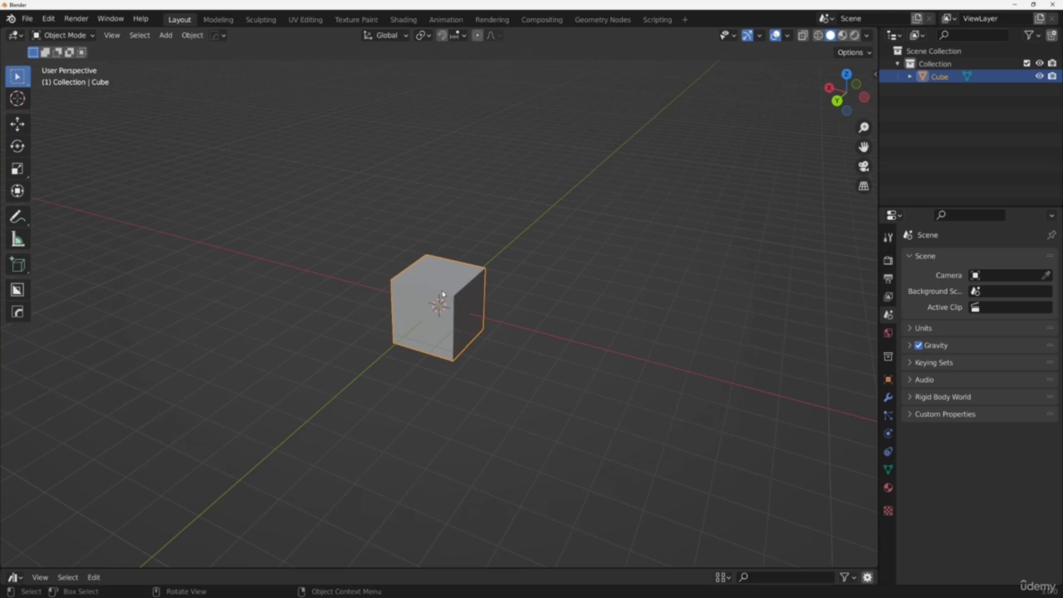
left_click(17, 124)
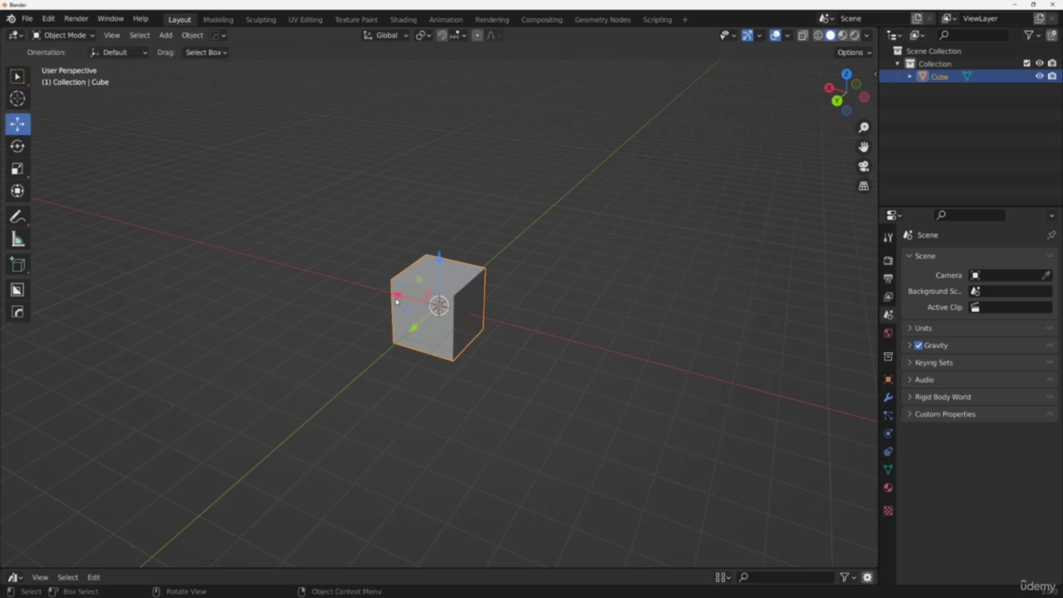
left_click_drag(386, 294, 199, 248)
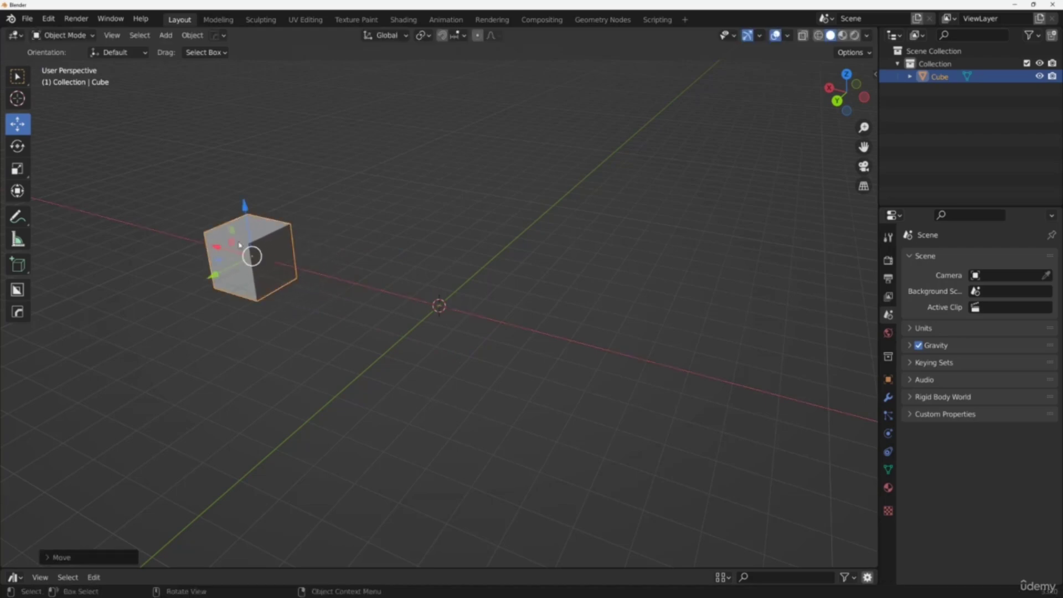
left_click(370, 228)
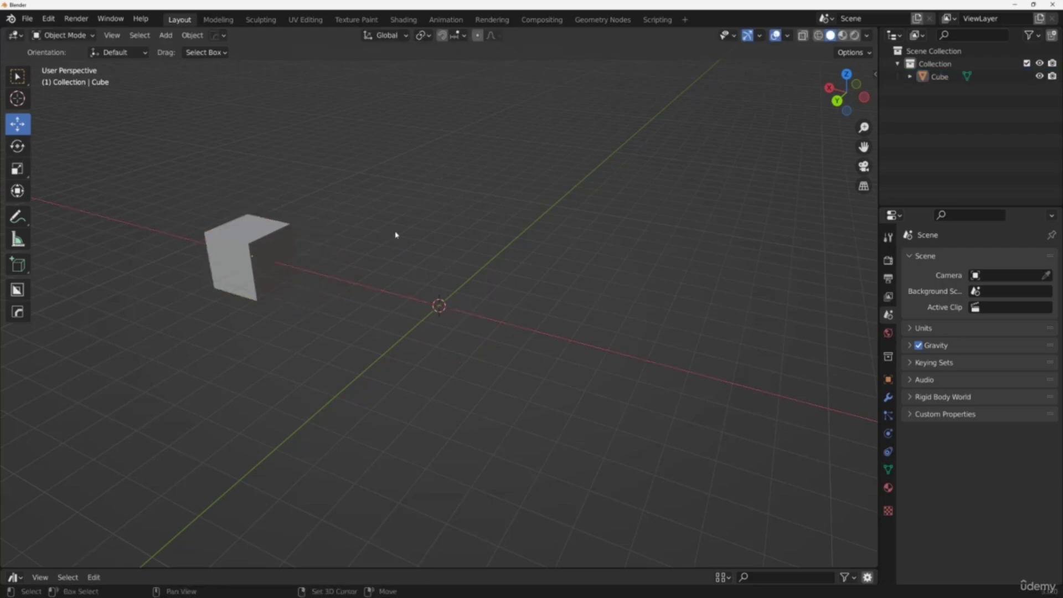
key("shift+a")
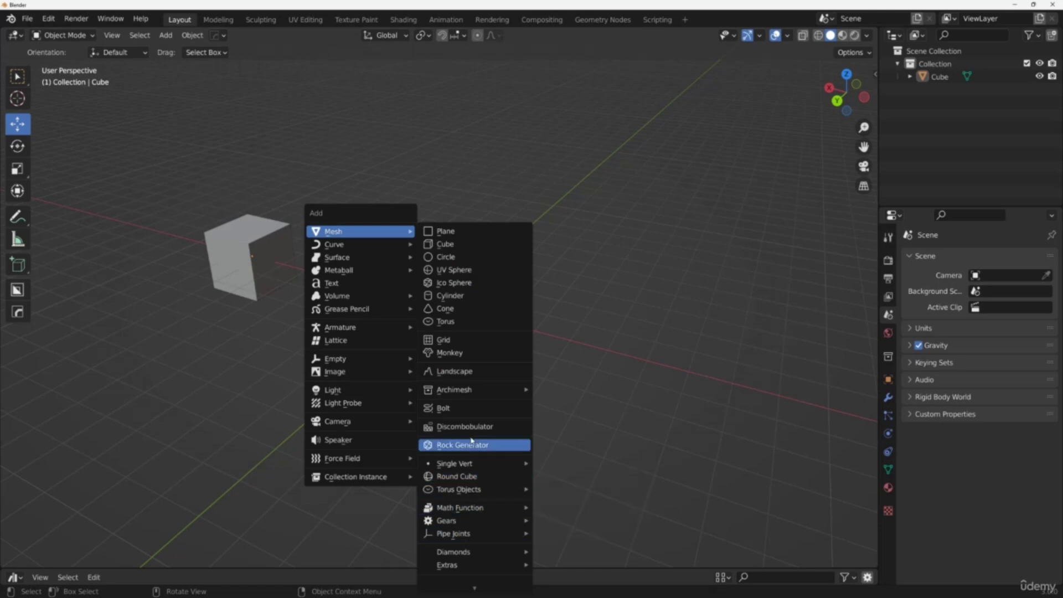
left_click(470, 233)
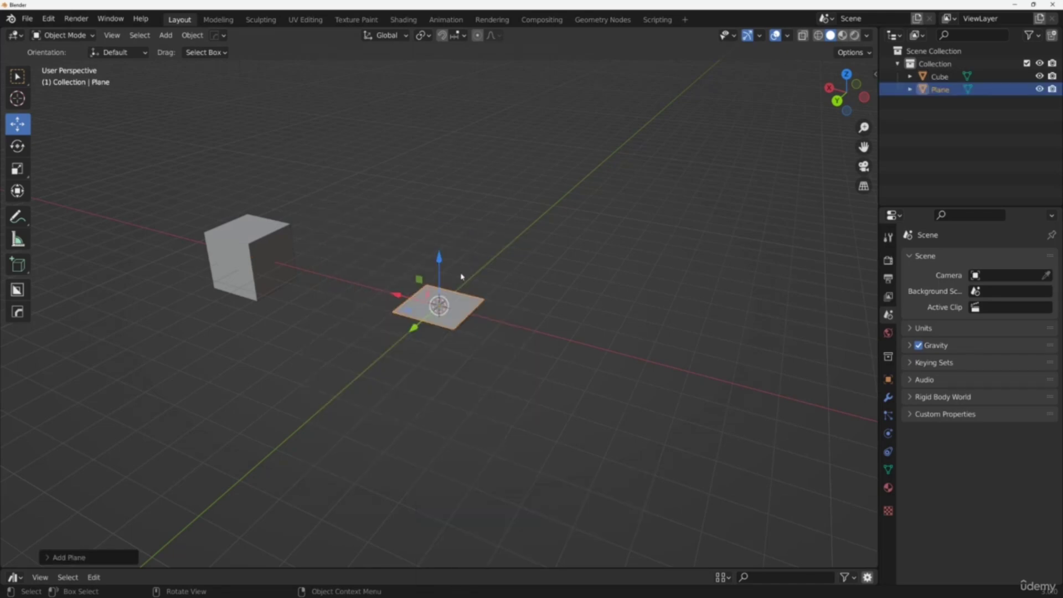
left_click_drag(404, 296, 368, 248)
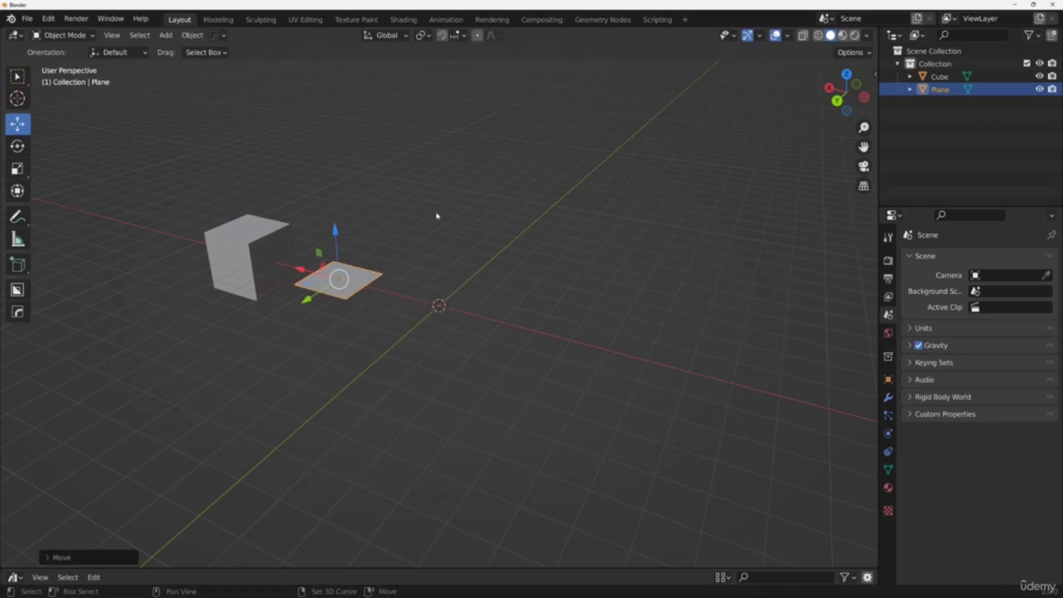
key("shift+a")
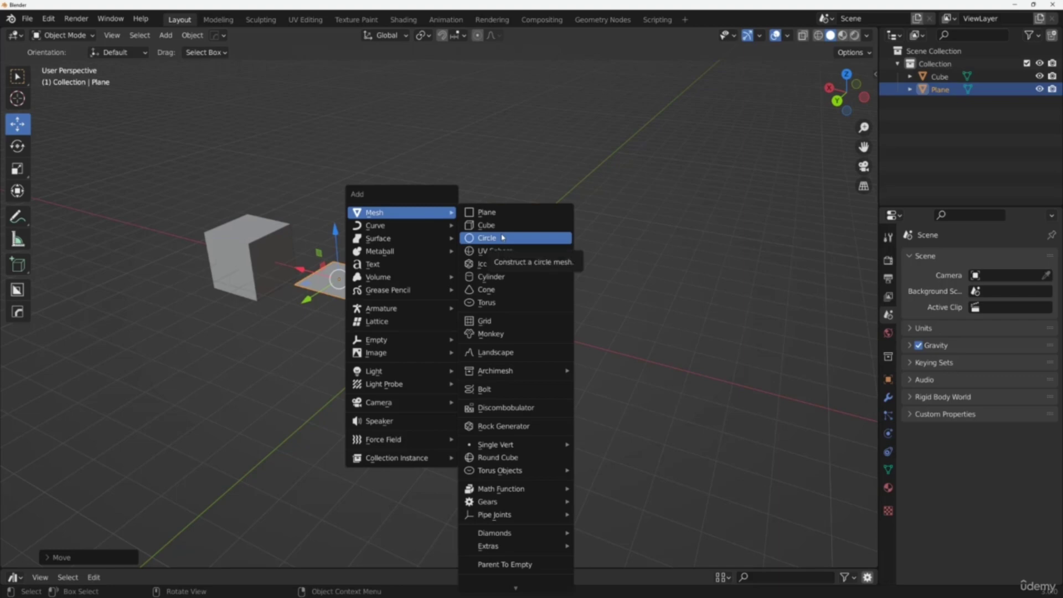
left_click(483, 263)
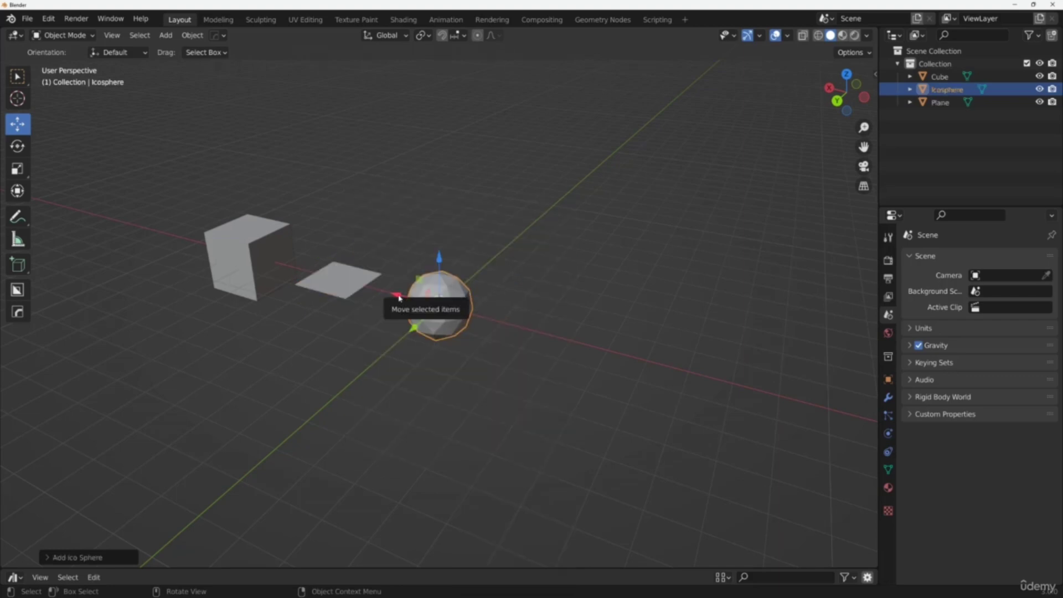
left_click_drag(397, 294, 628, 387)
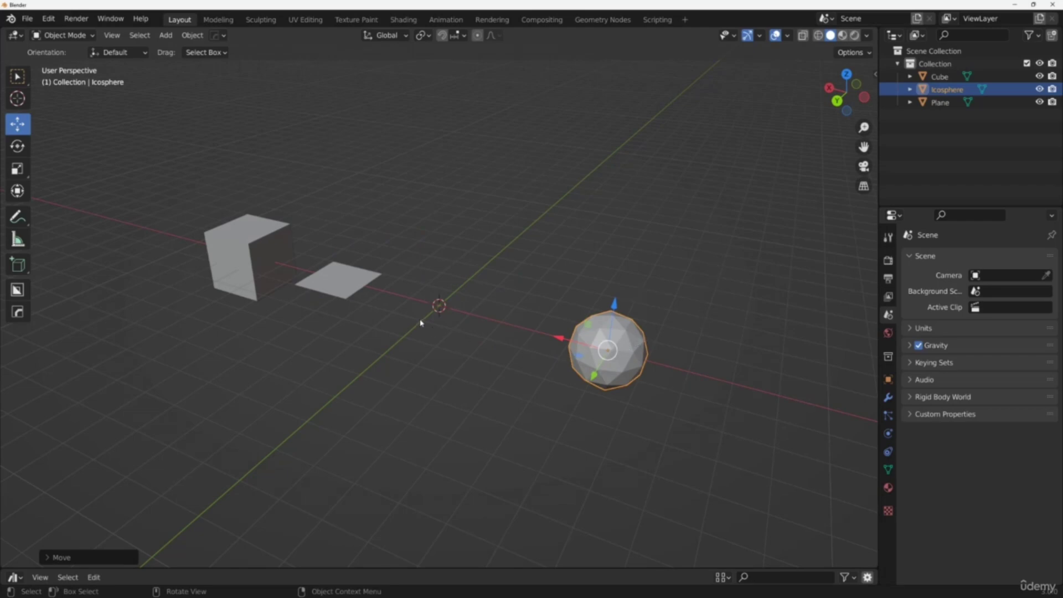
key("shift")
key("shift+a")
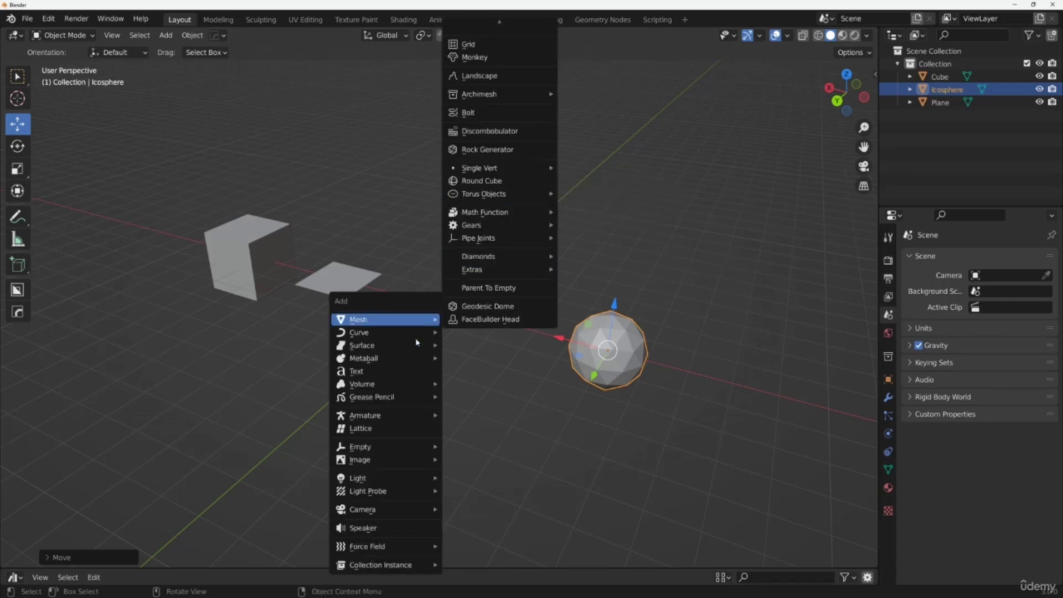
mouse_move(412, 320)
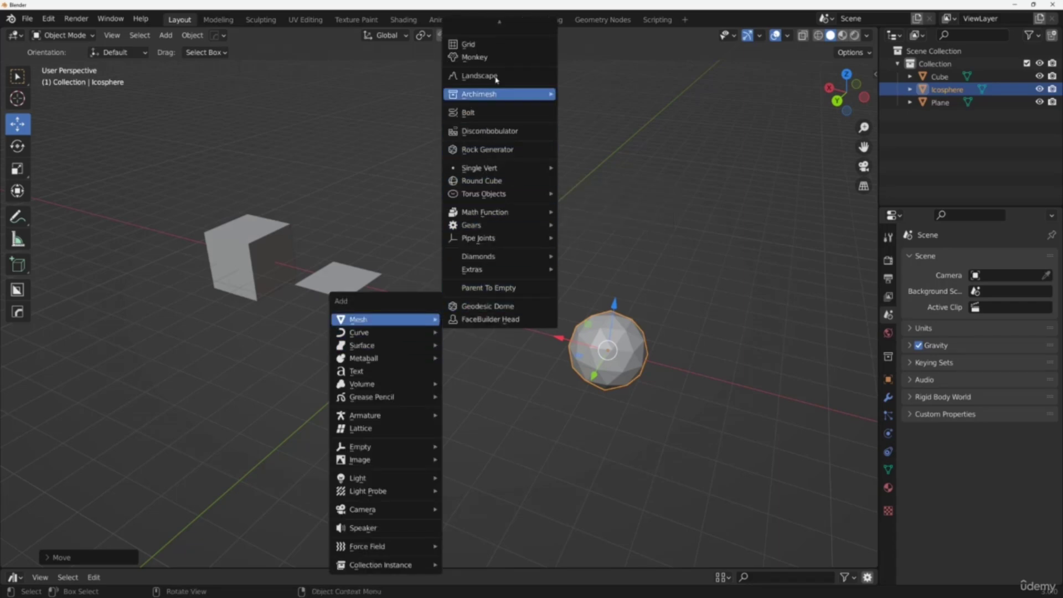
mouse_move(499, 26)
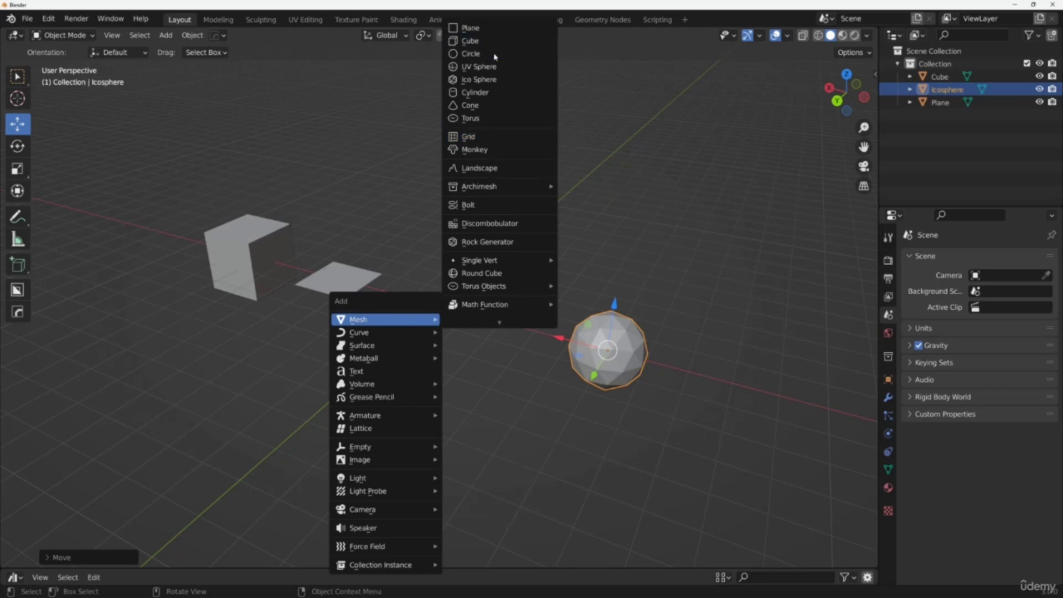
left_click(475, 92)
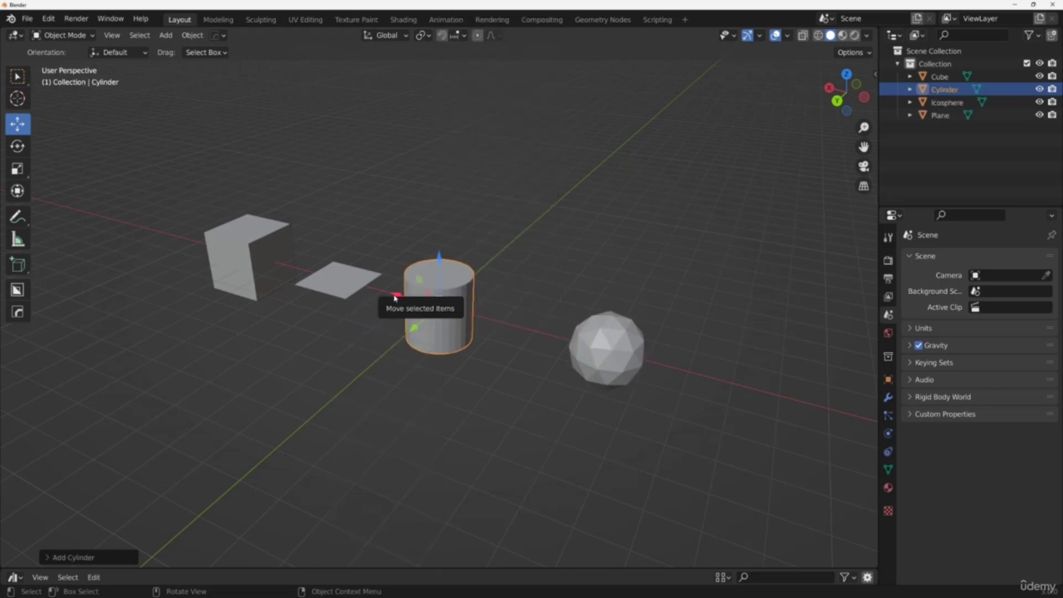
left_click_drag(394, 295, 474, 325)
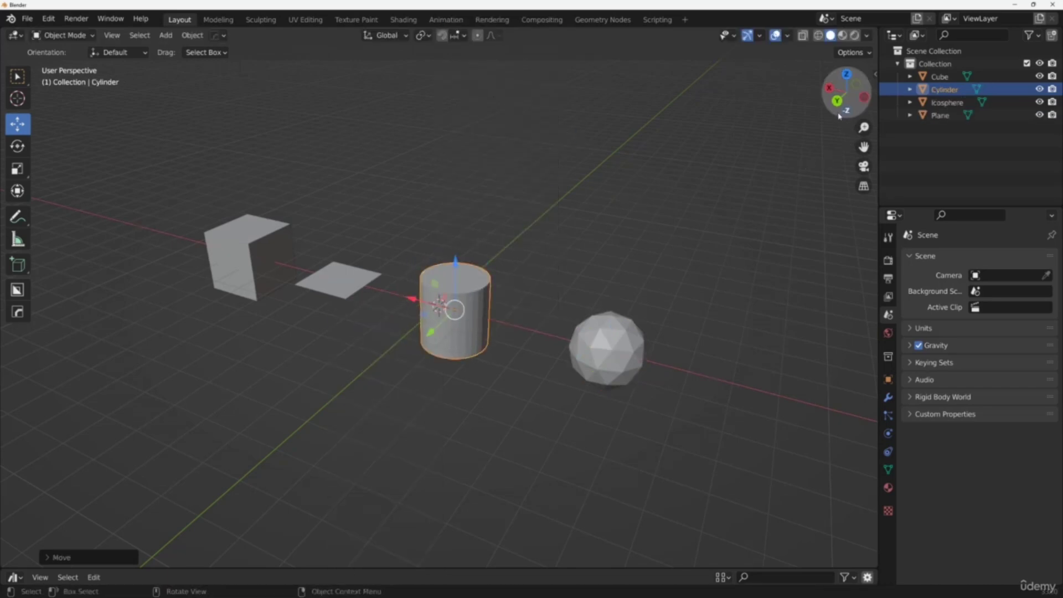
left_click_drag(847, 93, 839, 119)
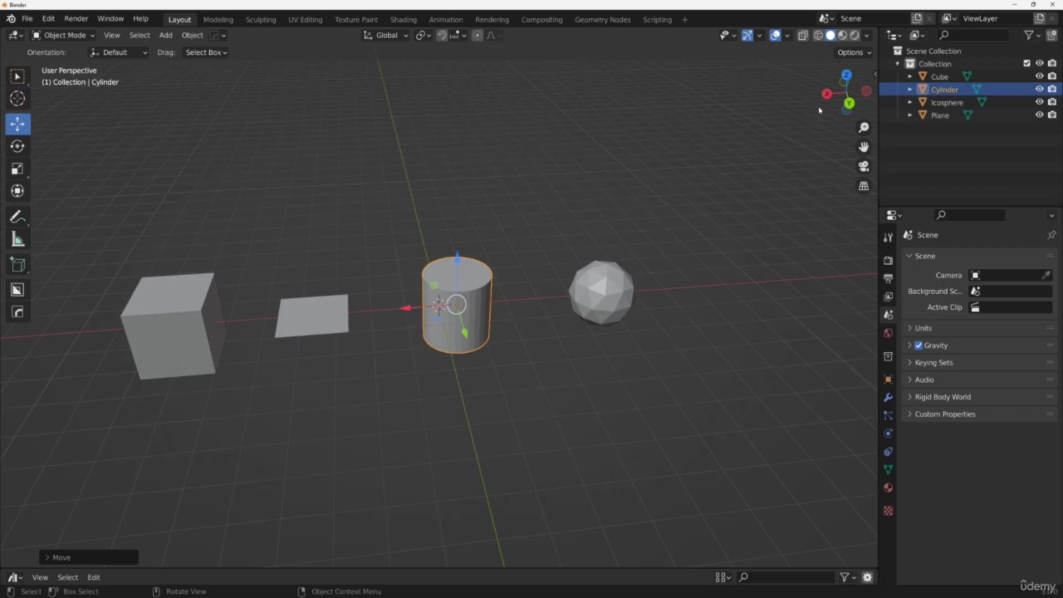
left_click_drag(829, 110, 832, 99)
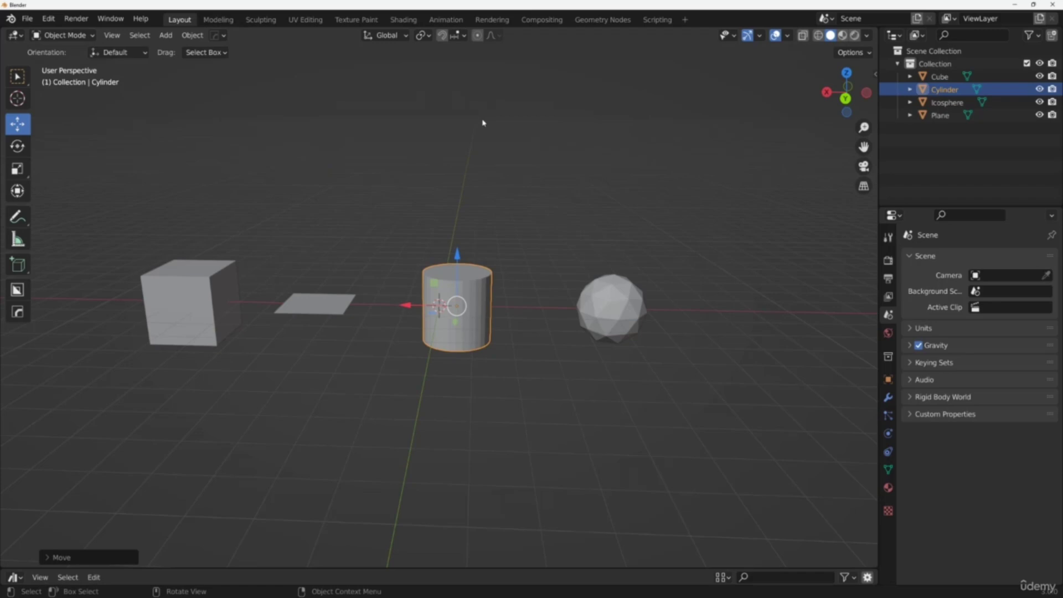
left_click_drag(825, 116, 870, 106)
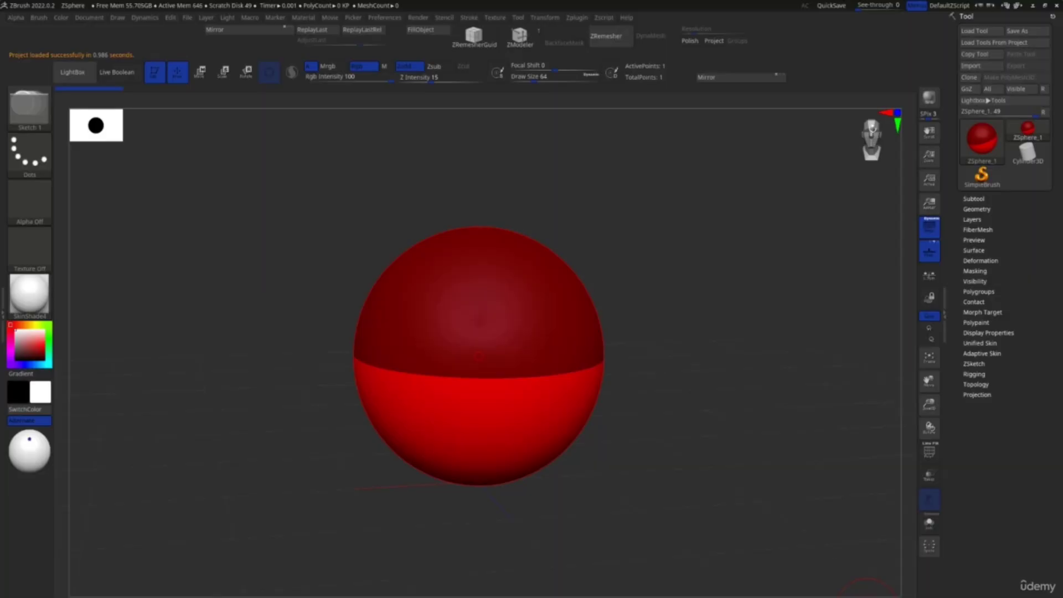
Step: Draw a mirrored pair of child ZSpheres off the root and check the armature from top and side
left_click(871, 138)
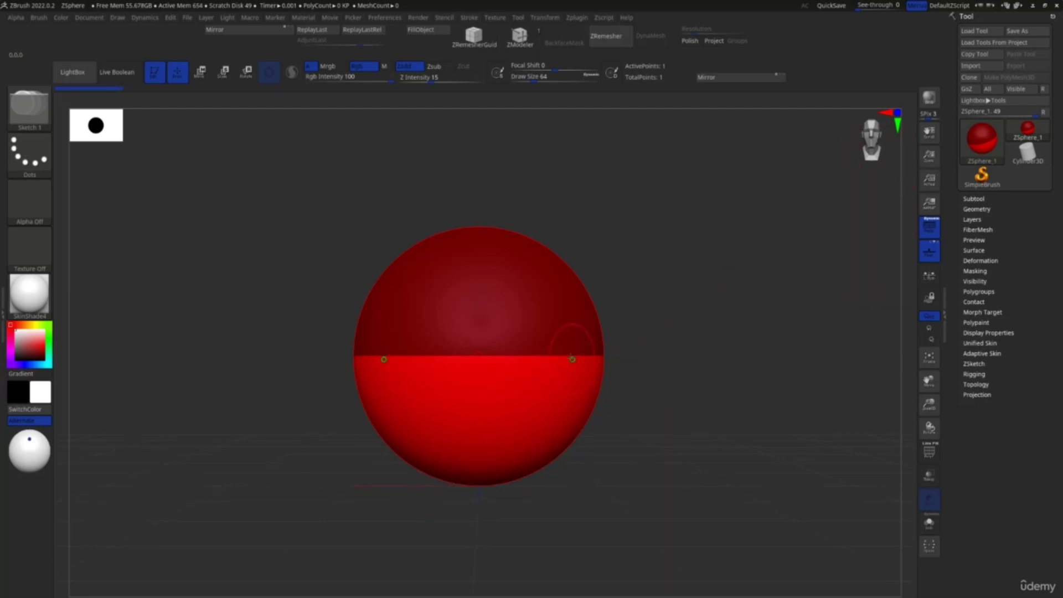
left_click_drag(586, 347, 589, 530)
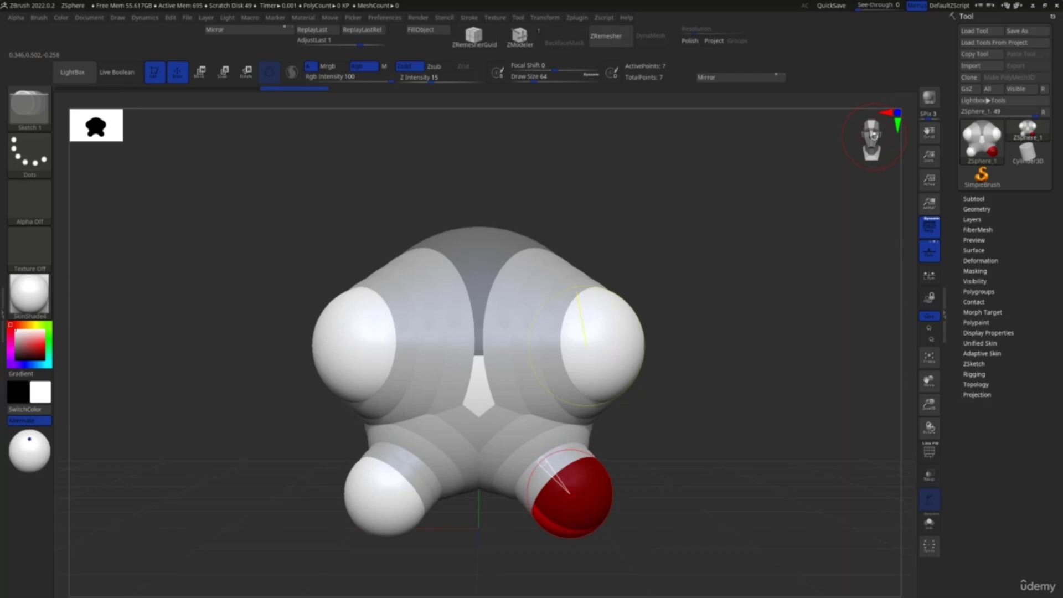
left_click(895, 126)
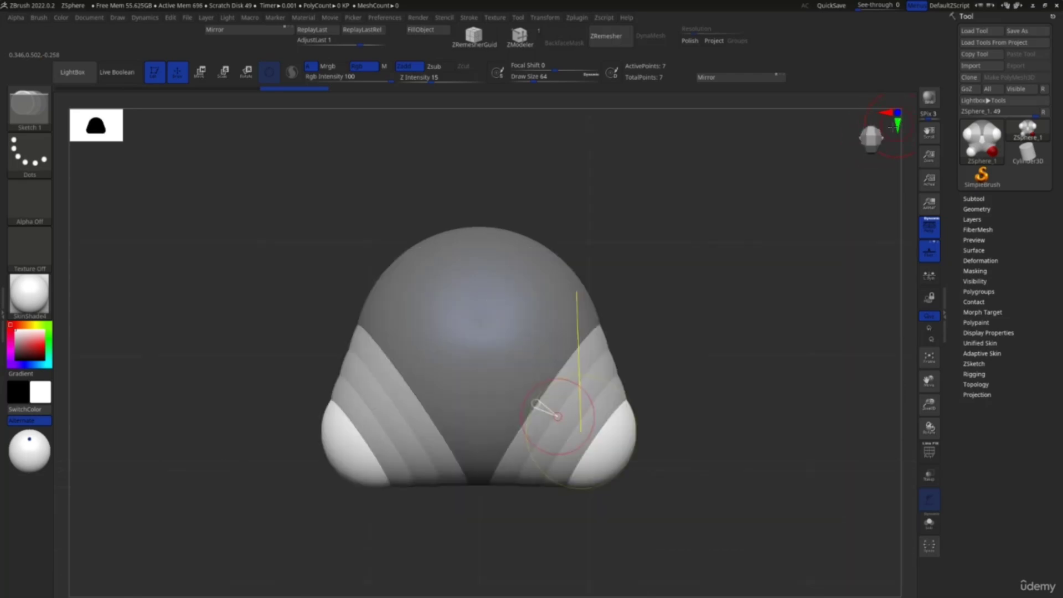
left_click(884, 114)
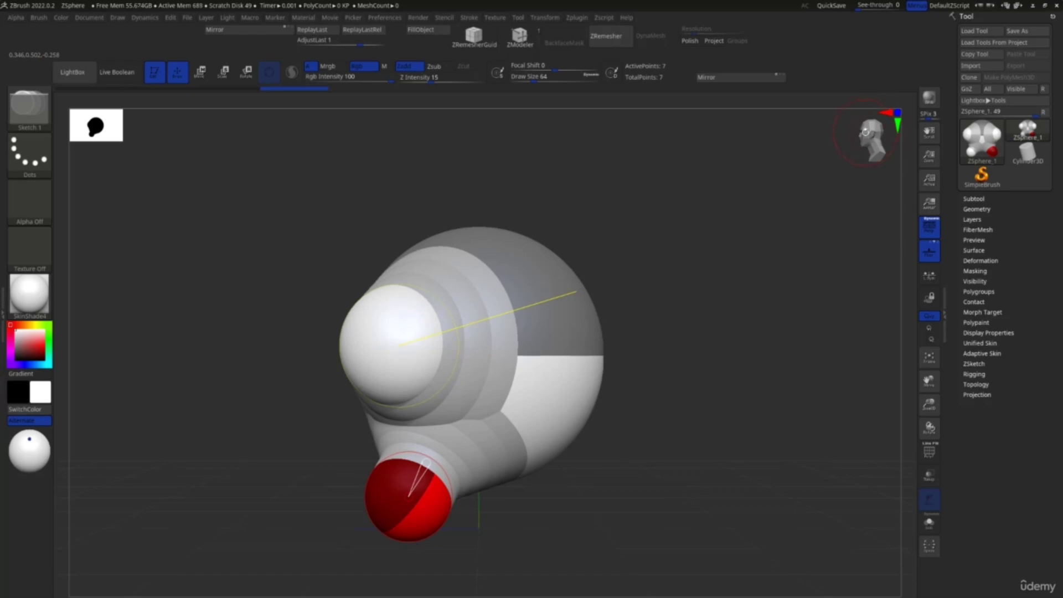
mouse_move(427, 465)
right_mouse_down()
mouse_move(498, 443)
mouse_move(471, 421)
mouse_move(430, 470)
right_mouse_up()
left_click_drag(864, 141, 882, 126)
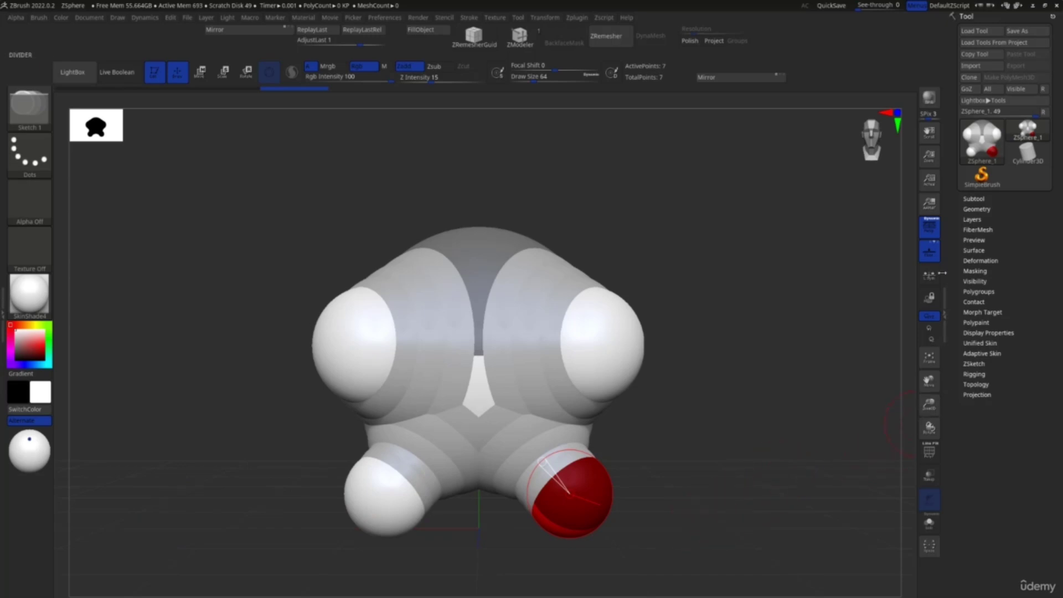
left_click(930, 230)
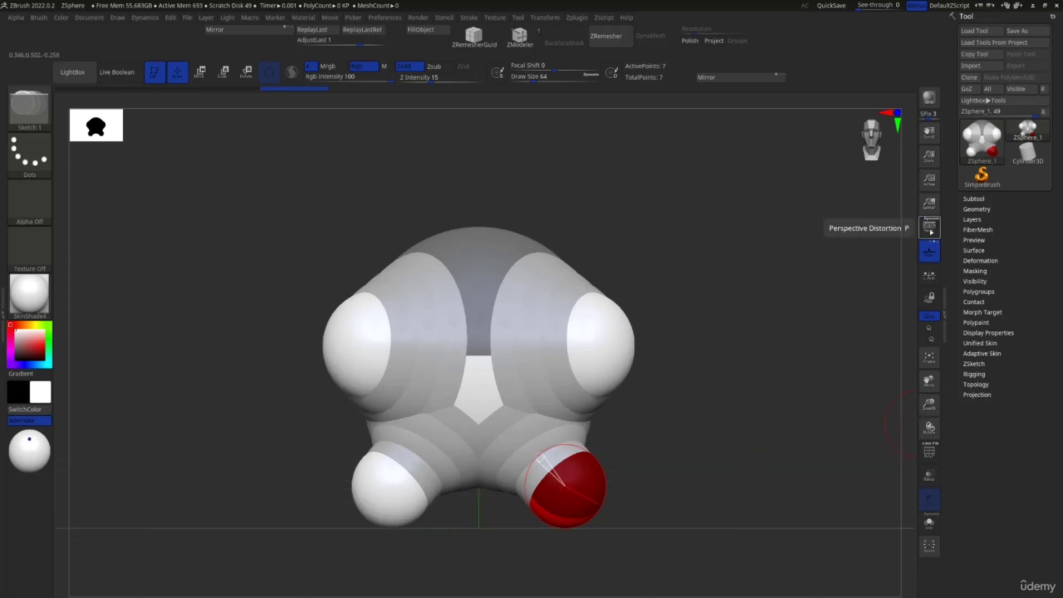
left_click(931, 230)
left_click(932, 257)
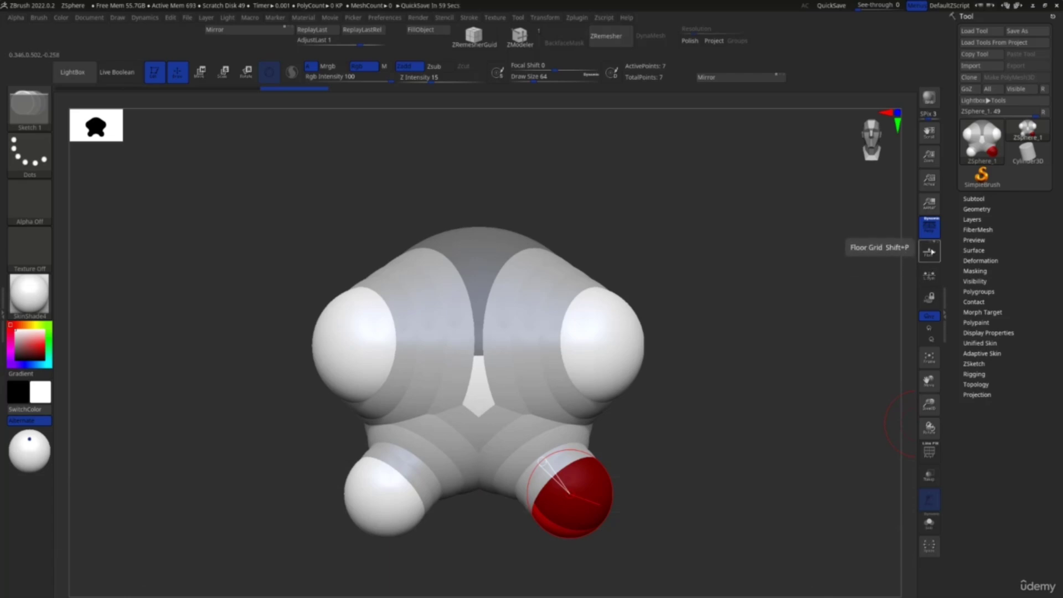
left_click(929, 251)
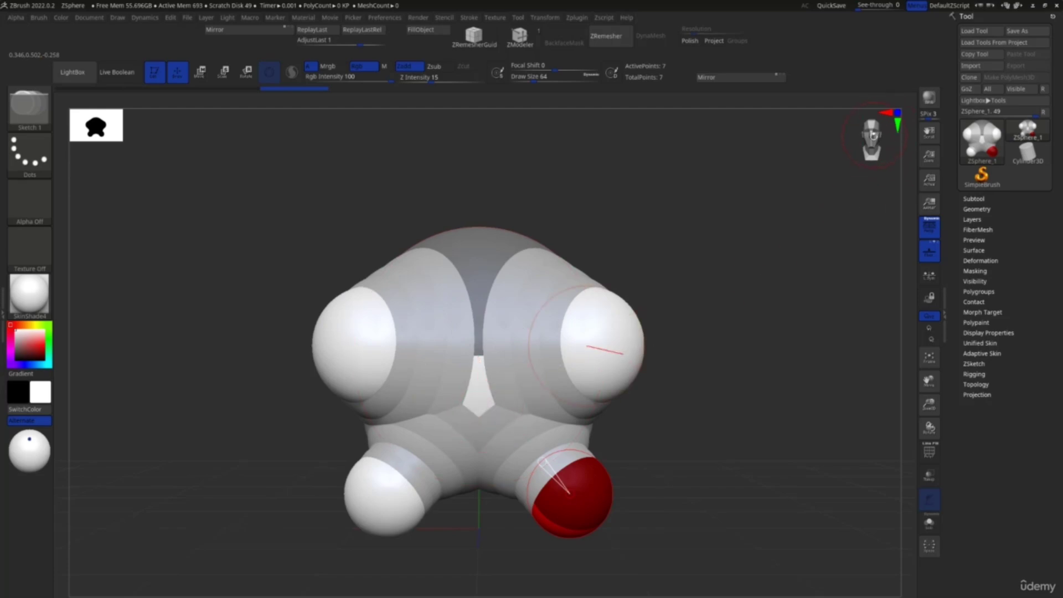
left_click_drag(873, 138, 874, 138)
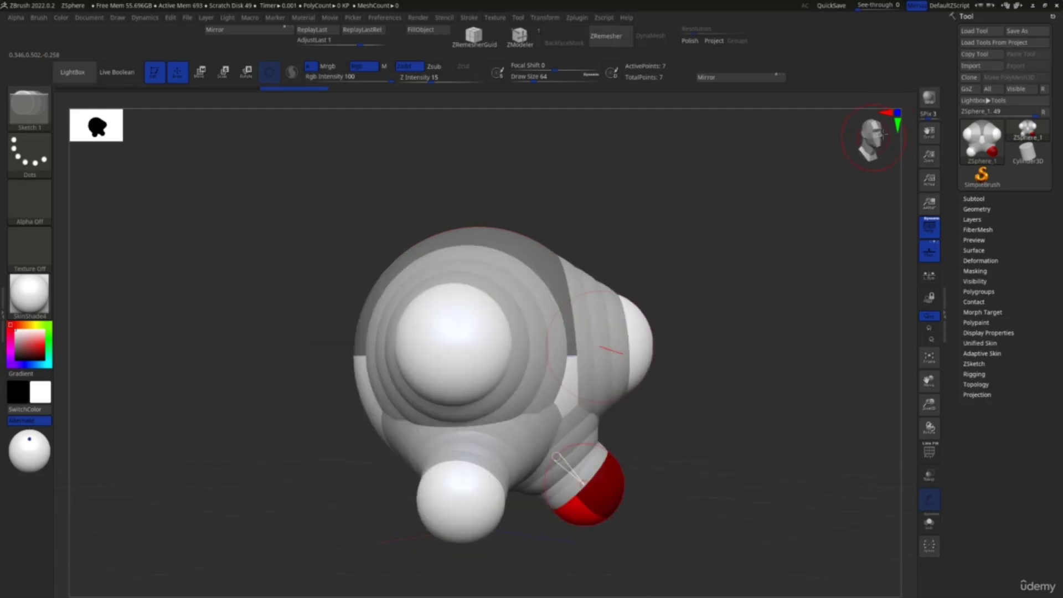
left_click(874, 138)
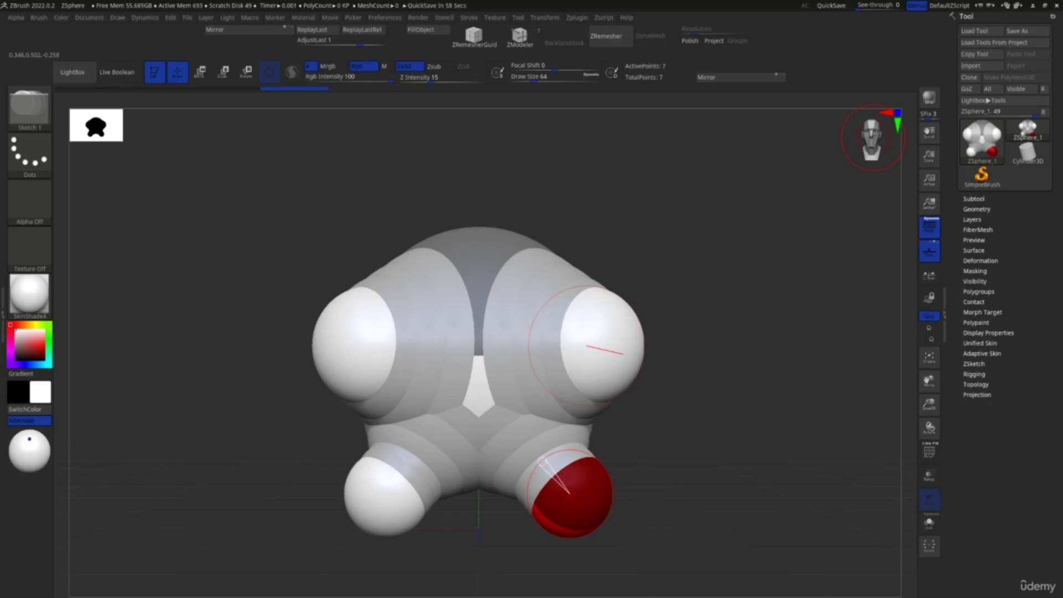
left_click_drag(874, 138, 873, 138)
left_click(1028, 151)
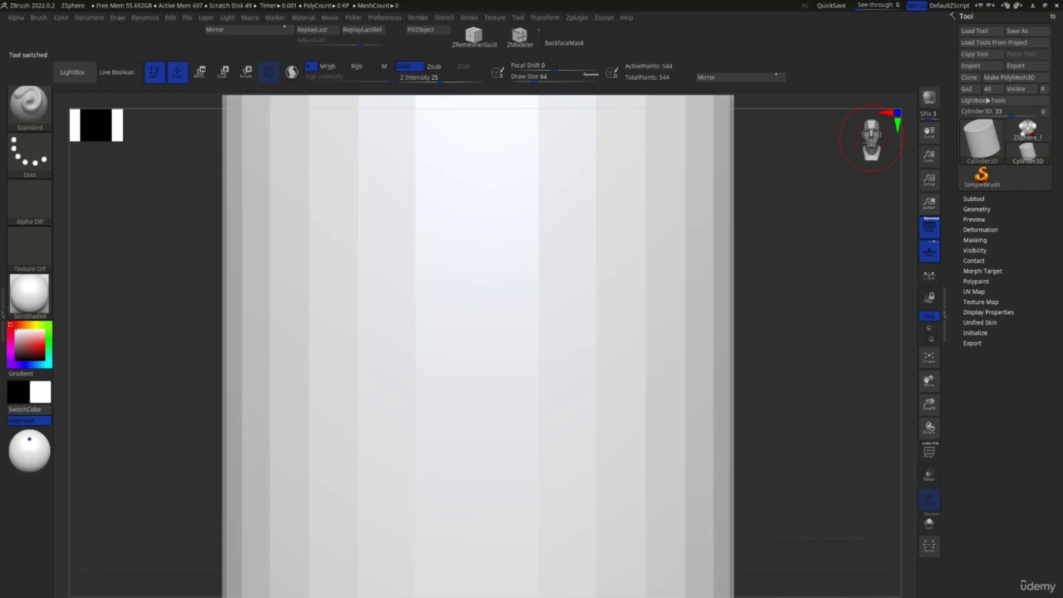
left_click(1027, 132)
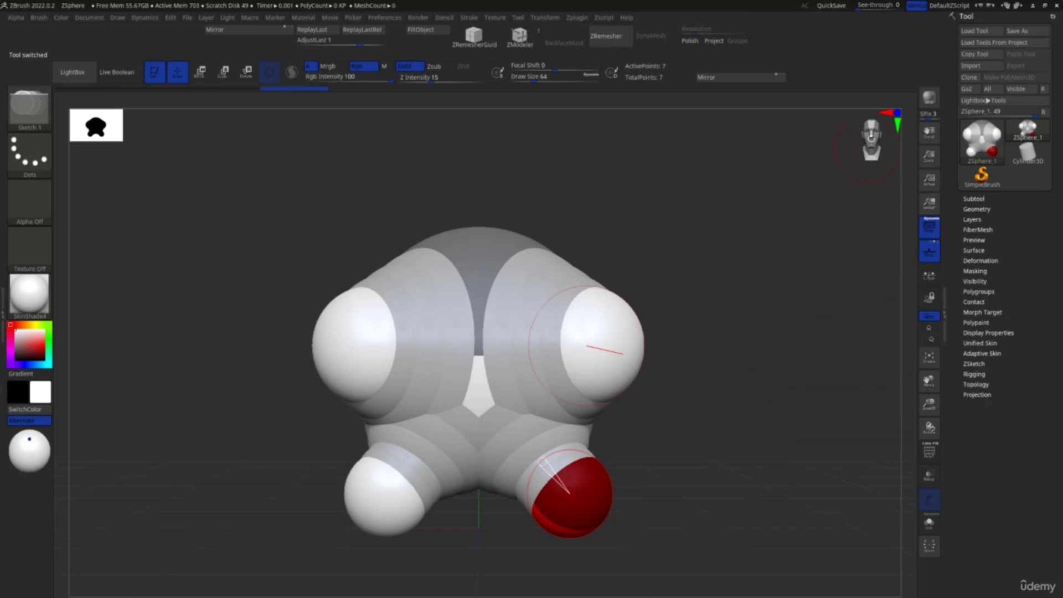
left_click_drag(871, 139, 930, 141)
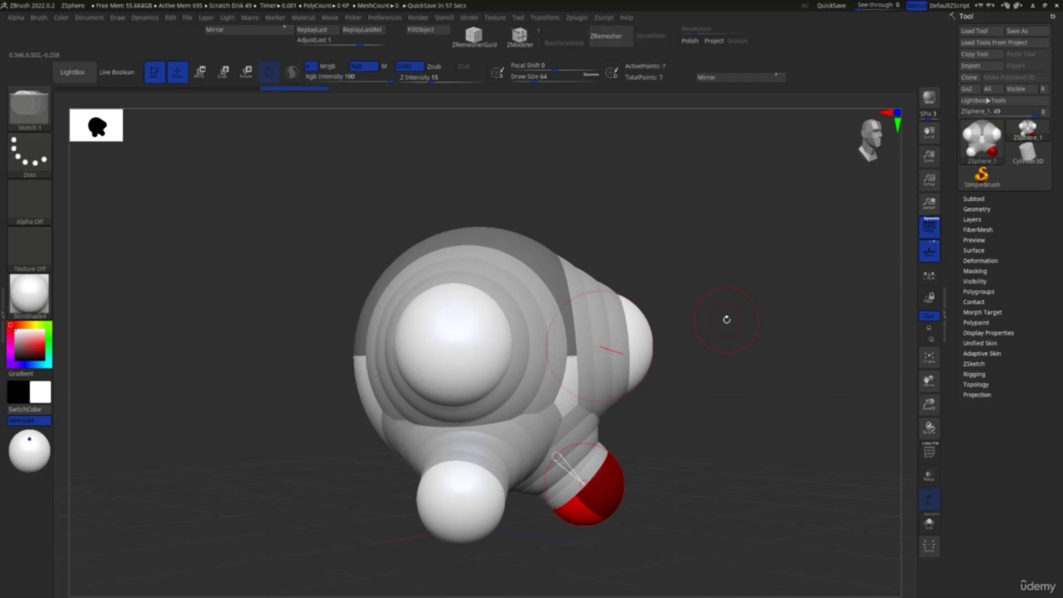
left_click(858, 140)
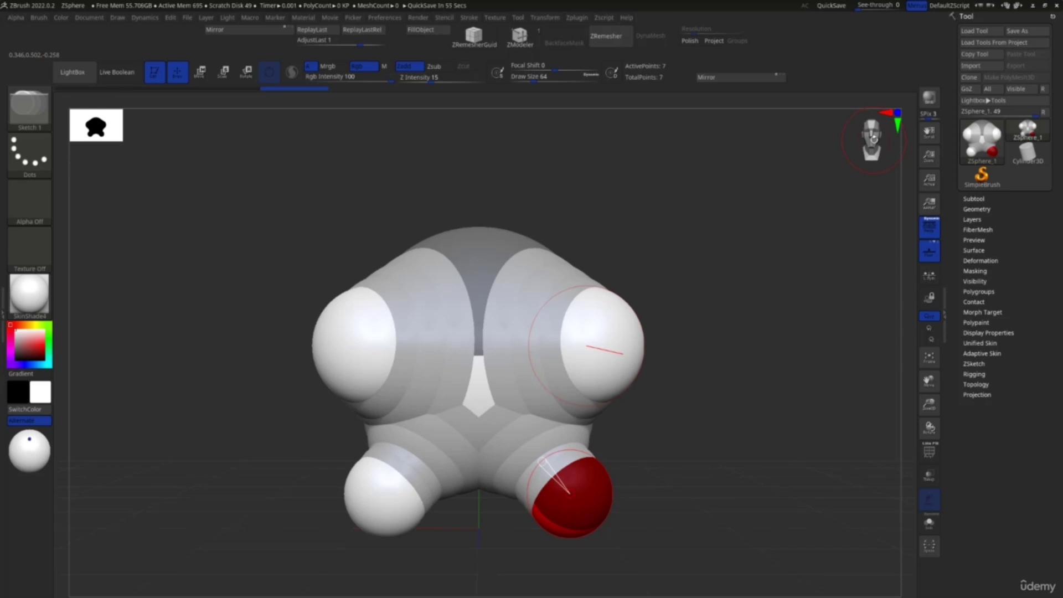
left_click_drag(870, 138, 861, 139)
left_click(864, 139)
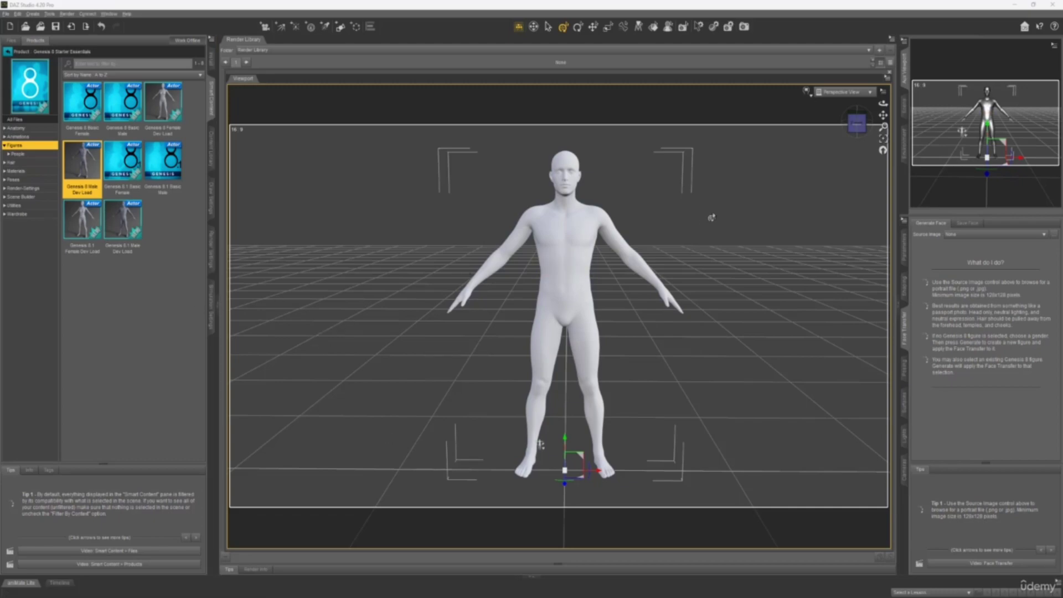
left_click_drag(857, 130, 856, 128)
left_click_drag(541, 444, 536, 444, "alt")
left_click_drag(855, 124, 855, 123)
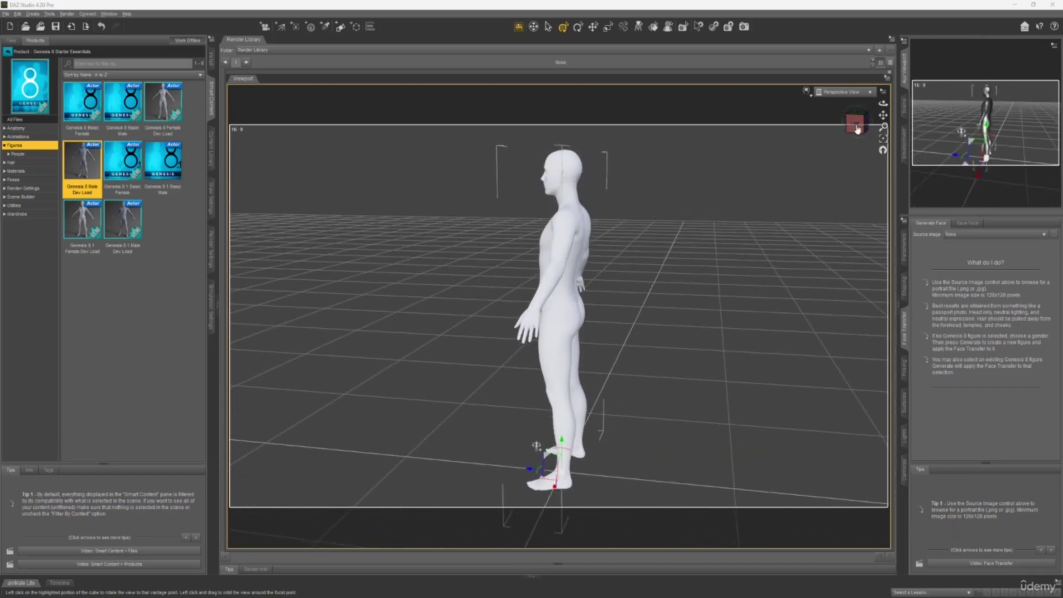
left_click(856, 123)
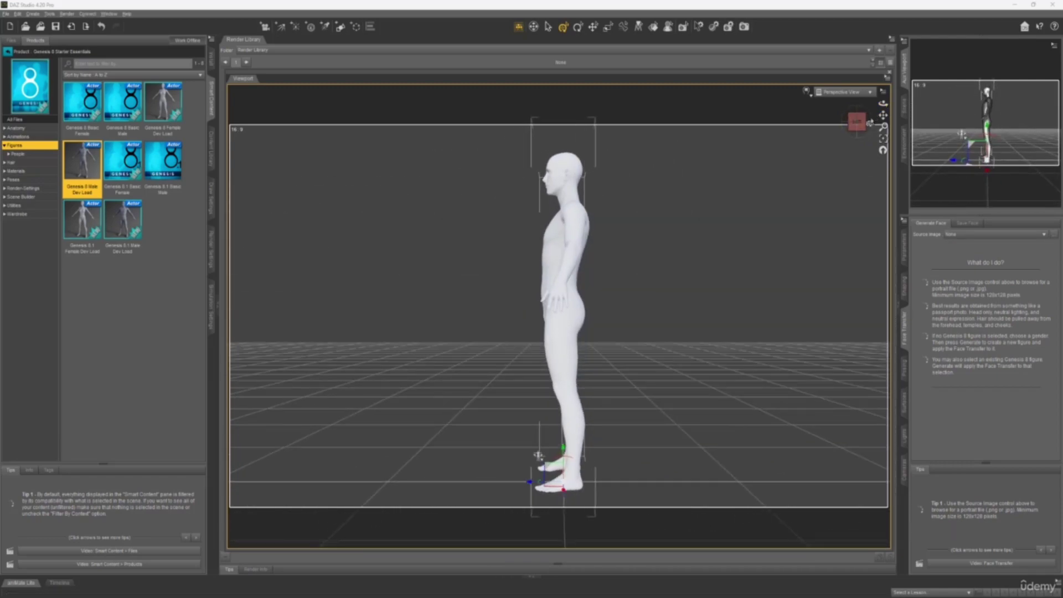
left_click(853, 119)
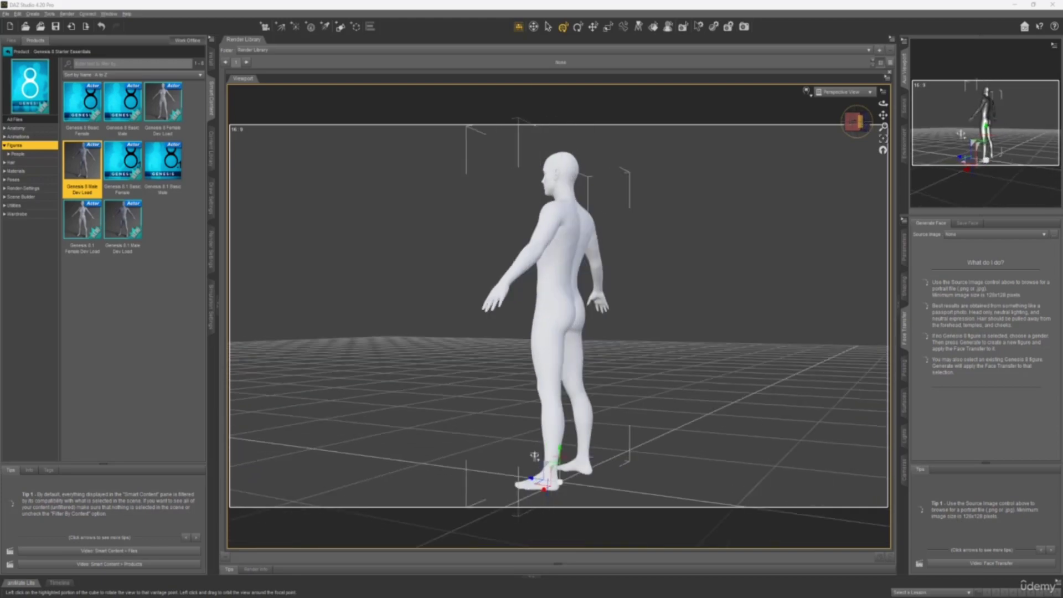
left_click(867, 125)
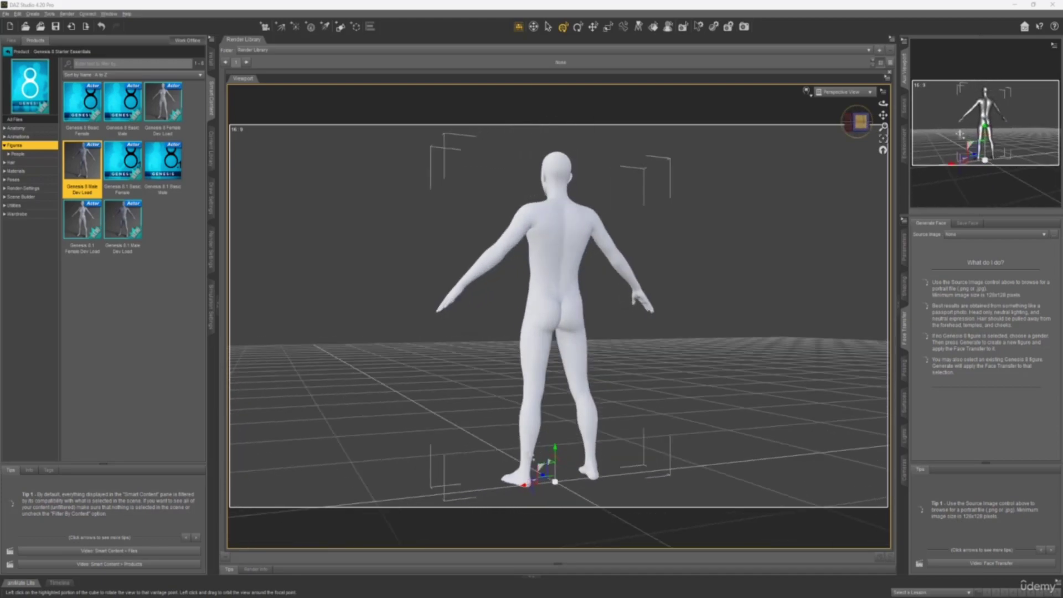
left_click(867, 125)
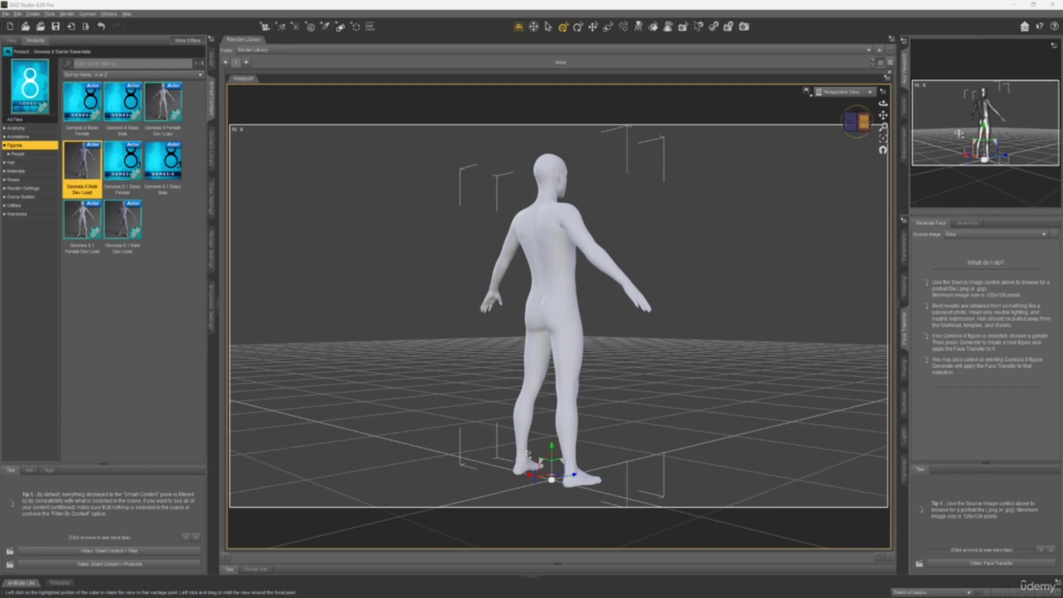
left_click(862, 122)
left_click(867, 126)
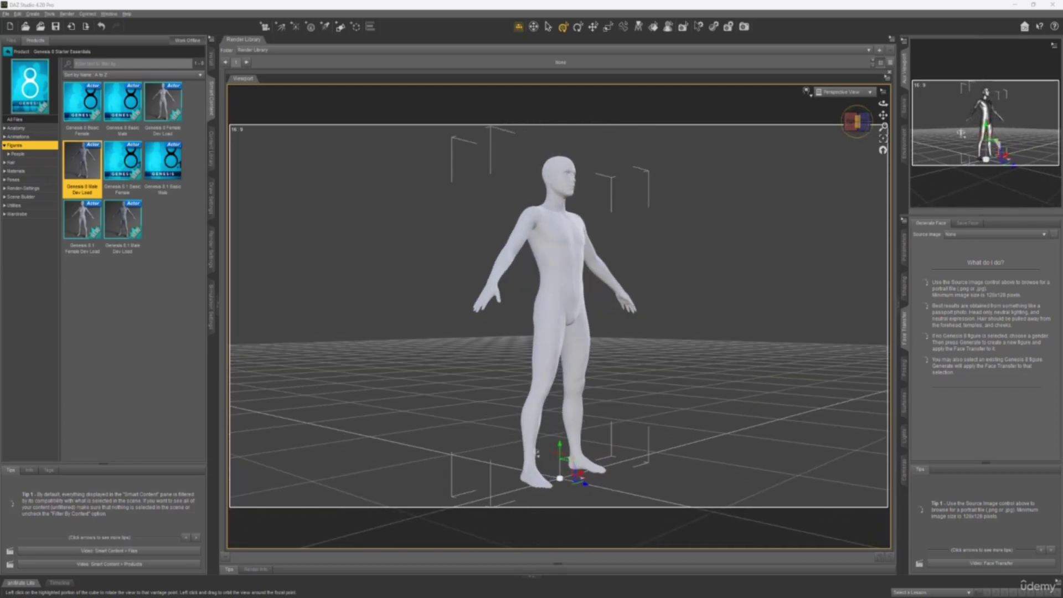
left_click(864, 123)
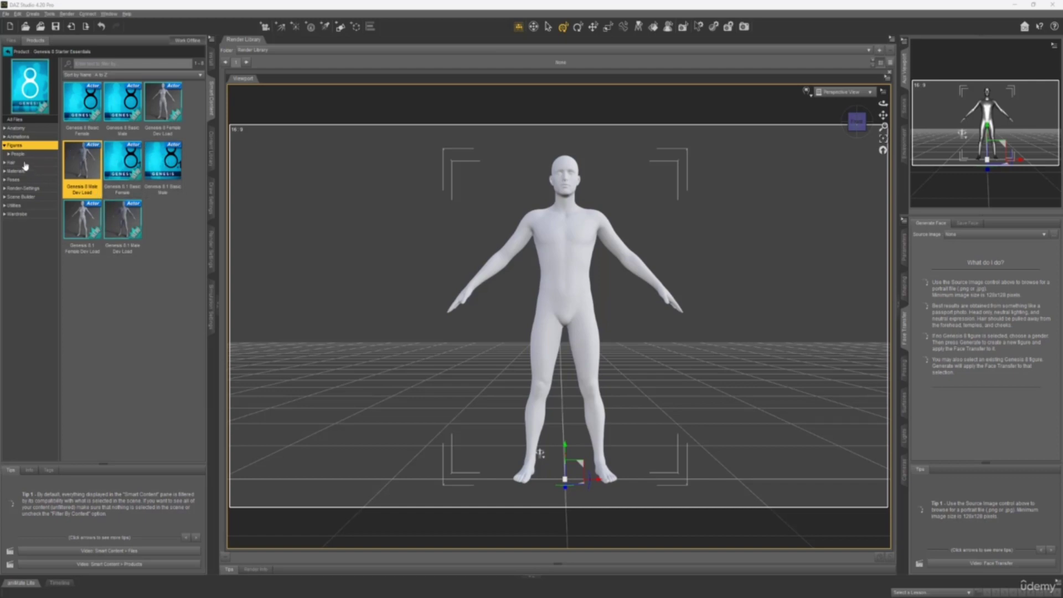
Step: Put the Wardrobe's Basic Wear Boxers and Basic Wear MuscleShirt on the Genesis 8 figure
left_click(25, 214)
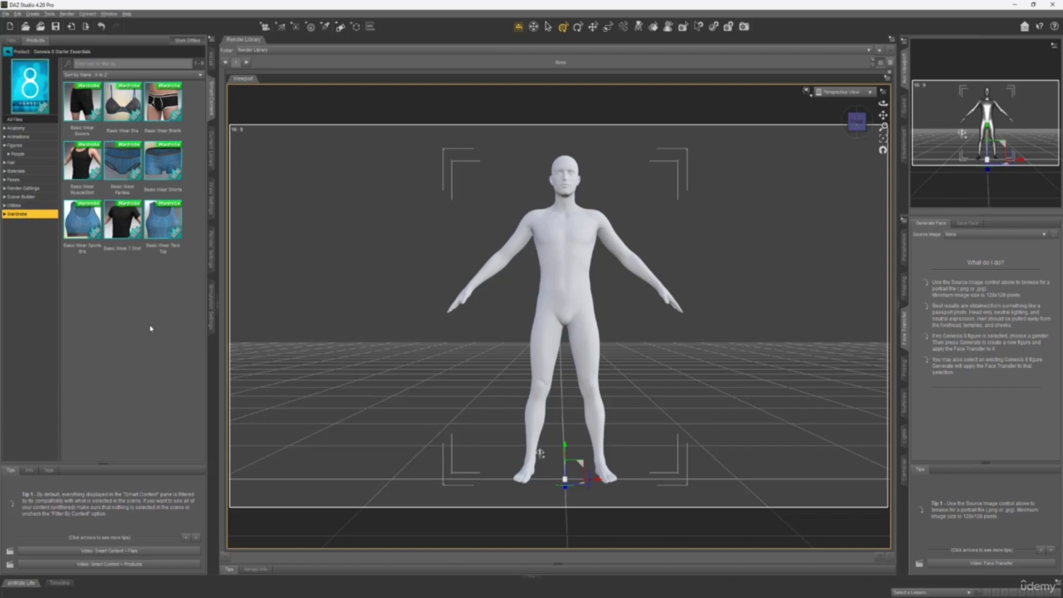
double_click(82, 102)
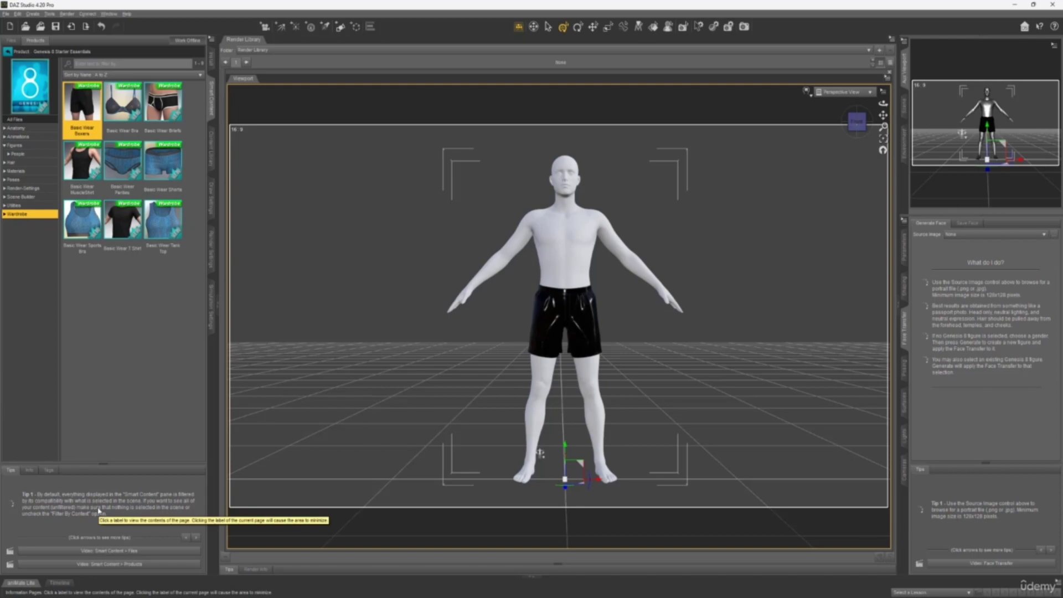
double_click(82, 161)
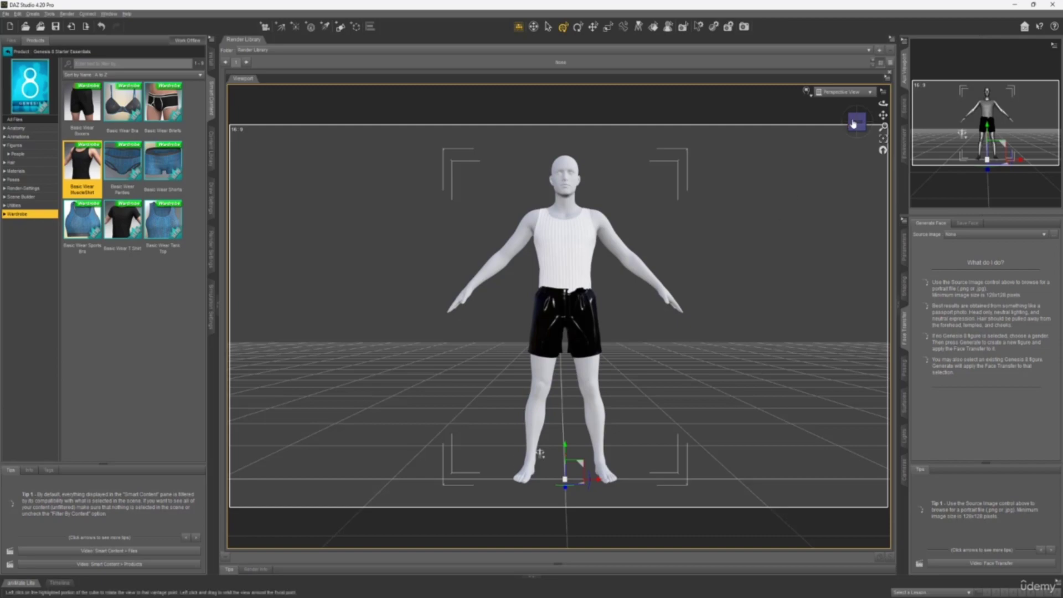
mouse_move(857, 121)
left_mouse_down()
mouse_move(847, 122)
mouse_move(858, 124)
left_mouse_up()
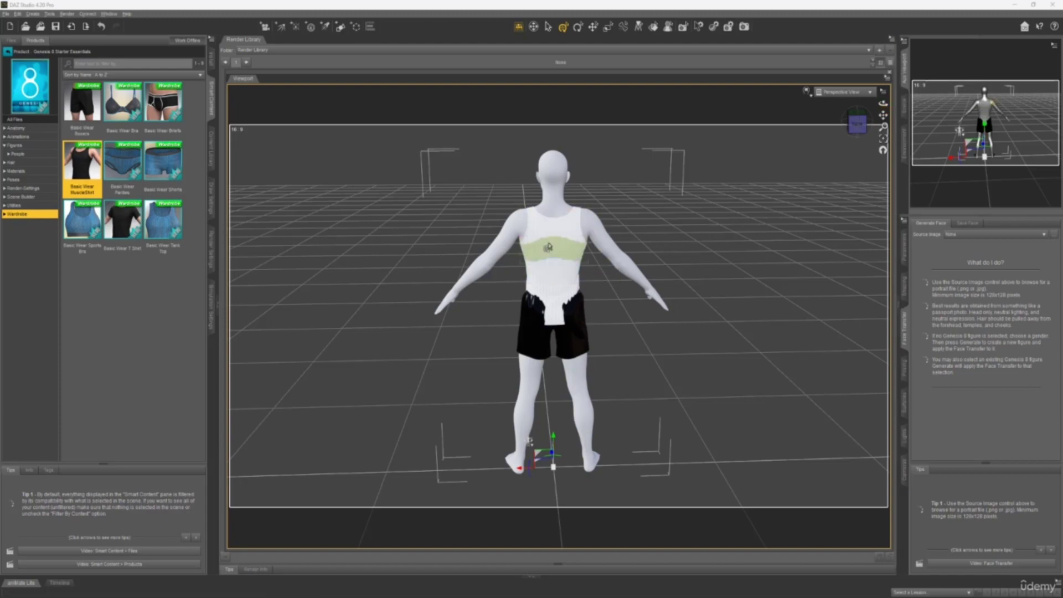
Step: Fit the Basic Wear MuscleShirt to Genesis 8 Male
right_click(546, 248)
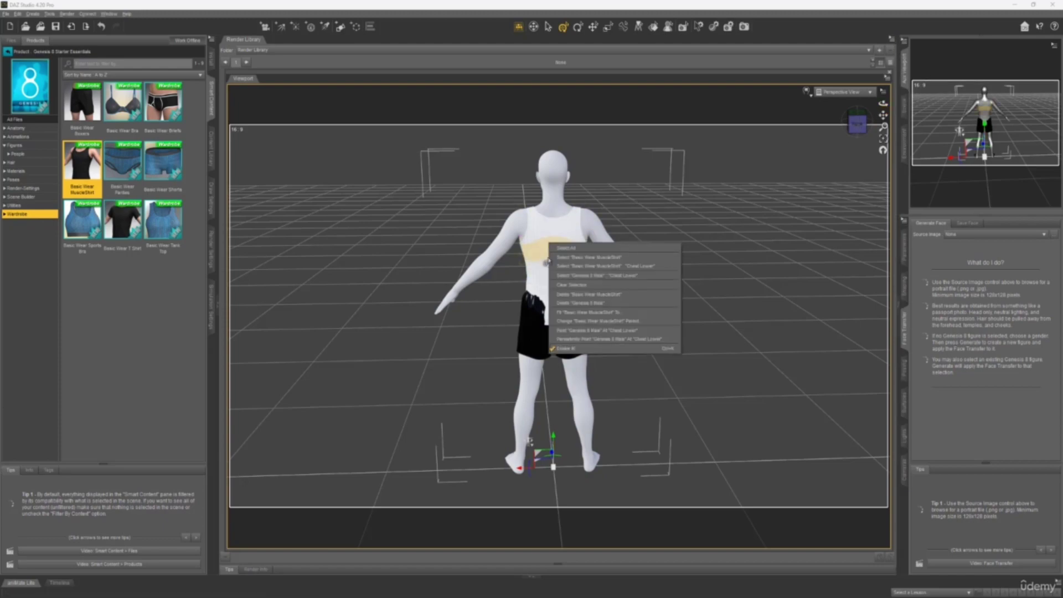
left_click(566, 313)
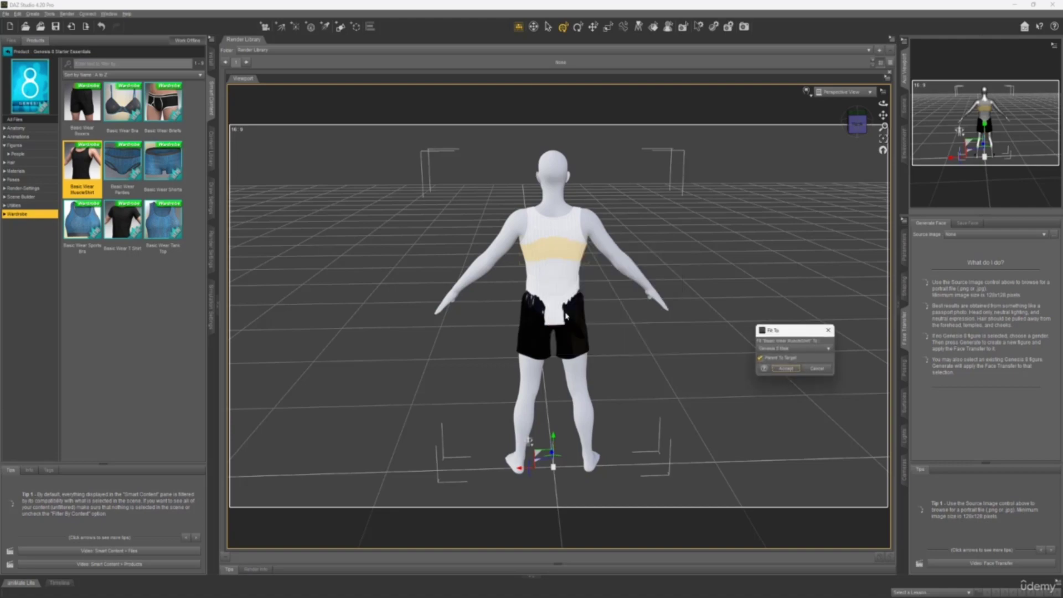
left_click(830, 350)
left_click(782, 367)
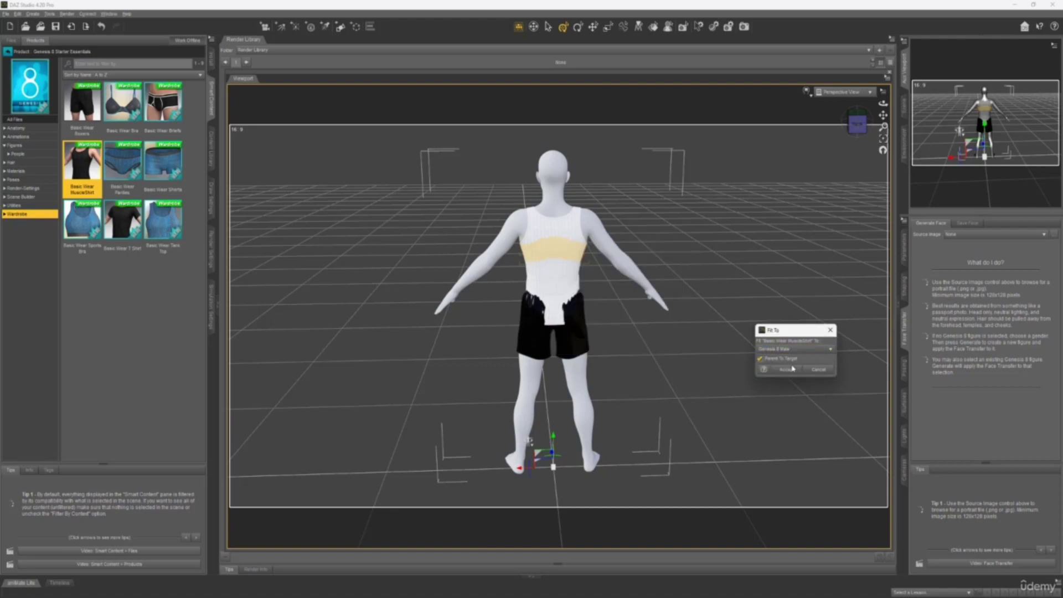
left_click(786, 370)
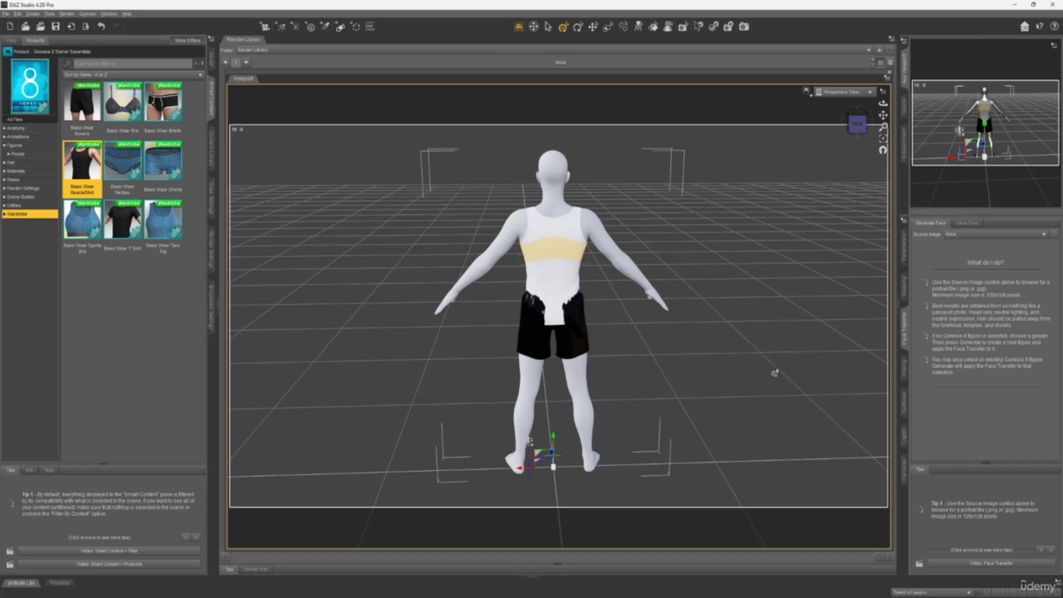
Step: Fit the Basic Wear Boxers to Genesis 8 Male and check the result from profile and front
left_click(591, 285)
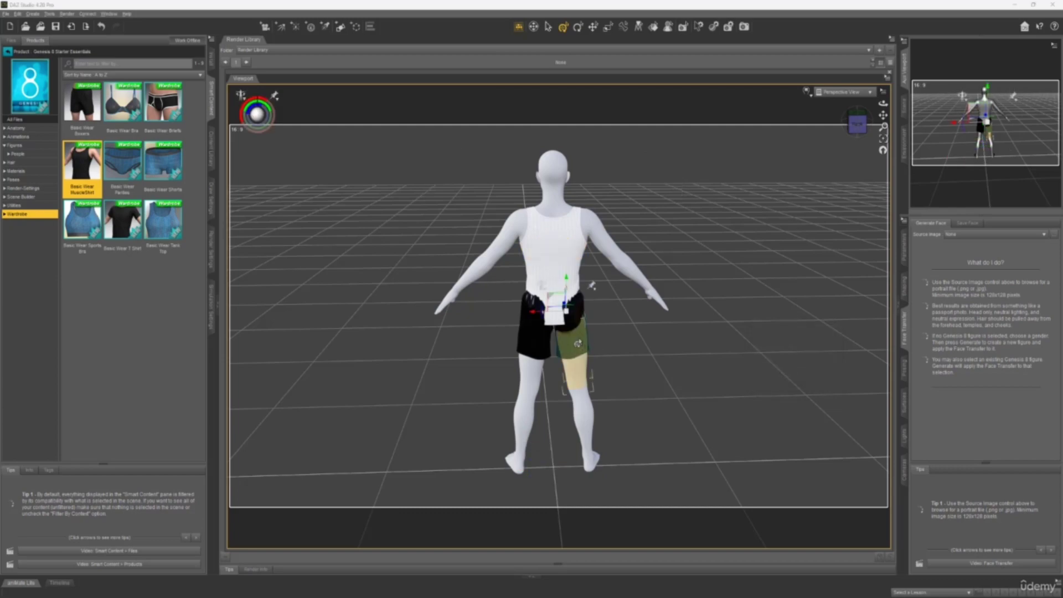
right_click(577, 344)
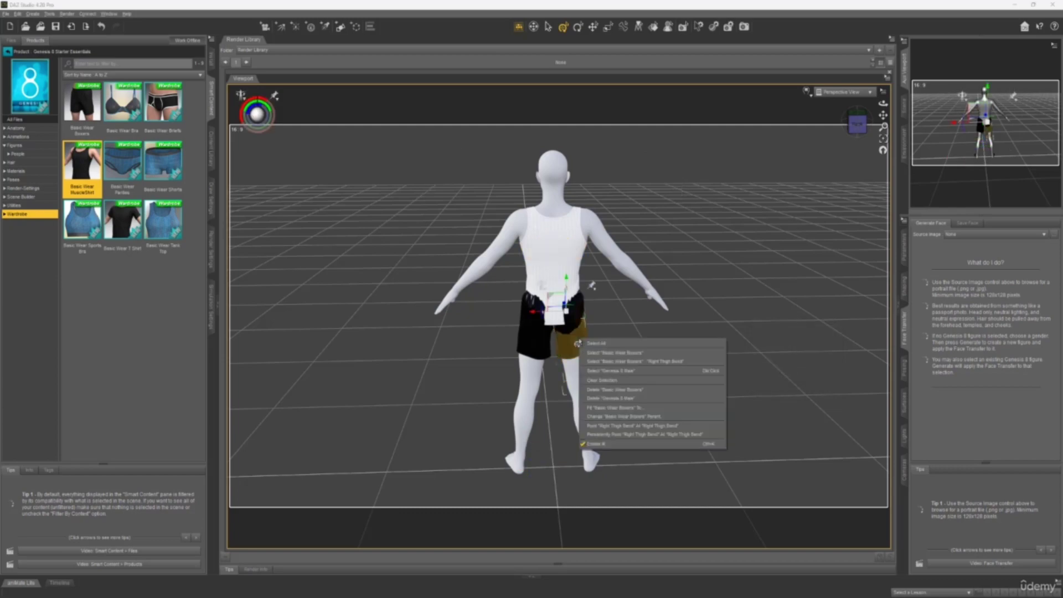
left_click(603, 407)
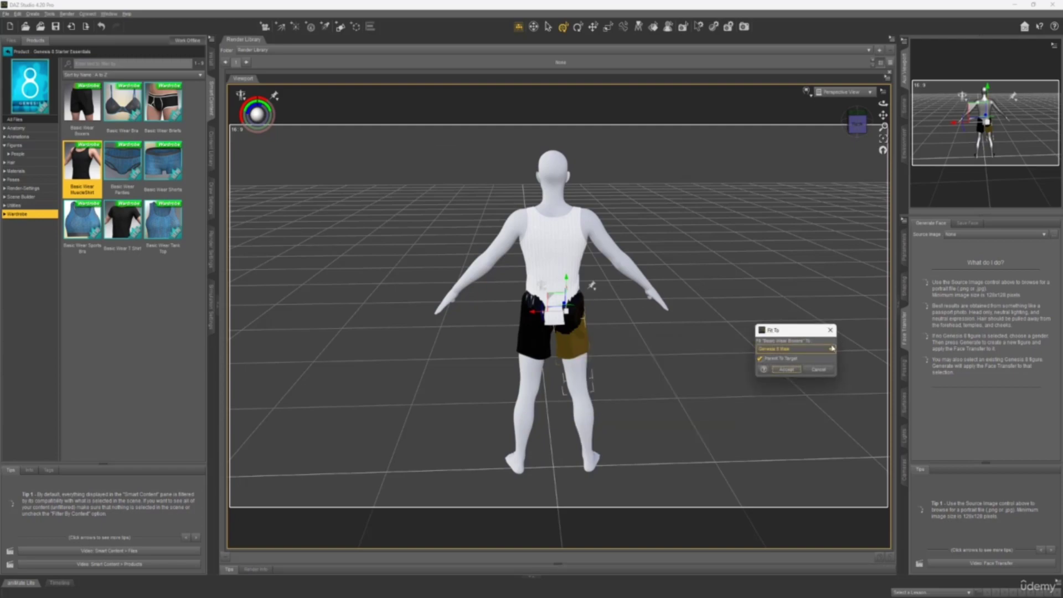
left_click(792, 349)
left_click(795, 367)
left_click(787, 371)
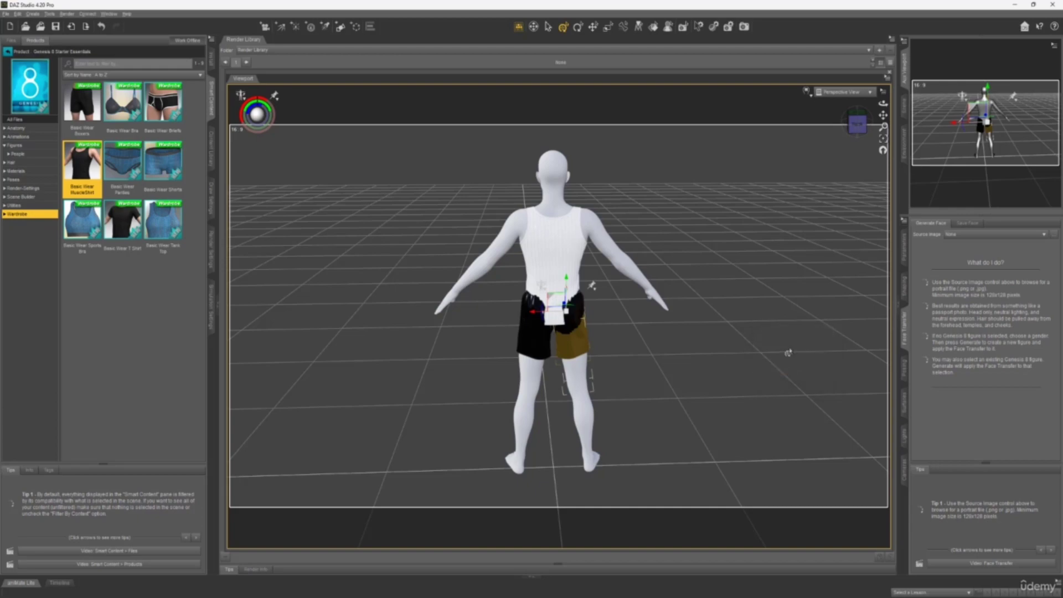
left_click(855, 126)
left_click(858, 121)
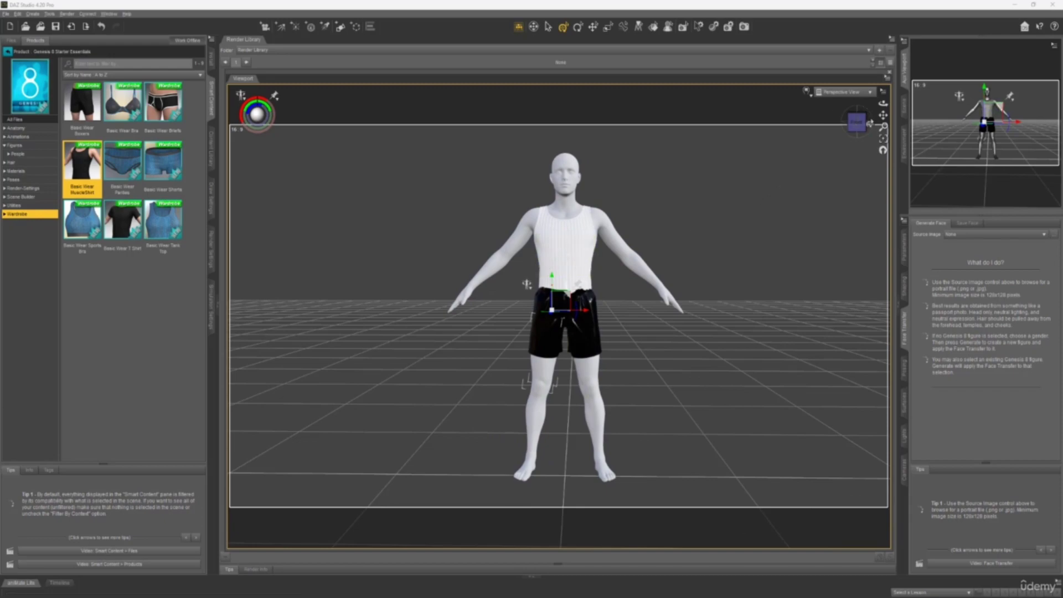
left_click_drag(856, 128, 856, 133)
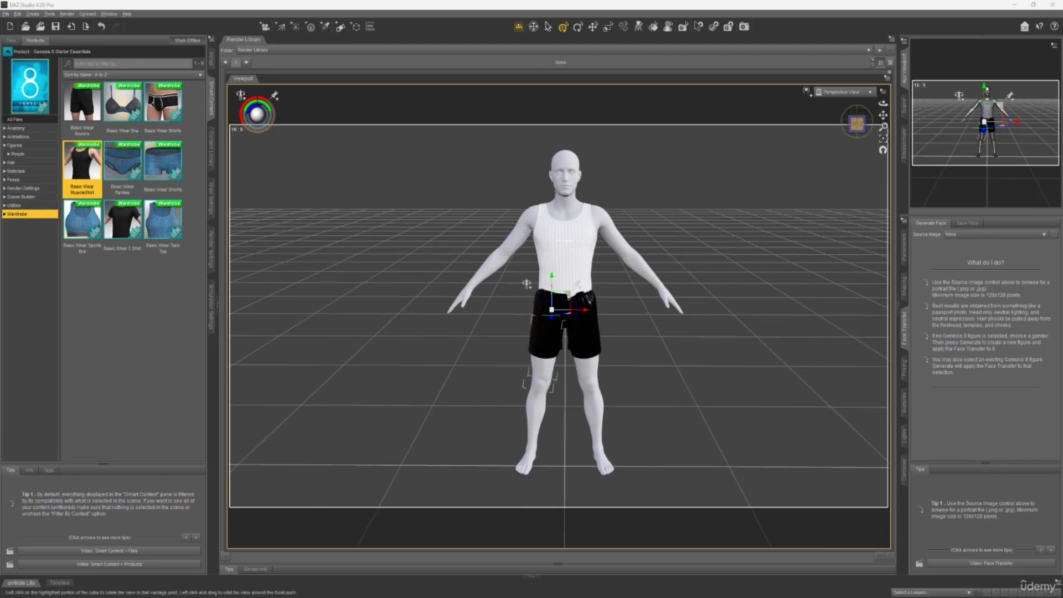
left_click_drag(855, 129, 857, 124)
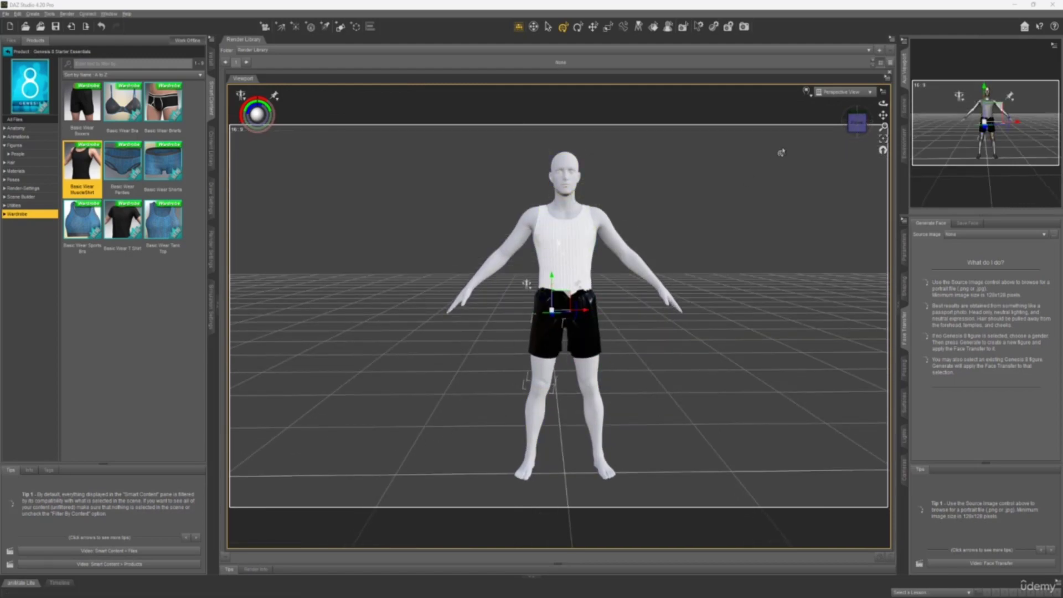
Step: Try the Wire Bounding Box and Solid Bounding Box draw styles, then settle on Wireframe
left_click(809, 98)
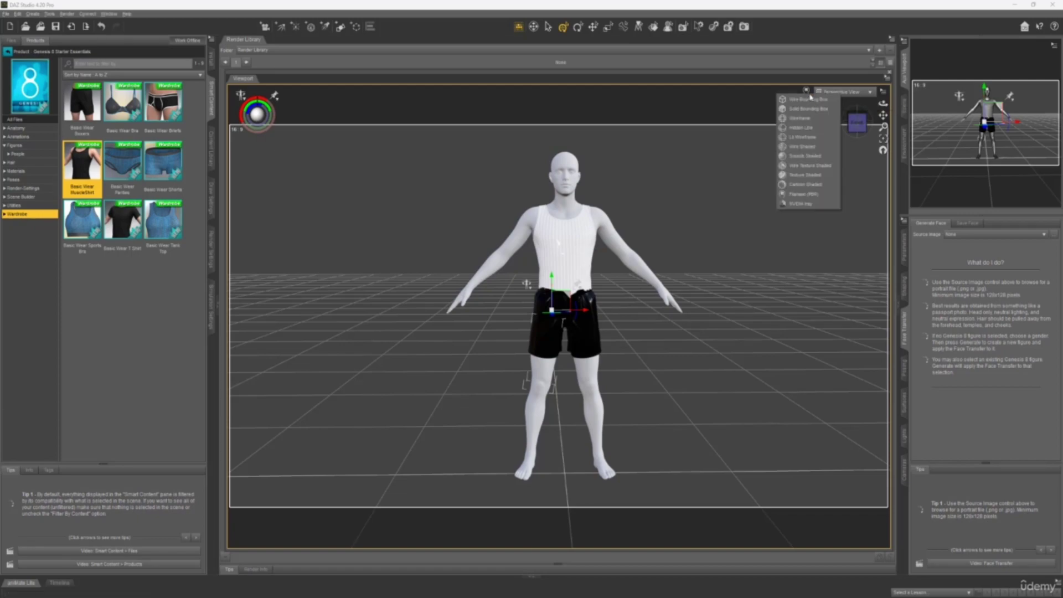
left_click(808, 99)
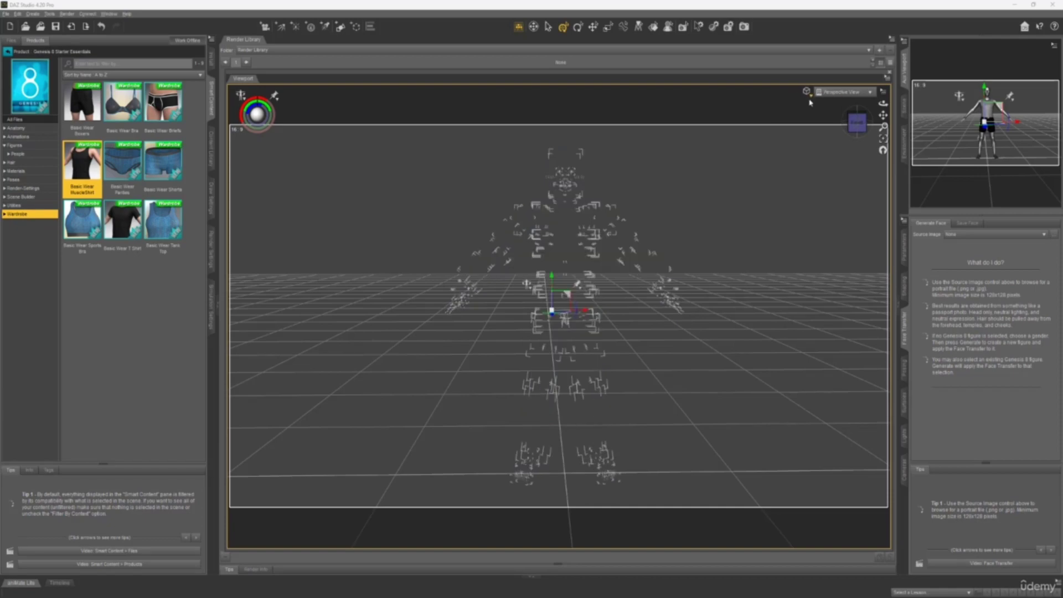
left_click(807, 91)
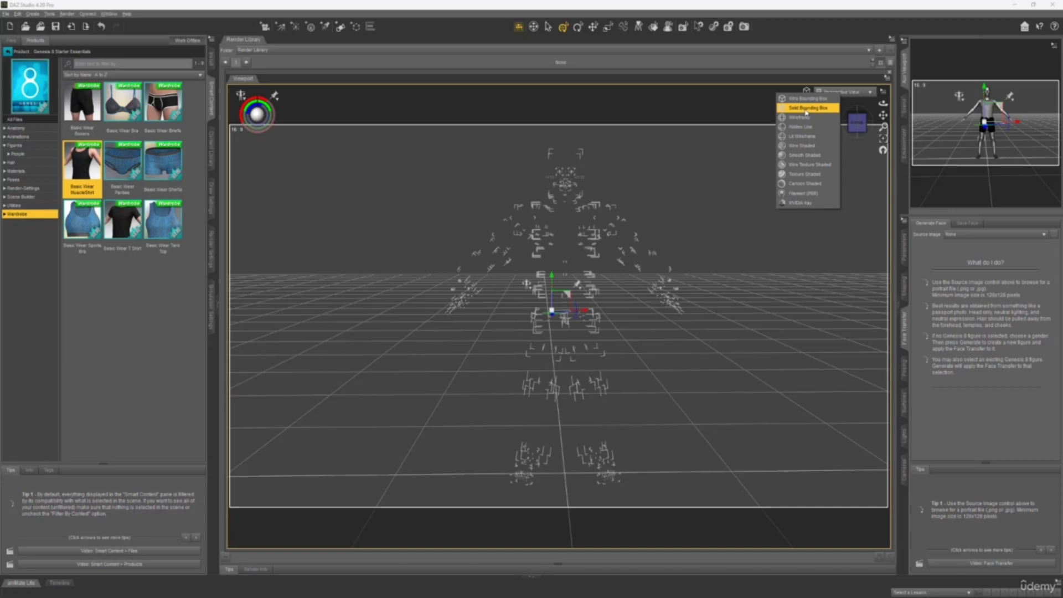
left_click(805, 109)
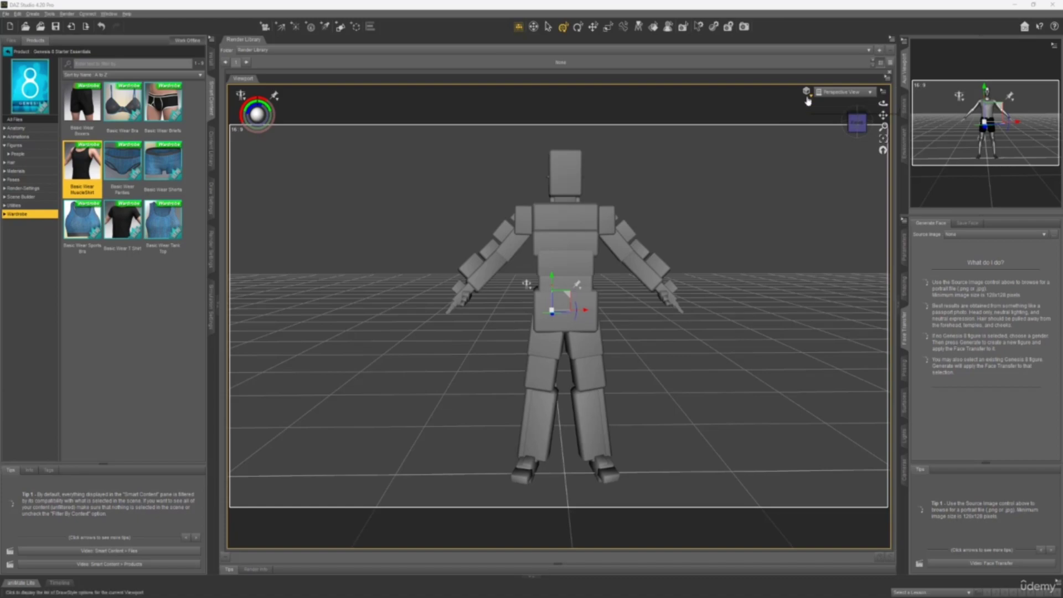
left_click(807, 100)
left_click(810, 123)
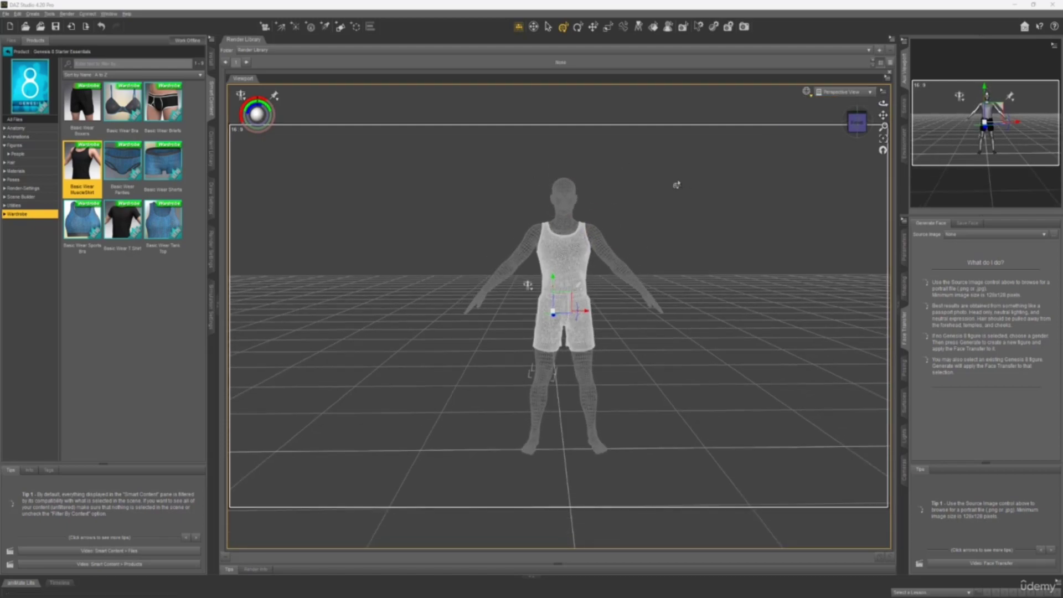
Step: Hide Basic Wear Boxers and Basic Wear MuscleShirt in the Scene pane, viewing the bare figure from the front
key("ctrl+f")
scroll(672, 168, "down", 5)
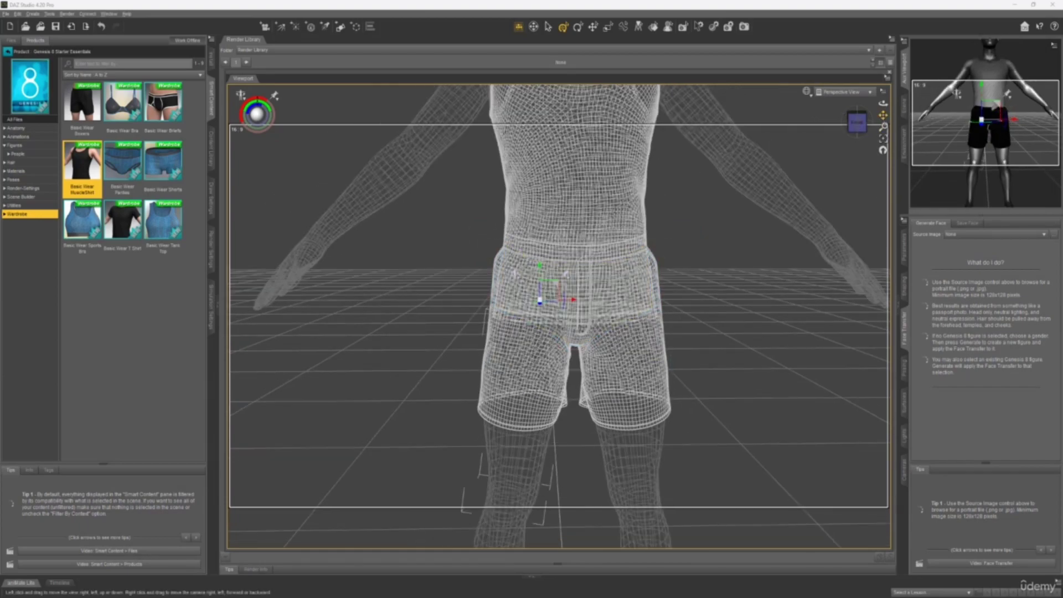
left_click_drag(883, 115, 653, 316)
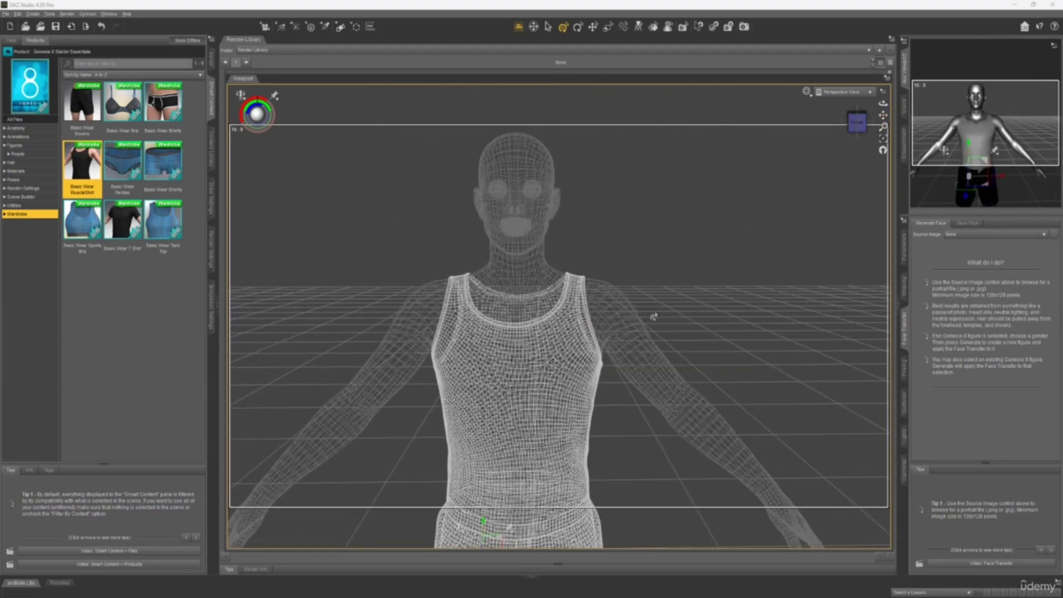
left_click(906, 107)
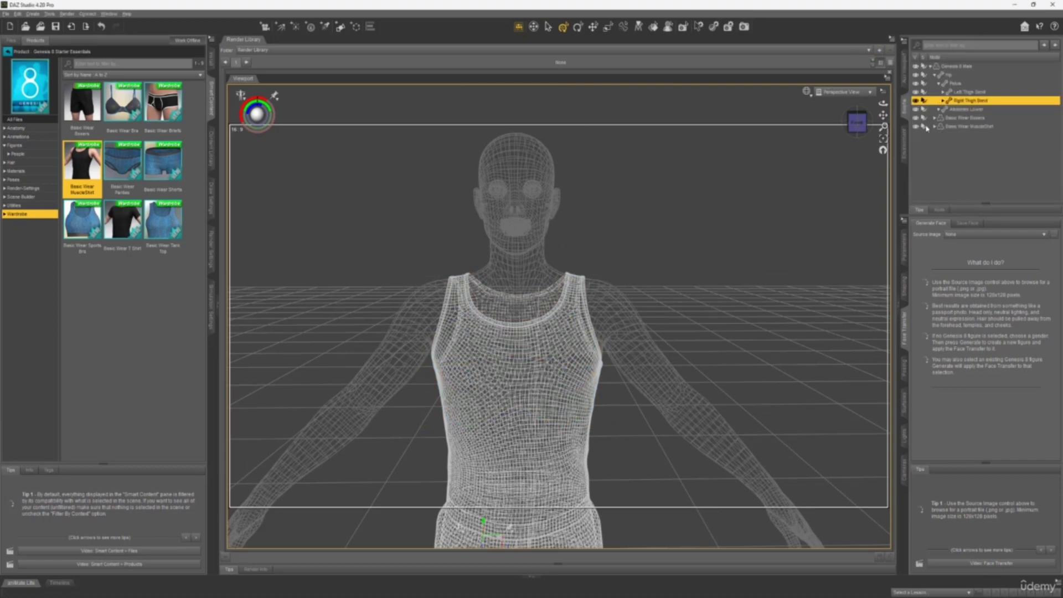
left_click(916, 117)
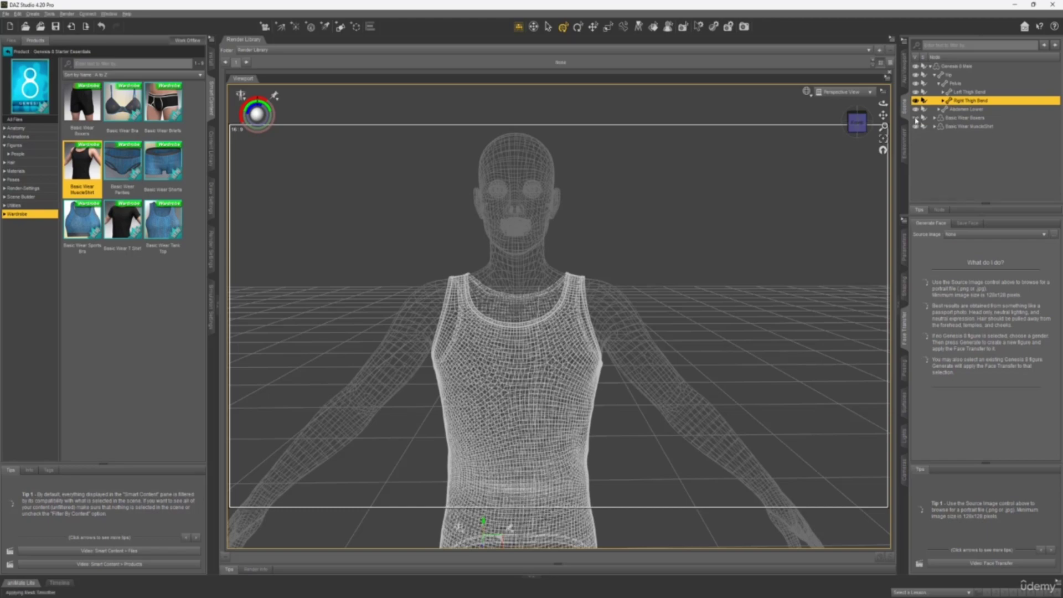
left_click(917, 127)
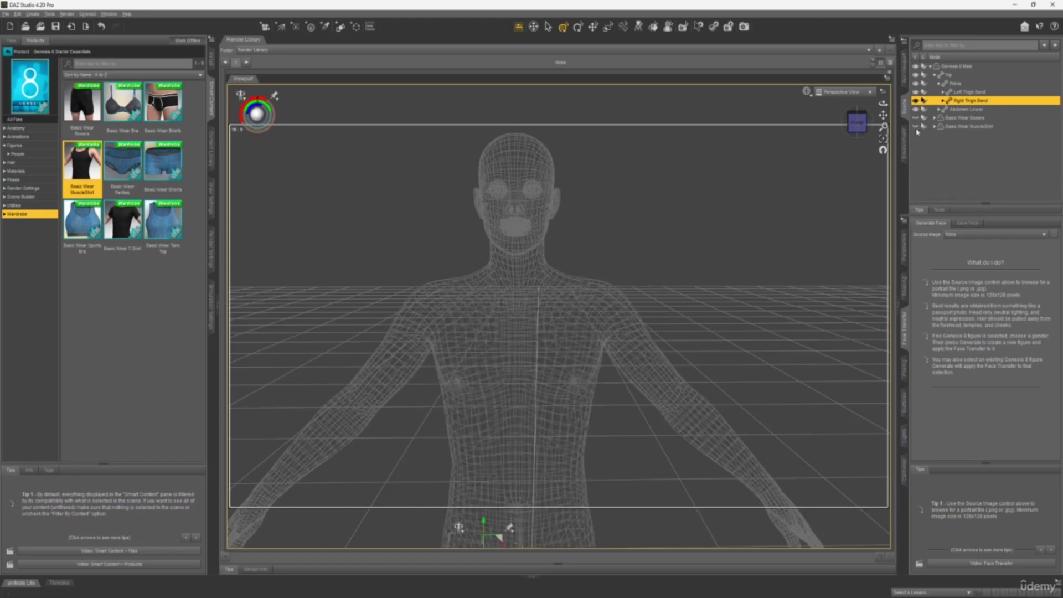
left_click_drag(857, 122, 831, 120)
left_click(857, 121)
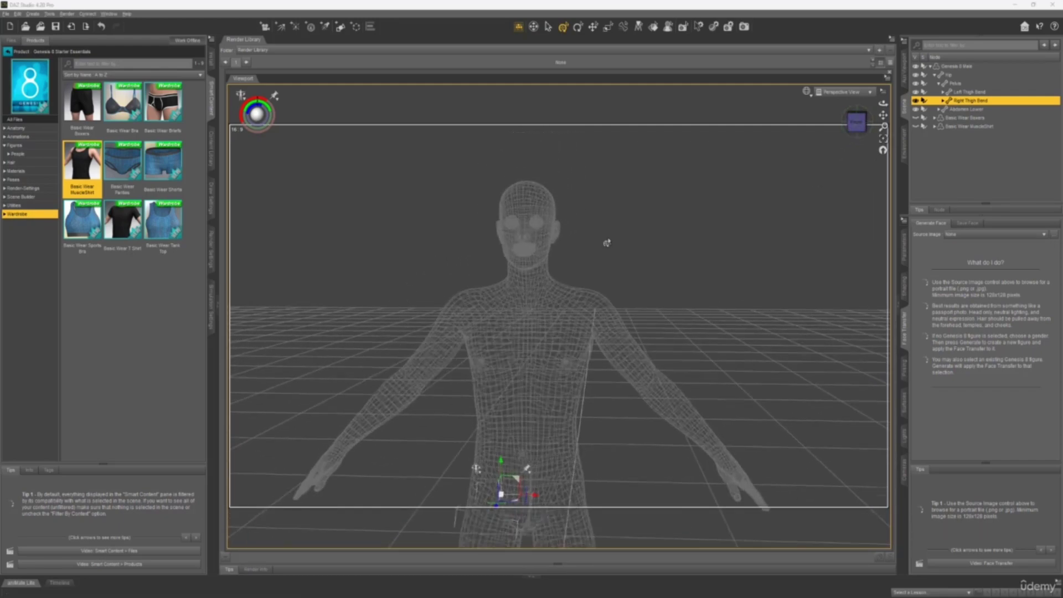
scroll(607, 238, "up", 5)
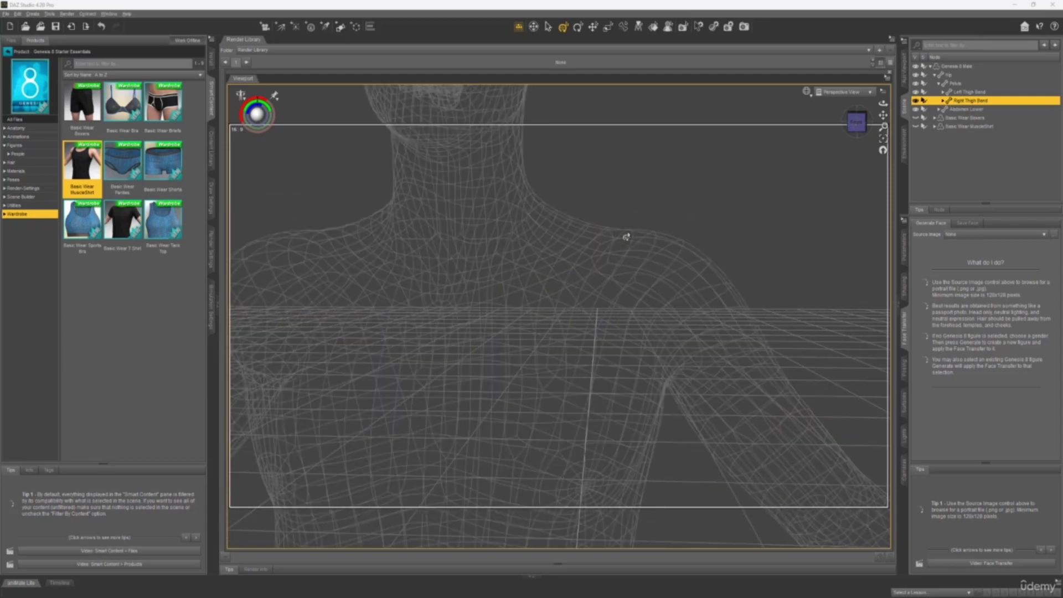
scroll(626, 237, "down", 8)
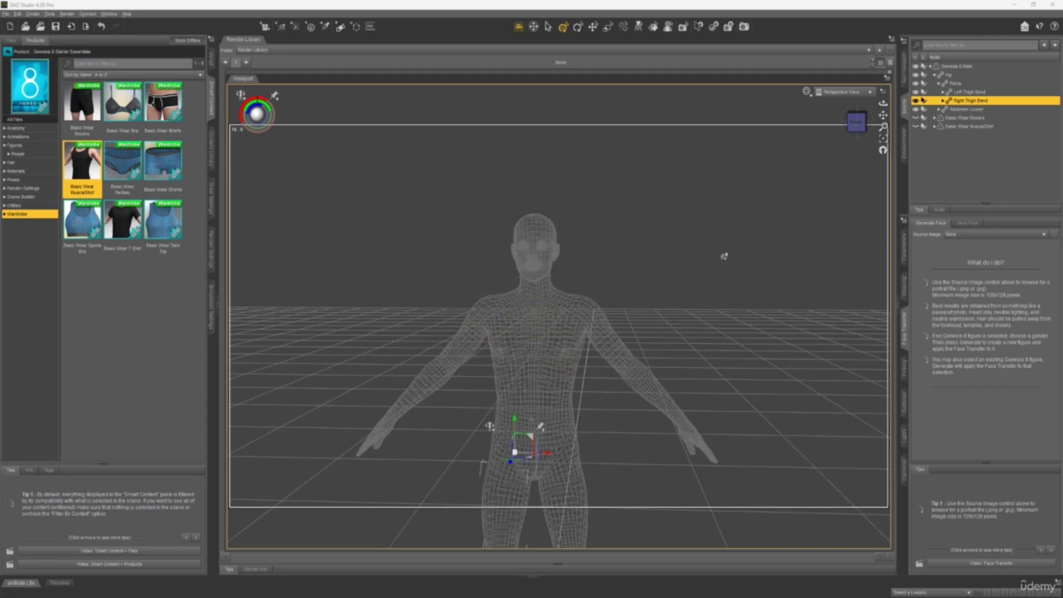
left_click_drag(857, 123, 857, 122)
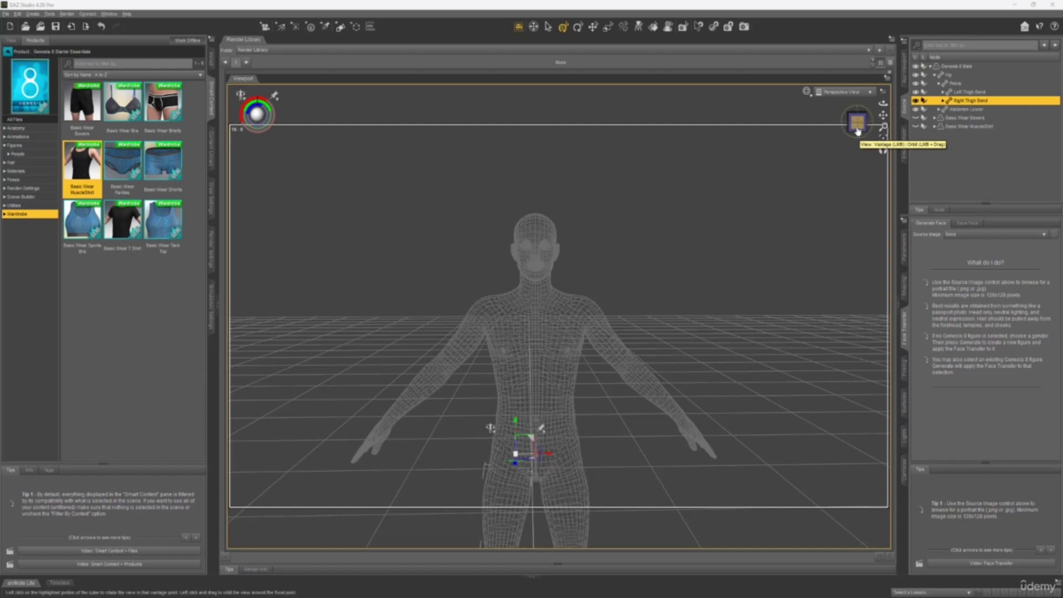
Step: Show the Boxers and MuscleShirt again, view them alone with Genesis 8 Male hidden, then re-show it
left_click(916, 117)
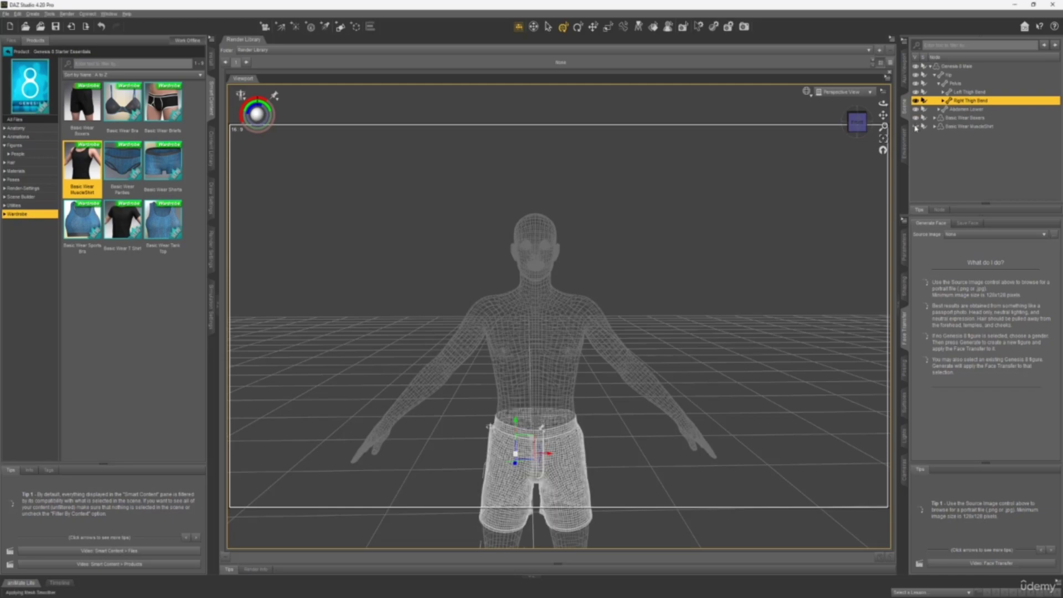
left_click(915, 126)
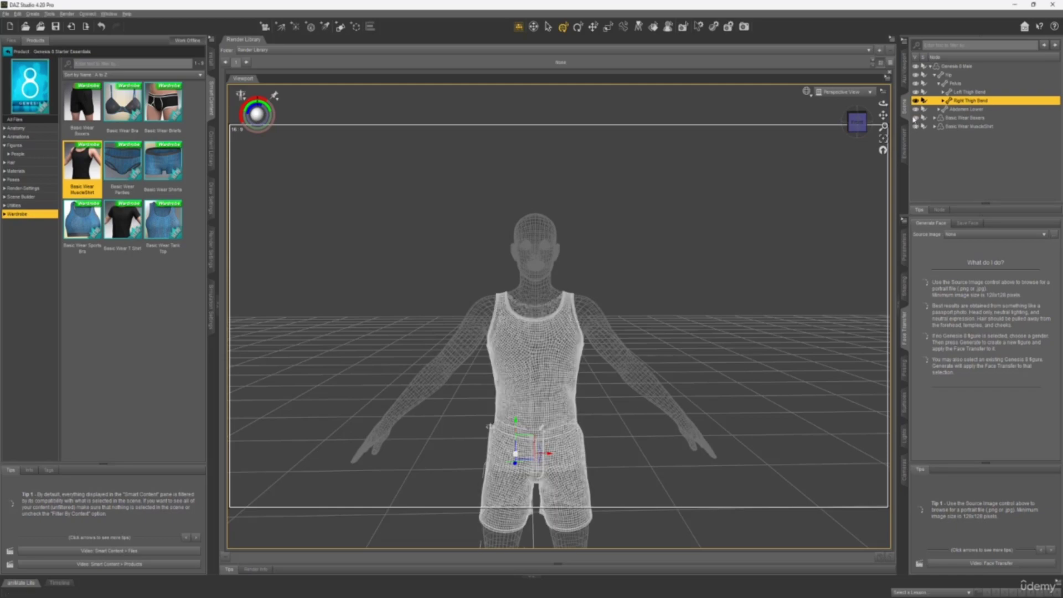
left_click(916, 66)
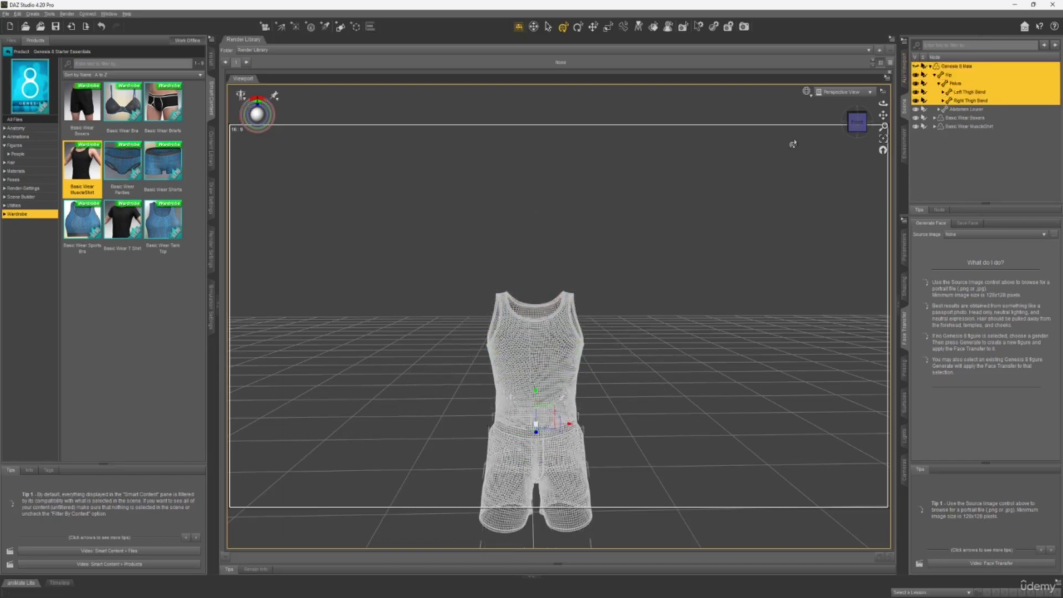
mouse_move(857, 122)
left_mouse_down()
mouse_move(840, 123)
mouse_move(854, 119)
left_mouse_up()
left_click(855, 122)
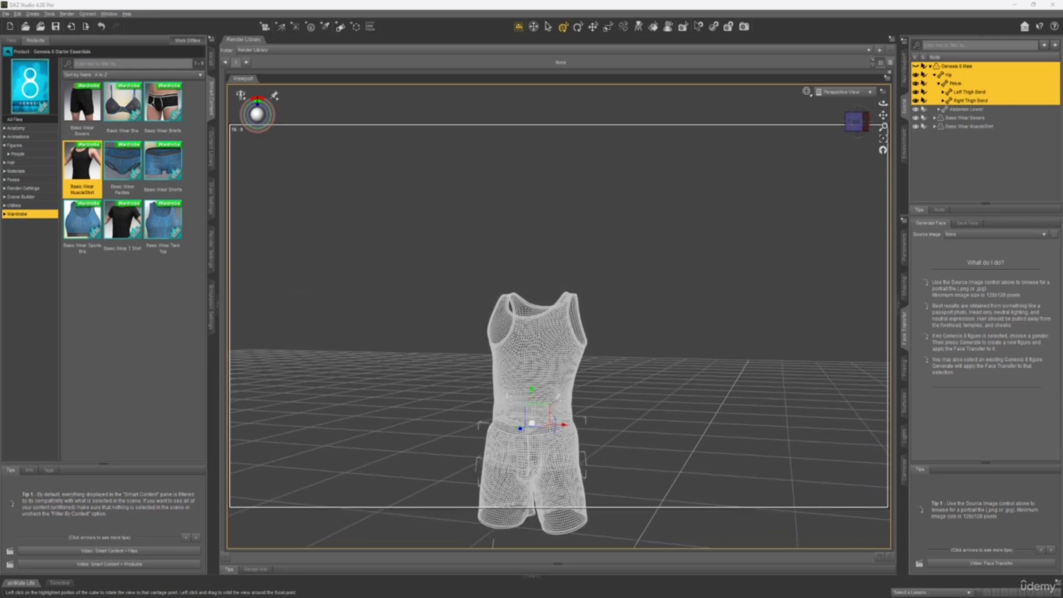
left_click(855, 122)
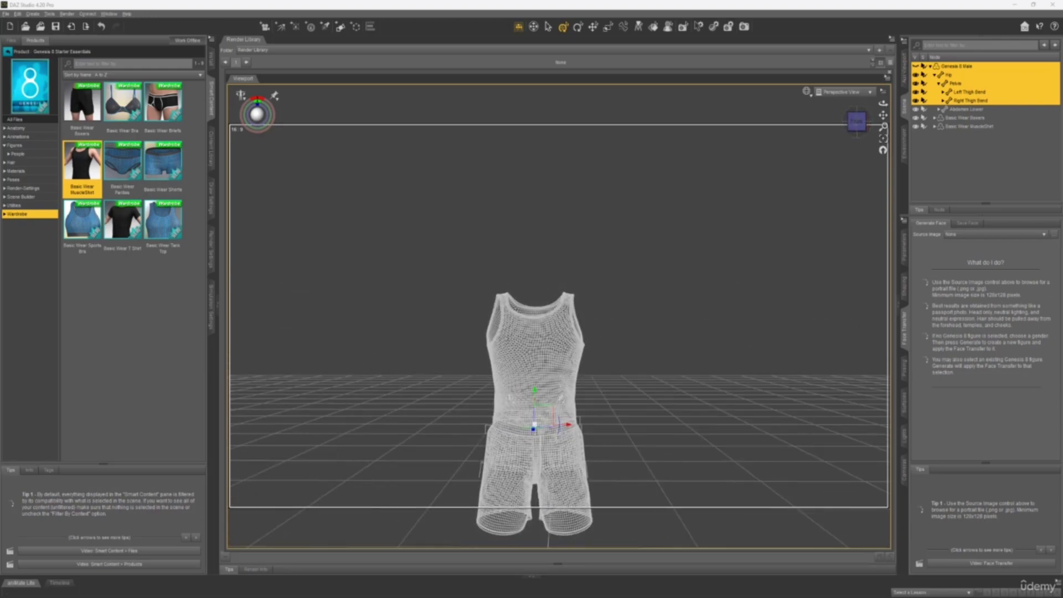
left_click(916, 66)
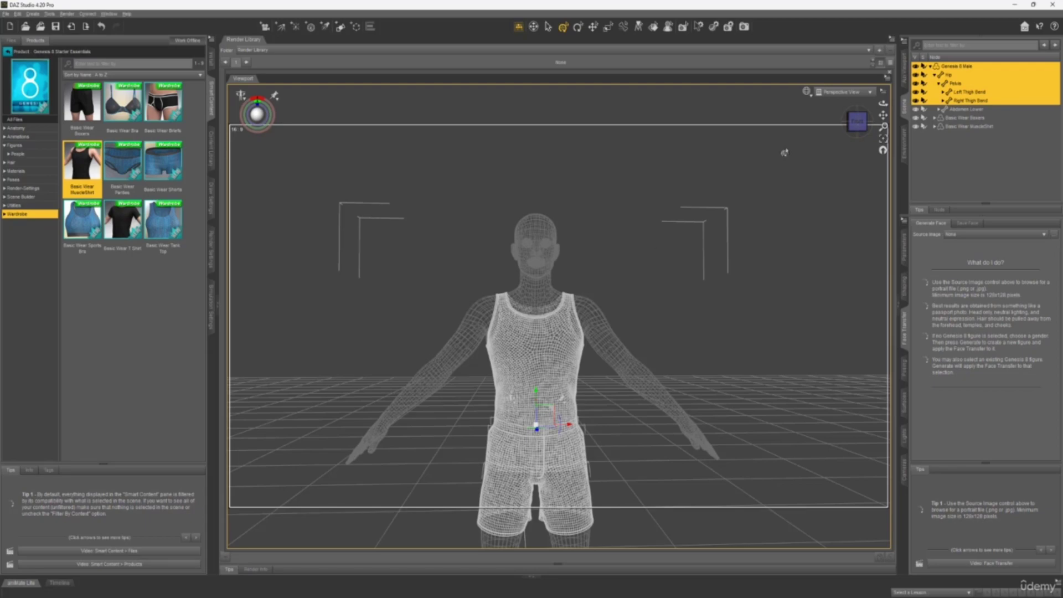
left_click_drag(858, 123, 691, 311)
scroll(653, 293, "up", 10)
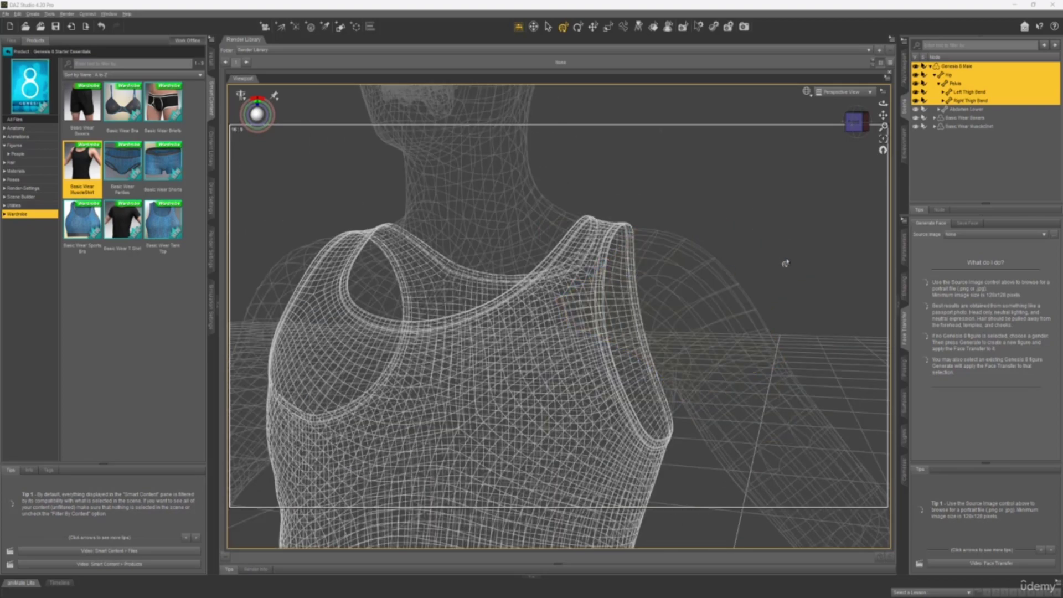
Step: Switch the viewport draw style to Wire Texture Shaded and view the figure from the side
left_click(807, 92)
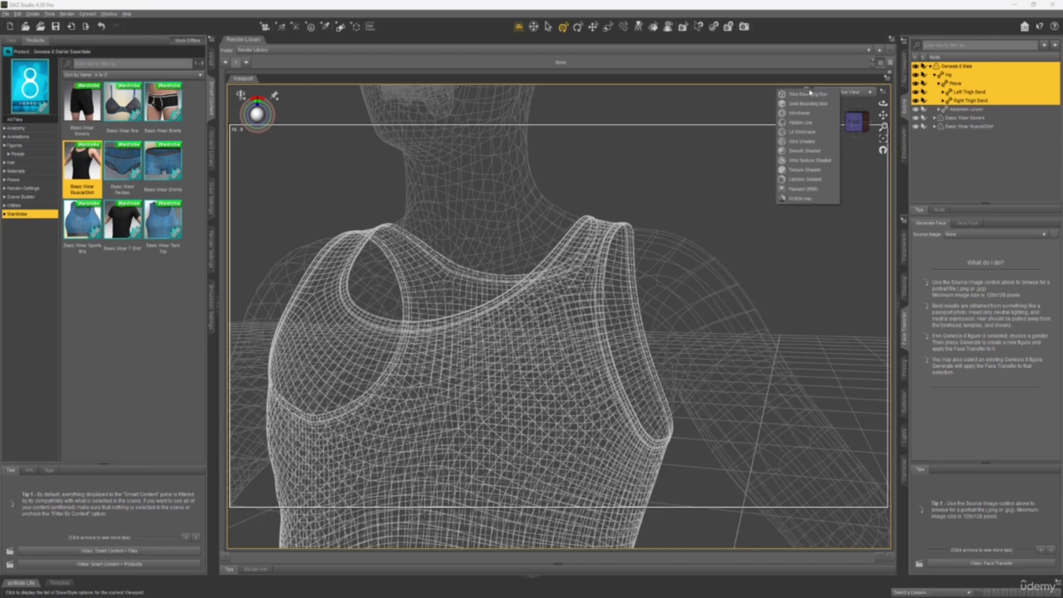
left_click(809, 160)
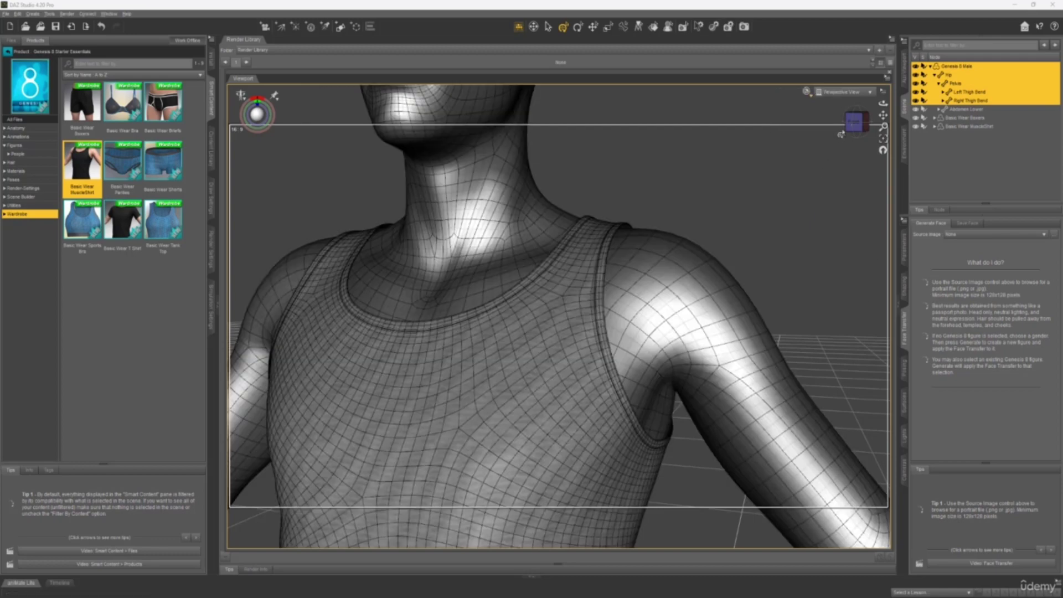
left_click_drag(854, 131, 820, 133)
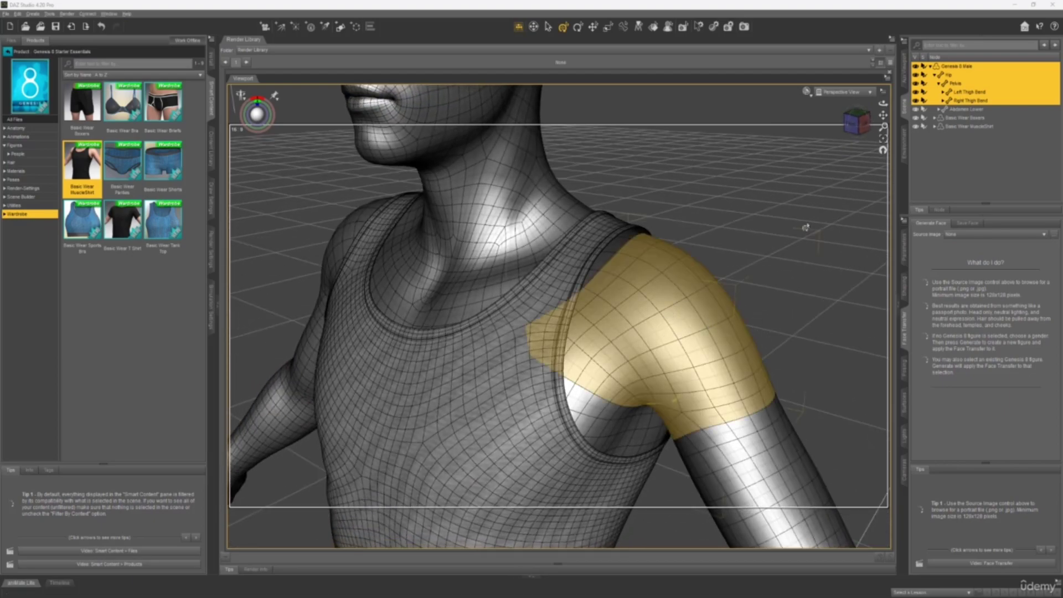
left_click(857, 123)
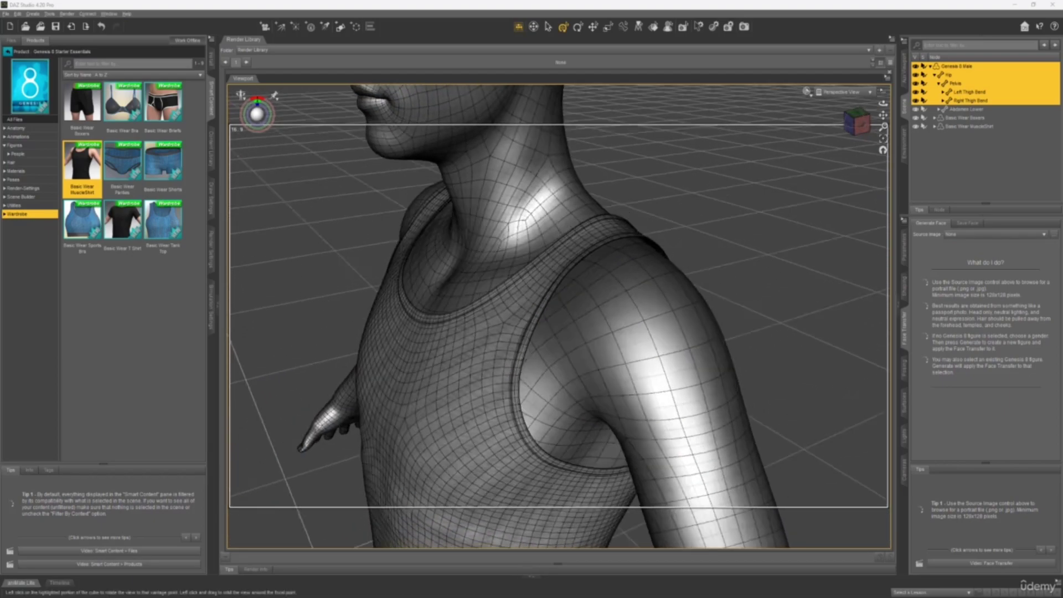
scroll(445, 183, "up", 6)
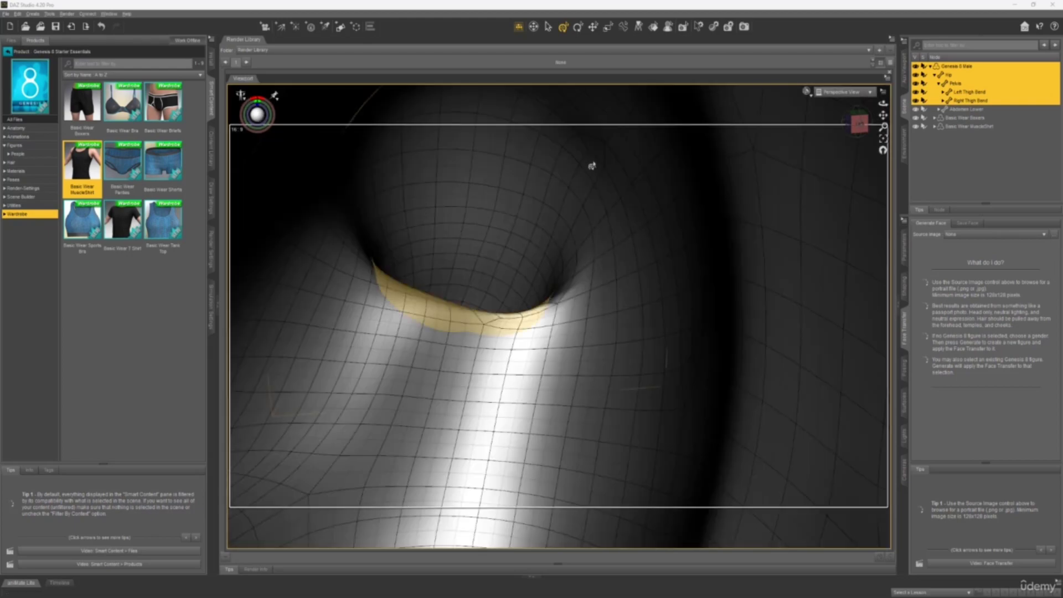
scroll(590, 168, "down", 3)
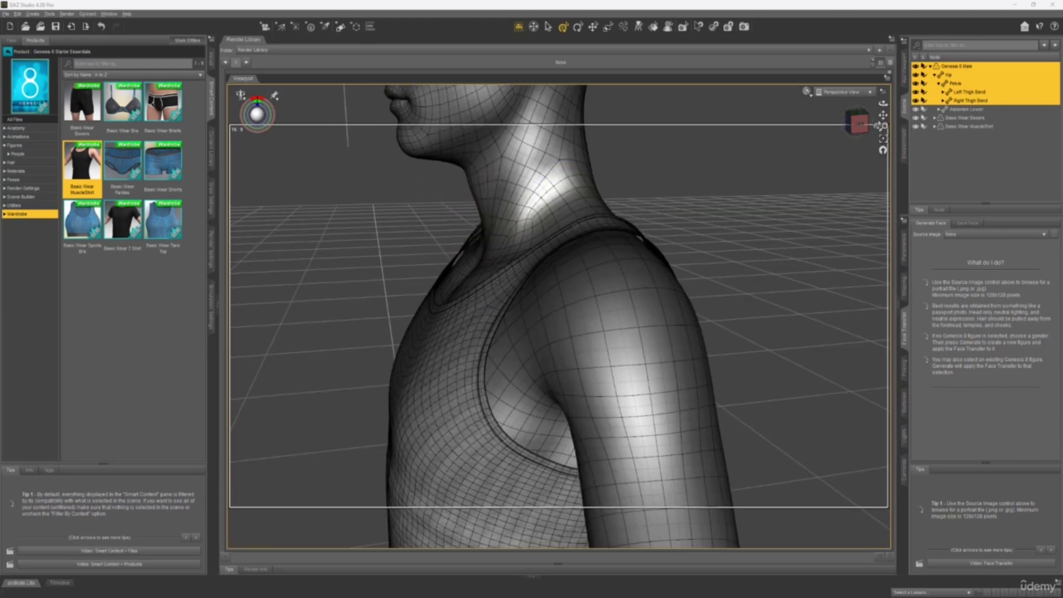
Step: Zoom and pan to inspect the head, neck and shoulder topology from front and three-quarter views
left_click_drag(883, 114, 883, 114)
scroll(670, 246, "down", 2)
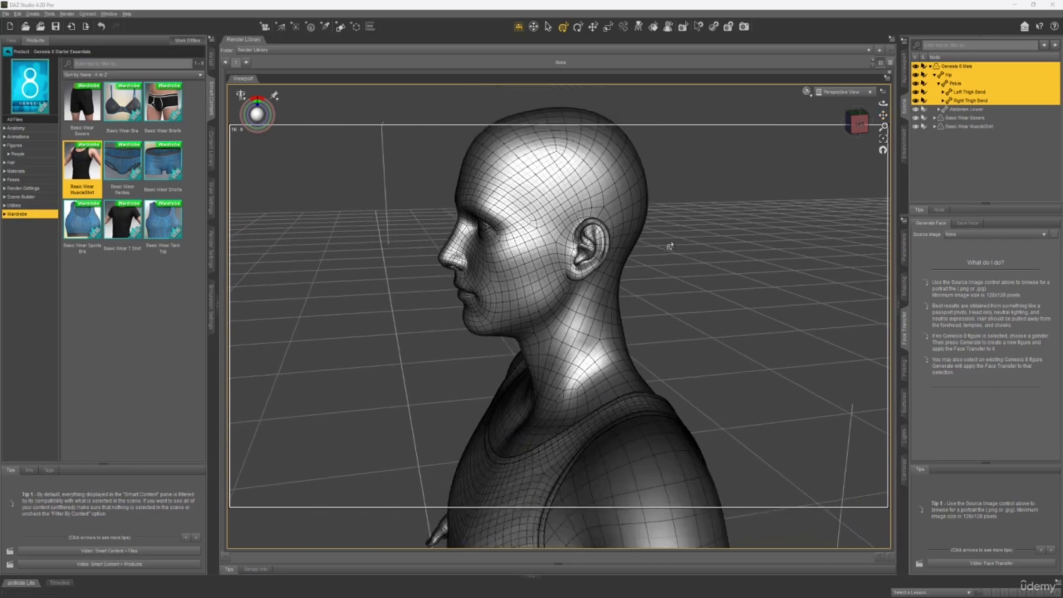
scroll(669, 246, "up", 5)
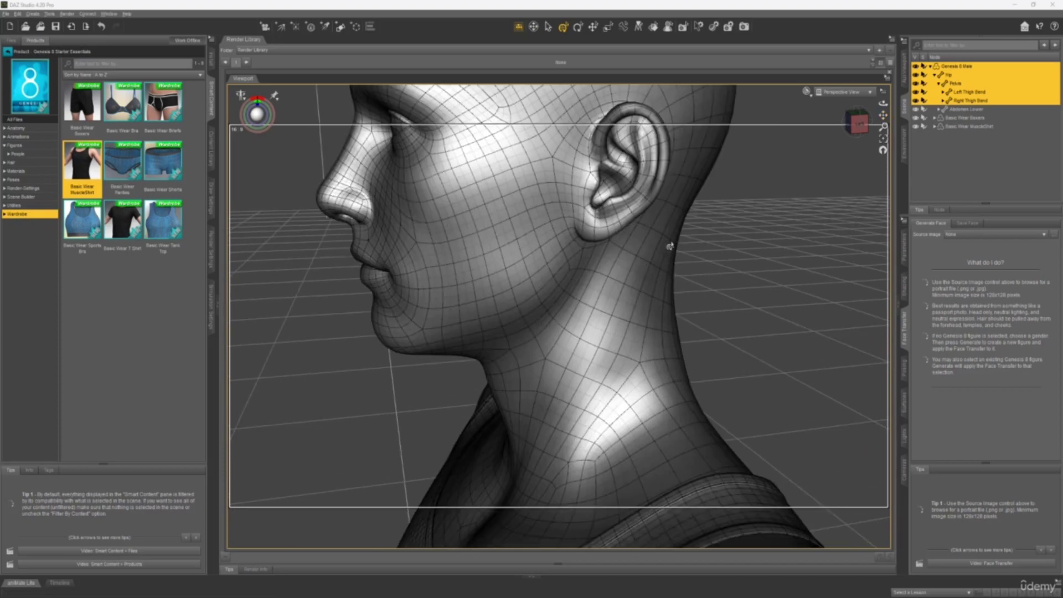
scroll(670, 246, "up", 3)
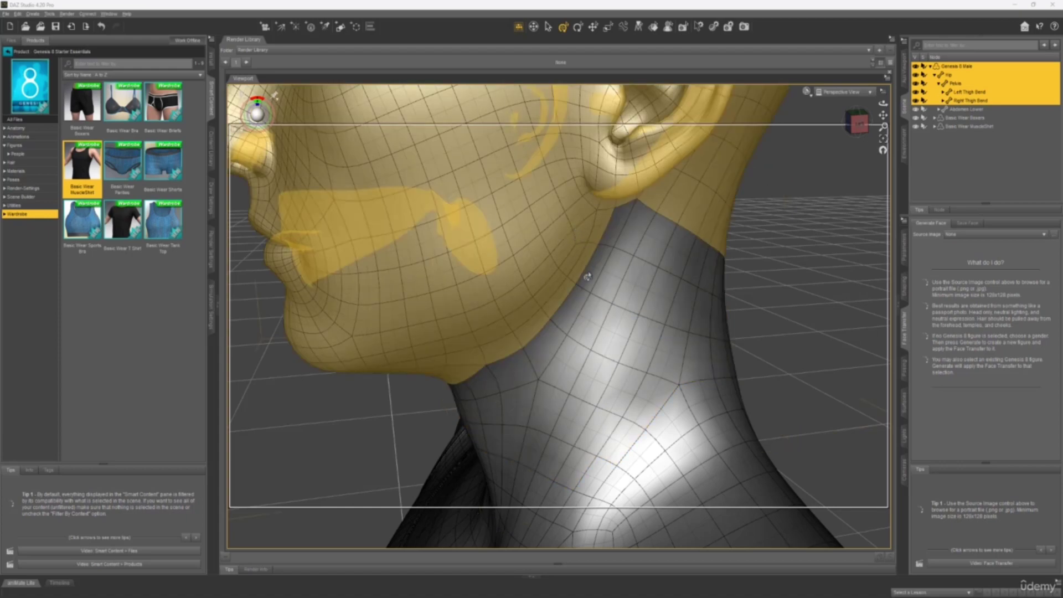
left_click(858, 122)
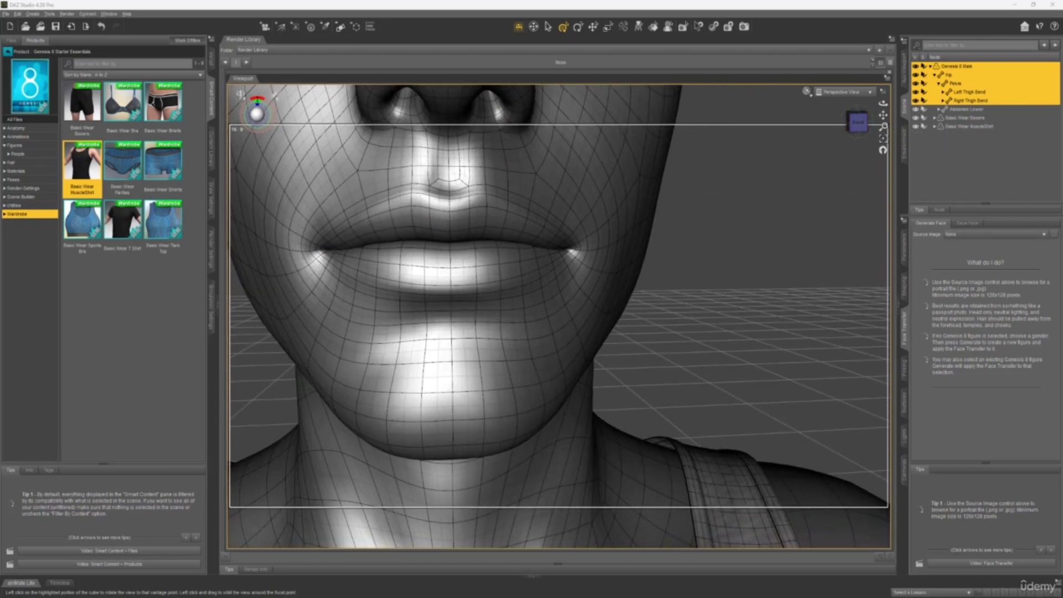
scroll(561, 251, "down", 5)
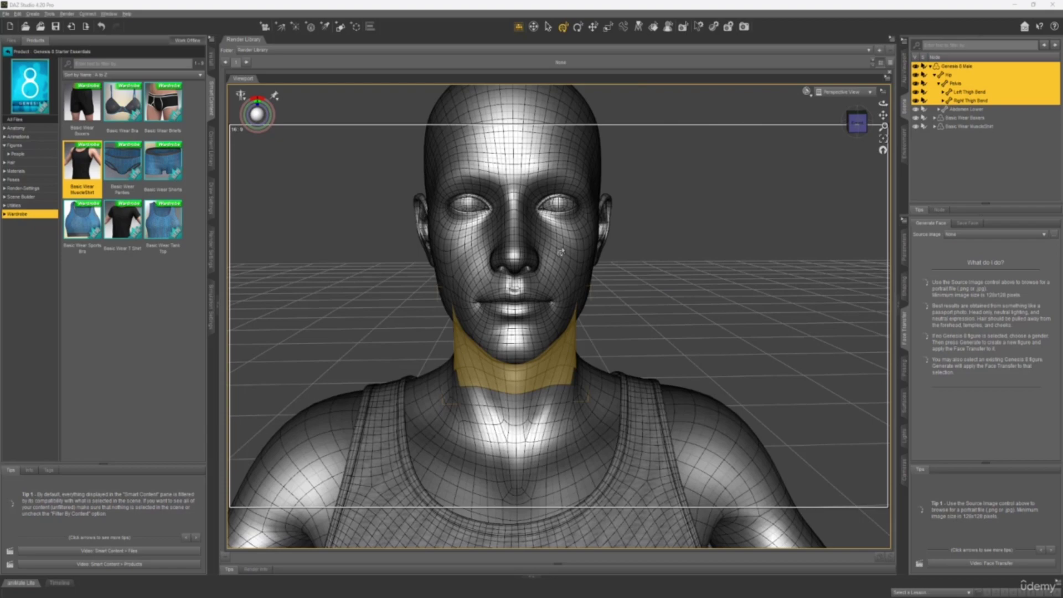
scroll(561, 251, "down", 5)
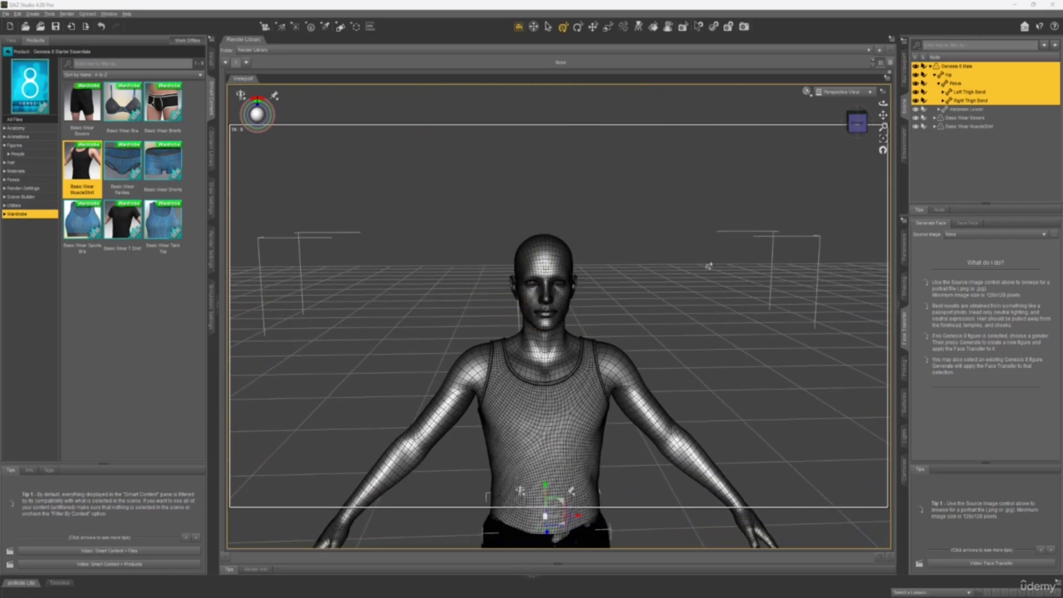
left_click(860, 125)
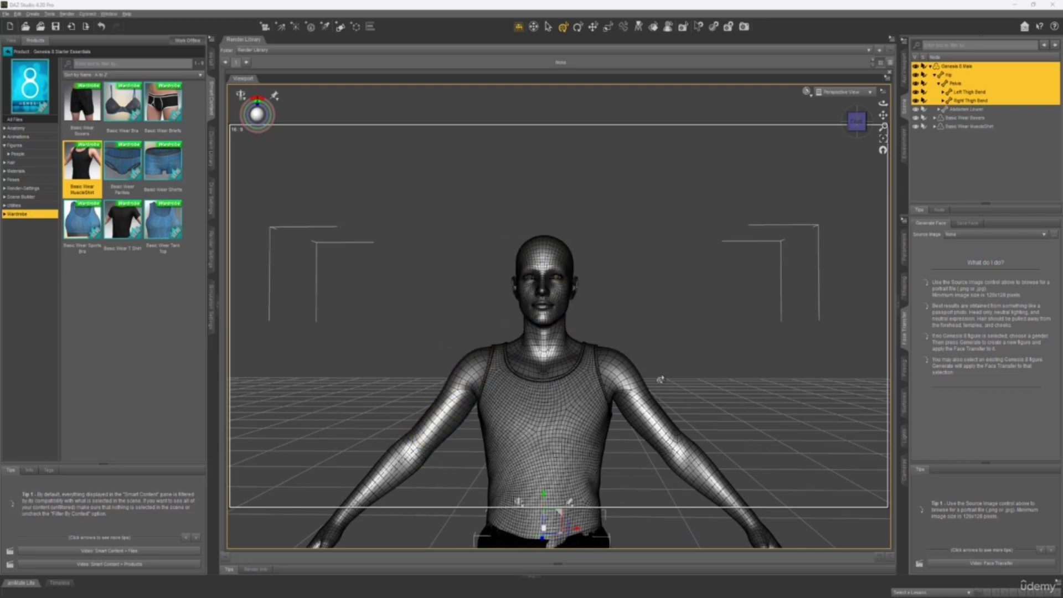
left_click_drag(883, 115, 883, 102)
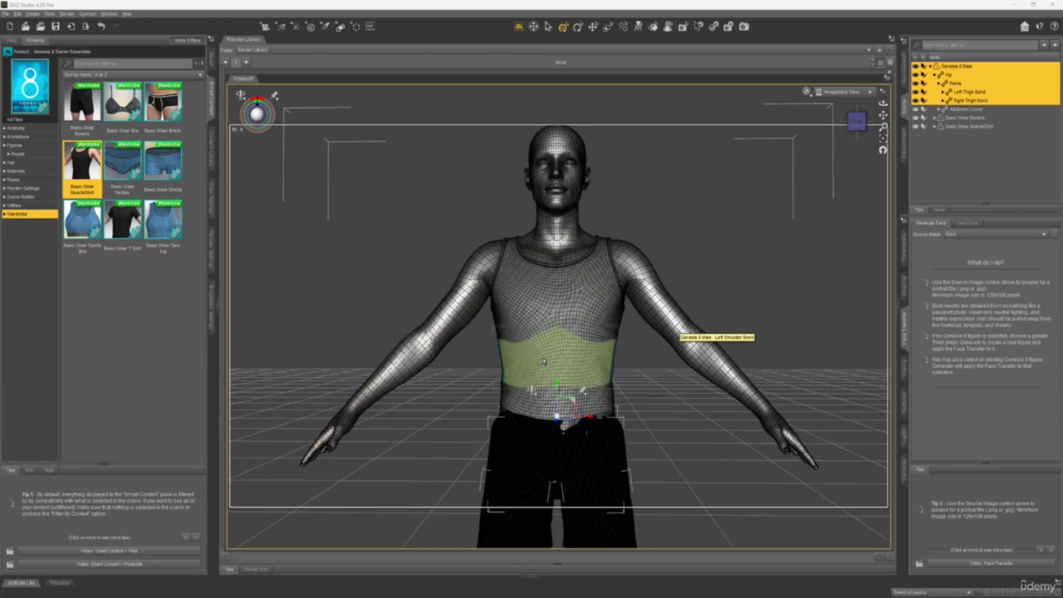
left_click_drag(857, 118, 631, 147)
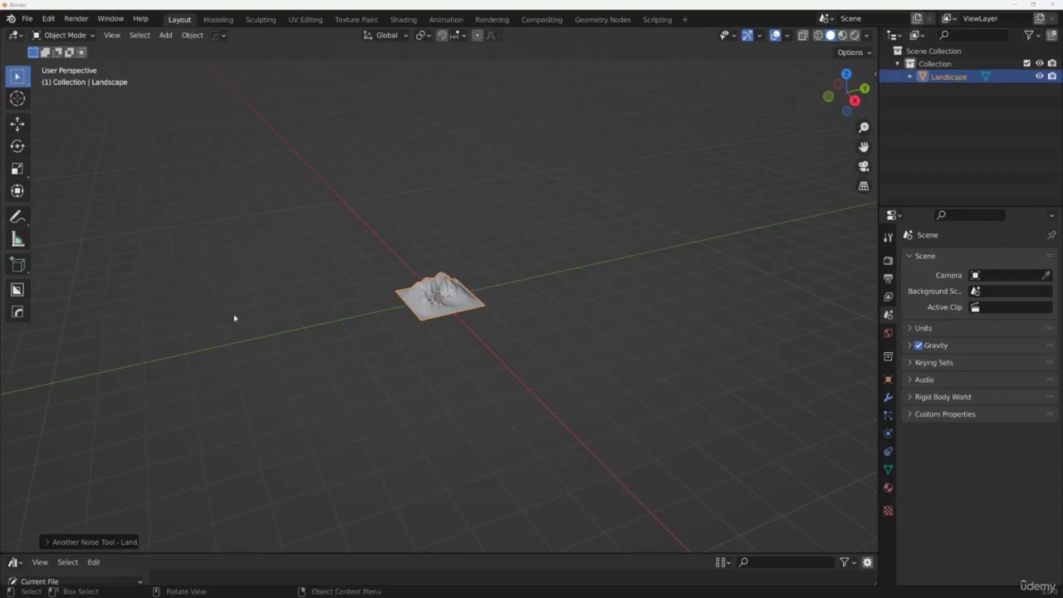
Step: Close the terrain generator settings, scale the Landscape up considerably and orbit around it
left_click(429, 307)
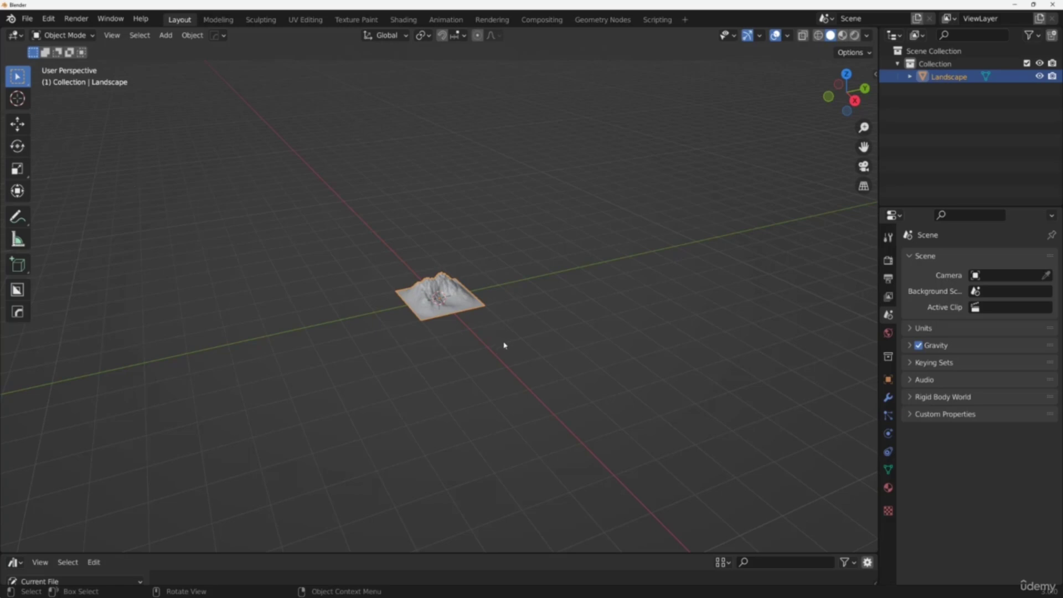
key("s")
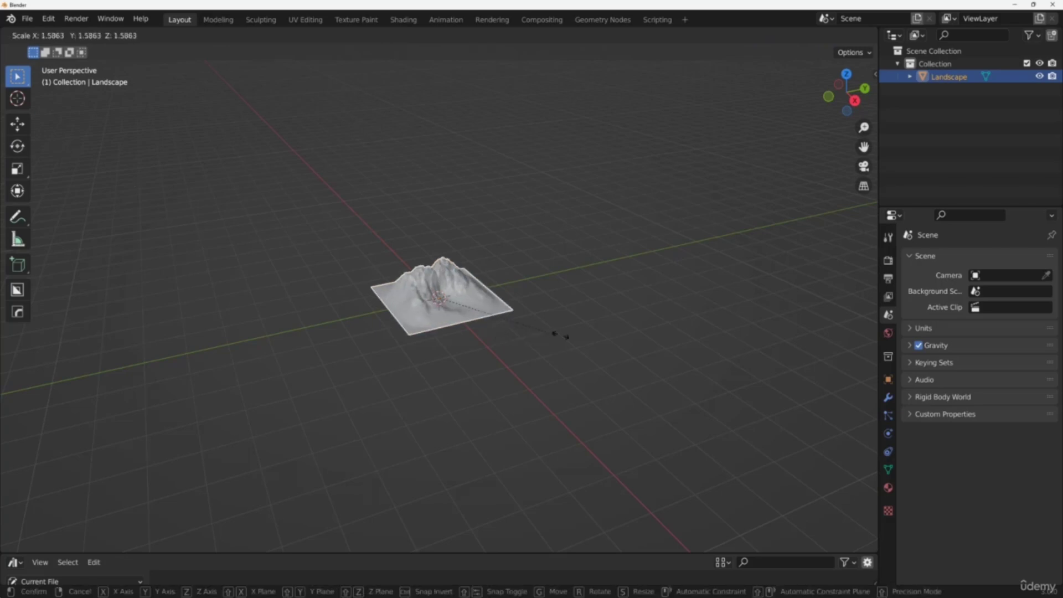
left_click(630, 376)
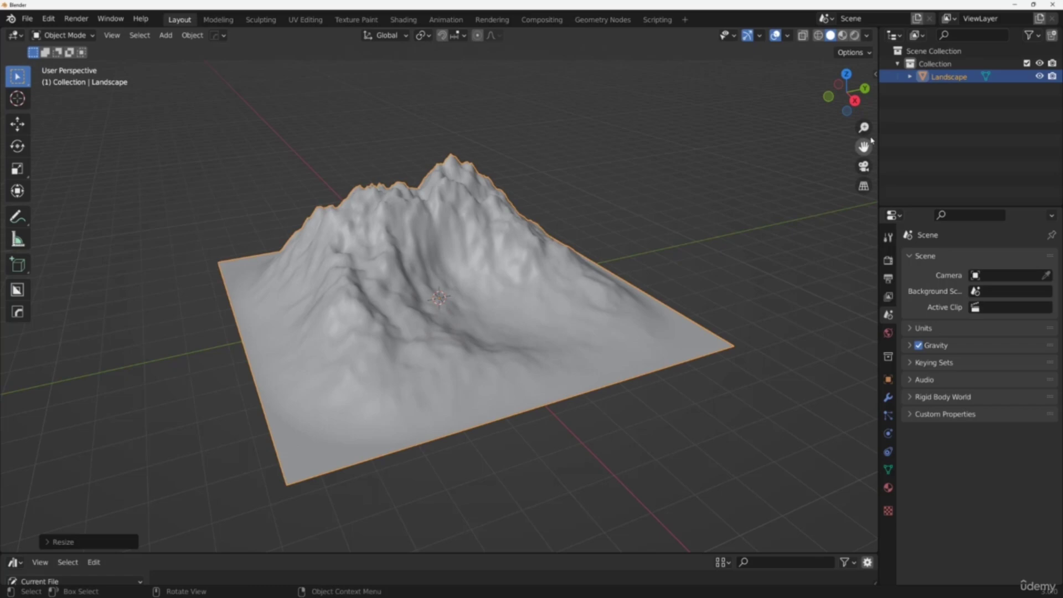
left_click_drag(846, 91, 787, 110)
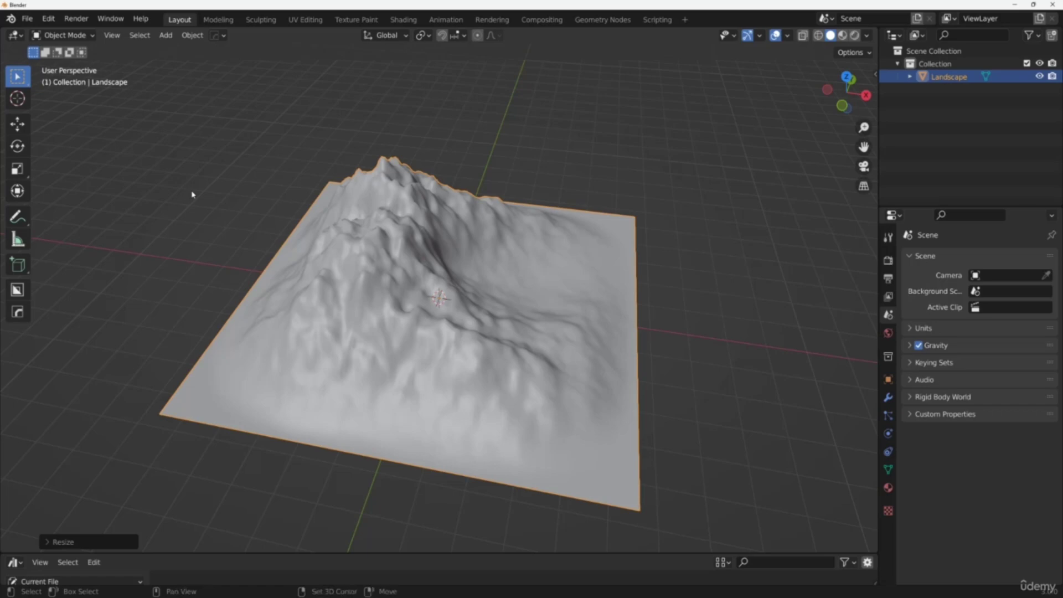
key("shift+a")
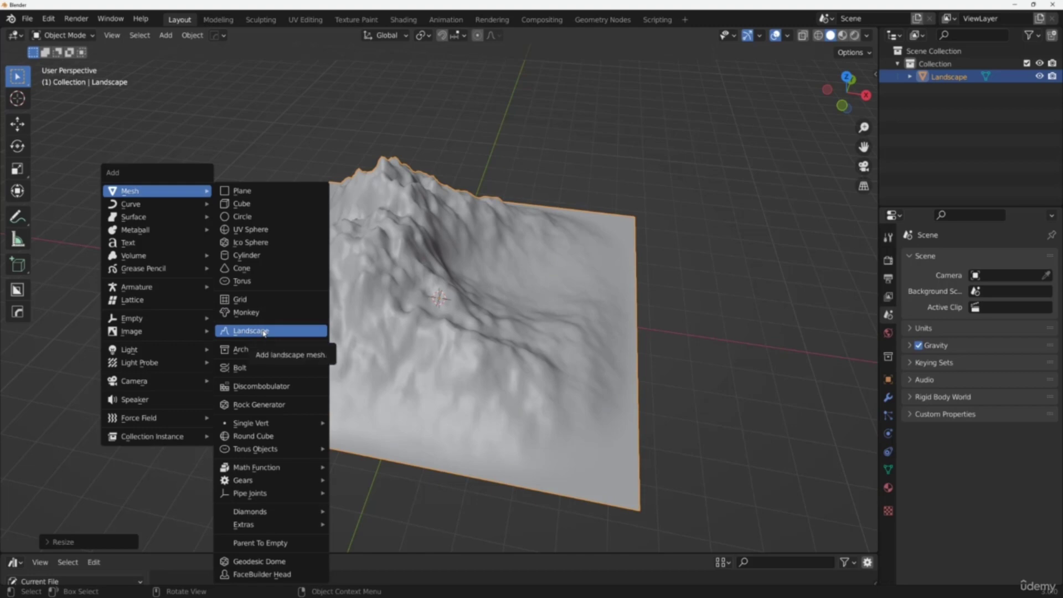
Step: Add a Rock Generator rock, slide it along X beside the terrain, and reselect the Landscape
mouse_move(266, 351)
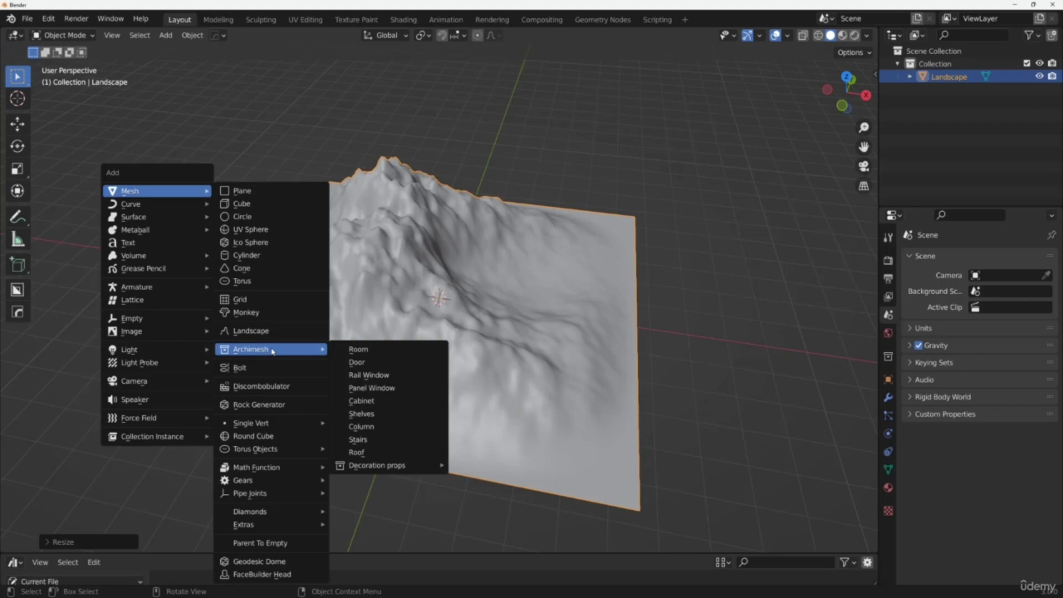
left_click(276, 410)
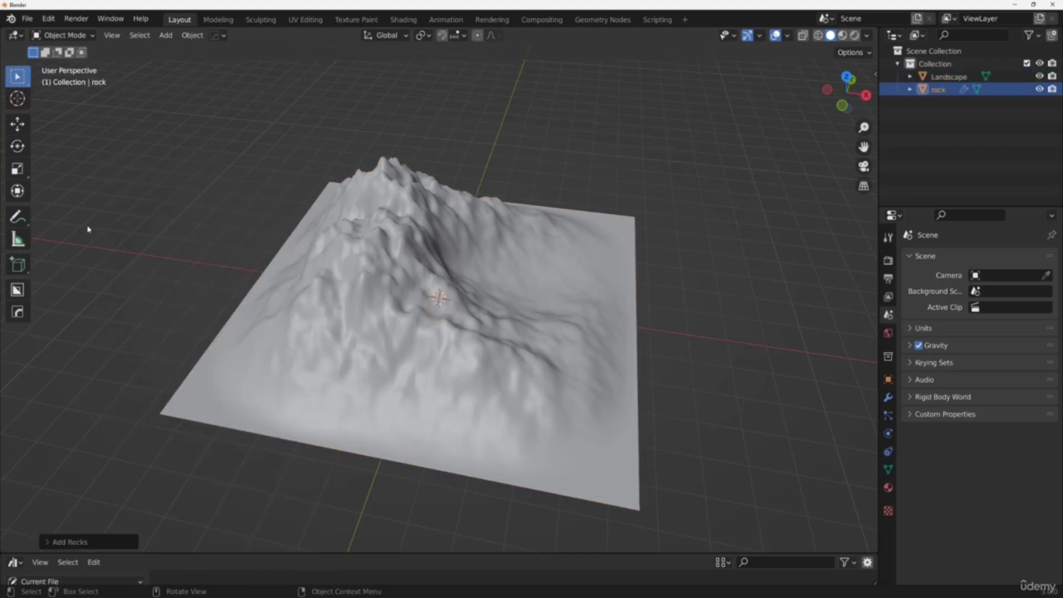
left_click(17, 125)
left_click_drag(490, 305, 727, 337)
left_click(415, 257)
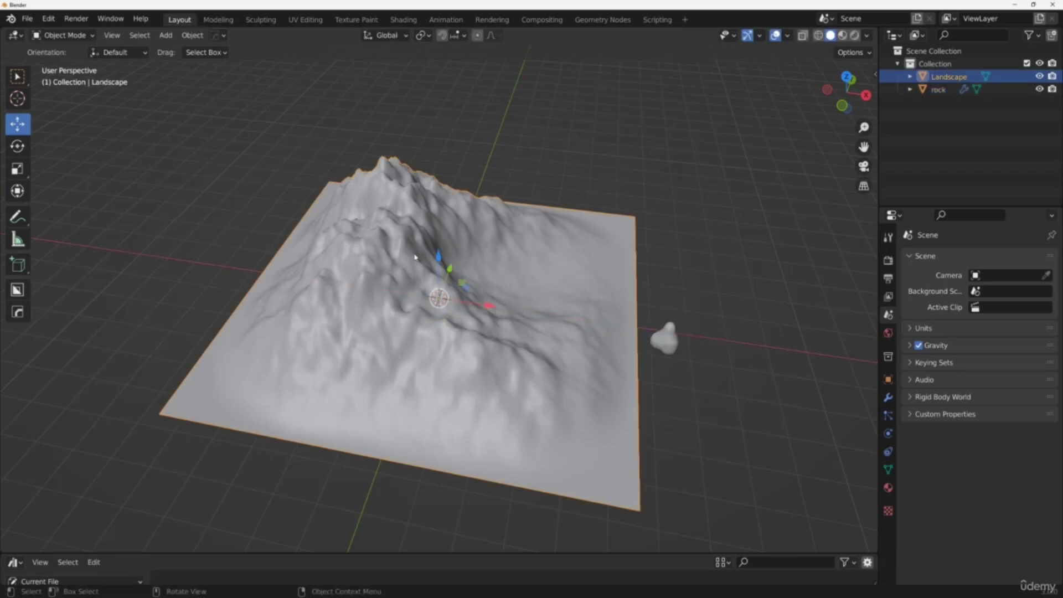
Step: Switch the Landscape into Edit Mode and zoom in on its mesh
left_click(71, 35)
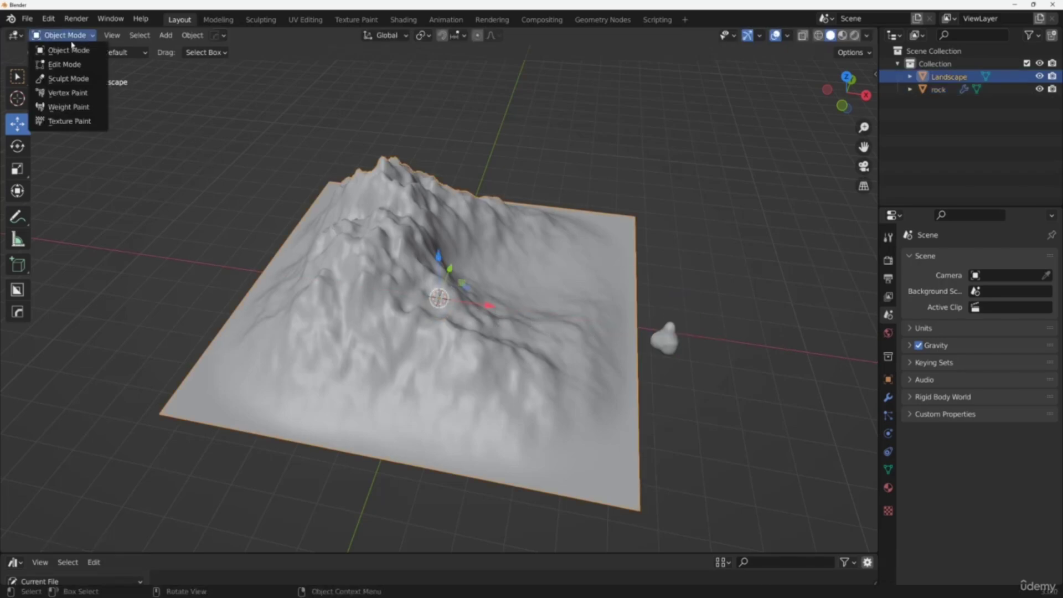
left_click(71, 66)
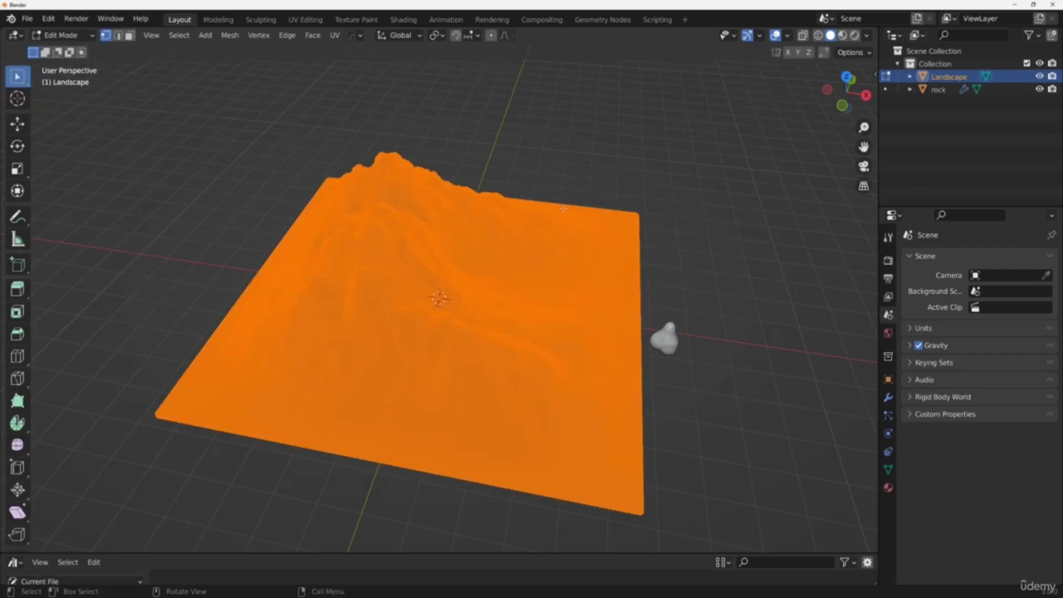
scroll(454, 254, "up", 4)
scroll(453, 255, "down", 2)
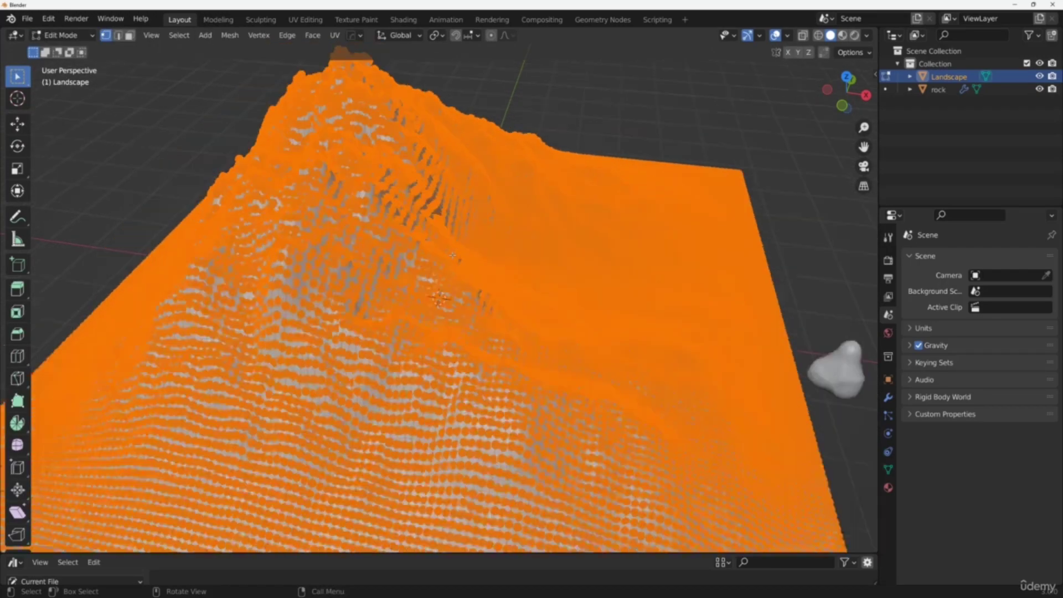
scroll(453, 254, "up", 5)
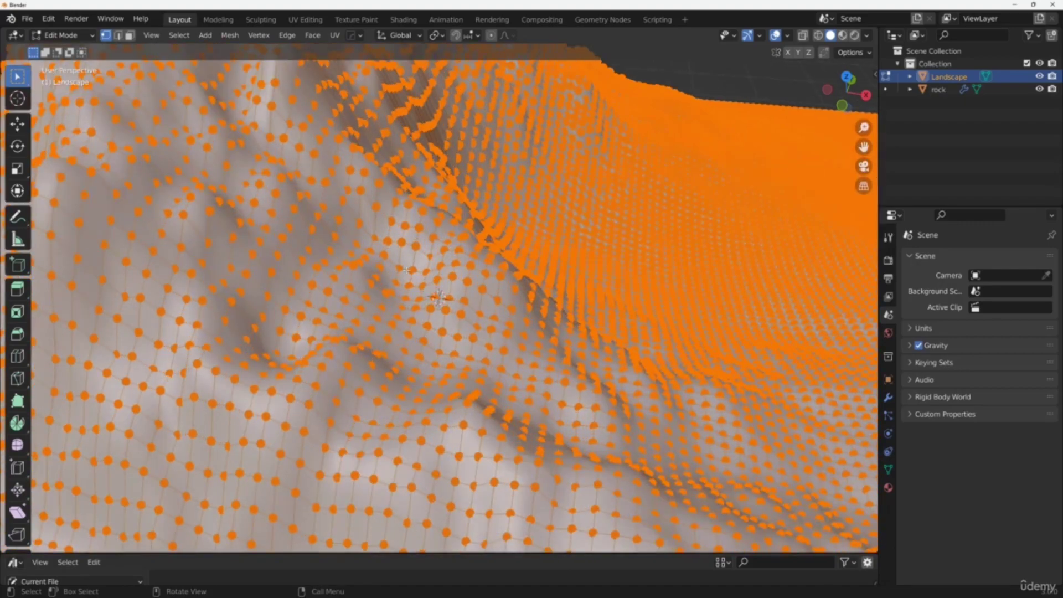
Step: Clear the selection to a single vertex and orbit around the close-up of the grid
middle_click_drag(325, 235, 188, 244)
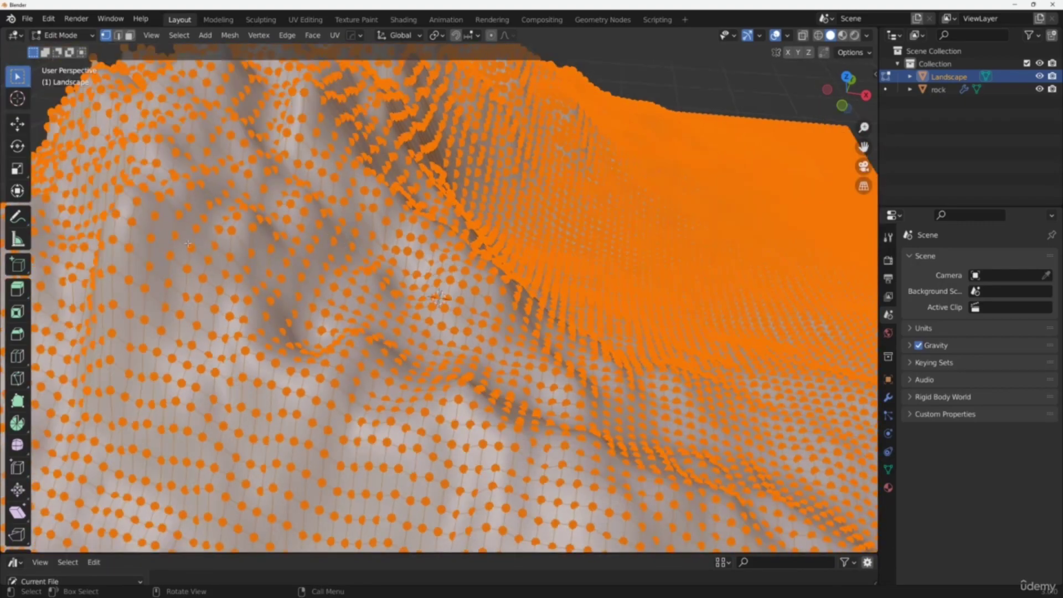
left_click(170, 255)
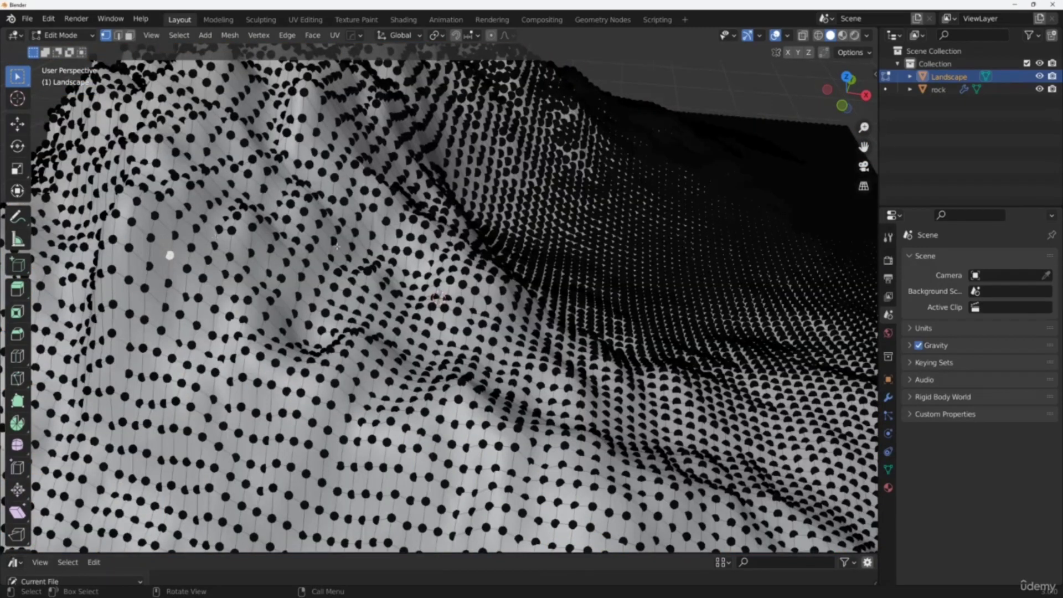
scroll(337, 246, "down", 10)
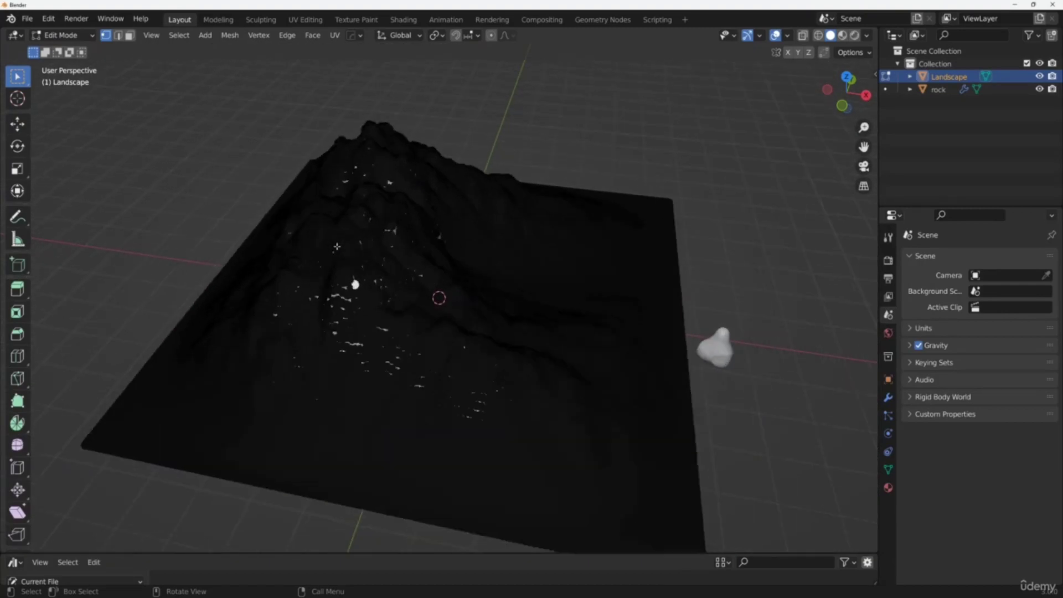
scroll(336, 246, "up", 10)
scroll(418, 209, "down", 2)
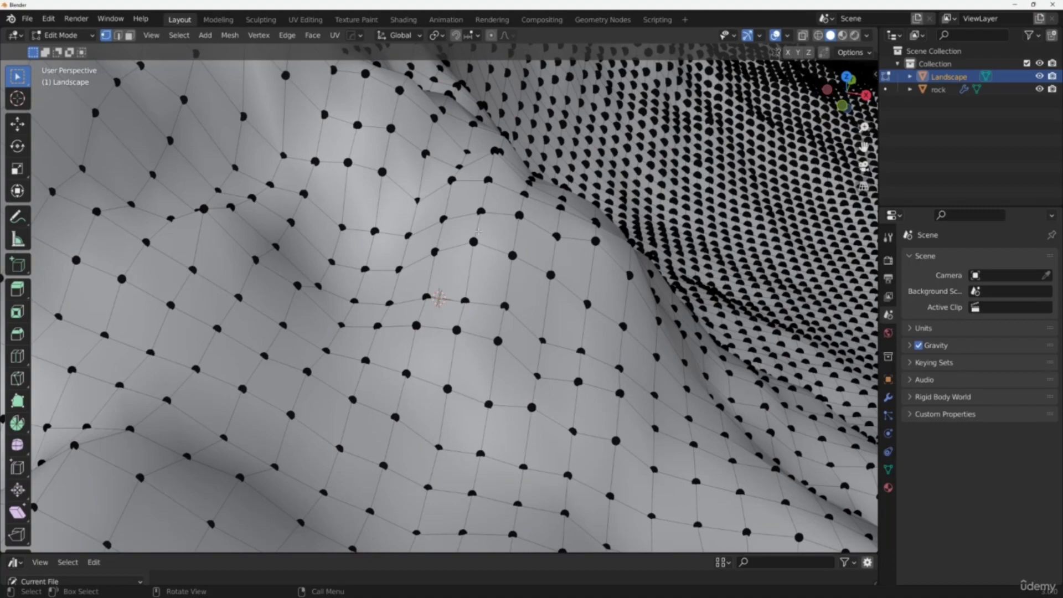
left_click_drag(841, 103, 811, 105)
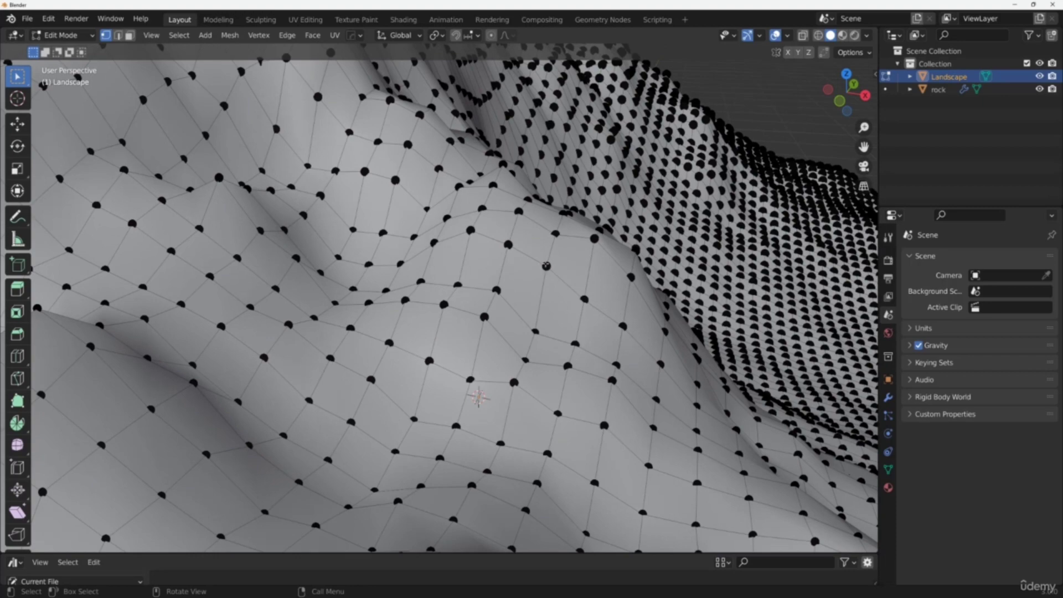
Step: Cut four edge loops across the Landscape with Loop Cut and Slide, sliding the last one left
left_click(19, 356)
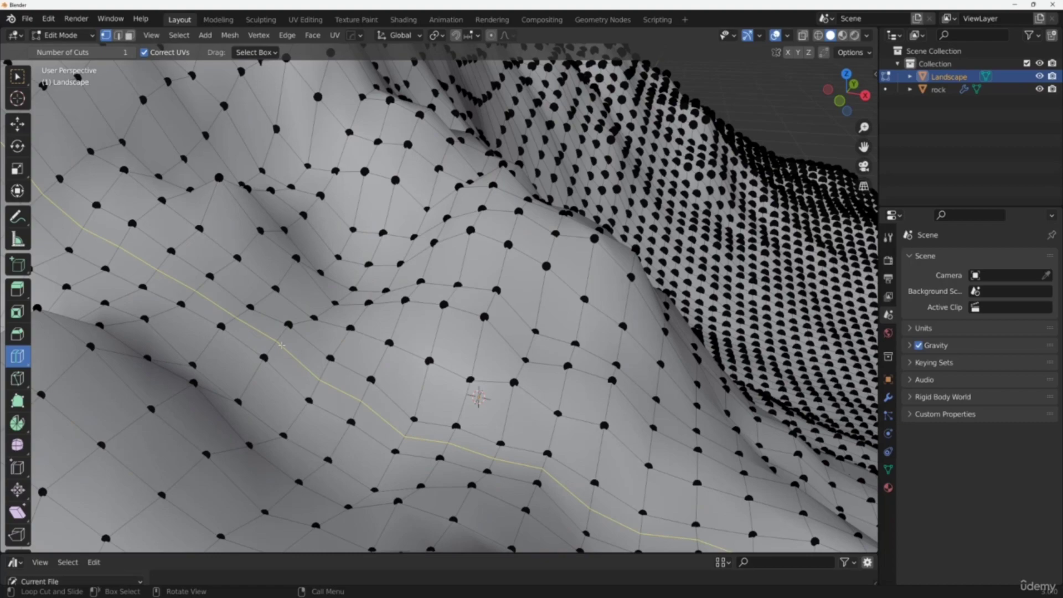
left_click(282, 345)
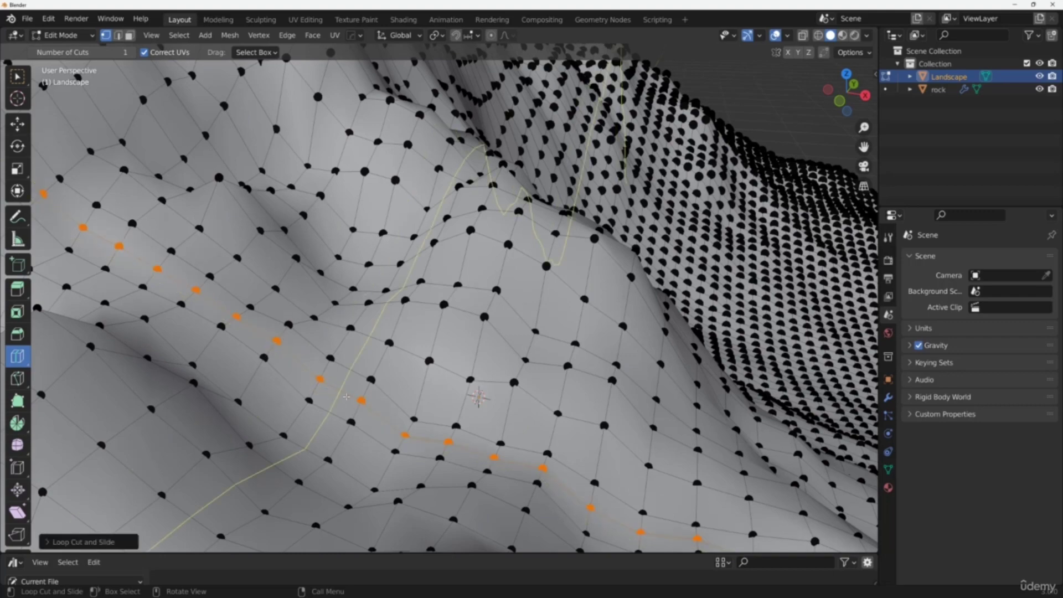
left_click(299, 360)
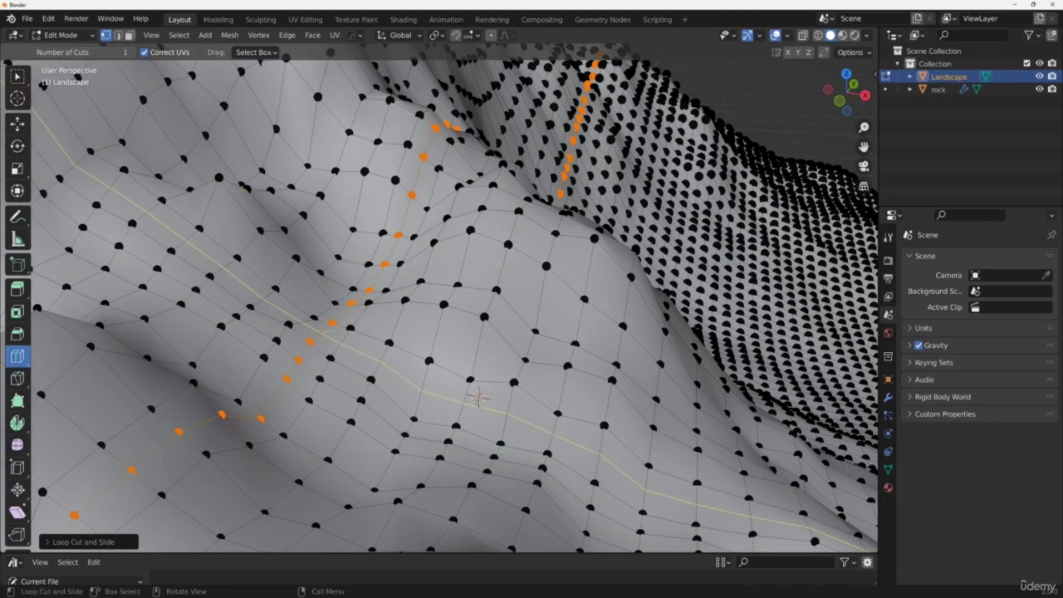
left_click(510, 298)
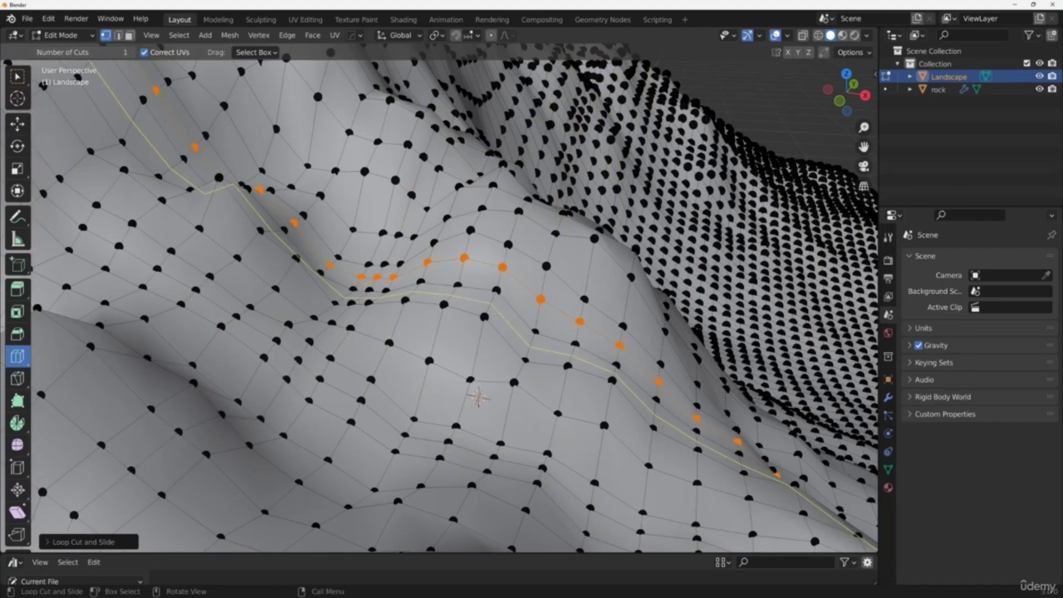
left_click(501, 297)
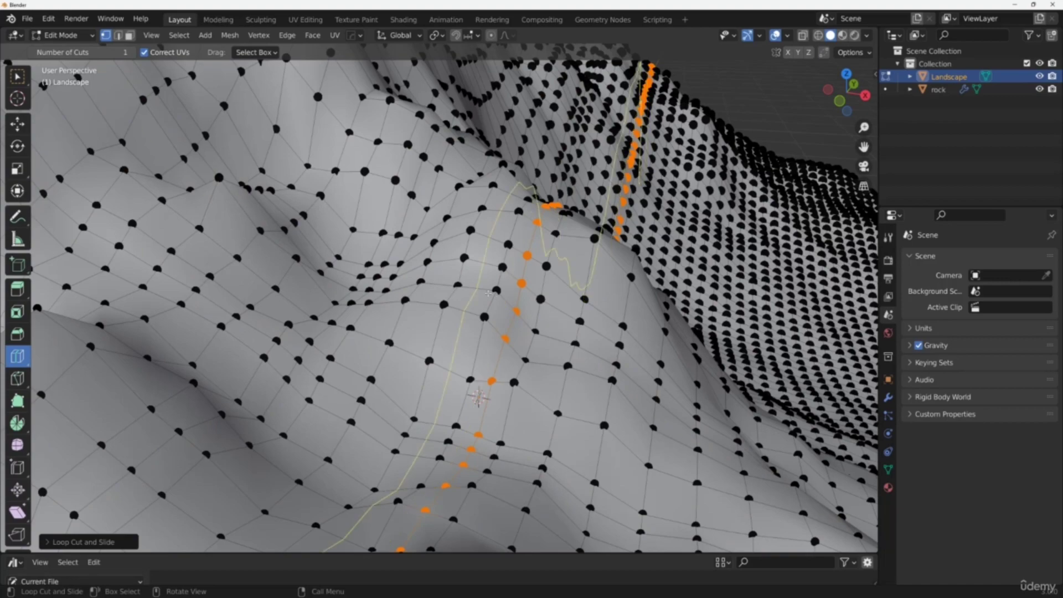
left_click_drag(488, 293, 394, 304)
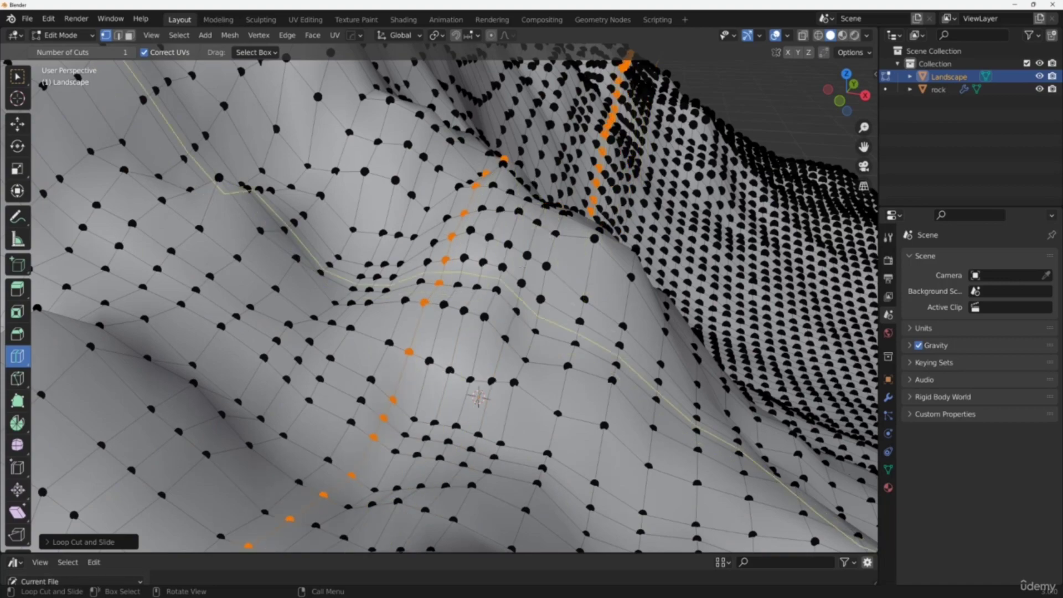
left_click_drag(839, 94, 775, 121)
scroll(658, 195, "down", 5)
scroll(658, 195, "down", 1)
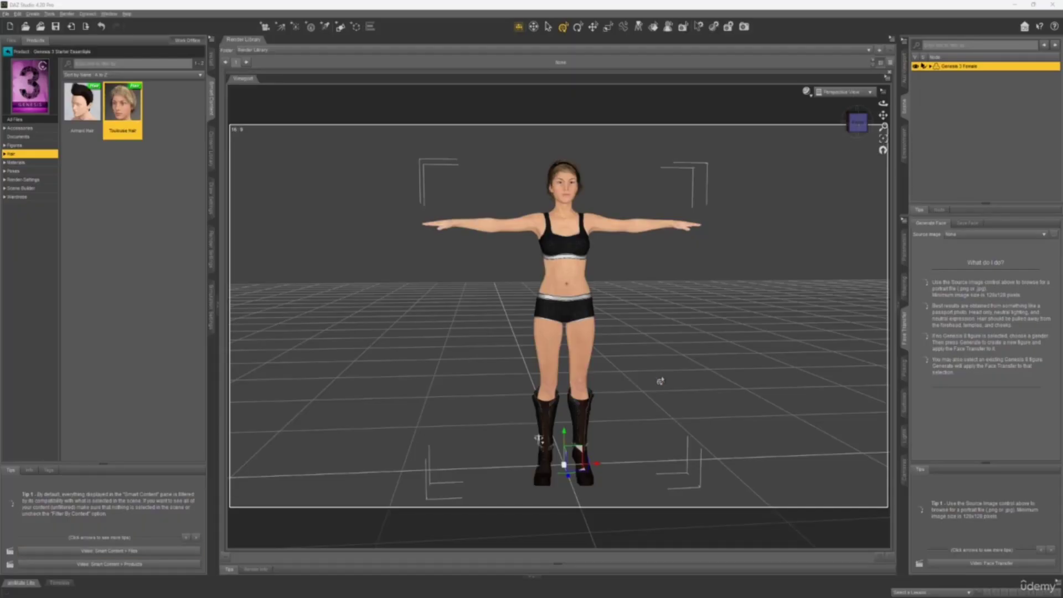
Step: View the Genesis 3 Female from the front and expand her node to show her clothing and hair
left_click_drag(858, 124, 681, 125)
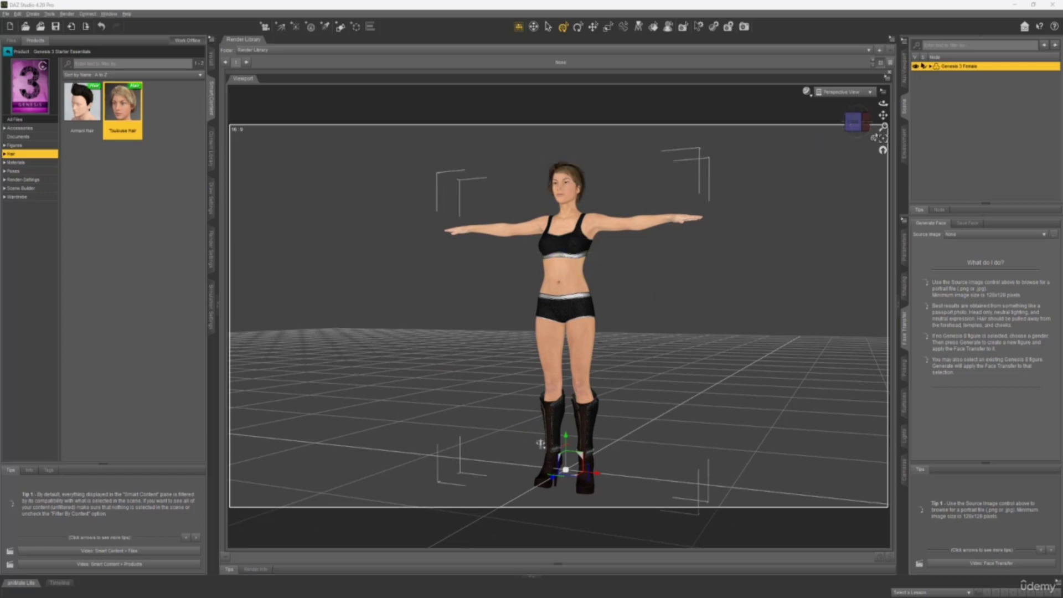
left_click(854, 121)
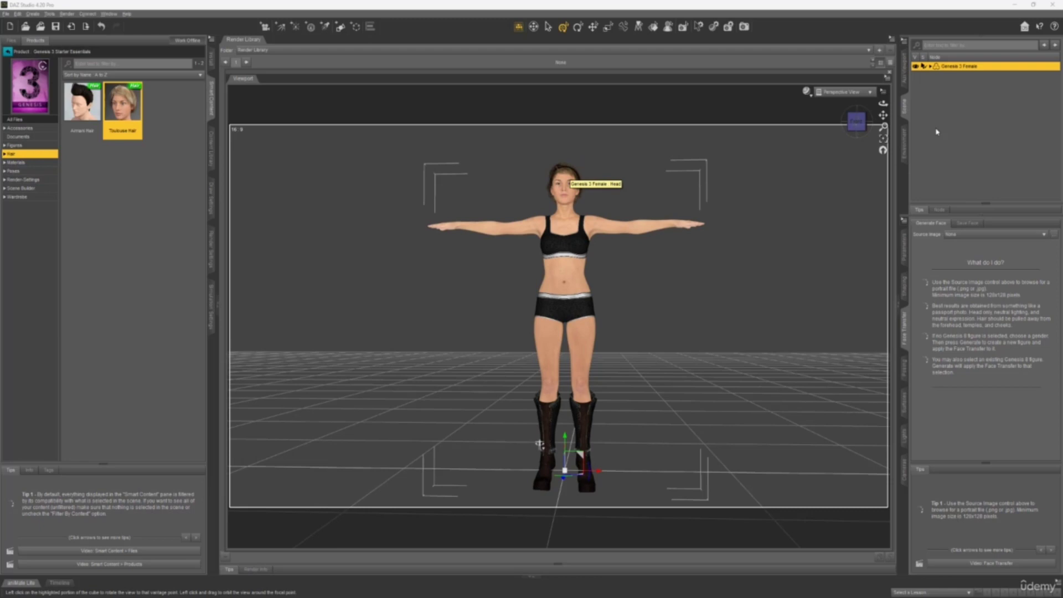
left_click(930, 66)
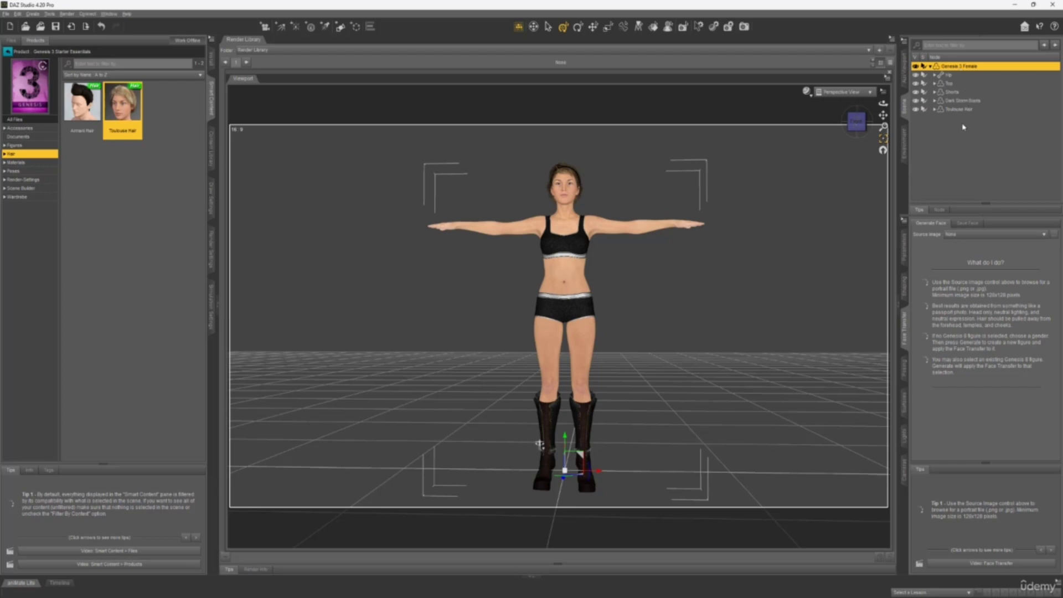
left_click(916, 109)
left_click(916, 109)
left_click_drag(491, 149, 597, 264, "alt")
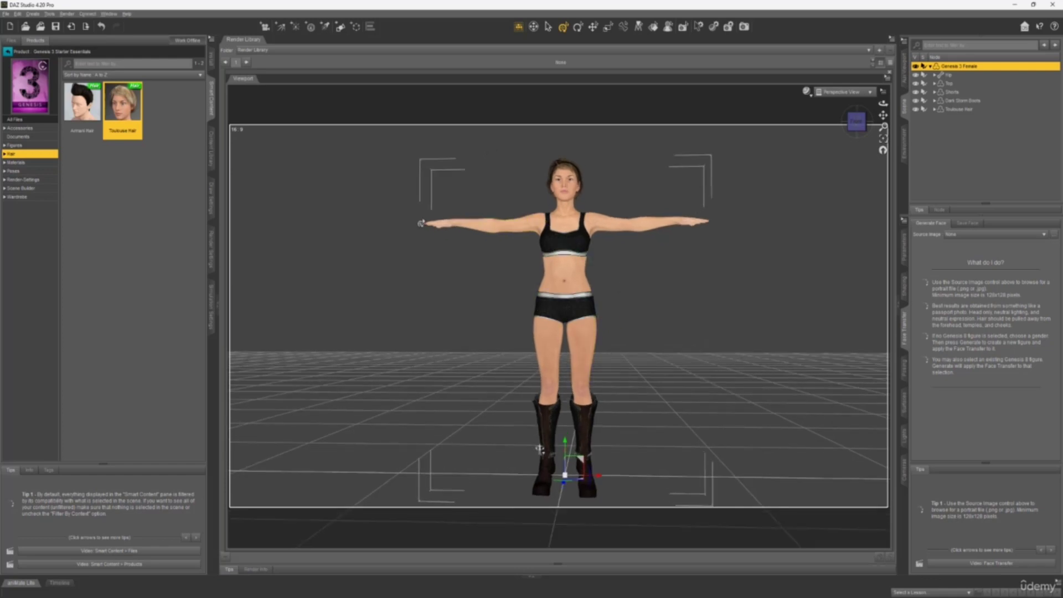
Step: Select the Shorts and apply the blue 03_Shorts material preset to them
left_click(20, 198)
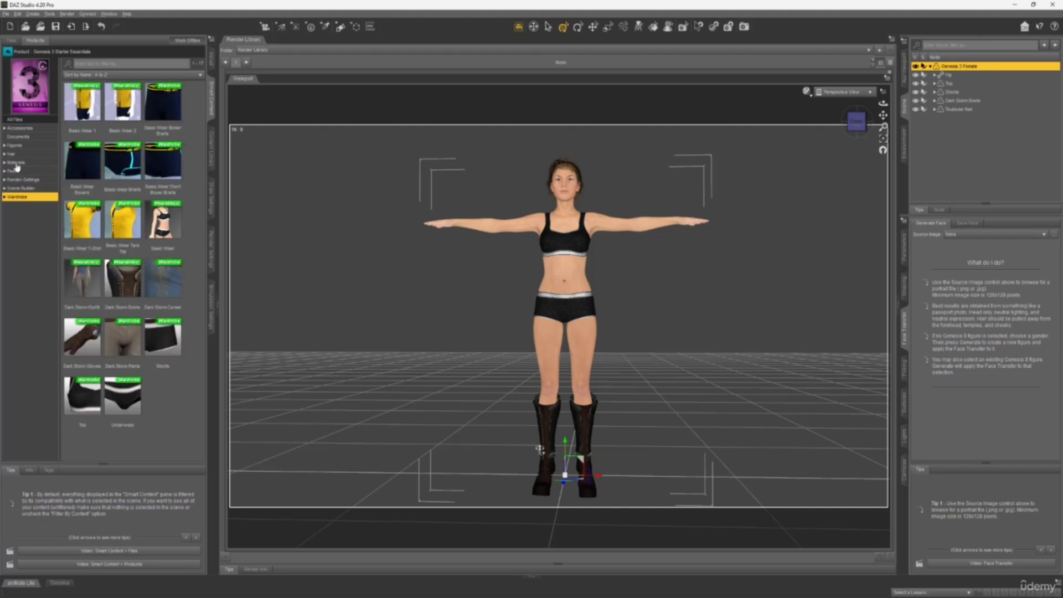
left_click(548, 305)
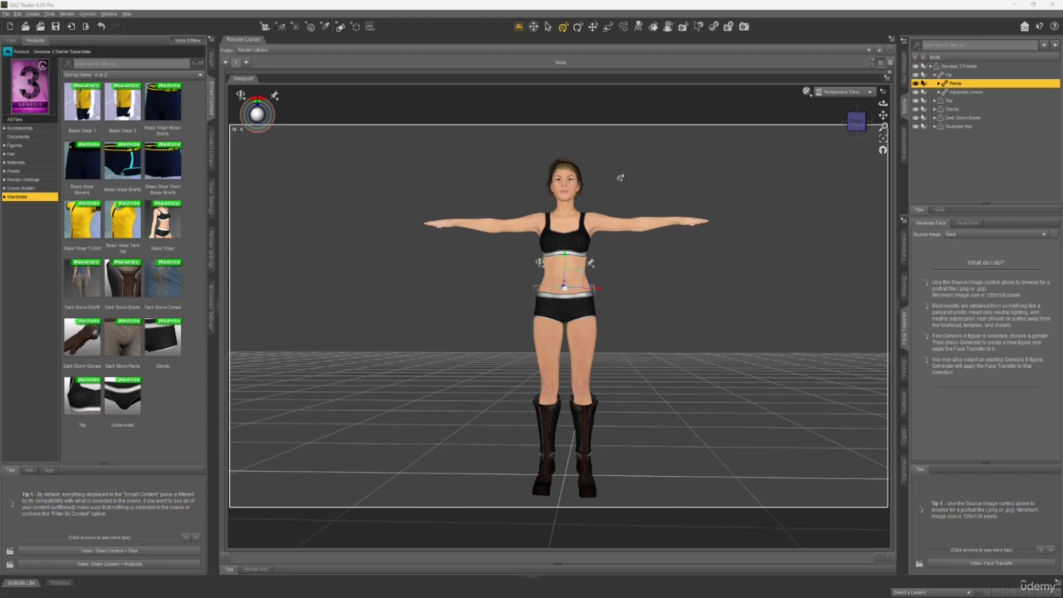
left_click(951, 109)
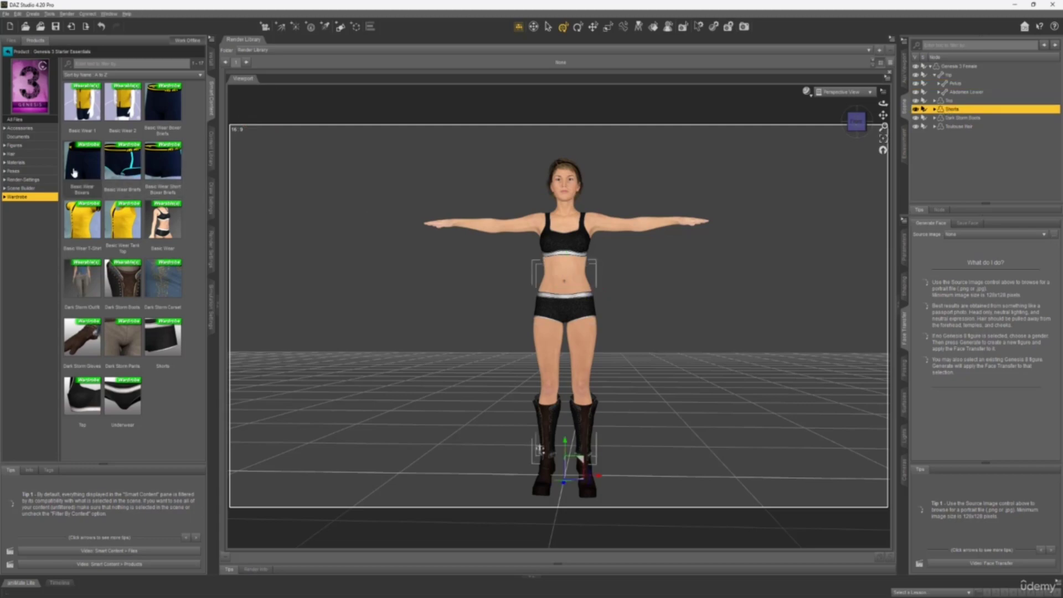
left_click(20, 163)
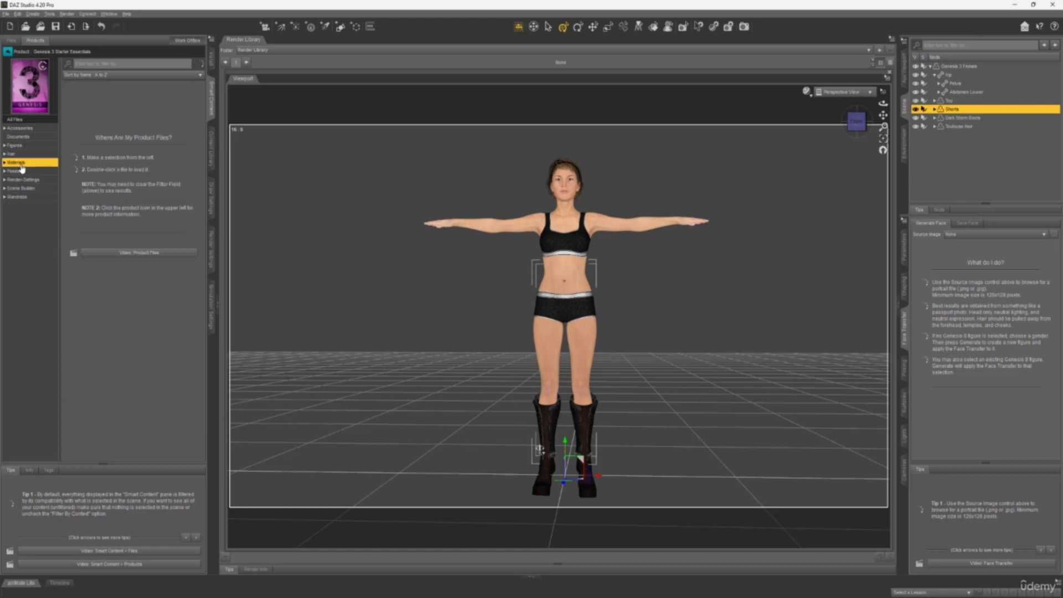
scroll(174, 225, "down", 3)
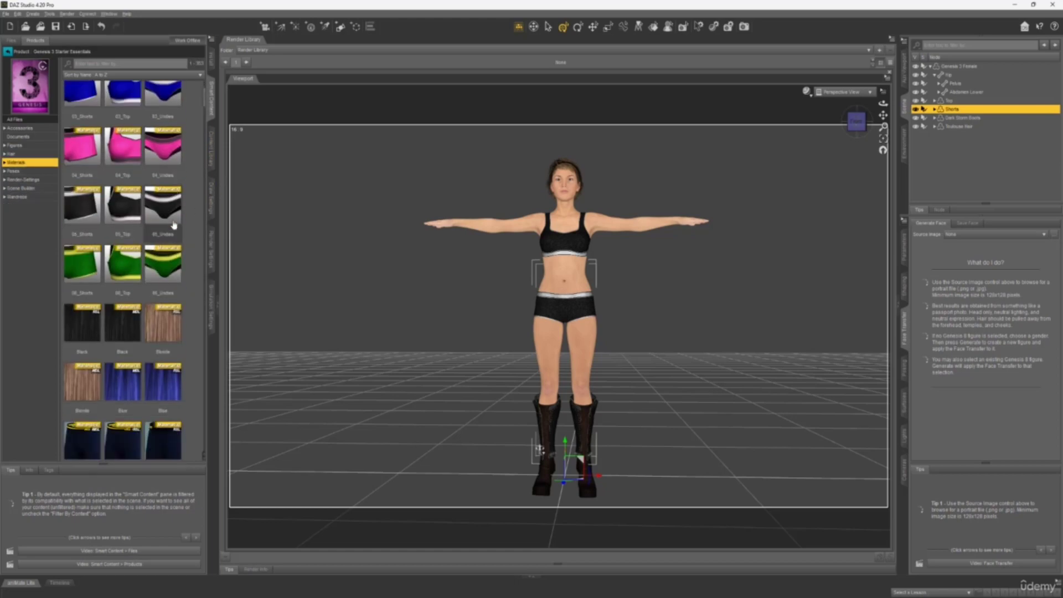
scroll(175, 225, "up", 3)
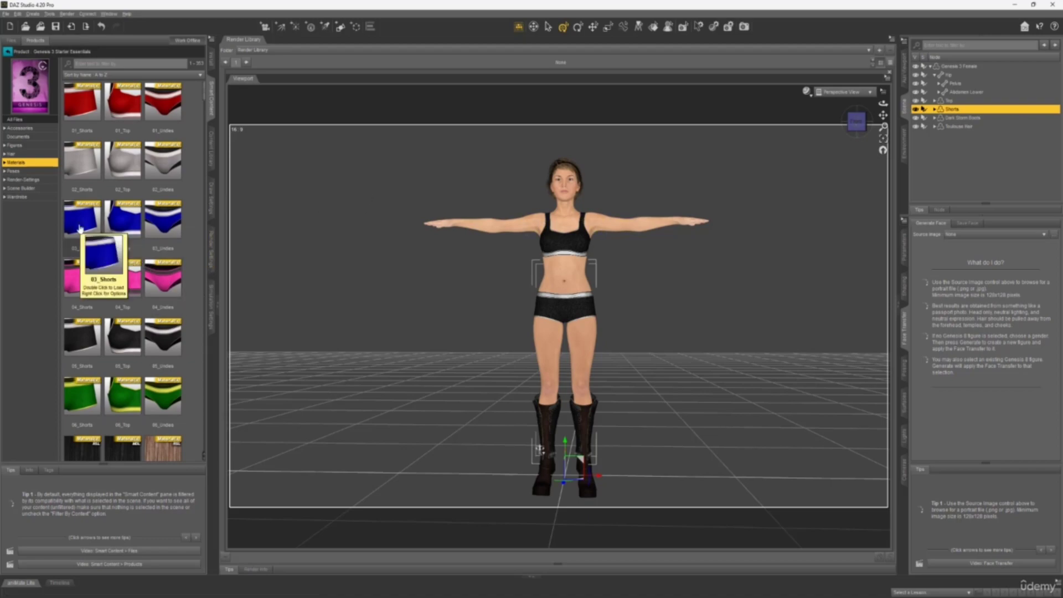
double_click(80, 229)
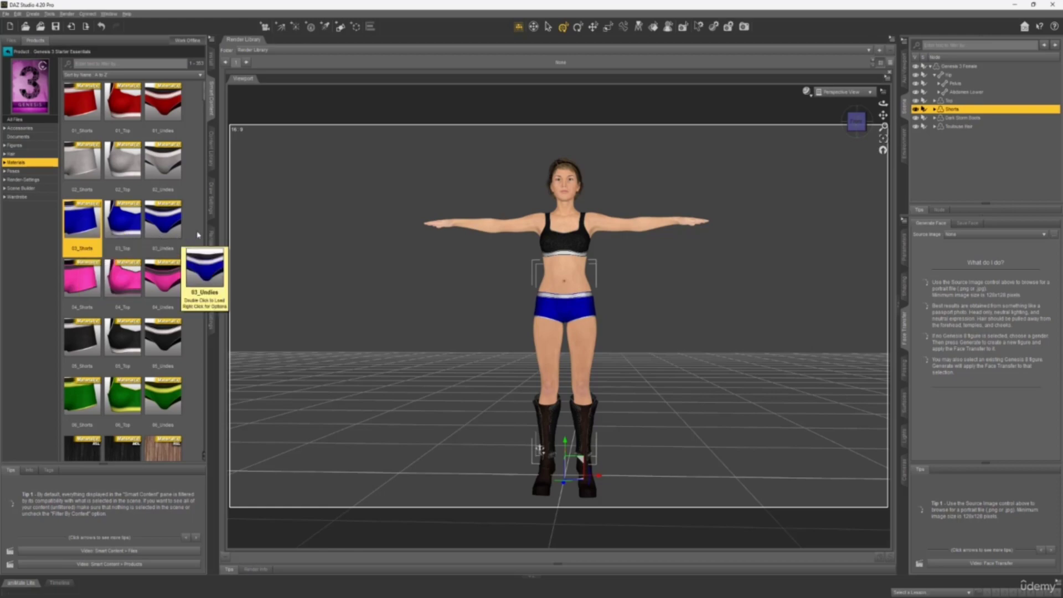
scroll(196, 233, "down", 10)
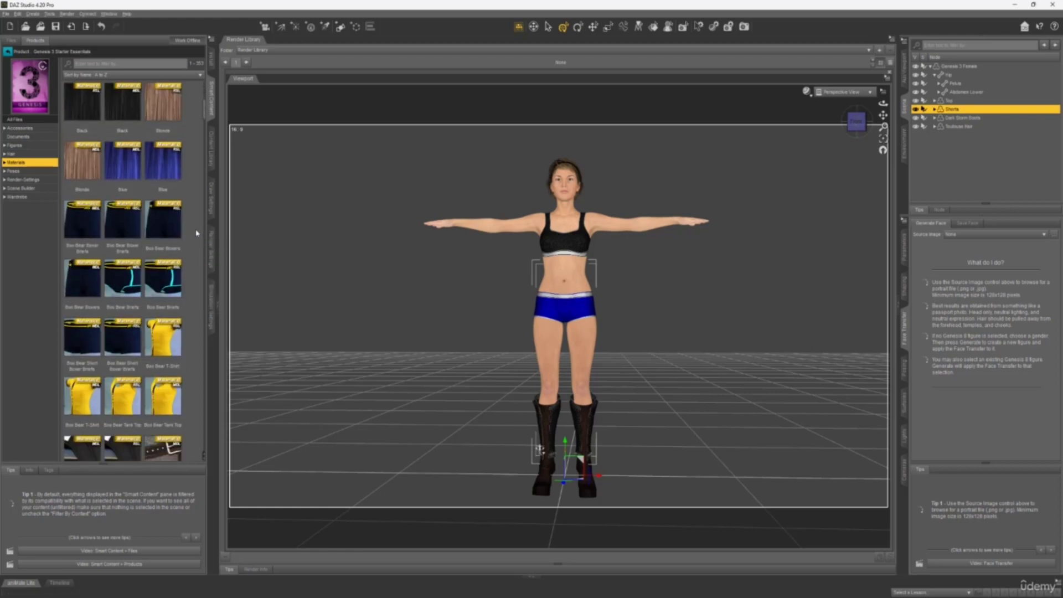
scroll(196, 232, "down", 3)
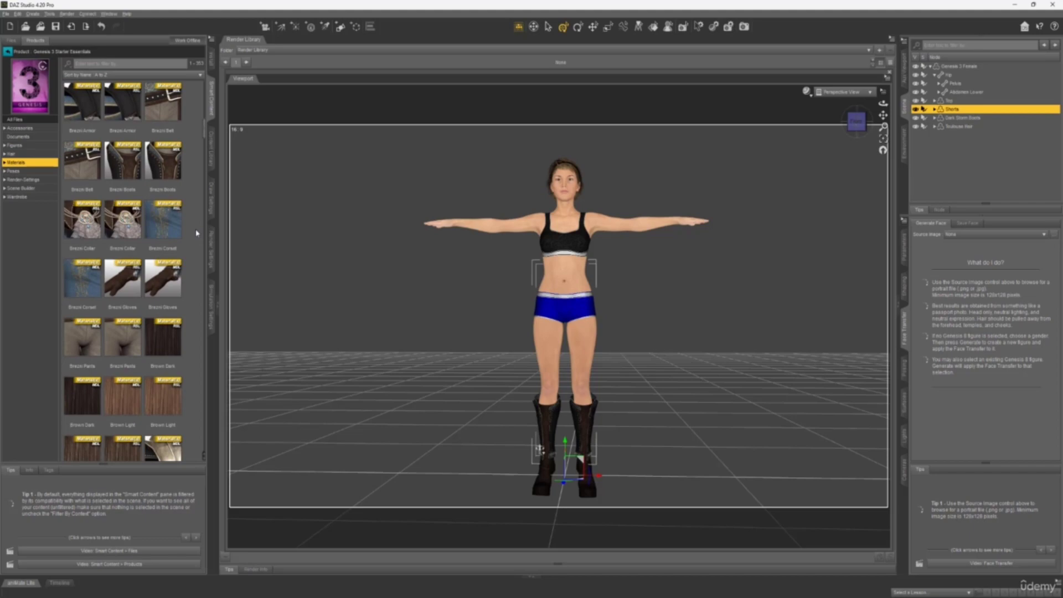
Step: Select the Dark Storm Boots in the Scene pane
left_click(951, 118)
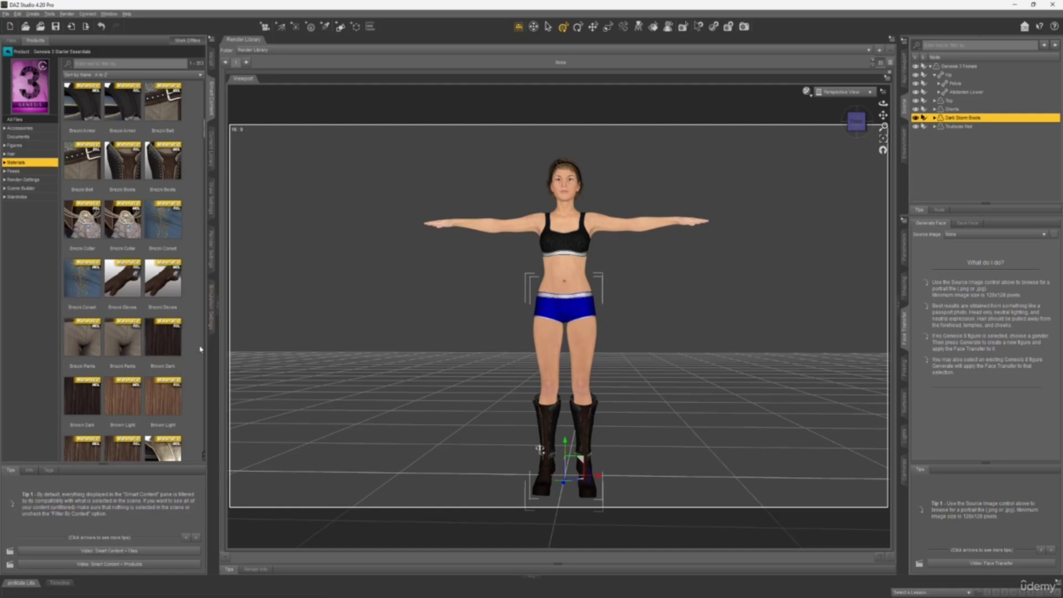
scroll(200, 349, "down", 5)
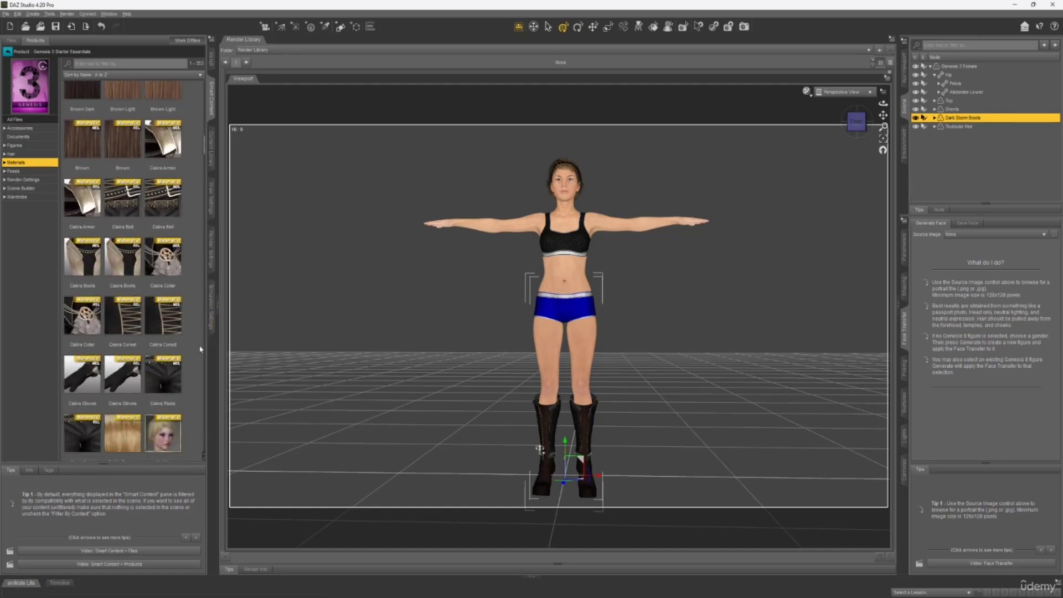
scroll(200, 349, "down", 10)
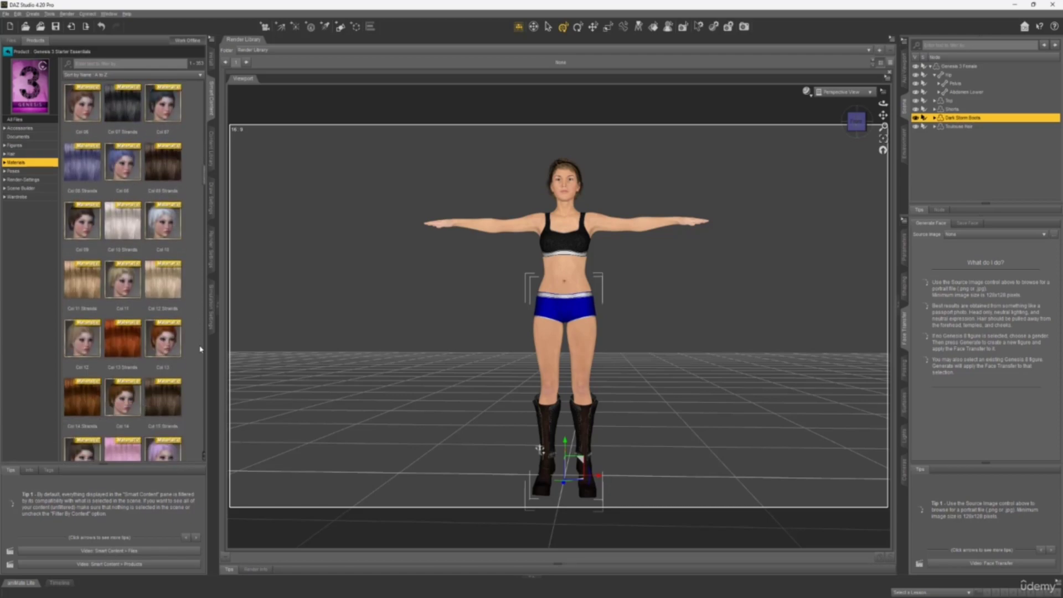
scroll(200, 349, "down", 10)
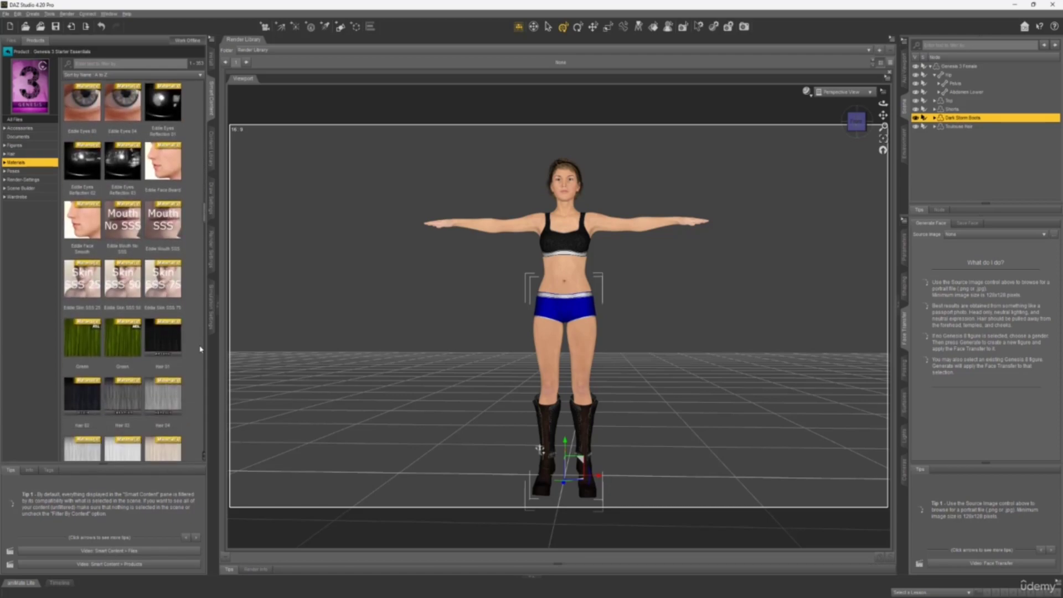
Step: Load the Osuah Boots wardrobe preset from Materials > Wardrobe and pan down to the boots
scroll(201, 349, "down", 9)
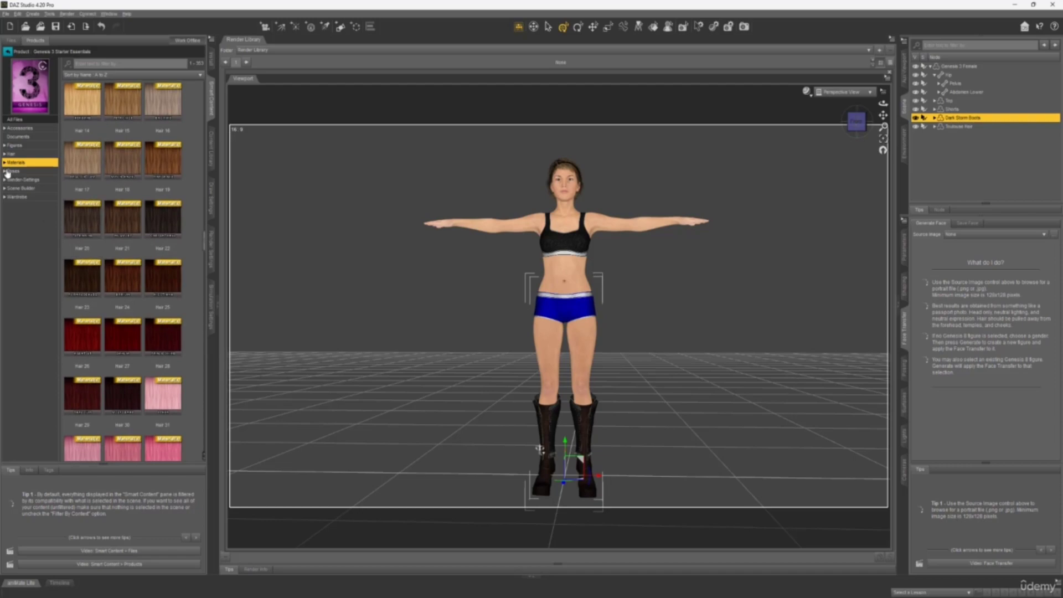
left_click(4, 163)
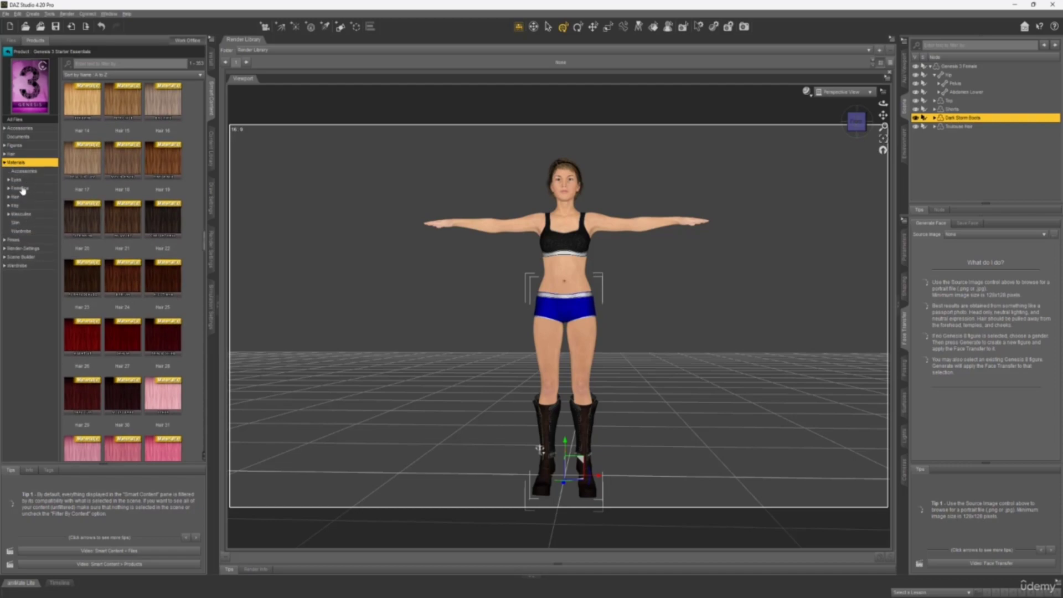
left_click(23, 232)
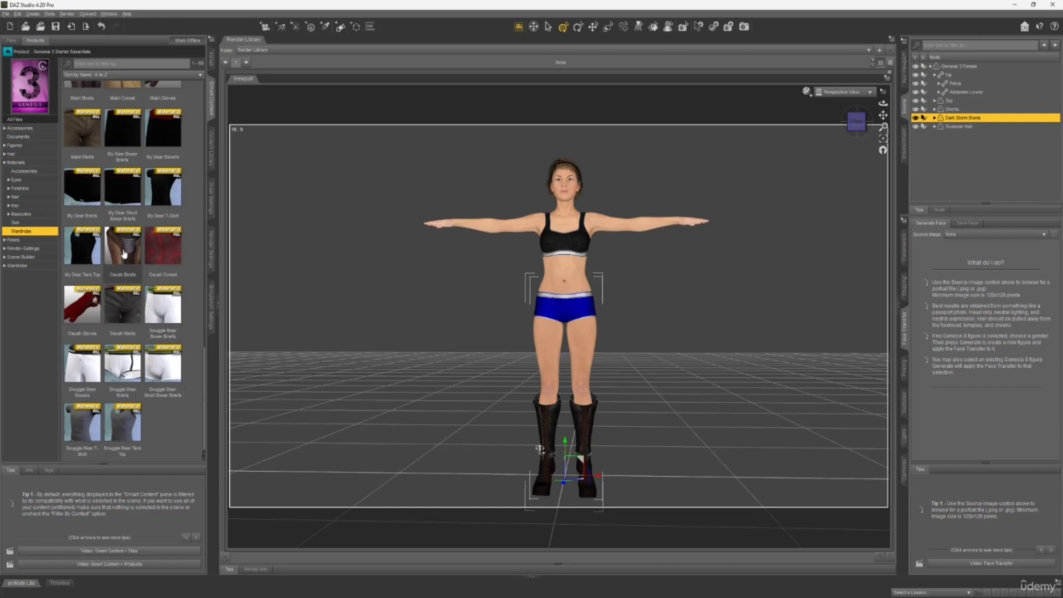
mouse_move(124, 256)
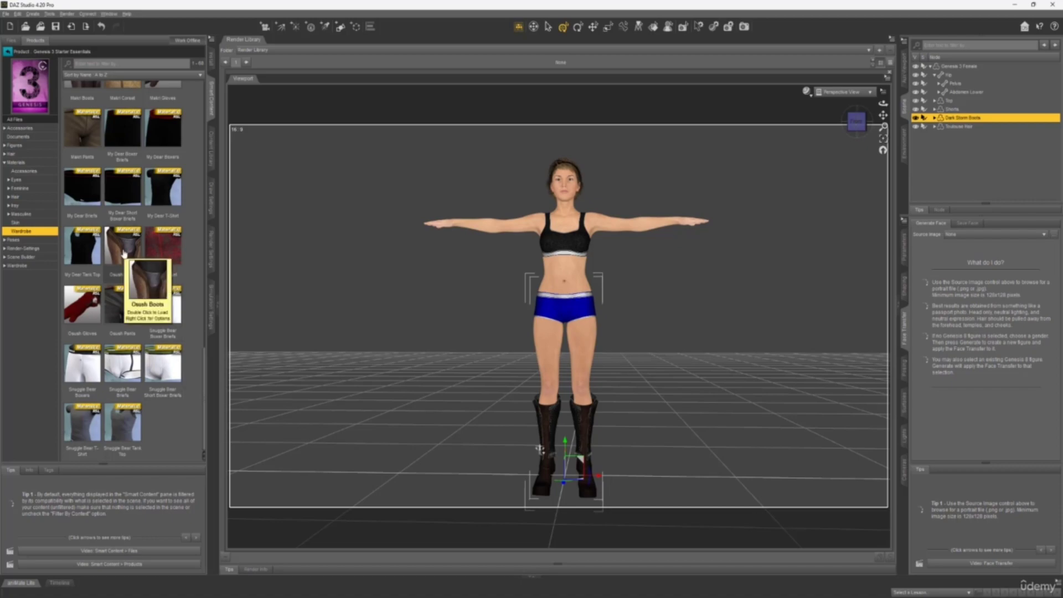
double_click(124, 255)
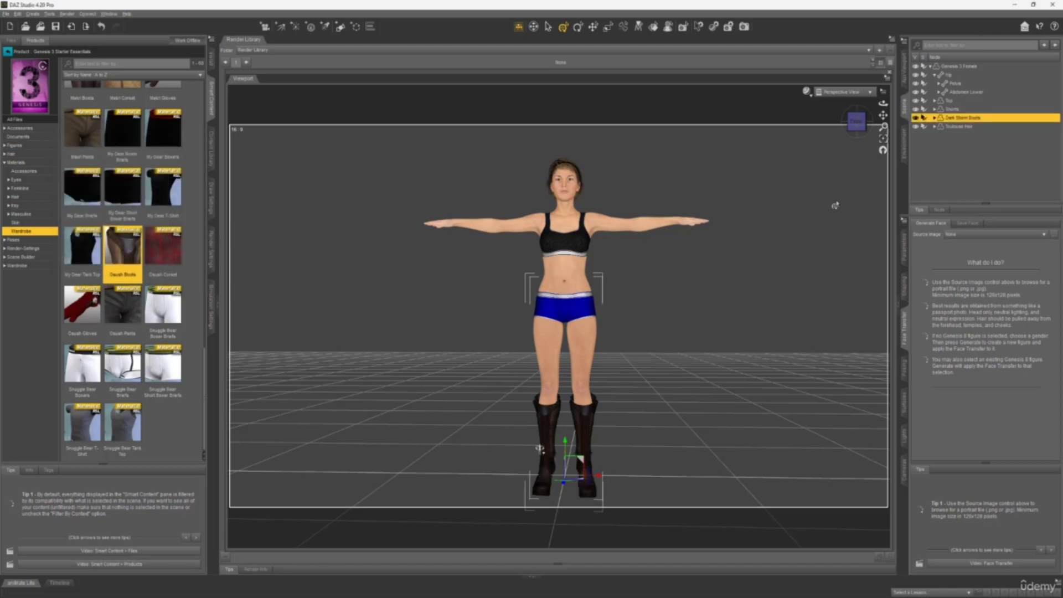
left_click_drag(883, 114, 663, 384)
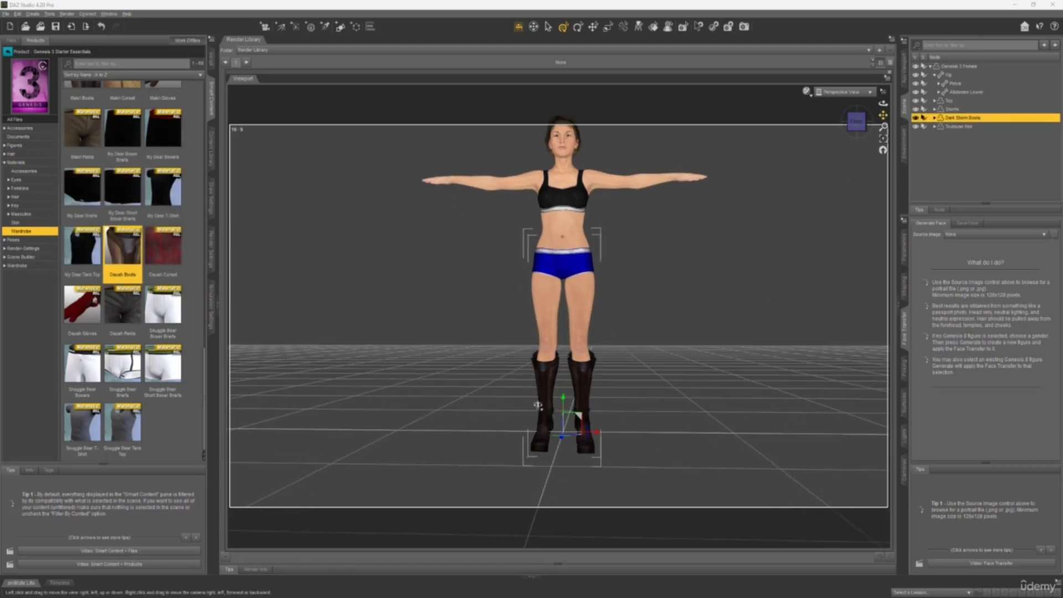
scroll(663, 385, "up", 5)
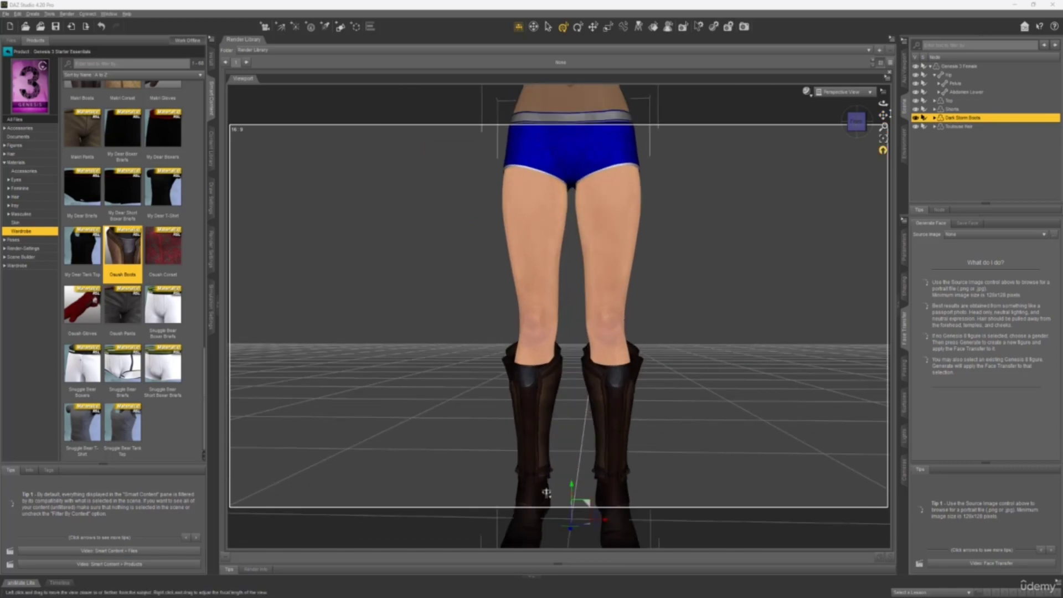
left_click_drag(883, 115, 514, 354)
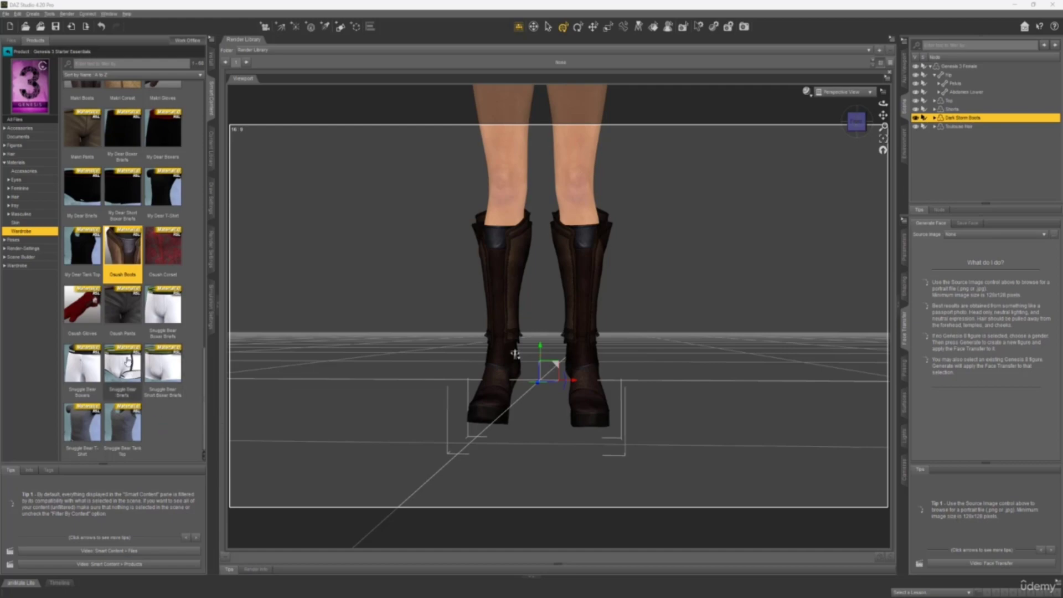
Step: Load Osuah Gloves, then apply the Calira Boots material to the boots
double_click(80, 320)
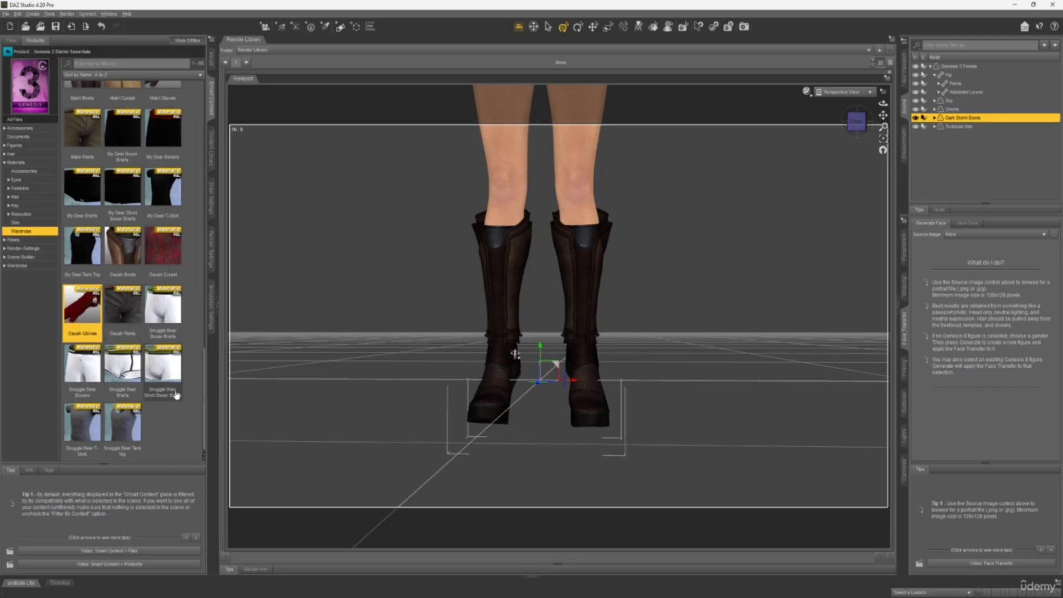
scroll(195, 399, "up", 3)
scroll(194, 400, "up", 7)
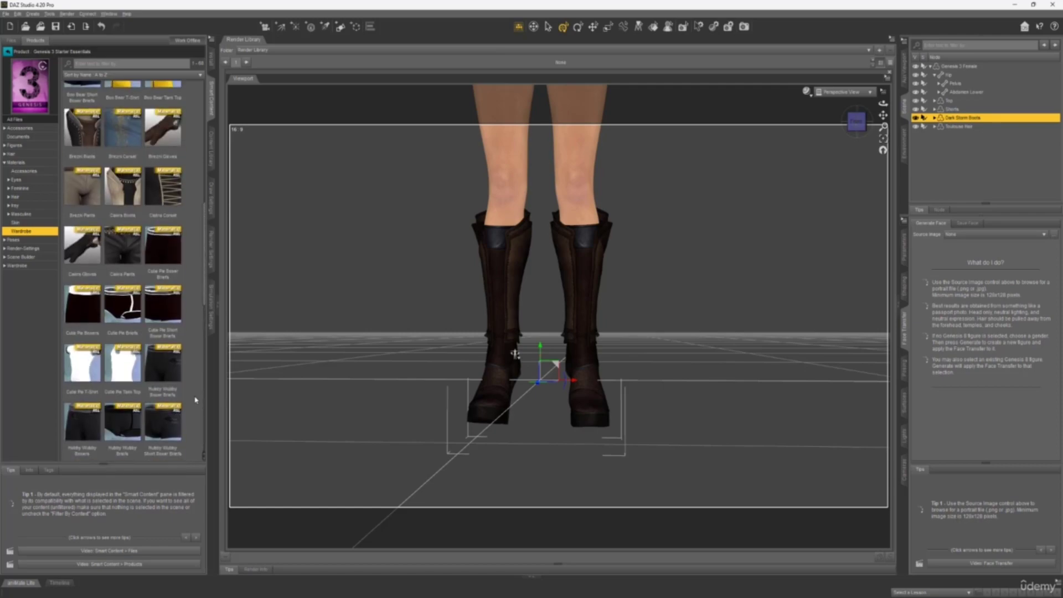
scroll(195, 399, "up", 3)
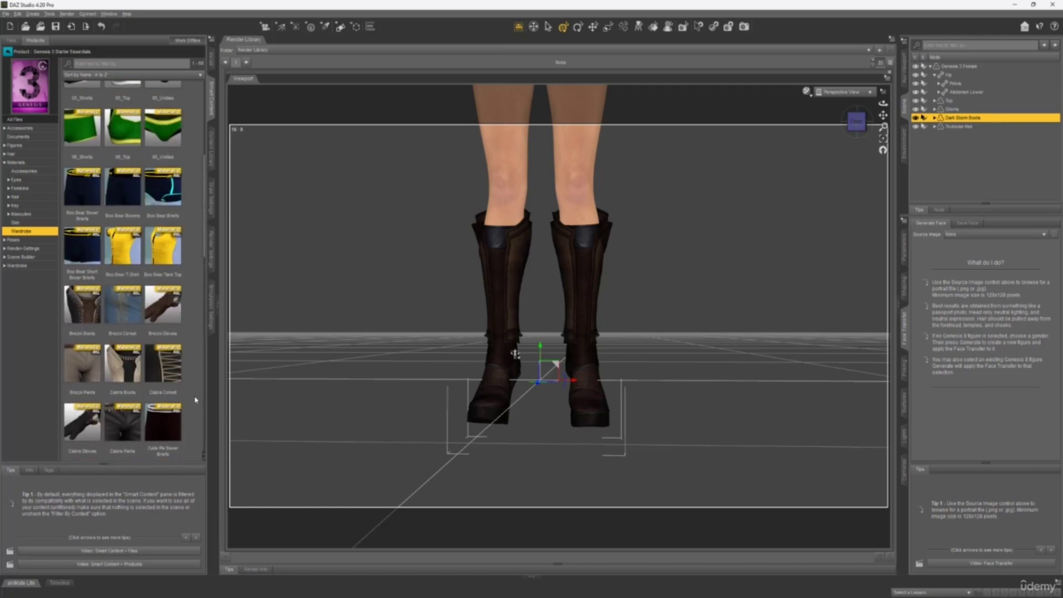
mouse_move(127, 381)
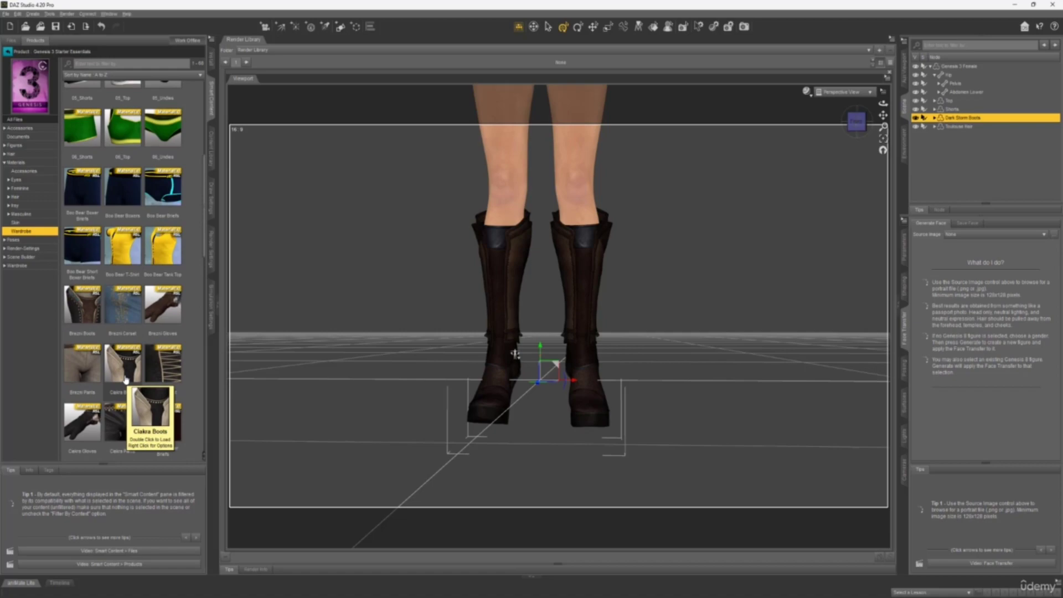
double_click(126, 381)
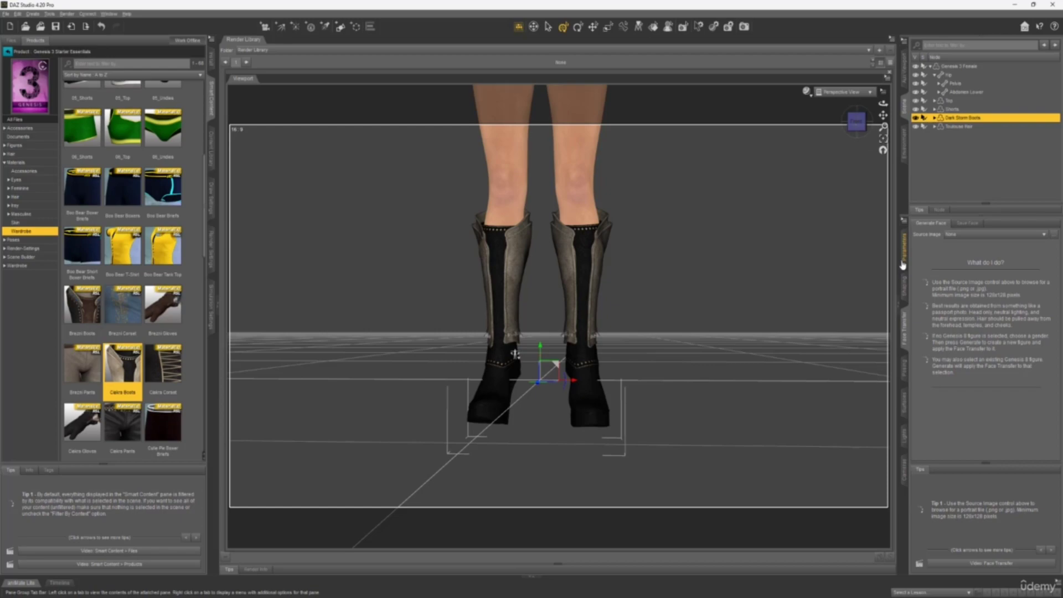
Step: Show the Dark Storm Boots surfaces in the Surfaces pane, expanding and collapsing their groups
left_click(904, 407)
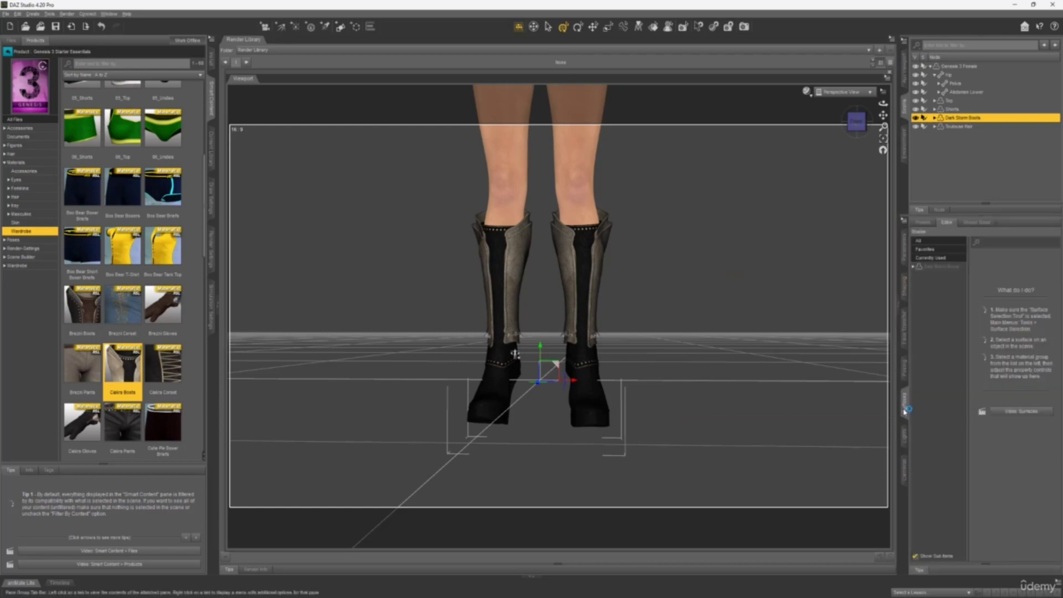
left_click(934, 267)
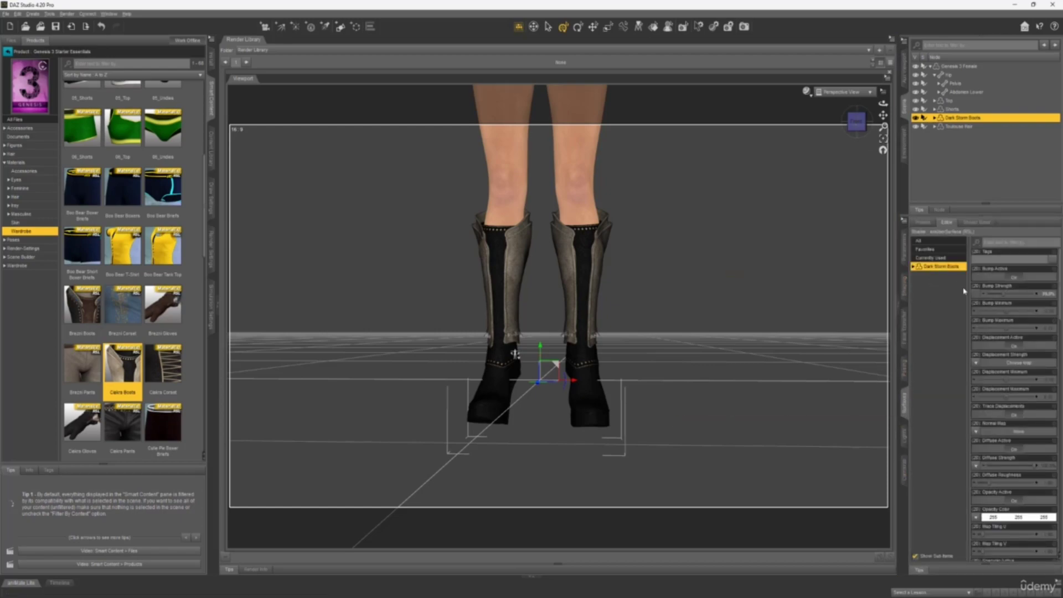
left_click(913, 267)
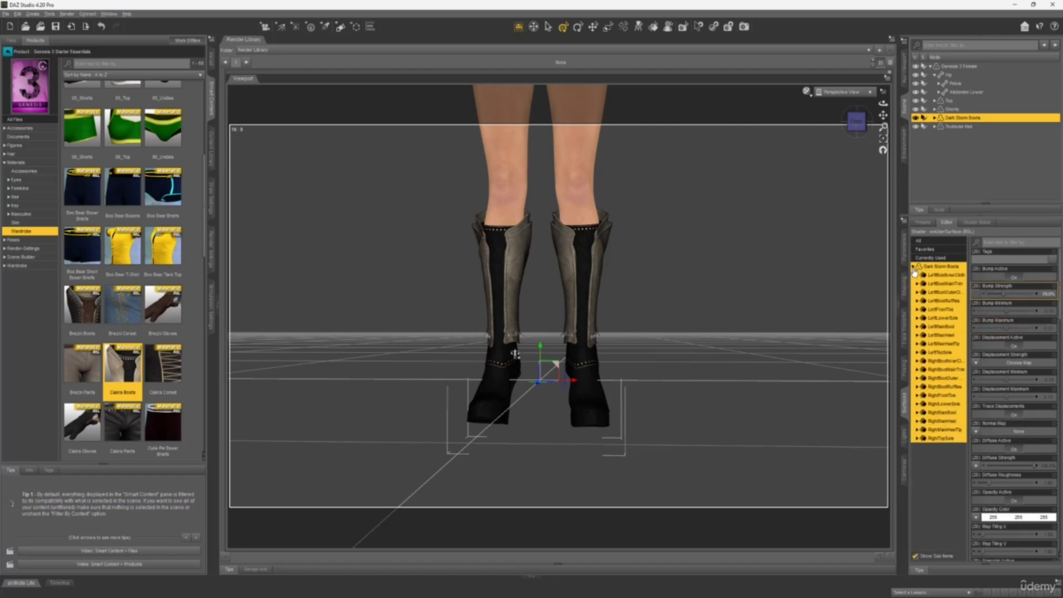
left_click(913, 268)
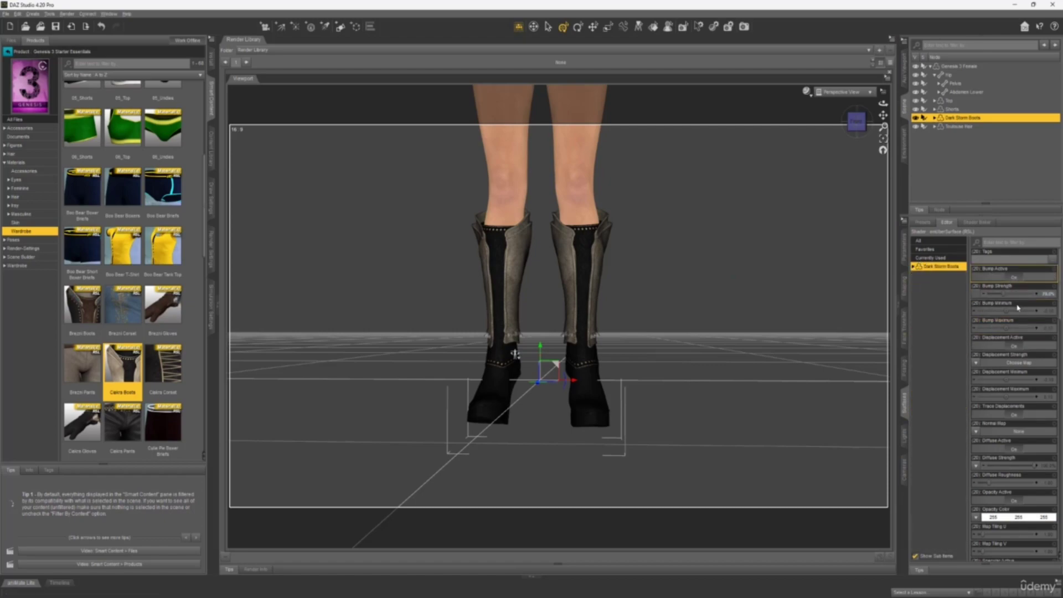
Step: Scroll through the boots' shader properties and orbit the view slightly upward
scroll(1018, 307, "down", 1)
scroll(1017, 308, "down", 10)
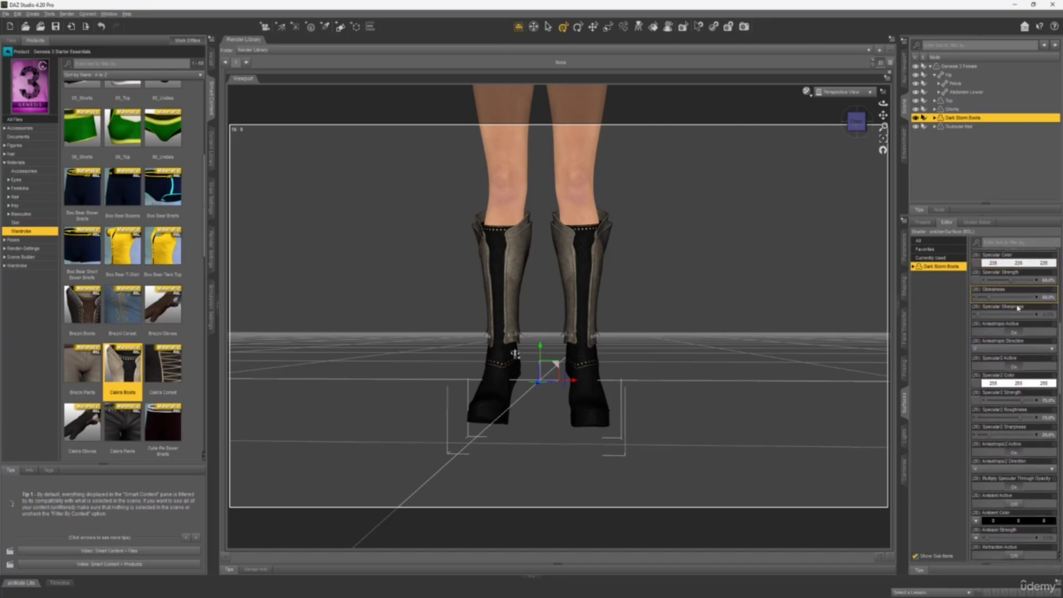
scroll(1018, 308, "down", 8)
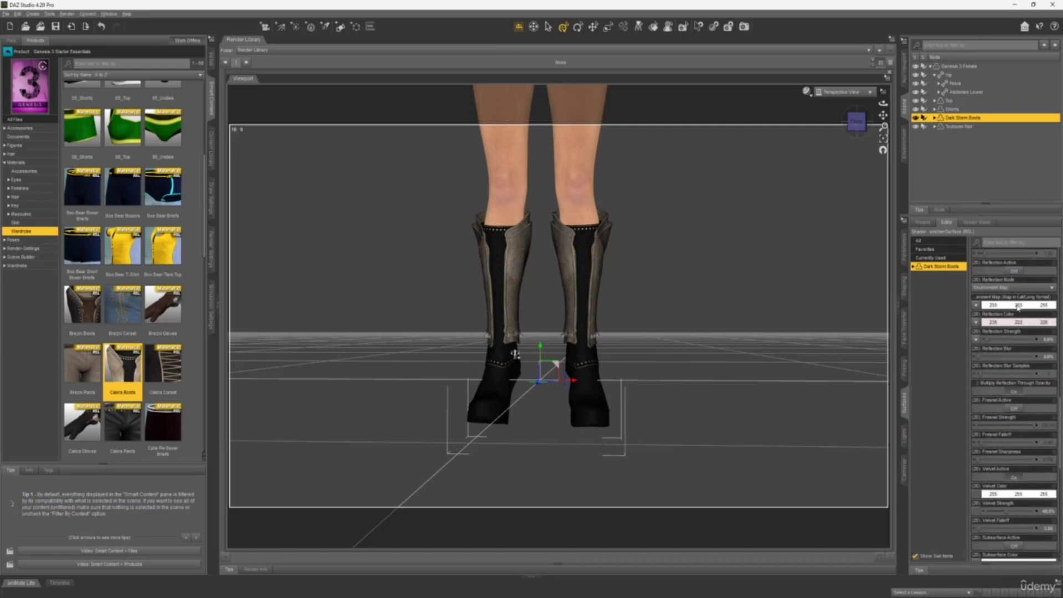
scroll(1017, 308, "down", 7)
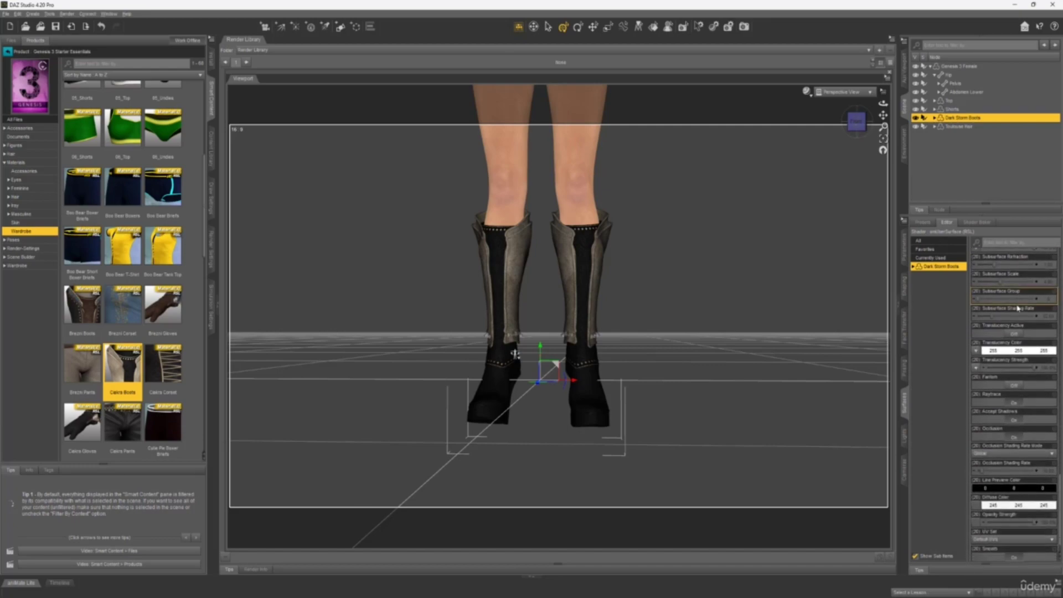
scroll(1017, 307, "up", 6)
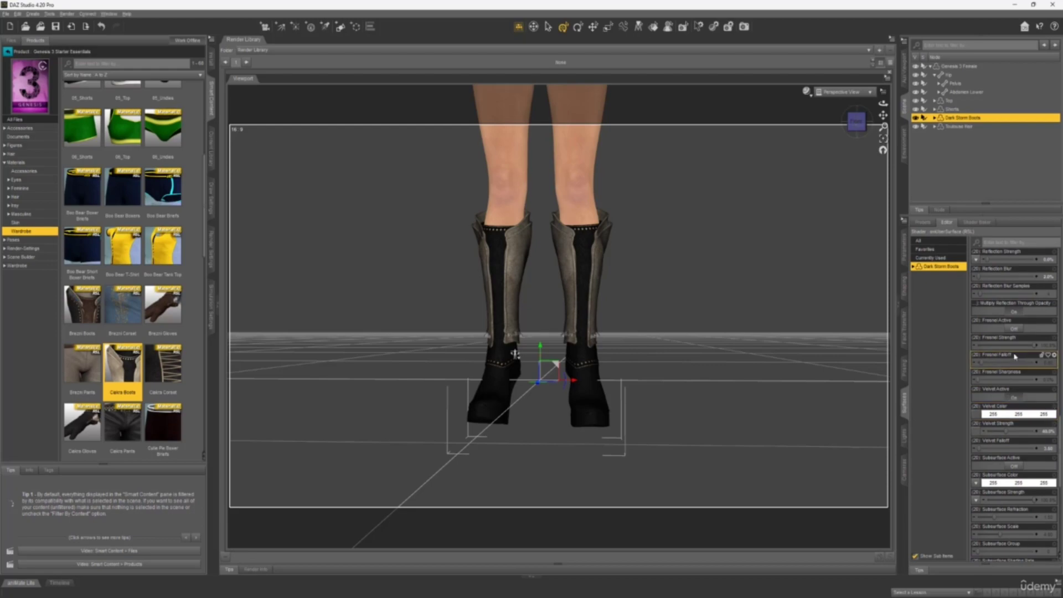
scroll(1017, 350, "up", 4)
scroll(1017, 350, "up", 6)
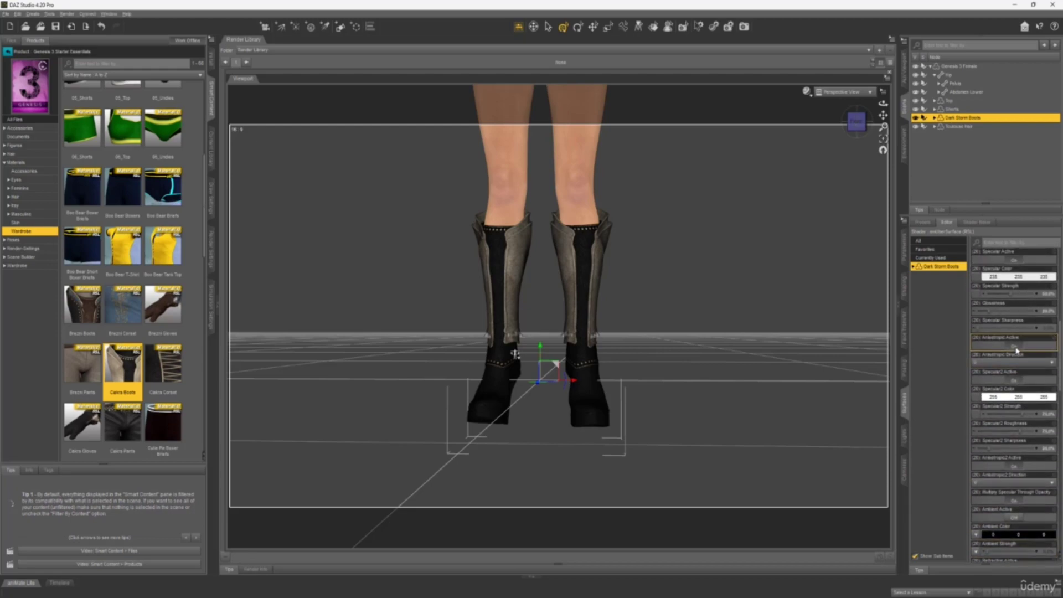
scroll(1017, 351, "up", 3)
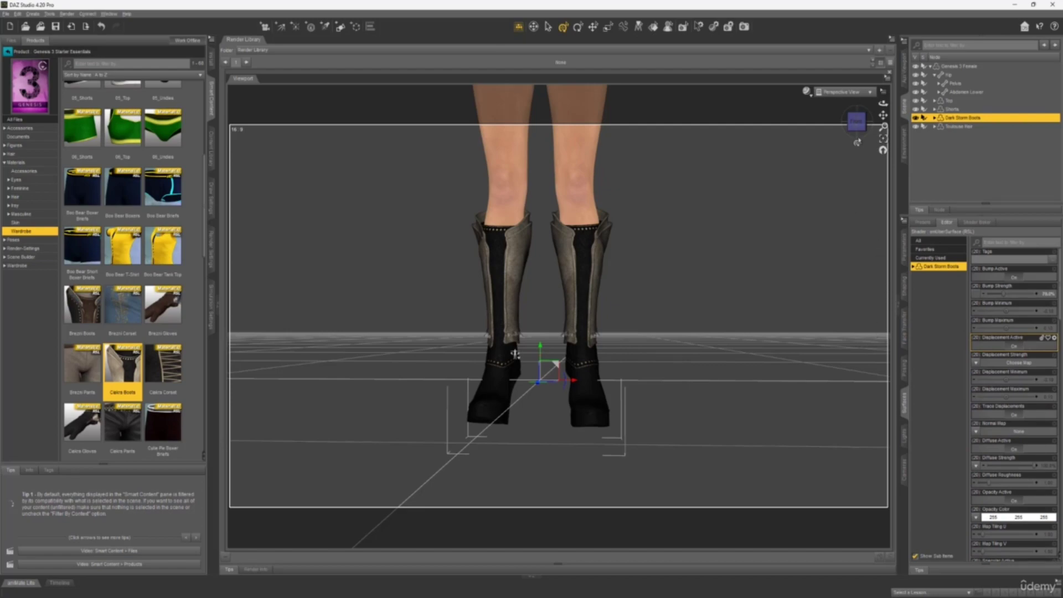
left_click_drag(856, 123, 884, 72)
Step: Select the Toulouse Hair and apply the Blue preset from Materials > Hair
left_click_drag(883, 115, 884, 123)
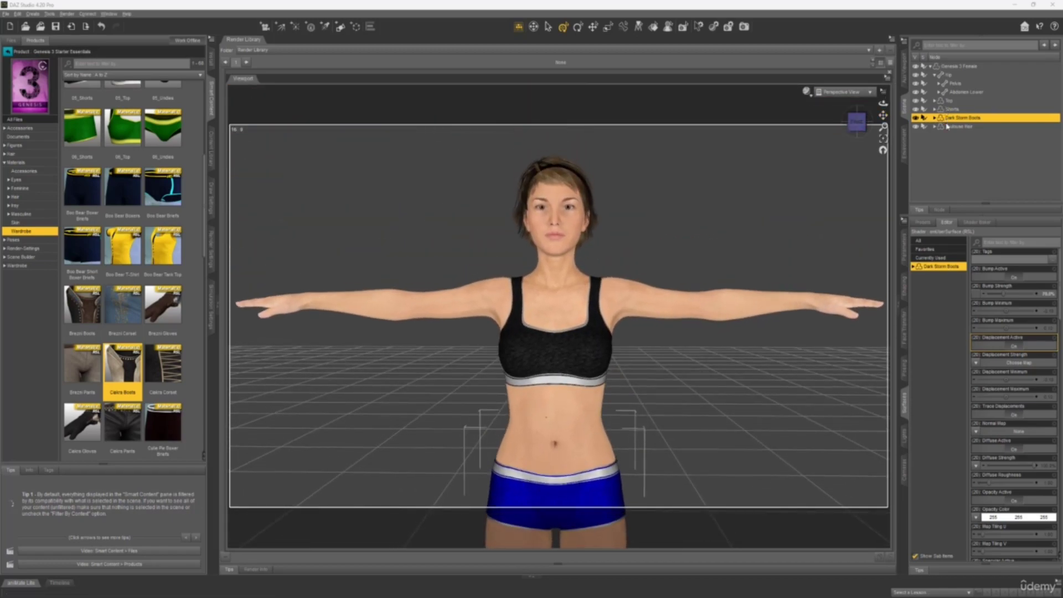
left_click(950, 128)
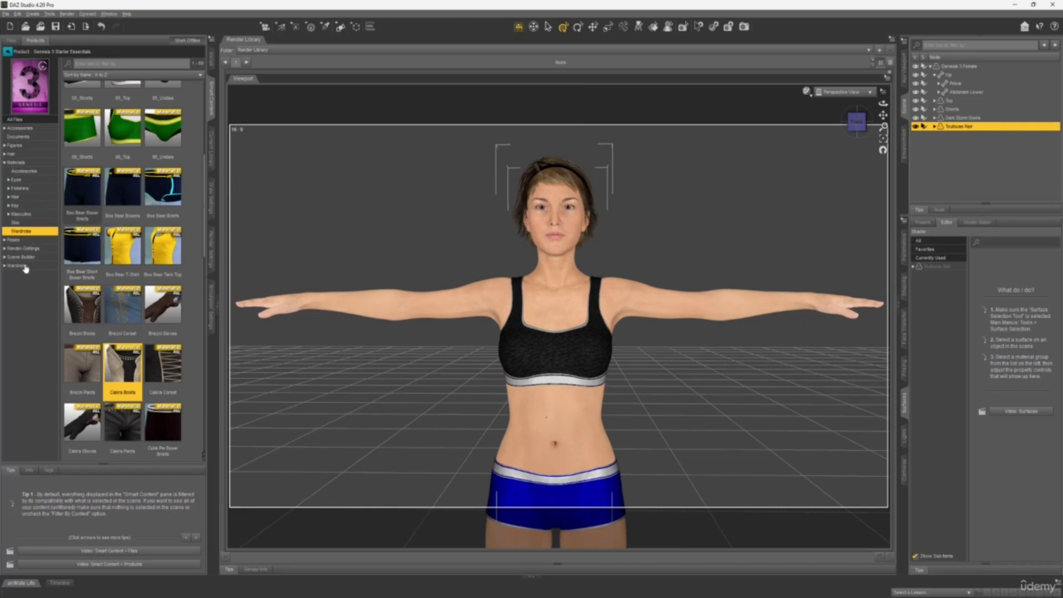
left_click(8, 155)
left_click(4, 154)
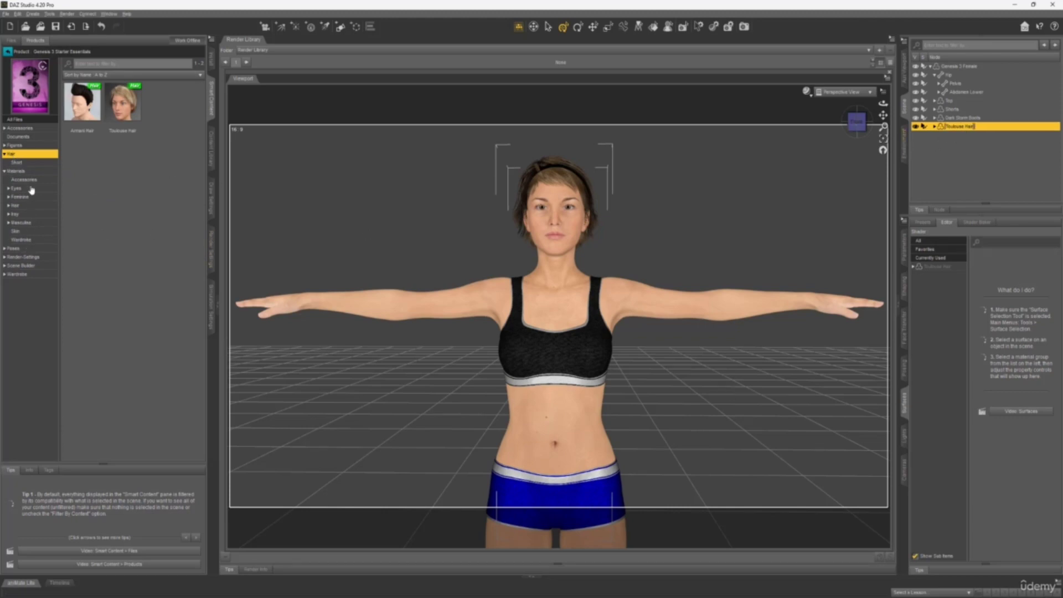
left_click(17, 206)
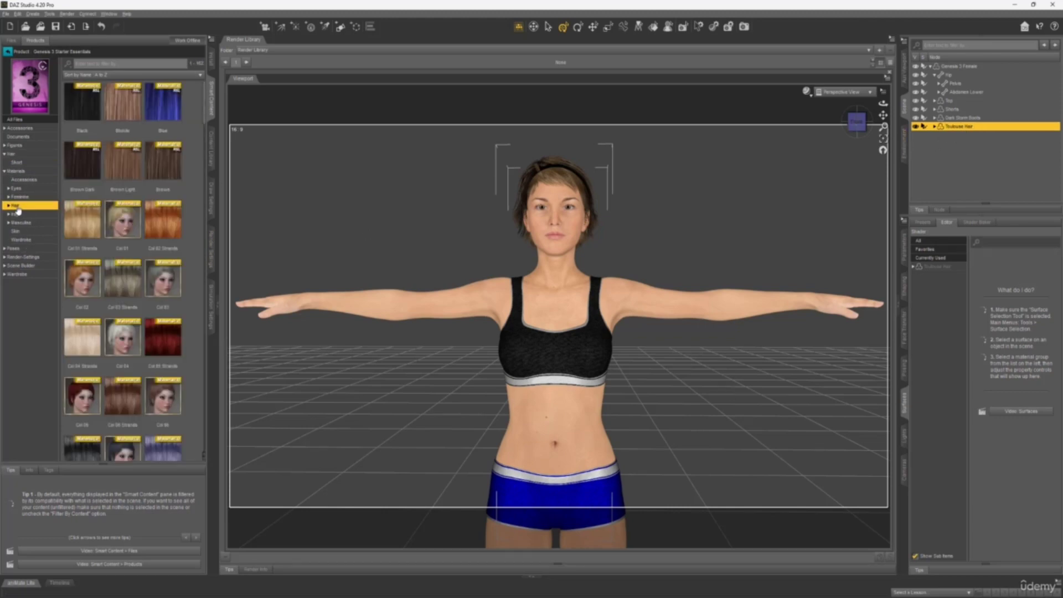
double_click(167, 108)
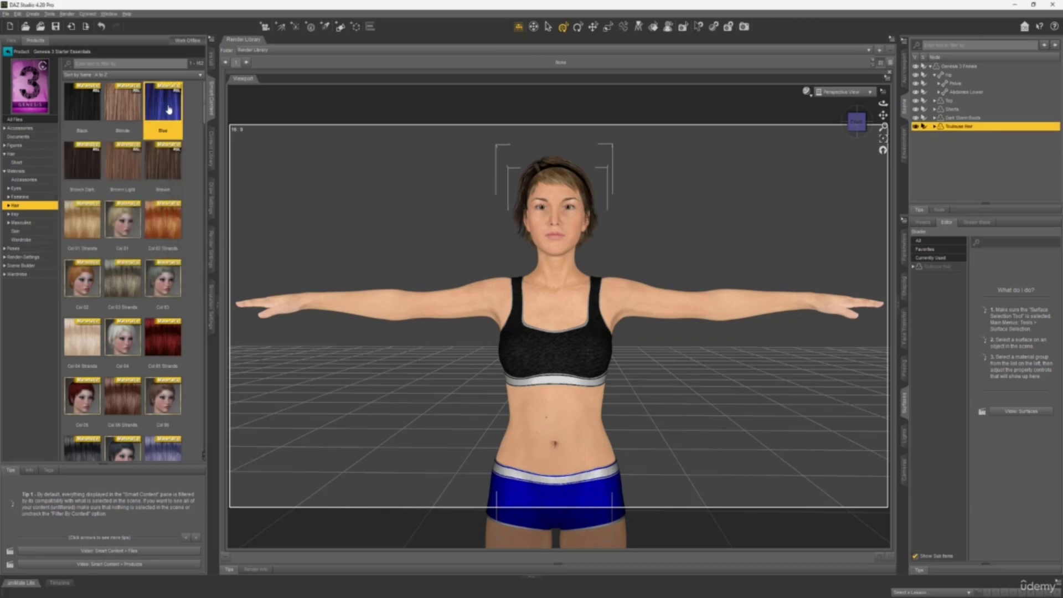
left_click(859, 126)
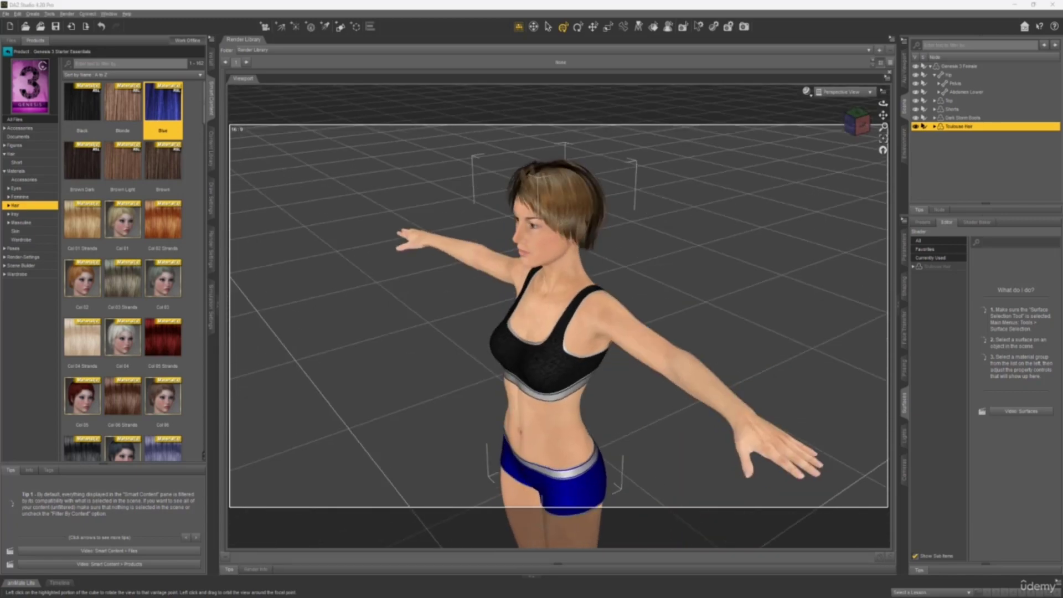
Step: Switch the viewport to NVIDIA Iray preview and apply the Col 05 Strands hair material
left_click(806, 91)
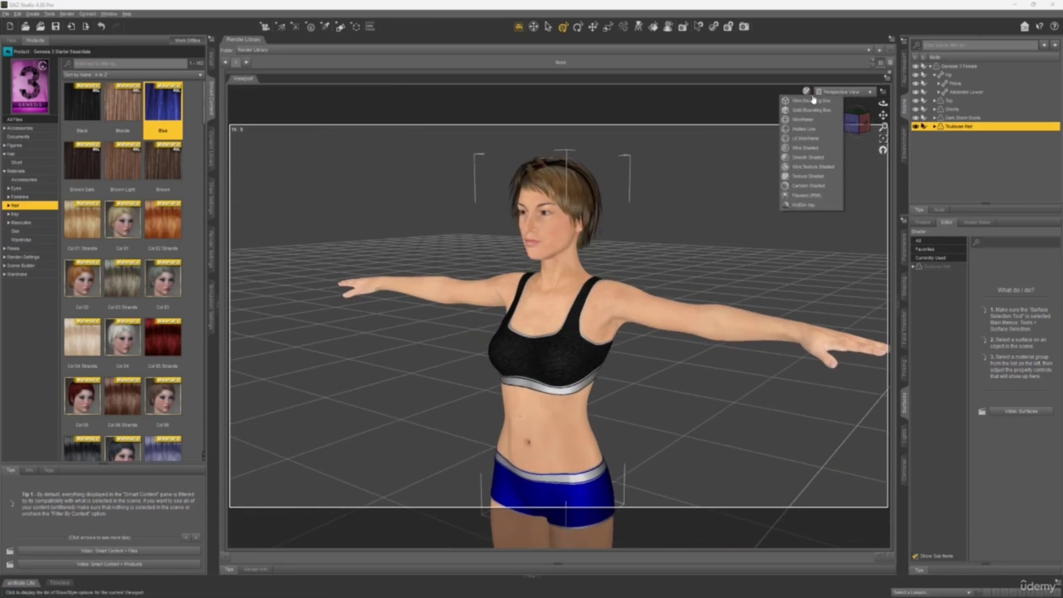
left_click(806, 205)
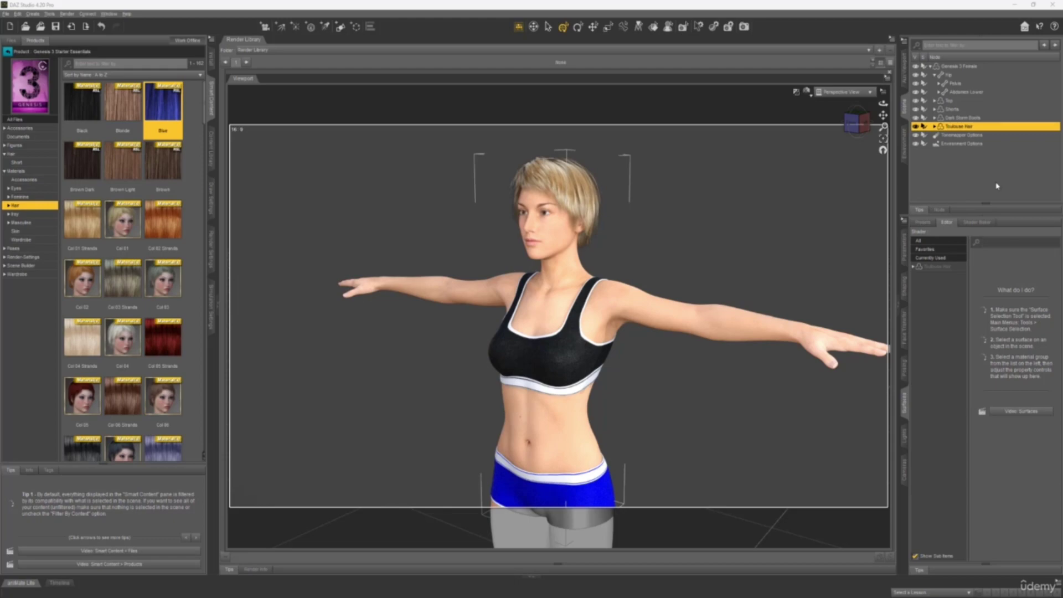
double_click(160, 348)
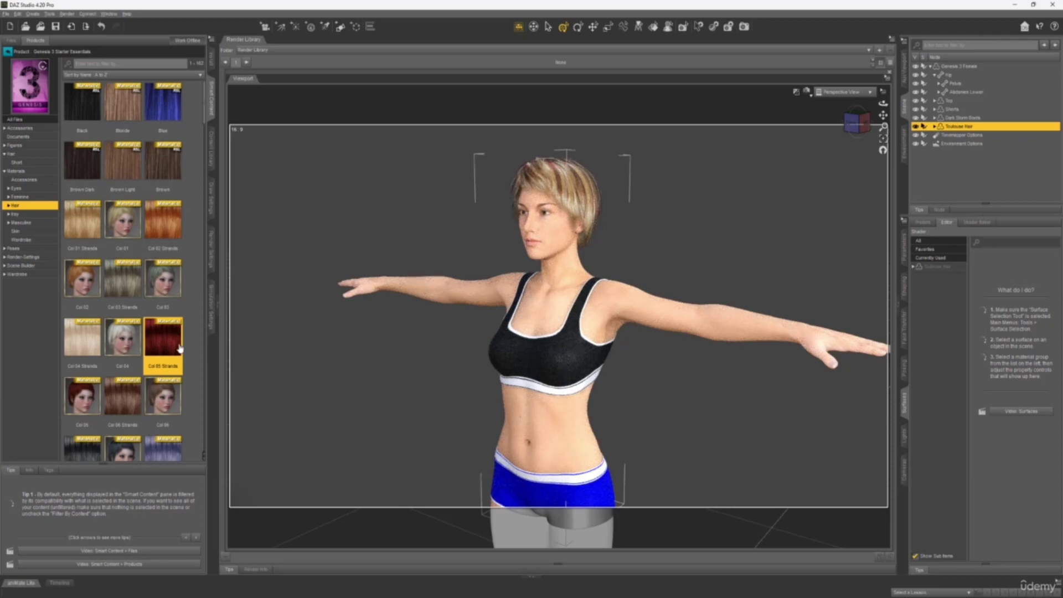
Step: Recolour the Toulouse Hair blue-violet with Col 08 and list the skin presets
mouse_move(180, 348)
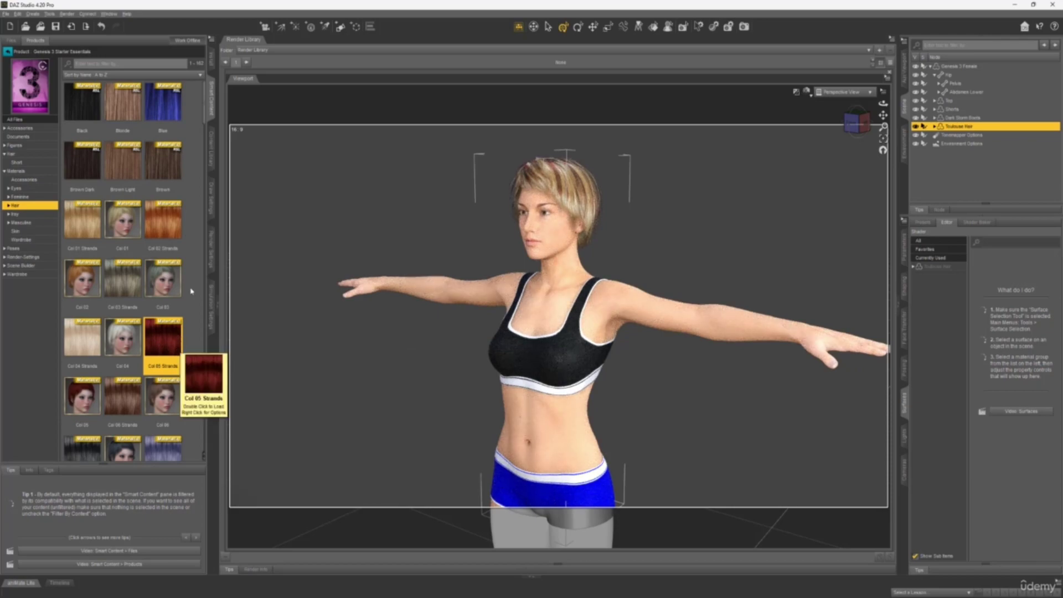
scroll(191, 291, "down", 3)
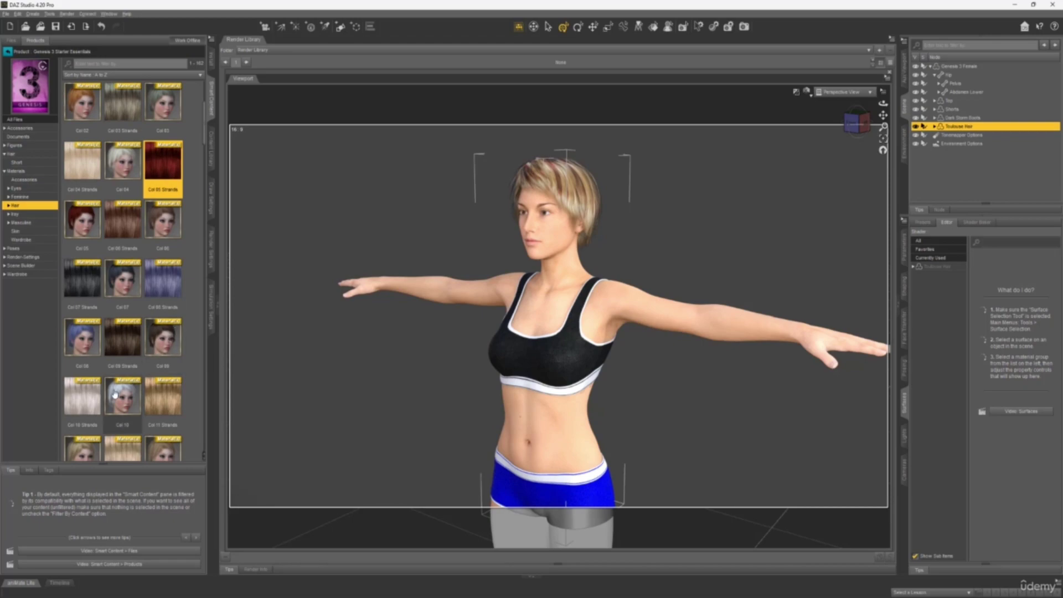
double_click(80, 336)
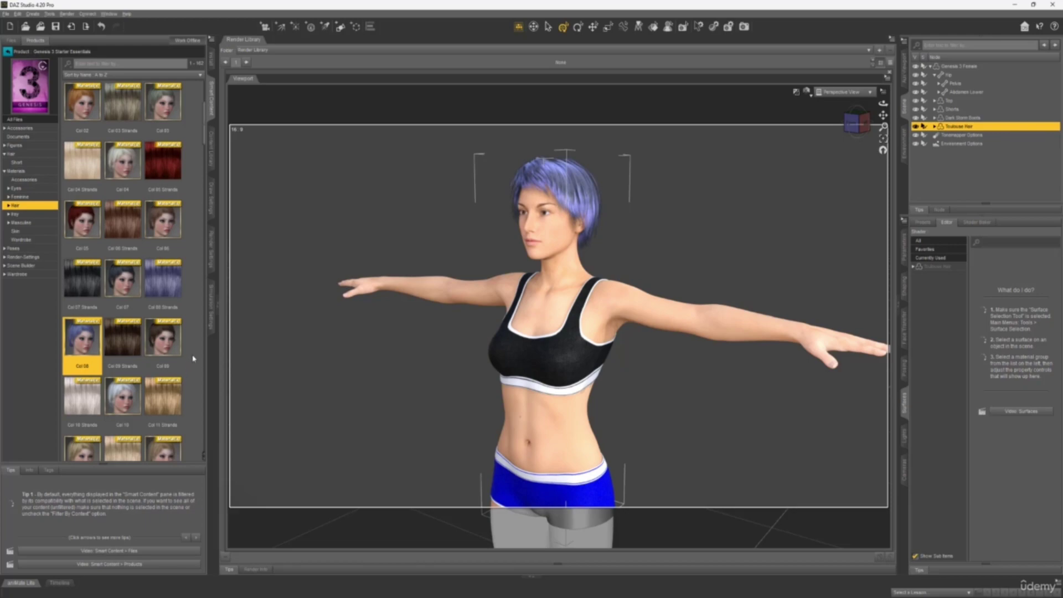
left_click(29, 232)
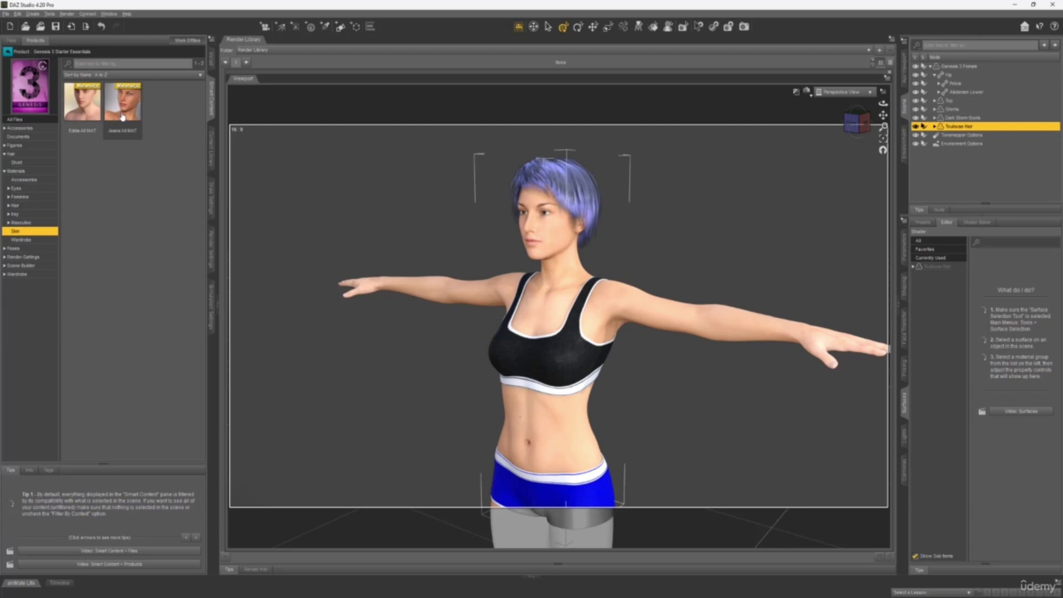
Step: Apply the Jeane All MAT skin to the selected Genesis 3 Female and face her front-on
mouse_move(130, 115)
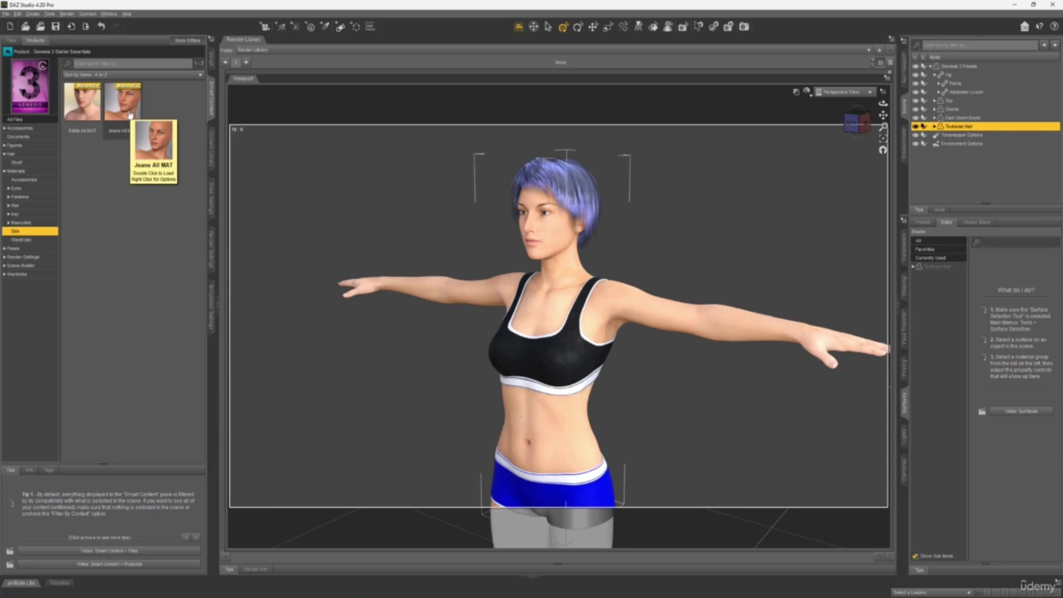
double_click(130, 114)
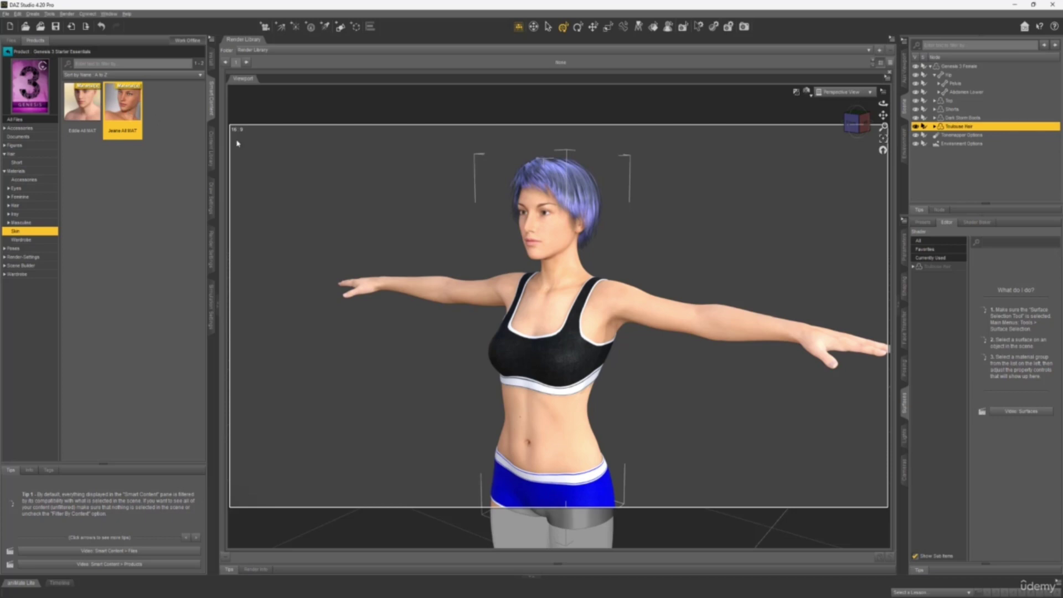
left_click(967, 65)
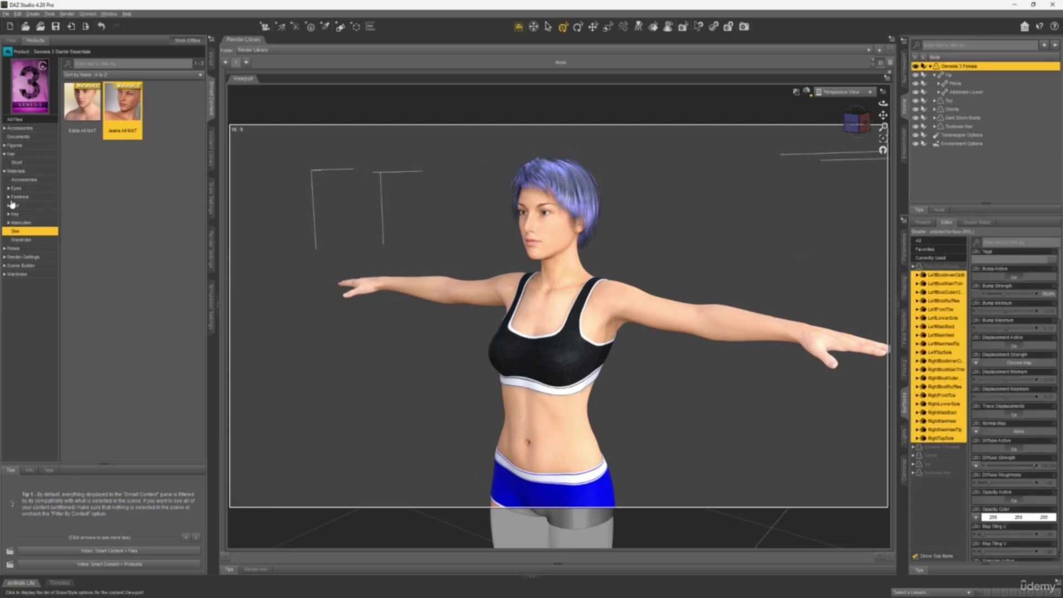
left_click(14, 172)
left_click(24, 232)
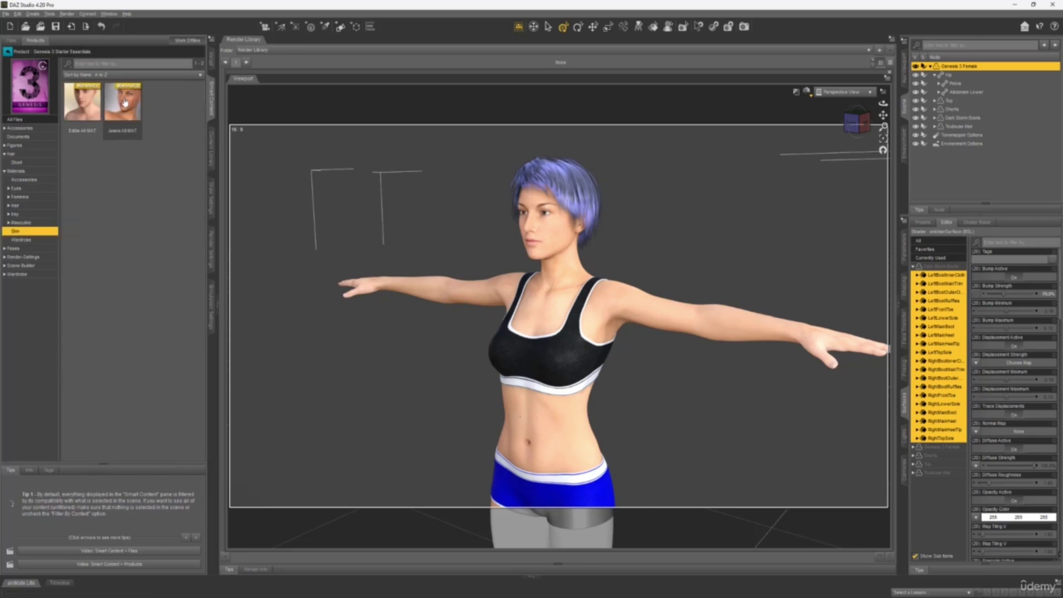
double_click(125, 103)
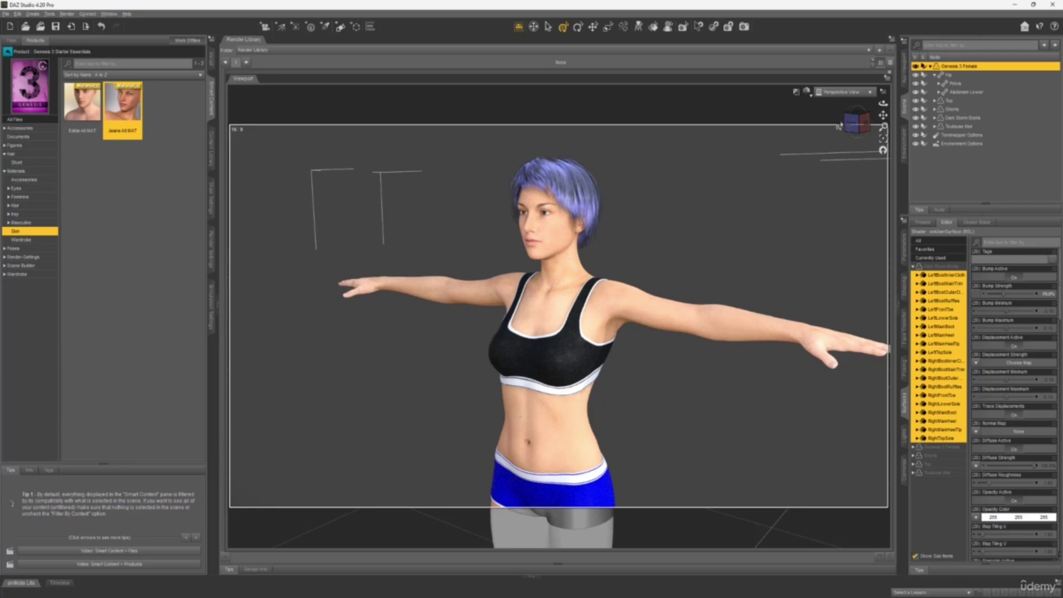
left_click_drag(852, 128, 847, 128)
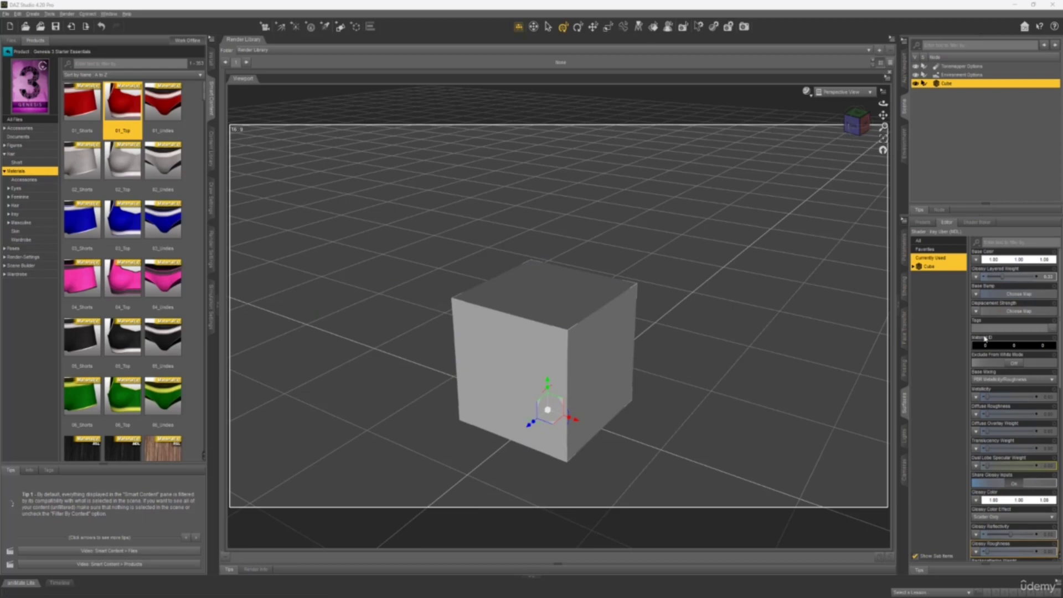
Step: Change the cube's Base Color to a dark blue in the Select Color dialog
left_click(1008, 259)
left_click_drag(575, 233, 898, 217)
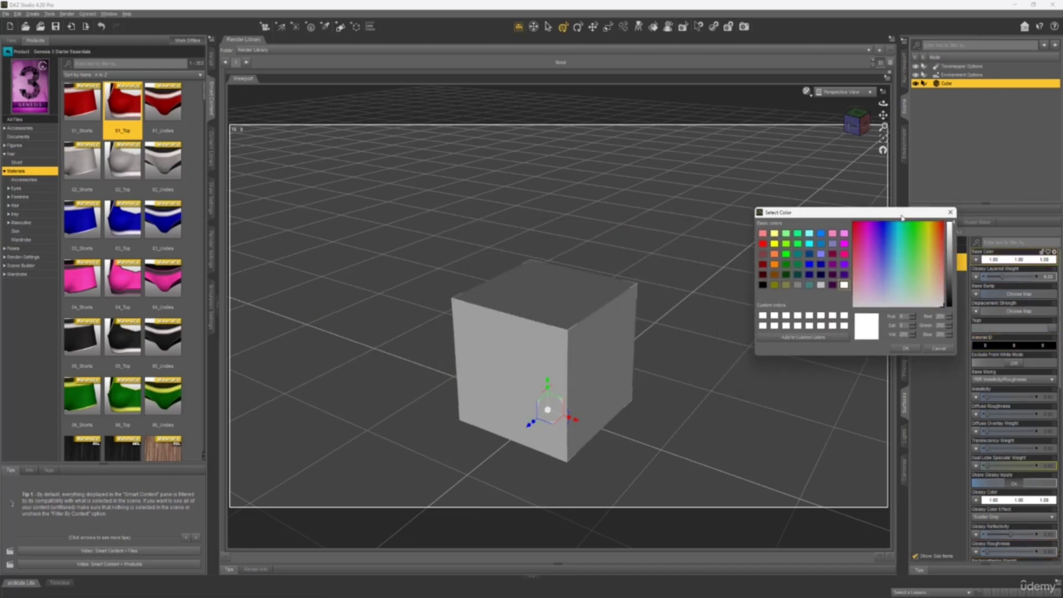
left_click(880, 231)
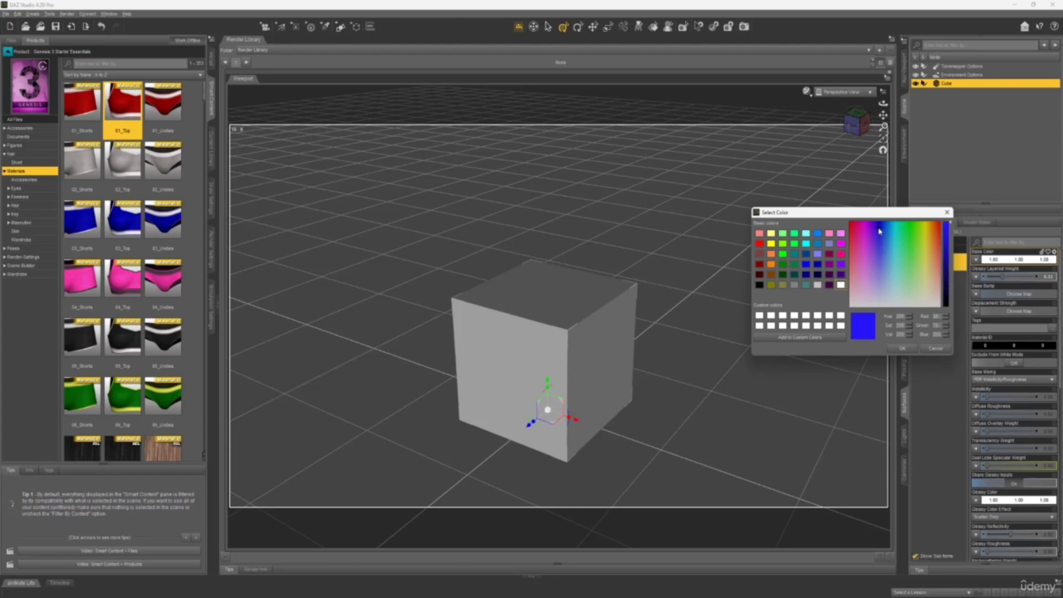
left_click(947, 234)
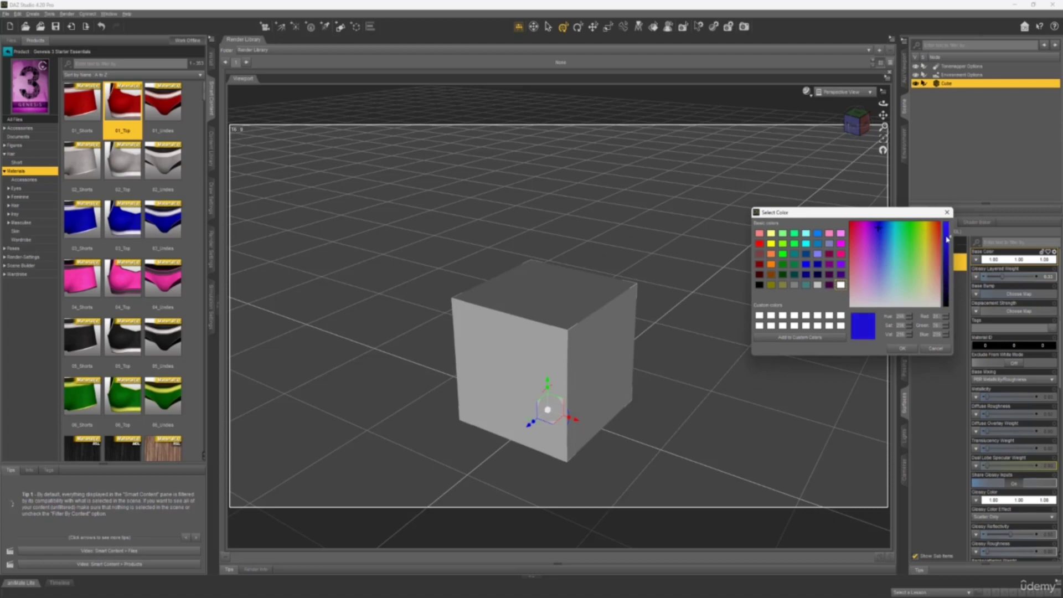
left_click(902, 349)
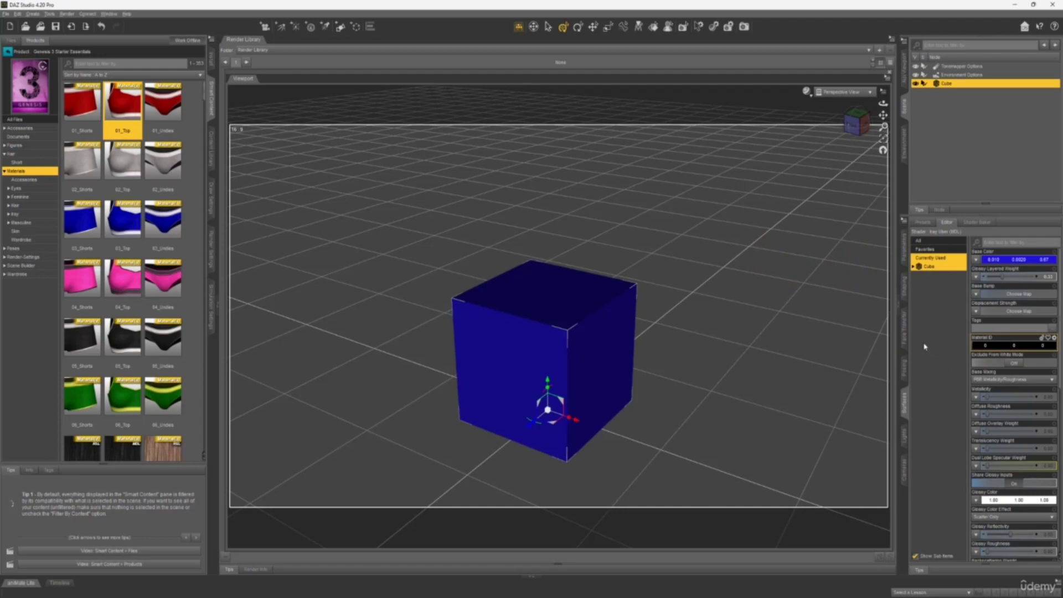
Step: Switch the viewport DrawStyle to NVIDIA Iray and reselect the Cube surface
left_click(806, 92)
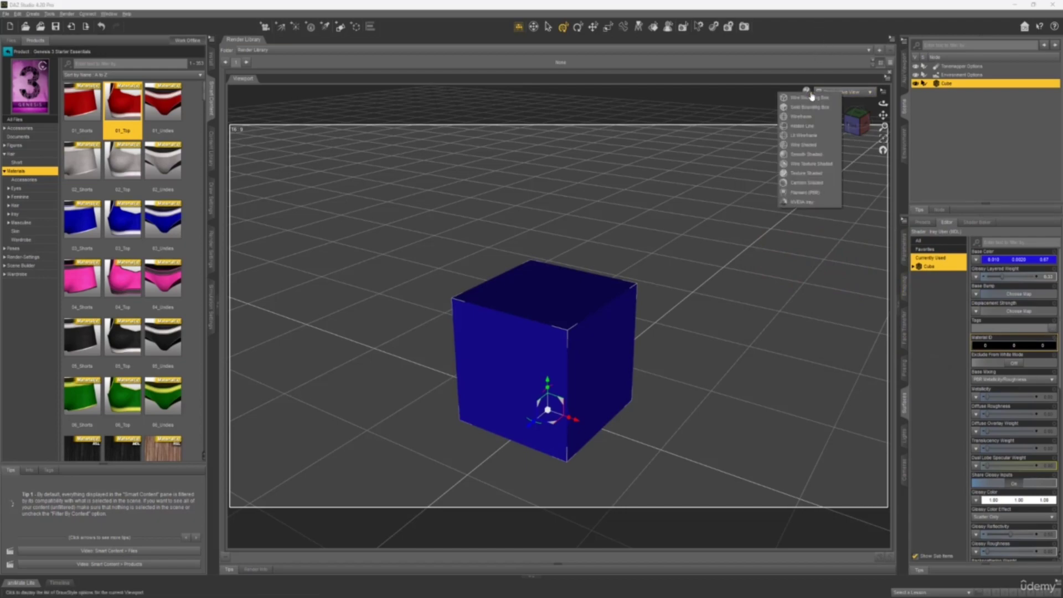
left_click(803, 201)
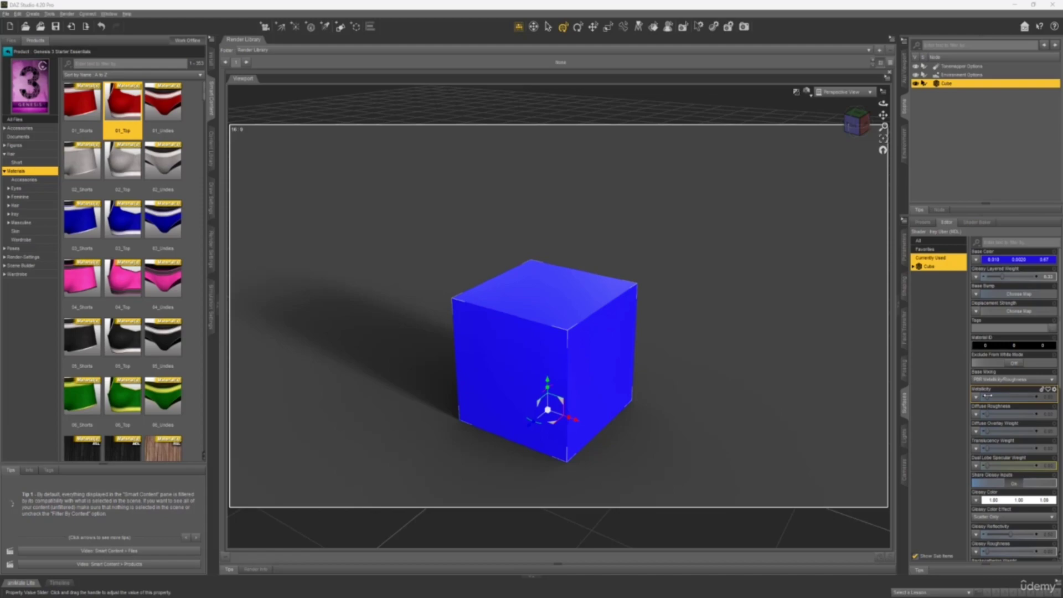
left_click_drag(989, 397, 996, 397)
right_click(987, 398)
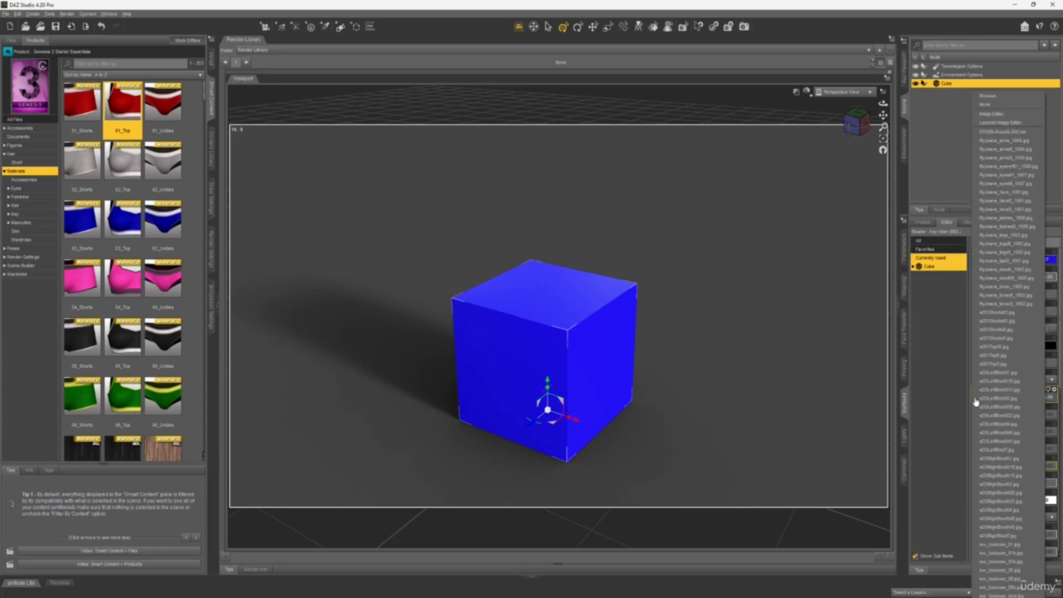
left_click(931, 405)
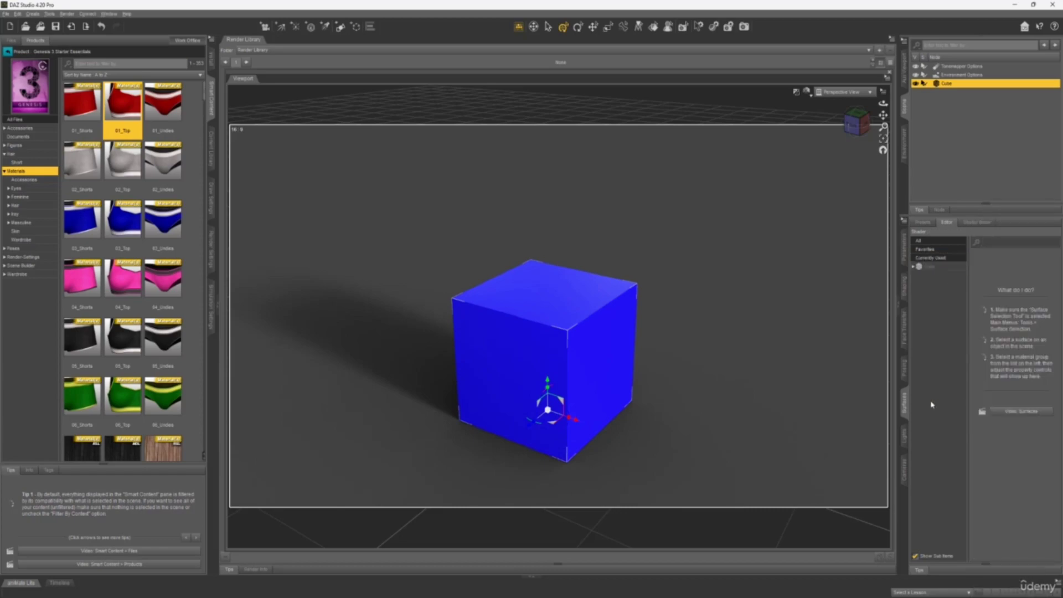
left_click(928, 267)
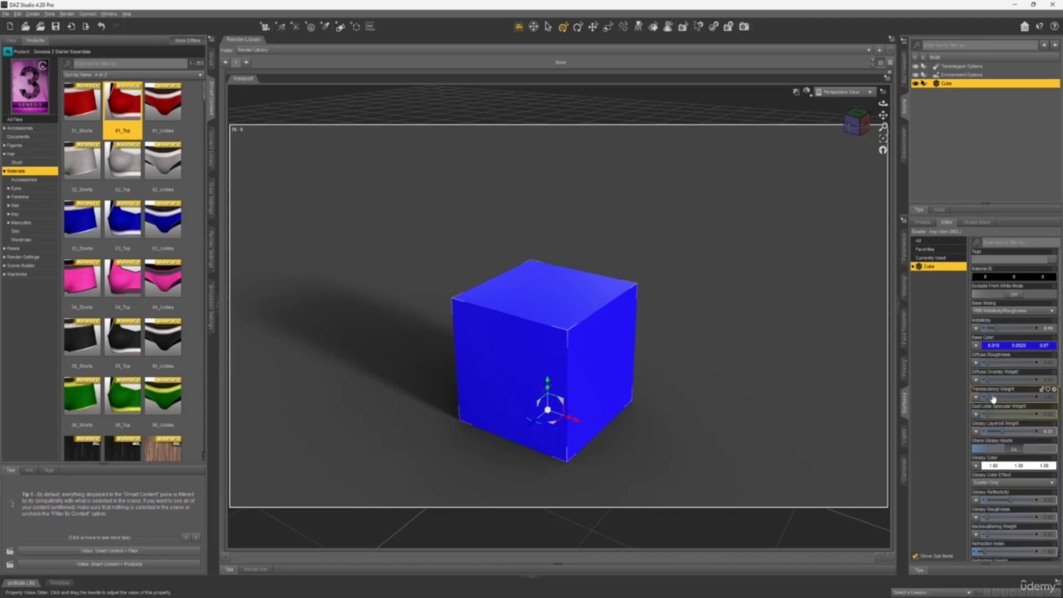
Step: Raise the cube's Metallicity to about 0.80
scroll(991, 404, "down", 3)
scroll(993, 399, "down", 2)
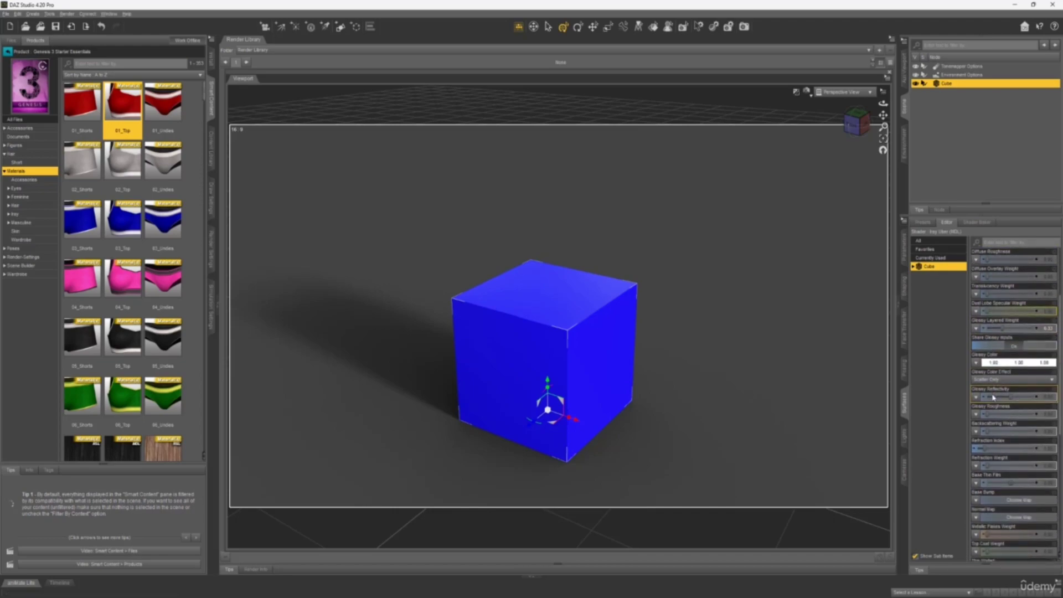
scroll(993, 397, "up", 5)
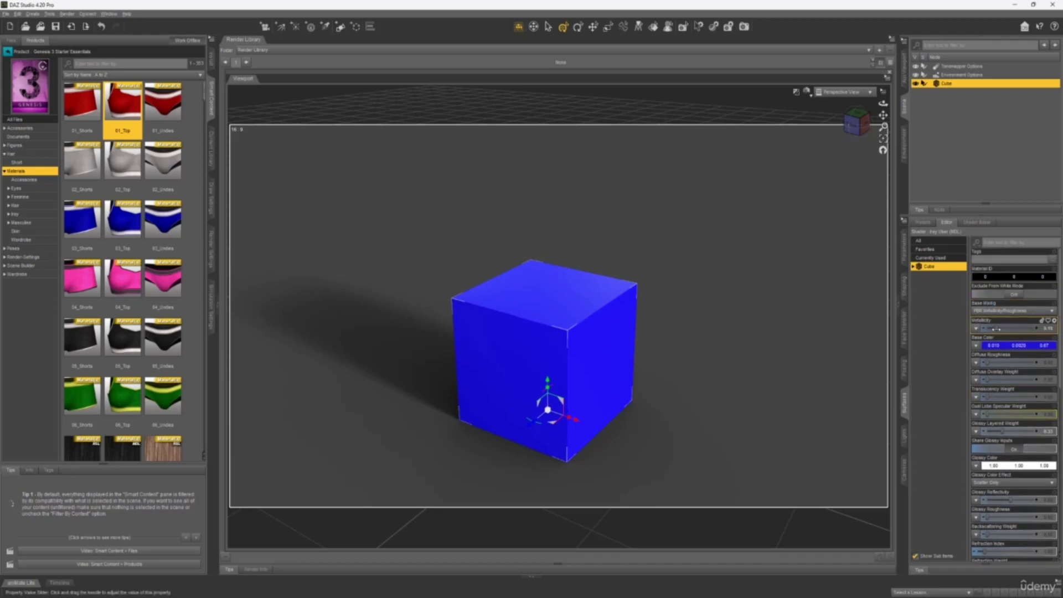
left_click_drag(995, 328, 1017, 326)
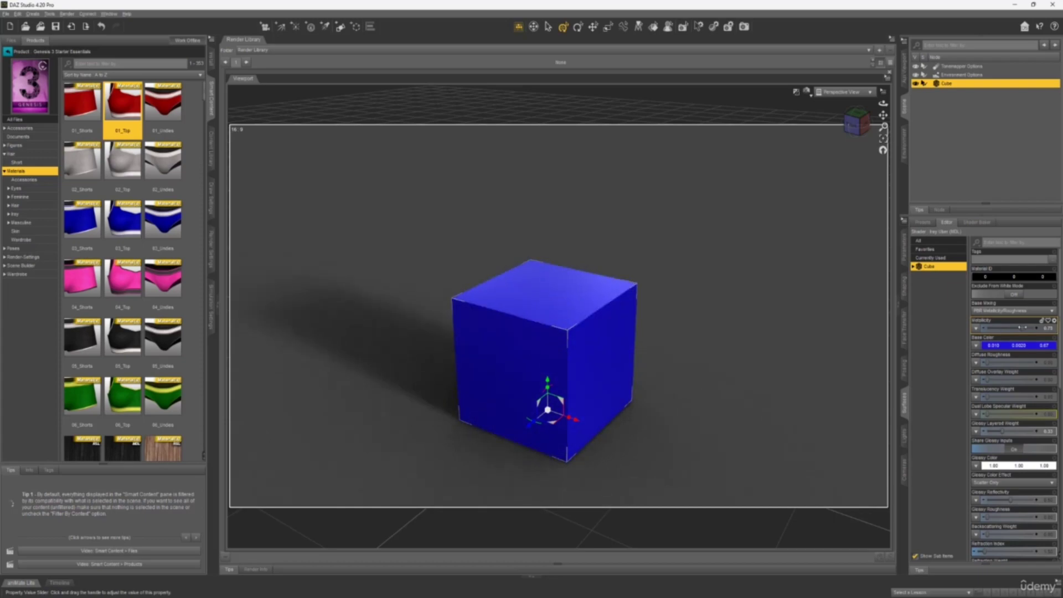
left_click_drag(1021, 328, 1031, 328)
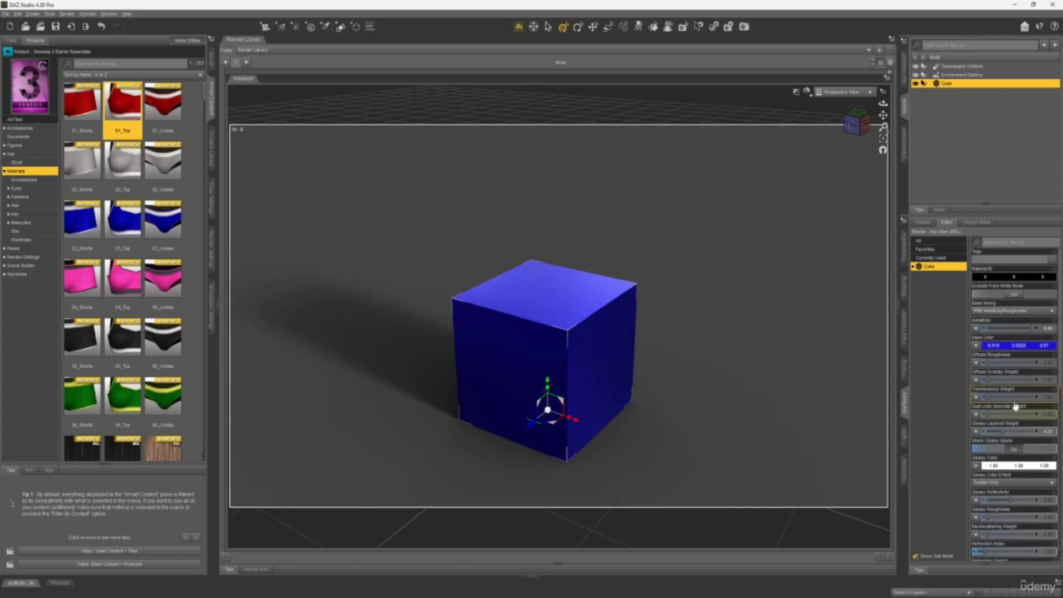
Step: Increase the cube's Glossy Reflectivity
scroll(1015, 406, "down", 5)
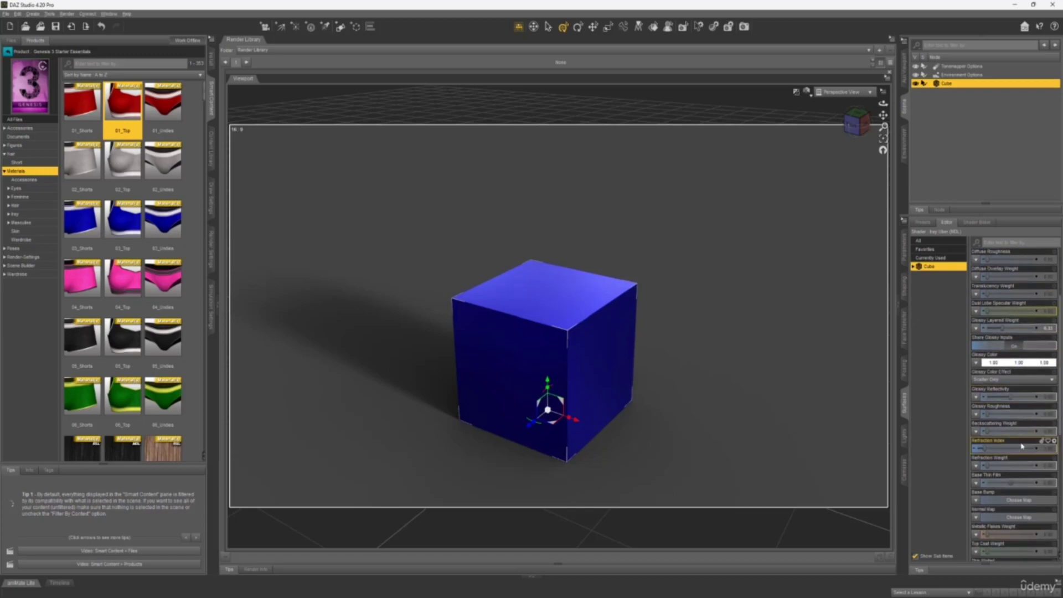
left_click_drag(1011, 395, 1019, 396)
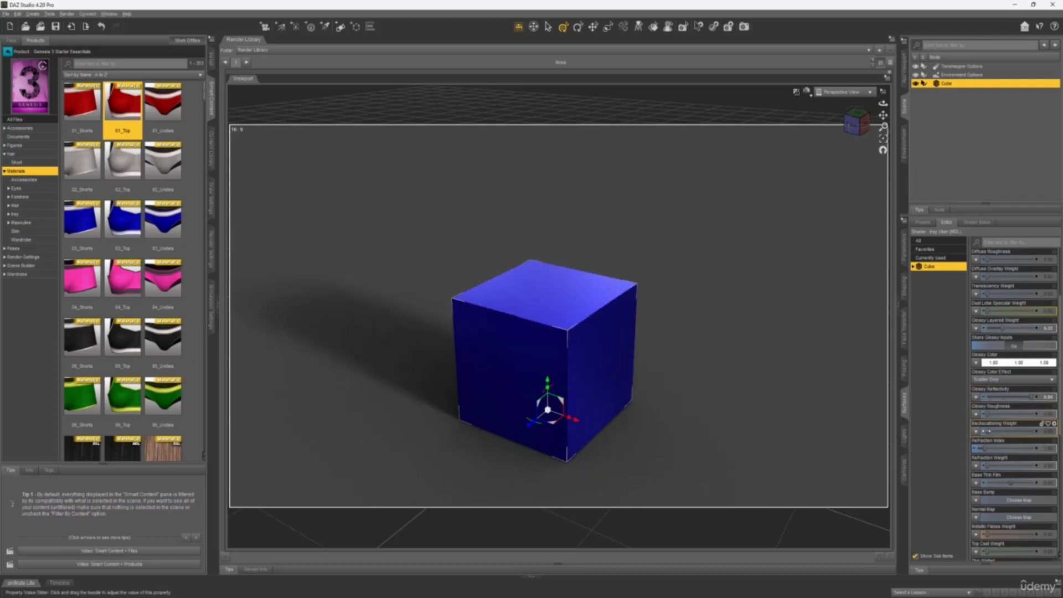
scroll(993, 456, "down", 2)
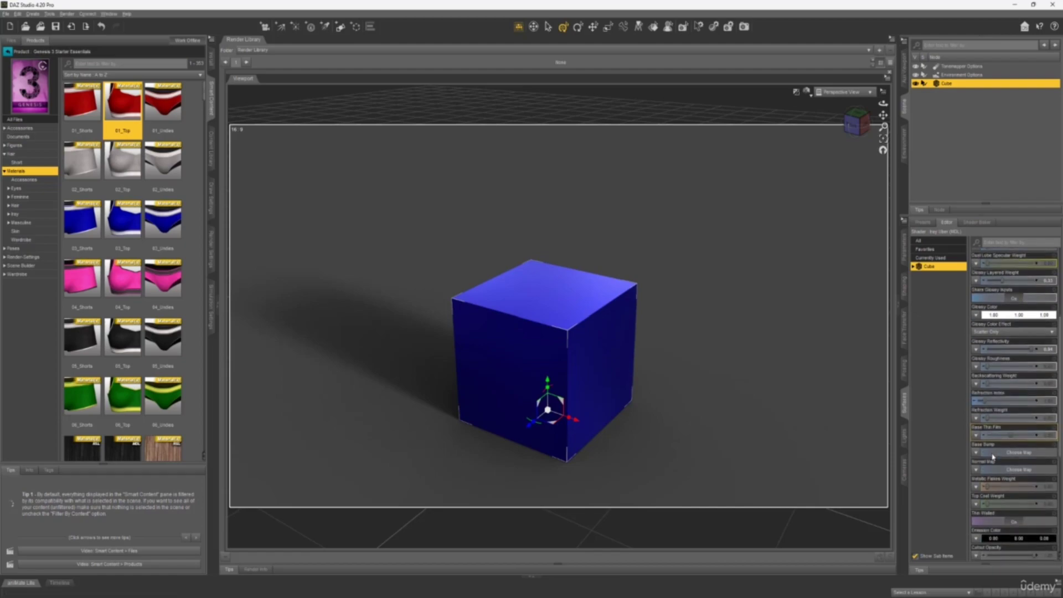
scroll(993, 457, "down", 5)
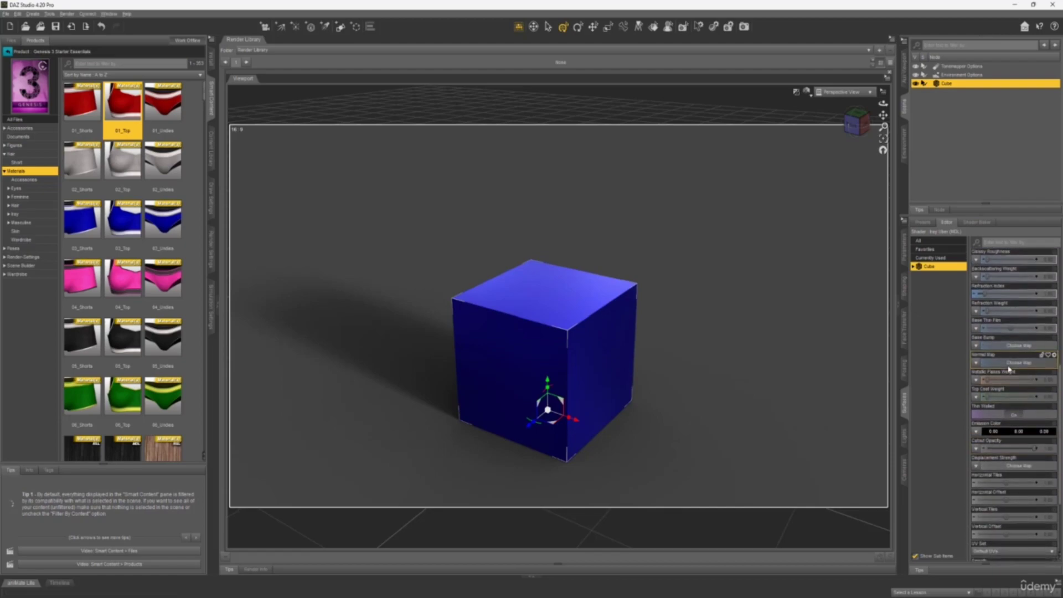
scroll(1011, 358, "down", 4)
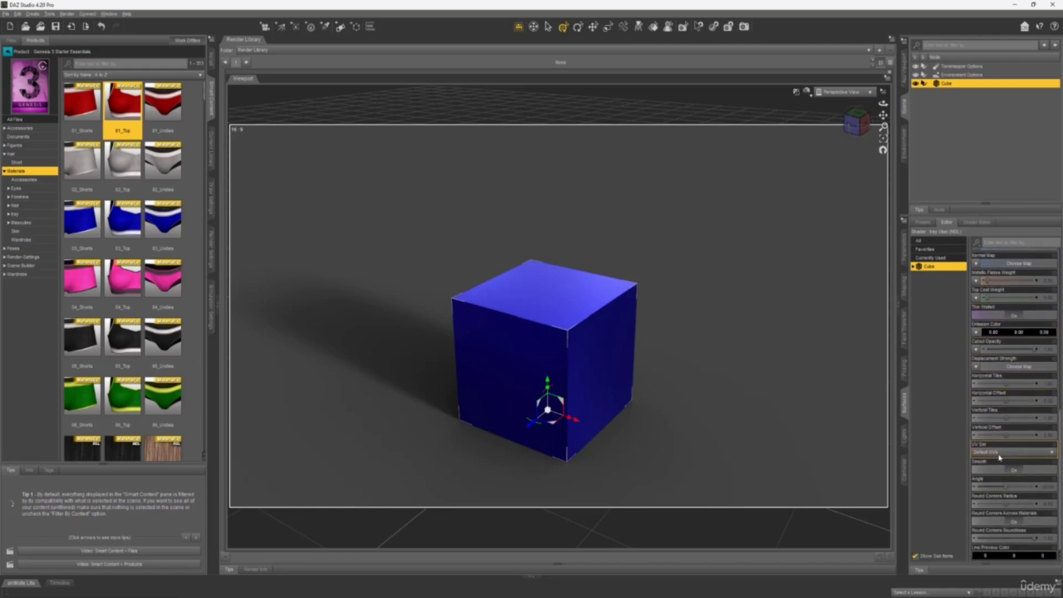
scroll(1001, 455, "up", 4)
scroll(1001, 454, "up", 5)
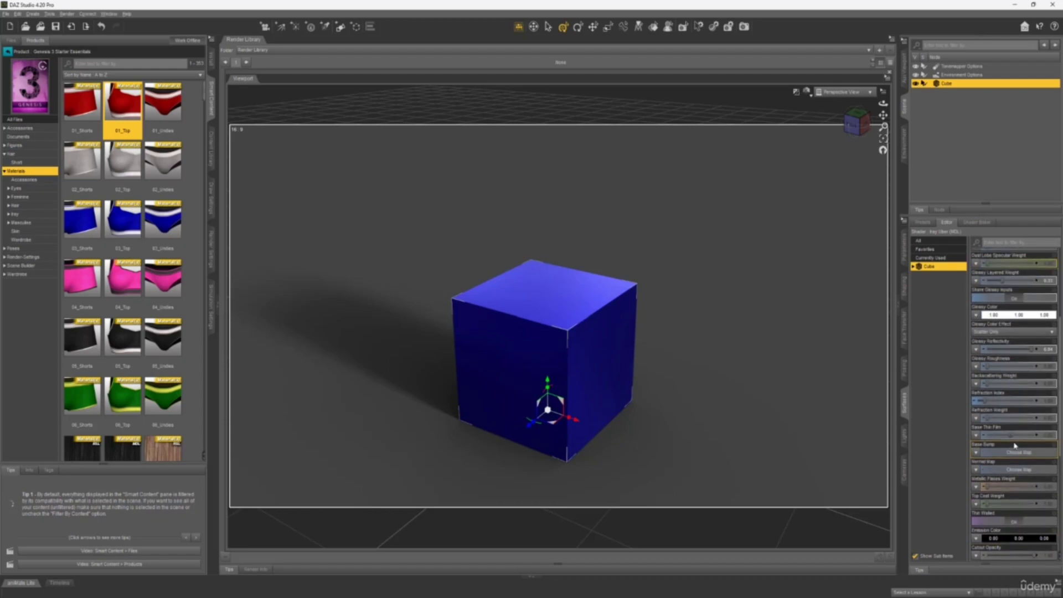
scroll(1015, 444, "up", 4)
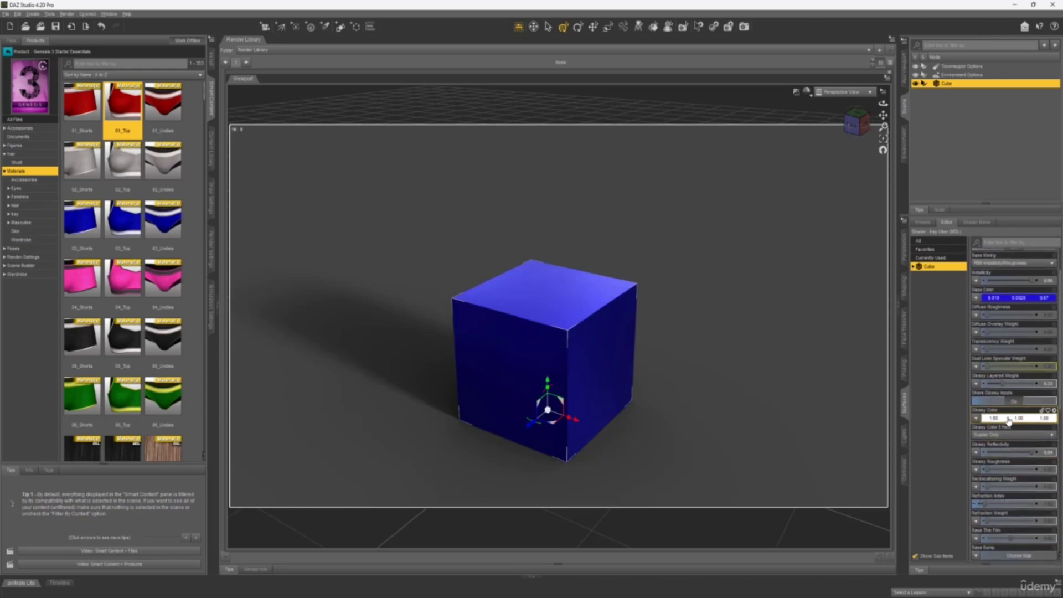
scroll(996, 391, "up", 2)
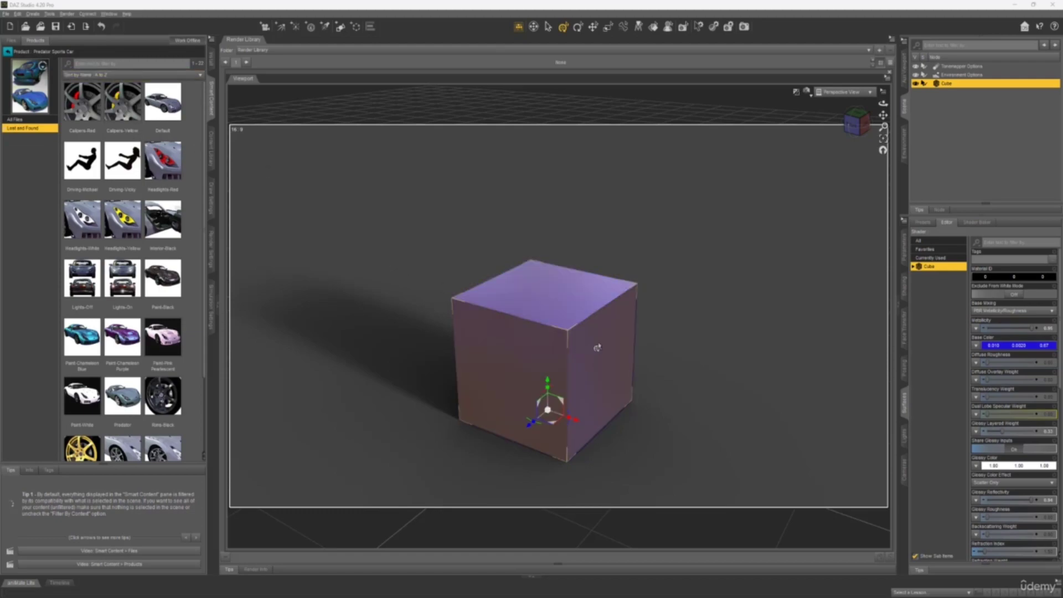
Step: Delete the cube and load the Predator sports car Default preset
key("Delete")
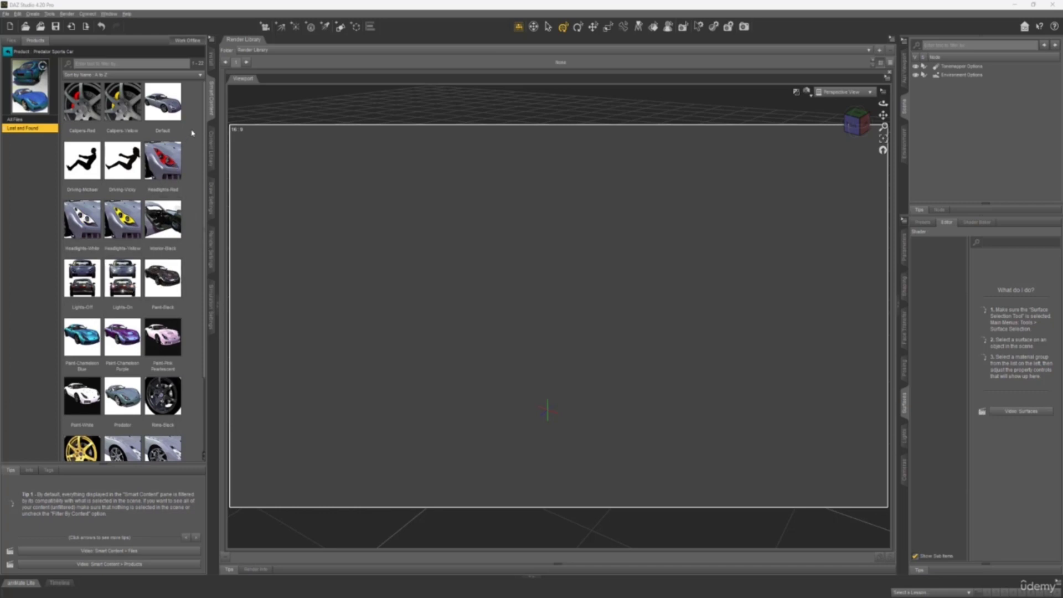
double_click(163, 102)
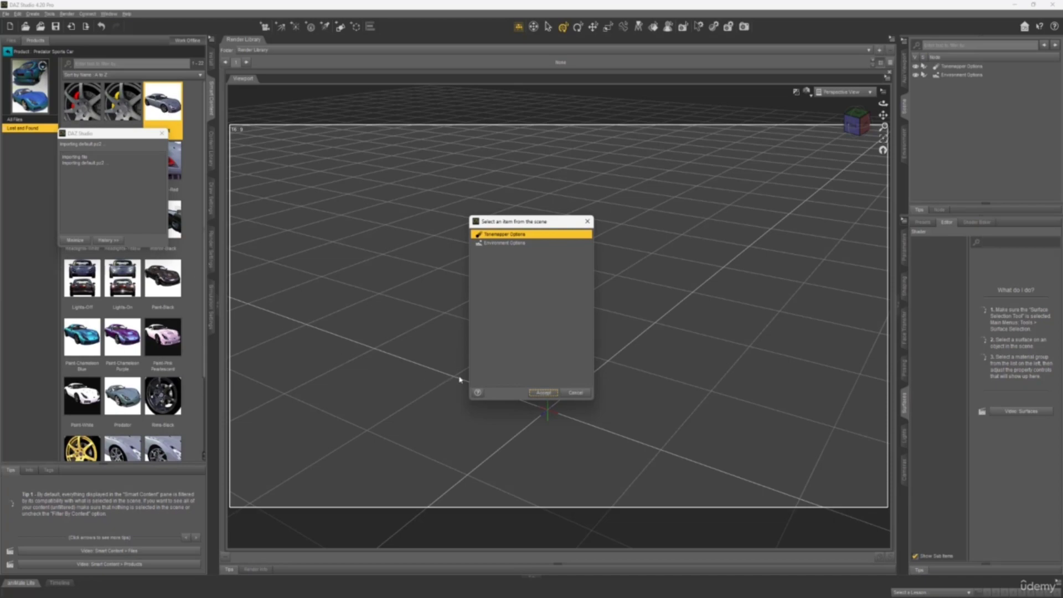
left_click(543, 392)
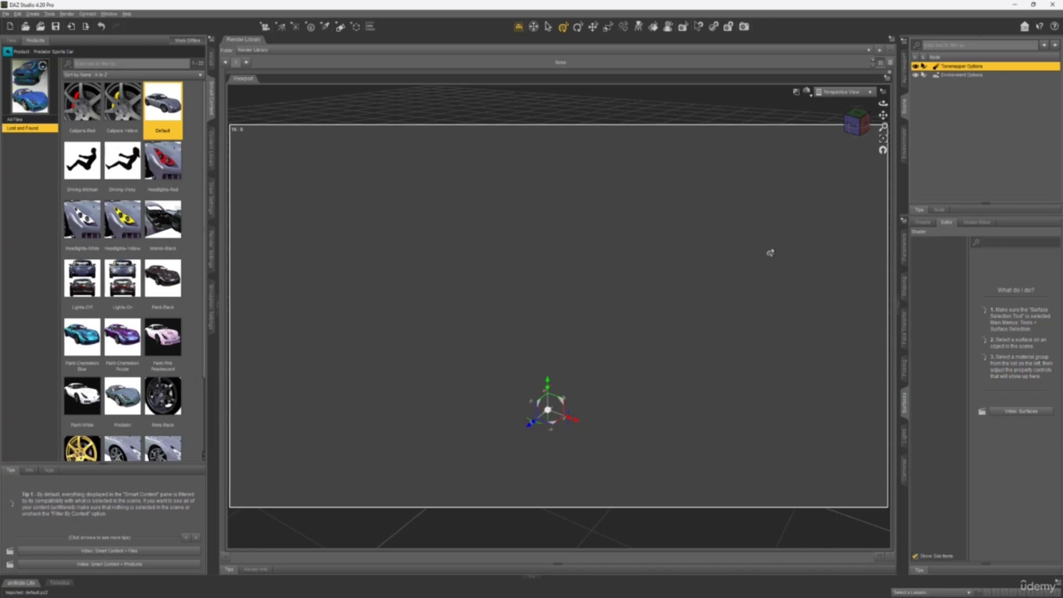
Step: Switch the viewport to Cartoon Shaded and tilt the view over the ground grid
left_click(808, 93)
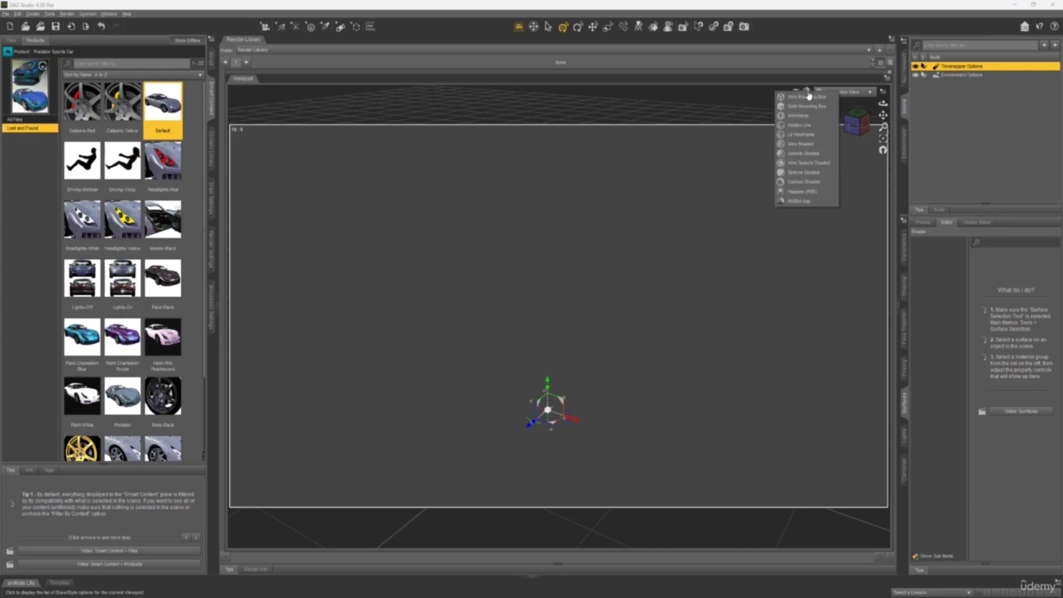
left_click(810, 182)
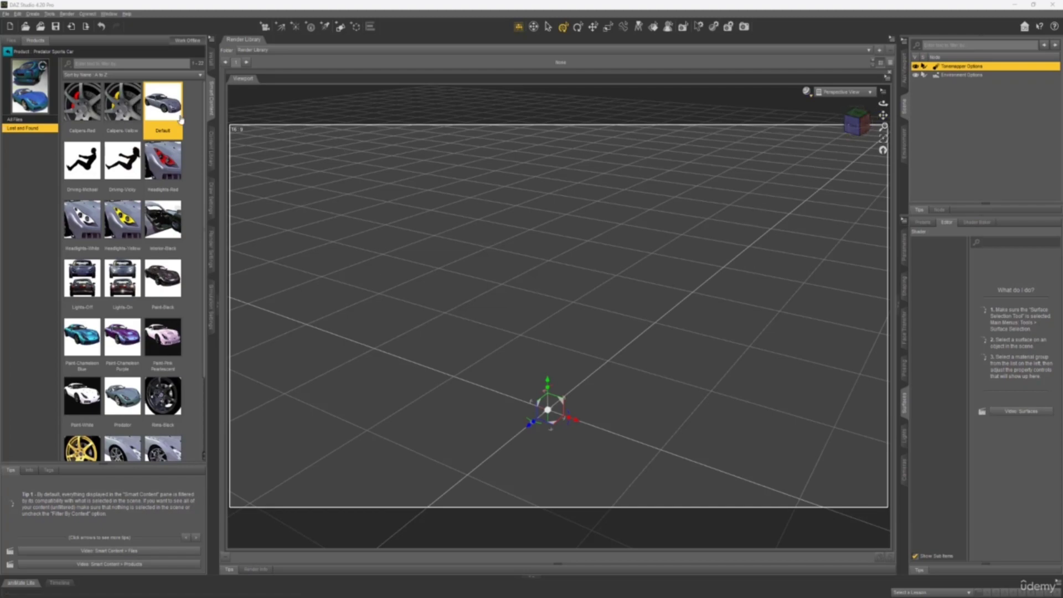
left_click_drag(740, 191, 843, 145)
left_click(1004, 97)
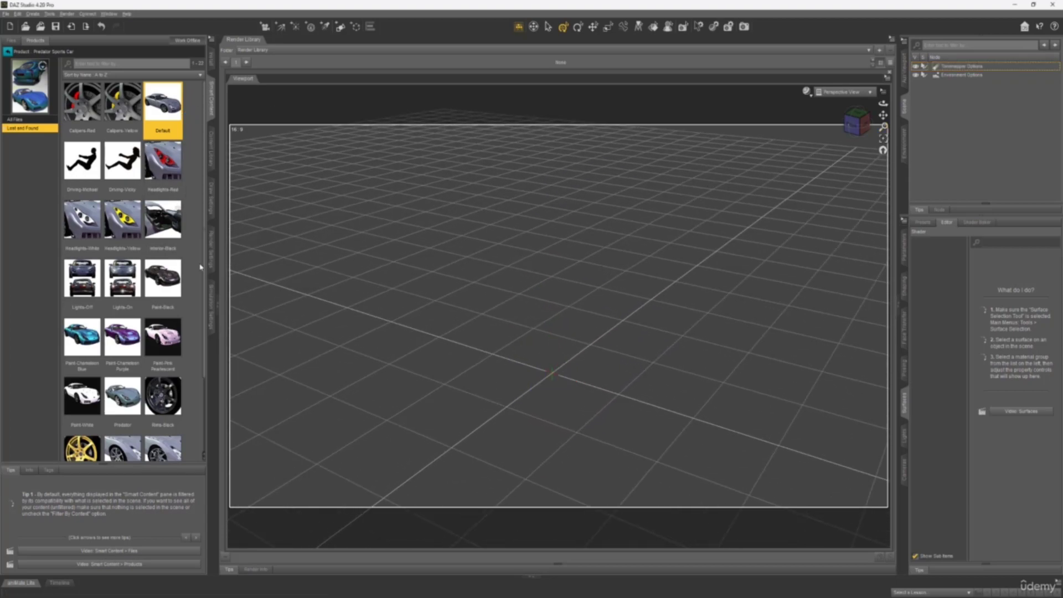
scroll(200, 267, "down", 3)
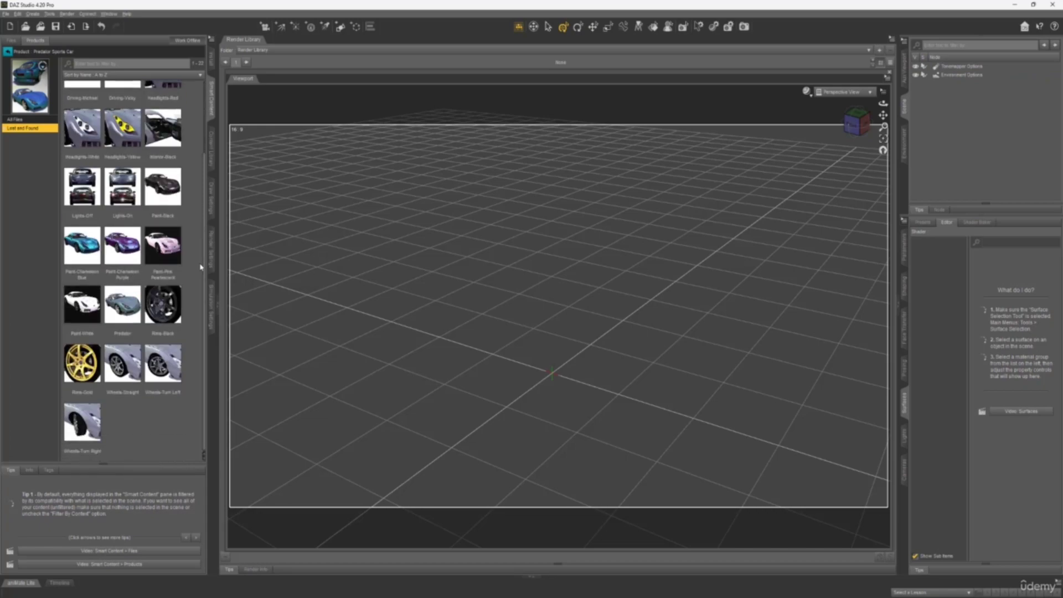
scroll(201, 266, "up", 3)
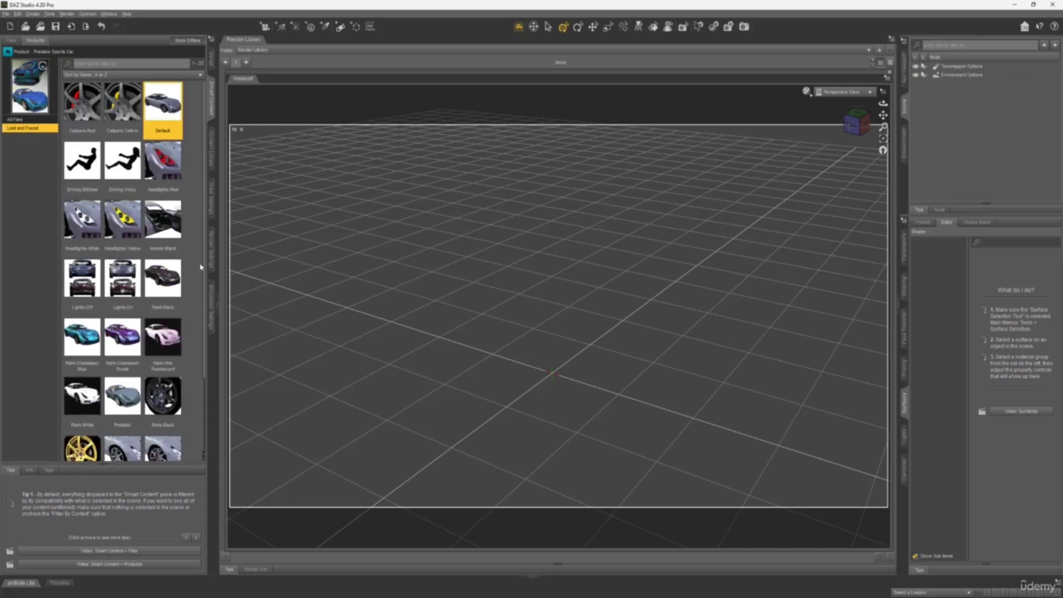
Step: Load the Default preset with Environment Options as target, skipping Paint-Pink Pearlescent
double_click(165, 123)
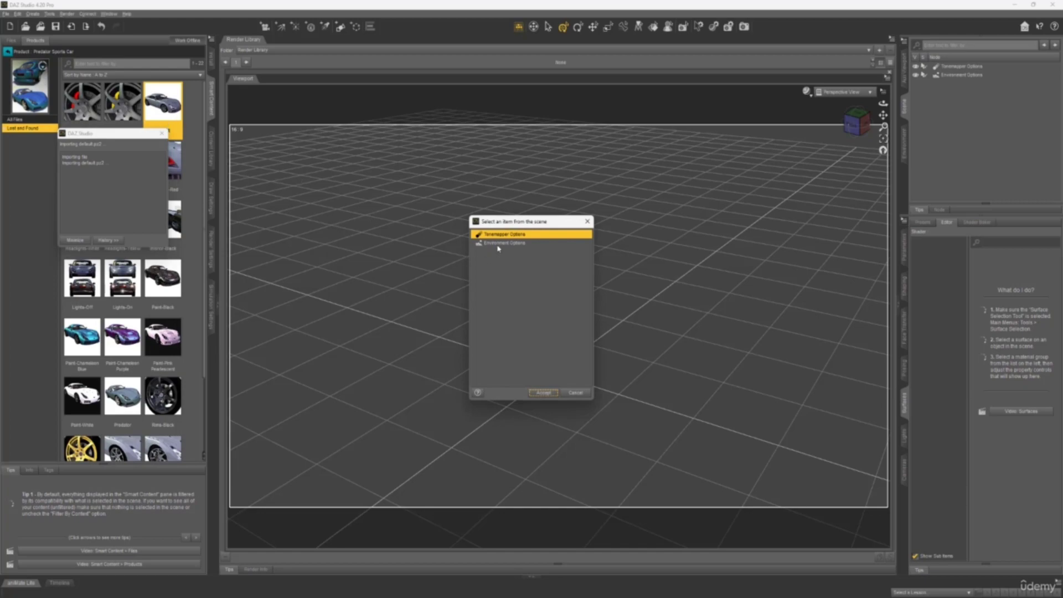
left_click(523, 243)
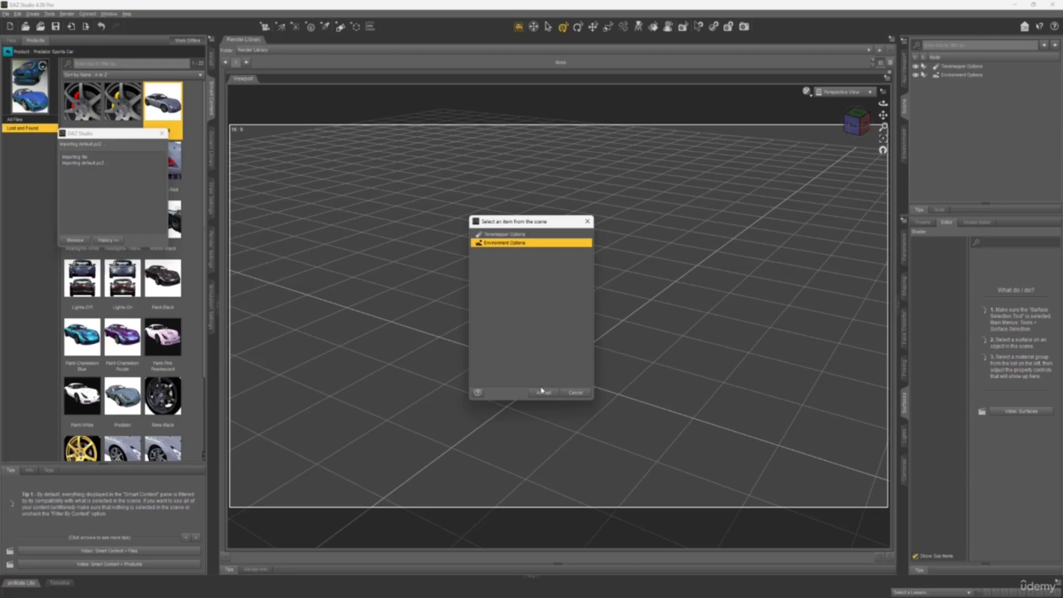
left_click(575, 393)
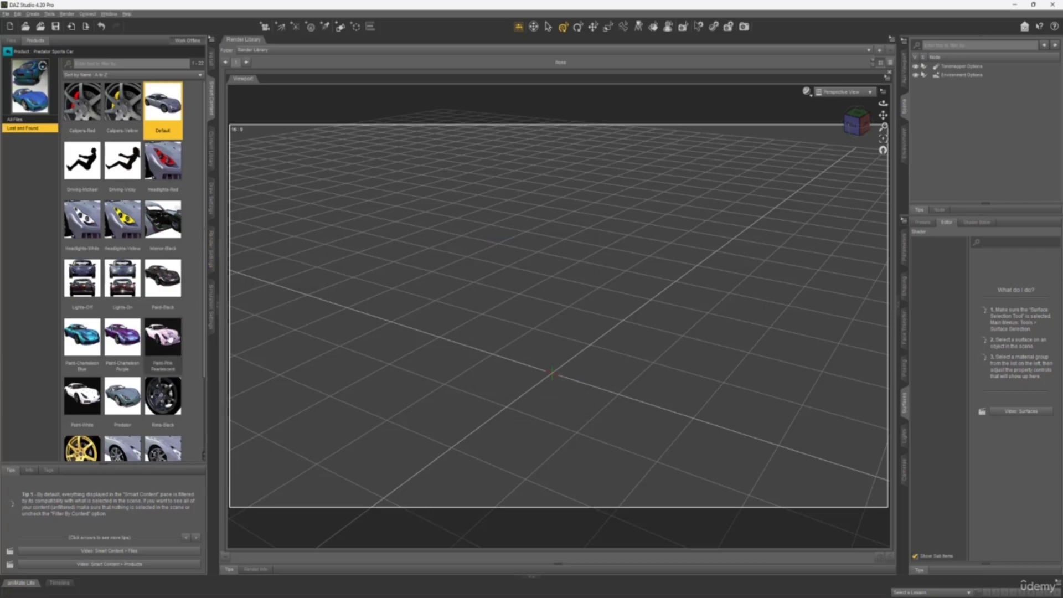
double_click(162, 337)
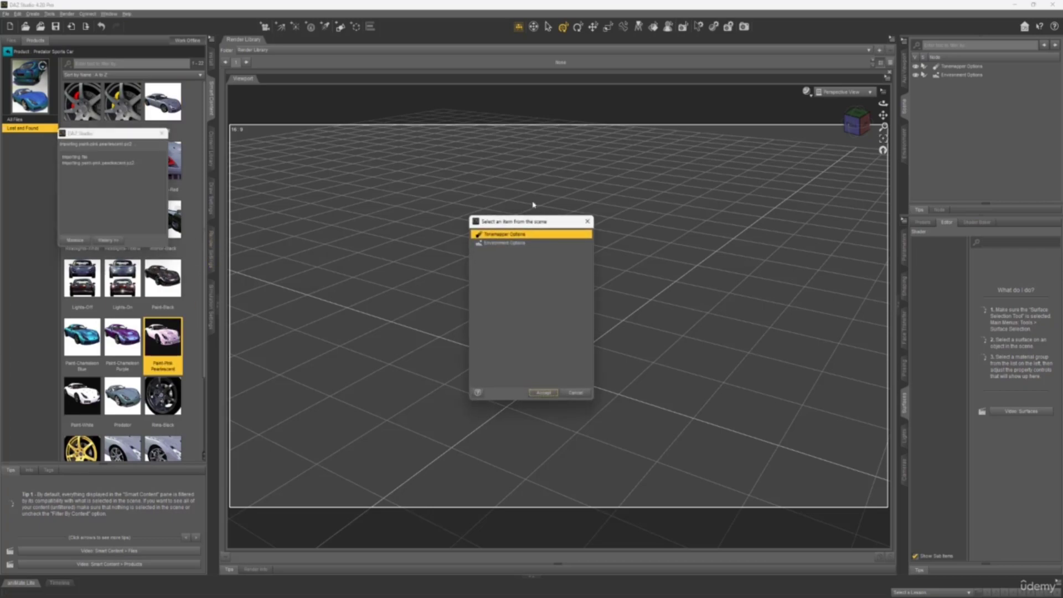
left_click(587, 221)
scroll(200, 214, "down", 3)
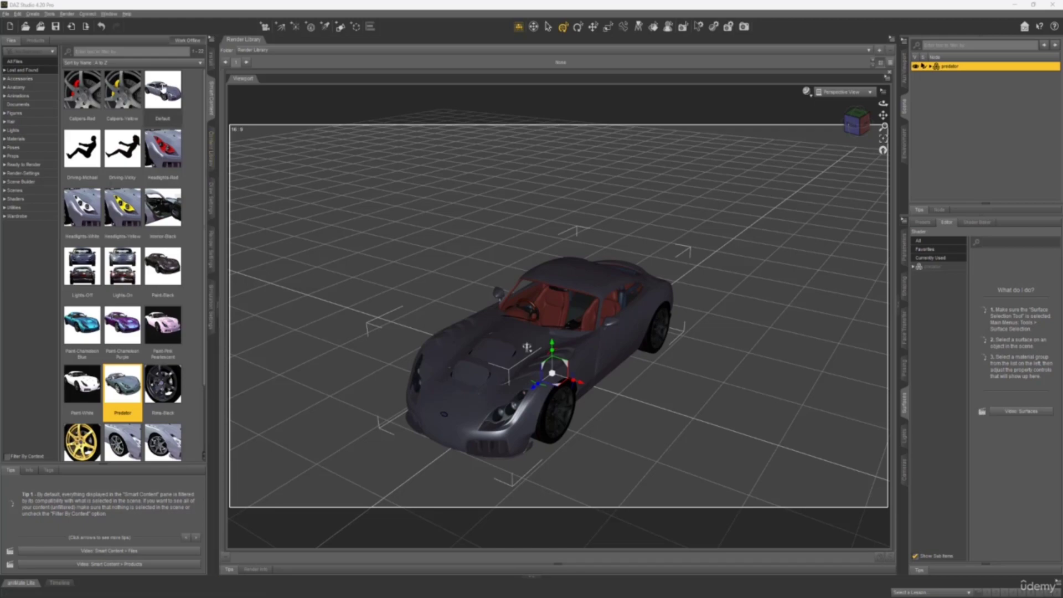
Step: Turn the view to the car's side and set DrawStyle to NVIDIA Iray
scroll(129, 319, "down", 3)
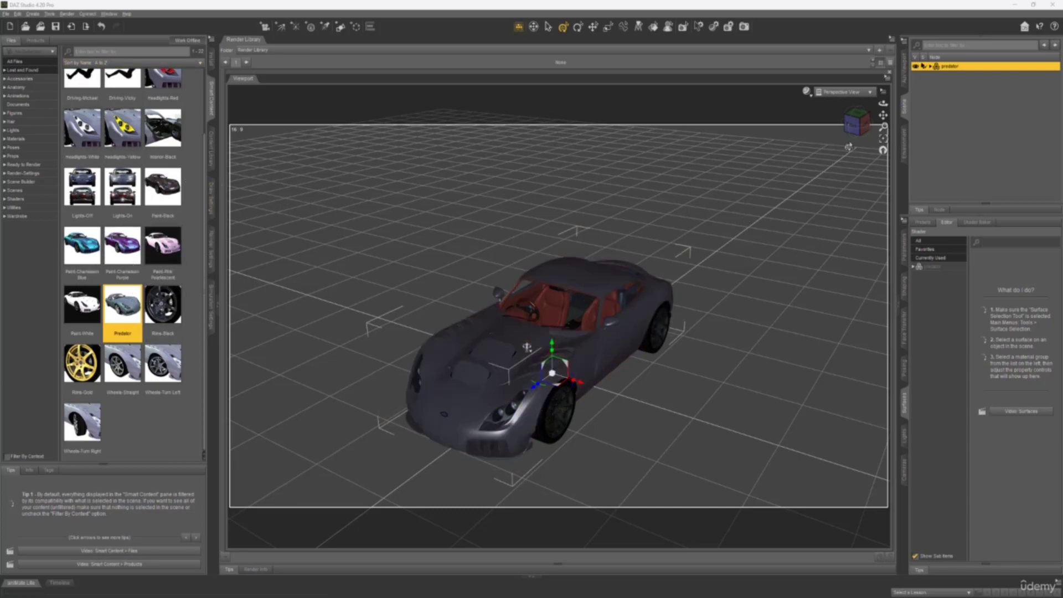
left_click(860, 125)
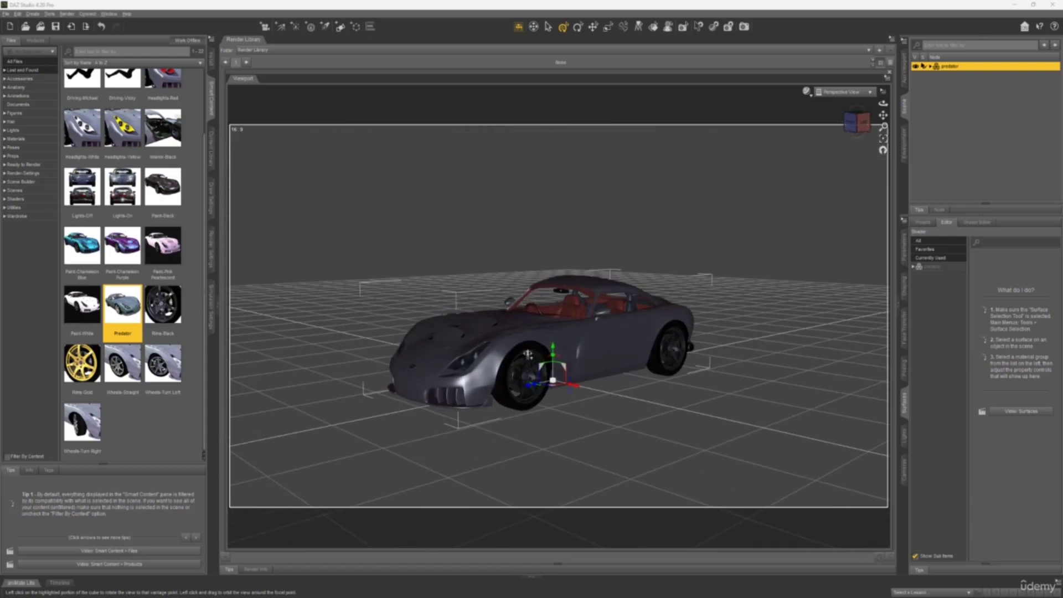
left_click(802, 101)
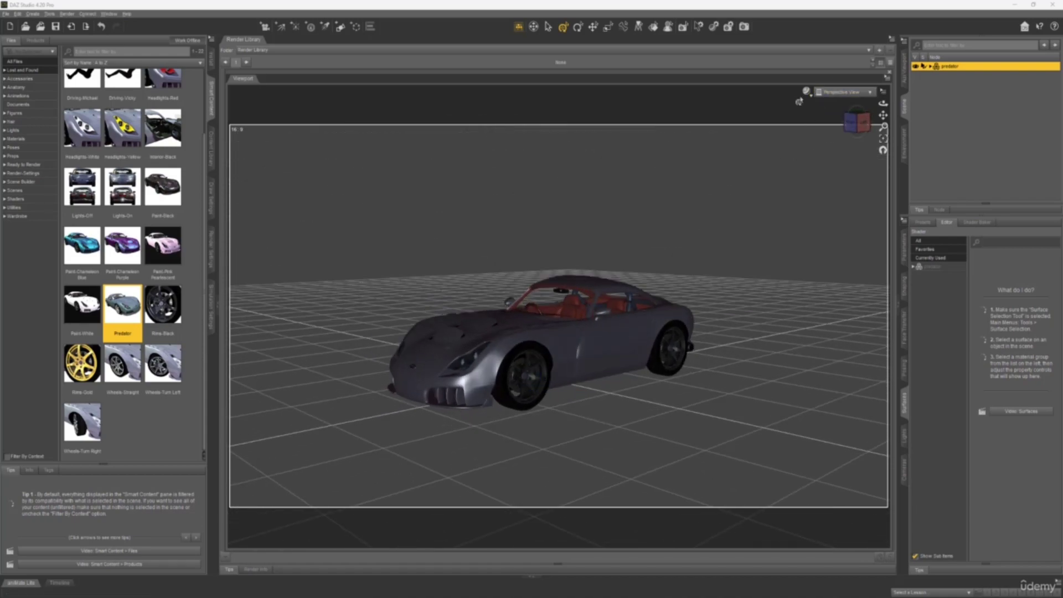
left_click(806, 92)
left_click(795, 204)
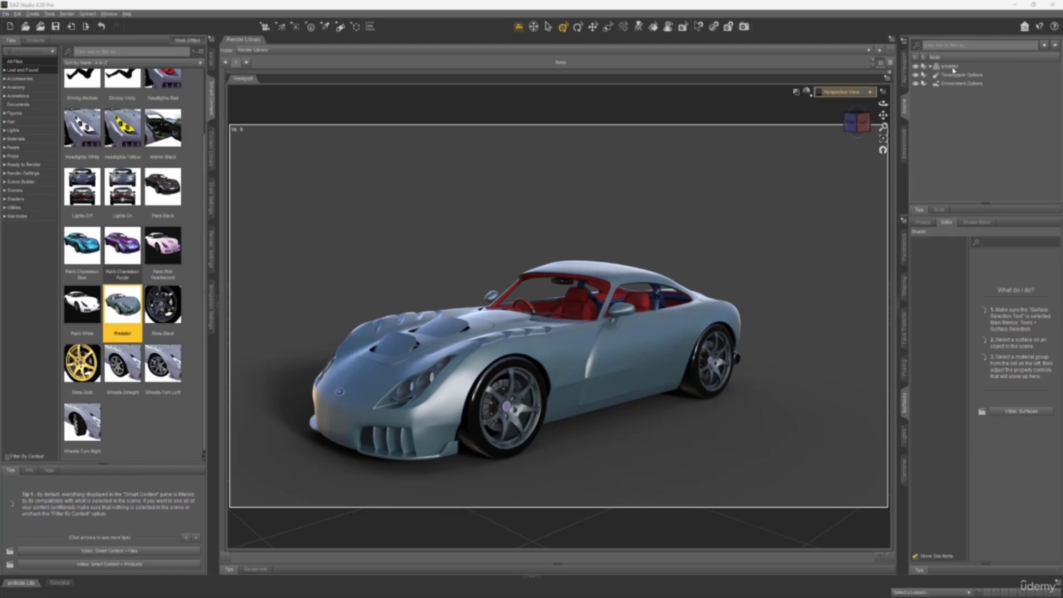
Step: Apply the Paint-Chameleon Purple, Headlights-Yellow and Rims-Gold presets to the car
double_click(120, 250)
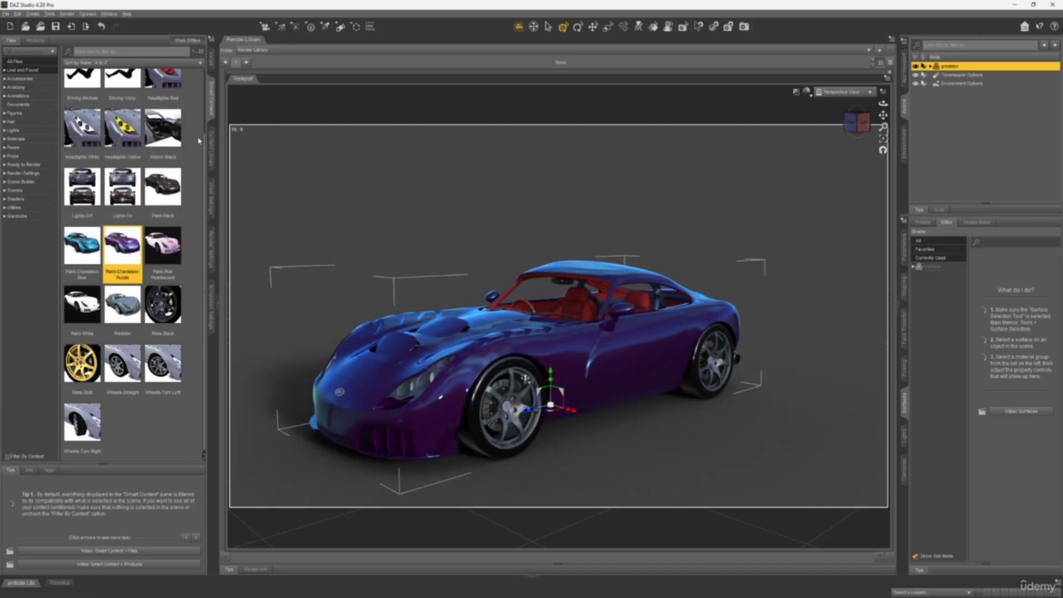
double_click(118, 138)
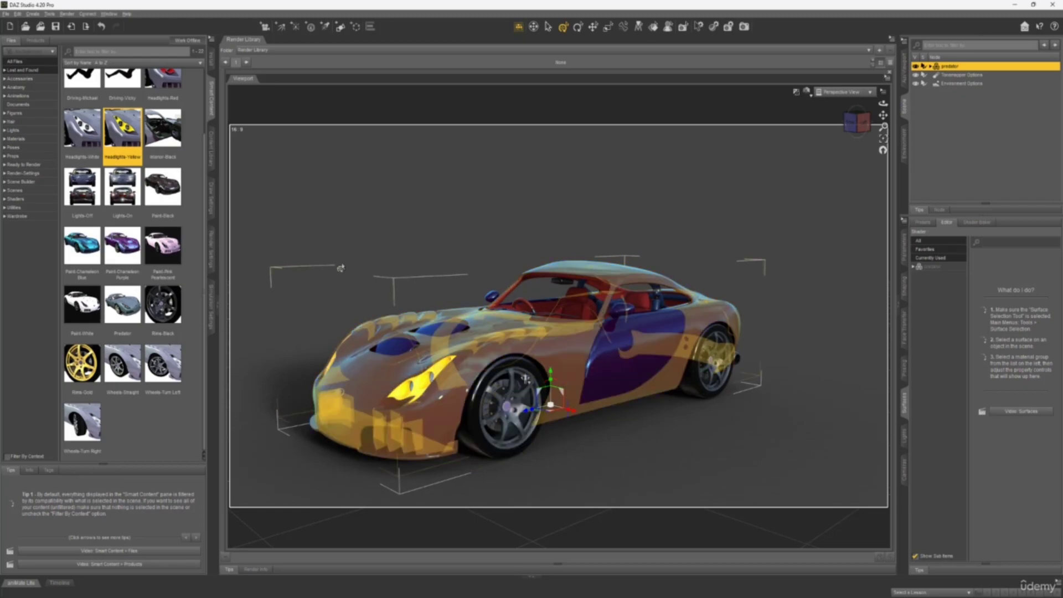
scroll(193, 198, "up", 3)
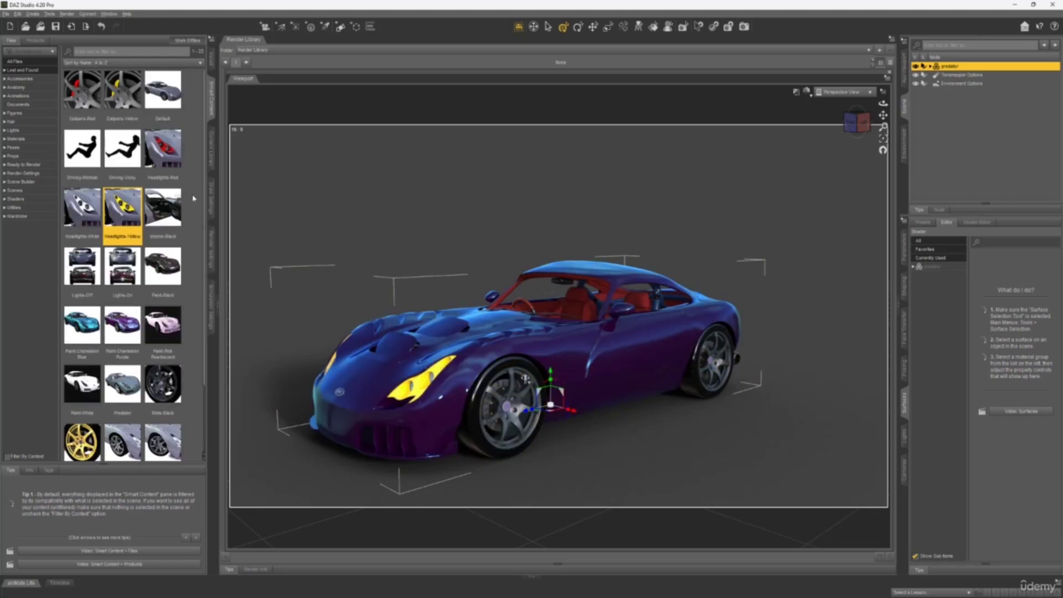
scroll(166, 249, "down", 3)
double_click(82, 363)
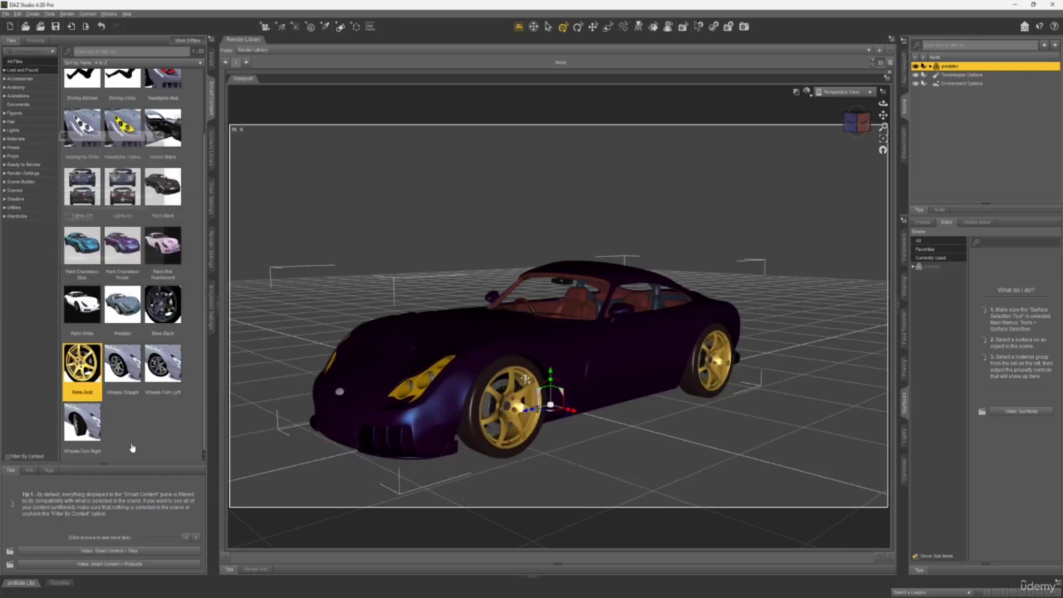
Step: Orbit to the car's rear side and repaint it with Paint-Pink Pearlescent
left_click(859, 131)
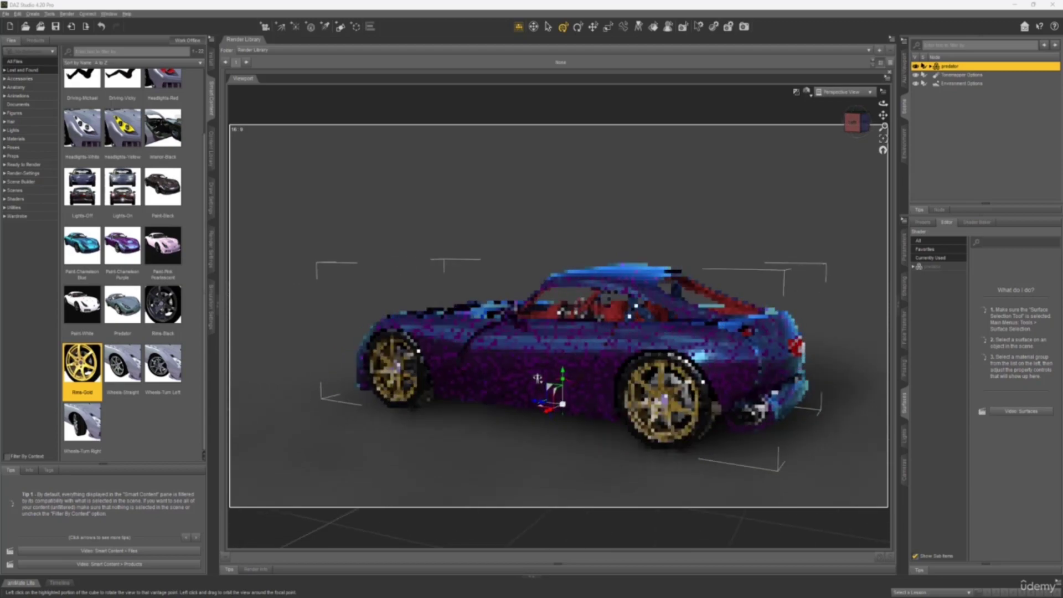
left_click(860, 123)
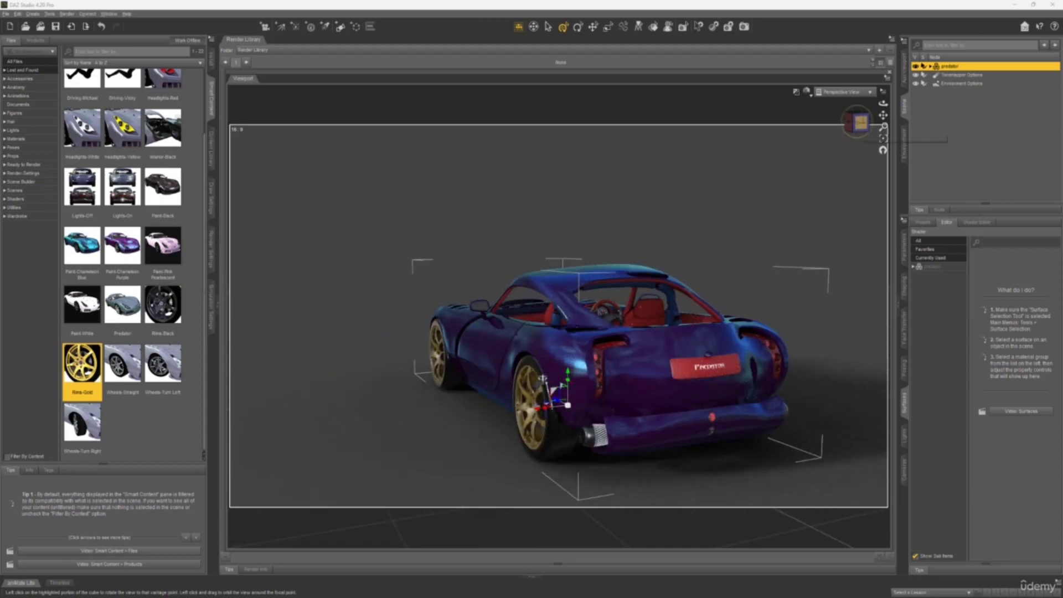
left_click(854, 116)
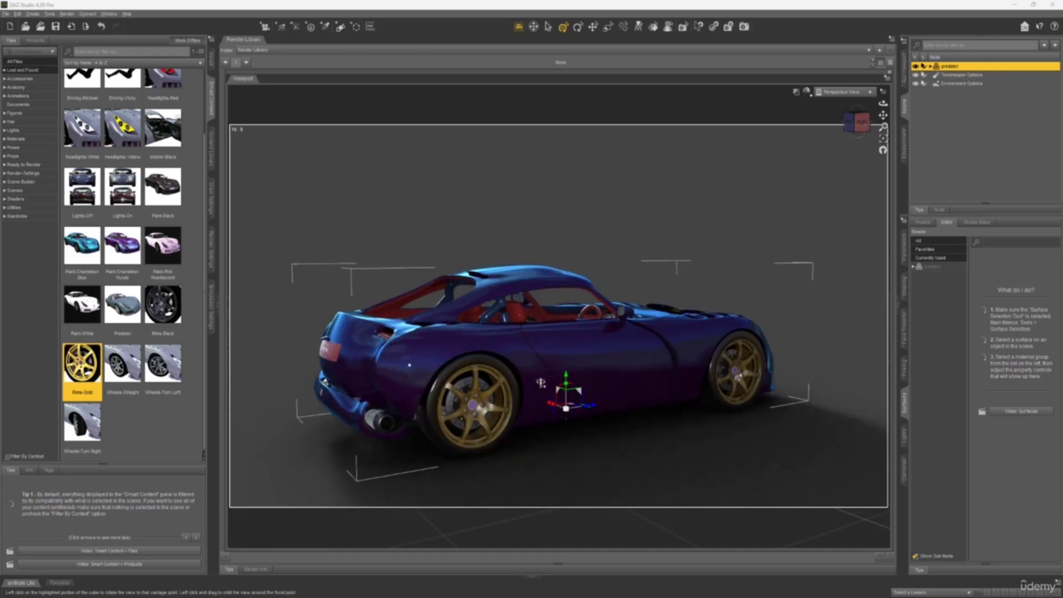
double_click(177, 259)
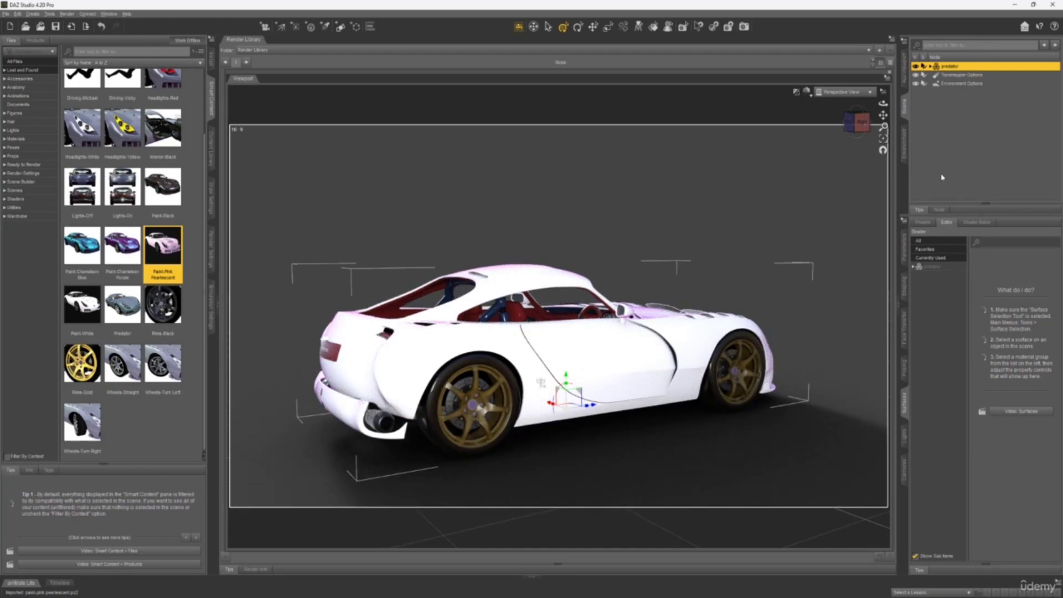
Step: Apply the Lights-On preset to light the yellow headlights, viewing from front three-quarter angles
left_click(860, 129)
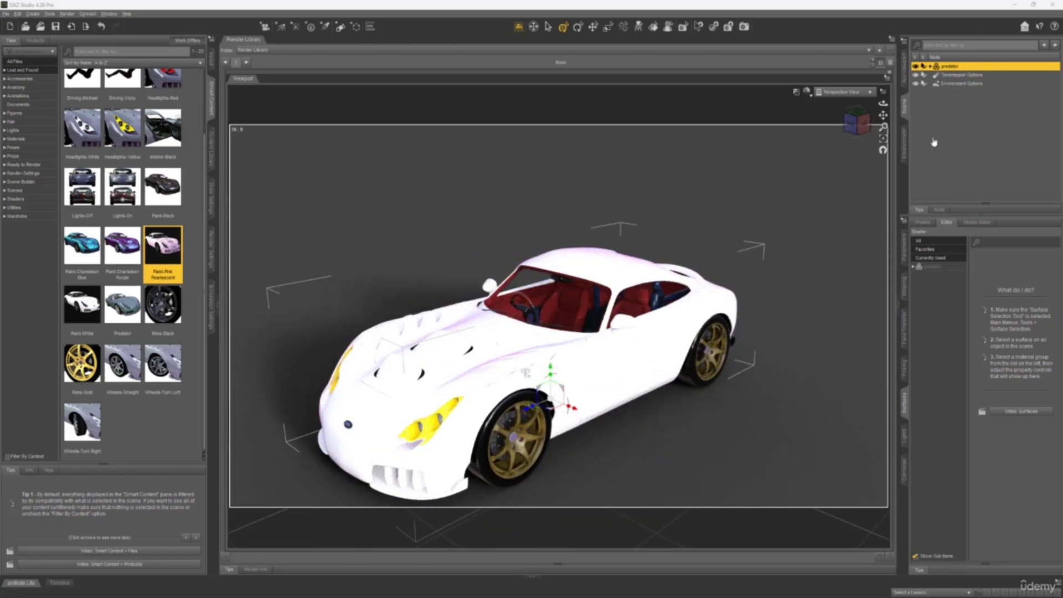
left_click(861, 128)
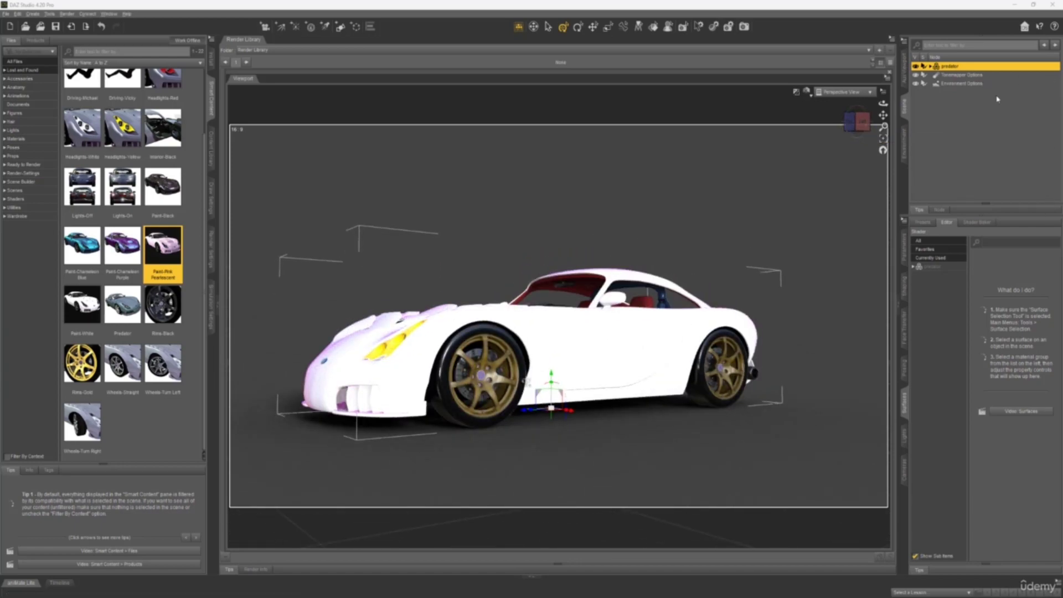
left_click(858, 119)
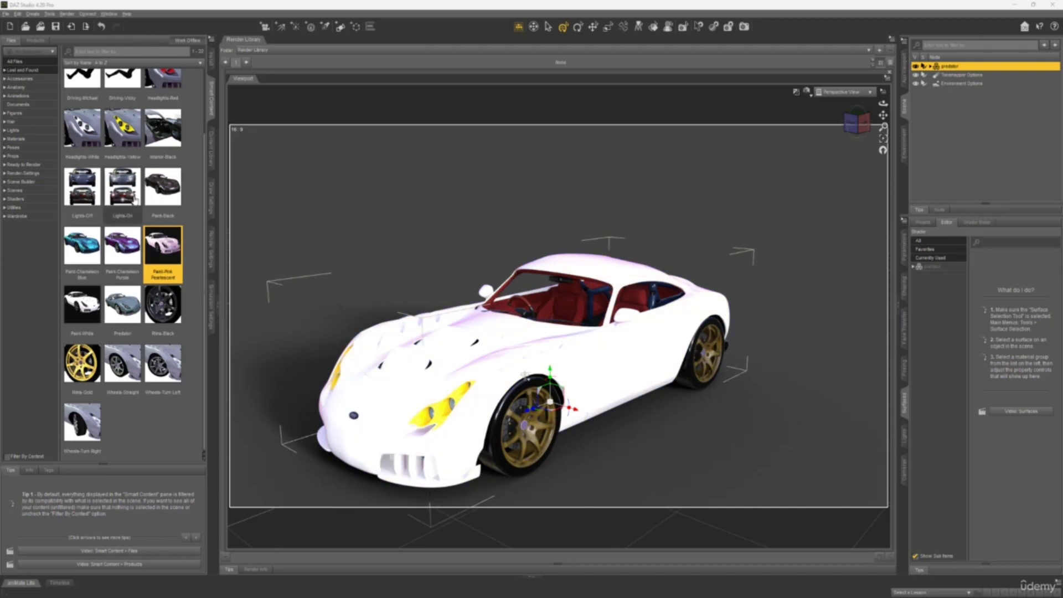
double_click(123, 200)
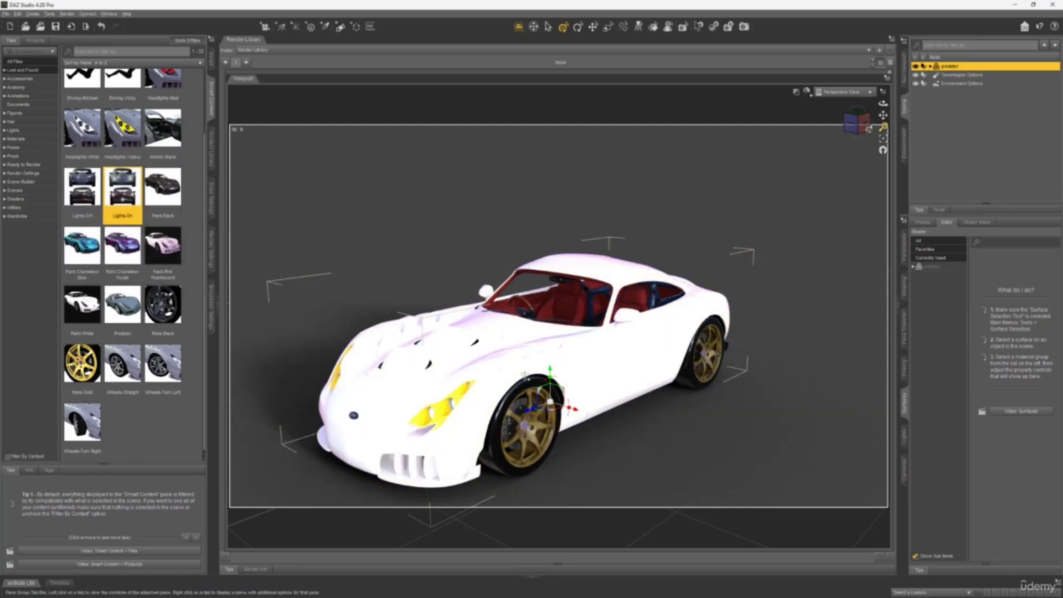
left_click(856, 122)
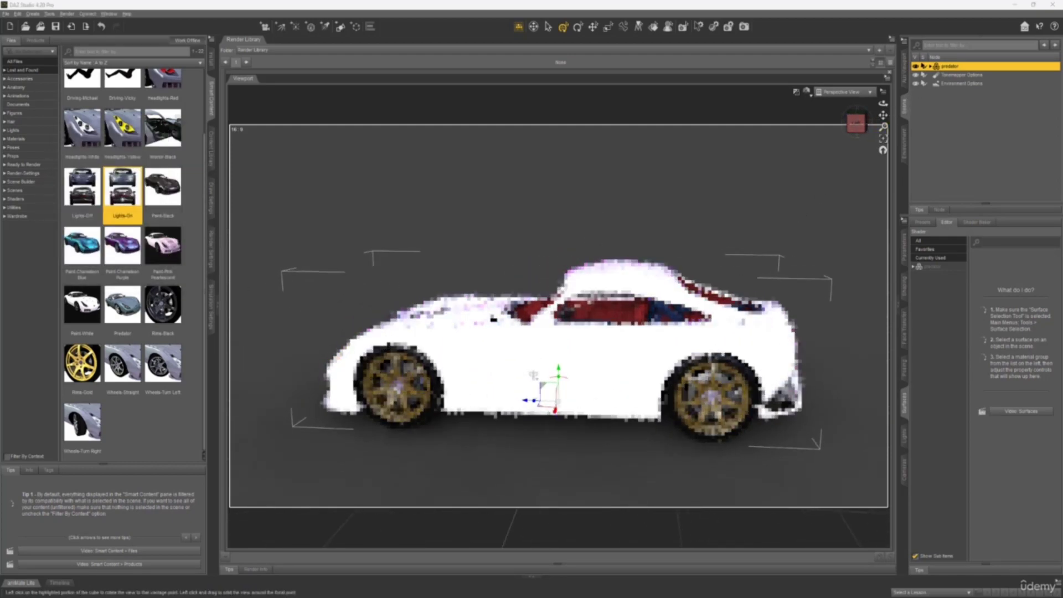
left_click(856, 123)
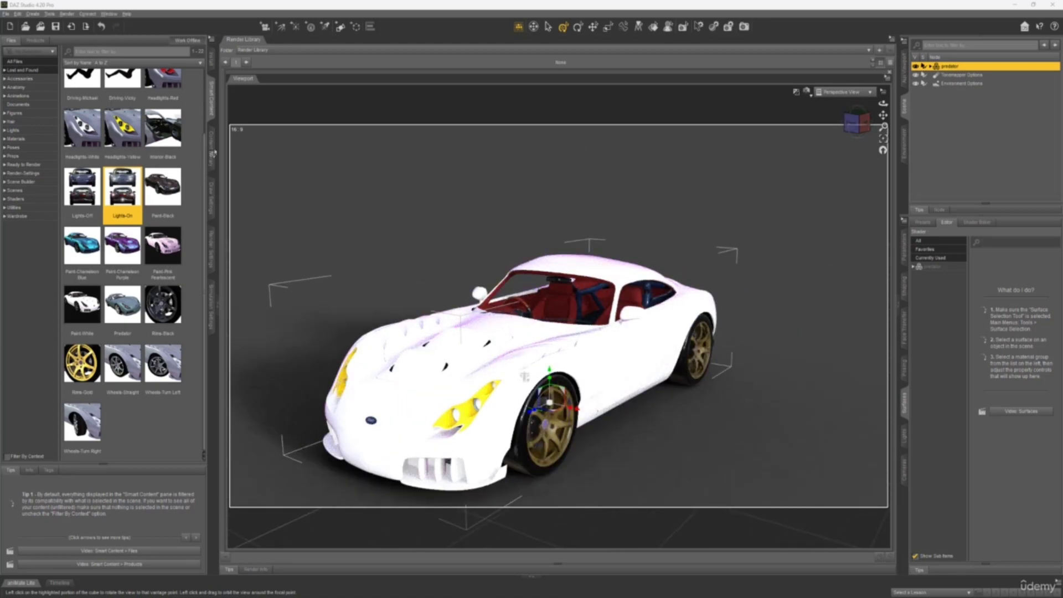
scroll(203, 172, "up", 3)
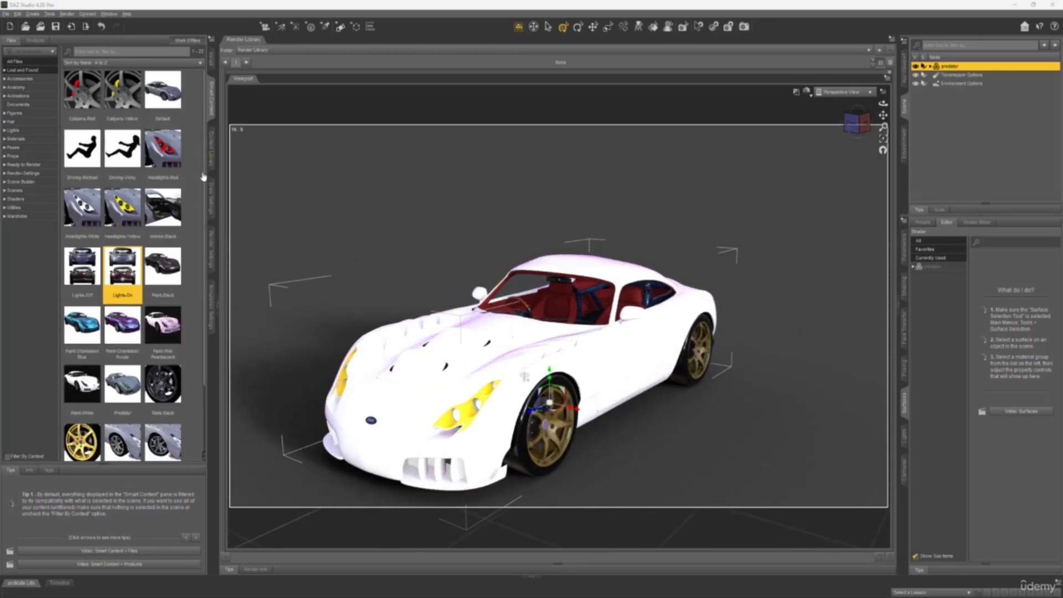
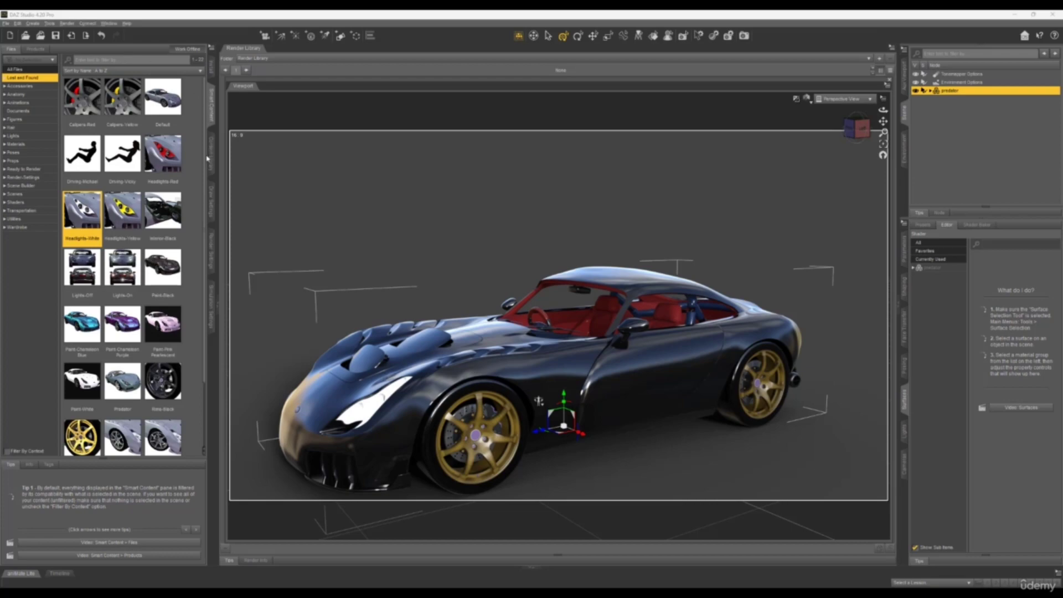
Step: Switch the Render Settings engine from NVIDIA Iray to 3Delight (RSL) and render the car scene
left_click(210, 244)
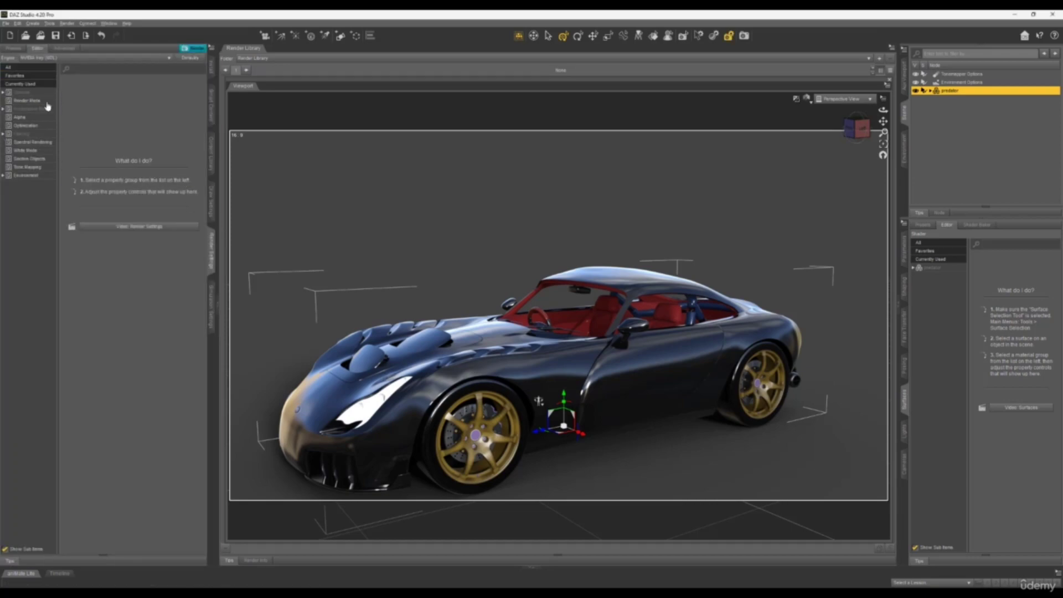
left_click(61, 59)
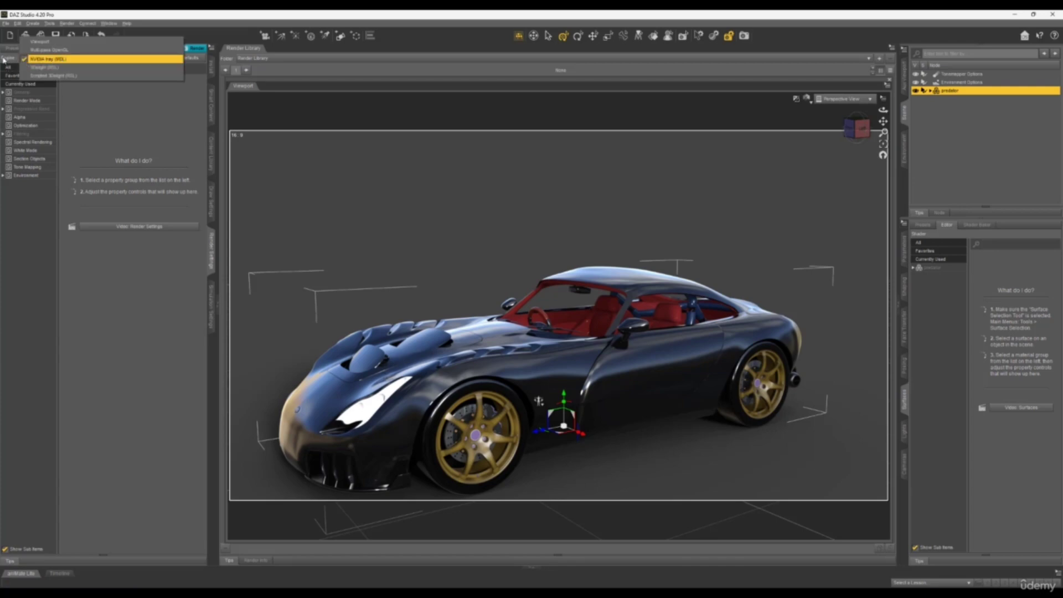
left_click(44, 67)
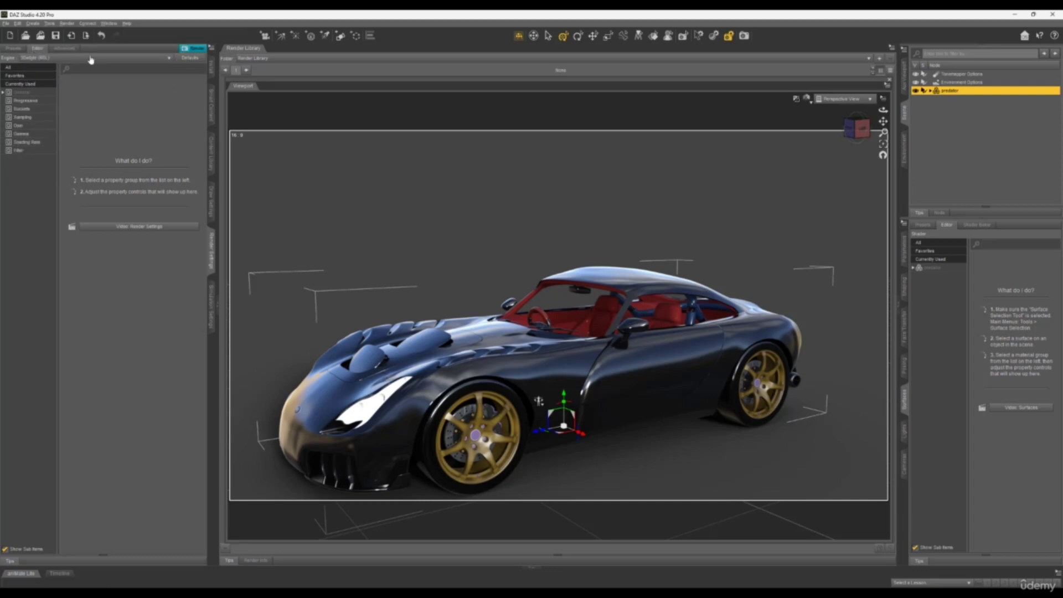
left_click(190, 50)
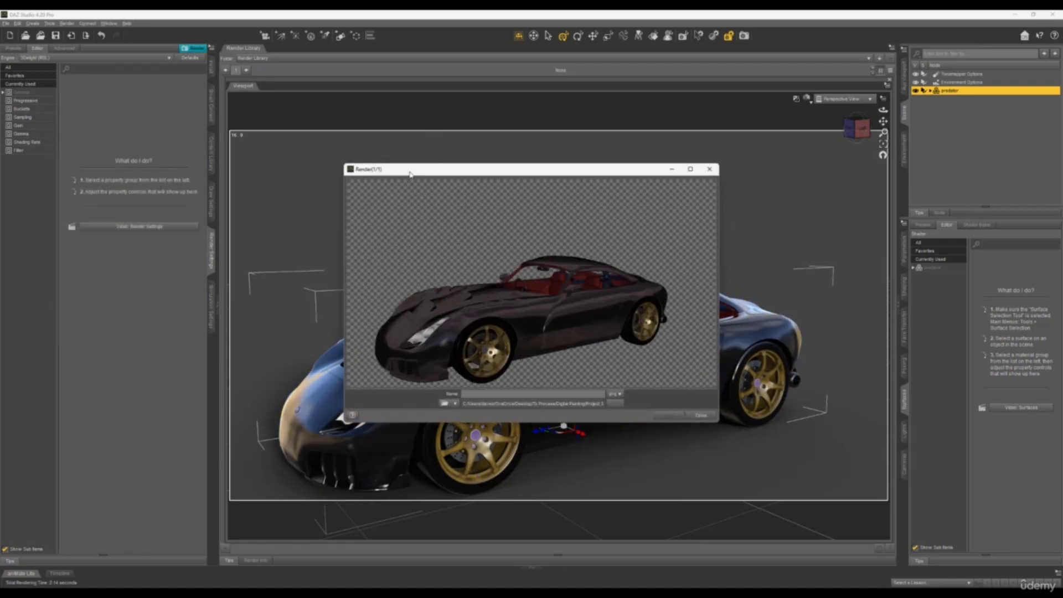
Step: Move and enlarge the first 3Delight render window to inspect it, then close it
left_click_drag(410, 171, 228, 109)
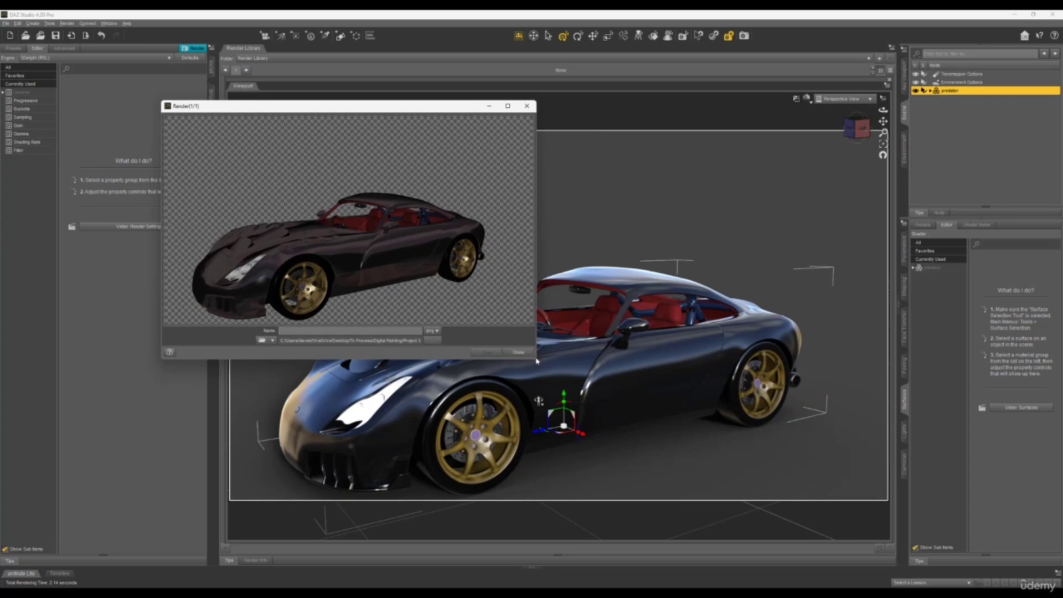
left_click_drag(531, 355, 805, 356)
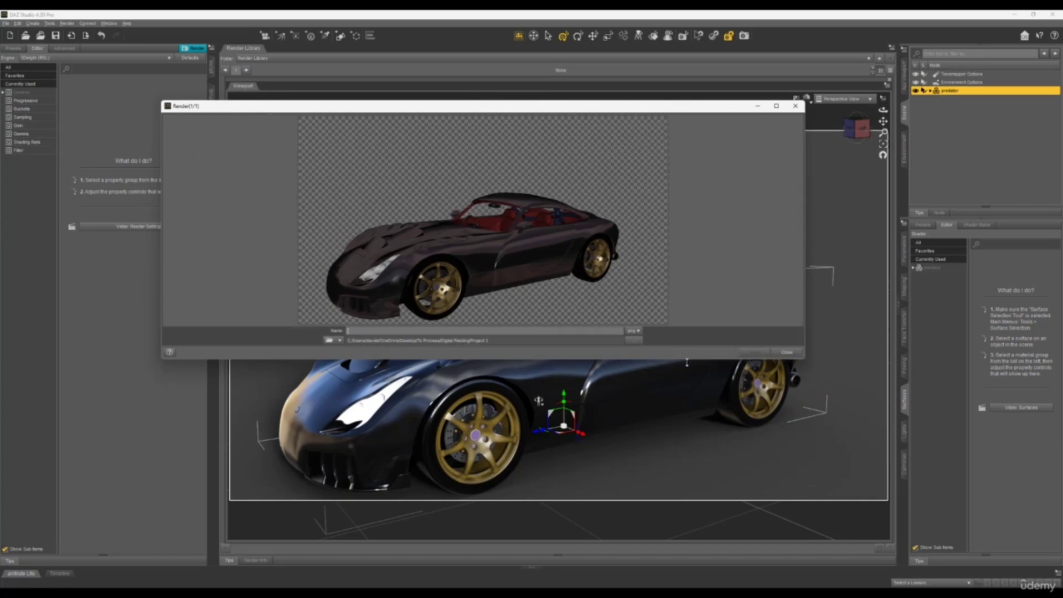
left_click_drag(689, 359, 746, 523)
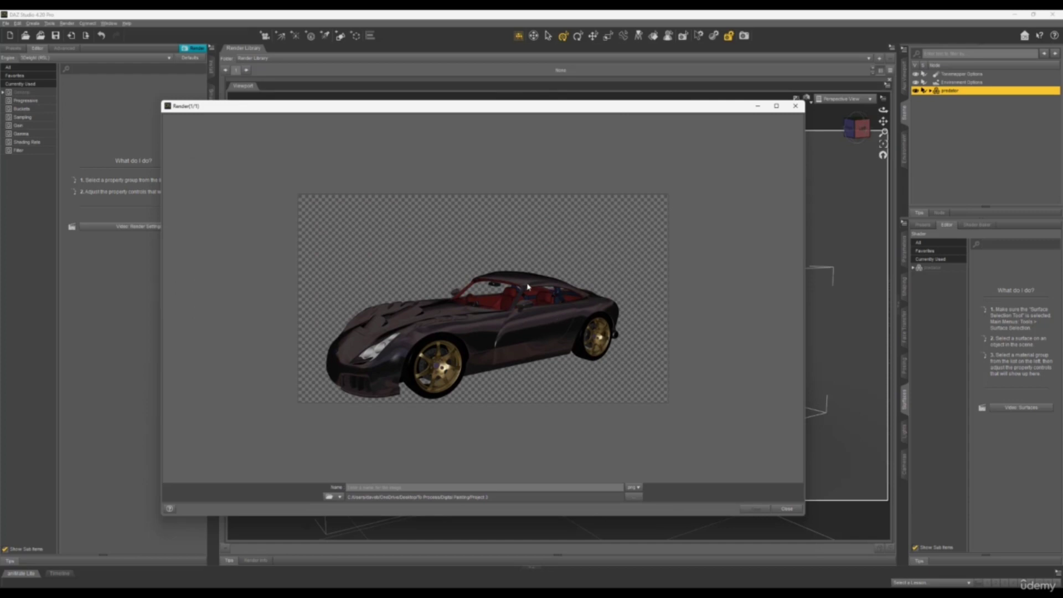
left_click(796, 106)
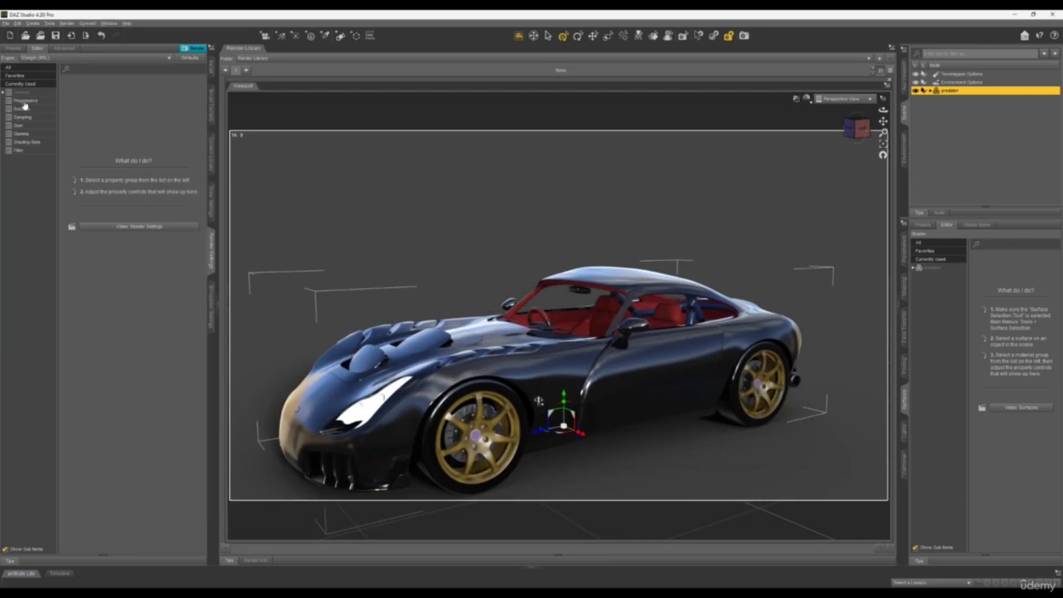
Step: Set the General Dimension Preset to Ultra HD (UHD) 3840x2160 and render the car again
left_click(22, 92)
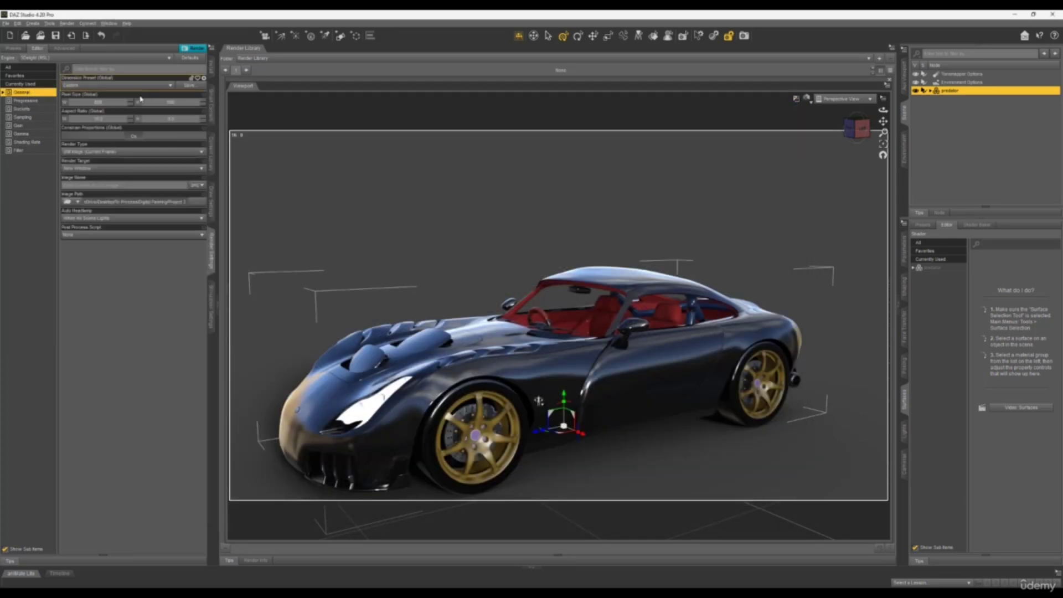
left_click(172, 88)
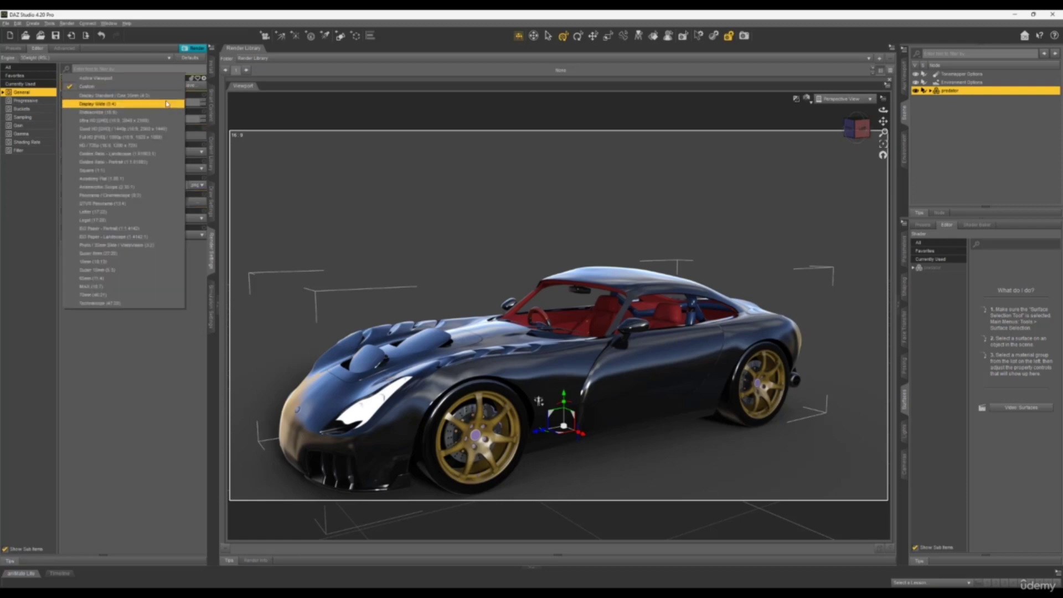
left_click(164, 120)
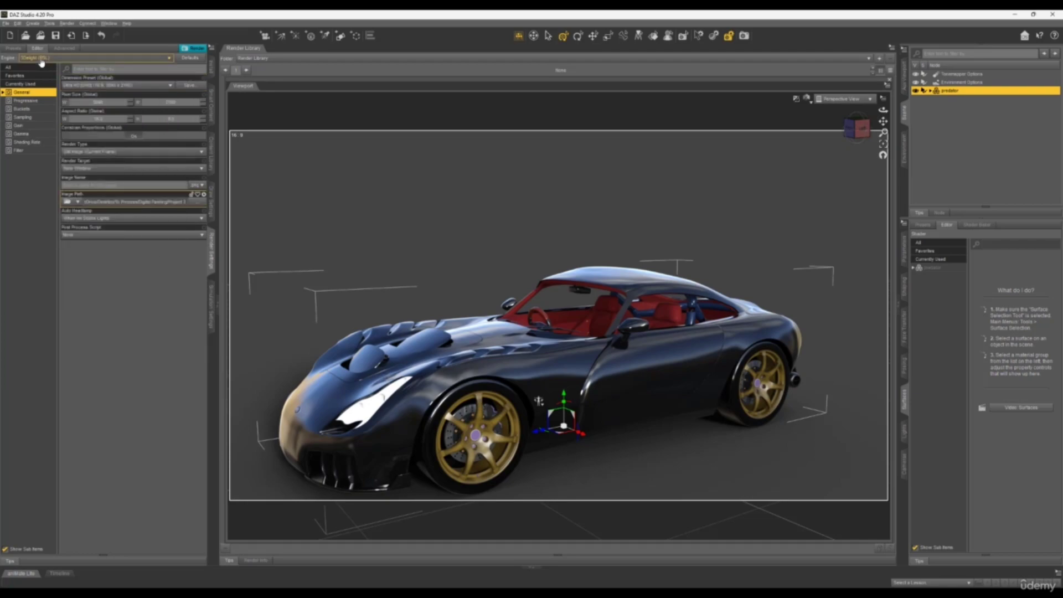
left_click(192, 50)
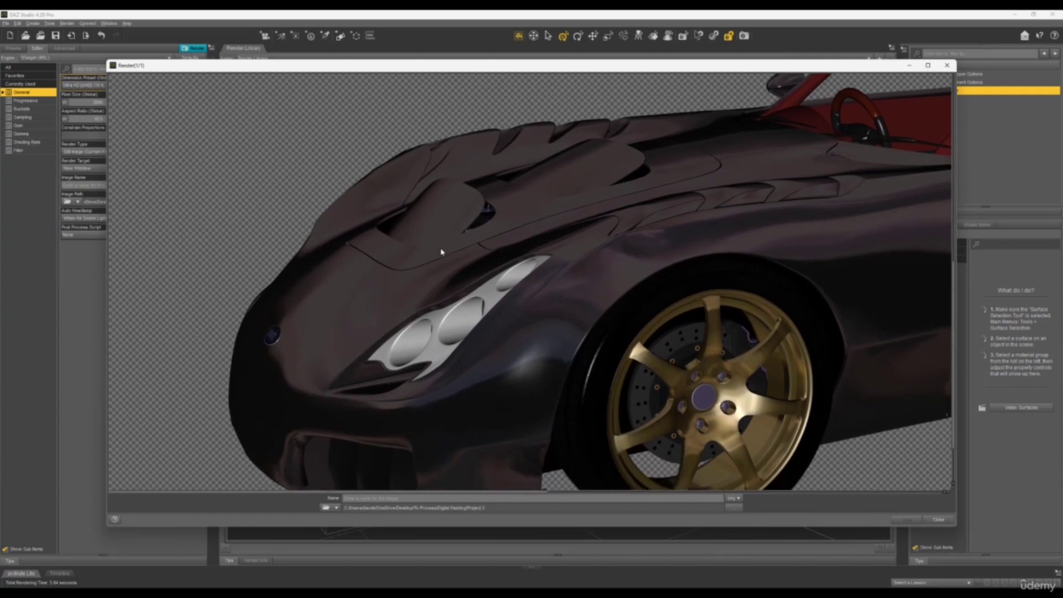
Step: Scroll and pan around the Ultra HD render to inspect the car
scroll(441, 251, "down", 3)
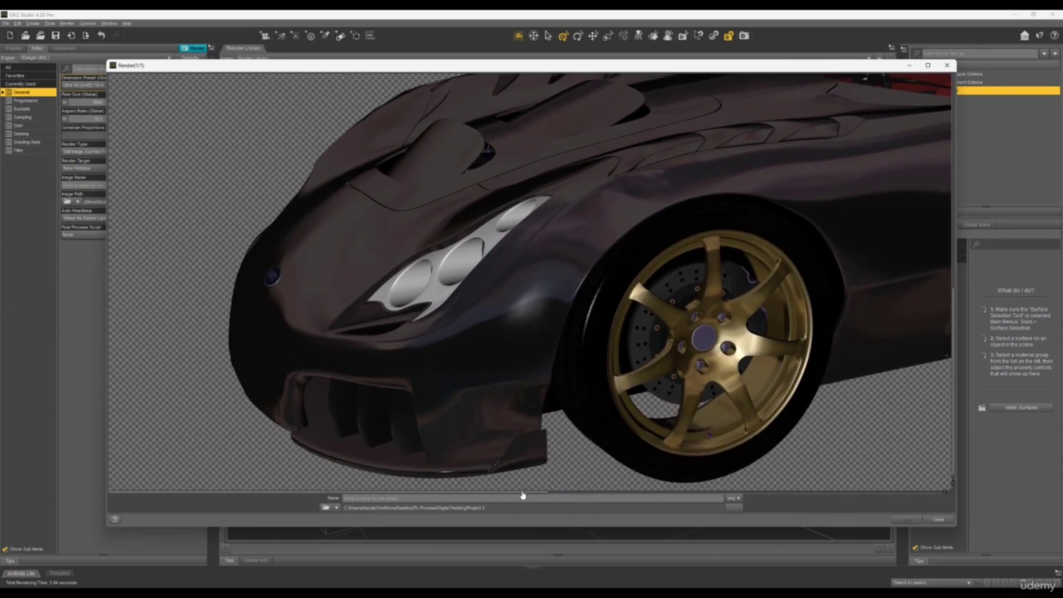
left_click_drag(522, 496, 788, 448)
left_click_drag(951, 313, 932, 262)
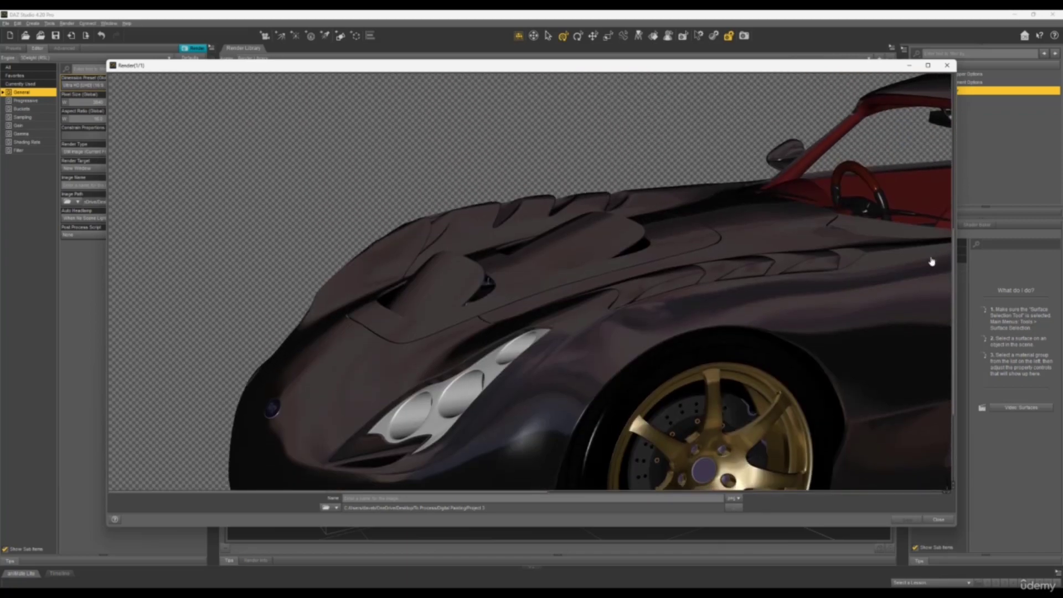
scroll(698, 261, "down", 5)
scroll(628, 357, "up", 1)
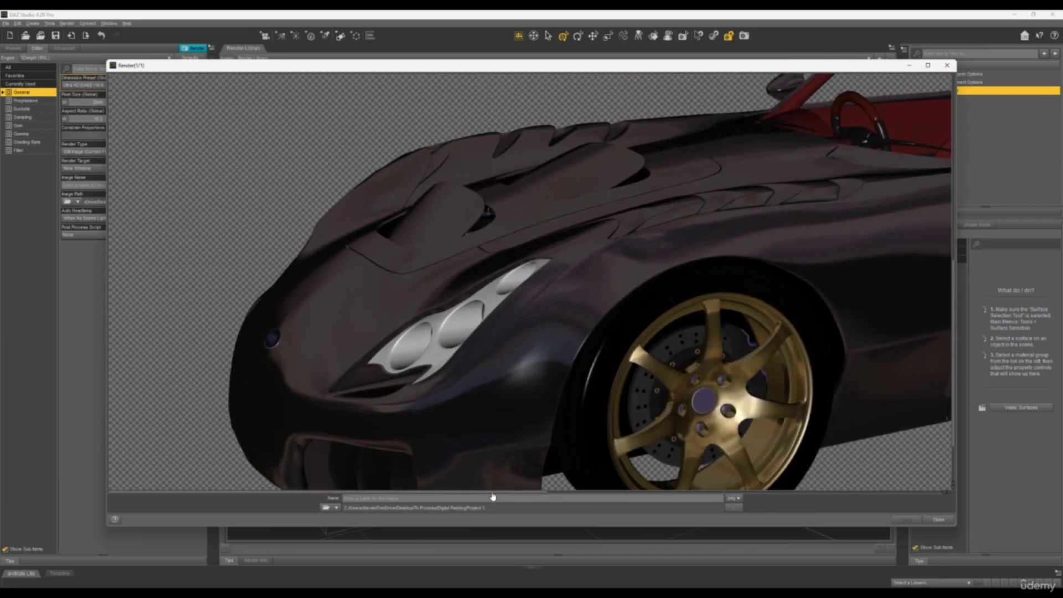
left_click_drag(493, 496, 726, 451)
Step: Widen and maximize the render window, examine the details, then close it
left_click_drag(954, 505, 1059, 500)
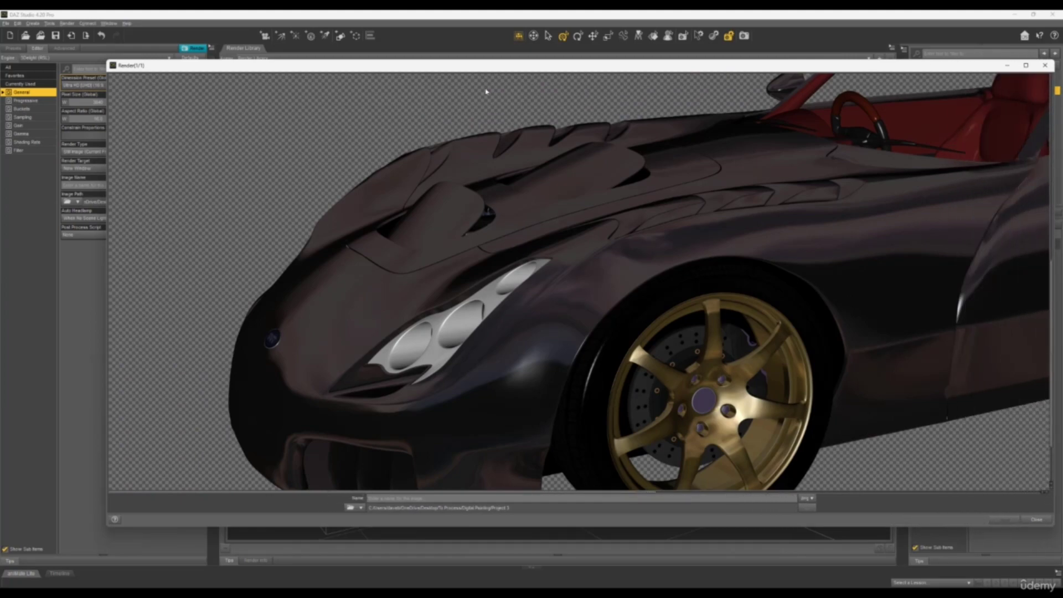
left_click_drag(458, 68, 331, 70)
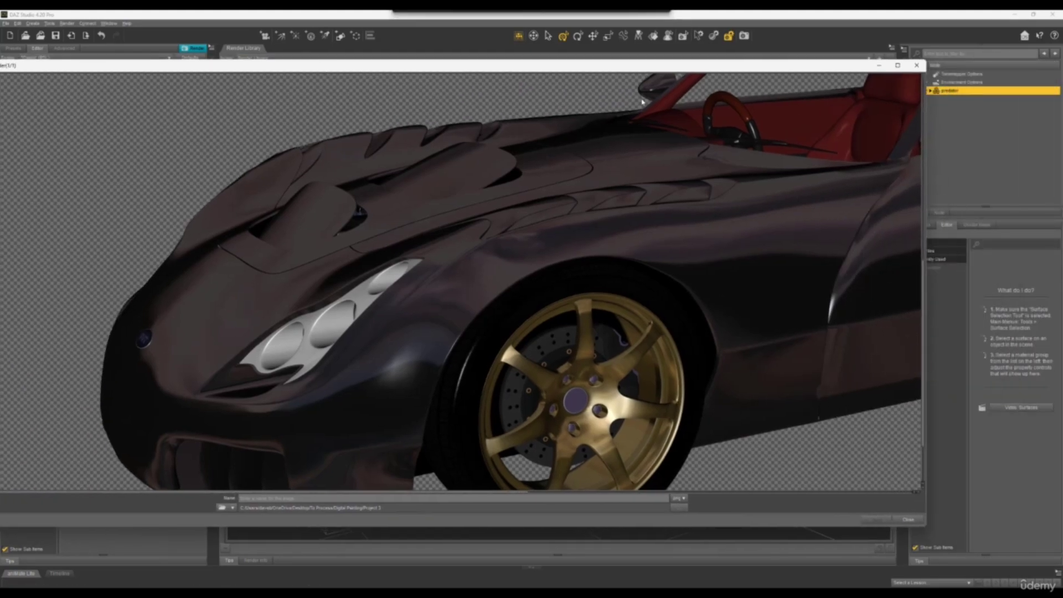
left_click(897, 65)
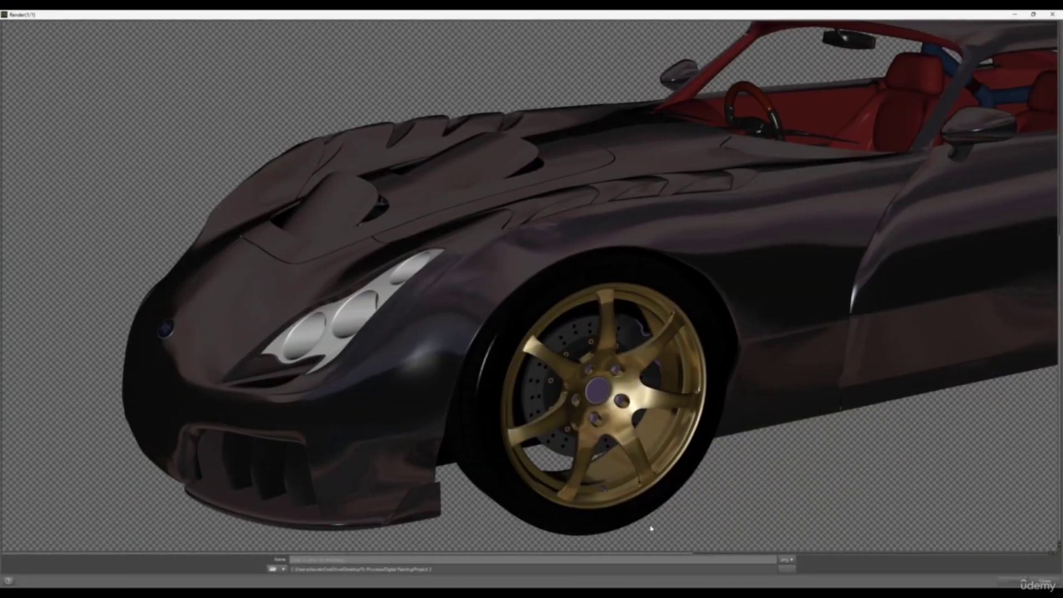
left_click_drag(658, 557, 885, 536)
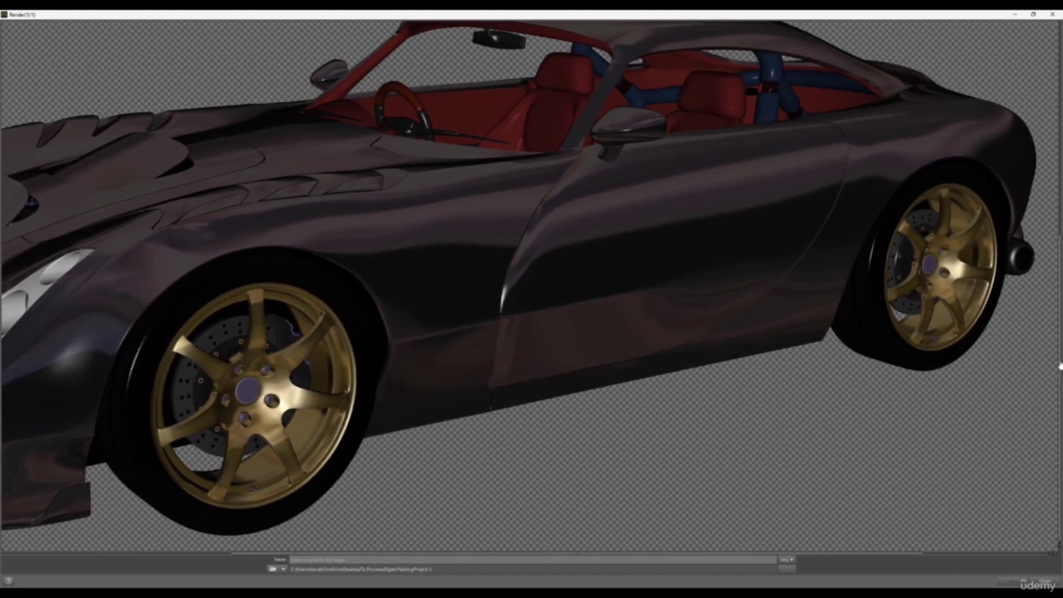
left_click_drag(1059, 366, 721, 311)
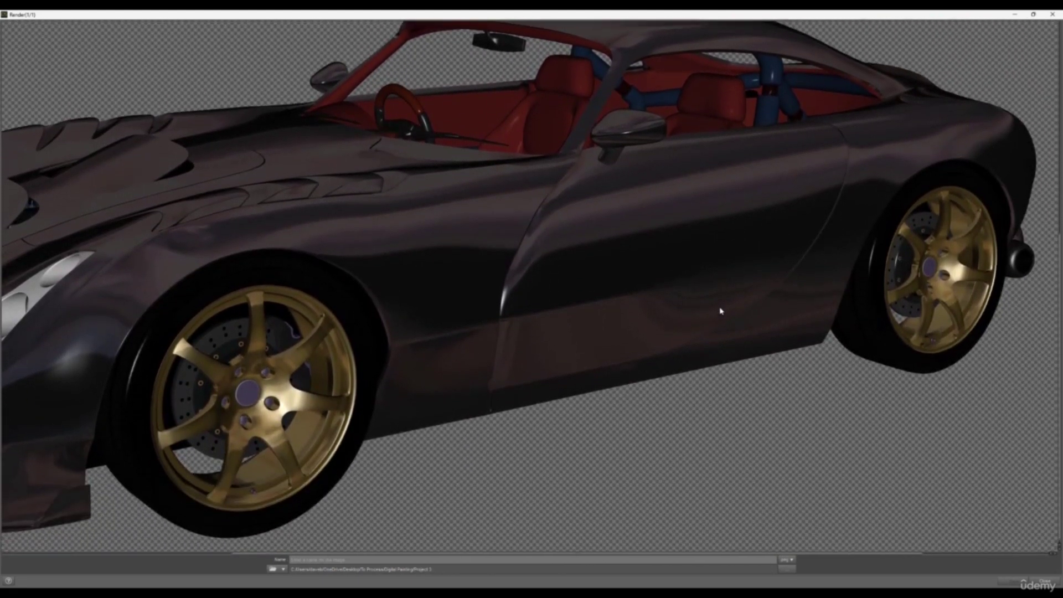
scroll(721, 311, "up", 3)
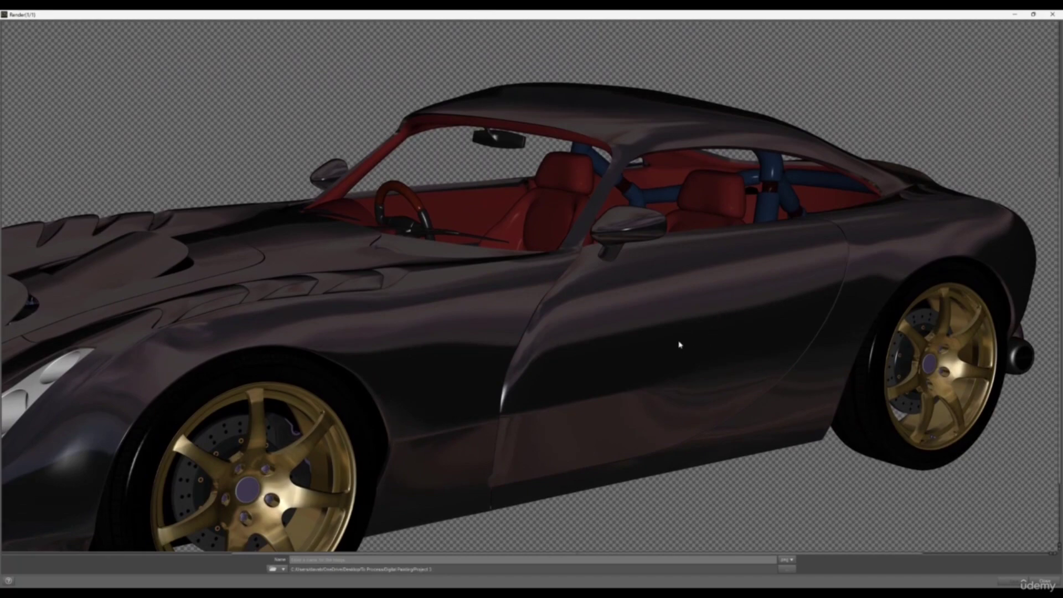
scroll(693, 337, "down", 2)
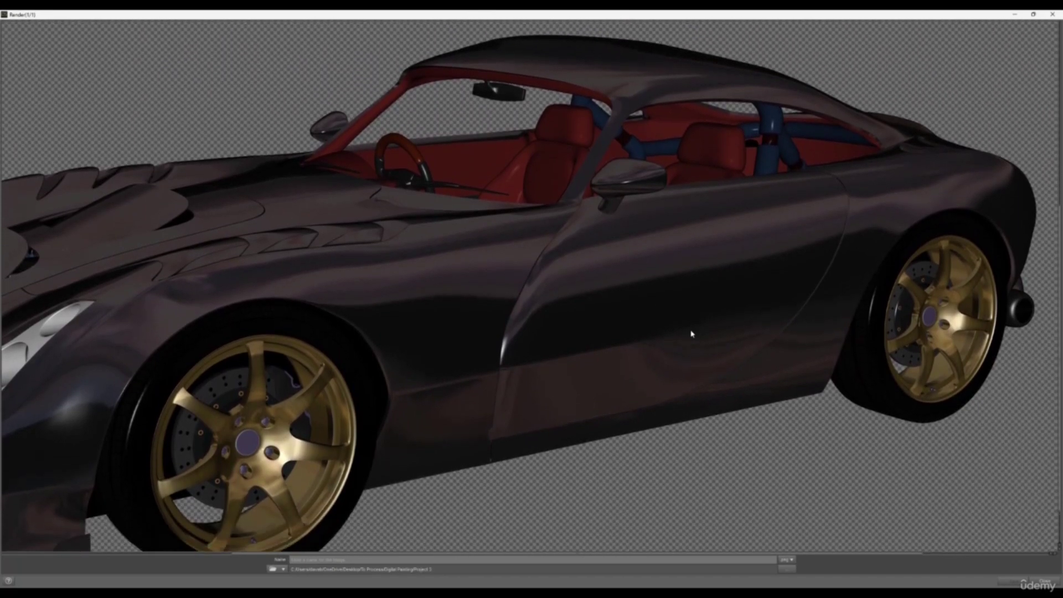
scroll(692, 333, "up", 3)
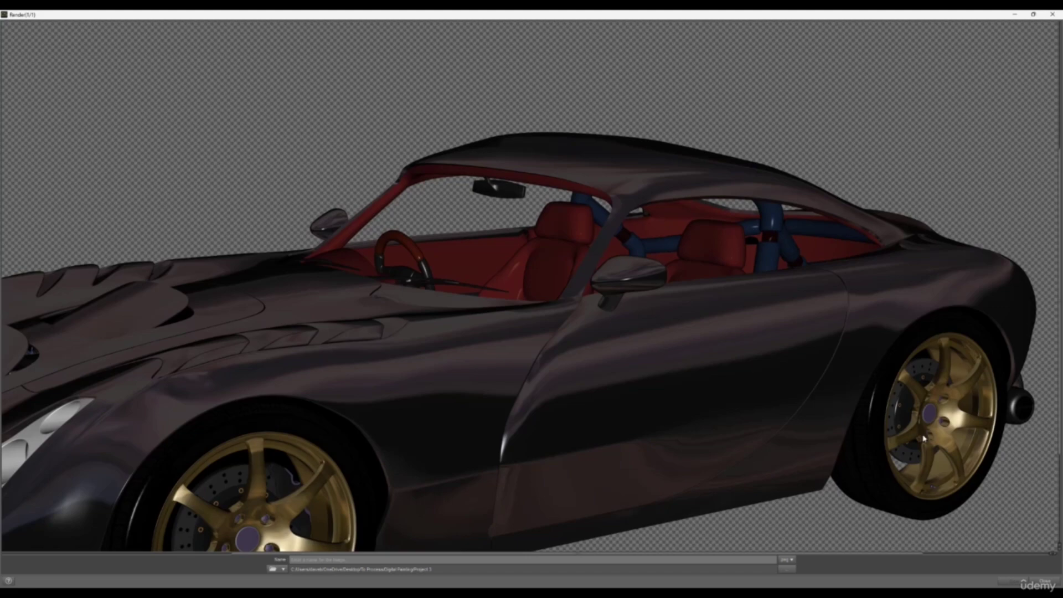
left_click(1051, 14)
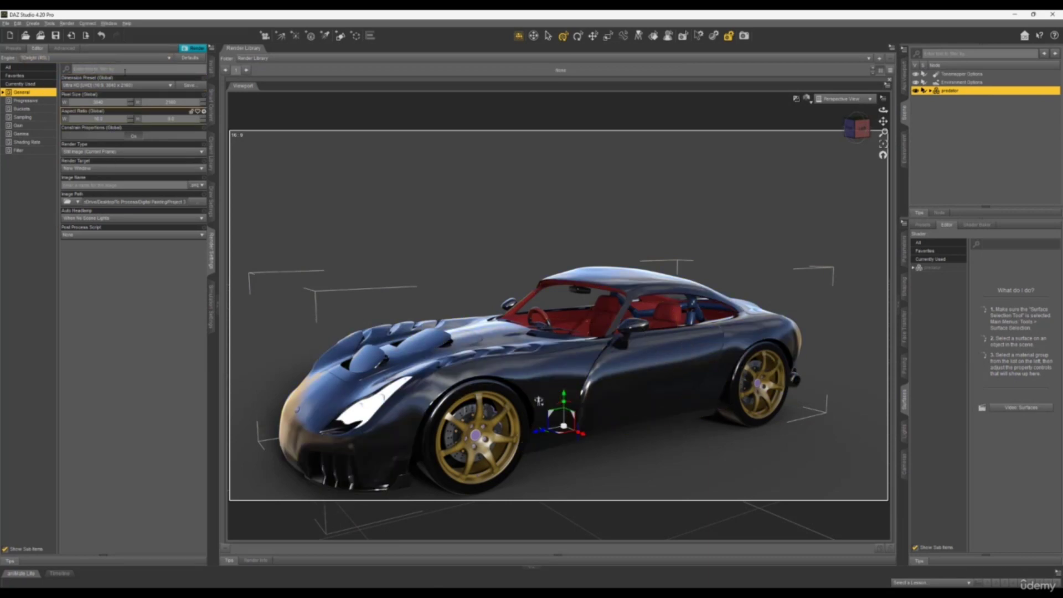
Step: Change the Dimension Preset to Good HD (QHD) 1440p and render the car
left_click(168, 87)
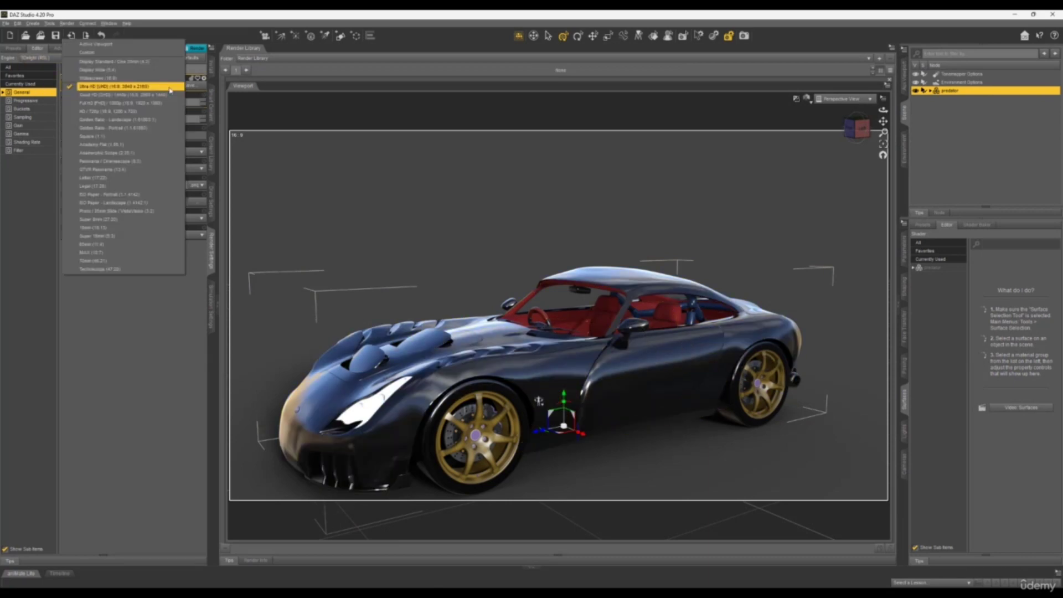
left_click(166, 94)
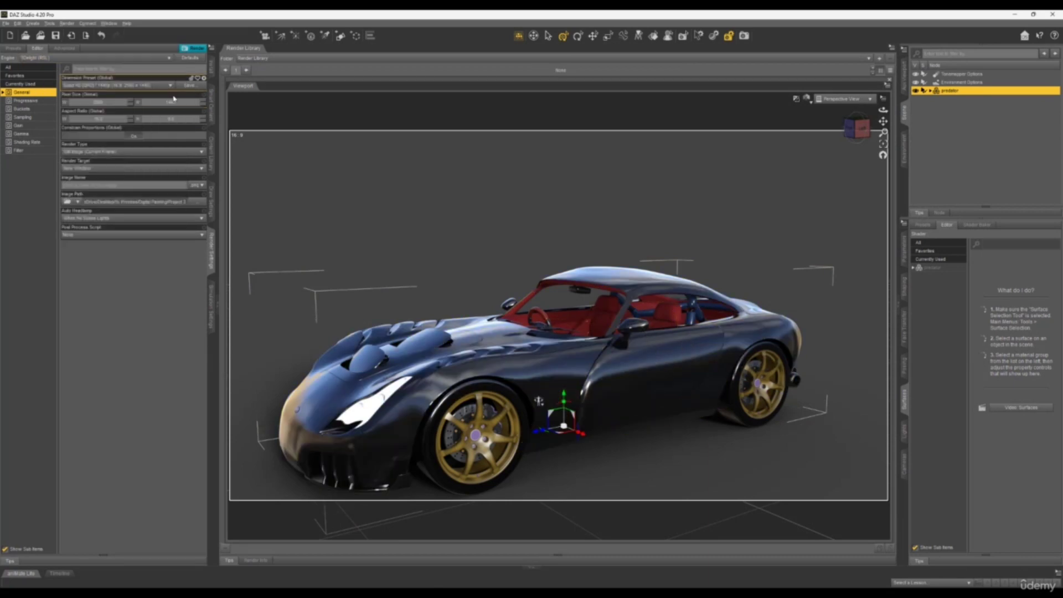
left_click(190, 50)
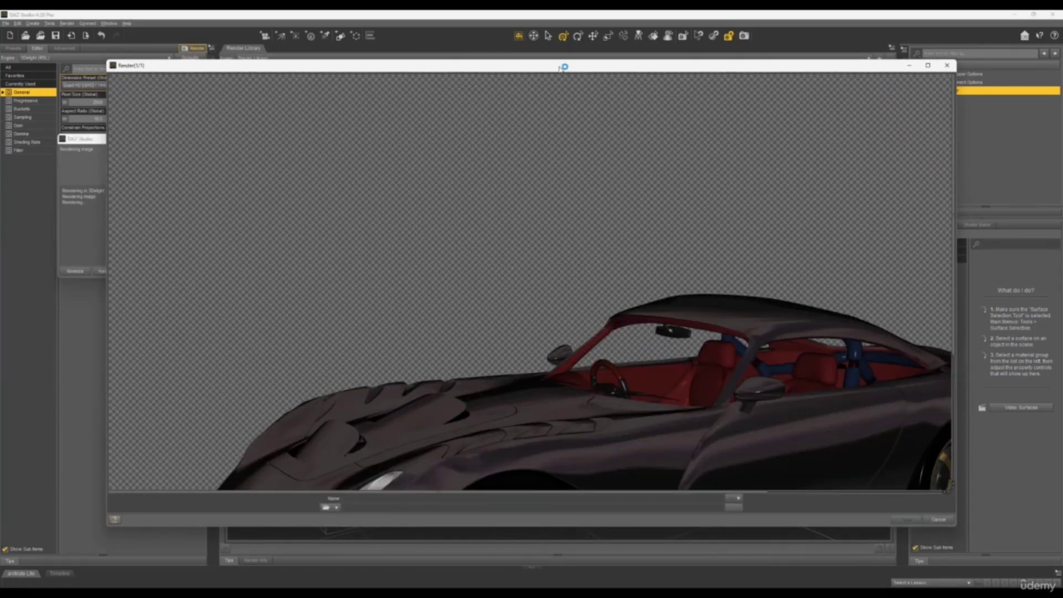
Step: Reposition the 1440p render to view the whole car, then close it
scroll(556, 202, "down", 2)
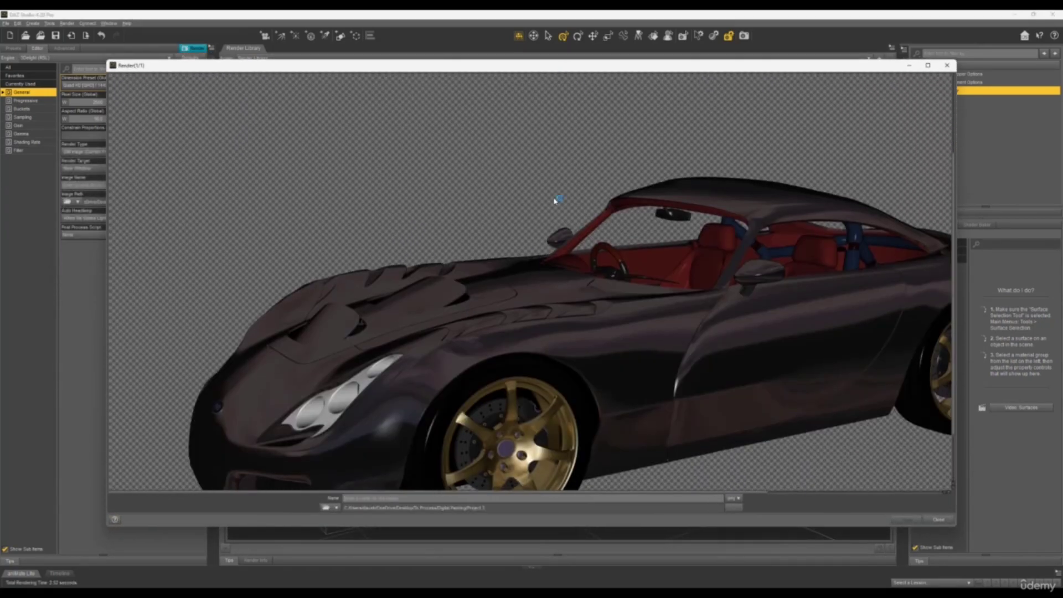
scroll(557, 200, "down", 2)
left_click_drag(534, 71, 136, 162)
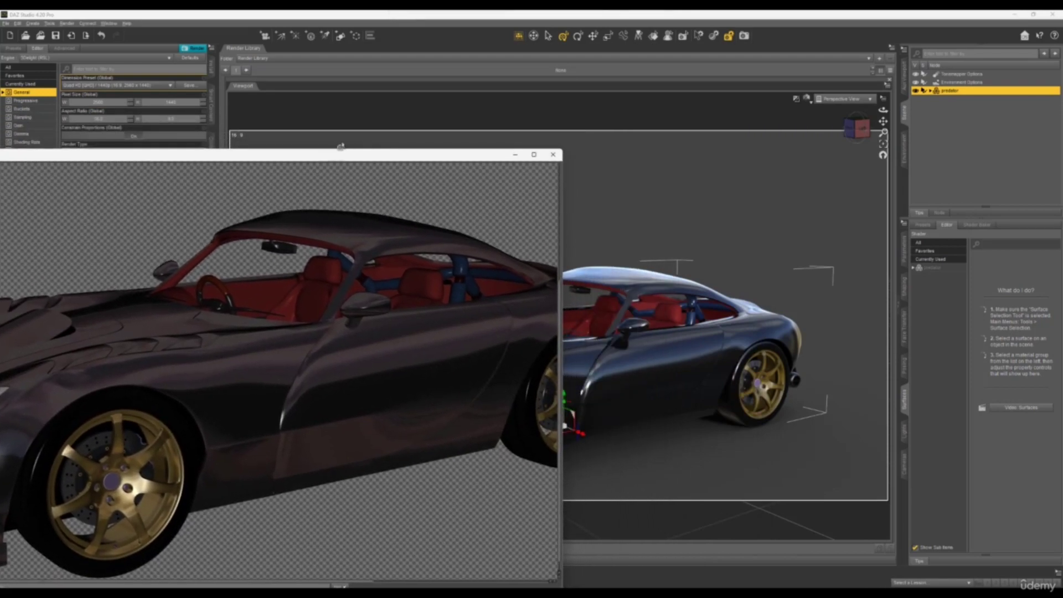
left_click_drag(330, 163, 647, 113)
left_click(871, 106)
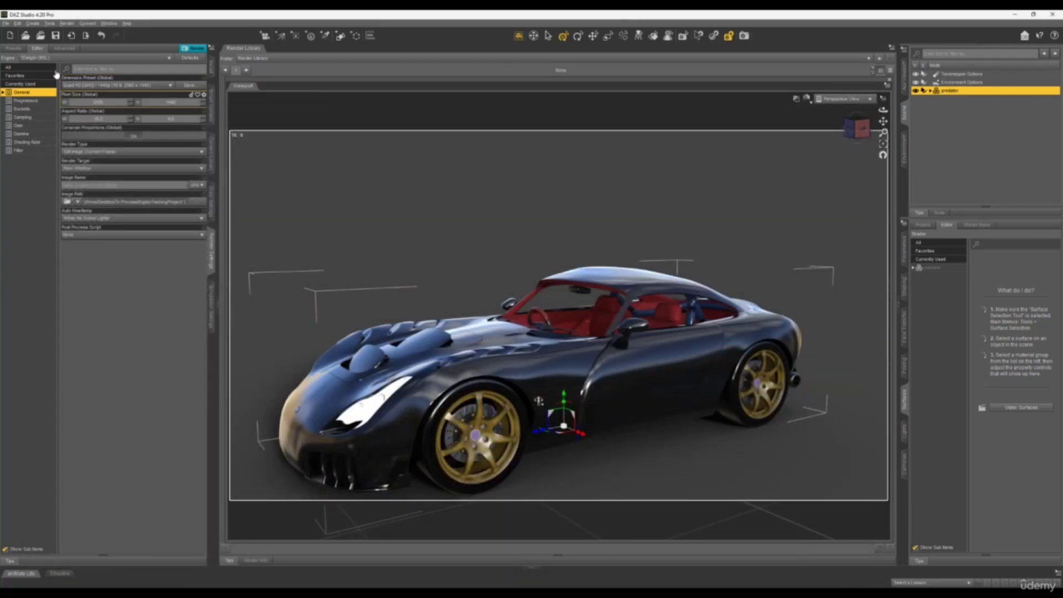
left_click(125, 58)
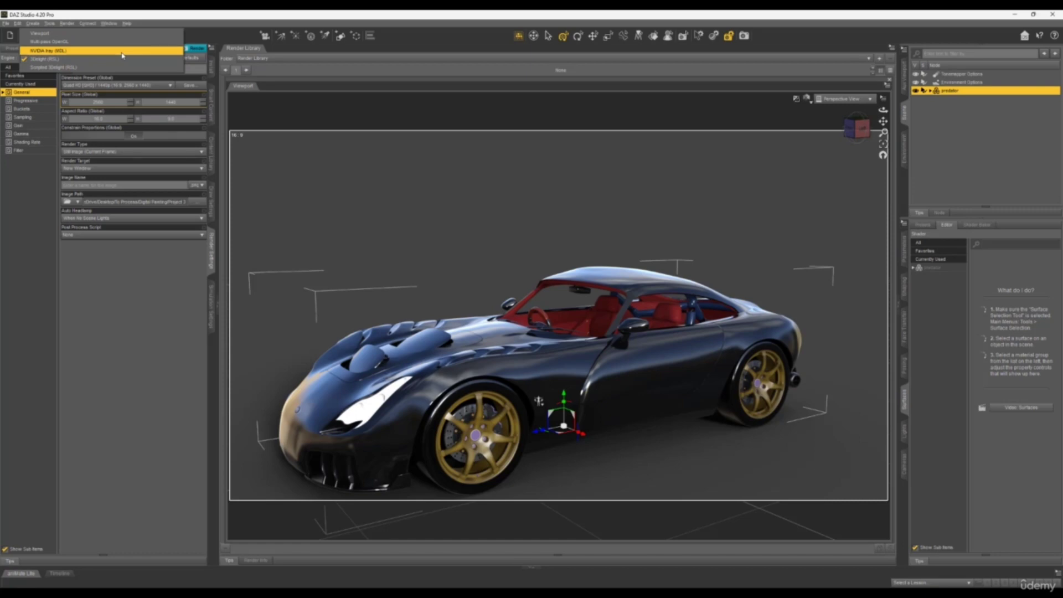
Step: Render the car with NVIDIA Iray at 2560x1440 and inspect the finished image
left_click(123, 53)
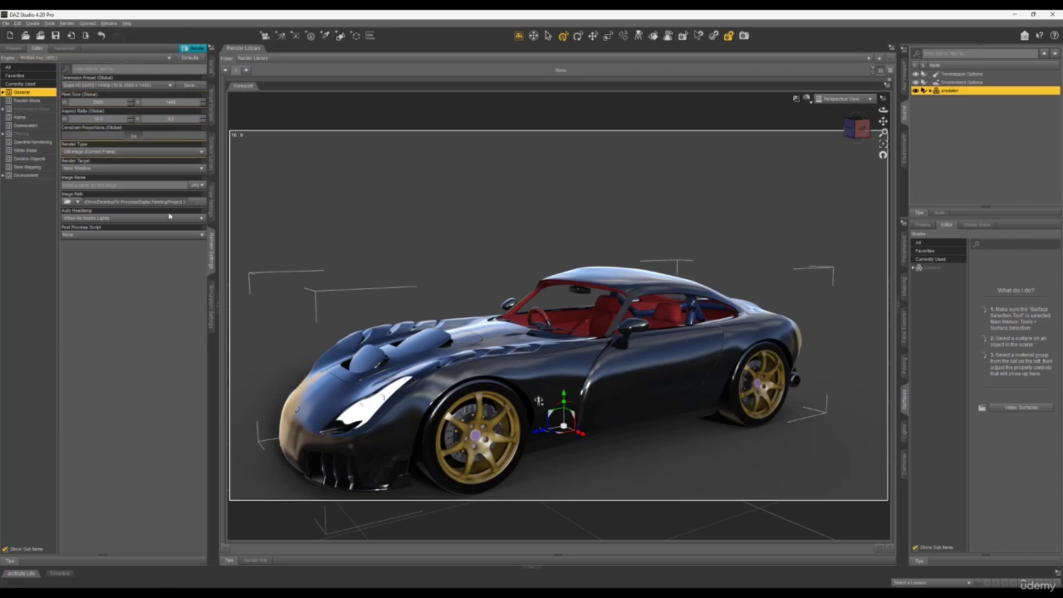
left_click(200, 51)
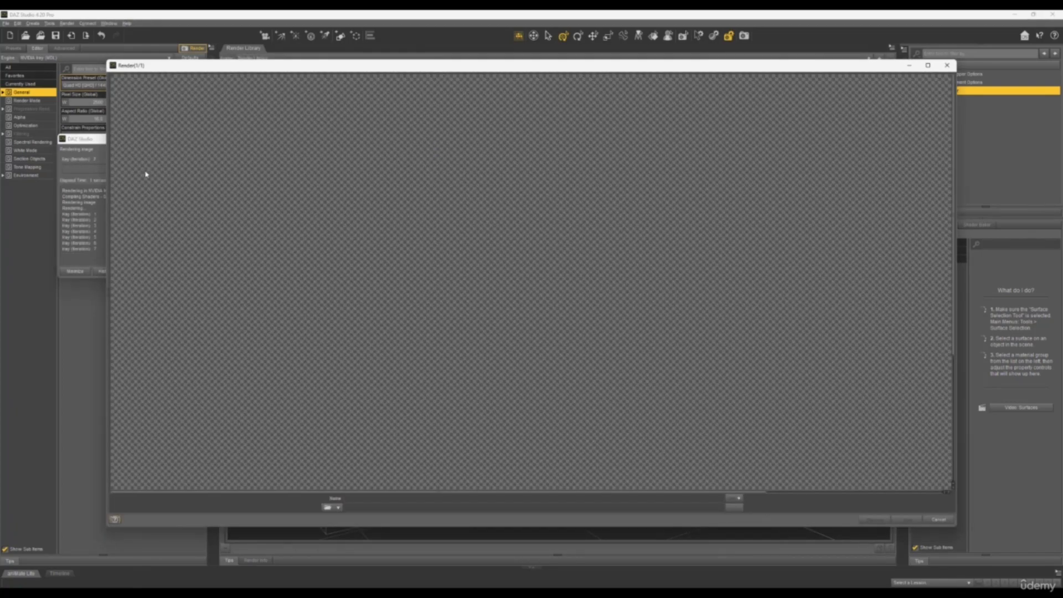
left_click(86, 143)
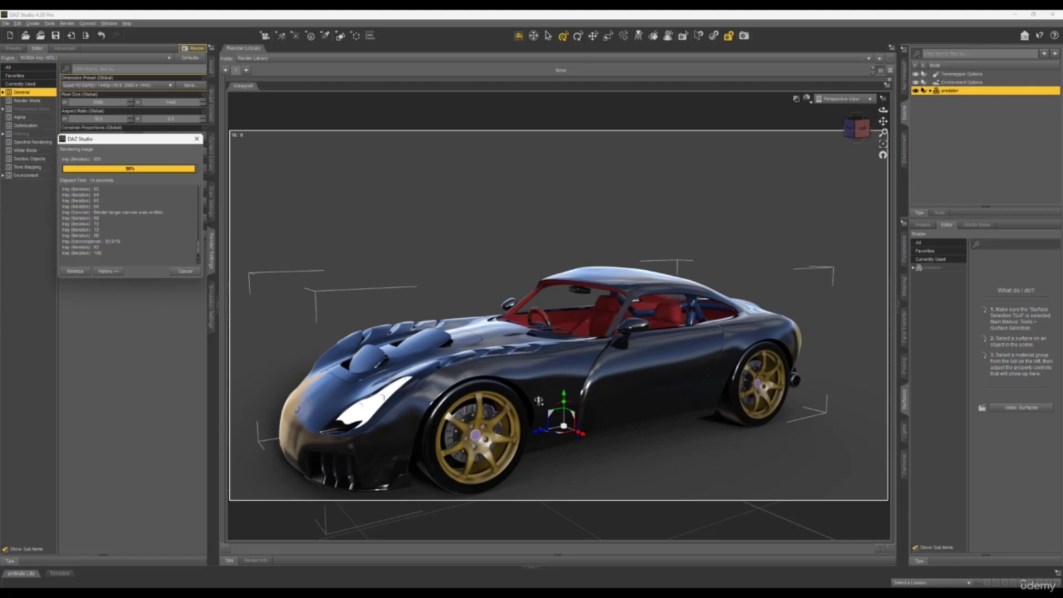
left_click(1009, 536)
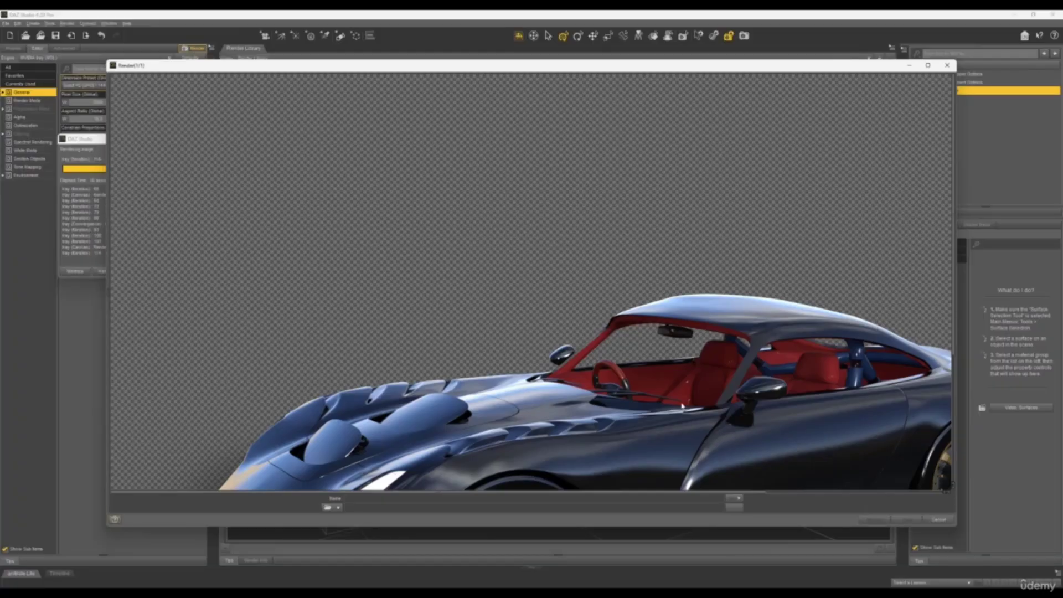
scroll(662, 375, "down", 5)
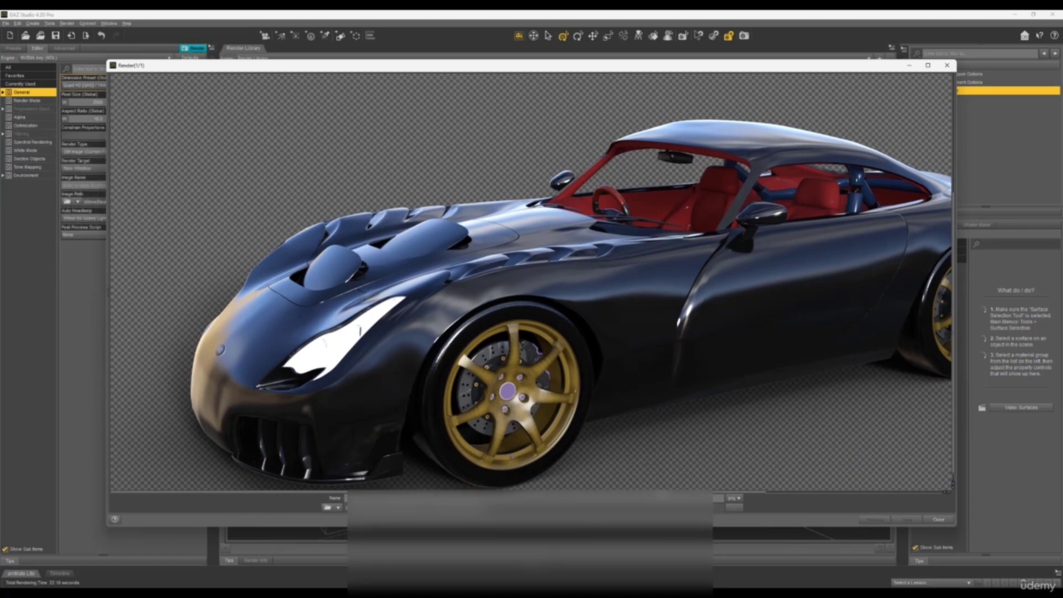
left_click_drag(665, 494, 748, 485)
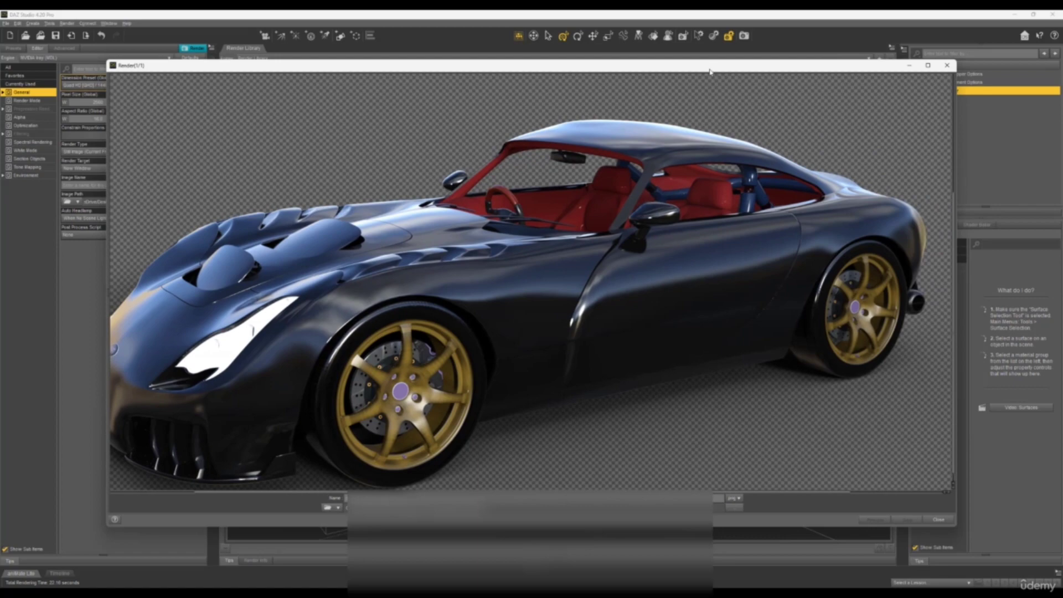
left_click_drag(710, 71, 313, 180)
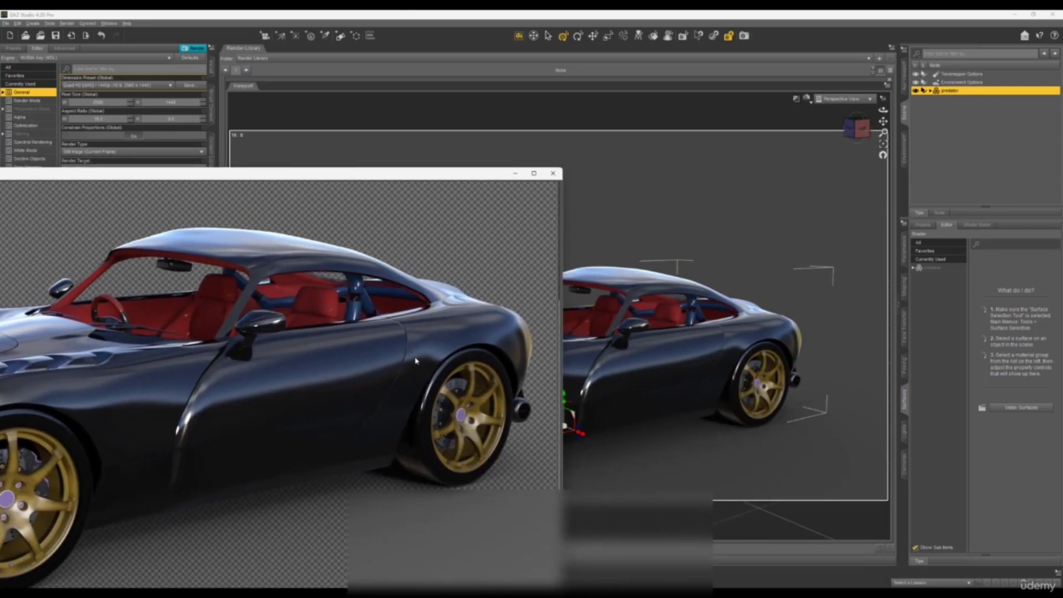
Step: Move the Iray render to the right and re-render the car with 3Delight
left_click_drag(304, 178, 855, 119)
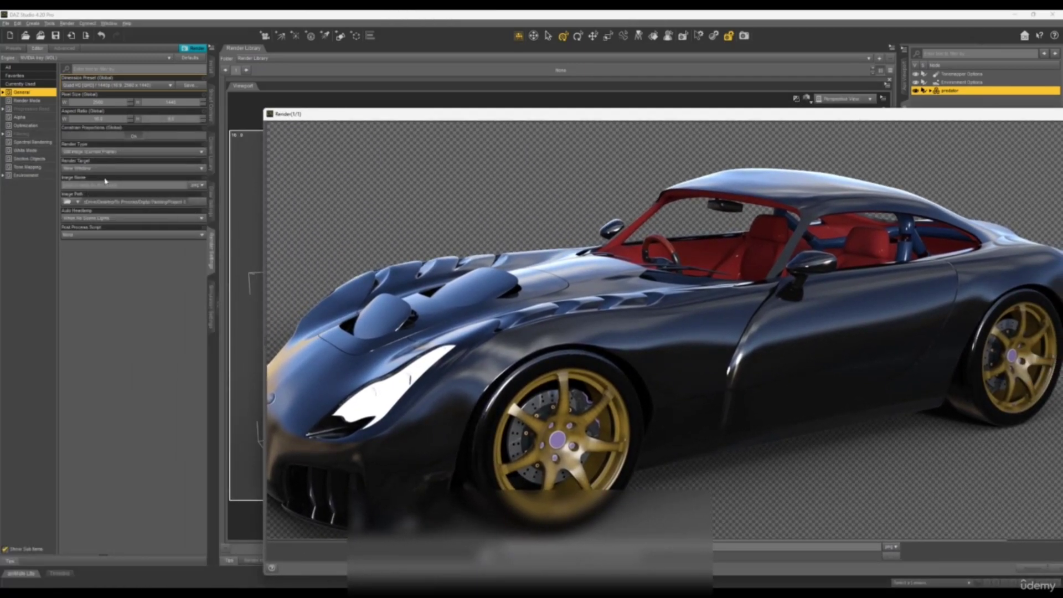
left_click(127, 60)
left_click(118, 67)
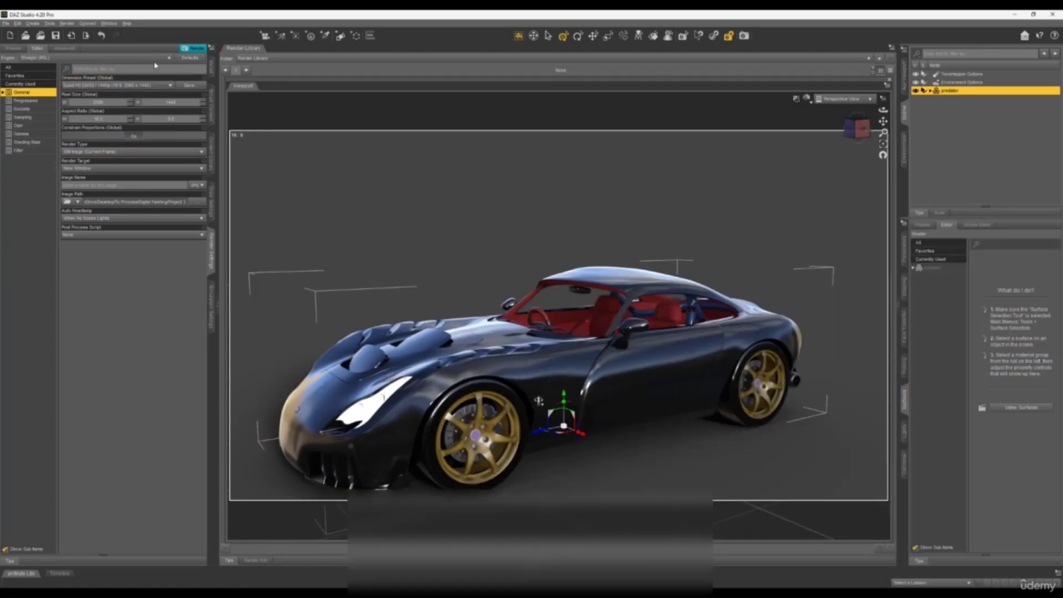
left_click(192, 50)
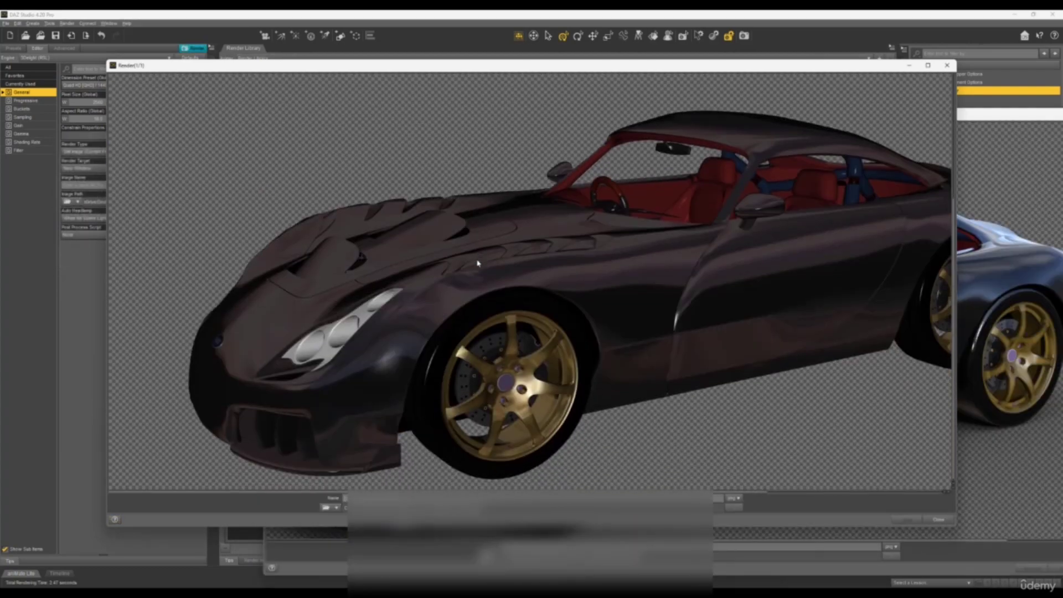
Step: Arrange the 3Delight render left and the Iray render right, panning each to compare
left_click_drag(580, 69, 2, 143)
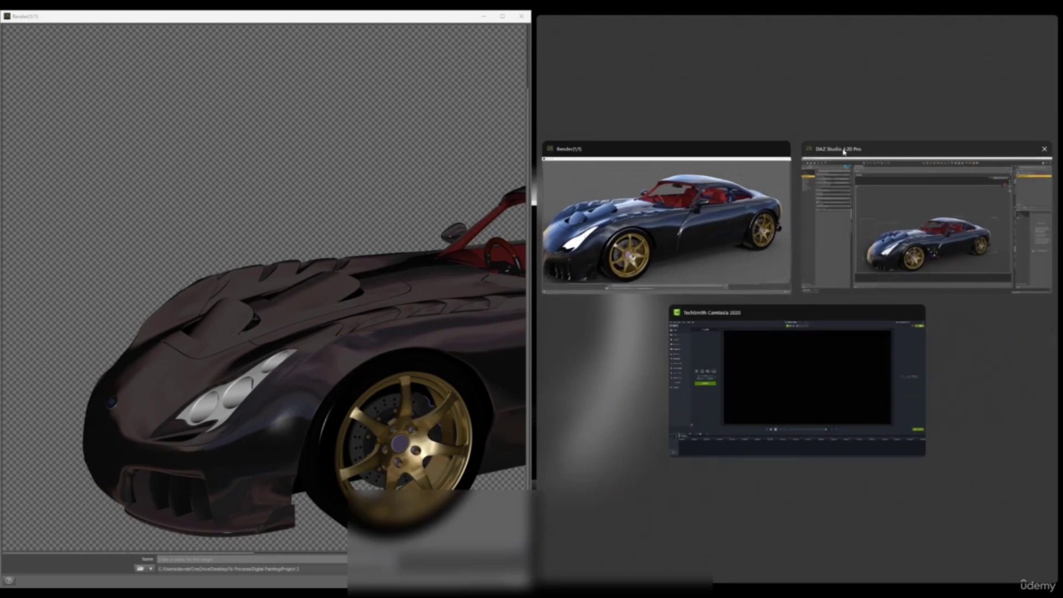
left_click(718, 211)
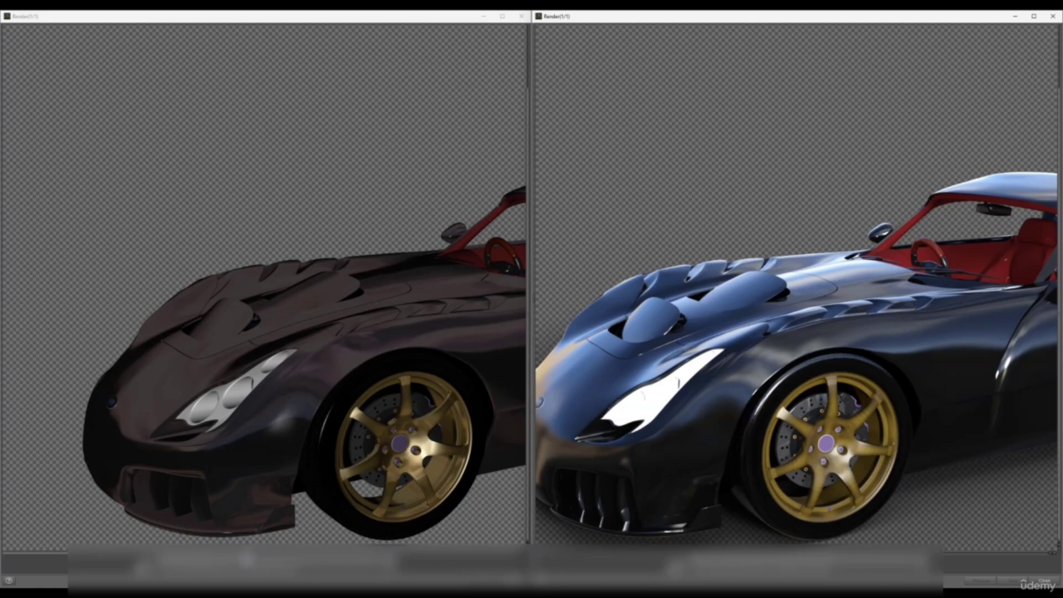
left_click_drag(247, 551, 385, 551)
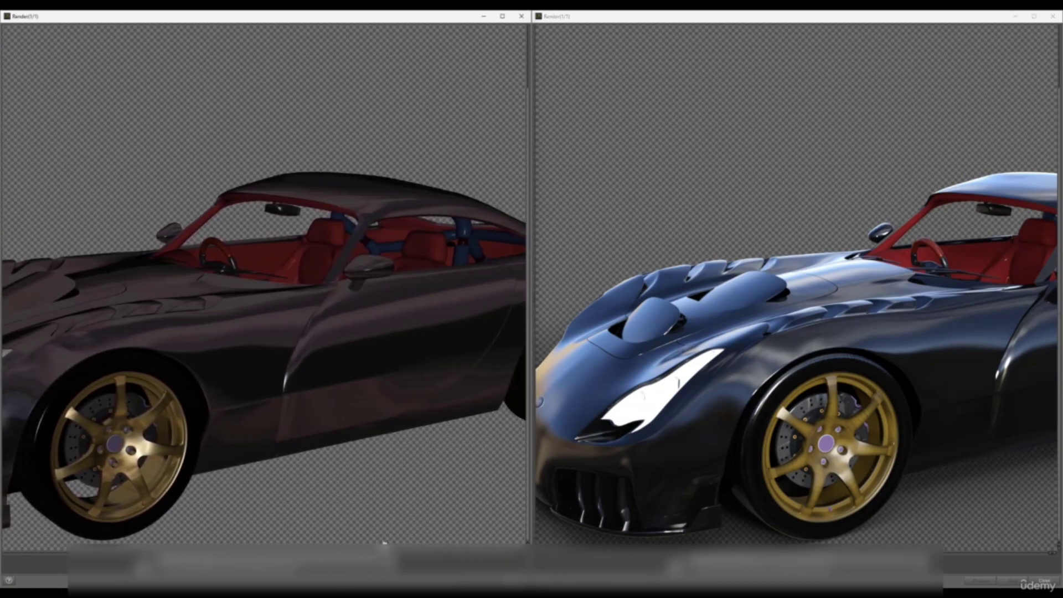
scroll(310, 213, "up", 3)
scroll(310, 216, "down", 2)
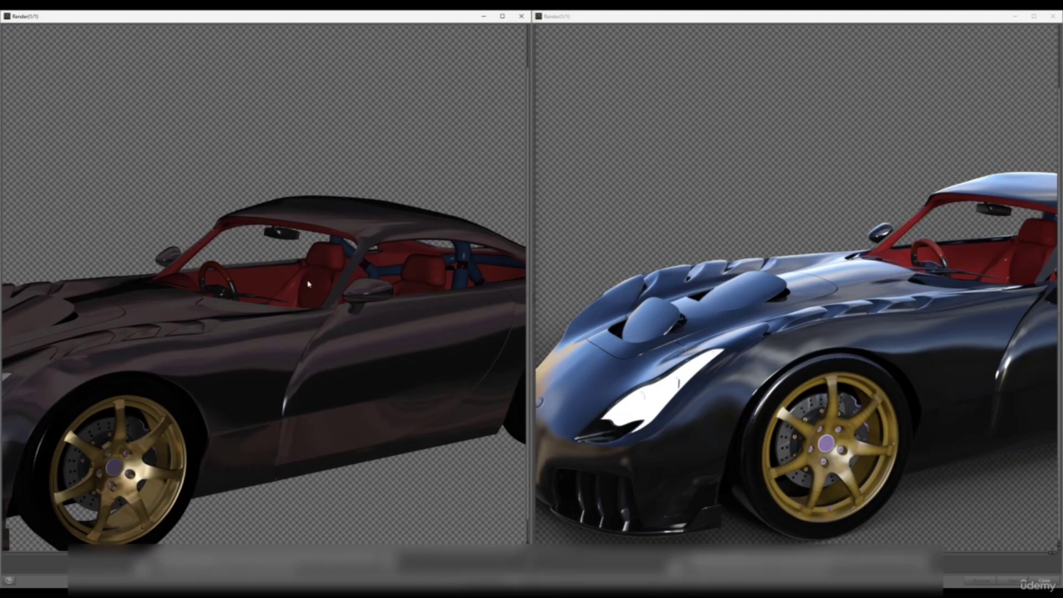
left_click(751, 377)
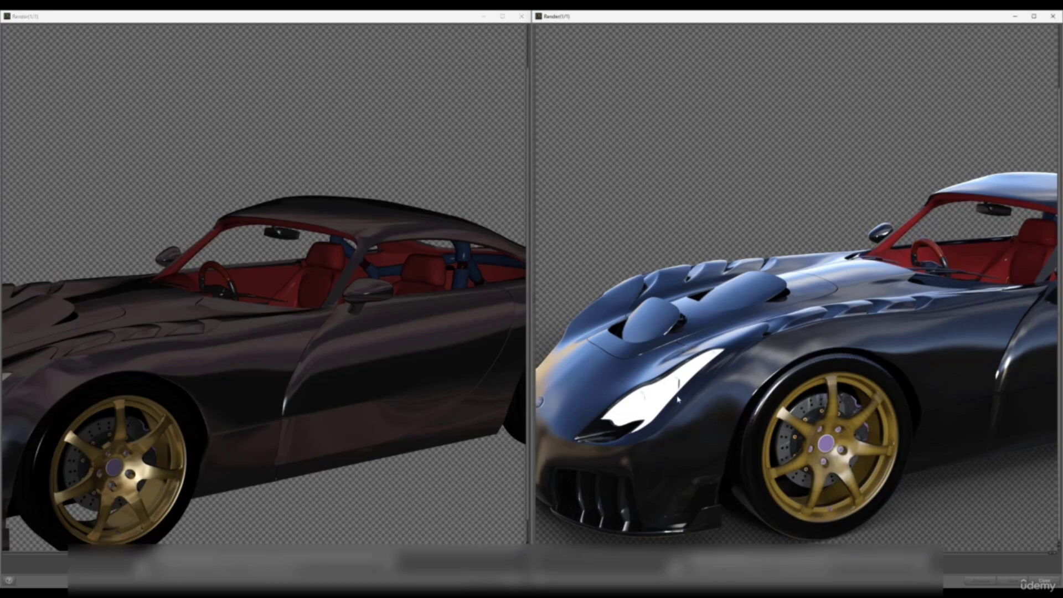
left_click_drag(750, 378, 654, 378)
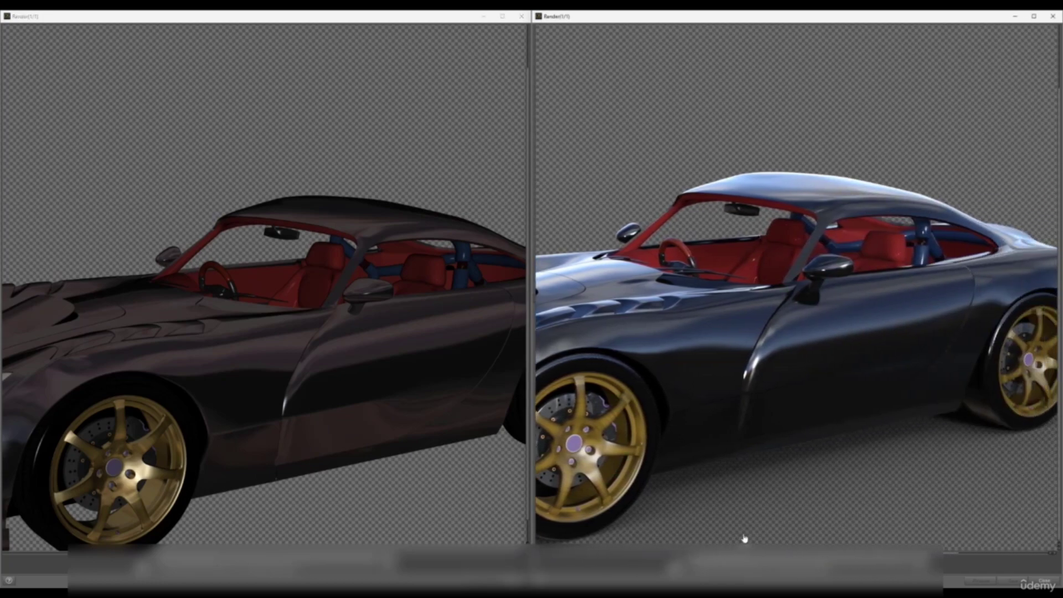
left_click(181, 347)
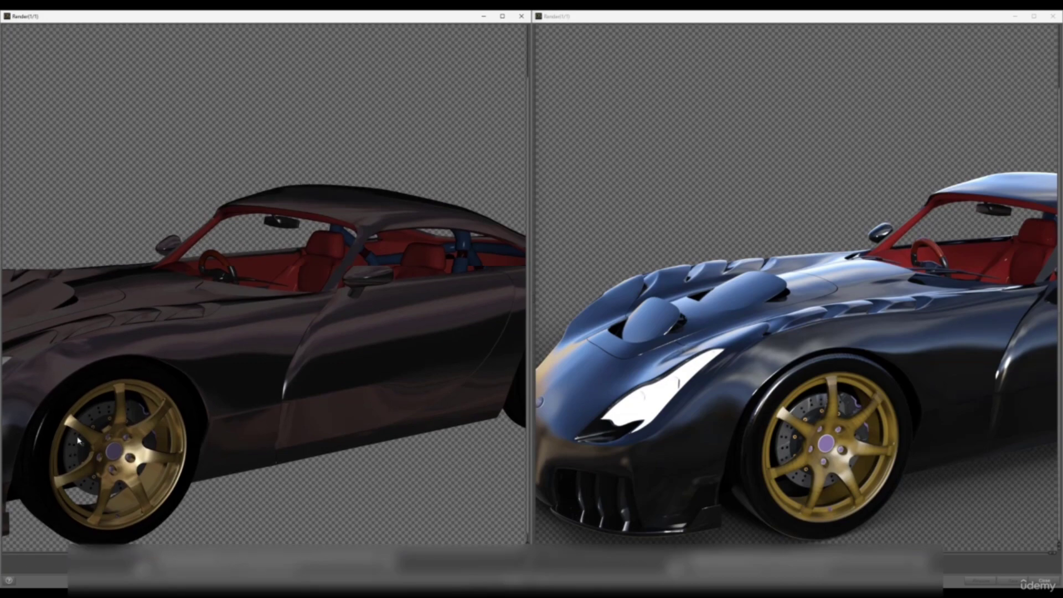
left_click(869, 185)
Step: Zoom into Delight.png and pan across the front wheel, door, cockpit and side
scroll(856, 98, "up", 2)
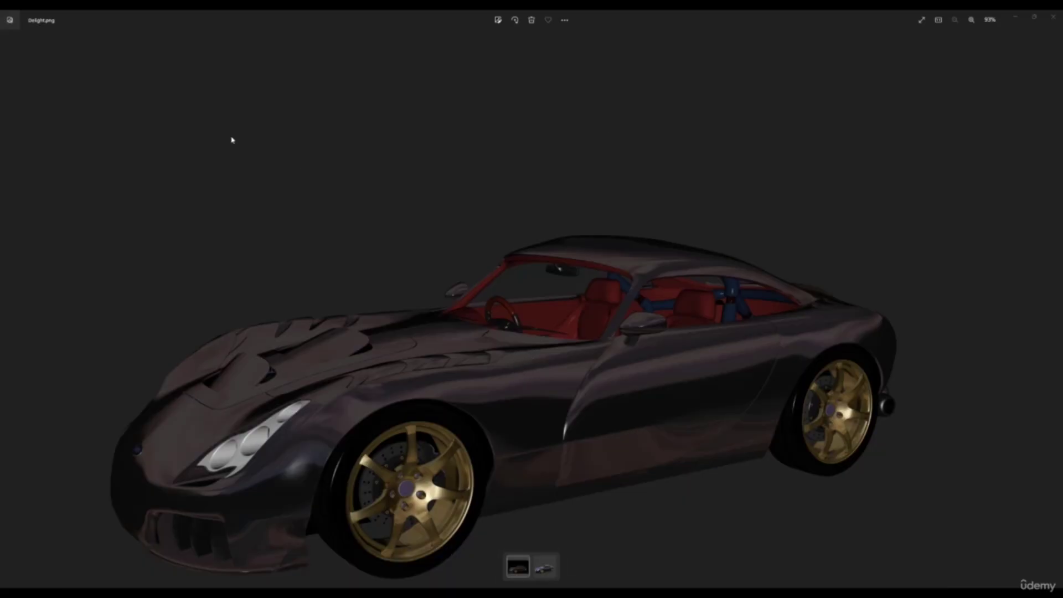
scroll(528, 334, "up", 5)
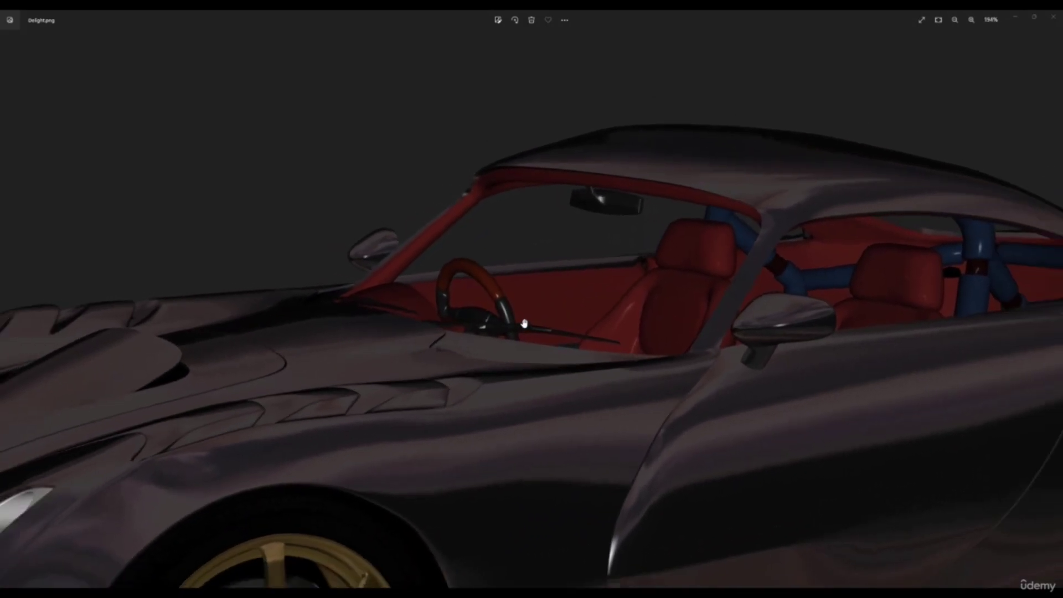
left_click_drag(525, 323, 622, 114)
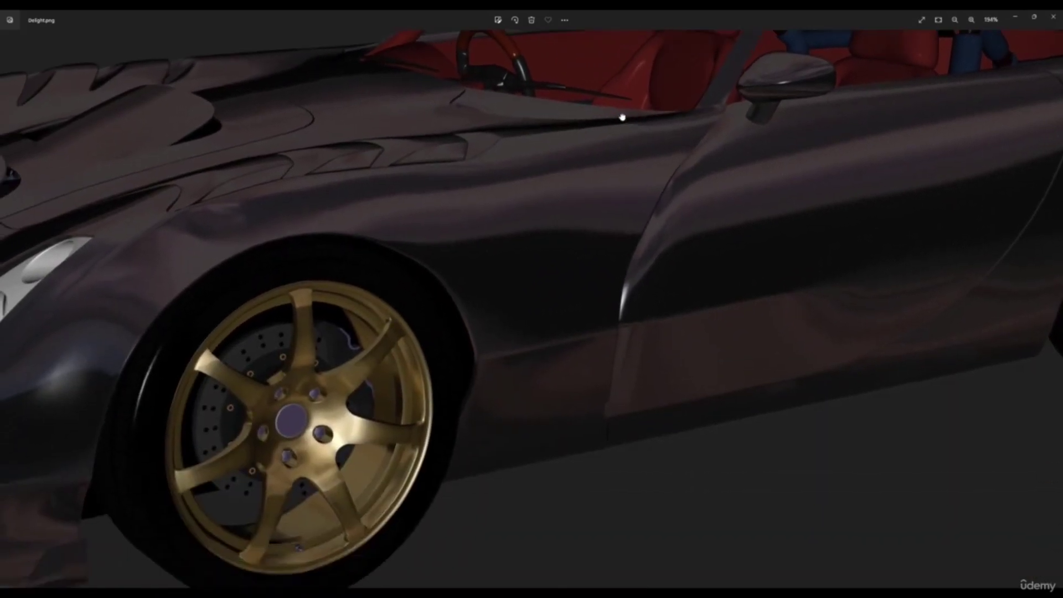
left_click_drag(425, 304, 632, 263)
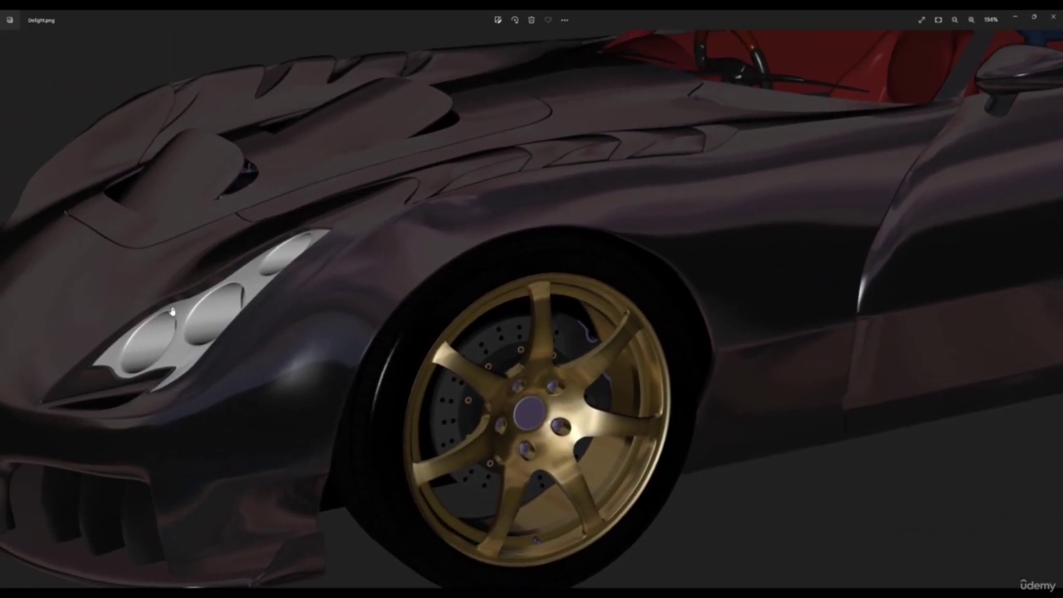
left_click_drag(636, 299, 377, 365)
left_click_drag(797, 308, 497, 376)
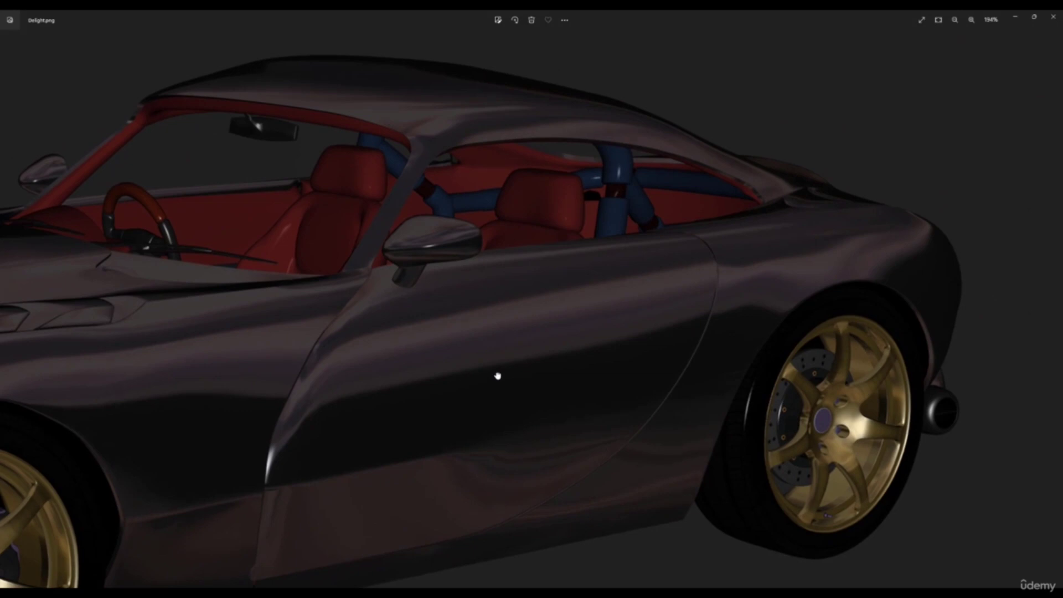
left_click_drag(497, 376, 330, 366)
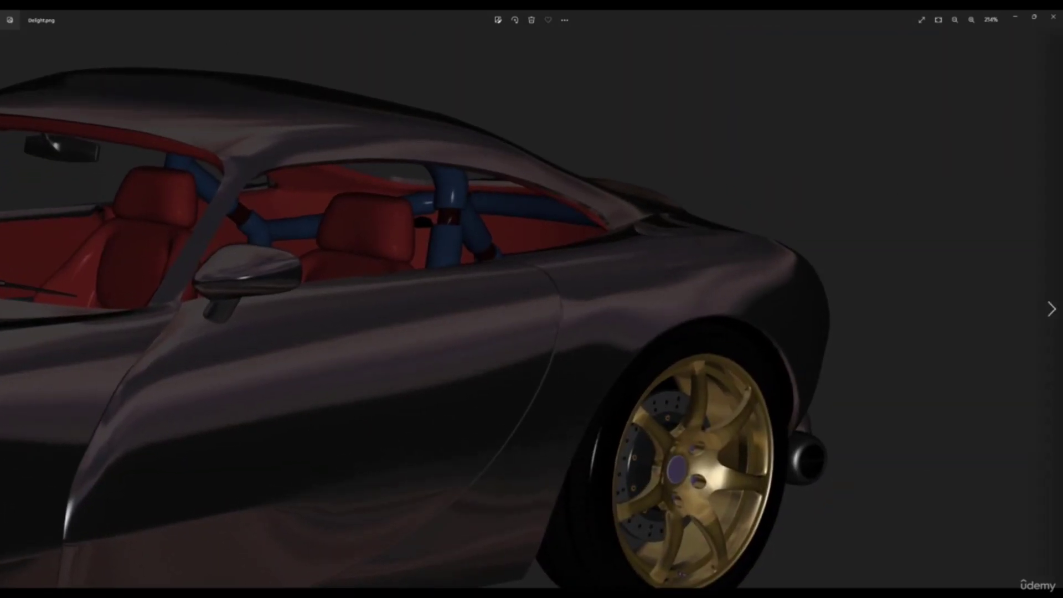
scroll(671, 304, "down", 5)
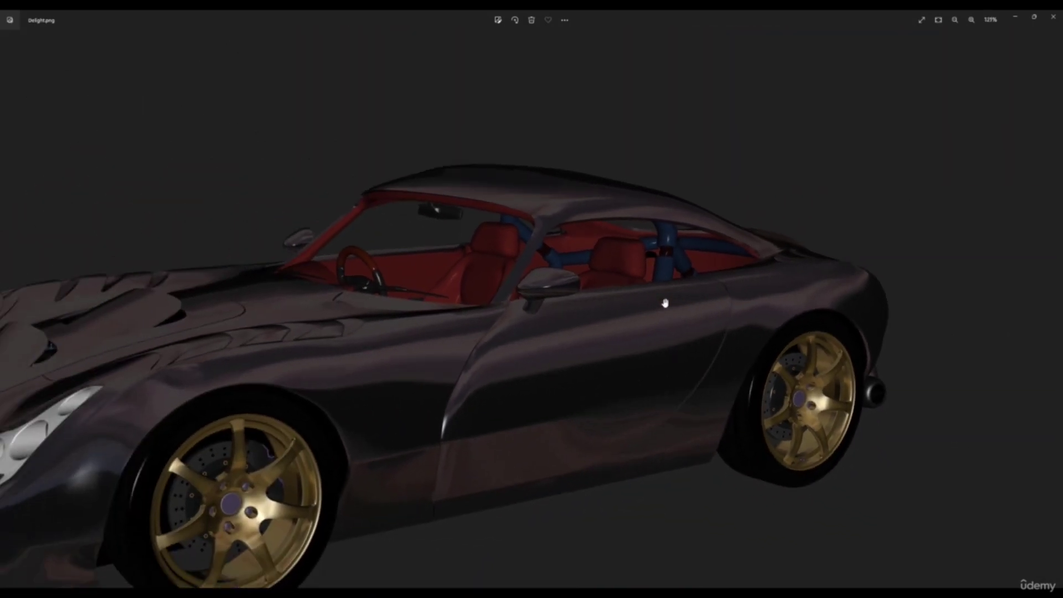
Step: Flip between IRAY.png and Delight.png, ending on IRAY.png
left_click(1050, 306)
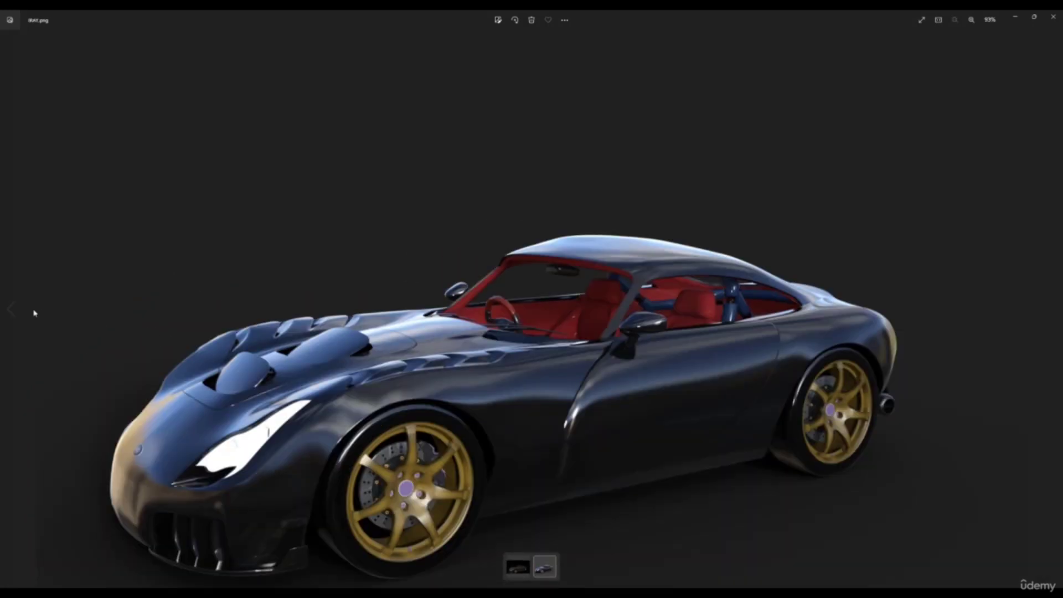
left_click(7, 311)
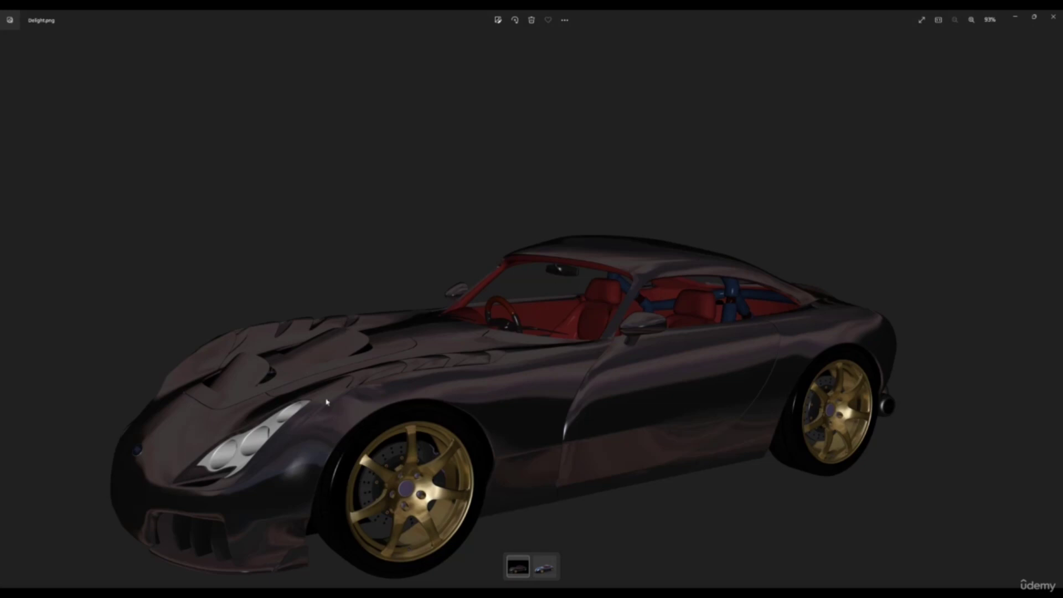
mouse_move(1057, 314)
scroll(967, 315, "up", 5)
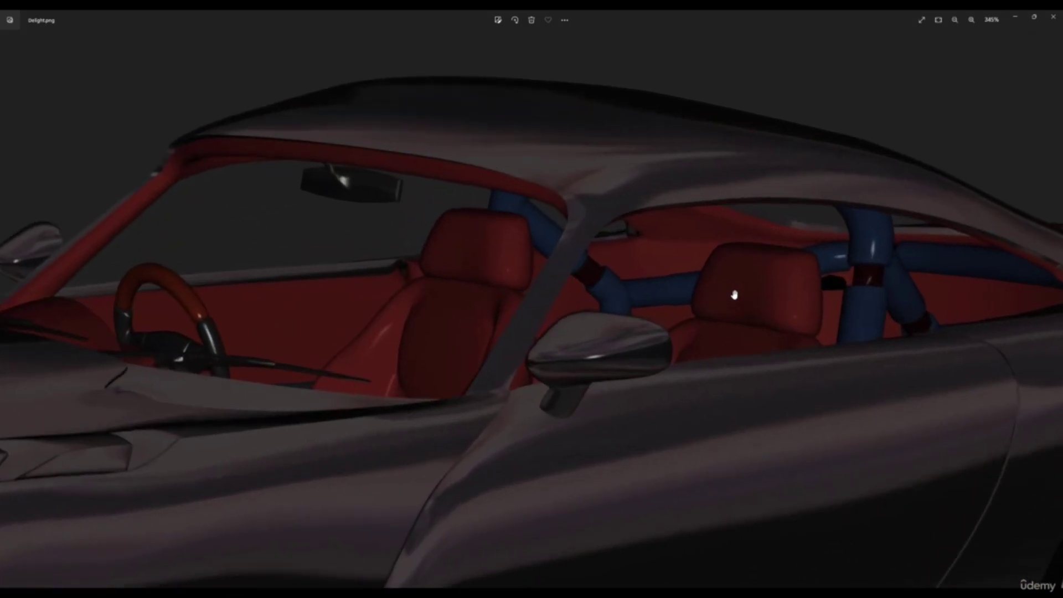
scroll(776, 277, "down", 2)
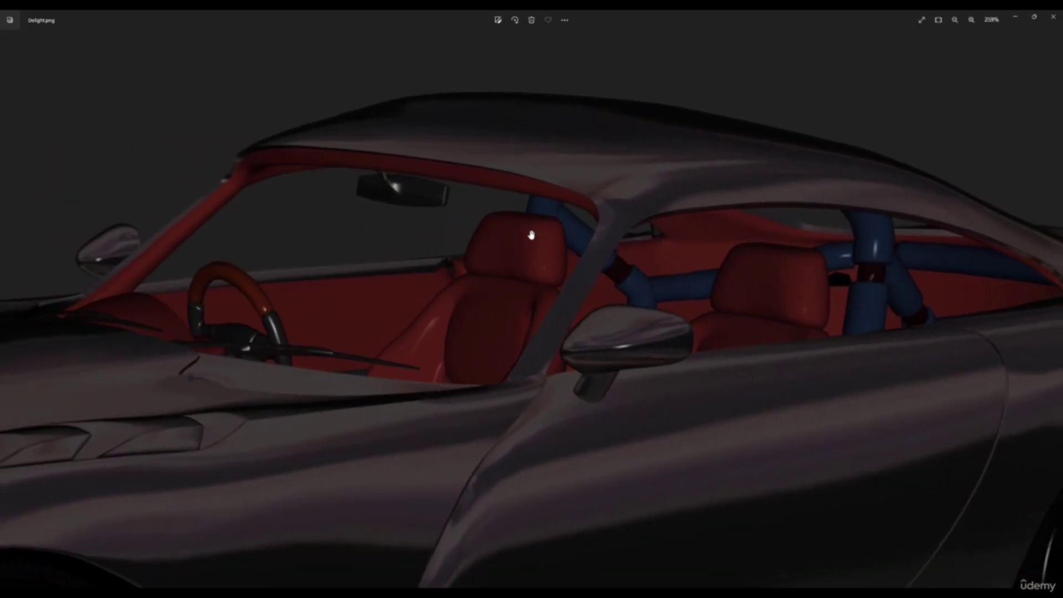
scroll(624, 308, "down", 4)
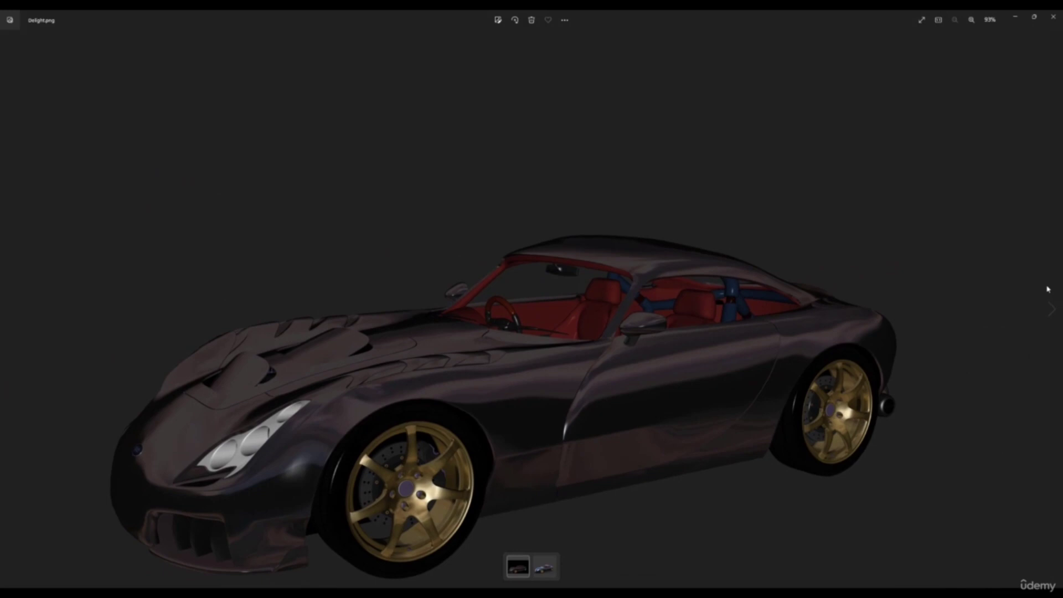
left_click(1050, 309)
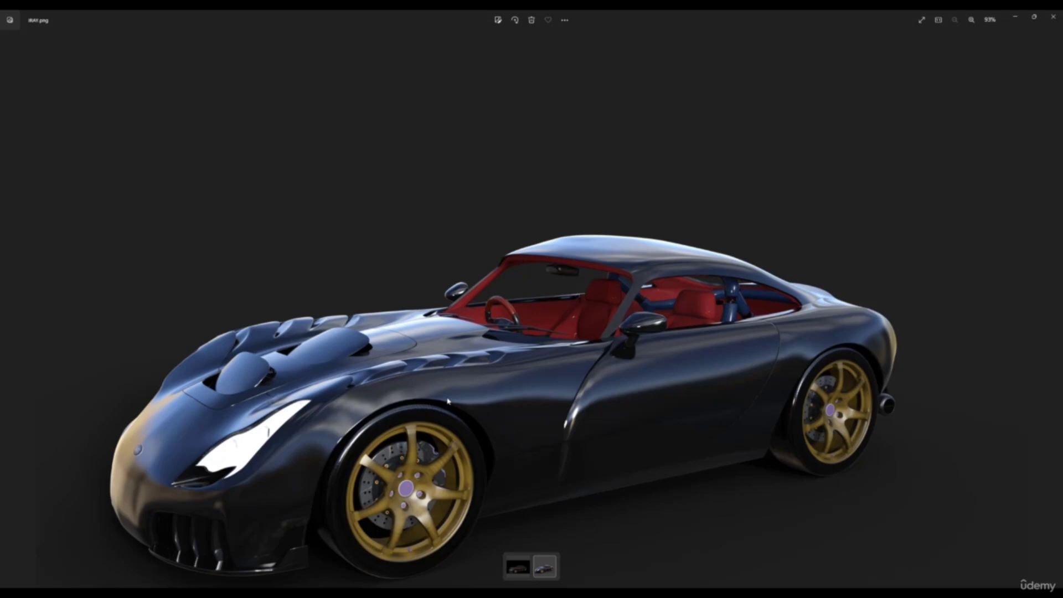
Step: Zoom into IRAY.png's wheels and cockpit mirror, then zoom back out to the whole car
scroll(380, 422, "up", 4)
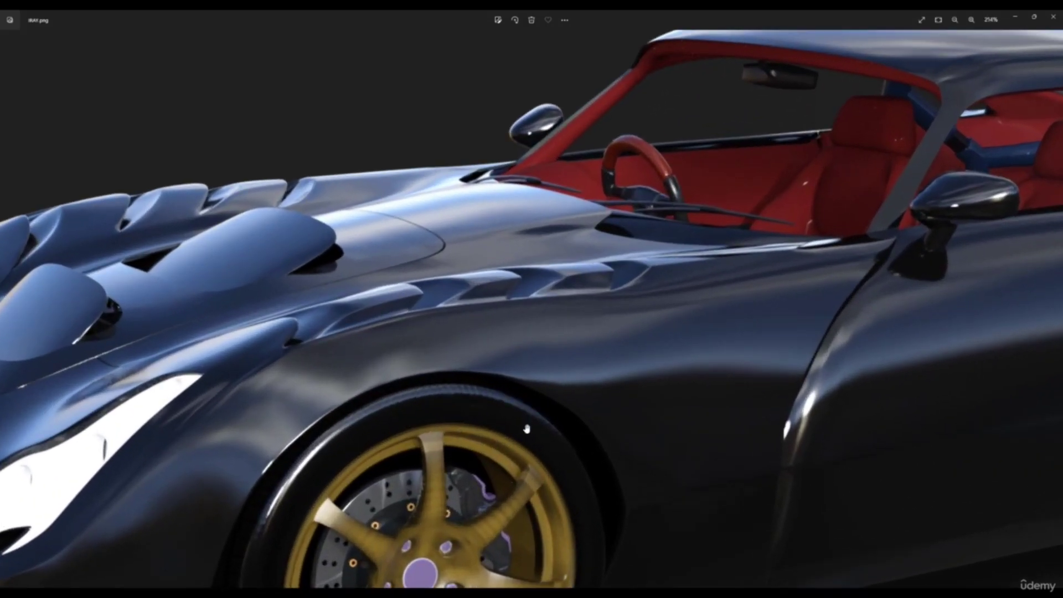
scroll(516, 408, "down", 1)
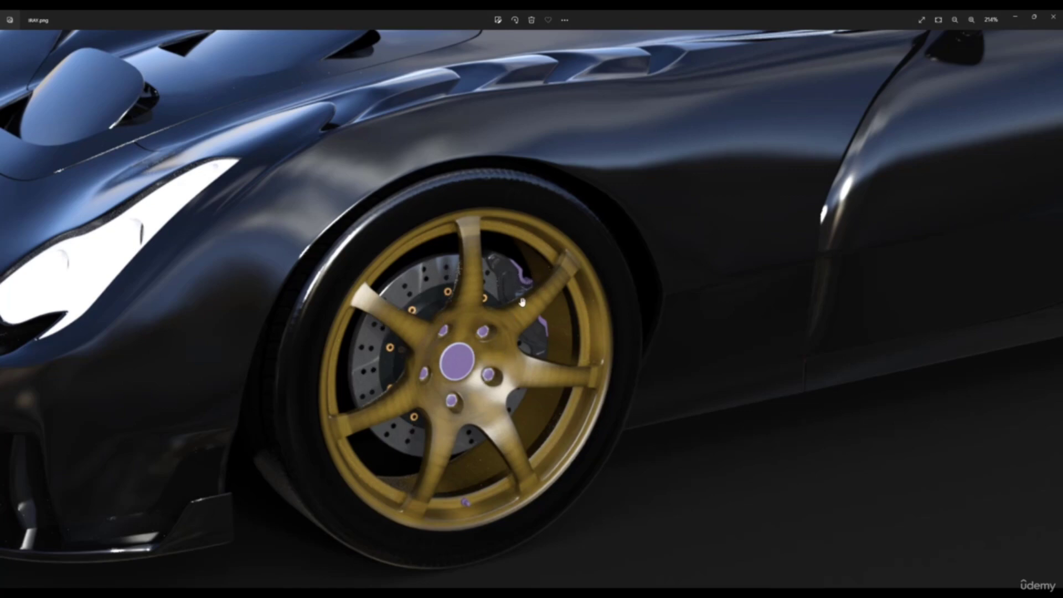
scroll(447, 346, "down", 5)
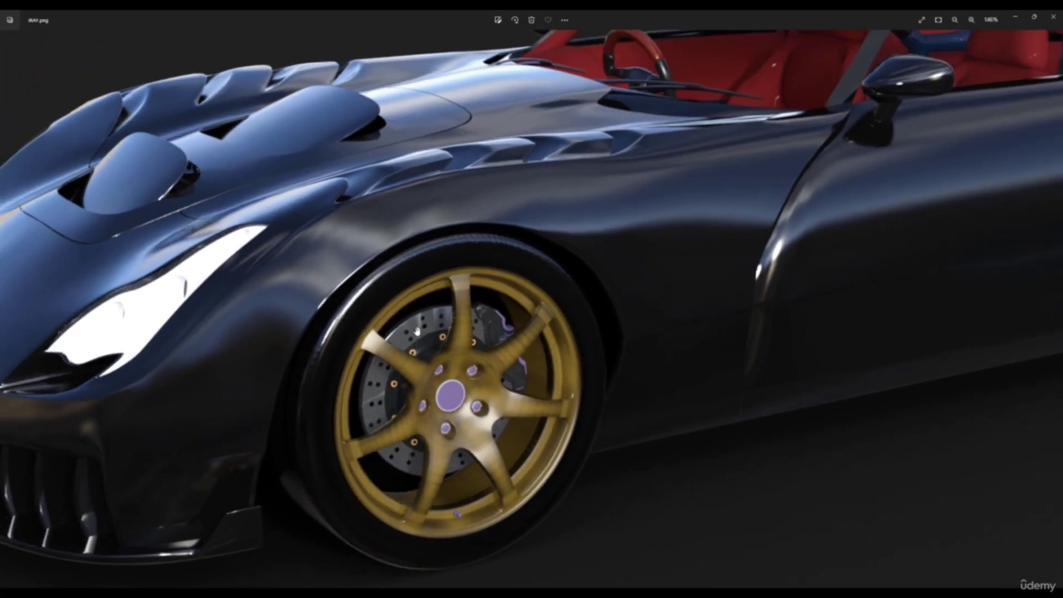
scroll(440, 349, "up", 8)
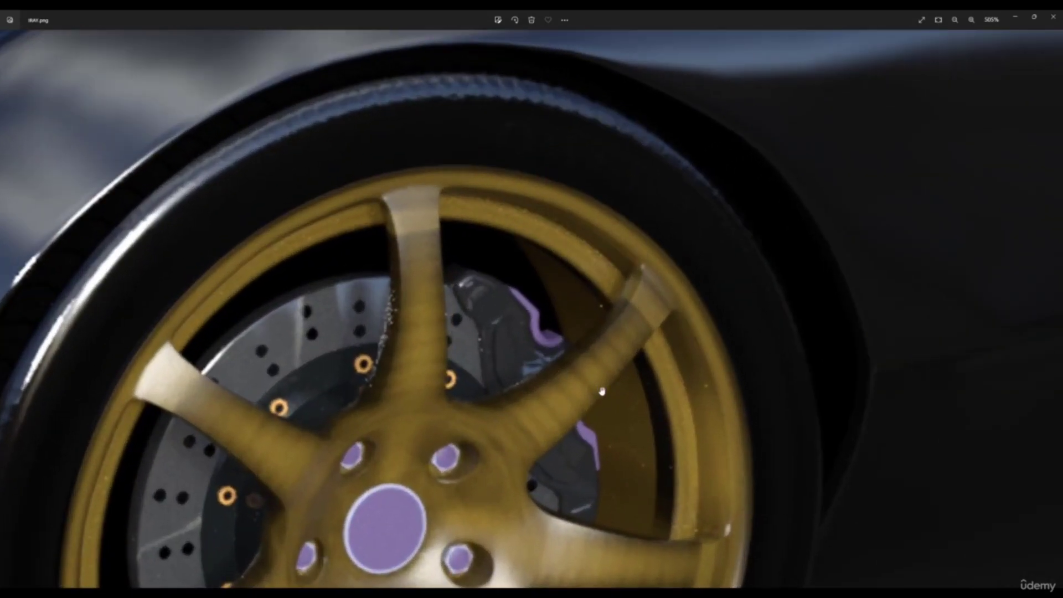
scroll(559, 350, "down", 8)
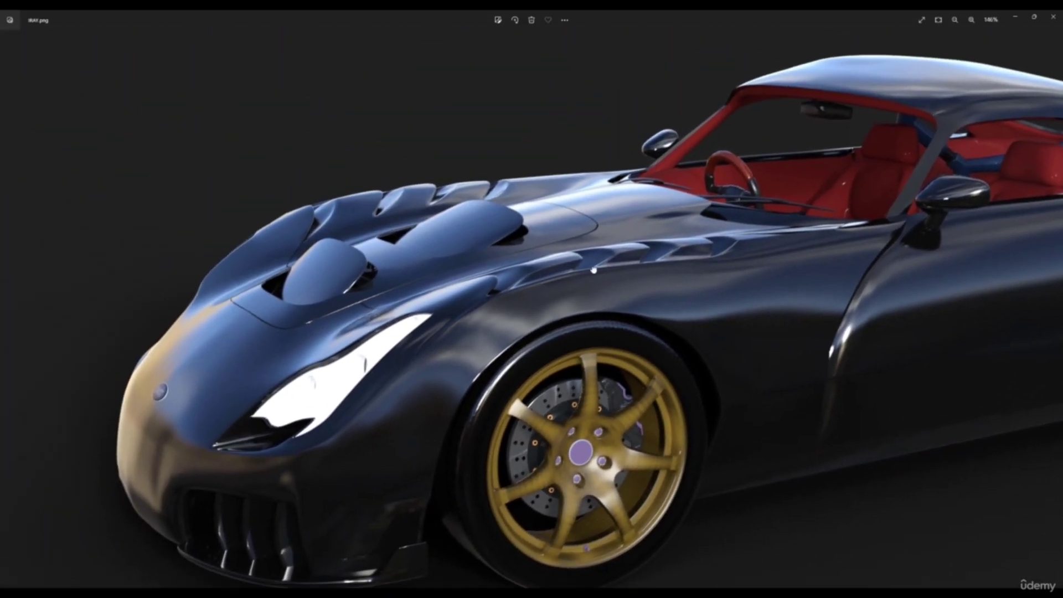
left_click_drag(593, 269, 445, 273)
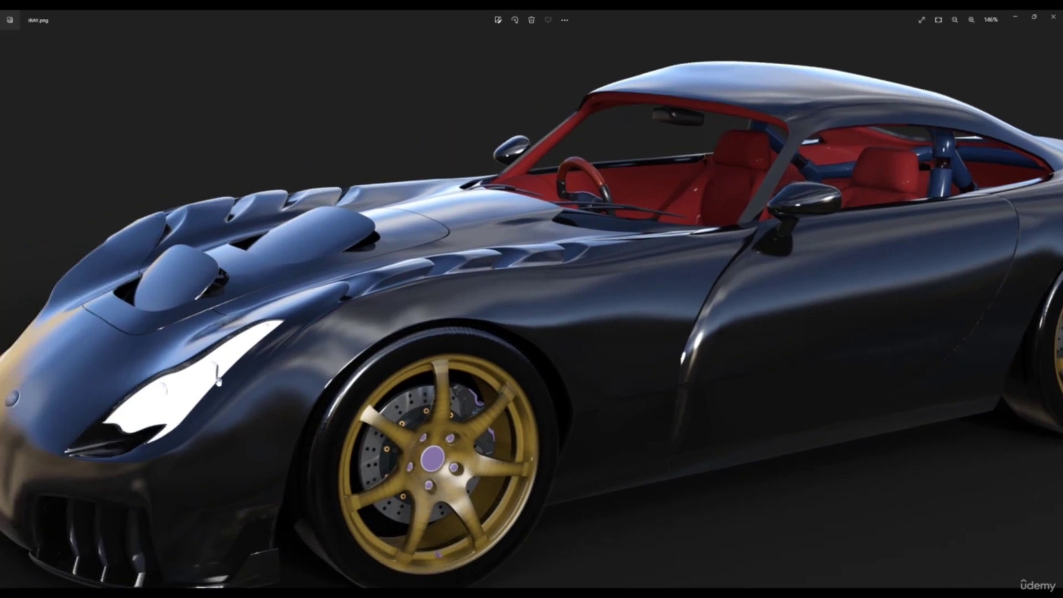
left_click_drag(674, 219, 415, 242)
scroll(415, 241, "up", 5)
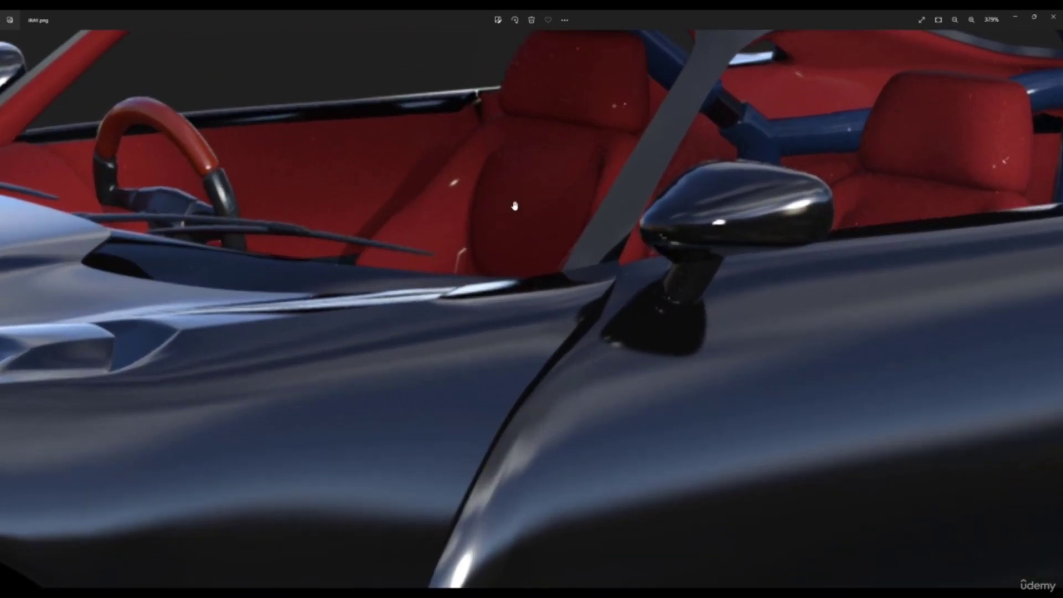
left_click_drag(574, 172, 602, 289)
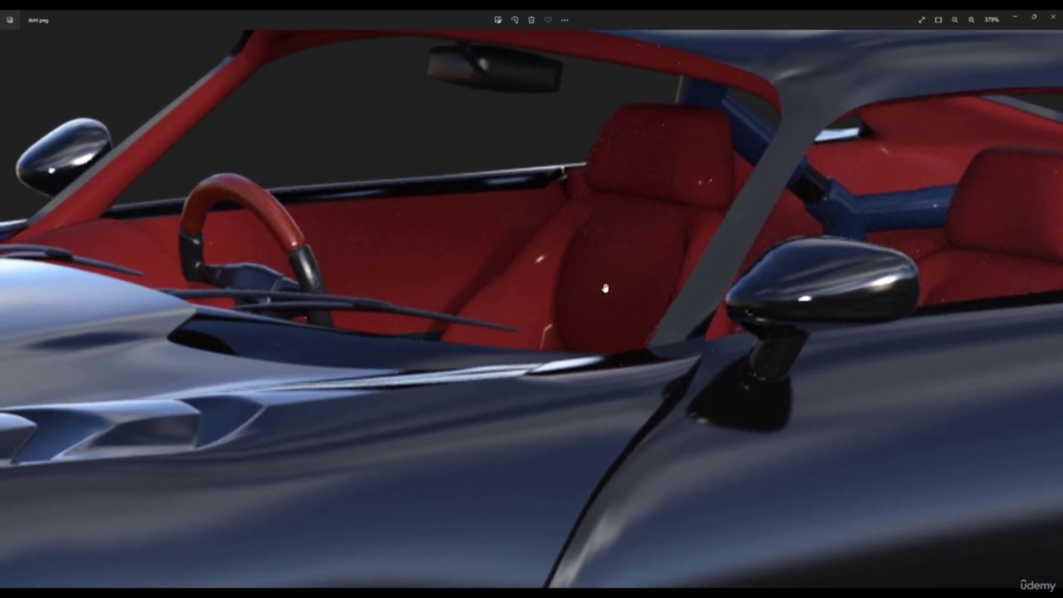
scroll(603, 288, "down", 7)
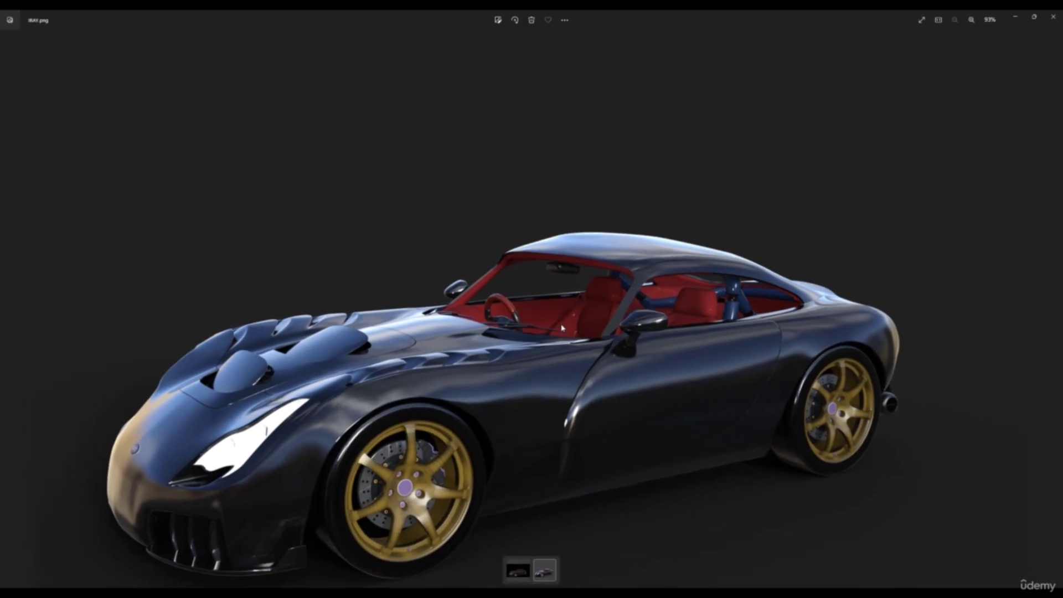
Step: Toggle repeatedly between the darker Delight.png and brighter IRAY.png filmstrip thumbnails
left_click(520, 566)
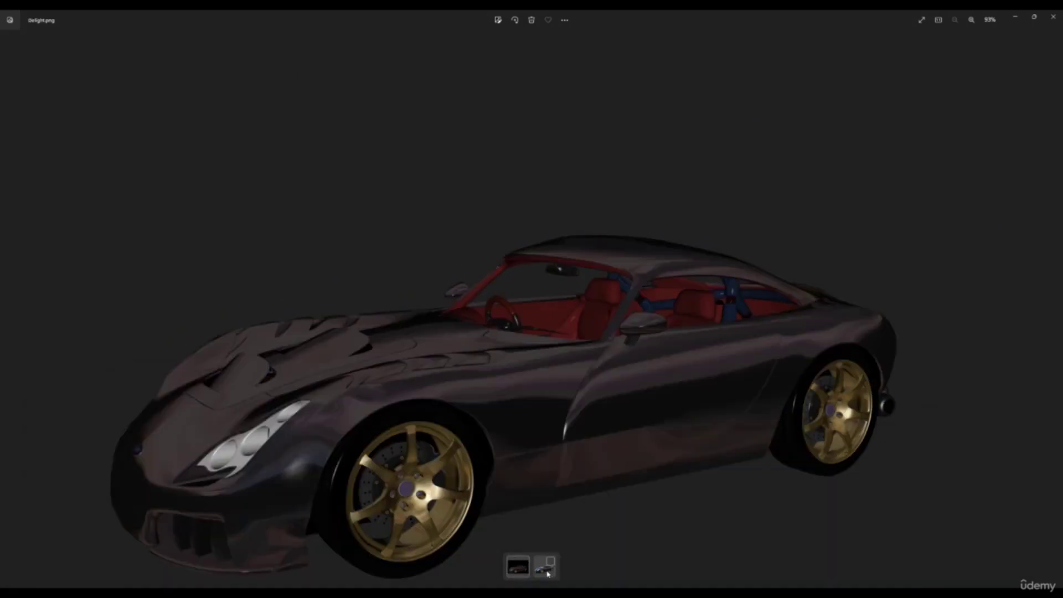
left_click(547, 574)
left_click(514, 566)
left_click(545, 567)
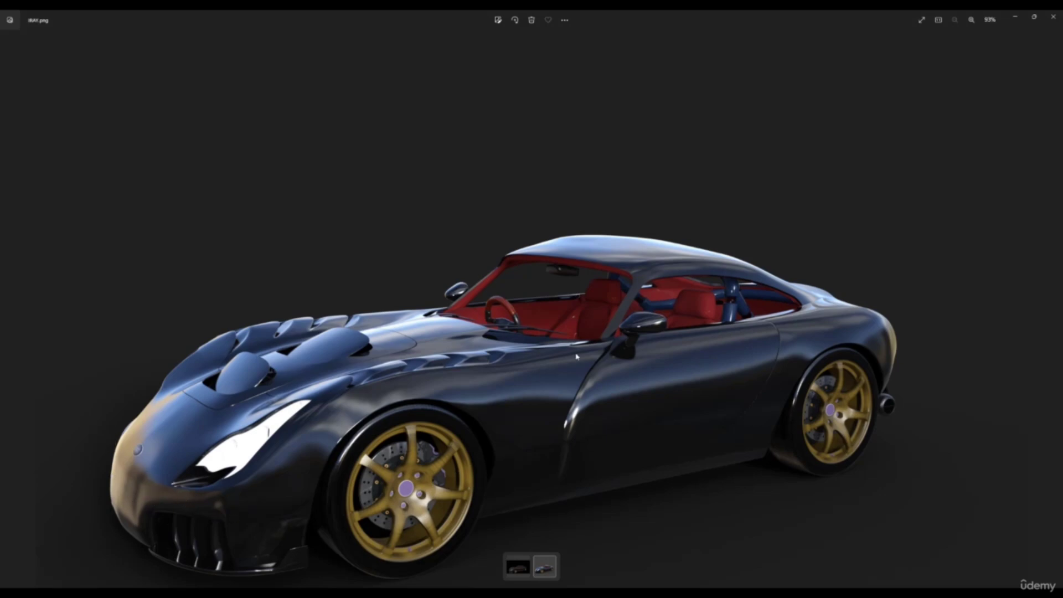
left_click(518, 570)
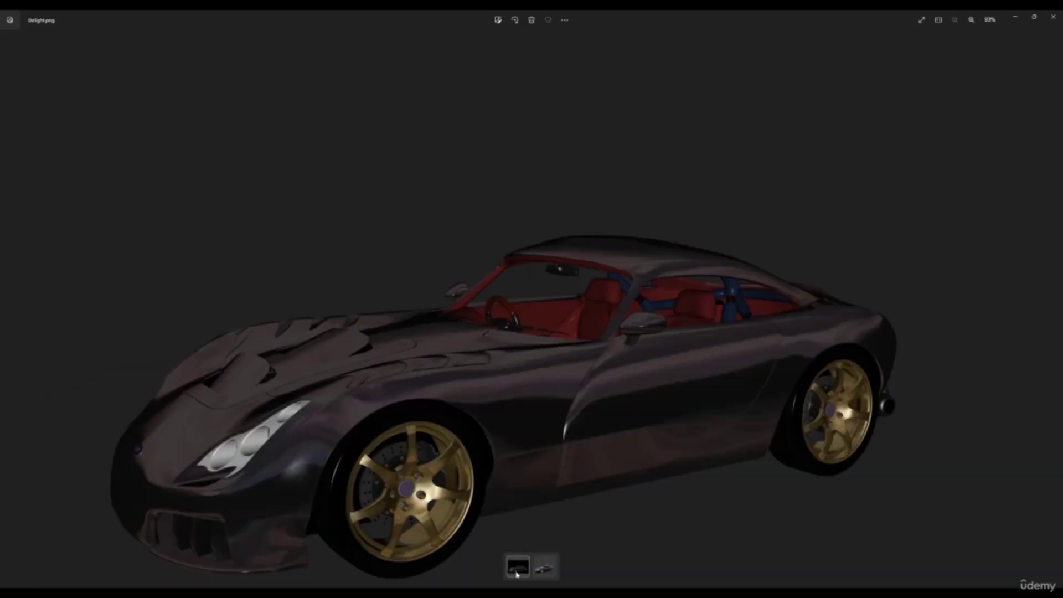
left_click(546, 568)
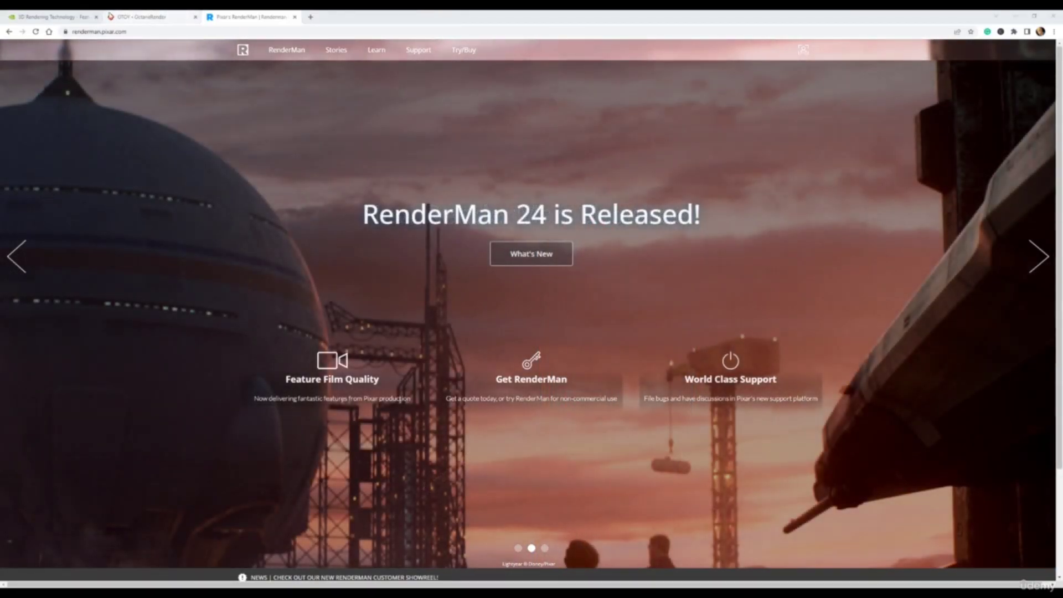
Step: Scroll the NVIDIA Iray features page to its footer, then move to the OctaneRender tab
left_click(62, 21)
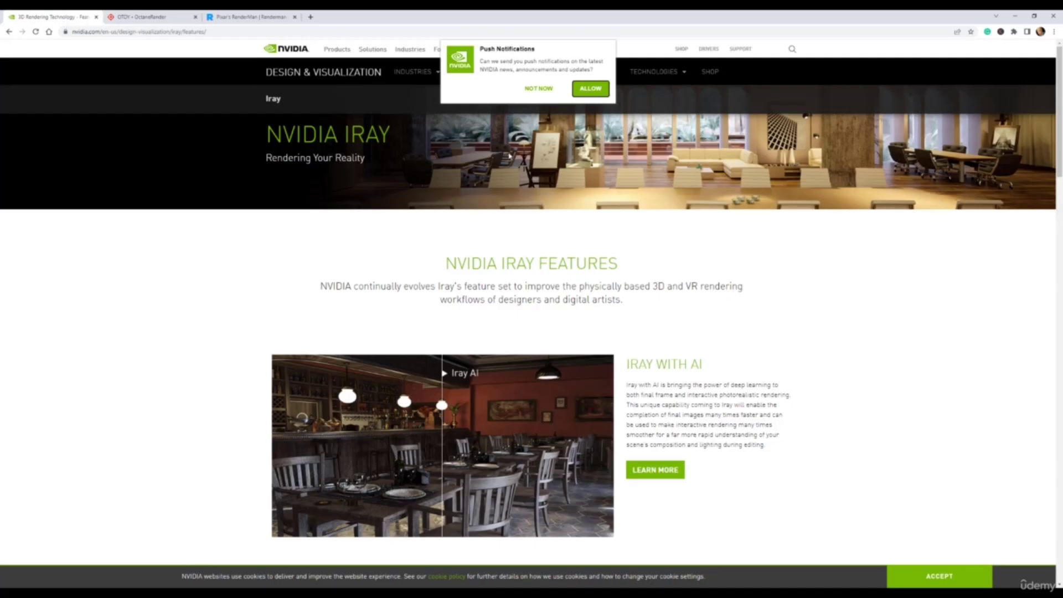
scroll(615, 229, "down", 2)
scroll(532, 226, "down", 8)
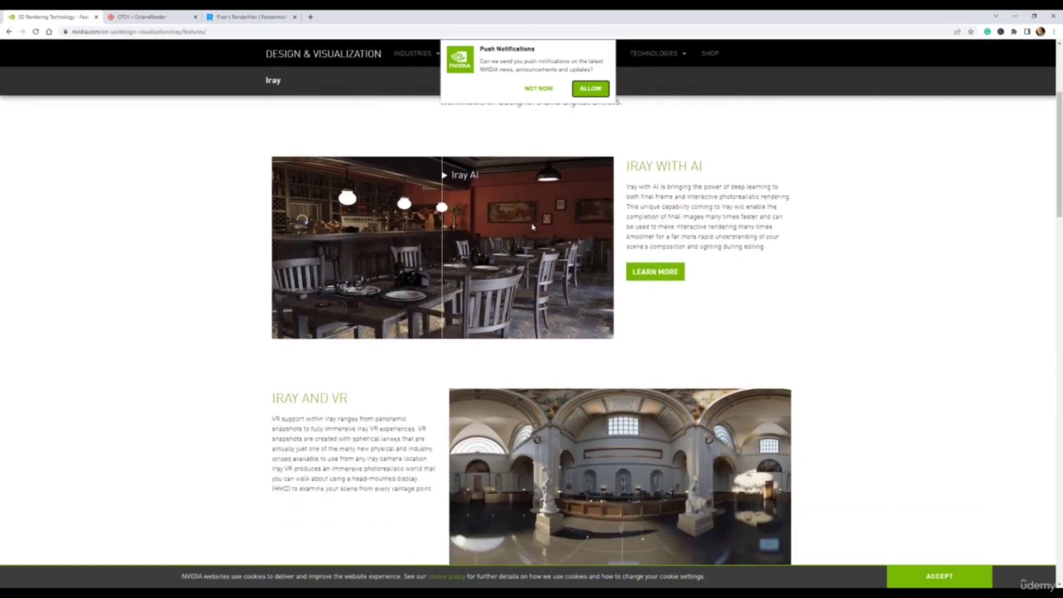
scroll(529, 223, "down", 10)
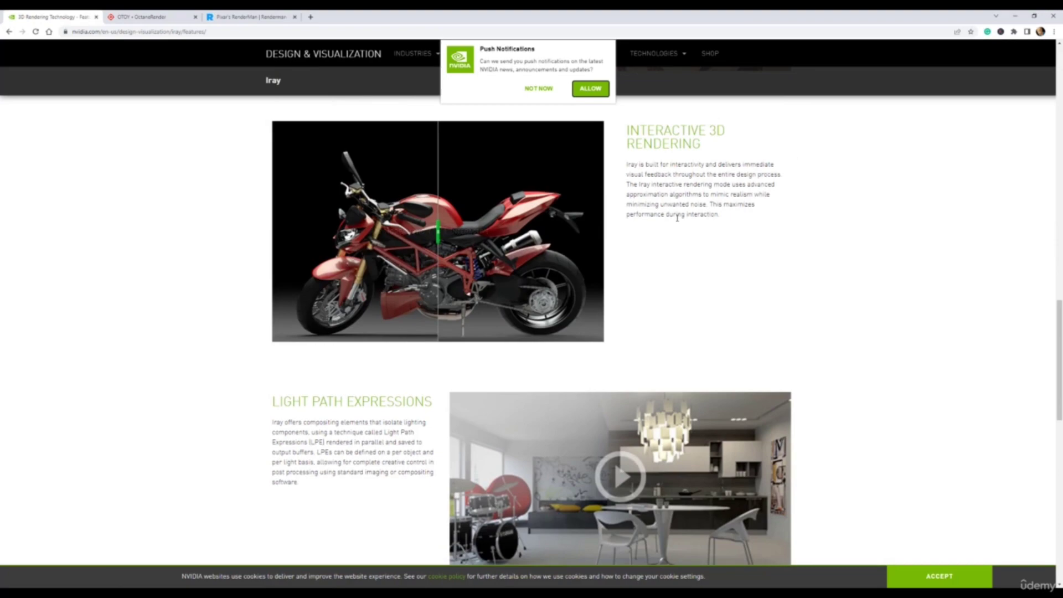
scroll(802, 268, "down", 3)
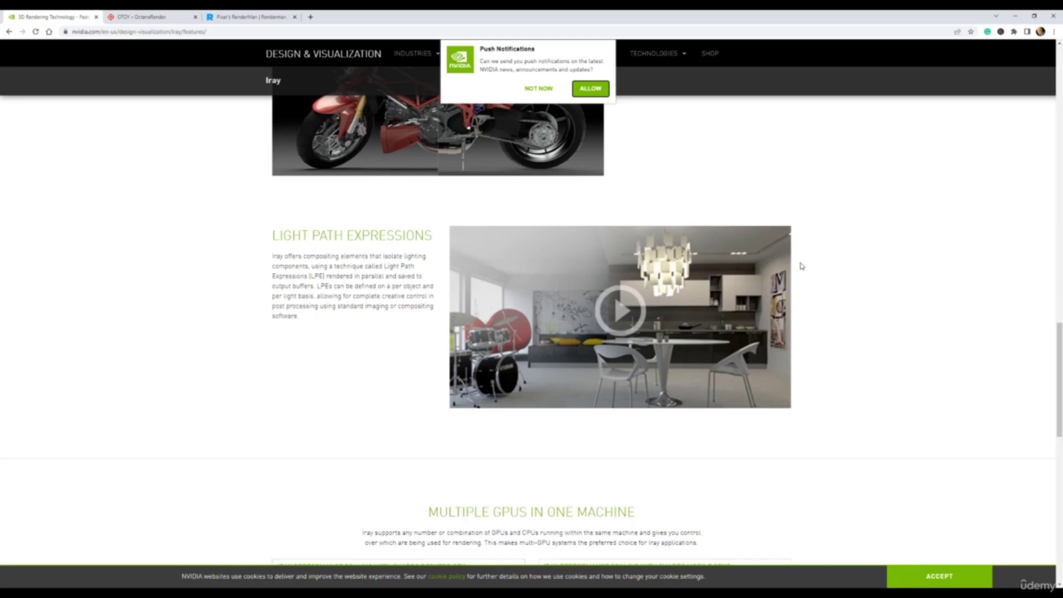
scroll(800, 266, "down", 5)
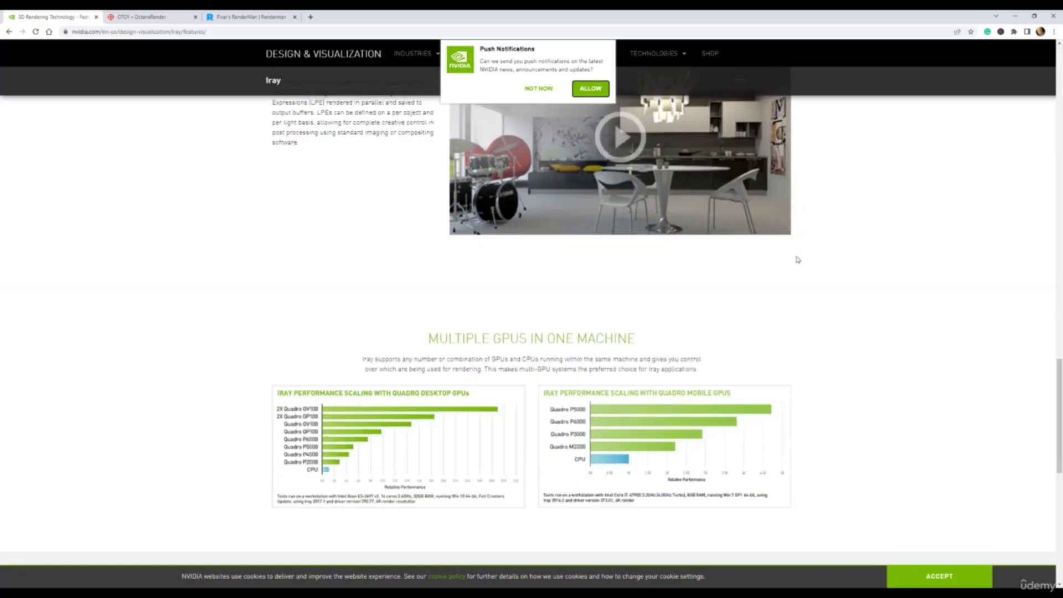
scroll(797, 259, "up", 4)
scroll(792, 259, "up", 20)
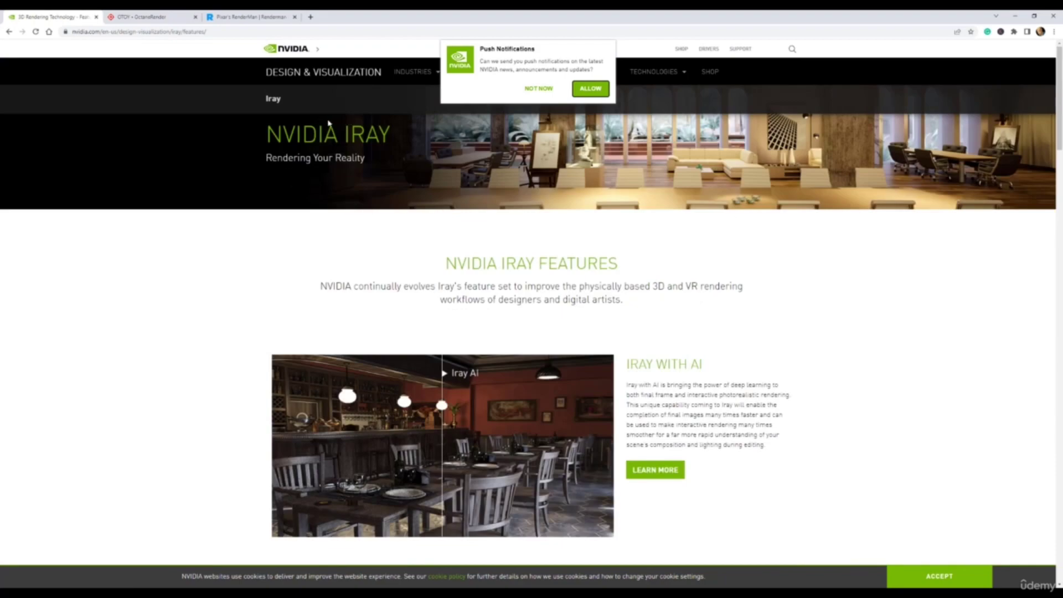
scroll(138, 248, "down", 20)
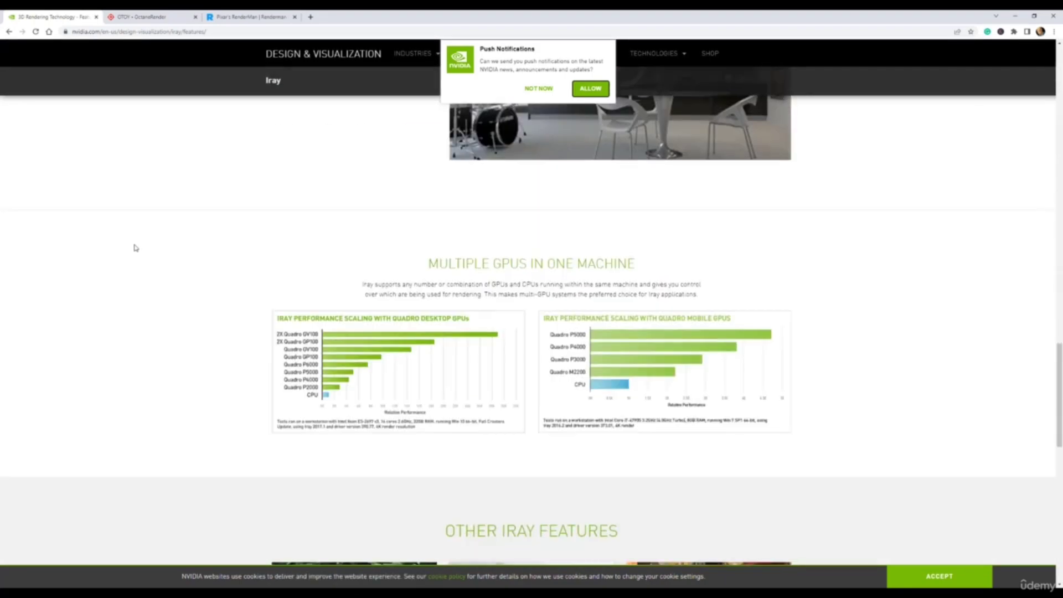
scroll(136, 247, "down", 8)
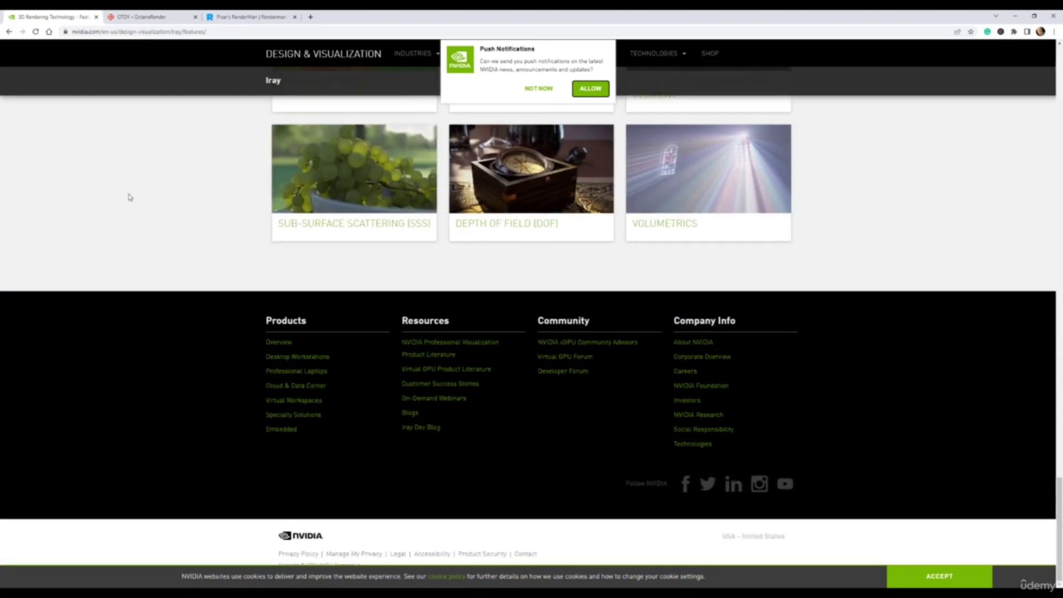
left_click(125, 17)
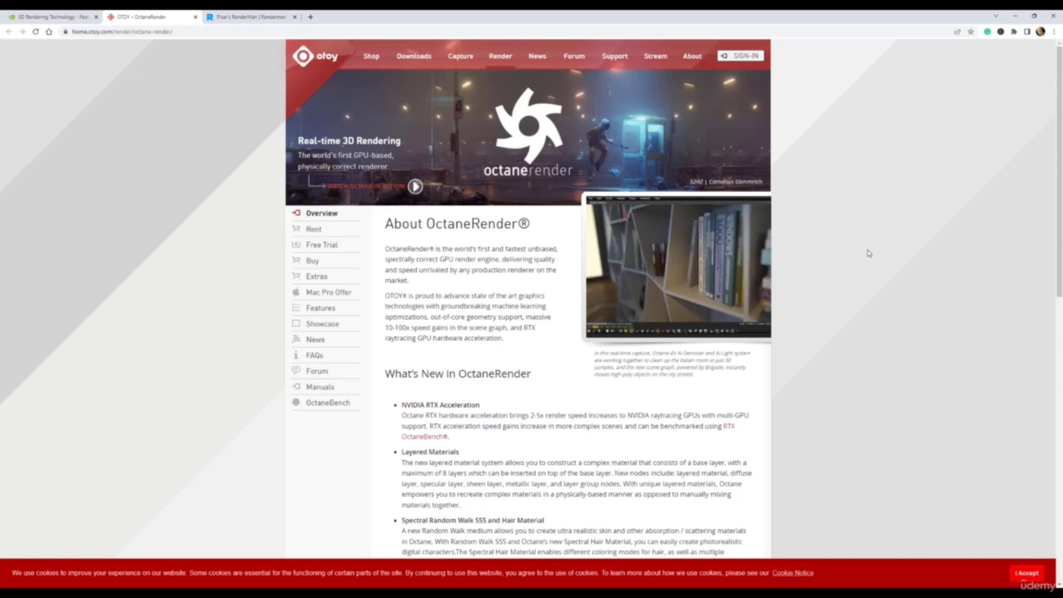
Step: Review the RenderMan homepage and OctaneRender's purchase plans priced 699 € and 899 €
left_click(243, 17)
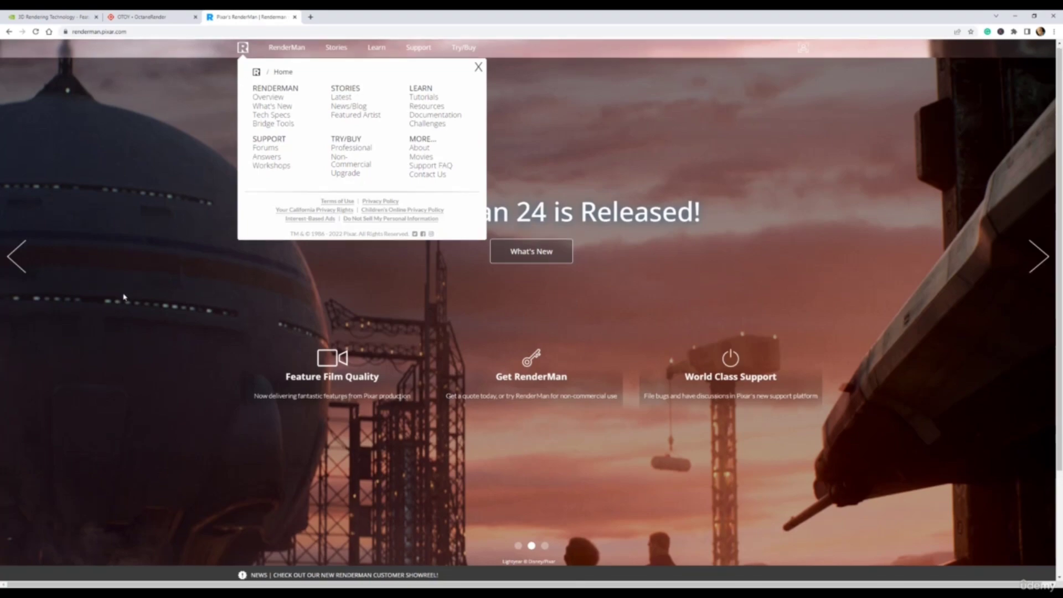
scroll(124, 298, "down", 3)
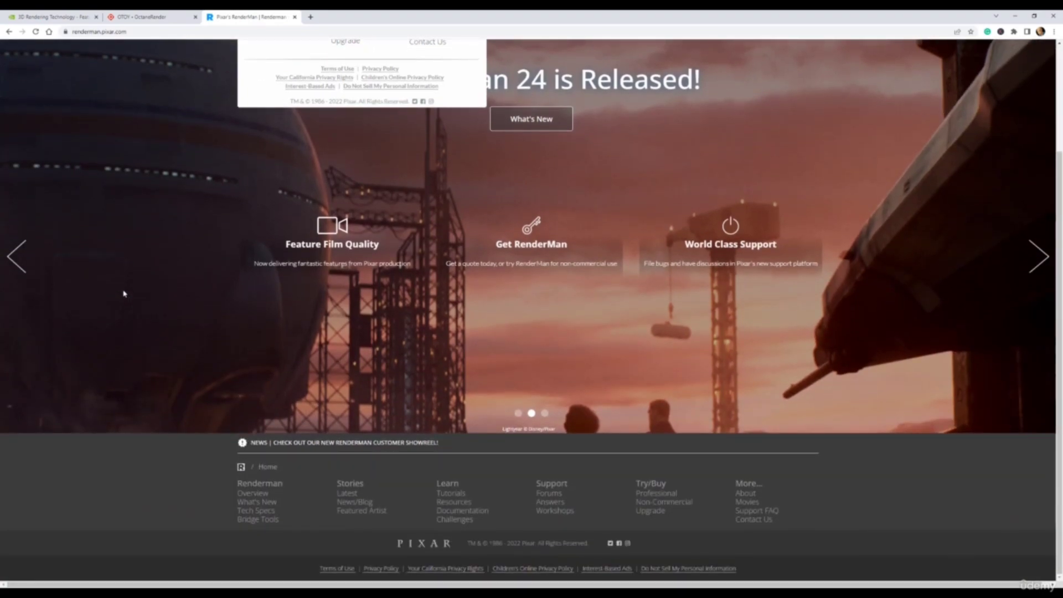
scroll(123, 293, "up", 3)
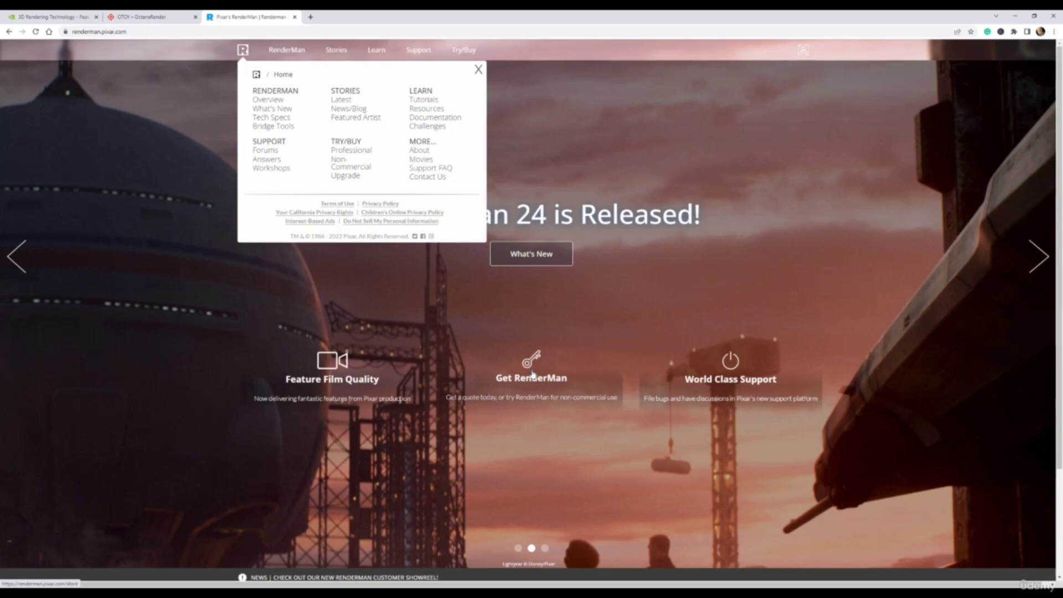
left_click(150, 18)
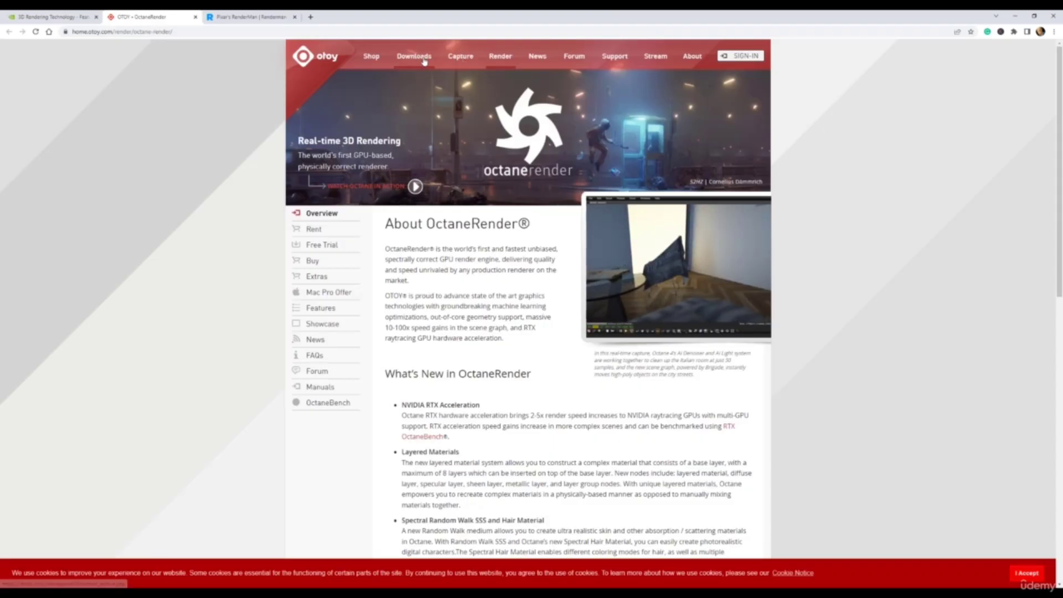
left_click(311, 262)
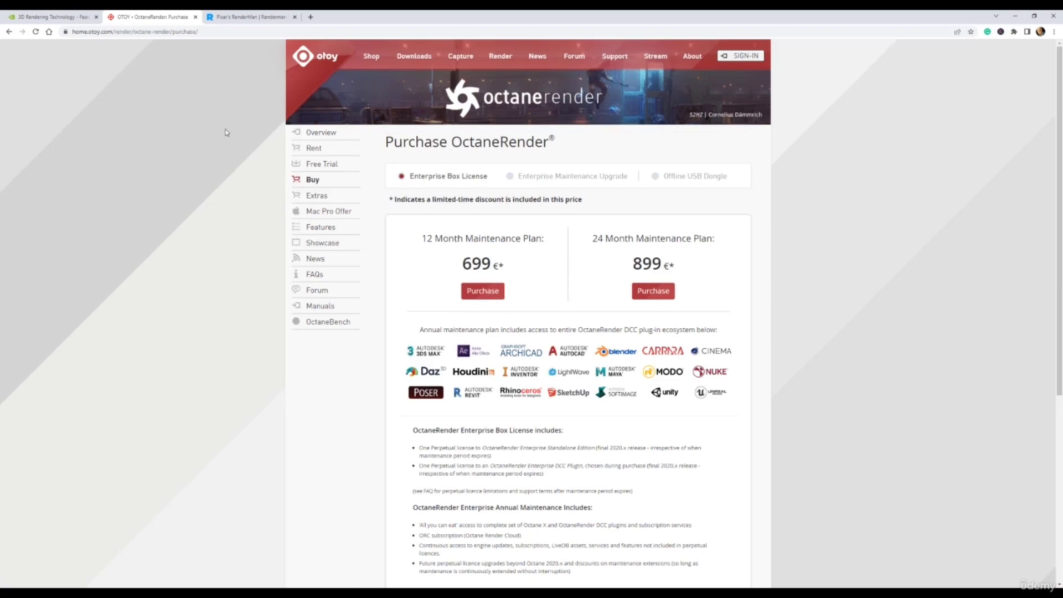
Step: Return to the NVIDIA Iray page and start a new-tab search for 'Blender cycles'
left_click(53, 17)
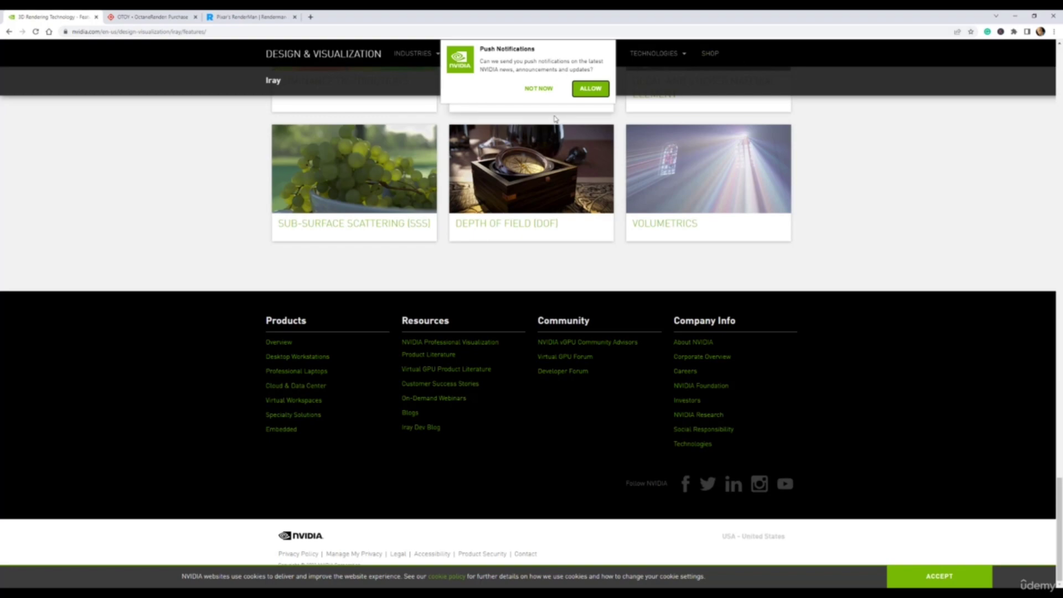
left_click(308, 19)
type("Ble")
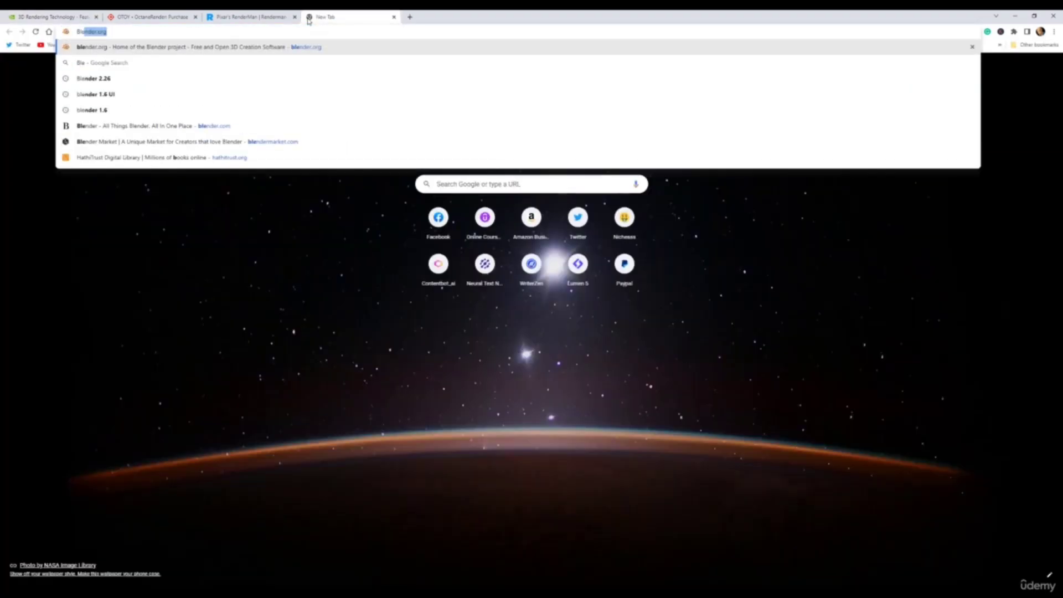
type("nder ")
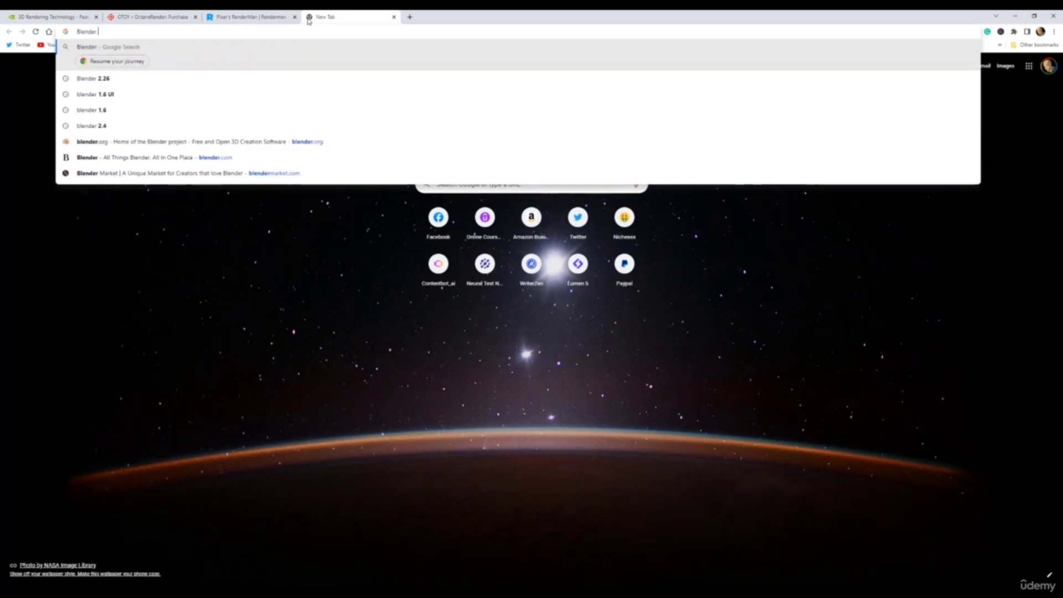
type("cycles")
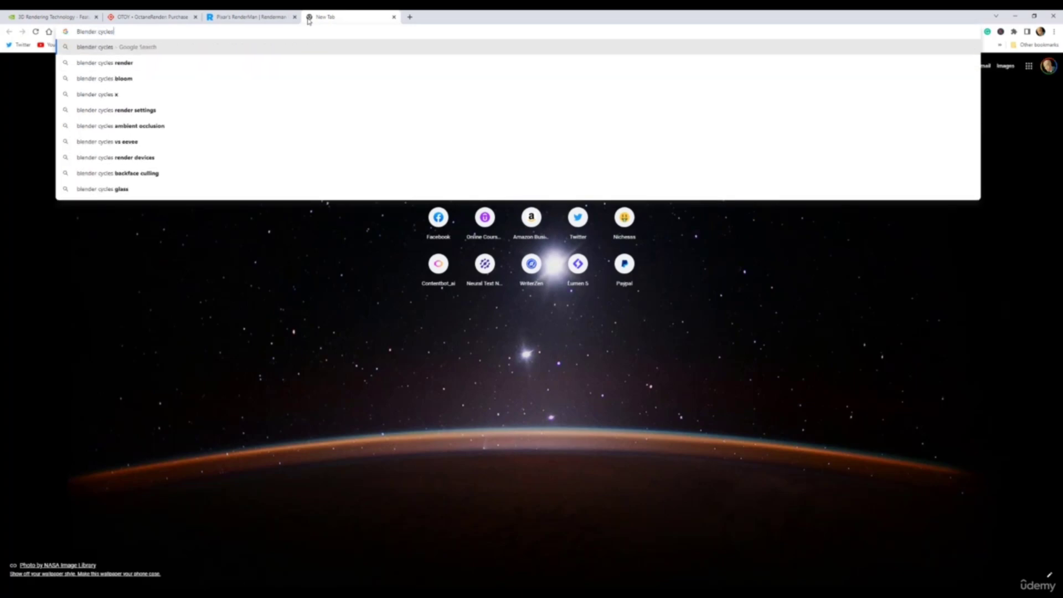
Step: Search 'blender cycles' and browse blender.org's Rendering page covering Cycles, FreeStyle and EEVEE
left_click(126, 63)
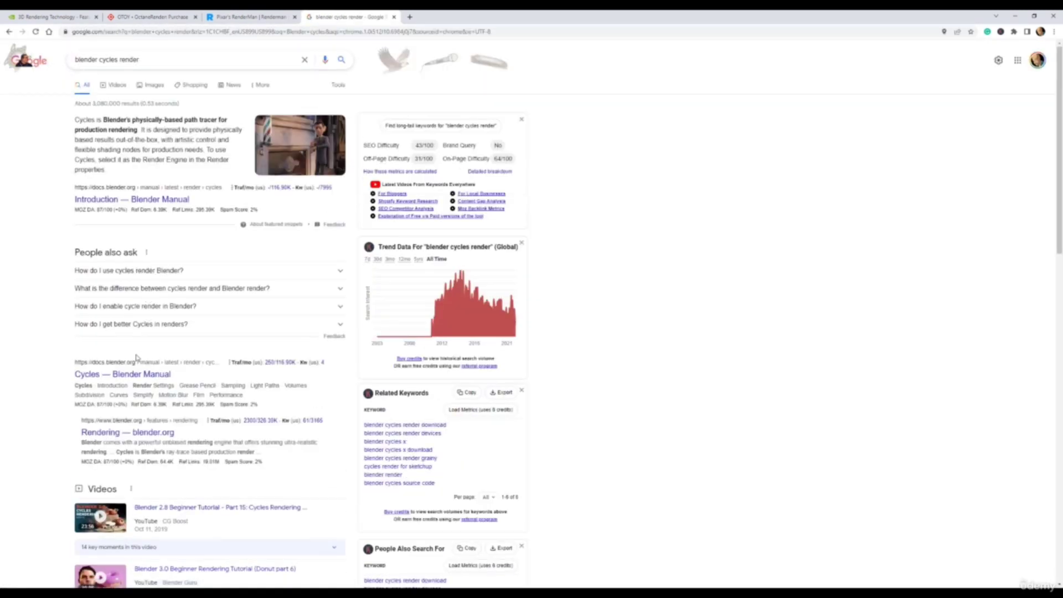
scroll(120, 382, "down", 2)
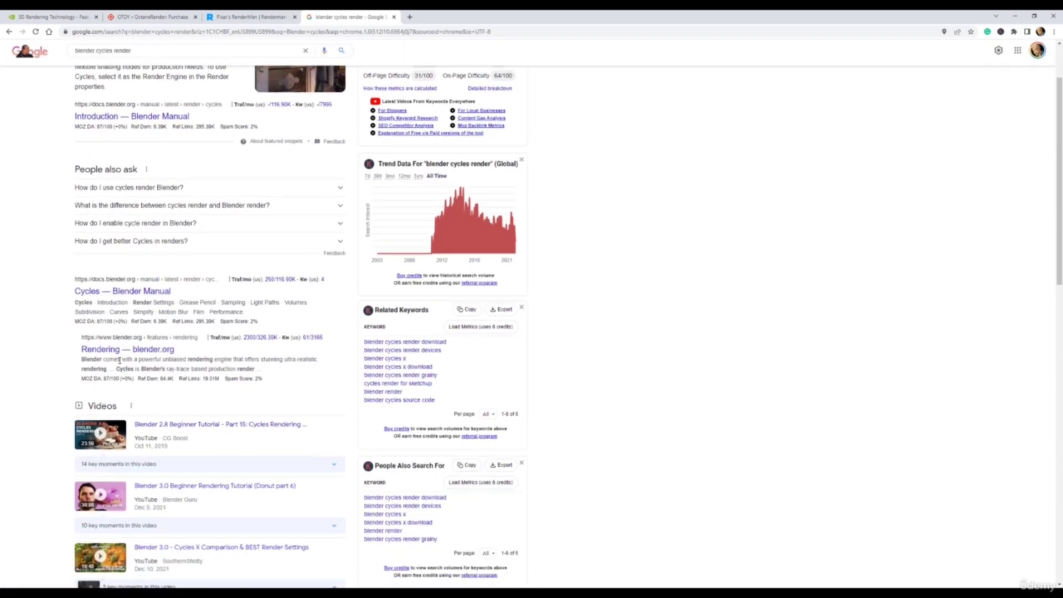
left_click(147, 350)
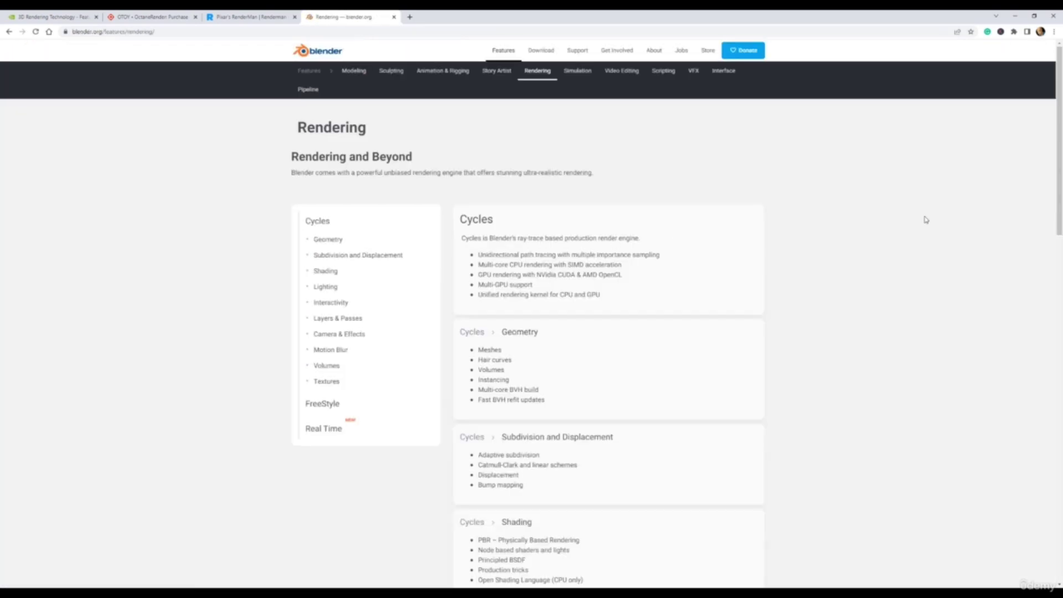
scroll(933, 218, "down", 2)
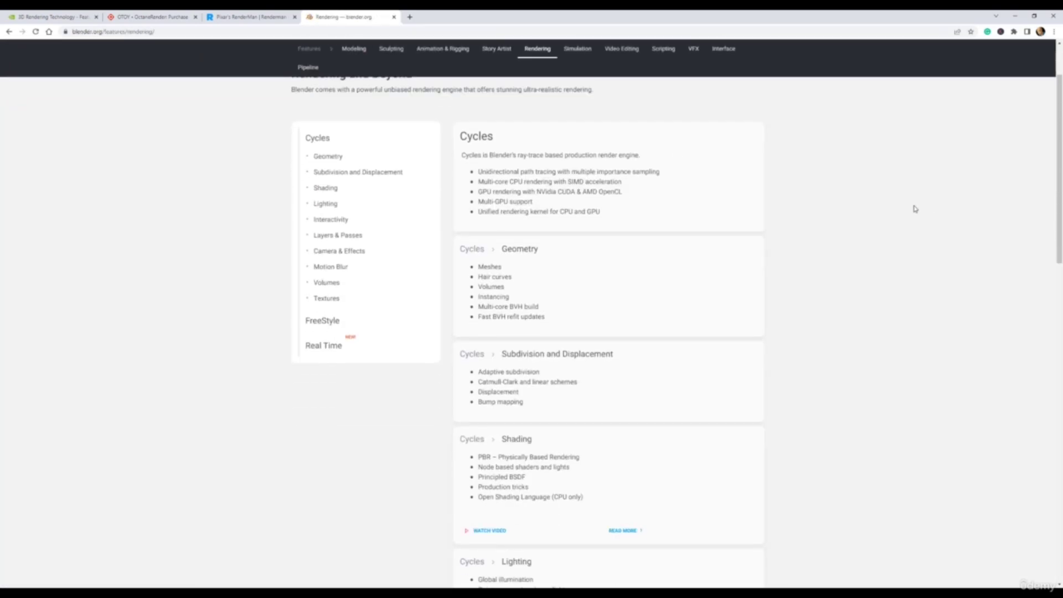
scroll(915, 208, "up", 2)
scroll(915, 209, "down", 1)
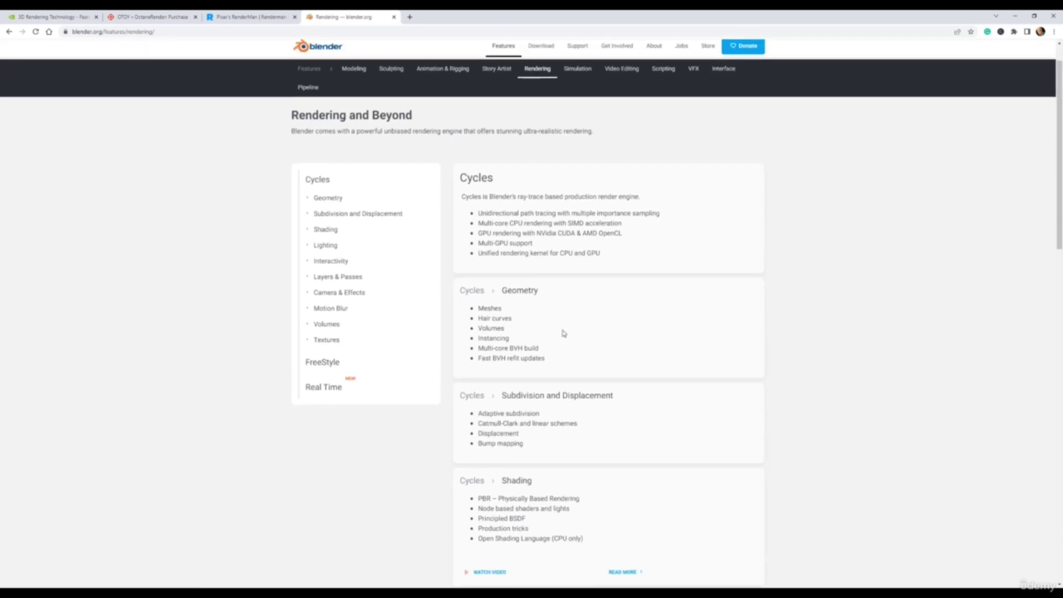
scroll(982, 183, "down", 10)
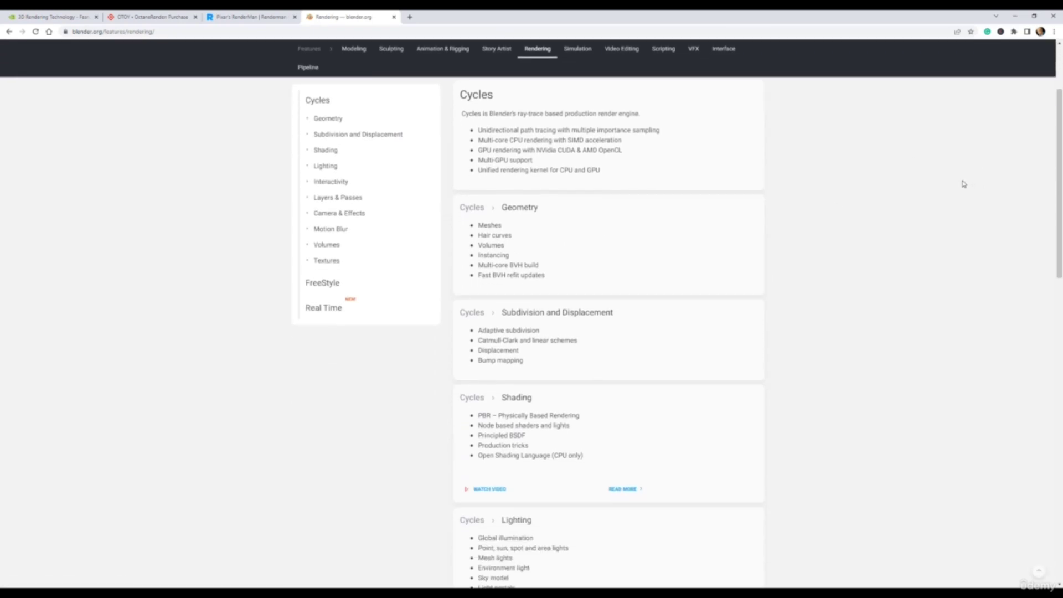
scroll(962, 184, "down", 7)
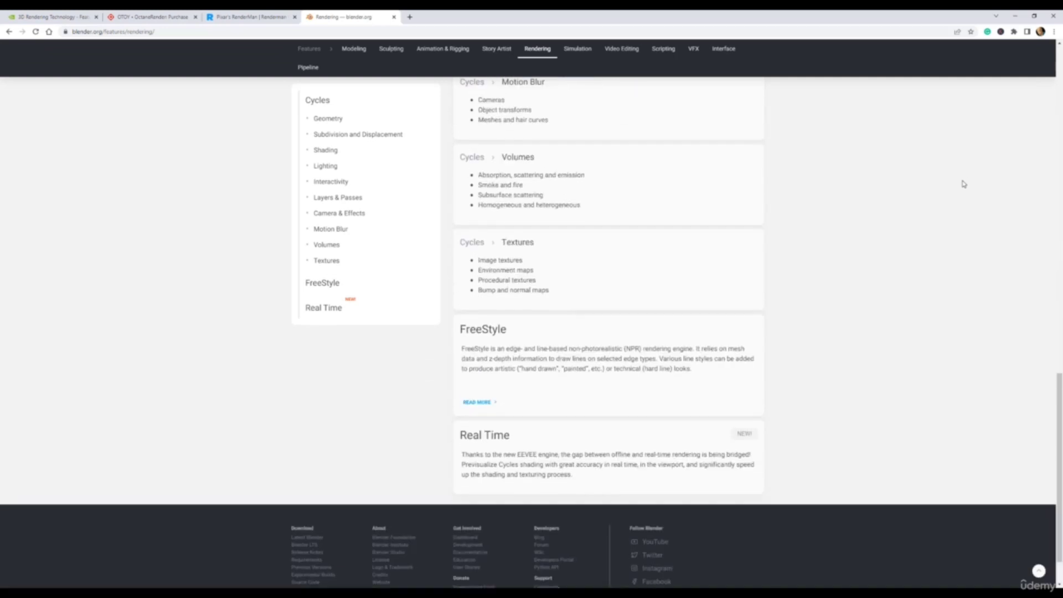
scroll(944, 181, "up", 13)
scroll(947, 178, "up", 5)
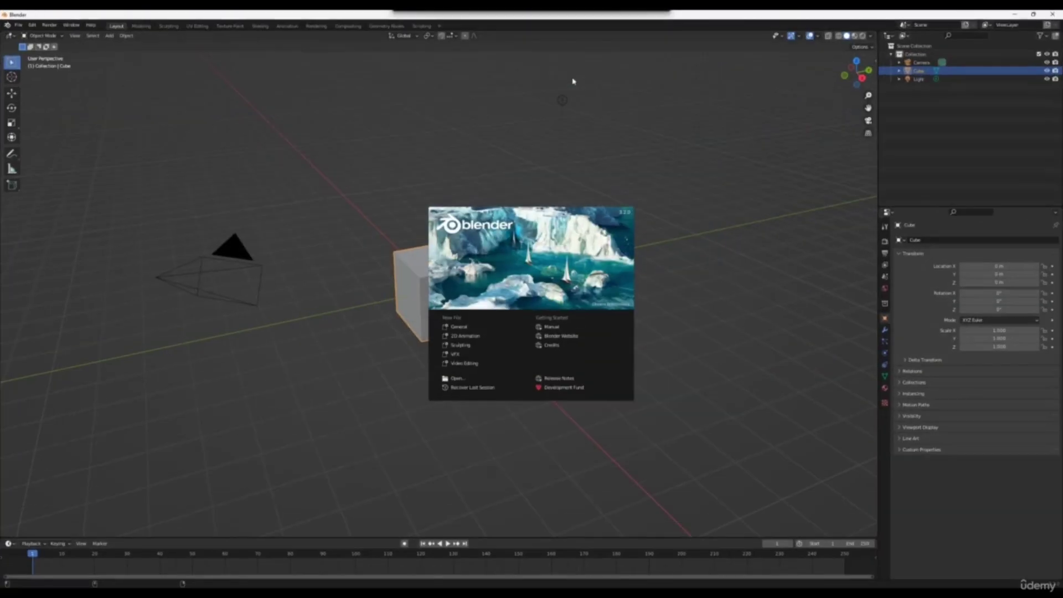
left_click(752, 118)
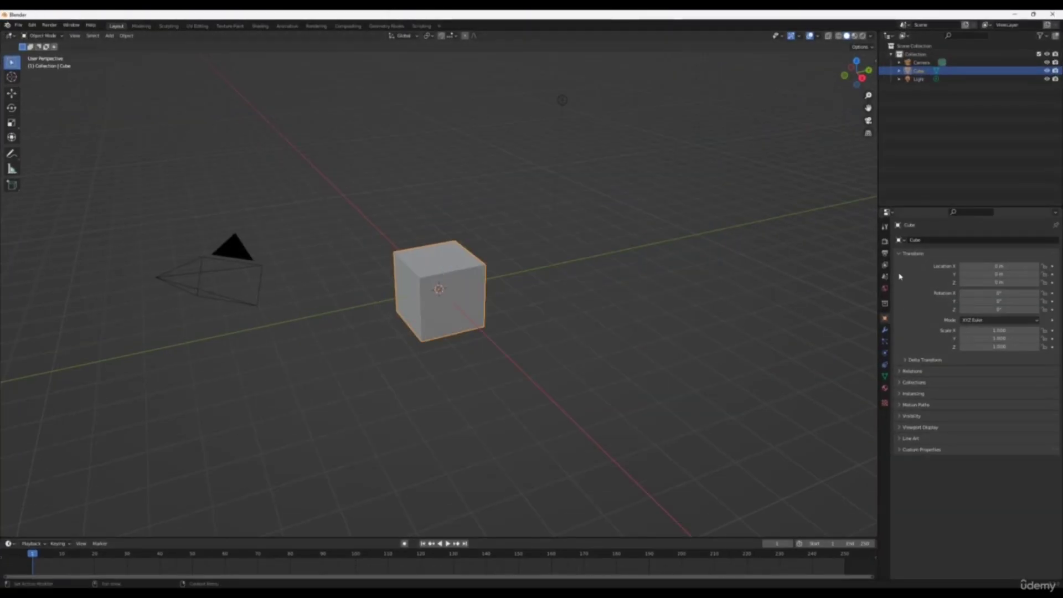
left_click(884, 242)
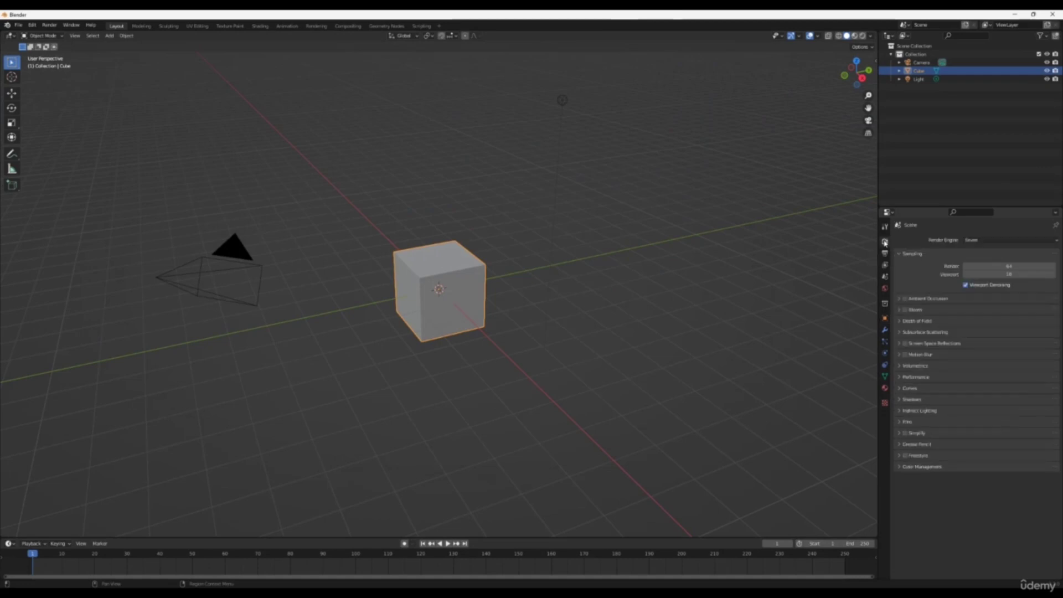
left_click(1014, 242)
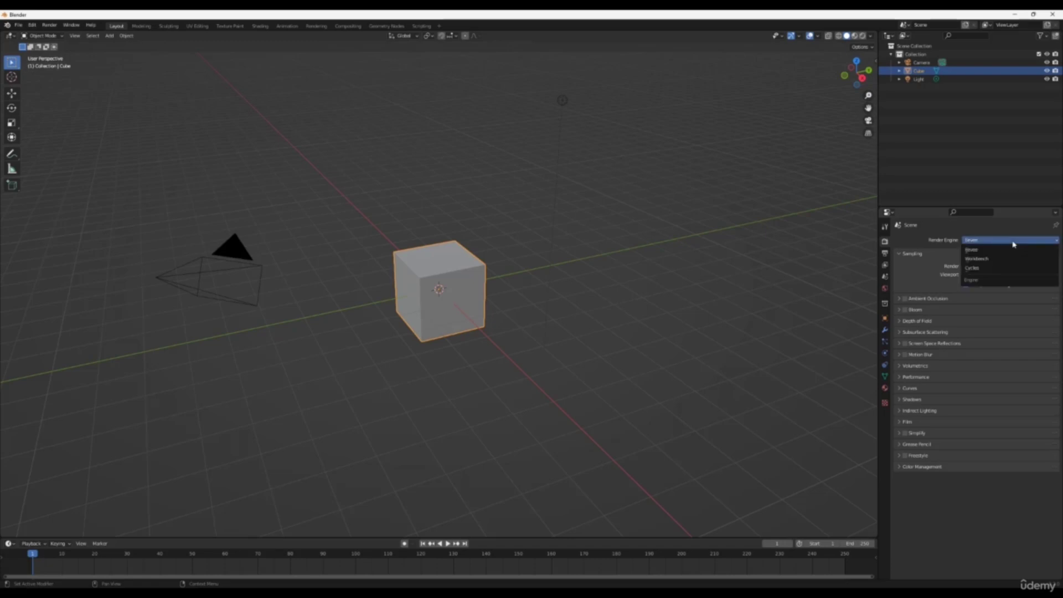
left_click(982, 242)
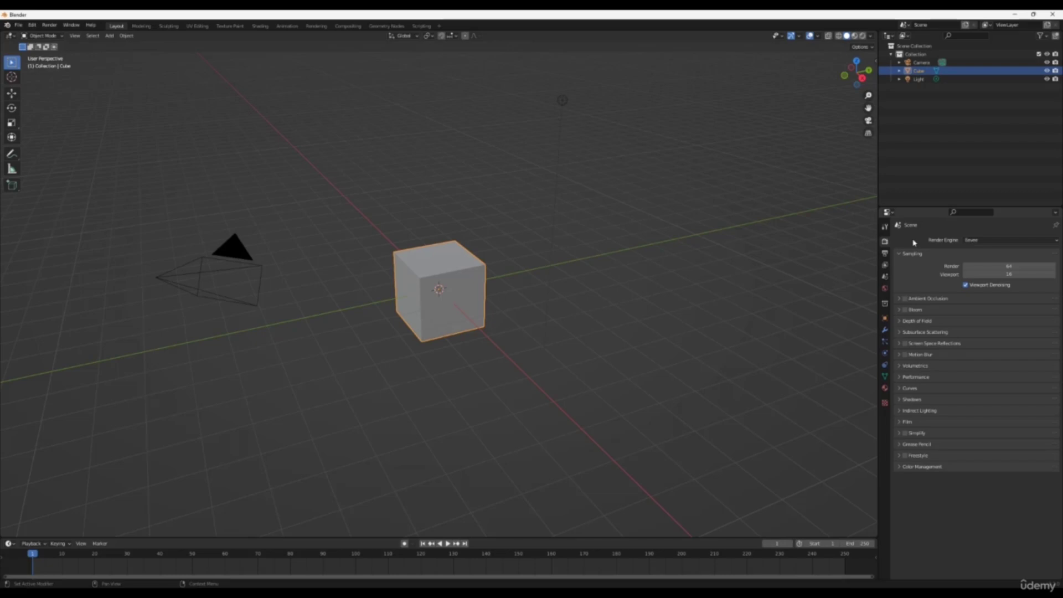
left_click(1000, 240)
left_click(1052, 14)
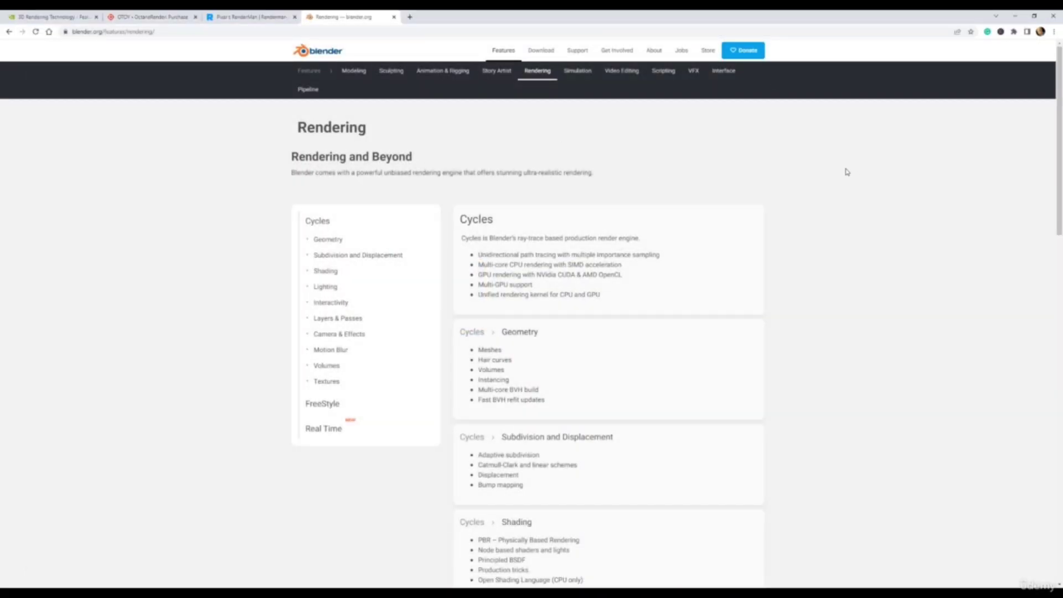
scroll(847, 171, "down", 7)
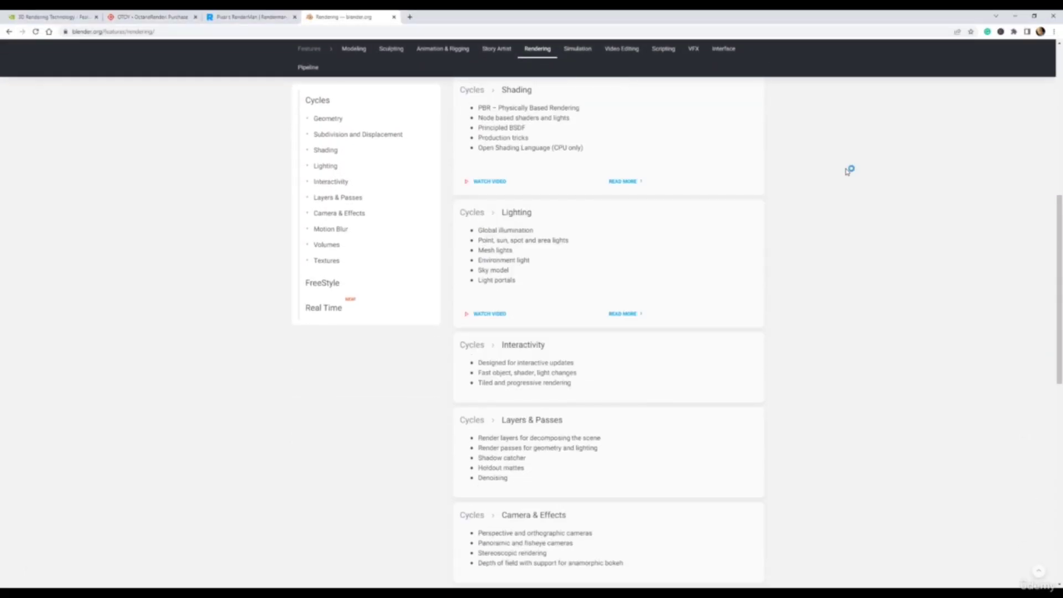
scroll(847, 171, "down", 3)
scroll(841, 176, "down", 1)
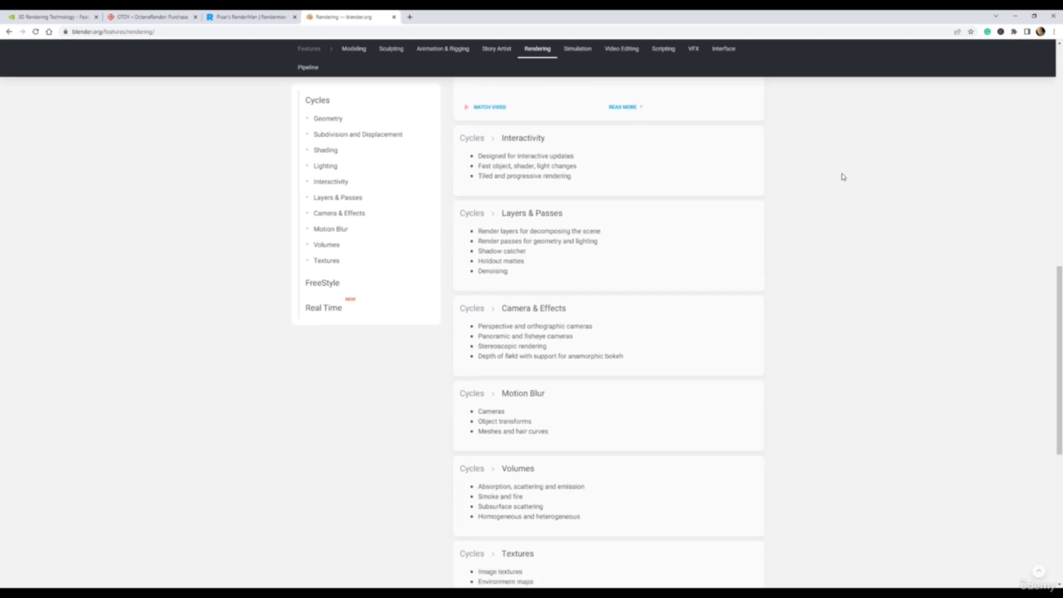
scroll(843, 176, "down", 1)
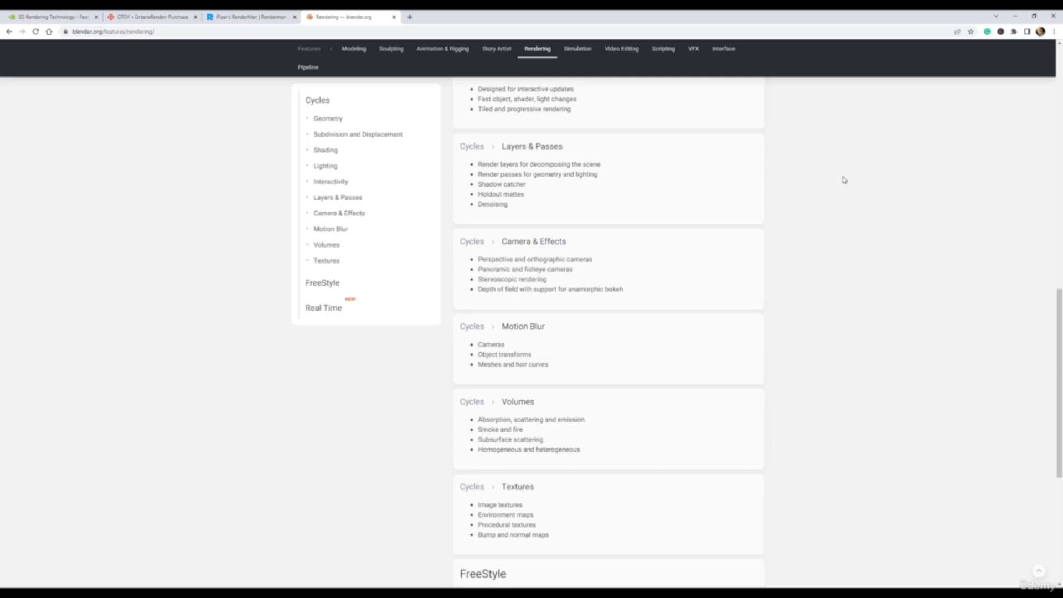
scroll(845, 174, "down", 5)
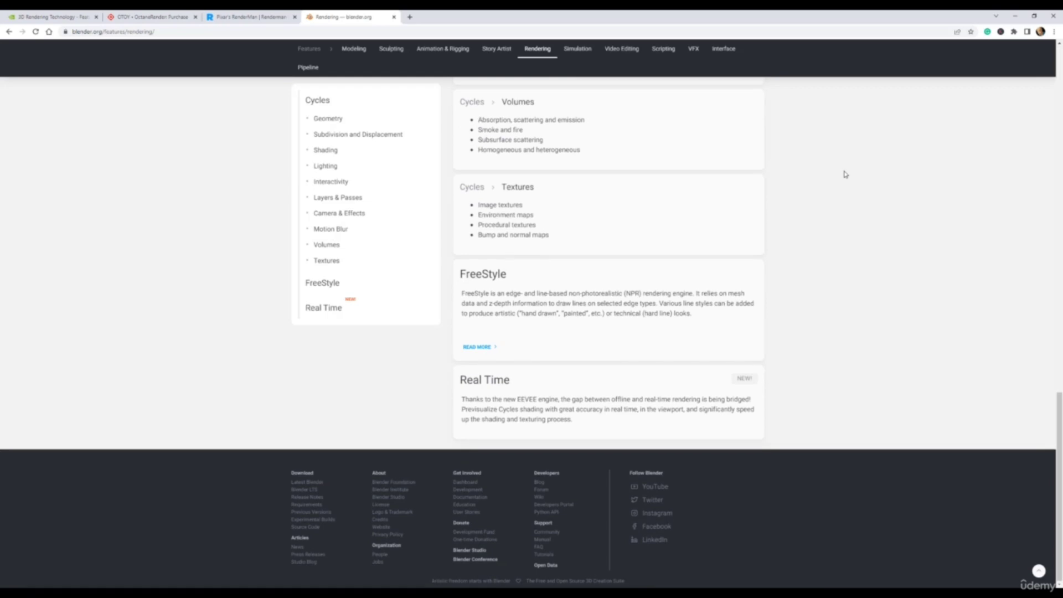
scroll(846, 174, "up", 20)
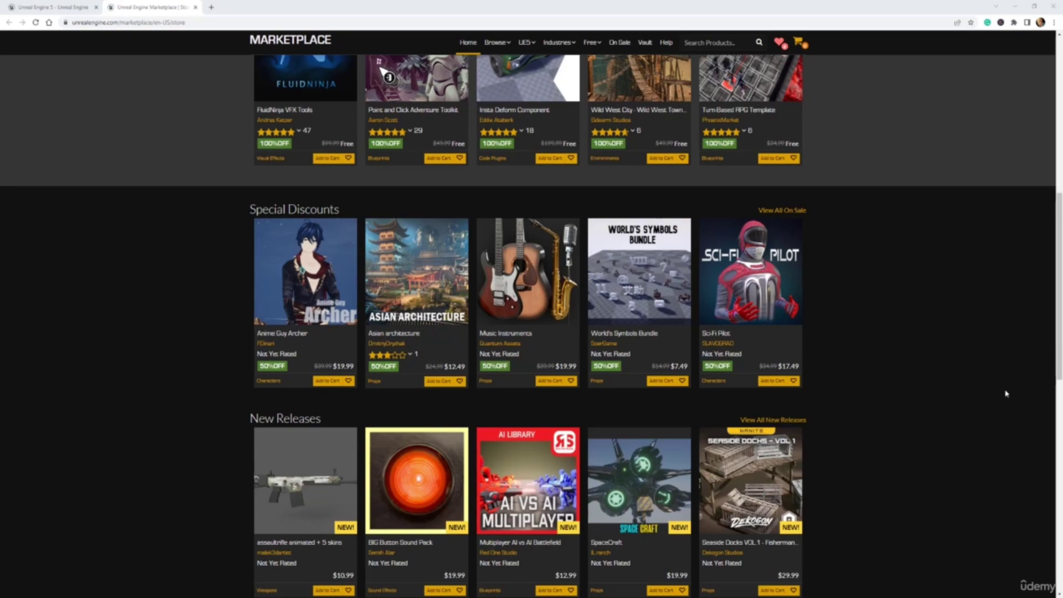
Step: Scroll the Marketplace home through Showcase, Free For The Month and Special Discounts rows
scroll(1006, 394, "up", 4)
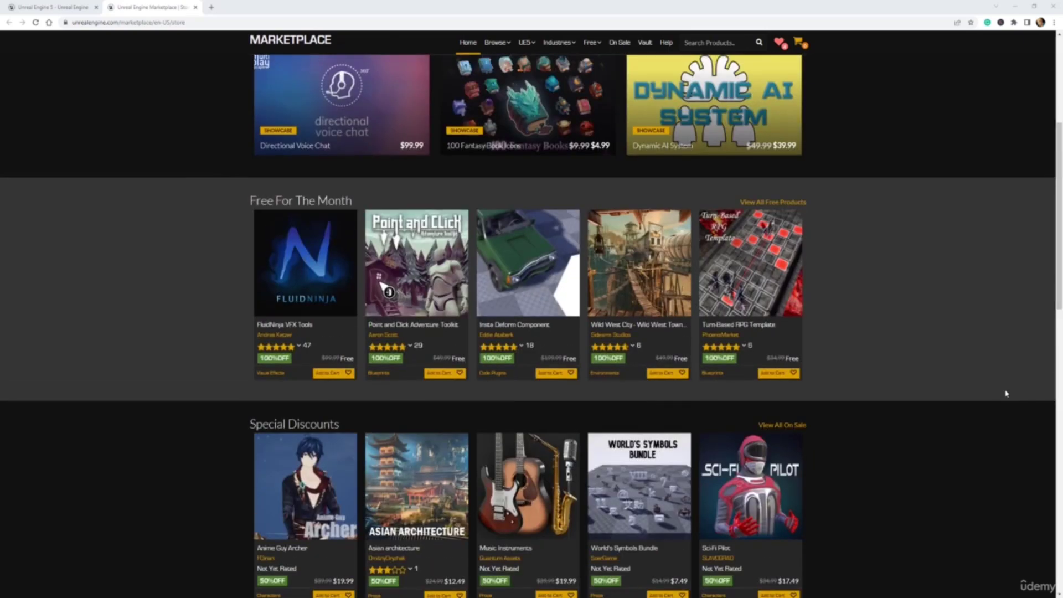
scroll(1005, 394, "up", 4)
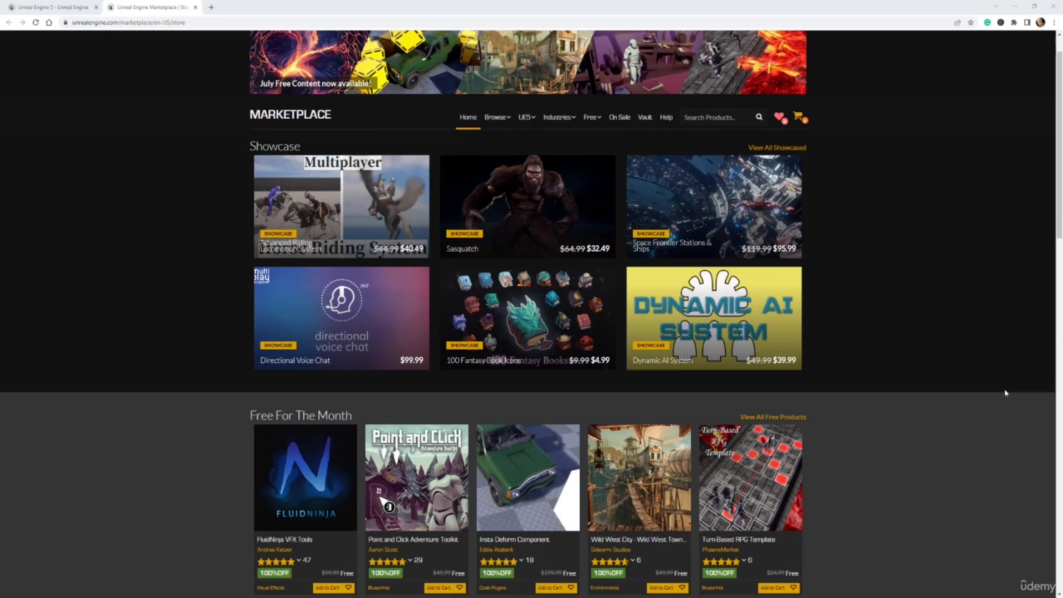
scroll(1006, 393, "up", 1)
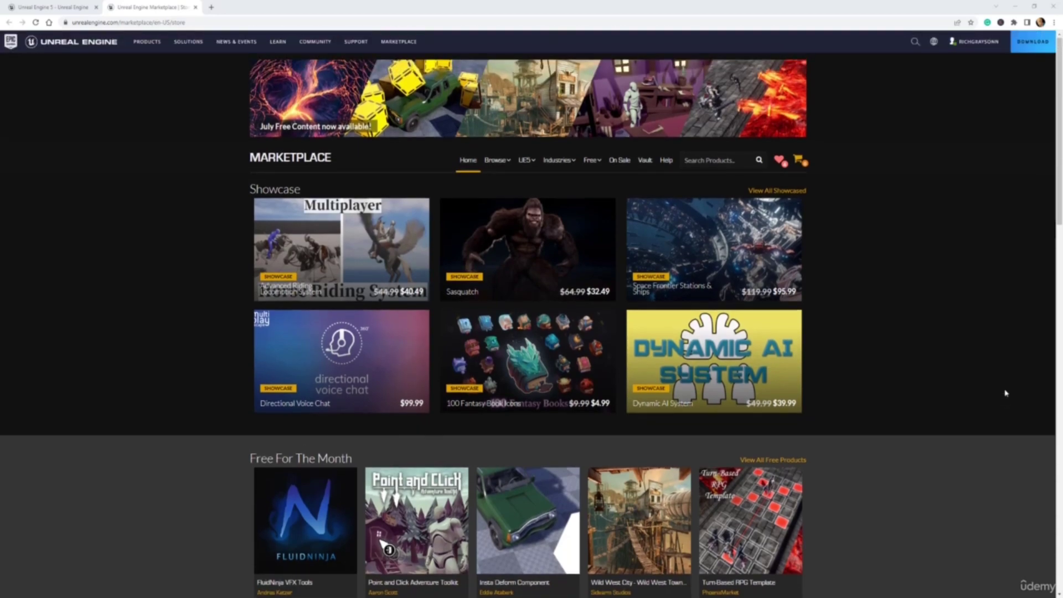
scroll(1006, 393, "down", 3)
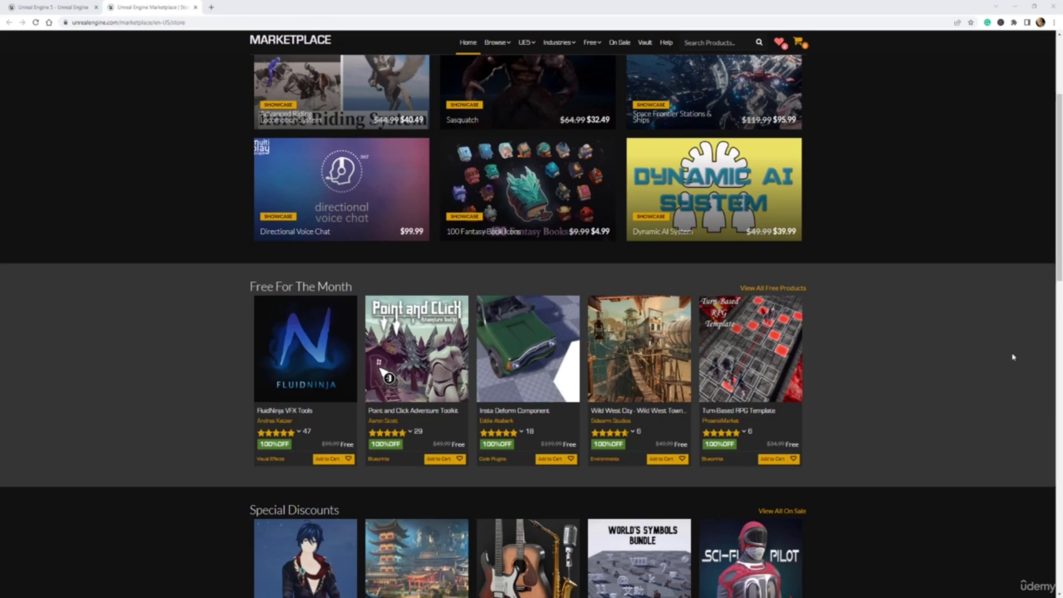
Step: Browse the FluidNinja VFX Tools gallery, viewing the planet and sun image full screen
left_click(296, 349)
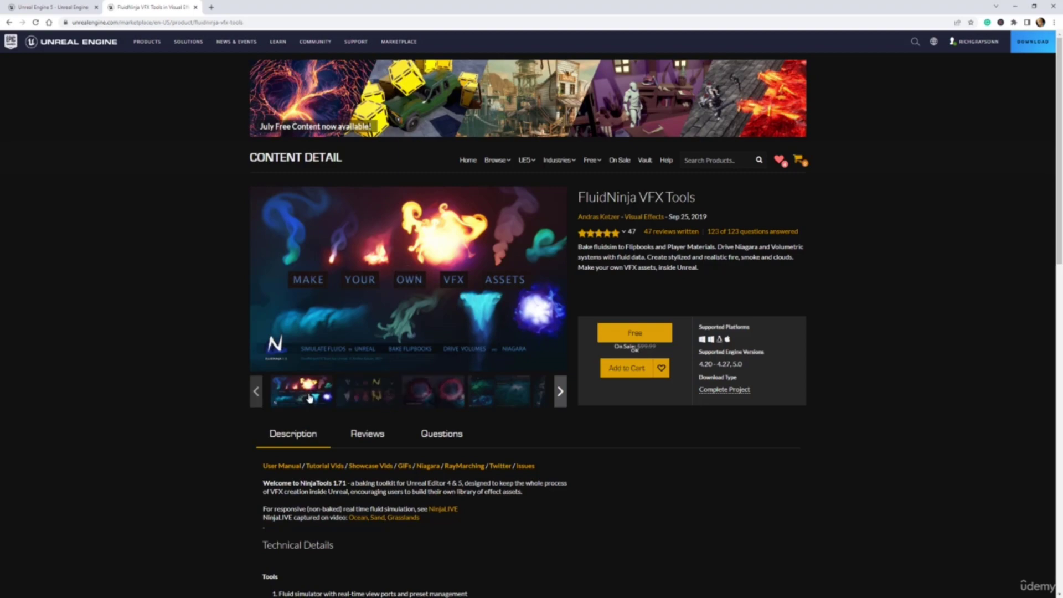
left_click(374, 393)
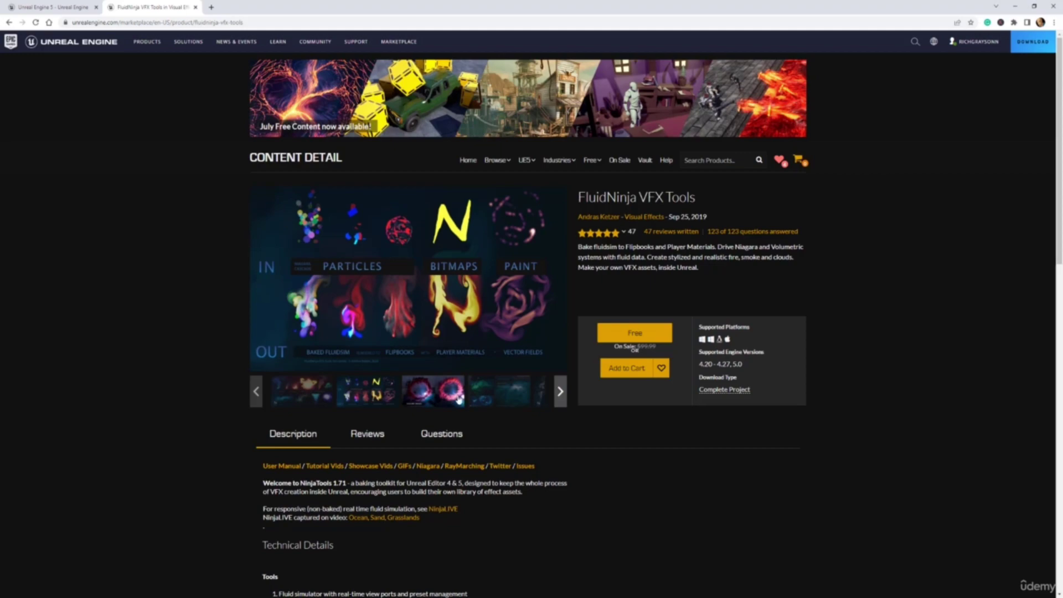
left_click(490, 395)
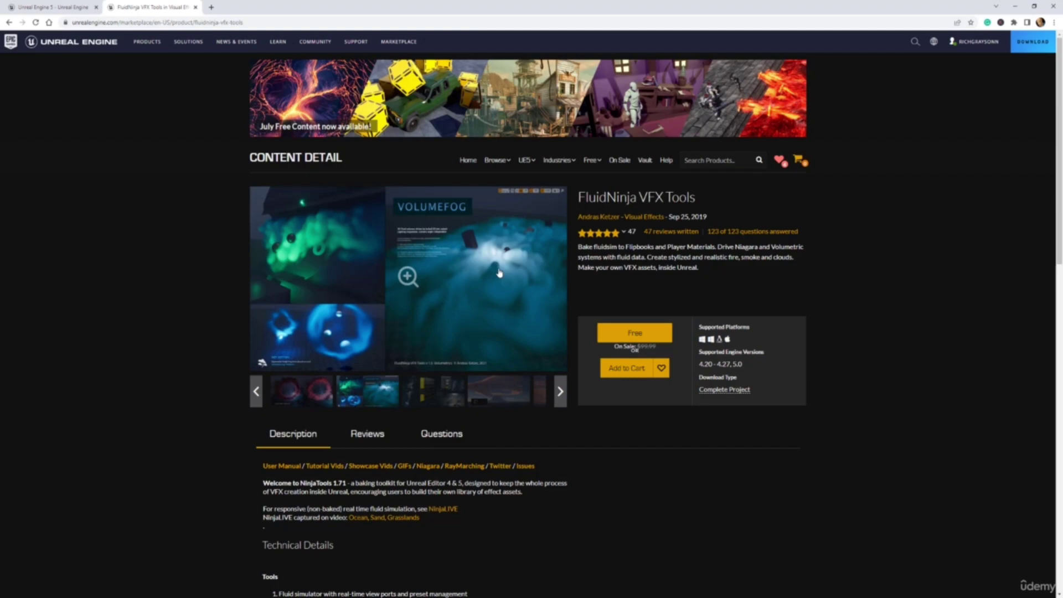
left_click(560, 391)
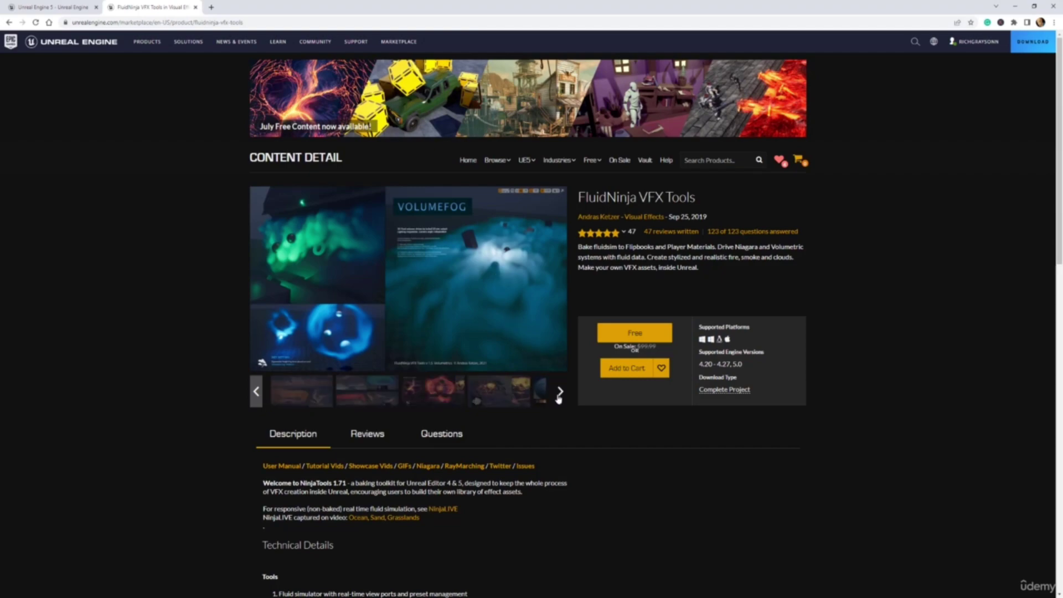
left_click(498, 395)
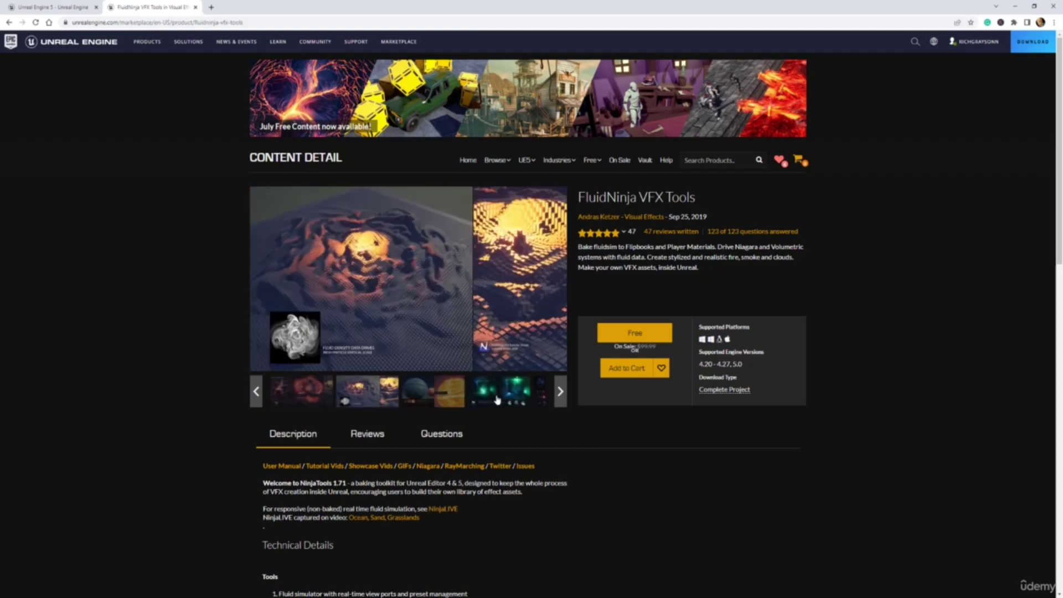
left_click(440, 399)
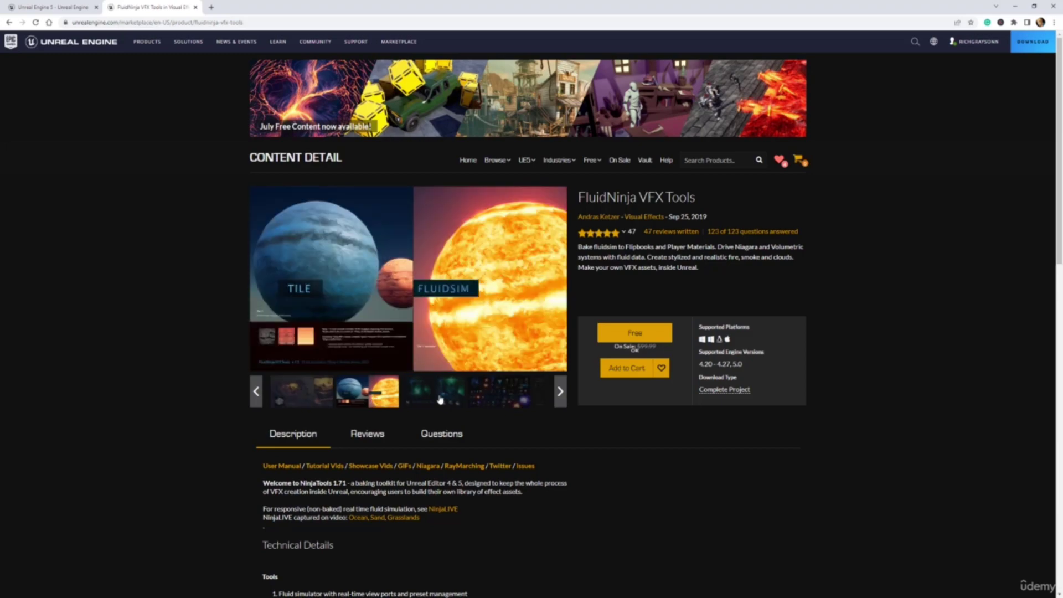
left_click(402, 283)
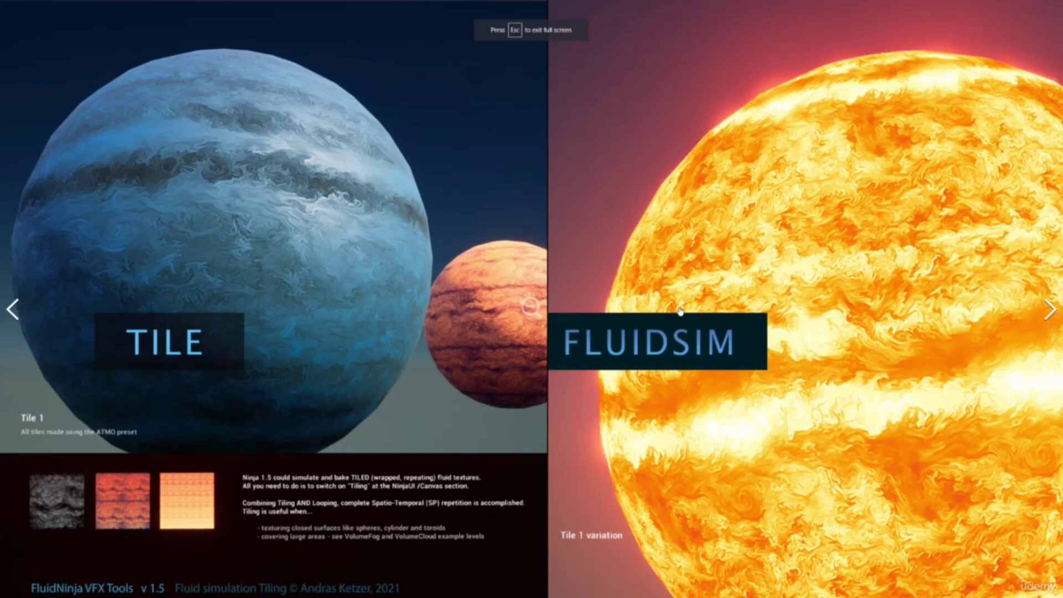
key("Escape")
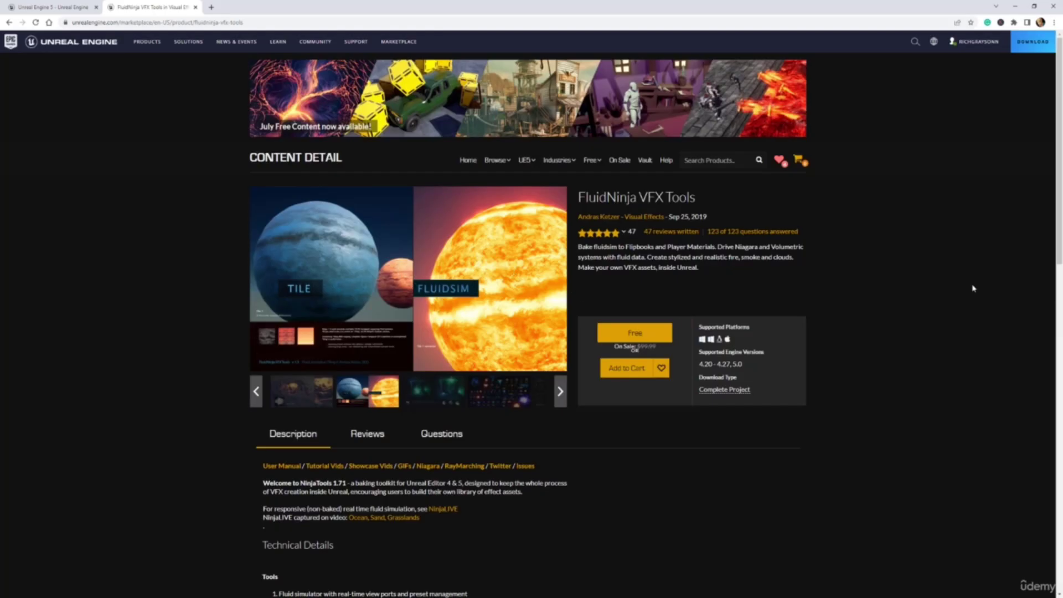
Step: Cancel the free checkout and add FluidNinja VFX Tools to the cart at $0.00
left_click(640, 334)
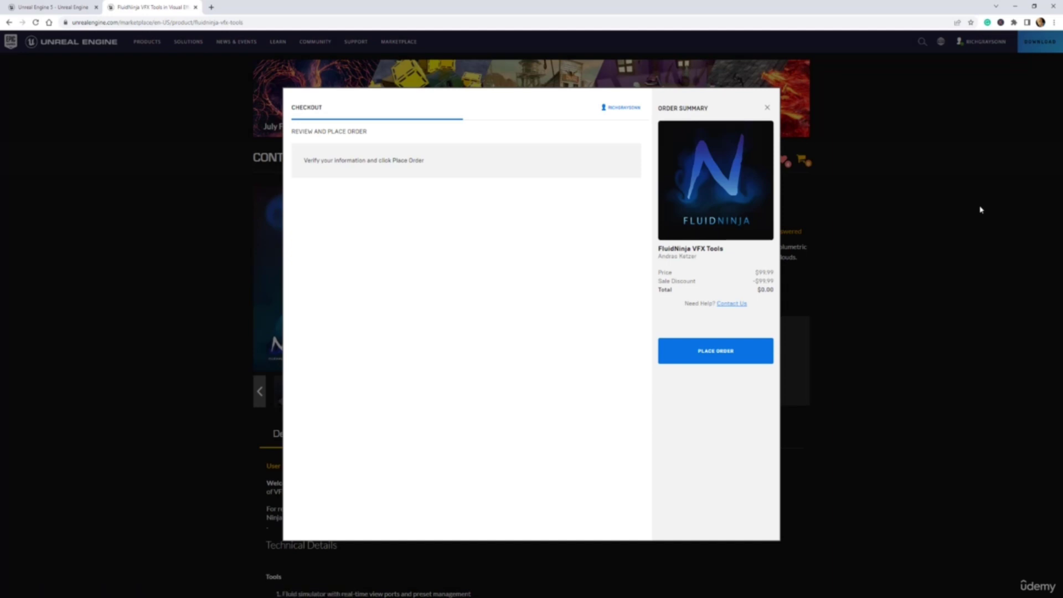
left_click(766, 107)
left_click(654, 365)
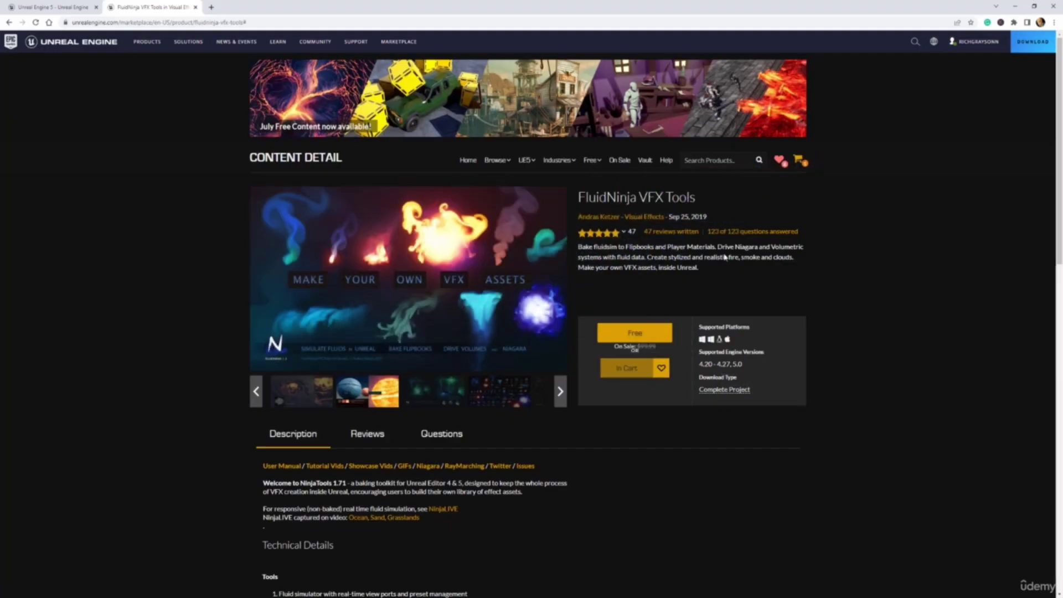
left_click(11, 23)
Step: Close the FluidNinja tab, reopen the Marketplace store, and dismiss the microphone settings window
left_click(196, 7)
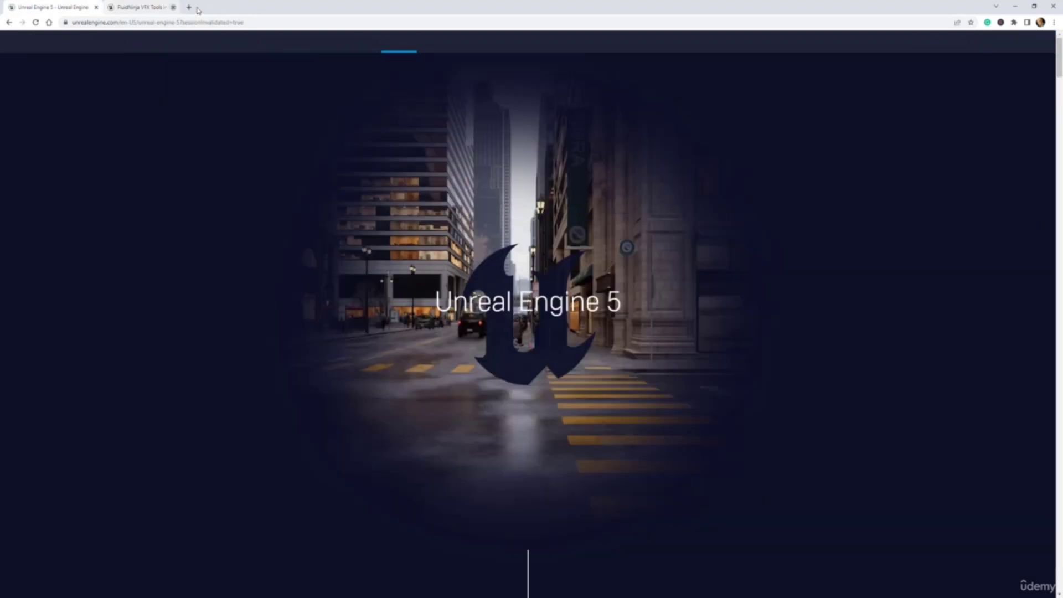
mouse_move(398, 42)
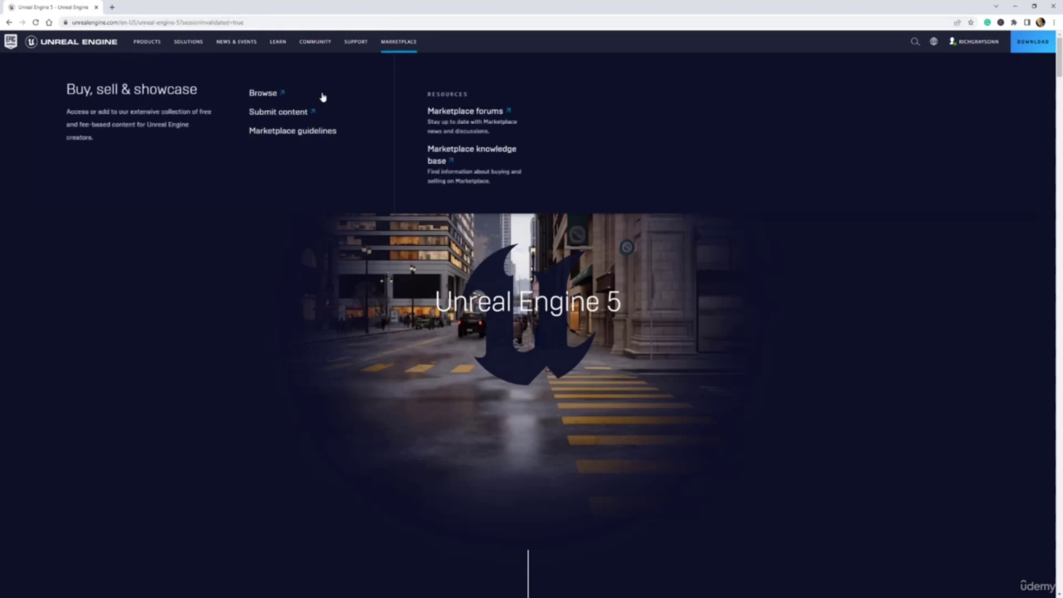
left_click(259, 94)
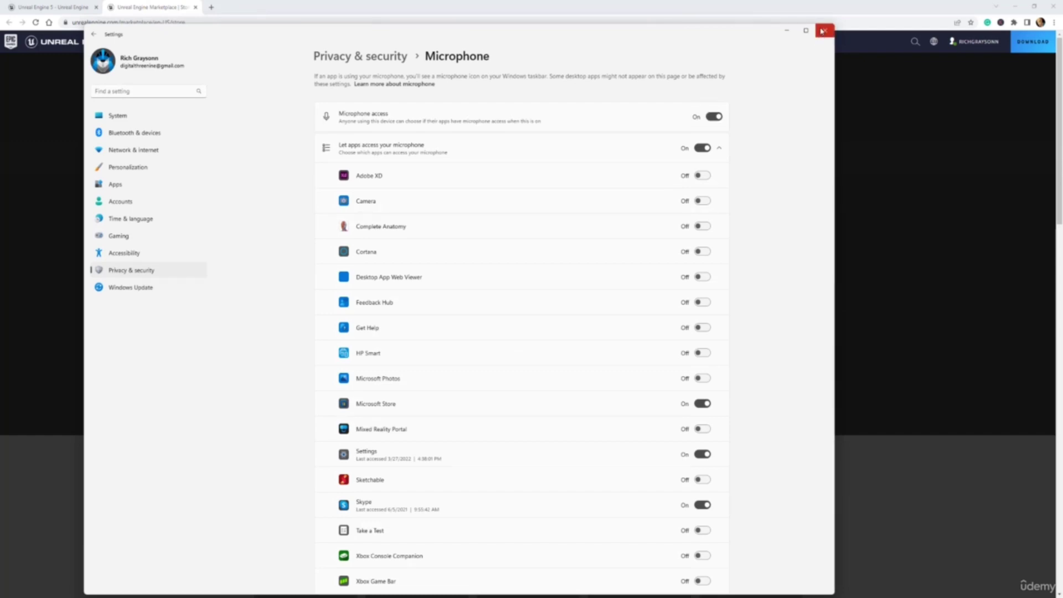
left_click(823, 31)
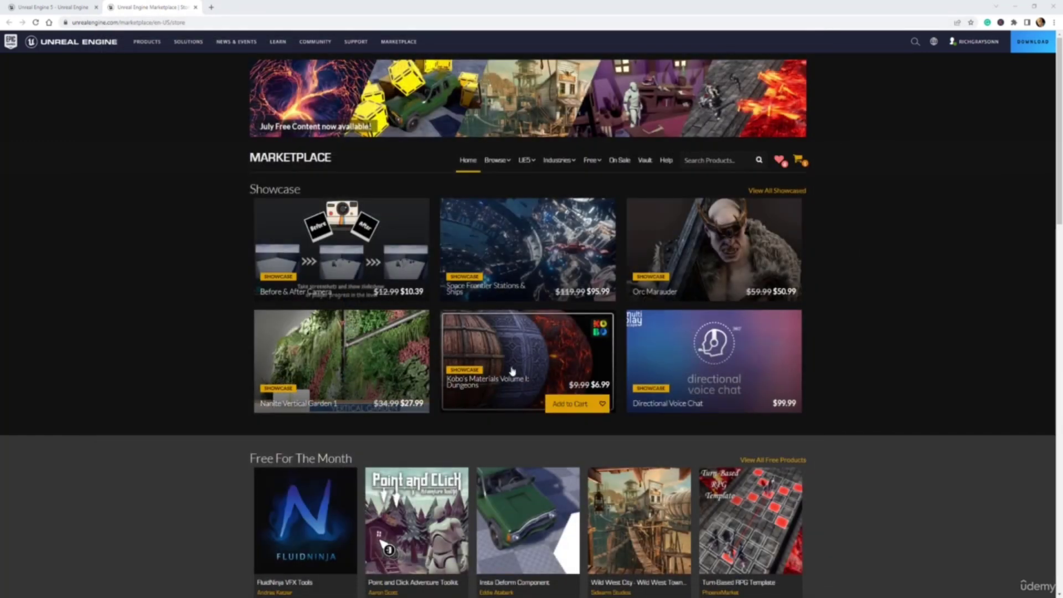
scroll(861, 349, "down", 3)
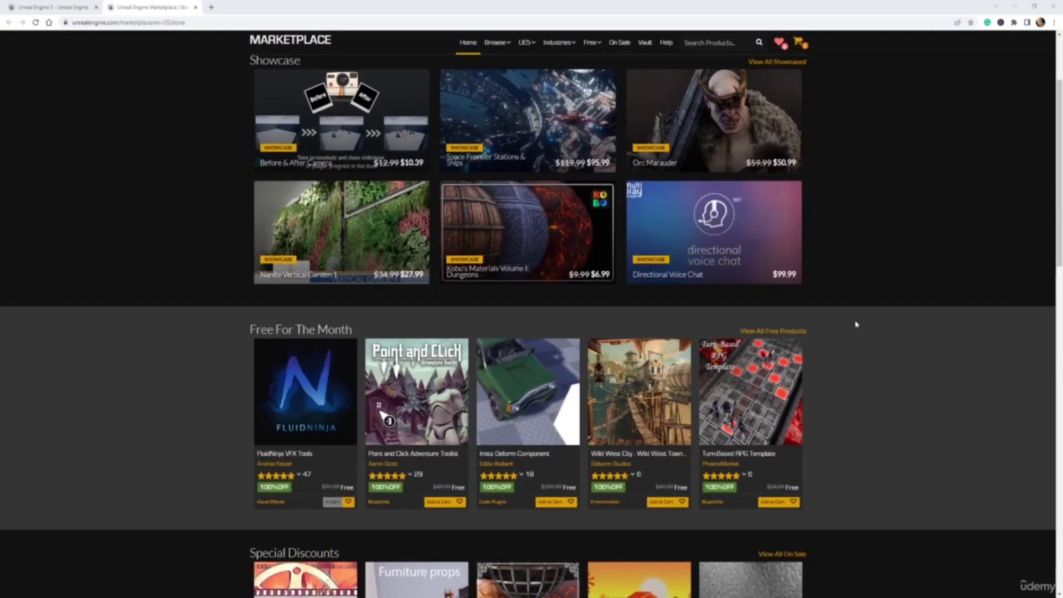
Step: Add the free Point and Click Adventure Toolkit to the cart and go back to the store
left_click(416, 427)
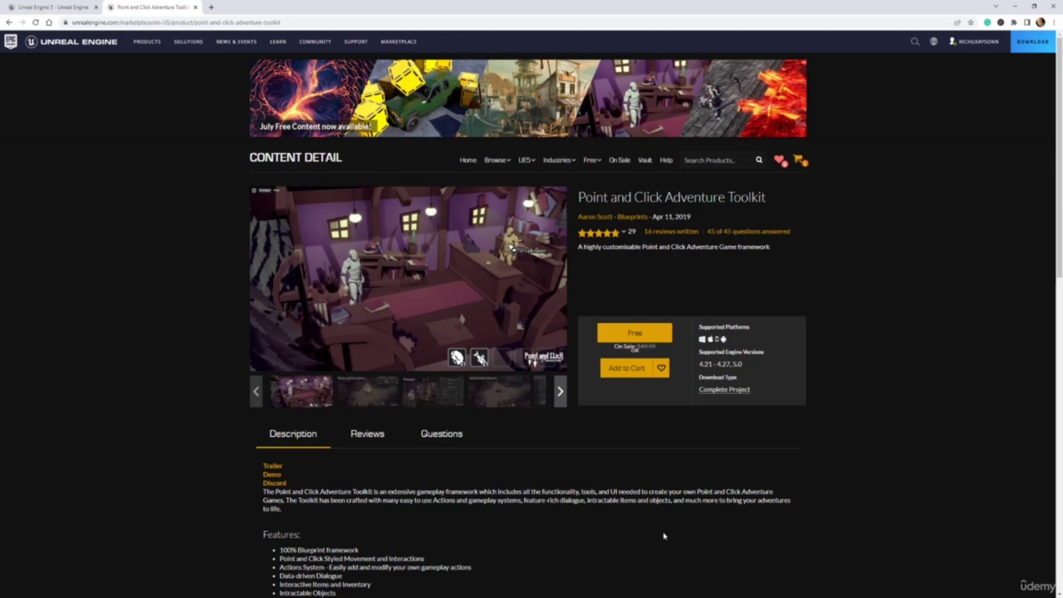
scroll(662, 536, "down", 2)
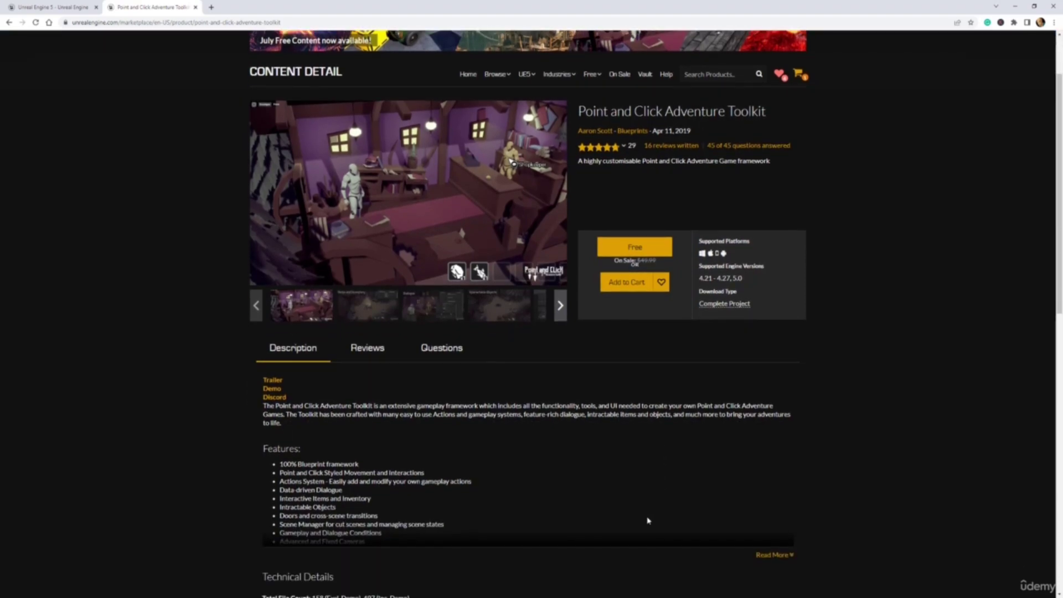
scroll(884, 383, "up", 2)
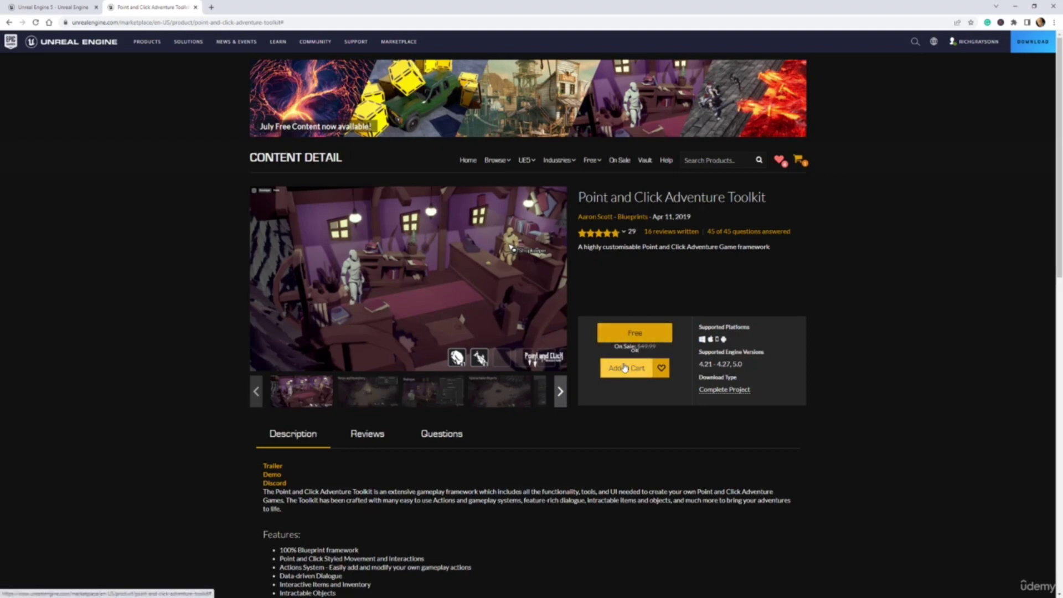
left_click(625, 366)
key("alt+Left")
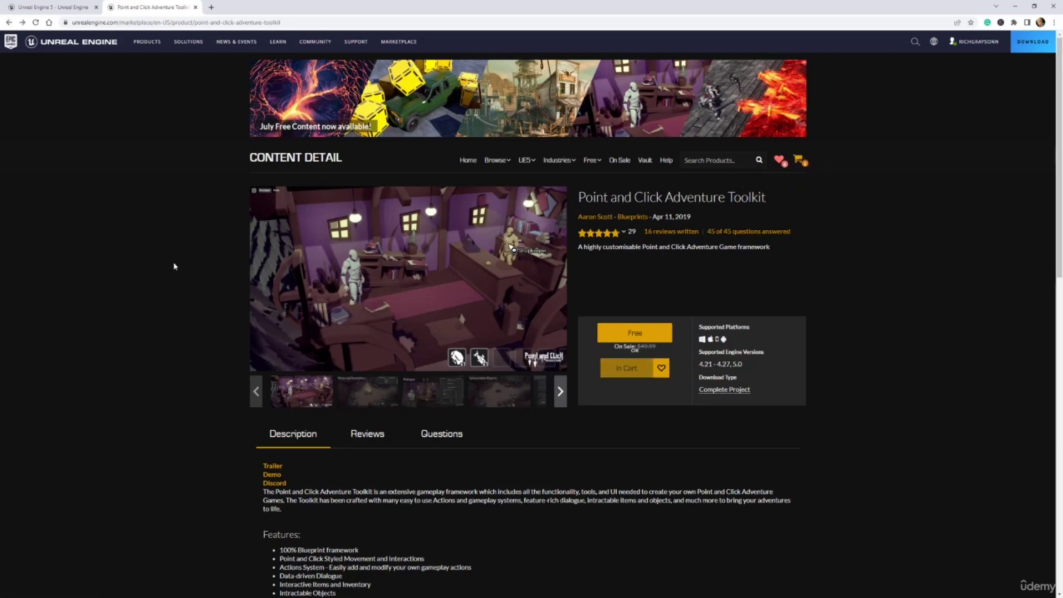
scroll(173, 263, "down", 5)
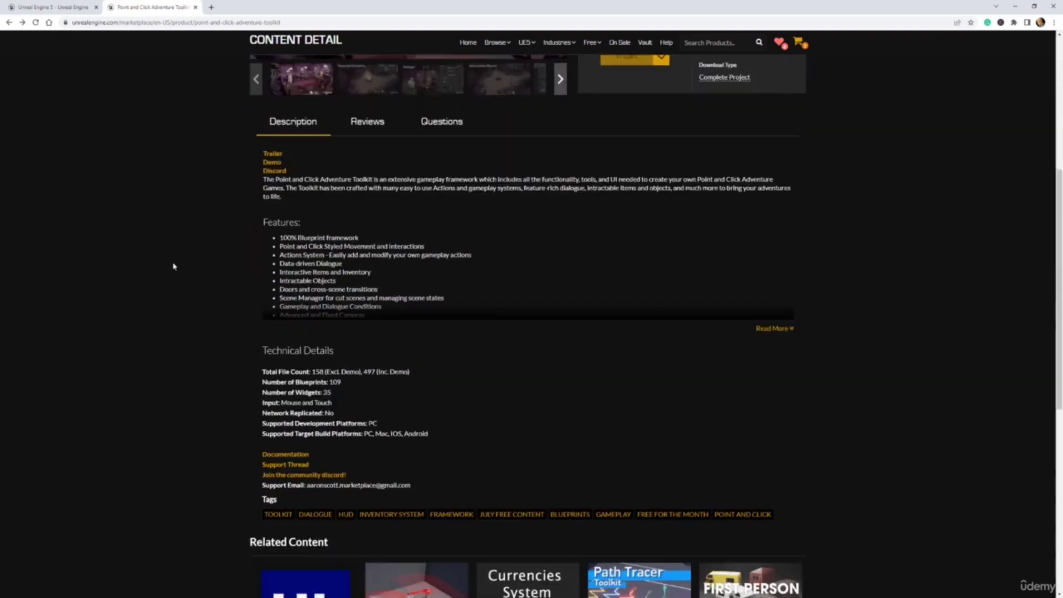
scroll(173, 265, "up", 5)
left_click(9, 22)
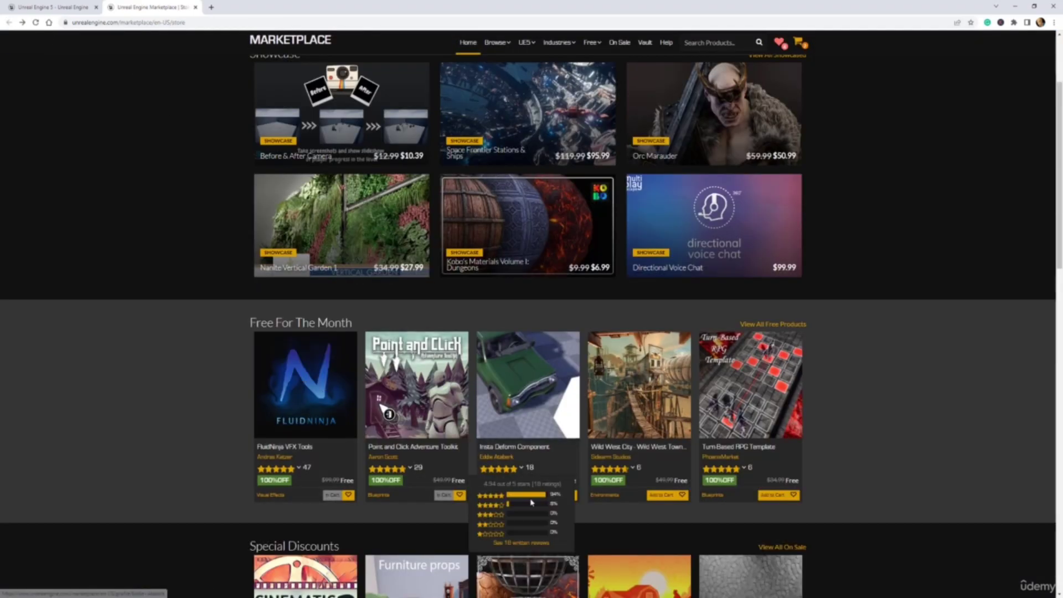
Step: Preview the crates and truck images, then add Insta Deform Component to the cart
left_click(520, 407)
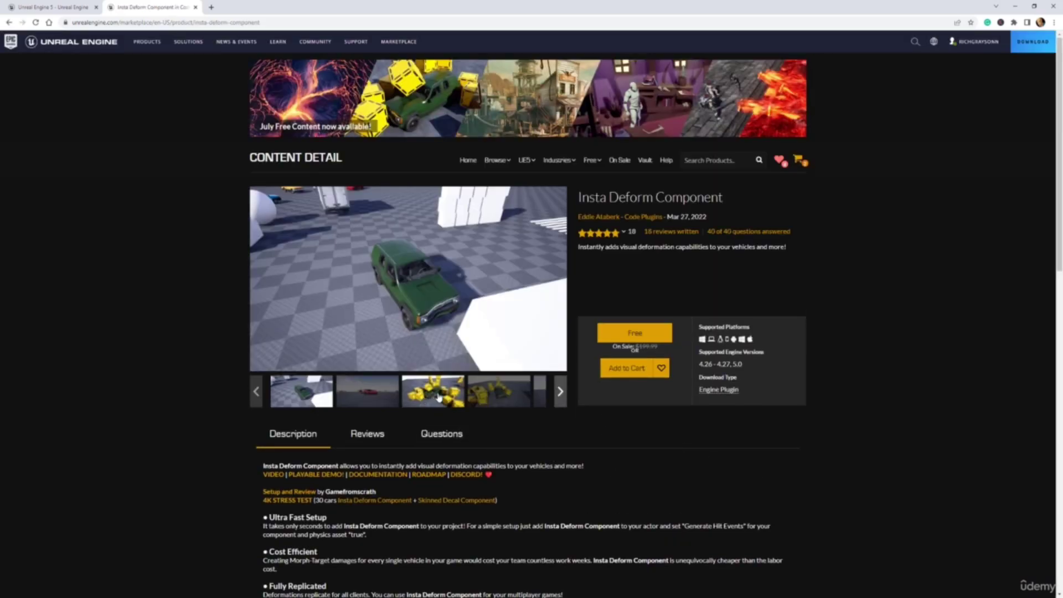
left_click(490, 399)
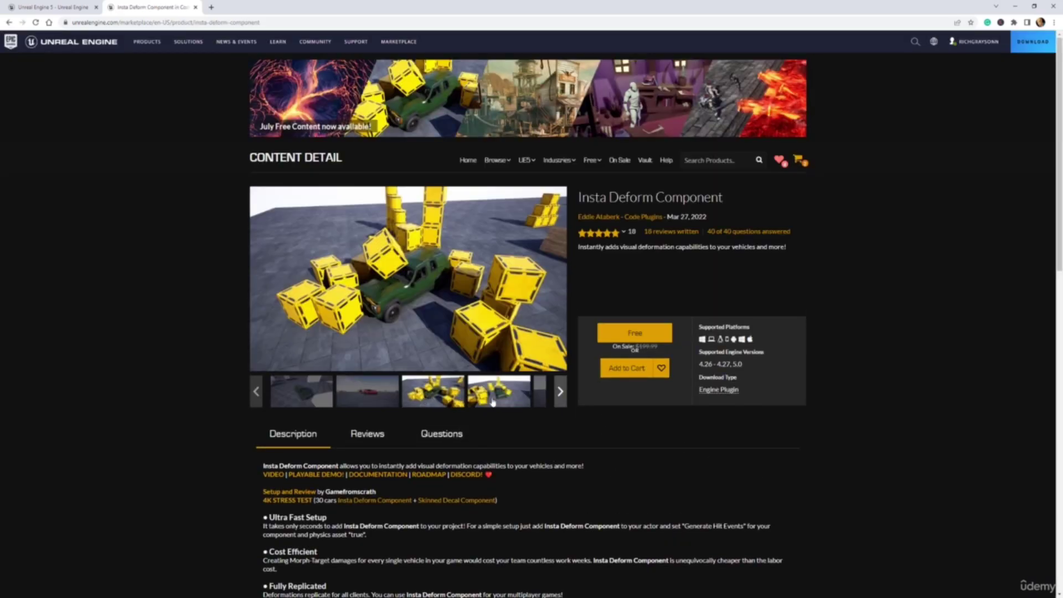
left_click(556, 398)
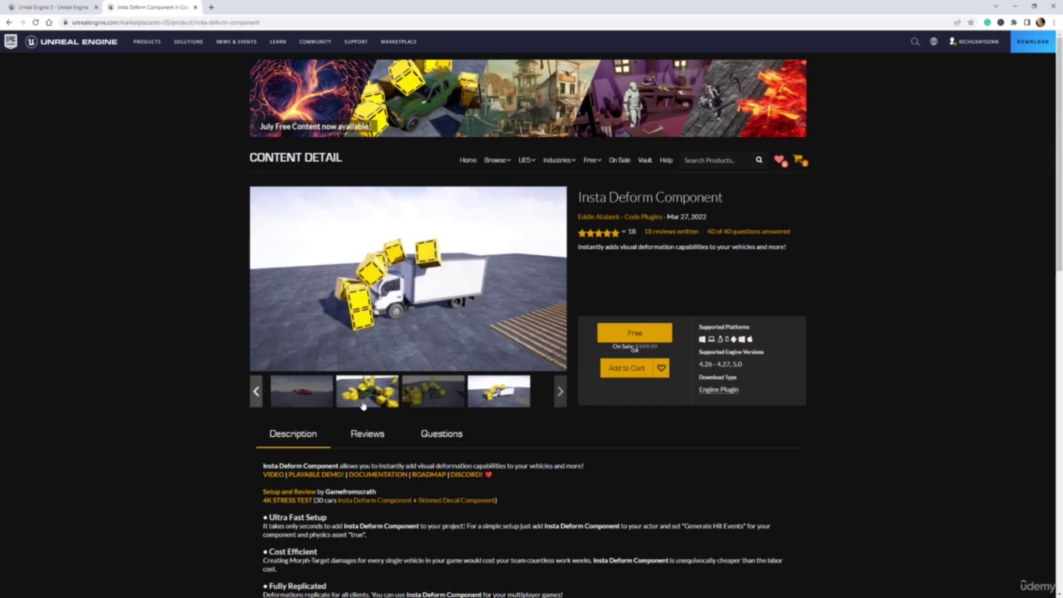
left_click(629, 375)
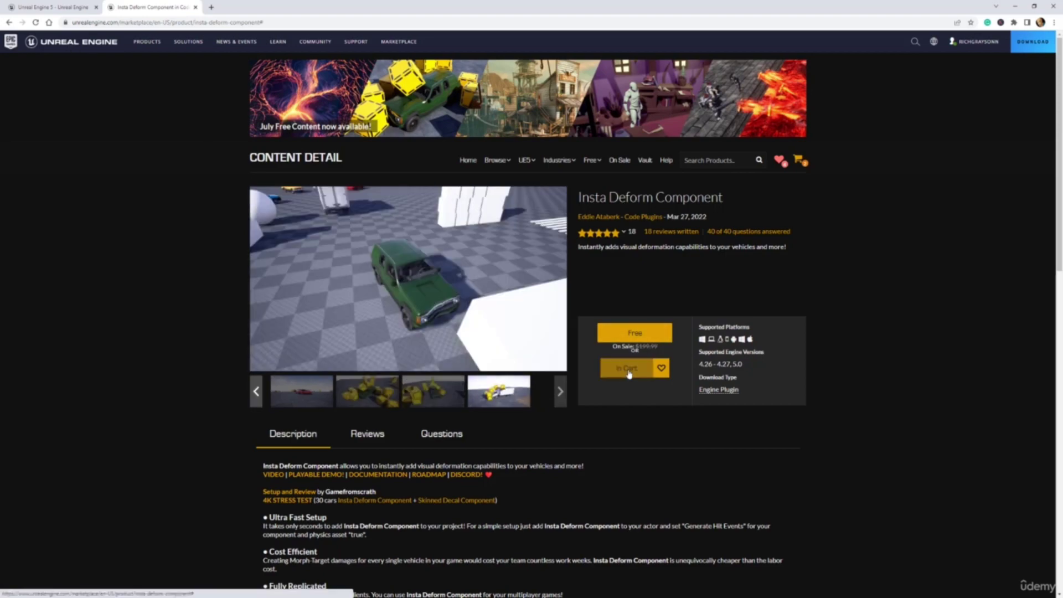
left_click(10, 22)
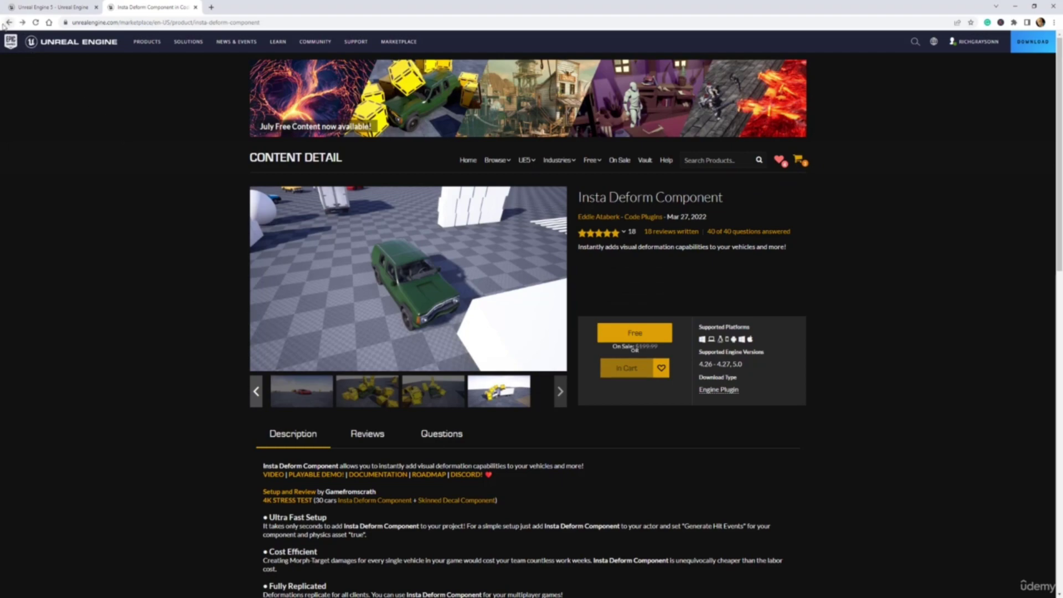
left_click(8, 23)
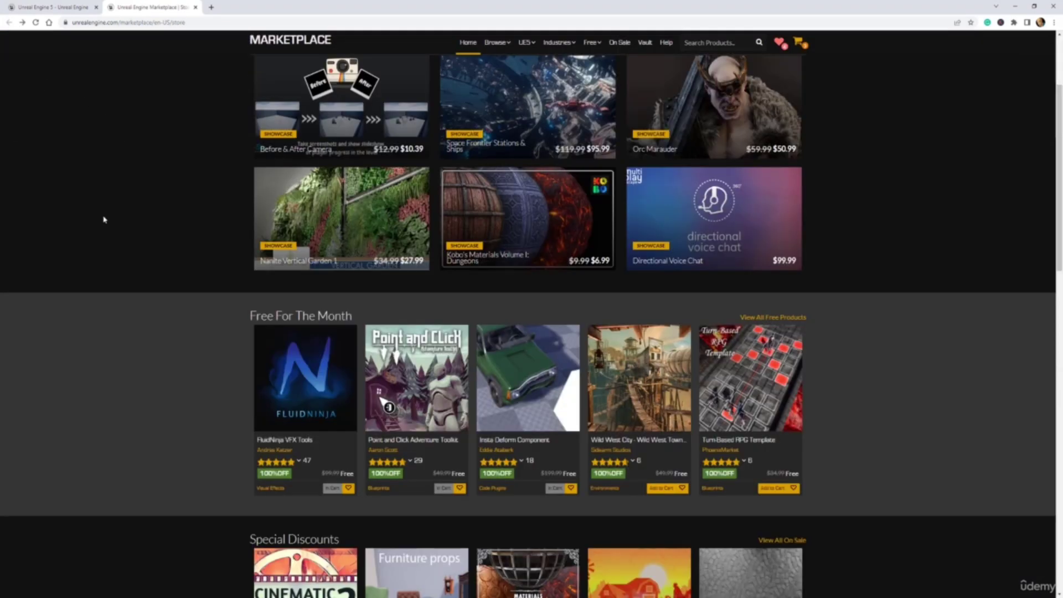
Step: Page through the Wild West City gallery full screen, then add the pack to the cart
left_click(654, 402)
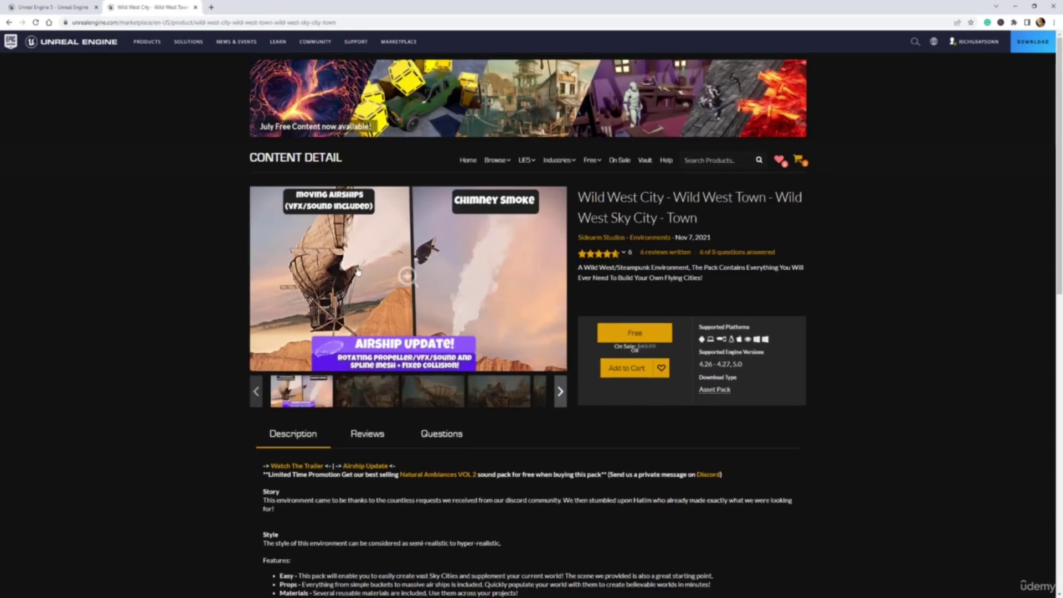
left_click(352, 394)
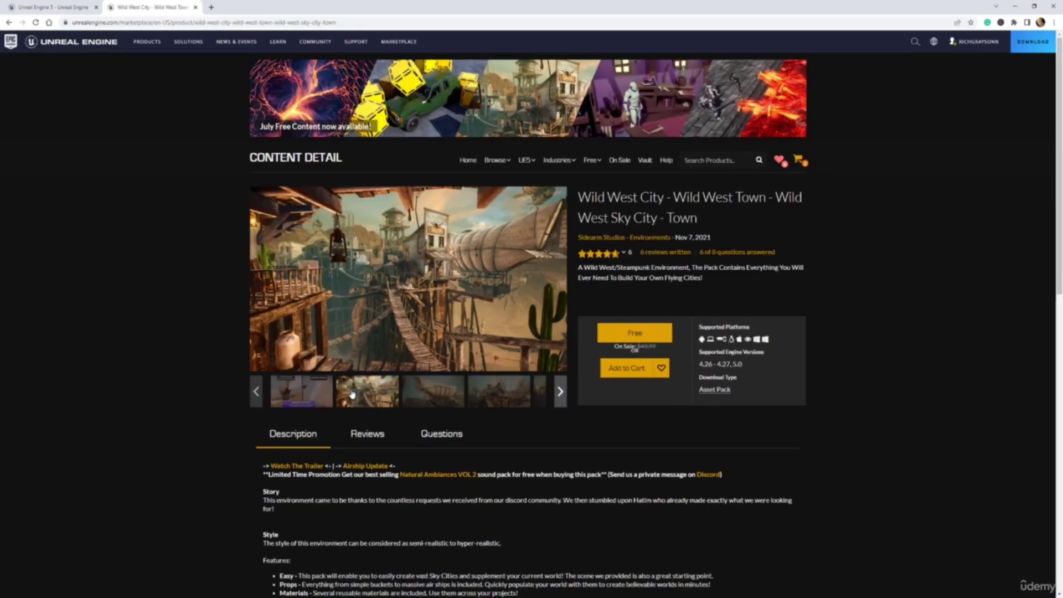
left_click(431, 387)
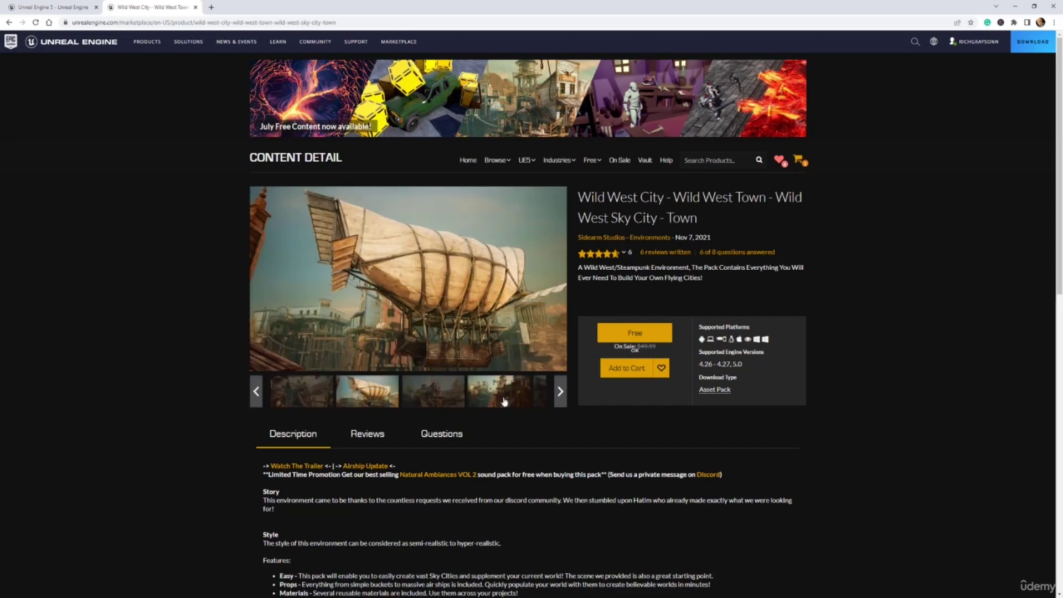
left_click(413, 283)
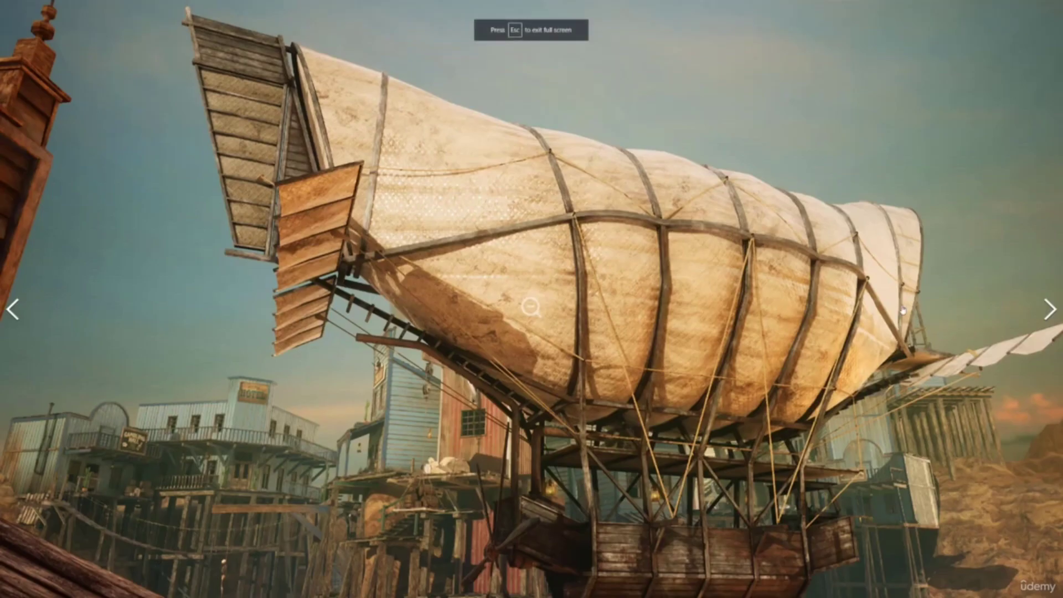
left_click(1048, 312)
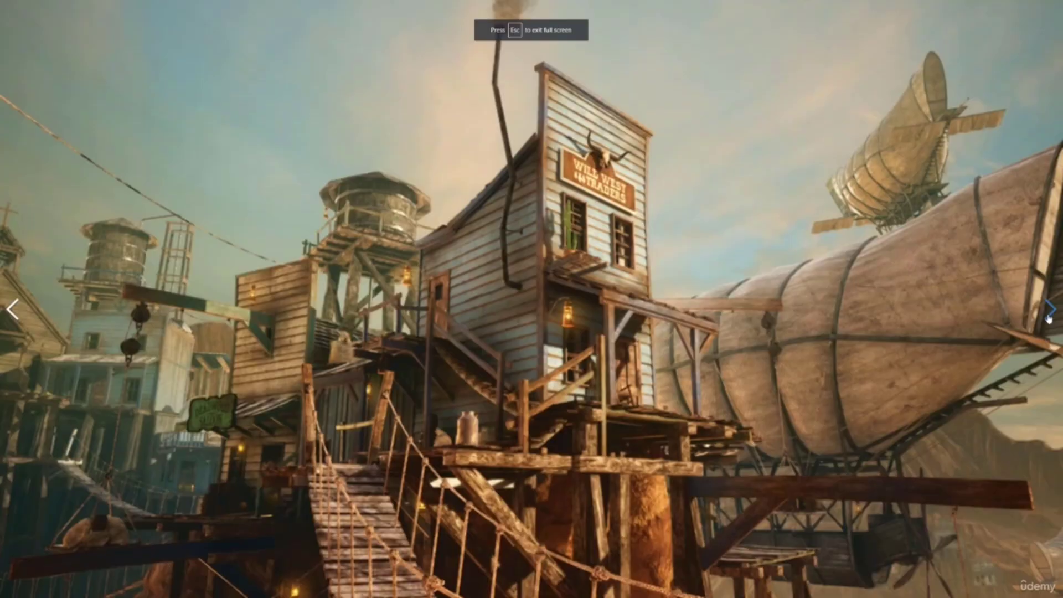
left_click(1048, 313)
left_click(1048, 314)
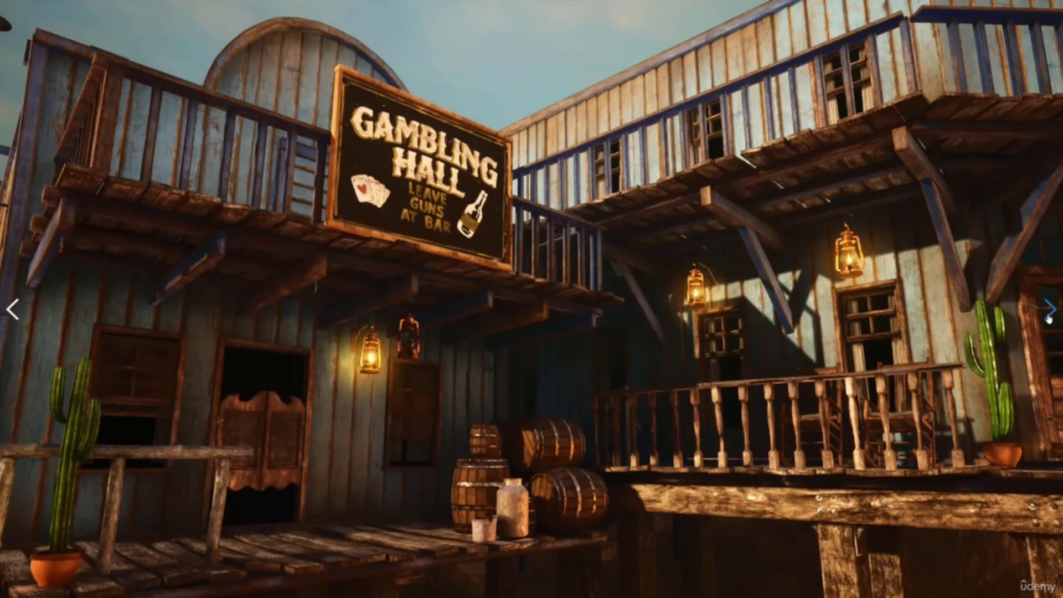
left_click(1048, 313)
left_click(1048, 314)
left_click(1048, 314)
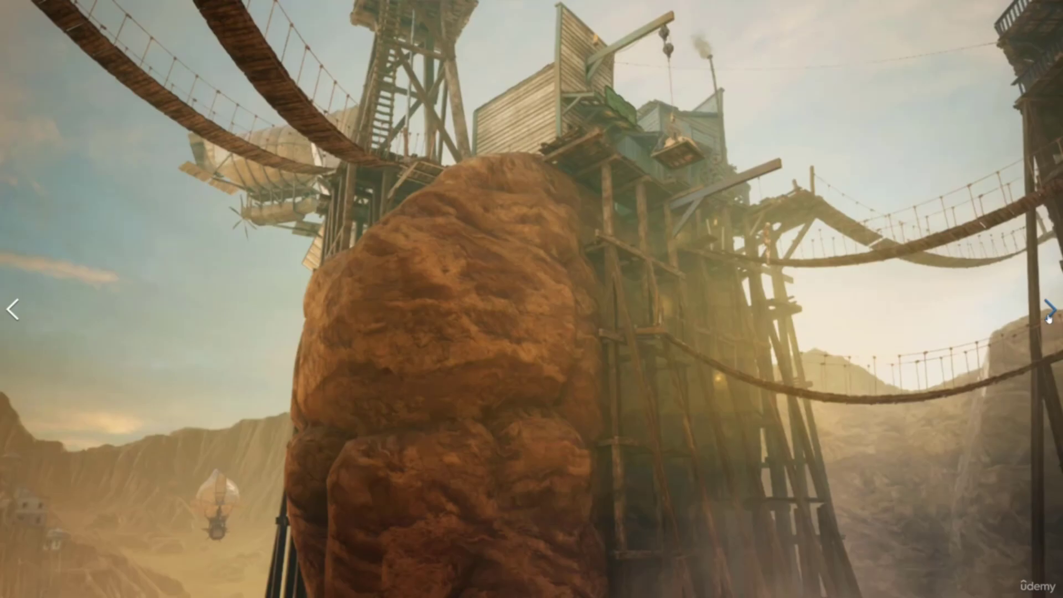
key("Escape")
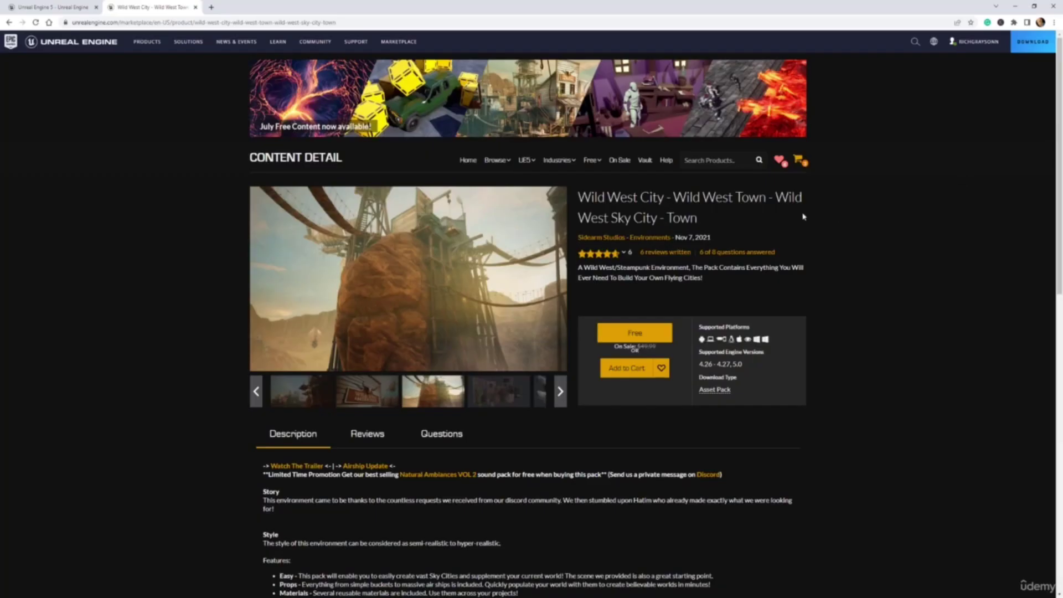
left_click(627, 368)
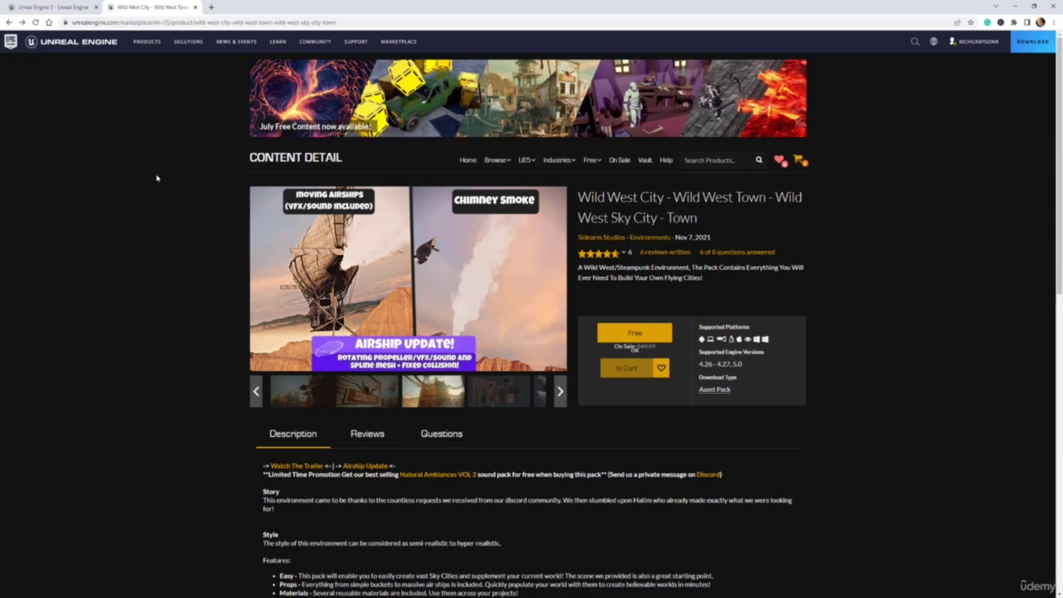
left_click(9, 22)
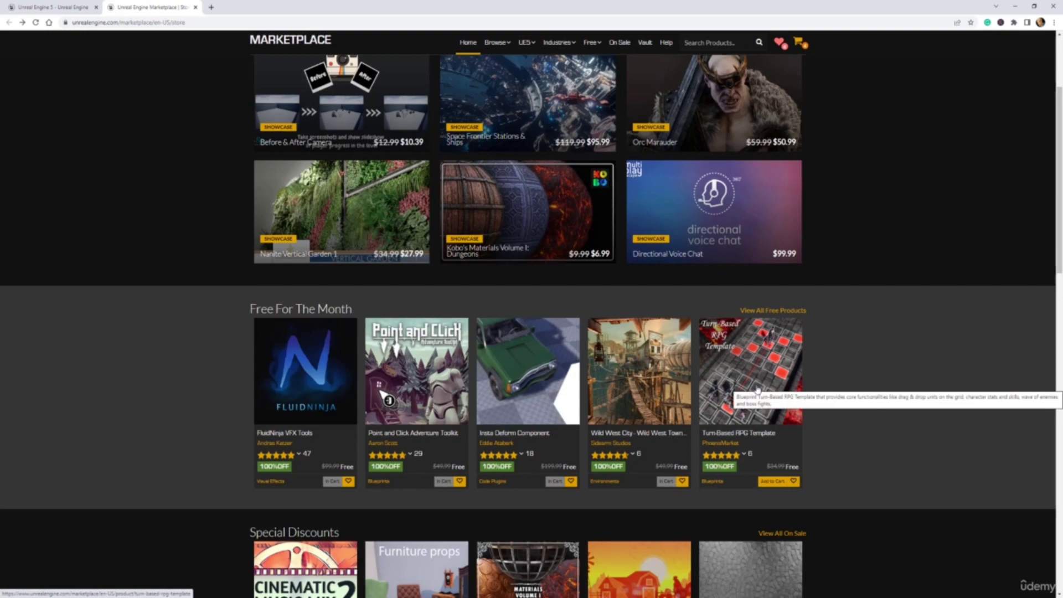
Step: Add the free Turn-Based RPG Template to the cart and go back to the store home
left_click(756, 389)
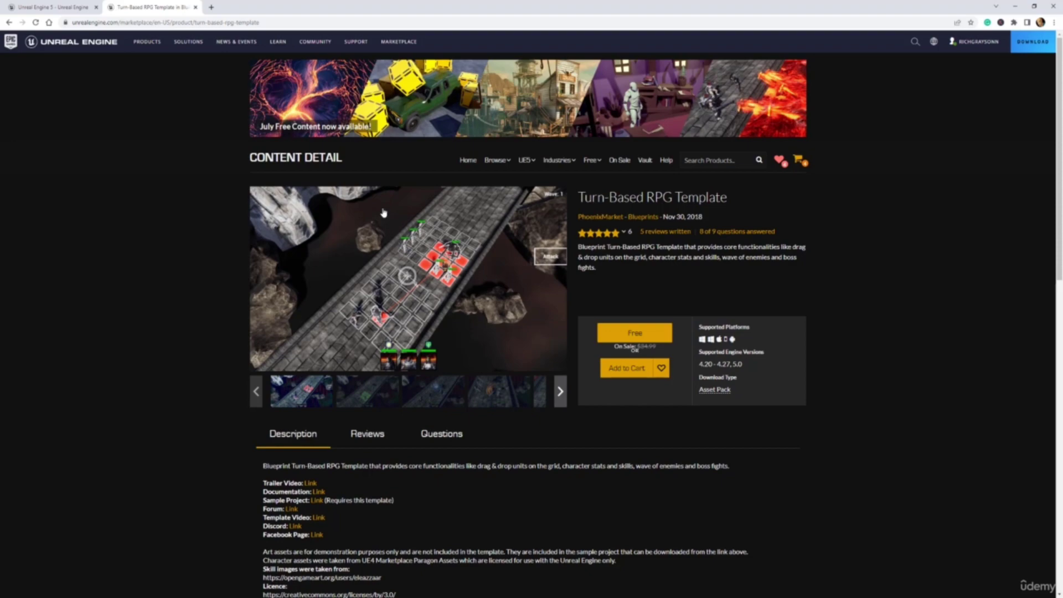
left_click(620, 376)
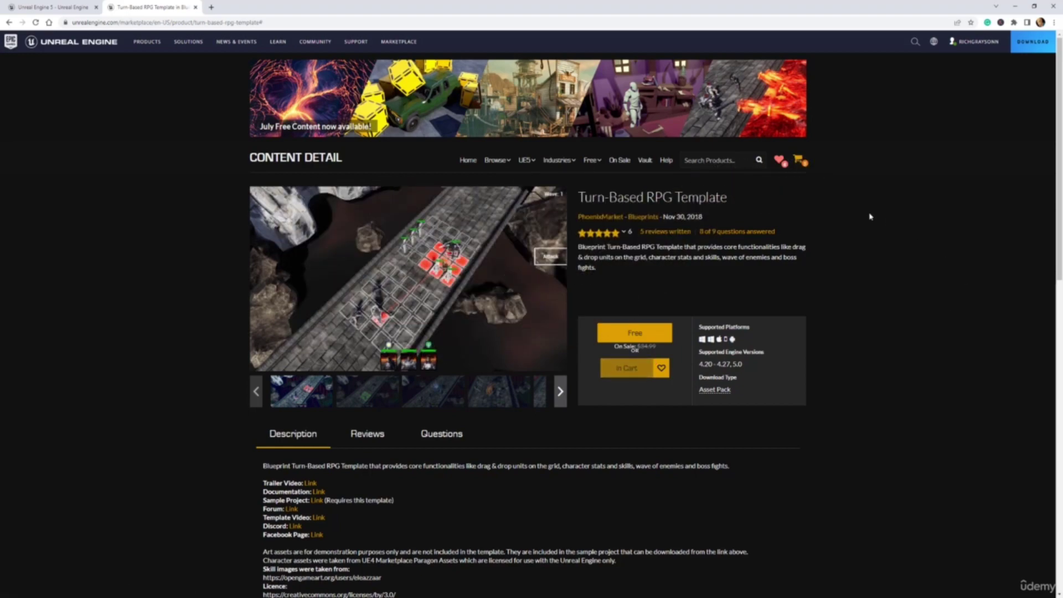
left_click(8, 23)
left_click(8, 23)
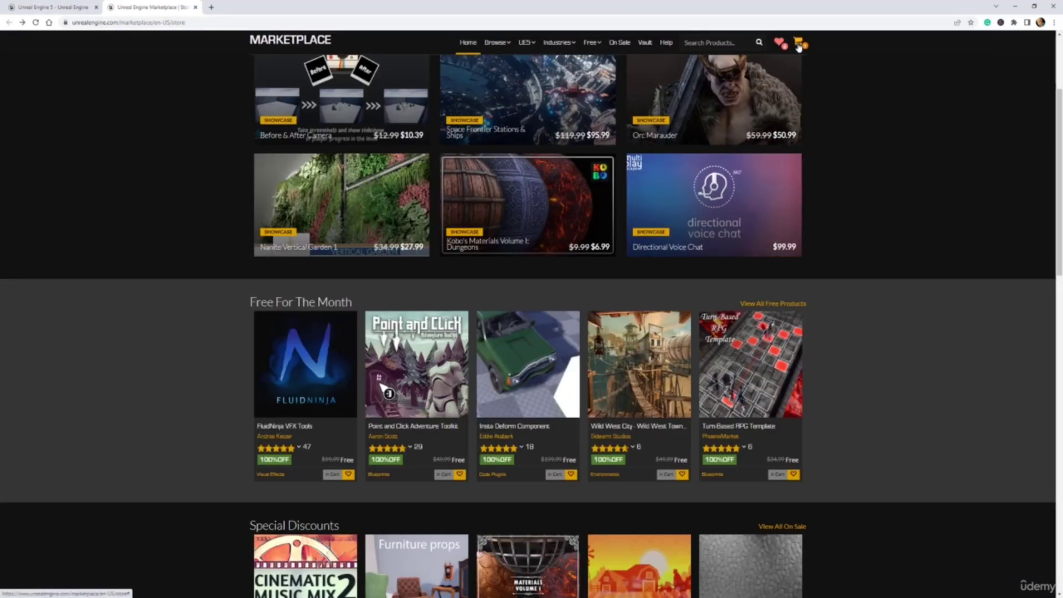
Step: Check out the five free cart items and confirm the $0.00 order
left_click(799, 44)
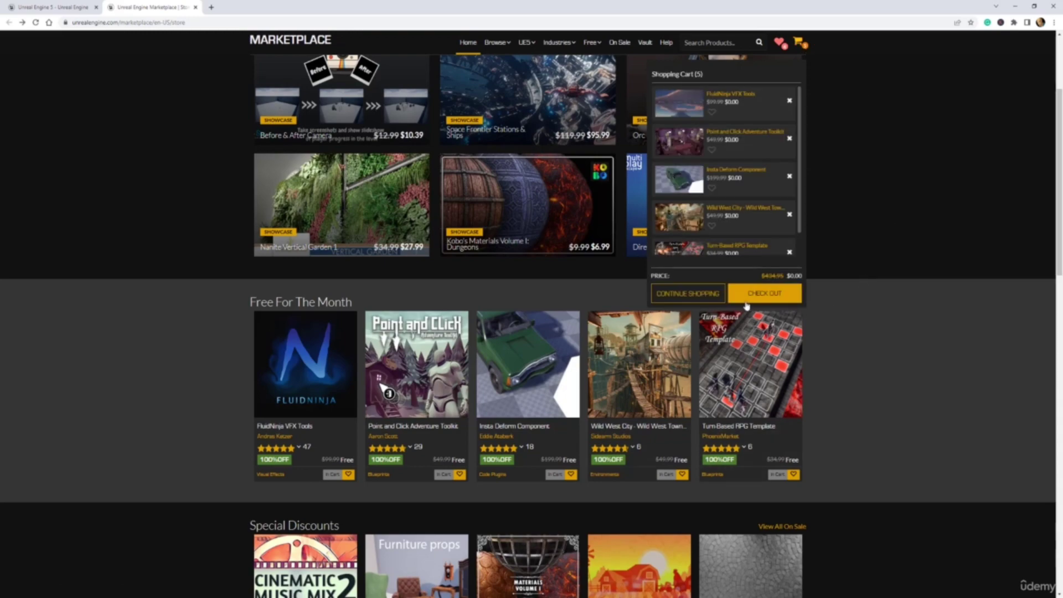
left_click(754, 294)
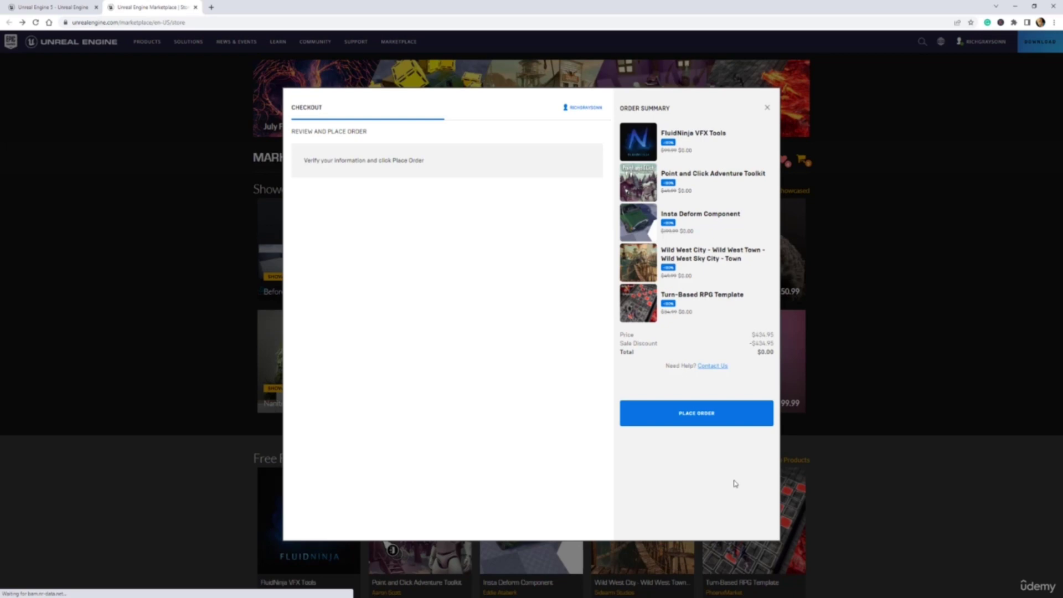
left_click(706, 419)
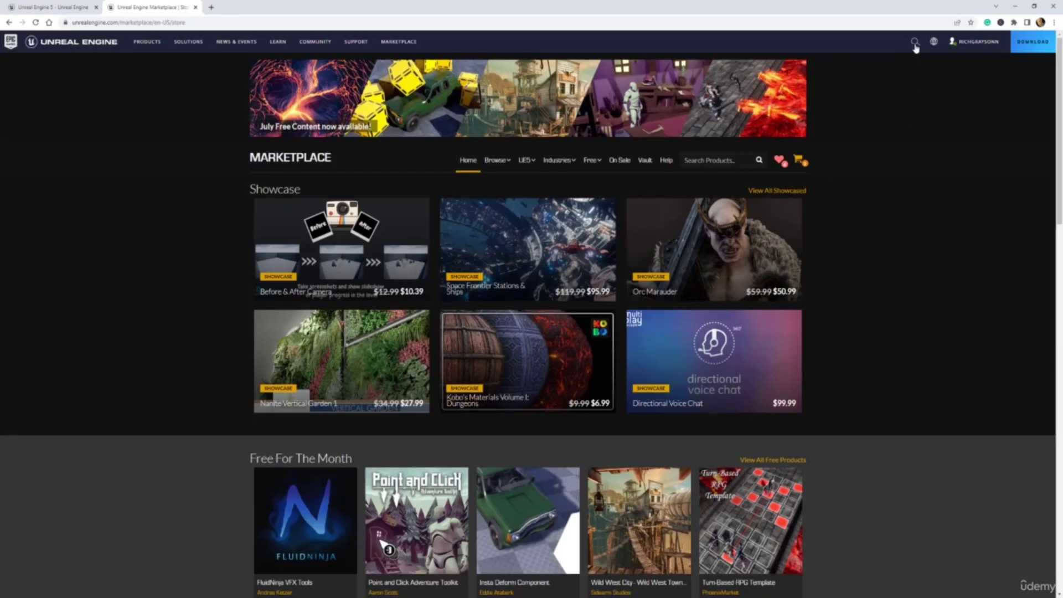
left_click(917, 42)
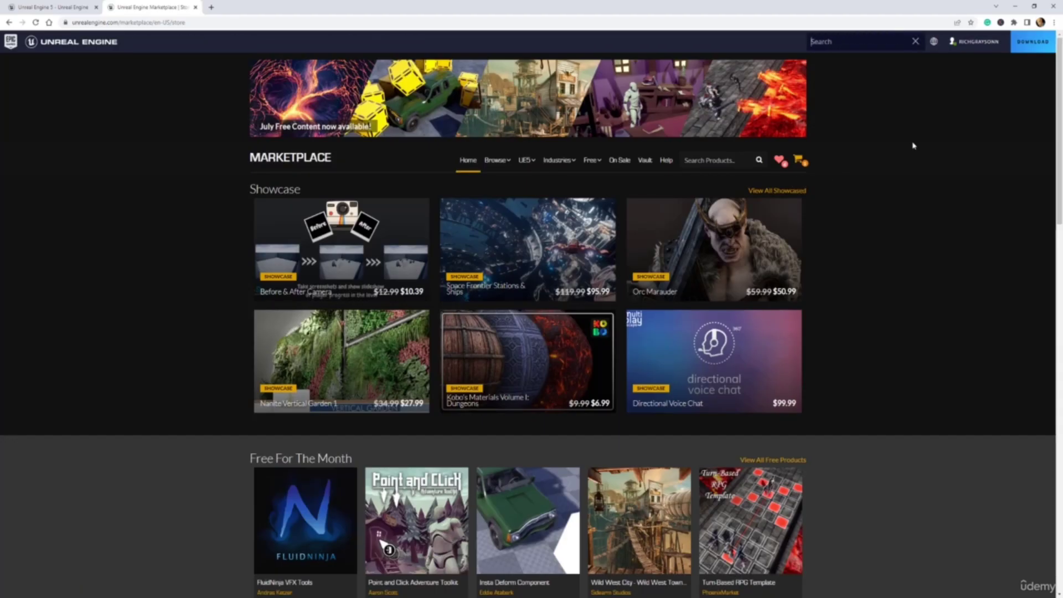
Step: Search 'Toon sha' and open the $14.99 ABC's Cel/Toon Shader V3 product page
type("Toon shader")
key("Return")
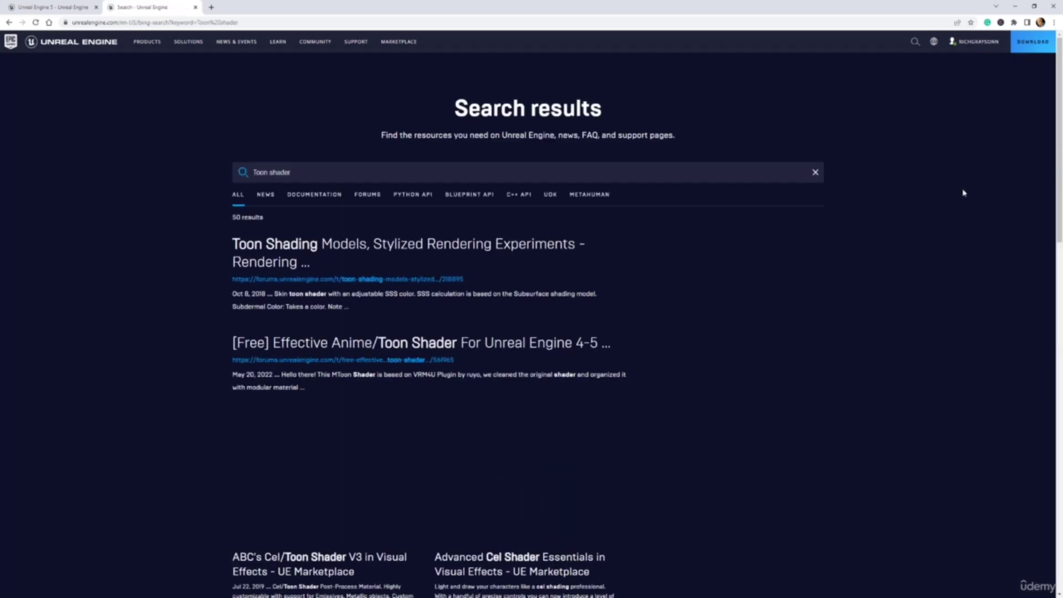
scroll(963, 193, "down", 4)
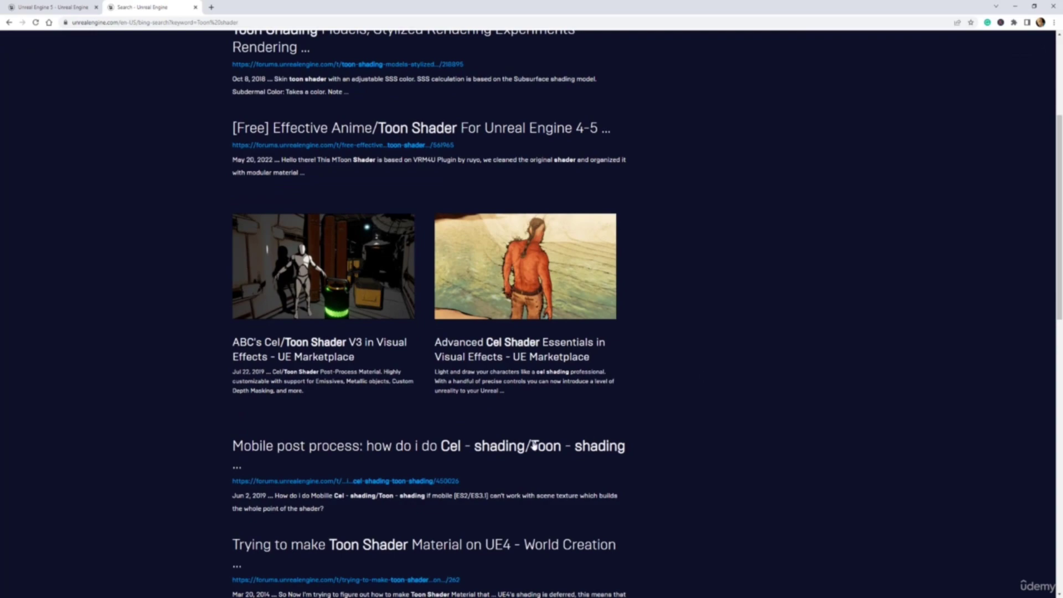
left_click(358, 285)
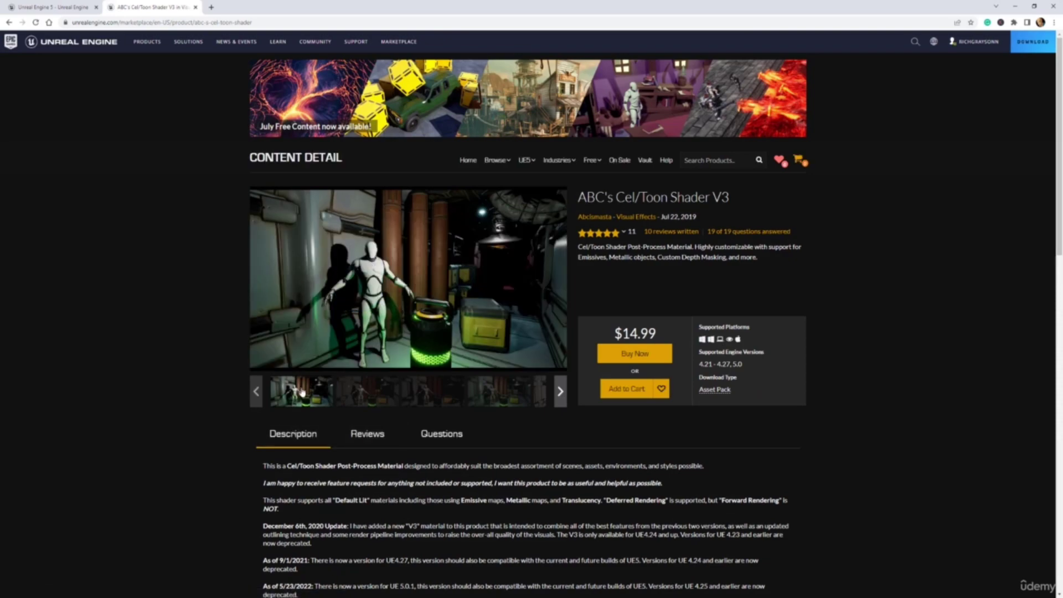
left_click(365, 399)
left_click(439, 403)
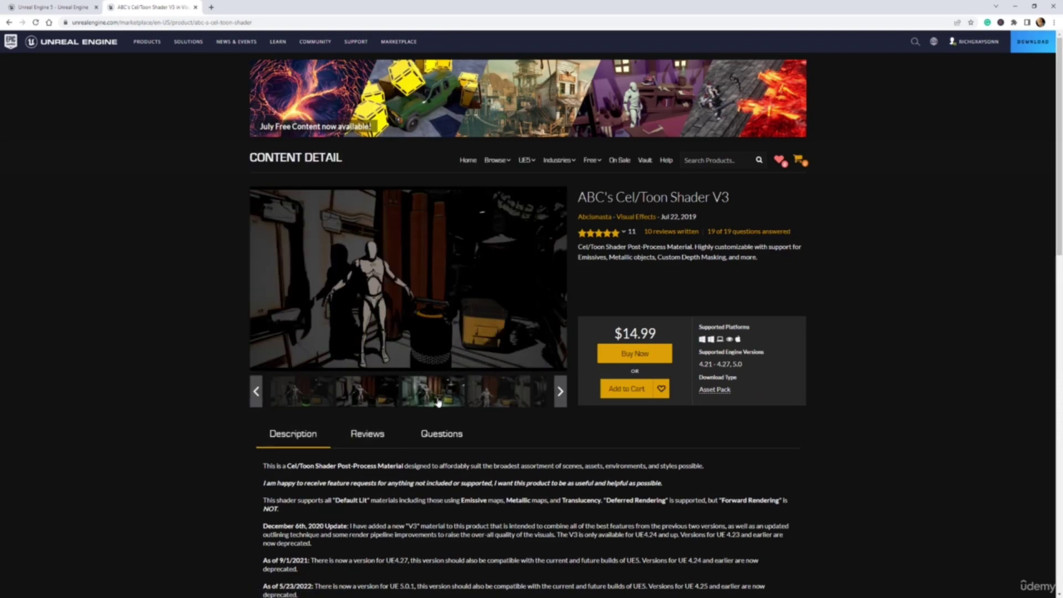
left_click(498, 393)
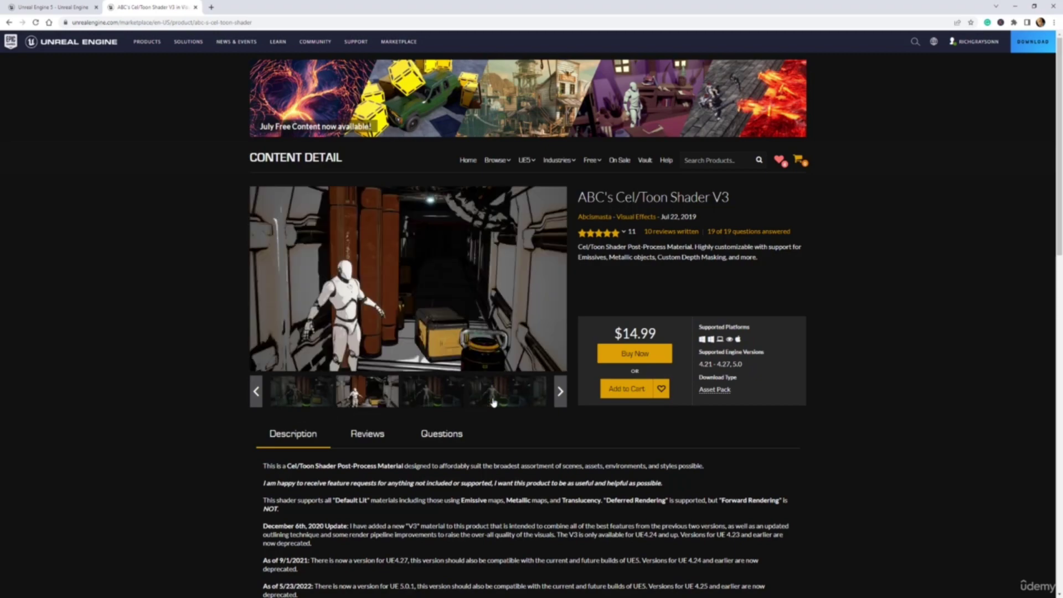
left_click(560, 394)
left_click(504, 337)
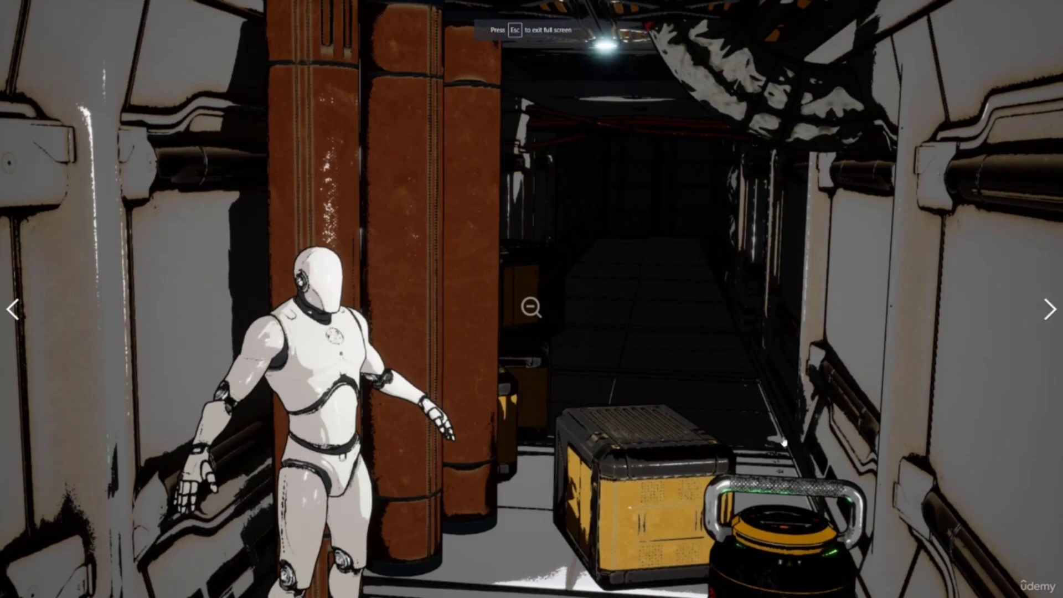
left_click(1050, 319)
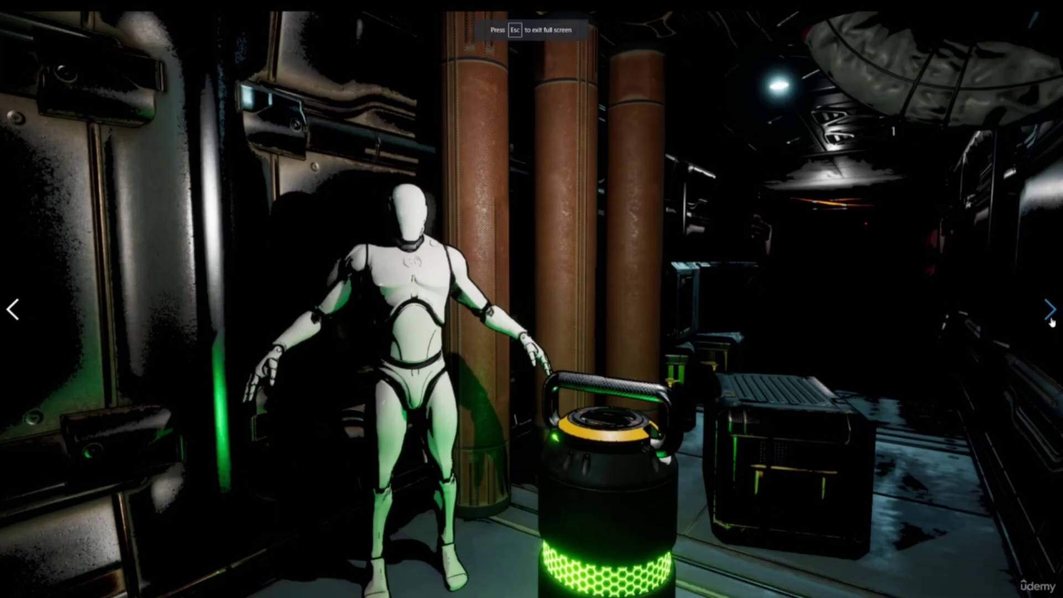
left_click(1050, 320)
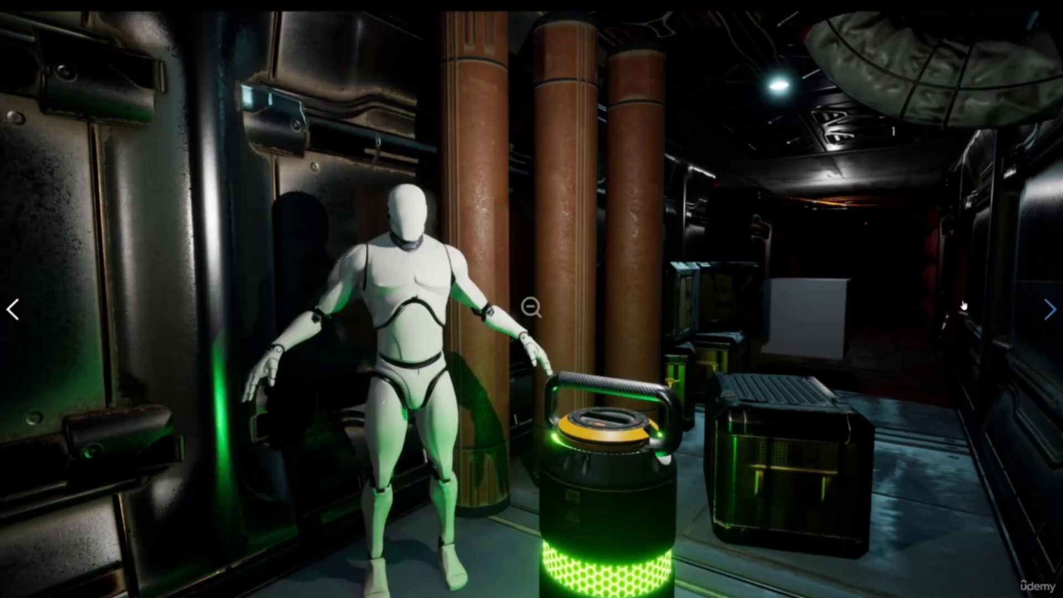
left_click(14, 311)
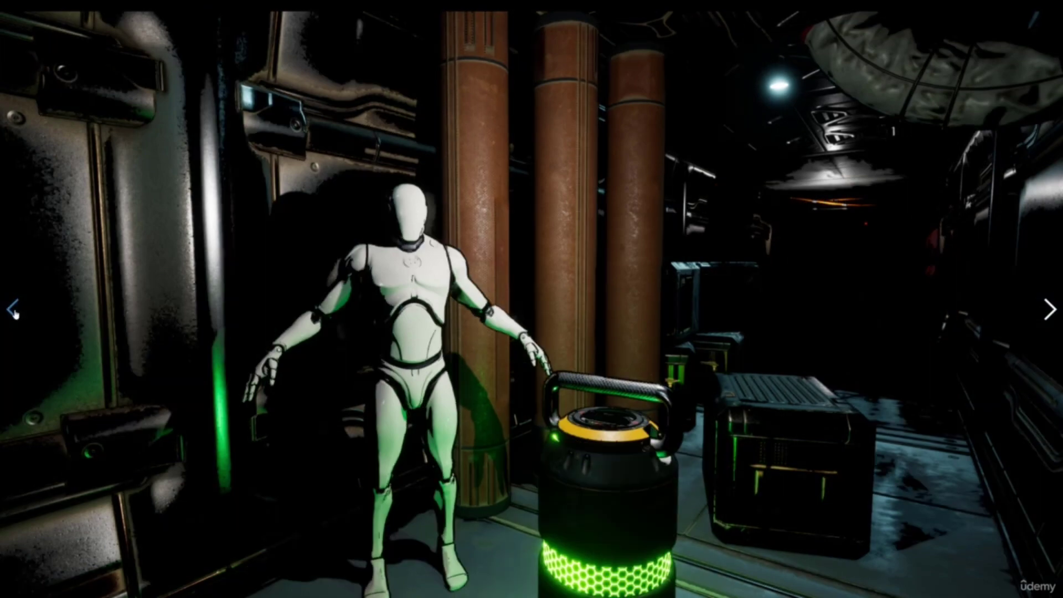
left_click(14, 312)
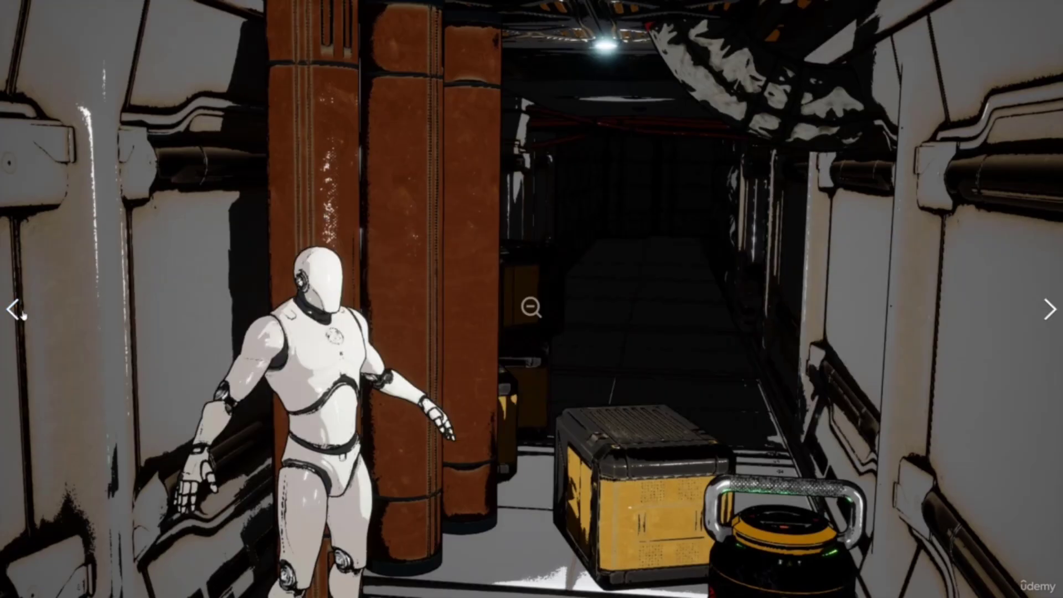
left_click(10, 313)
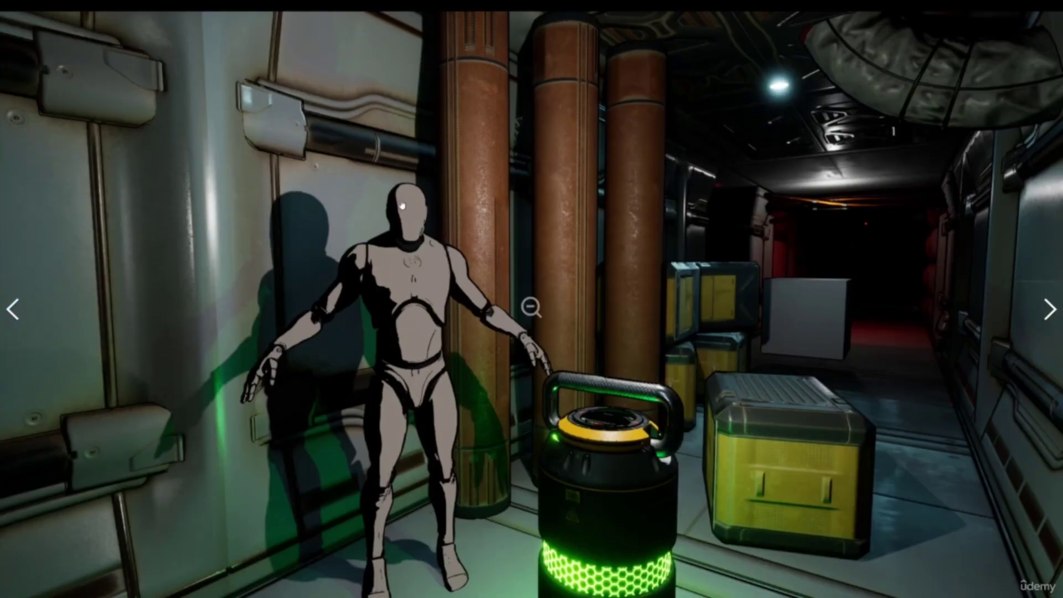
left_click(12, 311)
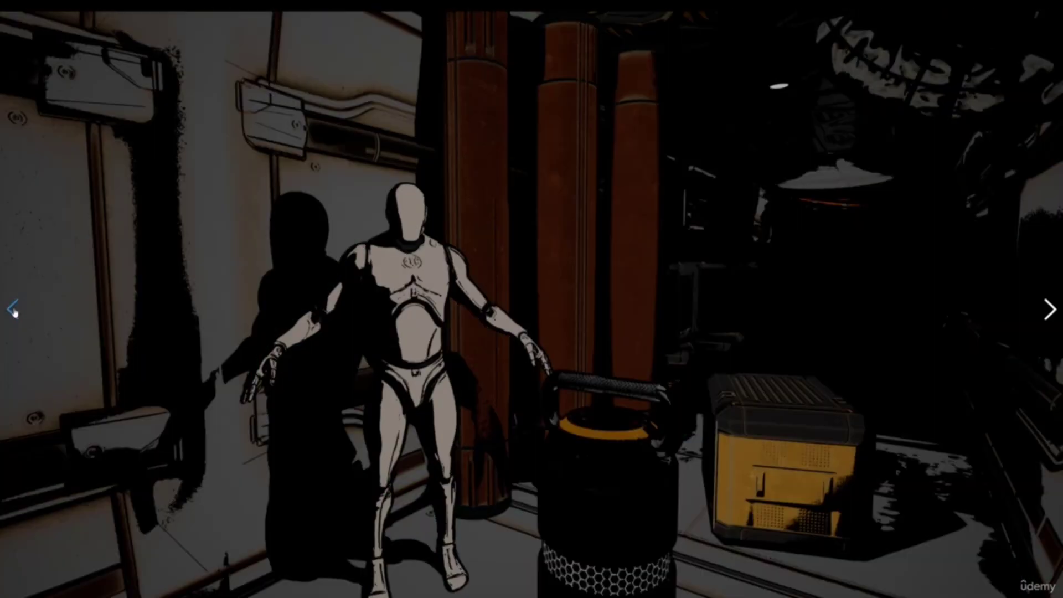
left_click(12, 310)
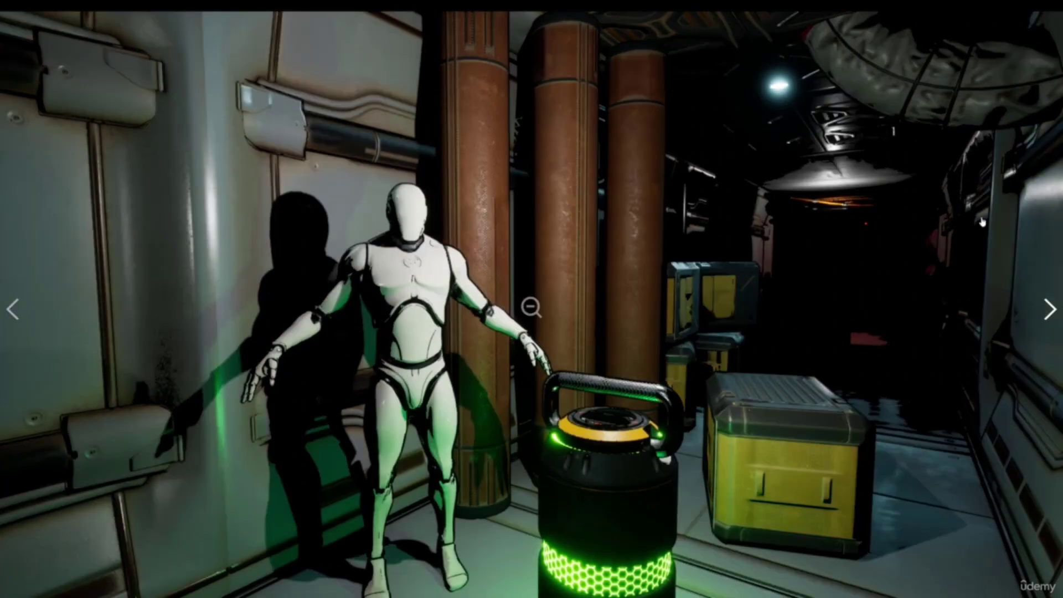
key("Escape")
scroll(902, 249, "down", 10)
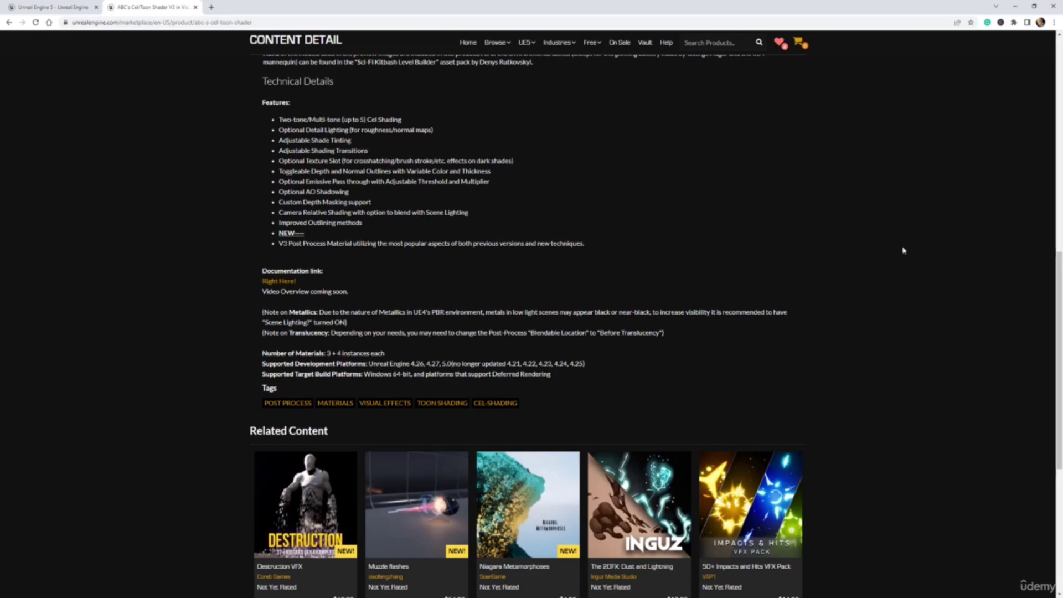
scroll(903, 250, "up", 8)
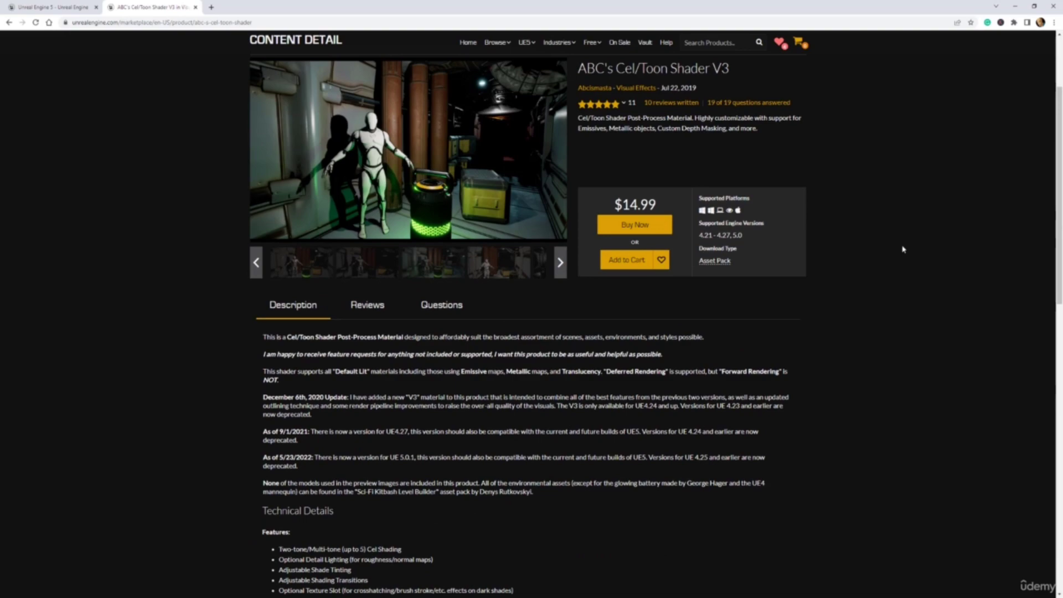
scroll(902, 248, "up", 3)
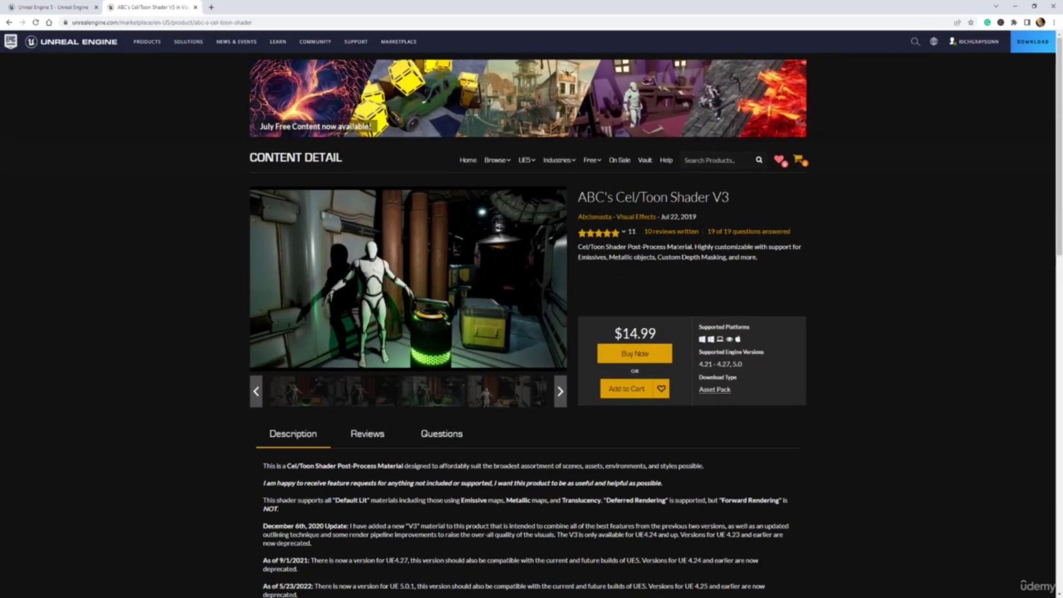
Step: Search 'Anime shader' and open the $39.99 Anime Toon Shading product page
left_click(915, 42)
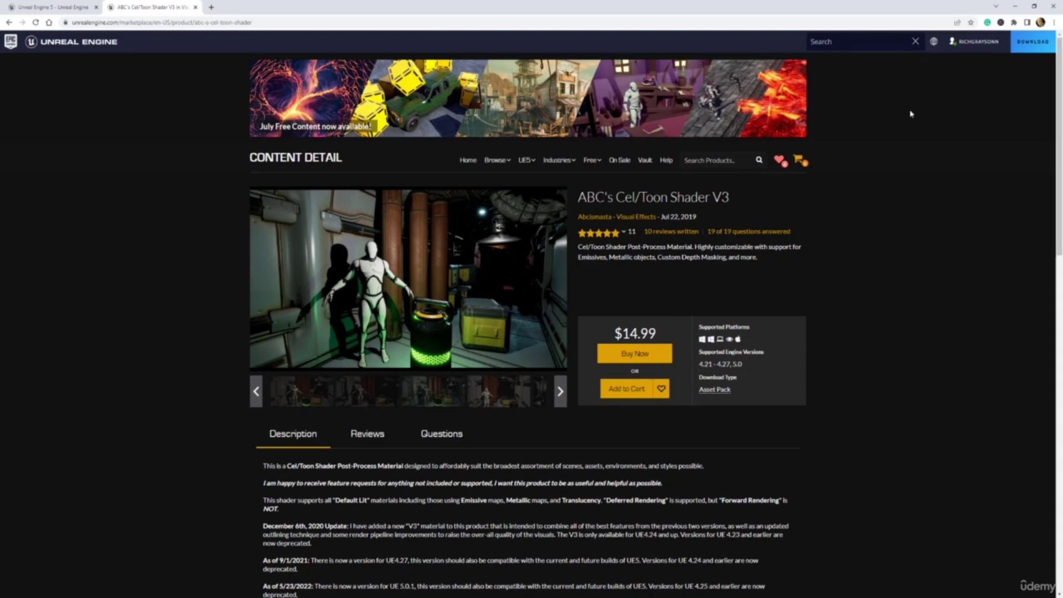
type("Anime shader")
key("Return")
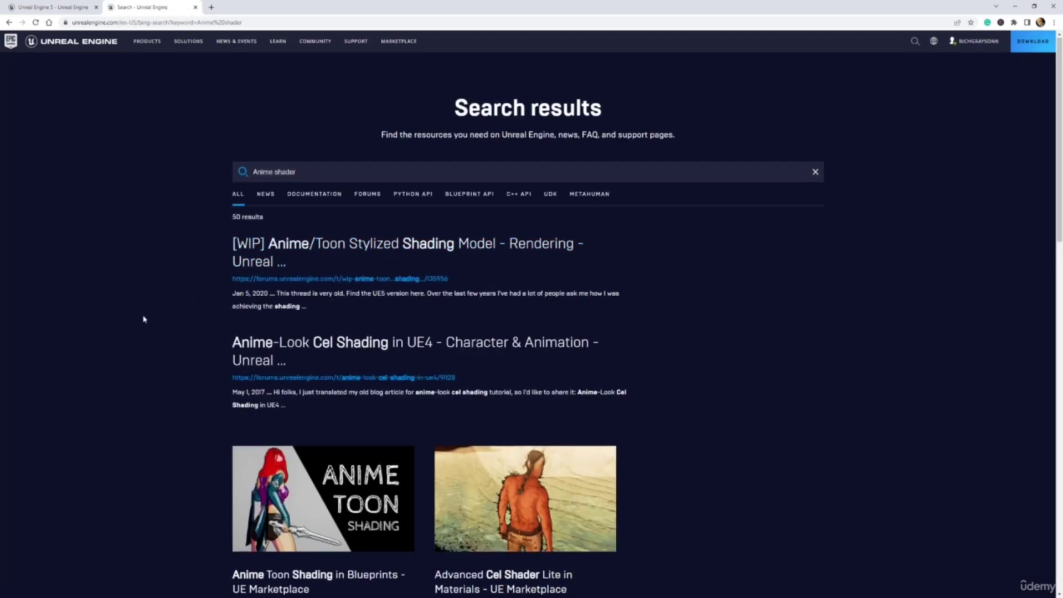
scroll(222, 360, "down", 1)
left_click(329, 444)
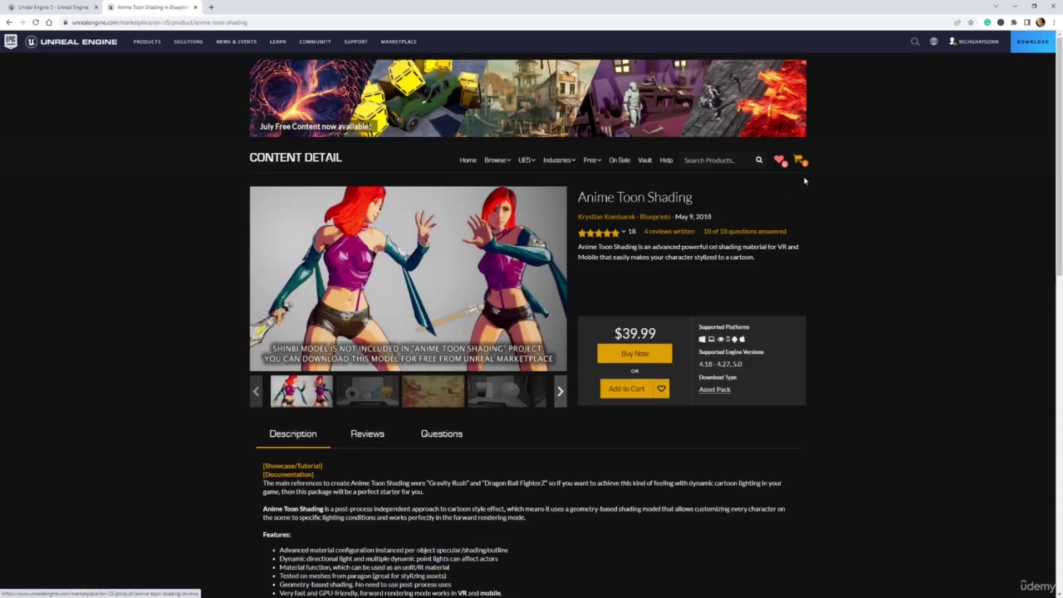
left_click(915, 41)
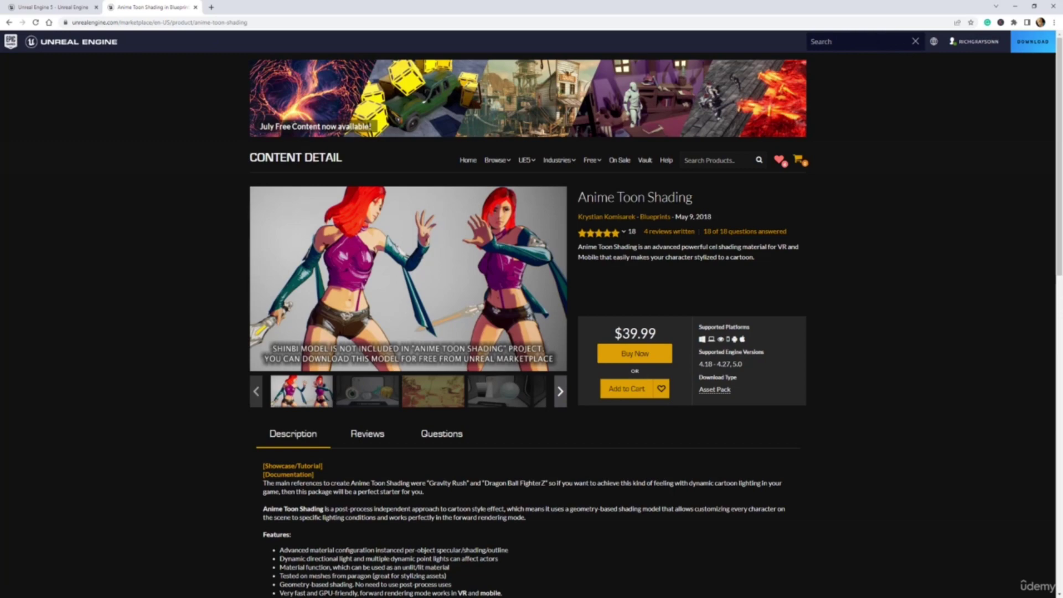
left_click(864, 42)
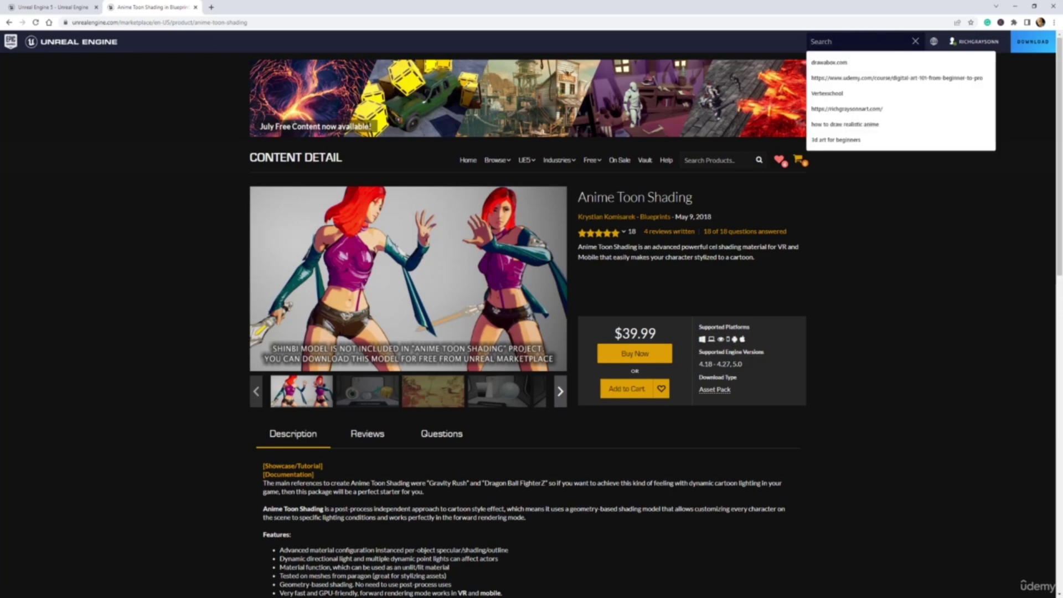
Step: Search 'Cel shader', browse the results, and open the Stylized Rendering System page
type("Cel shader")
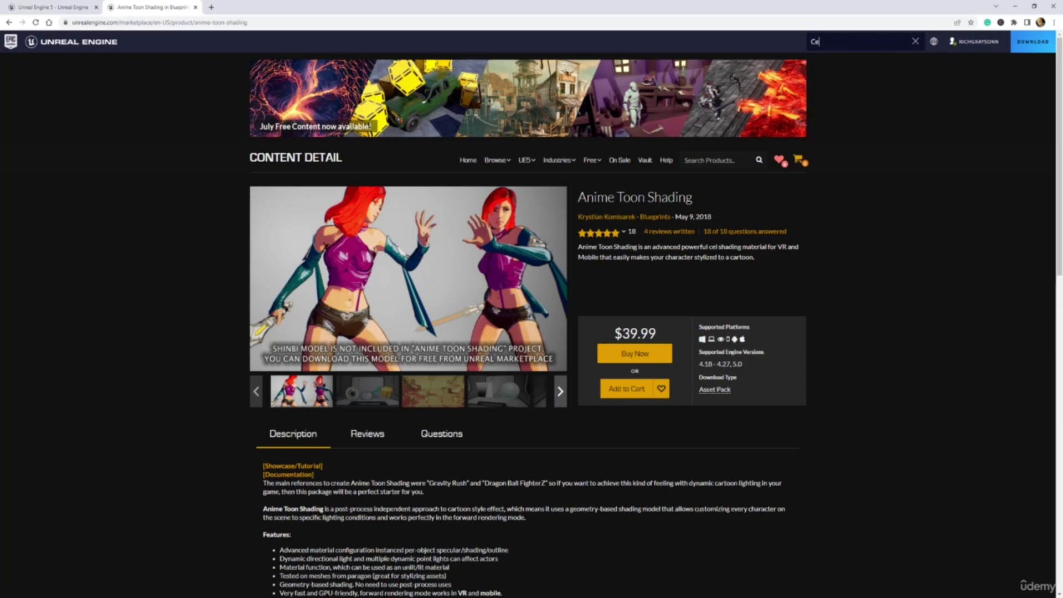
key("Return")
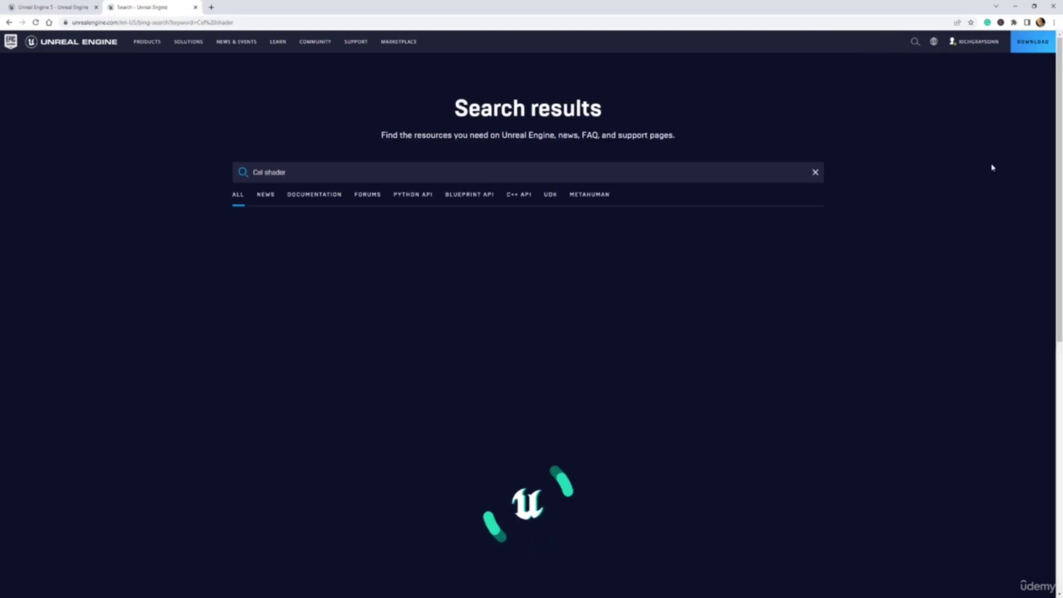
scroll(871, 212, "down", 4)
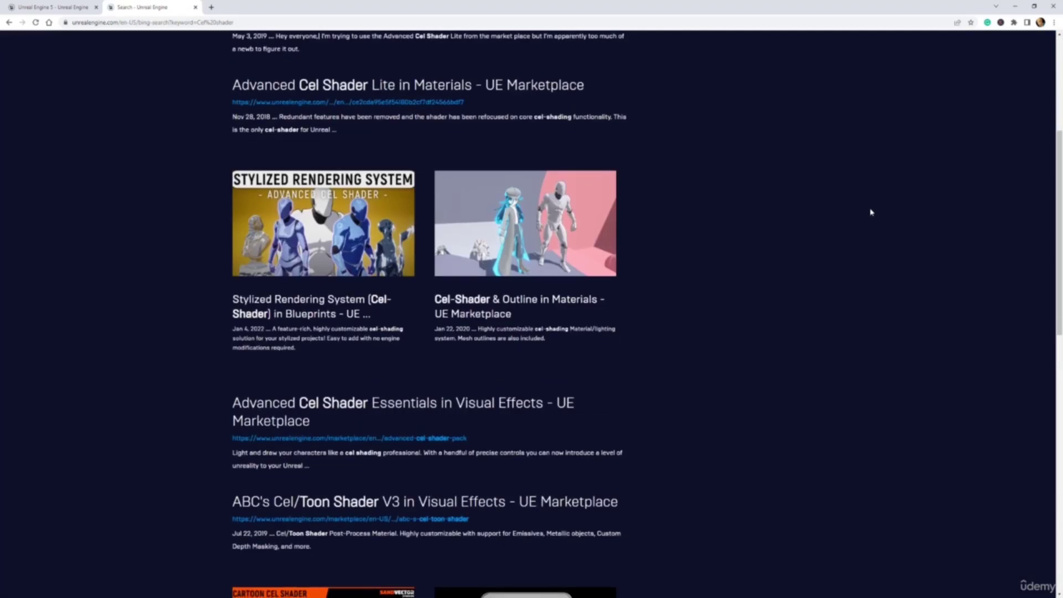
scroll(870, 210, "down", 4)
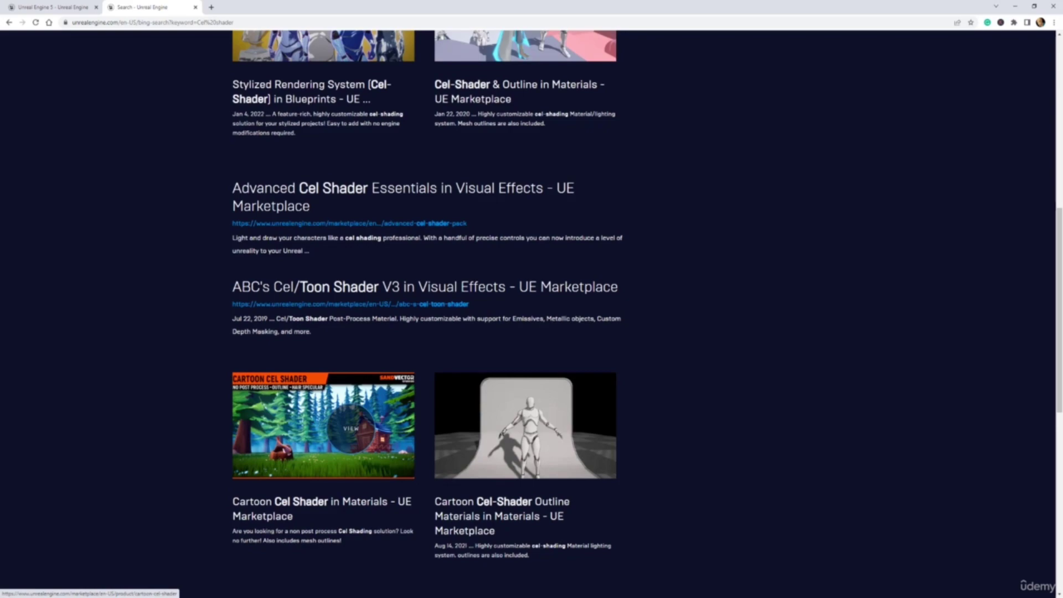
scroll(403, 376, "up", 5)
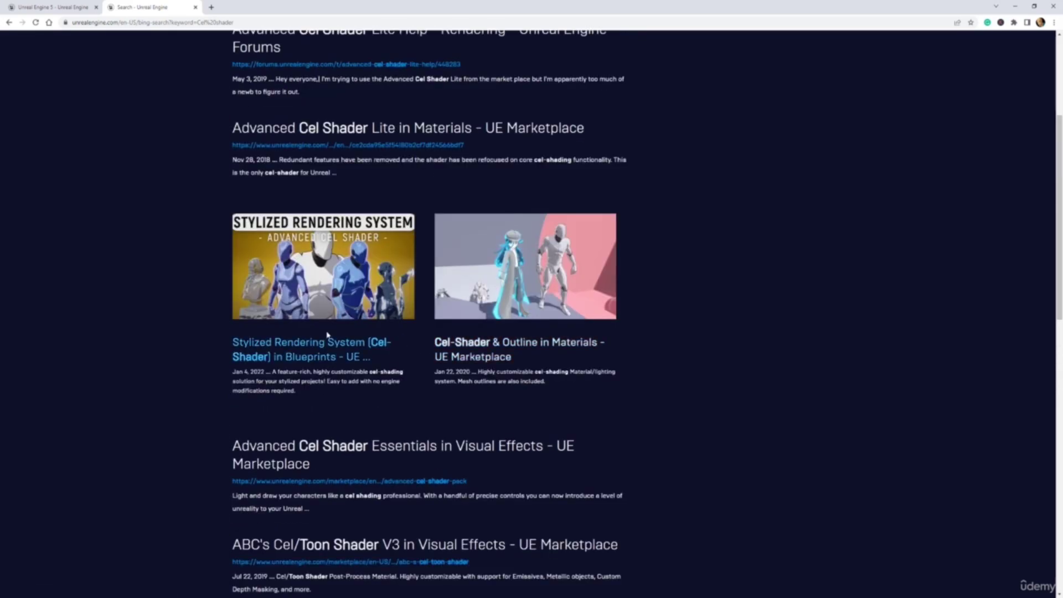
left_click(332, 290)
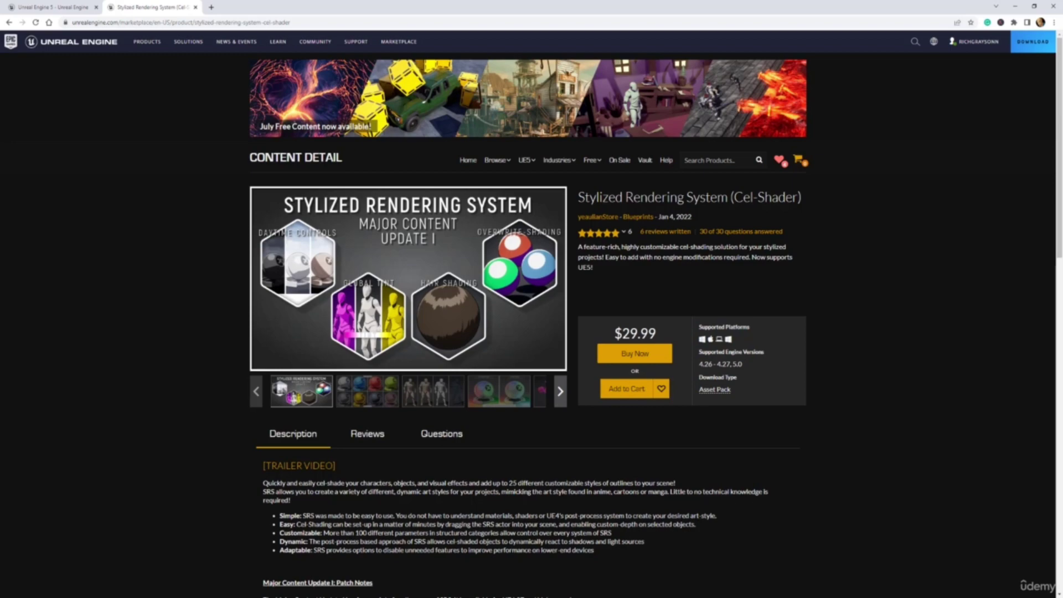
Step: Enlarge the Stylized Rendering System's 'Major Content Update I' image full screen
scroll(816, 394, "down", 3)
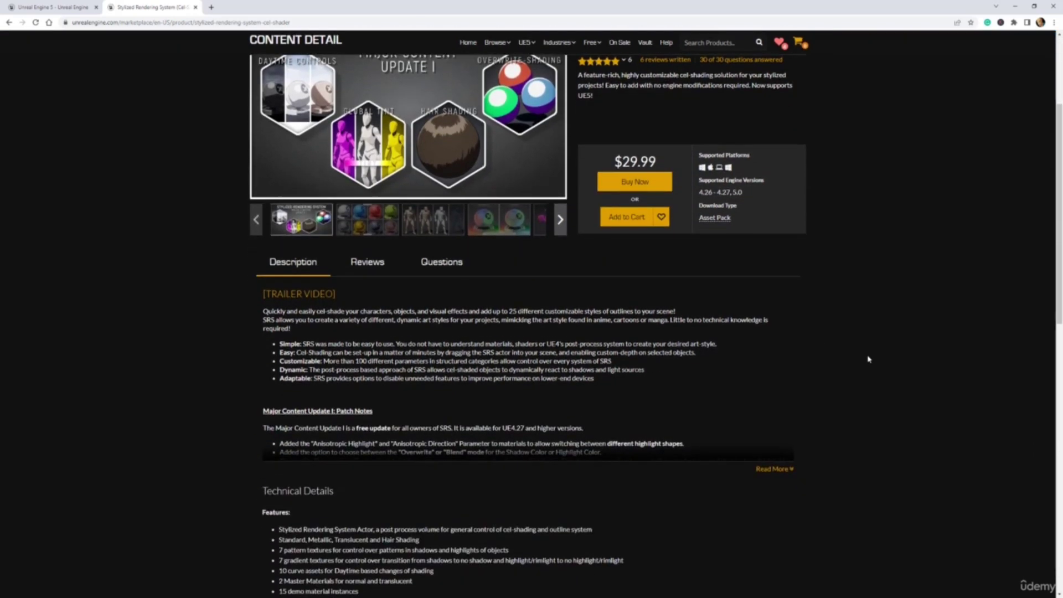
scroll(868, 357, "up", 3)
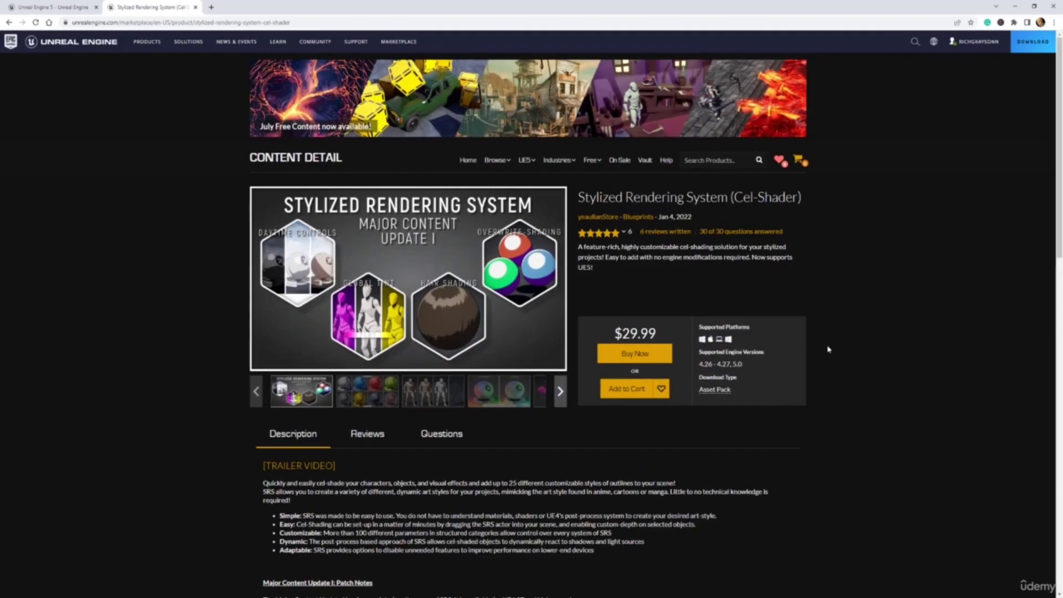
left_click(402, 286)
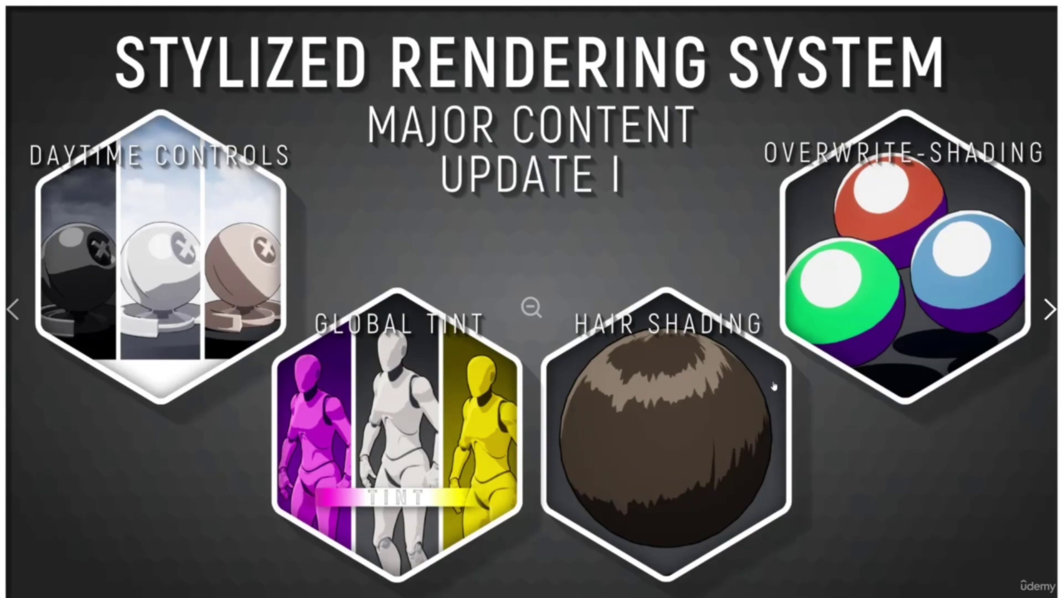
Step: Step through the feature slides from the material sphere grid to the daytime shading image
left_click(1048, 324)
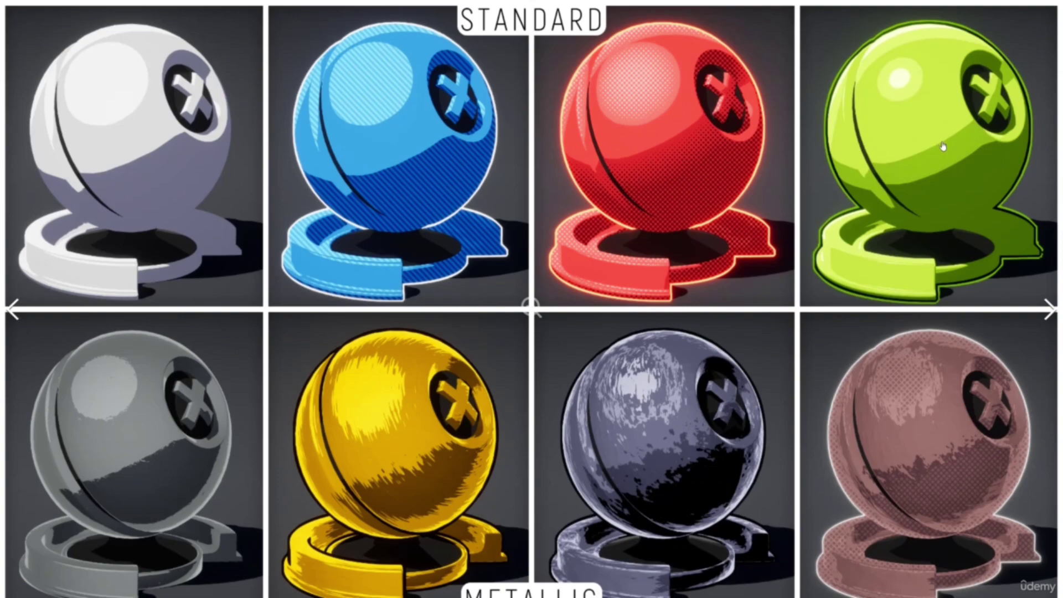
left_click(1049, 310)
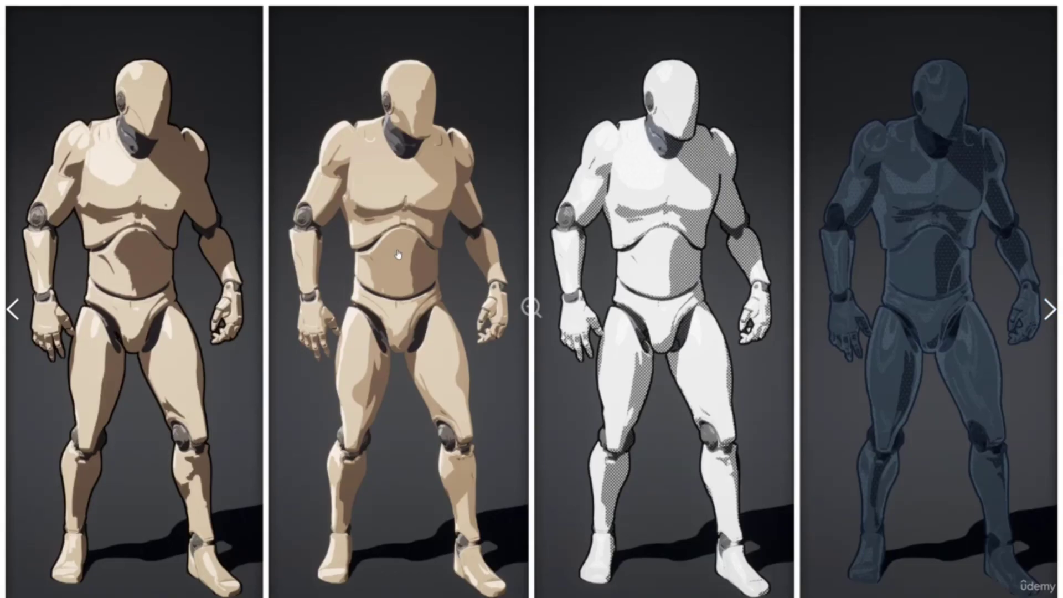
left_click(1048, 313)
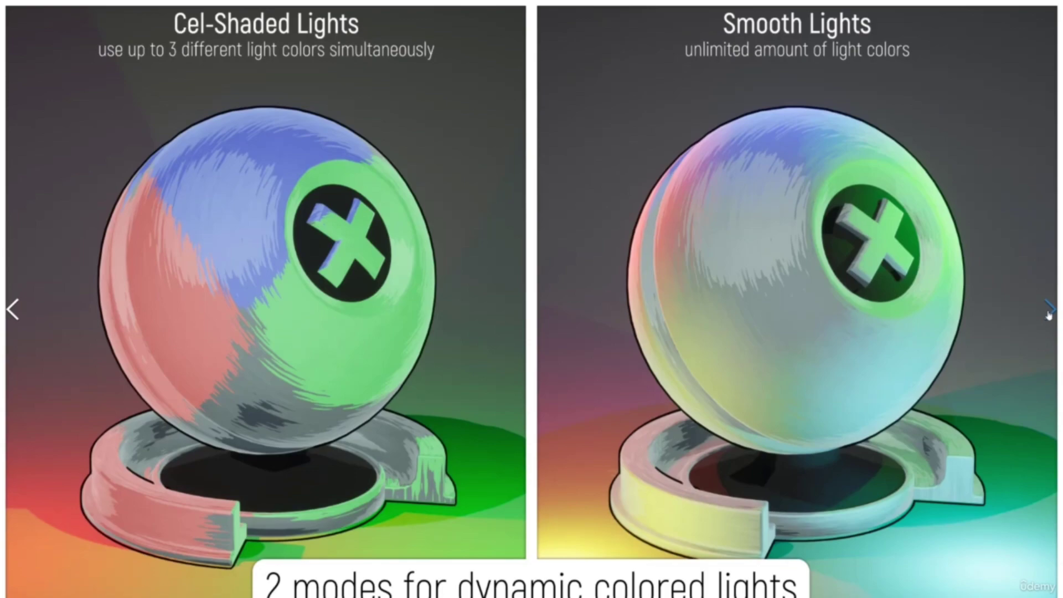
left_click(1048, 312)
left_click(1048, 312)
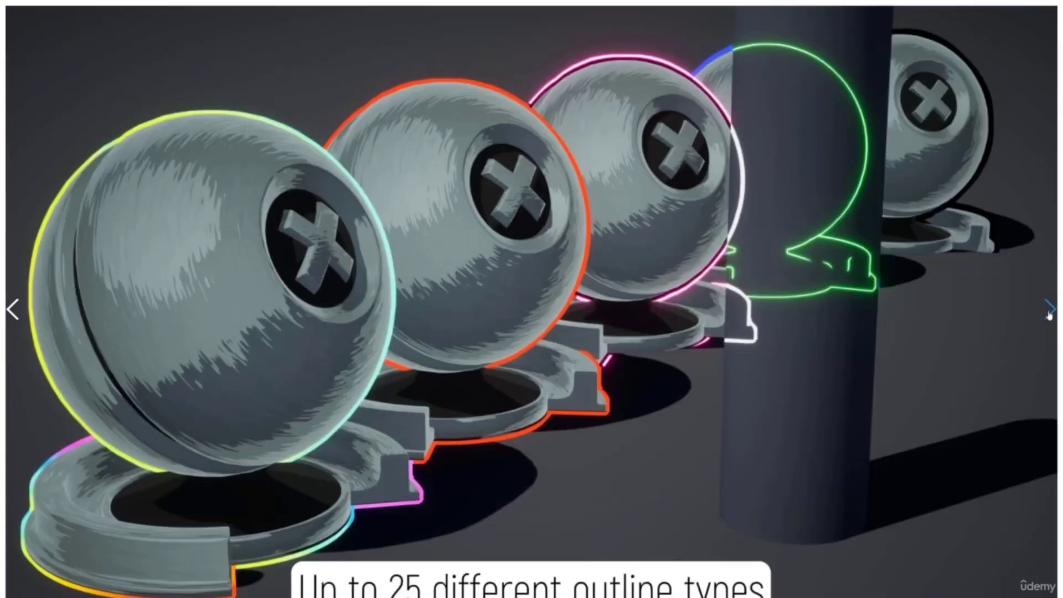
left_click(1048, 313)
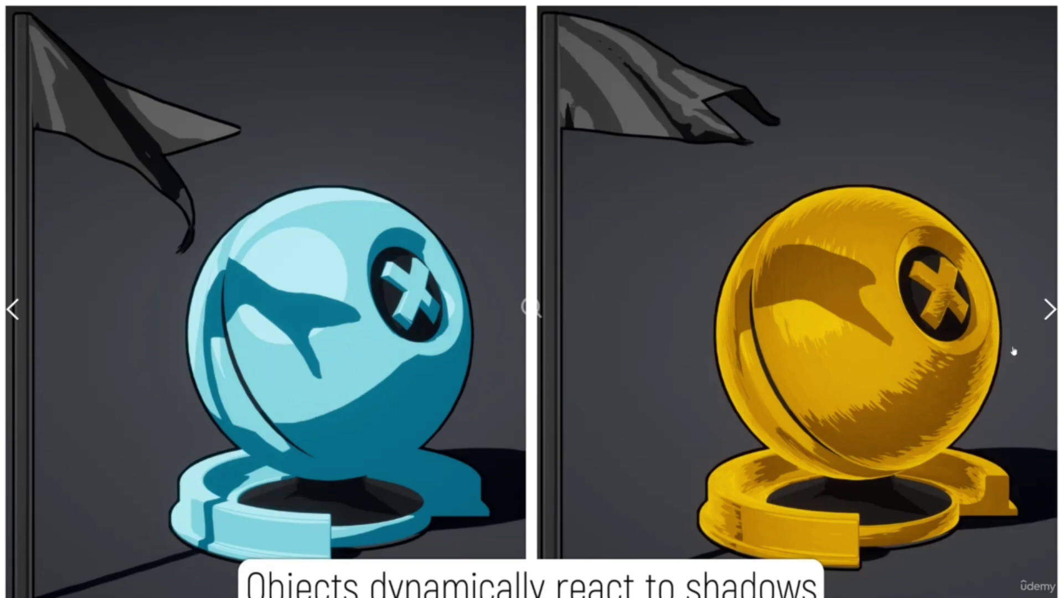
left_click(1048, 311)
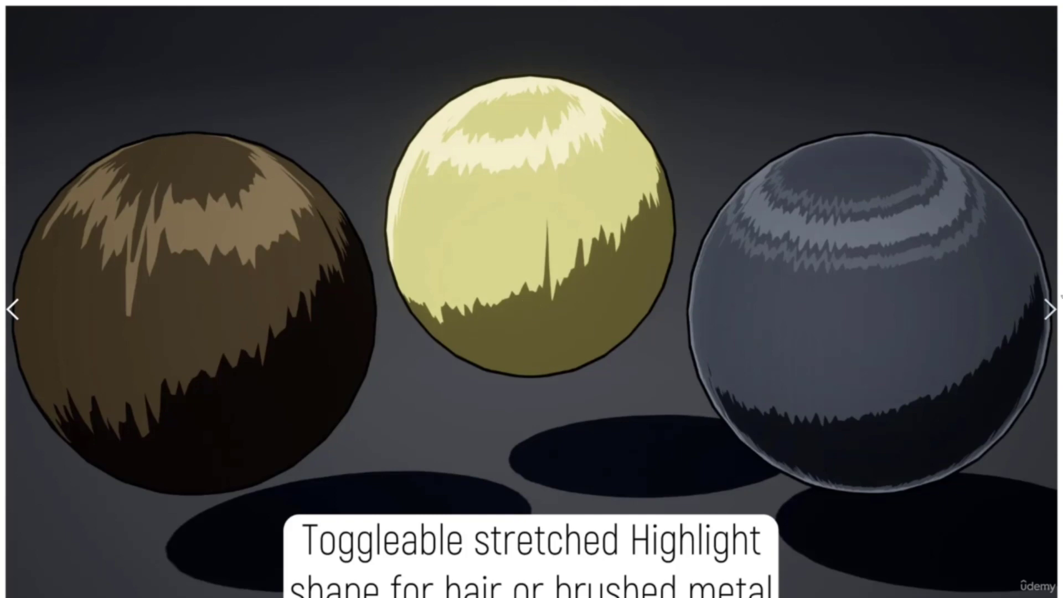
left_click(1048, 310)
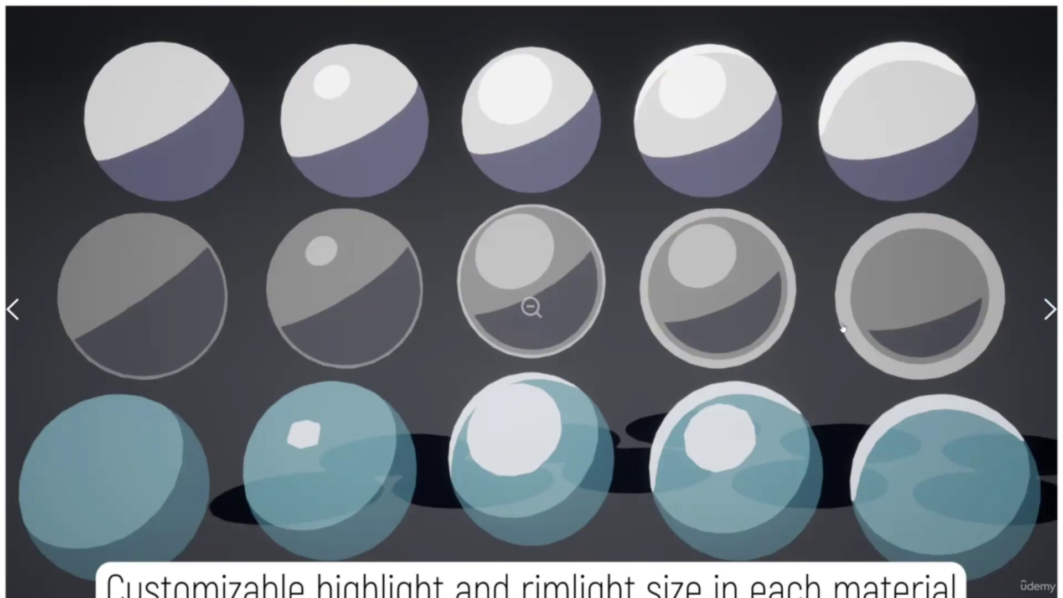
left_click(1045, 317)
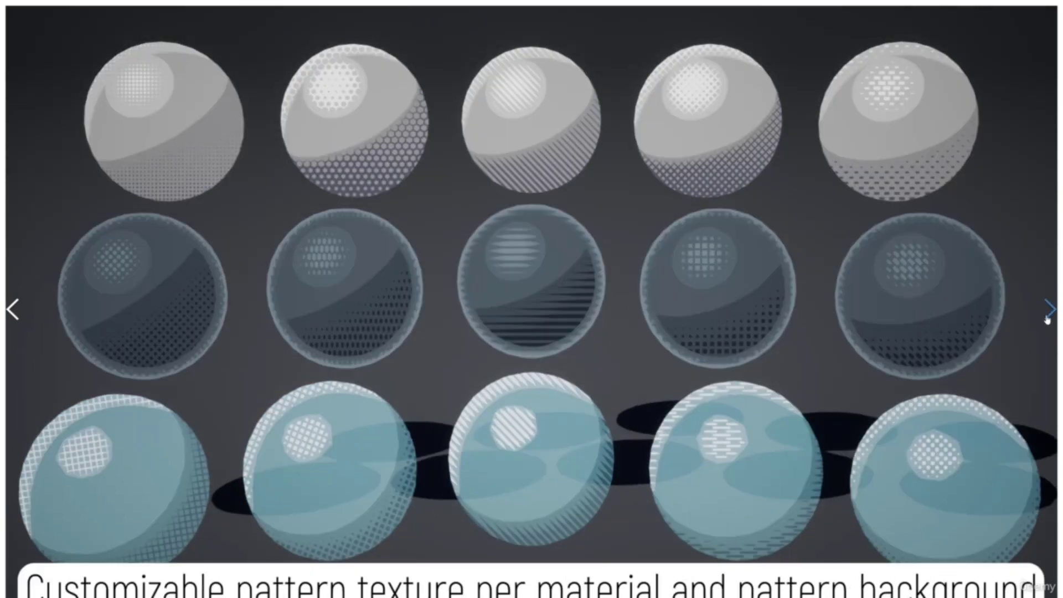
left_click(1047, 318)
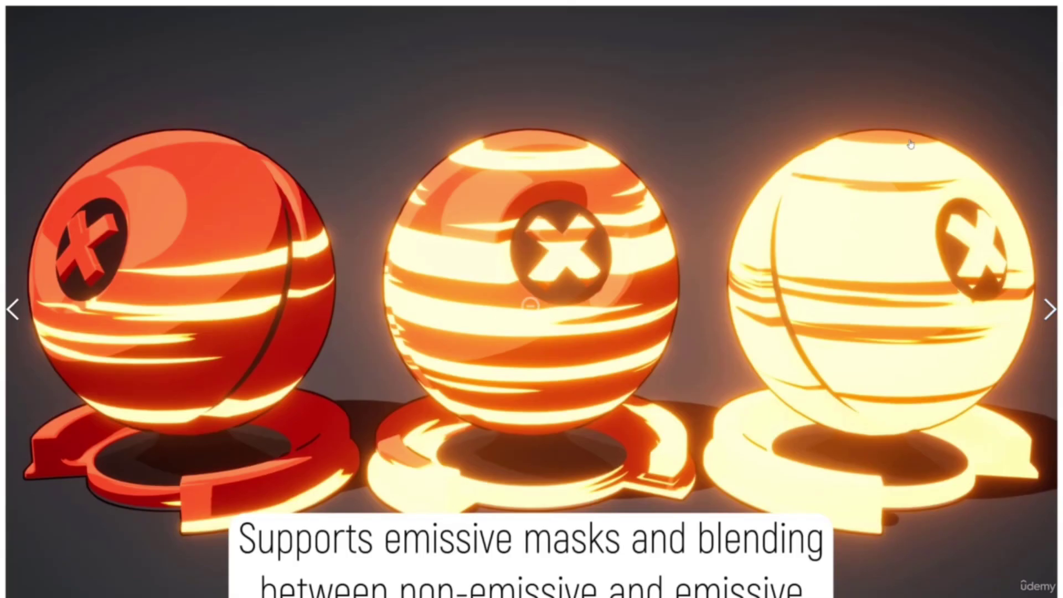
left_click(1049, 310)
Step: Leave the full-screen viewer and add the Stylized Rendering System to the wishlist
key("Escape")
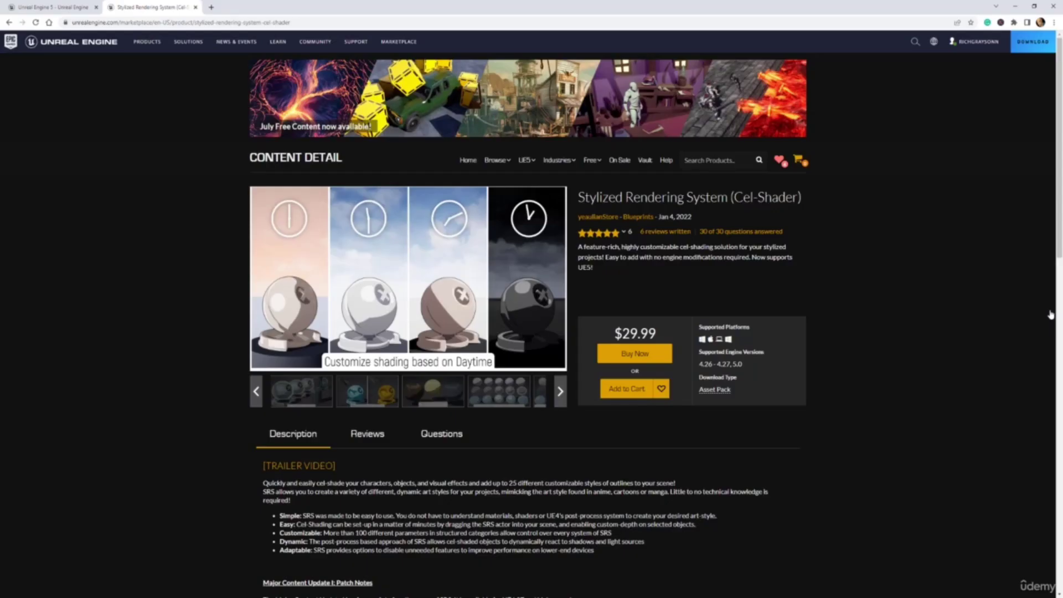
left_click(662, 390)
scroll(917, 361, "down", 15)
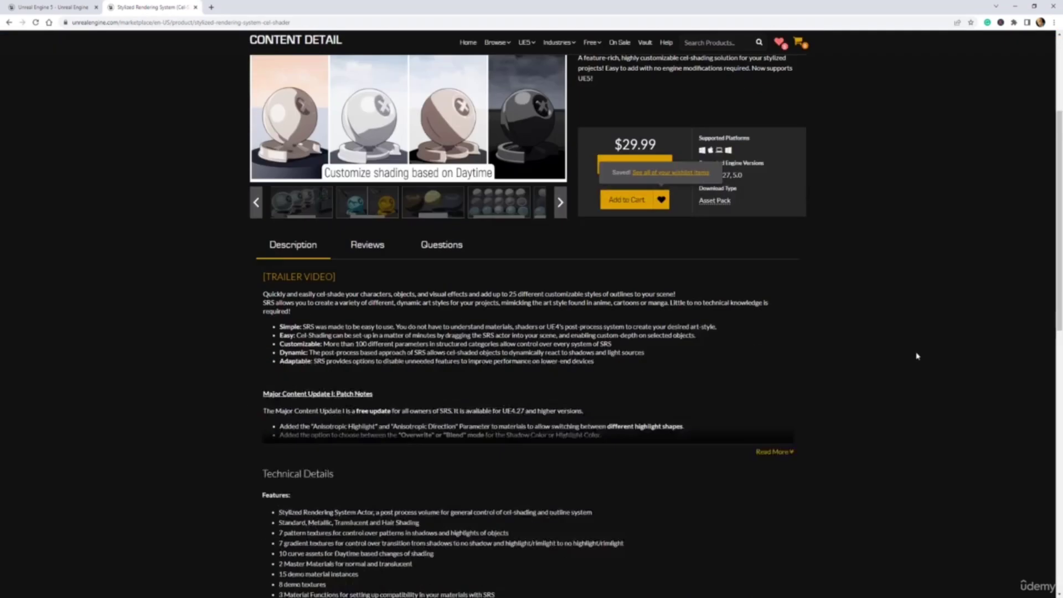
scroll(917, 356, "up", 15)
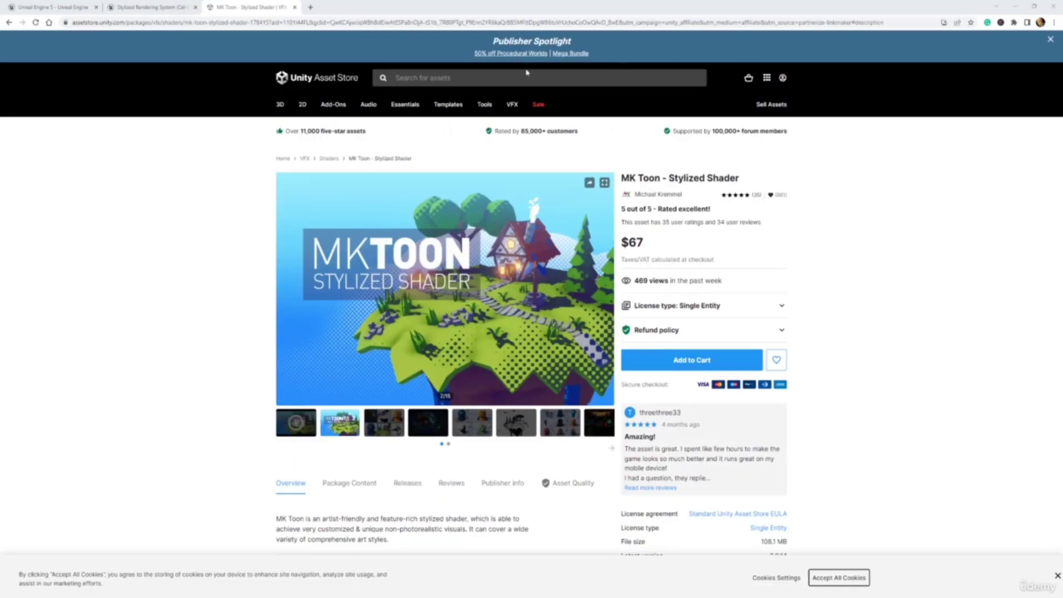
Step: Page the MK Toon gallery to the four MK spheres image and enlarge it
left_click(390, 424)
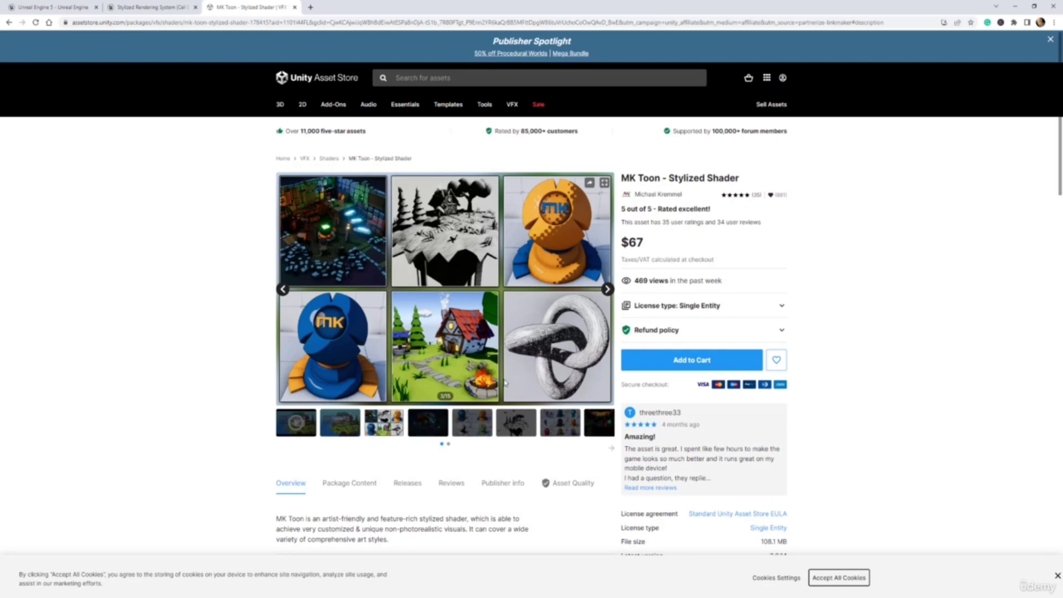
left_click(436, 428)
left_click(467, 425)
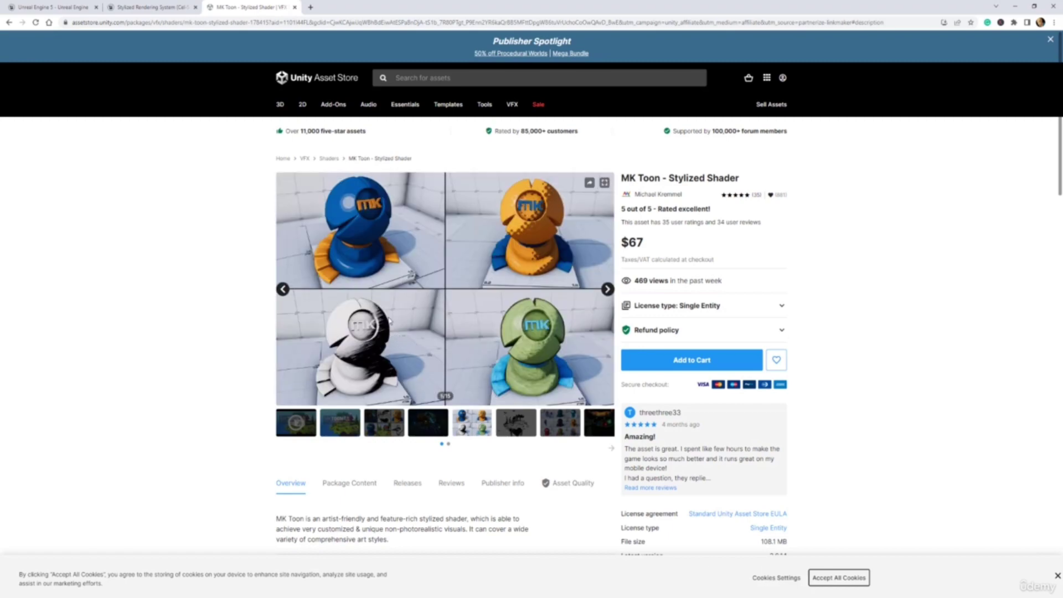
left_click(604, 183)
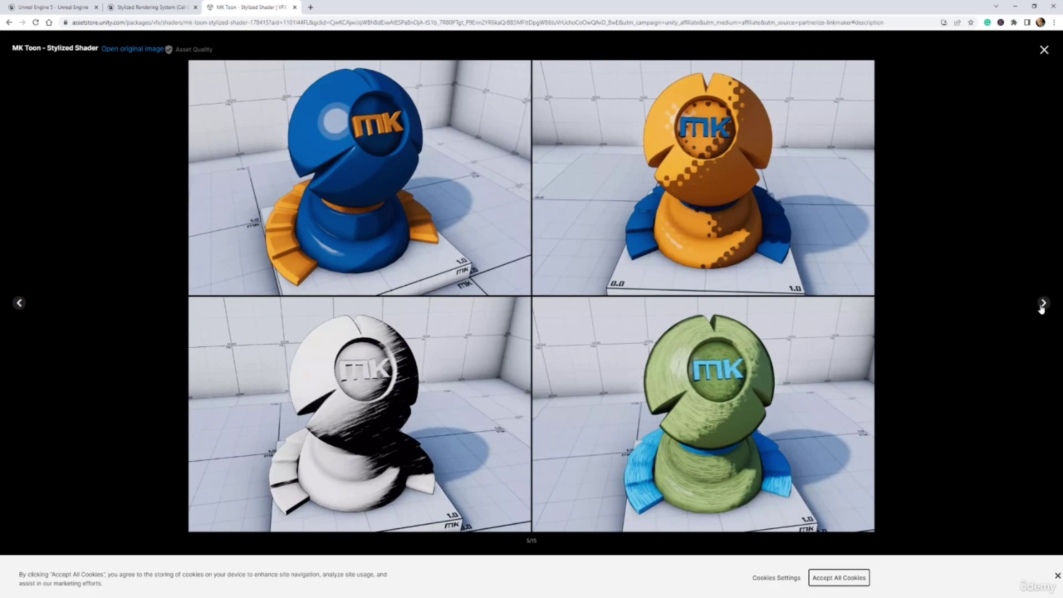
Step: Advance the MK Toon lightbox from the grey floating island to the green cauldron render
left_click(1041, 305)
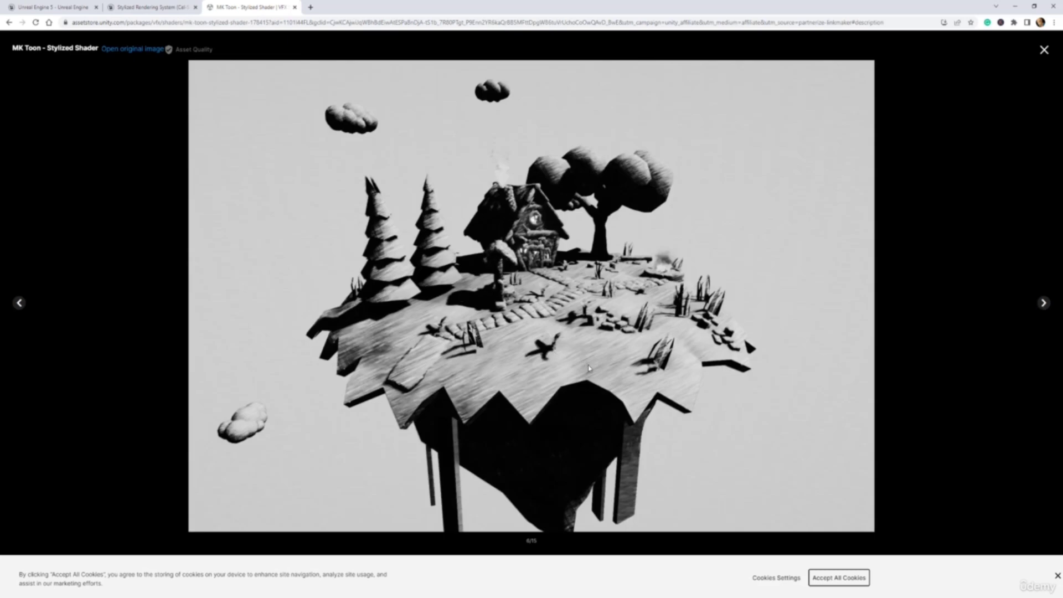
left_click(1044, 305)
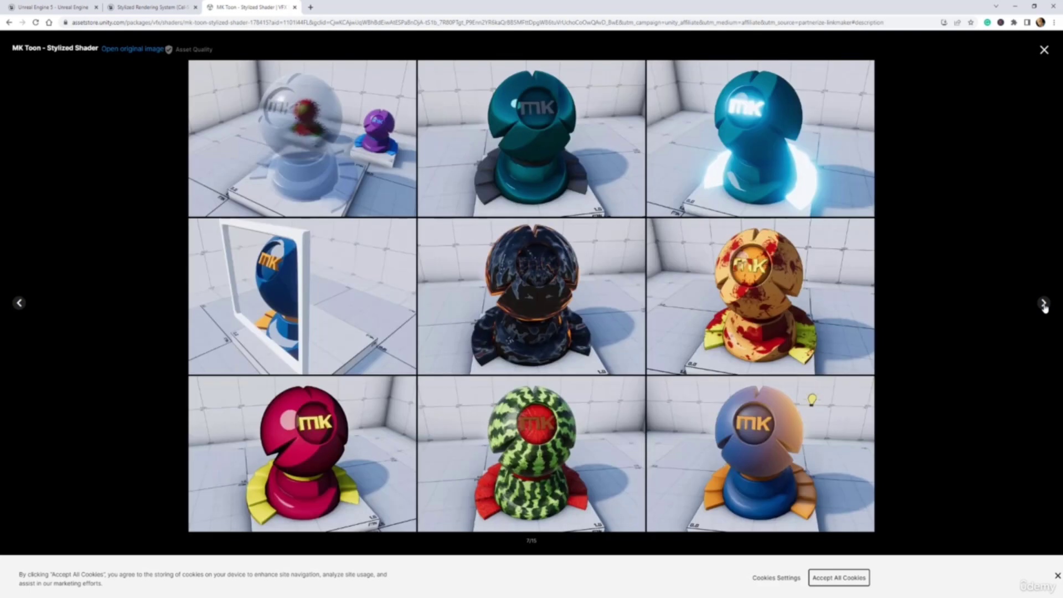
left_click(1043, 304)
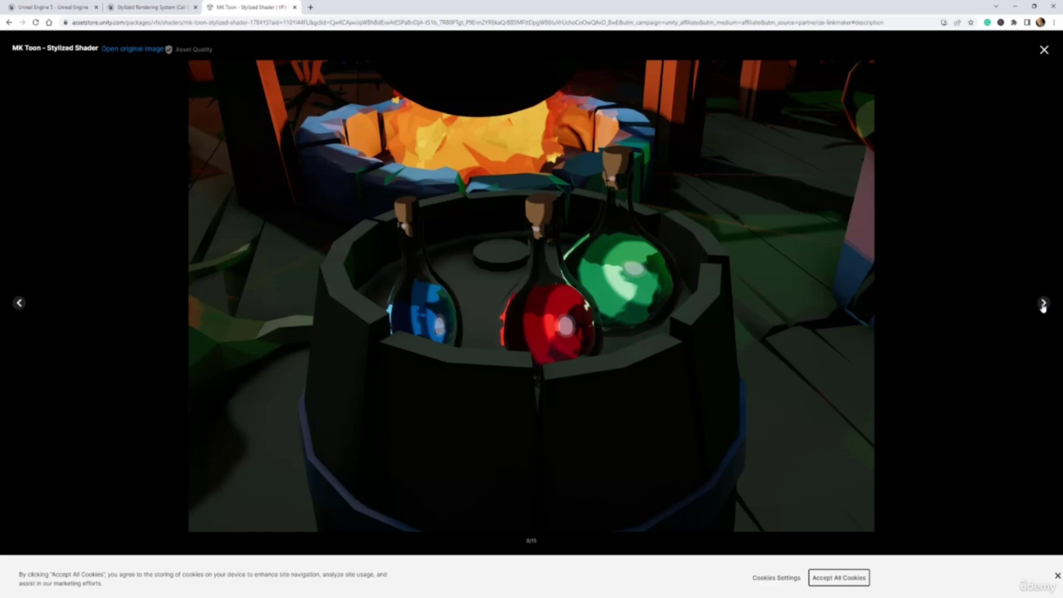
left_click(1043, 305)
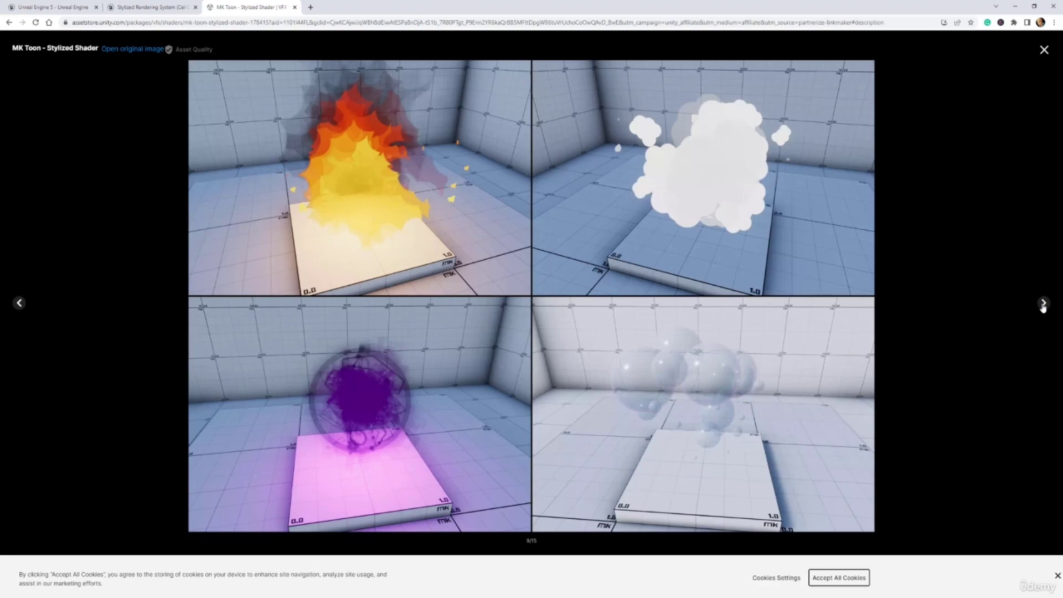
left_click(1043, 306)
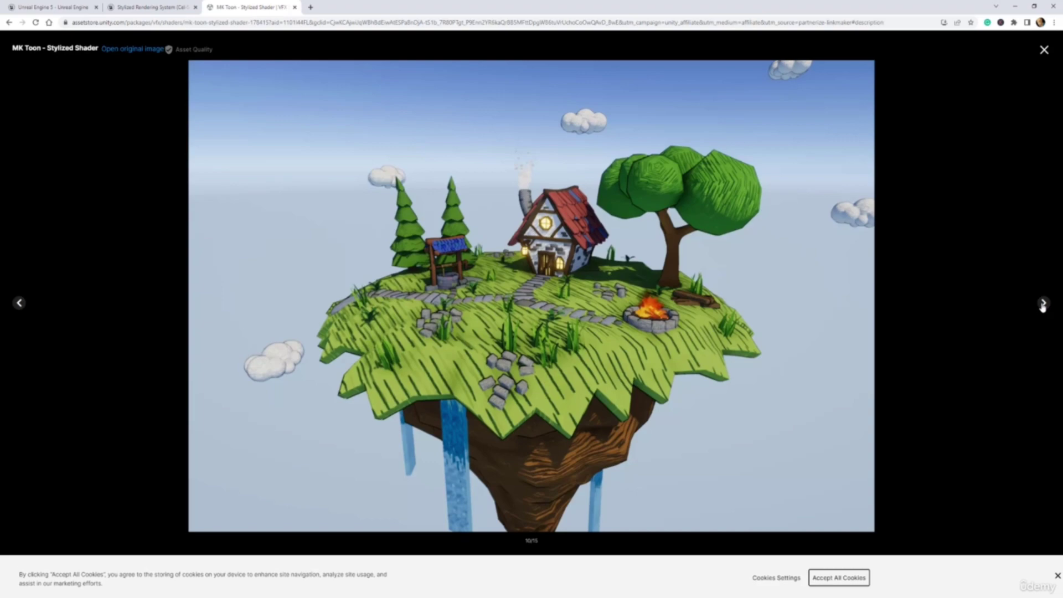
left_click(1042, 303)
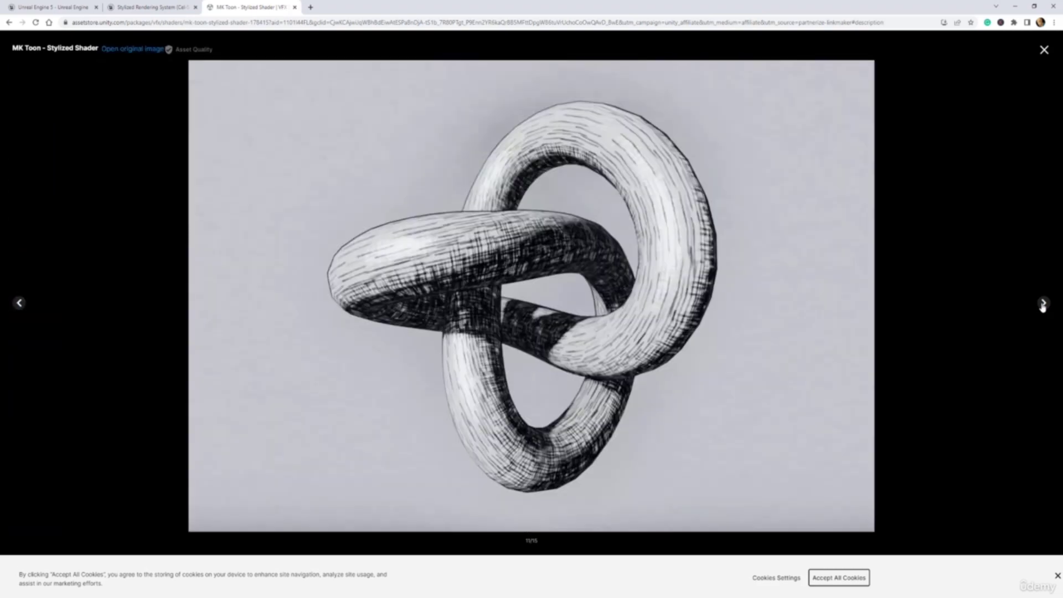
left_click(1043, 304)
left_click(1042, 304)
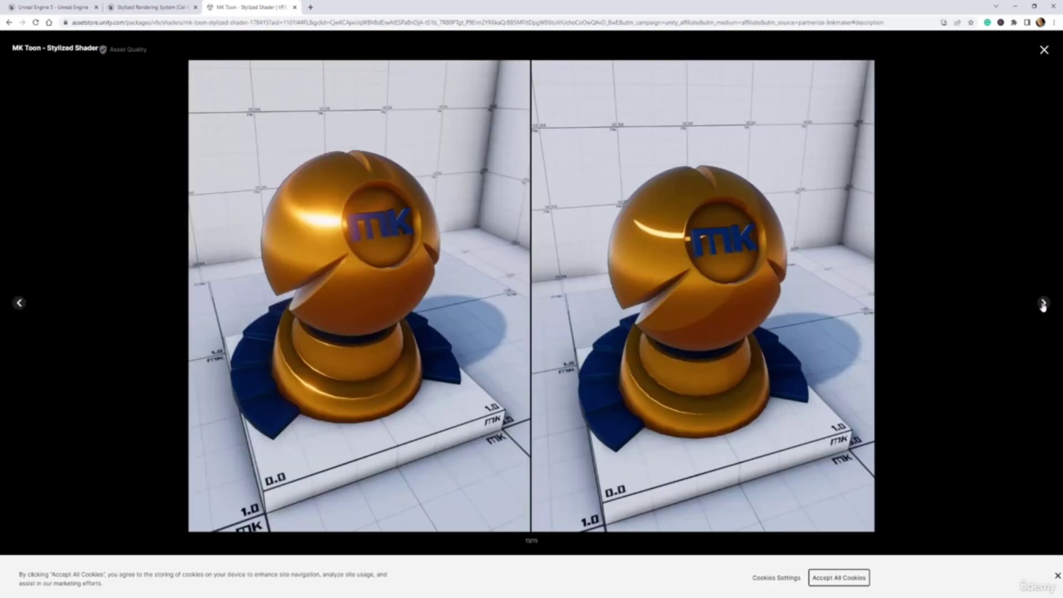
left_click(1042, 304)
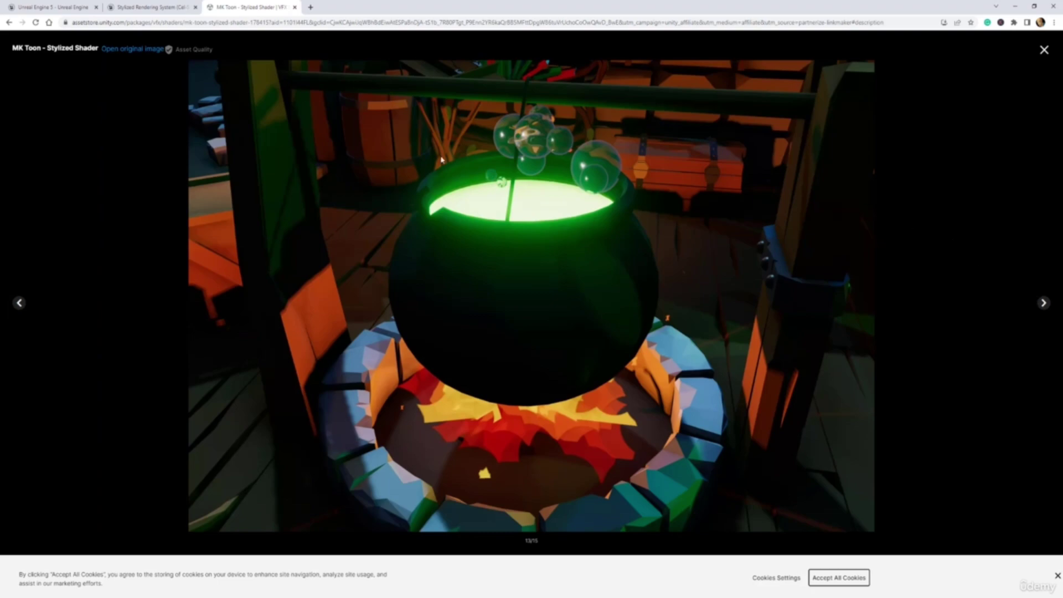
Step: Close the MK Toon and Stylized Rendering System browser tabs
left_click(295, 7)
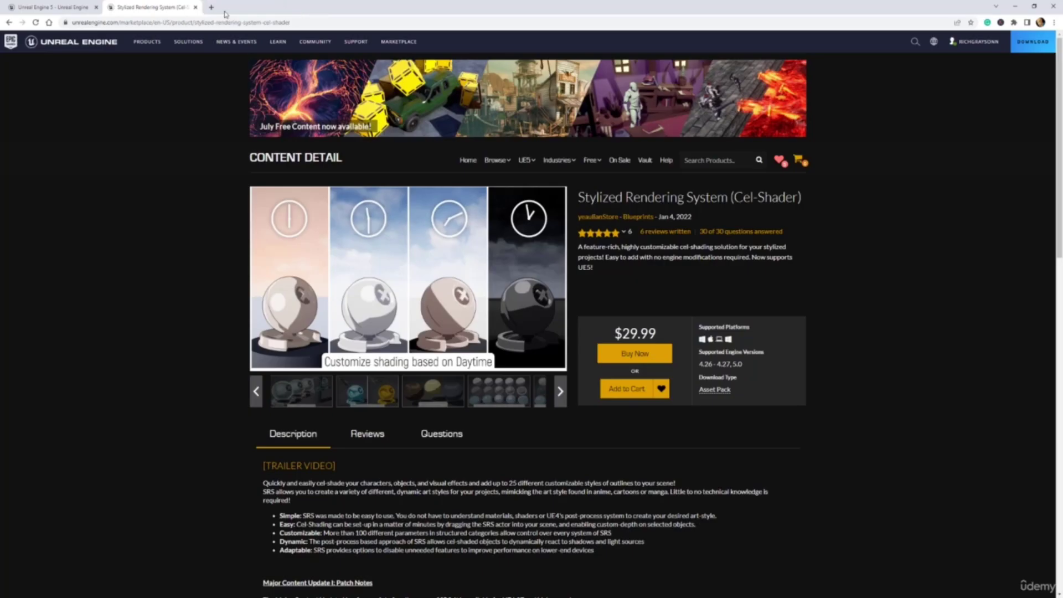
left_click(195, 8)
mouse_move(189, 42)
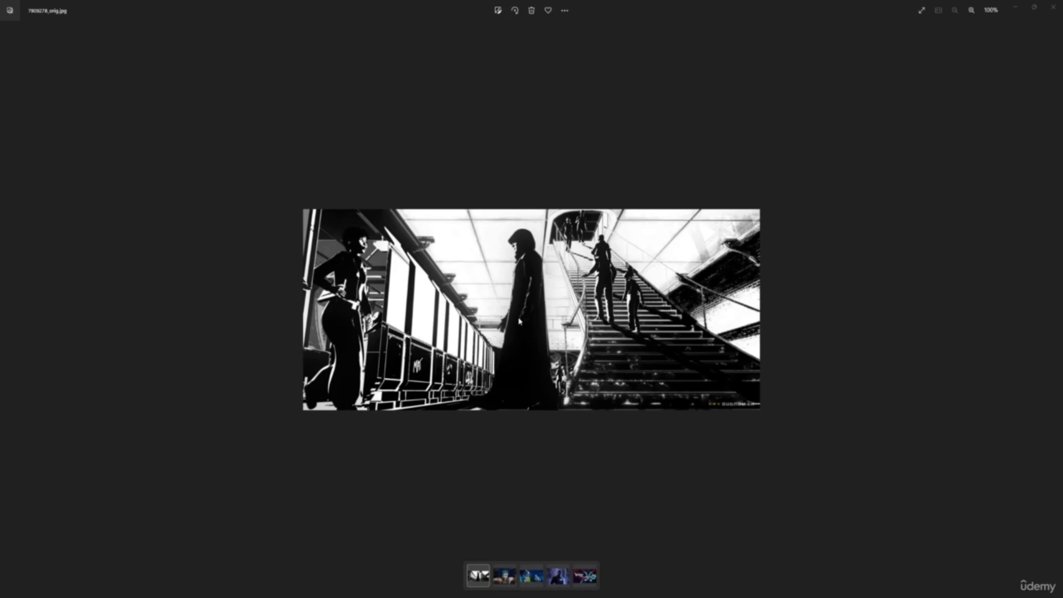
Step: View the blue-haired Arcane image, then pacific1.jpg, zooming in on each
mouse_move(1054, 305)
left_click(1051, 309)
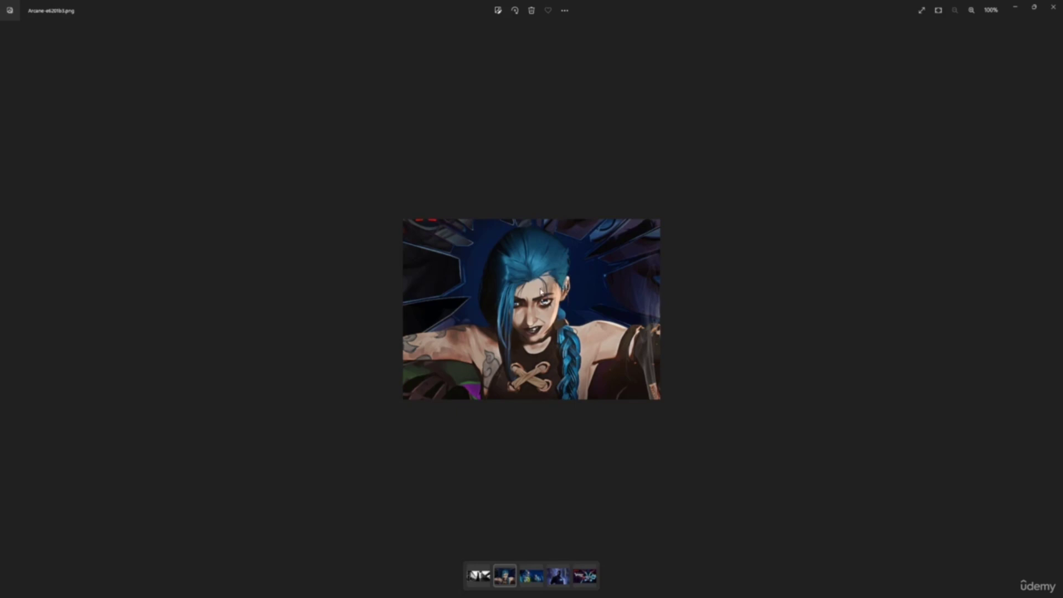
scroll(541, 291, "up", 5)
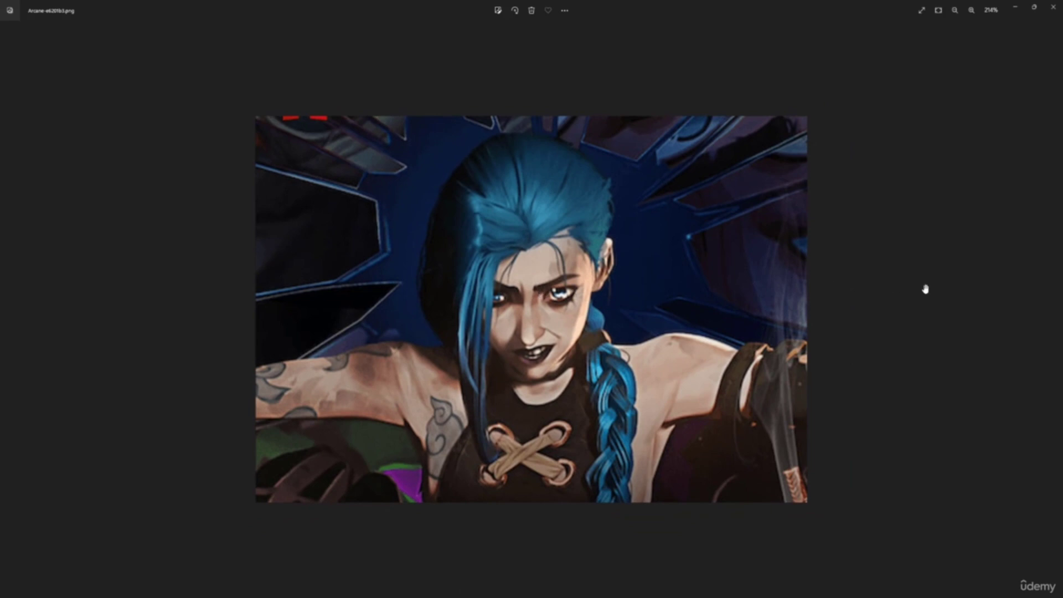
mouse_move(1050, 314)
left_click(1051, 313)
scroll(632, 302, "up", 3)
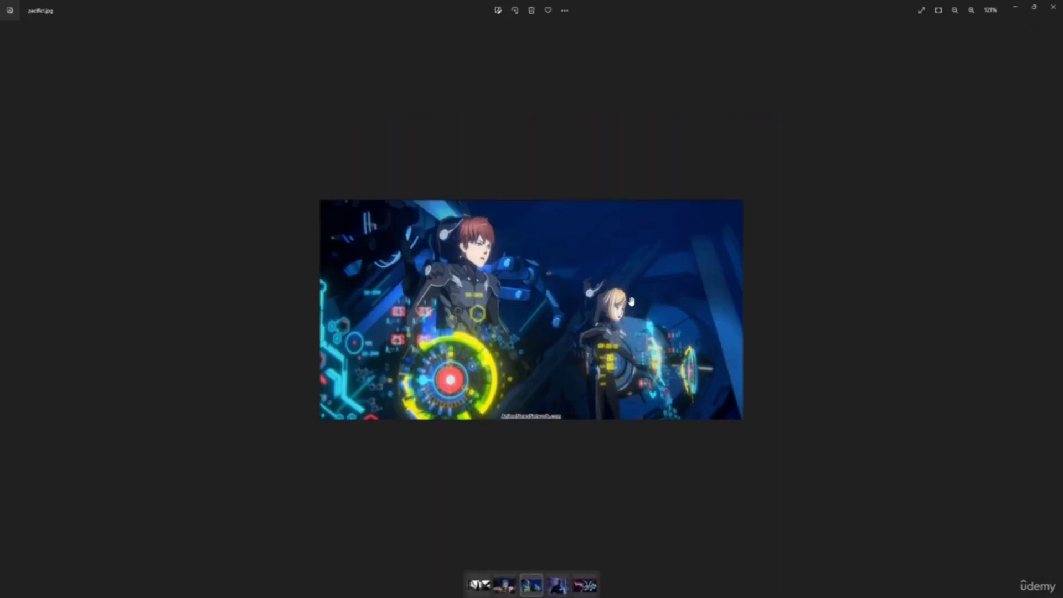
scroll(631, 302, "up", 2)
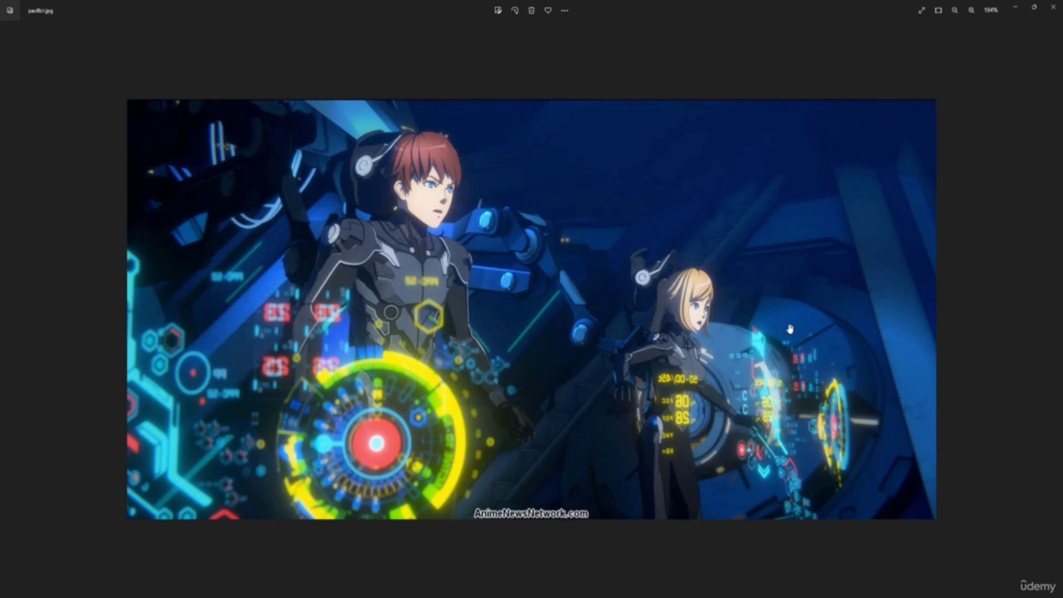
Step: Advance past the ultraman image to voltron.jpg, zooming in on the poster and back out
mouse_move(1051, 310)
left_click(1051, 310)
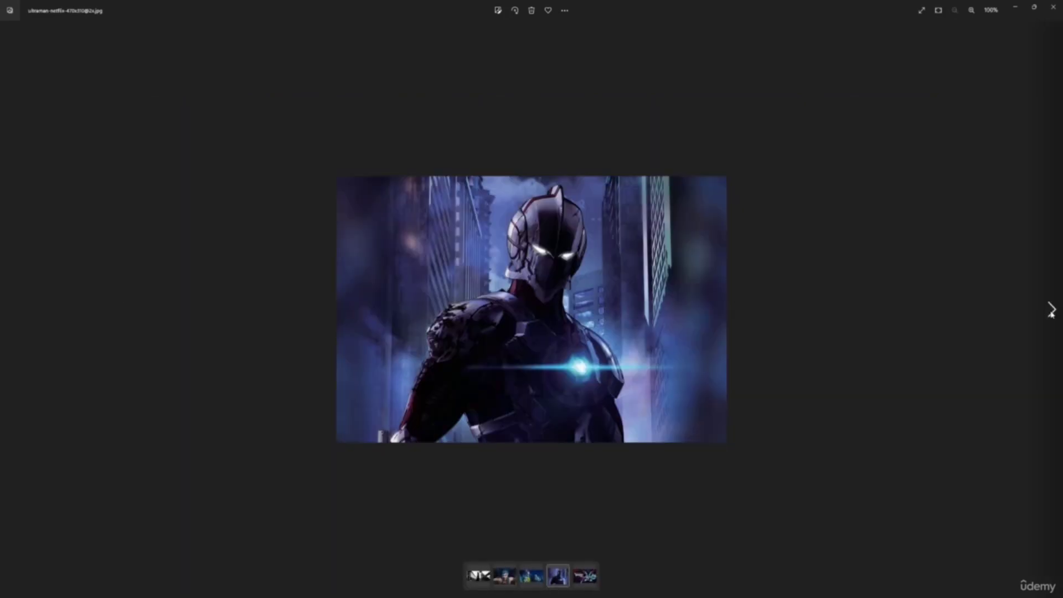
left_click(1050, 310)
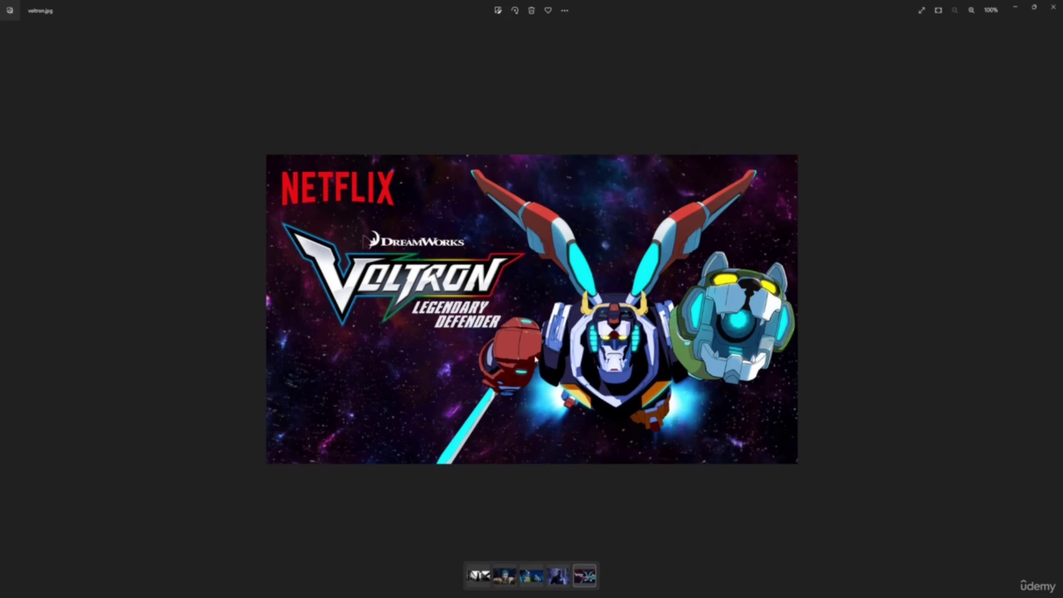
scroll(683, 372, "up", 1)
scroll(682, 372, "up", 8)
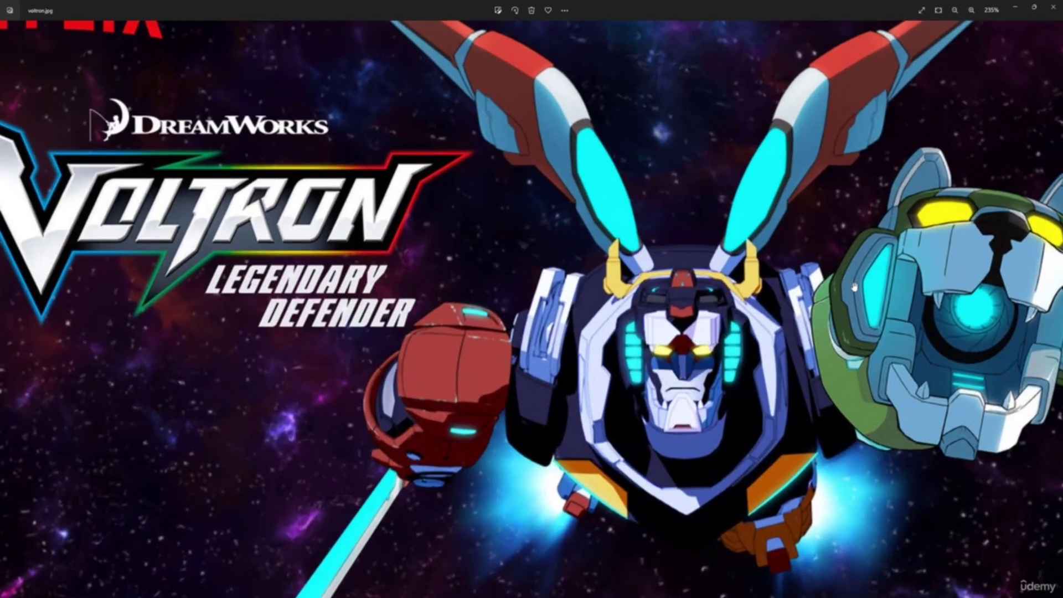
scroll(853, 286, "down", 4)
scroll(912, 295, "down", 2)
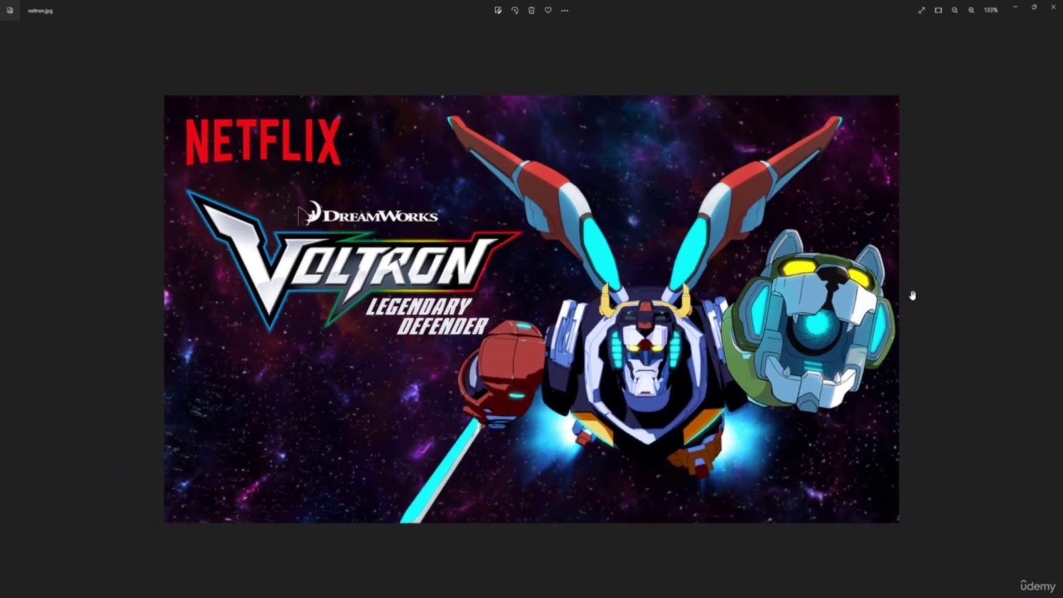
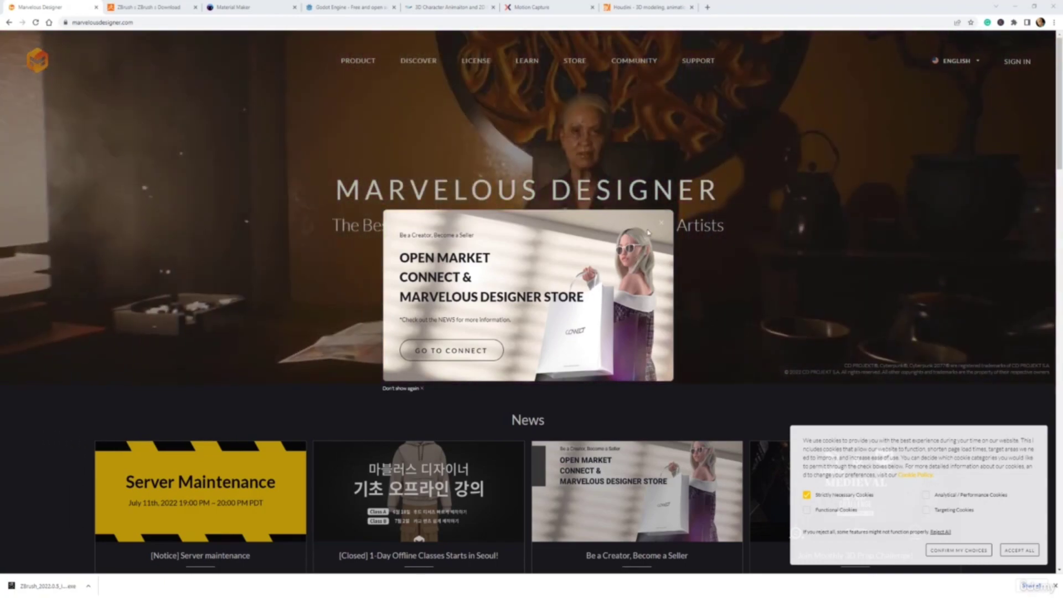
Step: Dismiss the Open Market Connect promotion and scroll down the Marvelous Designer home page
left_click(658, 225)
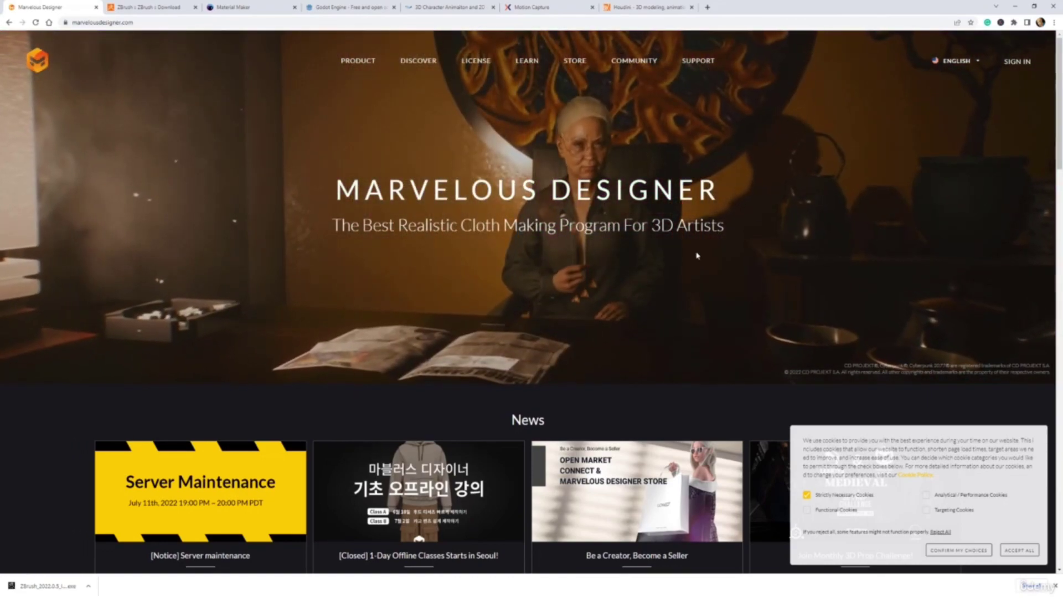
scroll(698, 255, "down", 1)
scroll(698, 255, "down", 9)
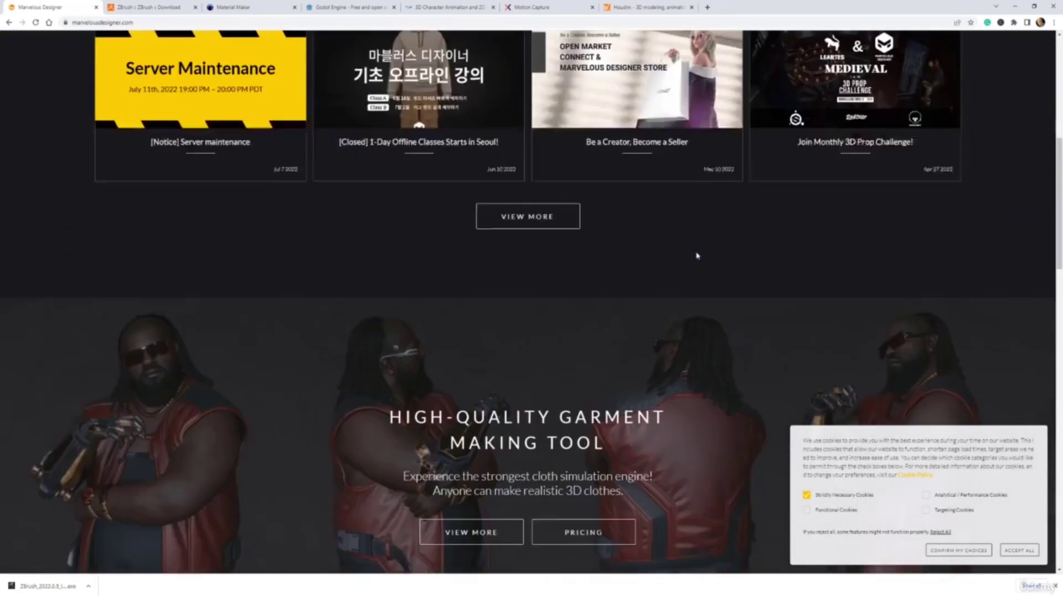
scroll(698, 255, "down", 12)
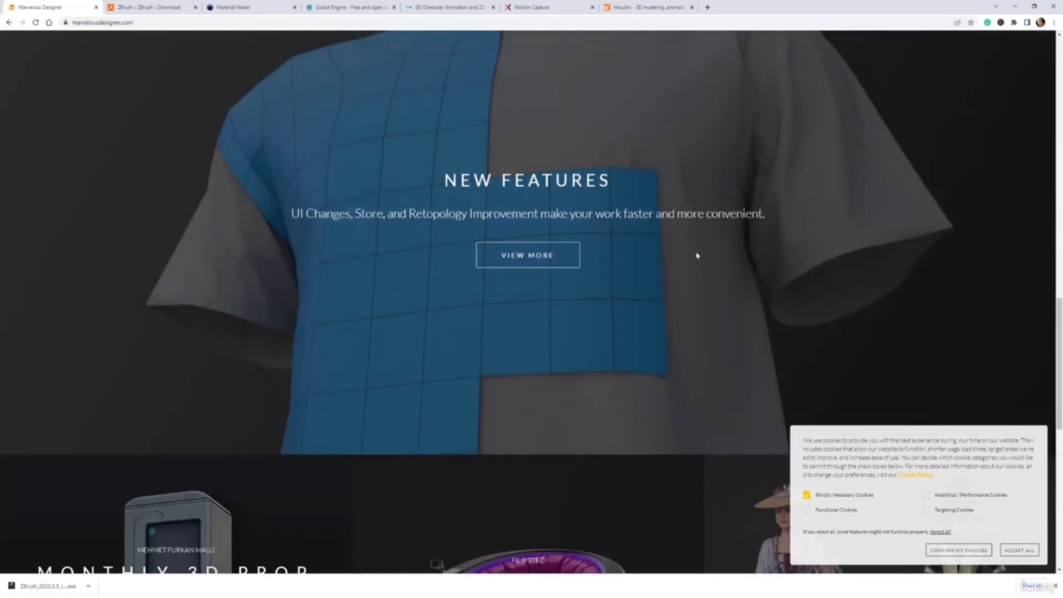
scroll(698, 255, "down", 2)
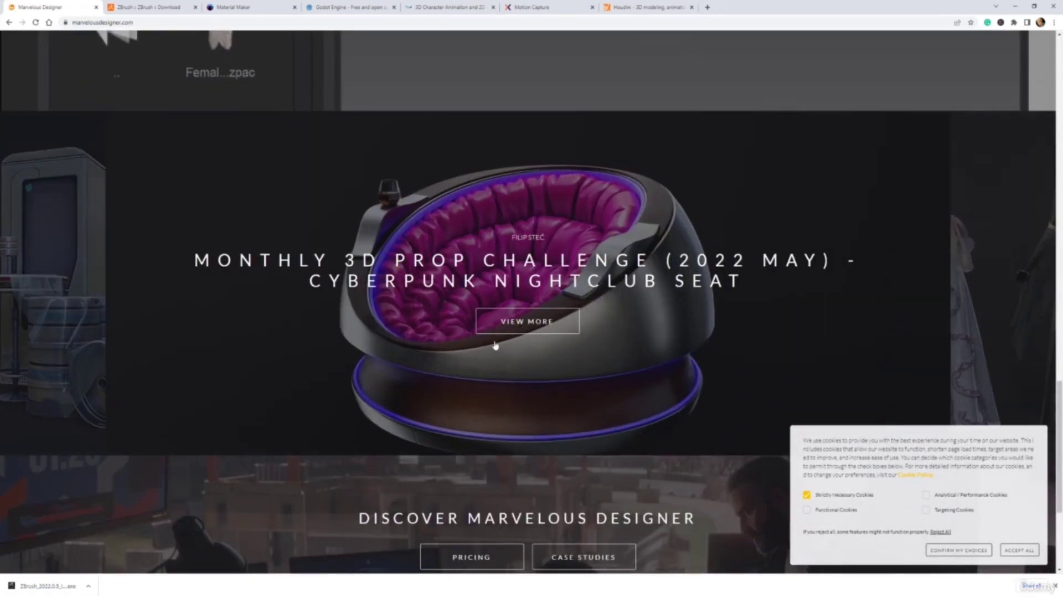
scroll(495, 346, "down", 4)
Step: Browse the home page down to the footer and return to the top
scroll(578, 235, "up", 5)
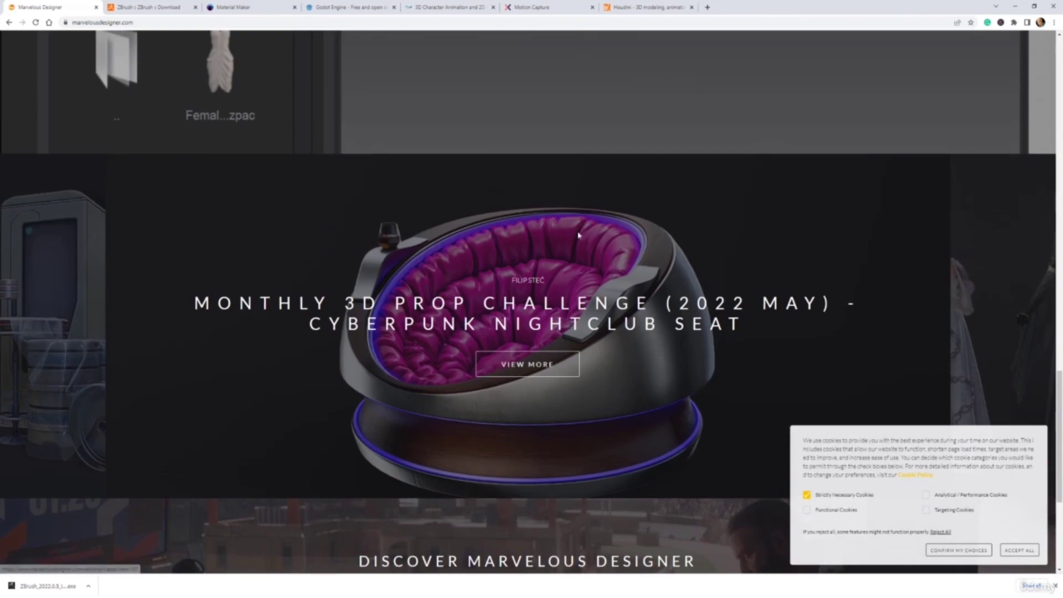
scroll(578, 234, "down", 2)
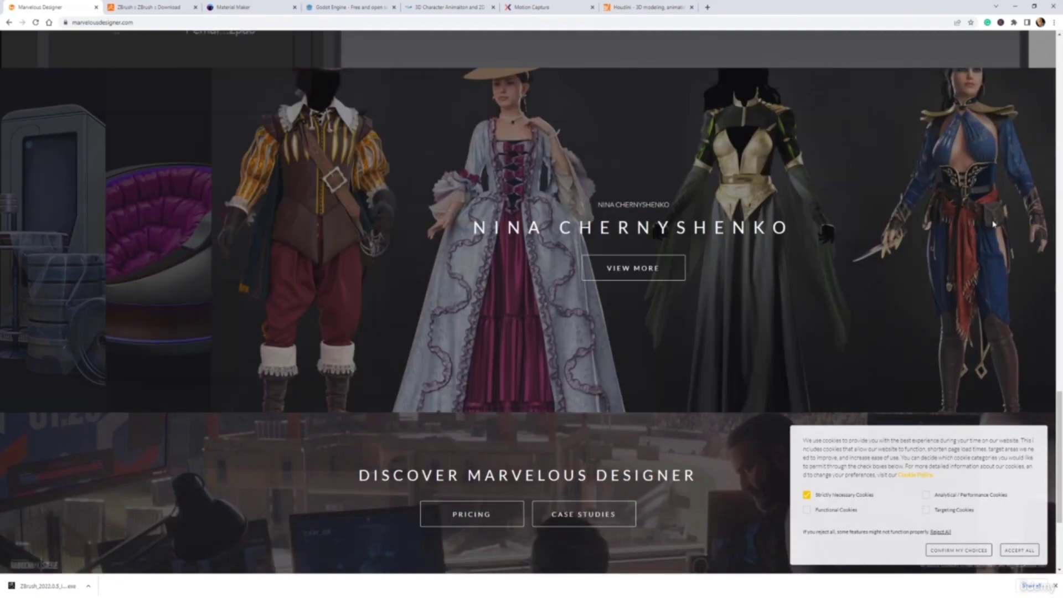
scroll(494, 259, "down", 2)
scroll(323, 240, "up", 5)
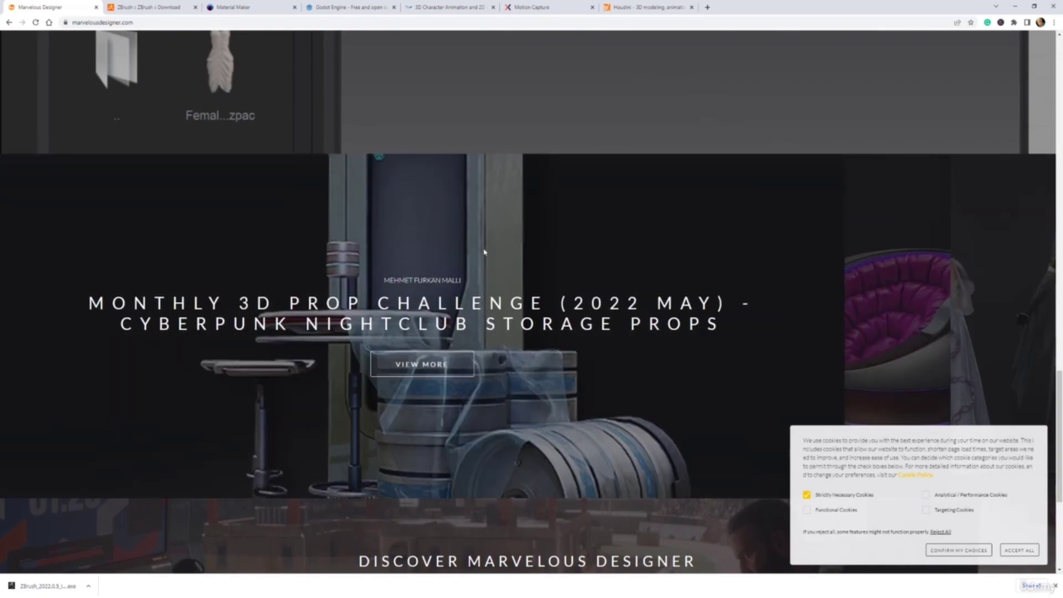
scroll(483, 252, "down", 3)
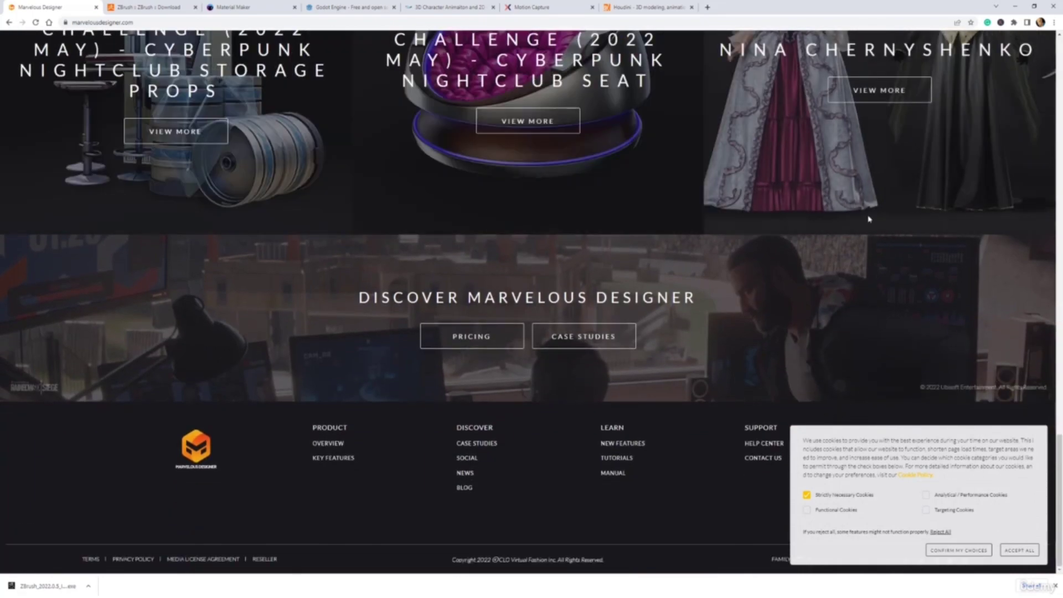
scroll(869, 219, "up", 15)
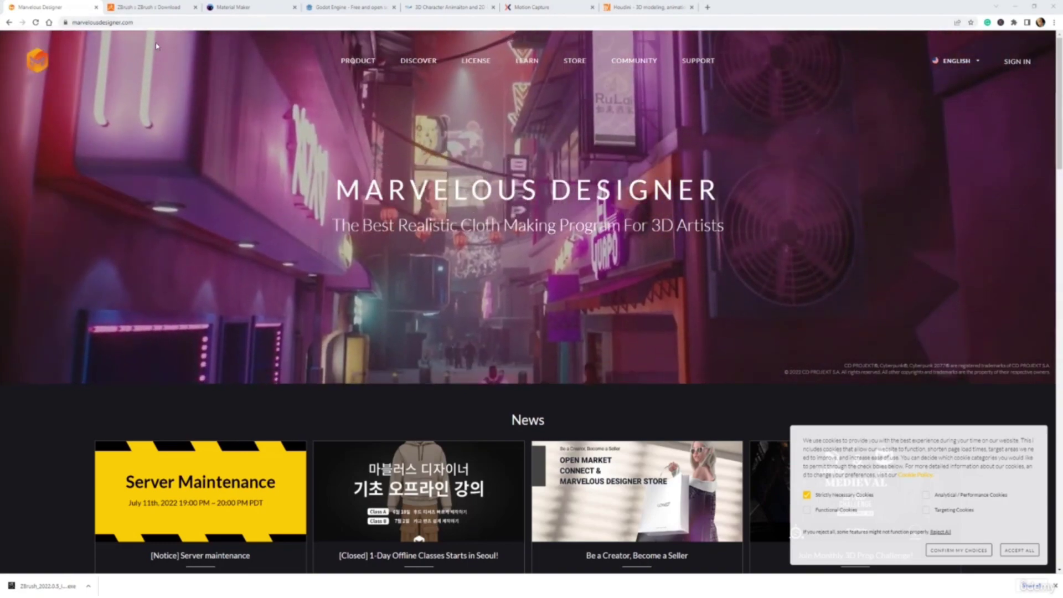
scroll(249, 154, "down", 7)
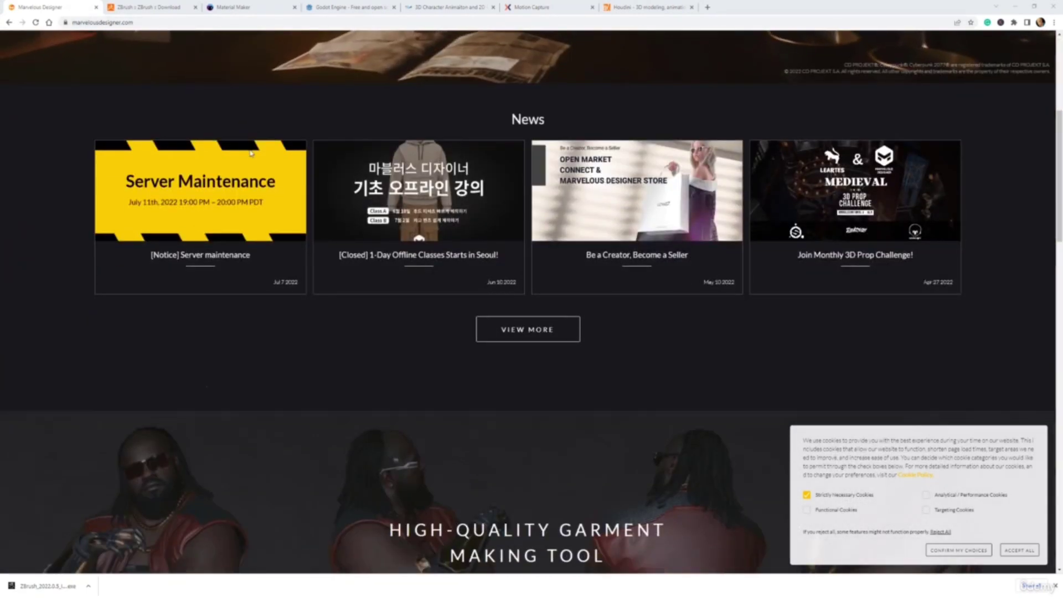
scroll(250, 153, "down", 8)
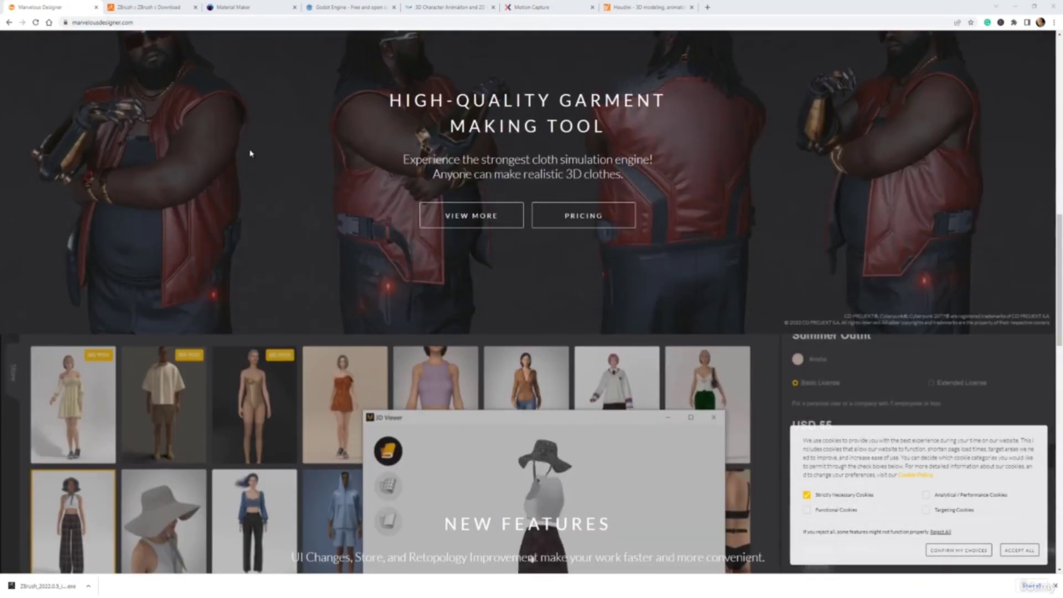
scroll(254, 155, "down", 4)
scroll(294, 136, "up", 13)
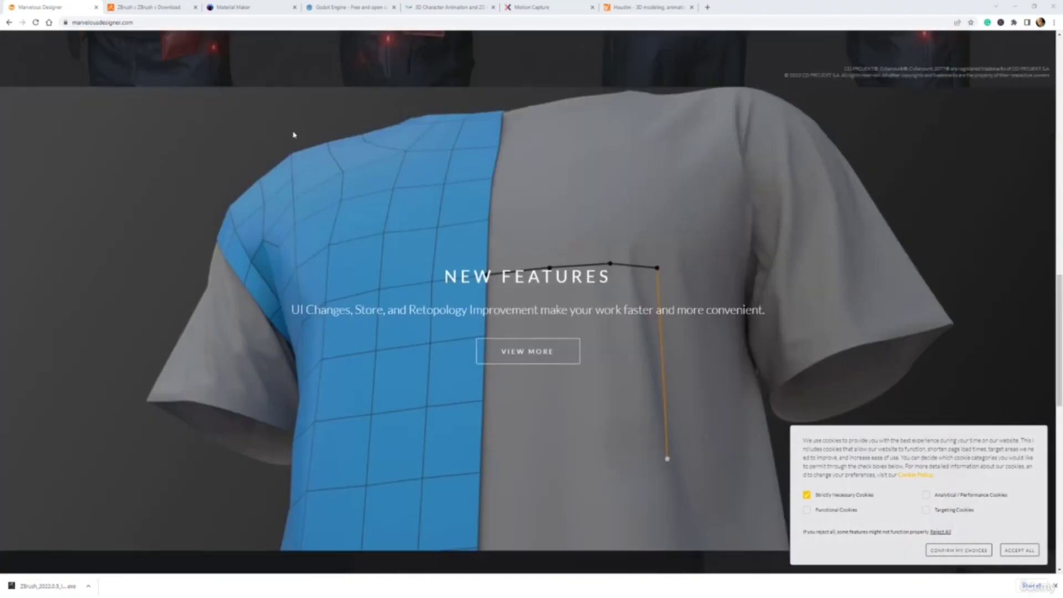
scroll(309, 129, "up", 7)
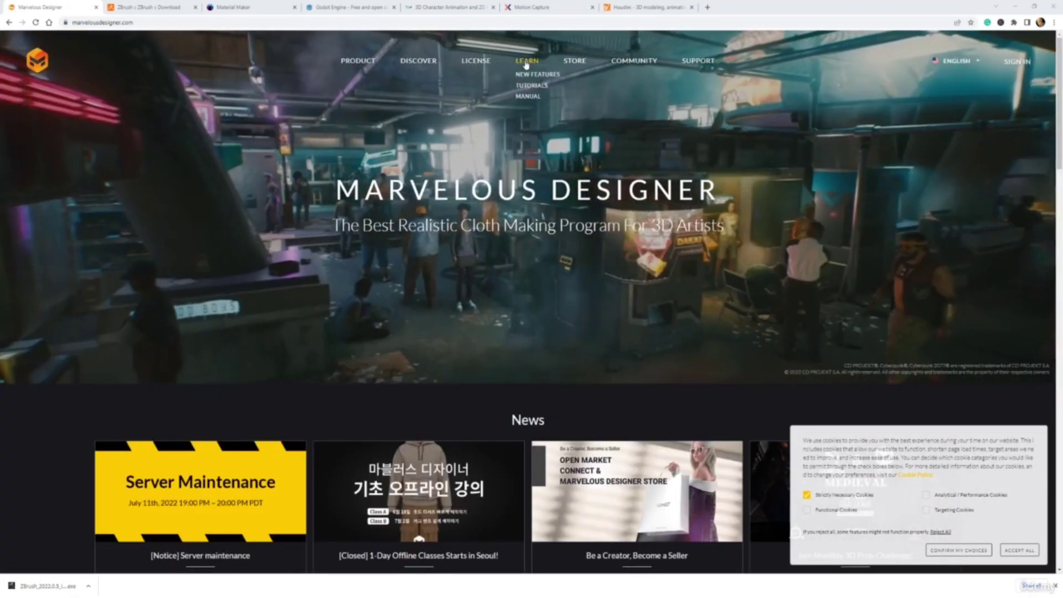
mouse_move(428, 69)
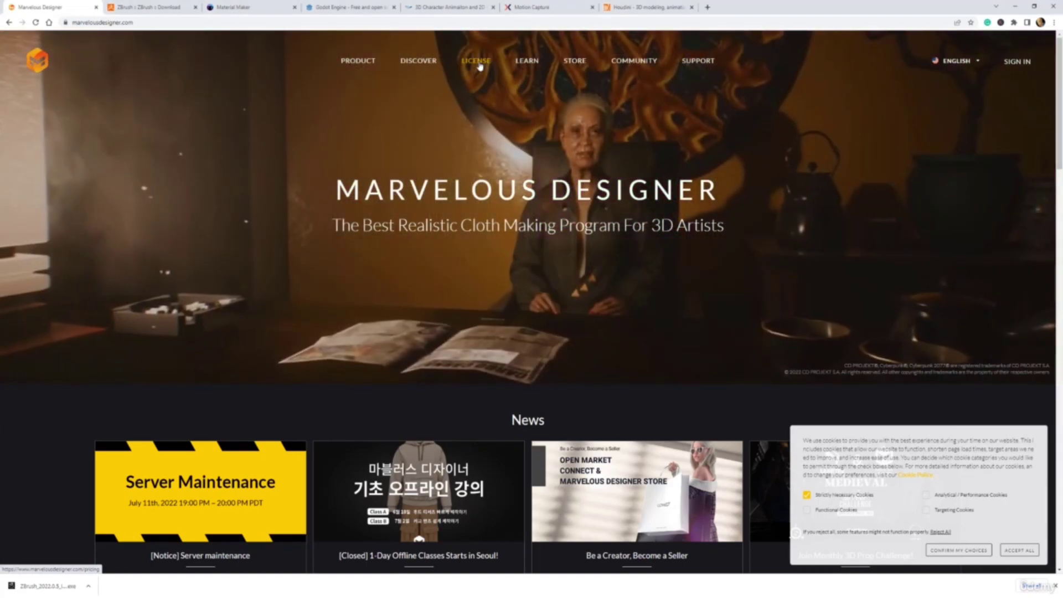
Step: Show Marvelous Designer Personal licence pricing (USD 39 monthly, 280 yearly), then switch to the ZBrush download tab
left_click(480, 66)
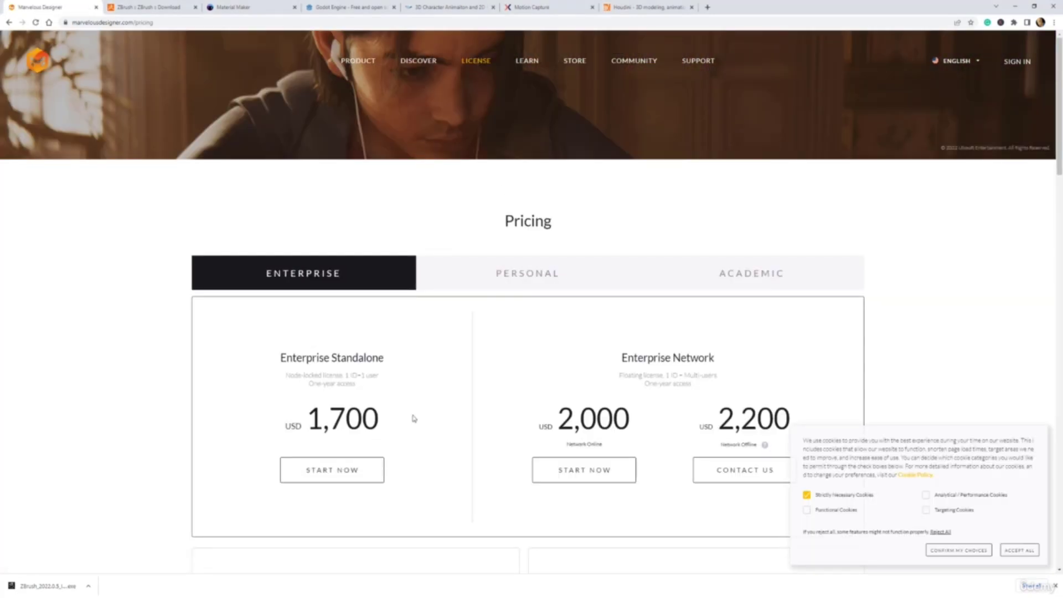
scroll(533, 361, "down", 3)
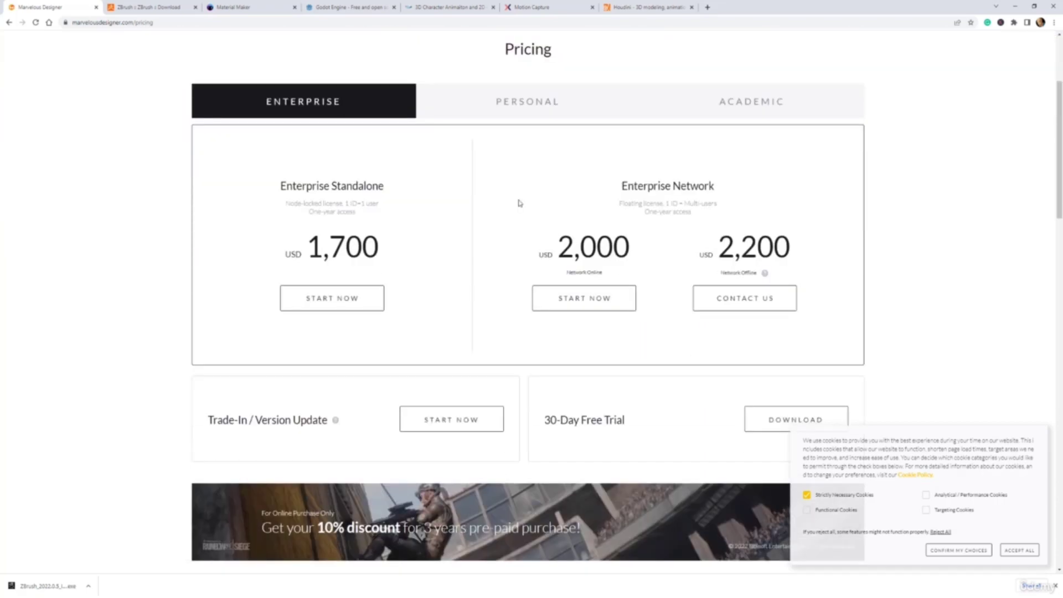
left_click(526, 111)
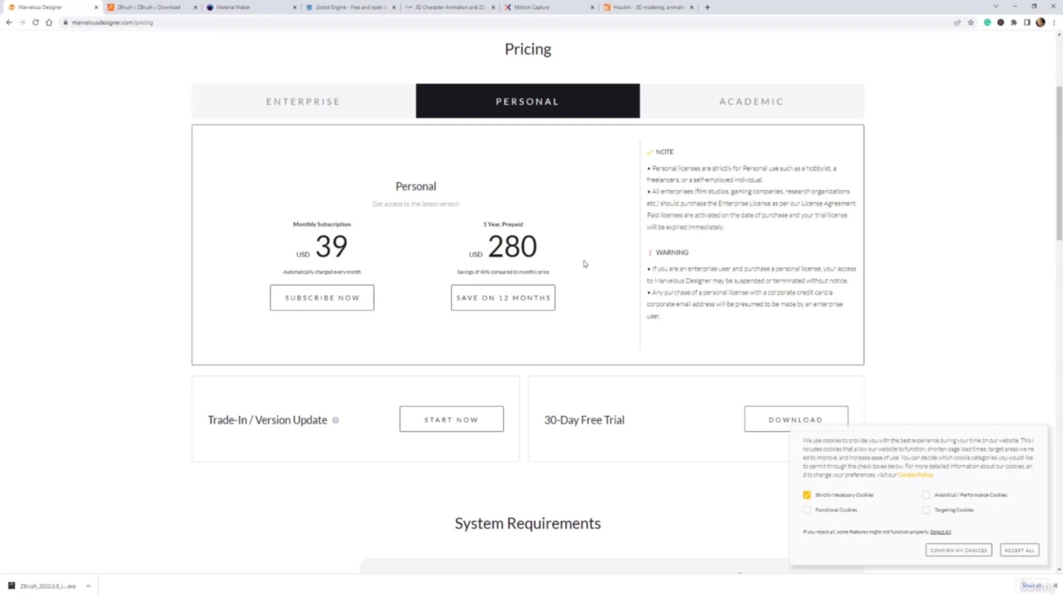
scroll(586, 264, "up", 3)
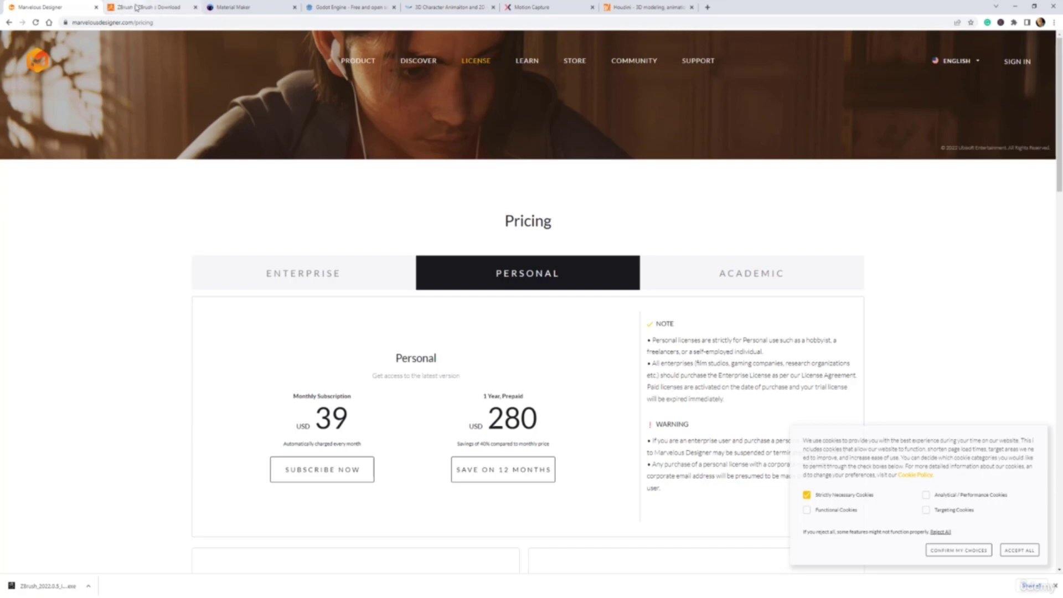
left_click(136, 7)
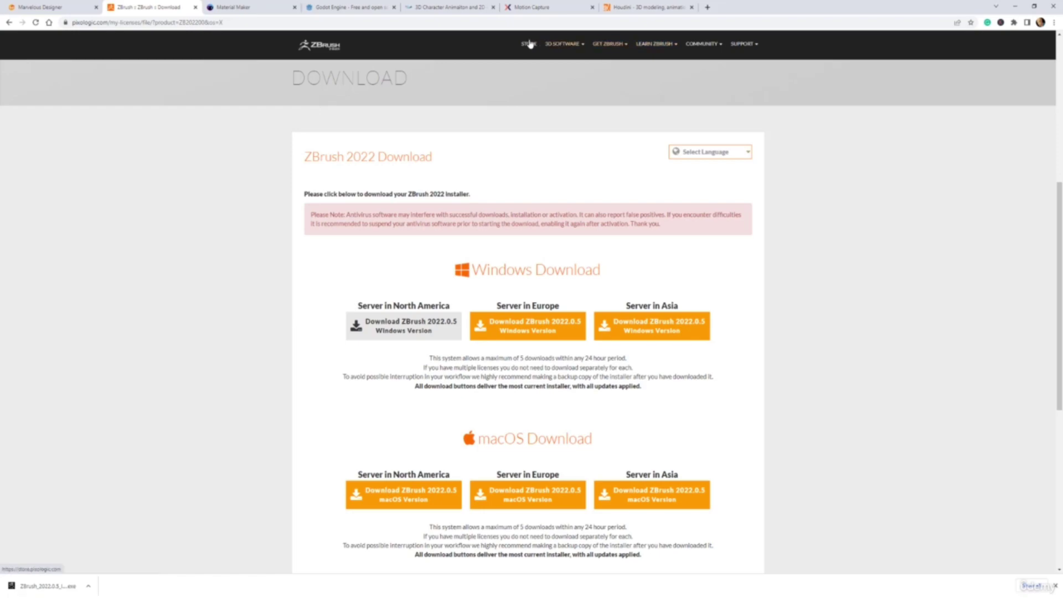
Step: Go via the ZBrush logo to the pixologic home page, then open the ZBrush 2022 features page
left_click(321, 48)
scroll(212, 201, "down", 1)
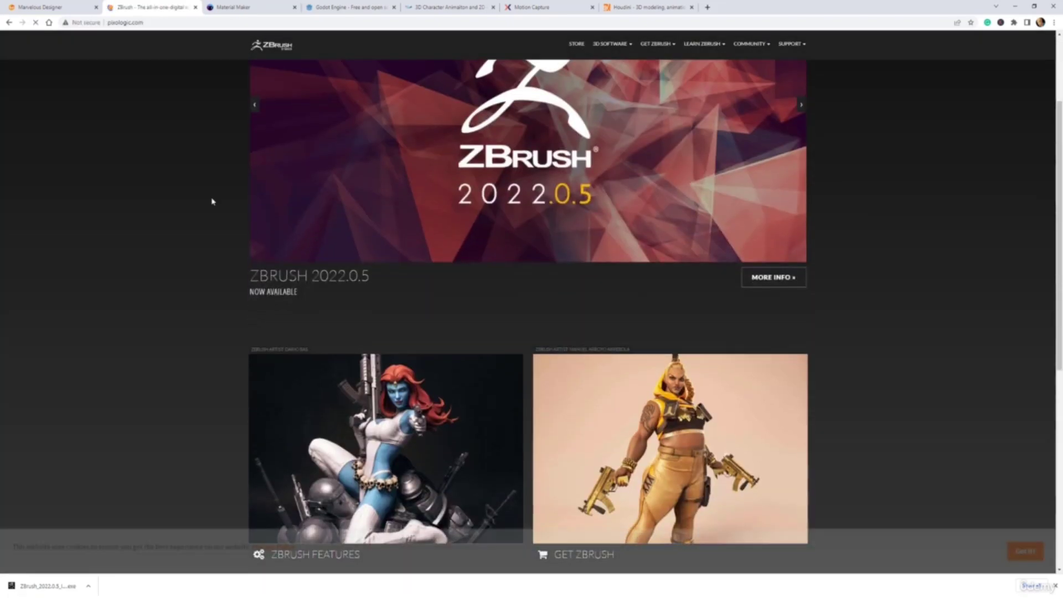
scroll(212, 201, "down", 7)
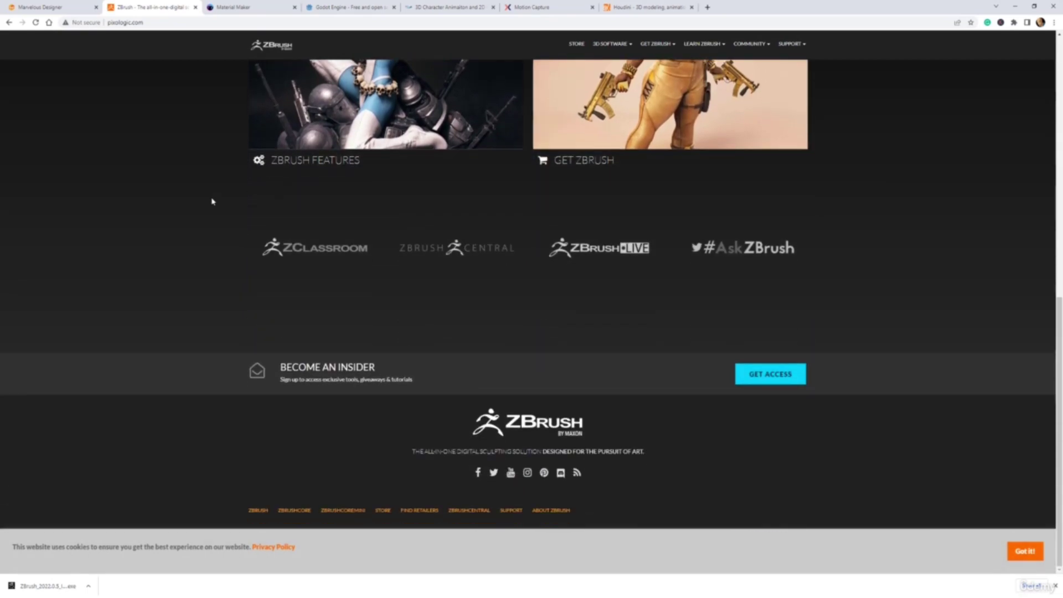
scroll(212, 201, "up", 4)
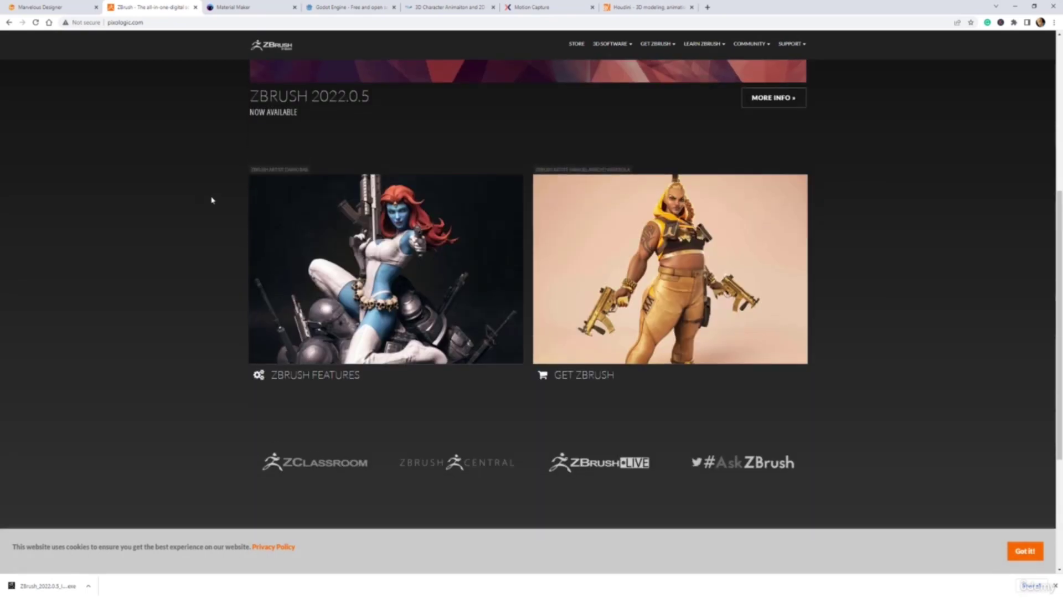
left_click(396, 252)
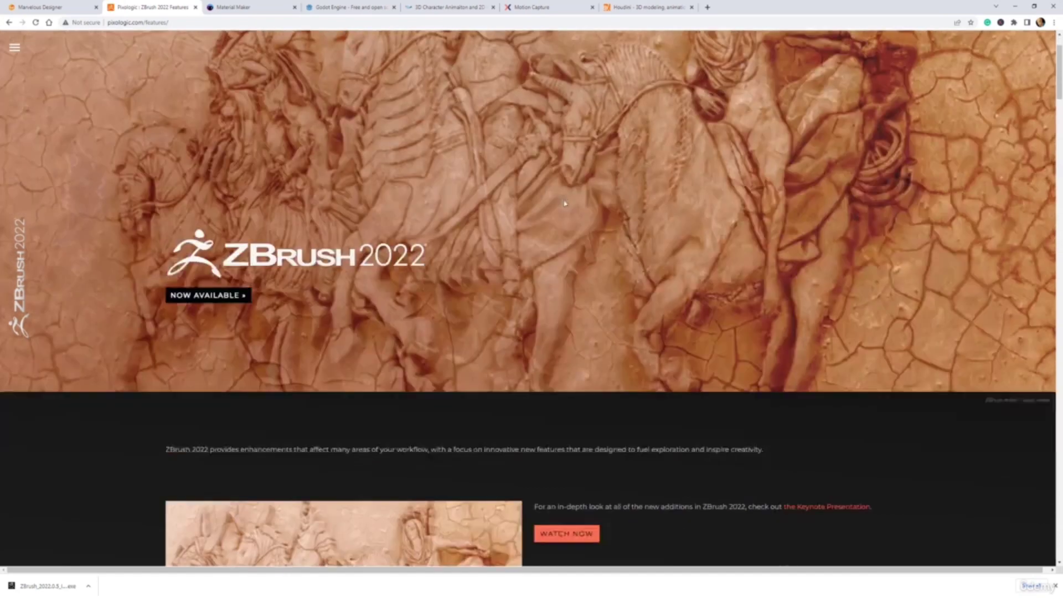
scroll(565, 203, "down", 6)
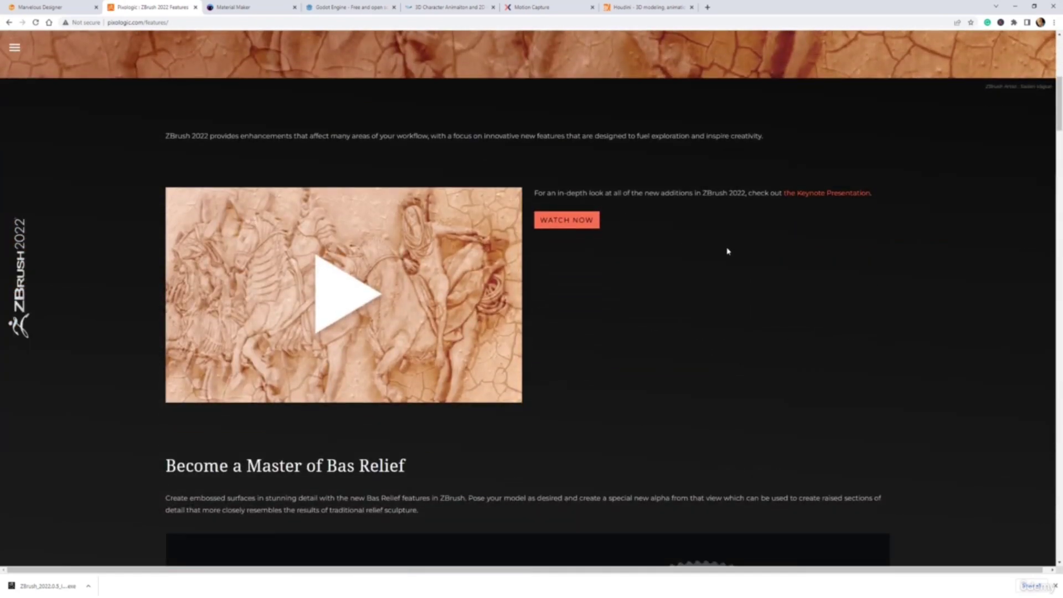
scroll(727, 251, "down", 9)
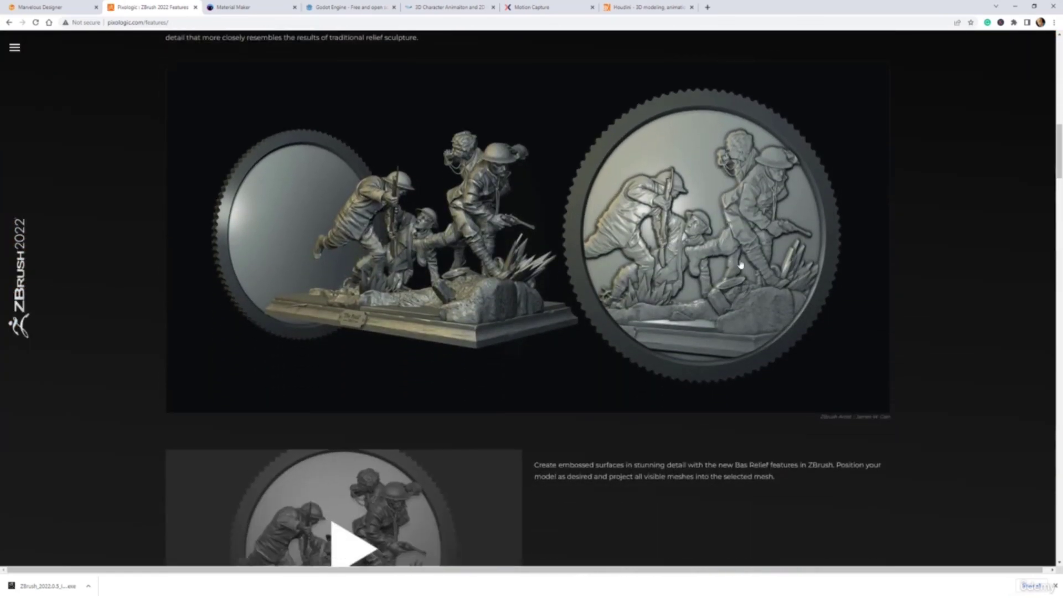
scroll(740, 265, "up", 2)
scroll(740, 264, "down", 10)
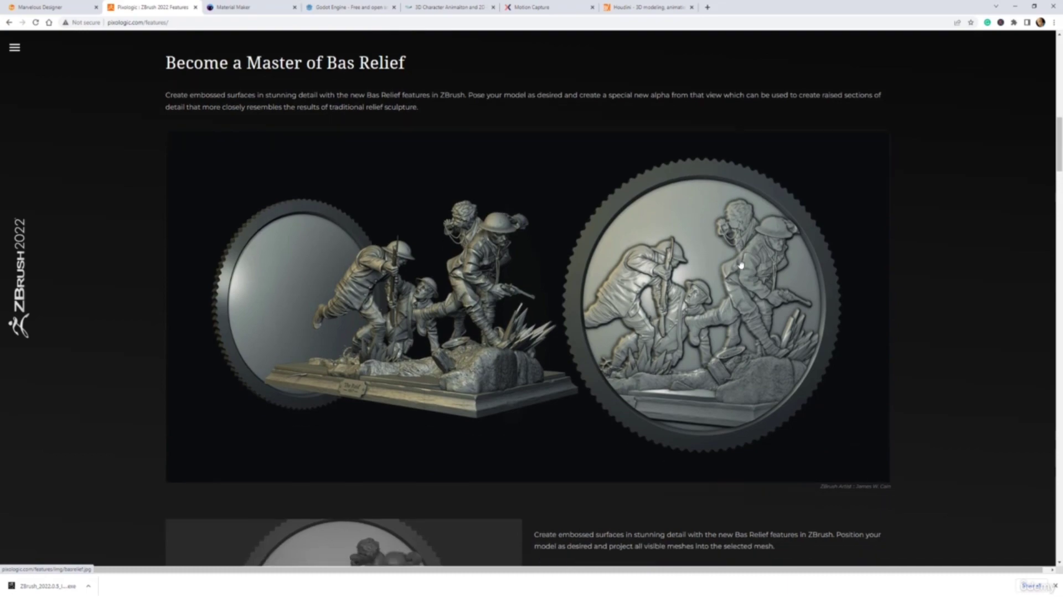
scroll(740, 265, "down", 8)
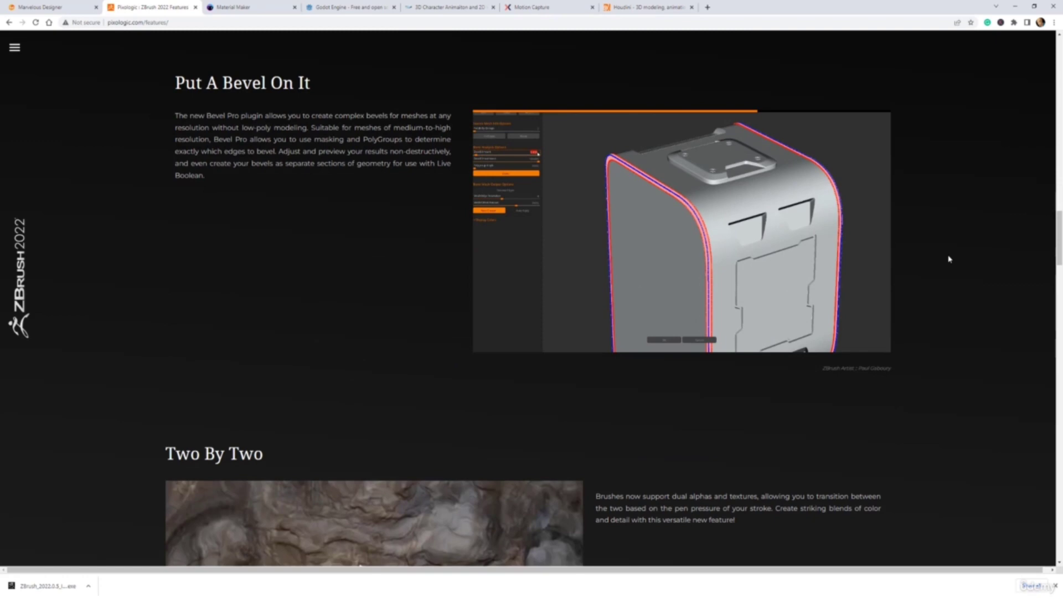
scroll(949, 258, "down", 5)
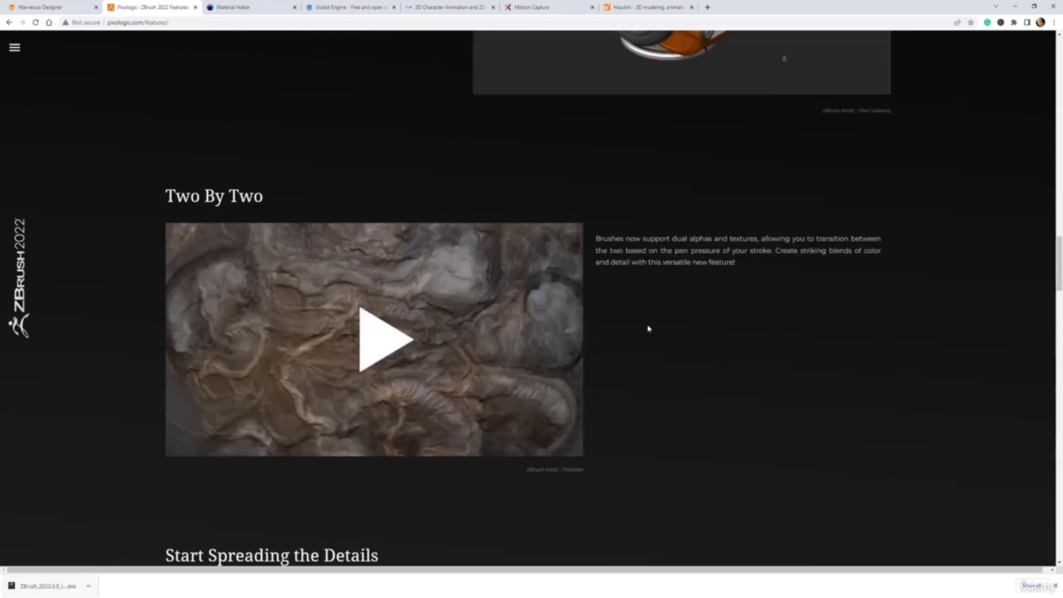
scroll(793, 299, "down", 2)
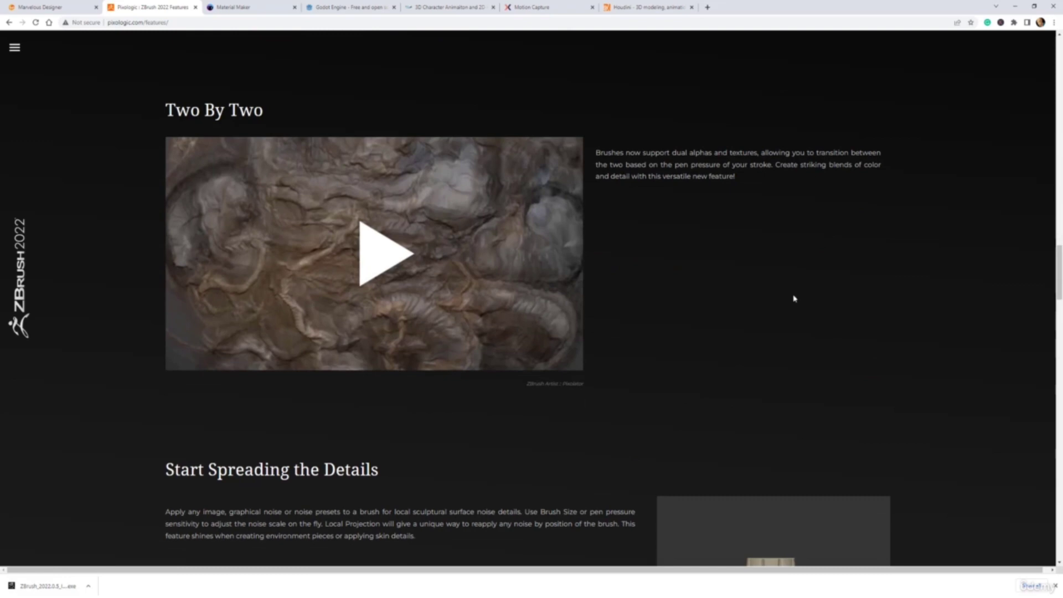
scroll(793, 299, "down", 17)
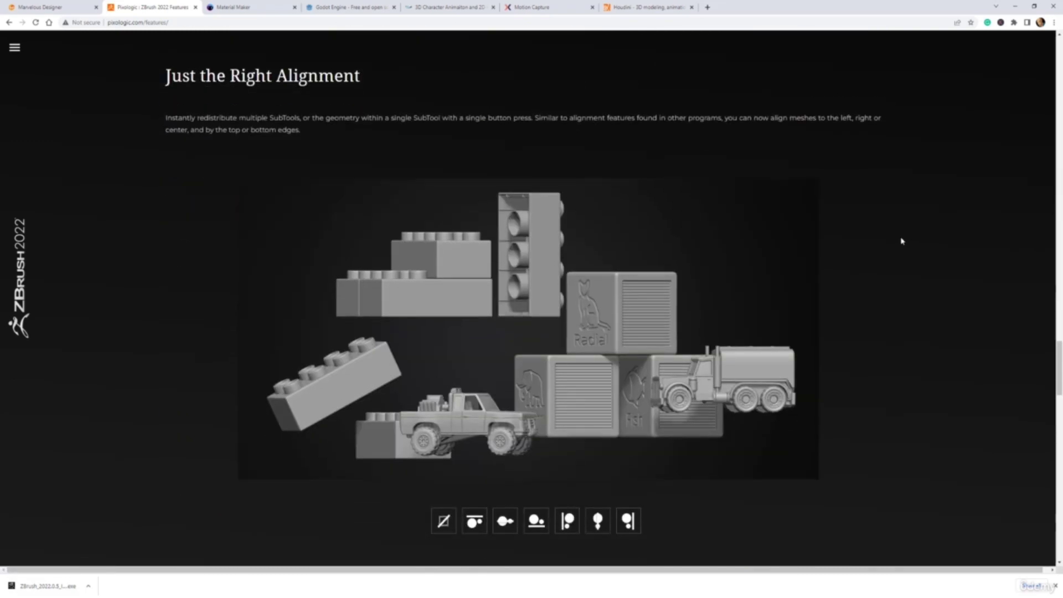
scroll(901, 241, "down", 16)
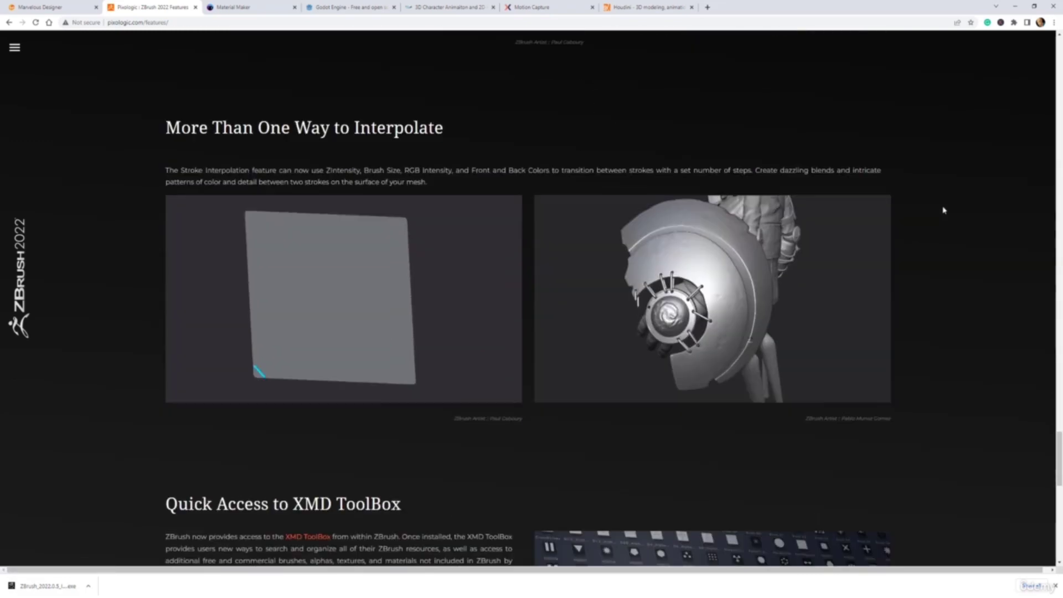
scroll(944, 210, "down", 6)
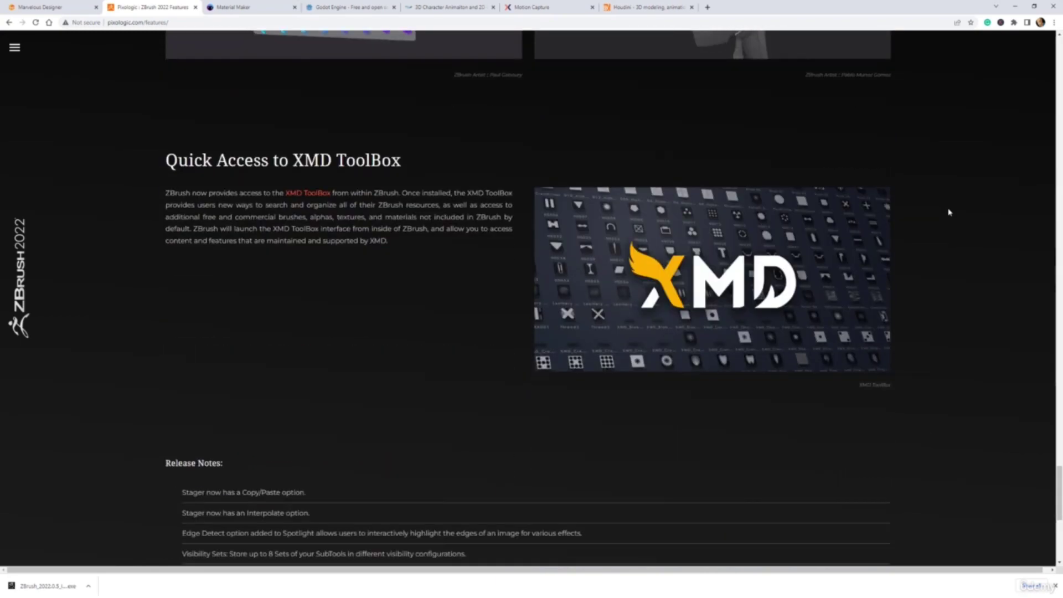
scroll(944, 284, "down", 7)
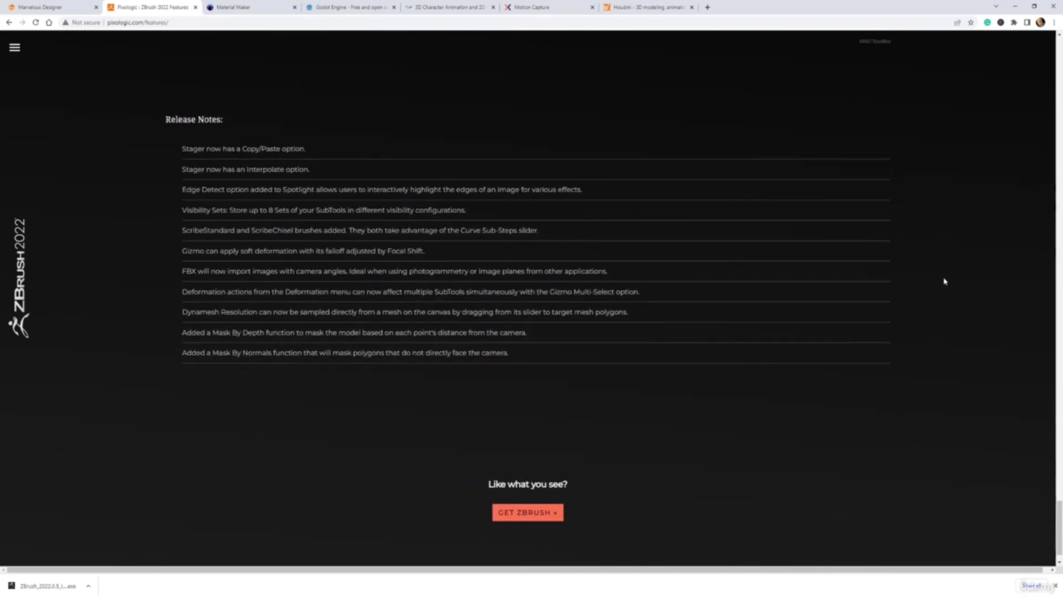
scroll(943, 256, "up", 7)
scroll(940, 248, "up", 20)
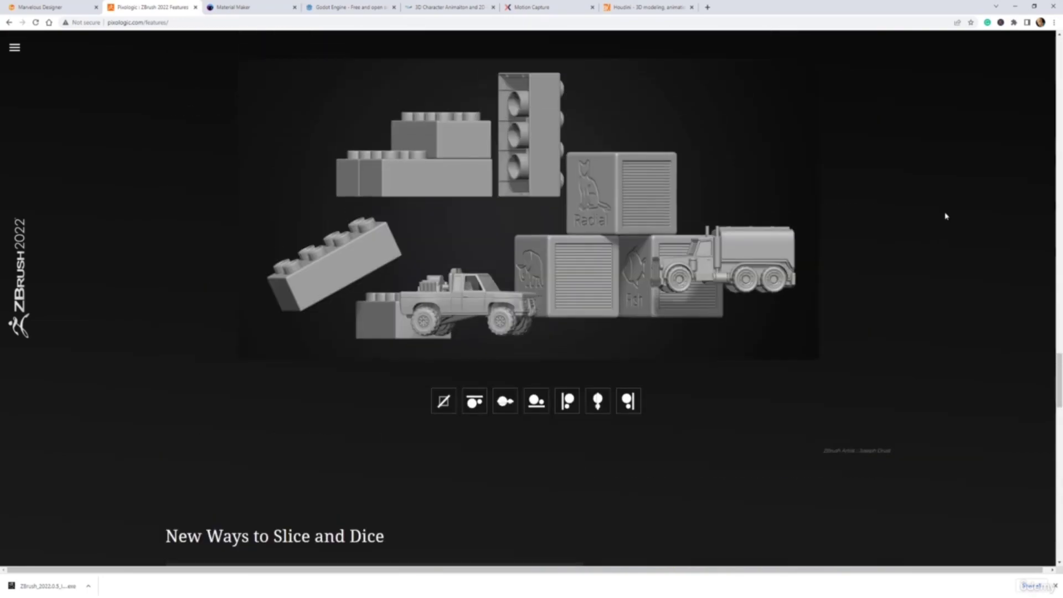
scroll(935, 207, "up", 20)
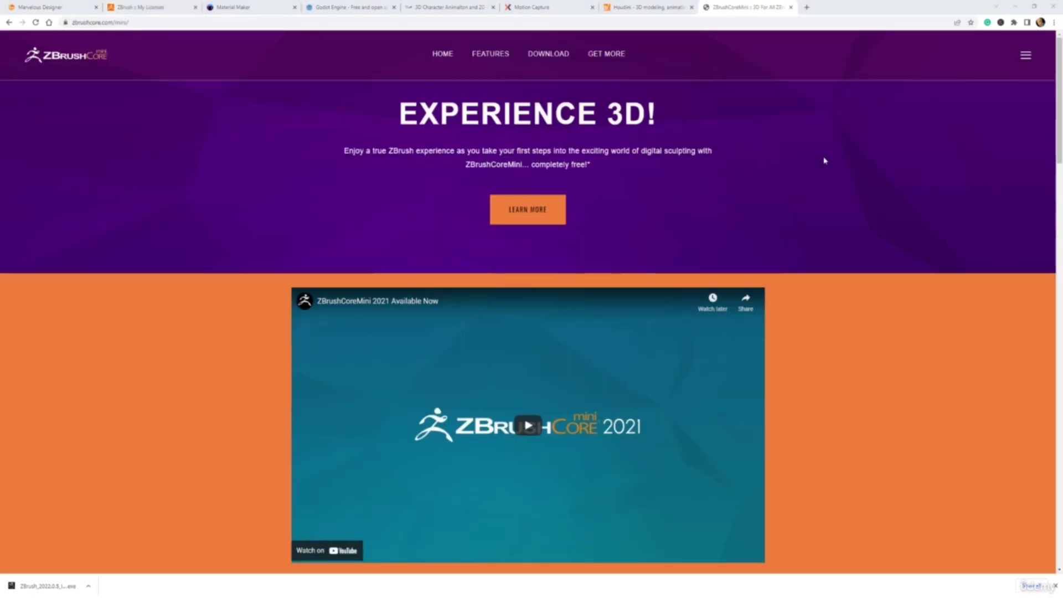
Step: Open the ZBrushCoreMini Features page on zbrushcore.com and scroll through its first sections
left_click(491, 53)
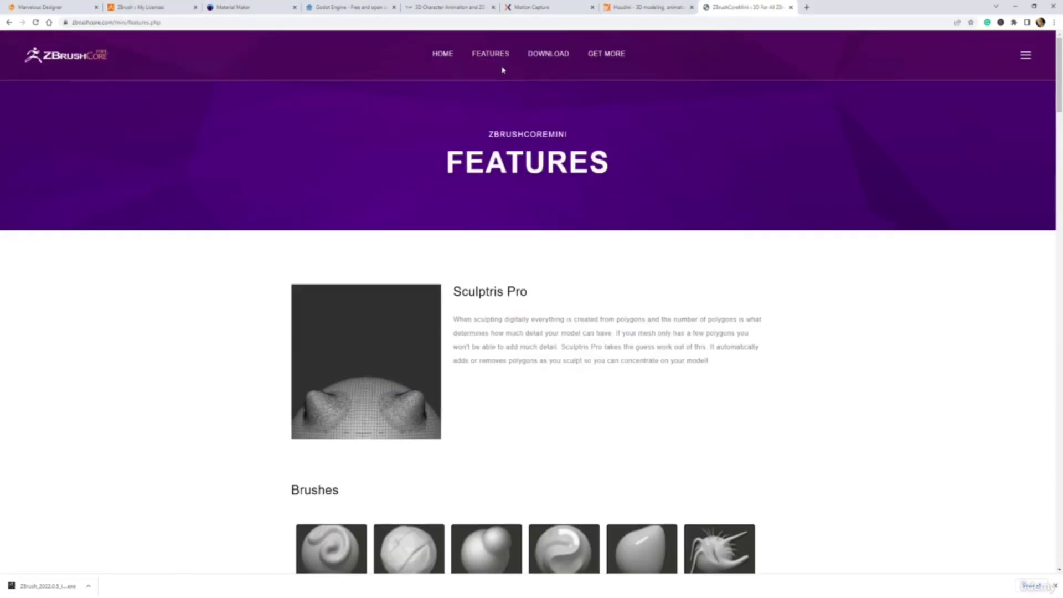
scroll(747, 254, "down", 7)
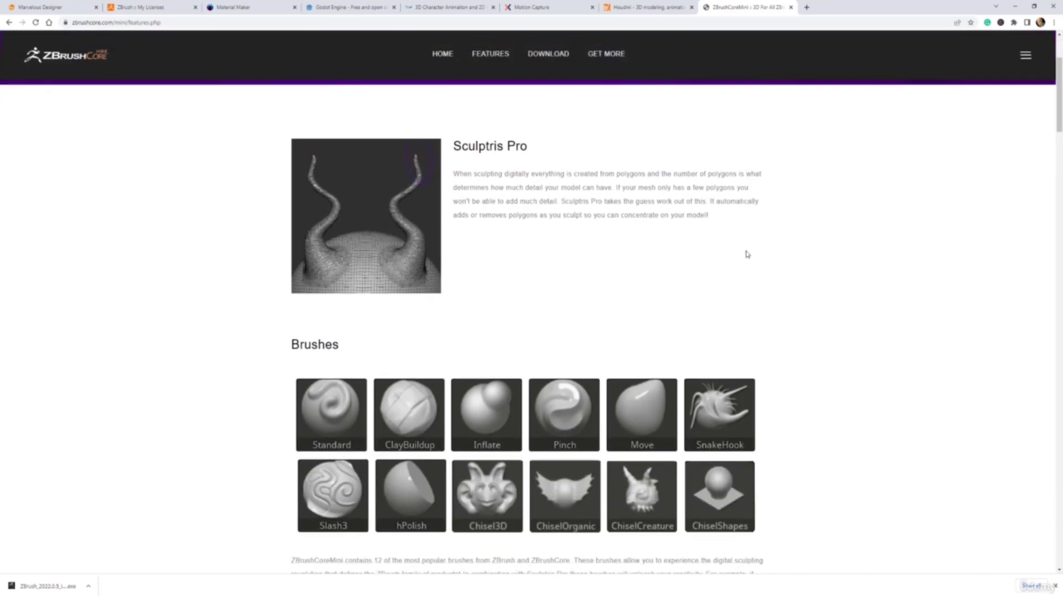
scroll(759, 256, "down", 4)
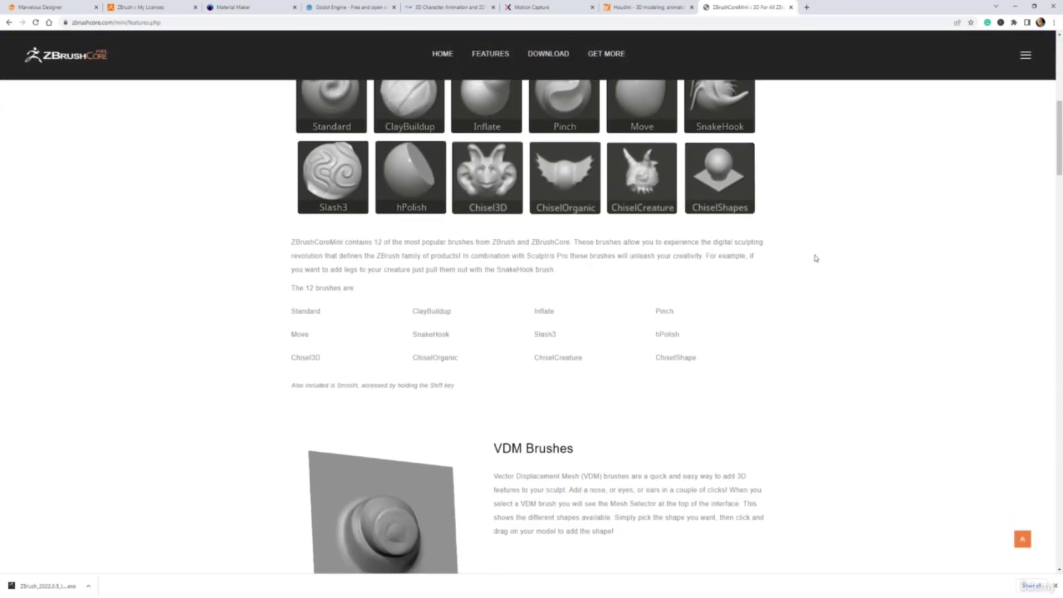
scroll(814, 258, "down", 3)
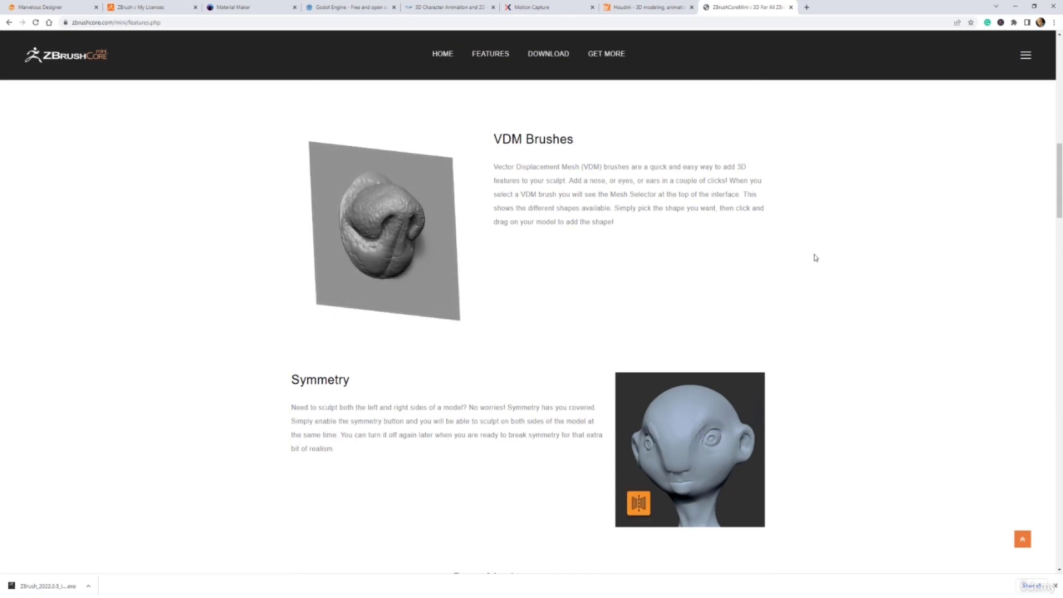
scroll(814, 258, "up", 14)
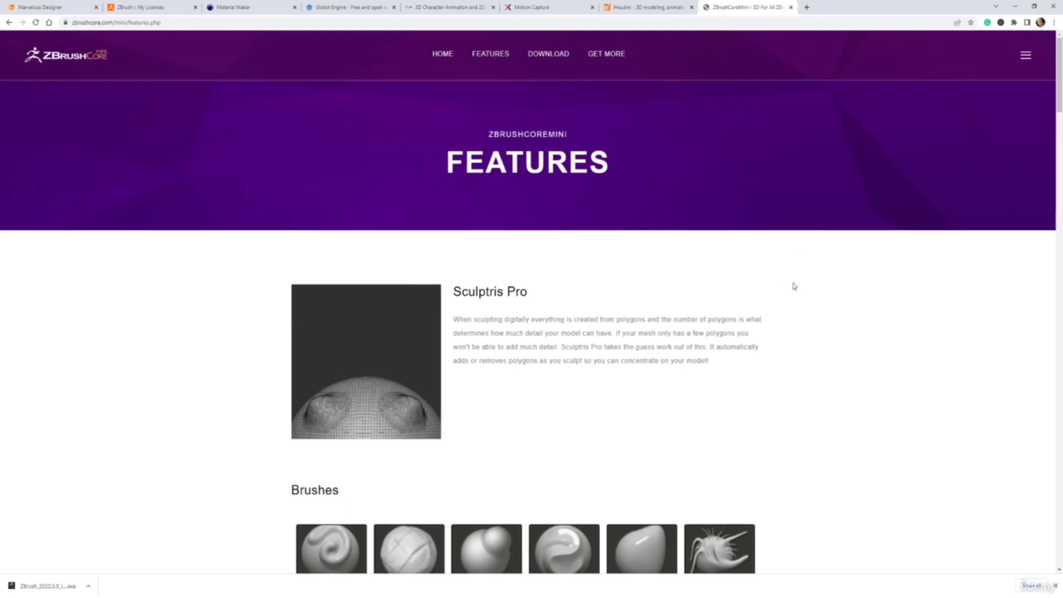
scroll(786, 284, "down", 5)
scroll(774, 284, "down", 3)
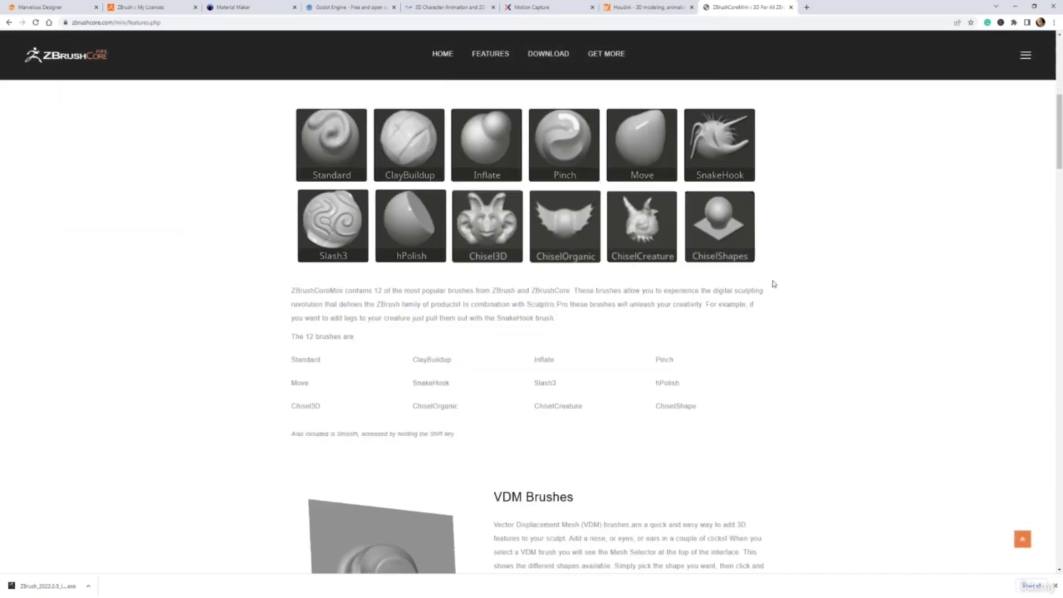
scroll(814, 246, "down", 11)
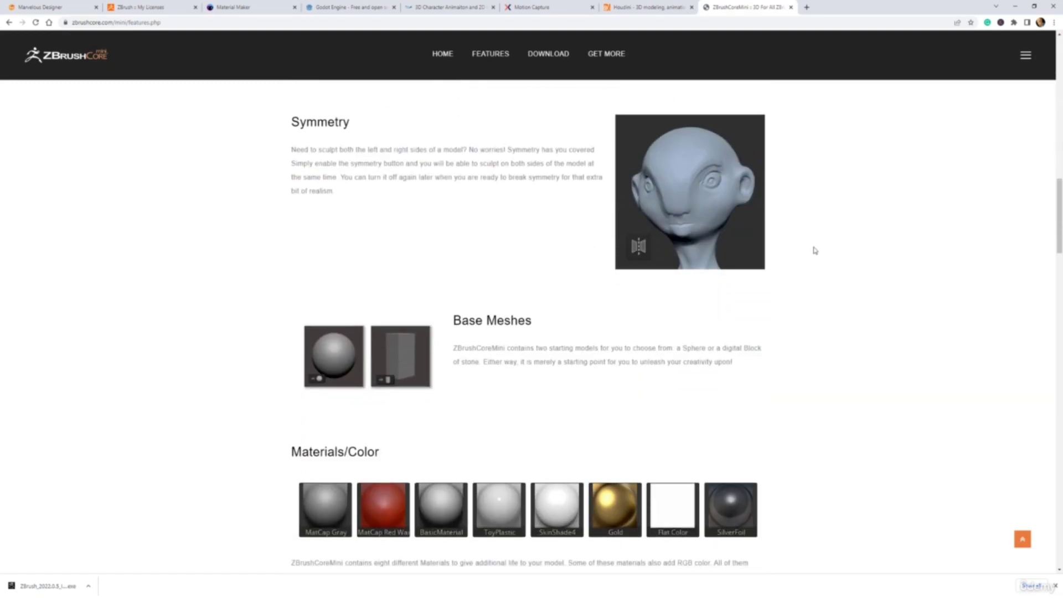
scroll(856, 230, "down", 9)
Step: Scroll down to the system requirements, then back up the page
scroll(858, 230, "down", 7)
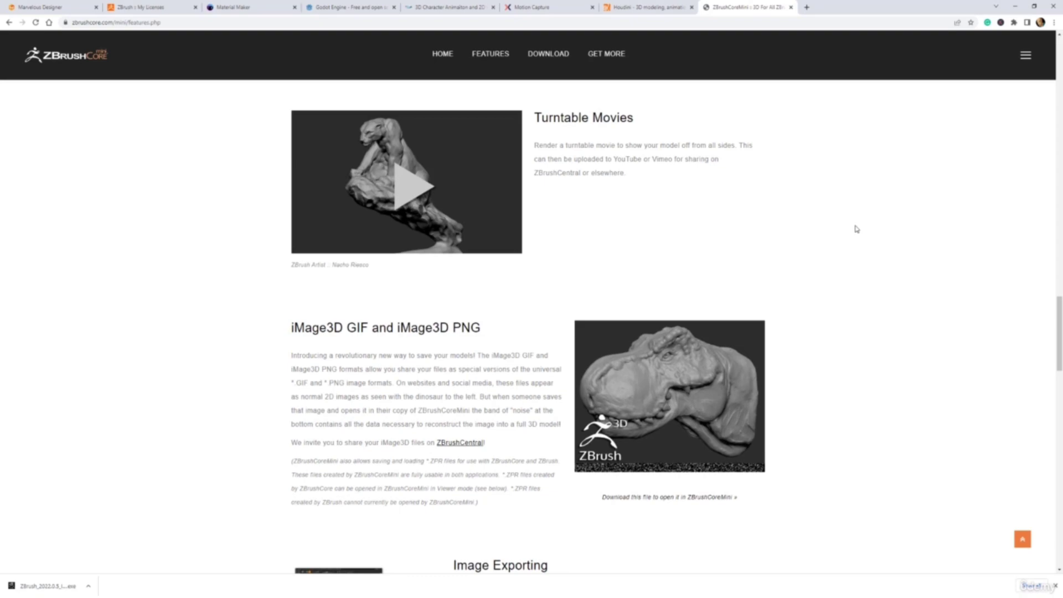
scroll(856, 229, "down", 10)
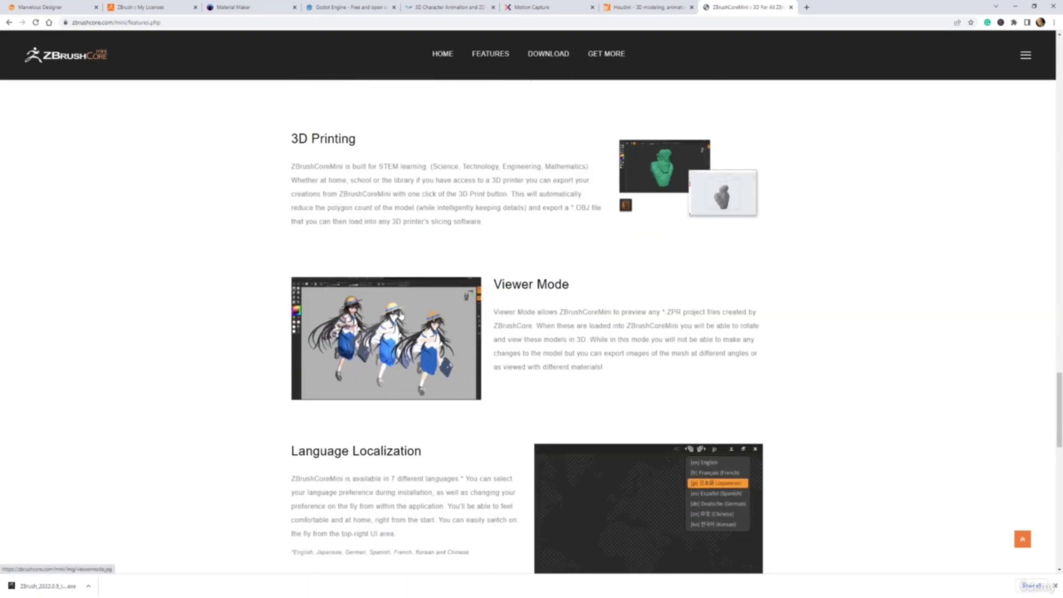
scroll(836, 301, "down", 2)
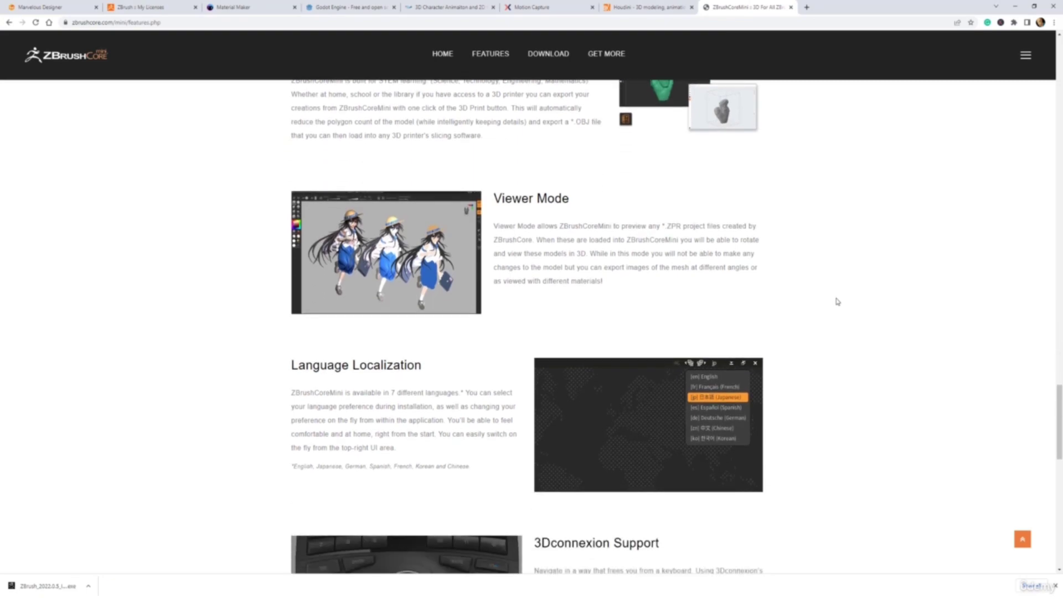
scroll(837, 302, "down", 5)
scroll(837, 297, "down", 5)
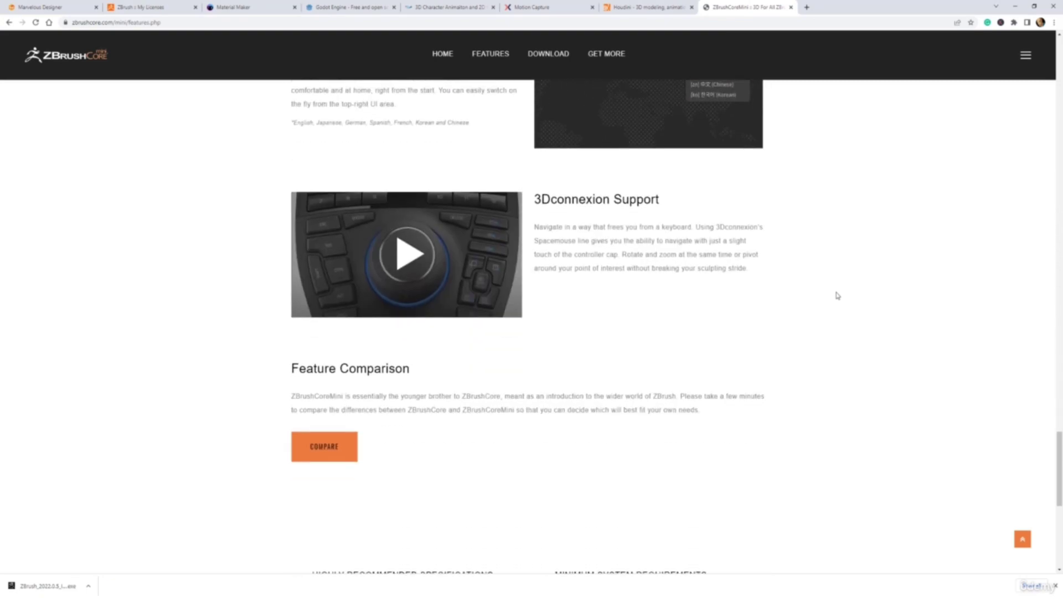
scroll(837, 292, "down", 3)
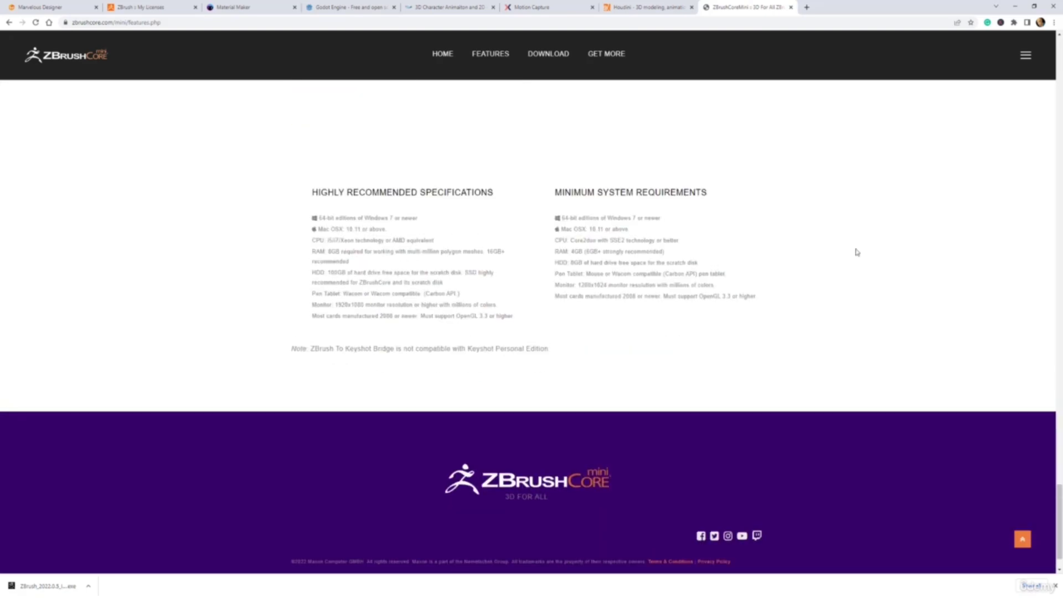
scroll(857, 249, "up", 15)
scroll(880, 236, "up", 15)
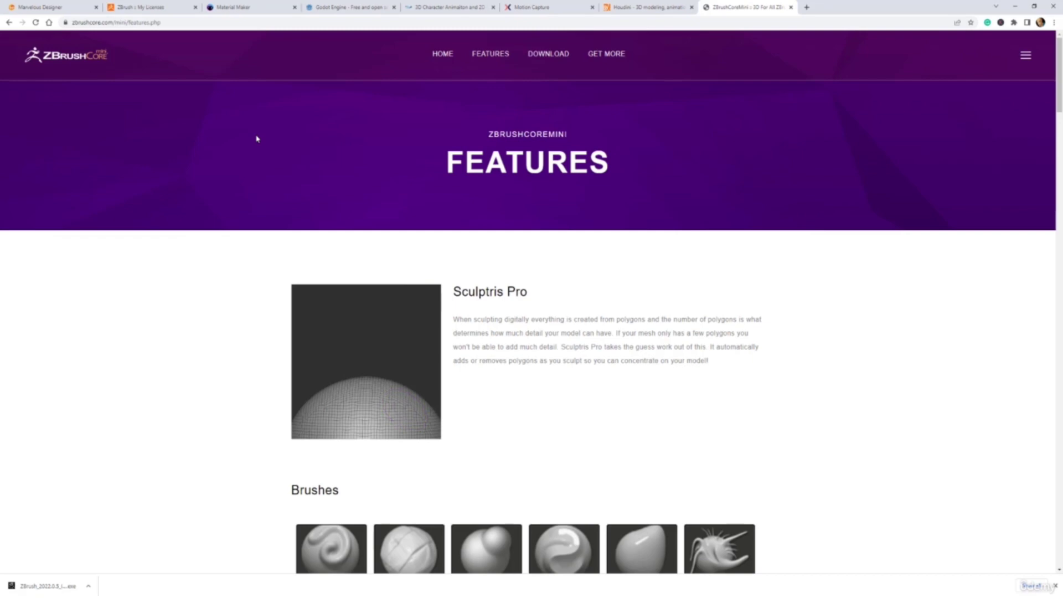
Step: Switch to the Godot Engine website and scroll through its home page
left_click(327, 7)
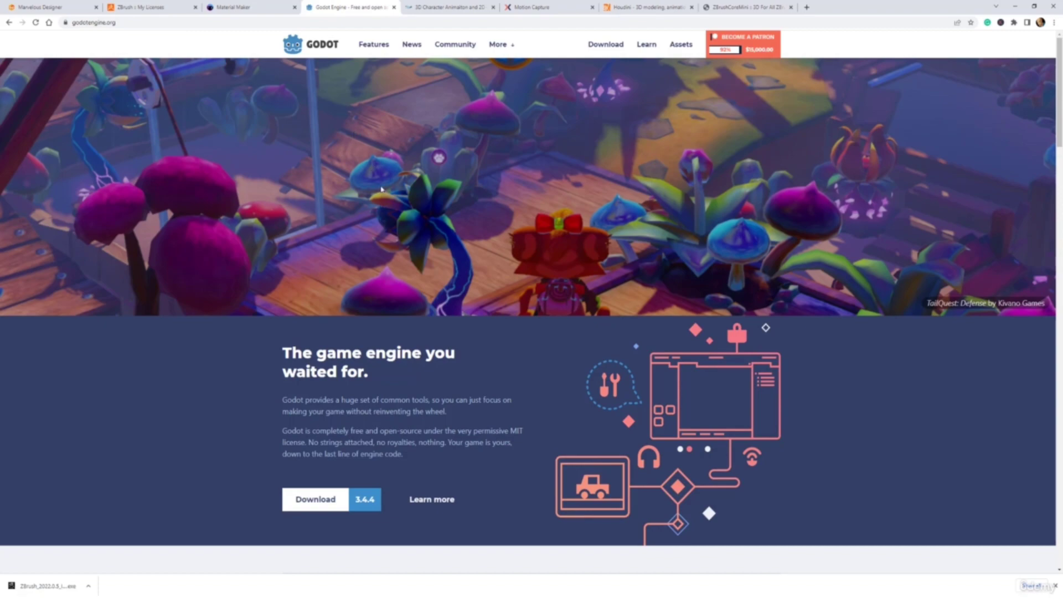
scroll(381, 189, "down", 4)
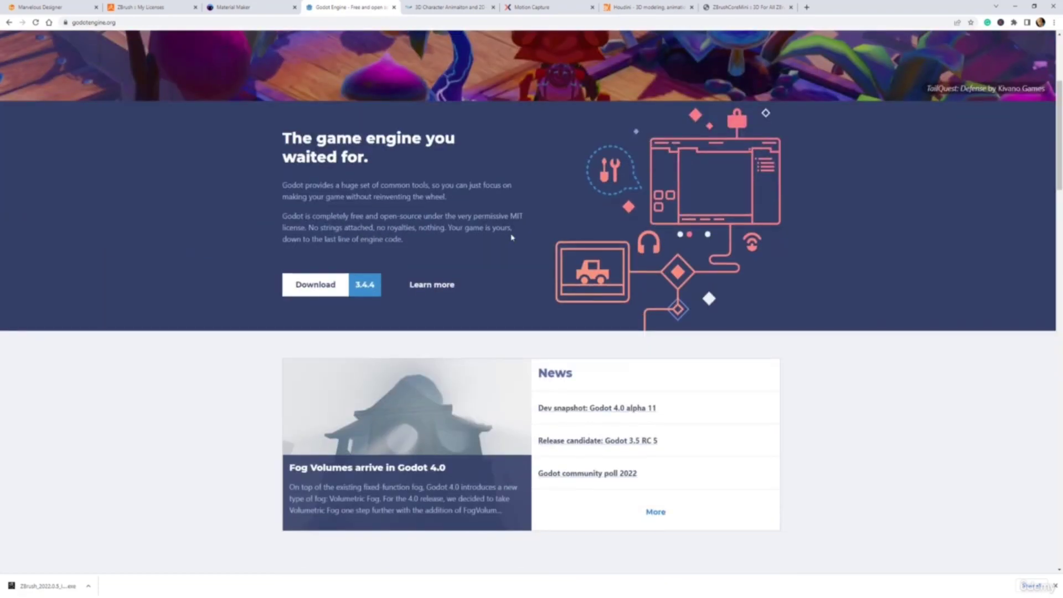
scroll(909, 307, "down", 9)
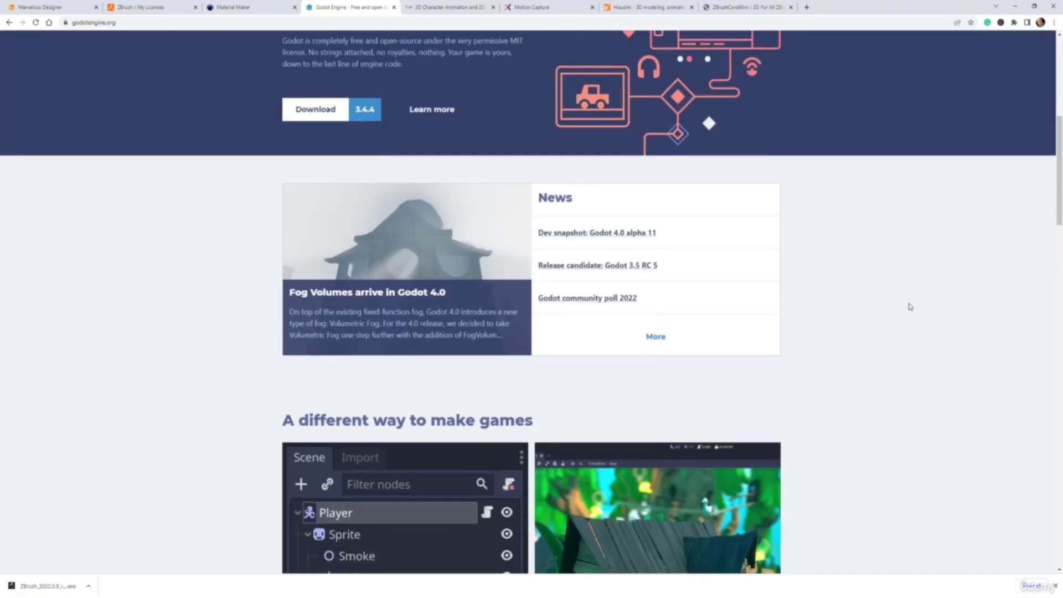
scroll(909, 307, "down", 12)
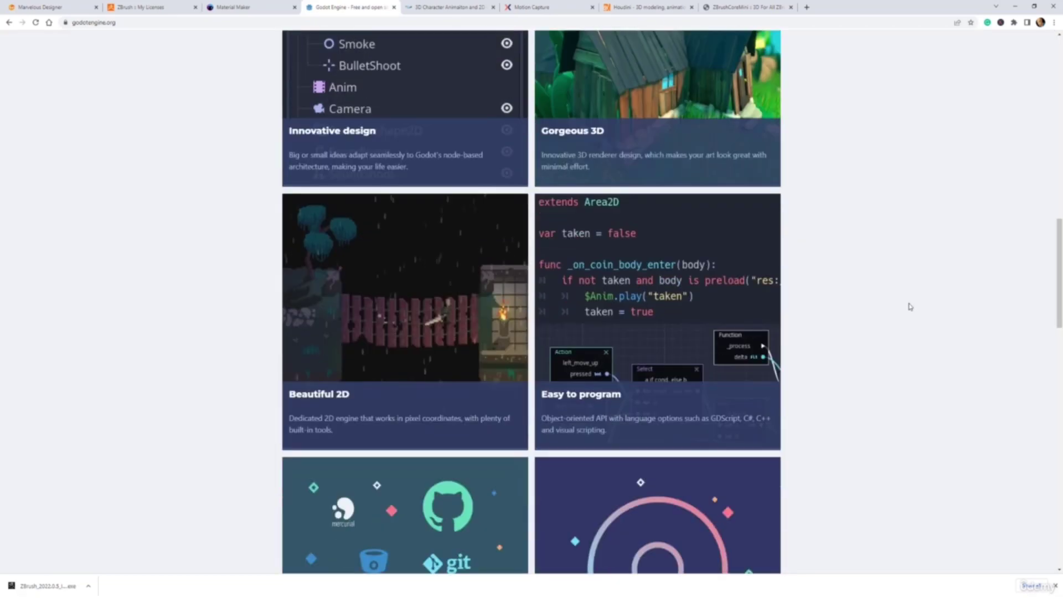
scroll(910, 307, "down", 12)
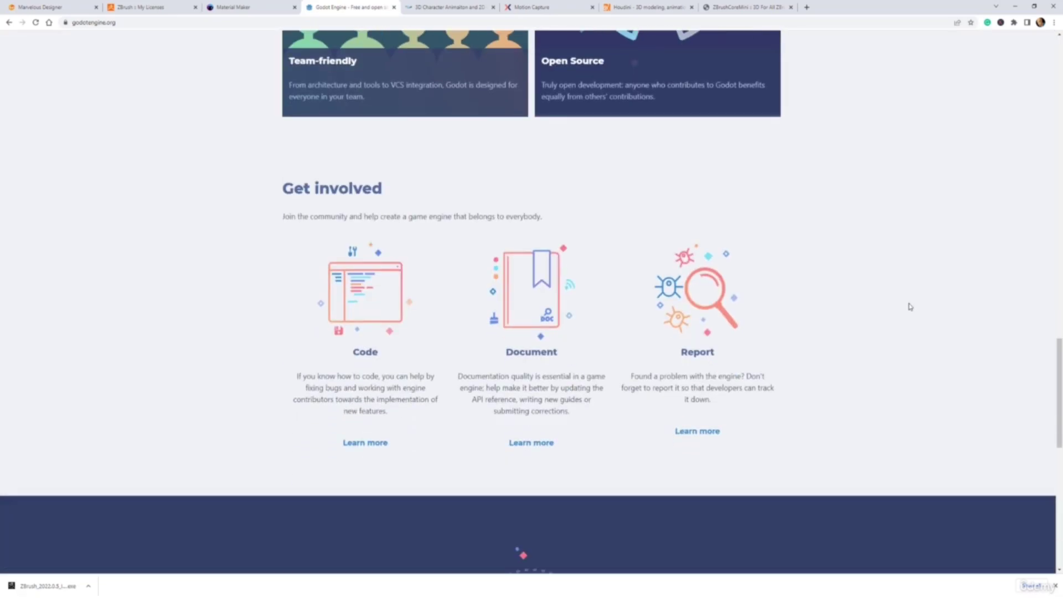
scroll(910, 307, "up", 20)
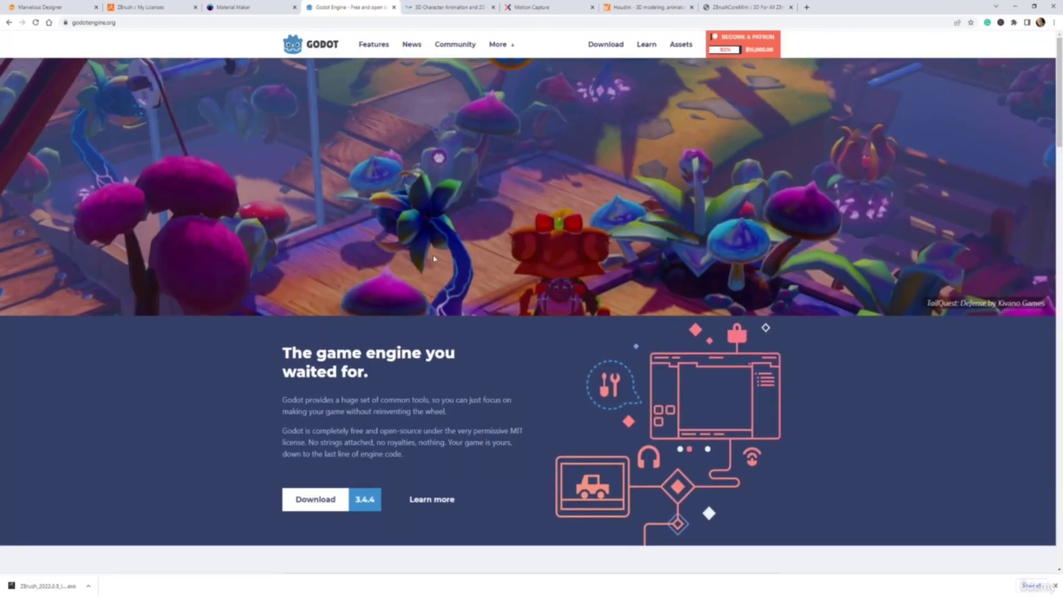
Step: Open Godot Features, scroll through Multi-platform, XR support and Easy teamwork, then return to Innovative design
left_click(374, 48)
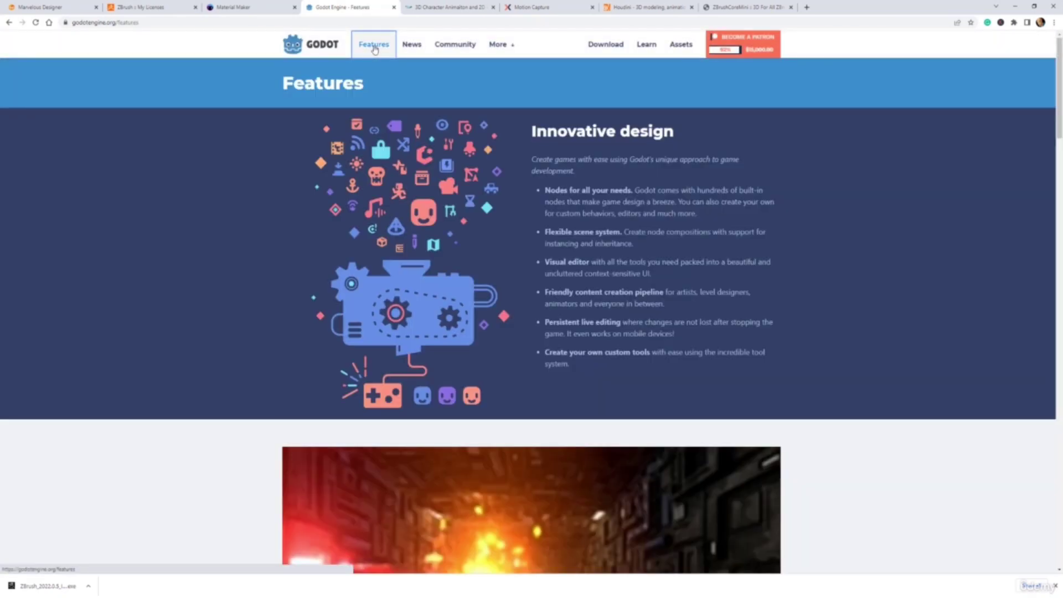
scroll(880, 228, "down", 3)
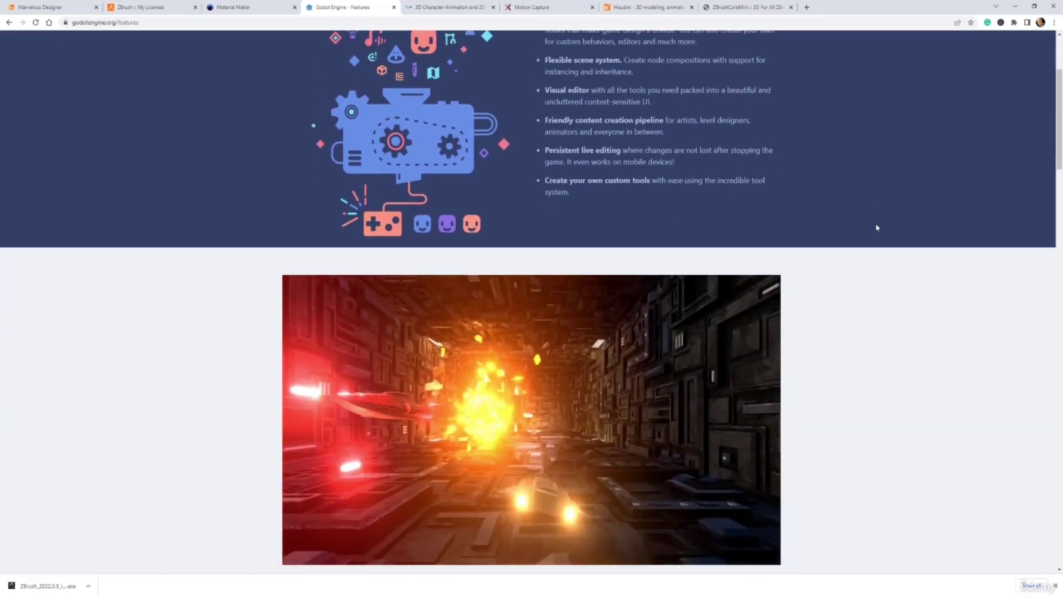
scroll(877, 227, "down", 6)
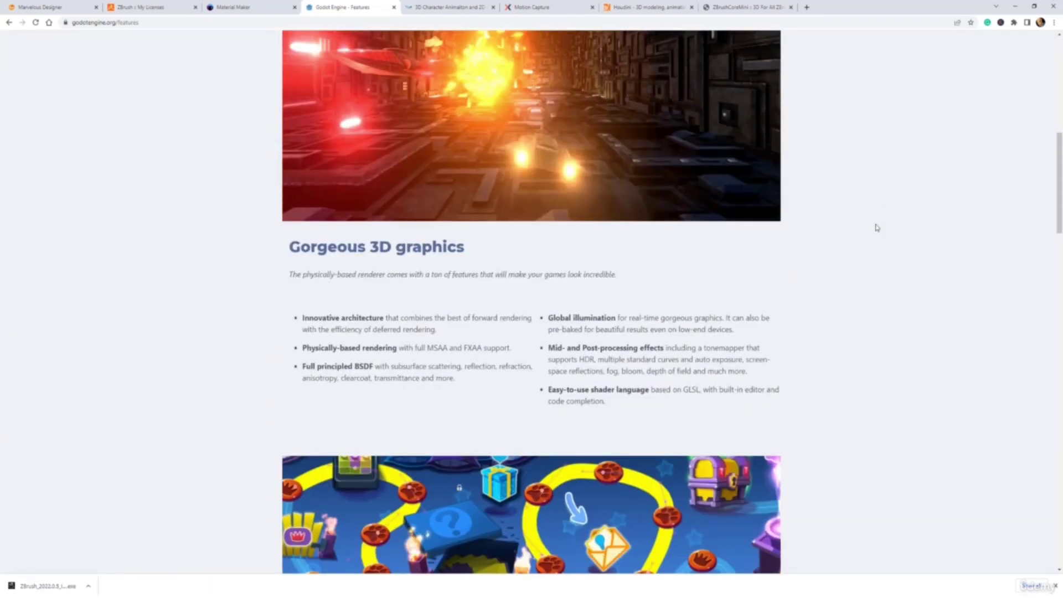
scroll(877, 228, "down", 11)
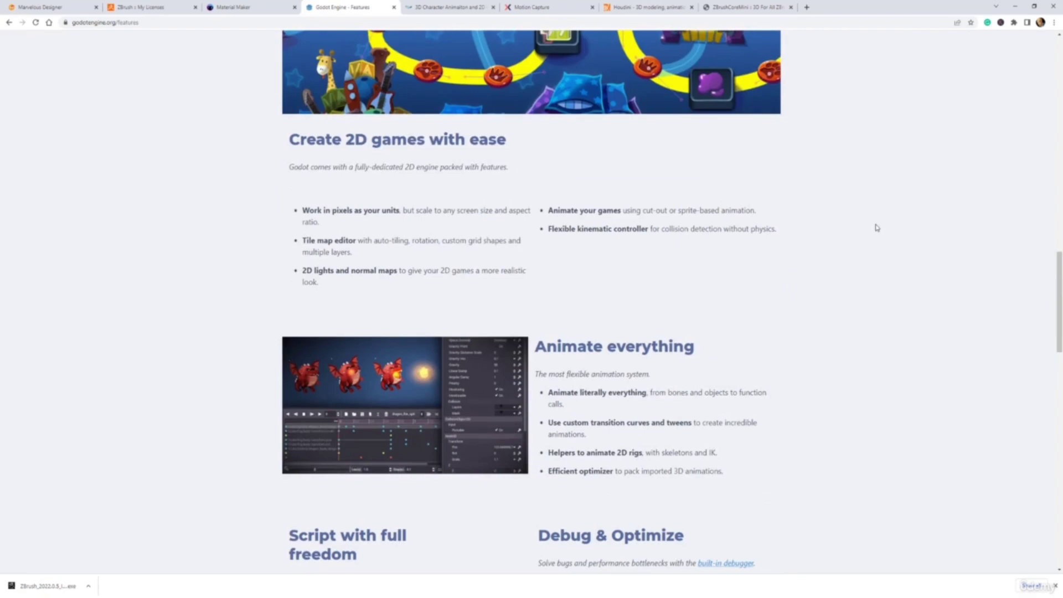
scroll(877, 228, "down", 6)
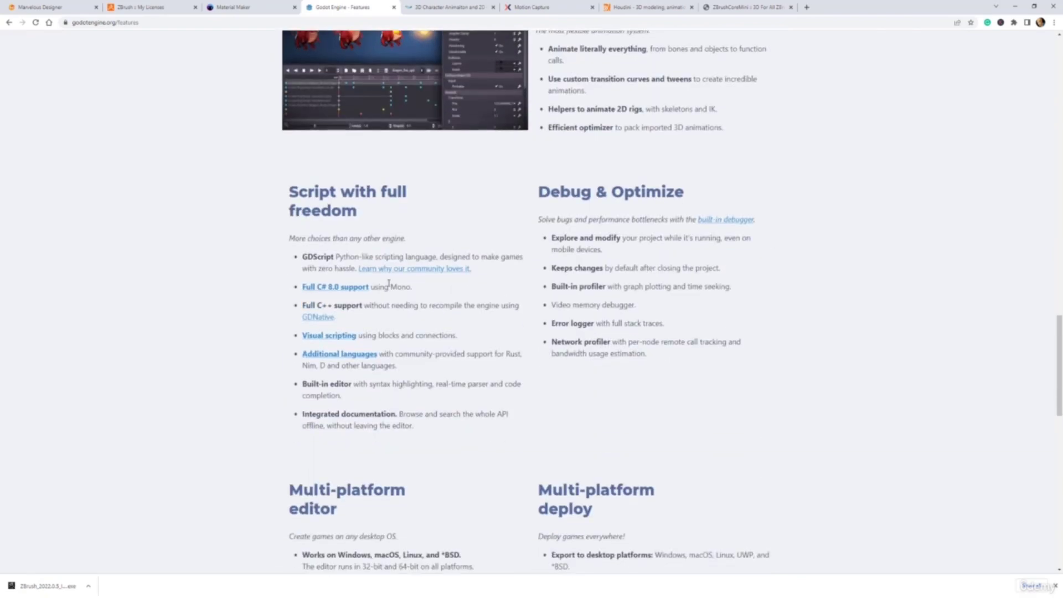
scroll(806, 254, "down", 8)
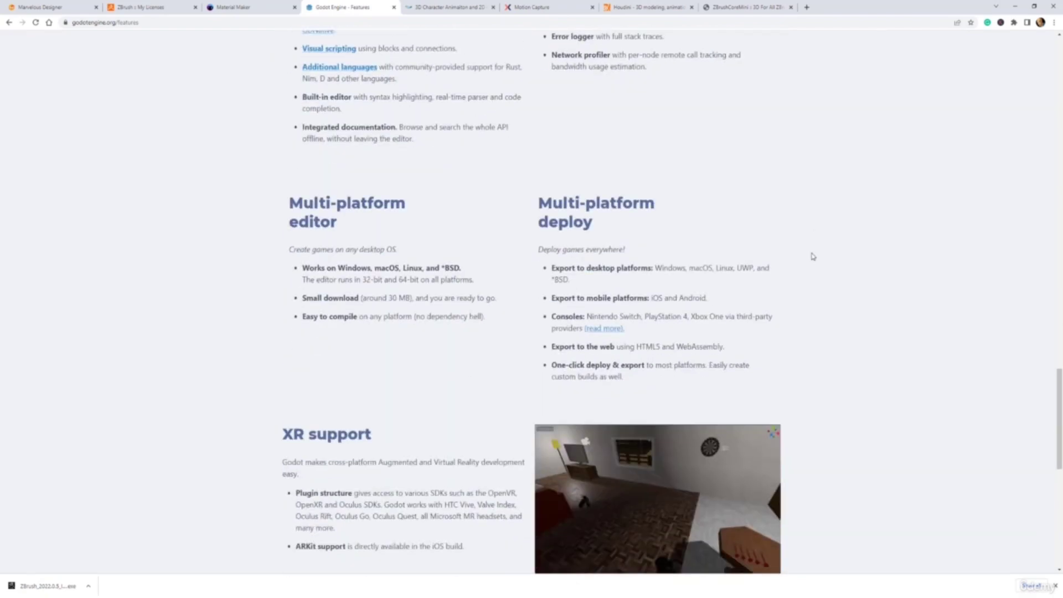
scroll(877, 262, "down", 7)
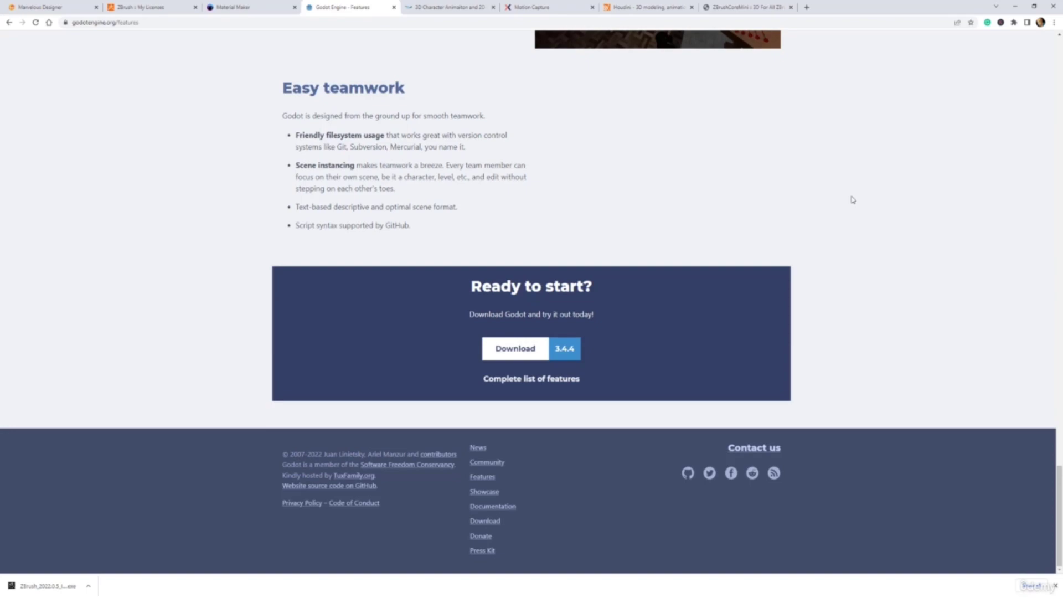
scroll(853, 199, "up", 5)
scroll(906, 237, "up", 20)
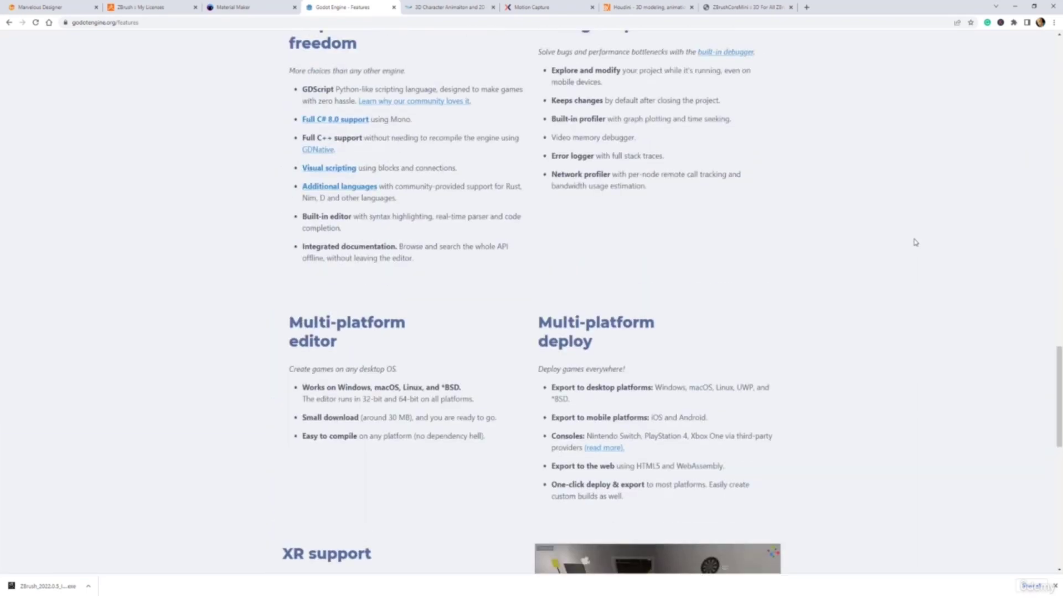
scroll(919, 247, "up", 10)
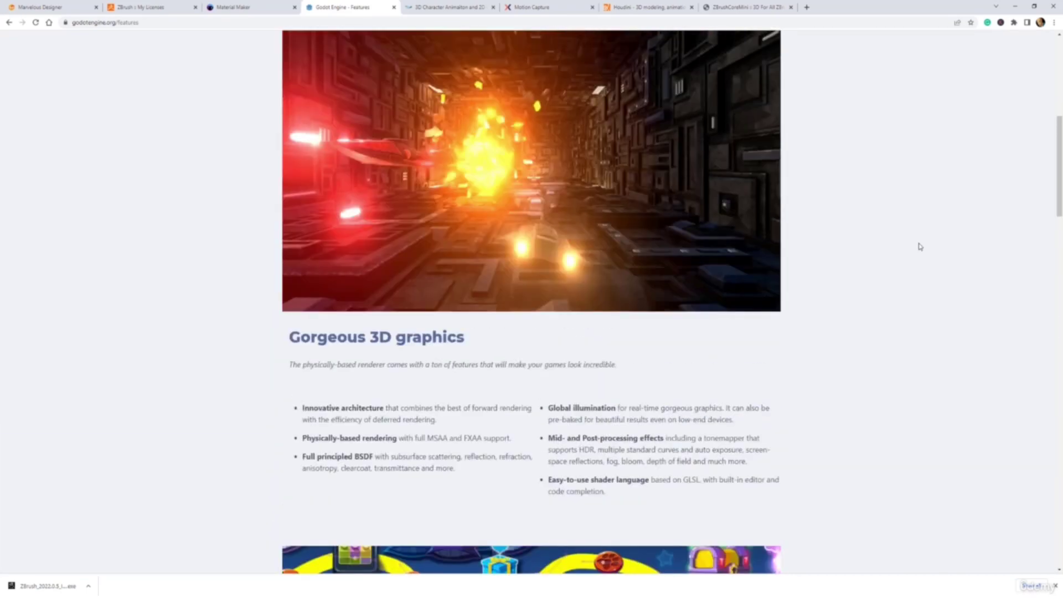
scroll(932, 229, "up", 3)
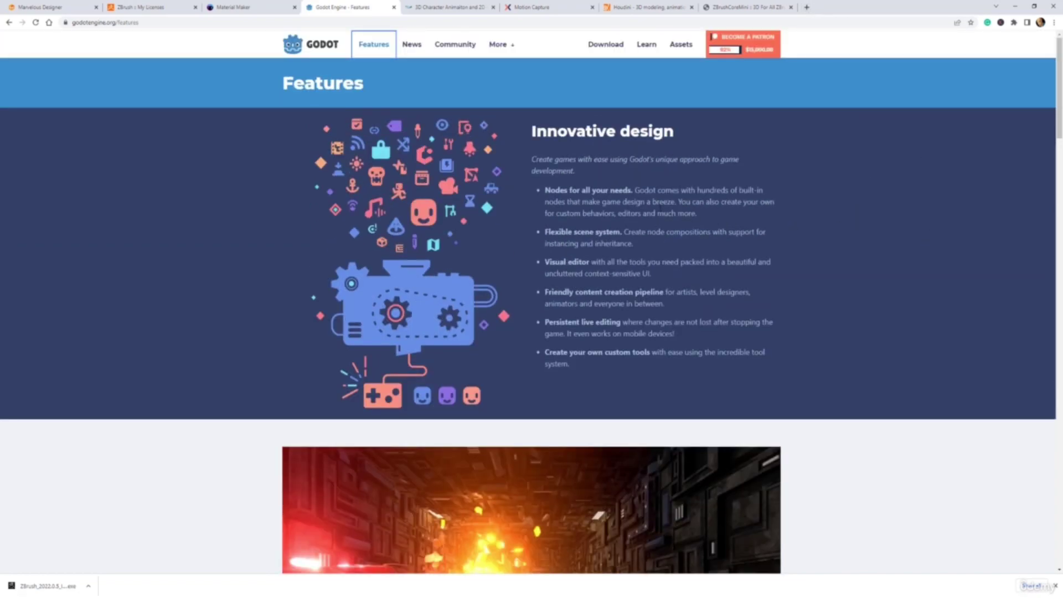
Step: Switch to the Reallusion tab and open Character Creator from Products > 3D Animation
left_click(427, 12)
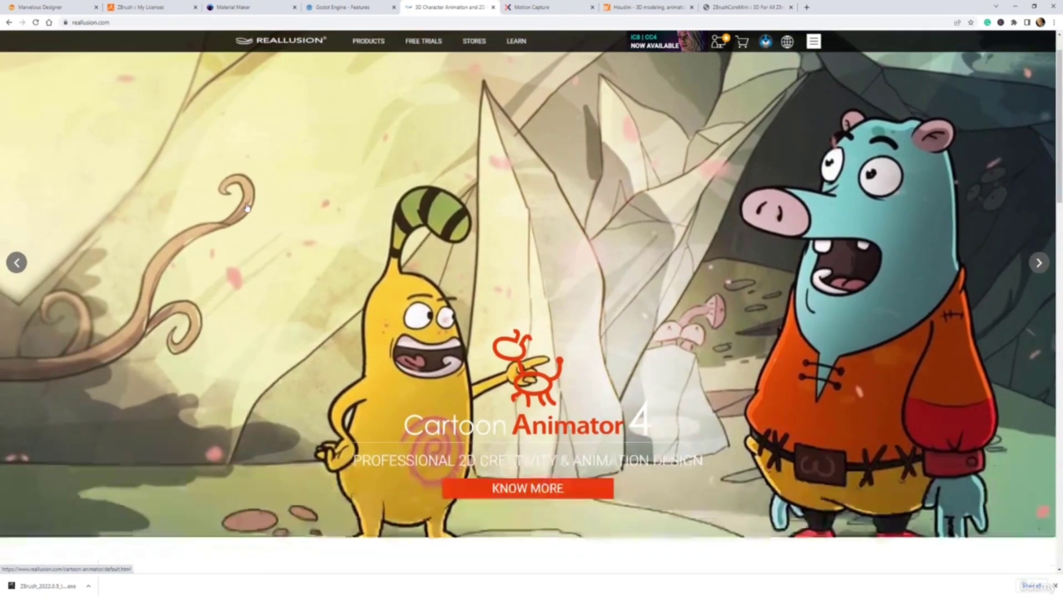
scroll(247, 208, "up", 1)
mouse_move(367, 48)
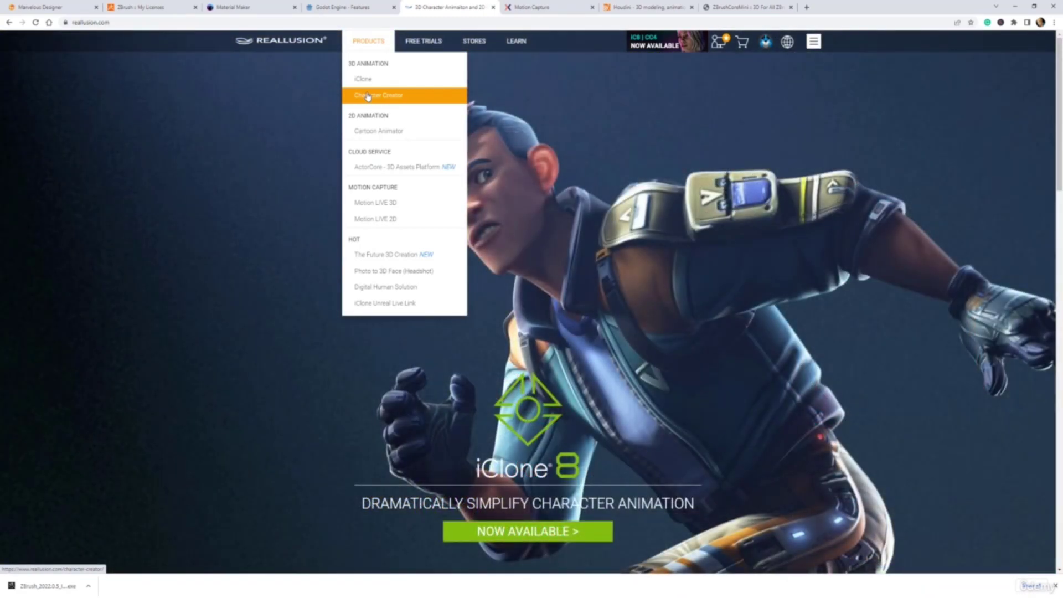
left_click(367, 97)
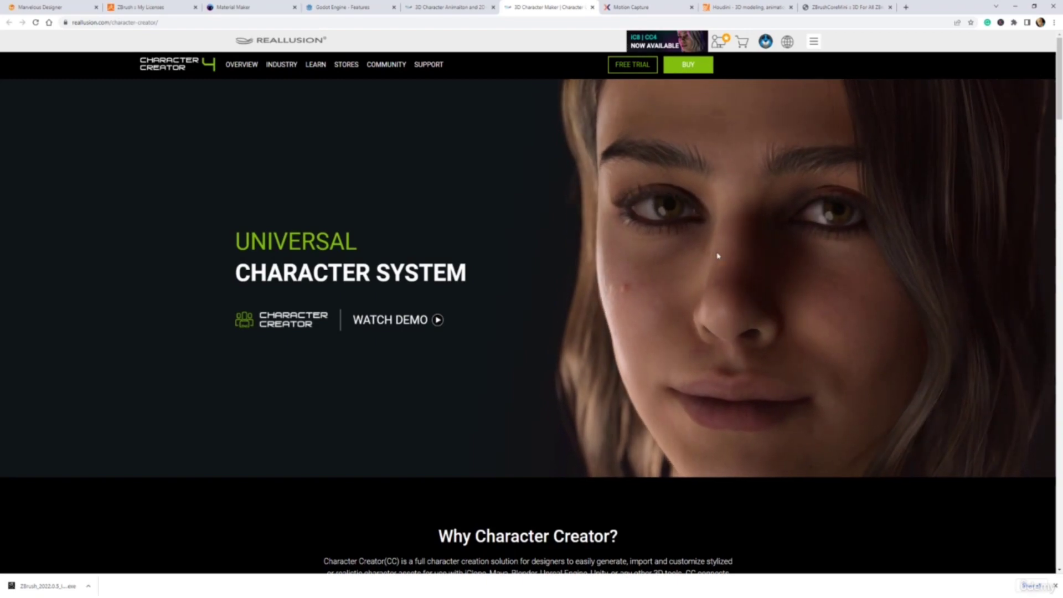
Step: Scroll down the Character Creator 4 page past the CC Avatar, Humanoid and Crowd cards
scroll(719, 260, "down", 2)
scroll(717, 256, "up", 2)
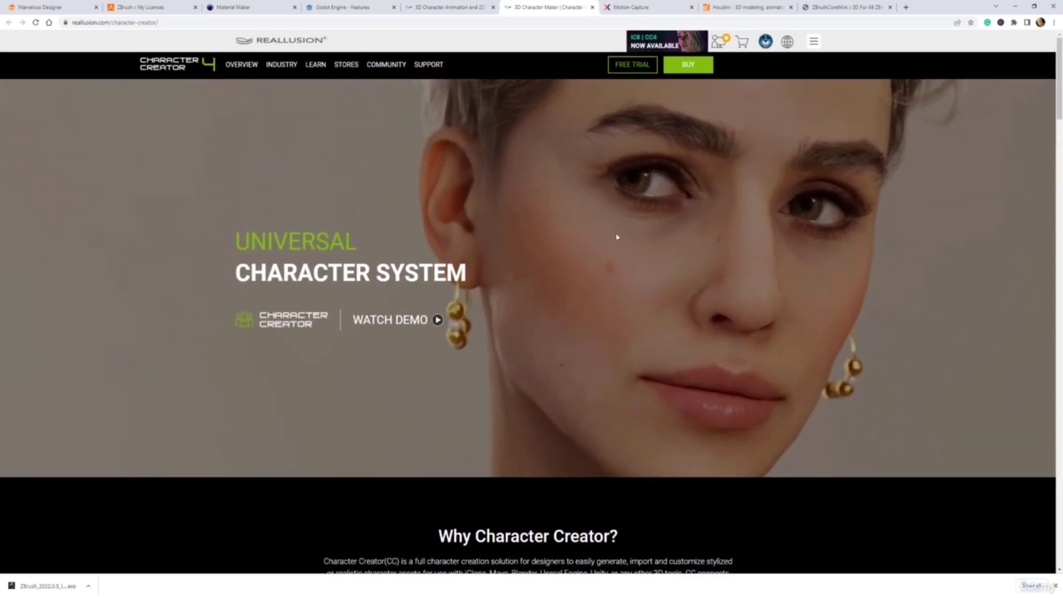
scroll(724, 355, "down", 9)
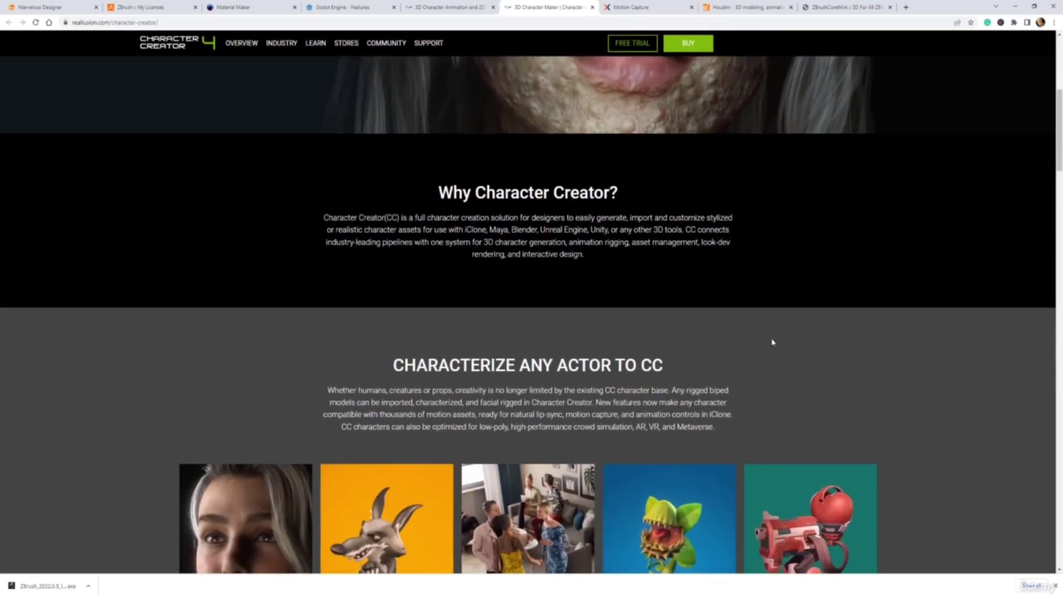
scroll(881, 308, "down", 5)
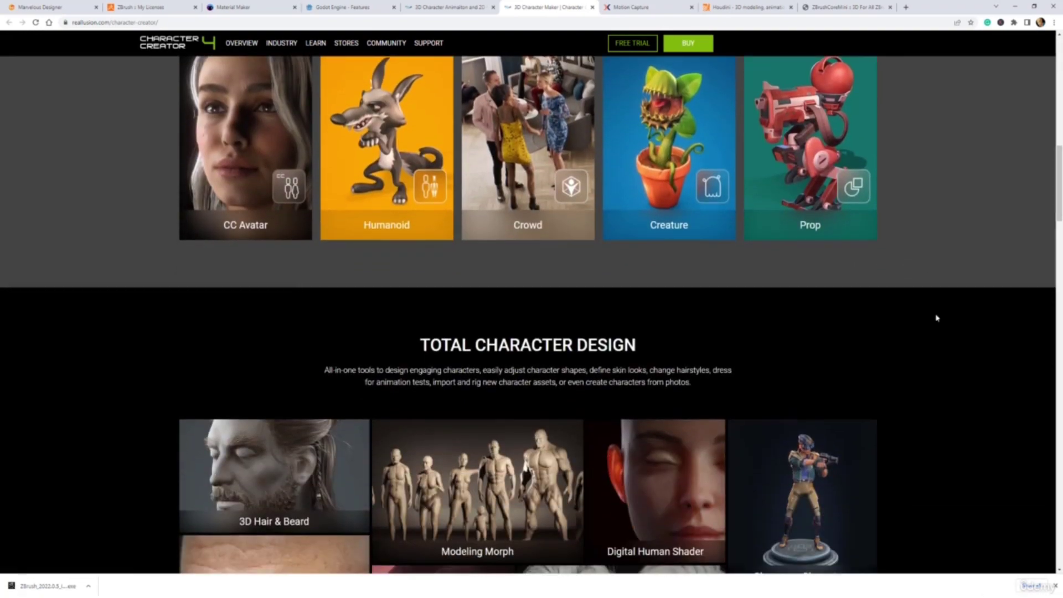
scroll(936, 317, "down", 5)
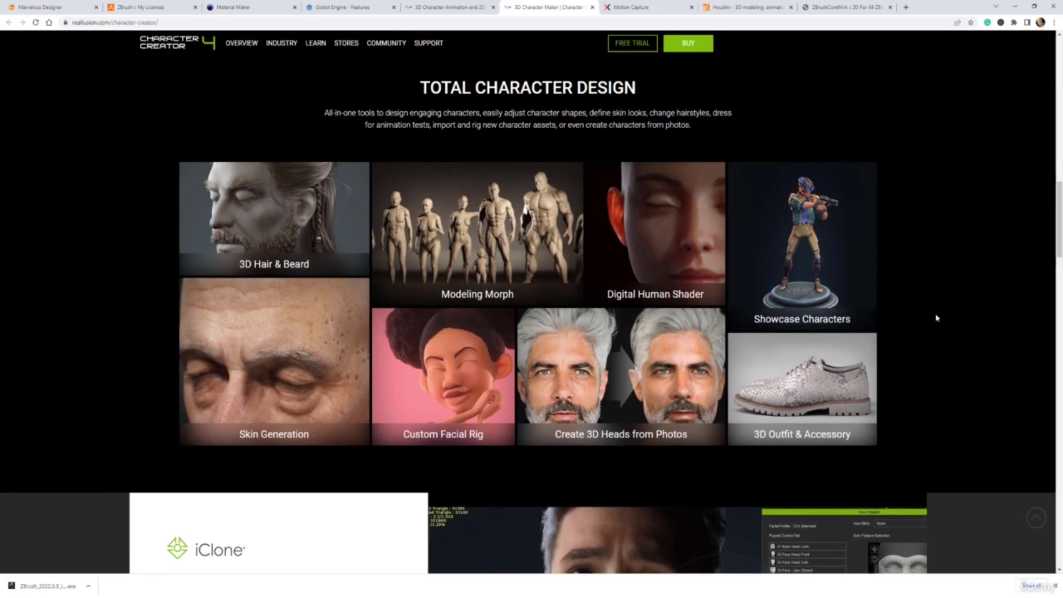
scroll(936, 318, "down", 1)
scroll(937, 318, "down", 2)
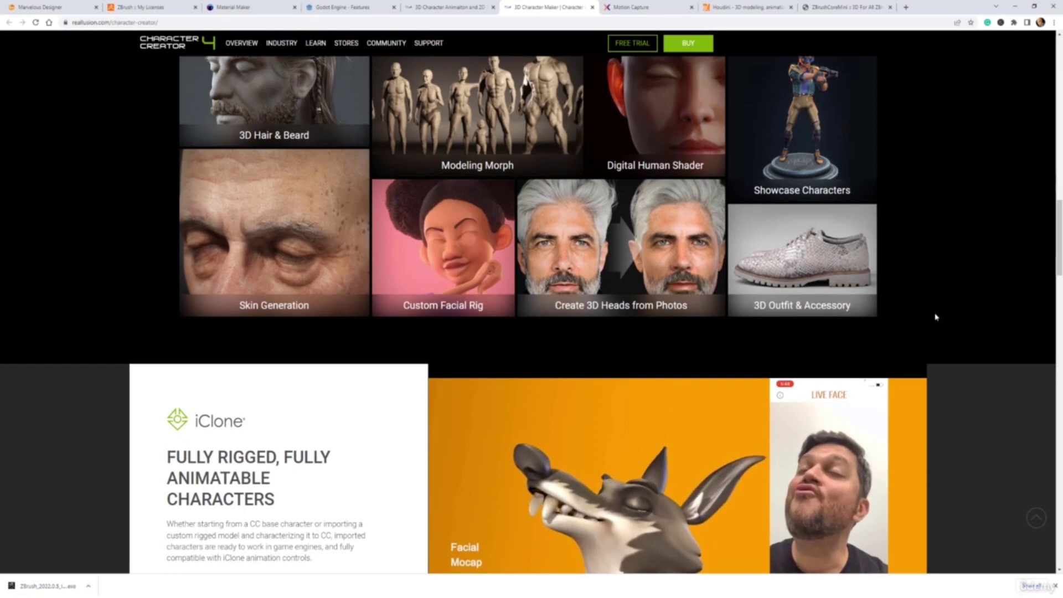
scroll(936, 318, "down", 3)
scroll(986, 315, "down", 5)
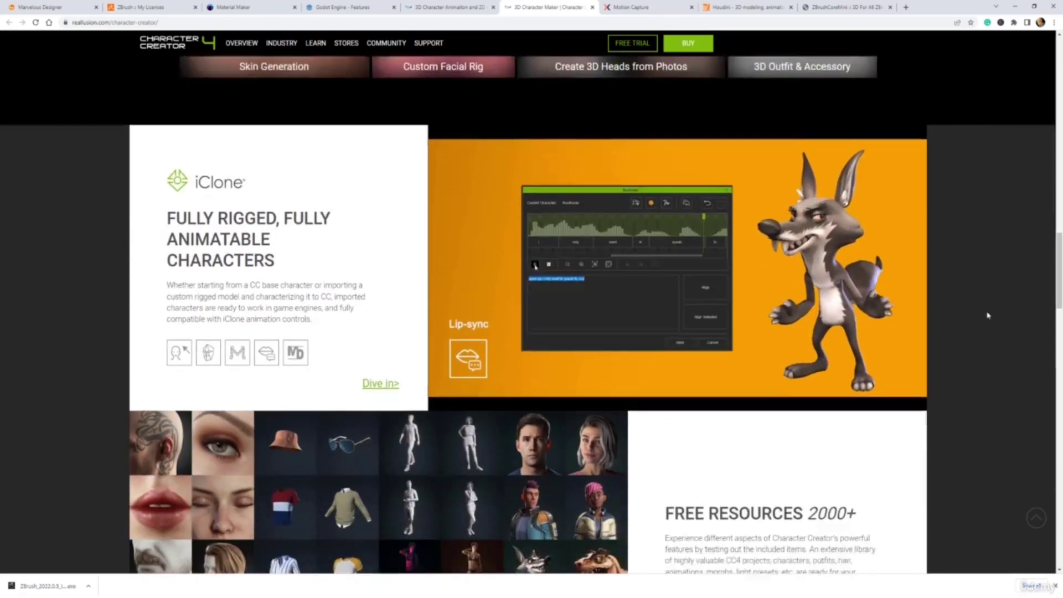
scroll(983, 310, "up", 5)
scroll(981, 306, "up", 8)
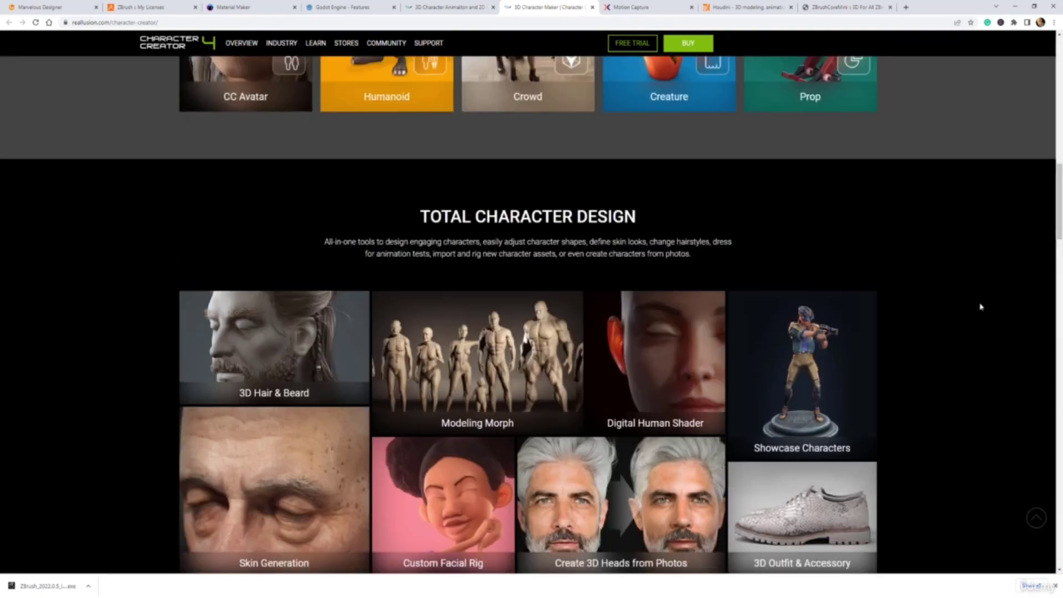
Step: Continue down the page to the Characterize Any Actor to CC section
mouse_move(486, 349)
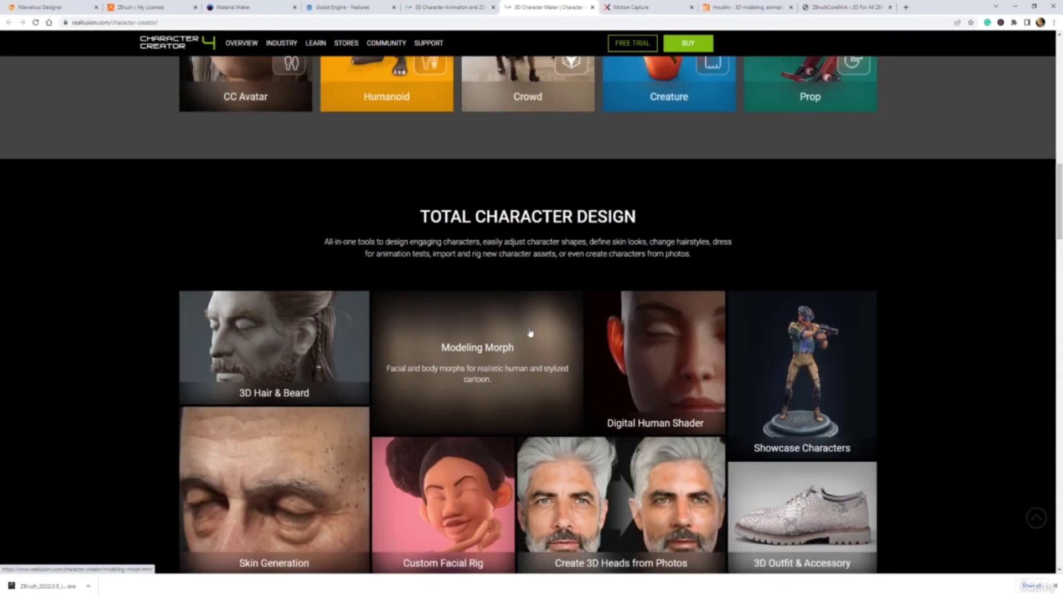
scroll(947, 309, "down", 2)
mouse_move(660, 433)
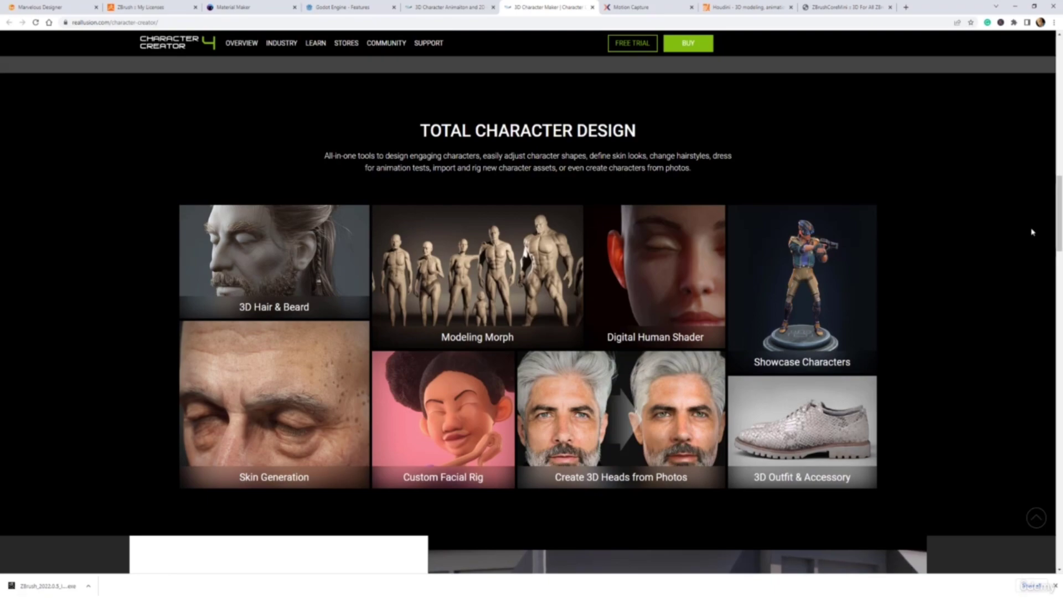
scroll(1032, 232, "down", 10)
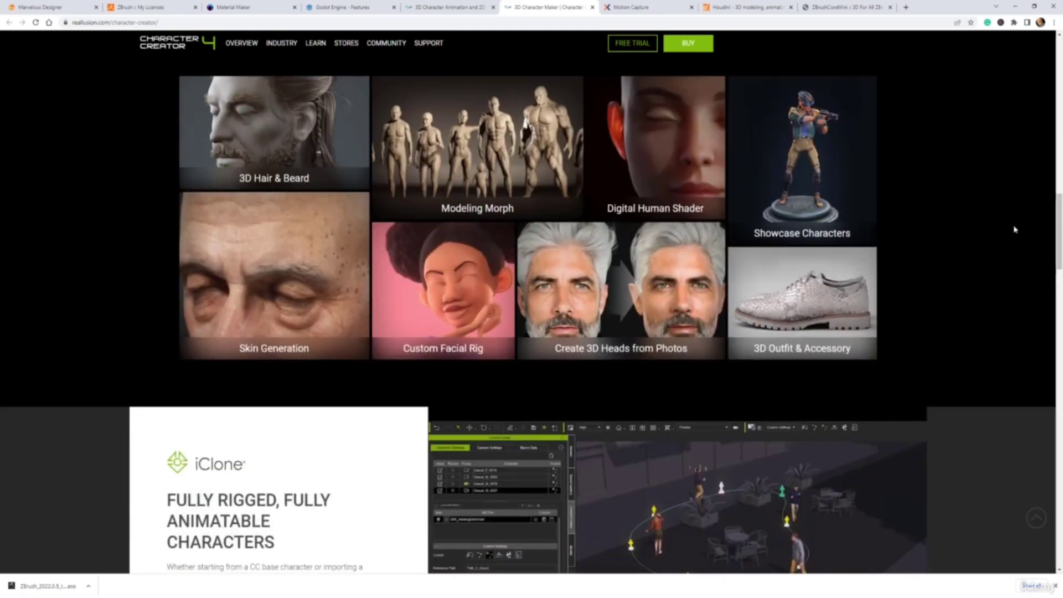
scroll(1015, 229, "down", 10)
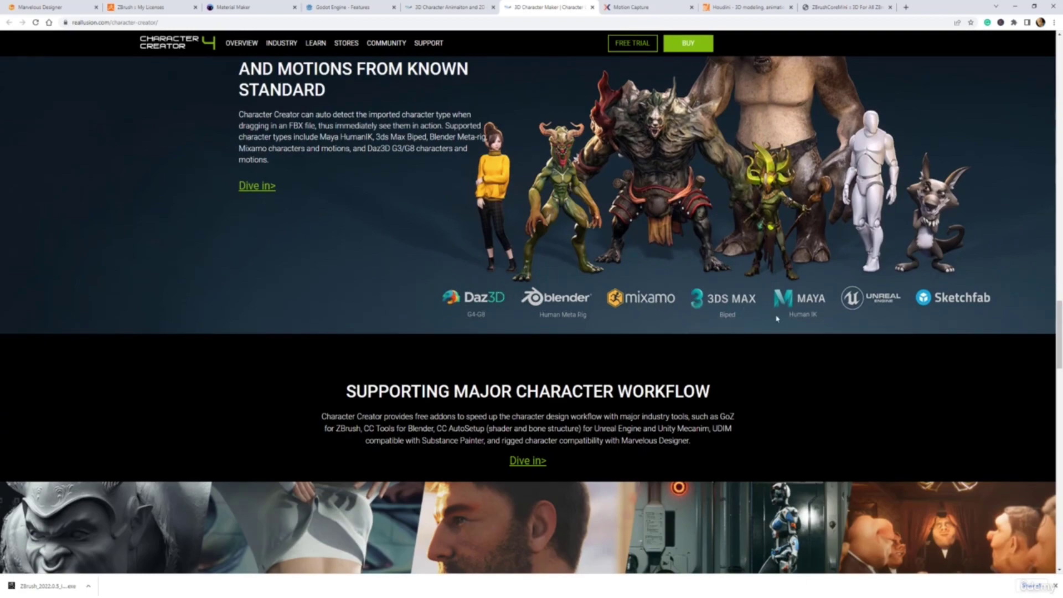
scroll(844, 330, "down", 7)
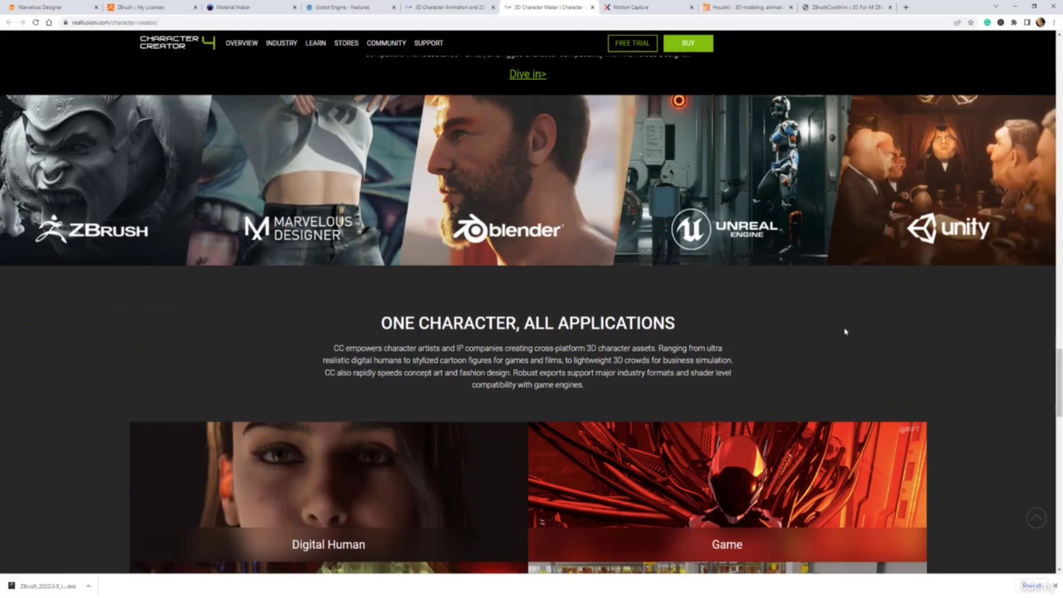
scroll(844, 331, "down", 9)
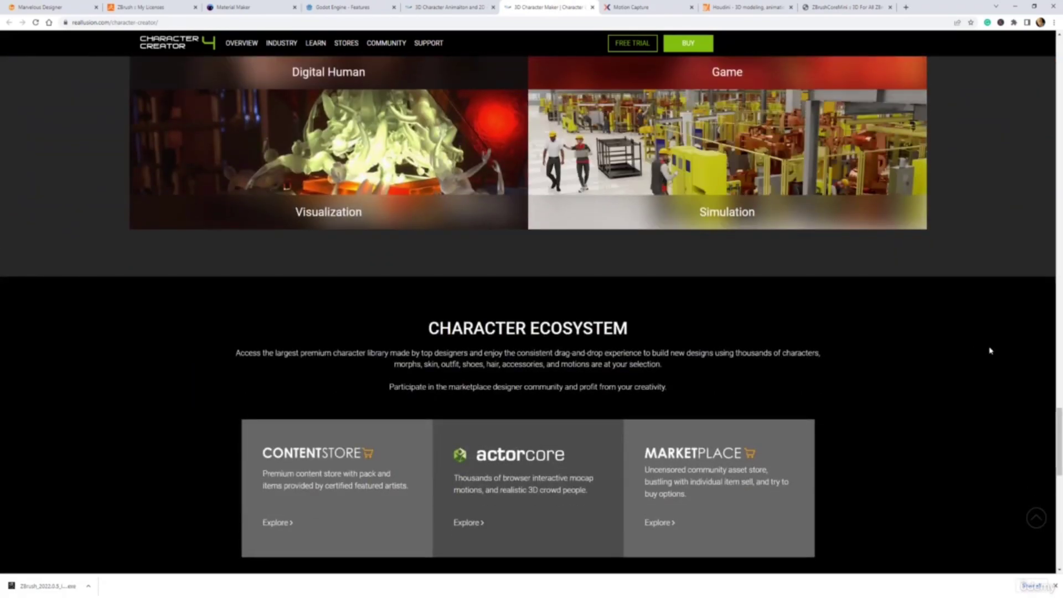
scroll(988, 349, "down", 9)
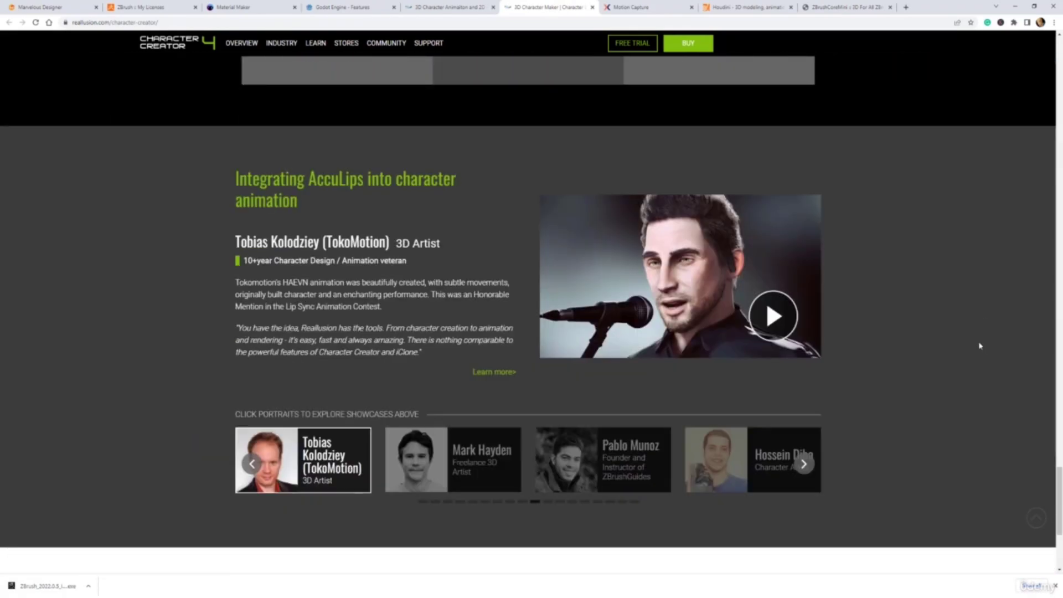
scroll(980, 346, "up", 20)
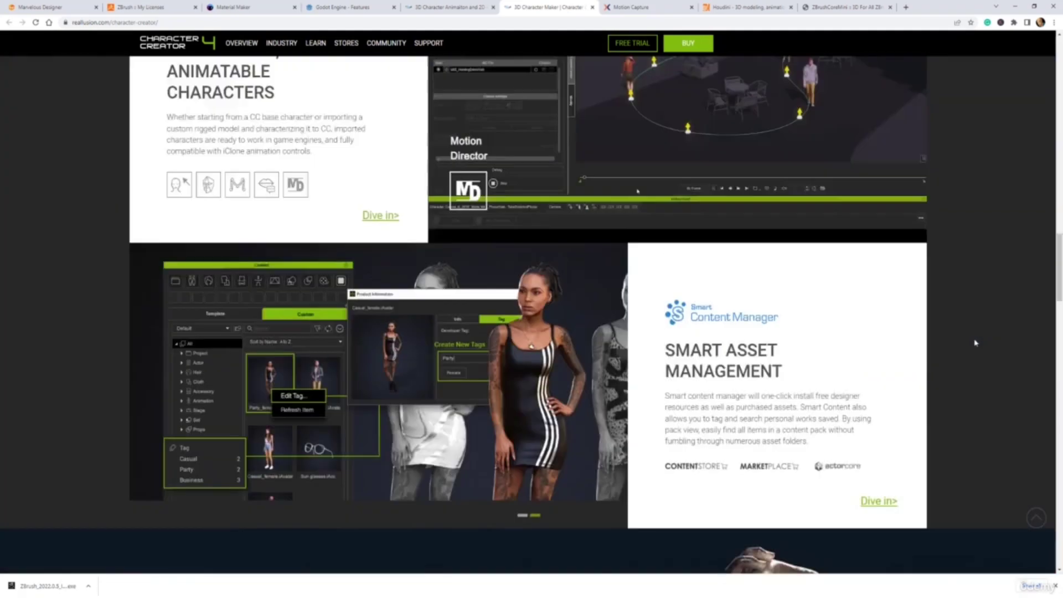
scroll(950, 320, "up", 20)
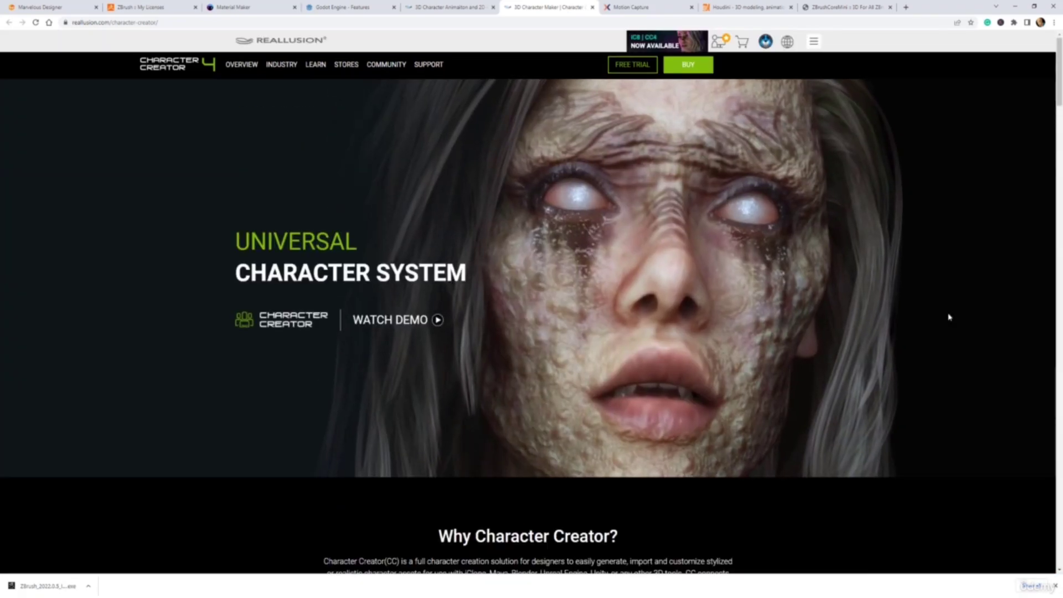
Step: Settle on the Total Character Design features section
scroll(640, 261, "down", 10)
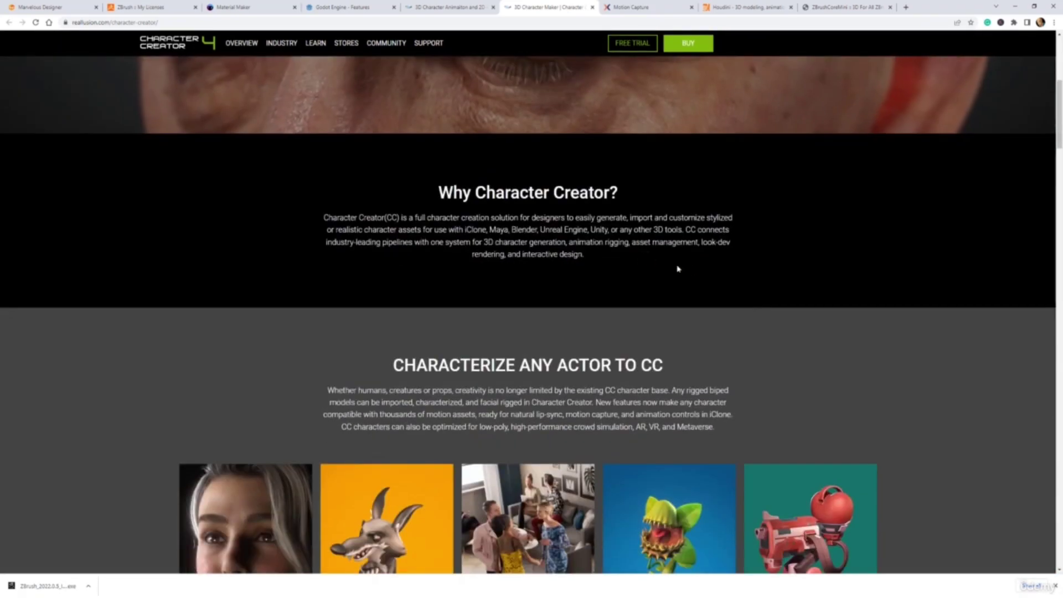
scroll(786, 275, "down", 7)
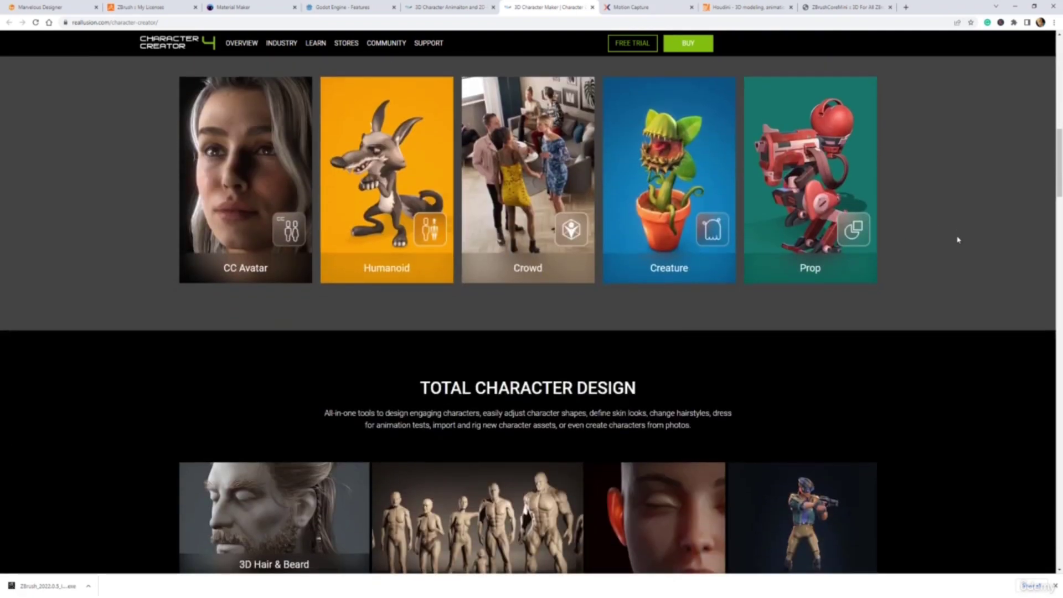
scroll(958, 240, "down", 2)
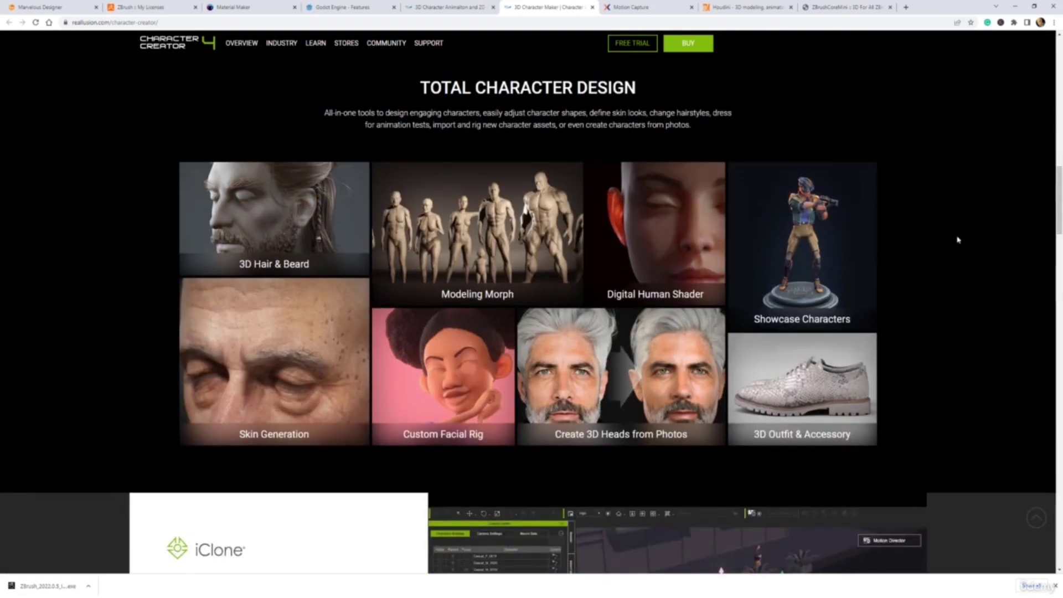
scroll(957, 240, "up", 6)
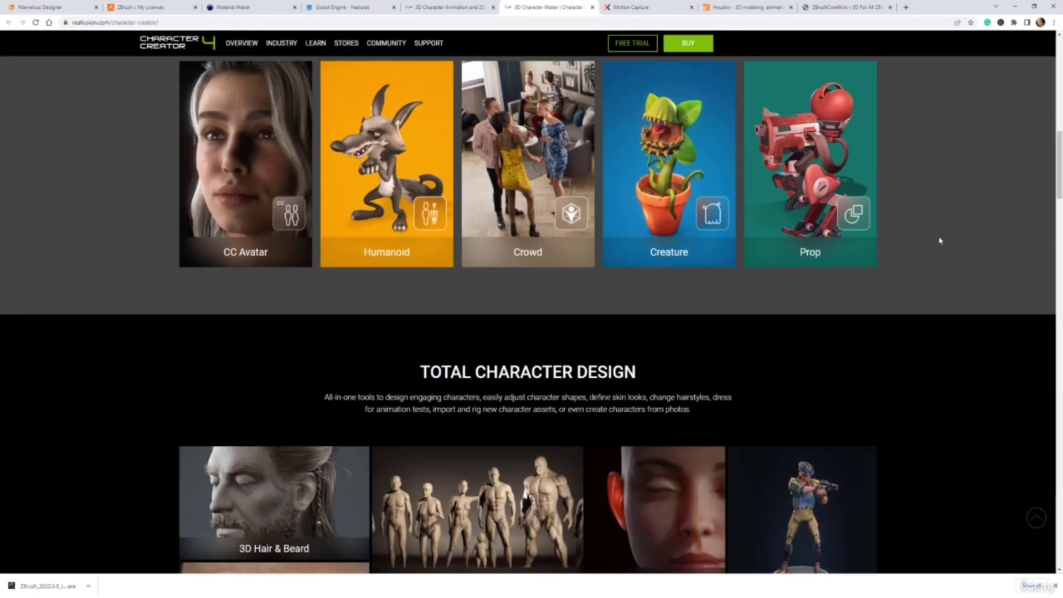
scroll(958, 254, "up", 5)
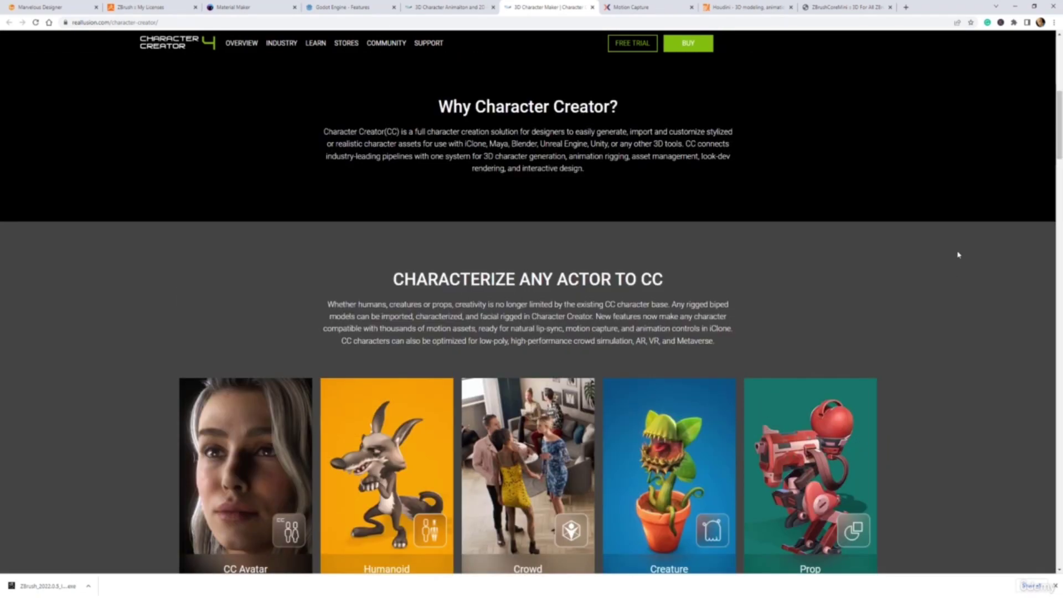
scroll(958, 254, "up", 4)
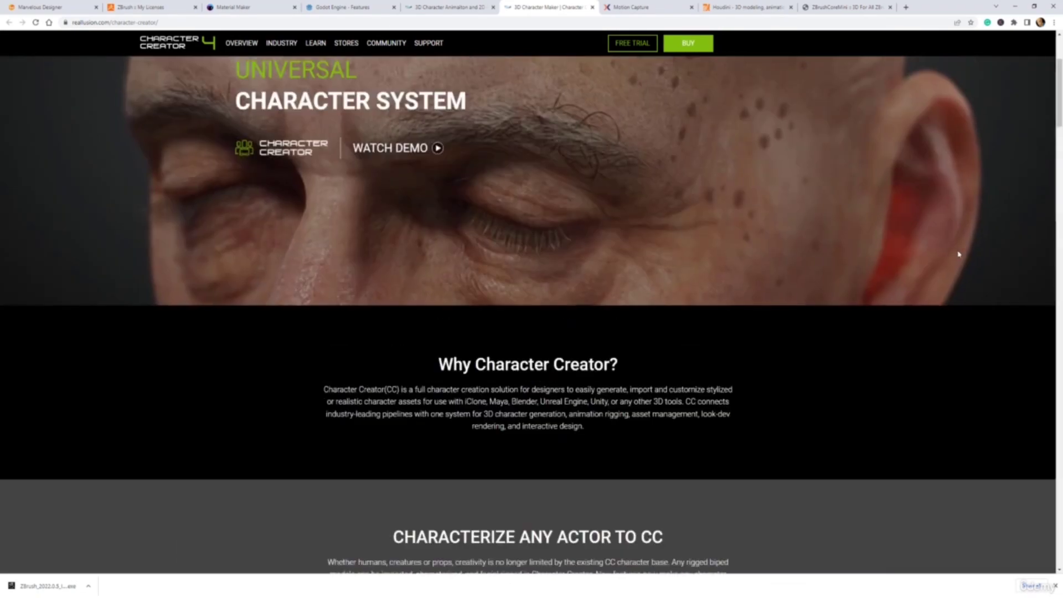
scroll(959, 254, "down", 8)
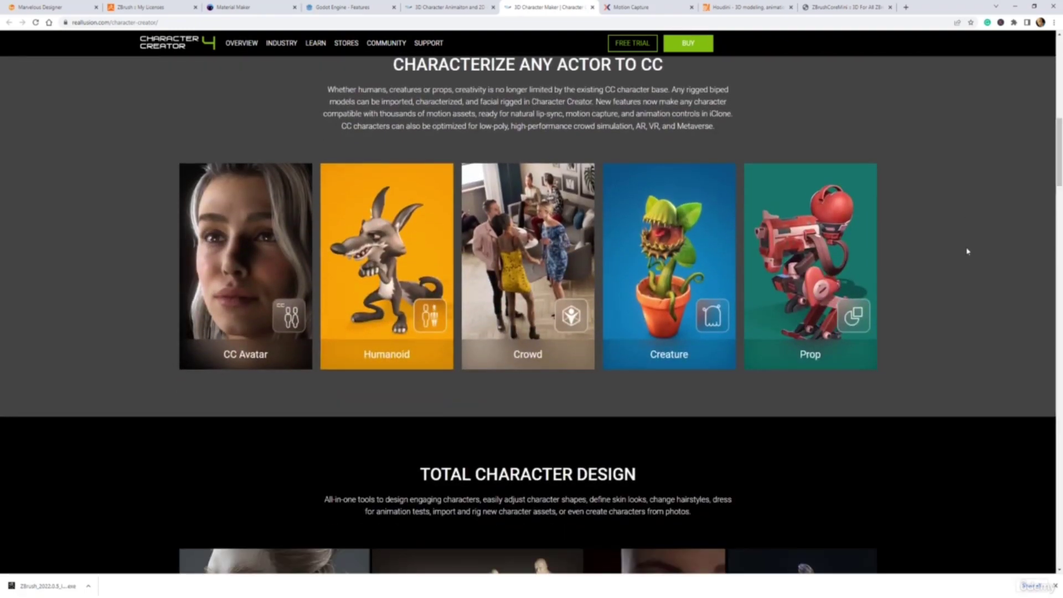
scroll(967, 251, "down", 1)
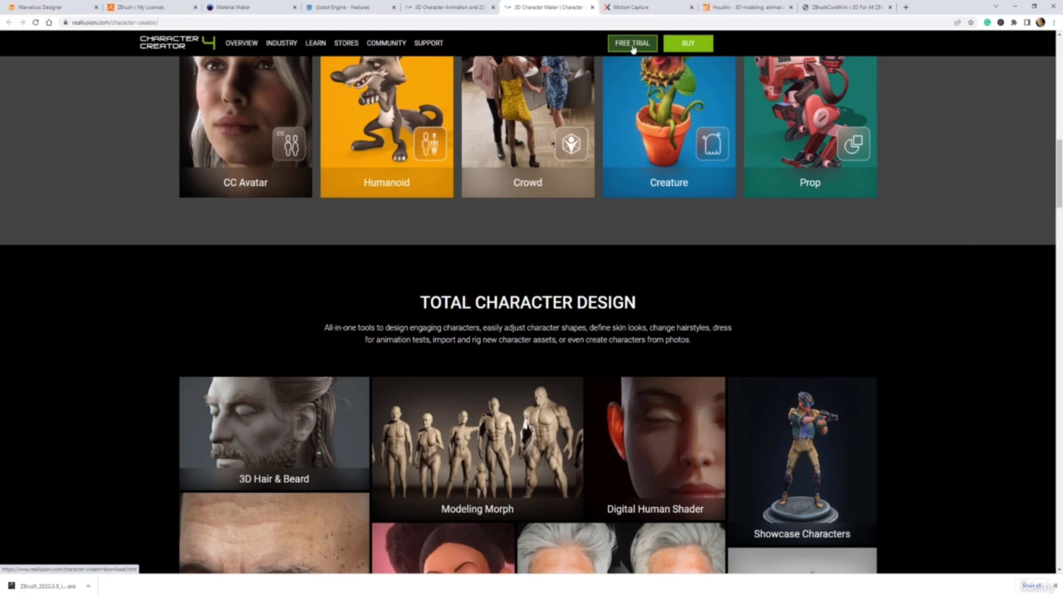
Step: Switch to the Xsens Motion Capture tab and scroll down the page
left_click(640, 12)
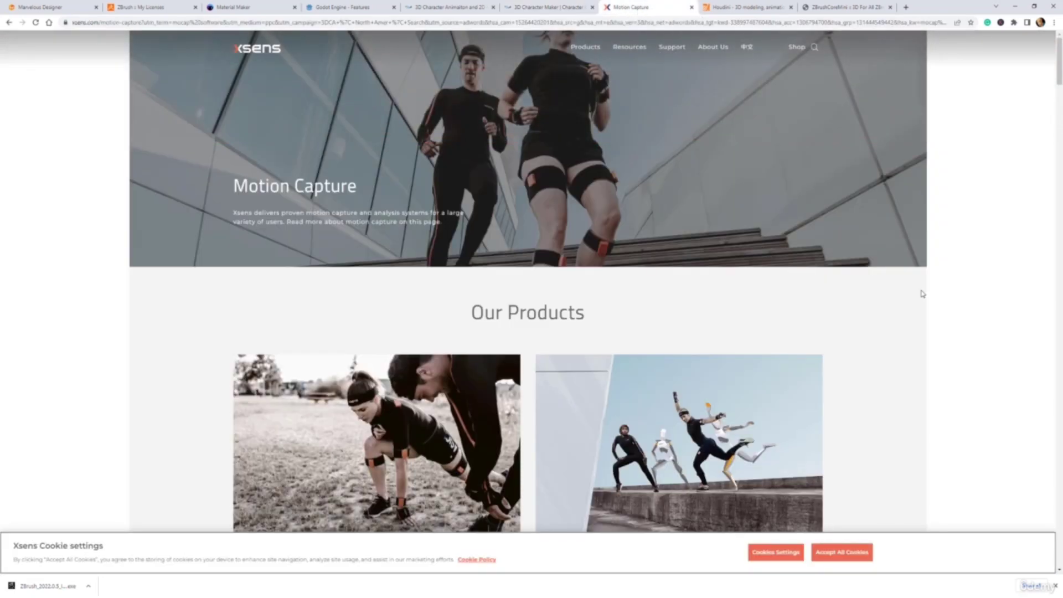
scroll(947, 293, "down", 6)
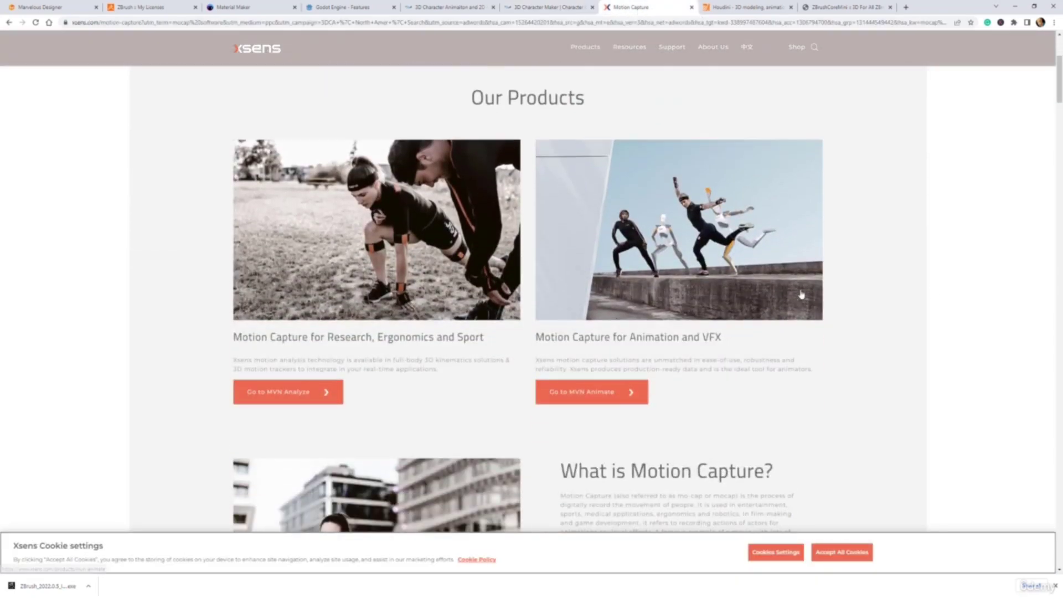
scroll(800, 294, "down", 5)
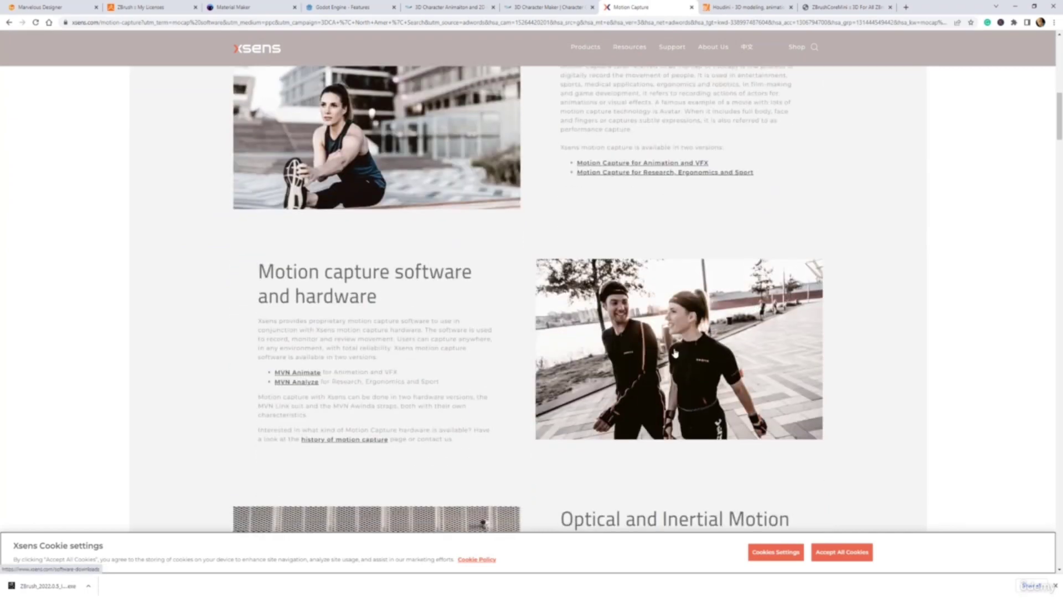
scroll(766, 361, "down", 2)
scroll(766, 361, "down", 10)
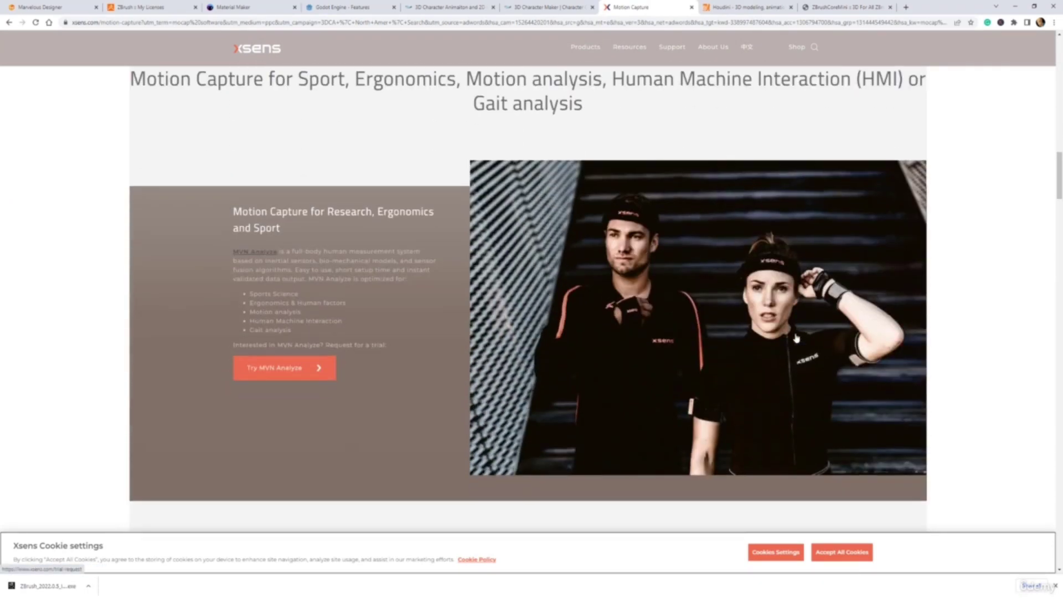
scroll(796, 337, "down", 10)
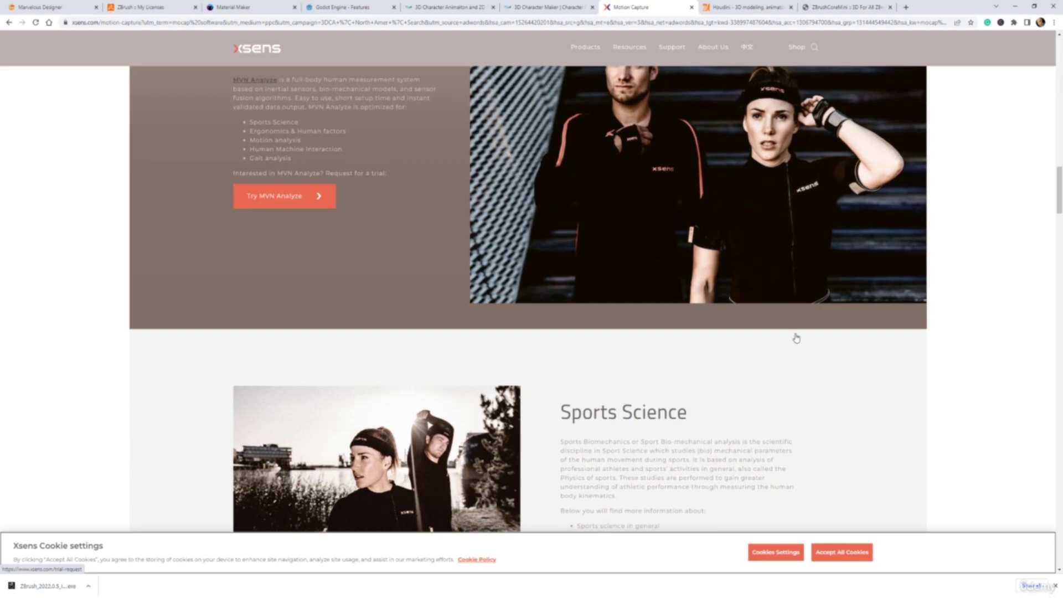
Step: Finish browsing the Xsens page, then switch to the SideFX Houdini tab
scroll(795, 335, "down", 9)
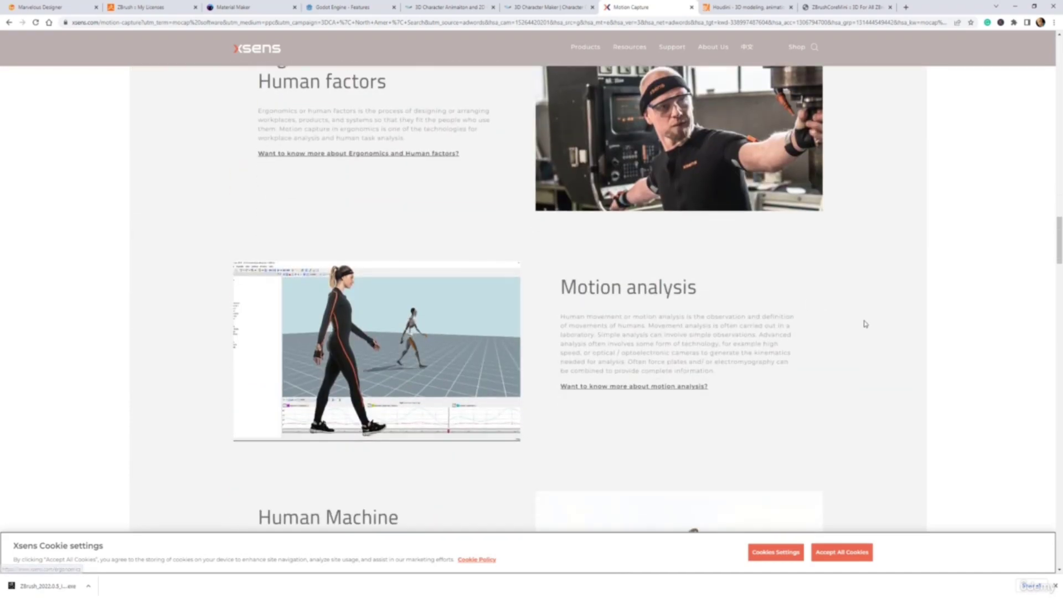
scroll(865, 324, "down", 10)
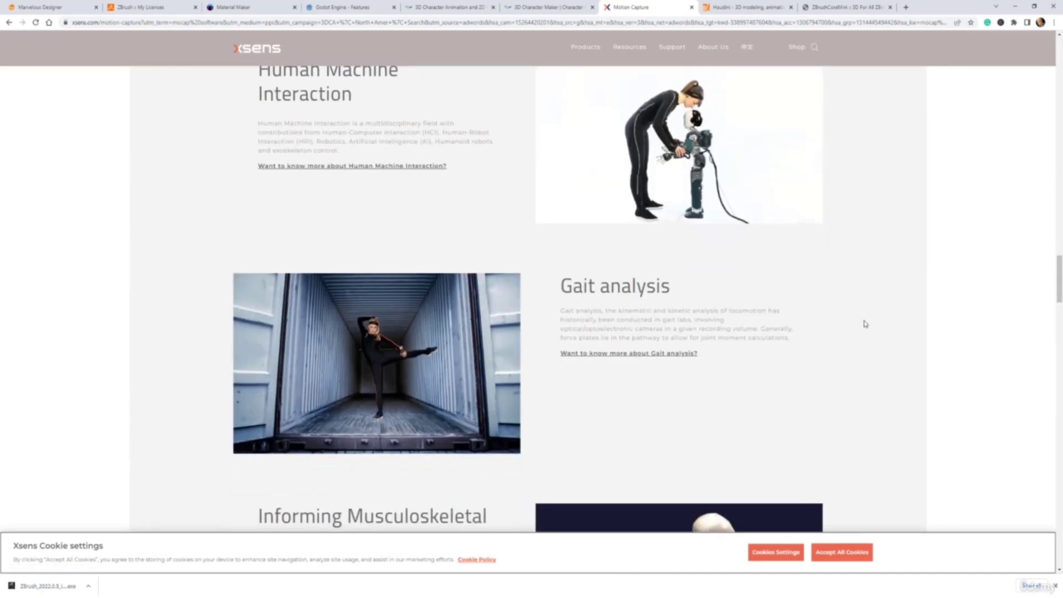
scroll(863, 325, "down", 3)
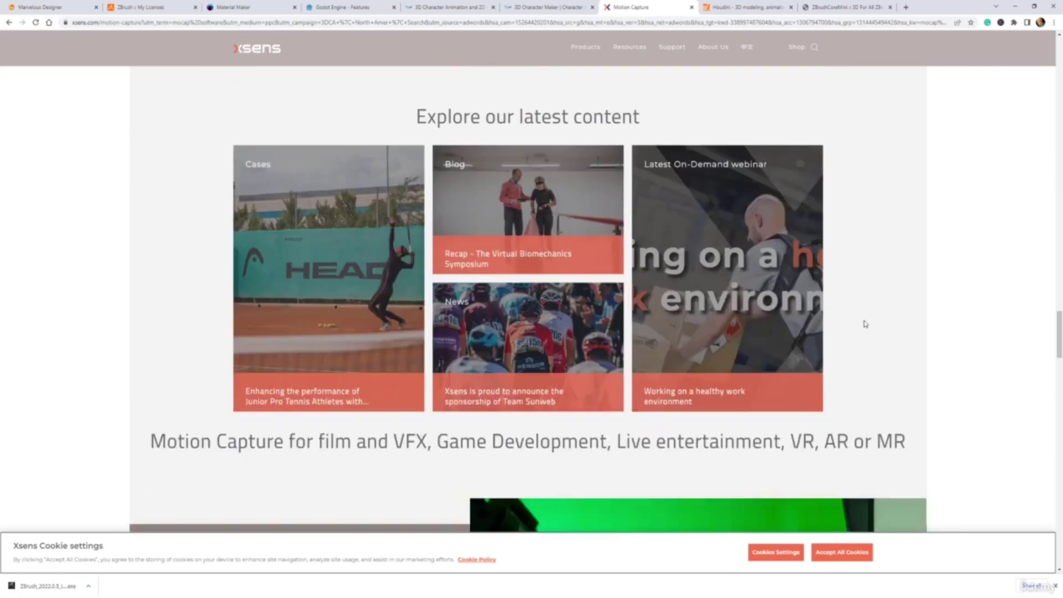
scroll(902, 310, "up", 20)
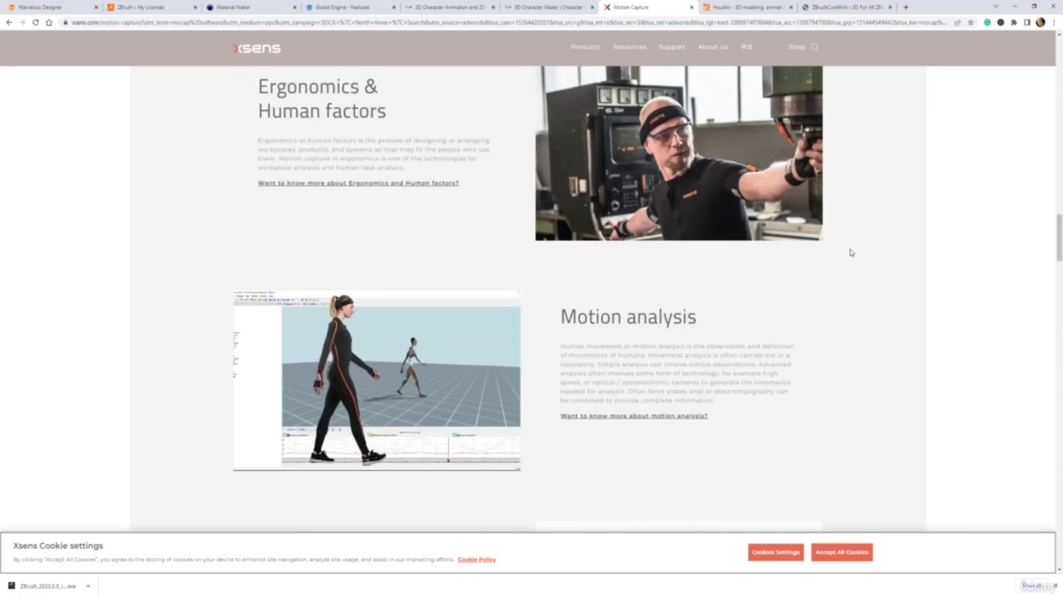
scroll(847, 238, "up", 10)
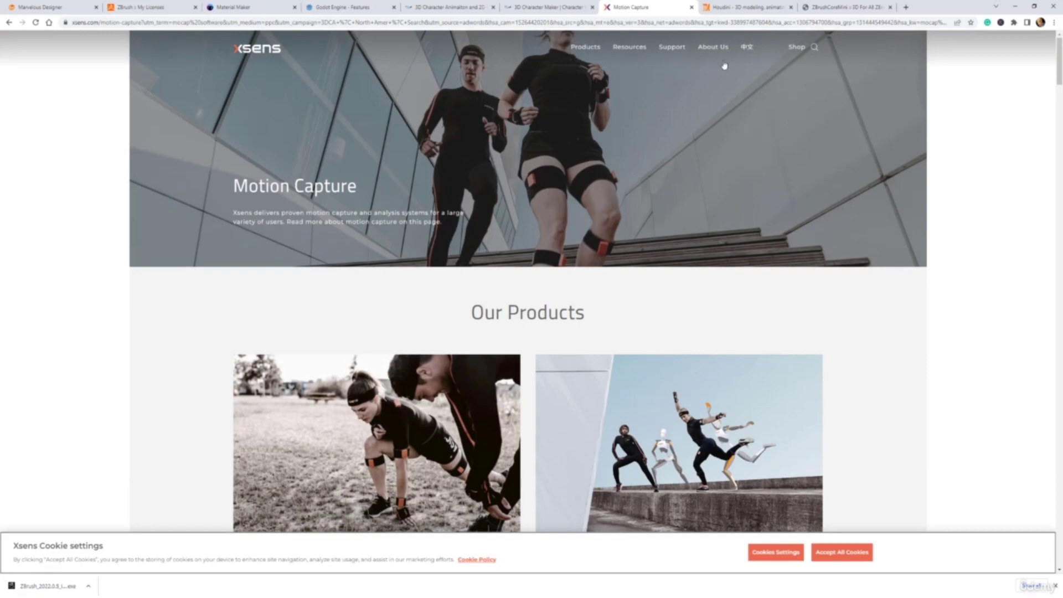
left_click(727, 9)
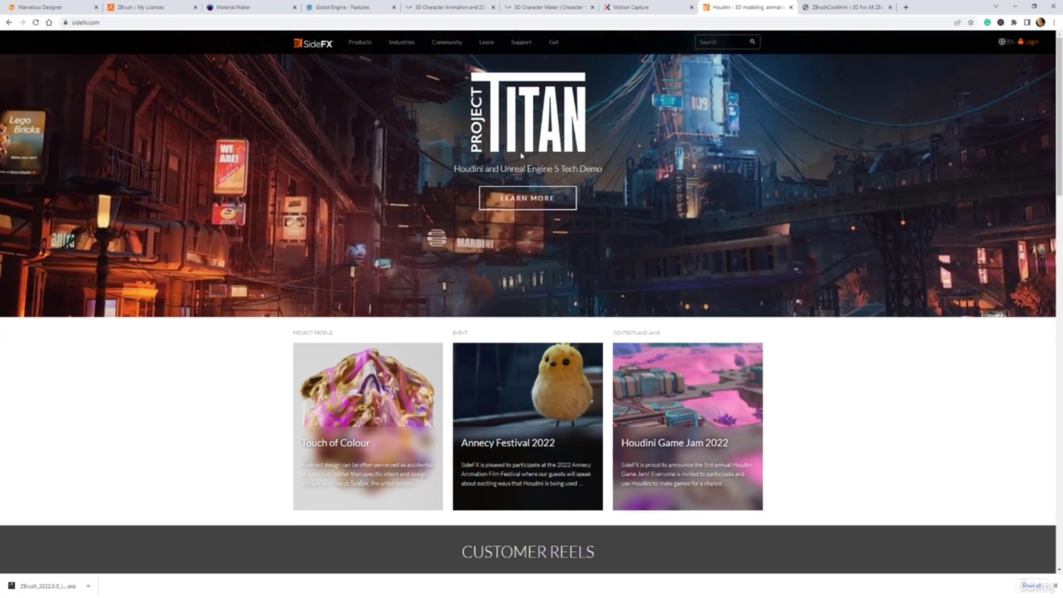
Step: Open the Houdini Overview page from the Products menu
mouse_move(369, 43)
mouse_move(366, 78)
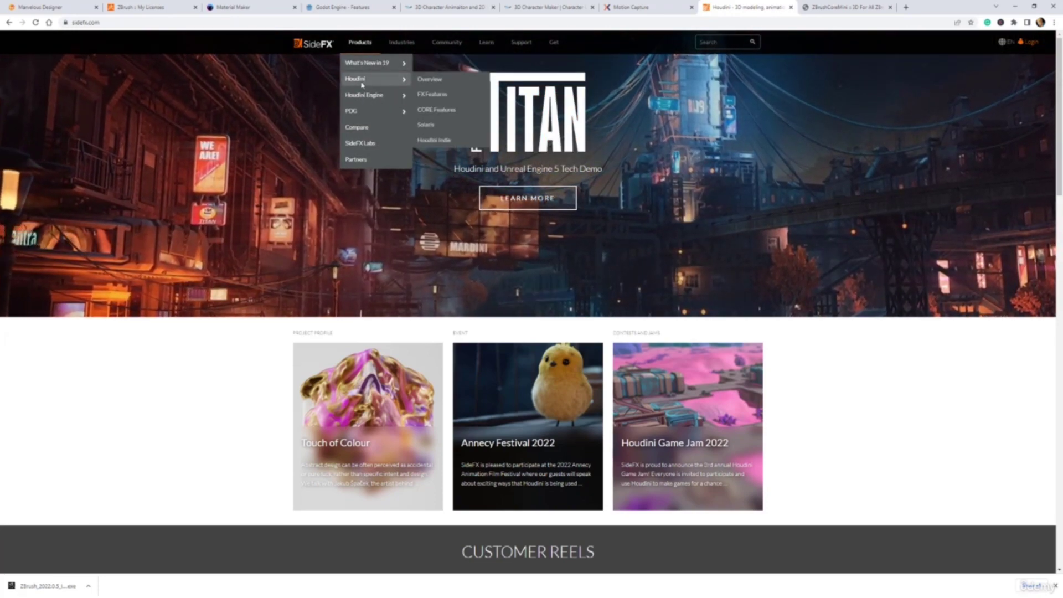
left_click(433, 80)
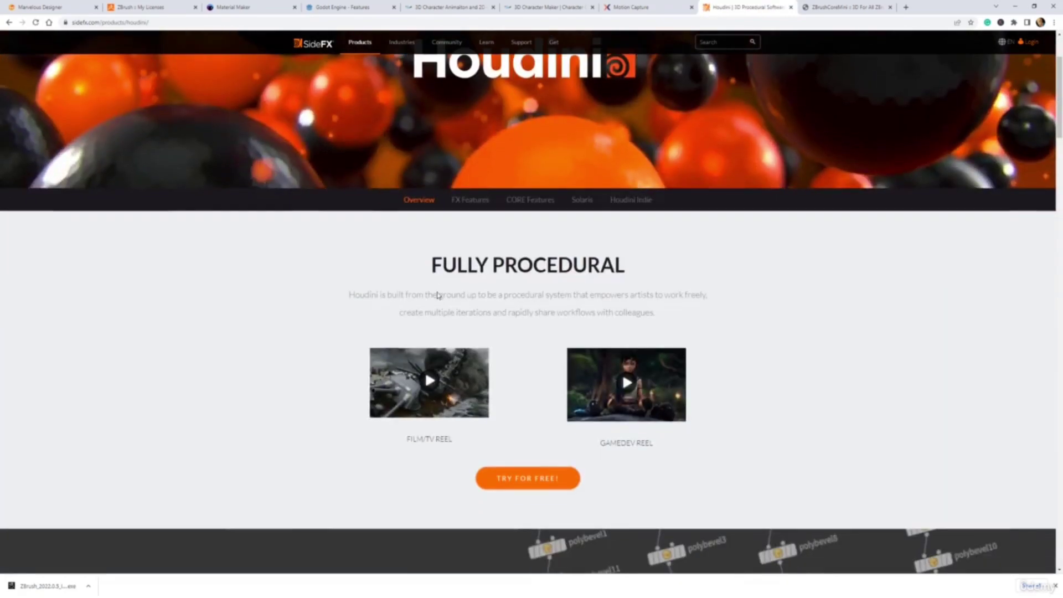
Step: Read down through Fully Procedural and Flexible to the Intuitive section
scroll(388, 280, "down", 2)
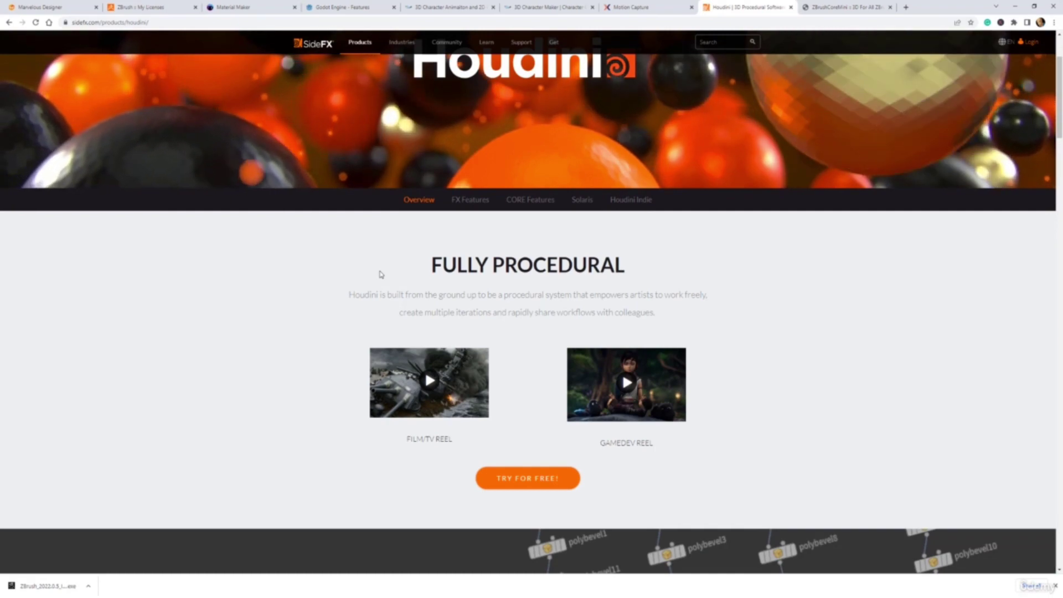
scroll(379, 274, "down", 7)
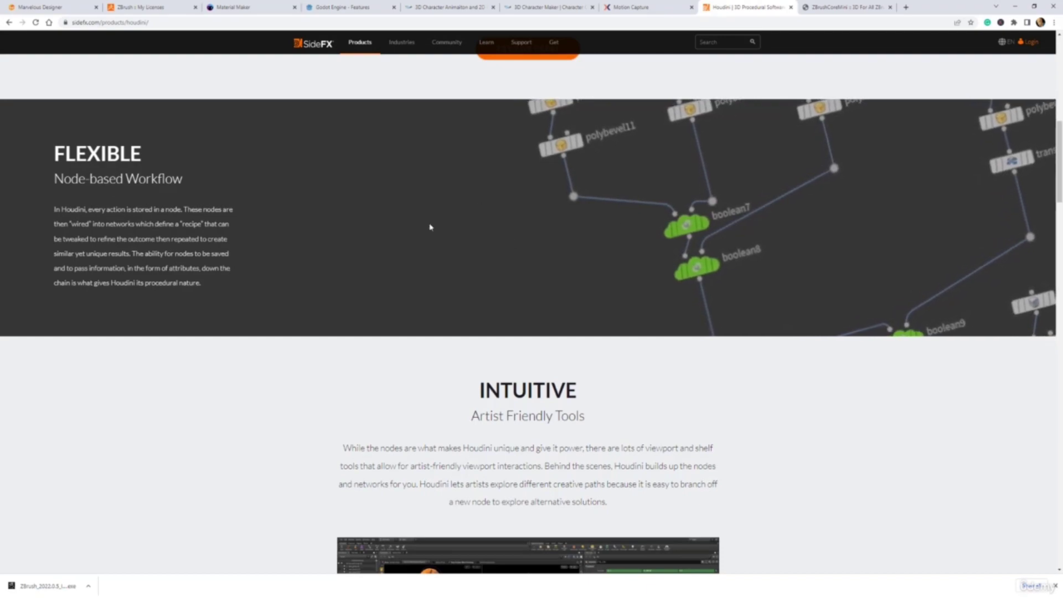
scroll(430, 227, "down", 1)
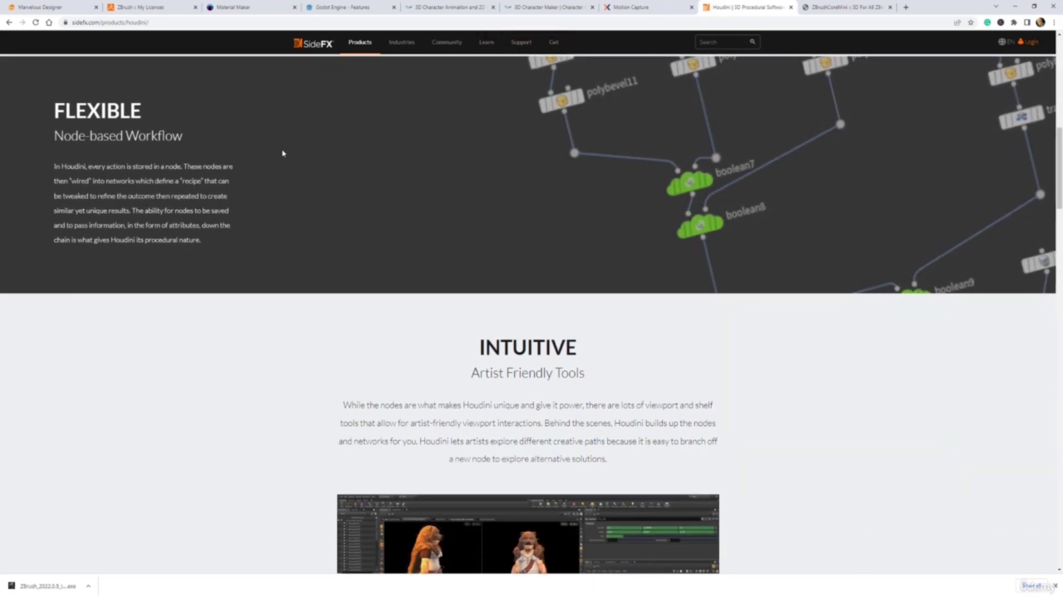
scroll(283, 155, "up", 3)
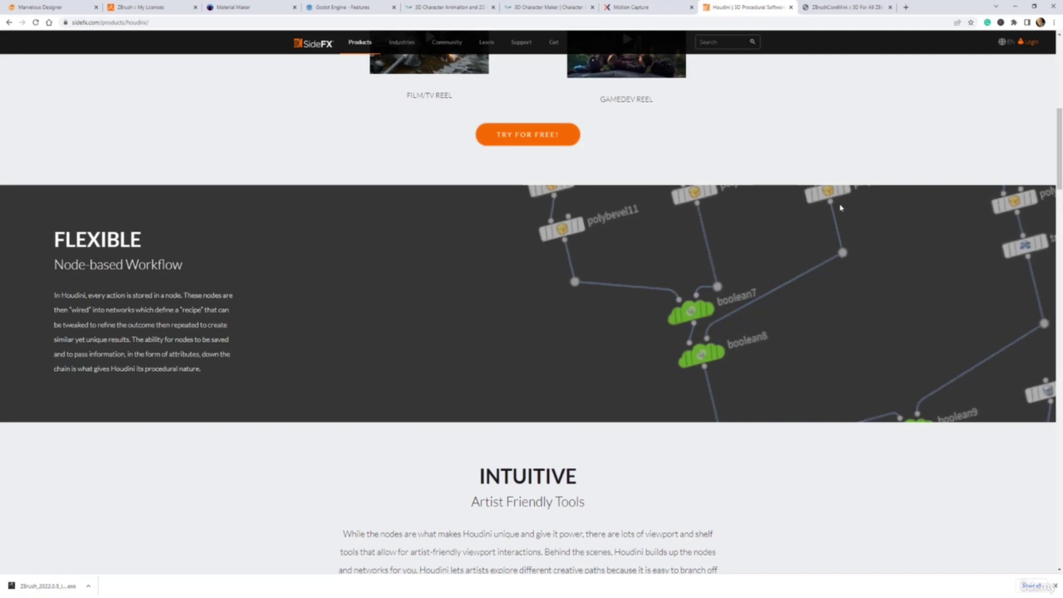
scroll(840, 208, "down", 1)
scroll(841, 208, "down", 4)
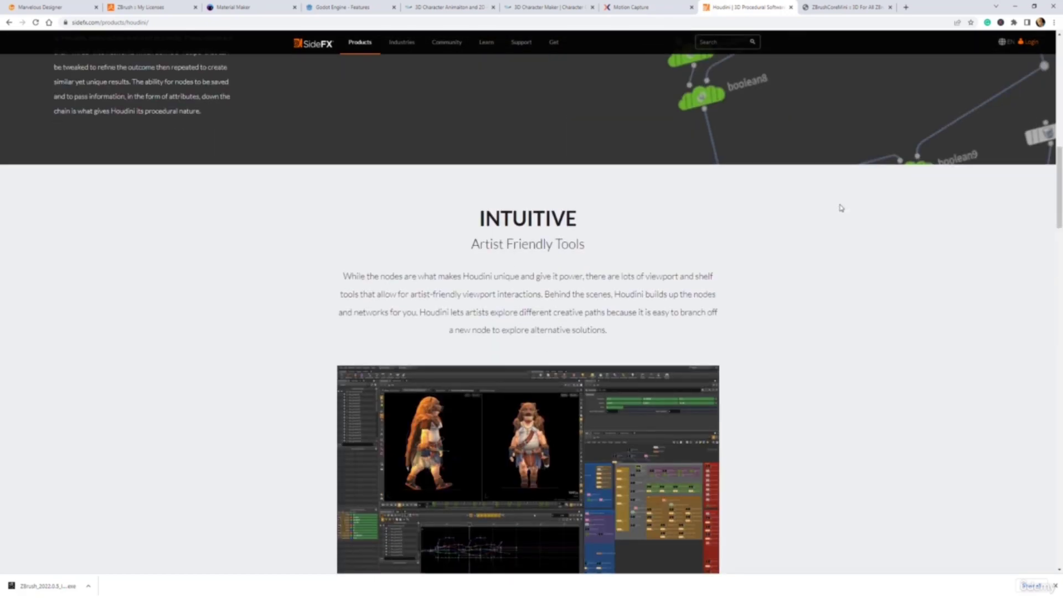
scroll(840, 208, "down", 3)
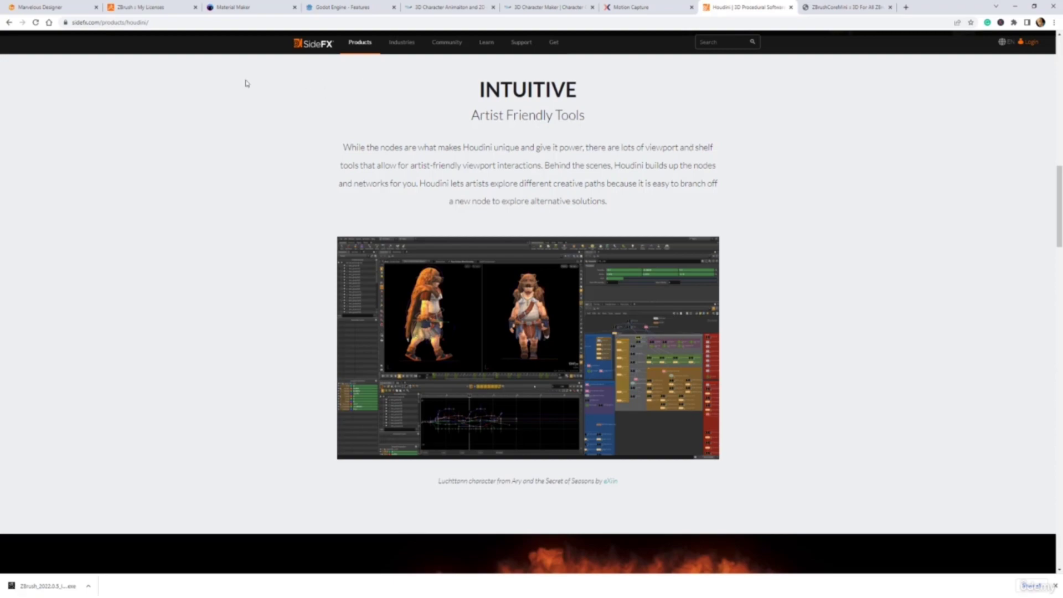
Step: Close the Marvelous Designer, ZBrush licenses, Material Maker, Godot Engine and 3D character animation tabs
left_click(96, 7)
left_click(96, 7)
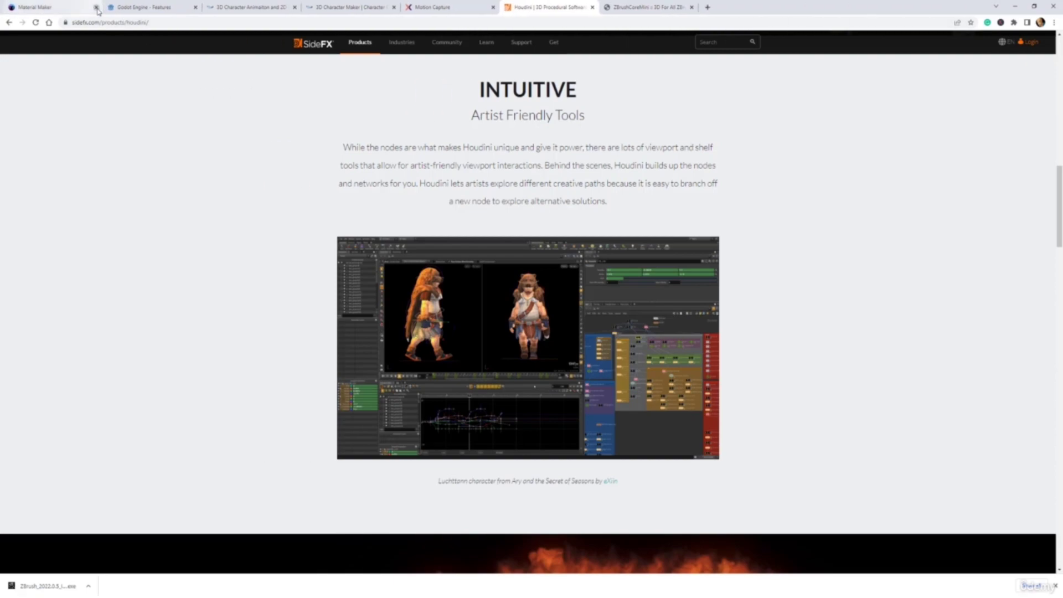
left_click(96, 7)
left_click(97, 7)
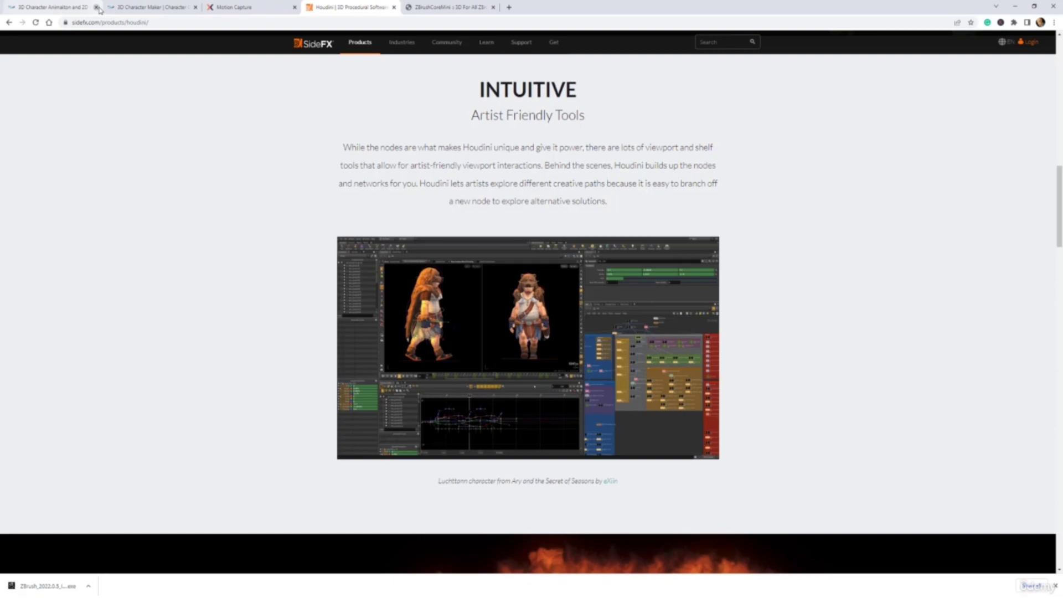
left_click(96, 7)
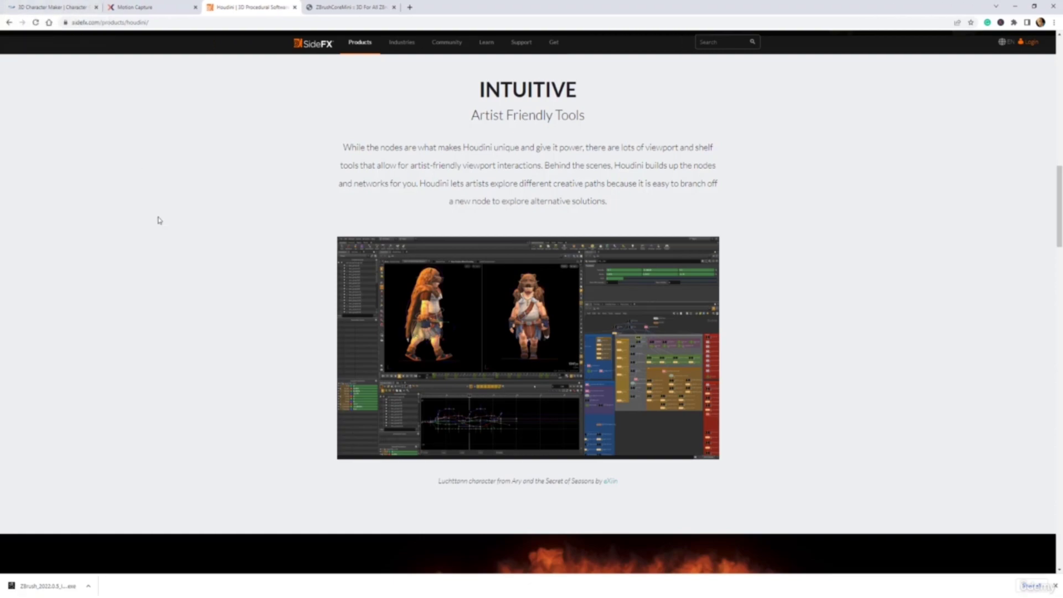
Step: Scroll through the Houdini page and back to the top
scroll(158, 220, "down", 8)
scroll(198, 205, "down", 2)
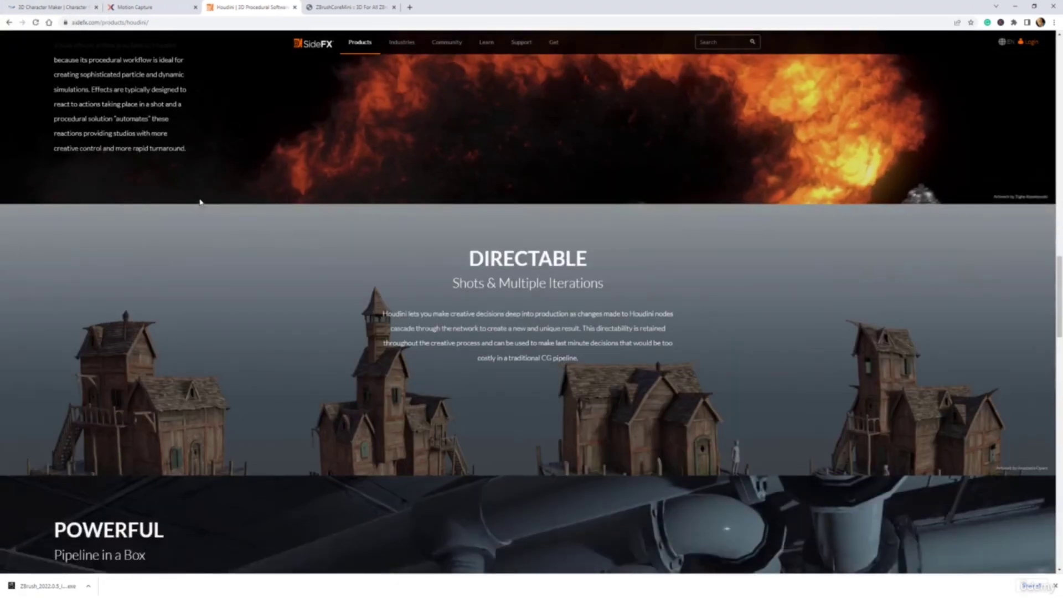
scroll(199, 202, "up", 4)
scroll(306, 231, "down", 4)
scroll(307, 229, "down", 8)
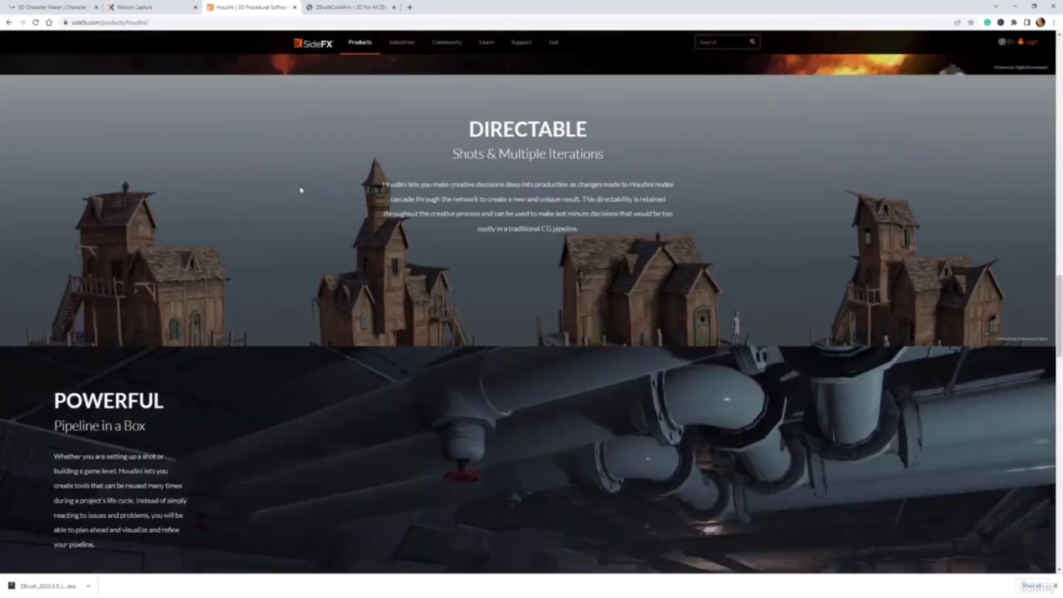
scroll(418, 208, "down", 10)
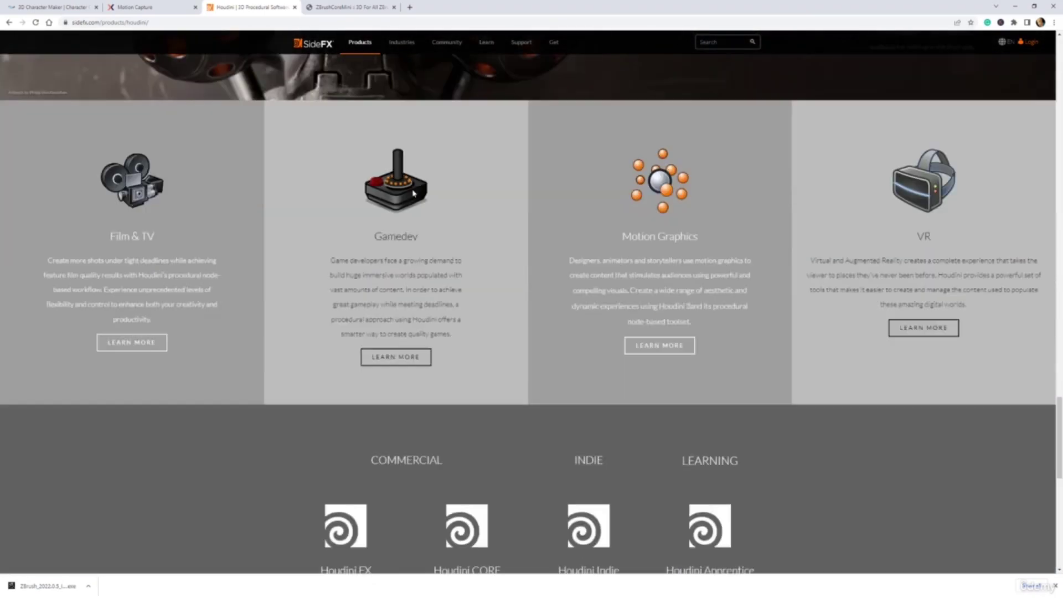
scroll(631, 197, "up", 12)
scroll(621, 172, "up", 15)
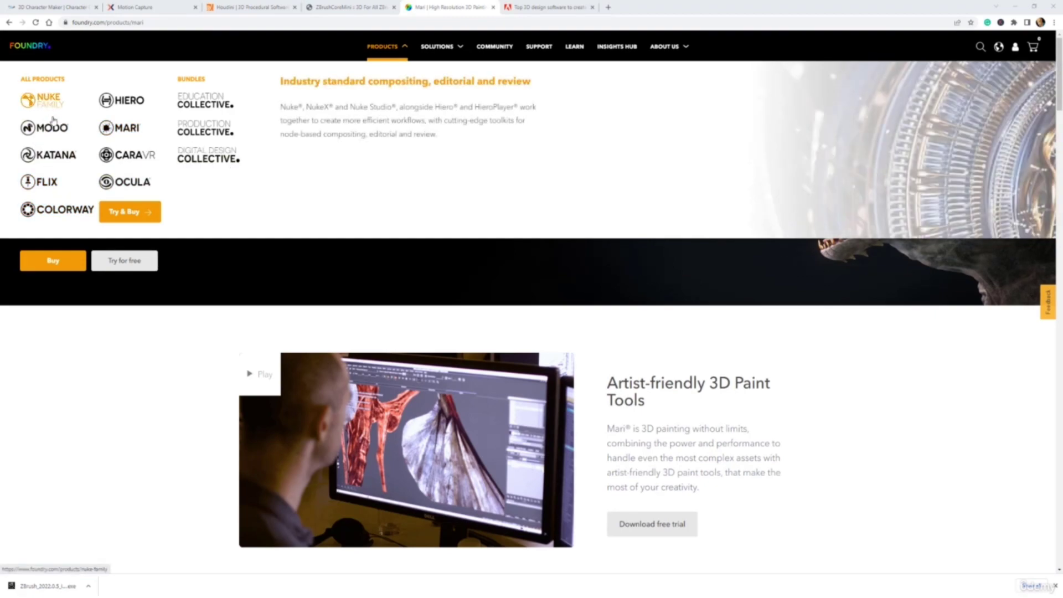
Step: Open the Nuke Family page, scroll down, and preview the enlarged Nuke screenshot
left_click(50, 104)
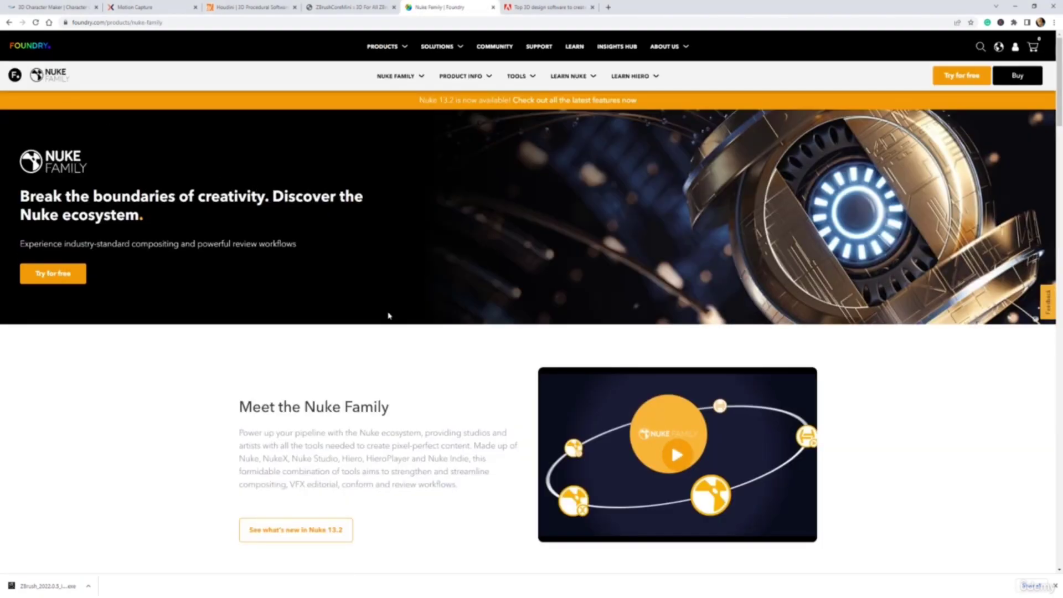
scroll(434, 315, "down", 3)
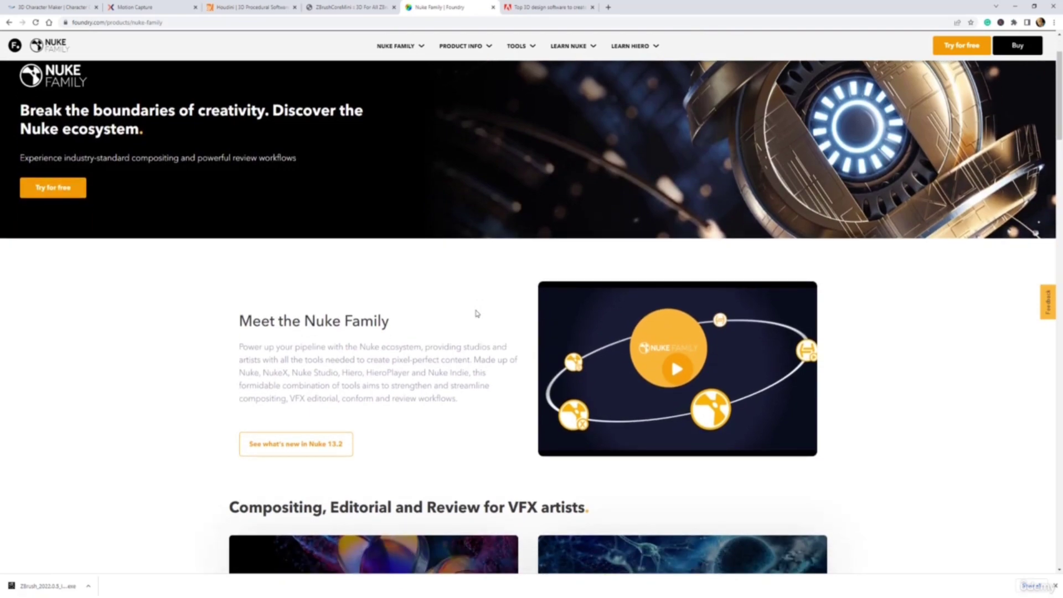
scroll(475, 311, "down", 2)
scroll(468, 312, "down", 2)
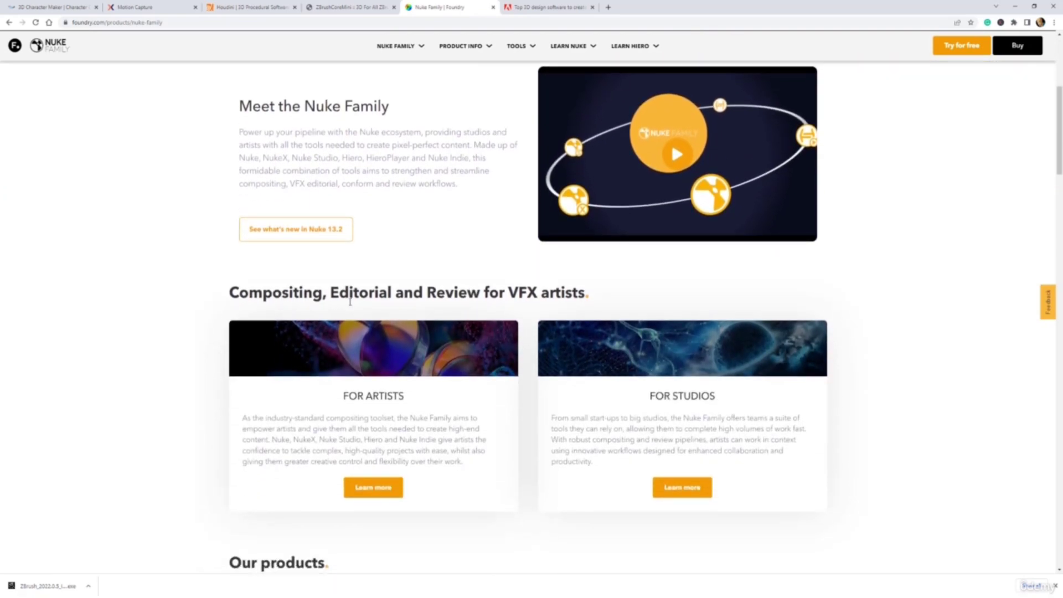
scroll(481, 321, "down", 5)
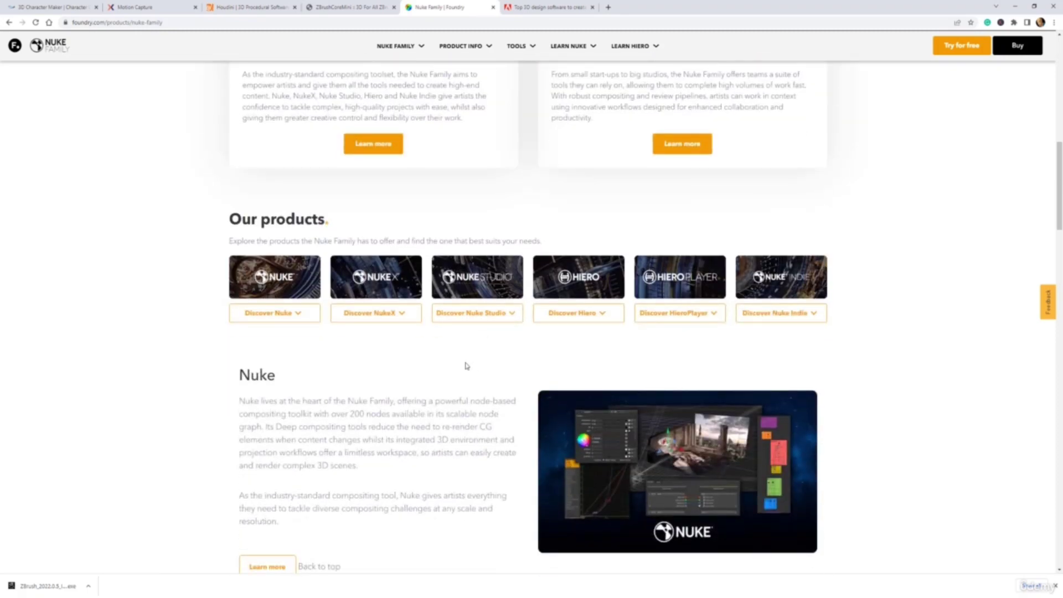
left_click(728, 454)
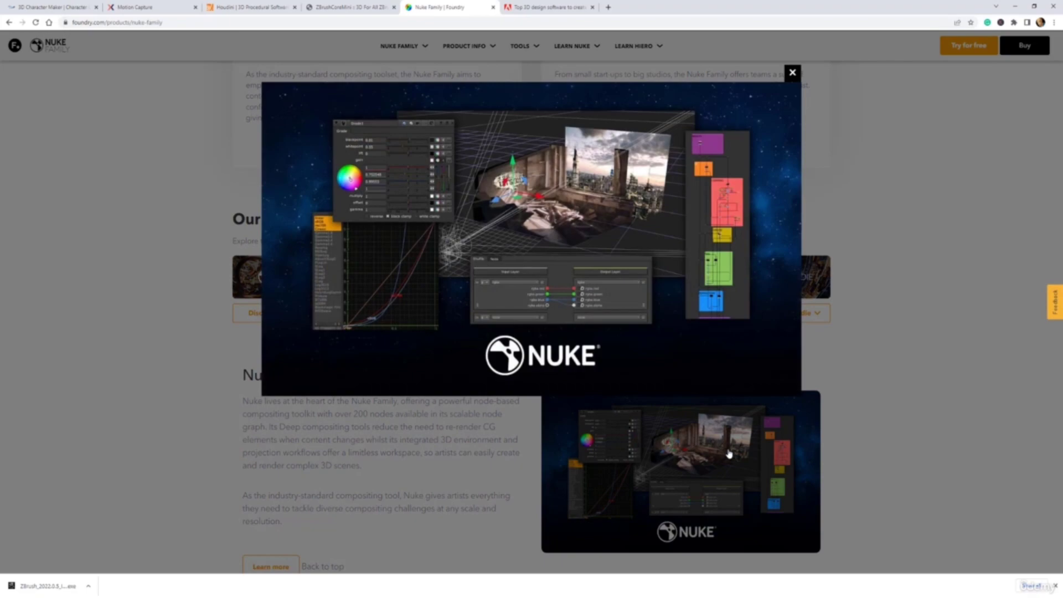
left_click(140, 201)
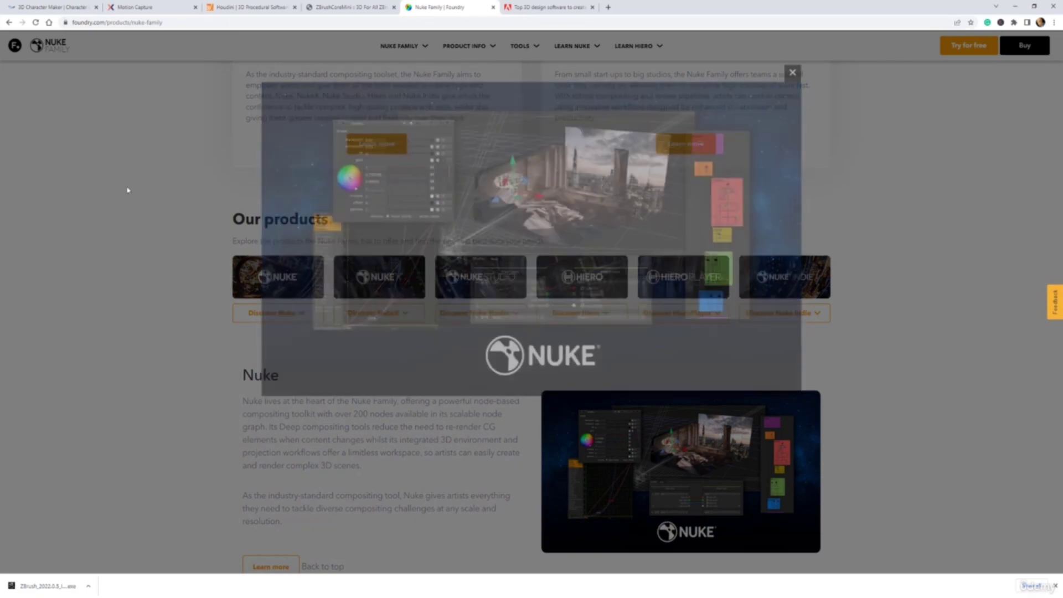
Step: Go to the Modo page from Foundry's Products menu
scroll(138, 199, "up", 10)
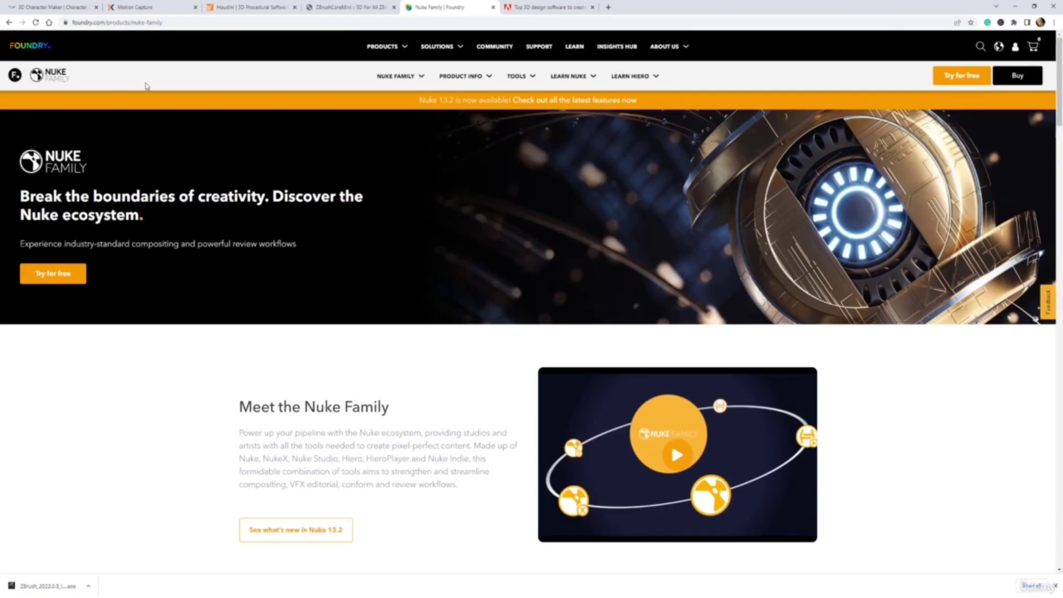
left_click(387, 46)
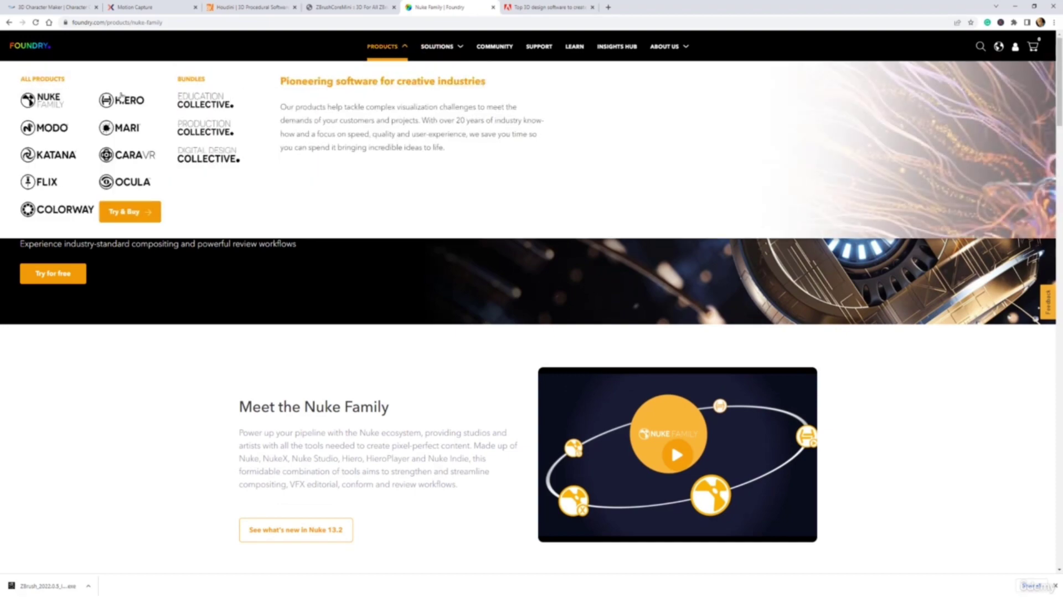
left_click(41, 129)
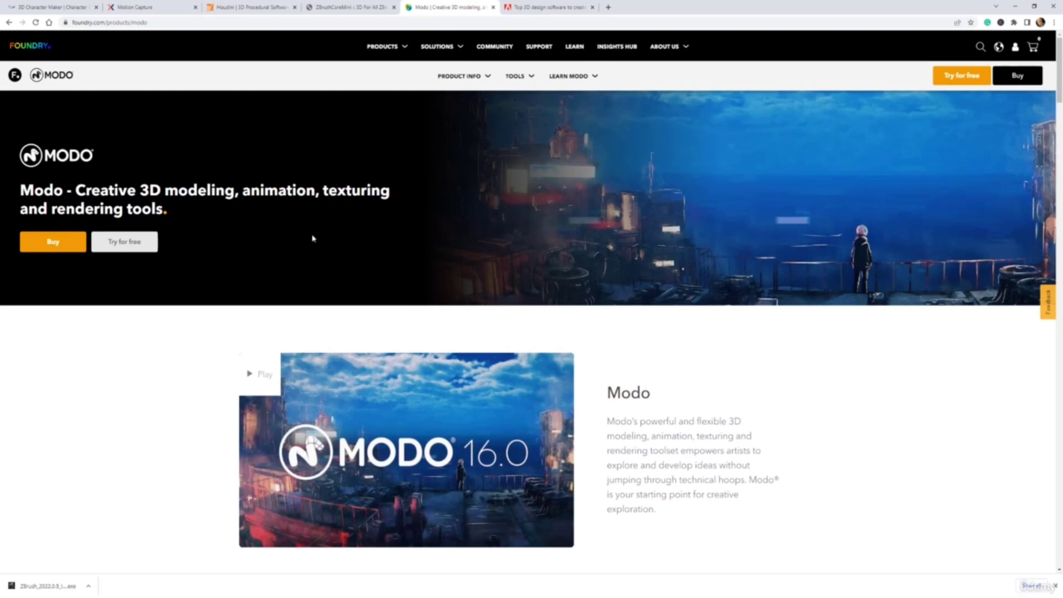
Step: Open Foundry's Katana page from Products and scroll through its features
left_click(387, 46)
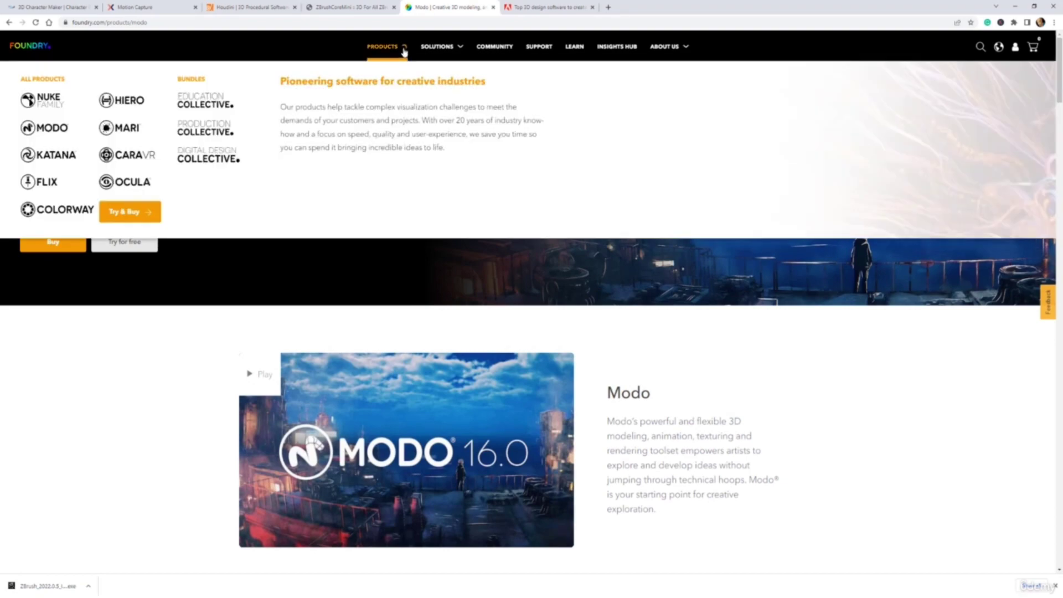
left_click(50, 160)
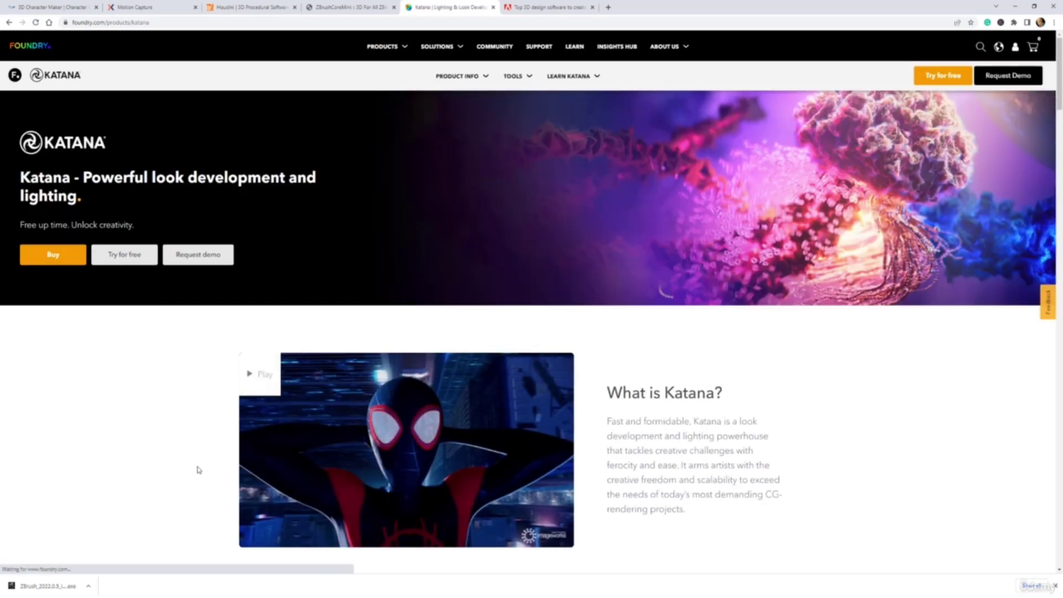
scroll(198, 470, "down", 2)
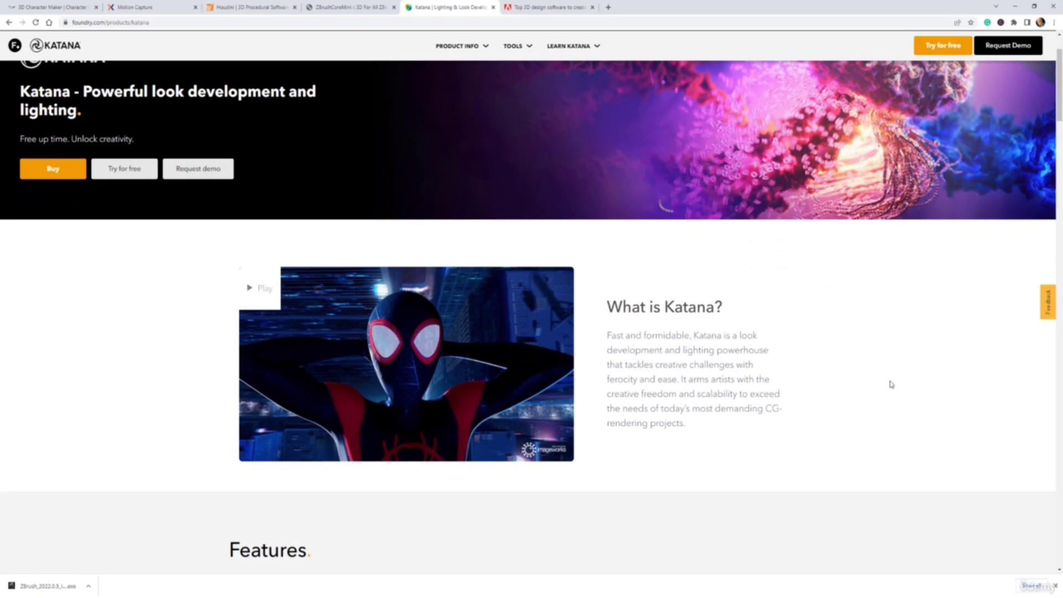
scroll(890, 384, "down", 5)
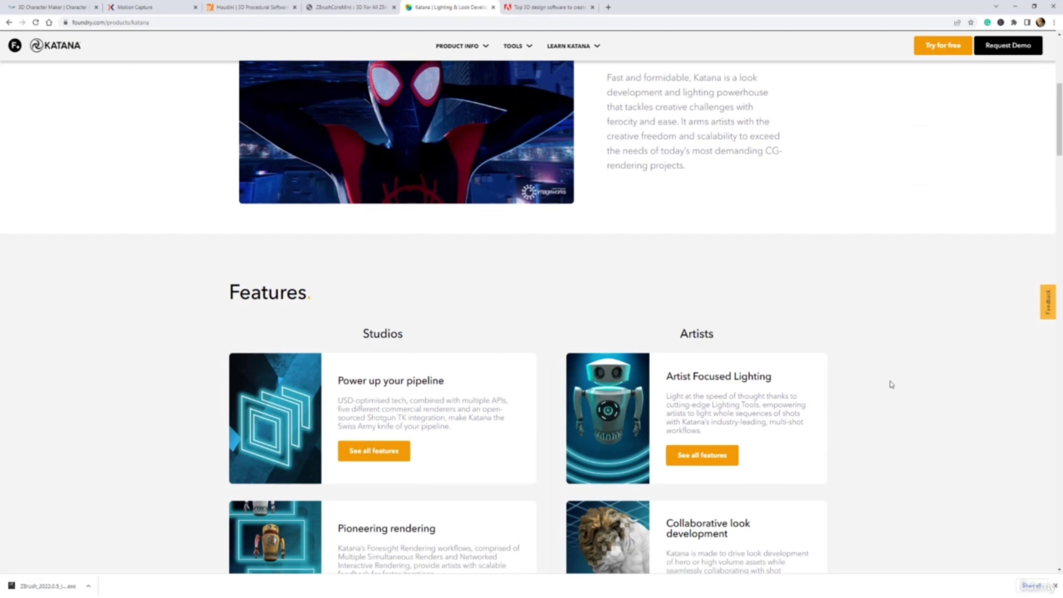
scroll(890, 383, "down", 2)
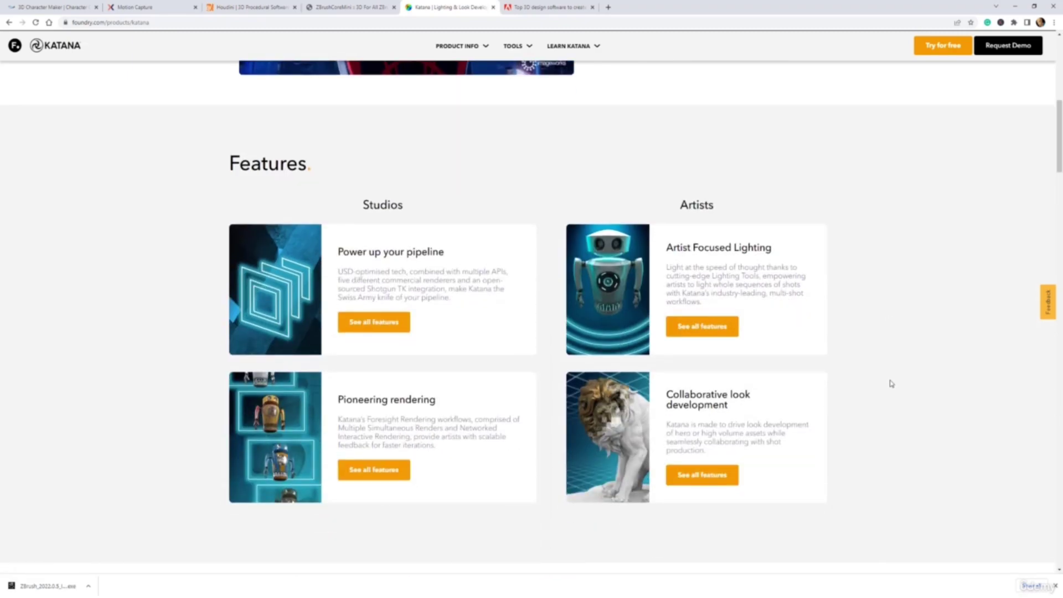
scroll(890, 384, "down", 3)
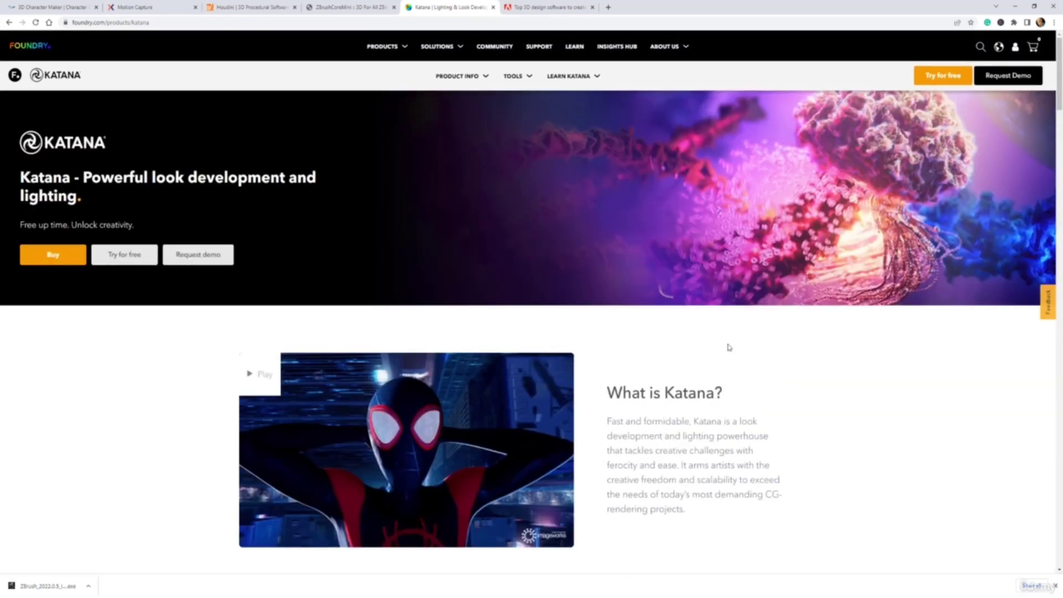
scroll(899, 356, "down", 15)
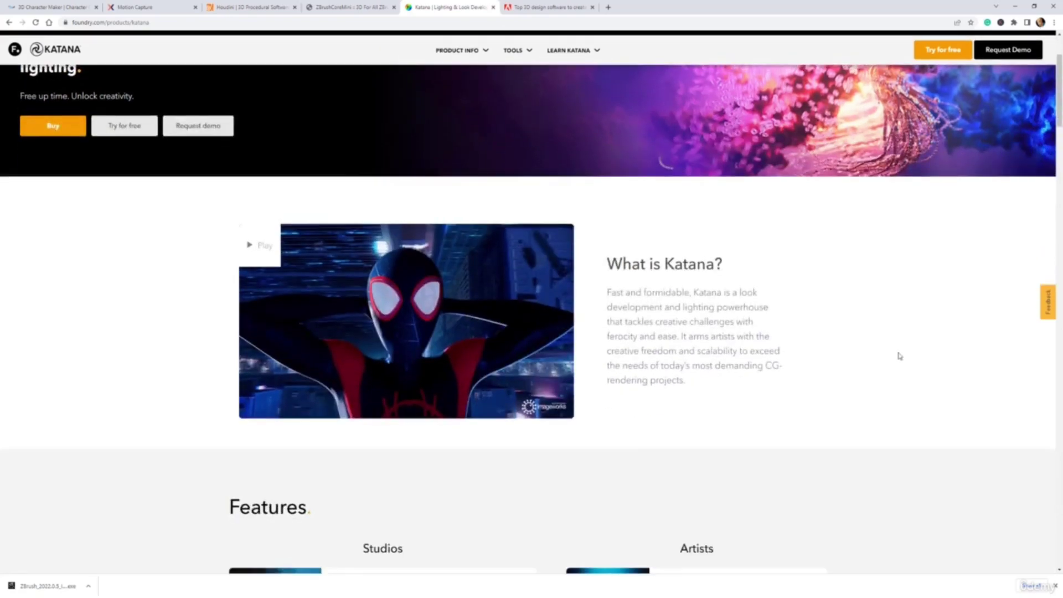
scroll(899, 356, "down", 14)
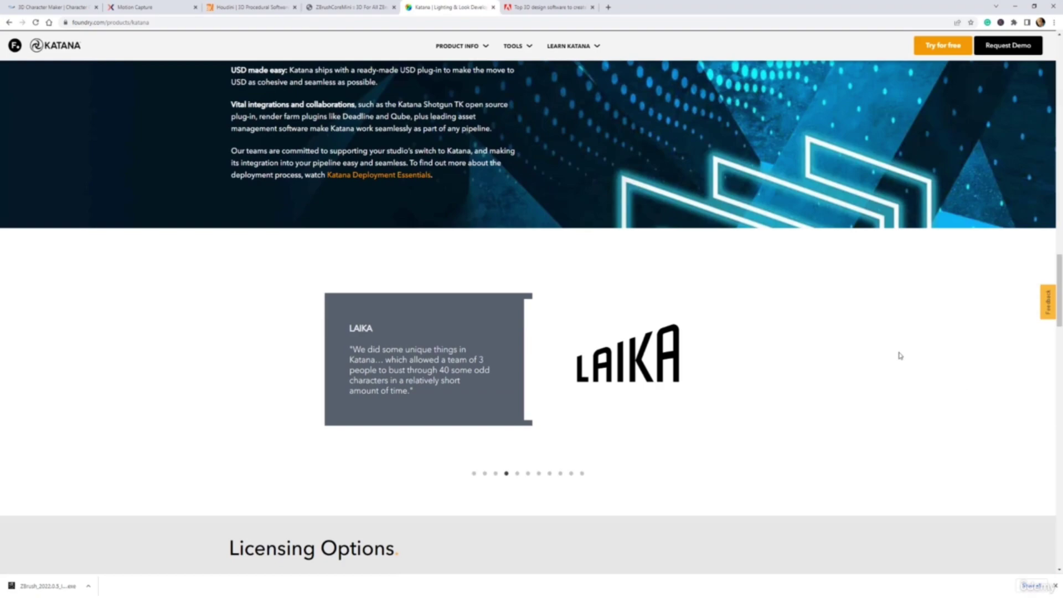
Step: Jump to Katana's Licensing Options: Interactive at $3,999/yr and Render at $308/yr
scroll(874, 432, "up", 20)
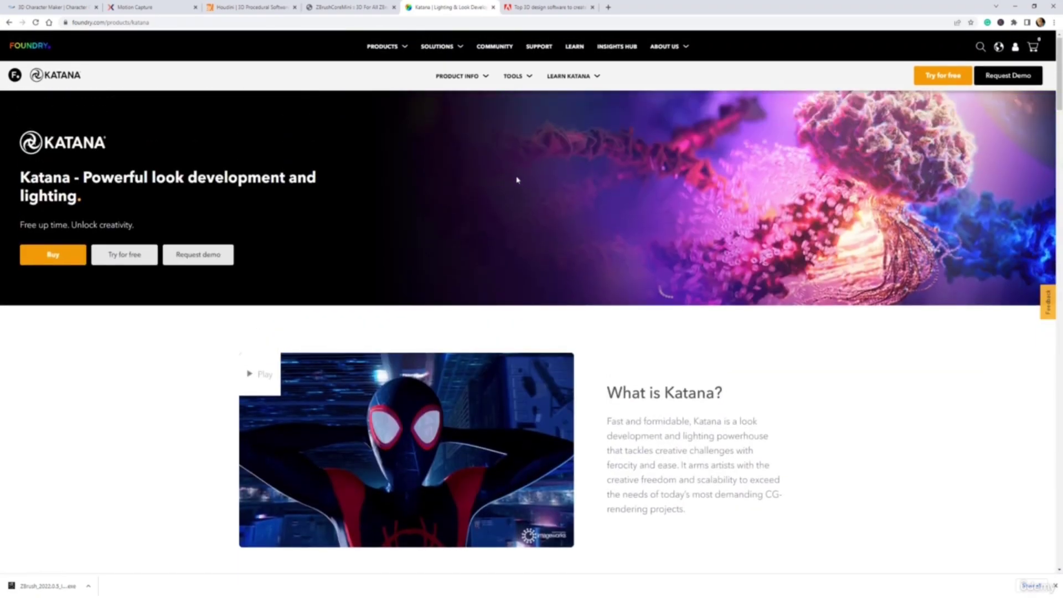
left_click(65, 252)
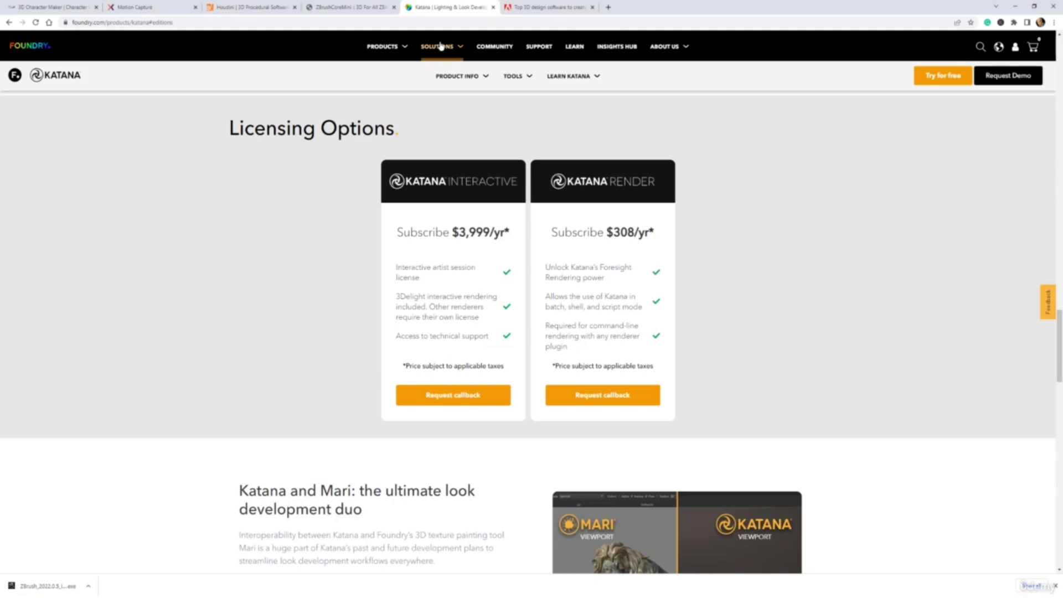
mouse_move(443, 50)
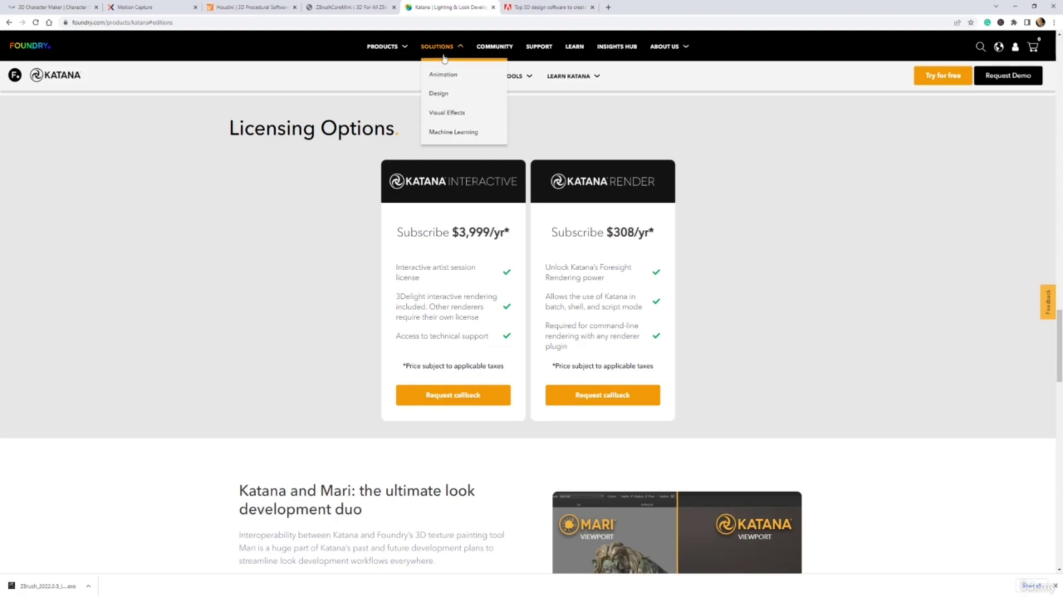
Step: Open the Nuke Family page, check Nuke, NukeX, Nuke Studio and Nuke Render pricing, then return to the top
mouse_move(393, 52)
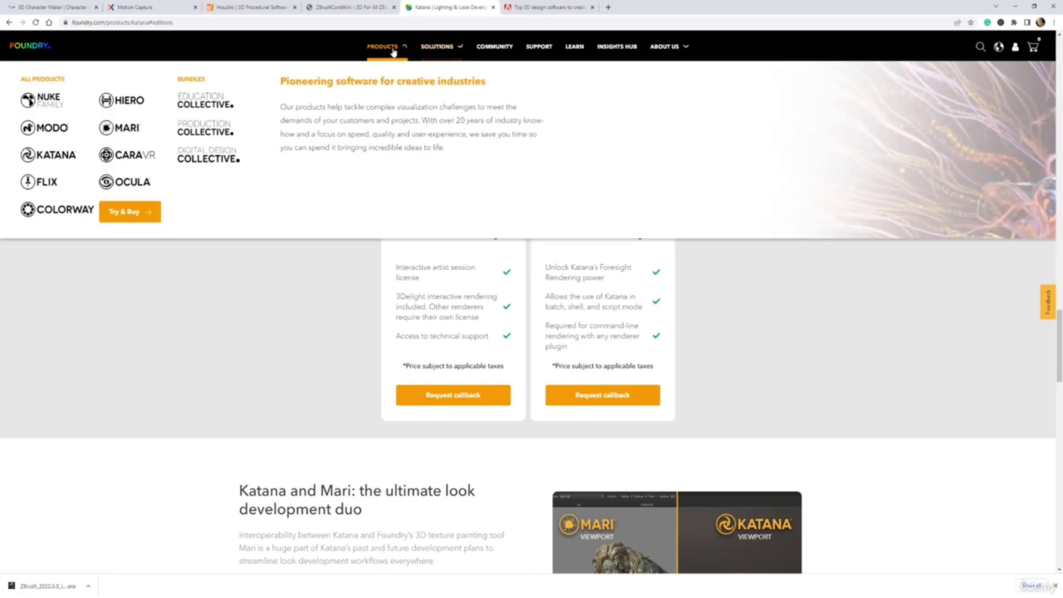
left_click(48, 103)
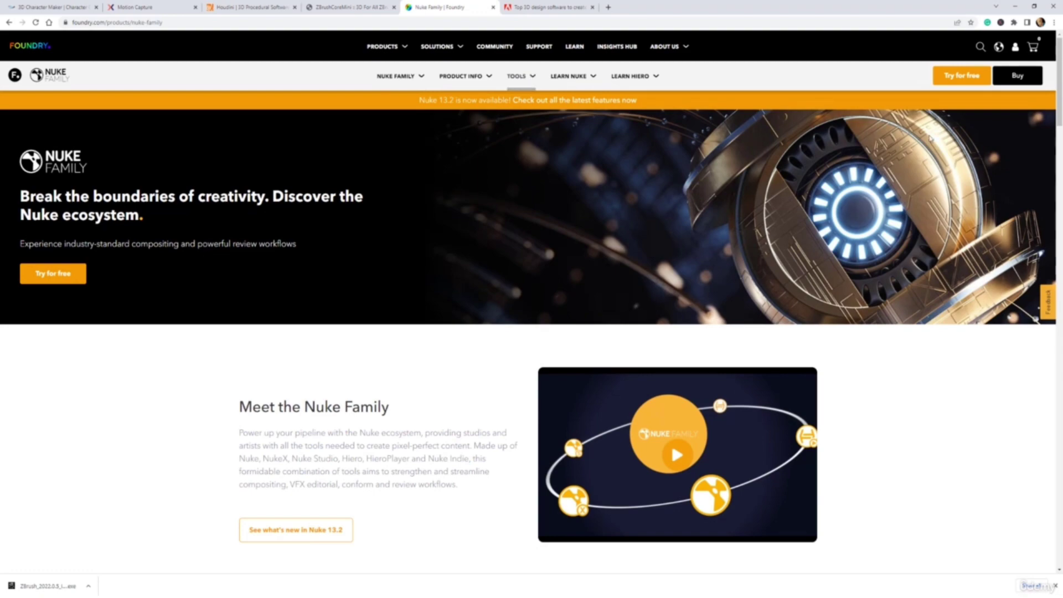
left_click(1018, 76)
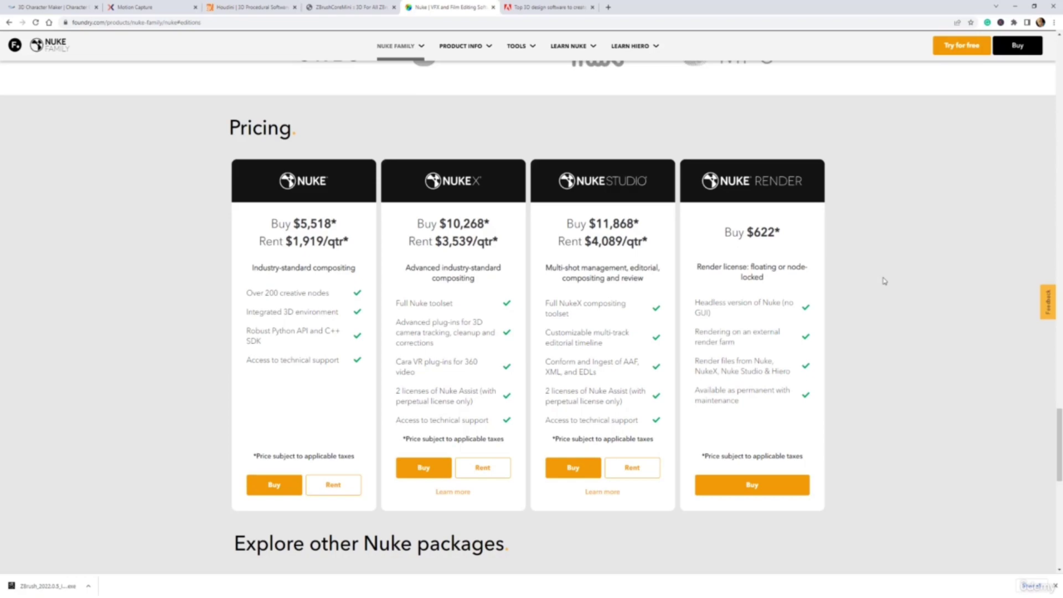
scroll(885, 279, "up", 10)
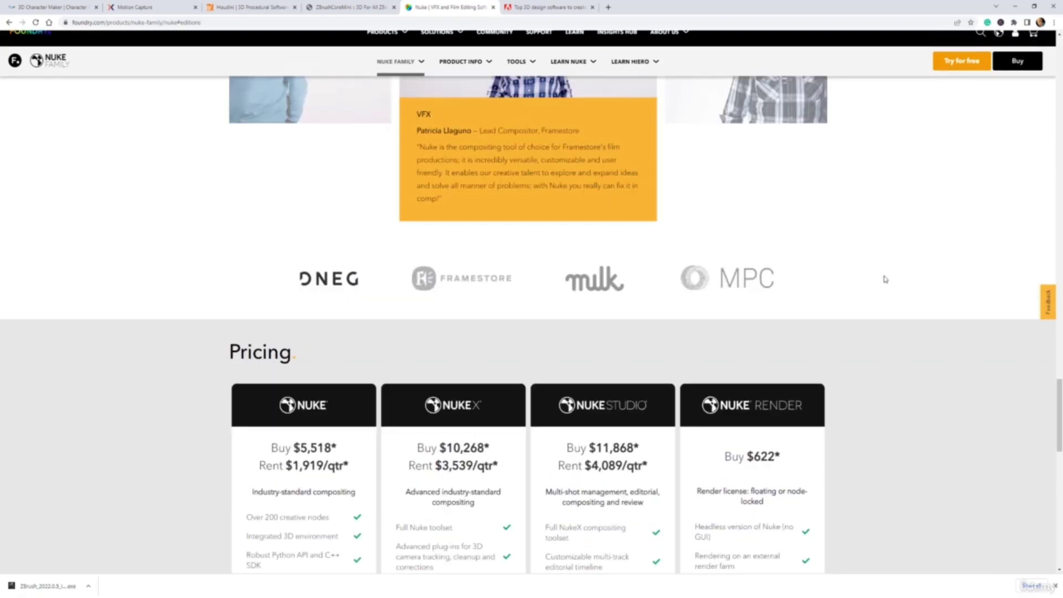
scroll(897, 270, "up", 10)
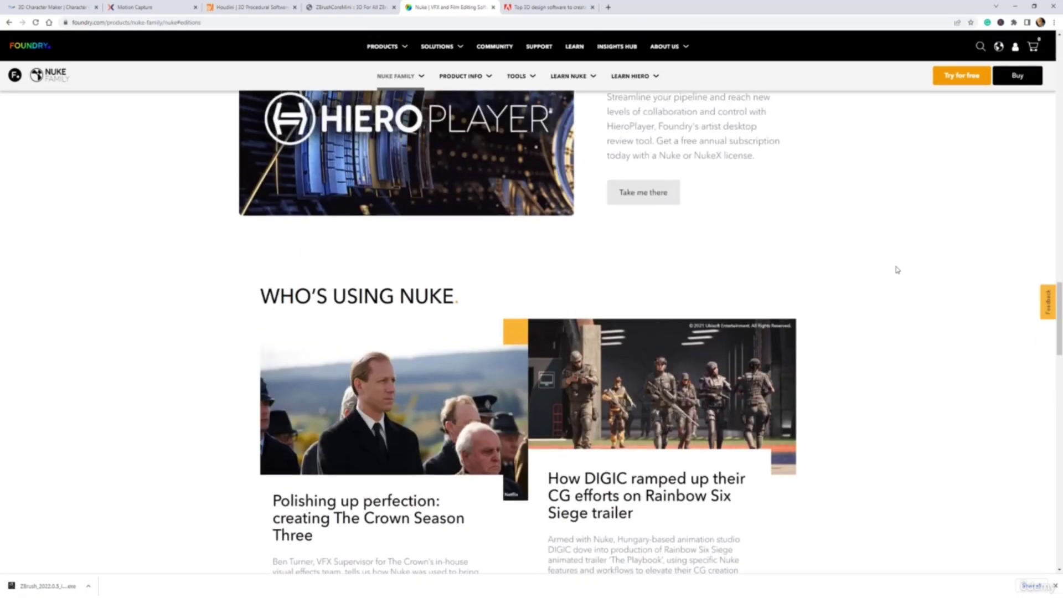
scroll(896, 269, "up", 10)
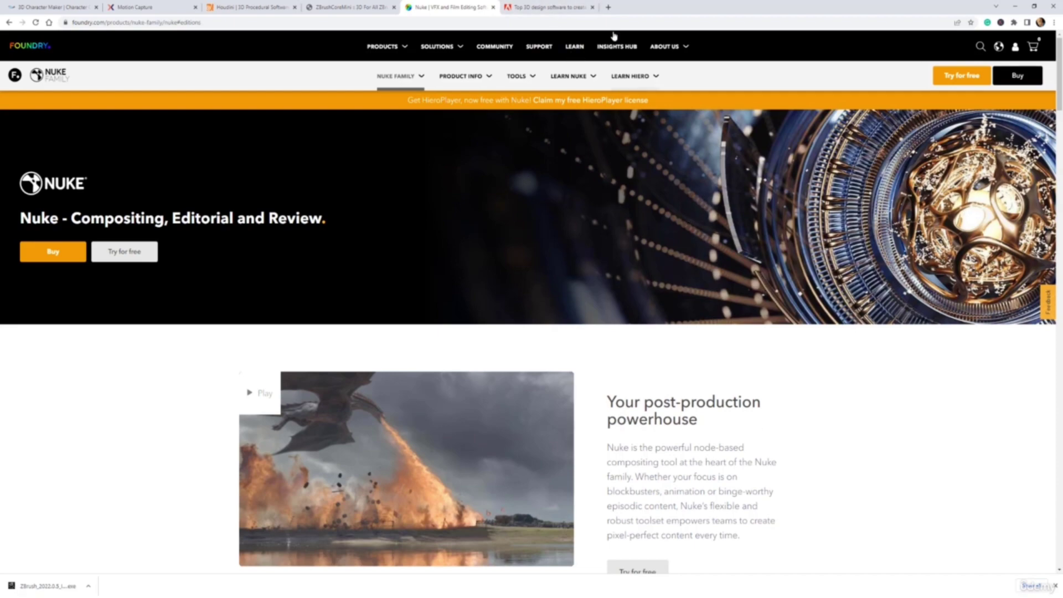
Step: Switch to the Substance 3D Designer tab, scroll to the 'Made with Substance 3D' gallery, and open the Products list
left_click(559, 7)
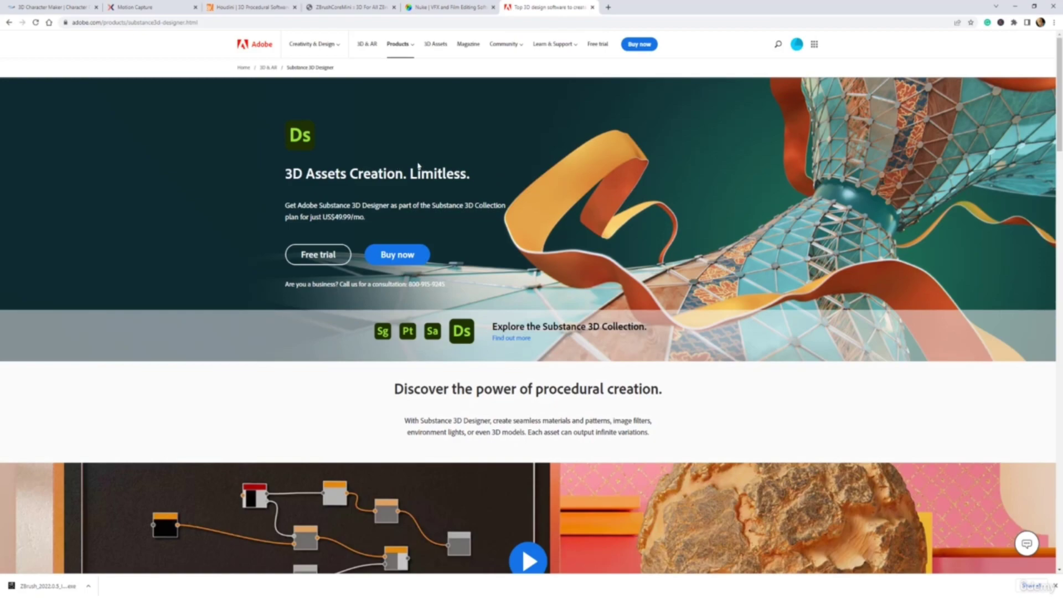
scroll(514, 213, "down", 7)
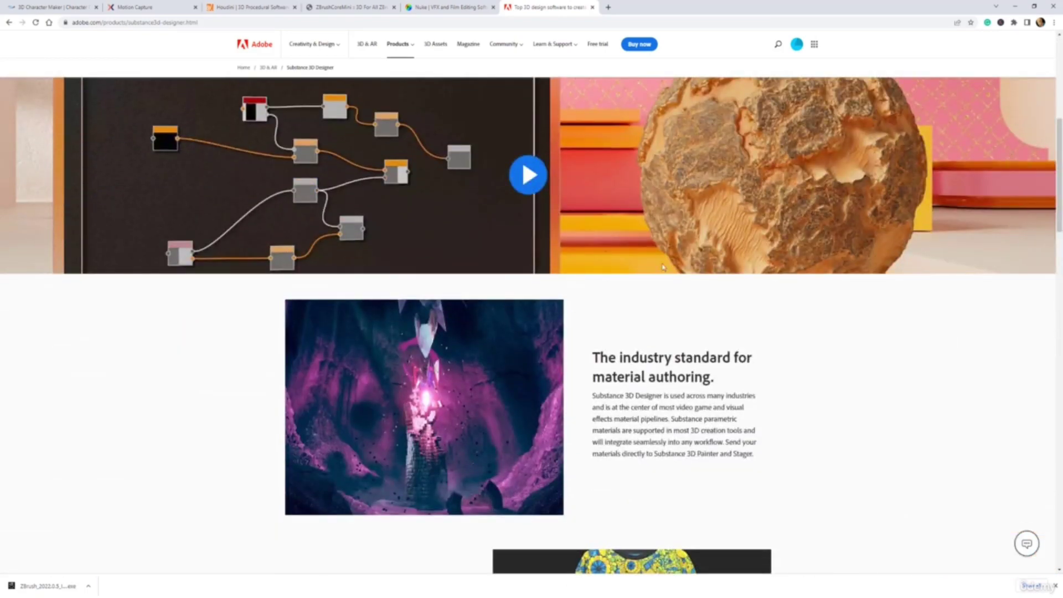
scroll(812, 316, "down", 5)
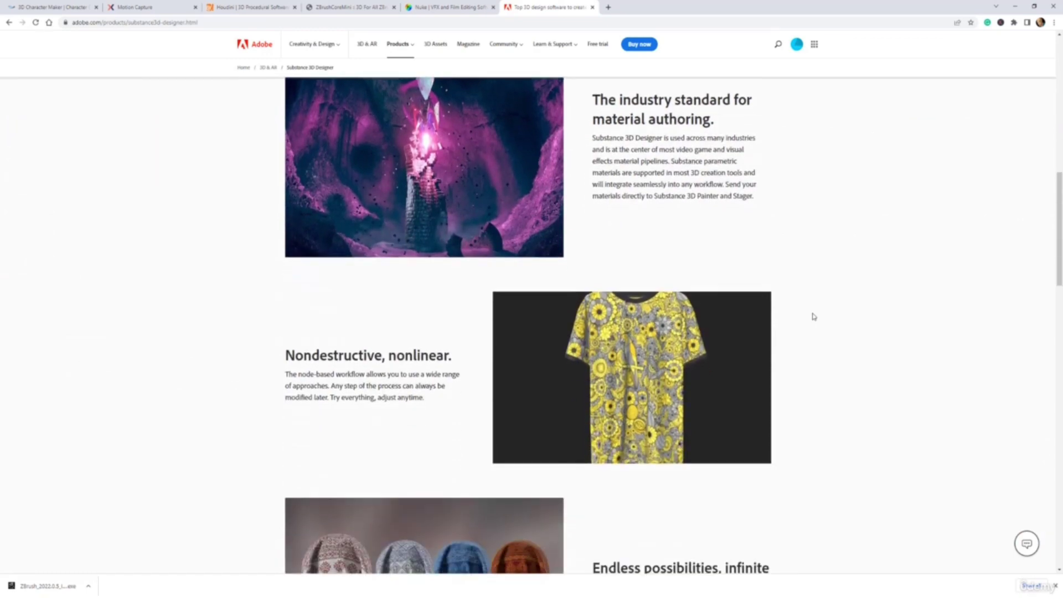
scroll(812, 315, "down", 9)
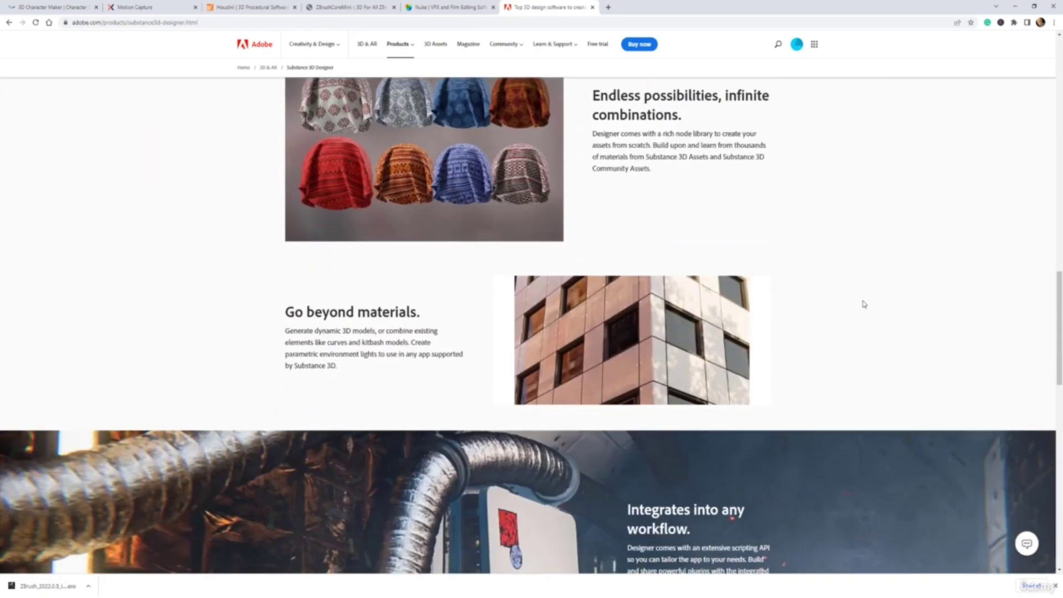
scroll(863, 304, "down", 1)
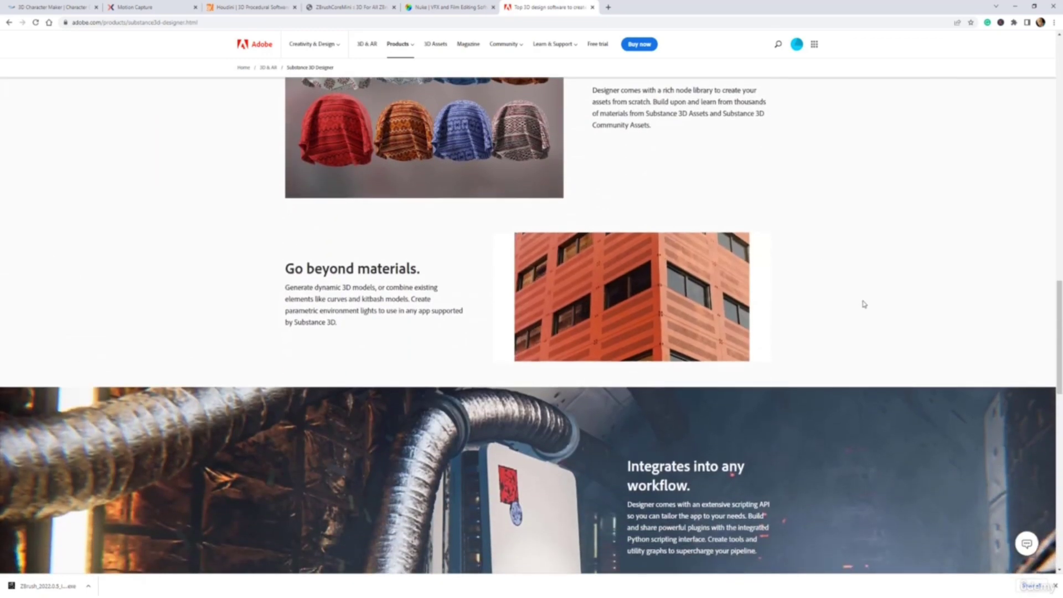
scroll(864, 304, "down", 2)
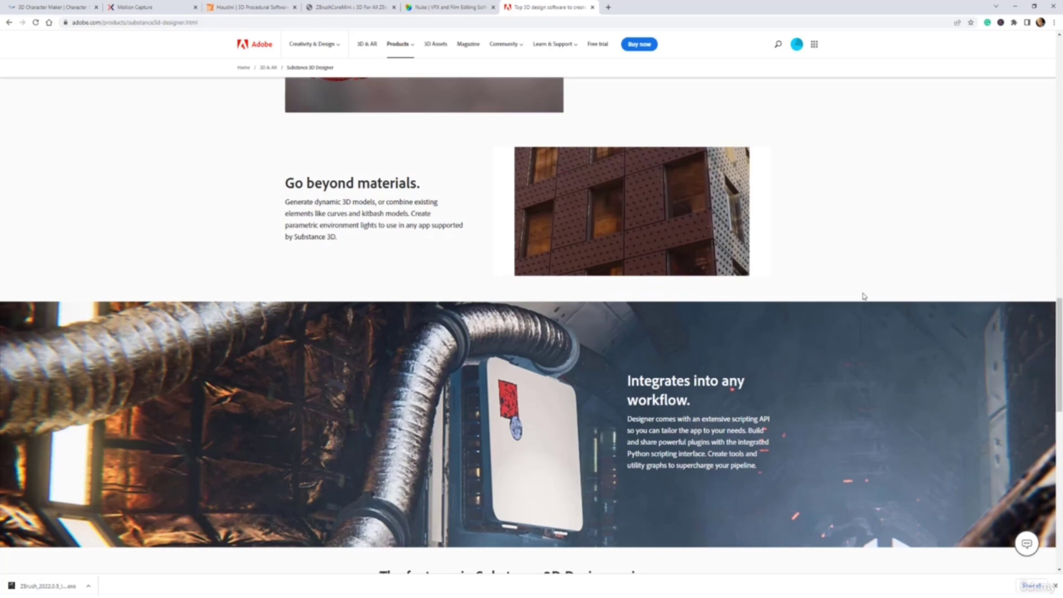
scroll(863, 296, "down", 5)
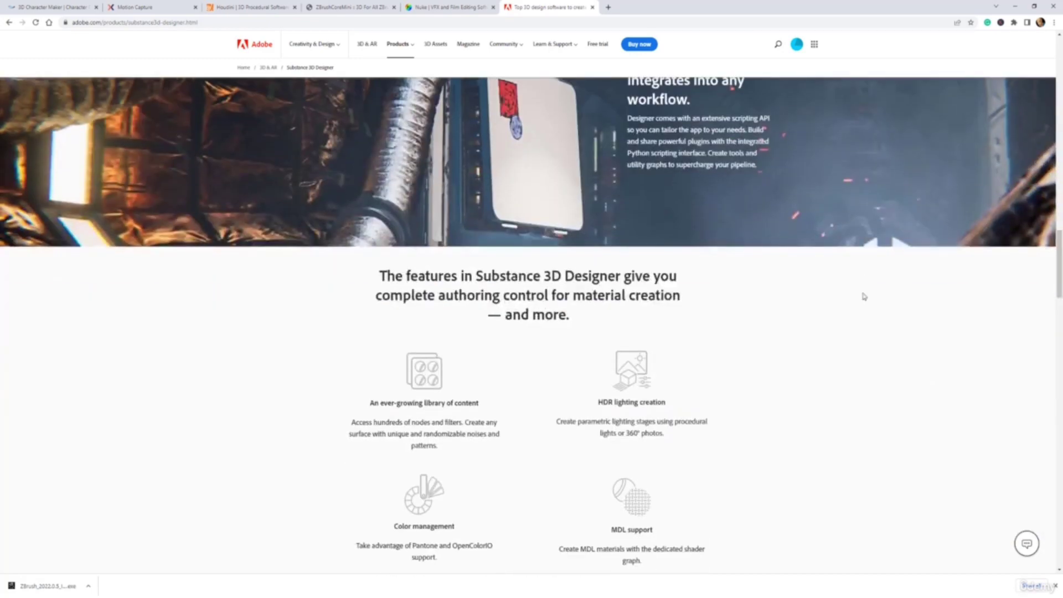
scroll(863, 296, "down", 6)
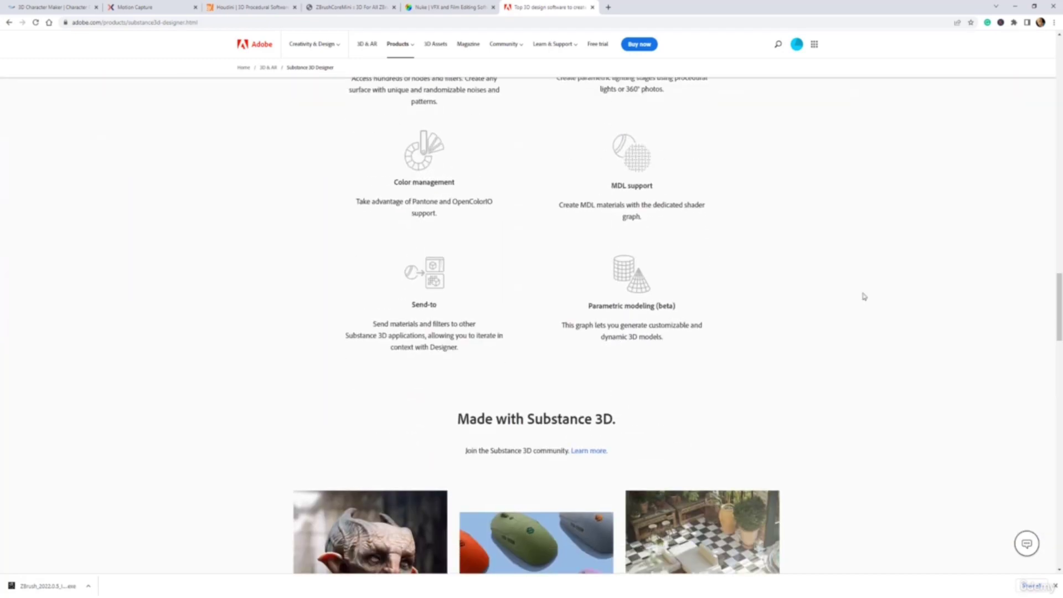
scroll(864, 296, "down", 7)
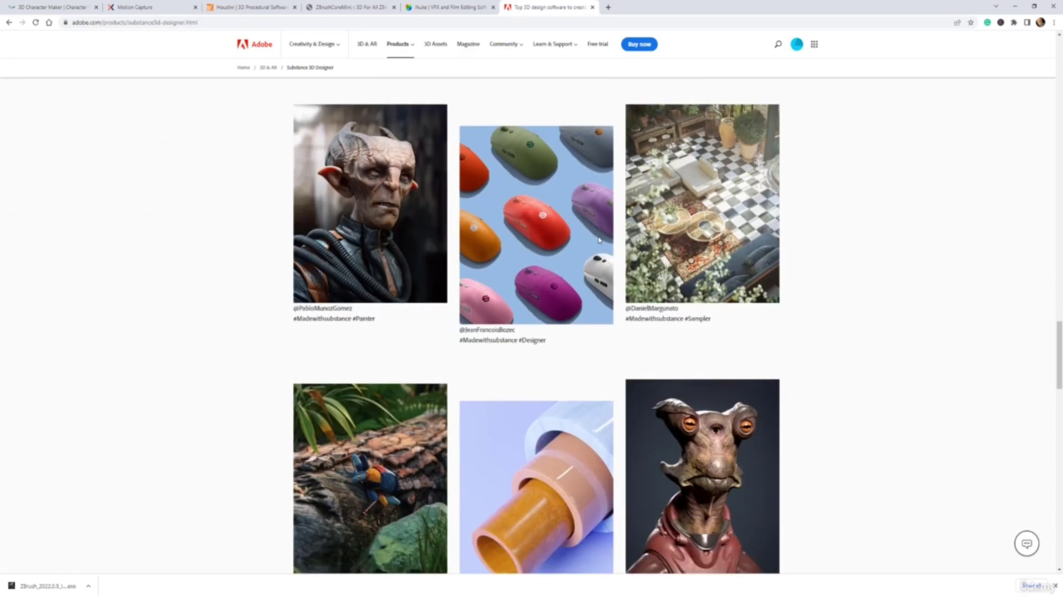
left_click(398, 43)
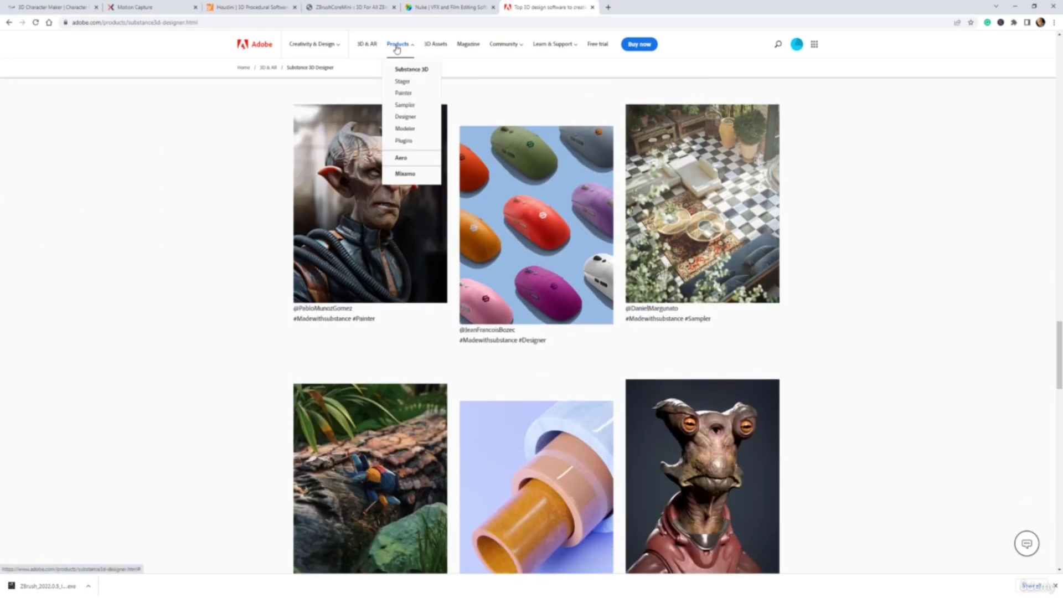
Step: Open the Substance 3D Painter page and scroll through it
left_click(407, 94)
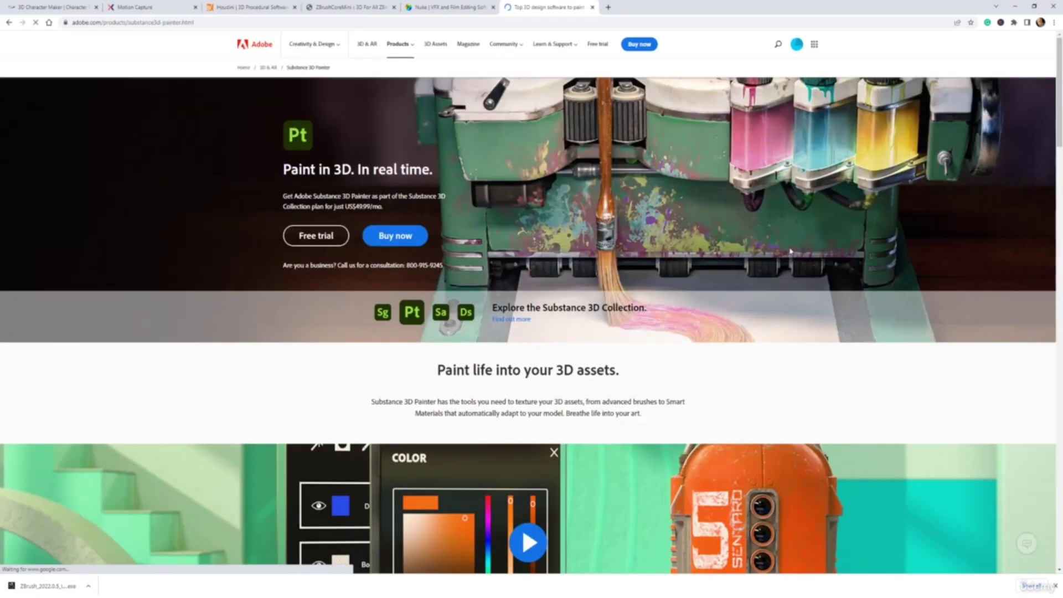
scroll(786, 244, "down", 6)
scroll(789, 240, "down", 4)
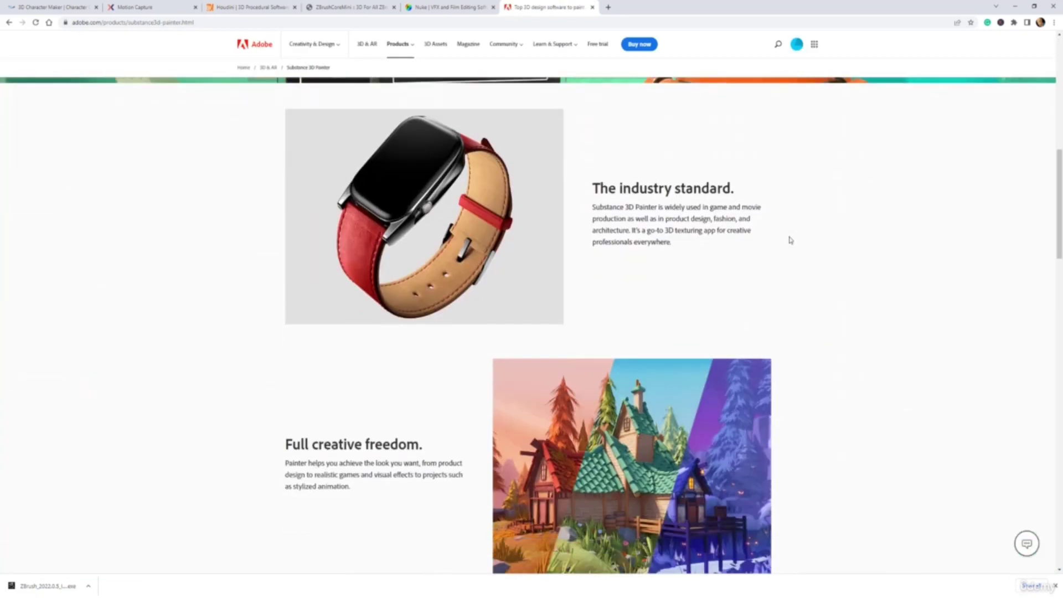
scroll(819, 240, "down", 3)
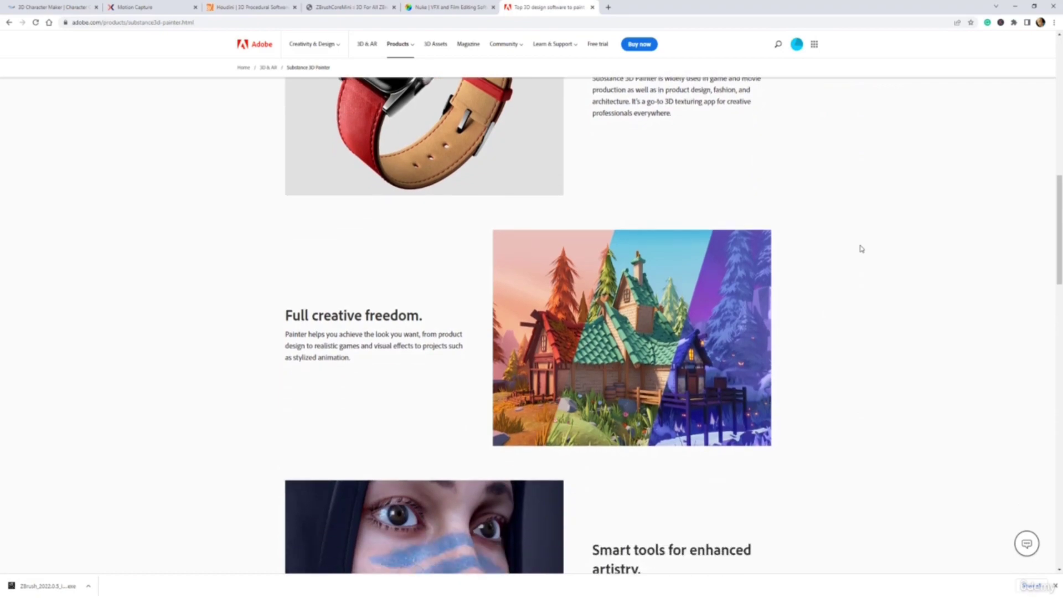
scroll(859, 247, "down", 5)
scroll(841, 260, "down", 10)
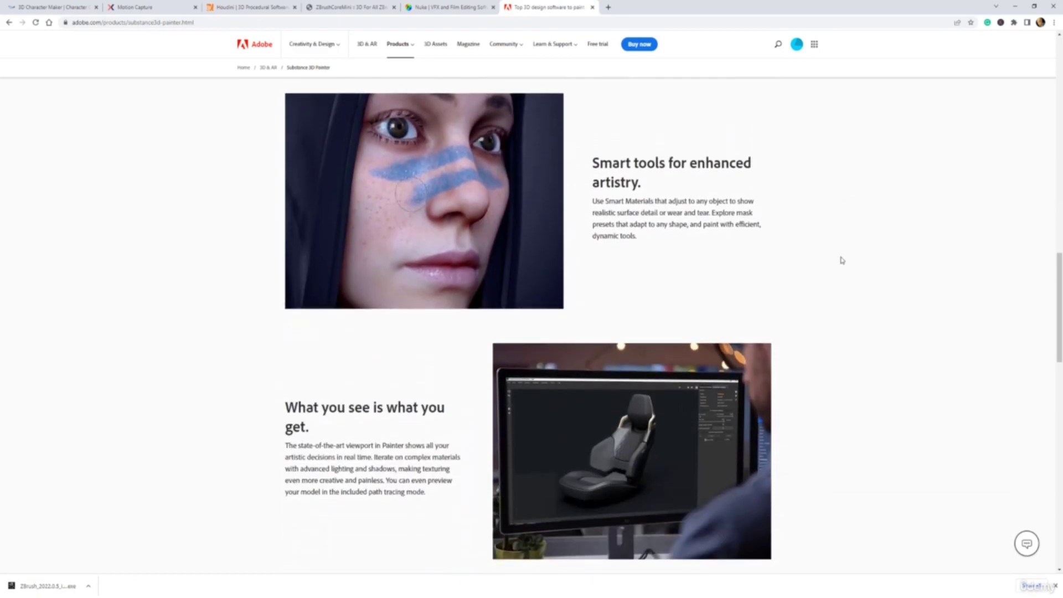
scroll(842, 260, "down", 3)
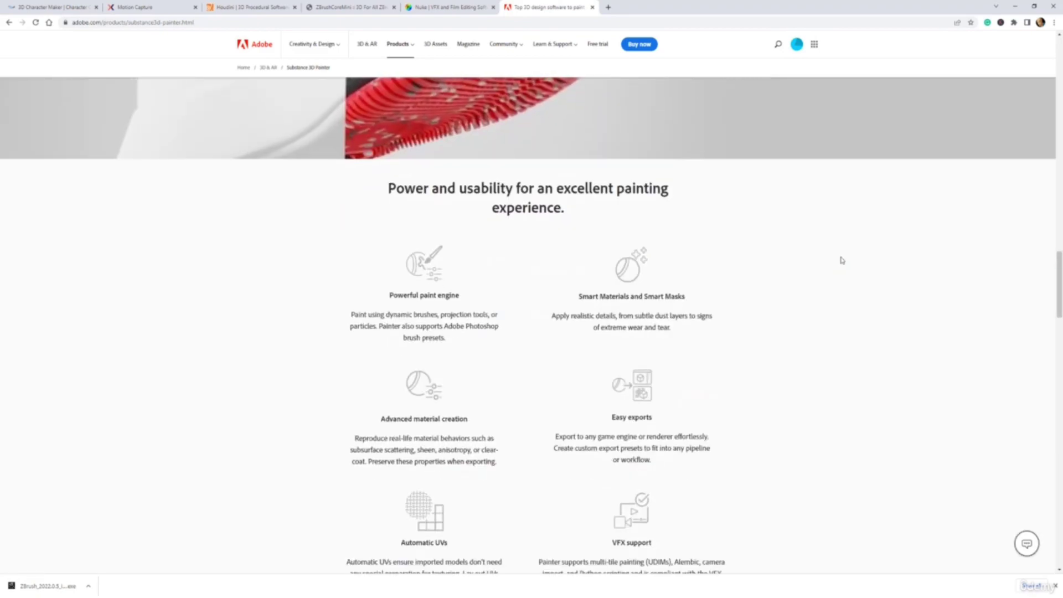
scroll(842, 255, "up", 15)
scroll(843, 250, "up", 12)
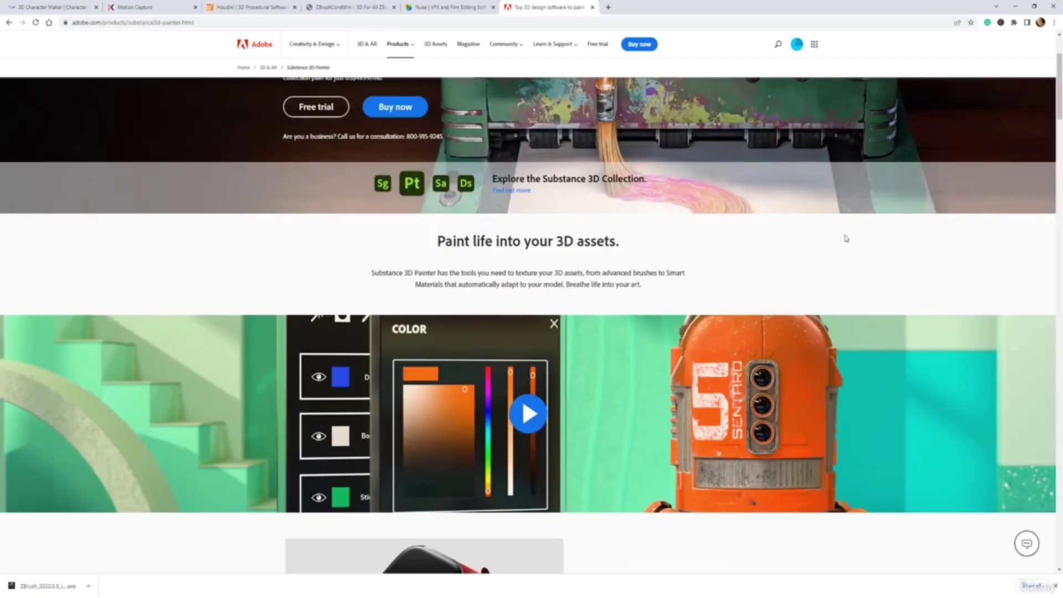
Step: Open the Substance 3D Modeler beta page and read through its 'Craft ideas with digital clay' features
left_click(407, 49)
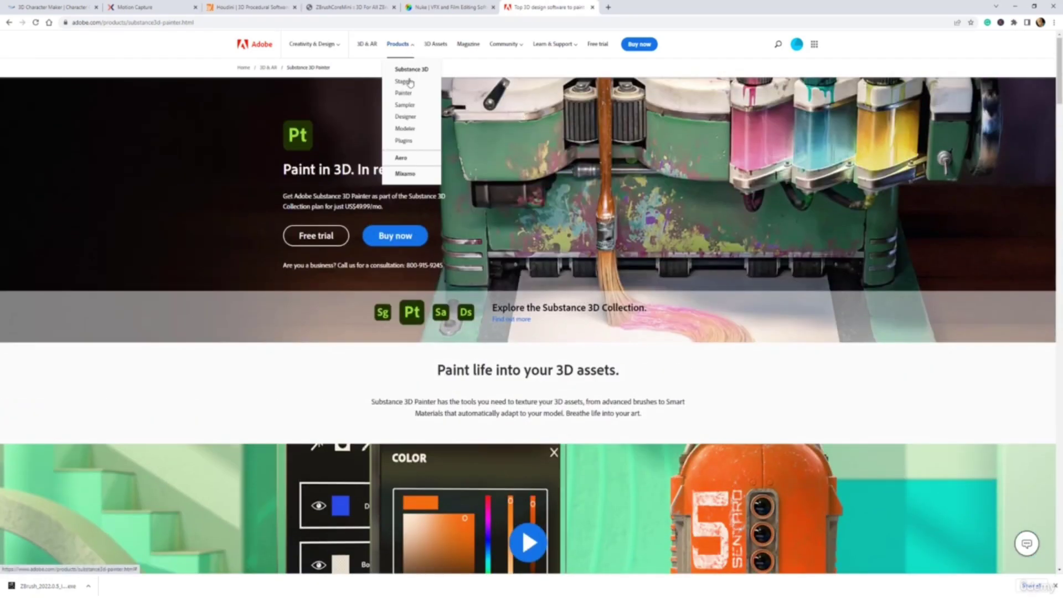
left_click(409, 130)
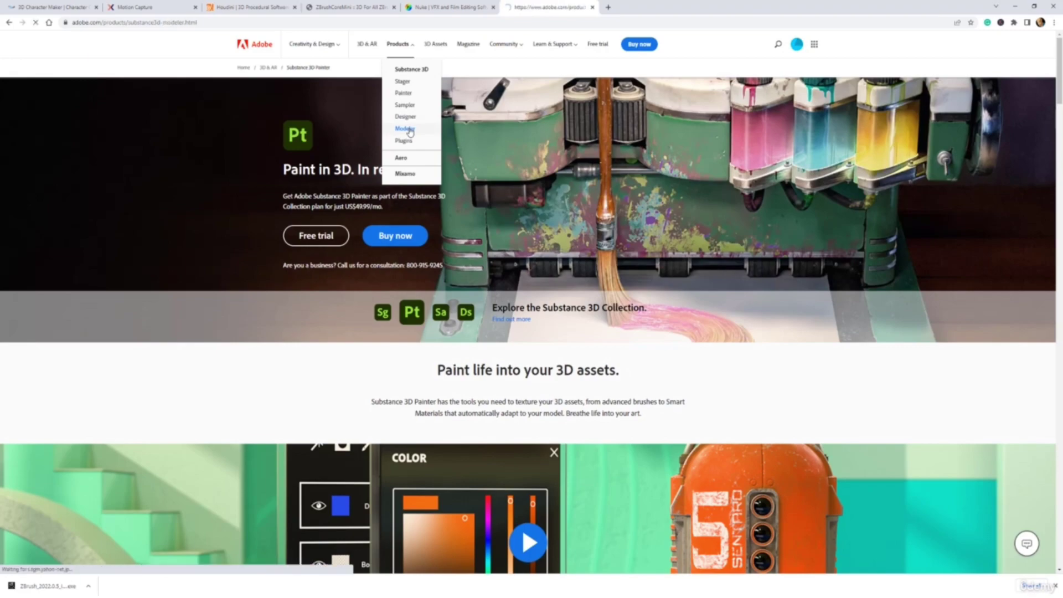
scroll(674, 261, "down", 2)
scroll(721, 259, "down", 2)
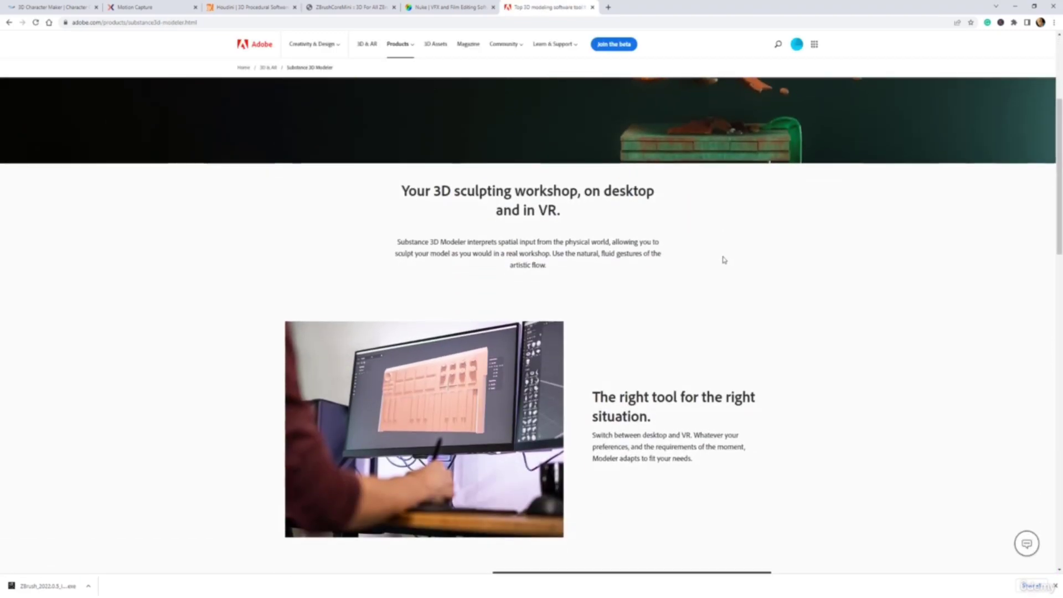
scroll(724, 261, "up", 4)
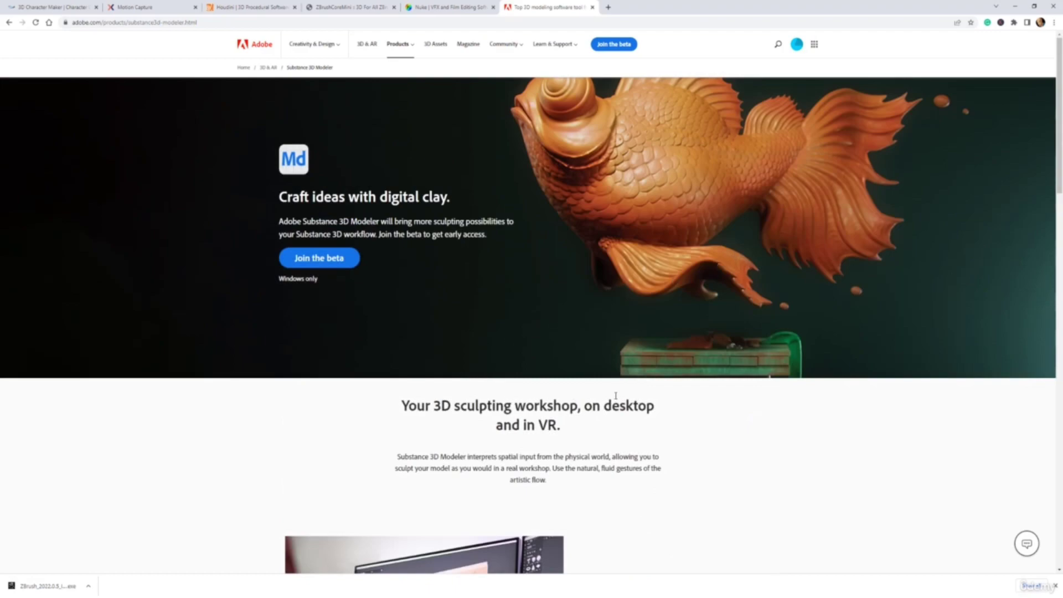
scroll(866, 340, "down", 12)
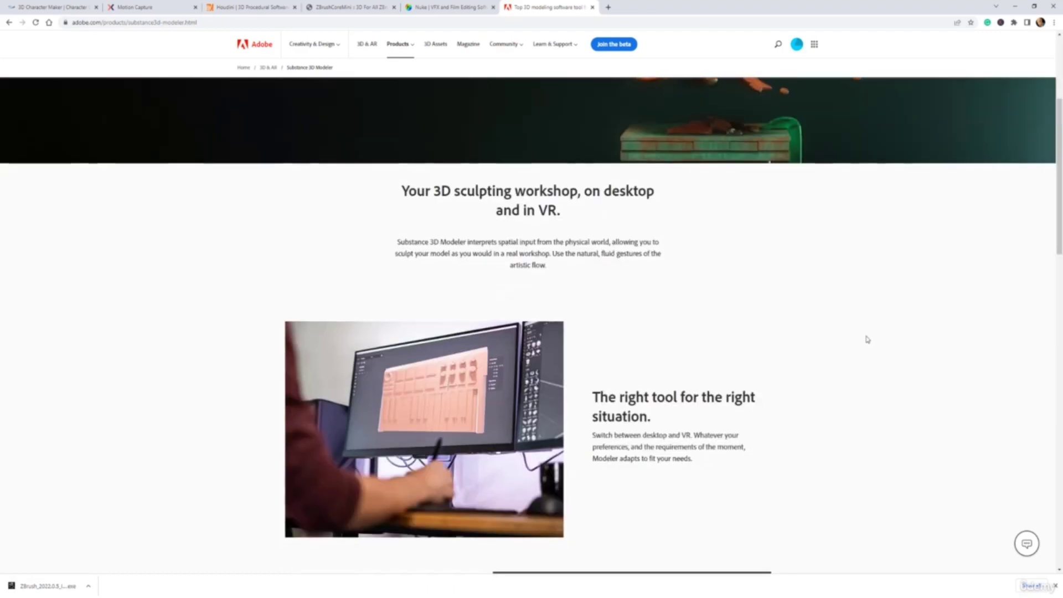
scroll(867, 339, "down", 4)
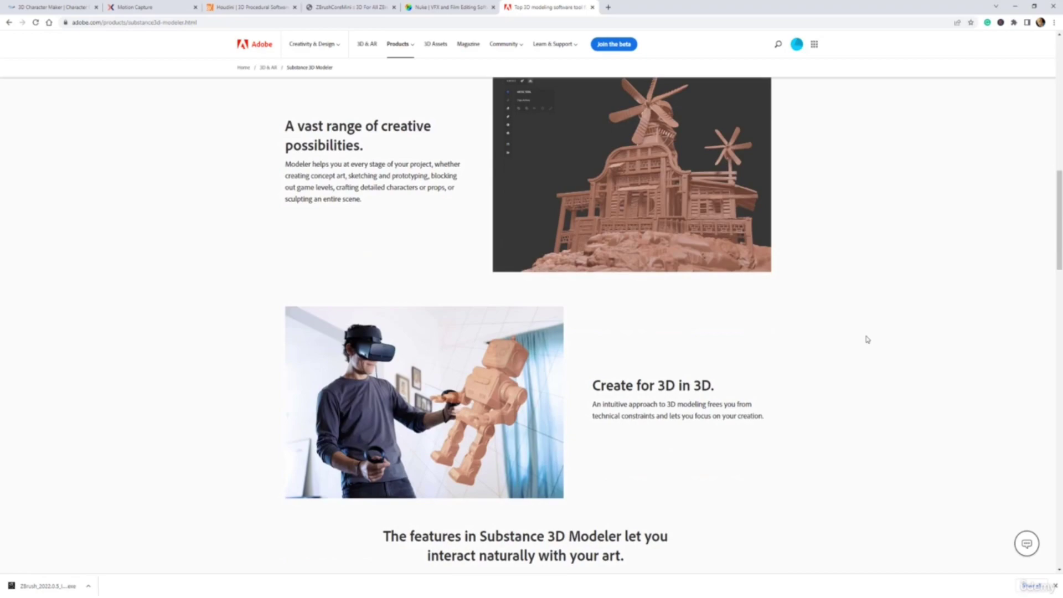
scroll(868, 339, "down", 2)
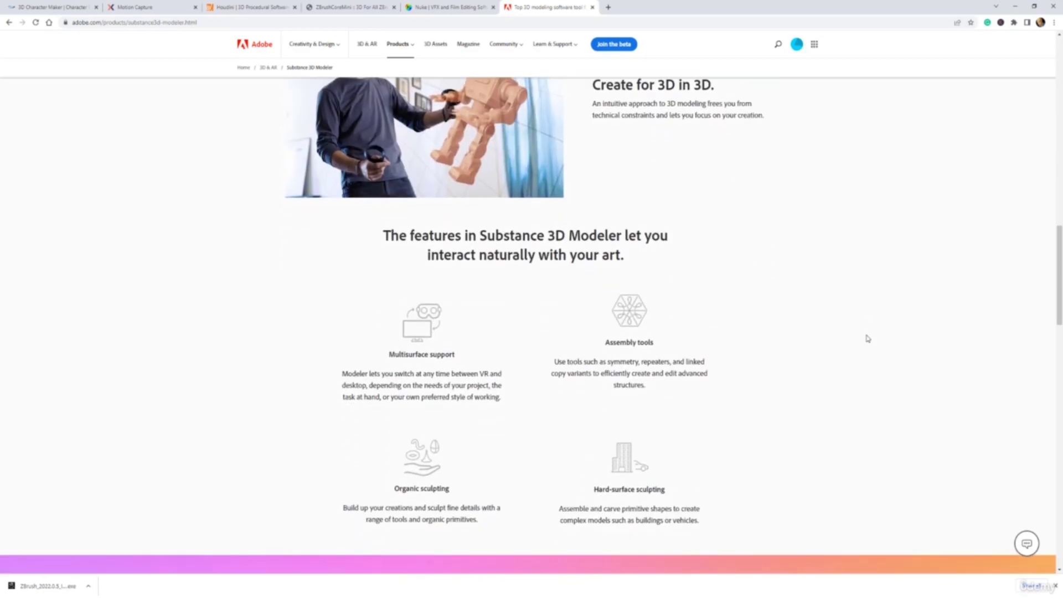
scroll(867, 339, "up", 18)
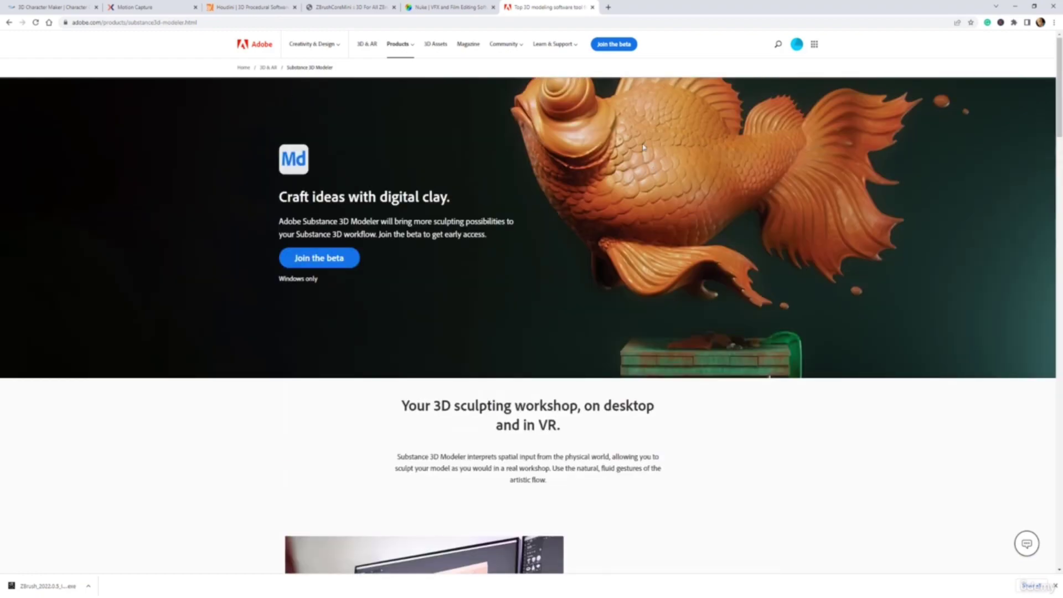
Step: Return to the Substance 3D Designer page and scroll to 'Explore the Substance 3D family of apps'
left_click(394, 50)
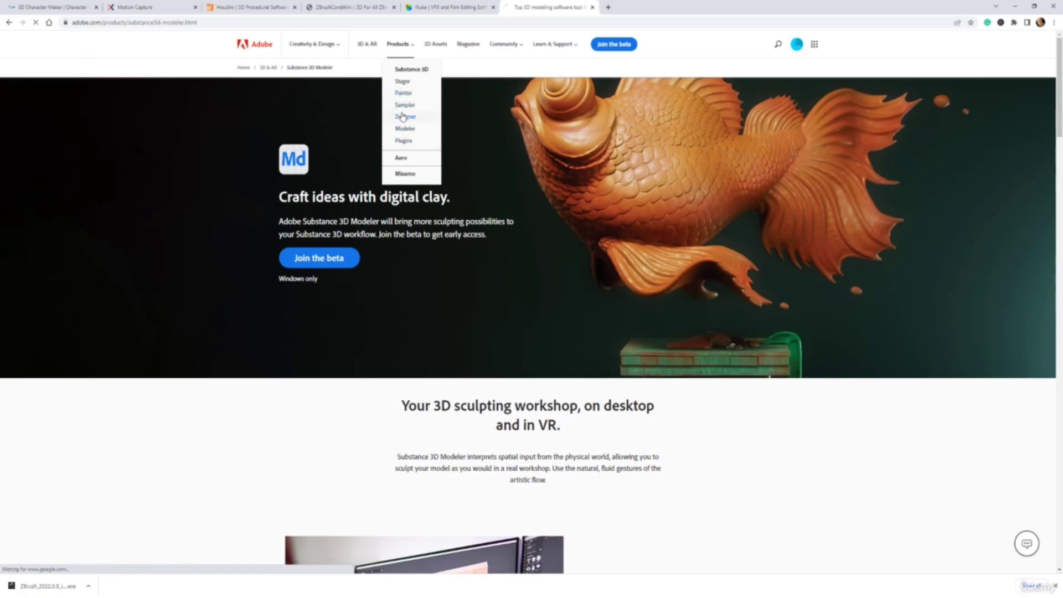
left_click(403, 117)
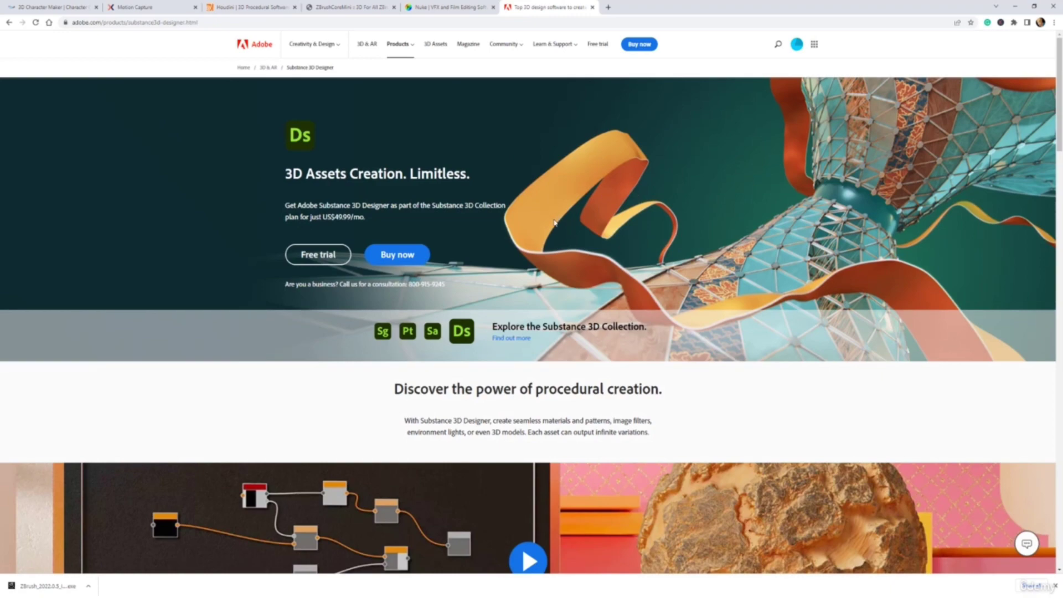
scroll(554, 223, "down", 5)
scroll(797, 254, "down", 2)
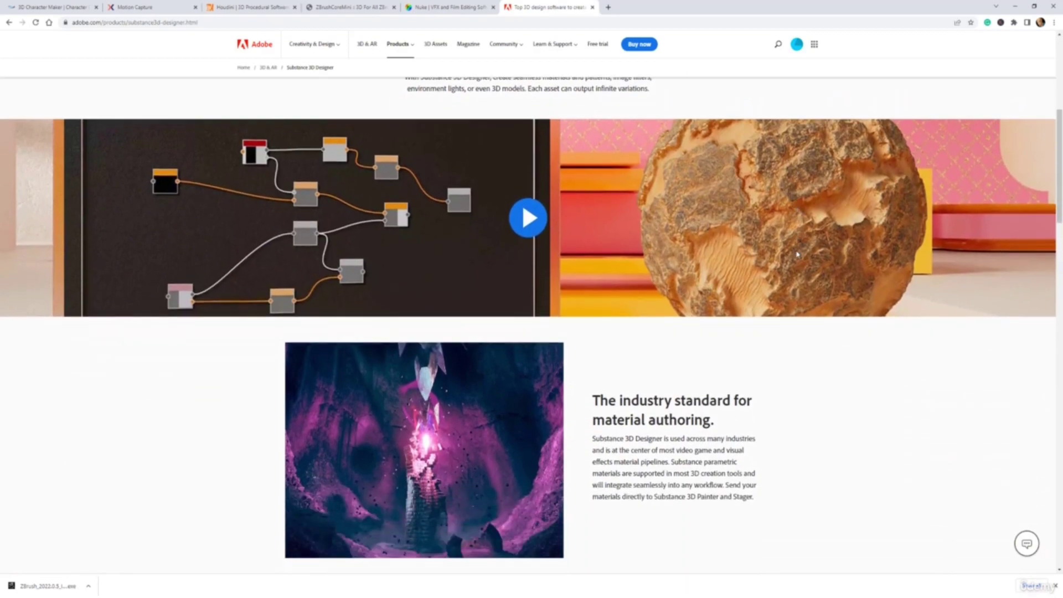
scroll(797, 255, "down", 8)
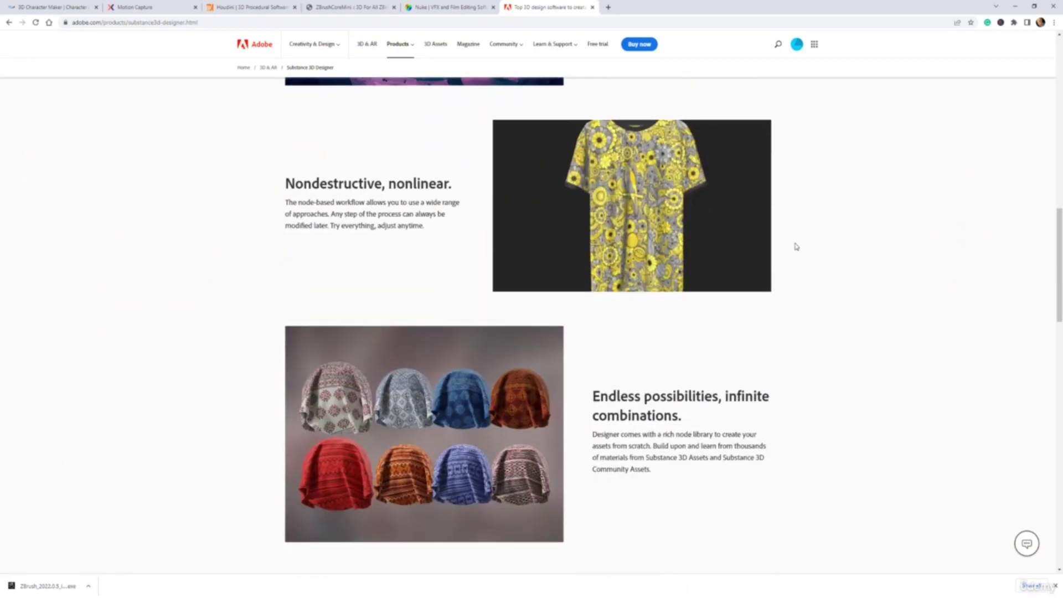
scroll(796, 246, "up", 5)
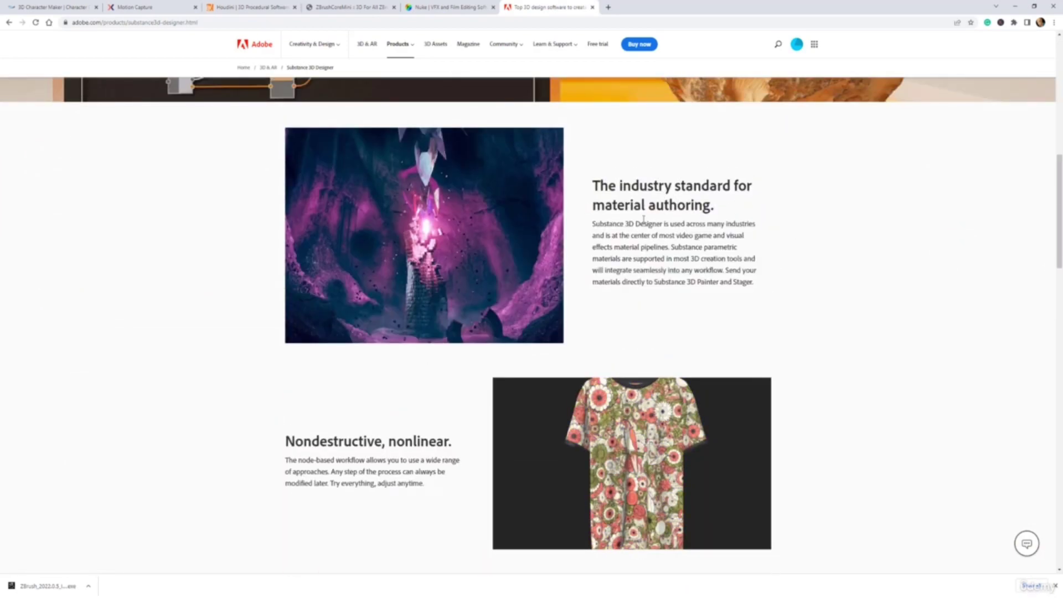
scroll(841, 228, "down", 12)
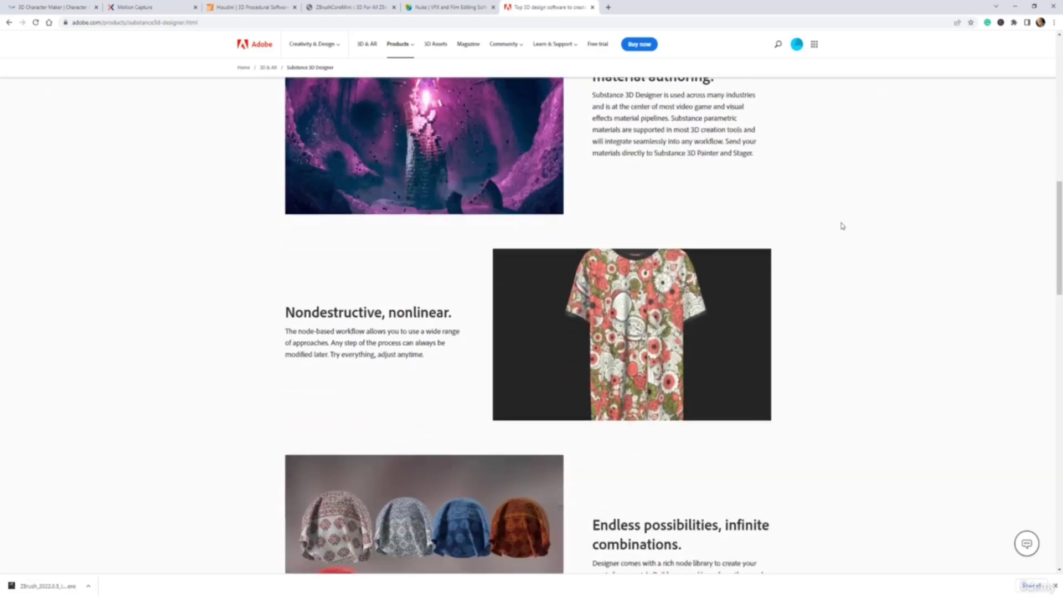
scroll(842, 226, "down", 14)
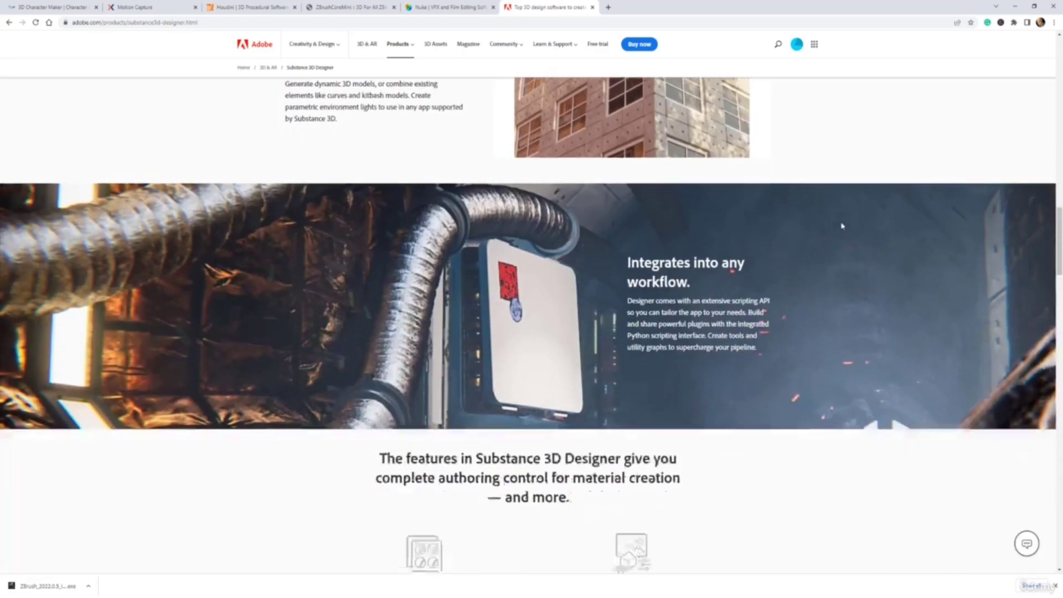
scroll(842, 226, "down", 12)
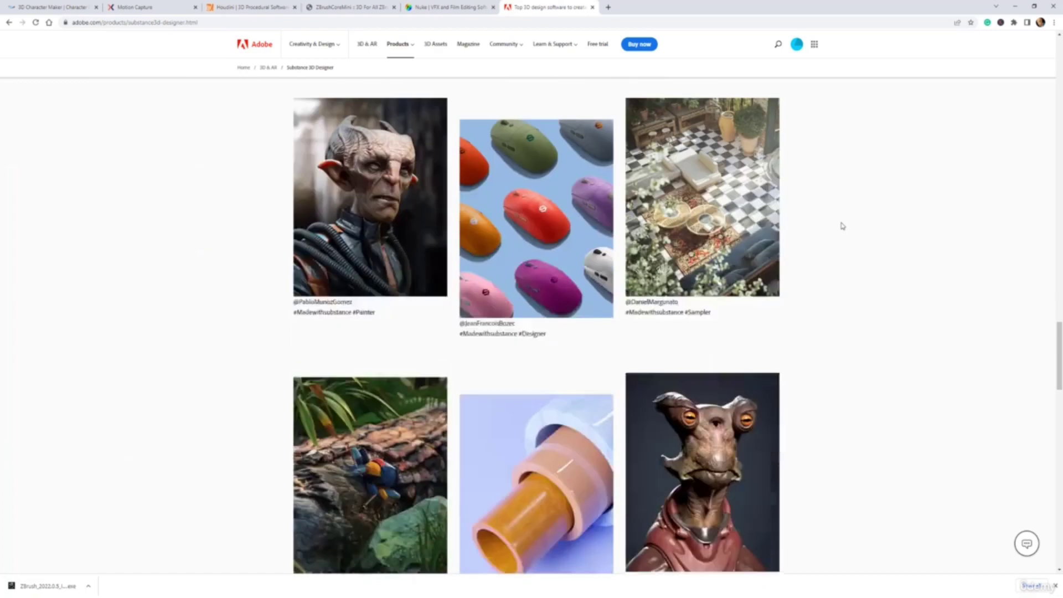
scroll(845, 223, "down", 3)
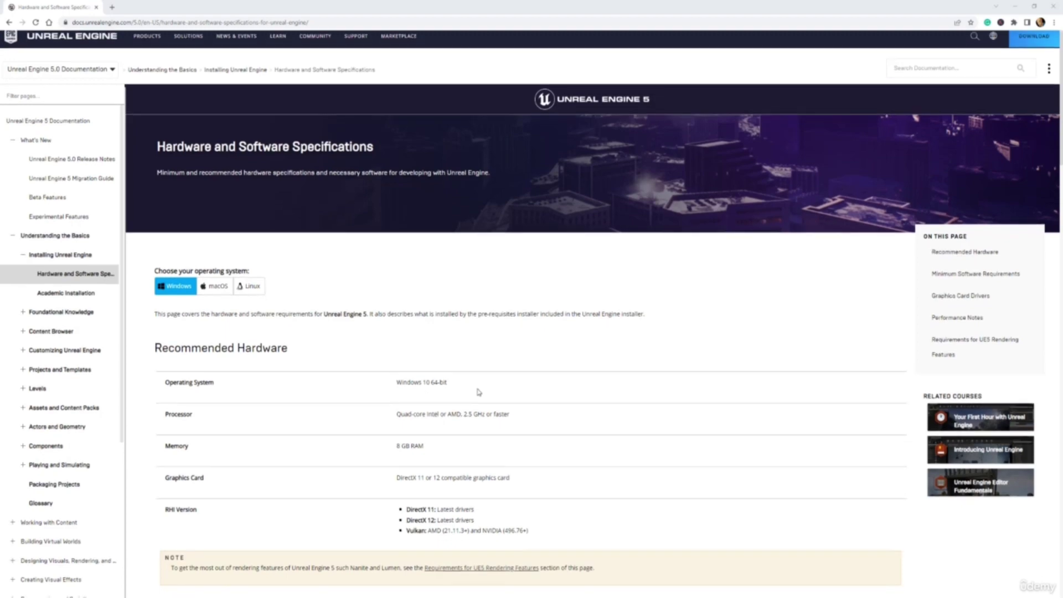
scroll(476, 394, "down", 3)
scroll(532, 402, "down", 2)
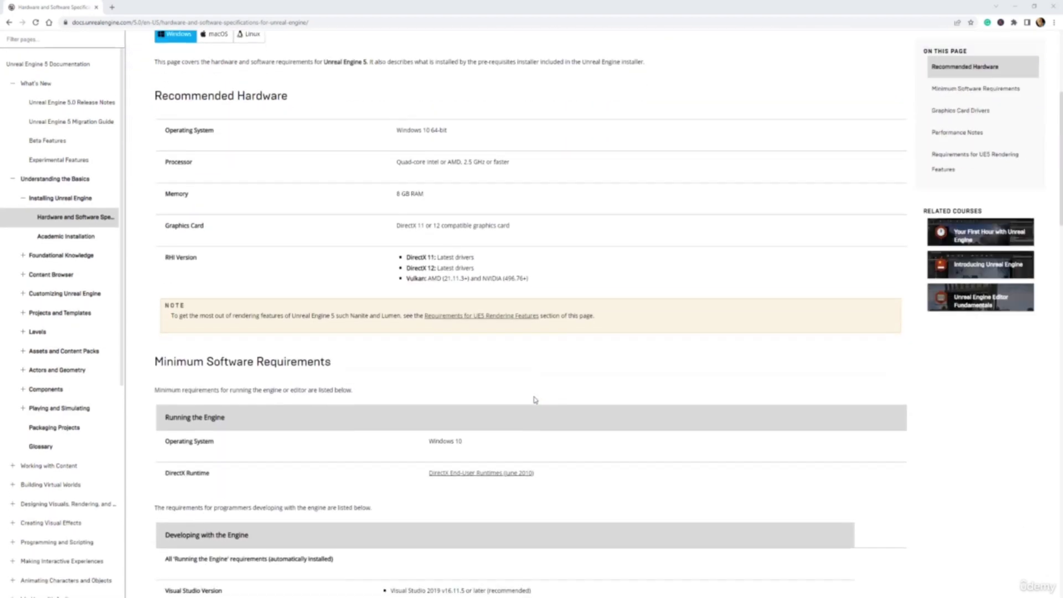
scroll(583, 374, "up", 5)
scroll(580, 373, "down", 2)
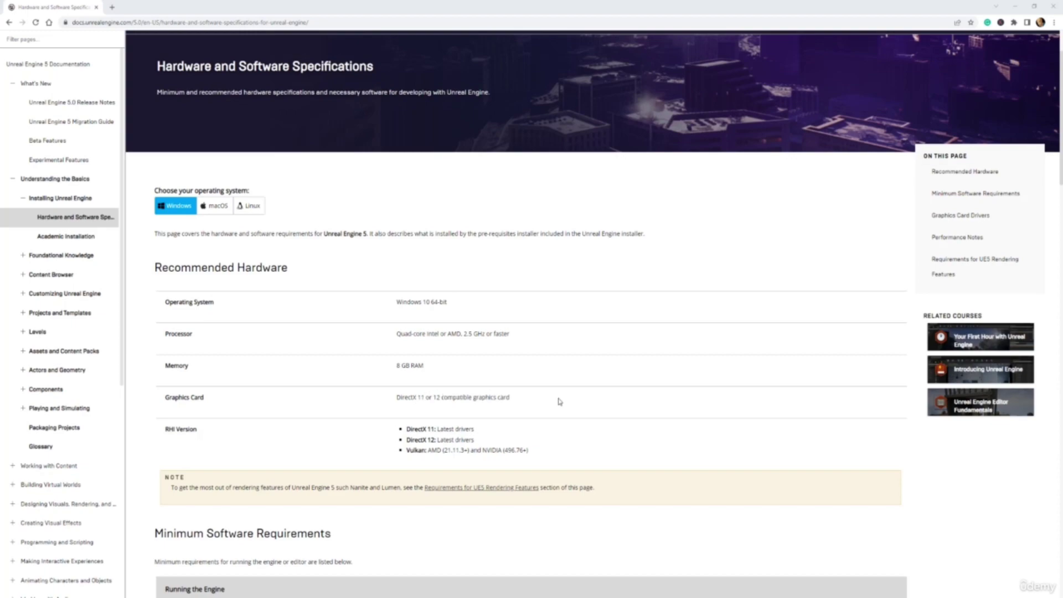
scroll(559, 402, "down", 2)
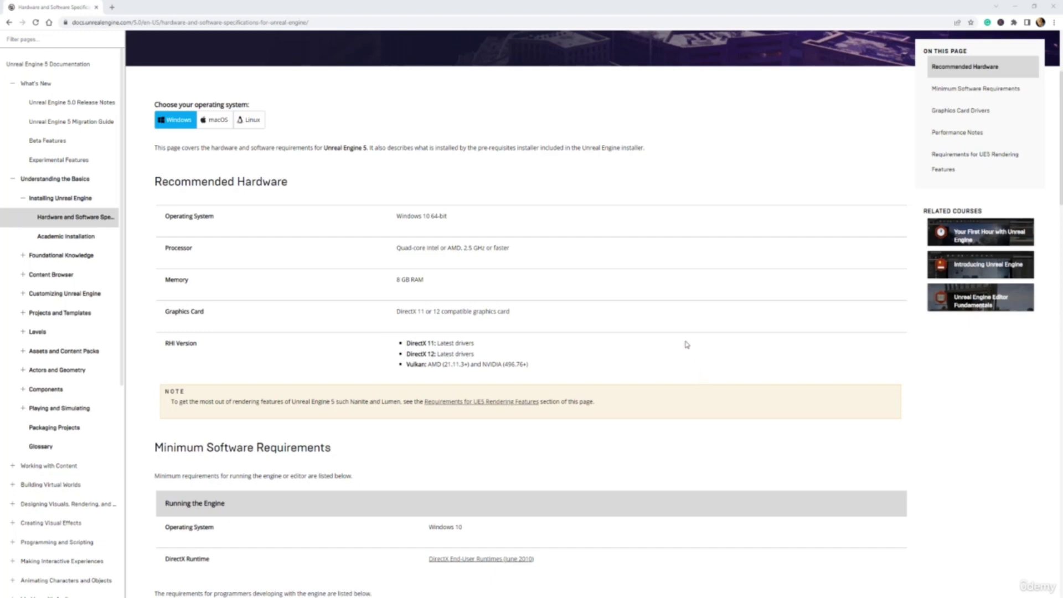
scroll(686, 344, "down", 2)
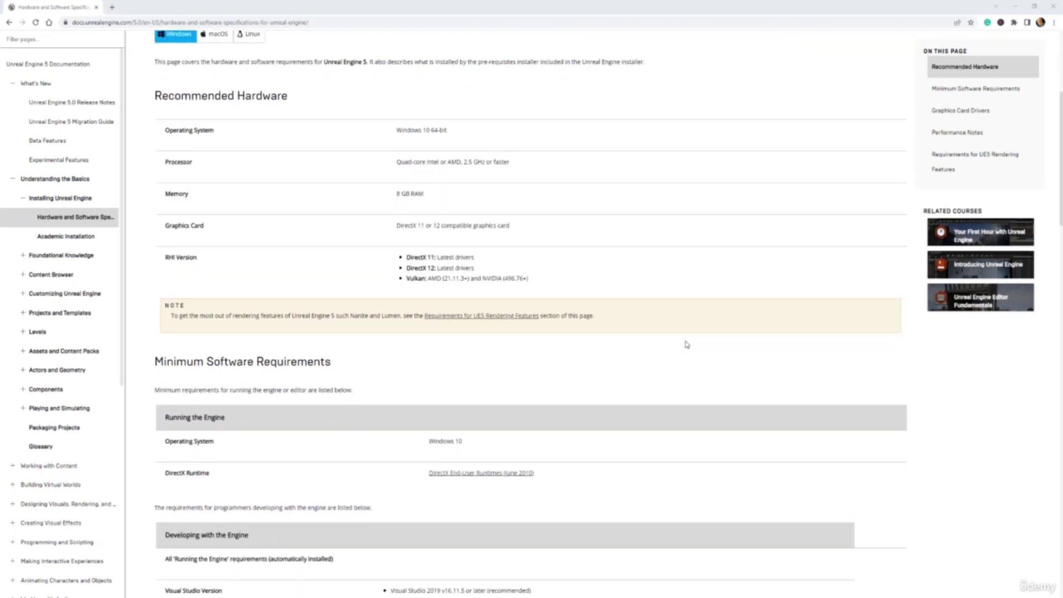
scroll(686, 345, "down", 2)
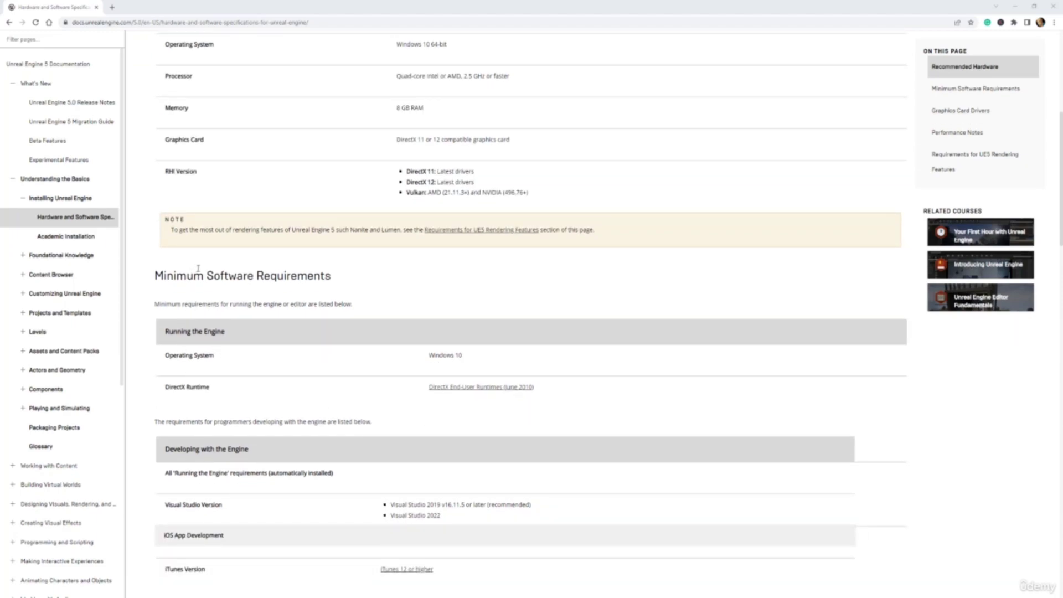
scroll(337, 399, "down", 2)
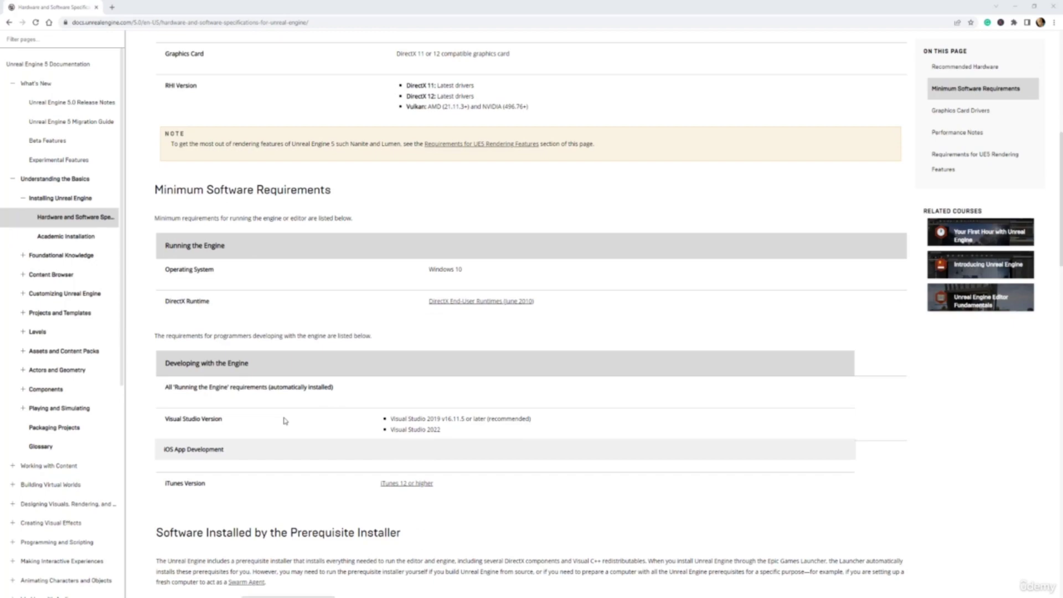
scroll(284, 421, "down", 2)
scroll(283, 421, "down", 5)
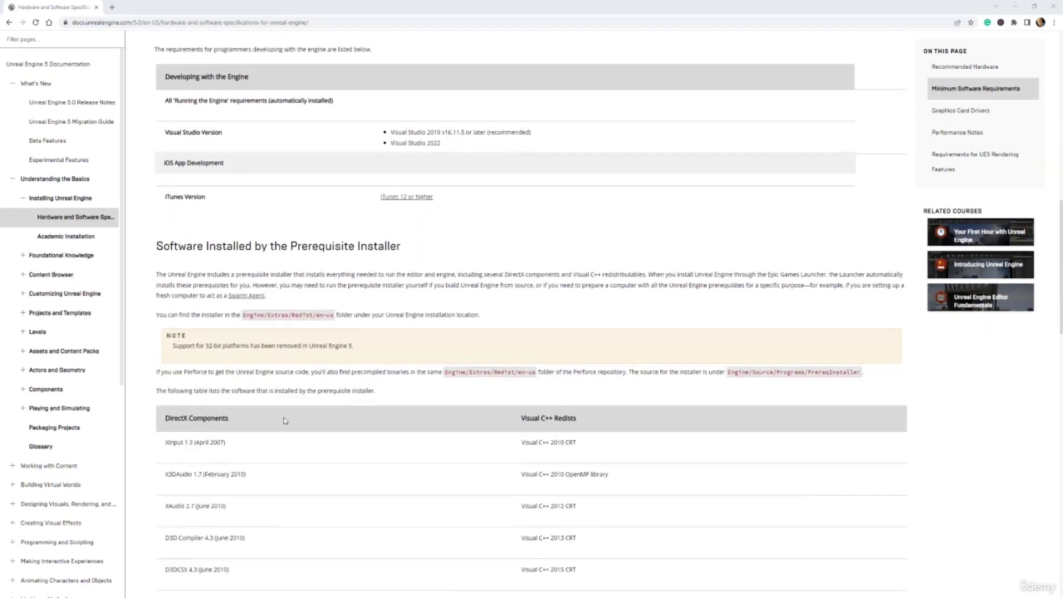
scroll(389, 365, "up", 6)
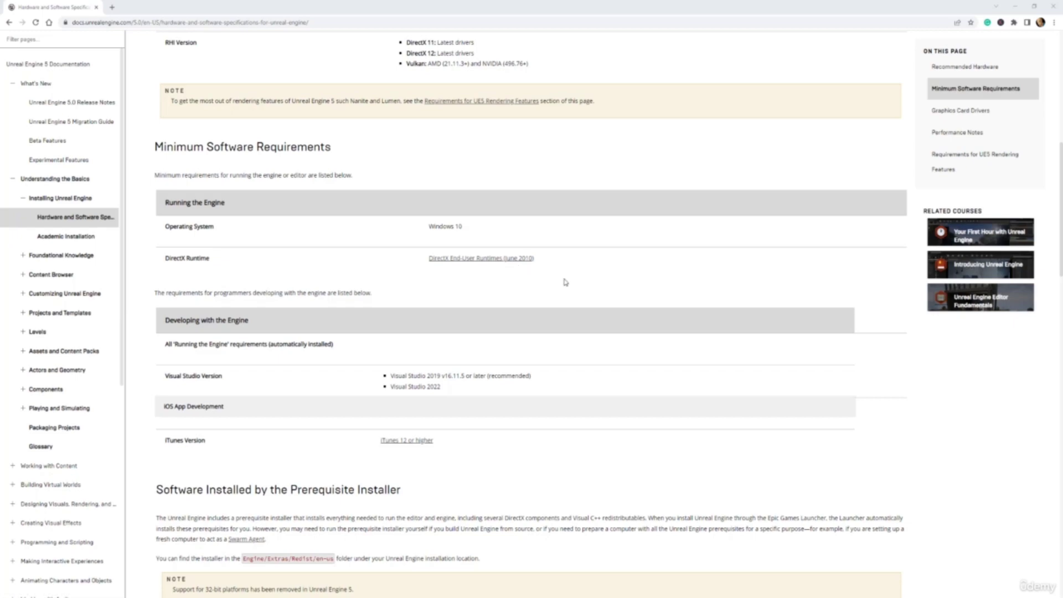
scroll(563, 282, "up", 8)
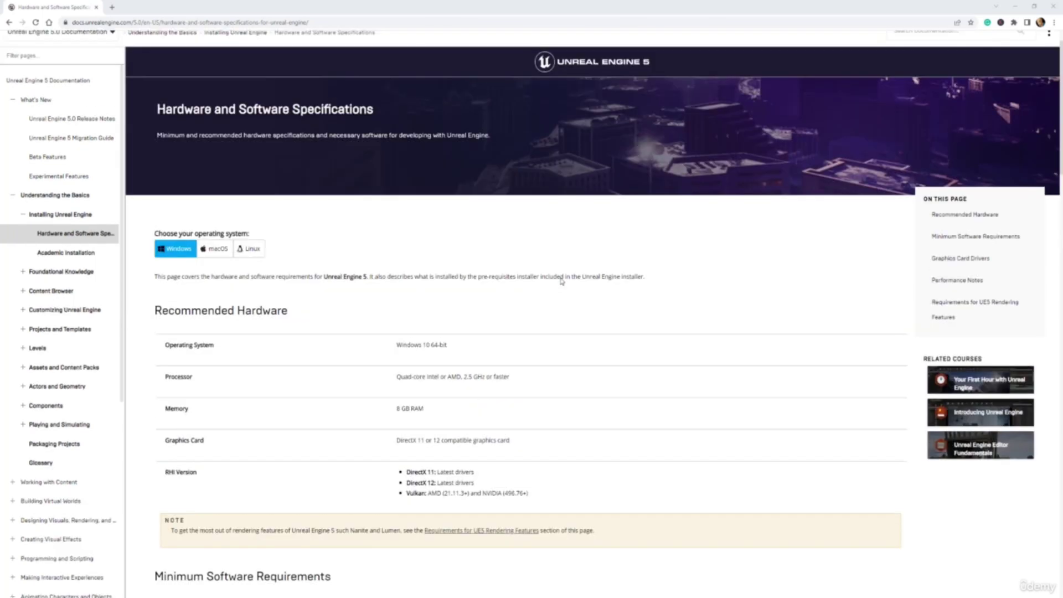
scroll(554, 276, "down", 4)
scroll(288, 452, "down", 4)
scroll(301, 434, "up", 8)
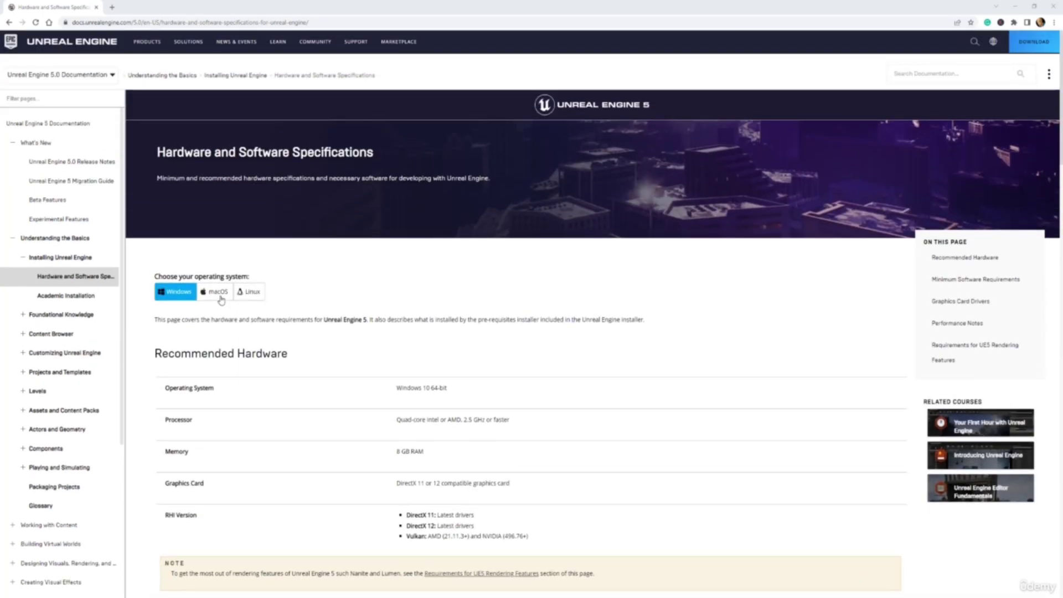
Step: Show the macOS specs (macOS Monterey, Metal 1.2 graphics card, Xcode 12.4) and scroll through them
left_click(221, 299)
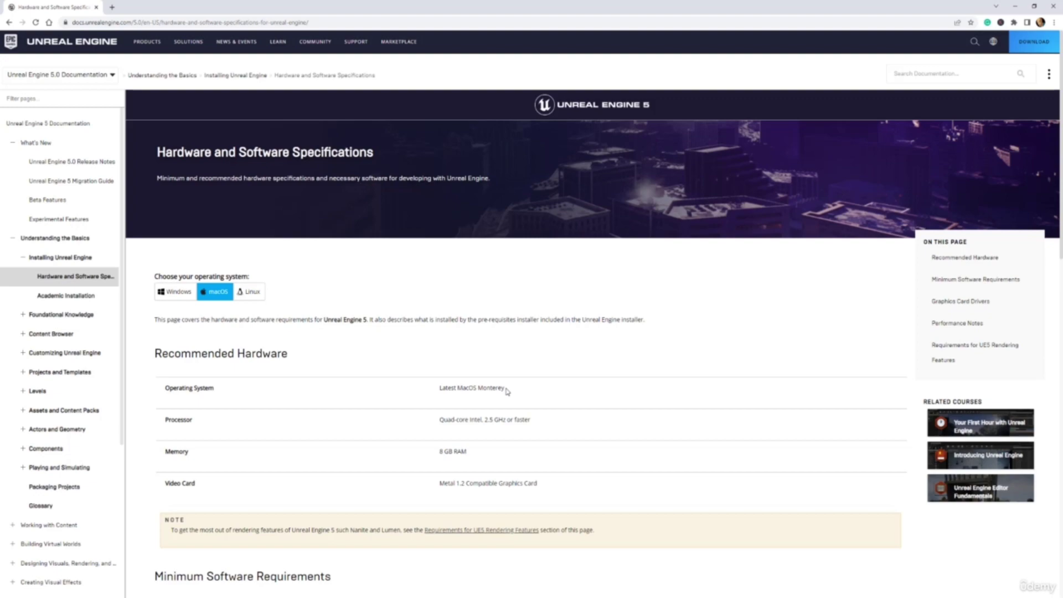
scroll(507, 391, "down", 1)
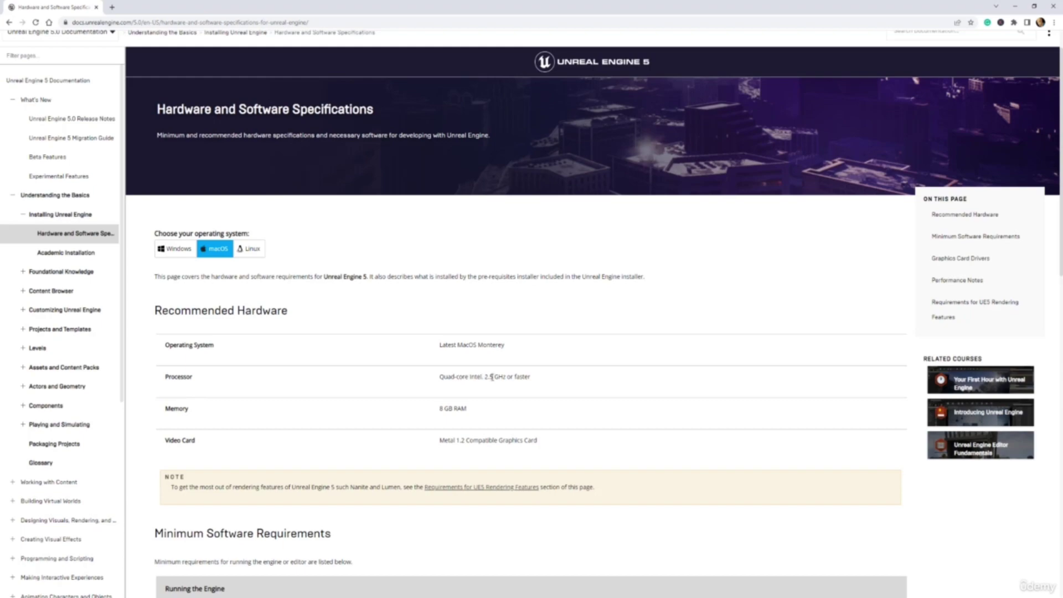
scroll(541, 390, "down", 2)
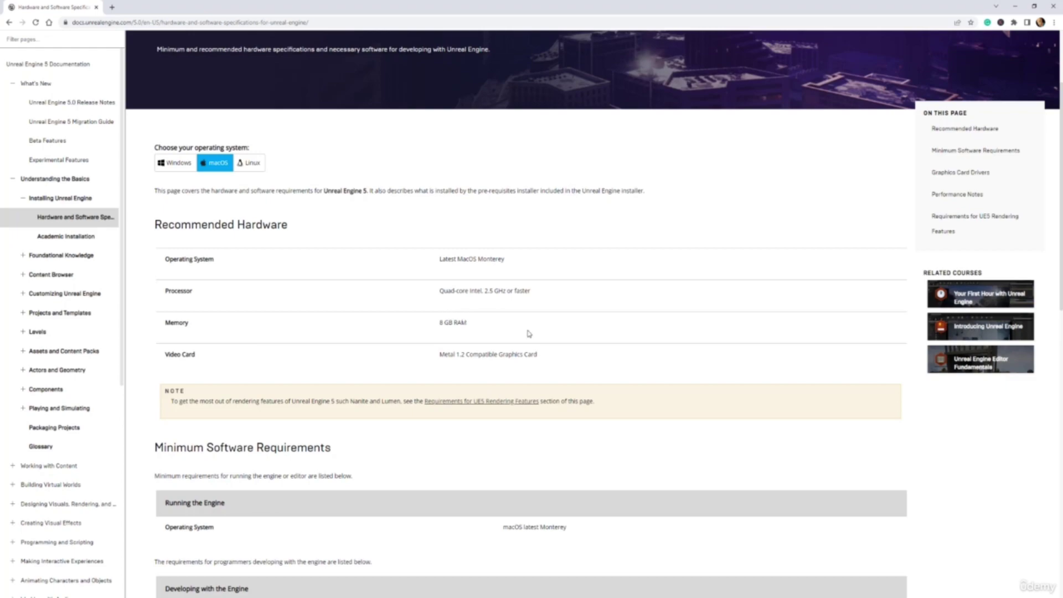
scroll(528, 333, "down", 1)
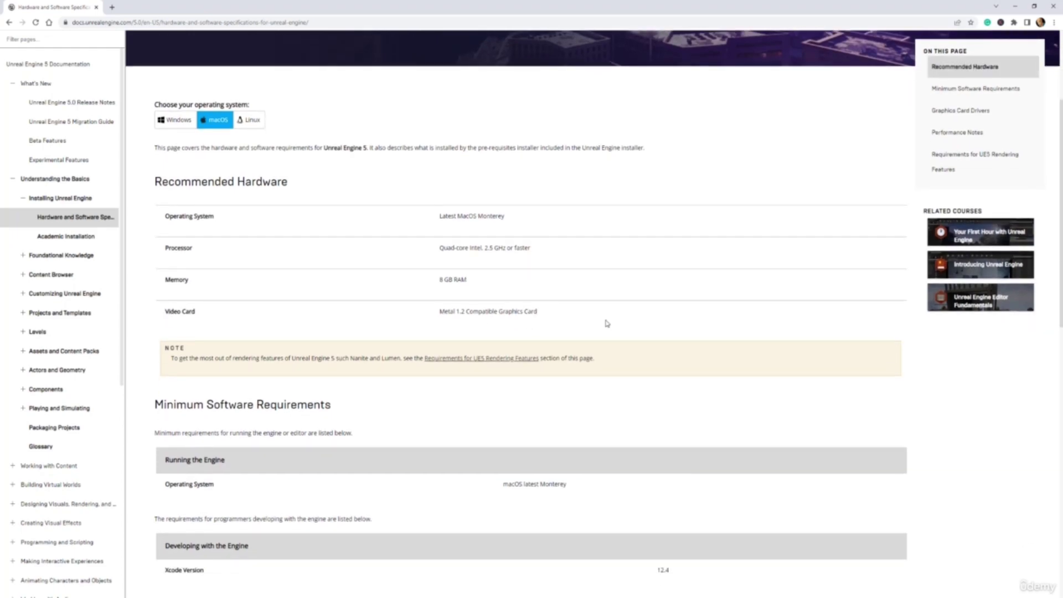
scroll(607, 324, "down", 3)
scroll(607, 323, "down", 5)
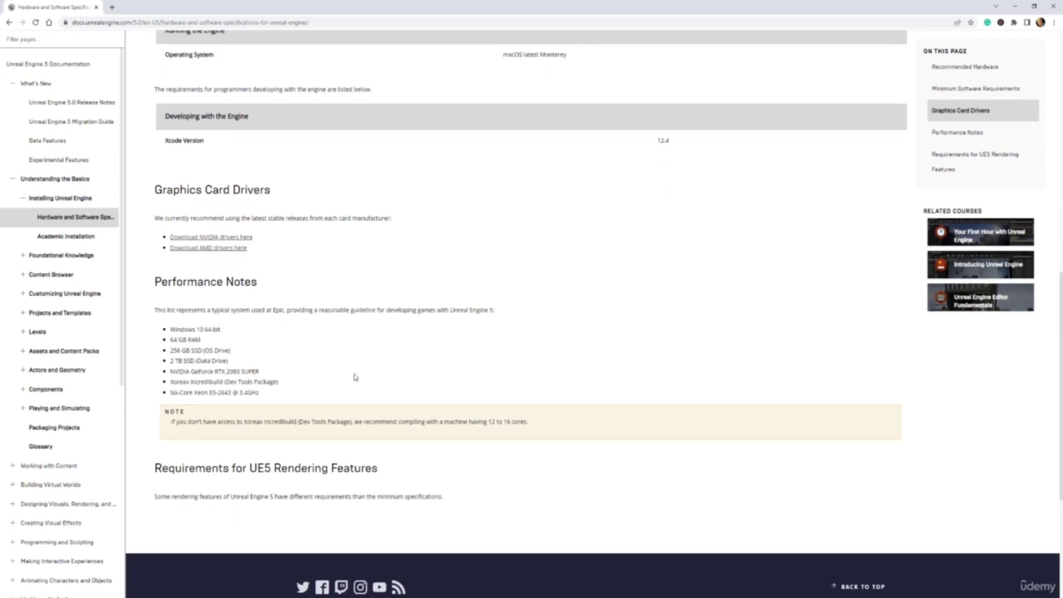
scroll(553, 360, "down", 2)
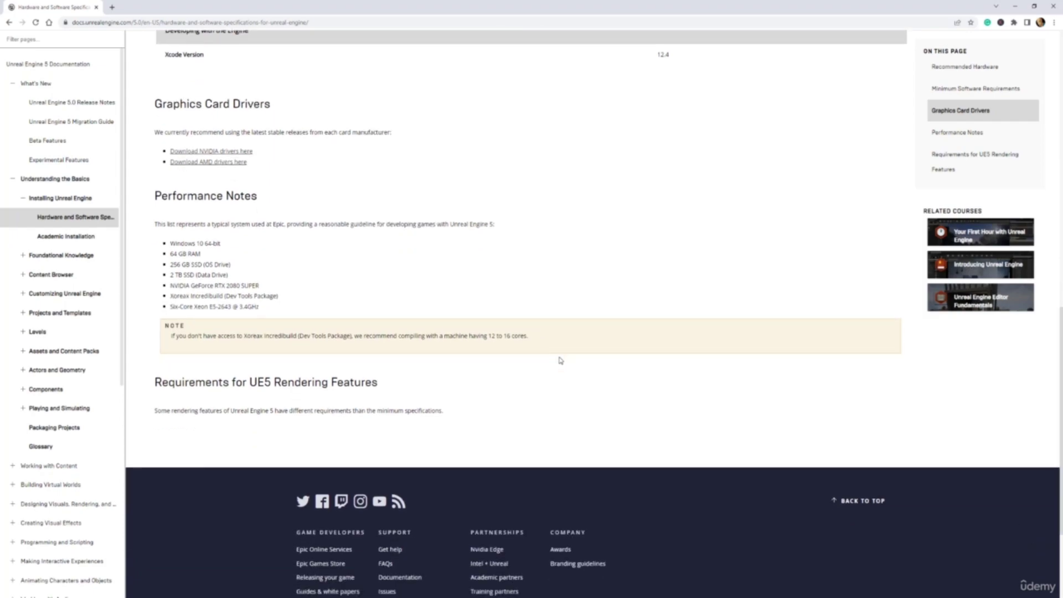
scroll(560, 360, "down", 2)
scroll(622, 336, "up", 14)
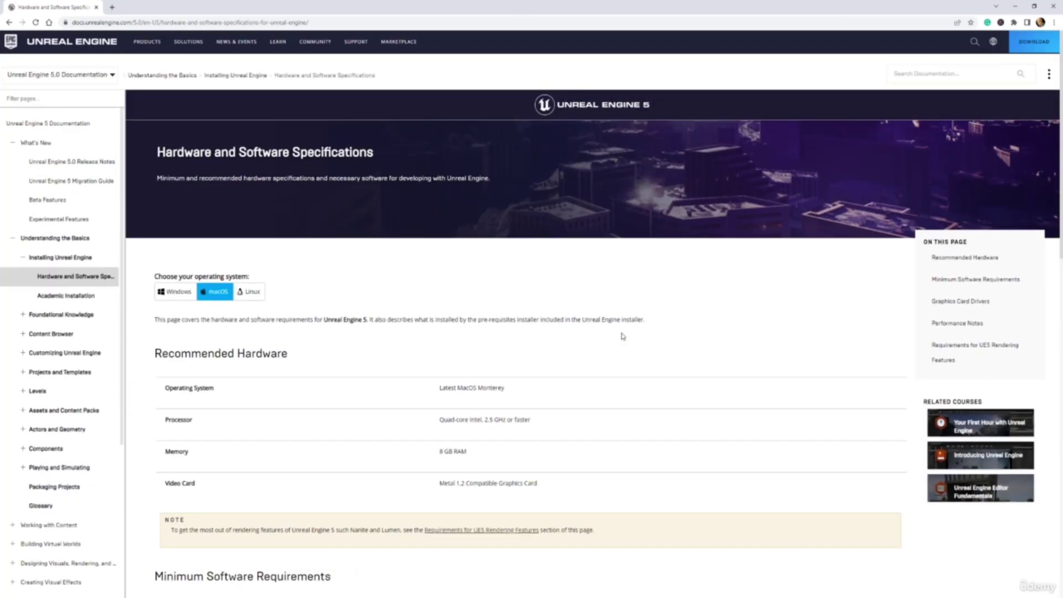
Step: Show the Linux specs (Ubuntu 20.04, 32 GB RAM, GeForce 960 GTX) and read the Ubuntu 22.04 warning
left_click(247, 295)
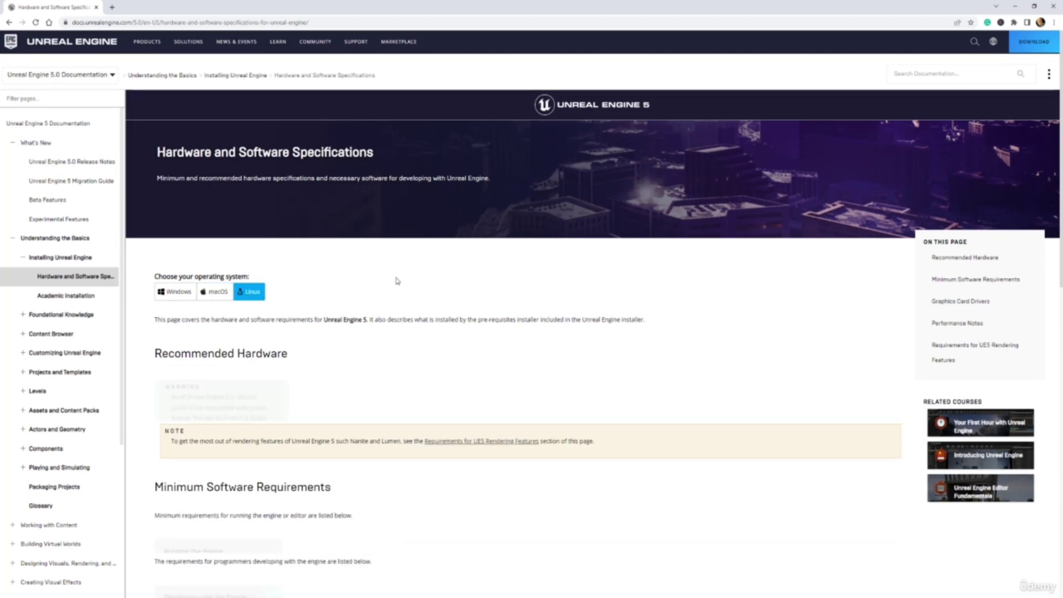
scroll(532, 332, "down", 2)
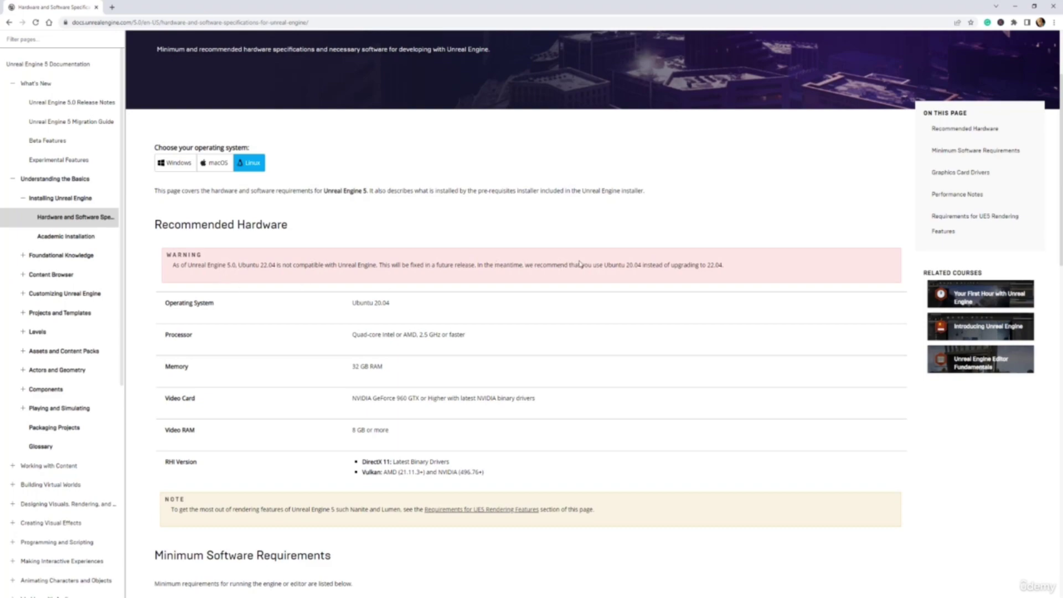
scroll(659, 264, "down", 2)
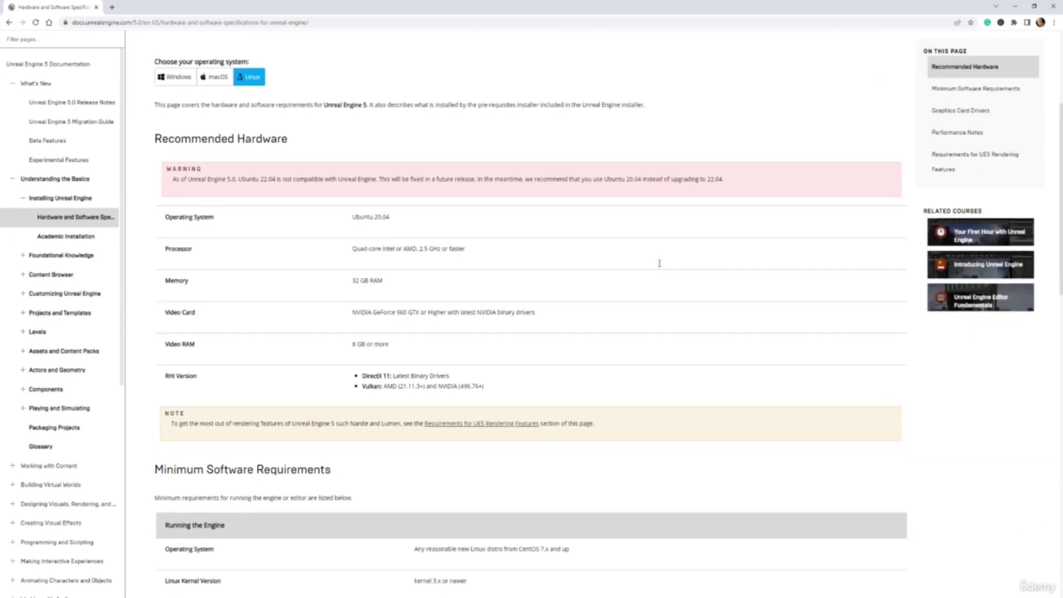
scroll(659, 264, "down", 2)
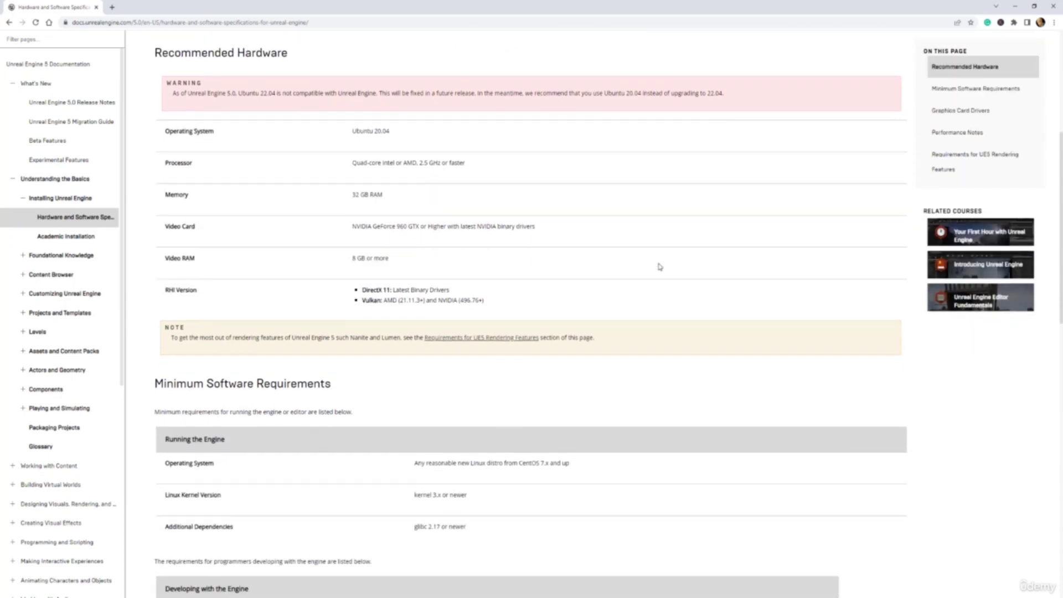
scroll(659, 266, "down", 6)
scroll(661, 265, "up", 12)
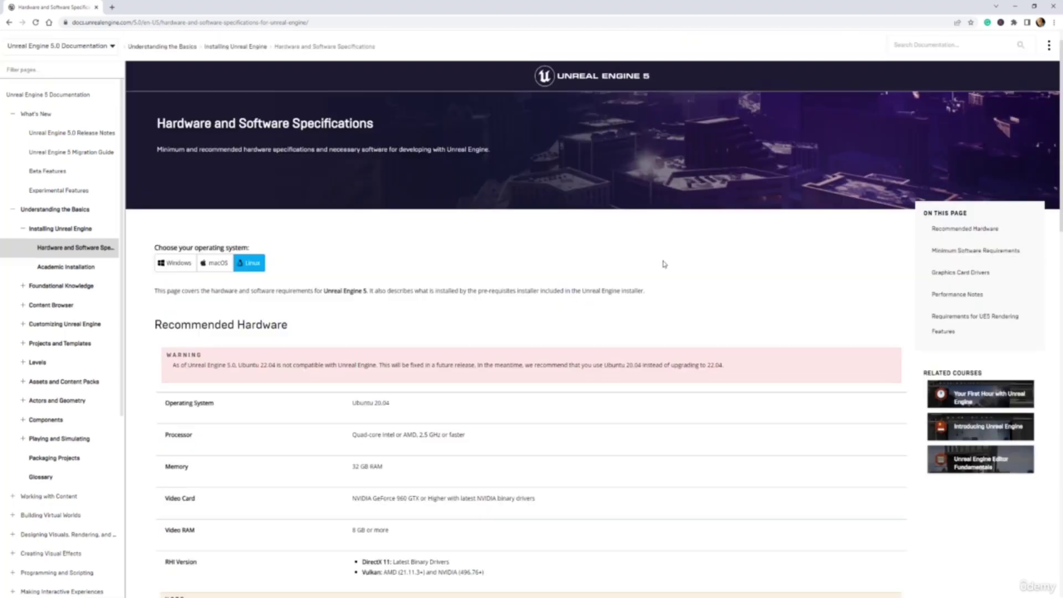
scroll(664, 264, "up", 1)
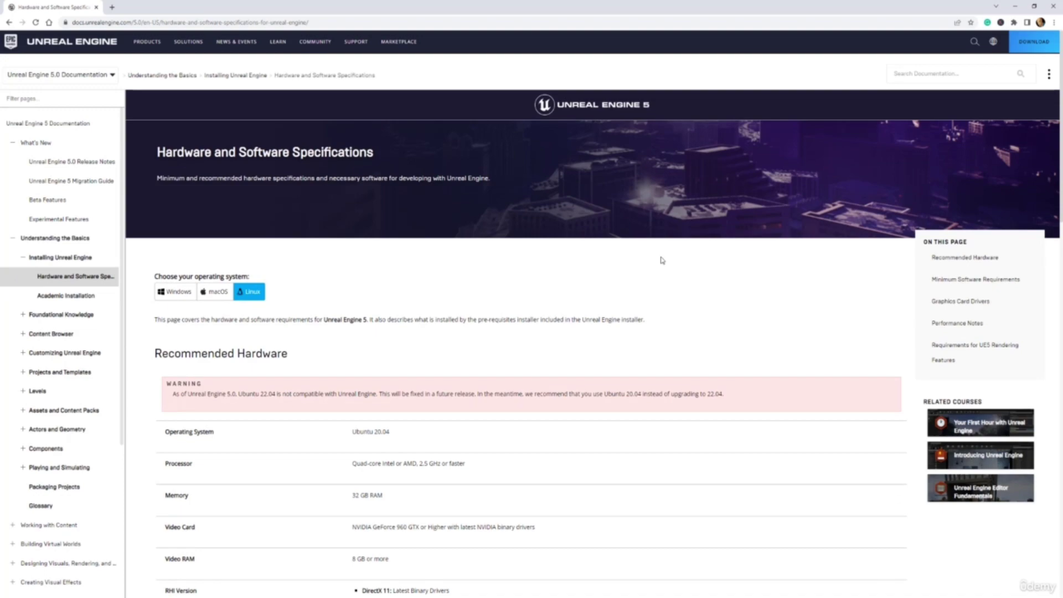
Step: Switch back to the Windows requirements and restore the browser window to reveal Settings' About page
left_click(164, 291)
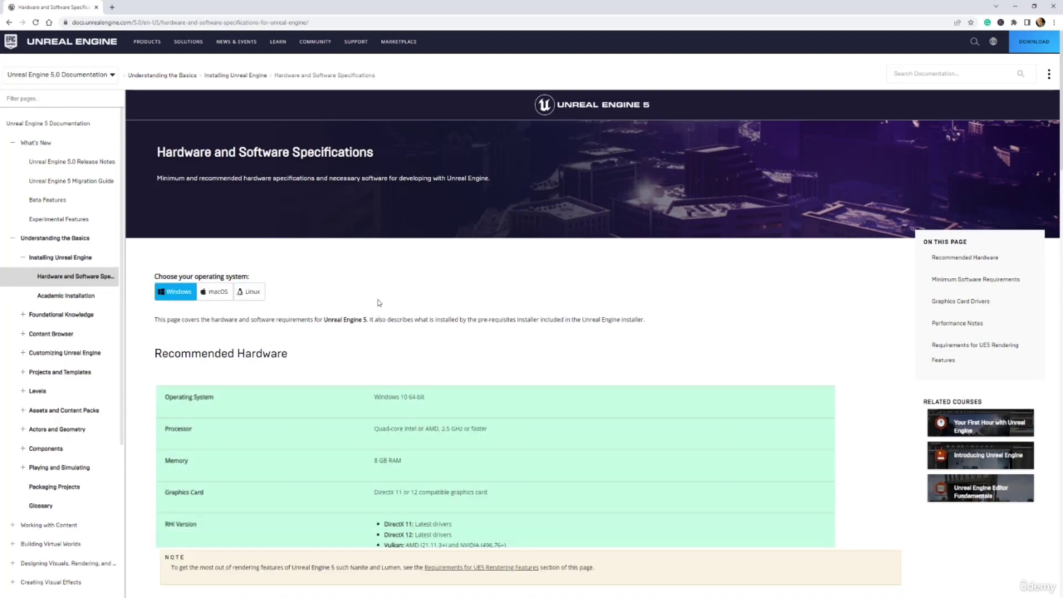
scroll(465, 341, "down", 1)
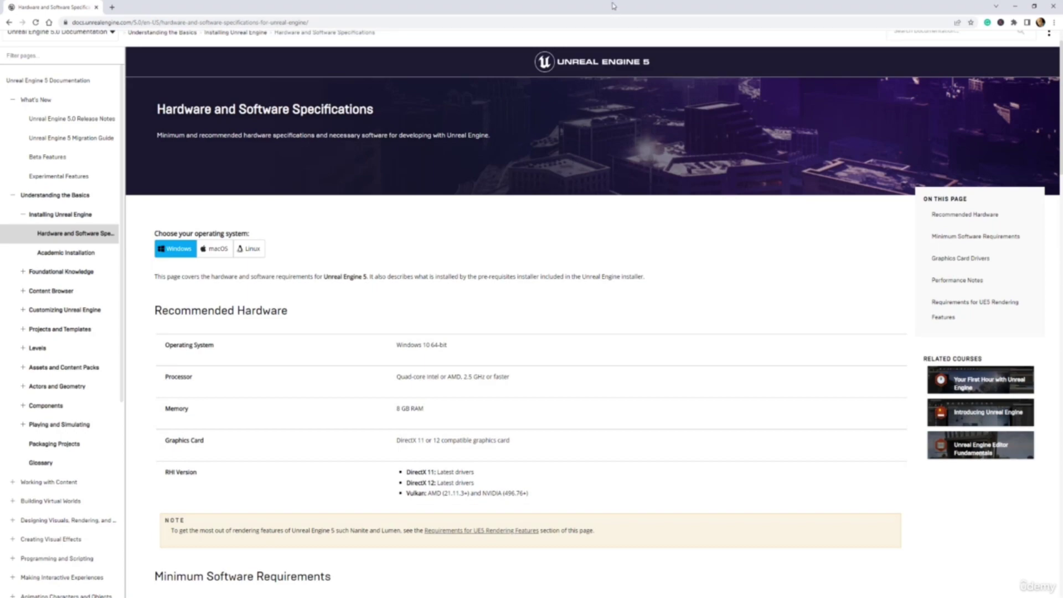
left_click_drag(614, 11, 512, 113)
Step: Review this PC's About specs (i9-7980XE, 64 GB RAM, Windows 11 Pro), then maximize Chrome again
left_click(495, 44)
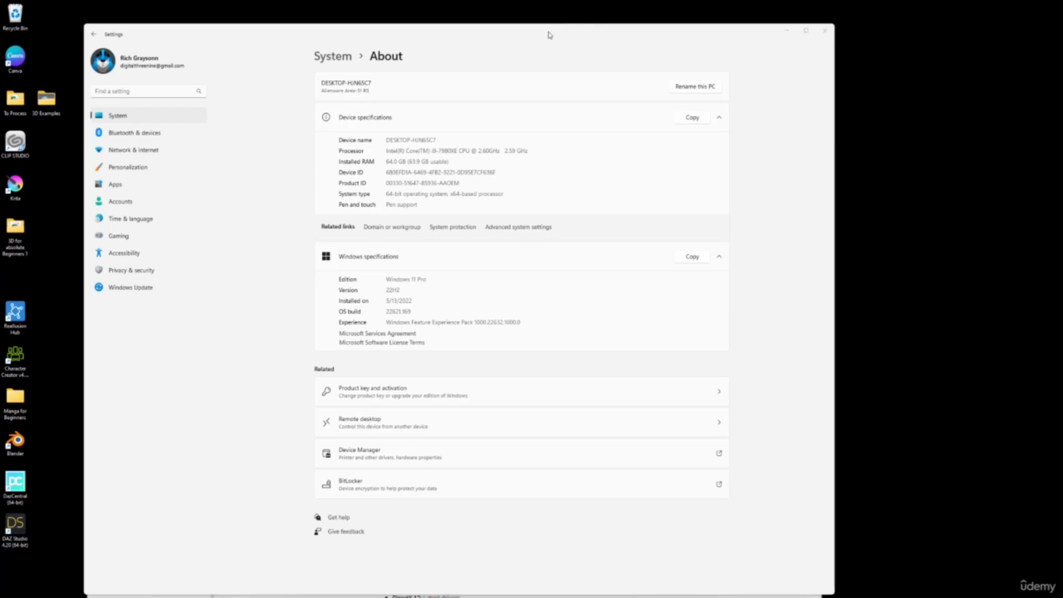
left_click_drag(550, 35, 703, 36)
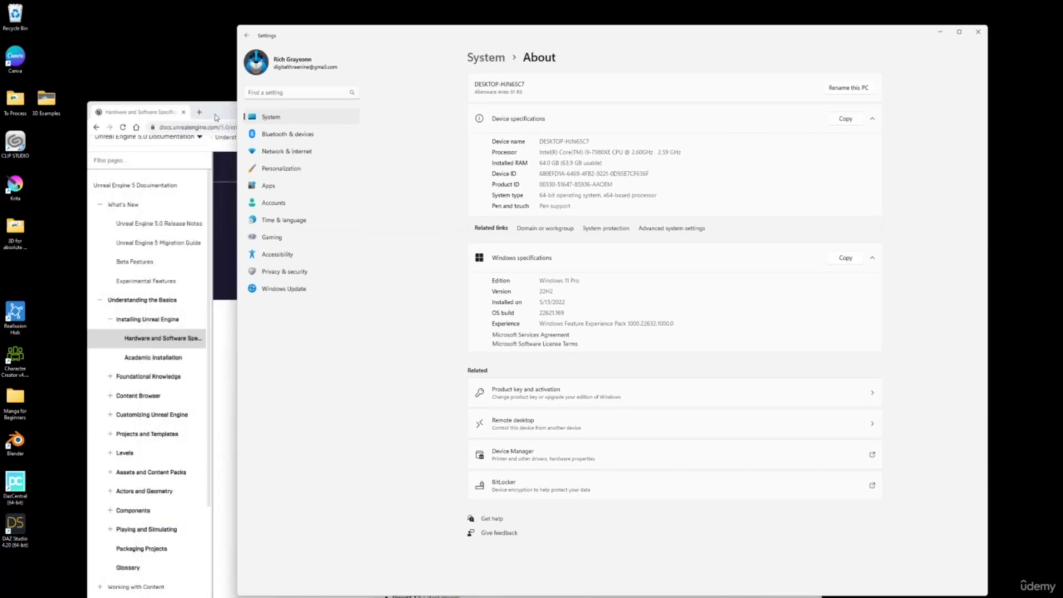
left_click_drag(215, 116, 210, 3)
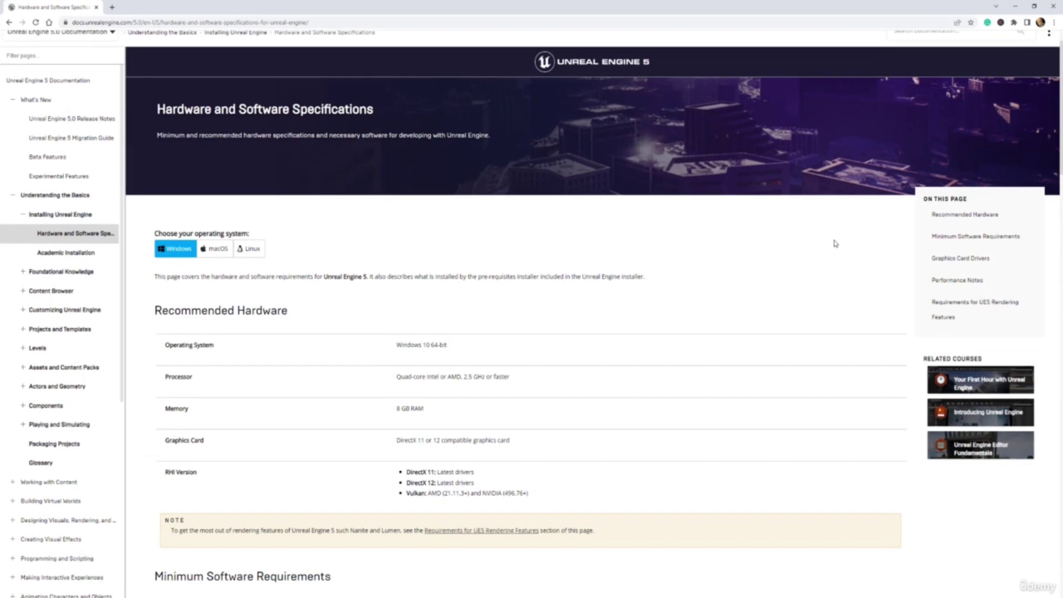